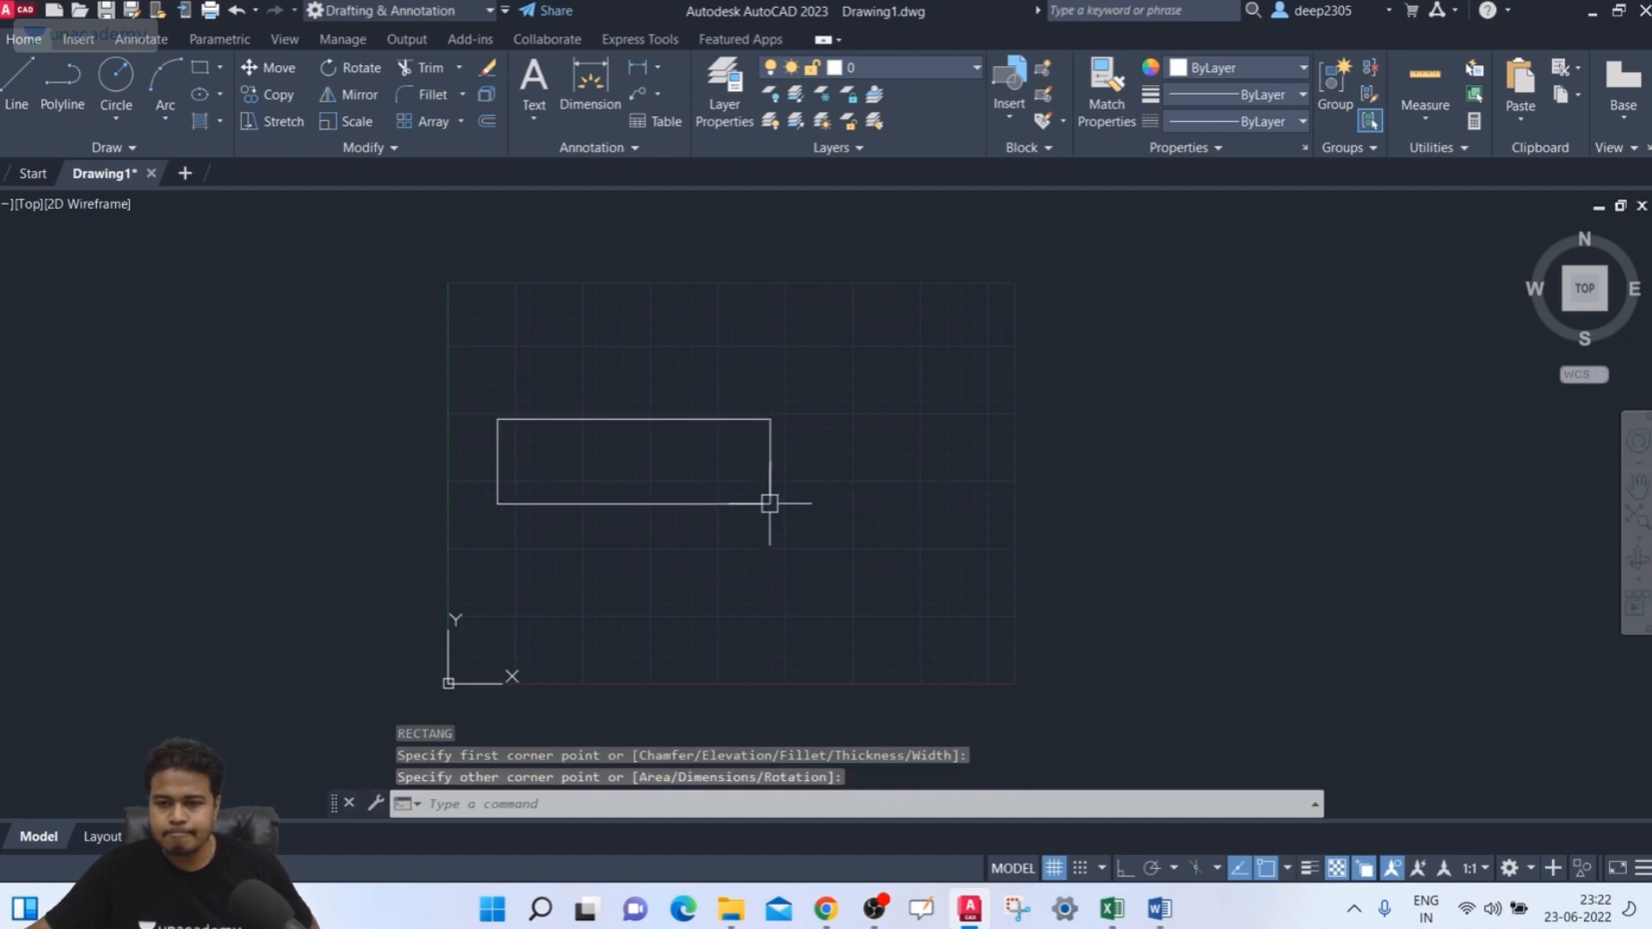
- Draw a second, larger rectangle beside the existing one, with its upper edge roughly level with the first
{"action": "middle_click_drag", "start_coordinate": [774, 542], "coordinate": [748, 560]}
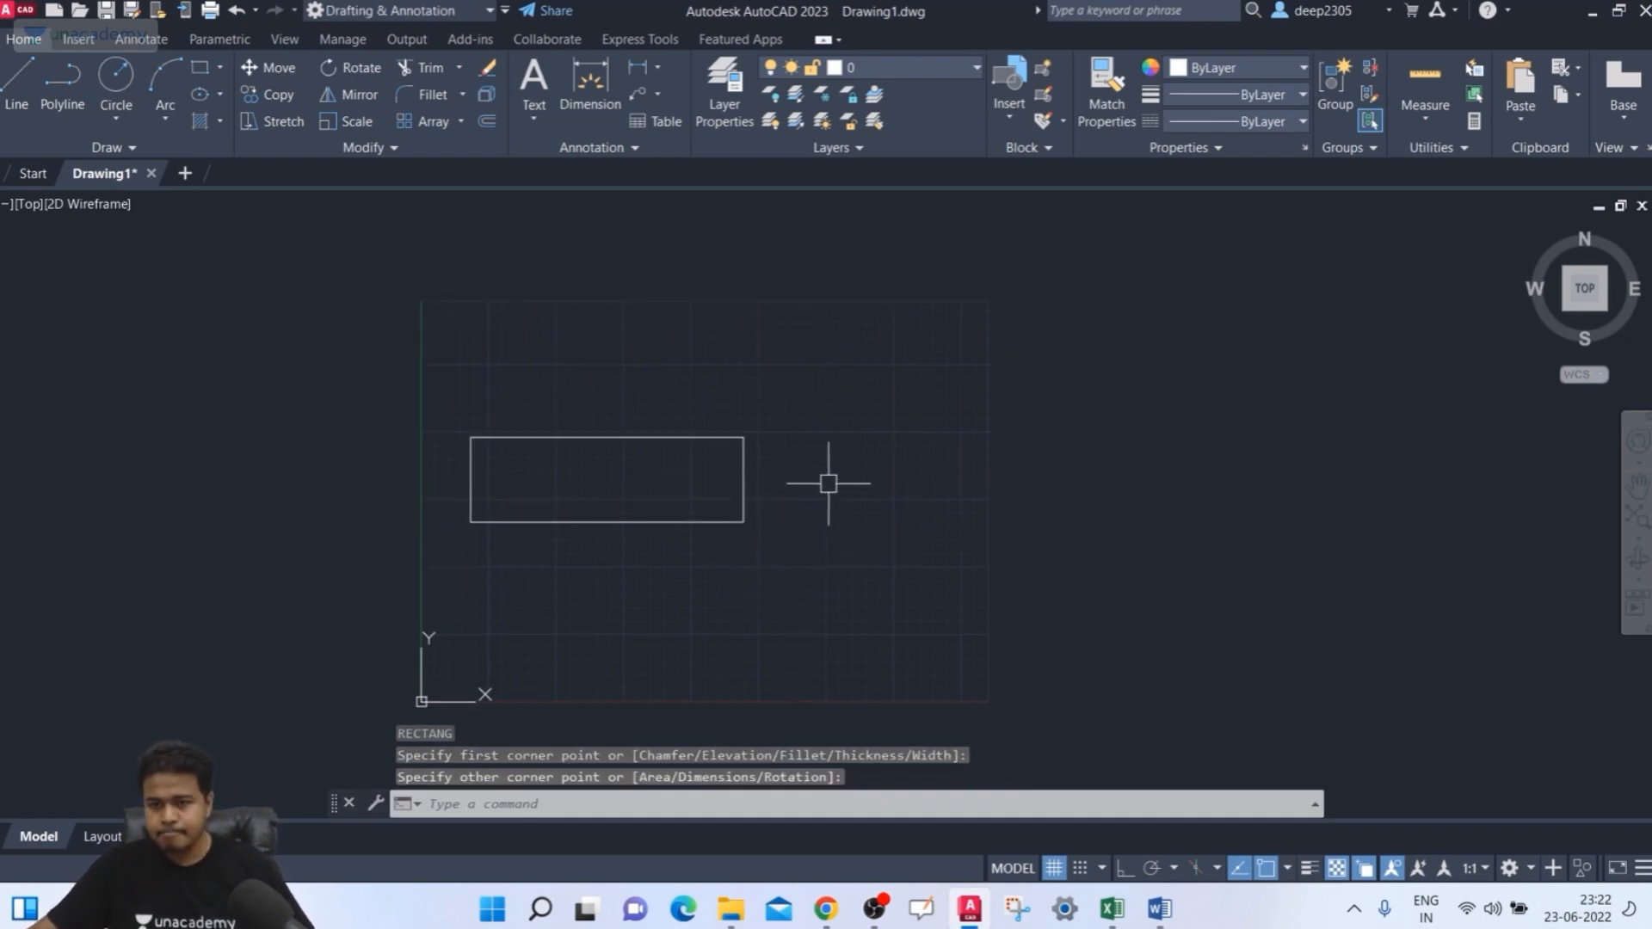
{"action": "left_click", "coordinate": [852, 433]}
{"action": "left_click", "coordinate": [1053, 582]}
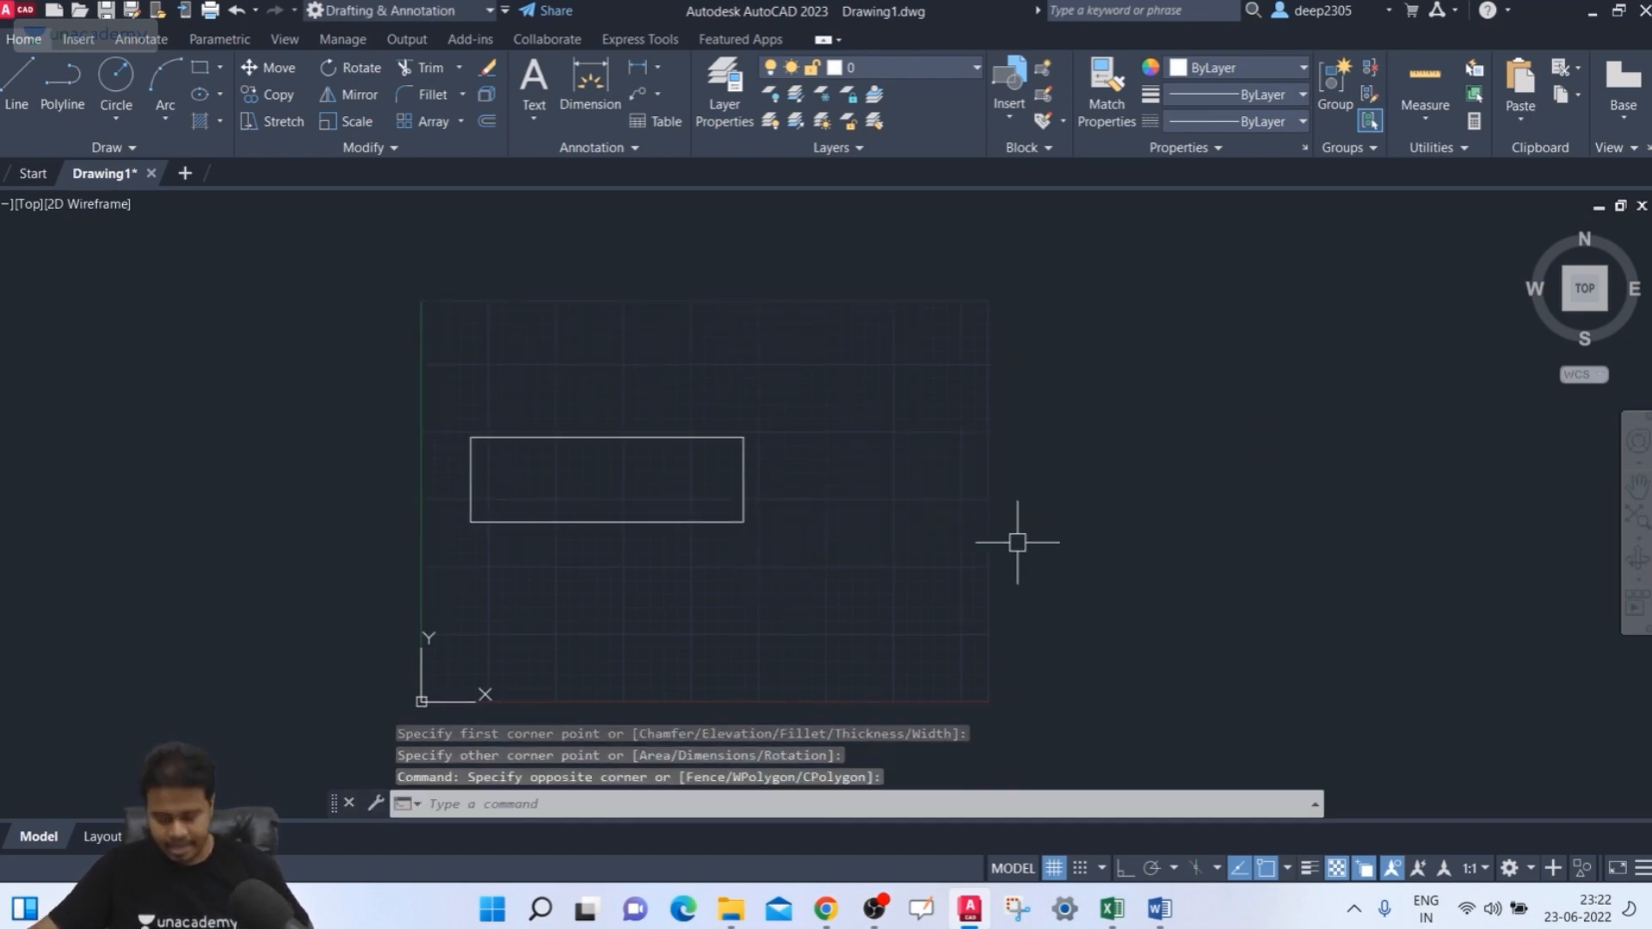
{"action": "key", "text": "Return"}
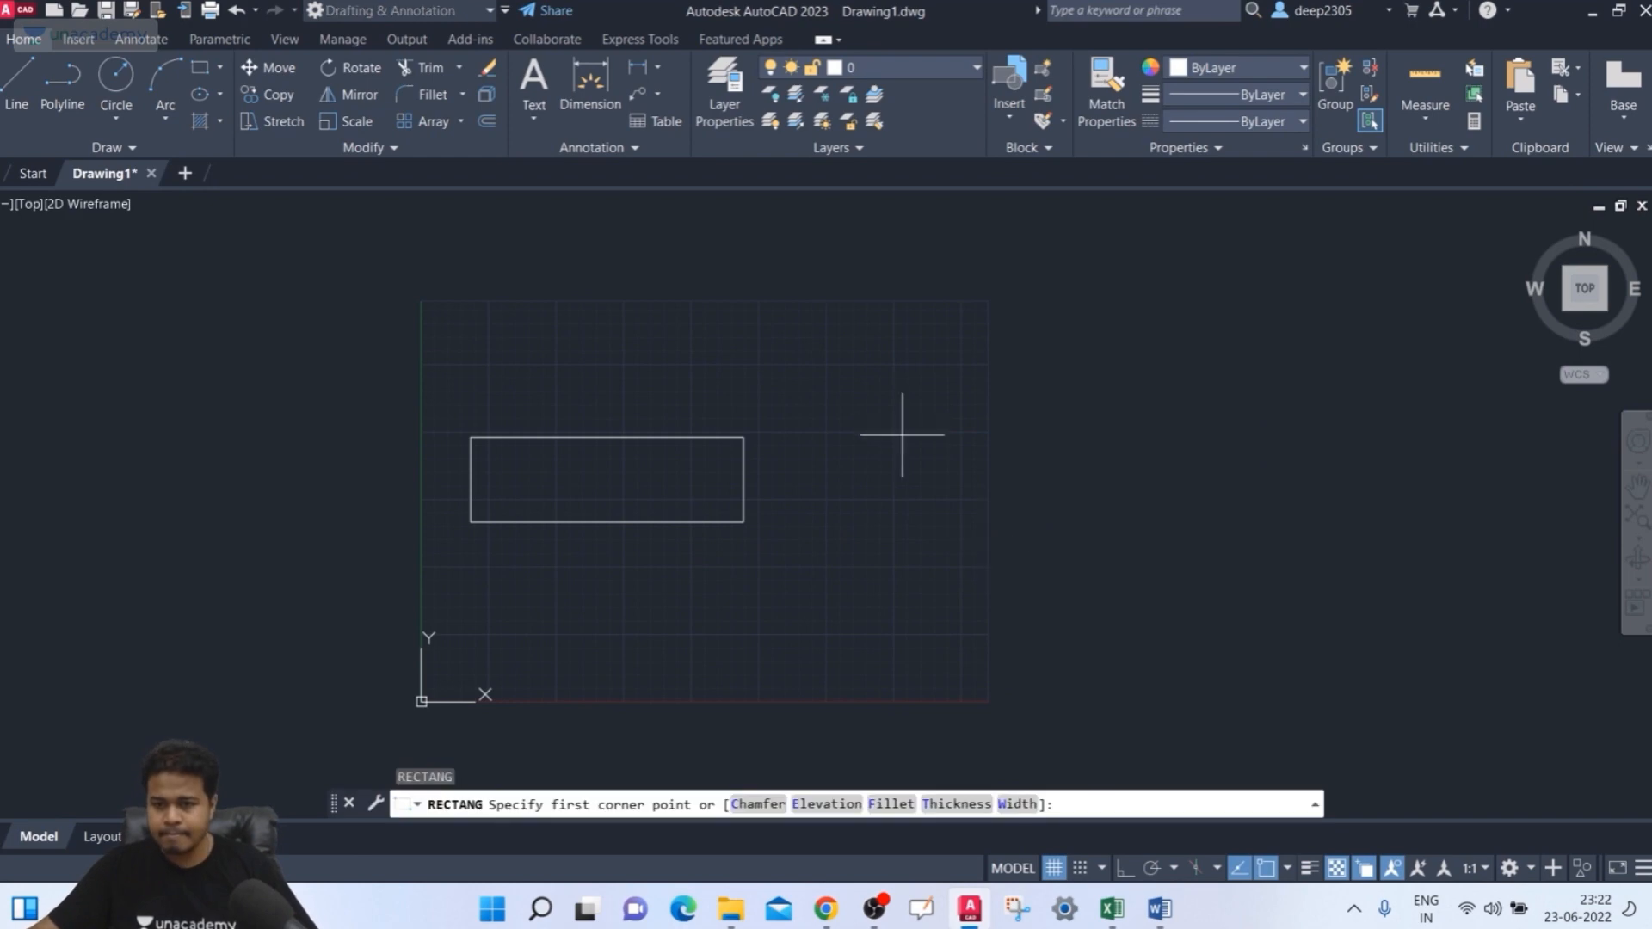
{"action": "left_click", "coordinate": [901, 434]}
{"action": "left_click", "coordinate": [1353, 584]}
- Add a horizontal centerline to the smaller rectangle, using its two long edges as references
{"action": "middle_click_drag", "start_coordinate": [1148, 546], "coordinate": [1158, 502]}
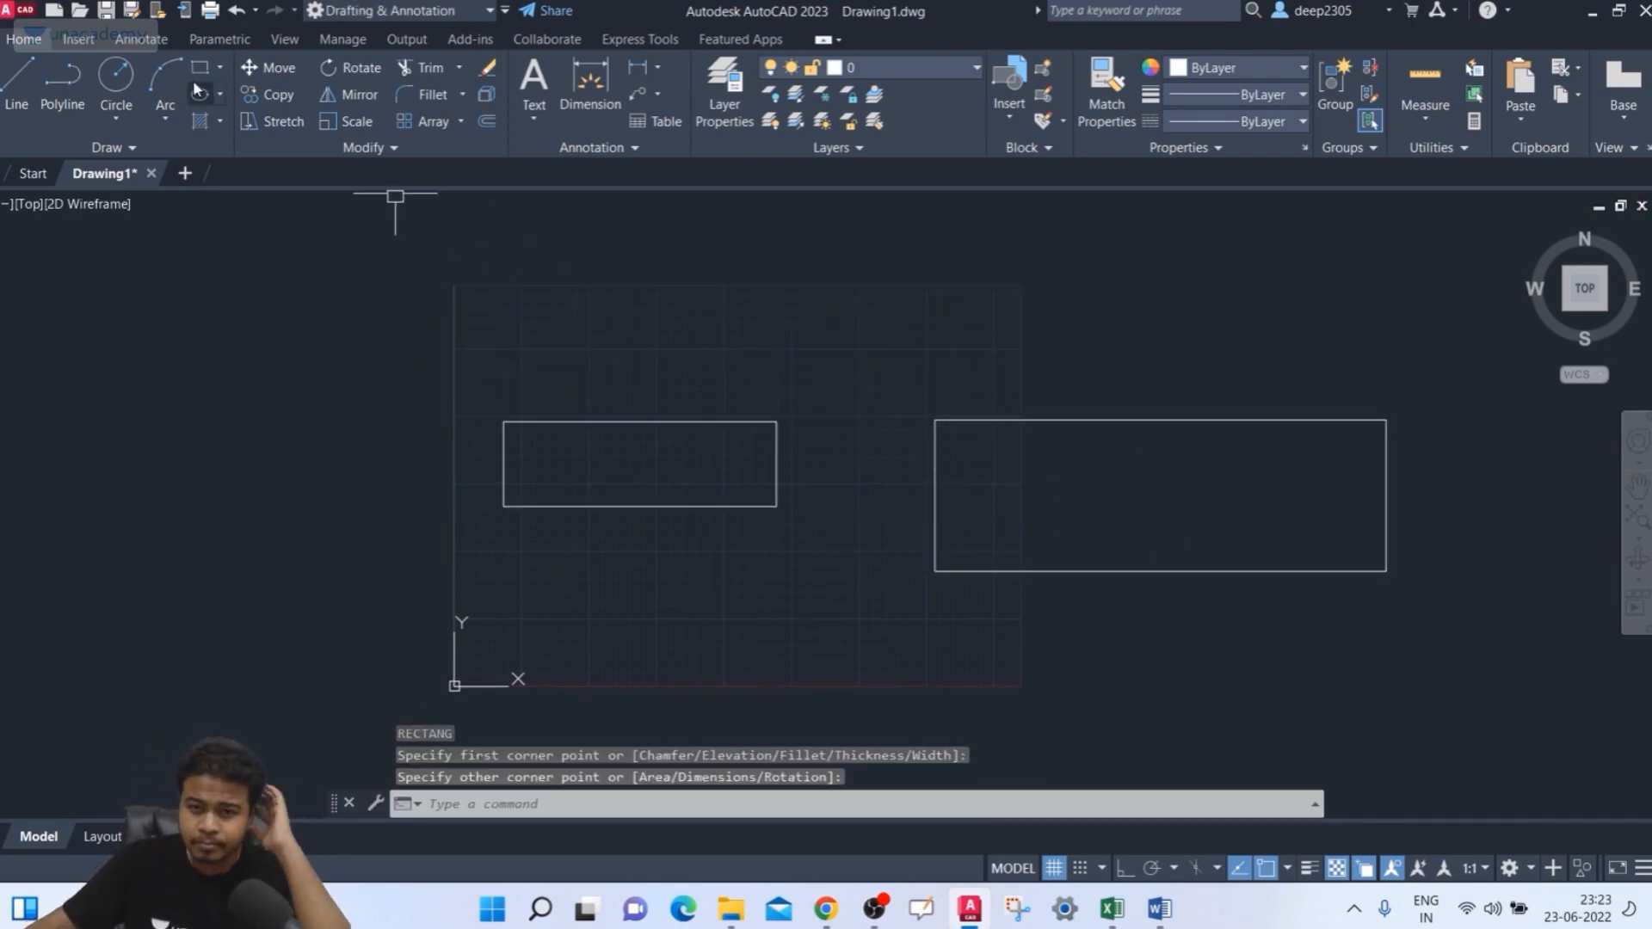
{"action": "left_click", "coordinate": [142, 39]}
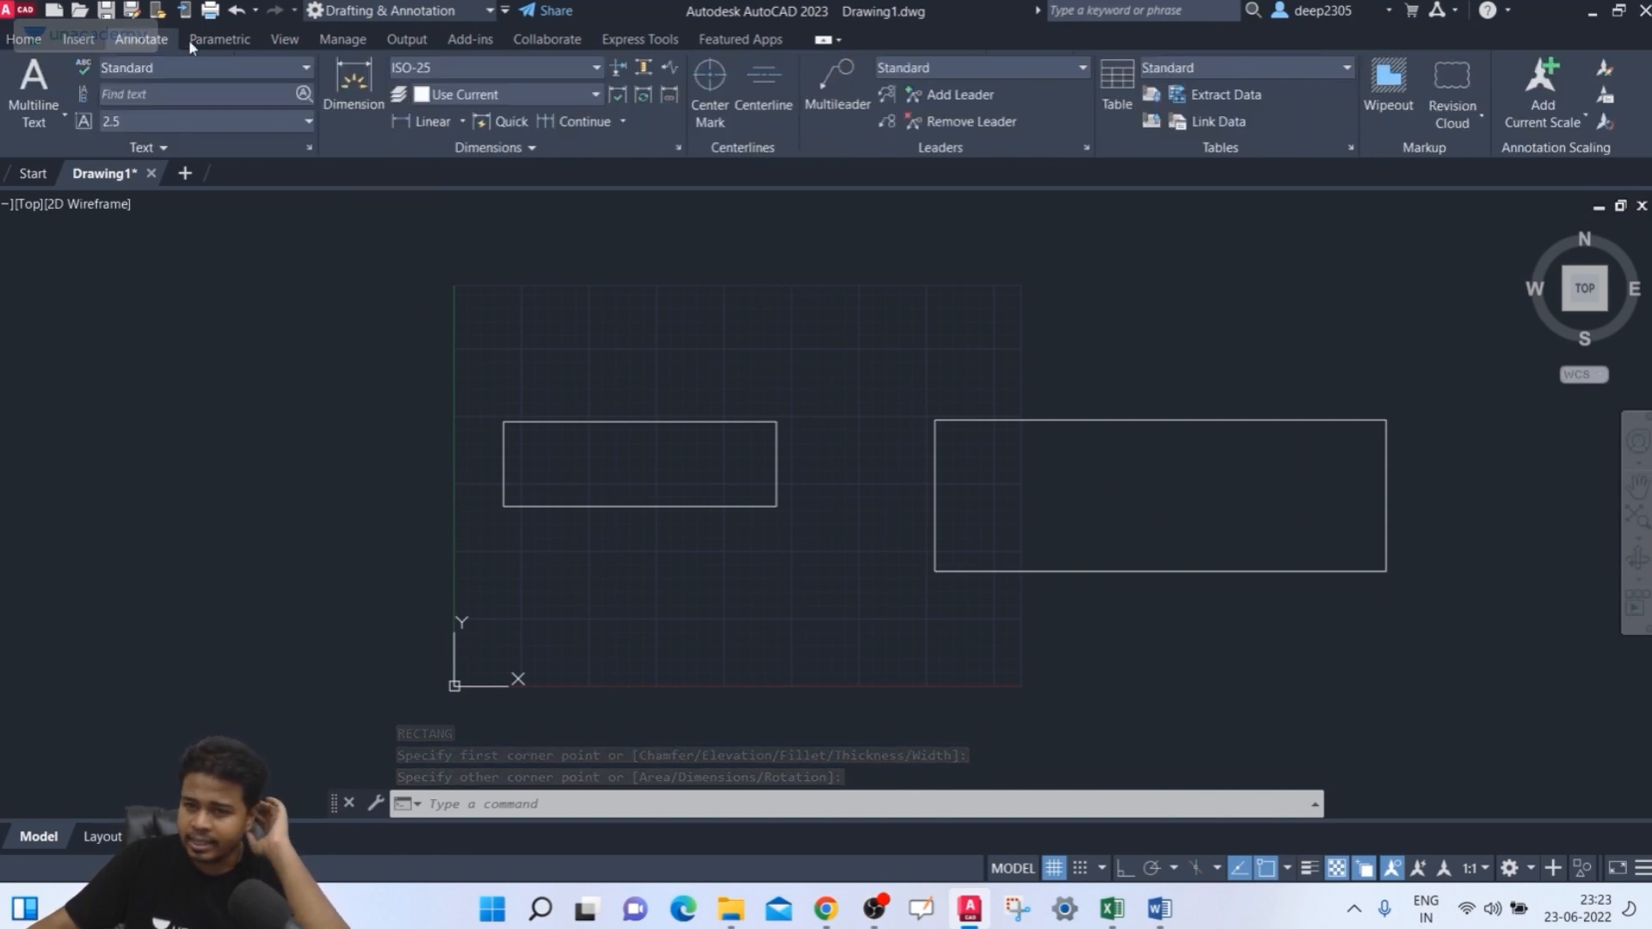
{"action": "left_click", "coordinate": [764, 95]}
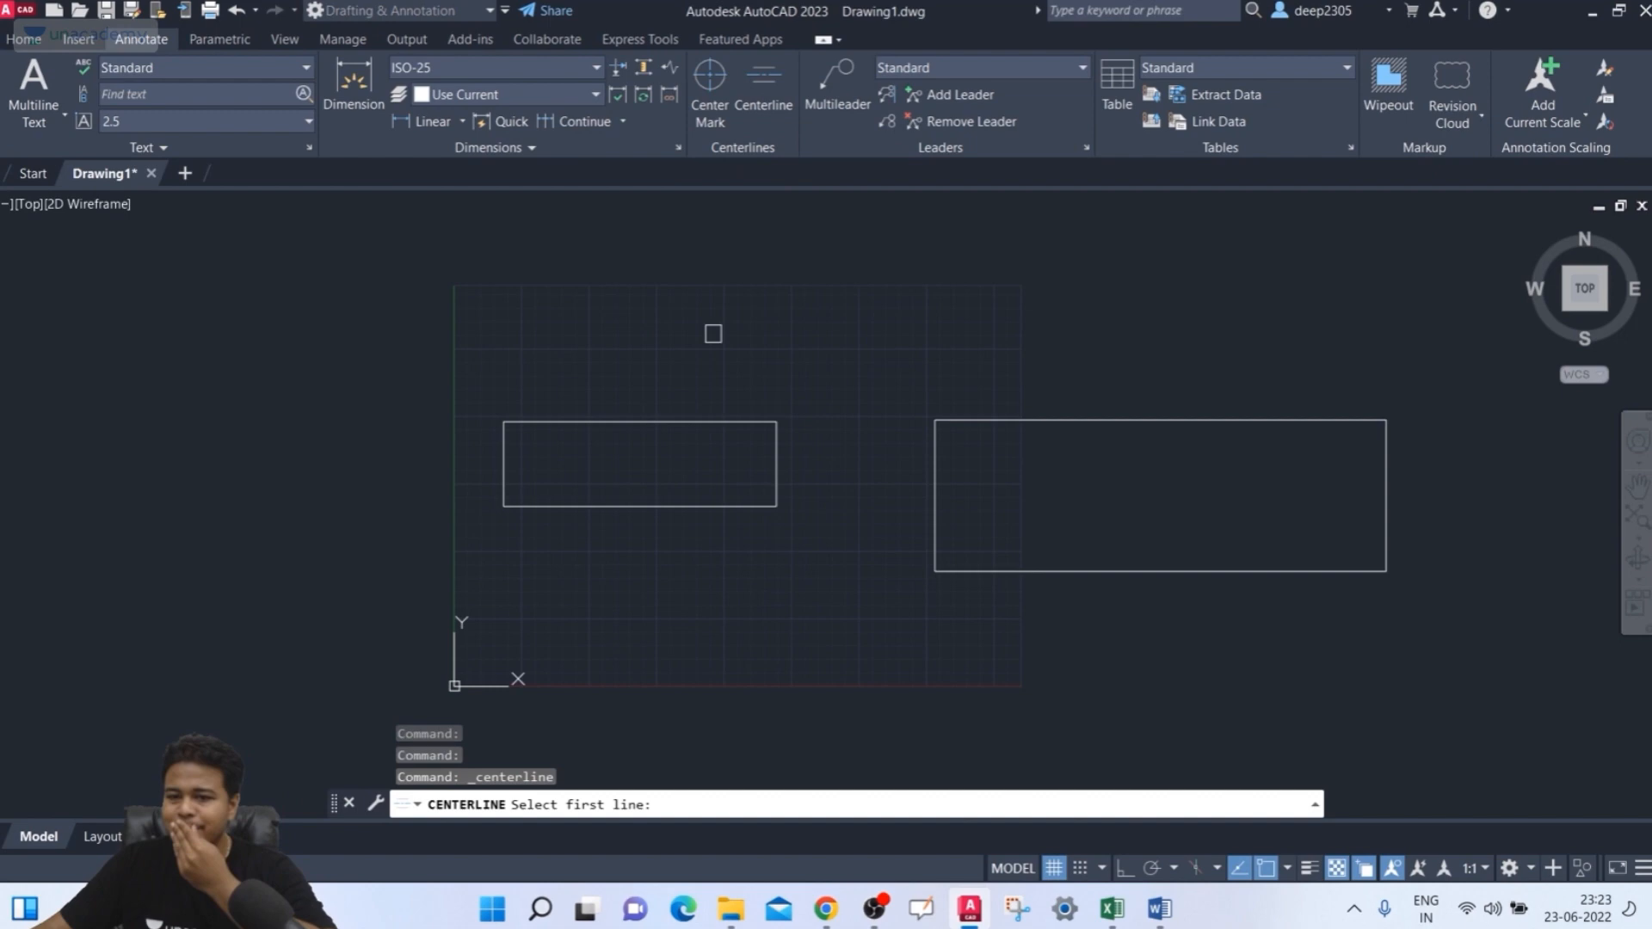
{"action": "left_click", "coordinate": [702, 419]}
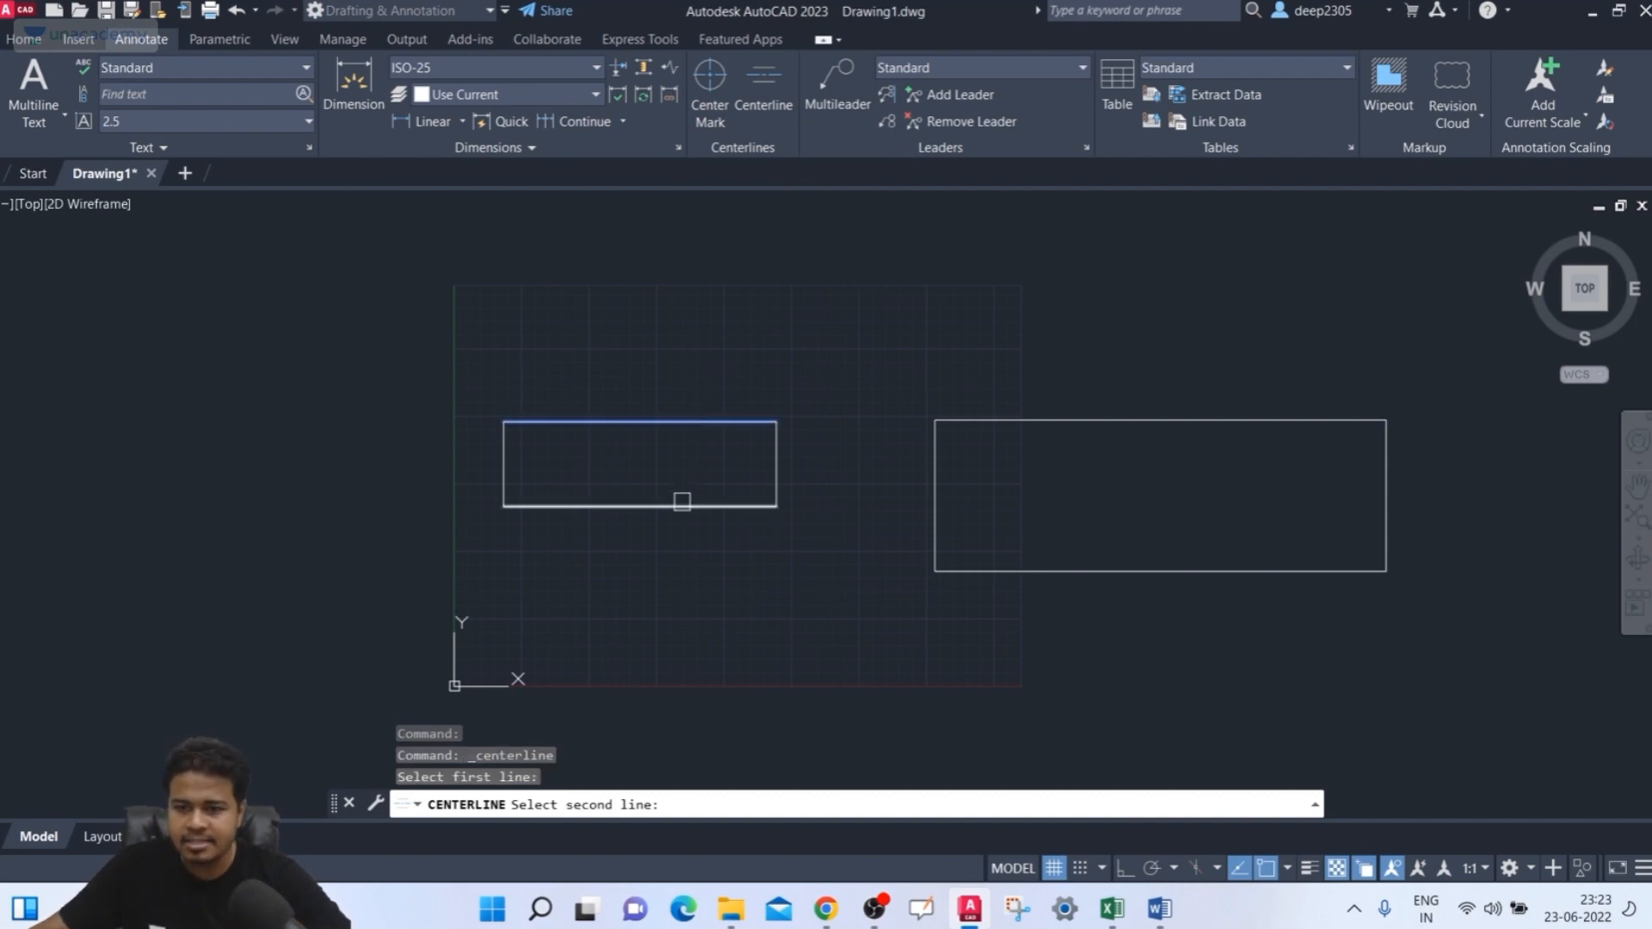
{"action": "left_click", "coordinate": [683, 504]}
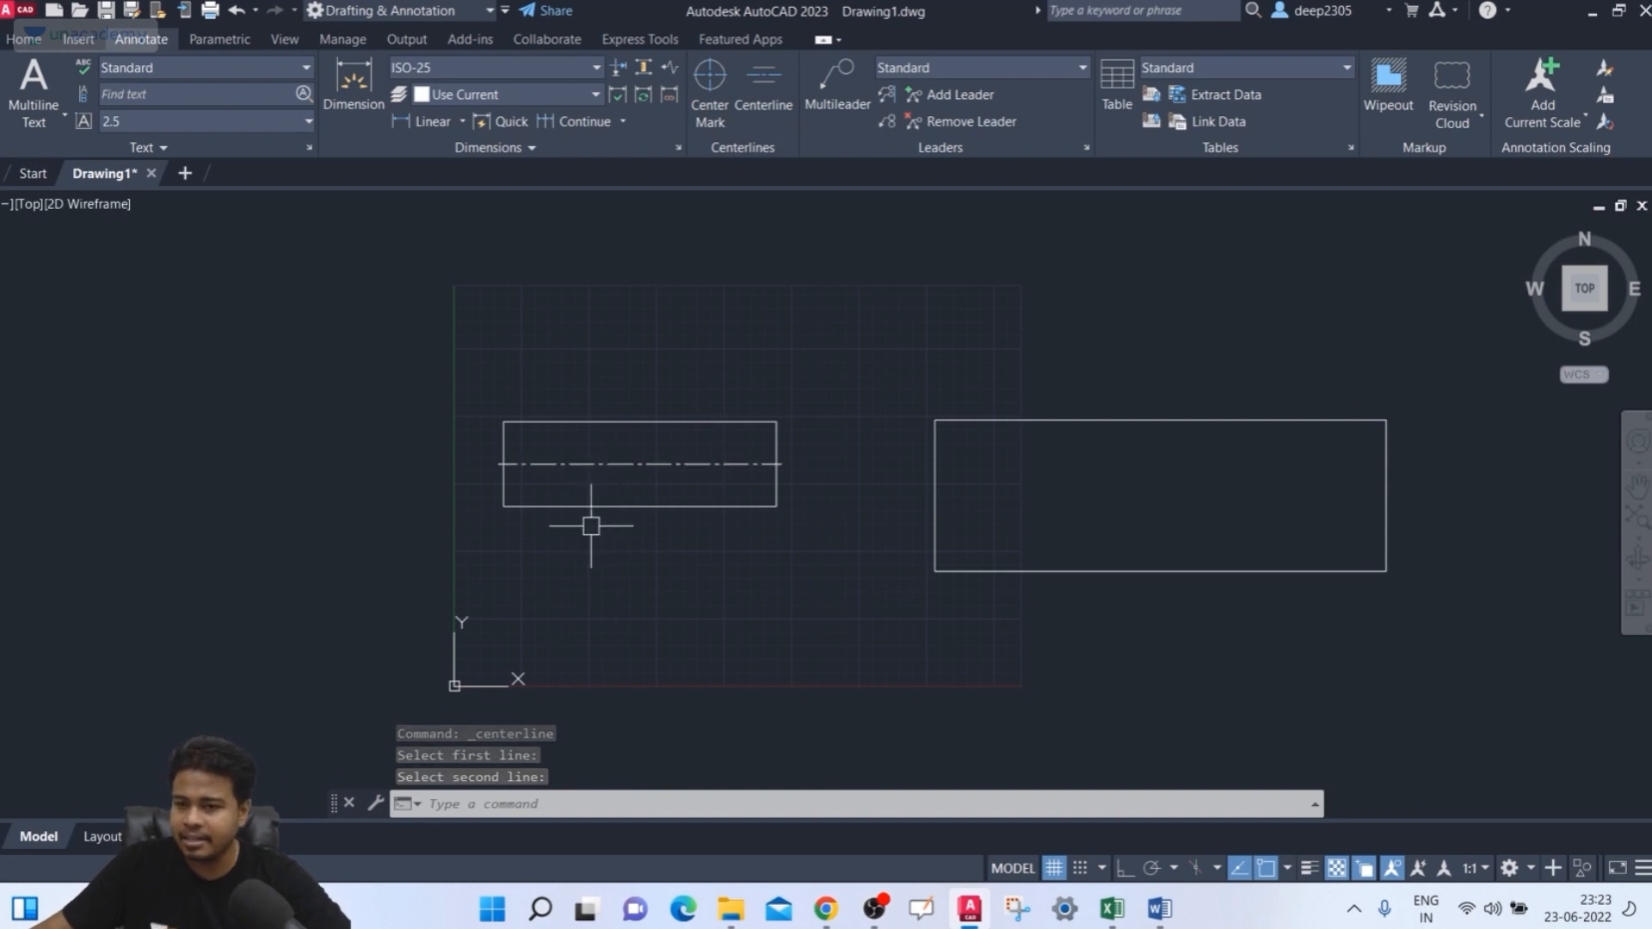
- Add a vertical centerline to the larger rectangle, using its two short edges as references
{"action": "scroll", "coordinate": [587, 503], "scroll_direction": "up", "scroll_amount": 2}
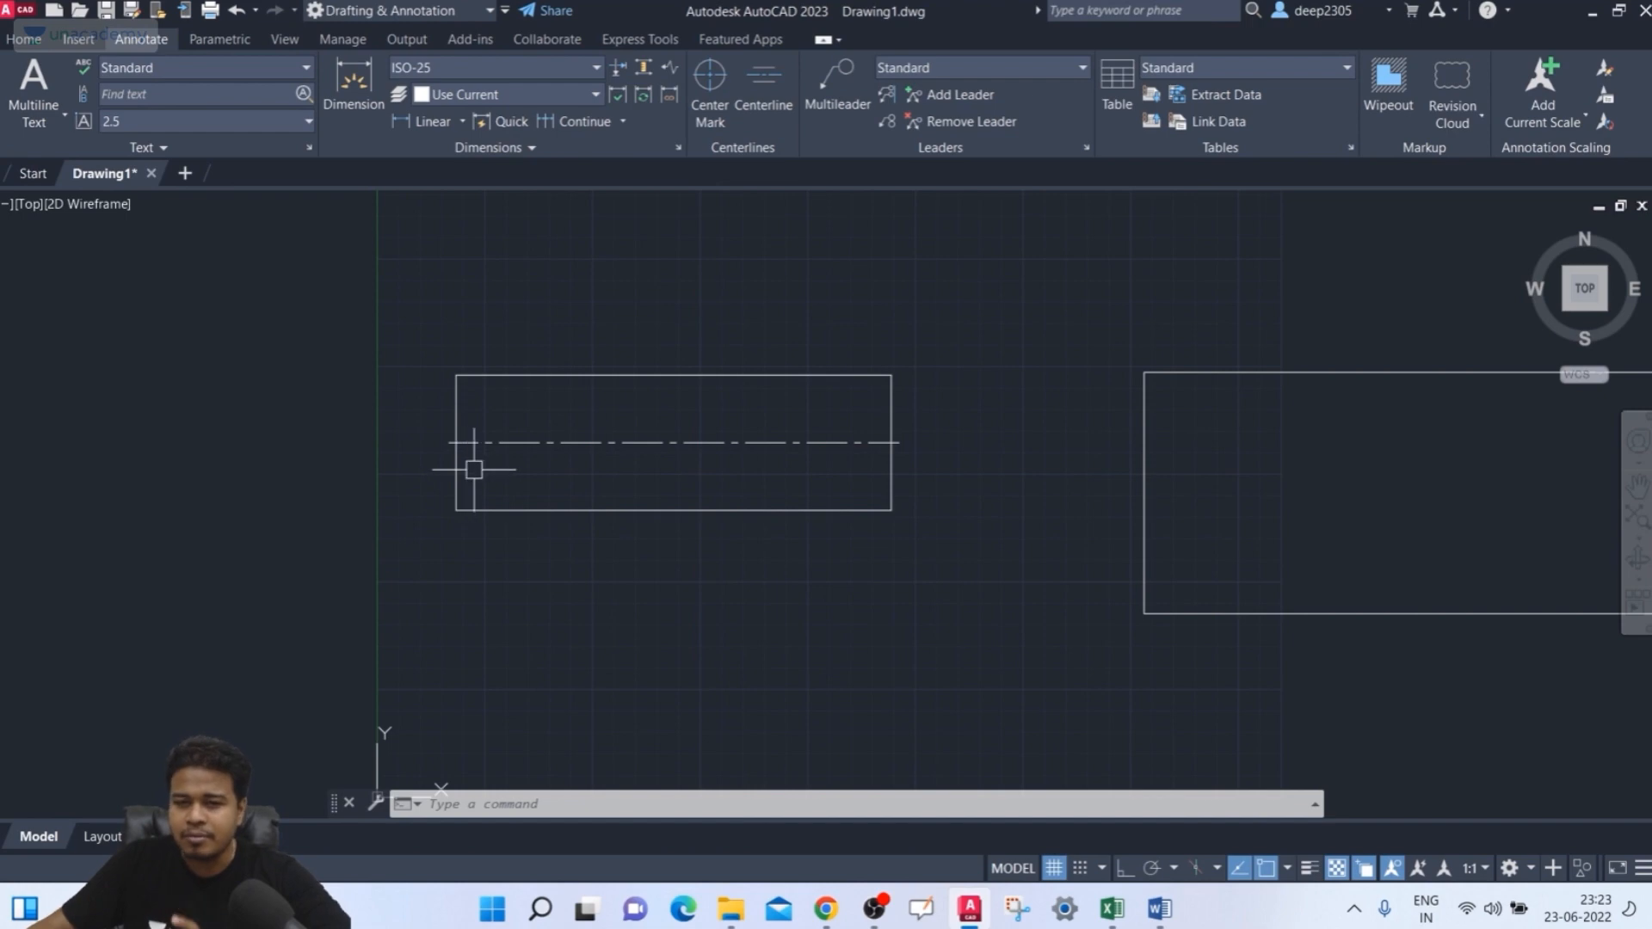
{"action": "middle_click_drag", "start_coordinate": [493, 472], "coordinate": [538, 465]}
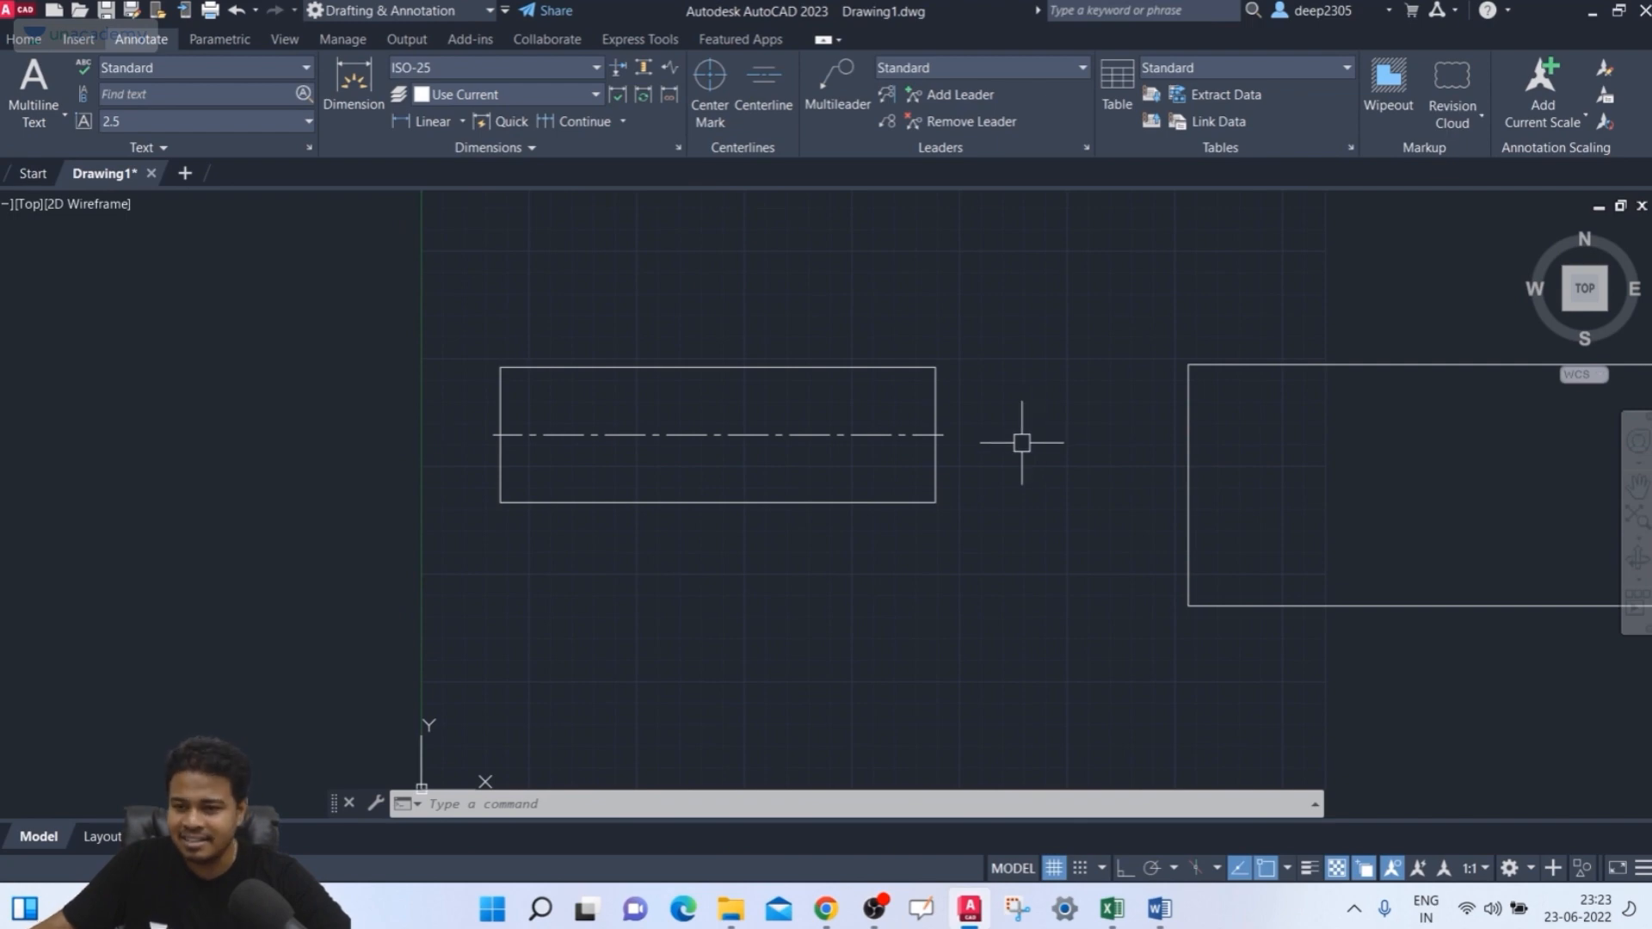
{"action": "scroll", "coordinate": [1022, 442], "scroll_direction": "down", "scroll_amount": 2}
{"action": "mouse_move", "coordinate": [1022, 442]}
{"action": "middle_mouse_down"}
{"action": "mouse_move", "coordinate": [860, 450]}
{"action": "mouse_move", "coordinate": [622, 404]}
{"action": "middle_mouse_up"}
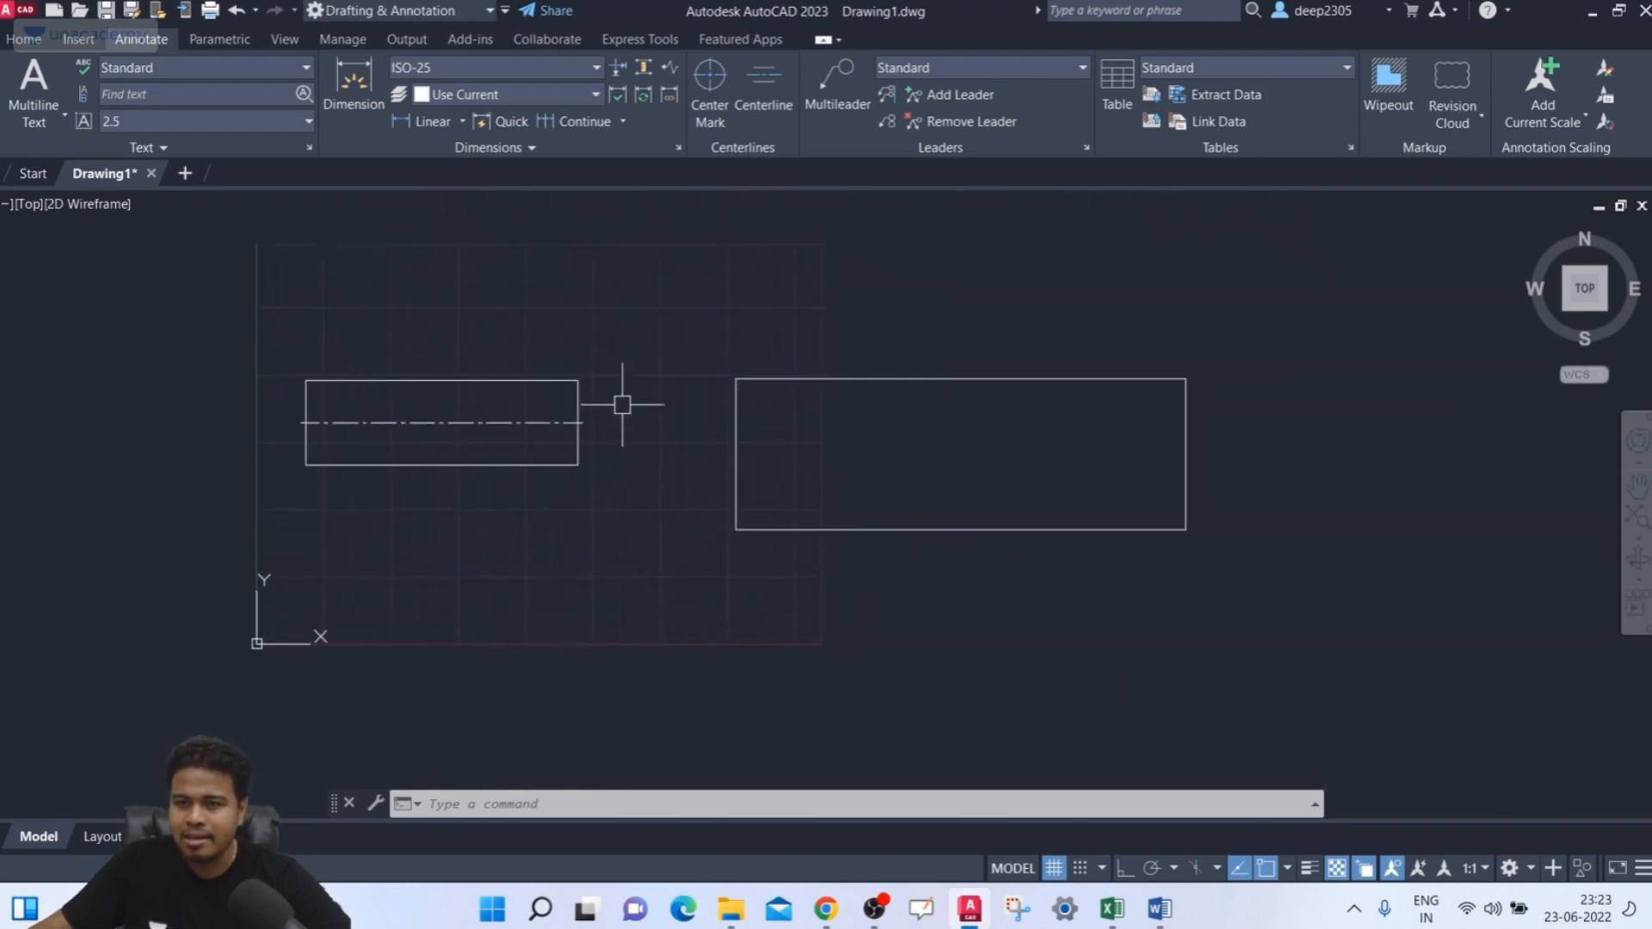
{"action": "left_click", "coordinate": [763, 86]}
{"action": "left_click", "coordinate": [732, 453]}
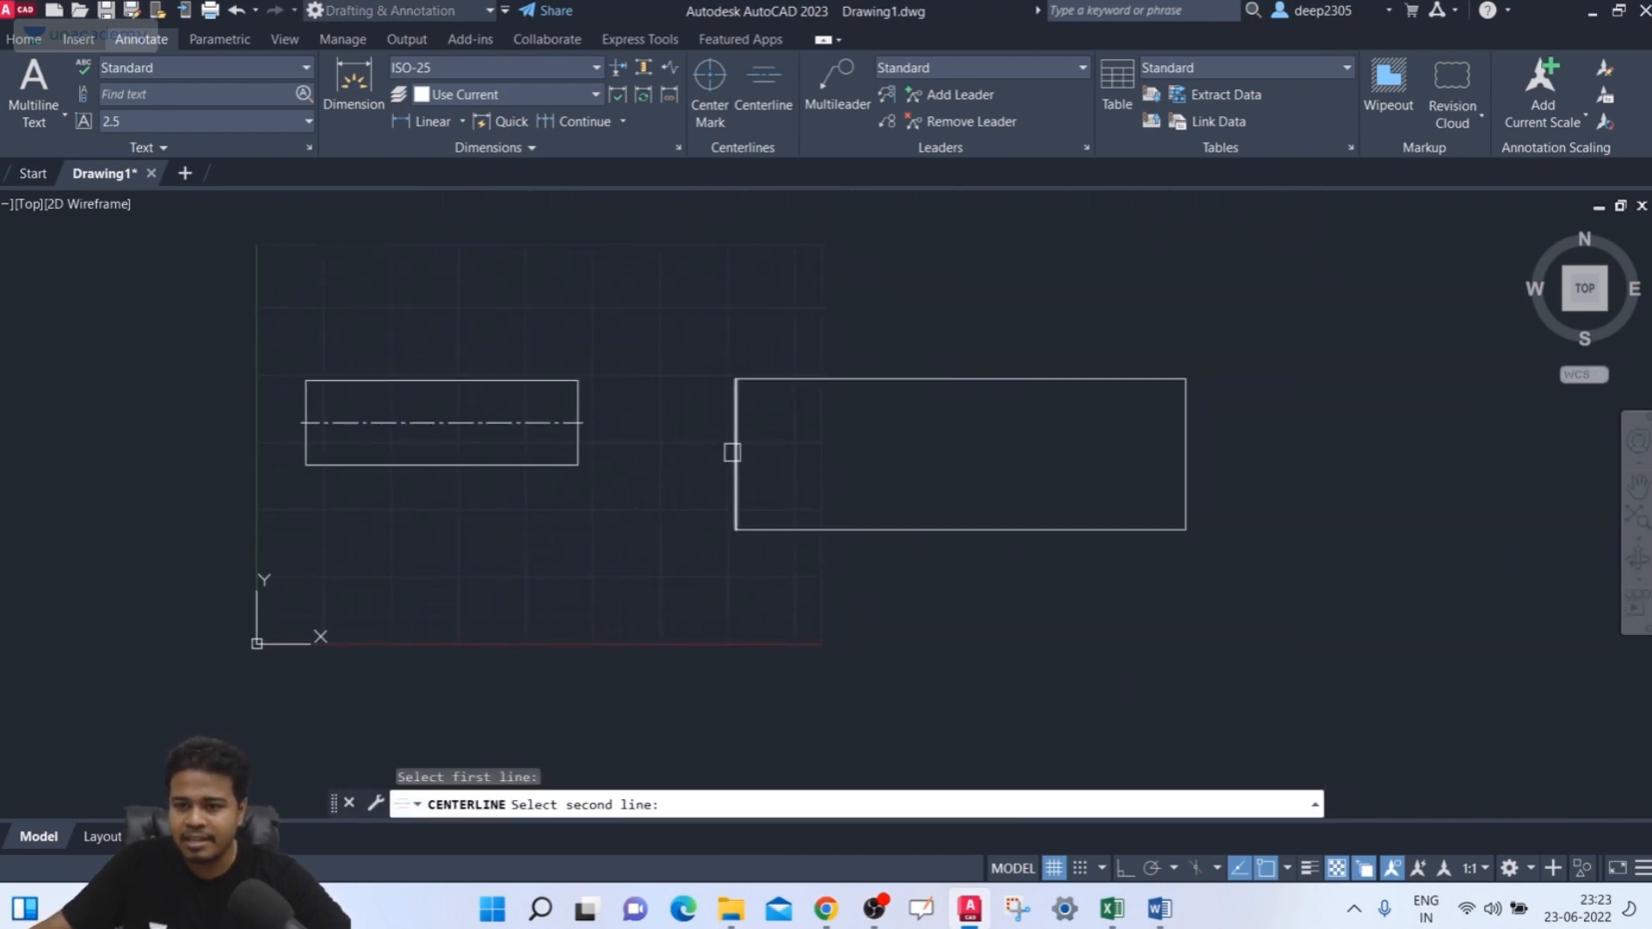
{"action": "left_click", "coordinate": [1178, 465]}
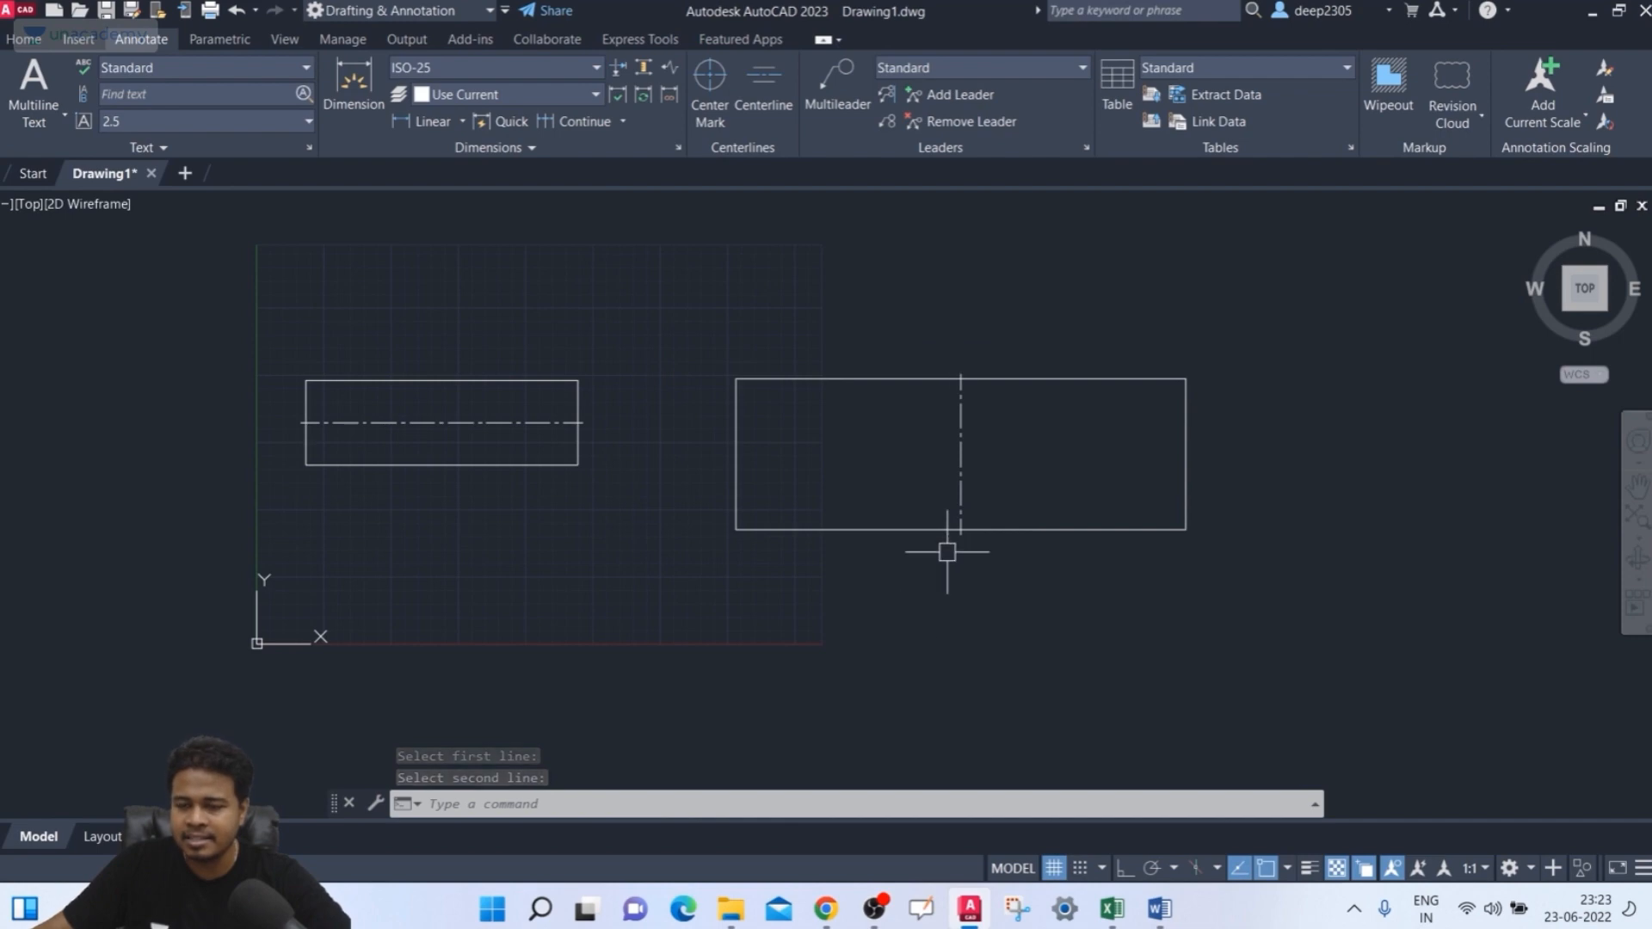
{"action": "scroll", "coordinate": [944, 590], "scroll_direction": "down", "scroll_amount": 2}
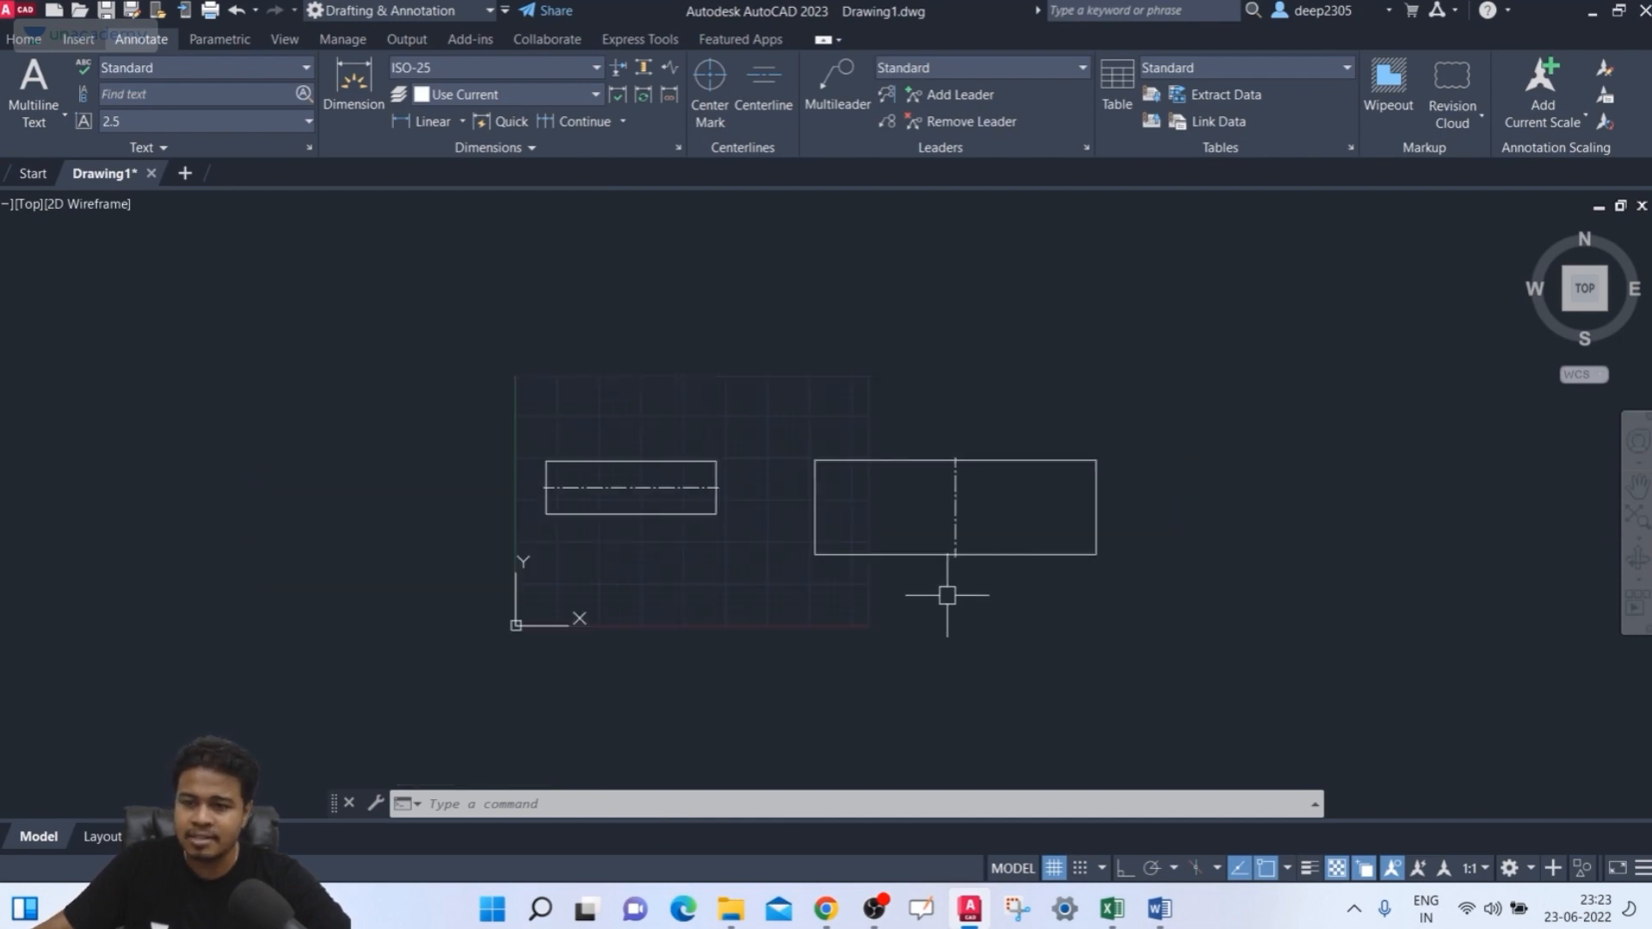
{"action": "middle_click_drag", "start_coordinate": [944, 590], "coordinate": [800, 451]}
{"action": "scroll", "coordinate": [590, 358], "scroll_direction": "down", "scroll_amount": 2}
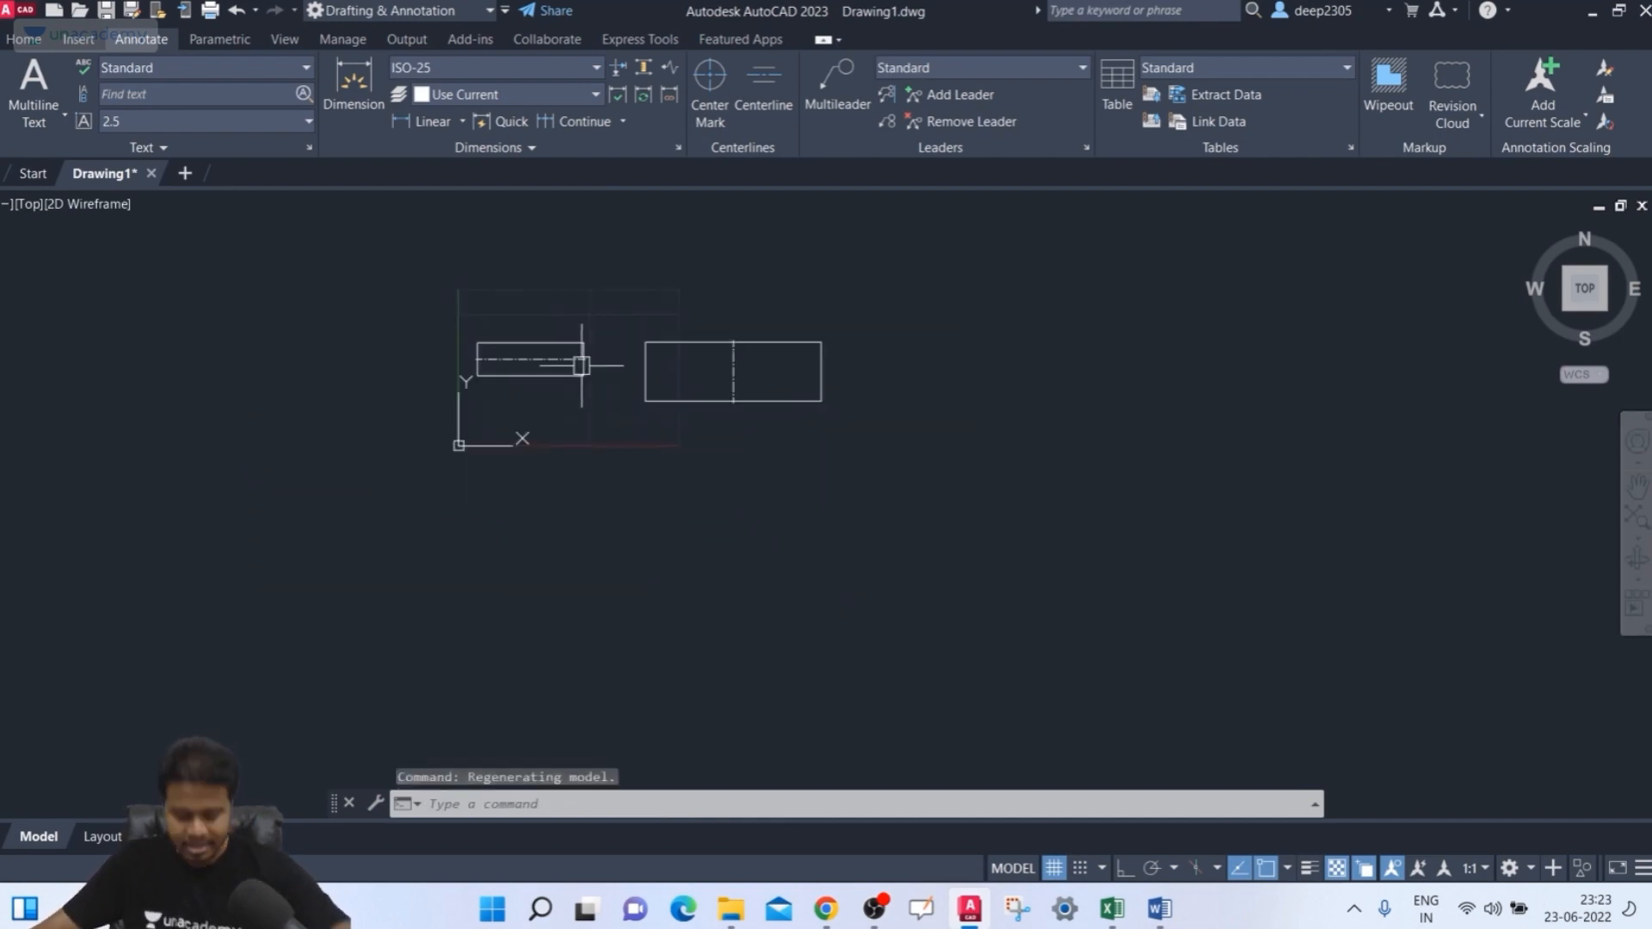
{"action": "type", "text": "c"}
{"action": "key", "text": "Return"}
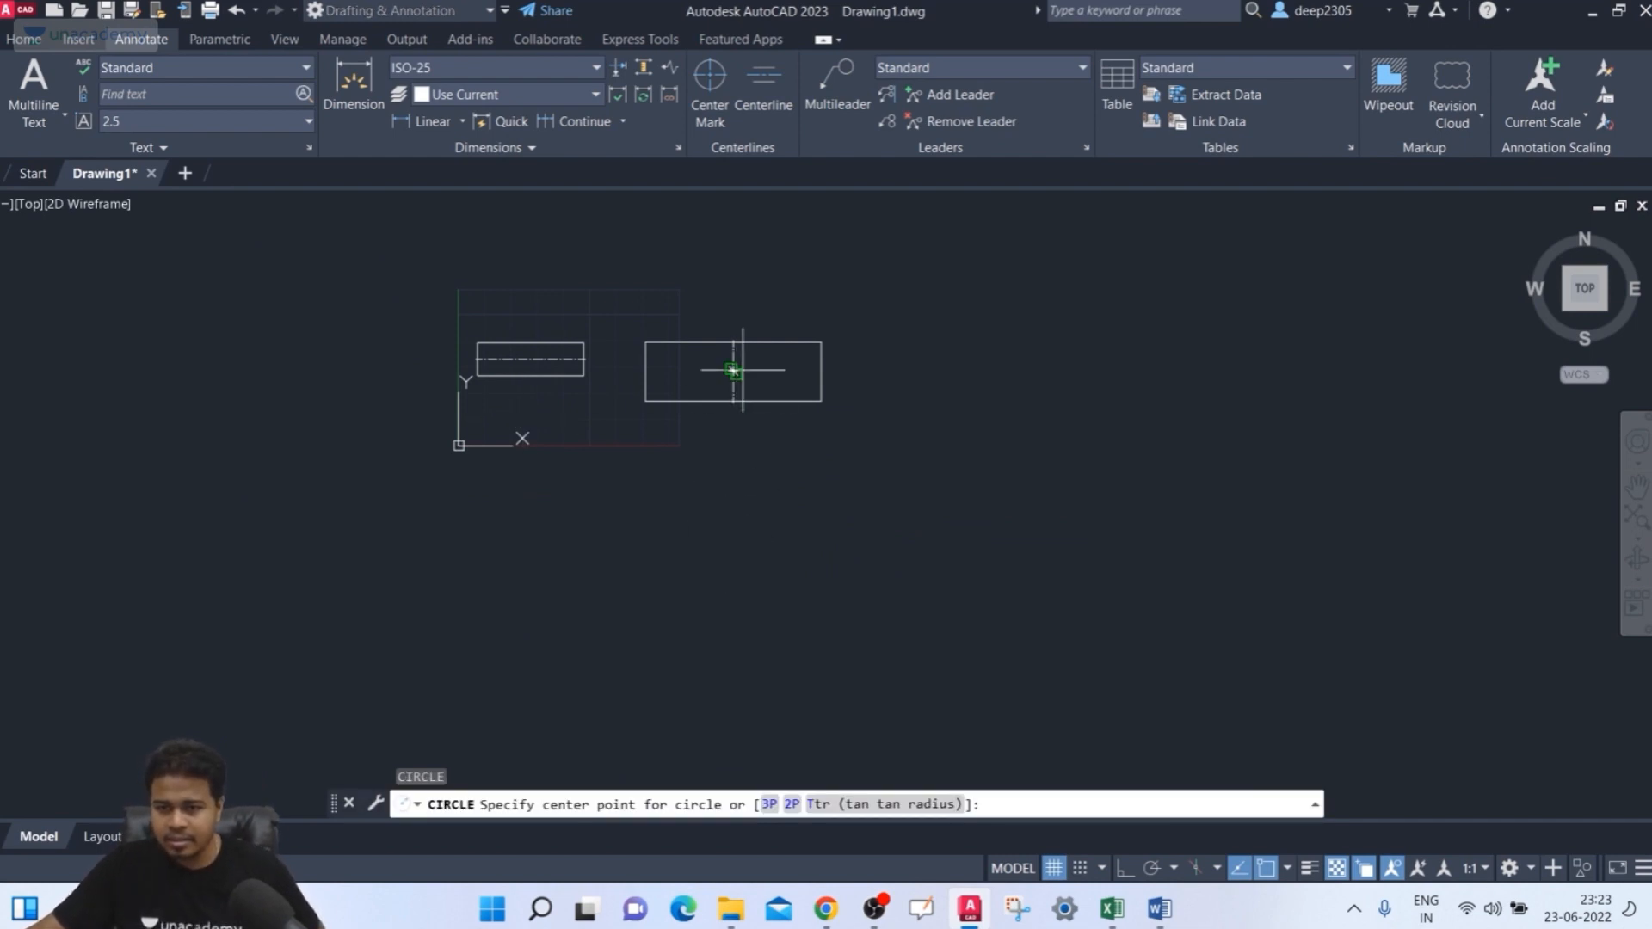
{"action": "scroll", "coordinate": [750, 590], "scroll_direction": "up", "scroll_amount": 2}
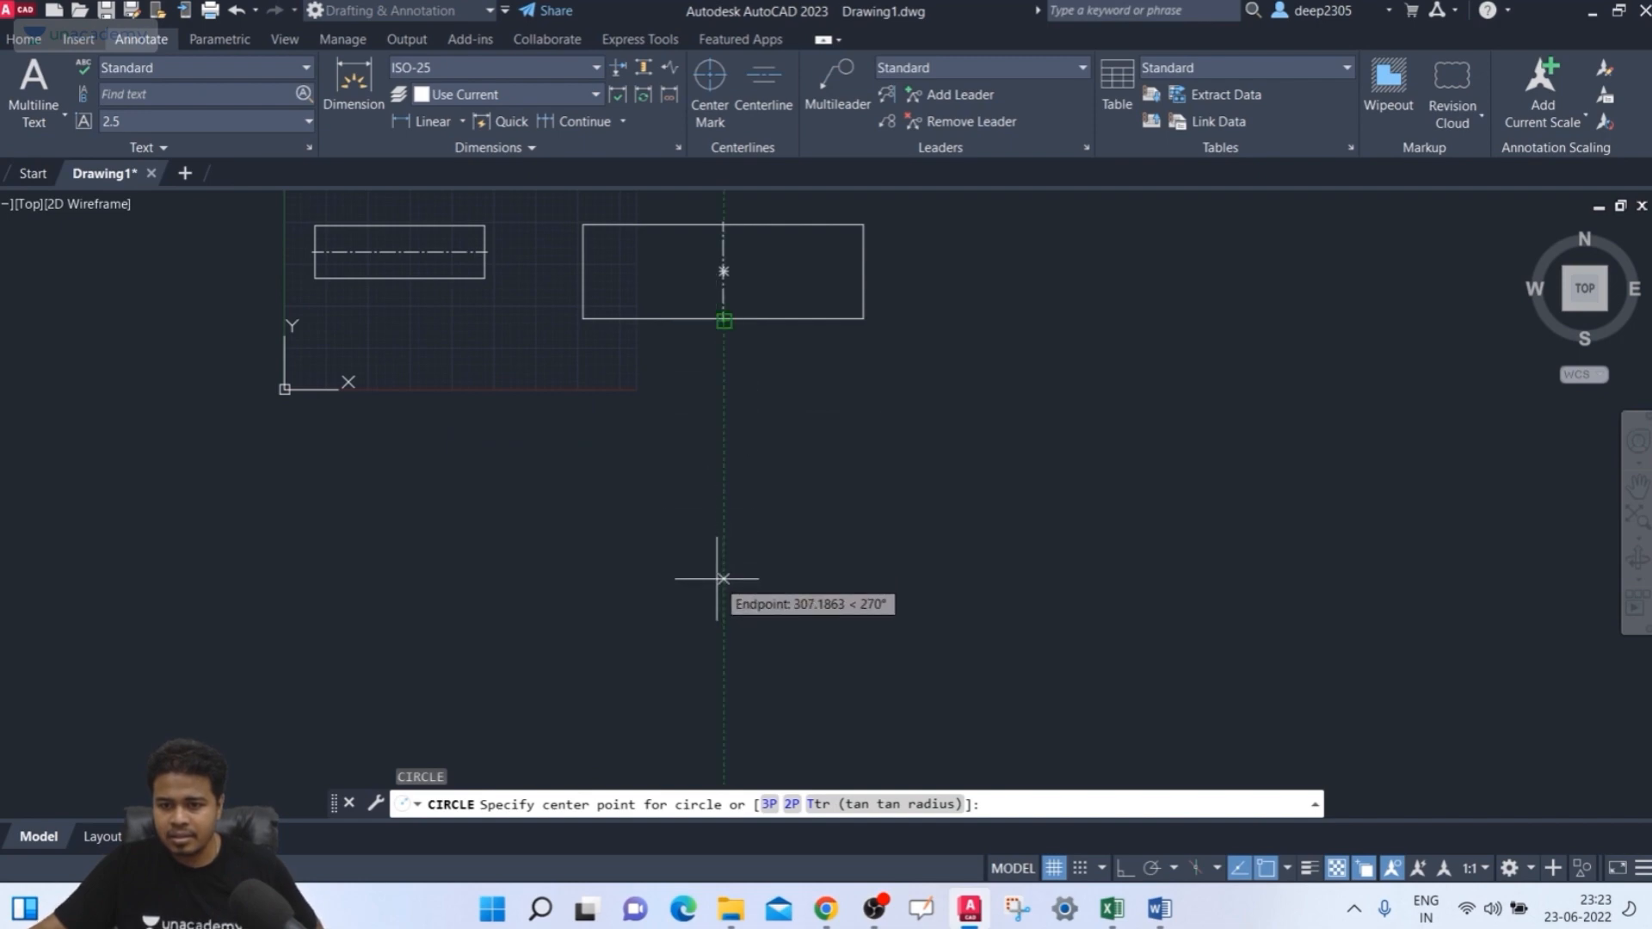
{"action": "left_click", "coordinate": [724, 579]}
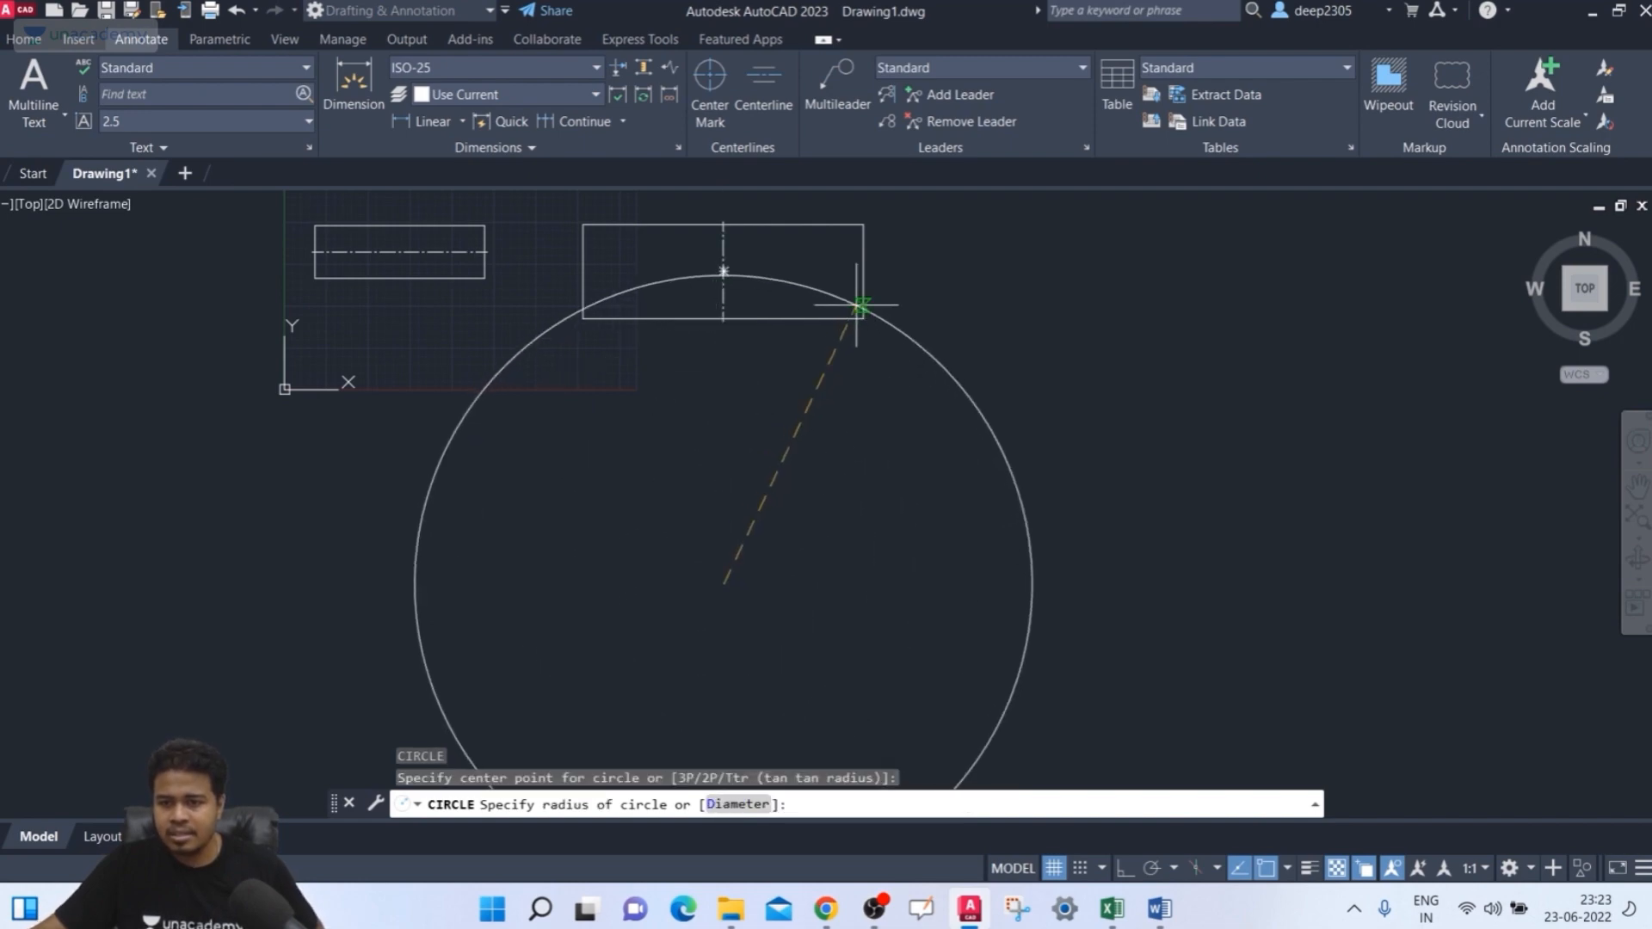
{"action": "key", "text": "Escape"}
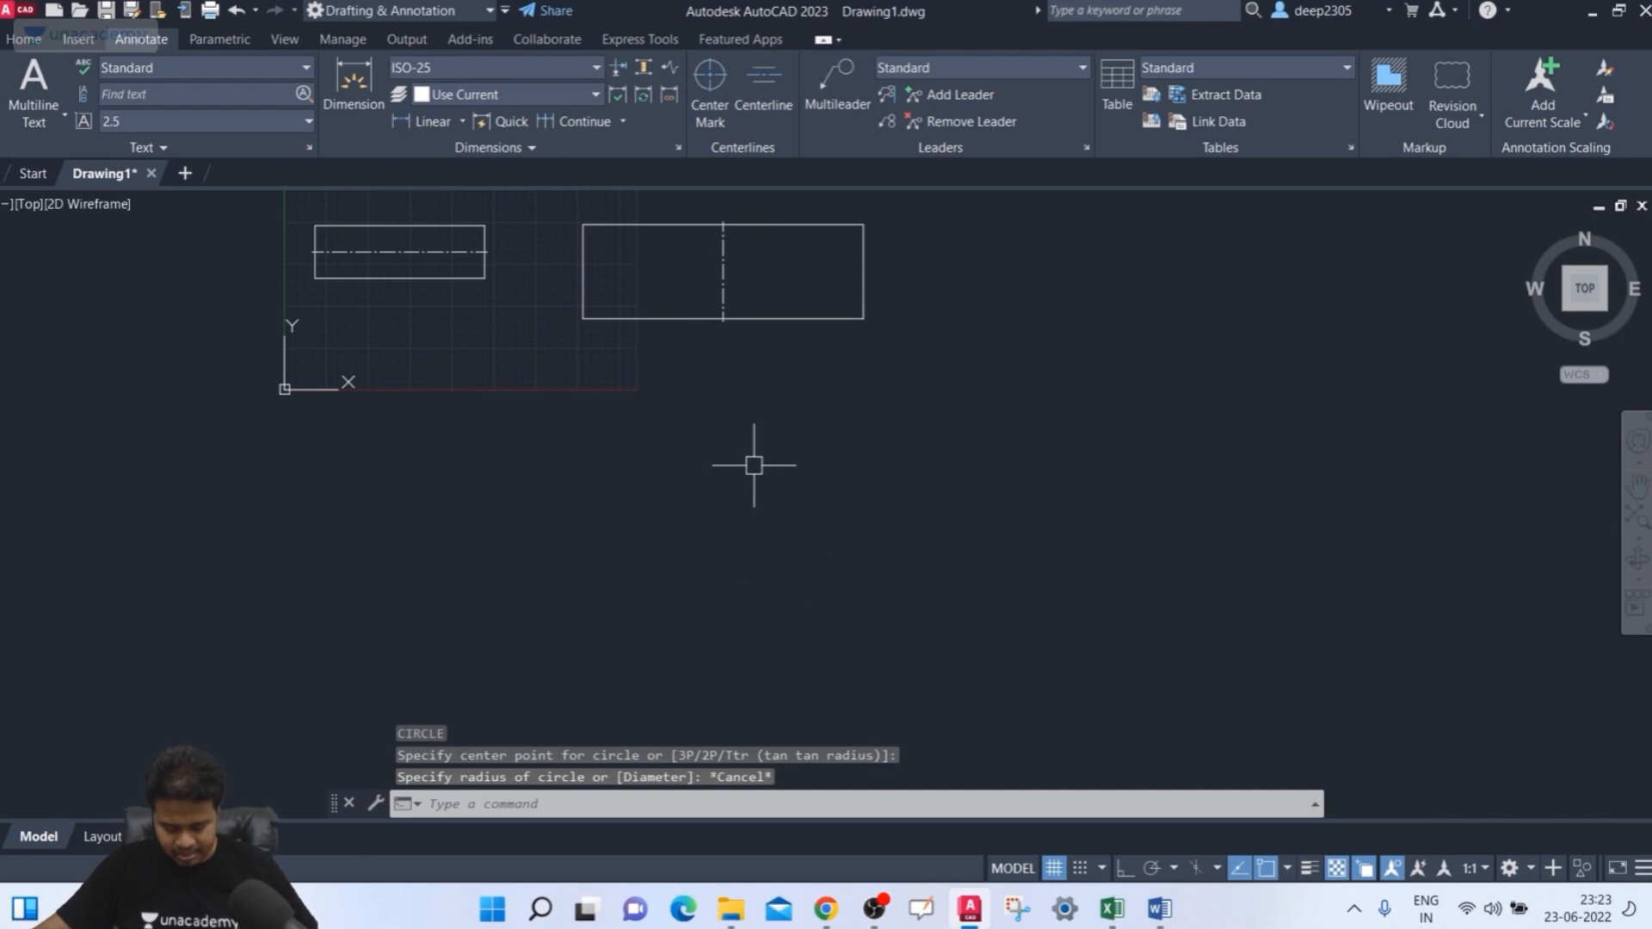
- Measure the distance from the midpoint of the larger rectangle's lower edge to that edge's end on the far side from the smaller rectangle
{"action": "type", "text": "DI"}
{"action": "key", "text": "Return"}
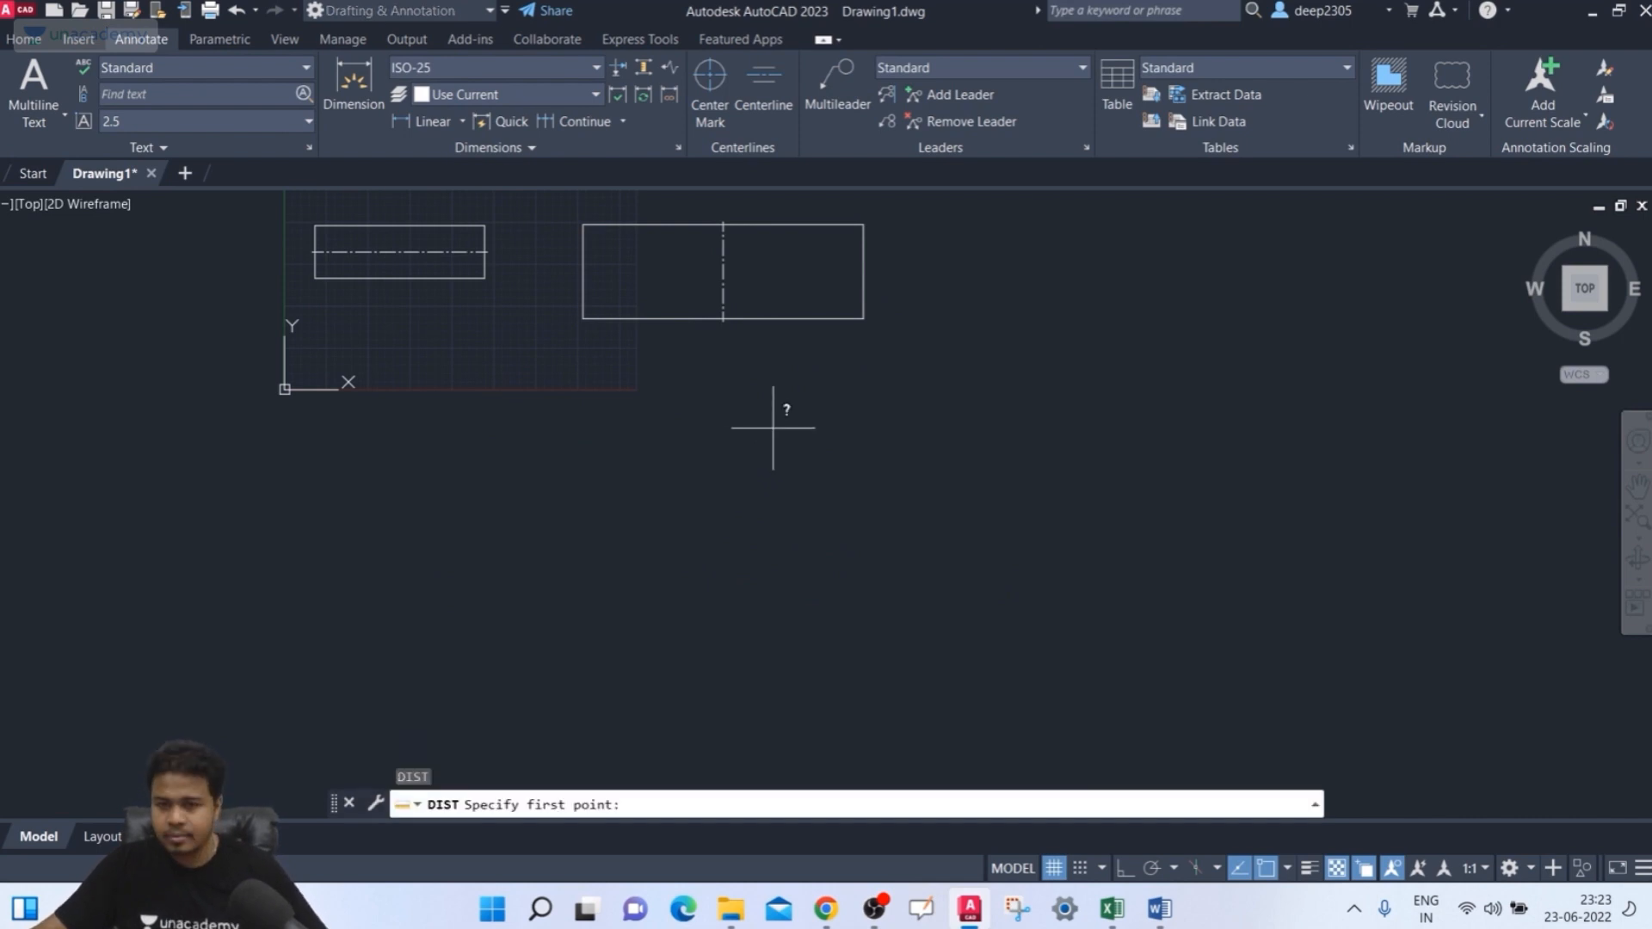
{"action": "scroll", "coordinate": [726, 318], "scroll_direction": "up", "scroll_amount": 5}
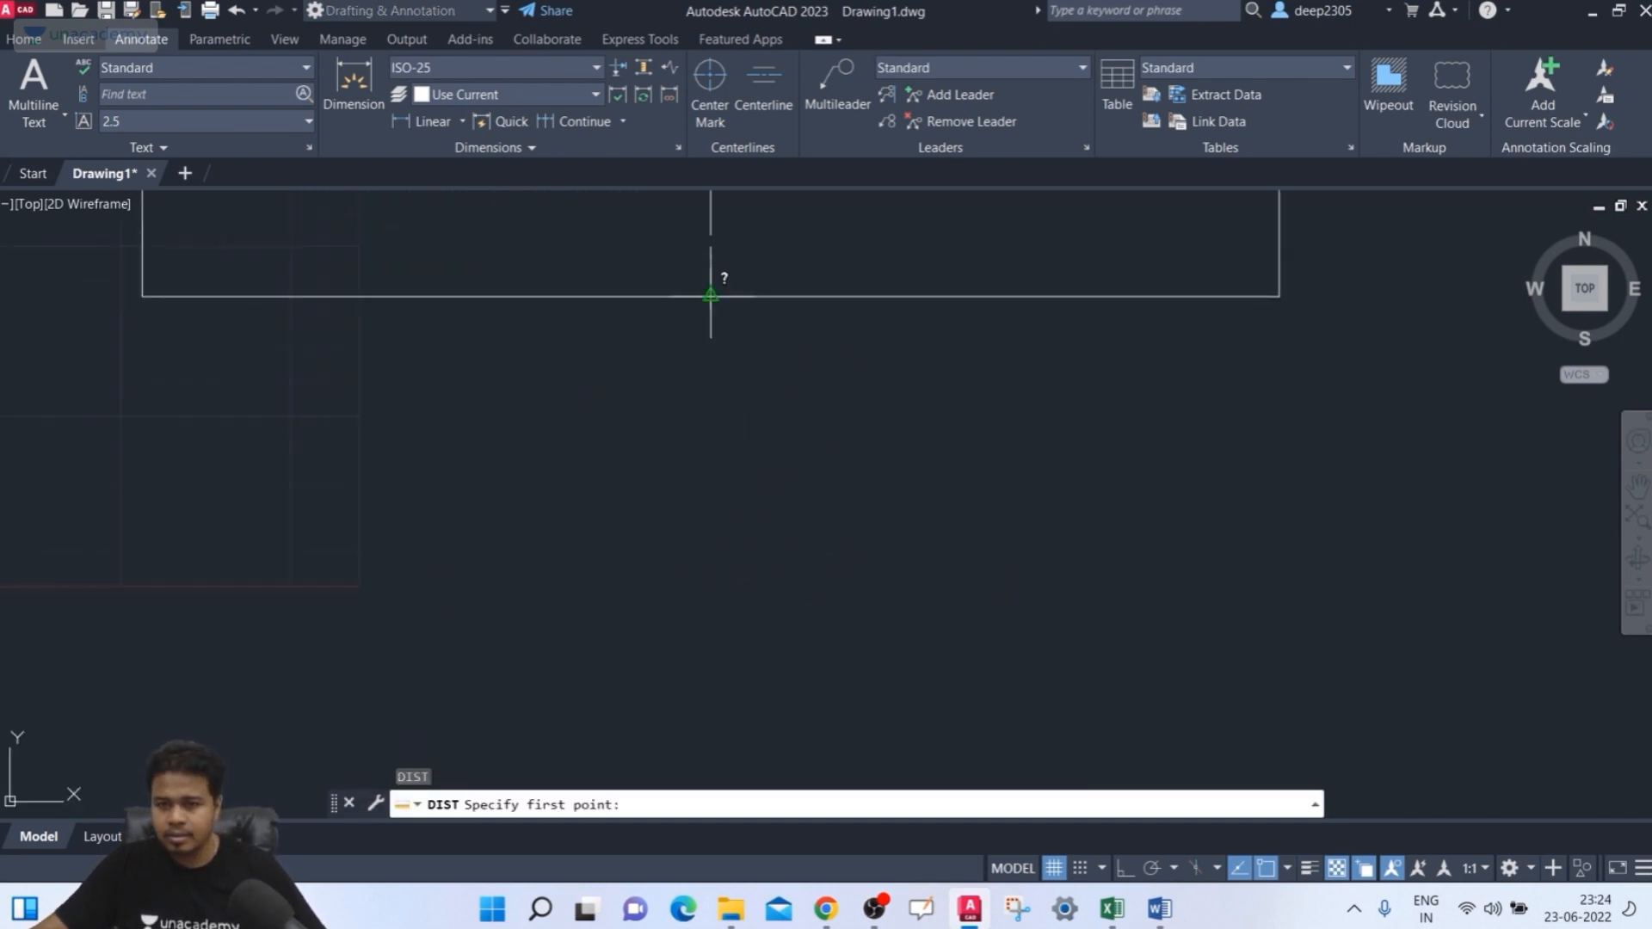
{"action": "left_click", "coordinate": [710, 295]}
{"action": "left_click", "coordinate": [1246, 319]}
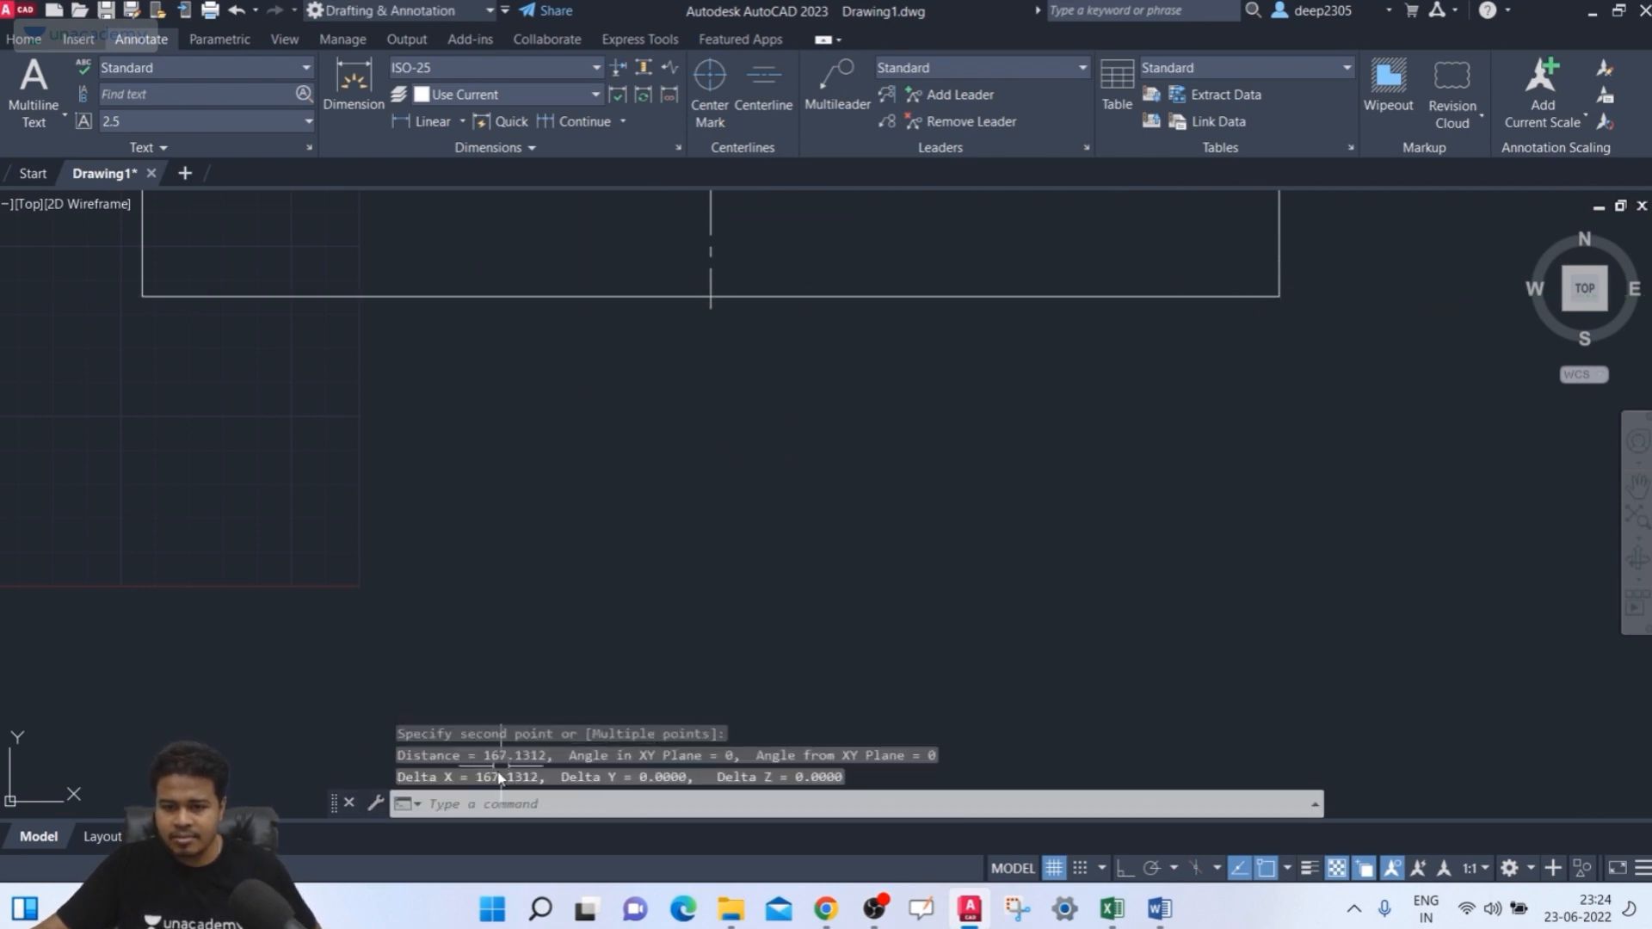
{"action": "scroll", "coordinate": [653, 499], "scroll_direction": "down", "scroll_amount": 3}
{"action": "key", "text": "Escape"}
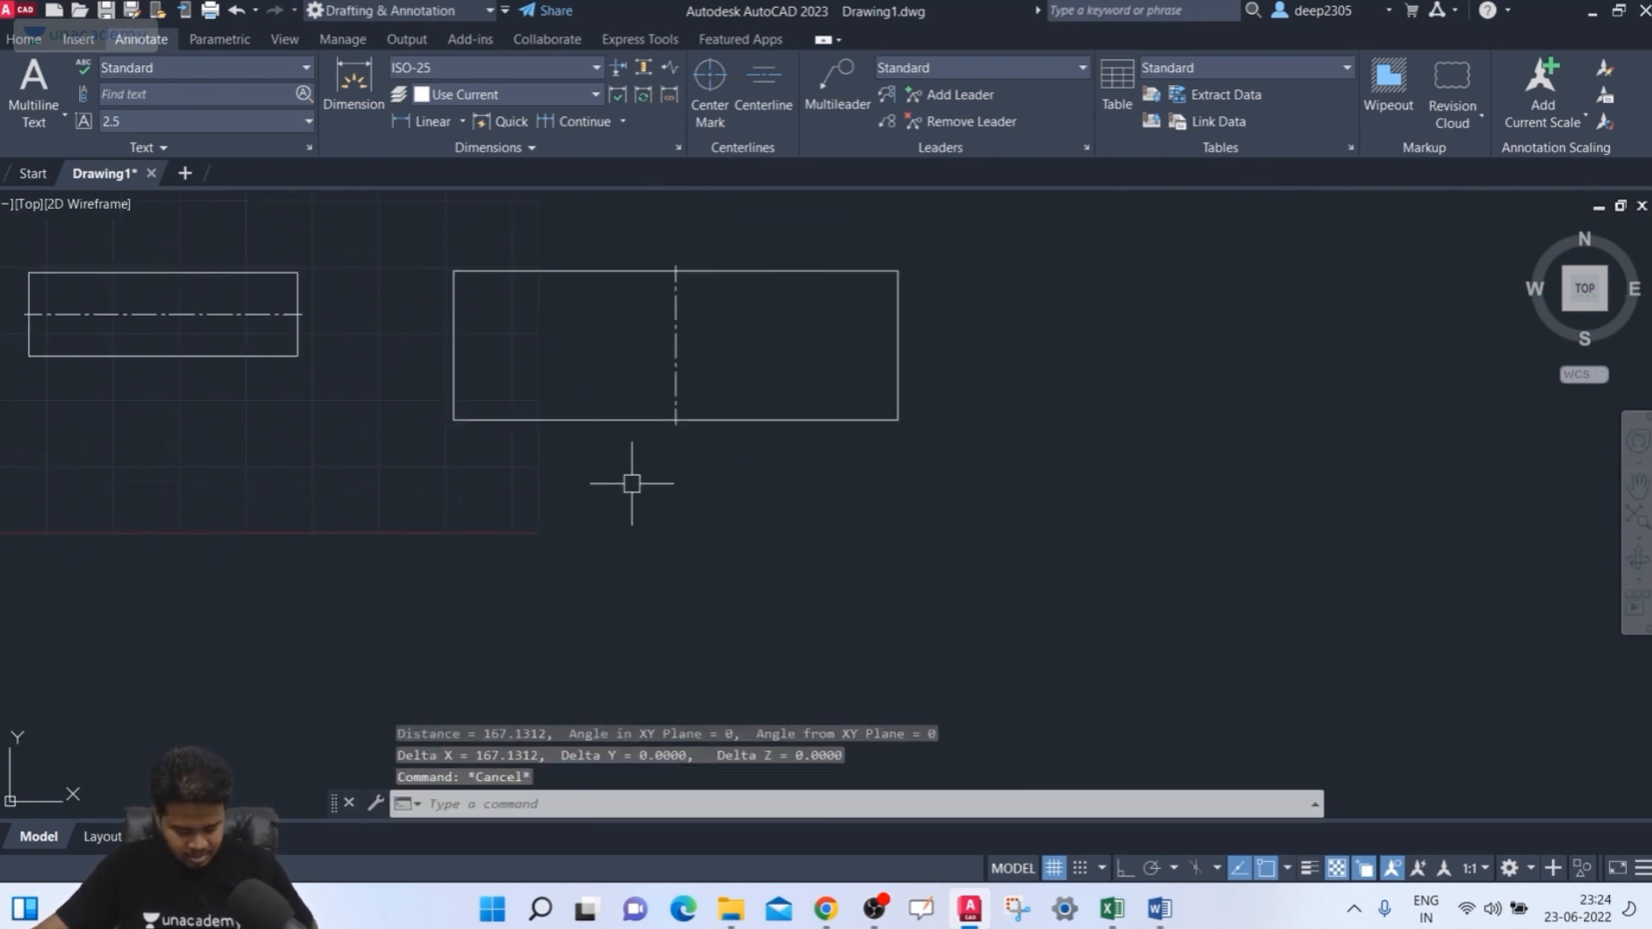
- Draw a circle of radius 163.67 below the larger rectangle, centered in line with its vertical centerline
{"action": "type", "text": "c"}
{"action": "key", "text": "Return"}
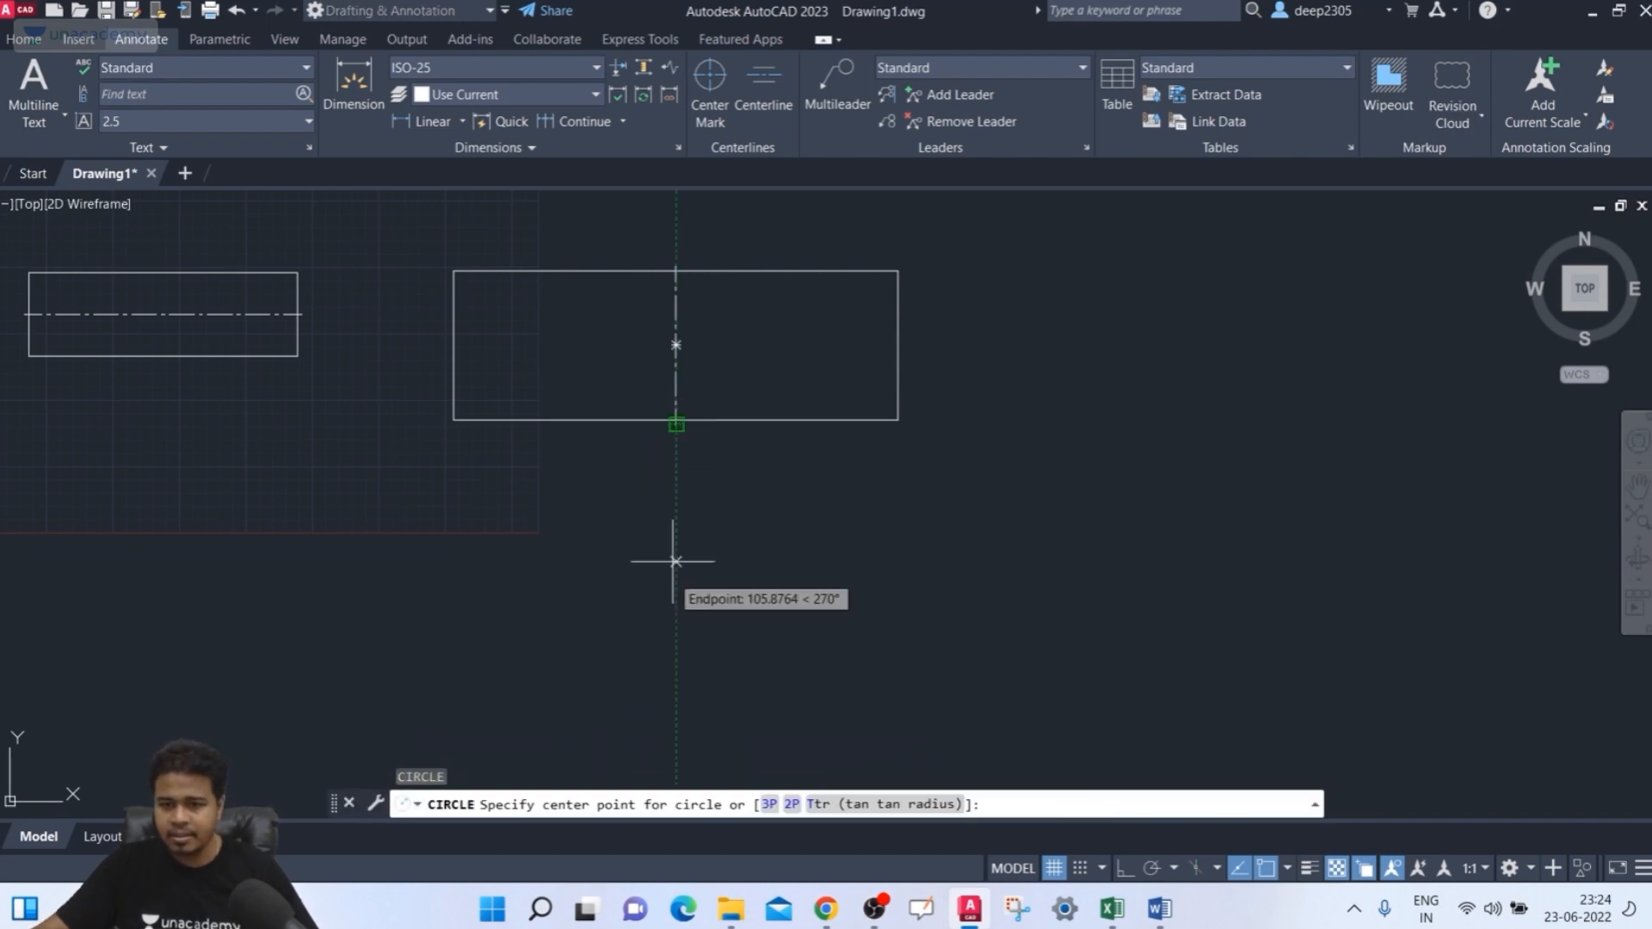
{"action": "middle_click_drag", "start_coordinate": [676, 675], "coordinate": [675, 579]}
{"action": "left_click", "coordinate": [681, 621]}
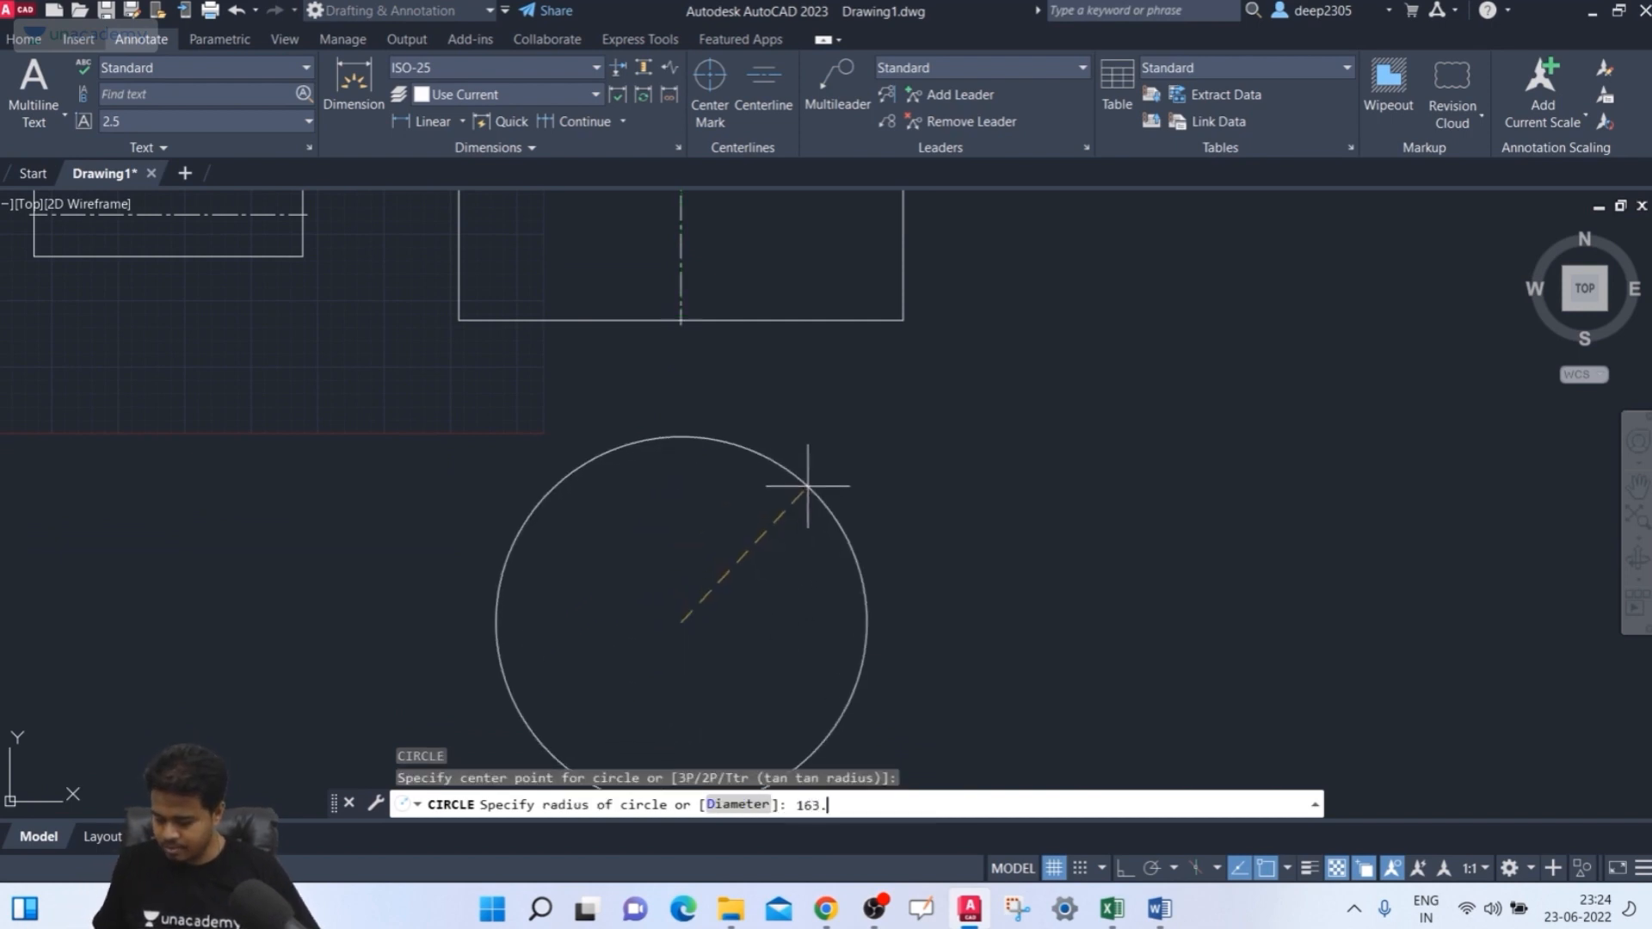
{"action": "key", "text": "Return"}
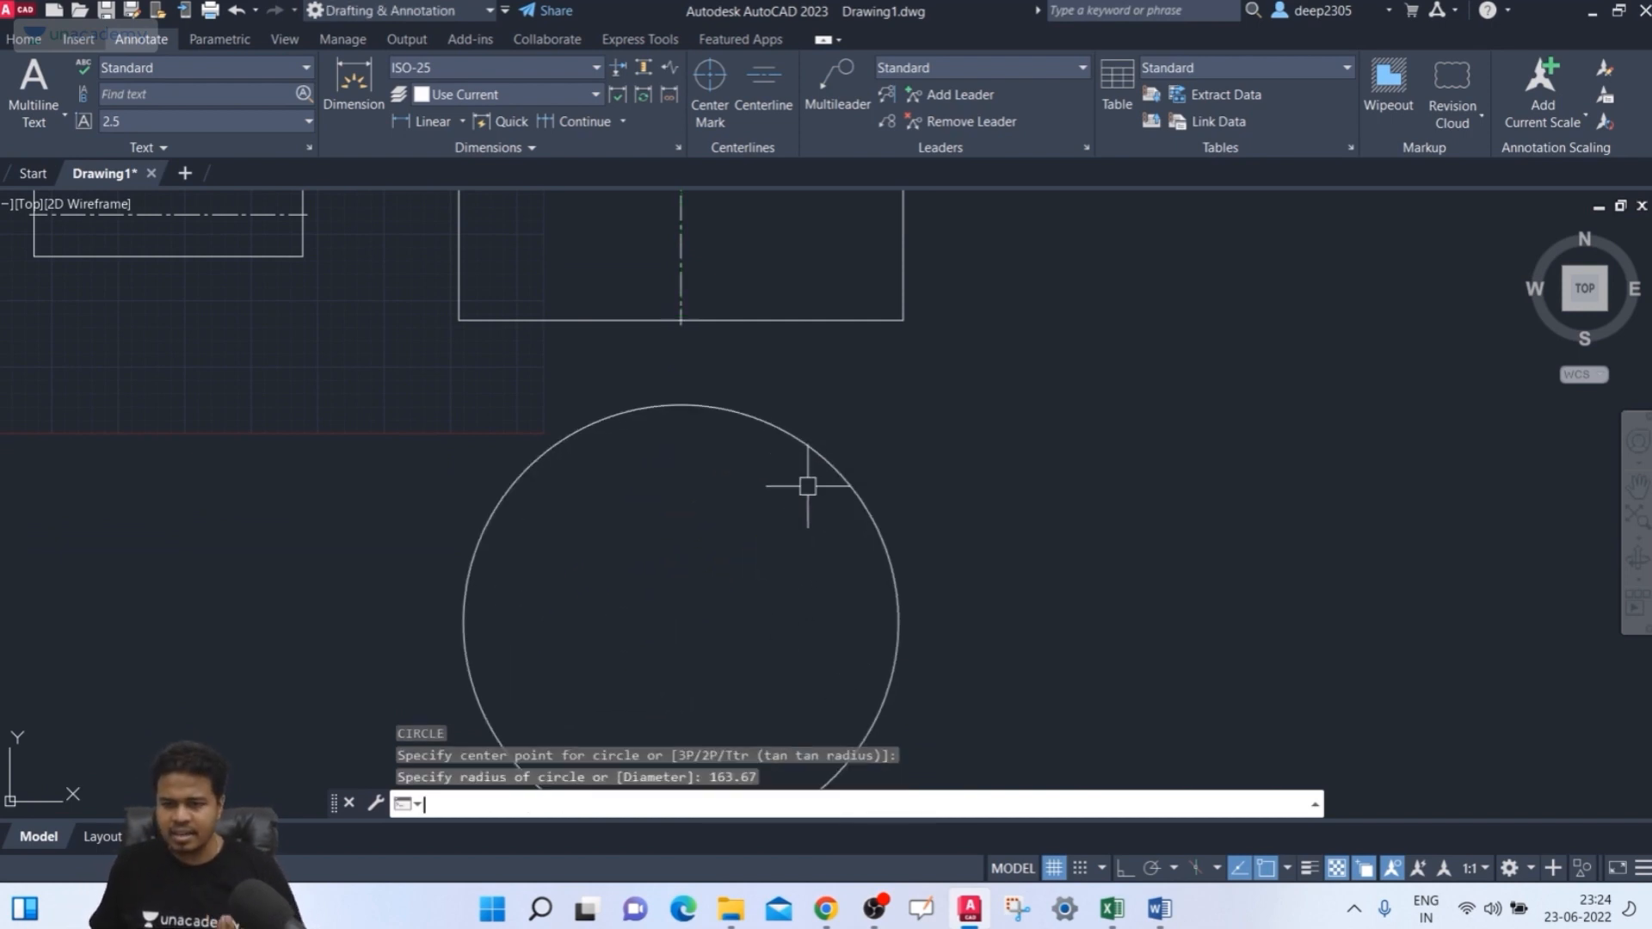
{"action": "scroll", "coordinate": [844, 405], "scroll_direction": "down", "scroll_amount": 2}
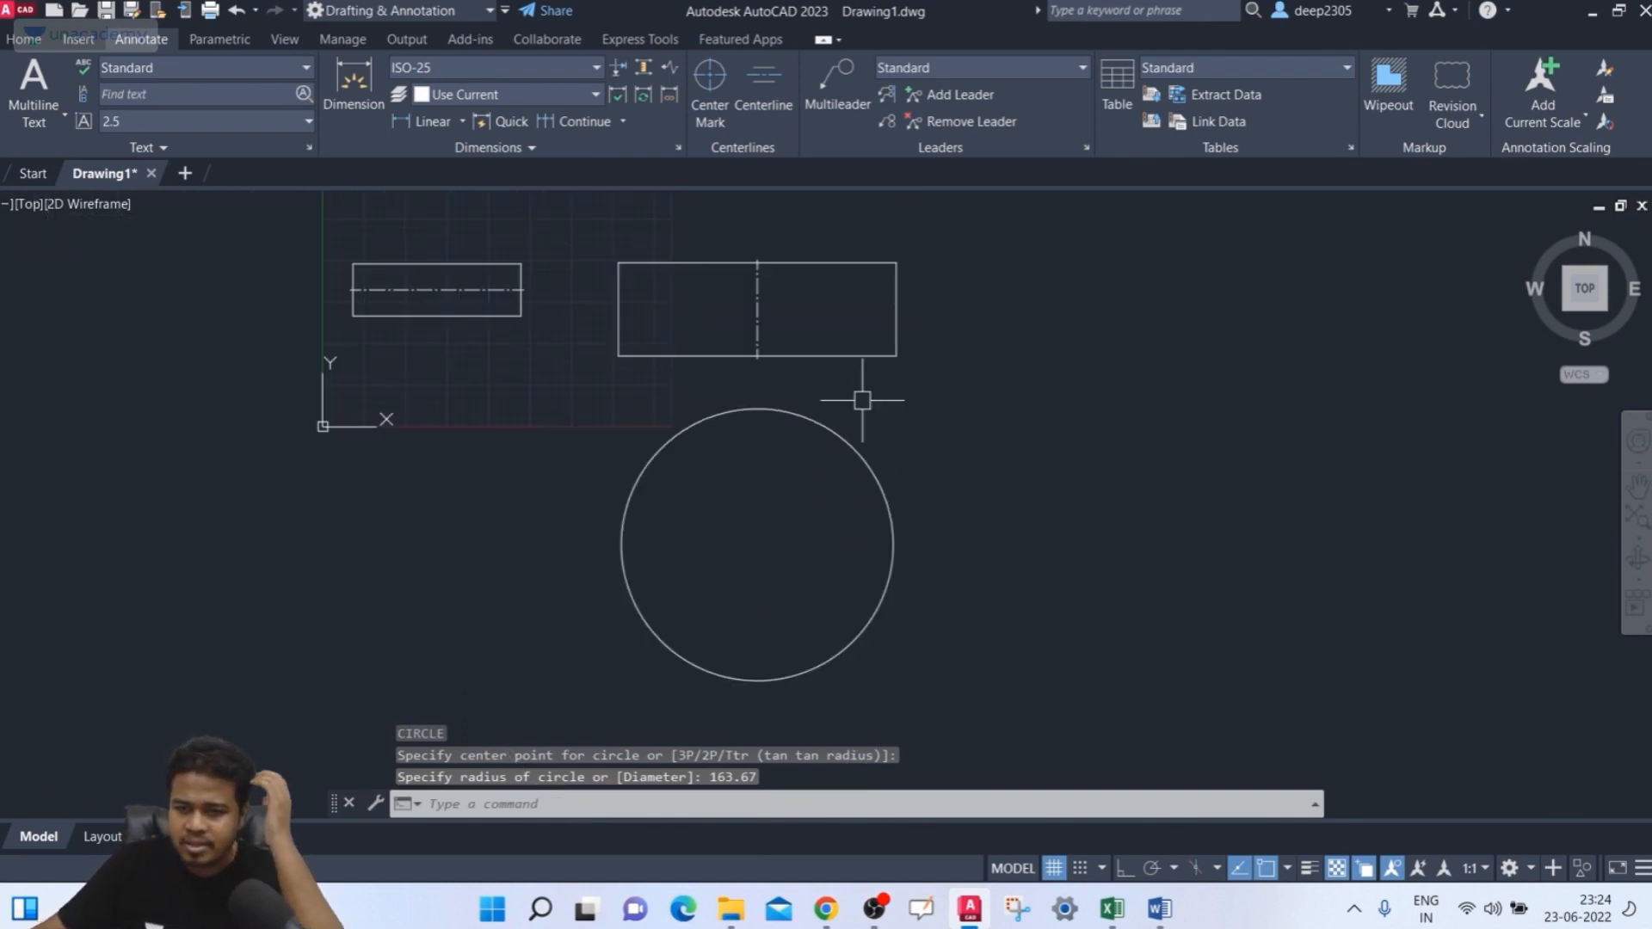
{"action": "middle_click_drag", "start_coordinate": [863, 387], "coordinate": [847, 405]}
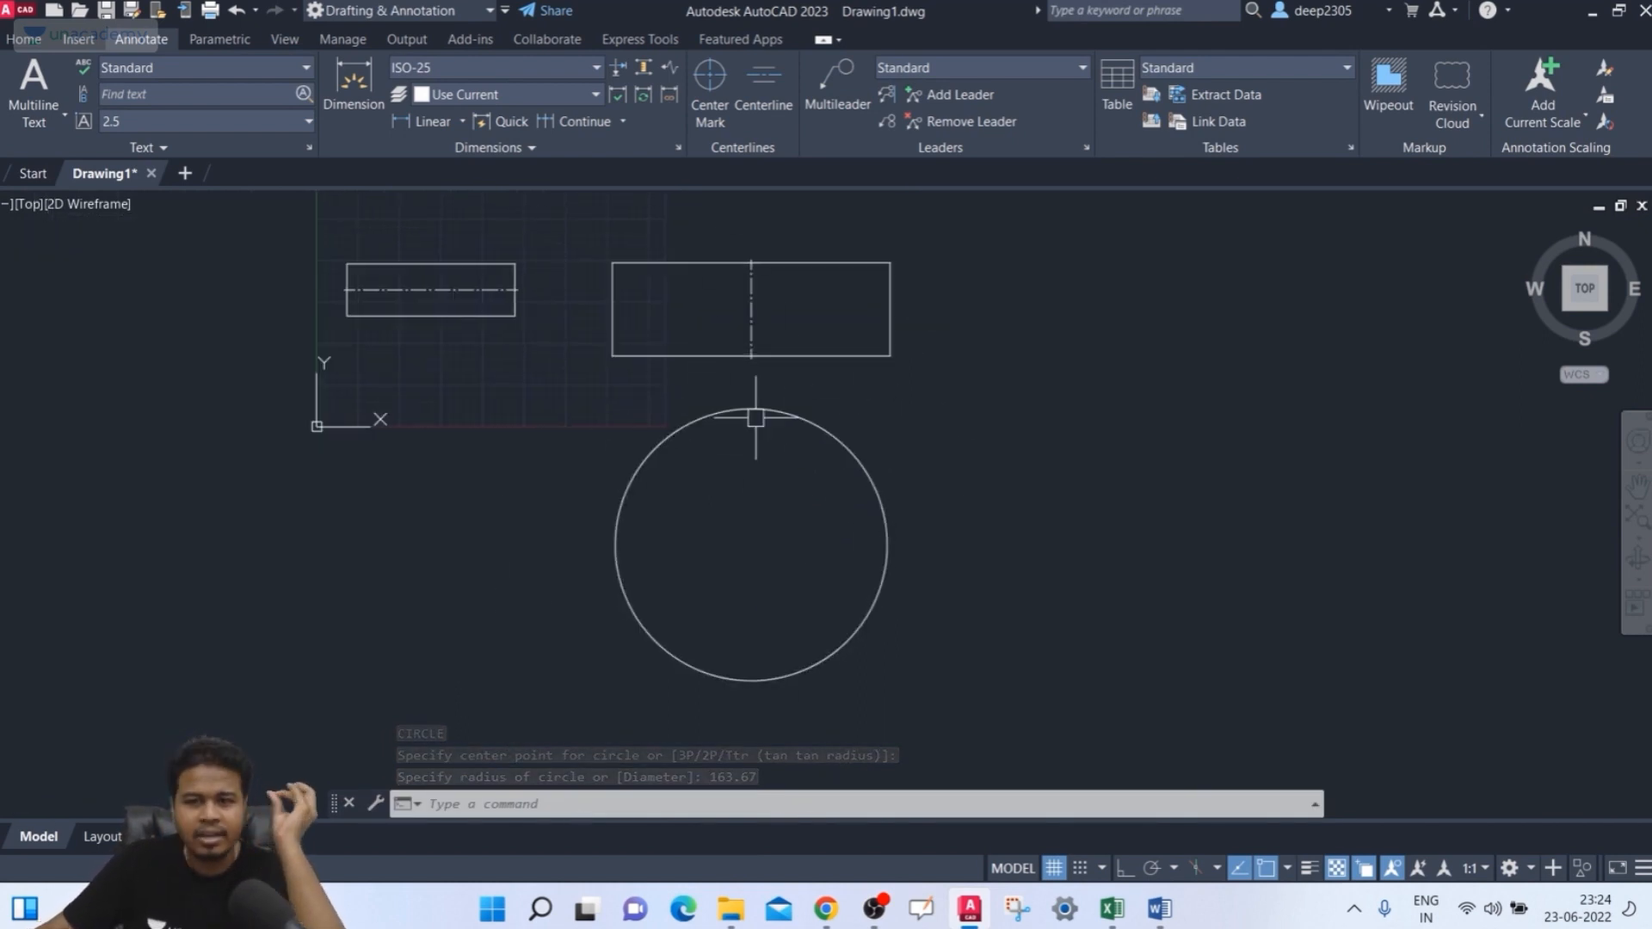
- Add a center mark to the circle and end the Center Mark command
{"action": "left_click", "coordinate": [710, 86]}
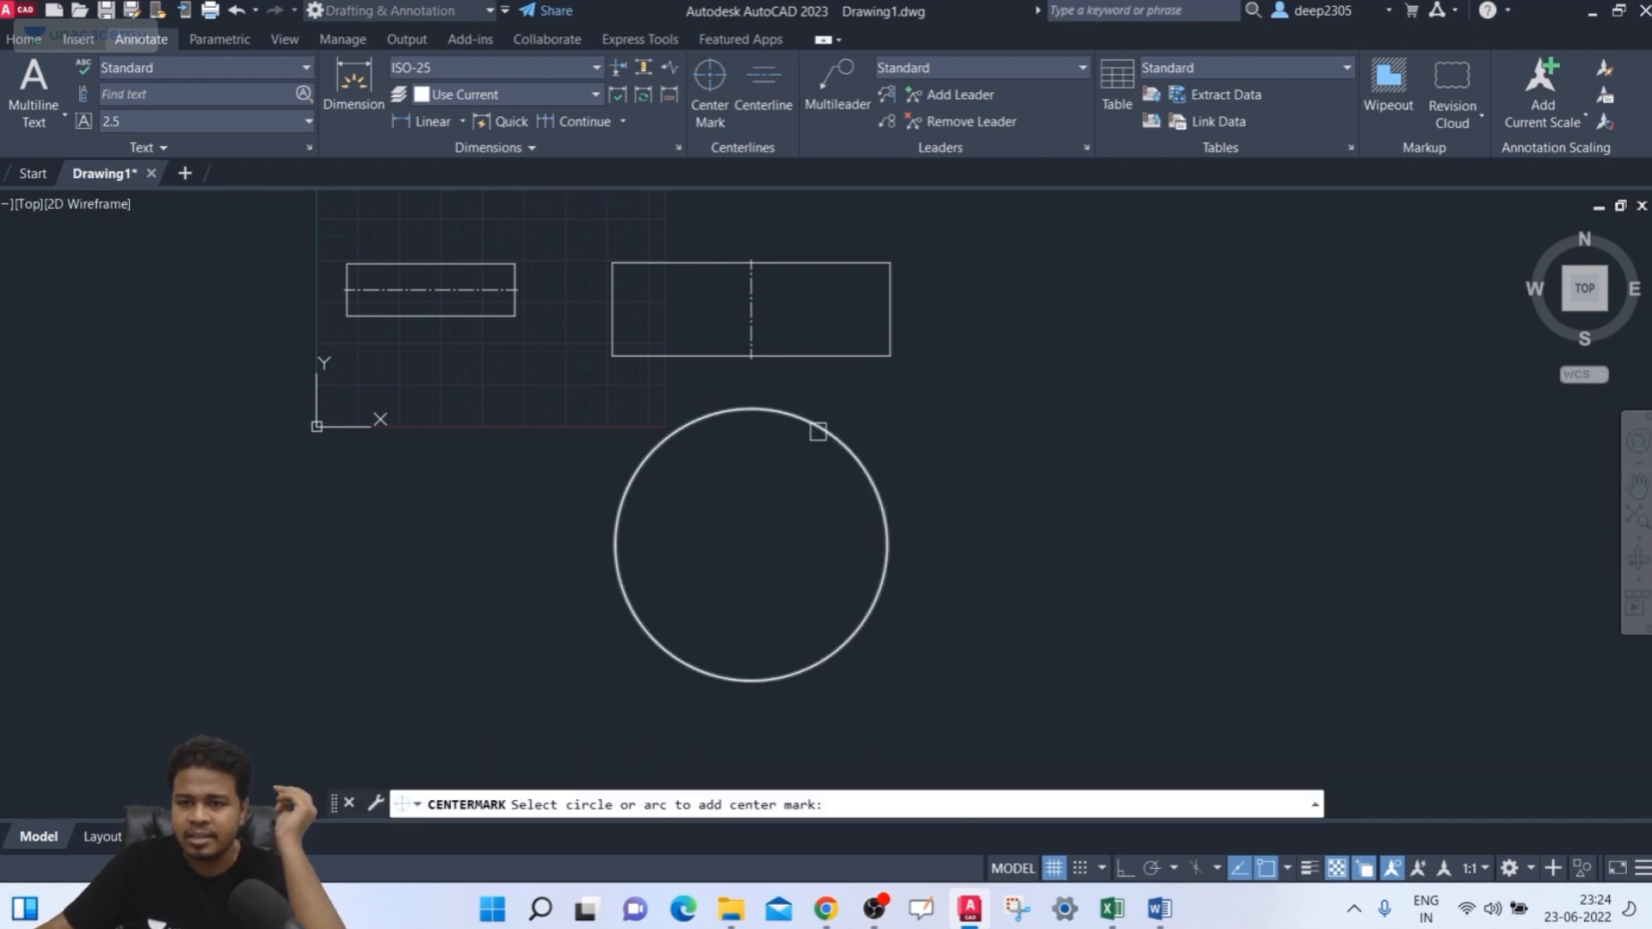
{"action": "left_click", "coordinate": [818, 431]}
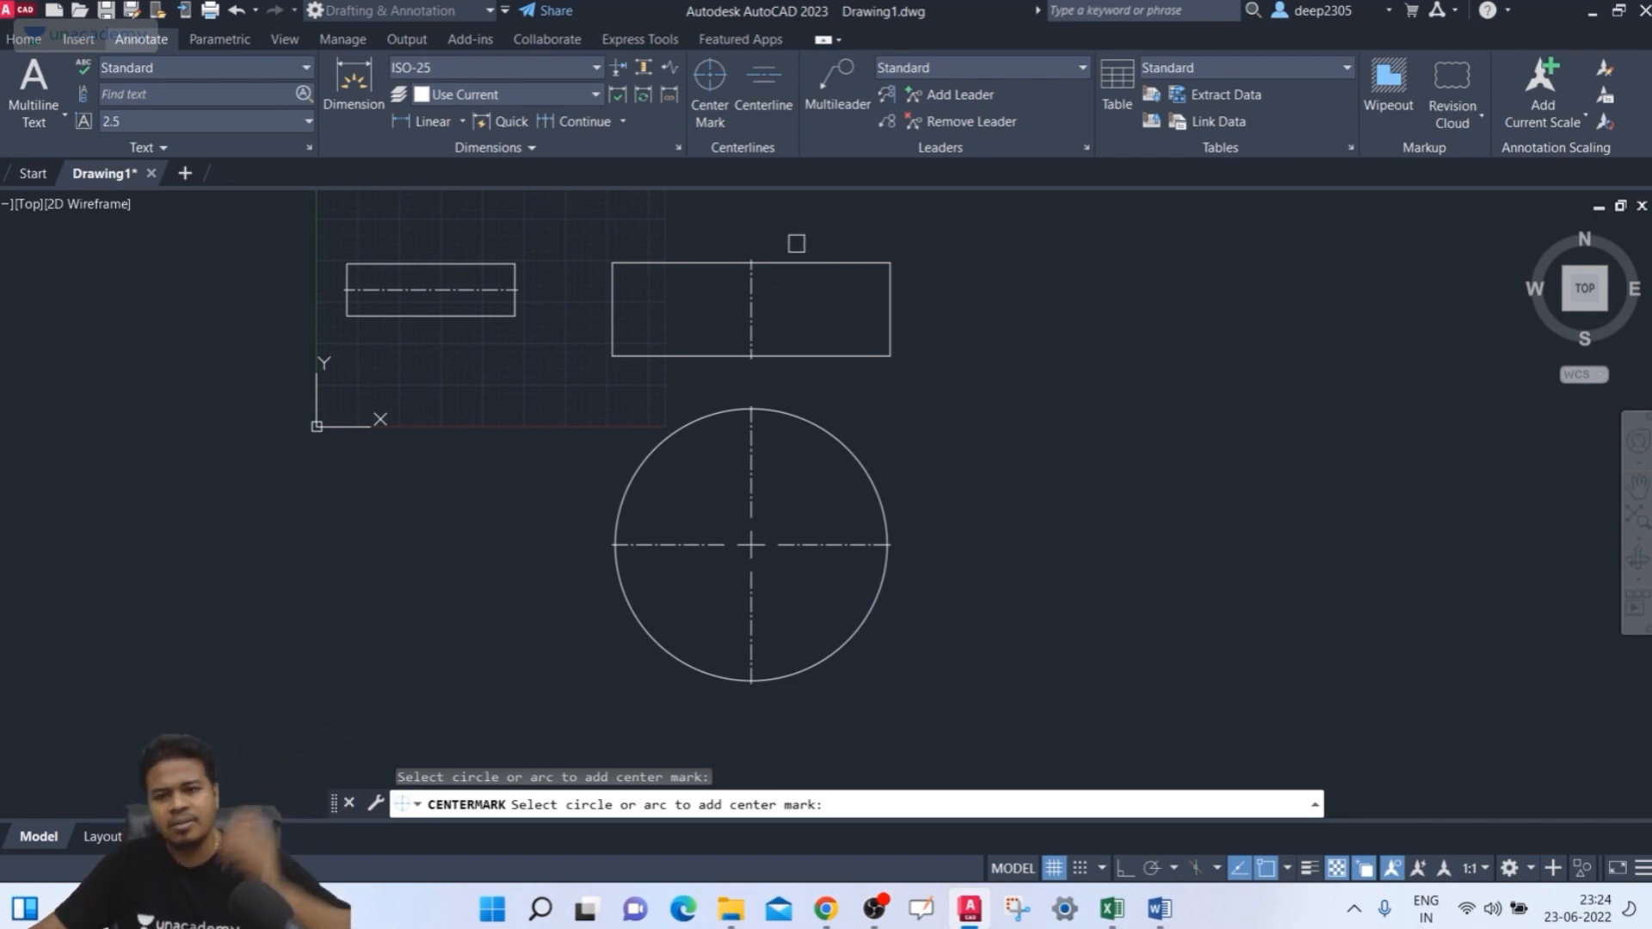
{"action": "key", "text": "Escape"}
{"action": "key", "text": "Escape"}
{"action": "key", "text": "Escape"}
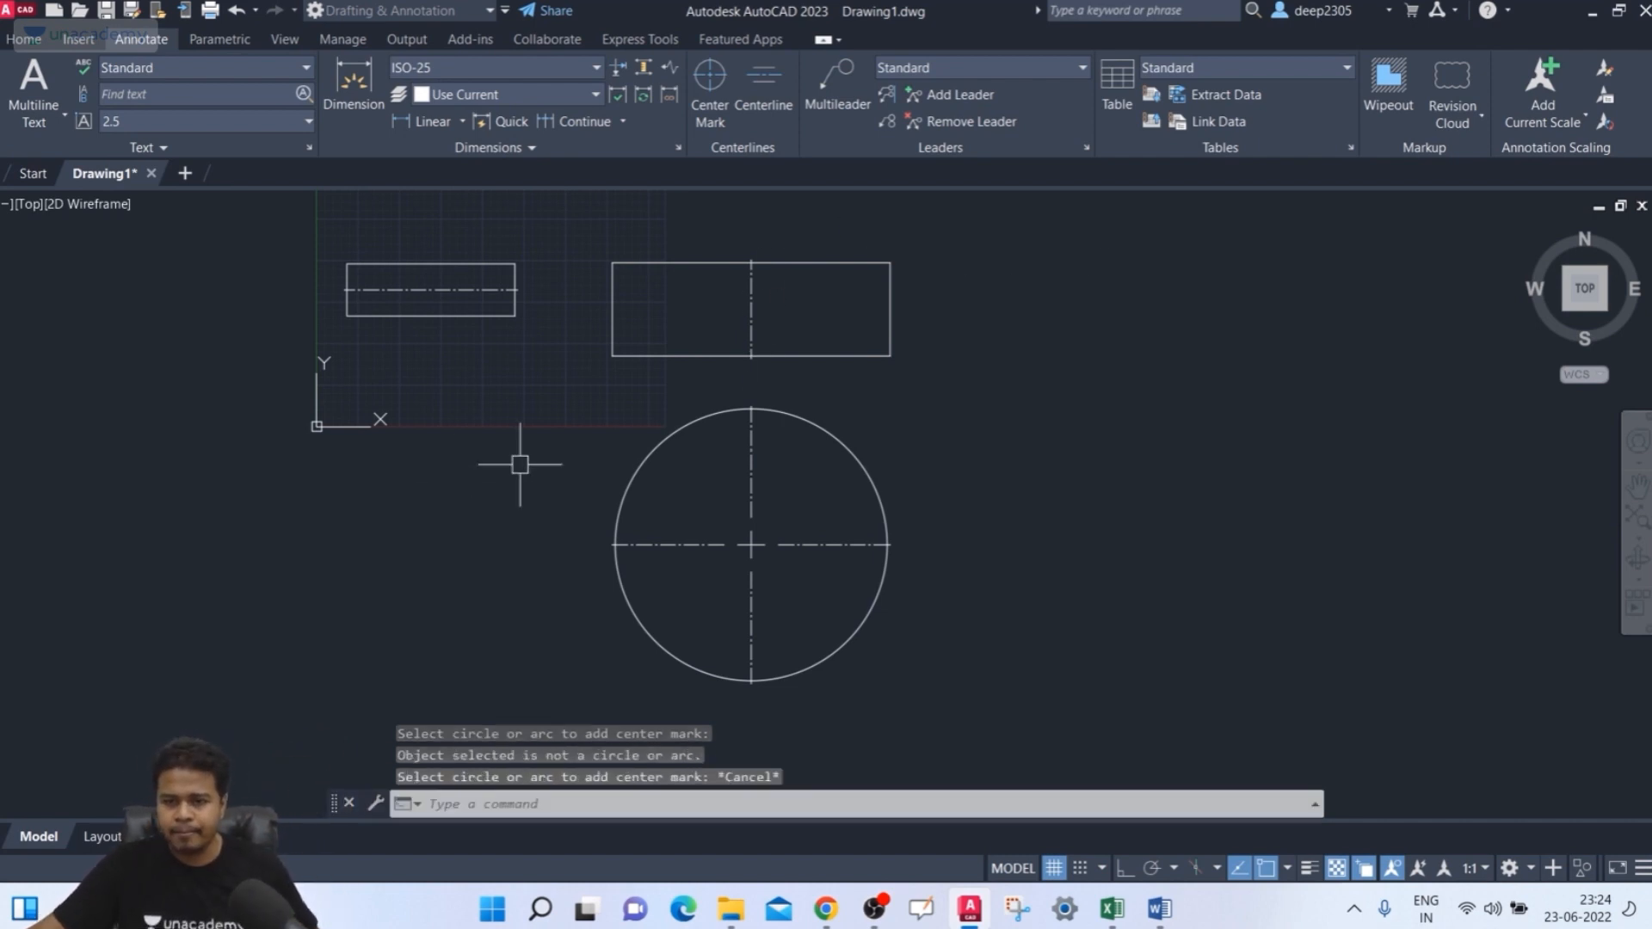
- Erase both rectangles, the circle and all their centerlines and center marks
{"action": "left_click", "coordinate": [1075, 275]}
{"action": "left_click", "coordinate": [150, 668]}
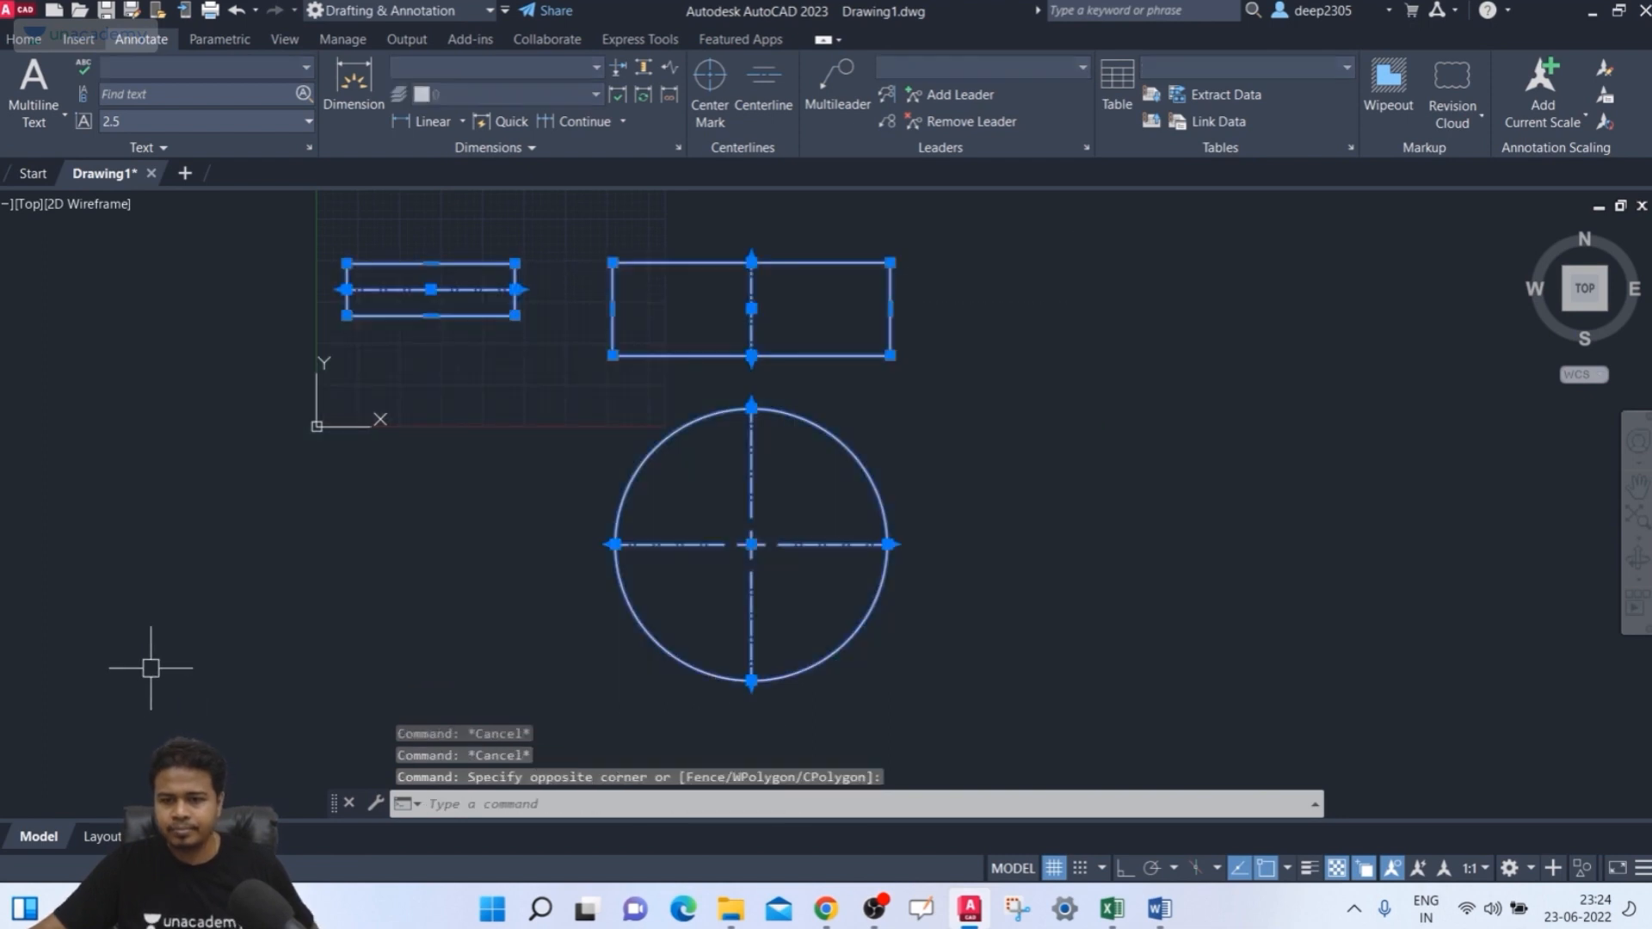
{"action": "key", "text": "Delete"}
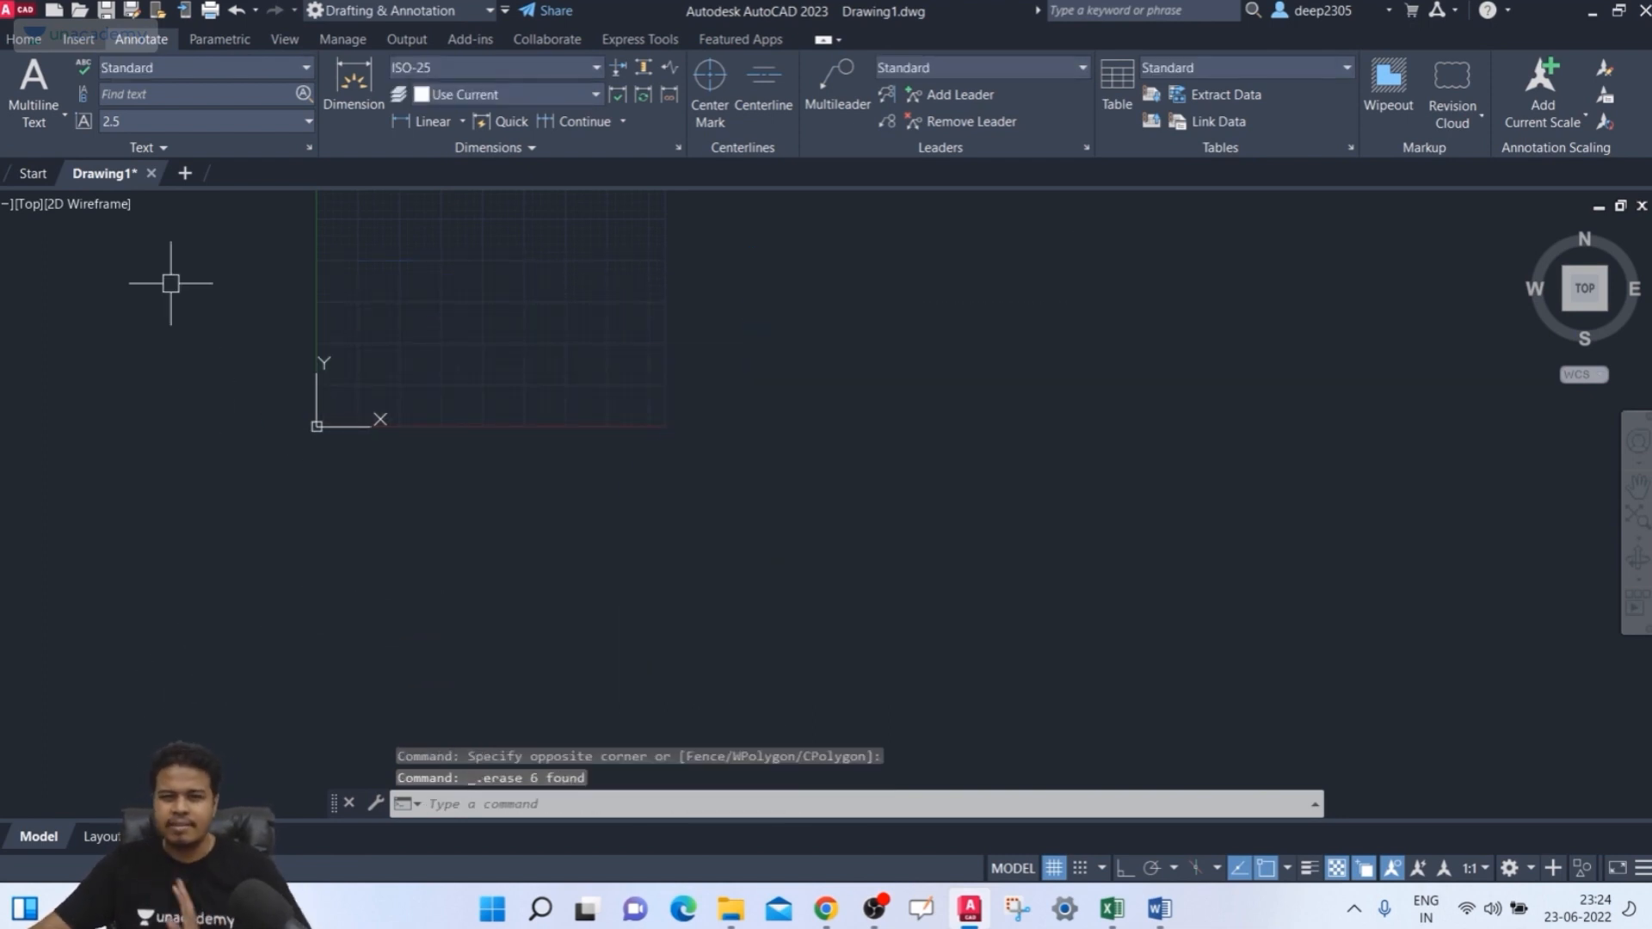
- Draw a line rising diagonally across the upper part of the grid area and end the Line command
{"action": "left_click", "coordinate": [34, 45]}
{"action": "middle_click_drag", "start_coordinate": [368, 378], "coordinate": [423, 538]}
{"action": "scroll", "coordinate": [453, 453], "scroll_direction": "up", "scroll_amount": 2}
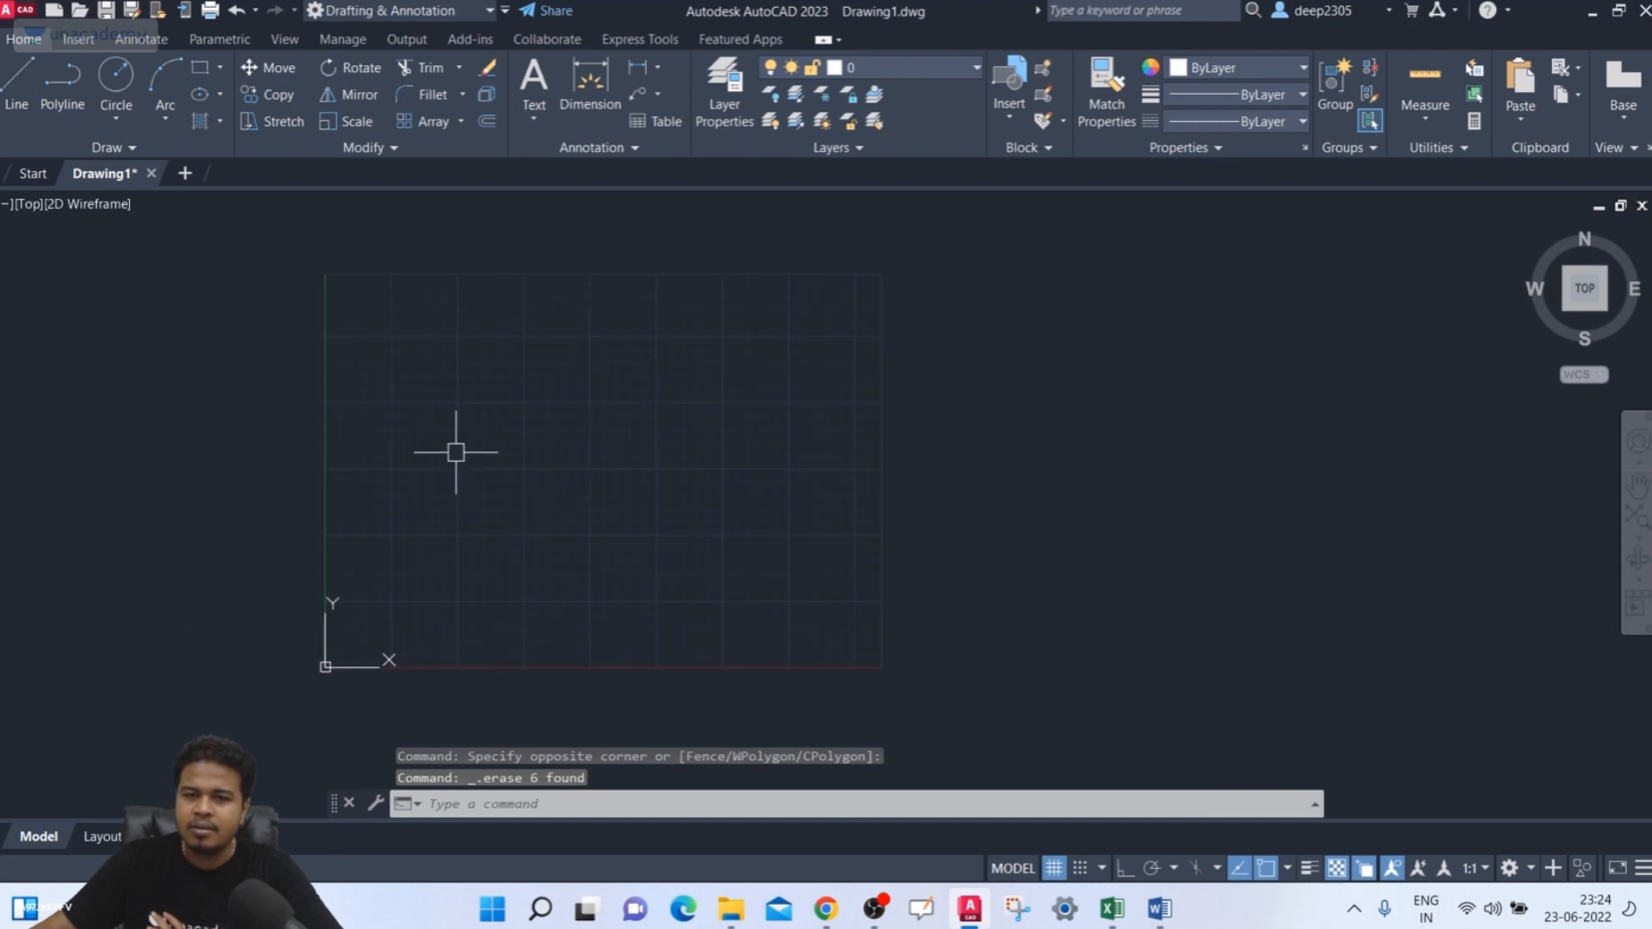
{"action": "middle_click_drag", "start_coordinate": [460, 452], "coordinate": [489, 460]}
{"action": "type", "text": "l"}
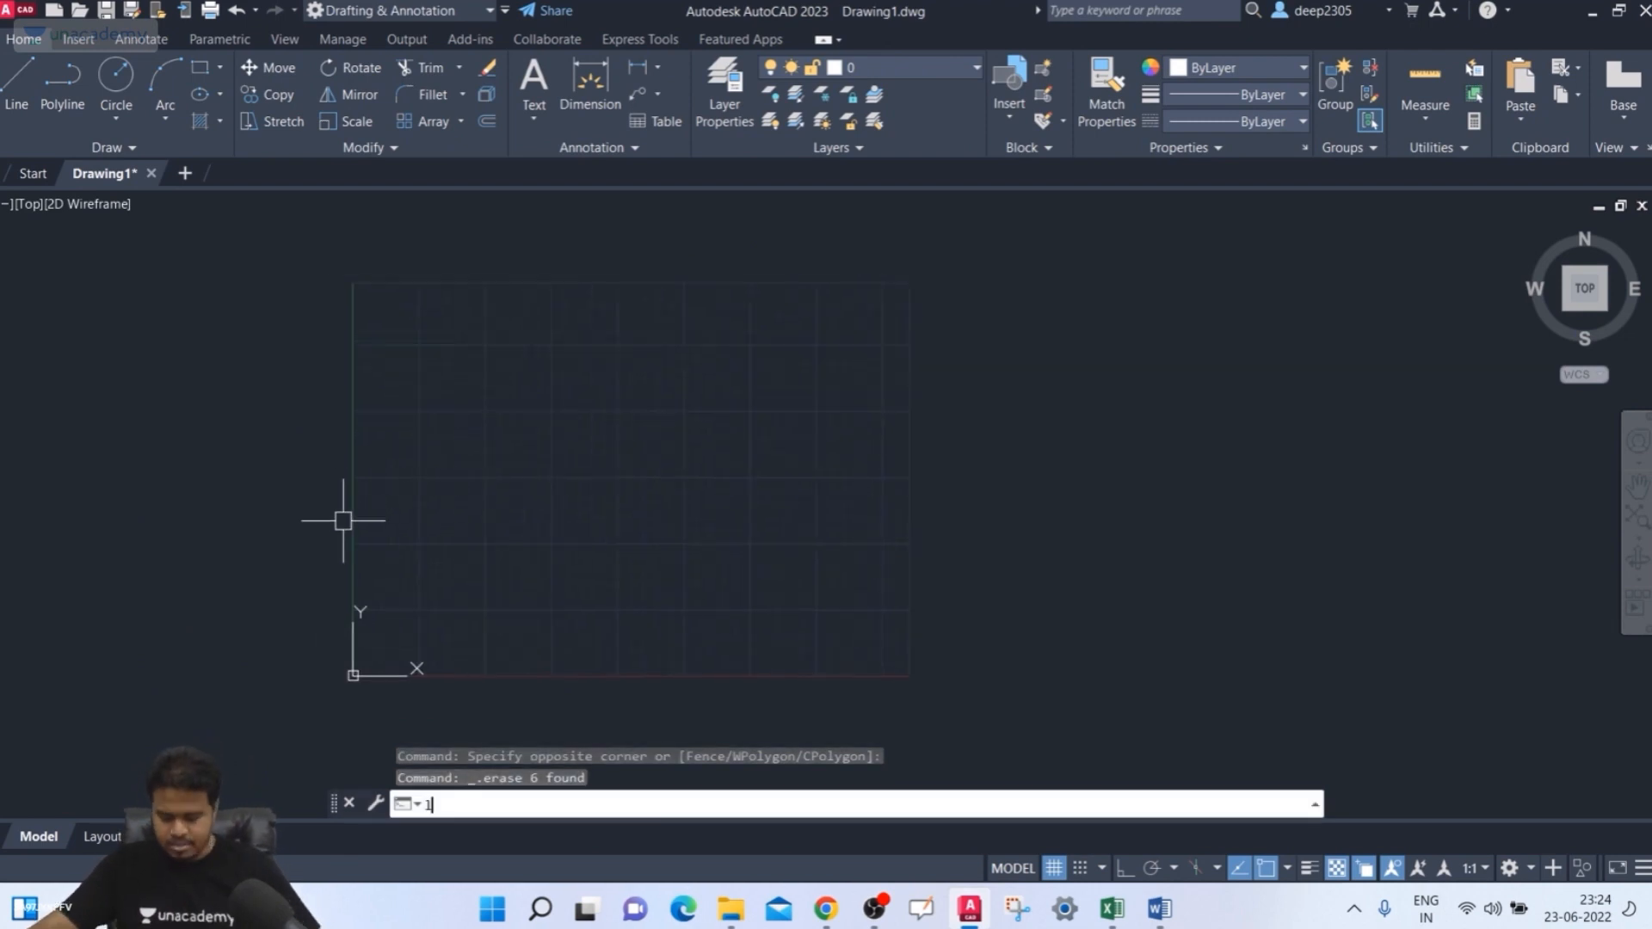
{"action": "key", "text": "Return"}
{"action": "left_click", "coordinate": [419, 470]}
{"action": "left_click", "coordinate": [693, 327]}
{"action": "key", "text": "Return"}
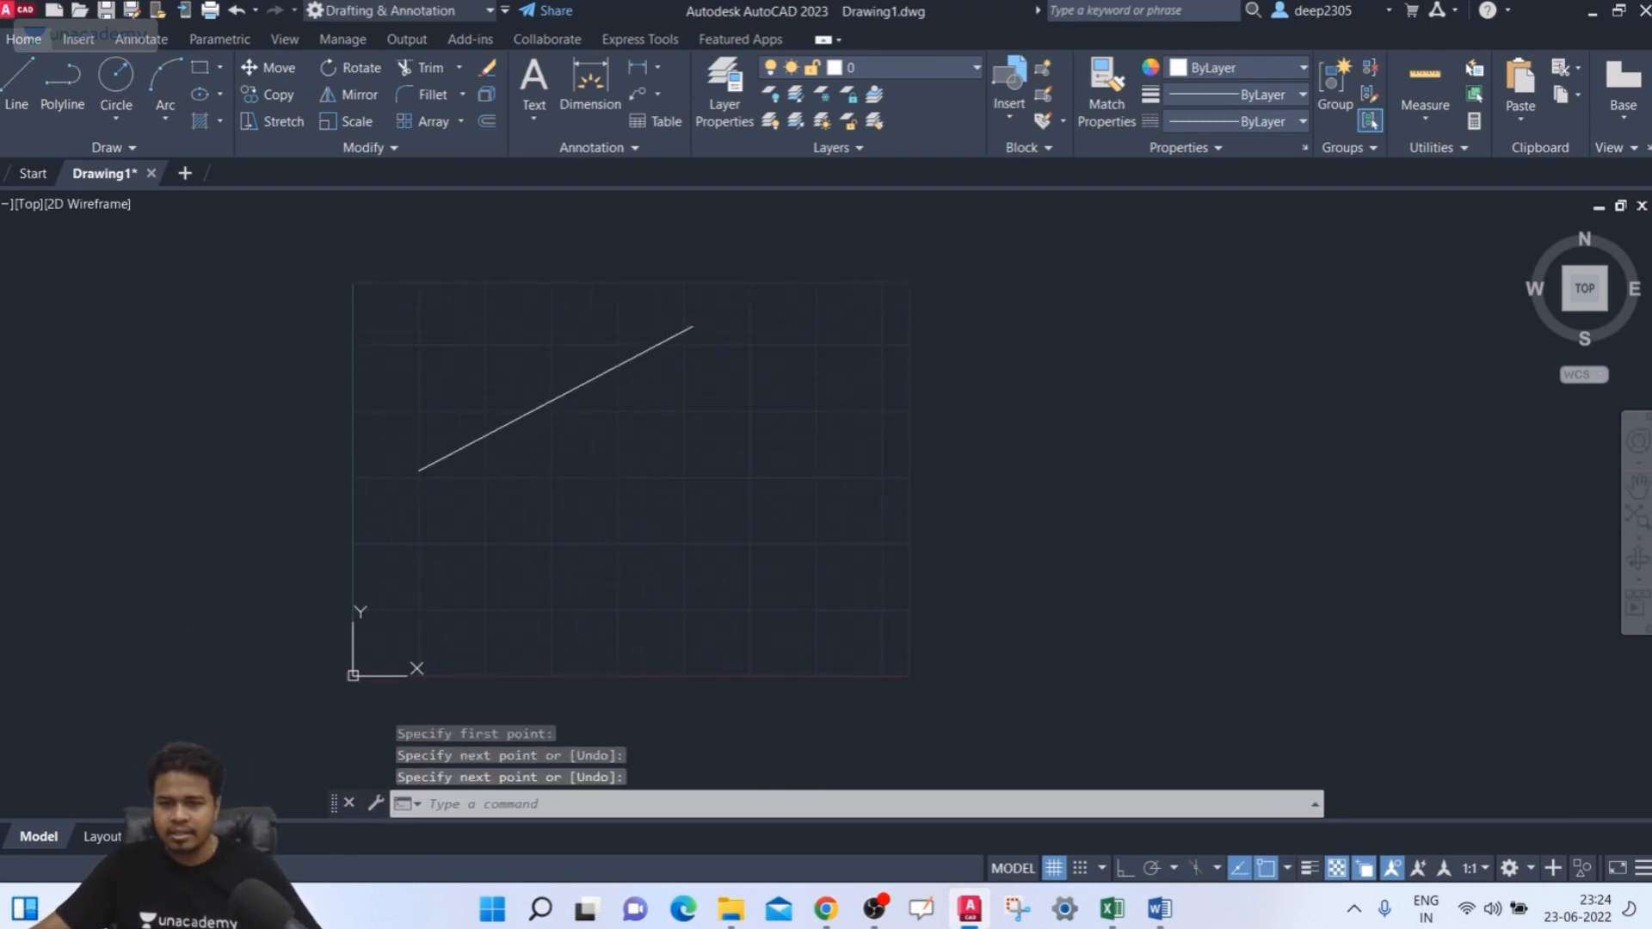
- Draw a second, longer line rising at a slightly flatter angle below the first one
{"action": "key", "text": "Return"}
{"action": "left_click", "coordinate": [487, 594]}
{"action": "left_click", "coordinate": [849, 445]}
{"action": "key", "text": "Return"}
{"action": "middle_click_drag", "start_coordinate": [932, 504], "coordinate": [911, 508]}
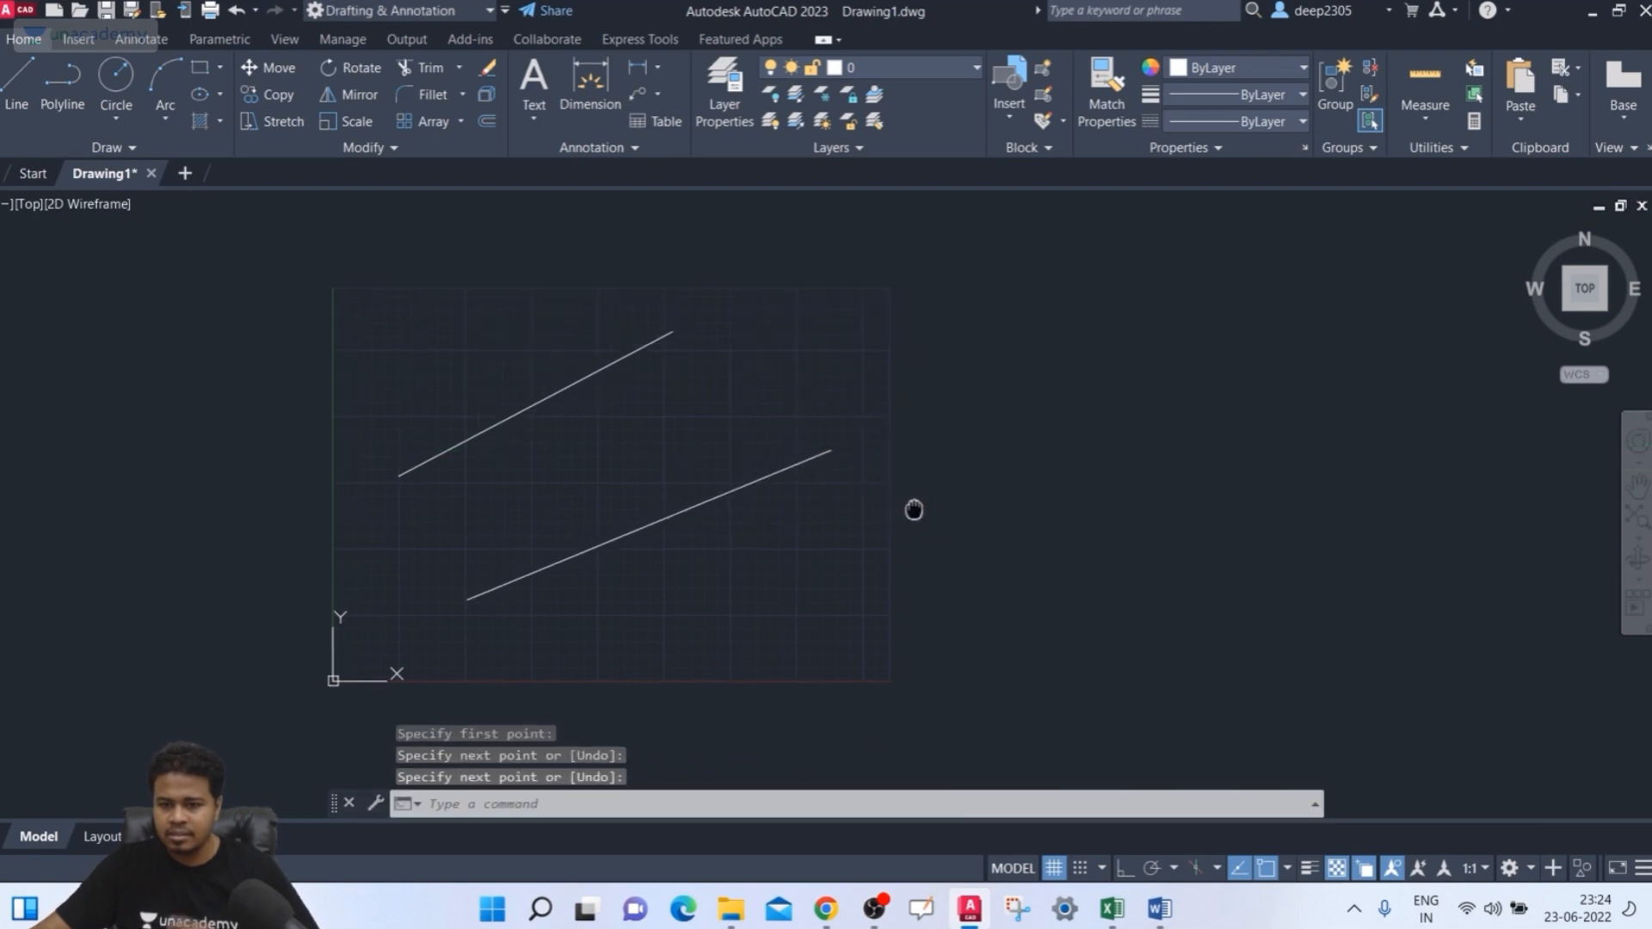
- Stretch the upper end of the lower line downward to flatten its slope, and clear the selection
{"action": "left_click", "coordinate": [728, 476]}
{"action": "left_click", "coordinate": [818, 482]}
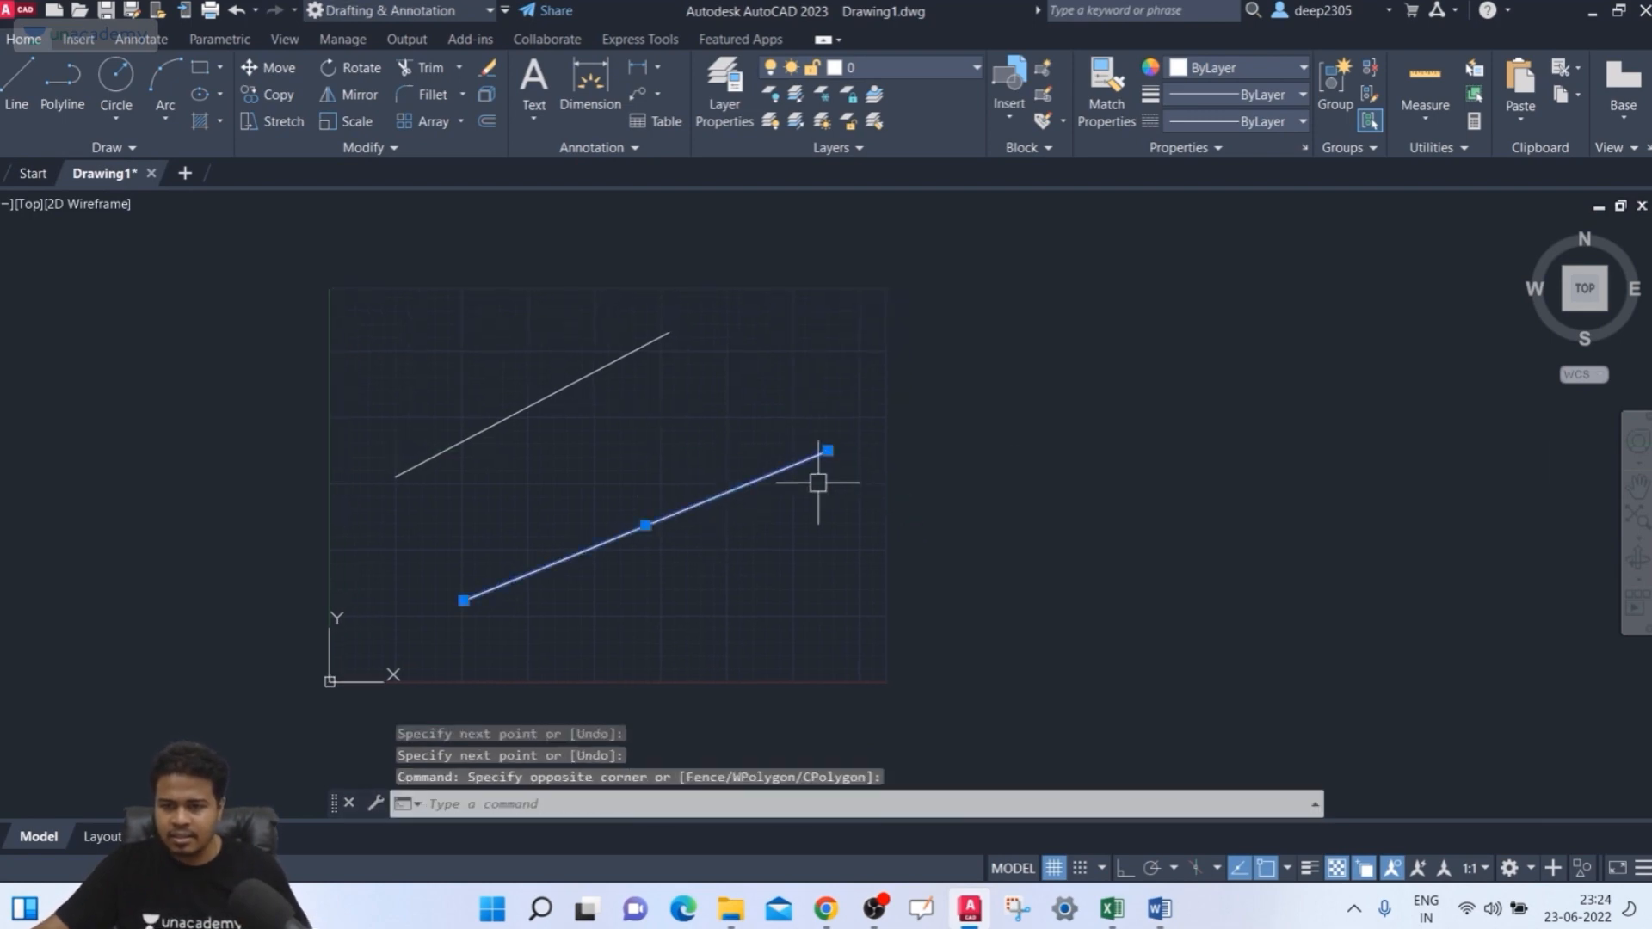
{"action": "left_click", "coordinate": [826, 450]}
{"action": "left_click", "coordinate": [844, 542]}
{"action": "key", "text": "Escape"}
{"action": "middle_click_drag", "start_coordinate": [863, 491], "coordinate": [865, 464]}
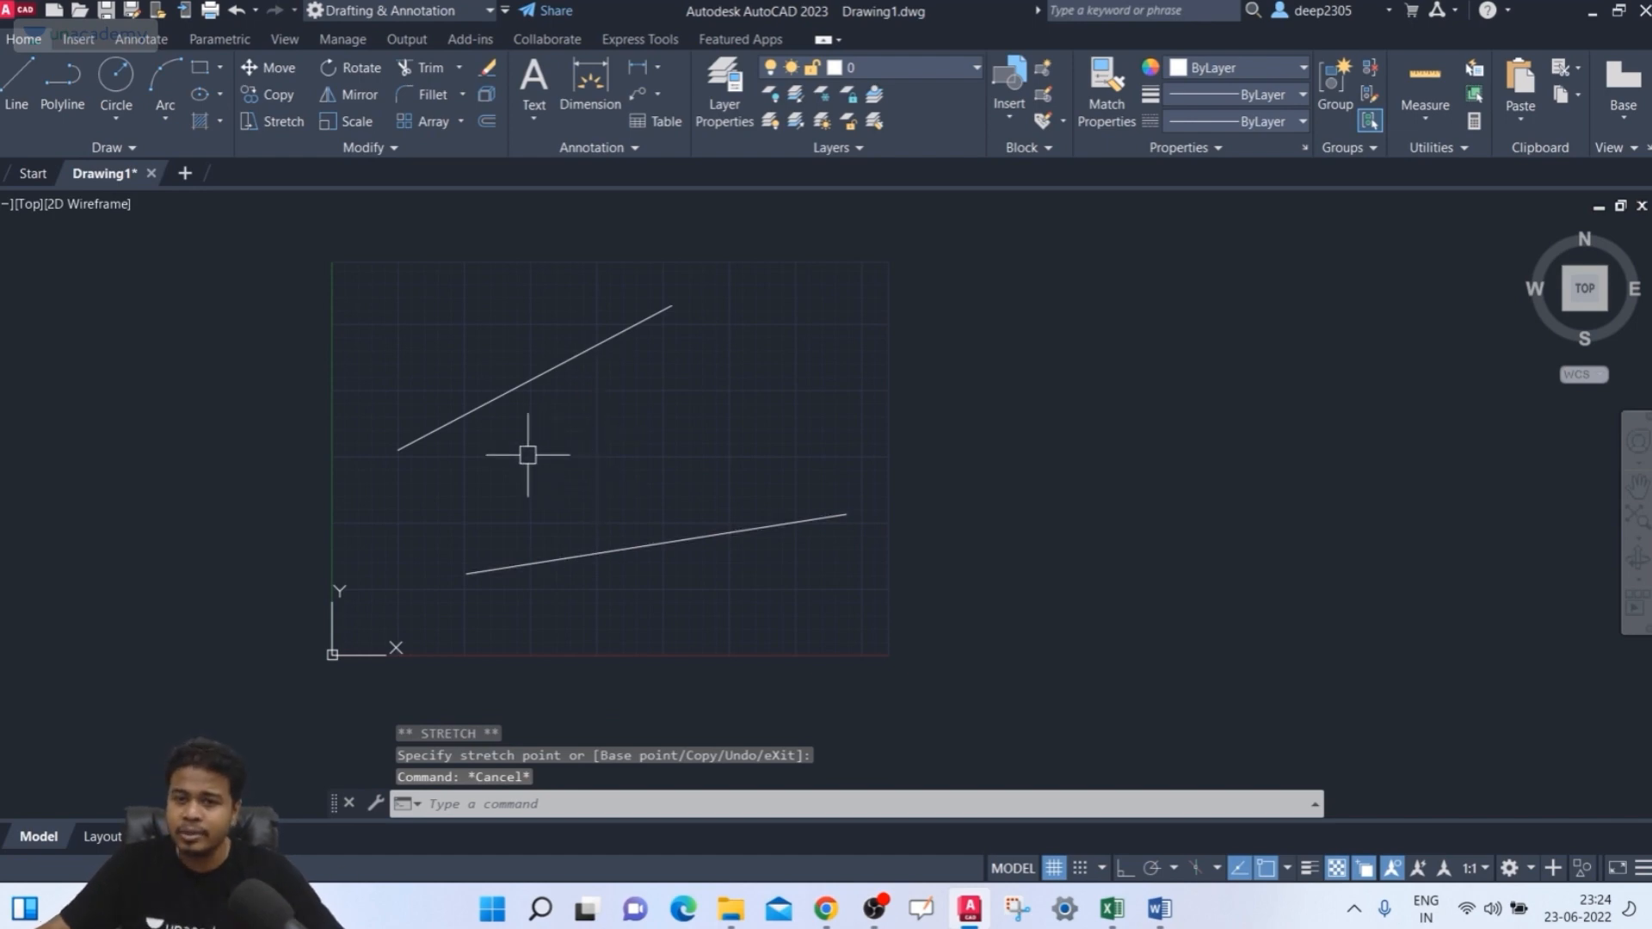
- Add a centerline between the upper line and the lower line
{"action": "left_click", "coordinate": [142, 39]}
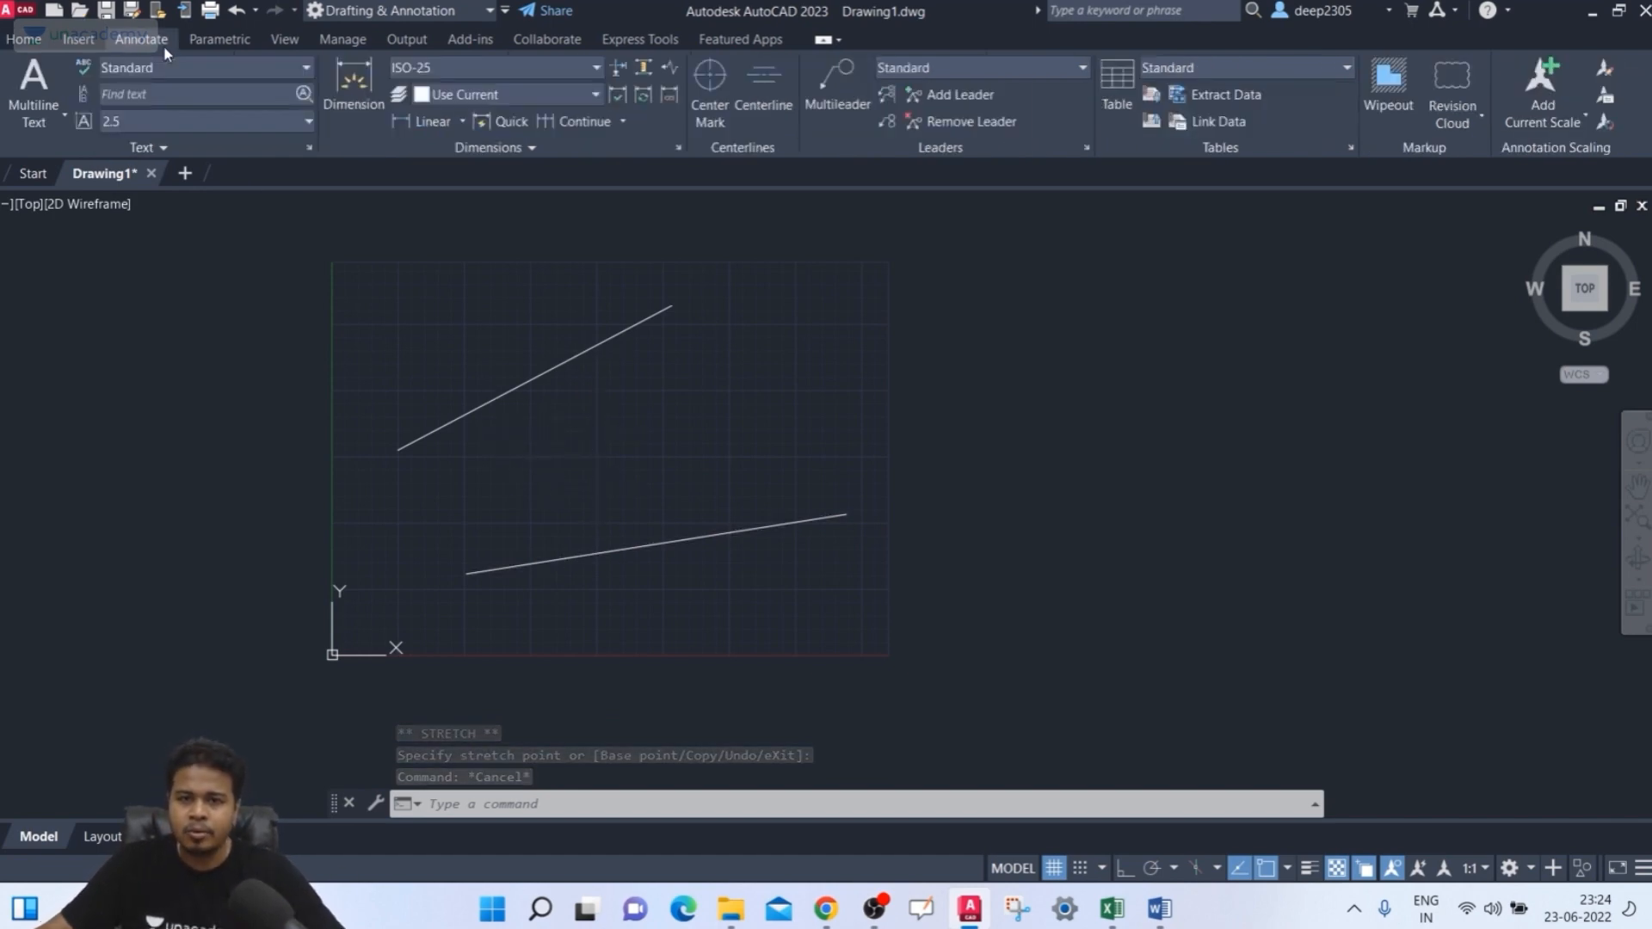
{"action": "left_click", "coordinate": [774, 108]}
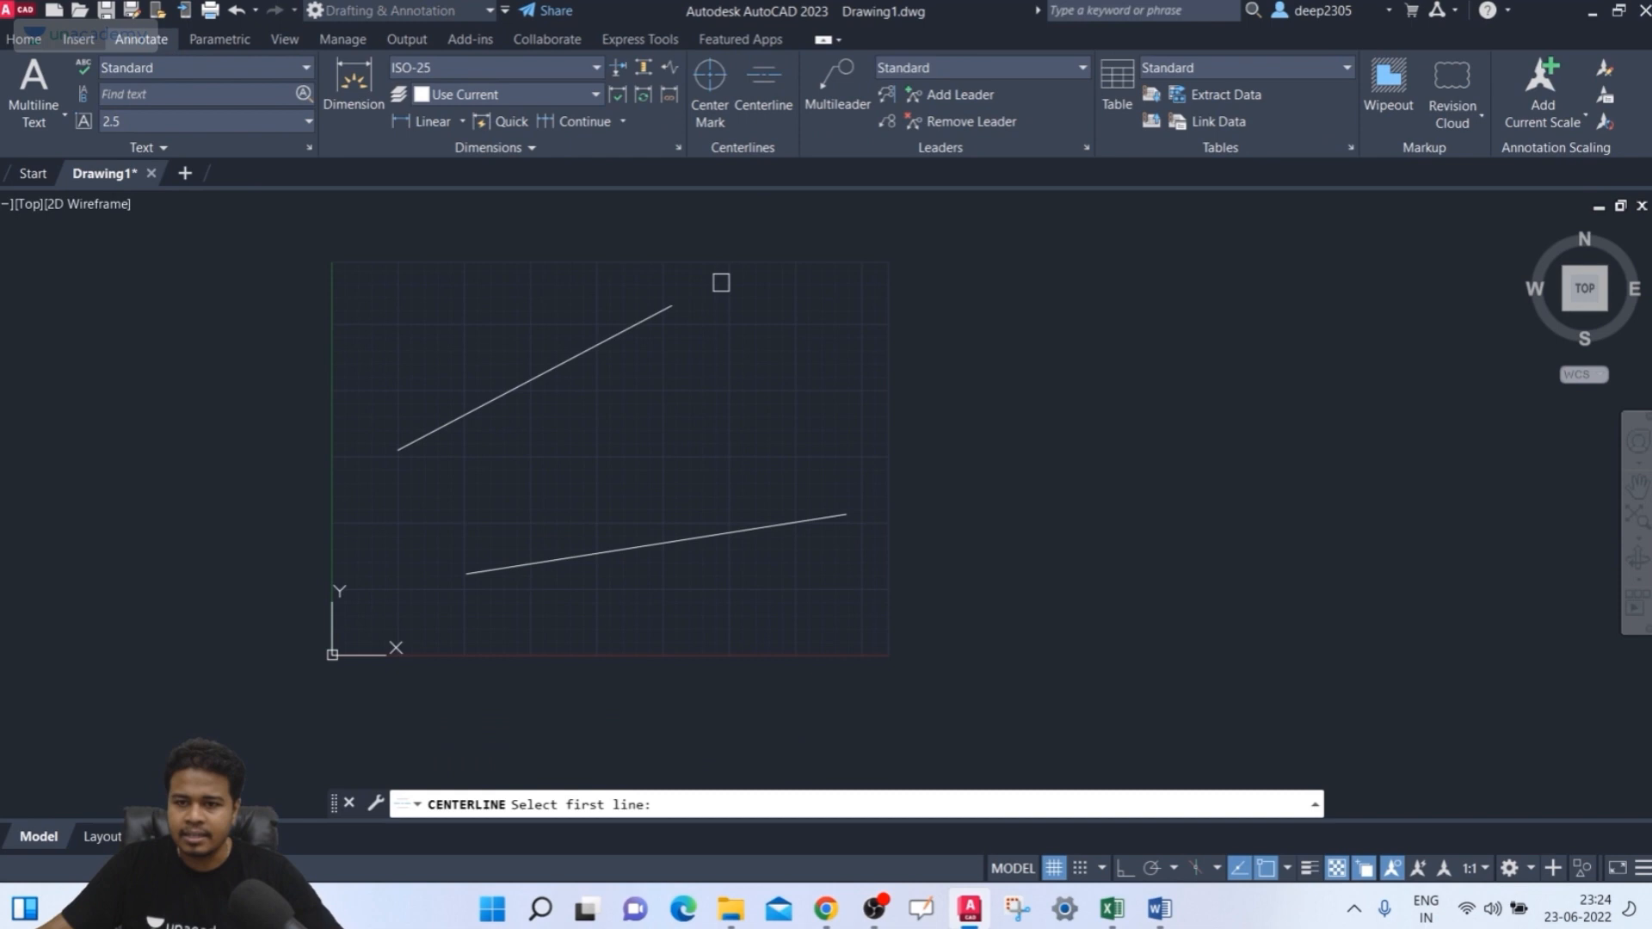
{"action": "left_click", "coordinate": [616, 338]}
{"action": "left_click", "coordinate": [675, 543]}
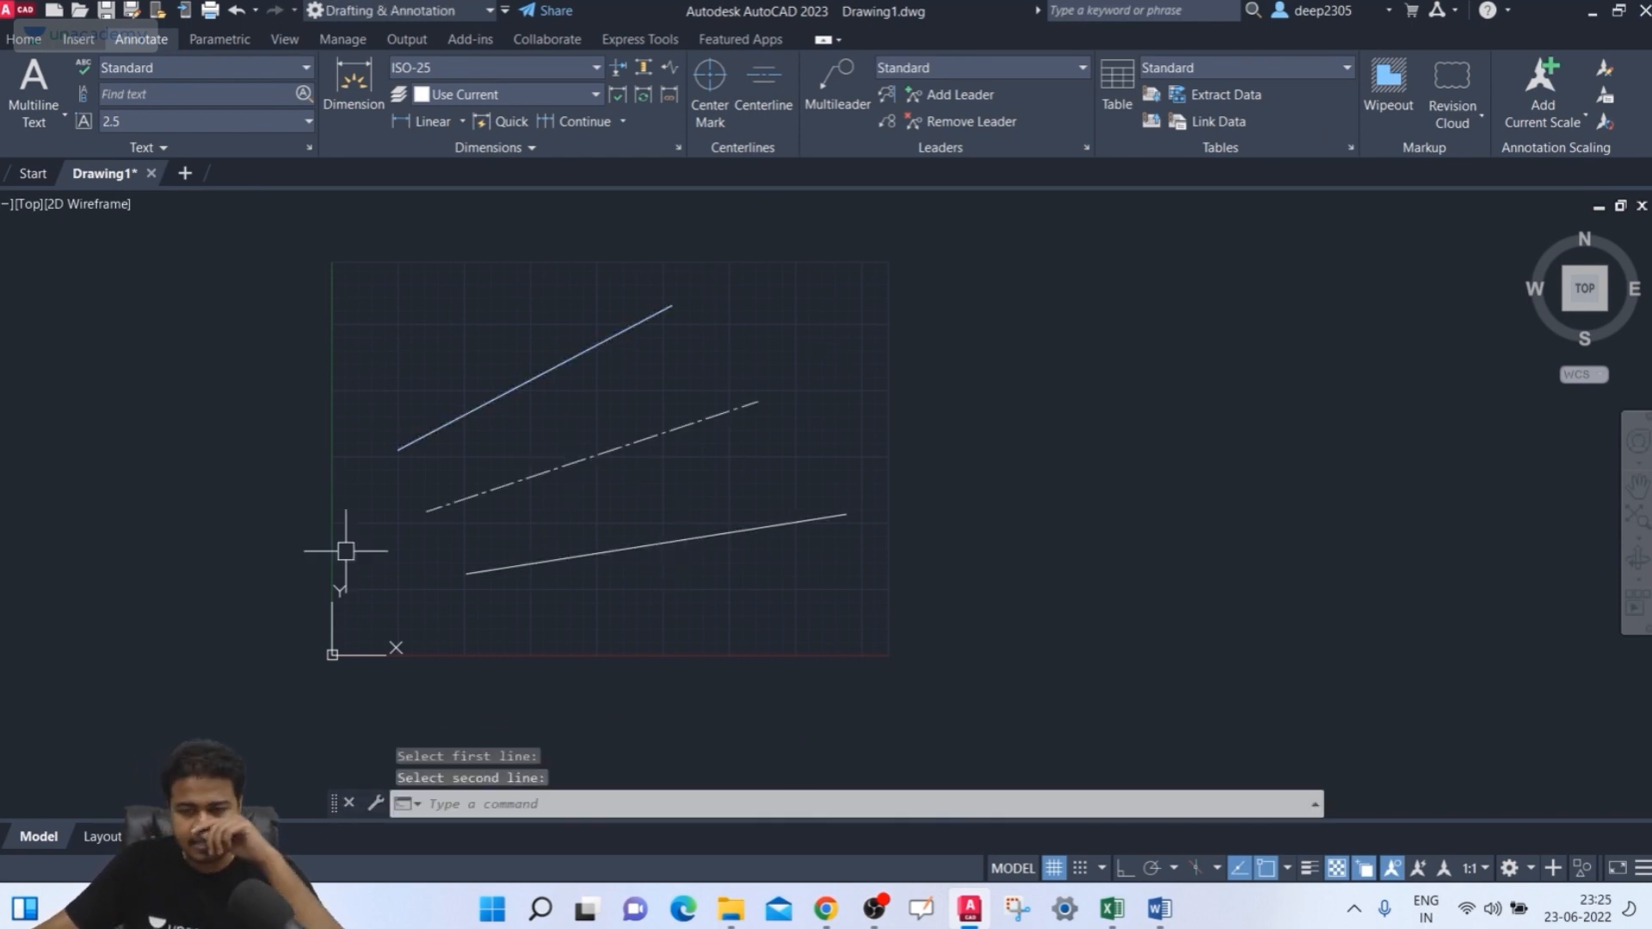
- Try to extend the lower end of the upper line with the Extend command, and clear the selection
{"action": "middle_click_drag", "start_coordinate": [634, 446], "coordinate": [771, 369]}
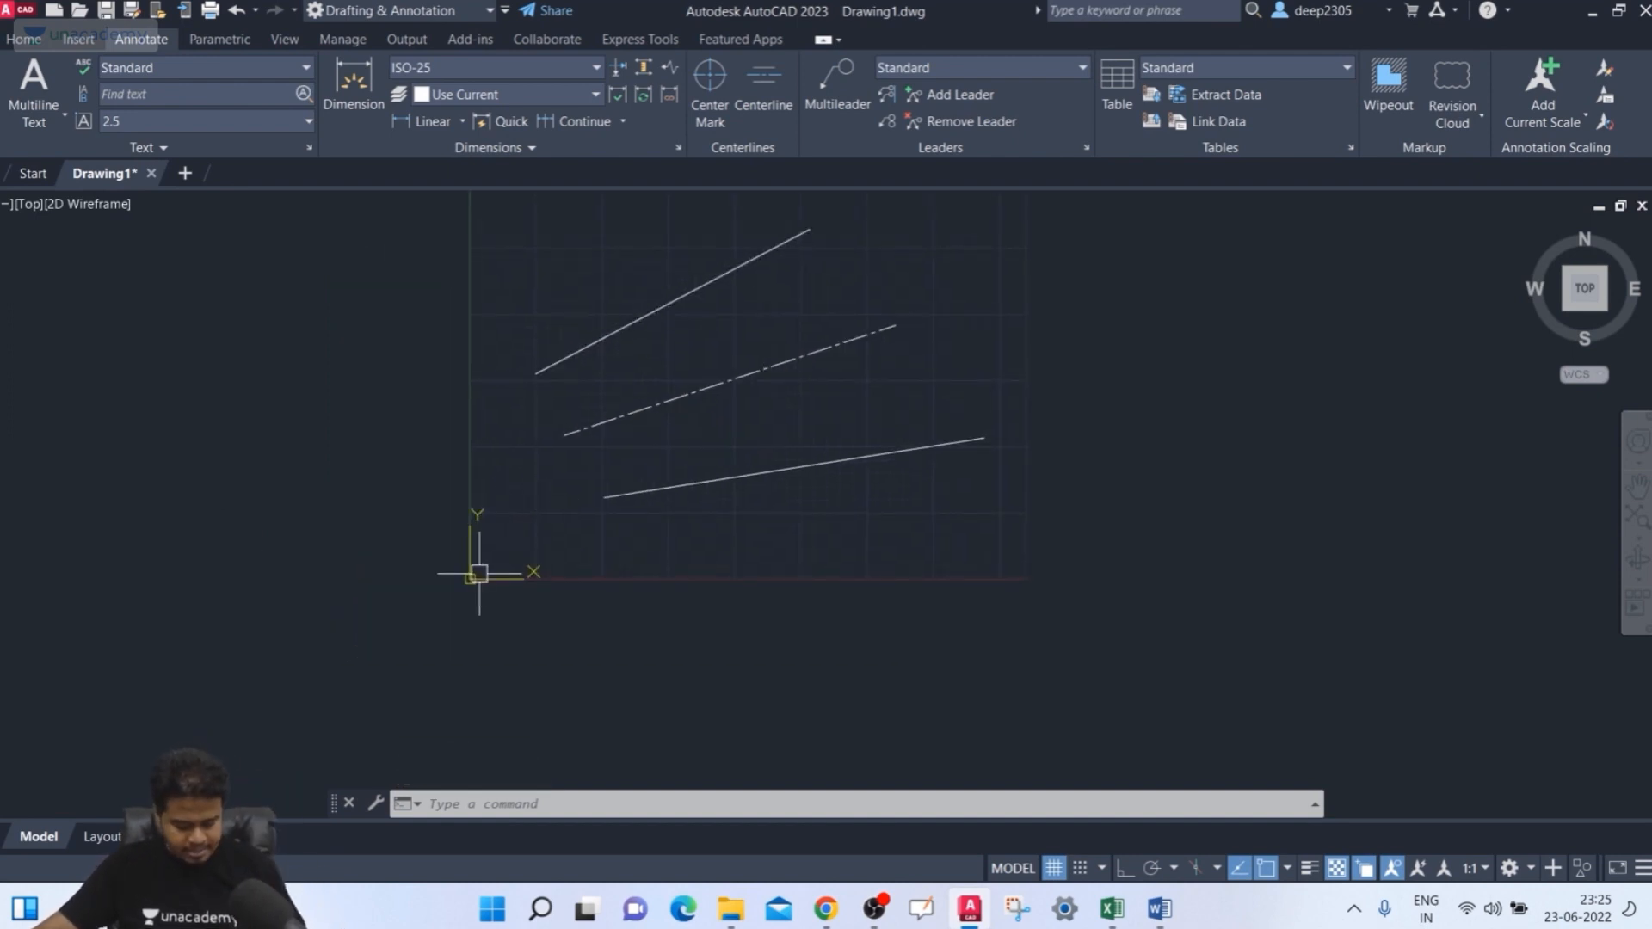
{"action": "type", "text": "EX"}
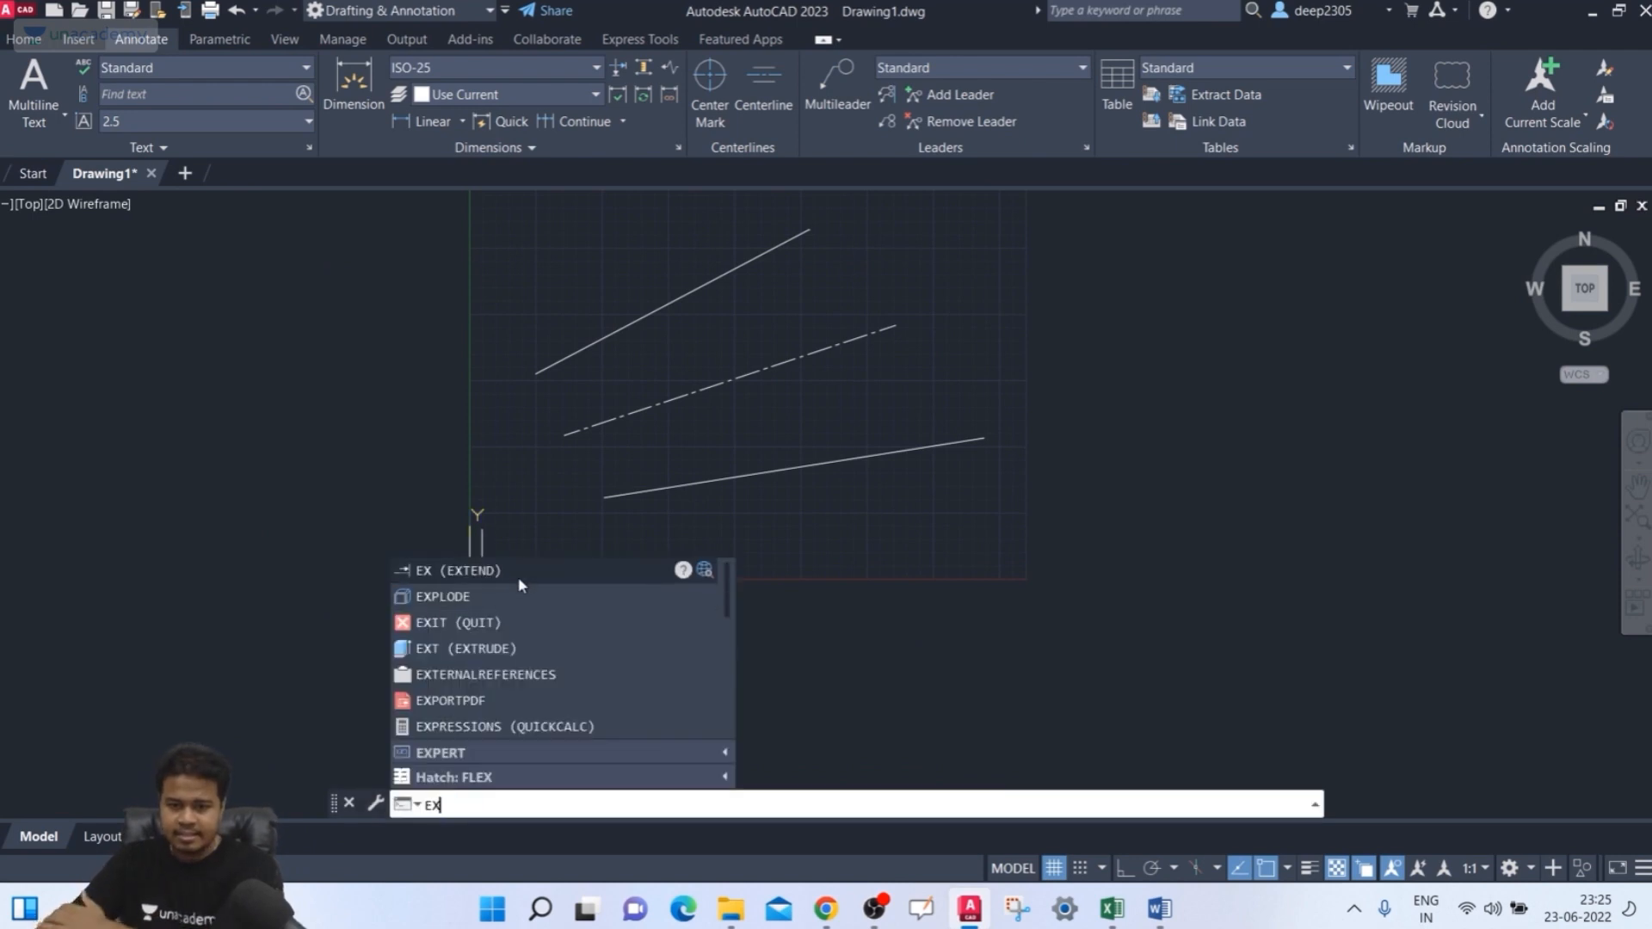
{"action": "key", "text": "Return"}
{"action": "left_click", "coordinate": [559, 365]}
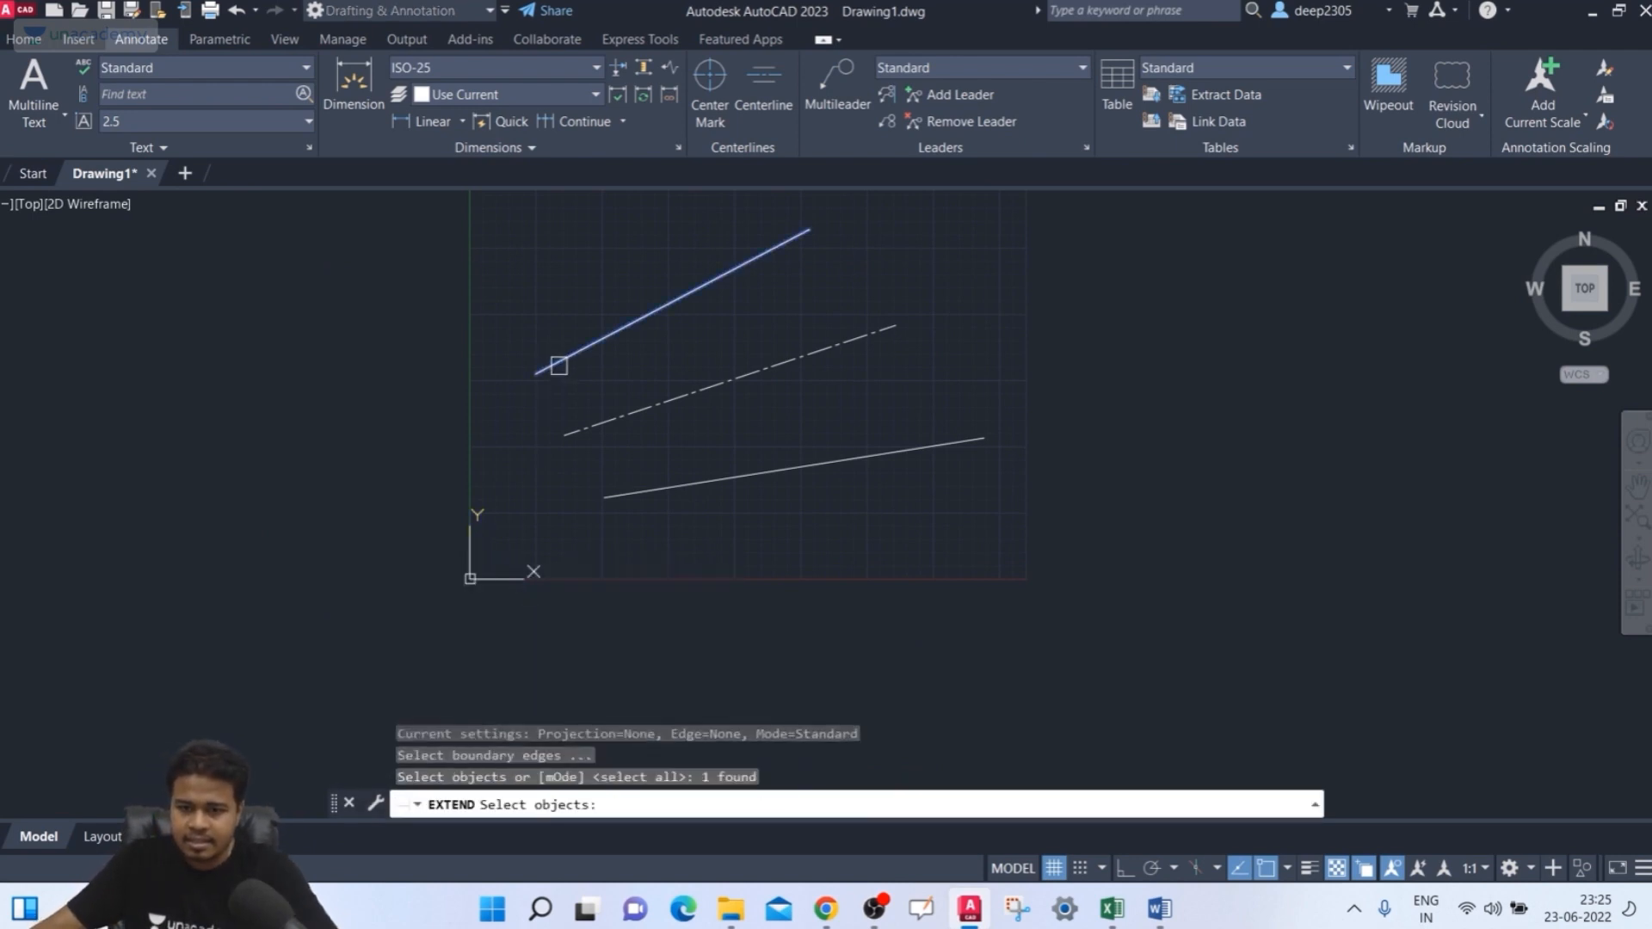
{"action": "left_click", "coordinate": [634, 493]}
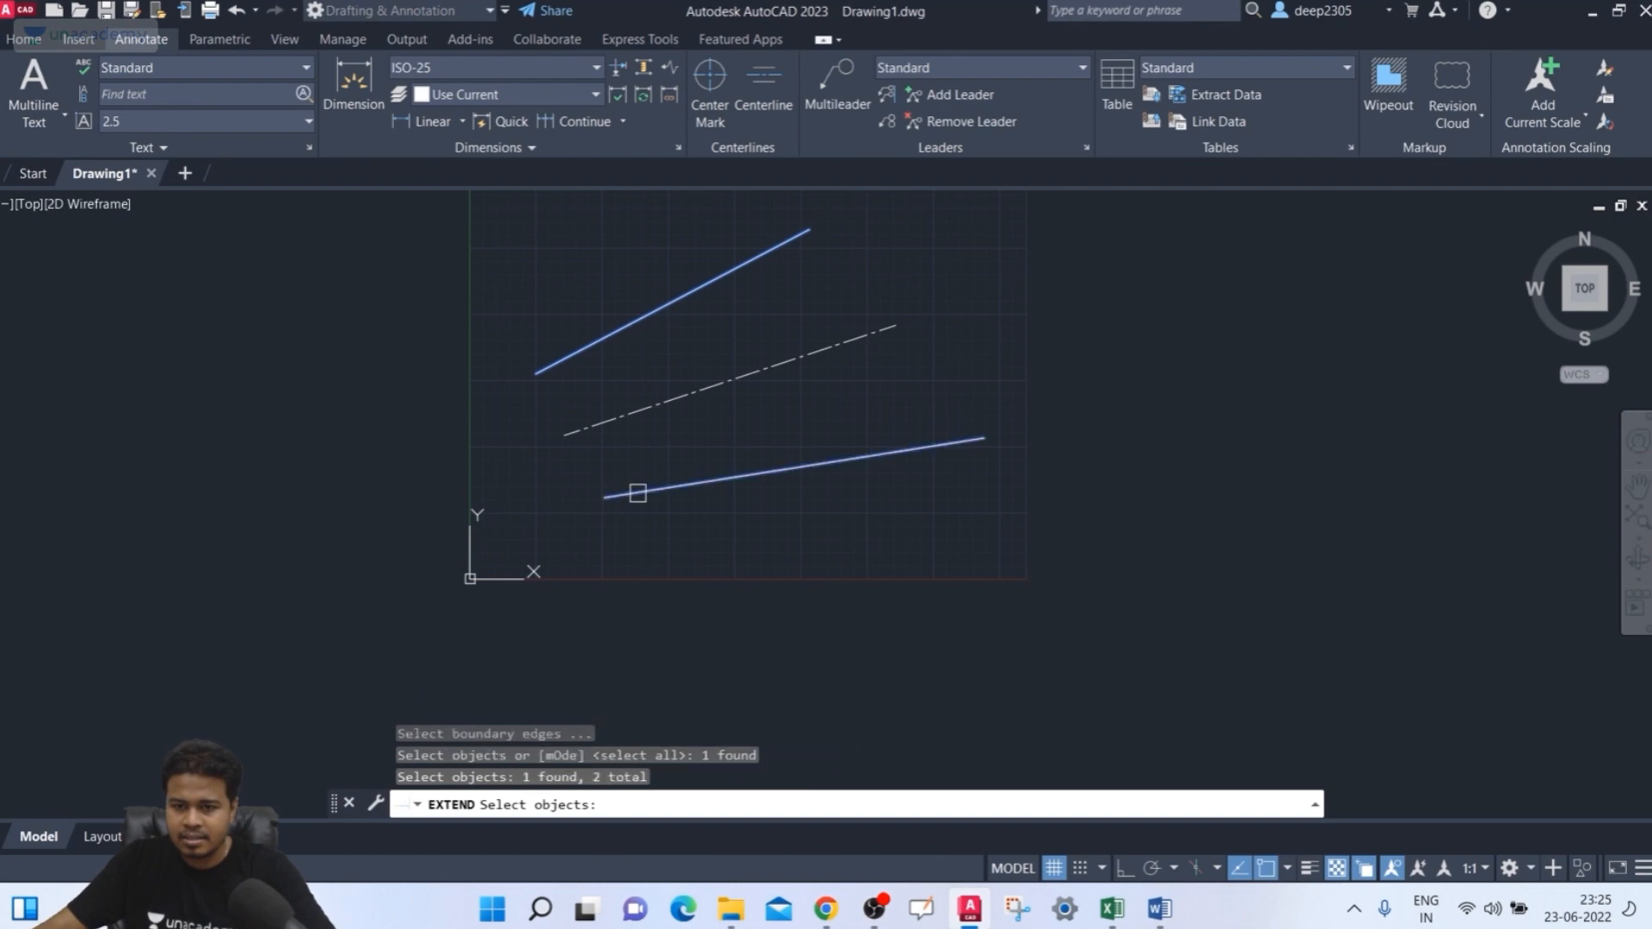
{"action": "key", "text": "Return"}
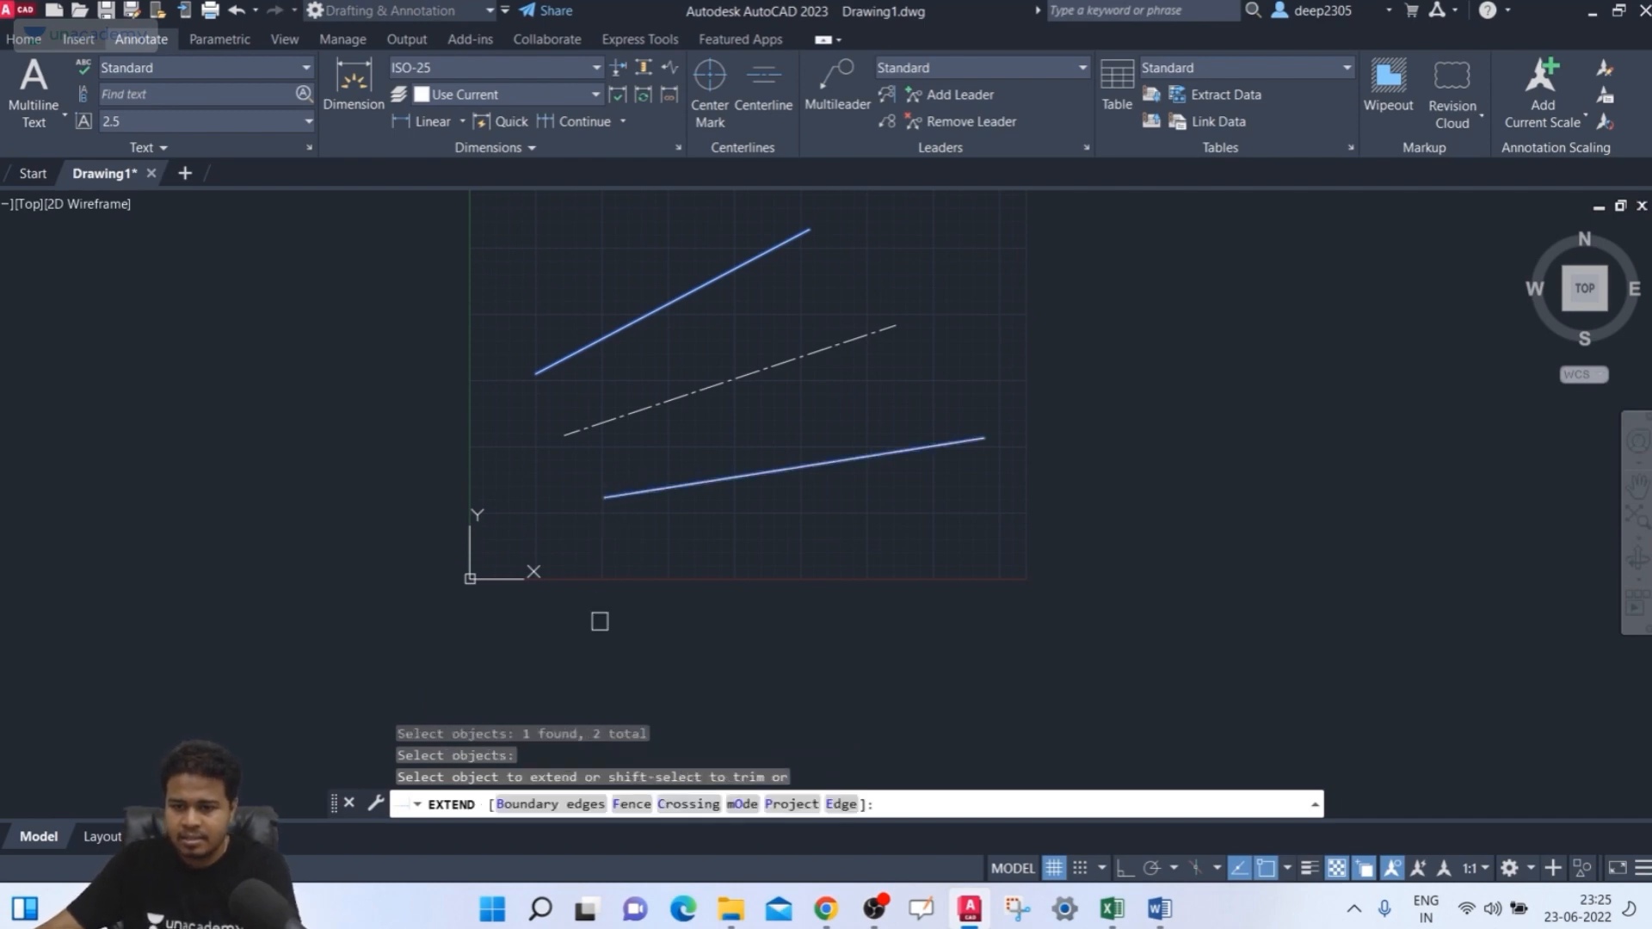
{"action": "key", "text": "Escape"}
{"action": "key", "text": "Return"}
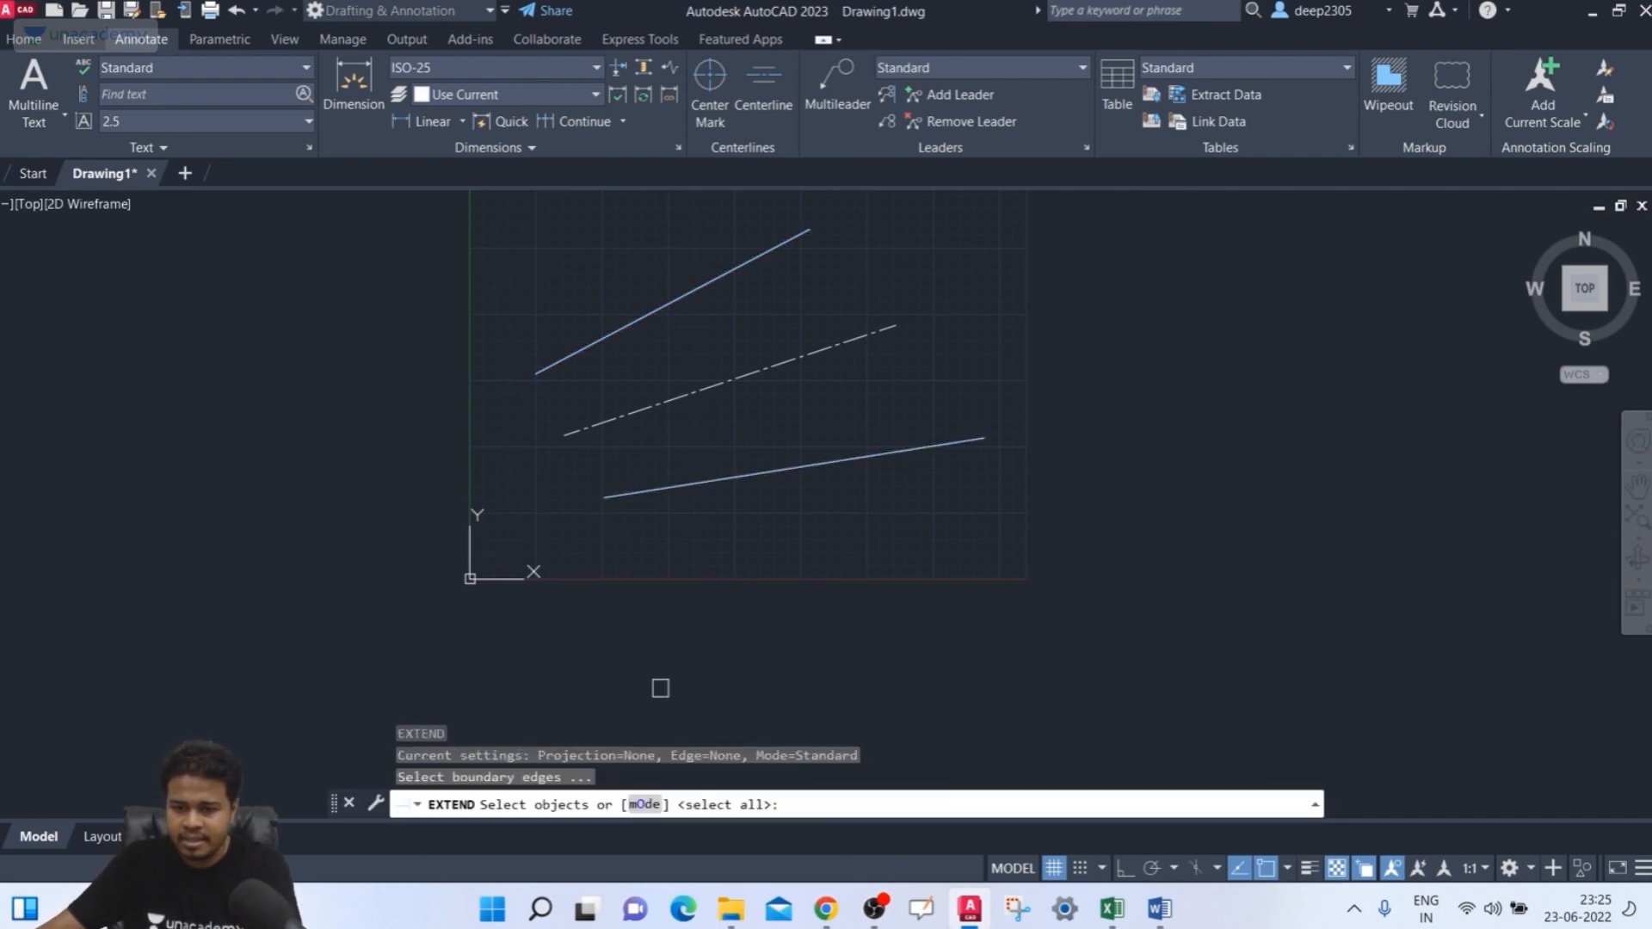
{"action": "key", "text": "Return"}
{"action": "left_click", "coordinate": [565, 345]}
{"action": "key", "text": "Return"}
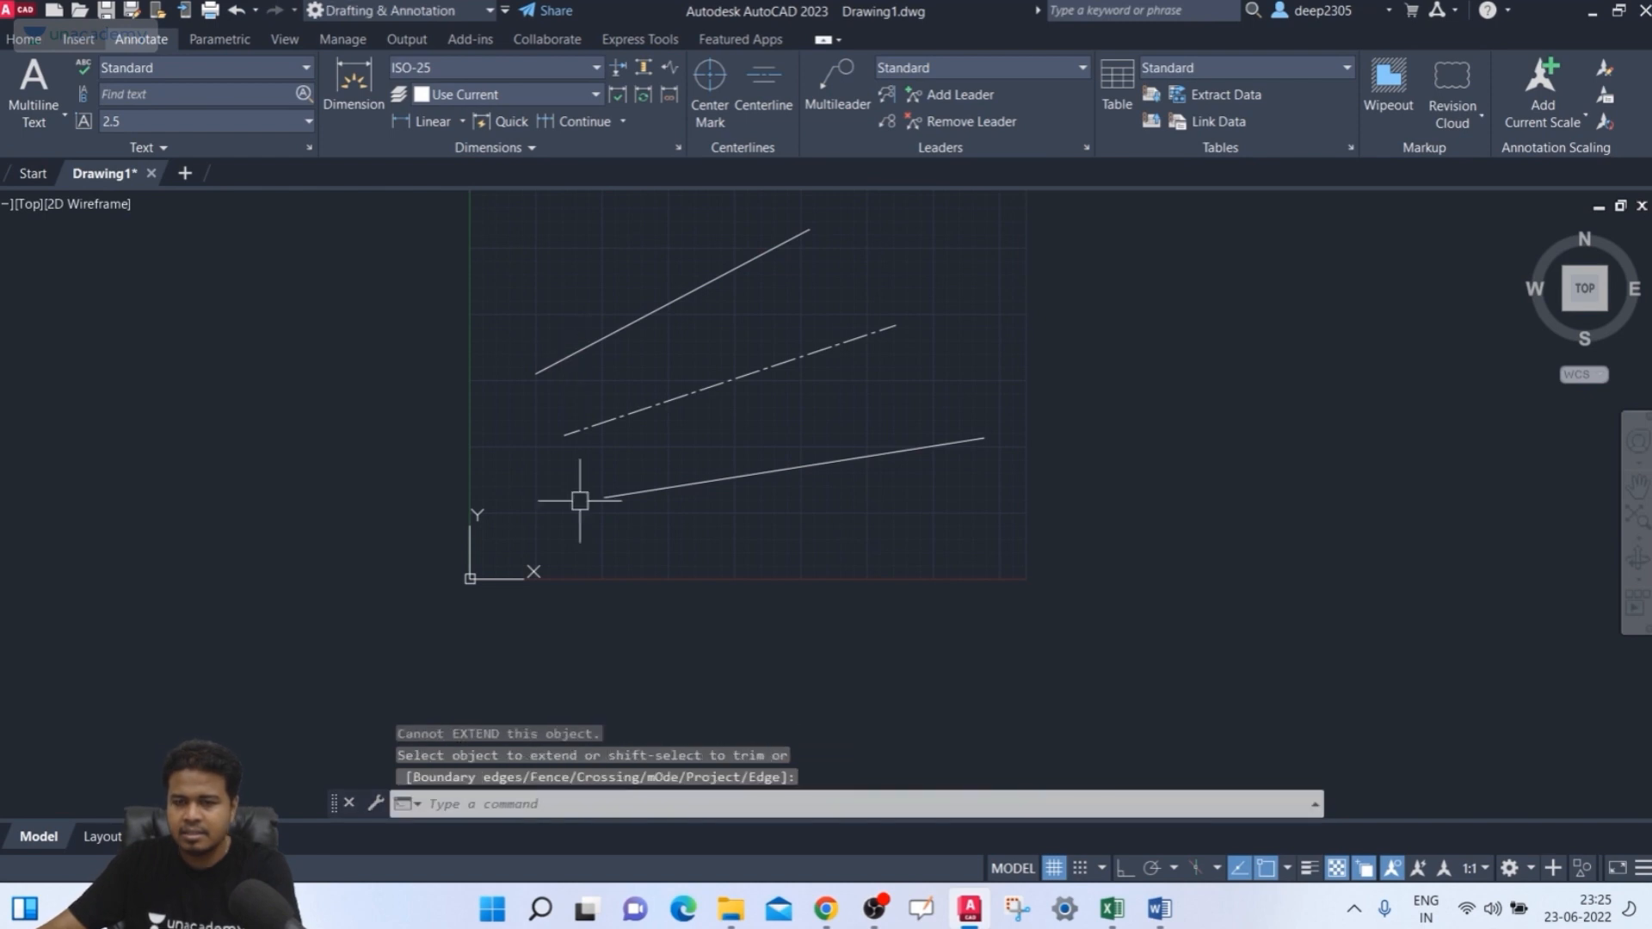
{"action": "middle_click_drag", "start_coordinate": [579, 494], "coordinate": [621, 501]}
{"action": "left_click", "coordinate": [598, 355]}
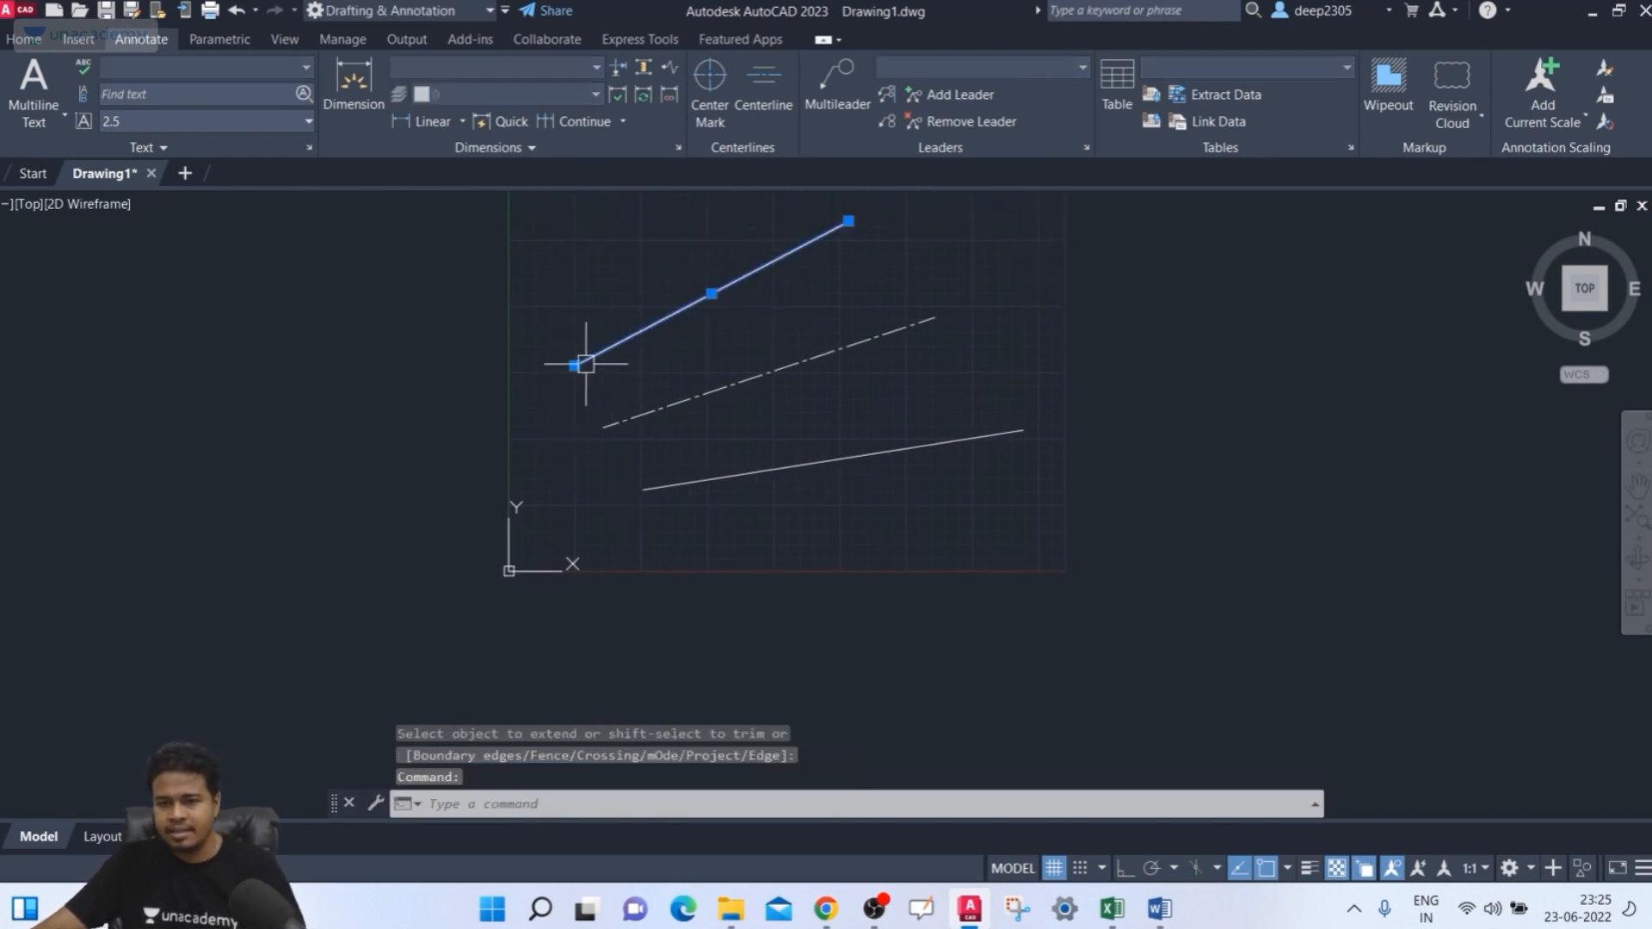
{"action": "key", "text": "Escape"}
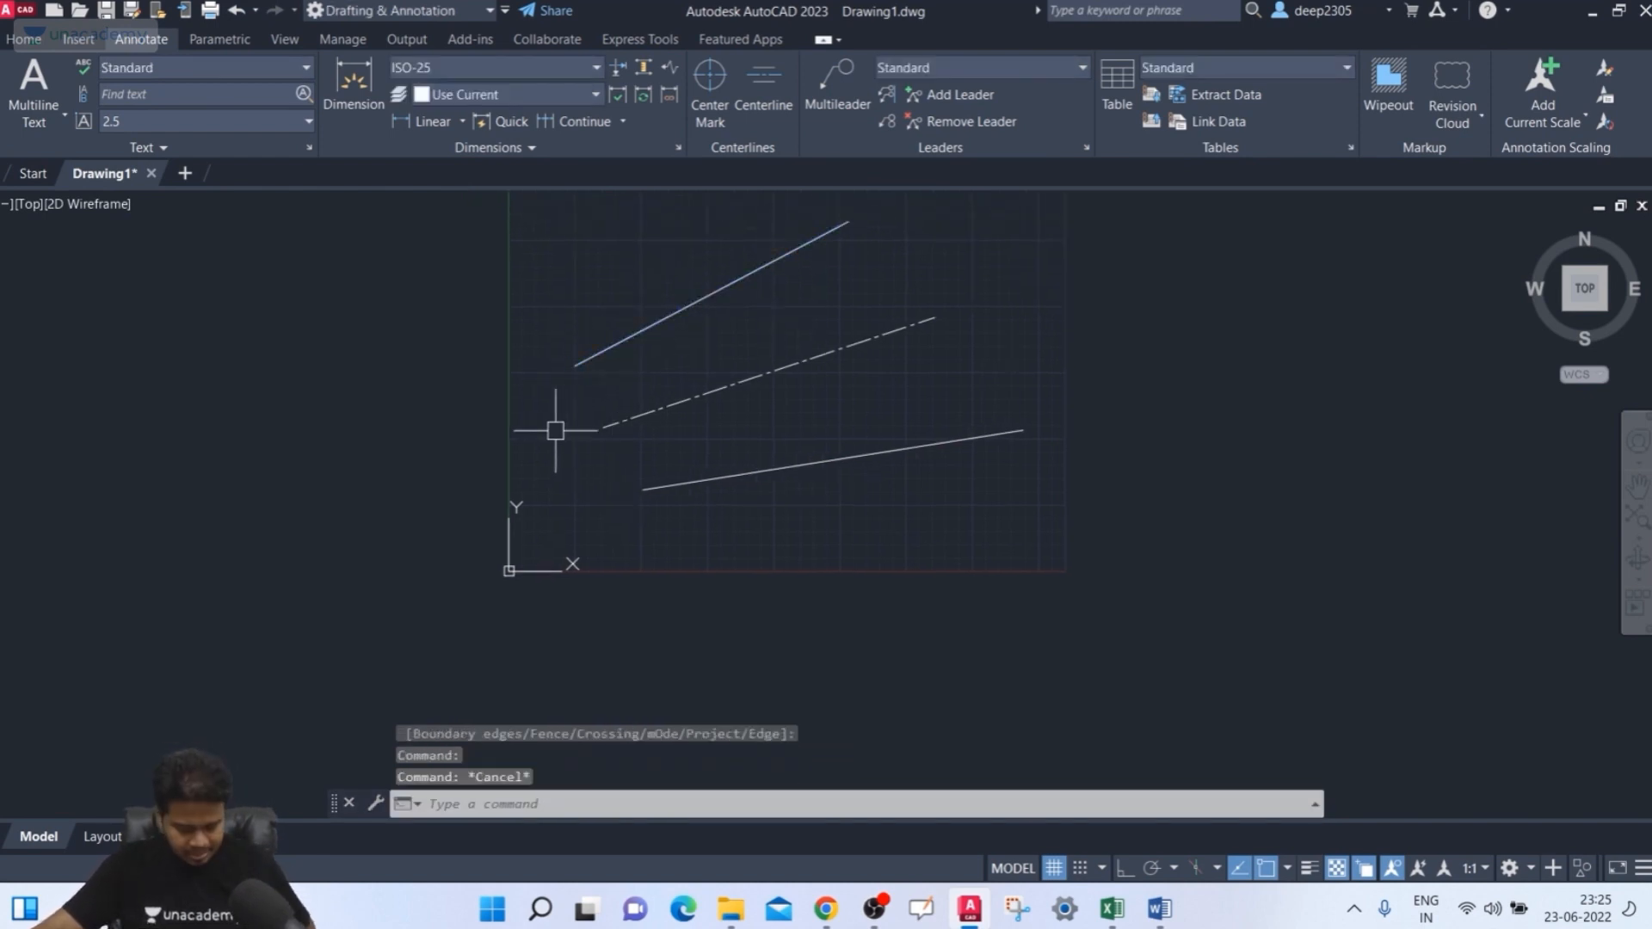
- Lengthen both solid lines at their lower ends with the Lengthen command's Dynamic option until they cross
{"action": "type", "text": "1"}
{"action": "type", "text": "e"}
{"action": "key", "text": "Return"}
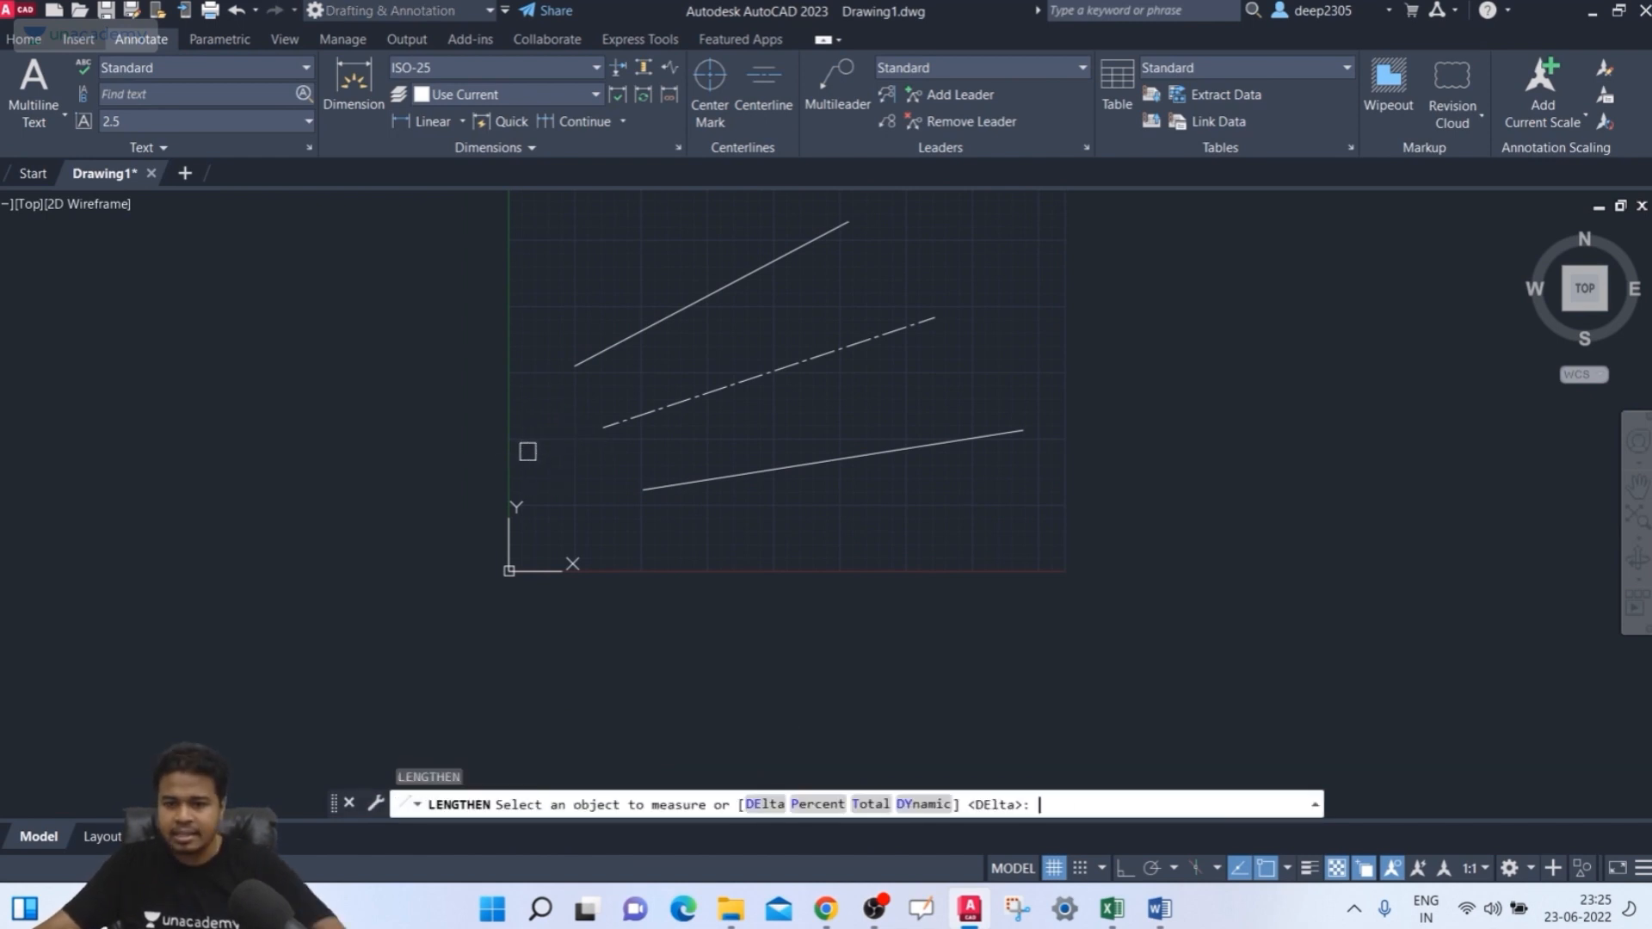
{"action": "left_click", "coordinate": [925, 804]}
{"action": "left_click", "coordinate": [636, 343]}
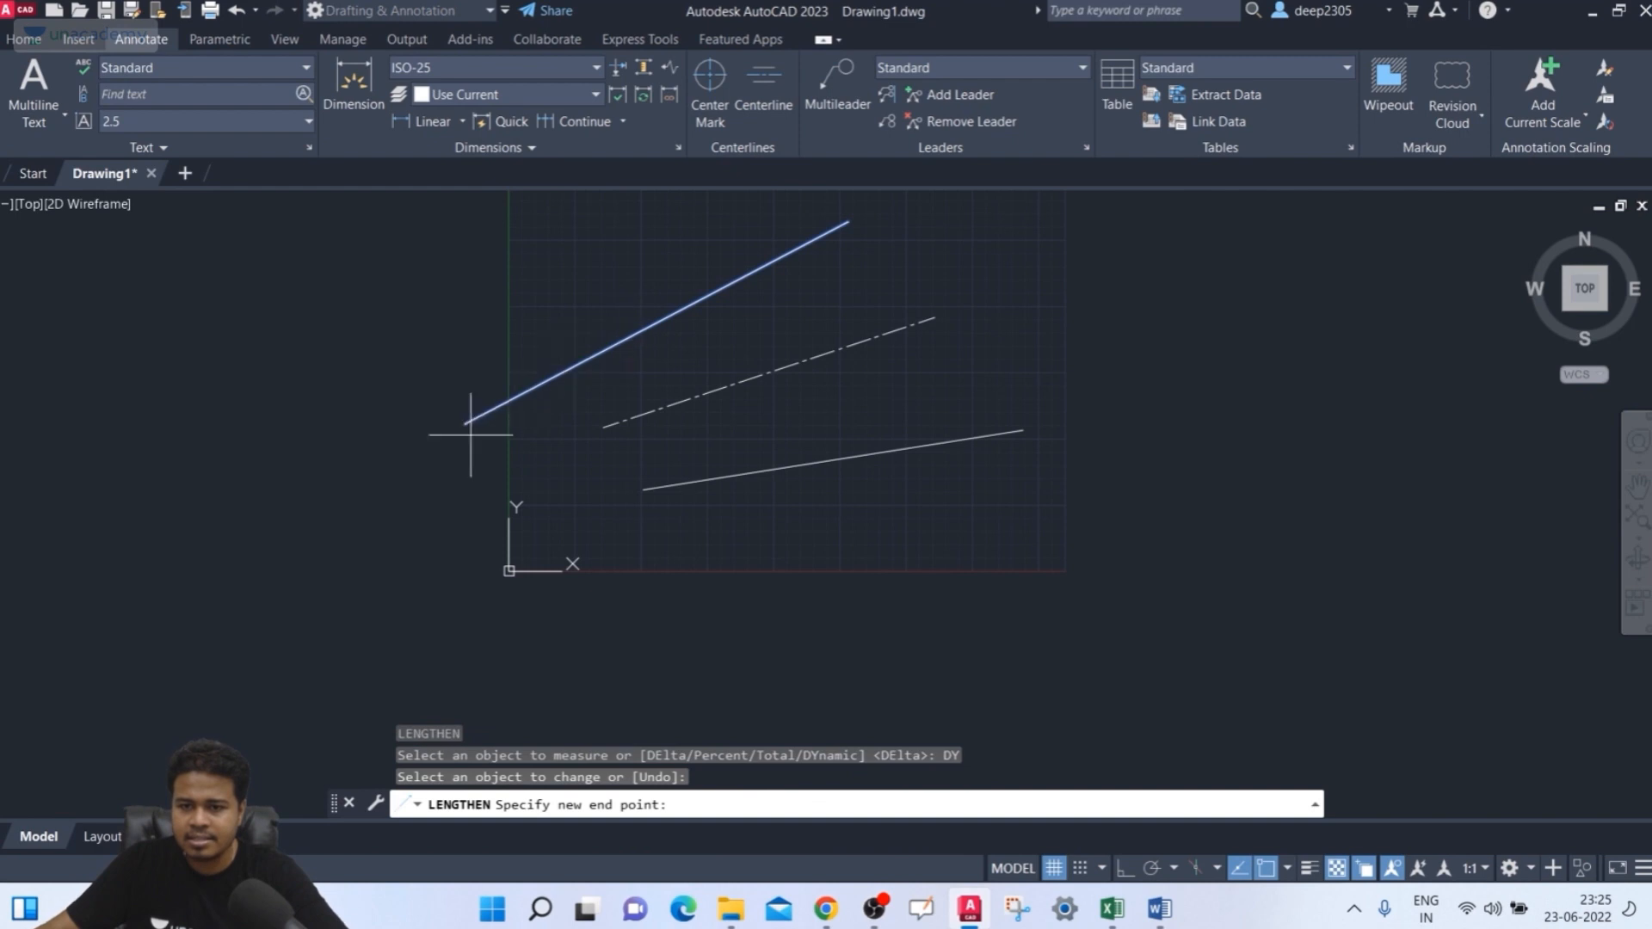
{"action": "left_click", "coordinate": [131, 598]}
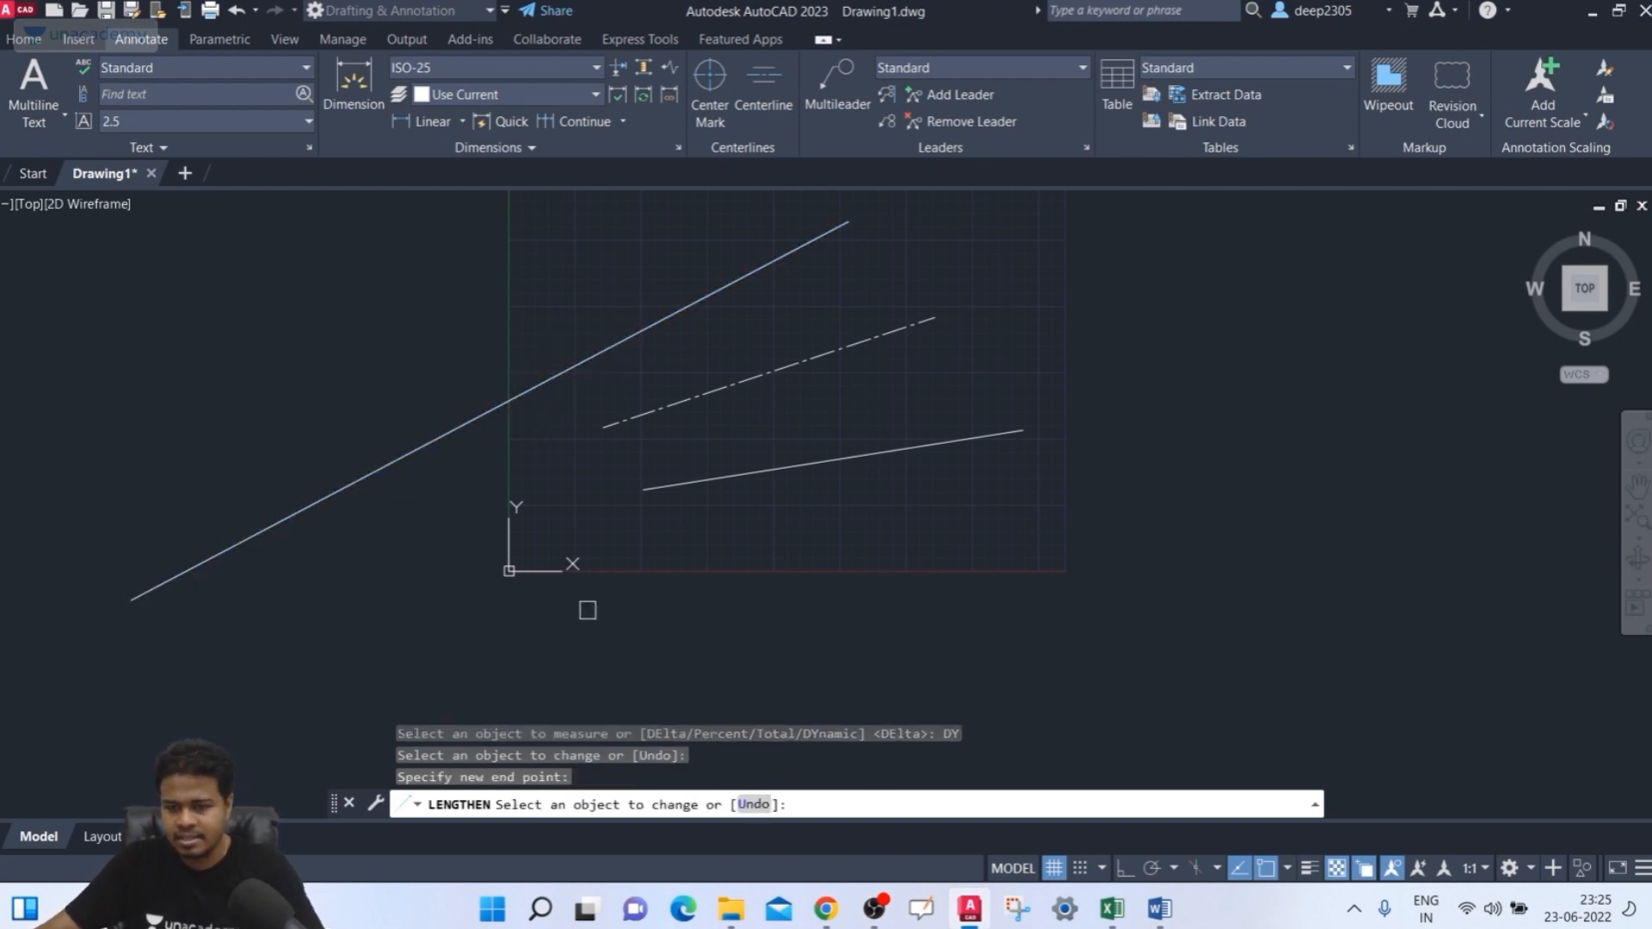
{"action": "left_click", "coordinate": [709, 485]}
{"action": "left_click", "coordinate": [105, 524]}
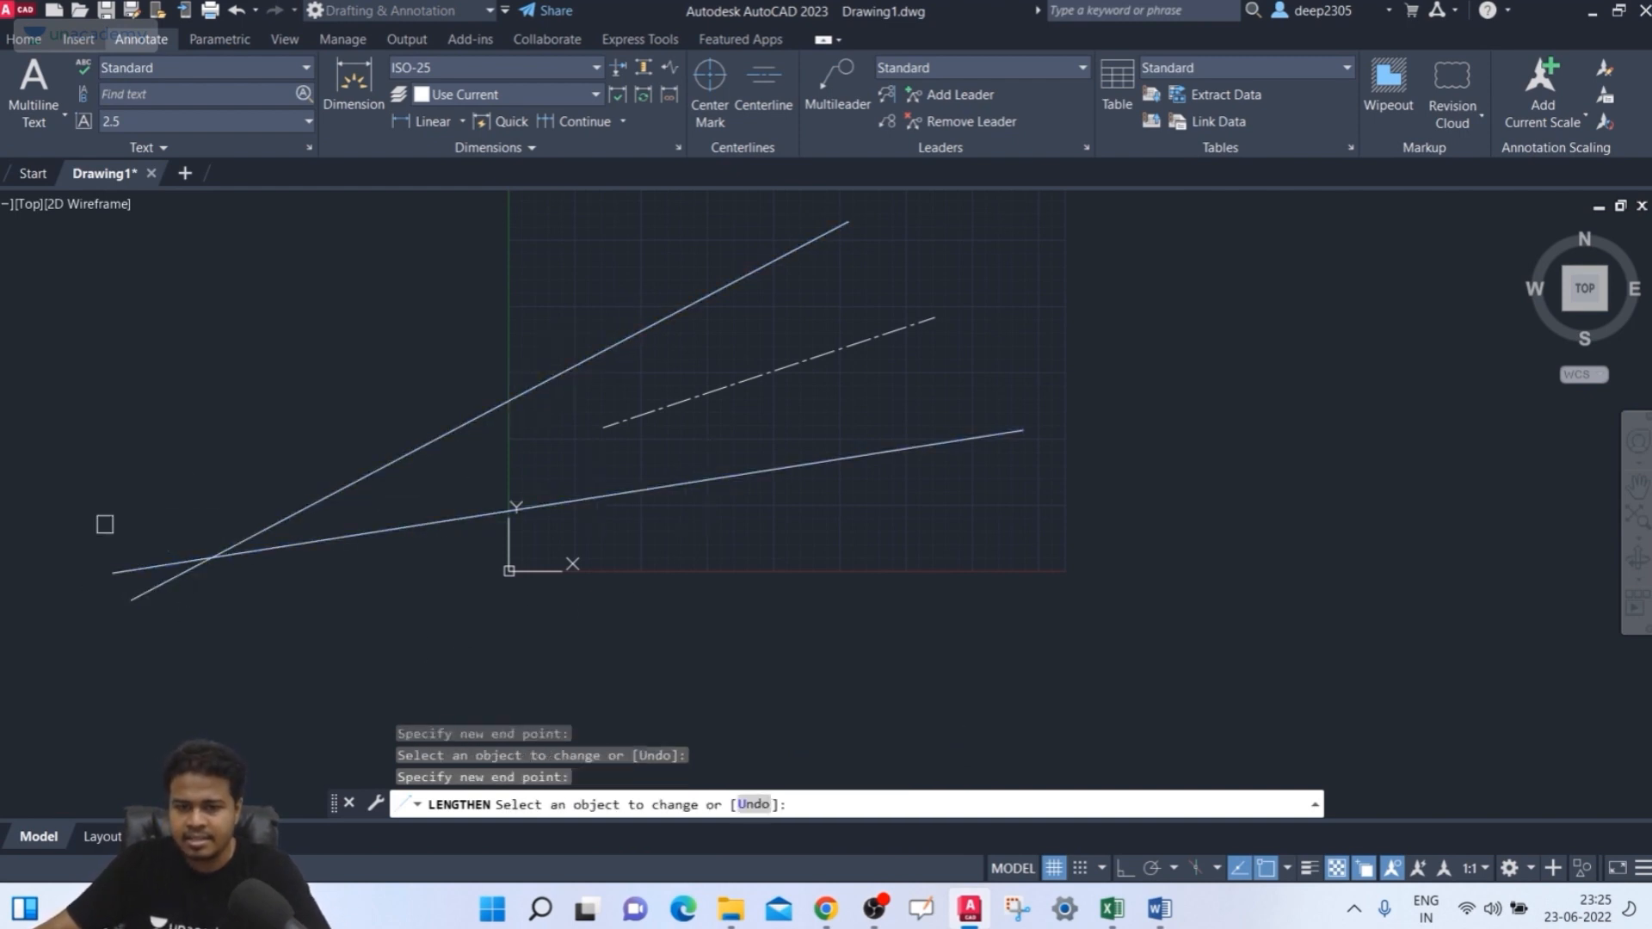
{"action": "key", "text": "Escape"}
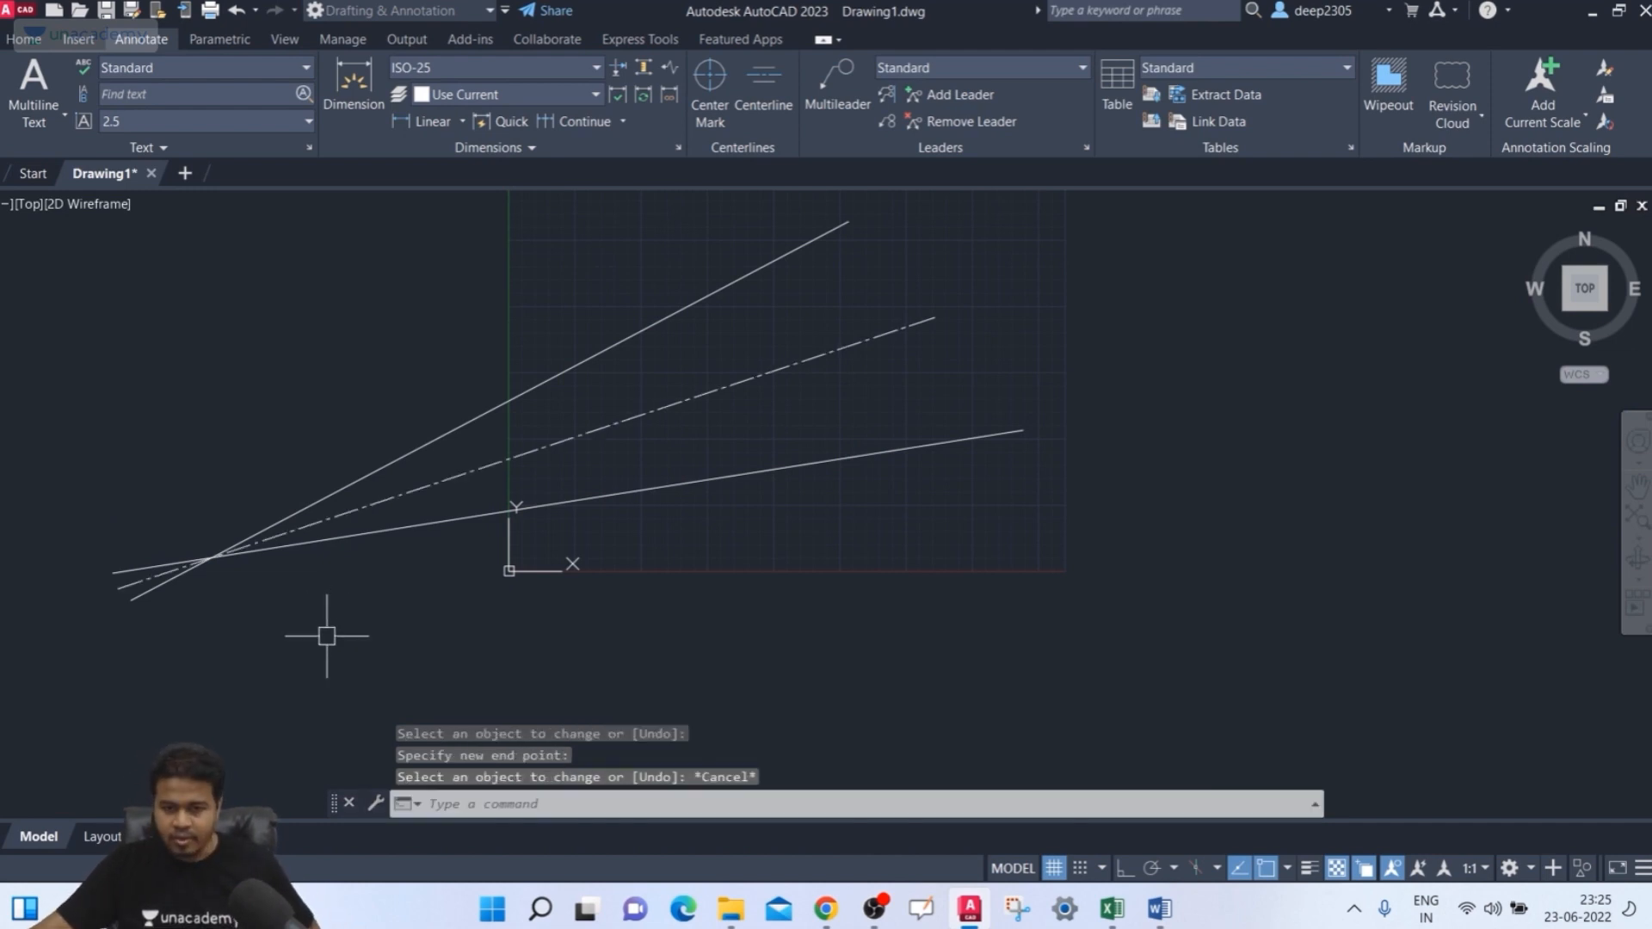
{"action": "key", "text": "Escape"}
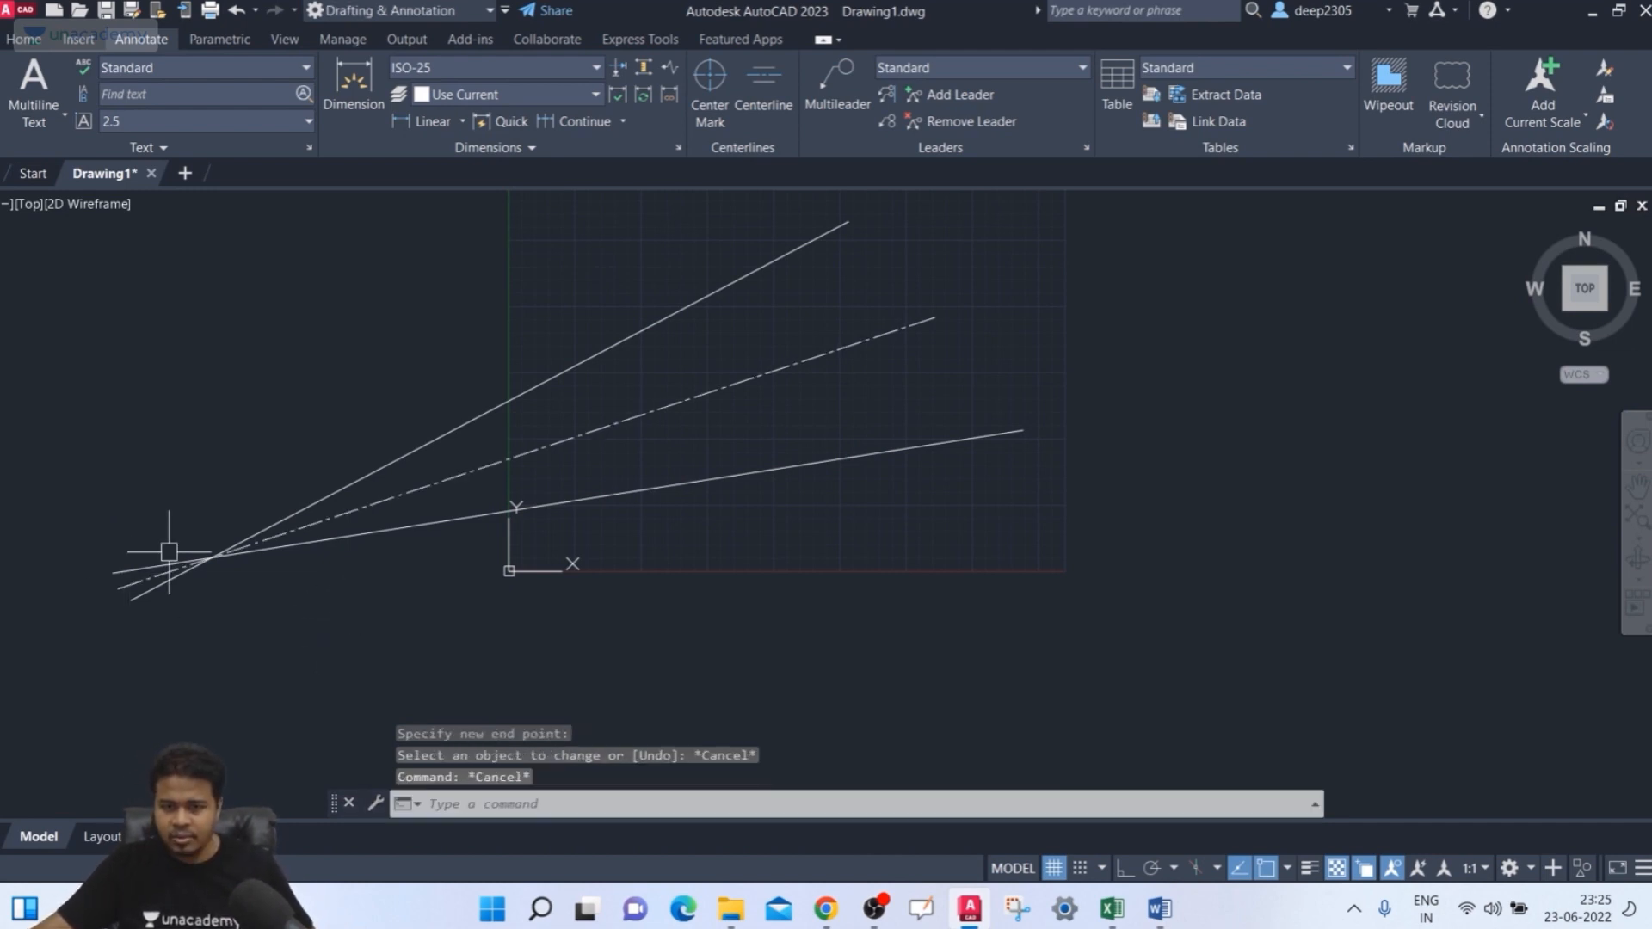
{"action": "scroll", "coordinate": [210, 554], "scroll_direction": "up", "scroll_amount": 3}
{"action": "scroll", "coordinate": [258, 551], "scroll_direction": "down", "scroll_amount": 3}
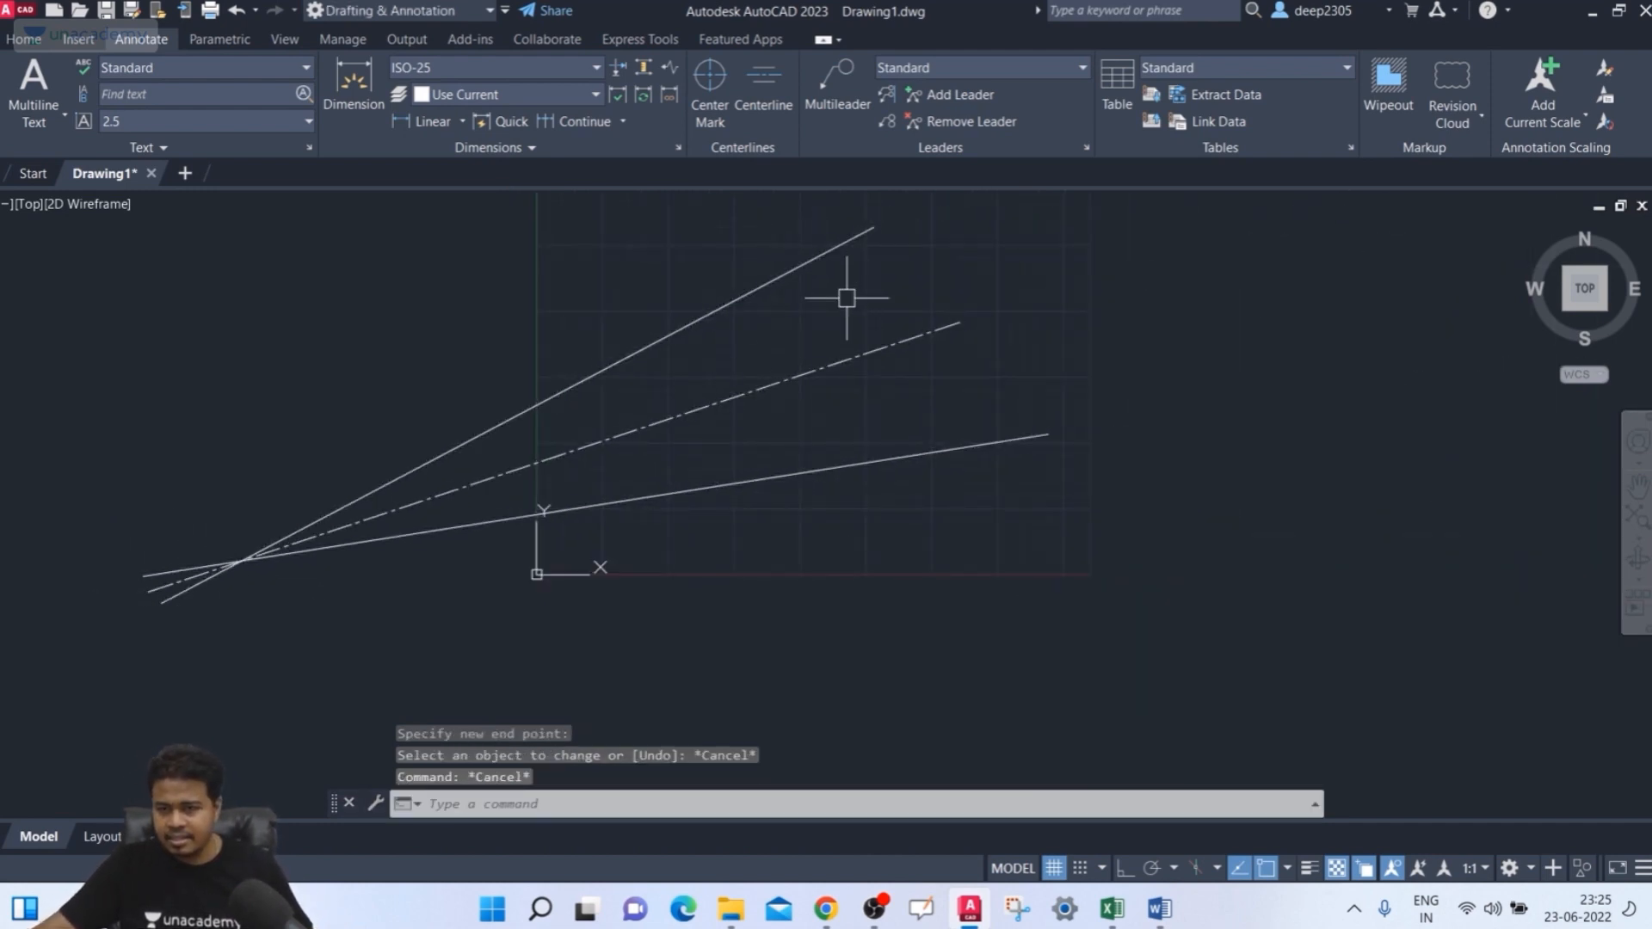
{"action": "middle_click_drag", "start_coordinate": [546, 425], "coordinate": [548, 464]}
{"action": "key", "text": "Escape"}
{"action": "key", "text": "Escape"}
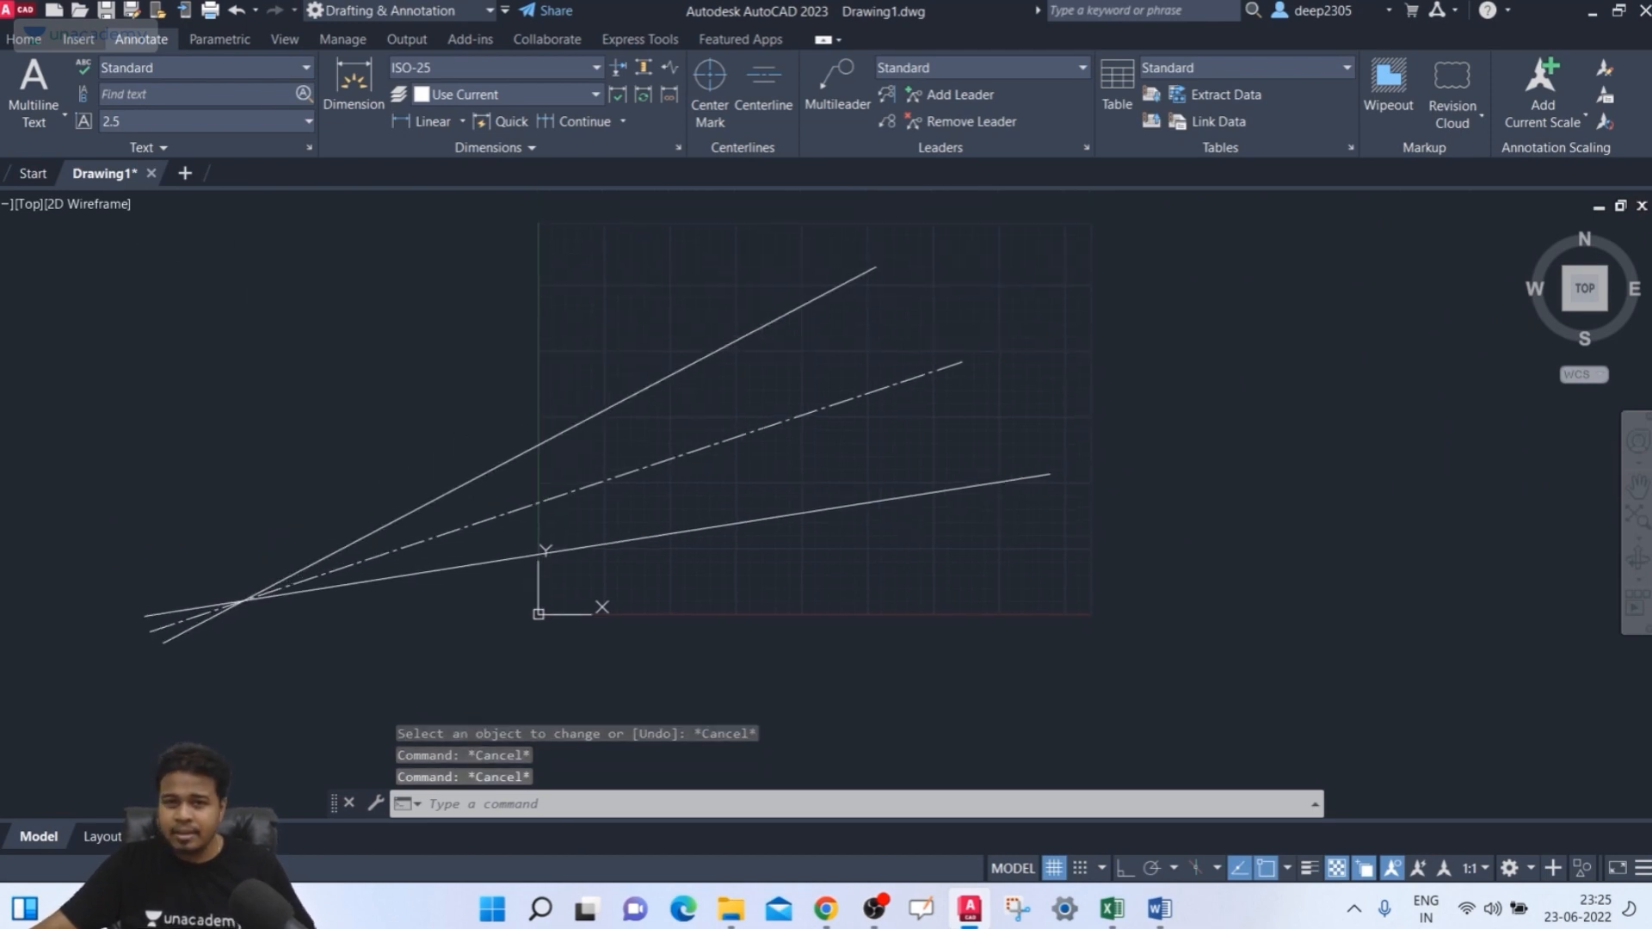
- Try to dimension the angle between the upper line and the centerline, and erase the misplaced dimension
{"action": "left_click", "coordinate": [34, 43]}
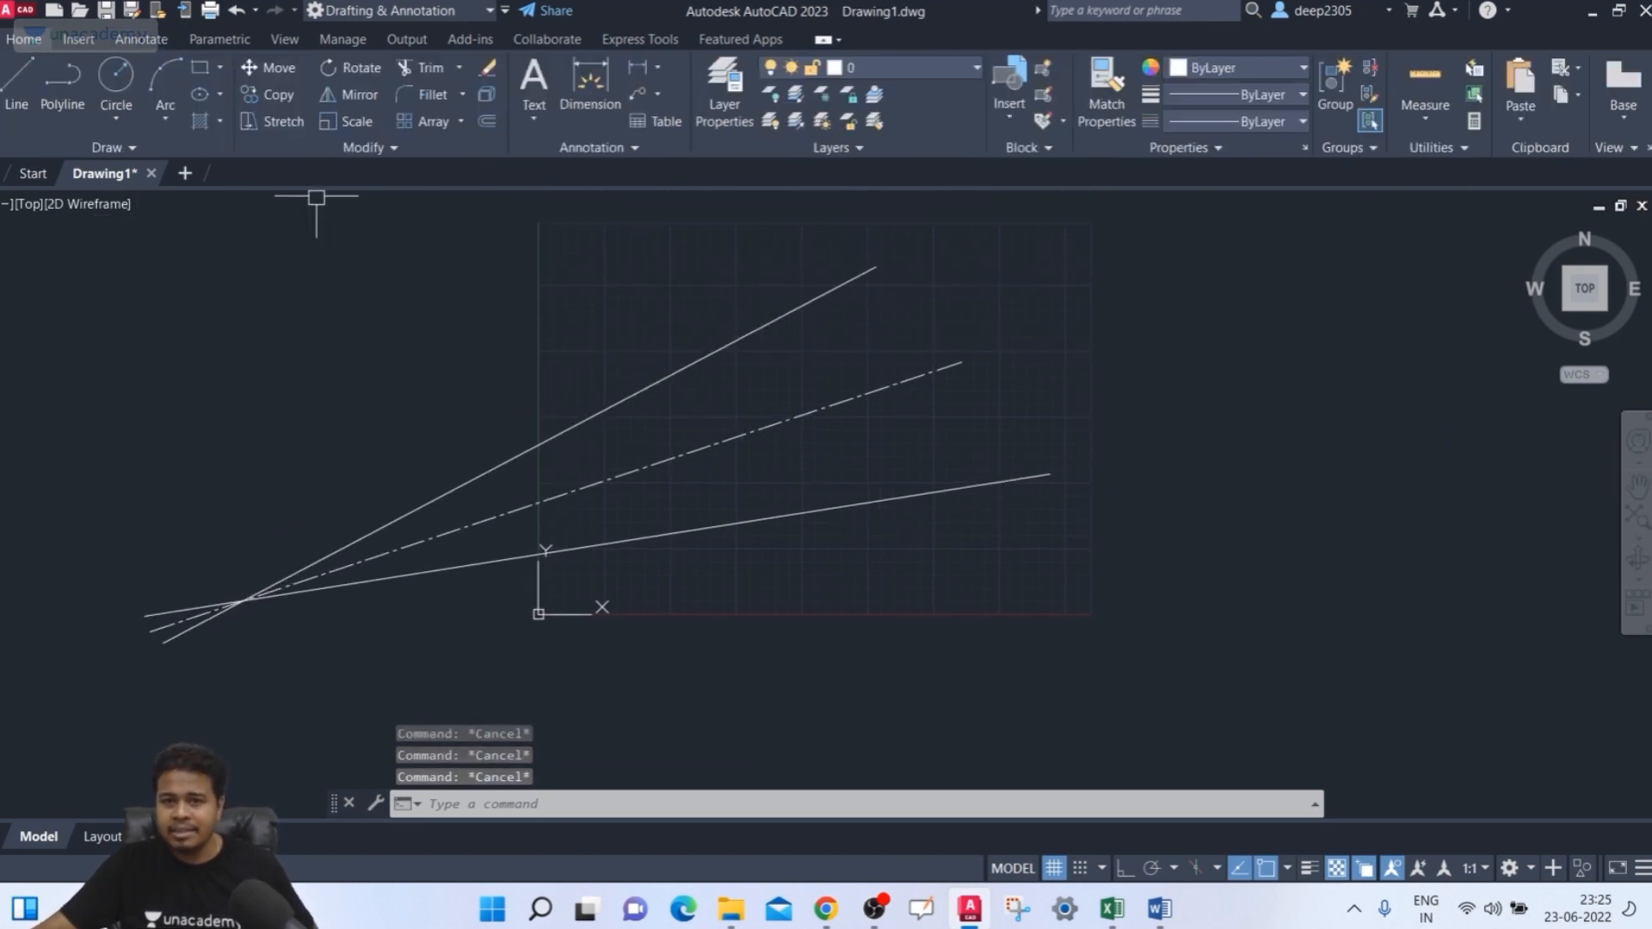
{"action": "left_click", "coordinate": [601, 111]}
{"action": "key", "text": "Return"}
{"action": "left_click", "coordinate": [699, 351]}
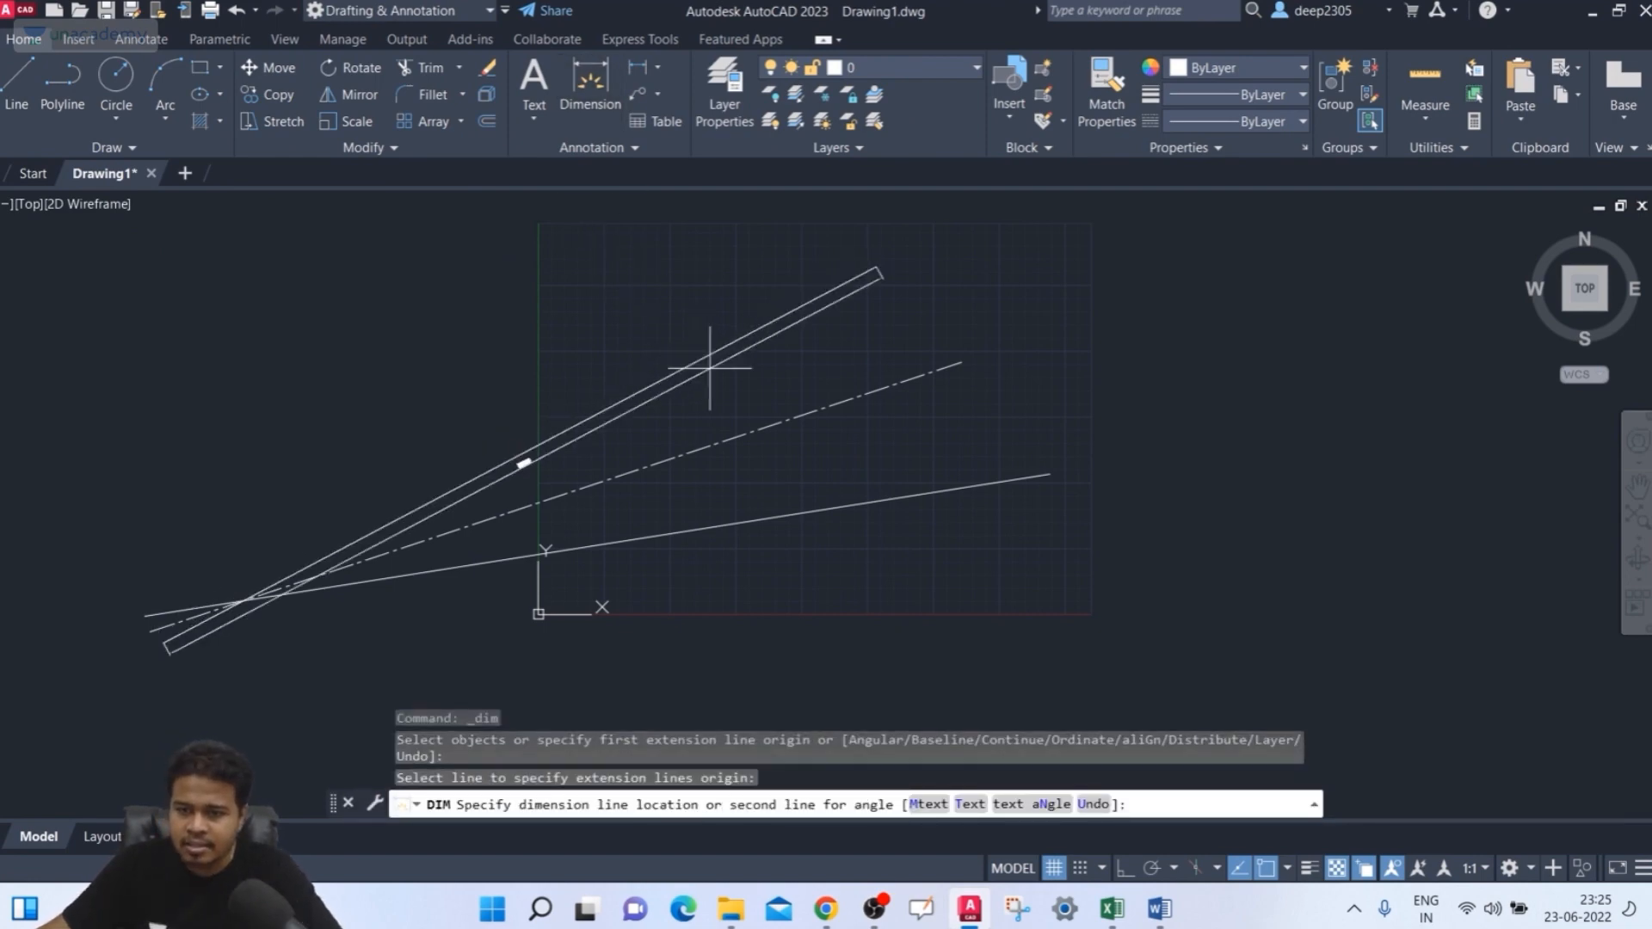
{"action": "left_click", "coordinate": [649, 462]}
{"action": "key", "text": "Escape"}
{"action": "key", "text": "Escape"}
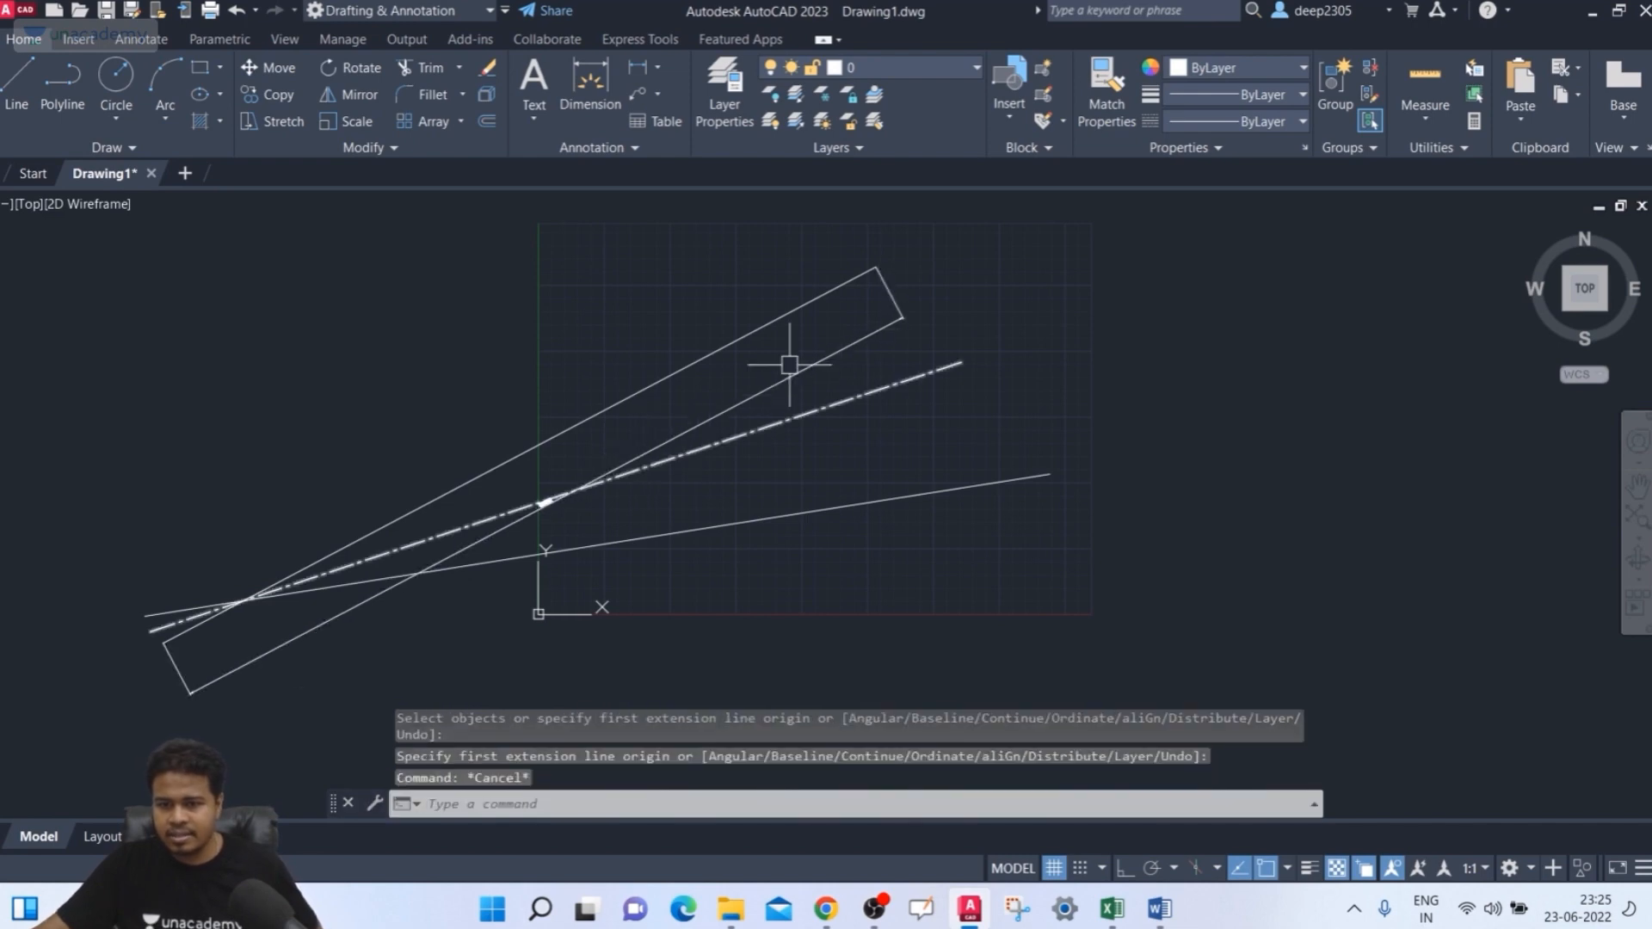
{"action": "left_click", "coordinate": [789, 364]}
{"action": "key", "text": "Delete"}
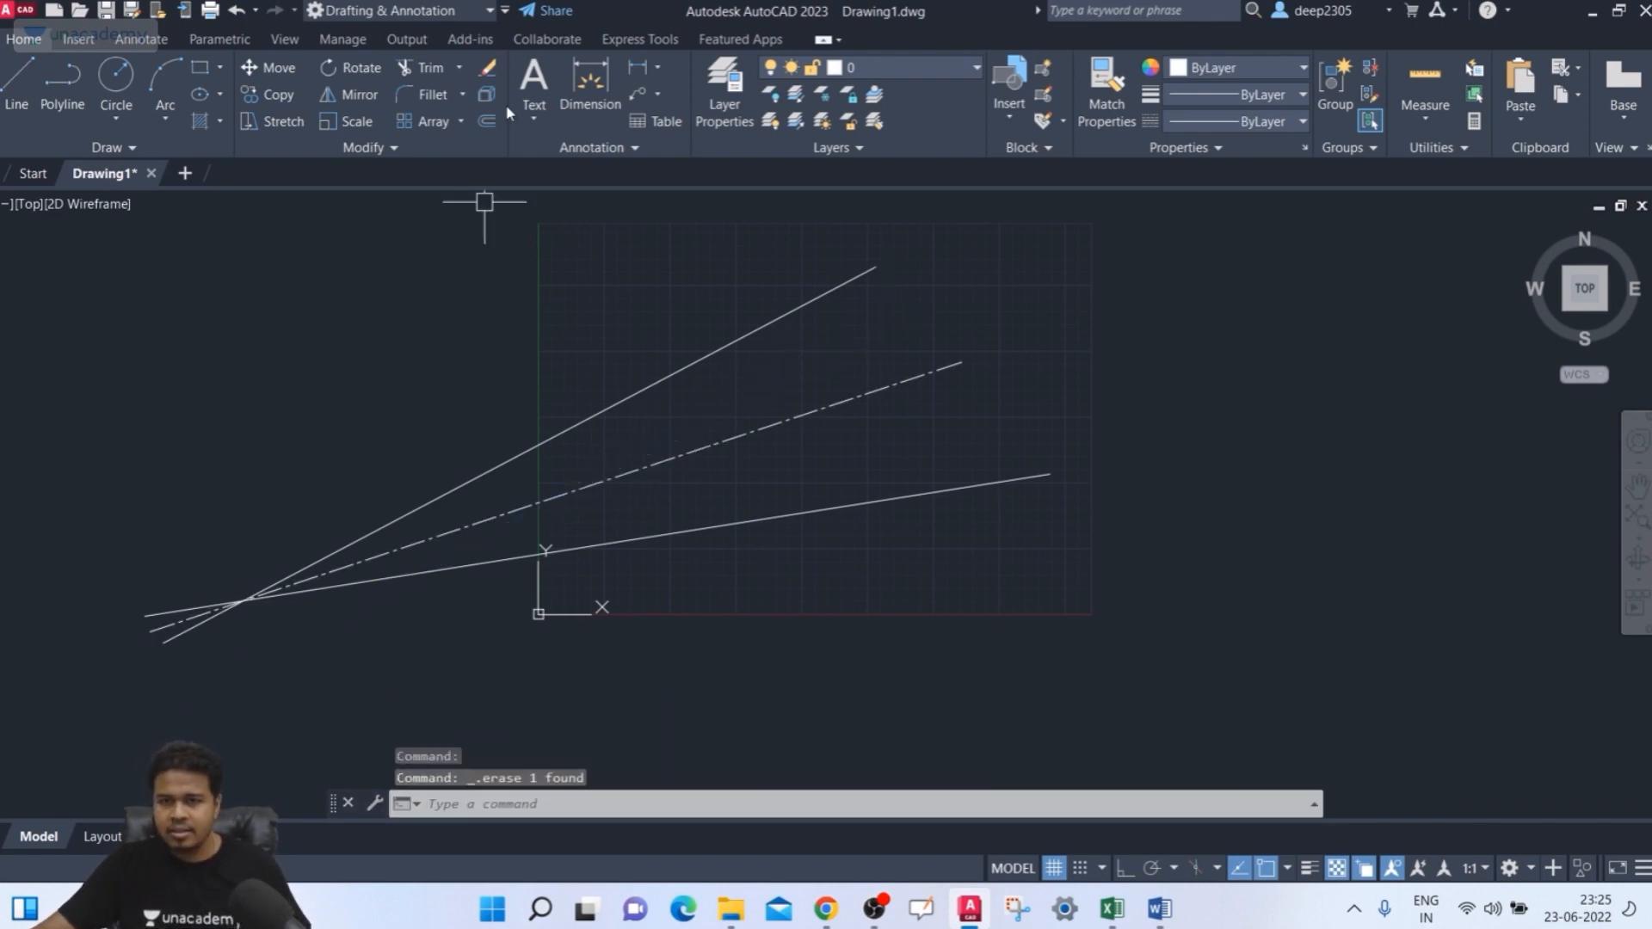
- Place an angular dimension between the upper line and the centerline using the Dimension command's Angular option
{"action": "left_click", "coordinate": [568, 81]}
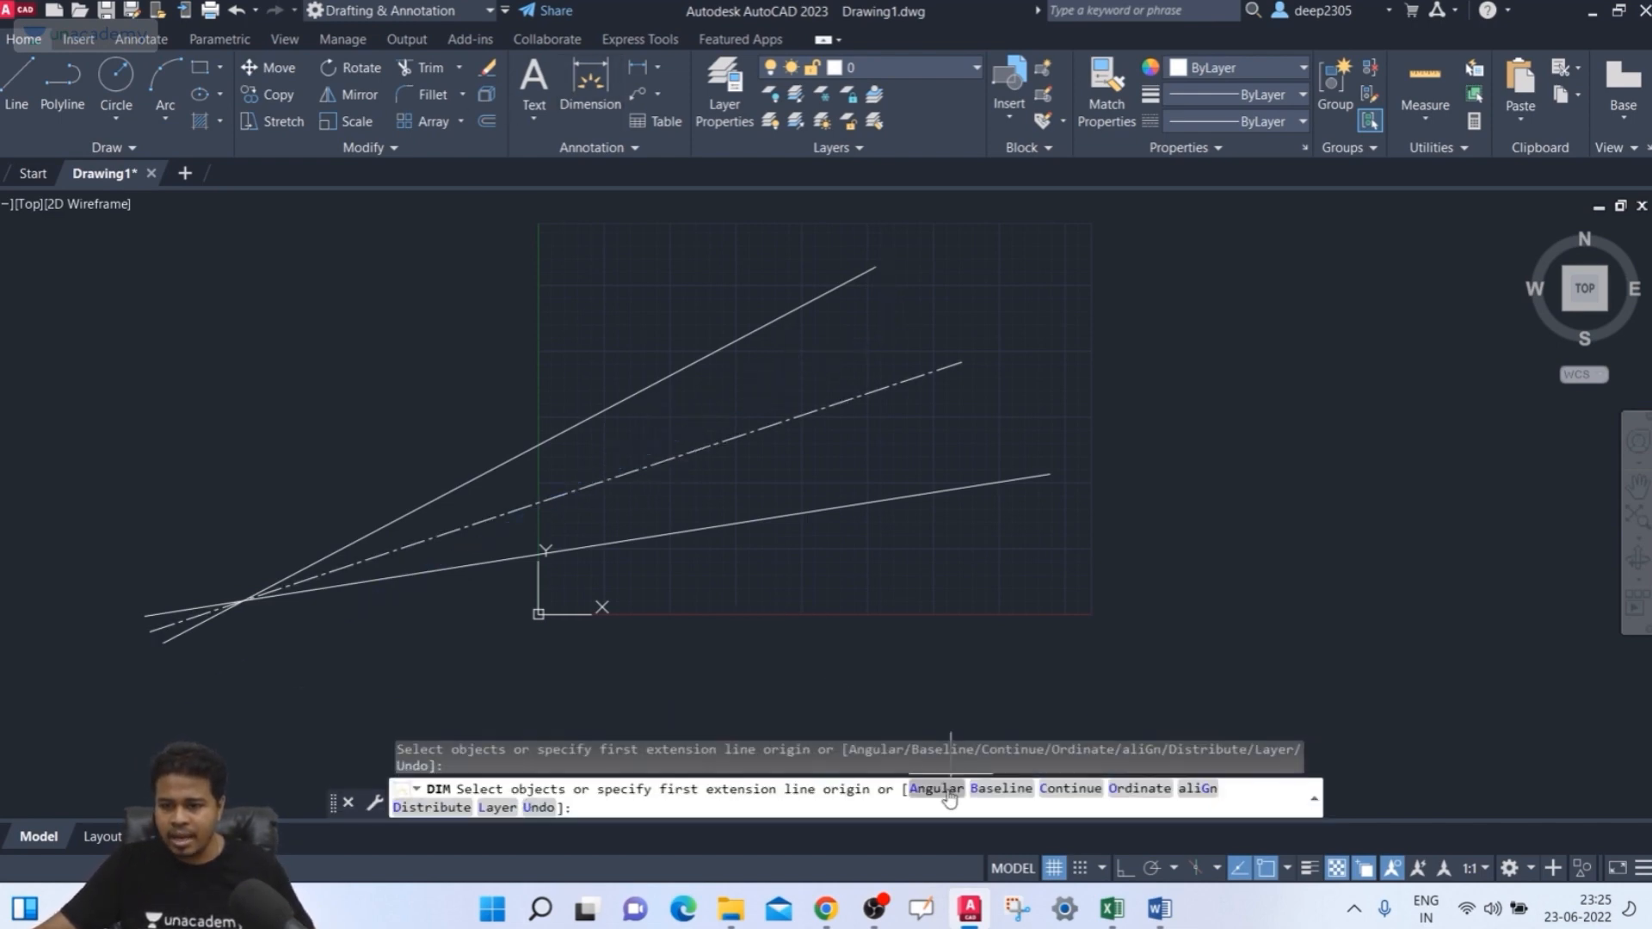
{"action": "type", "text": "A"}
{"action": "key", "text": "Return"}
{"action": "scroll", "coordinate": [714, 419], "scroll_direction": "up", "scroll_amount": 4}
{"action": "left_click", "coordinate": [649, 343]}
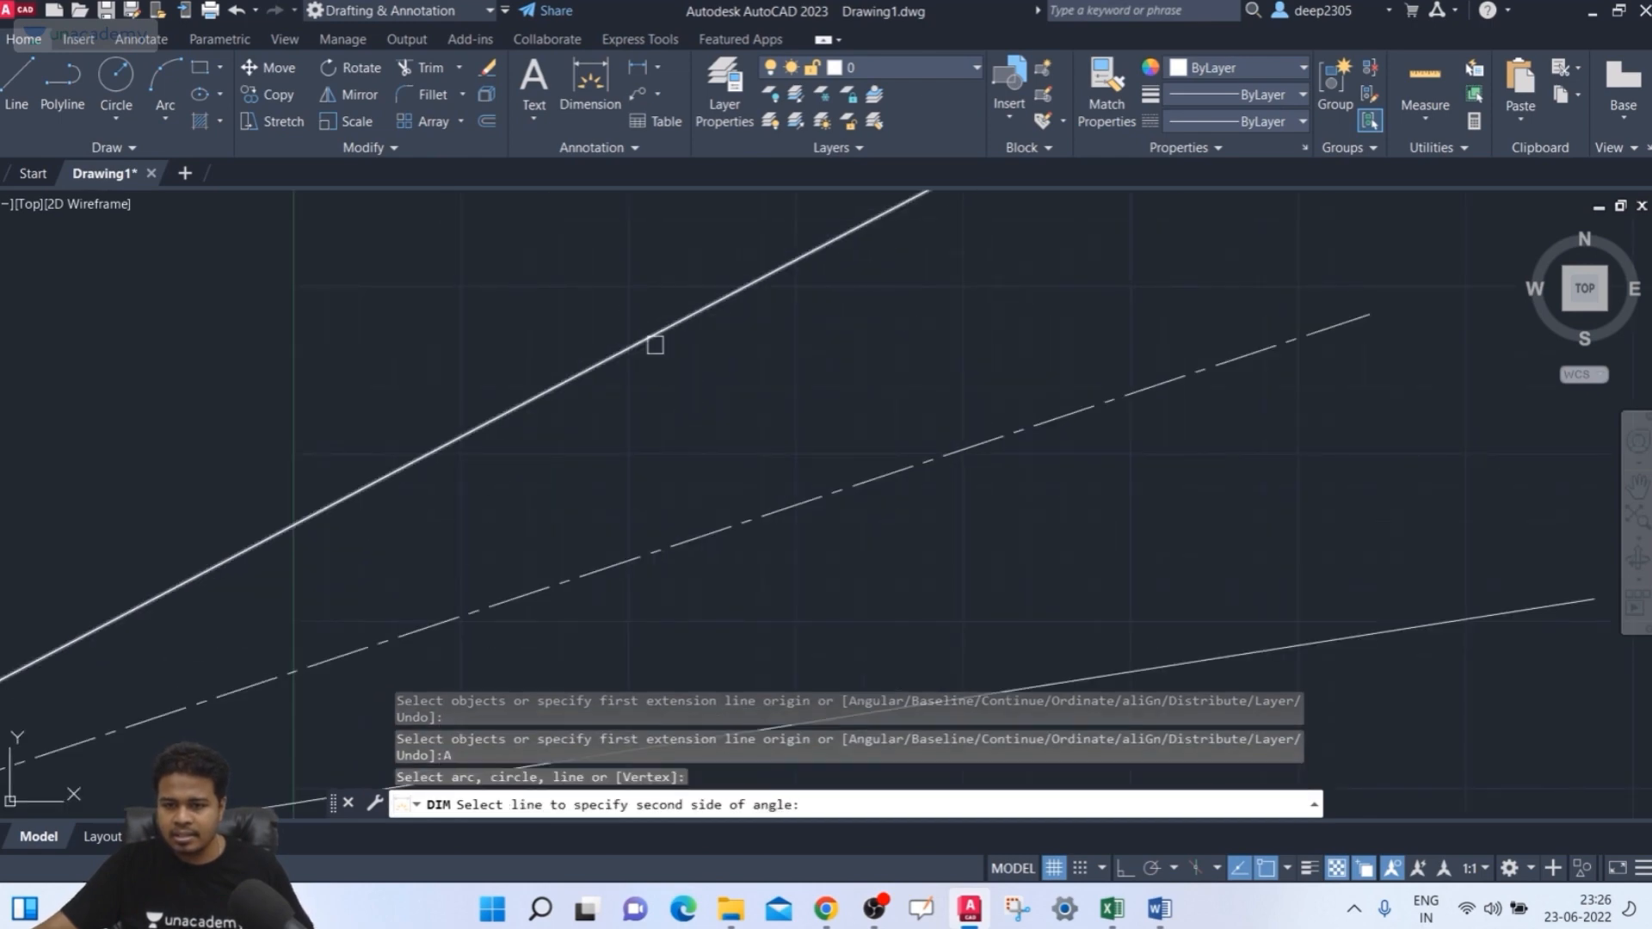
{"action": "left_click", "coordinate": [719, 521]}
{"action": "scroll", "coordinate": [701, 415], "scroll_direction": "up", "scroll_amount": 3}
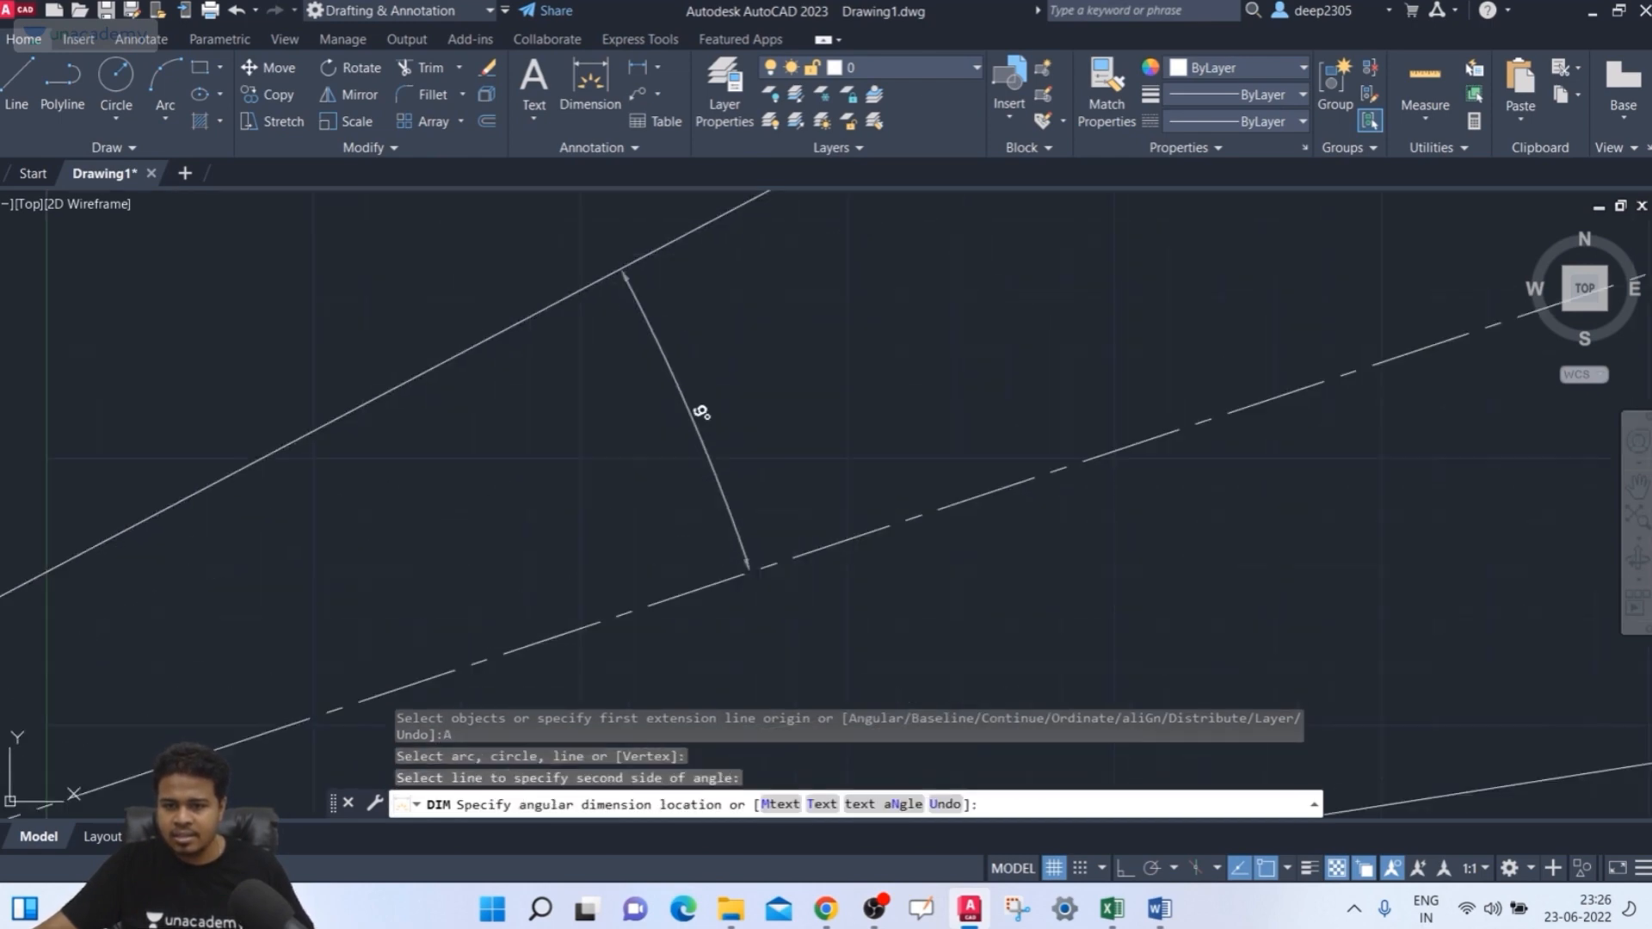
{"action": "scroll", "coordinate": [702, 436], "scroll_direction": "down", "scroll_amount": 3}
{"action": "left_click", "coordinate": [750, 392]}
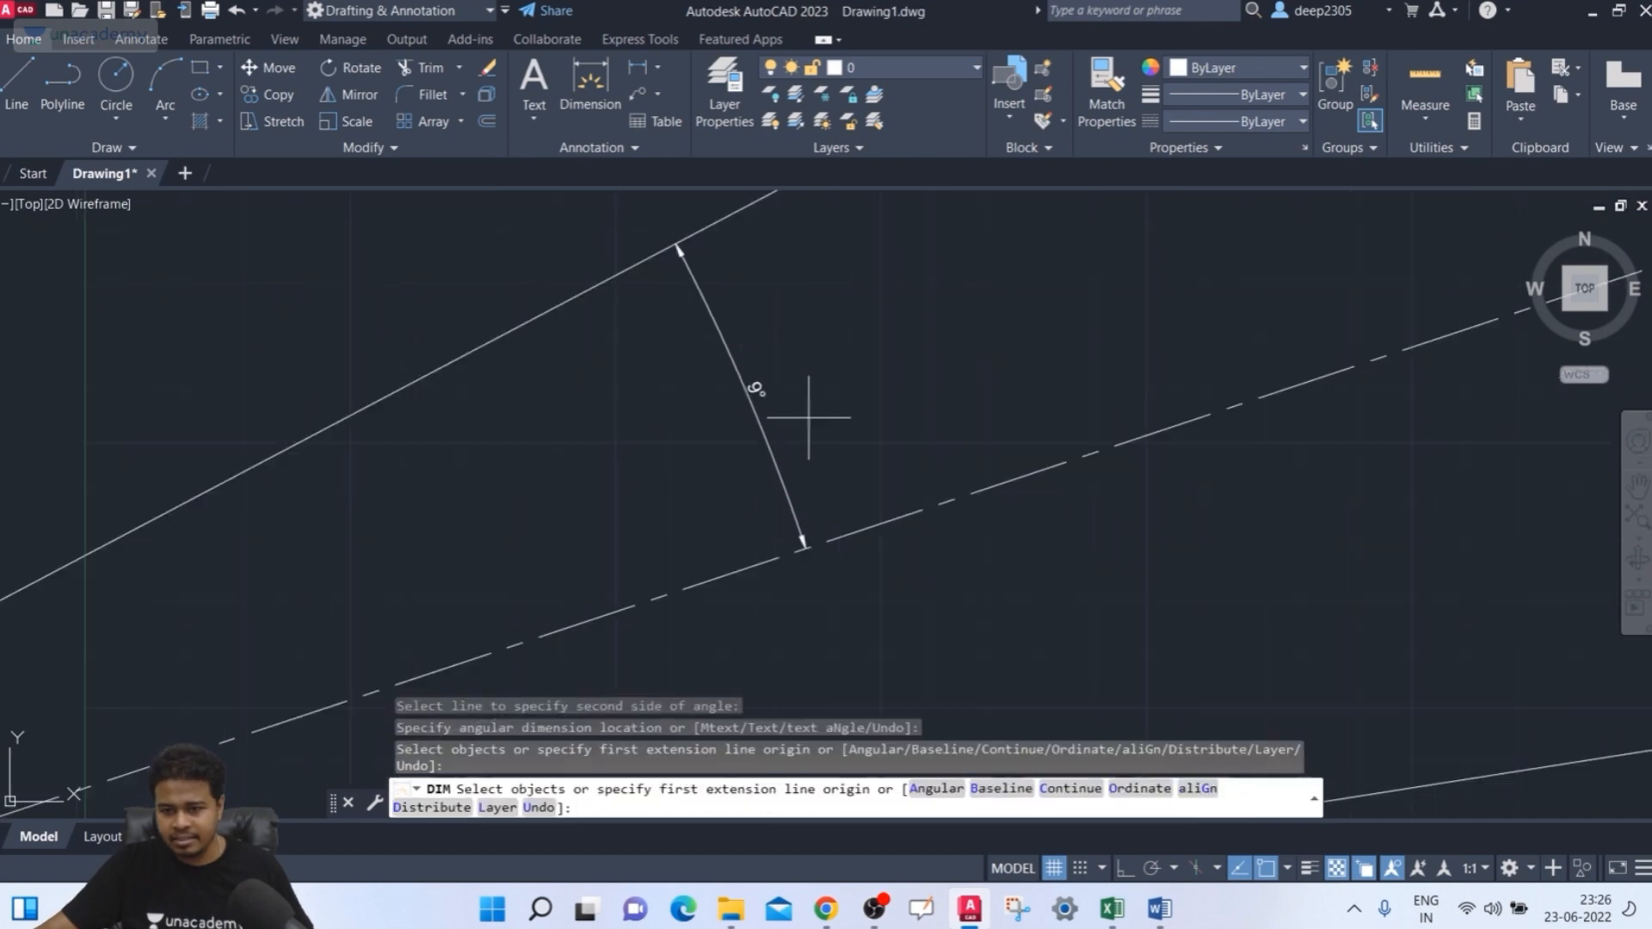
- Place an angular dimension between the centerline and the lower solid line using the Dimension command's Angular option
{"action": "scroll", "coordinate": [808, 413], "scroll_direction": "down", "scroll_amount": 2}
{"action": "type", "text": "a"}
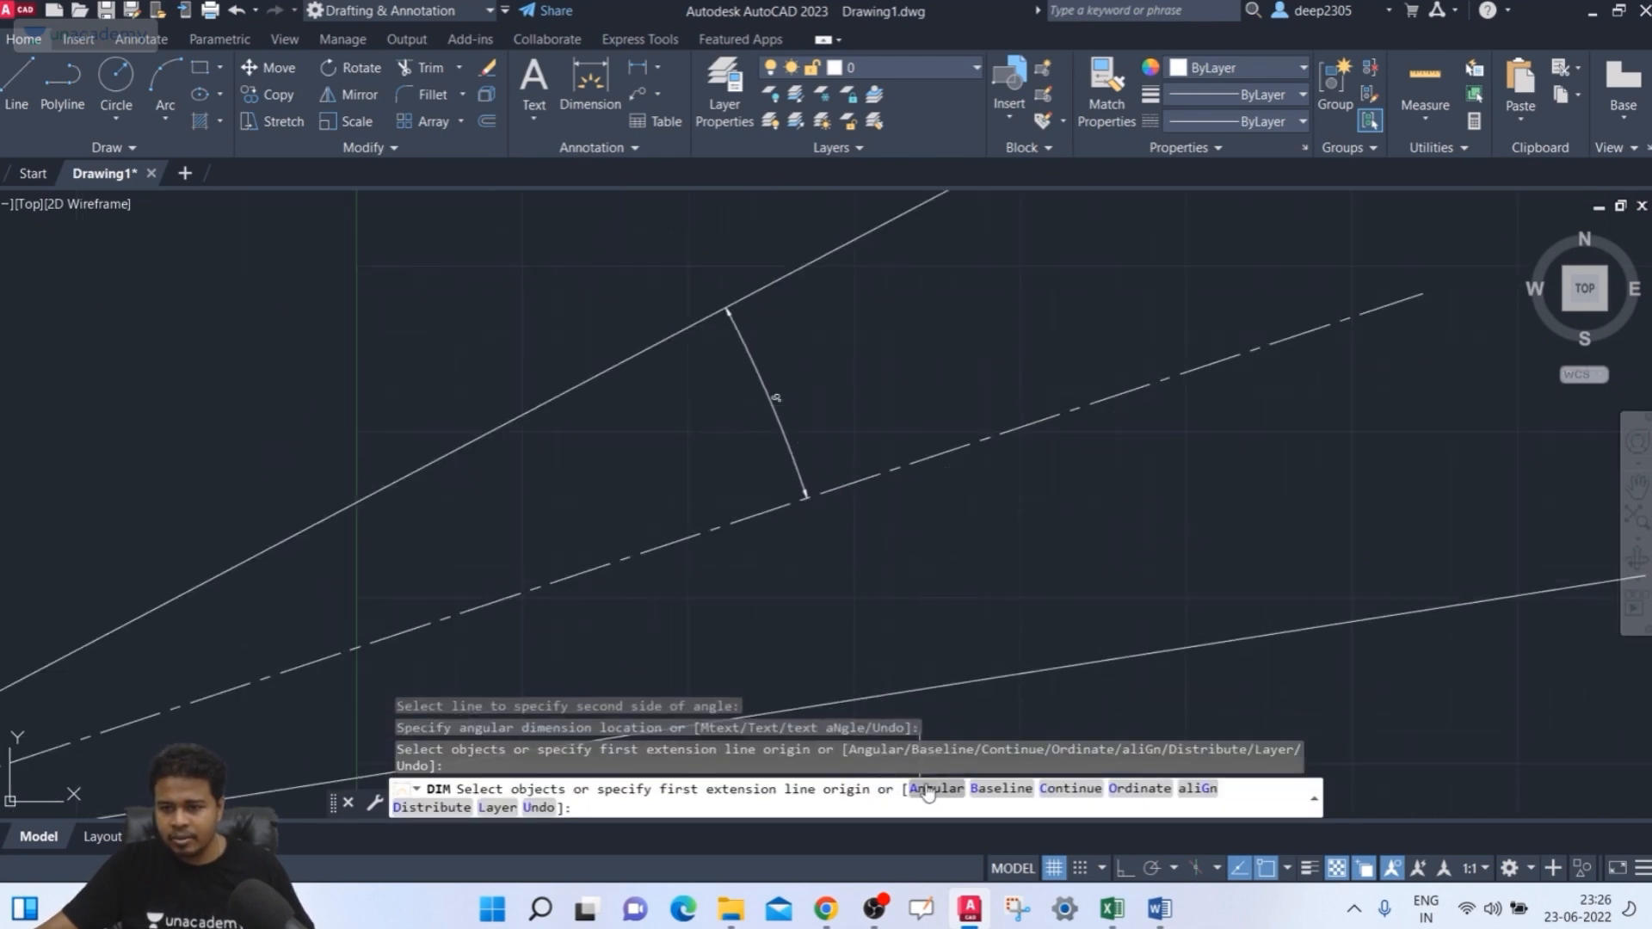
{"action": "key", "text": "Return"}
{"action": "left_click", "coordinate": [914, 677]}
{"action": "middle_click_drag", "start_coordinate": [914, 677], "coordinate": [782, 490]}
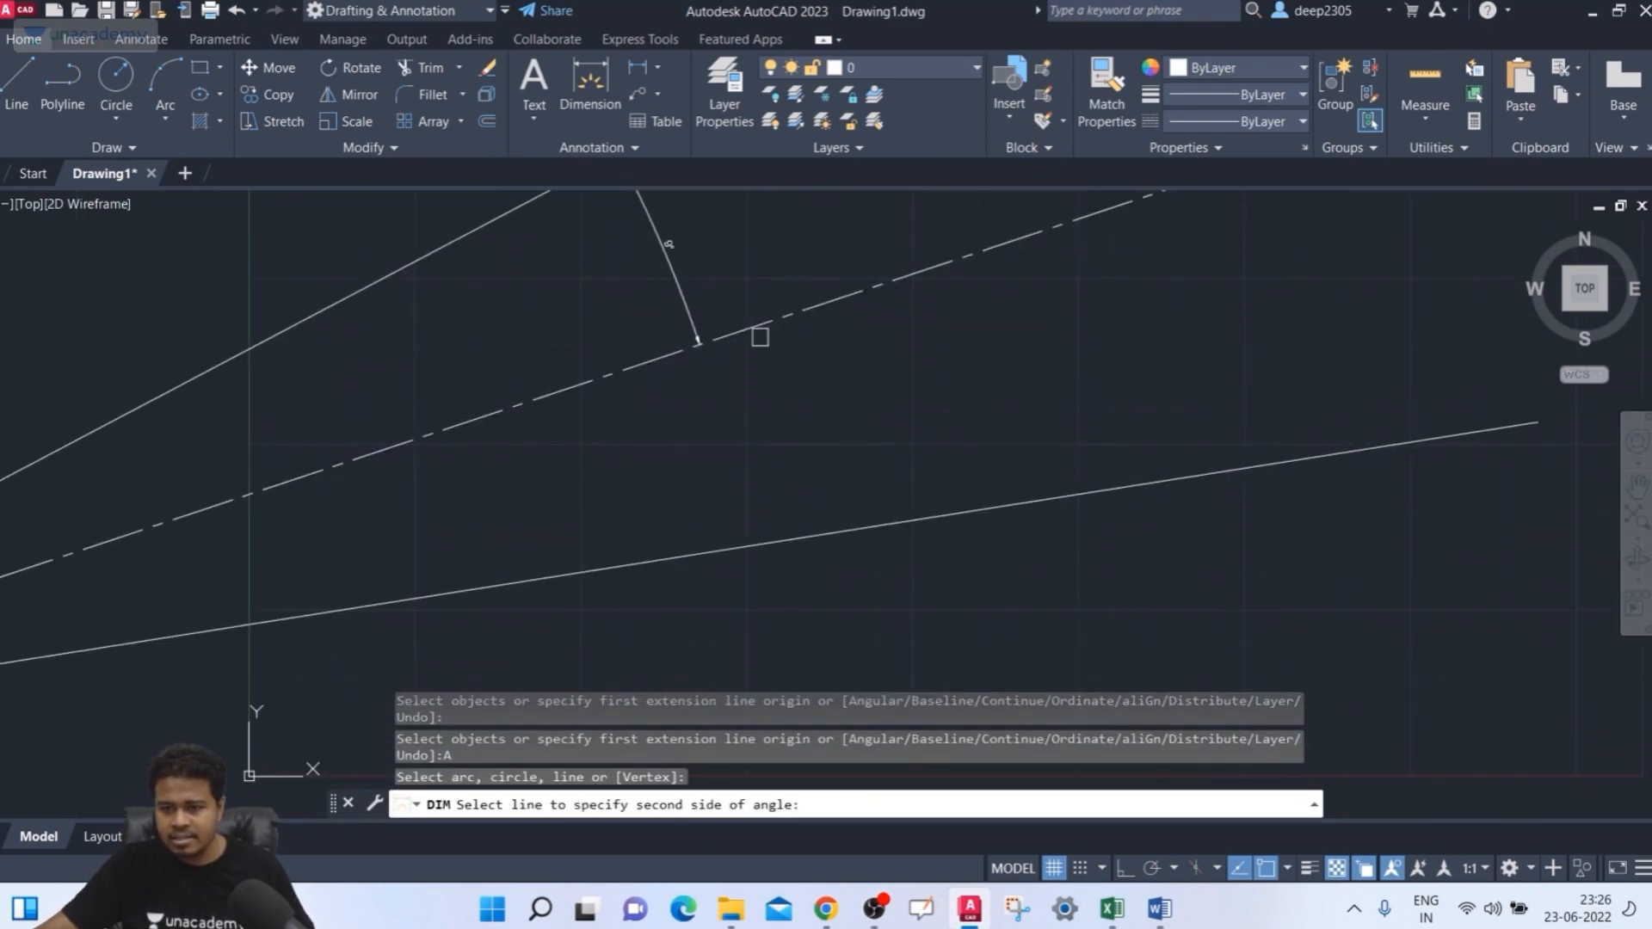
{"action": "left_click", "coordinate": [785, 541]}
{"action": "scroll", "coordinate": [782, 431], "scroll_direction": "up", "scroll_amount": 2}
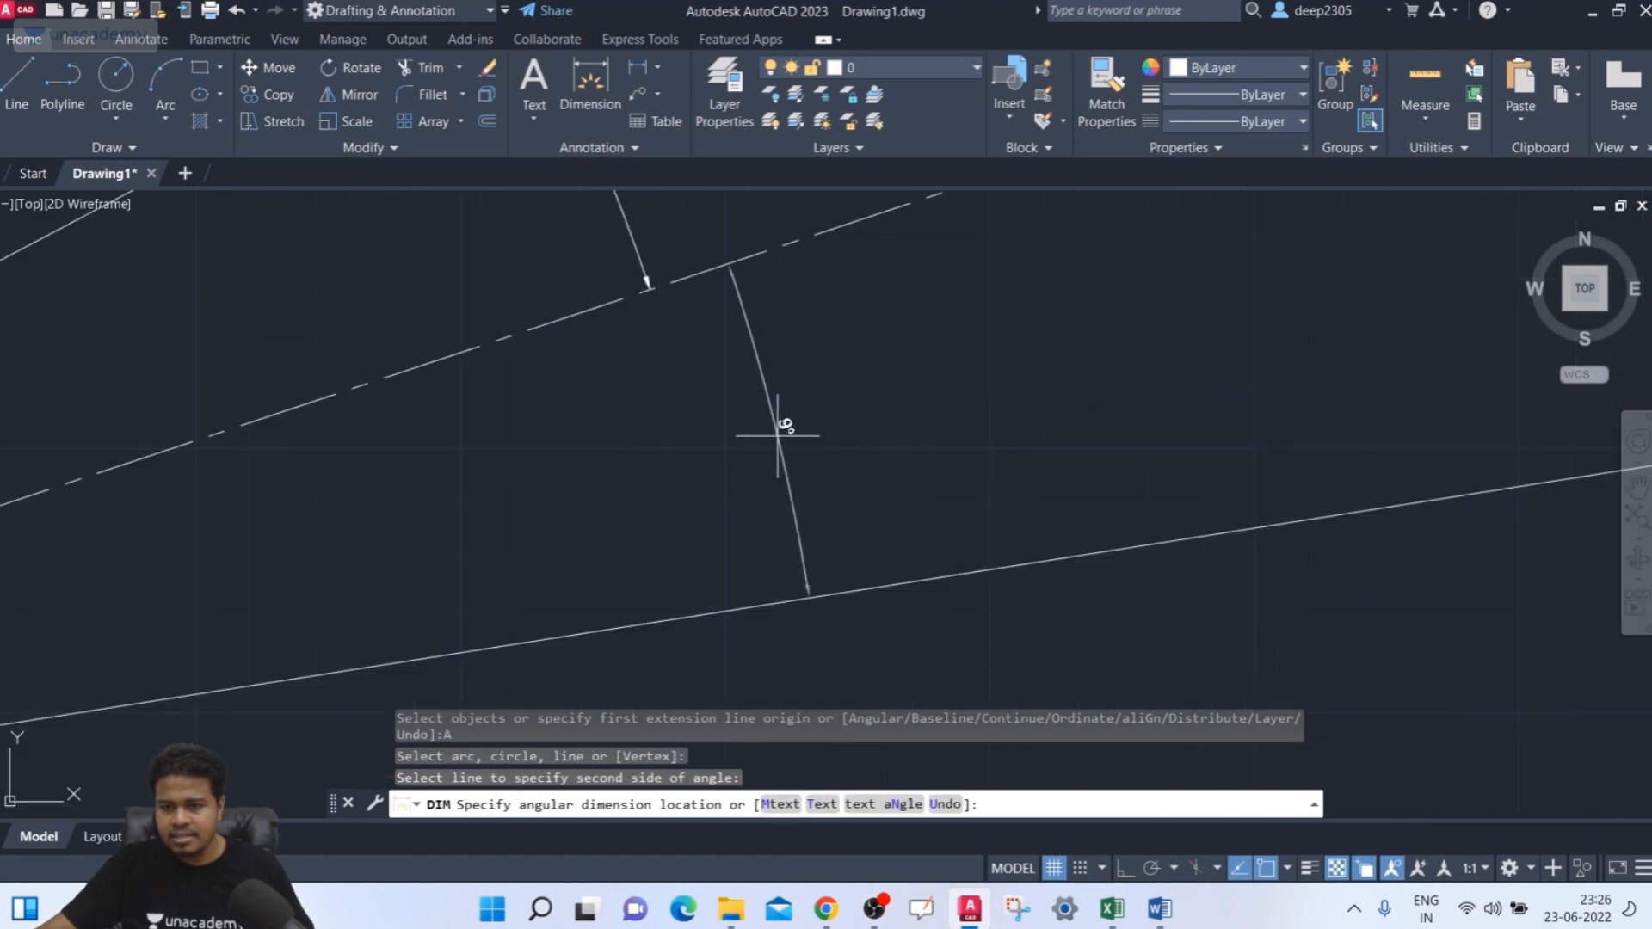
{"action": "left_click", "coordinate": [784, 428]}
{"action": "middle_click_drag", "start_coordinate": [779, 431], "coordinate": [811, 485]}
{"action": "key", "text": "Escape"}
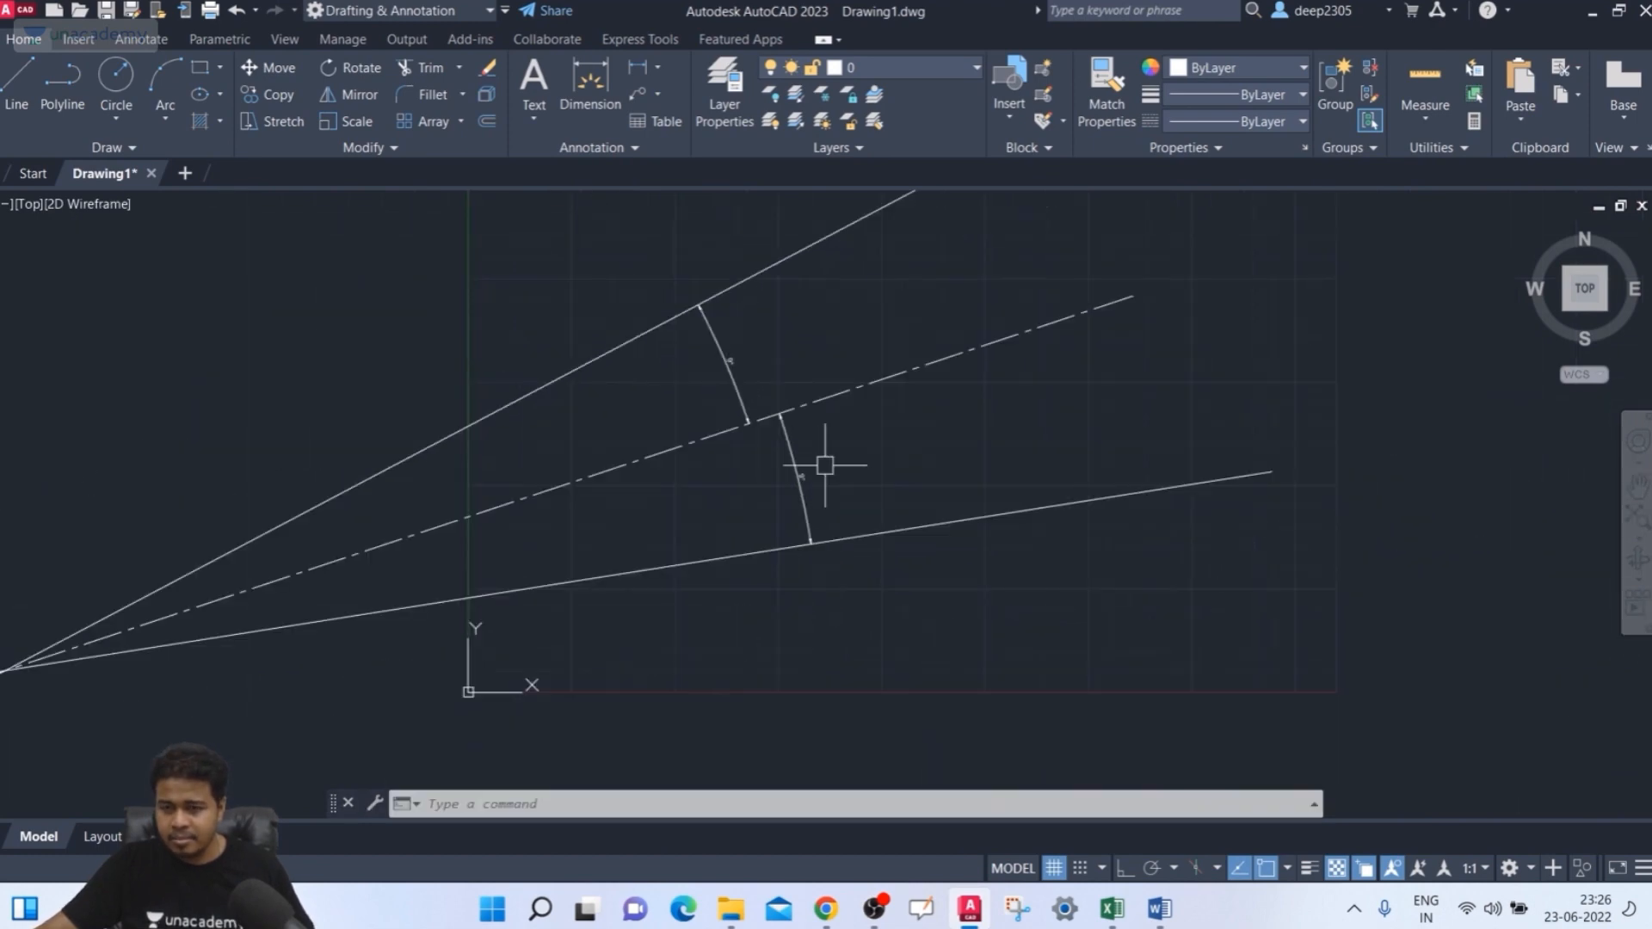
- Erase both solid lines, the centerline and the two angular dimensions to empty the drawing
{"action": "scroll", "coordinate": [367, 527], "scroll_direction": "down", "scroll_amount": 2}
{"action": "middle_click_drag", "start_coordinate": [368, 527], "coordinate": [520, 469]}
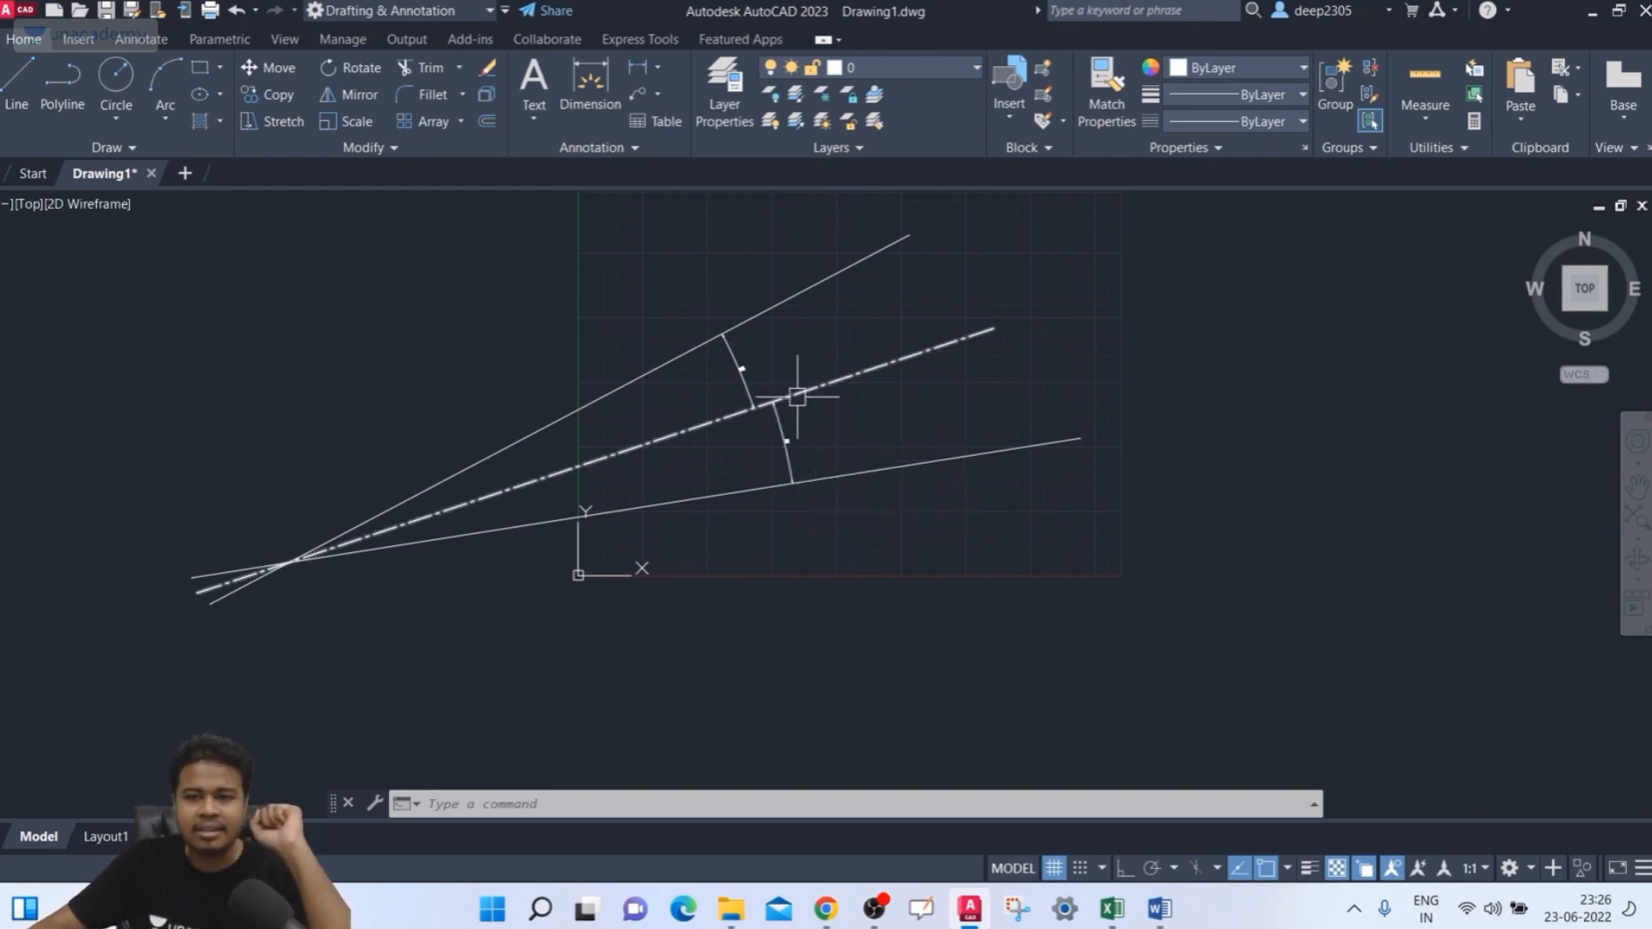
{"action": "scroll", "coordinate": [757, 464], "scroll_direction": "down", "scroll_amount": 3}
{"action": "scroll", "coordinate": [653, 495], "scroll_direction": "up", "scroll_amount": 3}
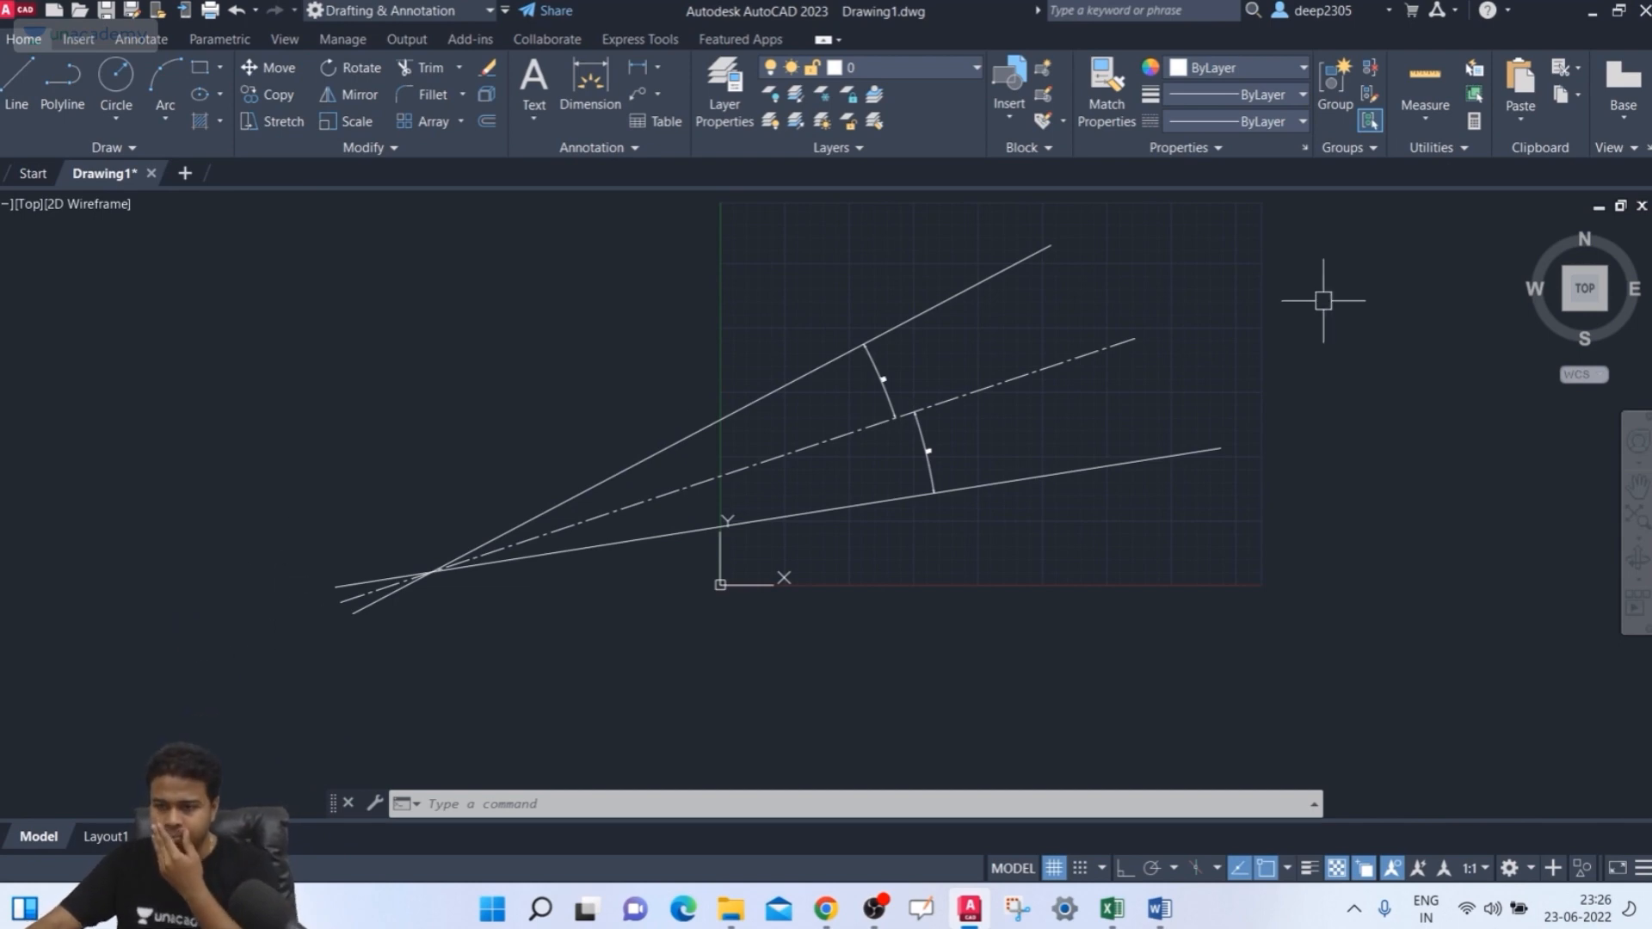
{"action": "left_click", "coordinate": [1357, 284]}
{"action": "left_click", "coordinate": [525, 628]}
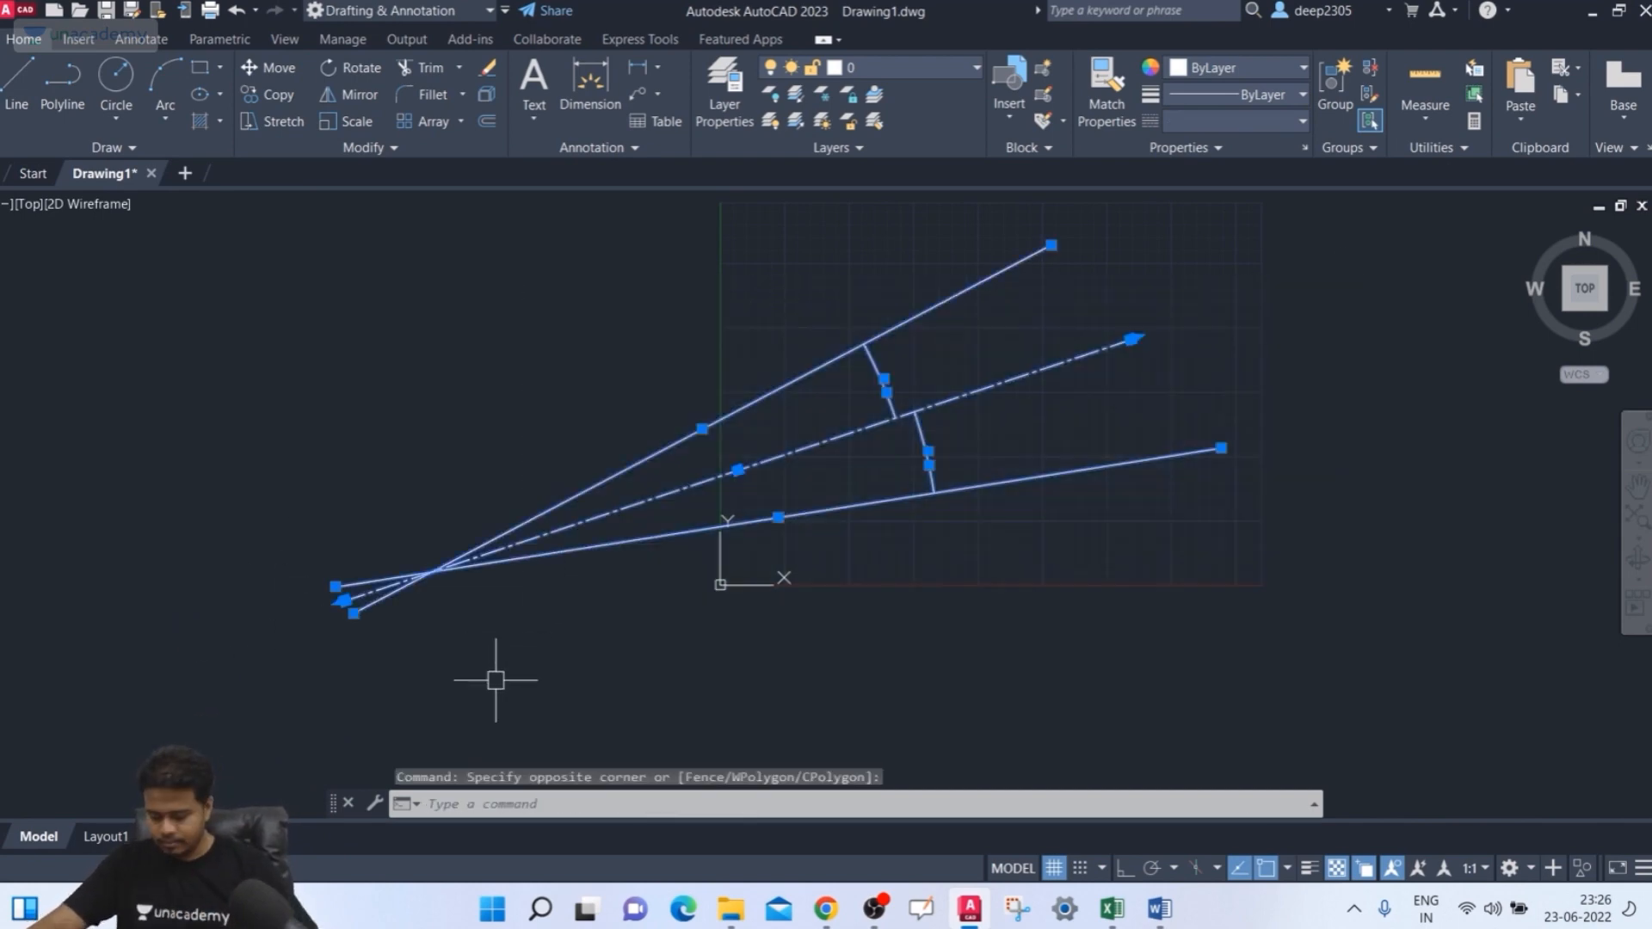
{"action": "key", "text": "Delete"}
{"action": "middle_click_drag", "start_coordinate": [989, 439], "coordinate": [677, 589]}
{"action": "scroll", "coordinate": [675, 550], "scroll_direction": "up", "scroll_amount": 2}
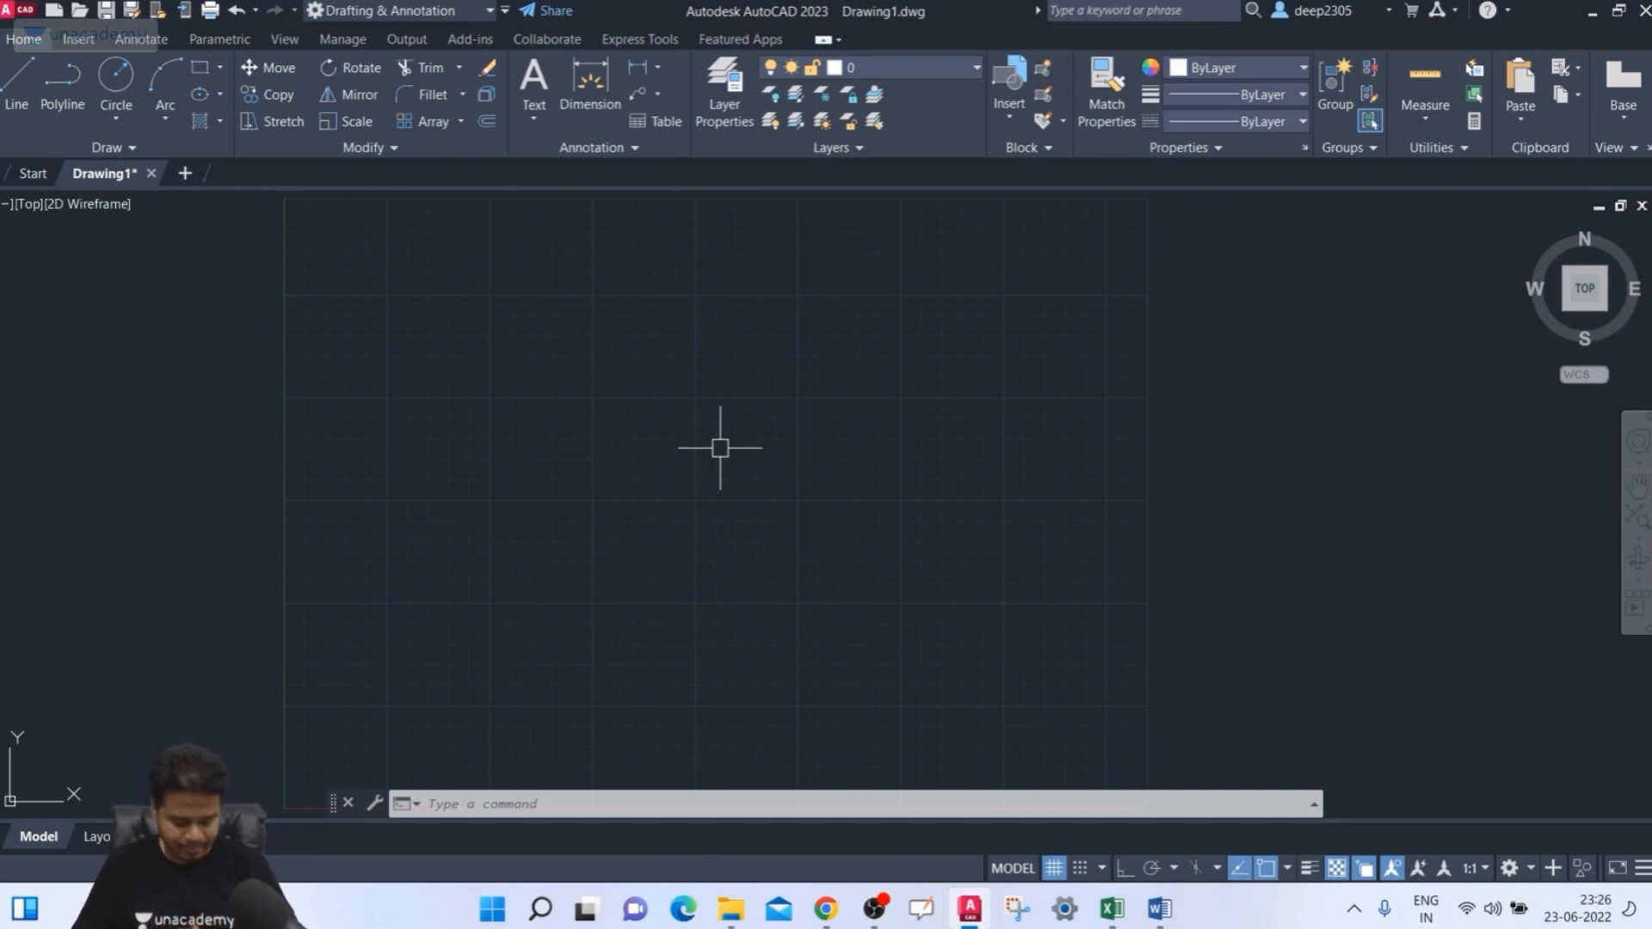
- Start a single-line text in the empty drawing with height 10 and rotation angle 30, turning Ortho on
{"action": "type", "text": "dt"}
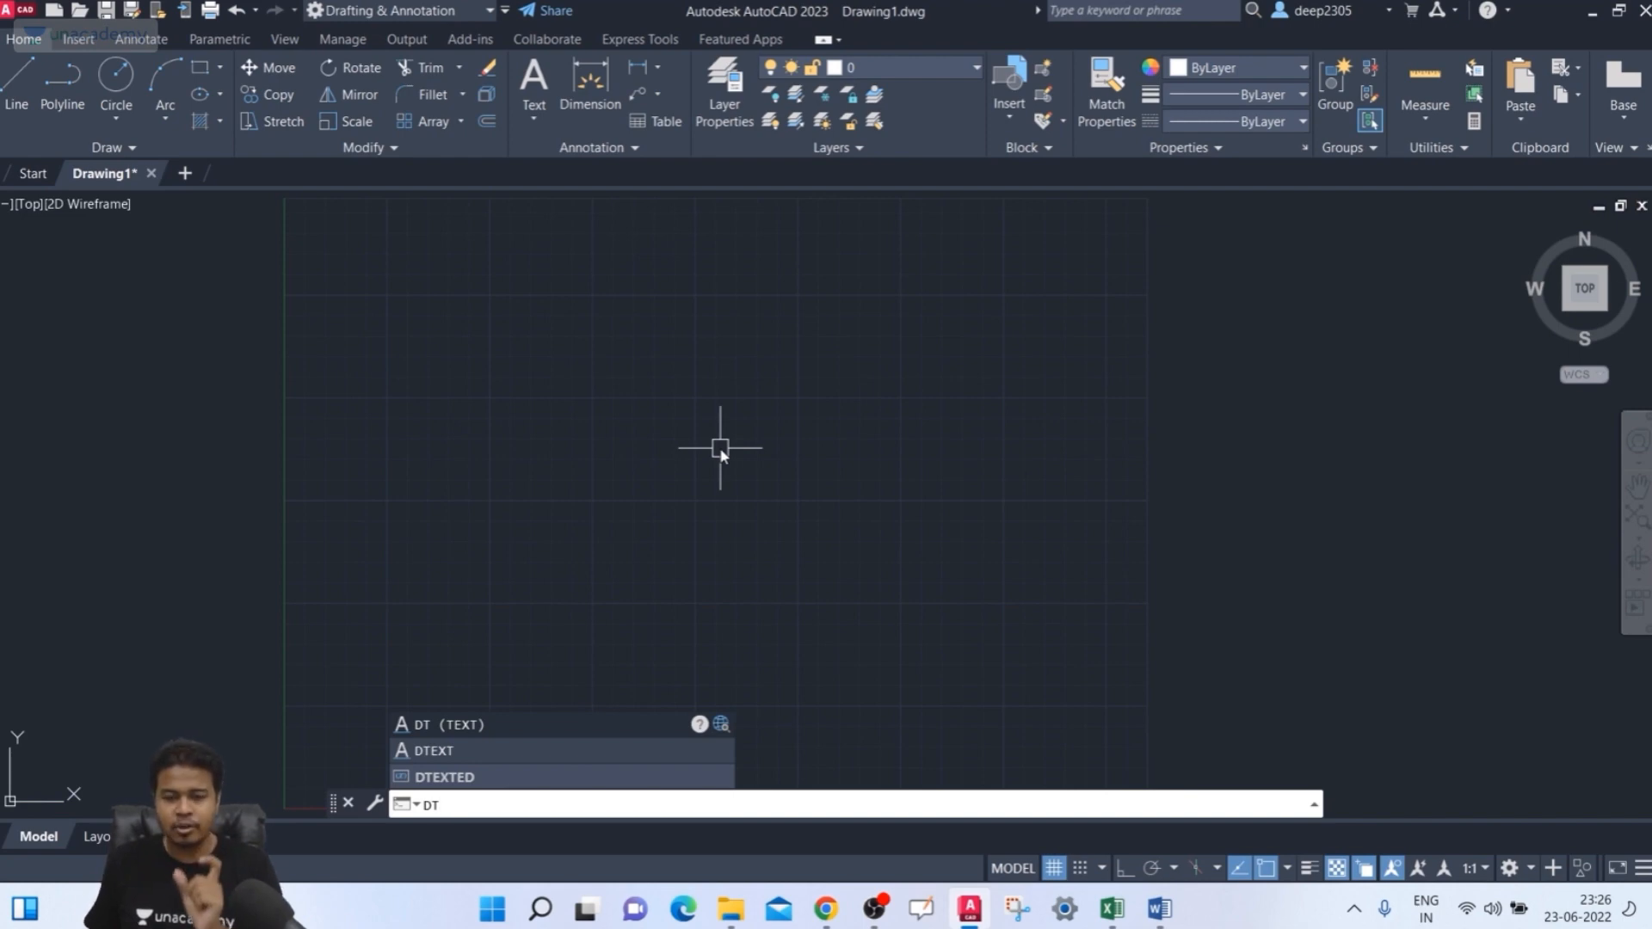
{"action": "key", "text": "Return"}
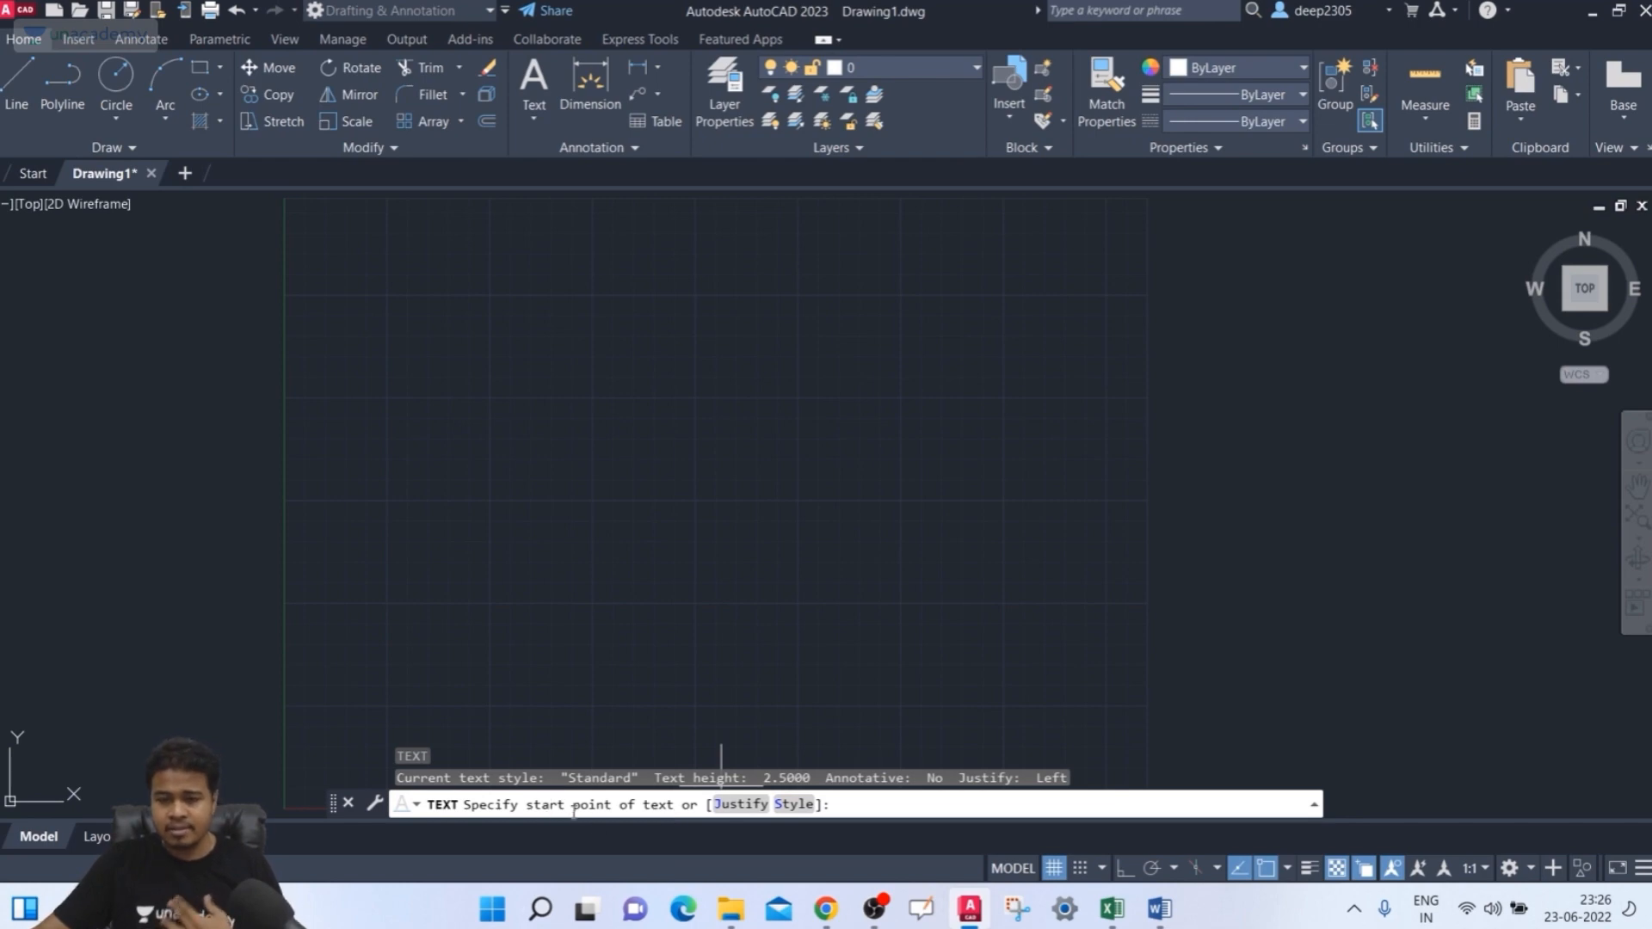
{"action": "left_click", "coordinate": [395, 388]}
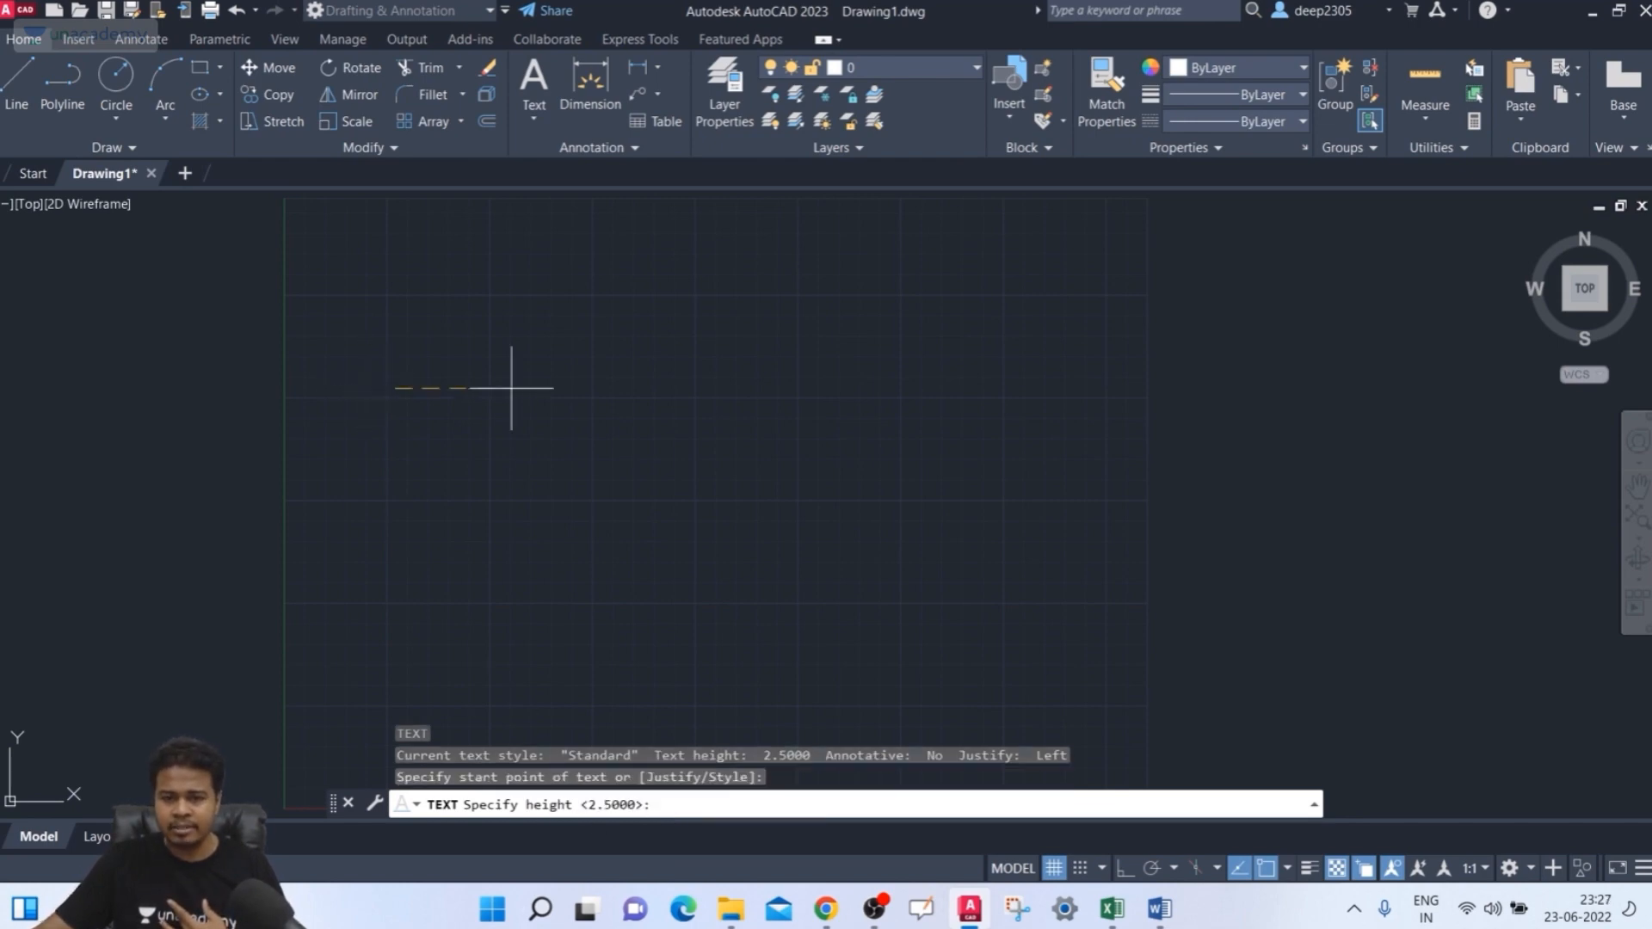
{"action": "left_click", "coordinate": [1123, 870]}
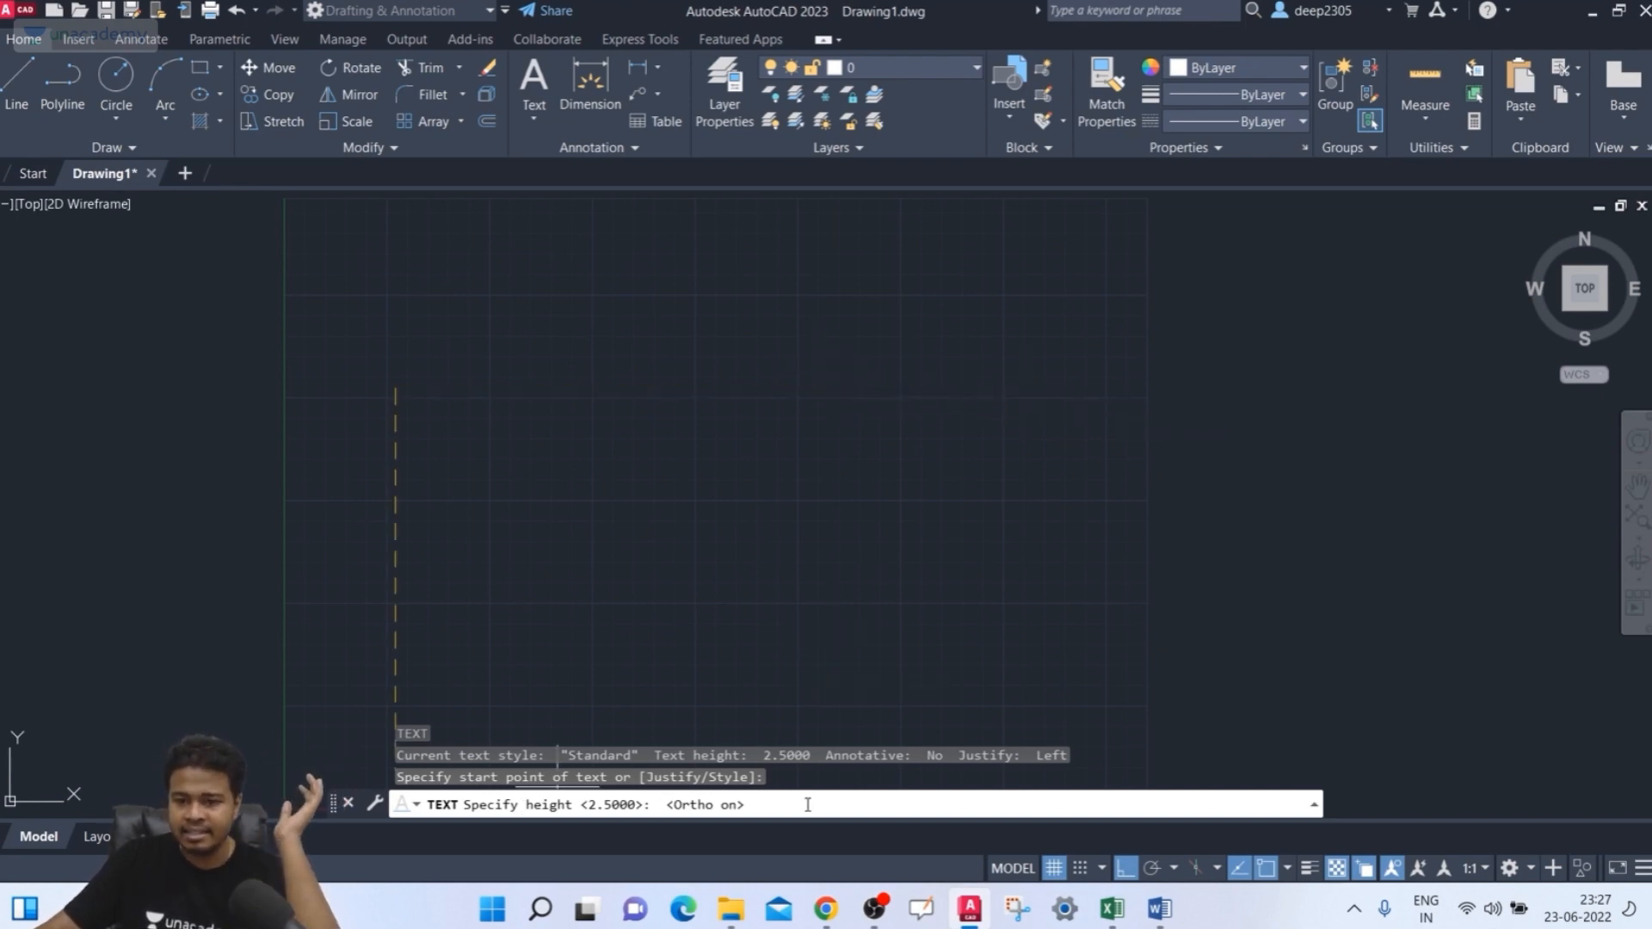
{"action": "type", "text": "10"}
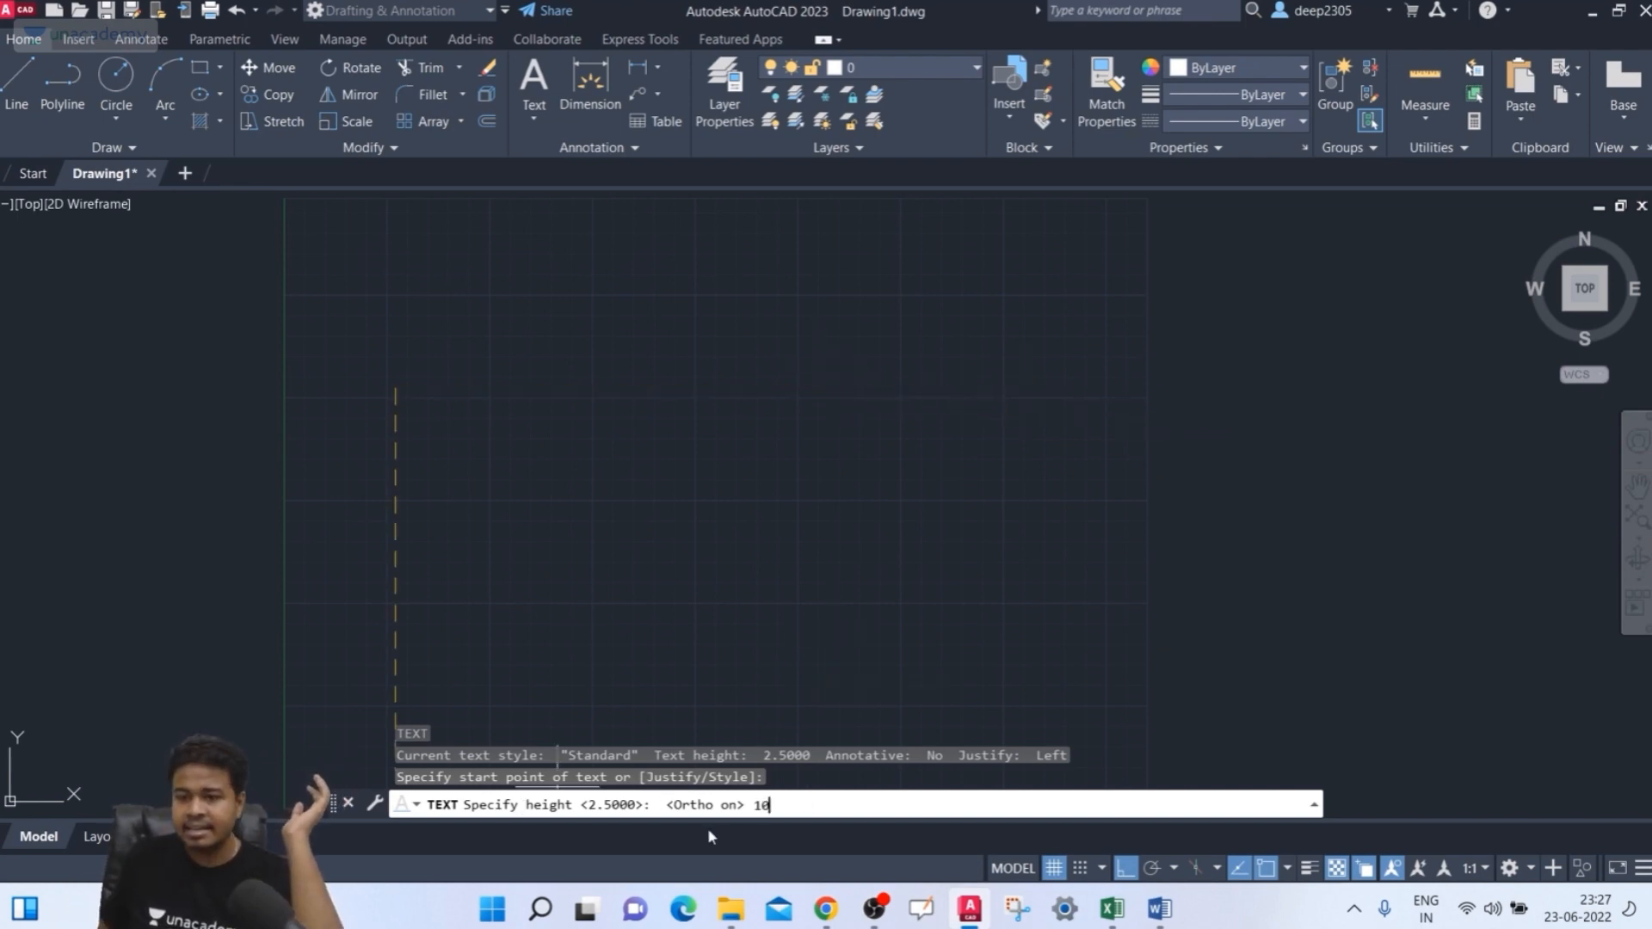
{"action": "key", "text": "Return"}
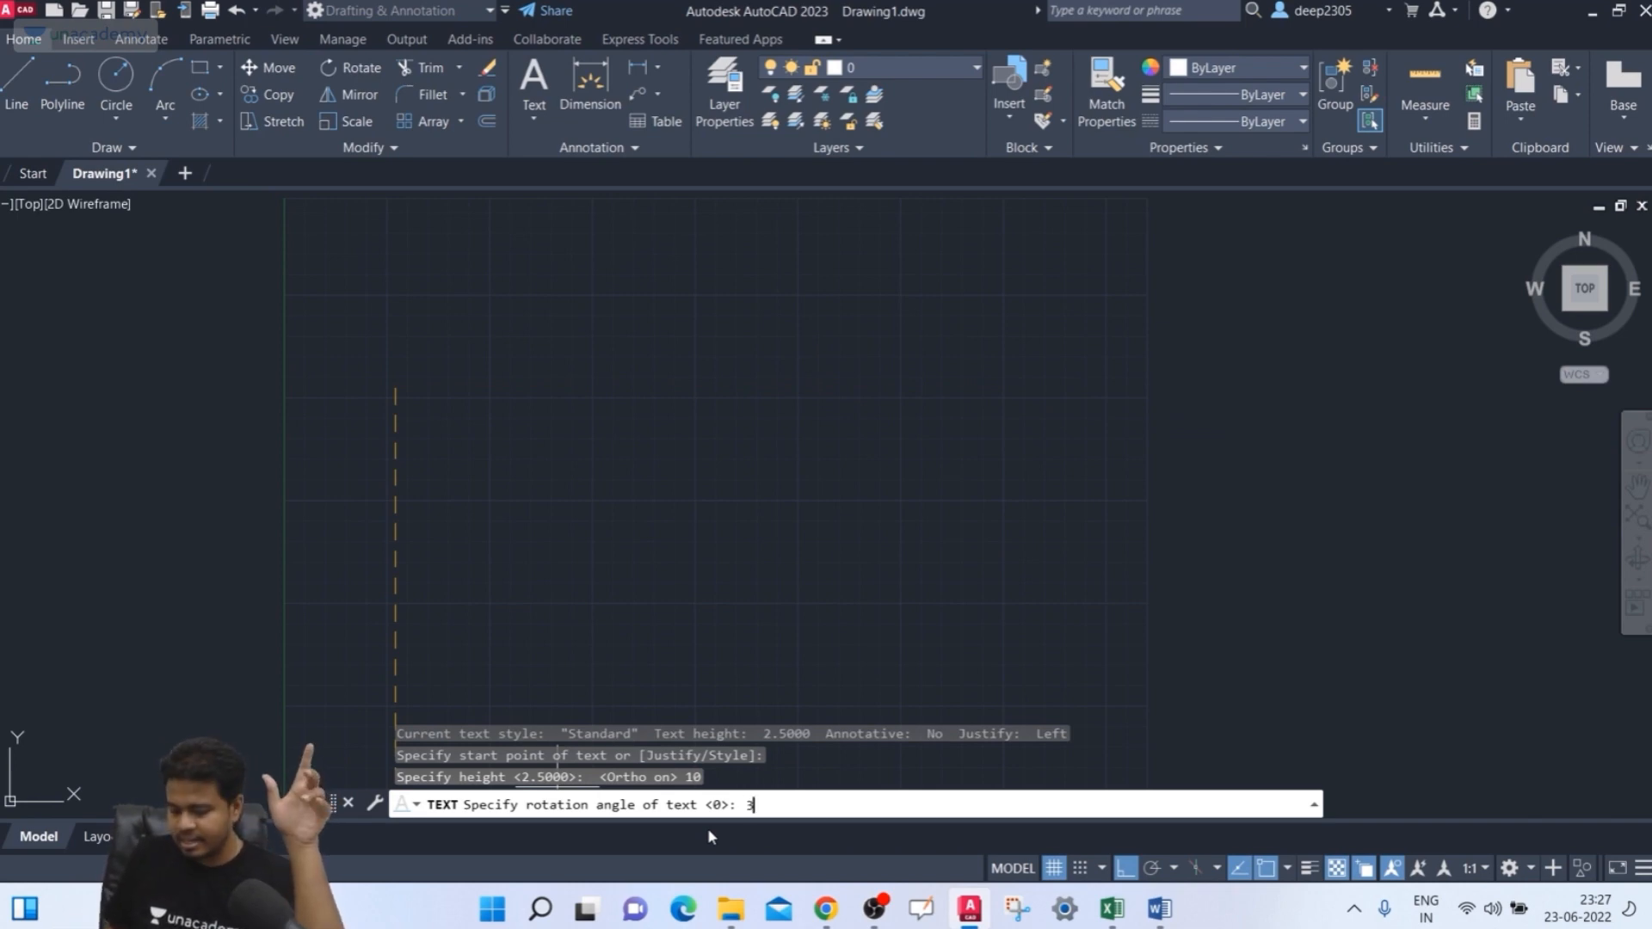
{"action": "type", "text": "30"}
{"action": "key", "text": "Return"}
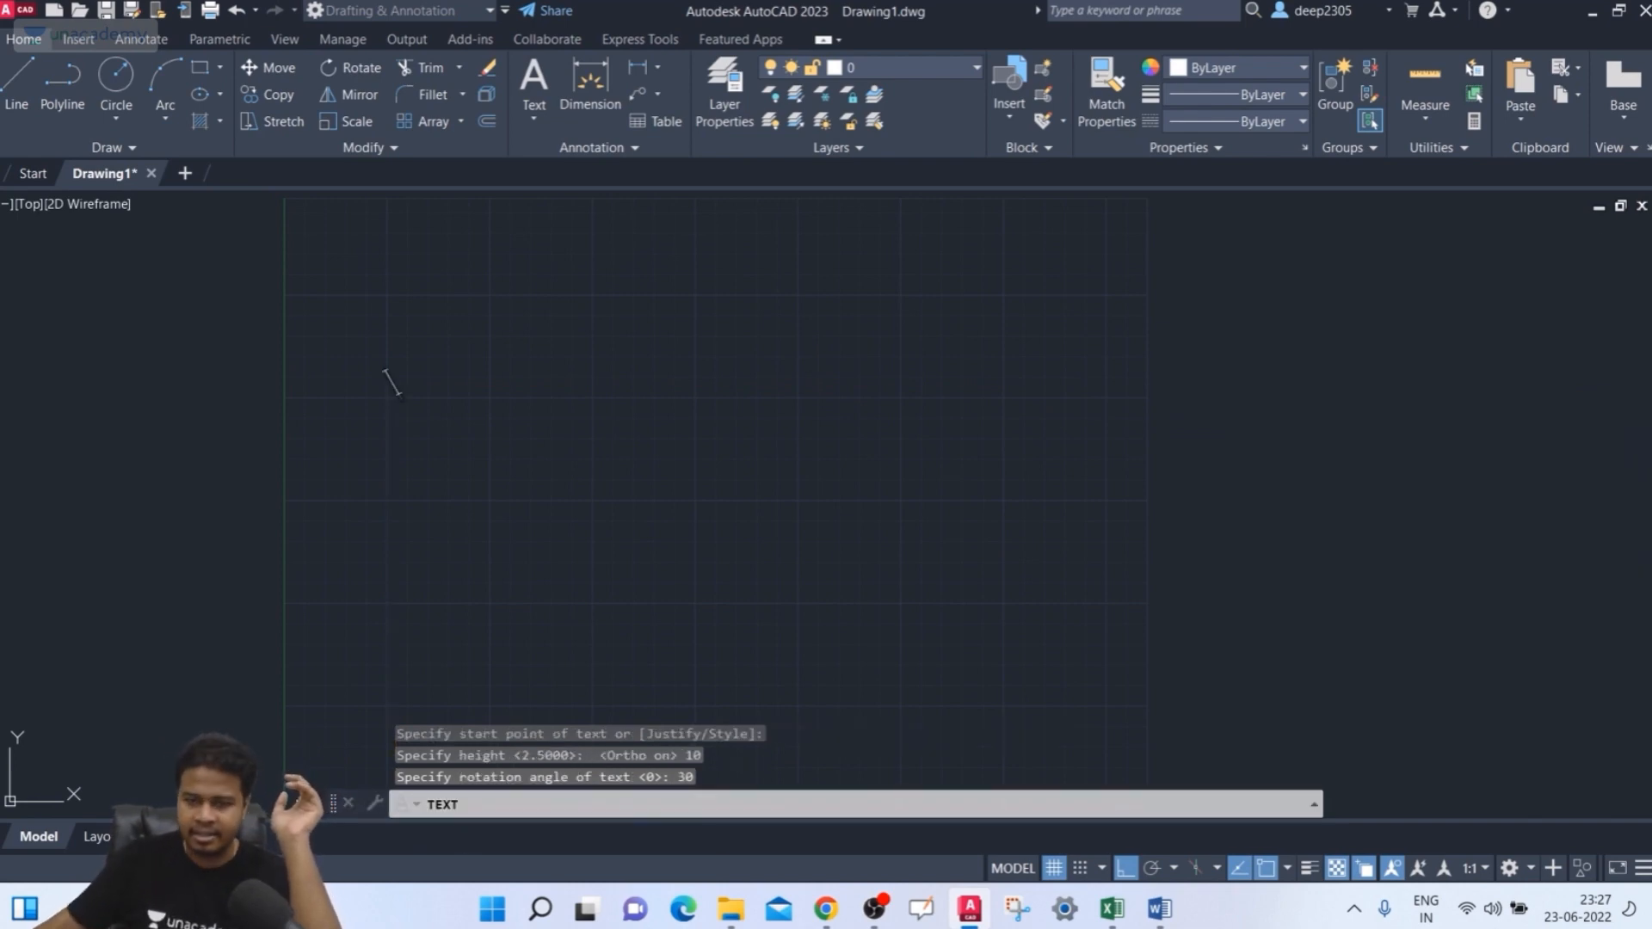
{"action": "type", "text": "deep"}
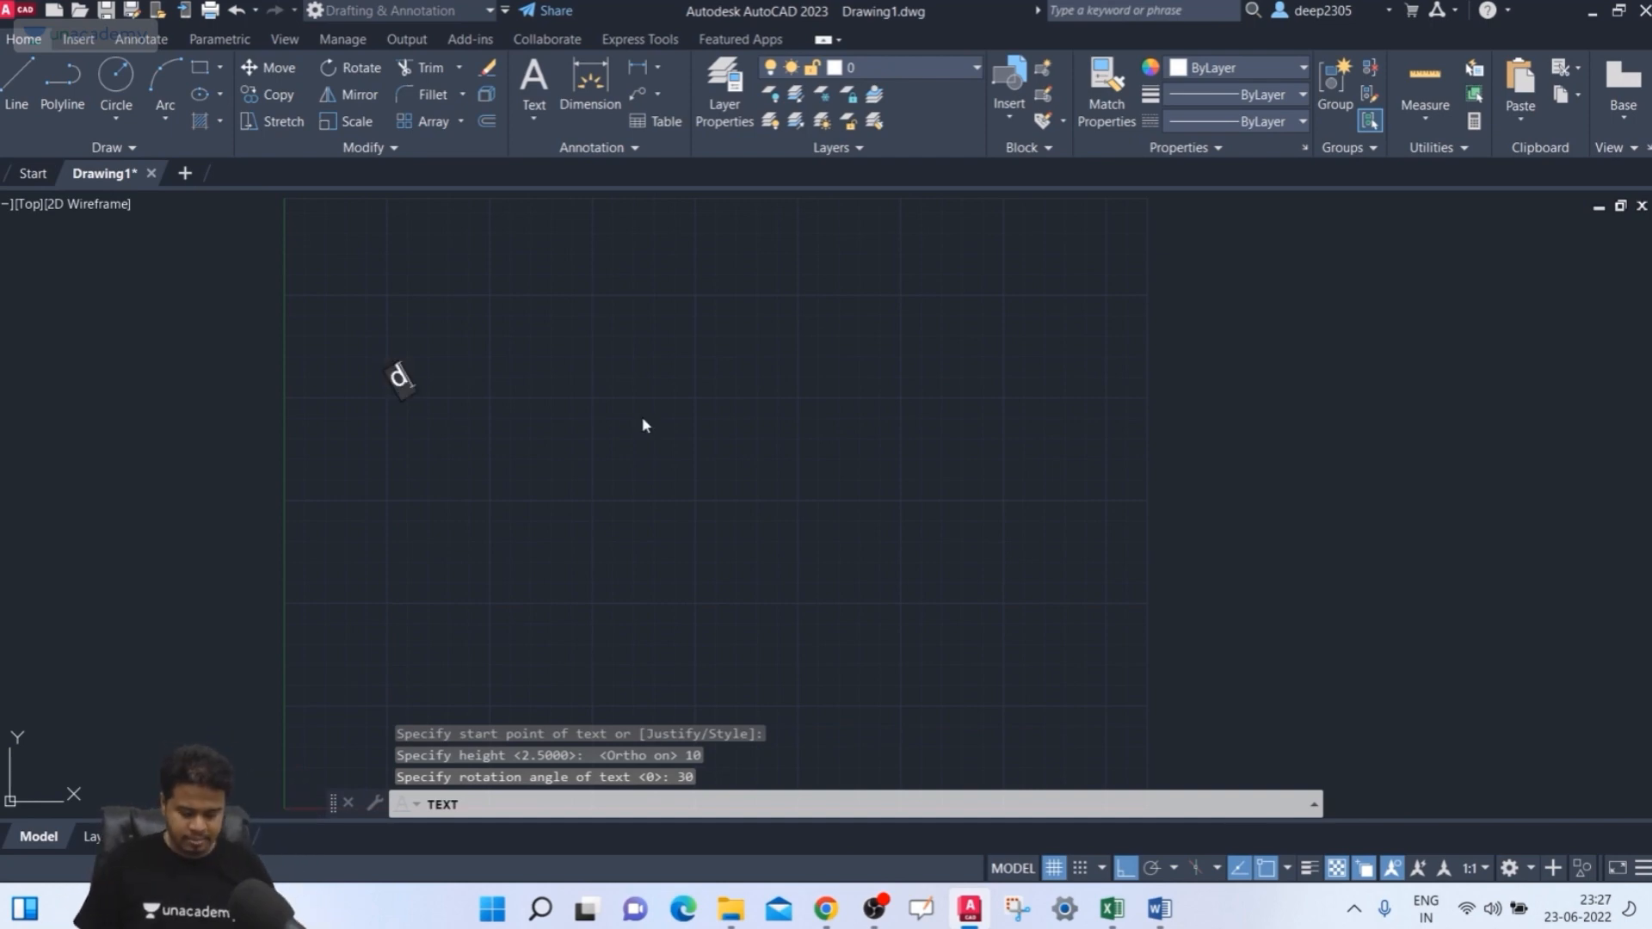
{"action": "key", "text": "BackSpace"}
{"action": "key", "text": "BackSpace"}
{"action": "key", "text": "BackSpace"}
{"action": "key", "text": "BackSpace"}
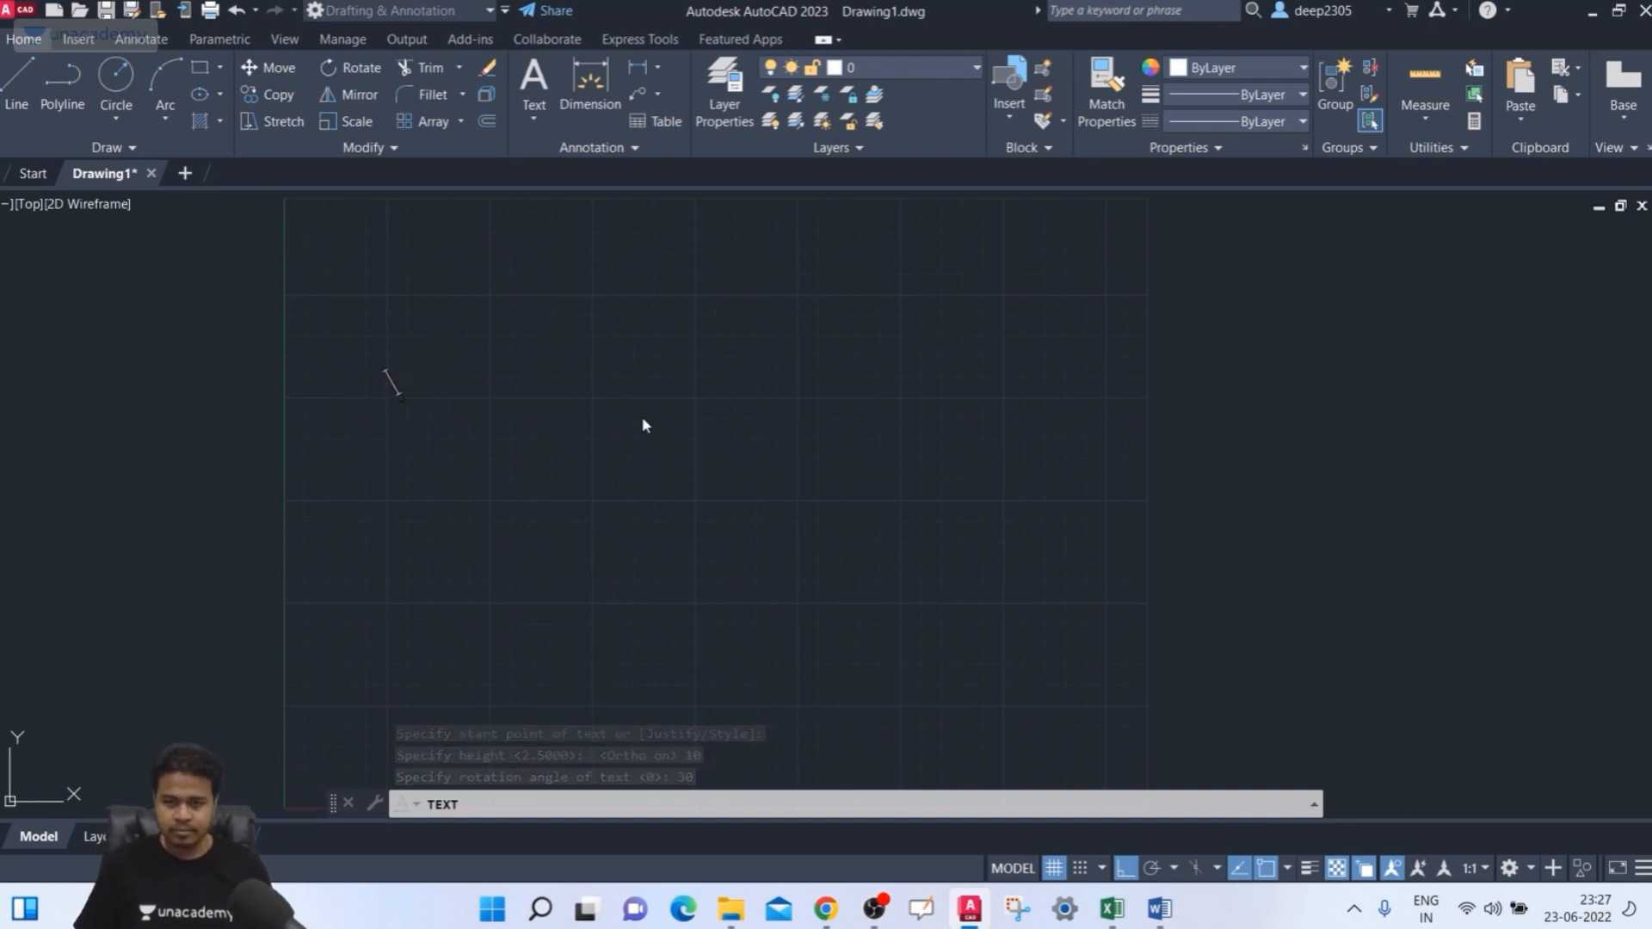
- Enter the presenter's full name followed by "@ UNACADEMY" in capitals as the rotated text line, and finish the Text command
{"action": "key", "text": "Caps_Lock"}
{"action": "type", "text": "DEEP"}
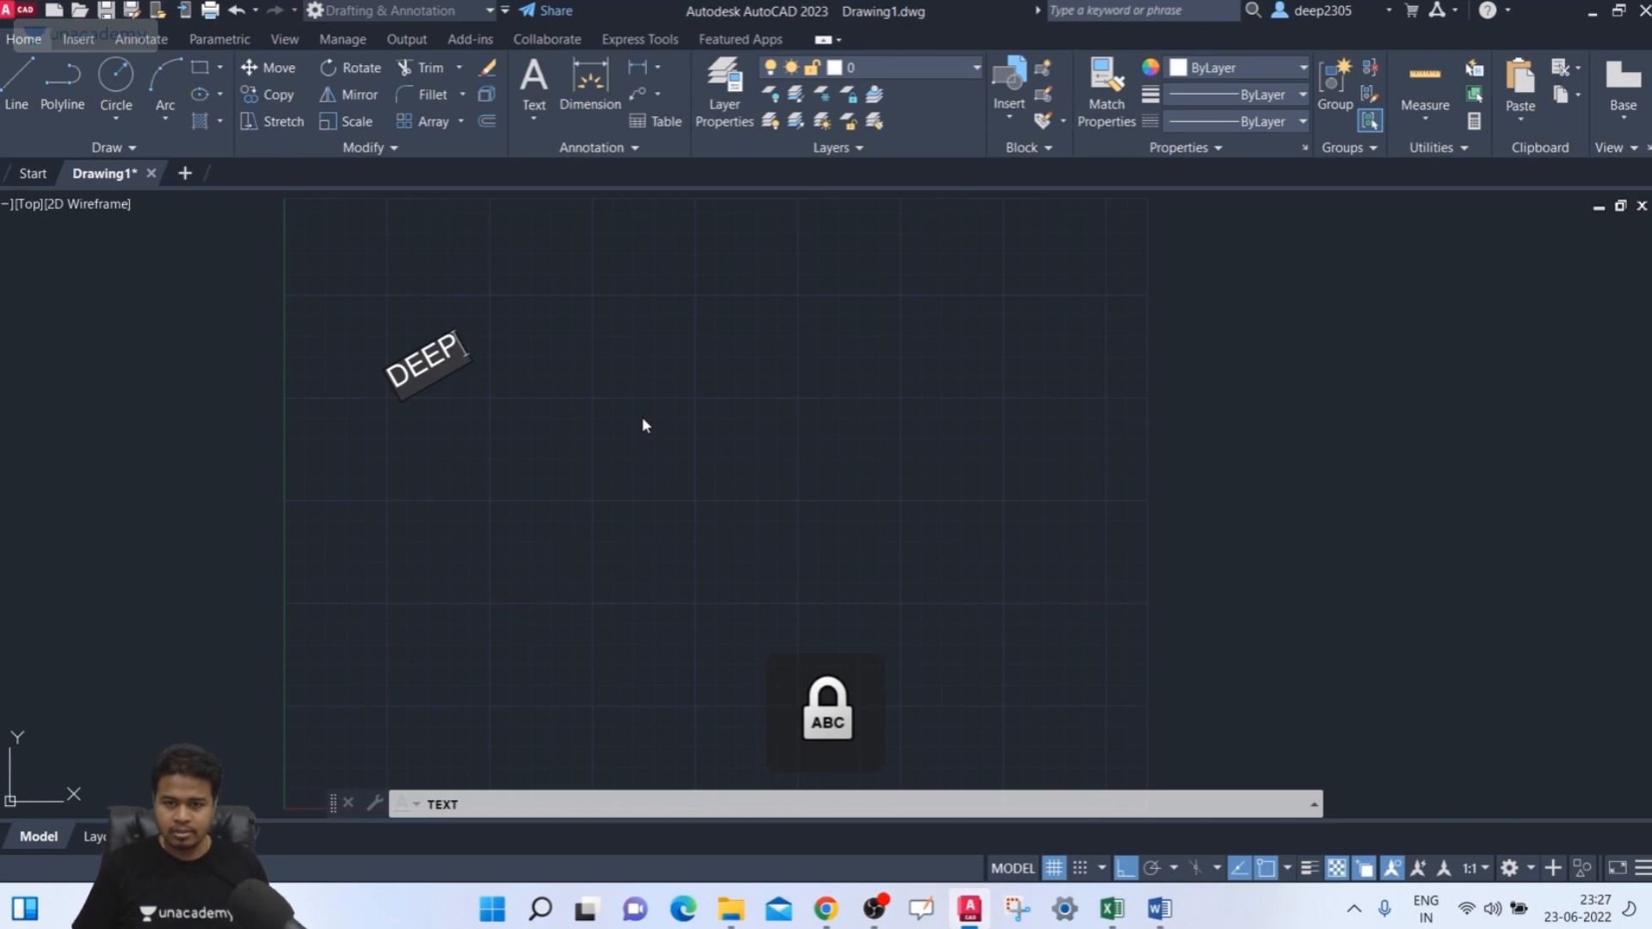
{"action": "type", "text": " SANGEET"}
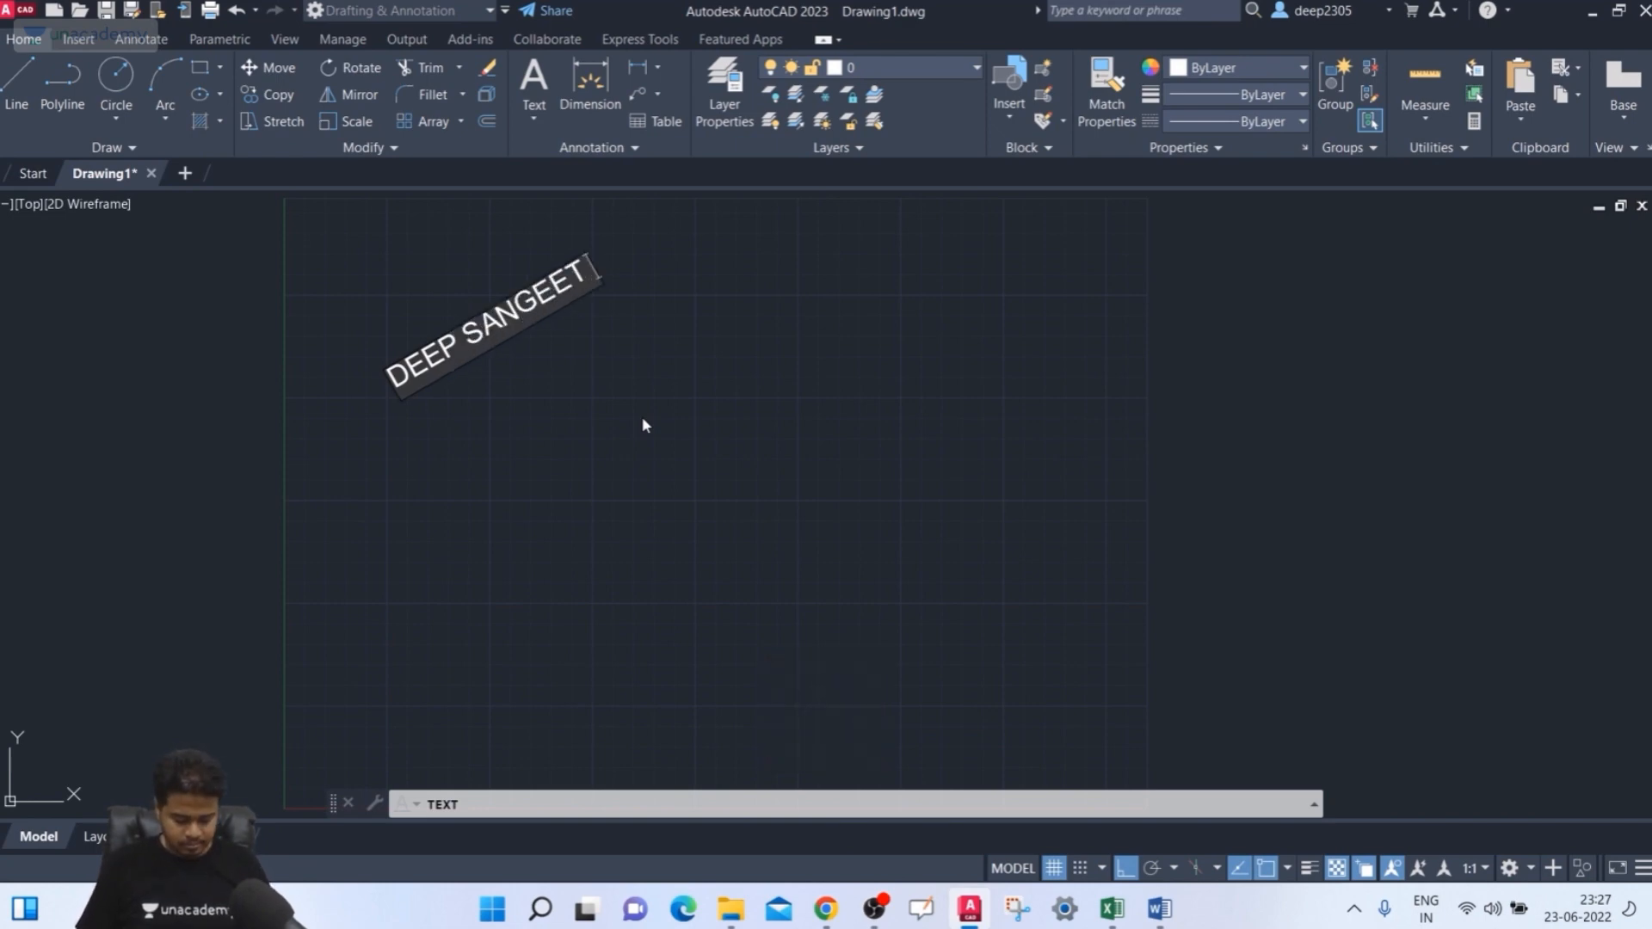
{"action": "type", "text": " @"}
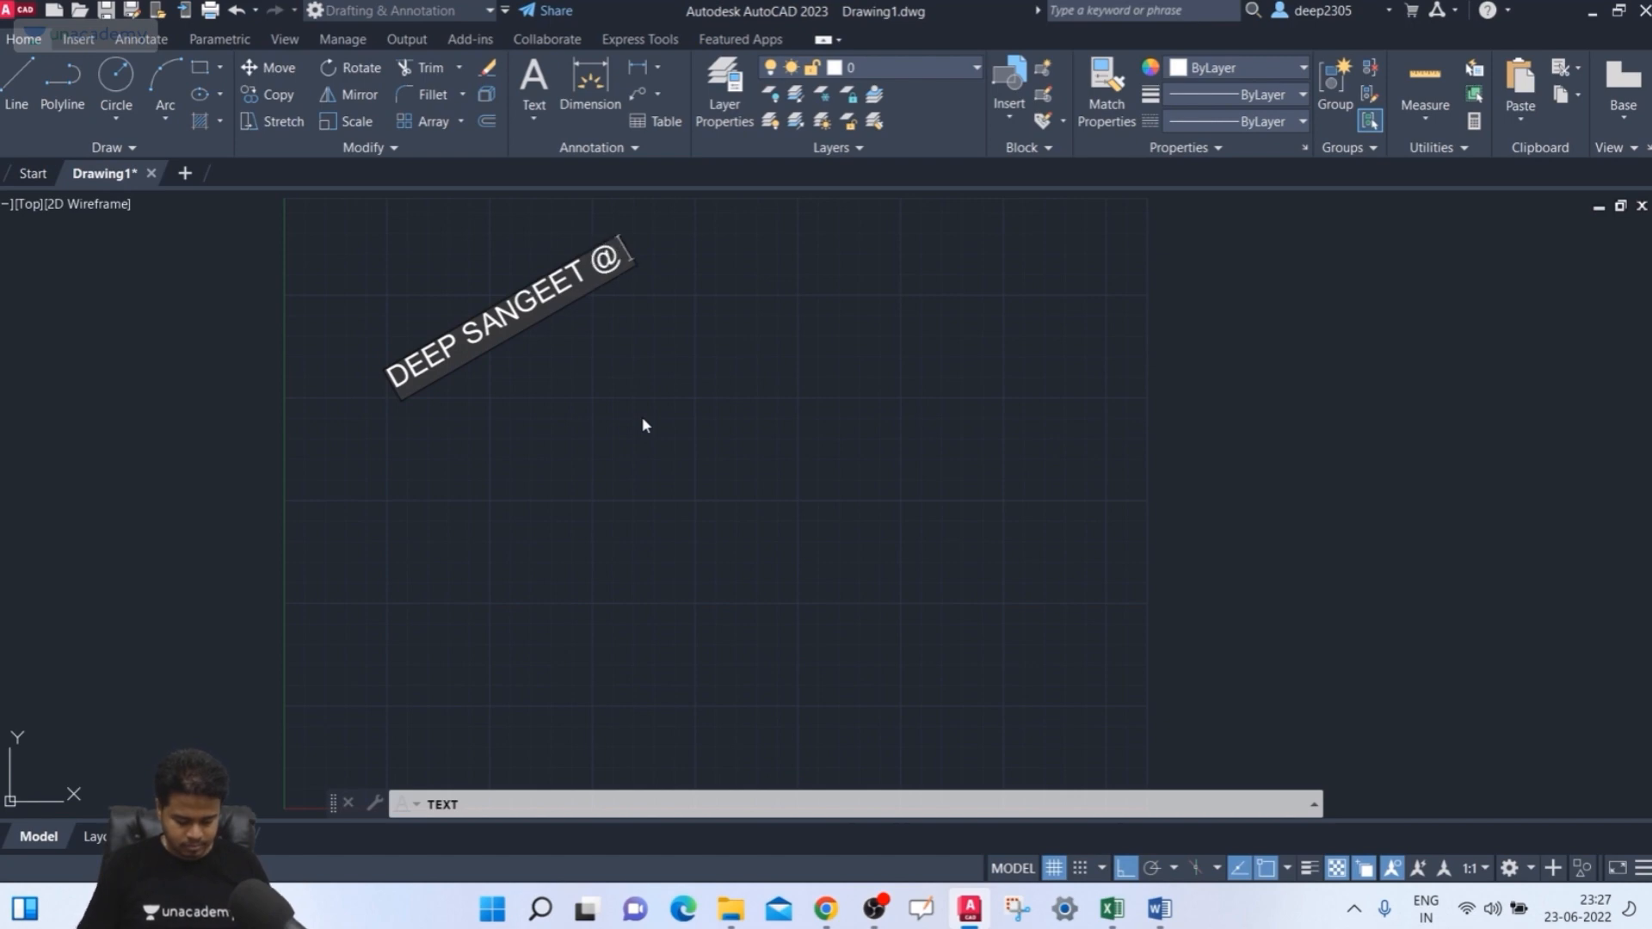
{"action": "type", "text": " UNACA"}
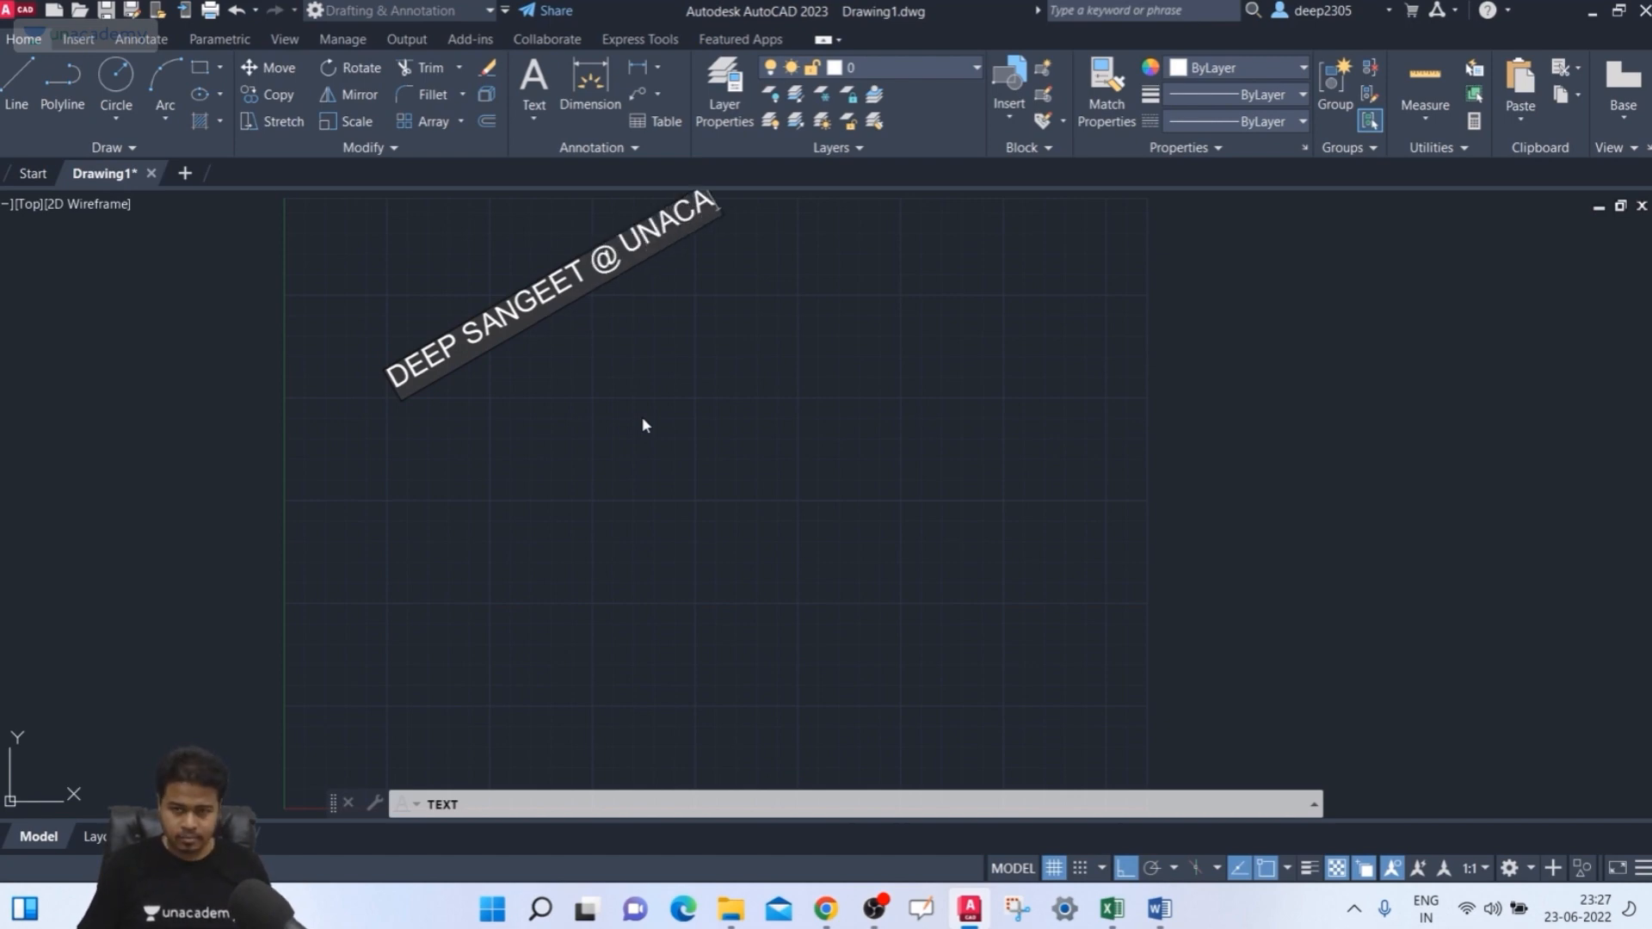
{"action": "type", "text": "DEMY"}
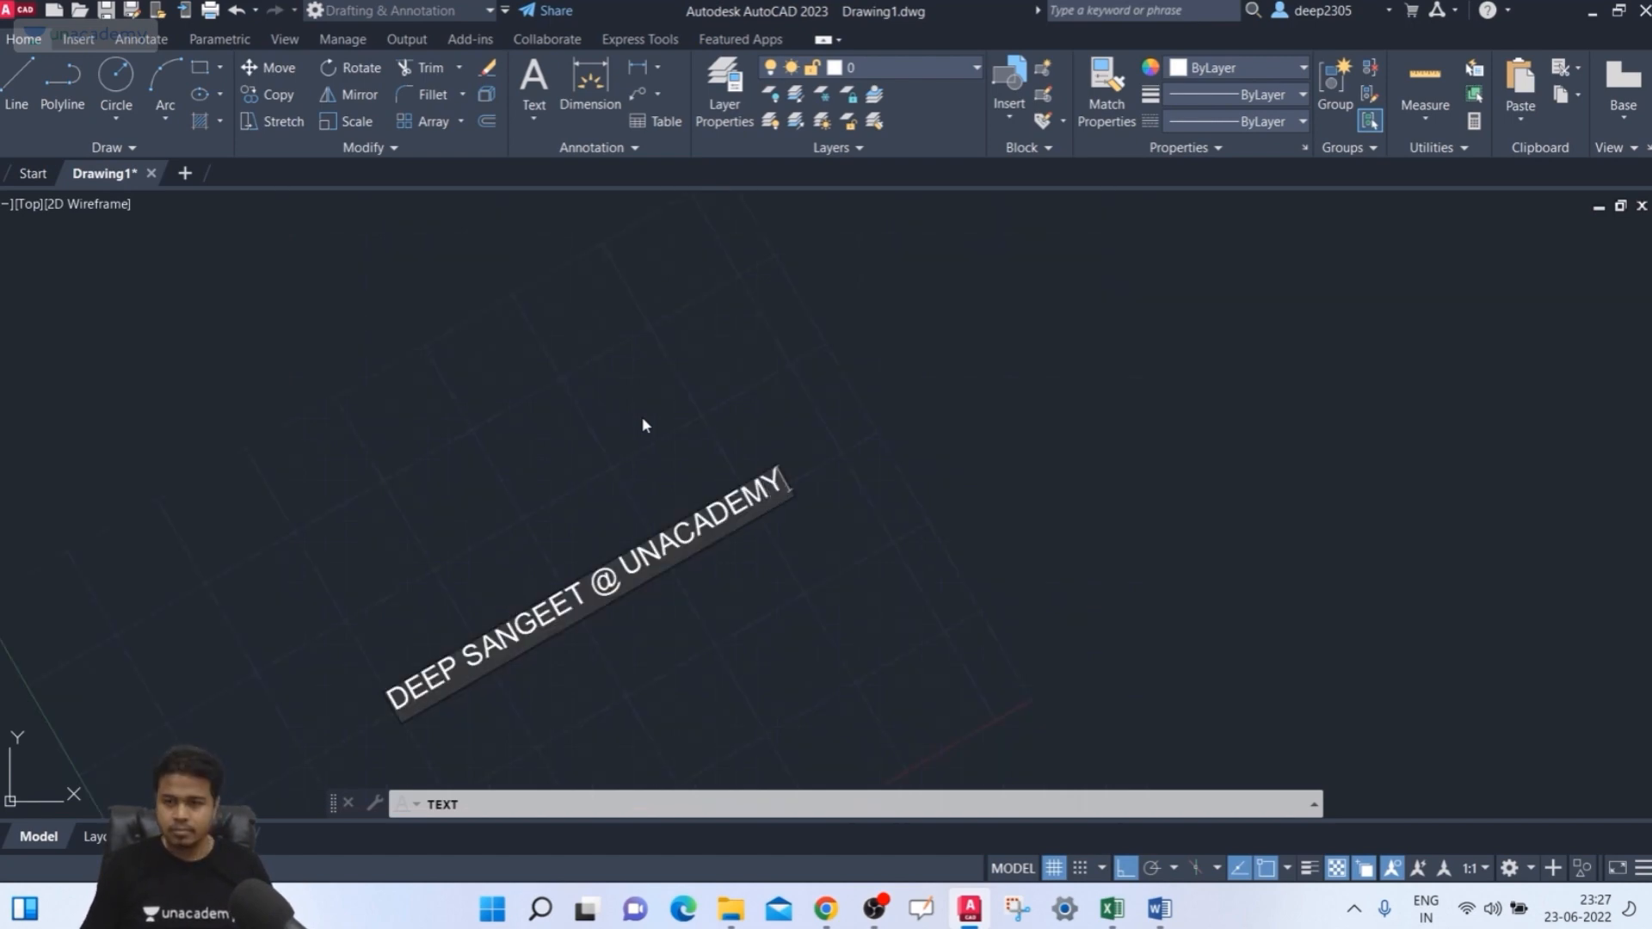
{"action": "scroll", "coordinate": [818, 567], "scroll_direction": "down", "scroll_amount": 2}
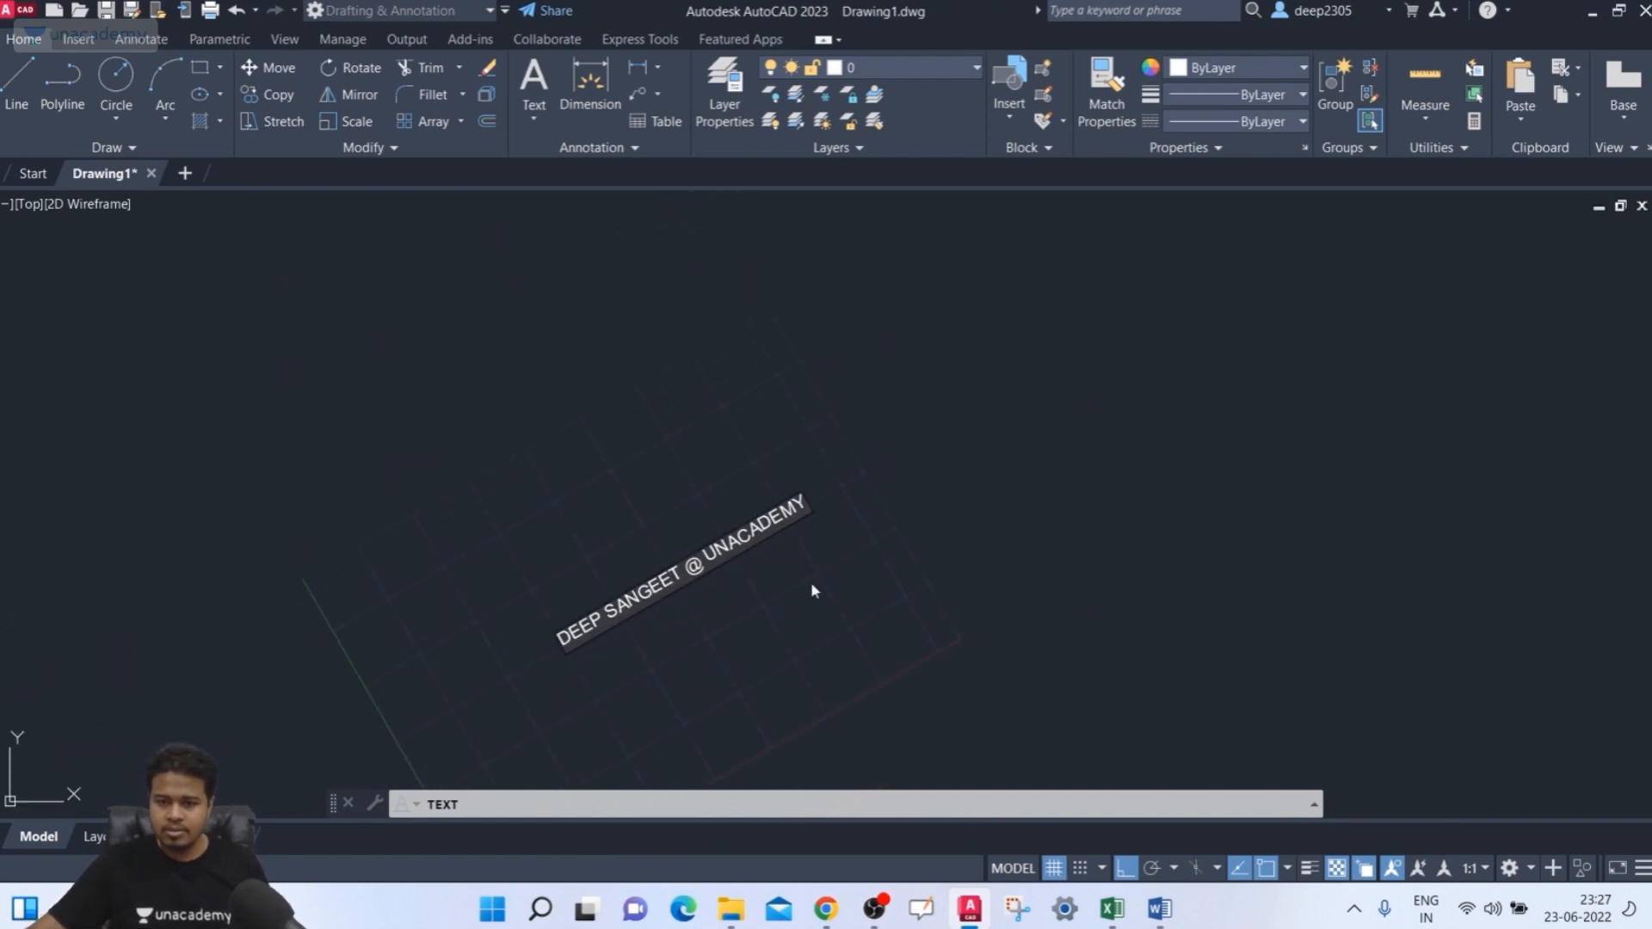
{"action": "scroll", "coordinate": [789, 582], "scroll_direction": "up", "scroll_amount": 2}
{"action": "middle_click_drag", "start_coordinate": [789, 582], "coordinate": [881, 427]}
{"action": "scroll", "coordinate": [881, 427], "scroll_direction": "down", "scroll_amount": 2}
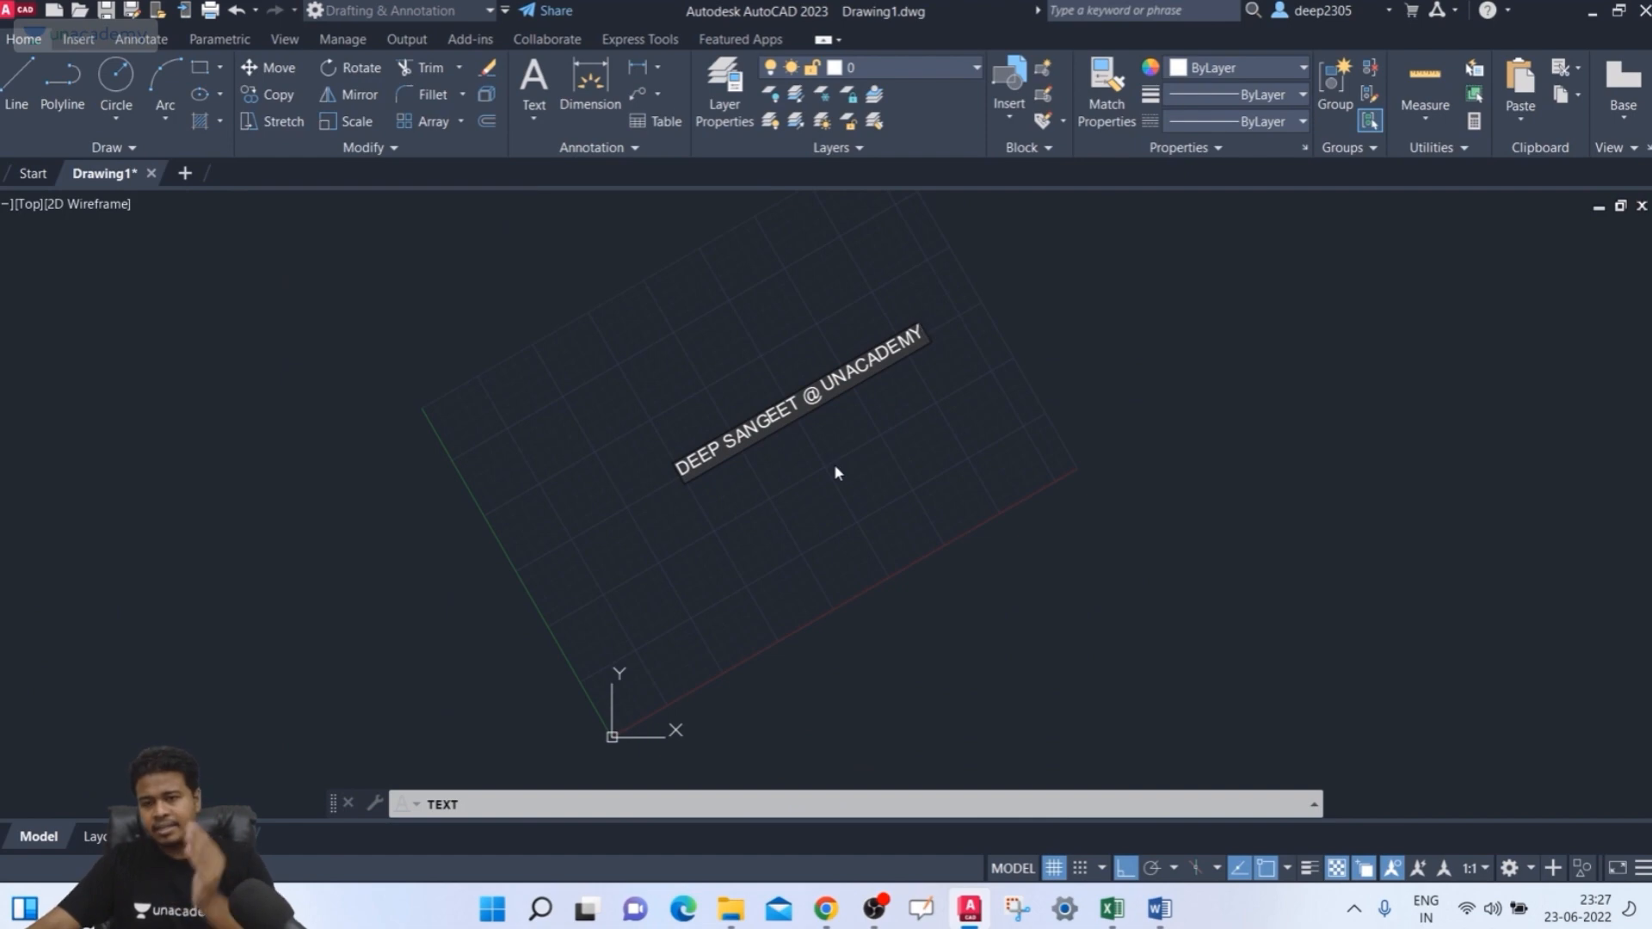
{"action": "key", "text": "Return"}
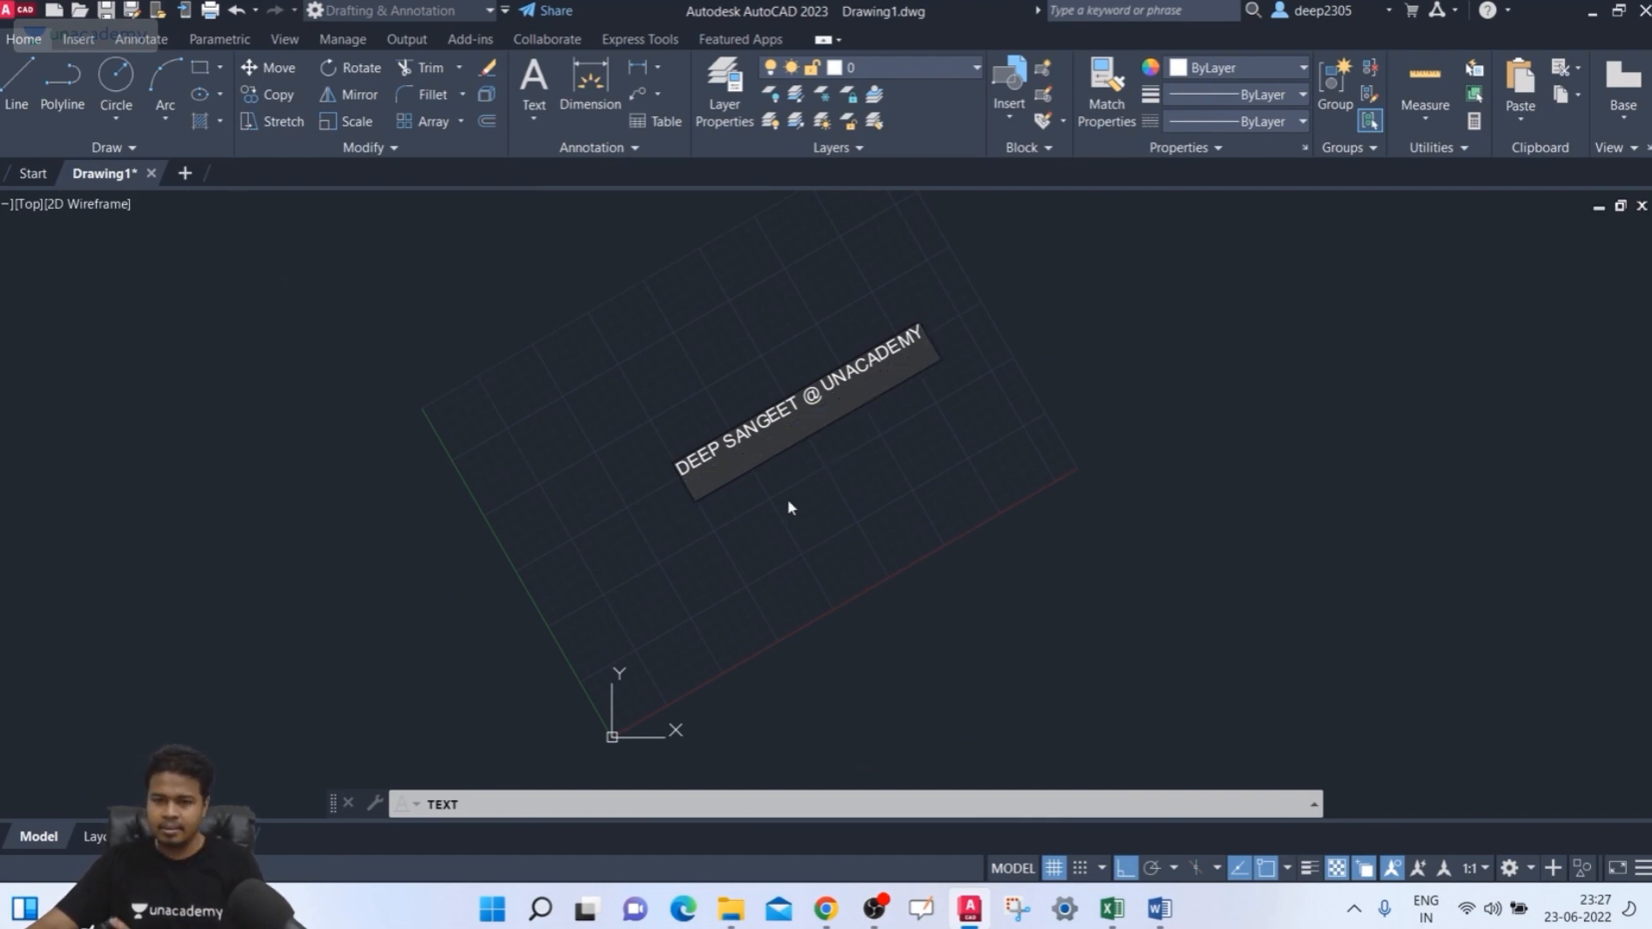
{"action": "key", "text": "Return"}
{"action": "key", "text": "Return"}
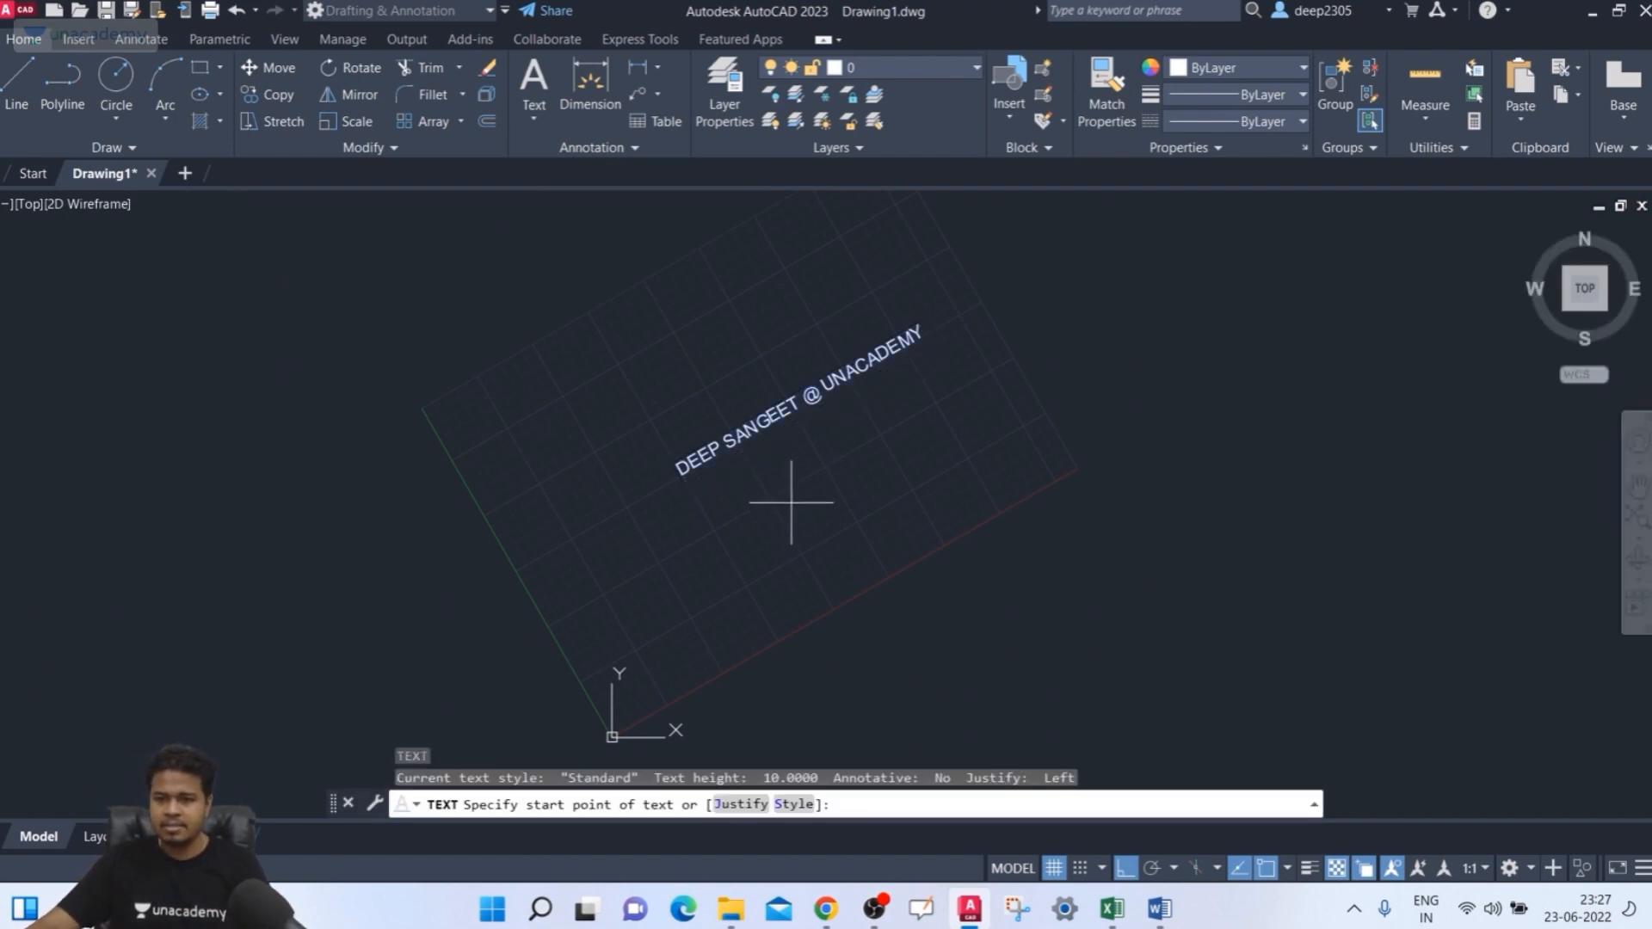
{"action": "mouse_move", "coordinate": [789, 502]}
{"action": "middle_mouse_down"}
{"action": "mouse_move", "coordinate": [756, 562]}
{"action": "mouse_move", "coordinate": [785, 522]}
{"action": "middle_mouse_up"}
{"action": "key", "text": "Escape"}
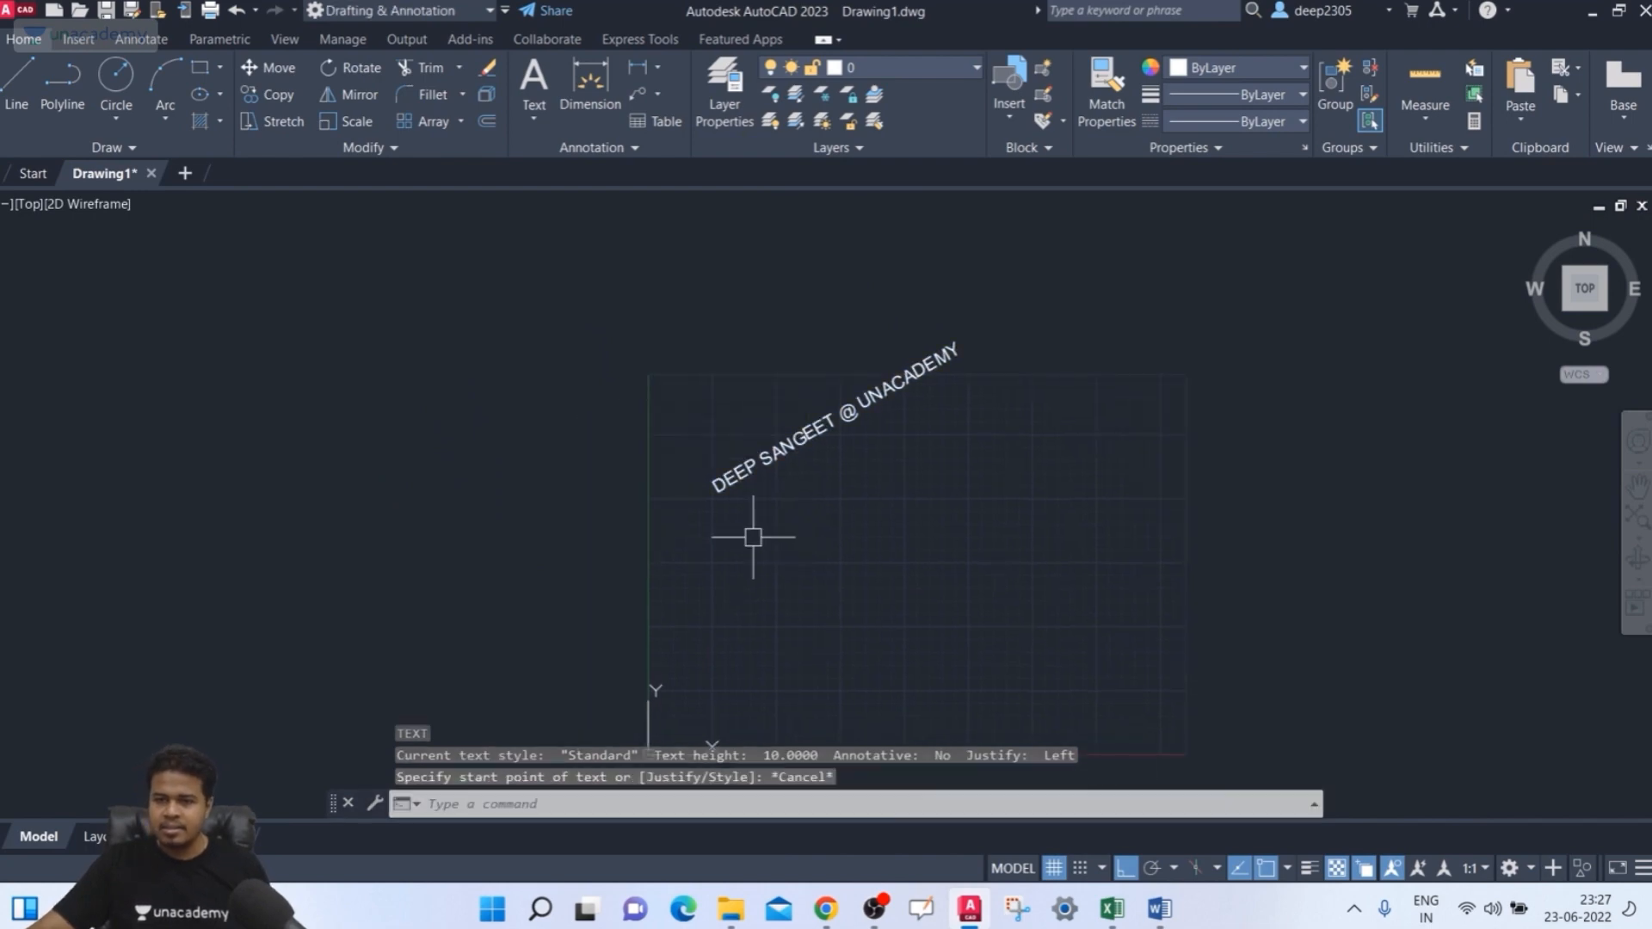
- Open the rotated text line for editing, select its characters, and leave the text editor
{"action": "scroll", "coordinate": [778, 466], "scroll_direction": "up", "scroll_amount": 3}
{"action": "scroll", "coordinate": [779, 466], "scroll_direction": "down", "scroll_amount": 3}
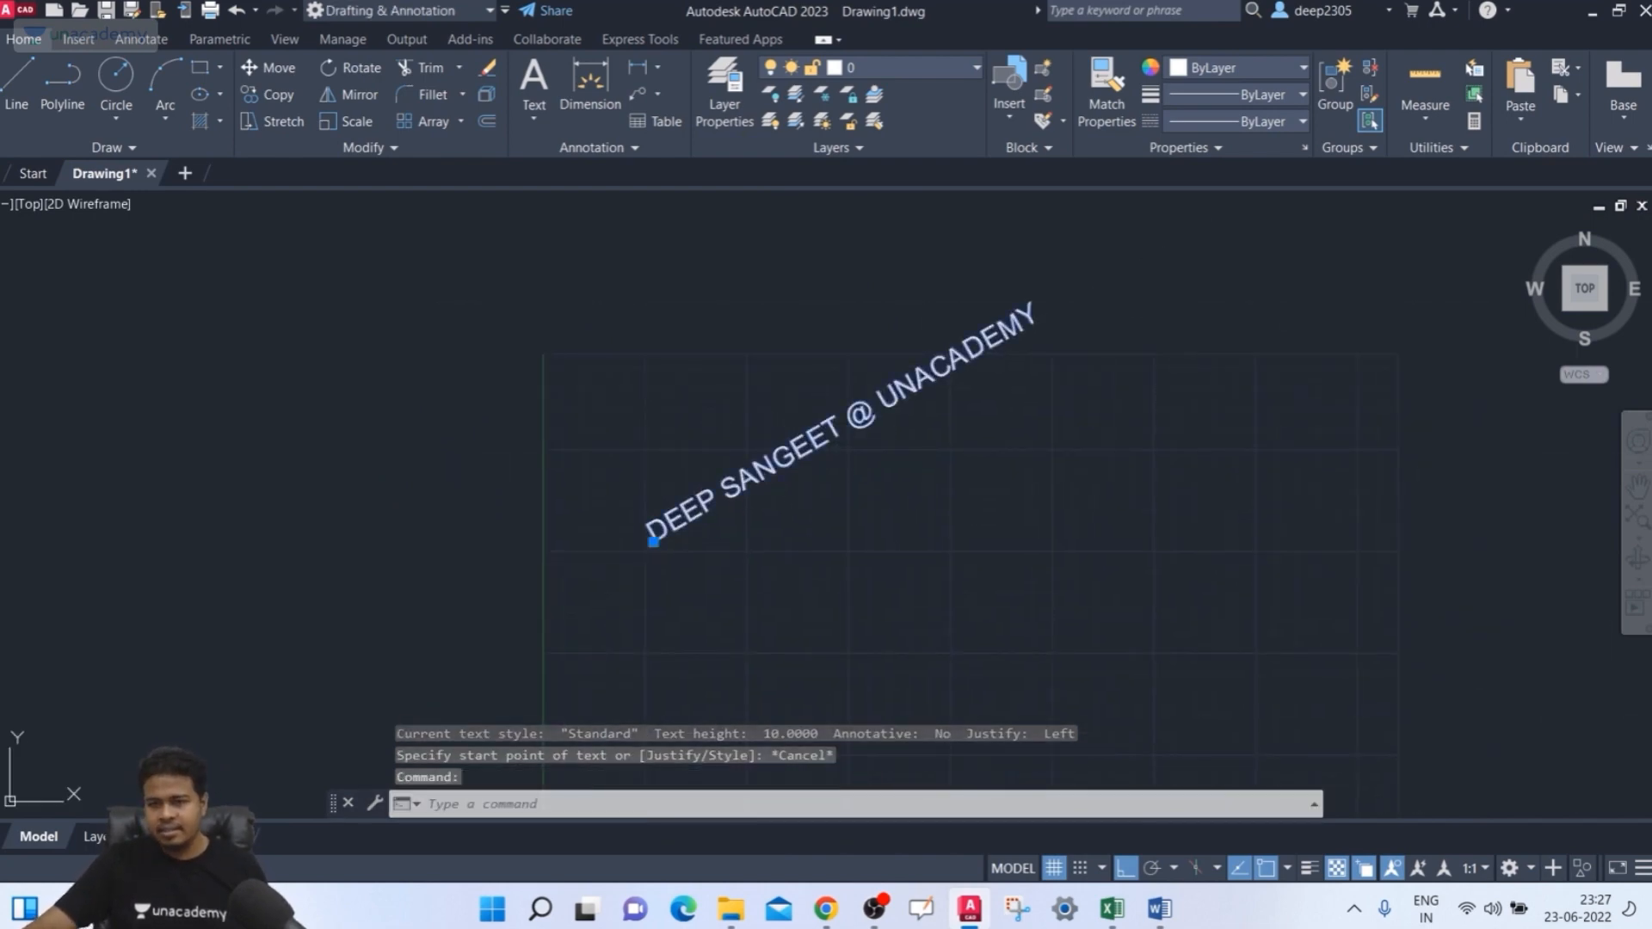
{"action": "double_click", "coordinate": [762, 491]}
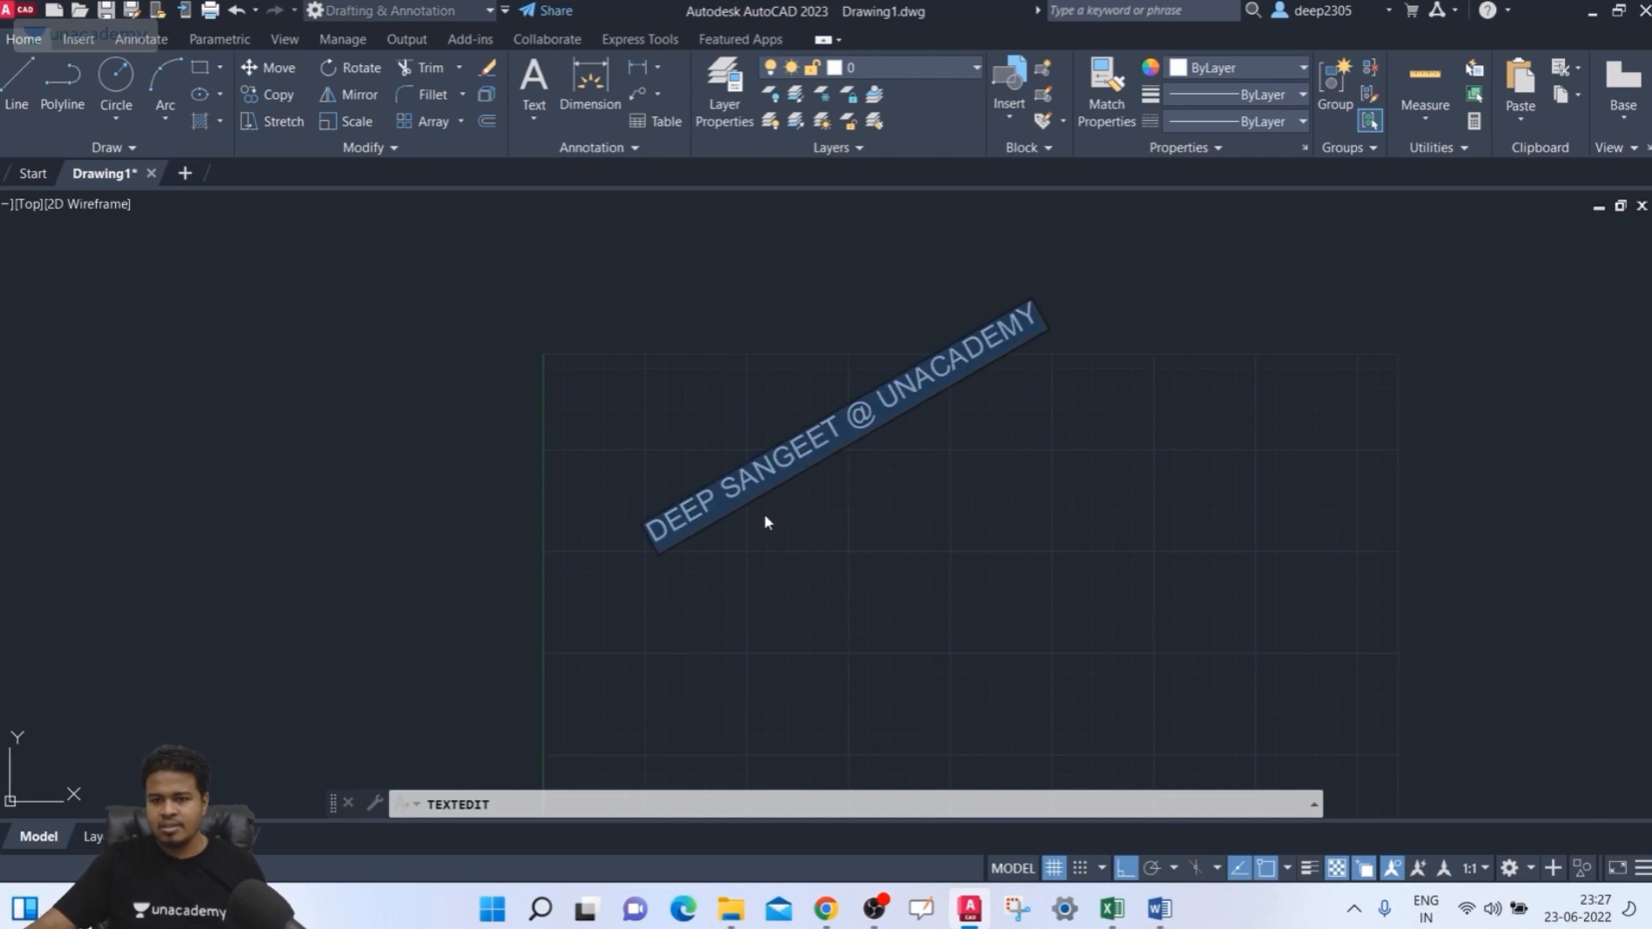
{"action": "left_click", "coordinate": [836, 435]}
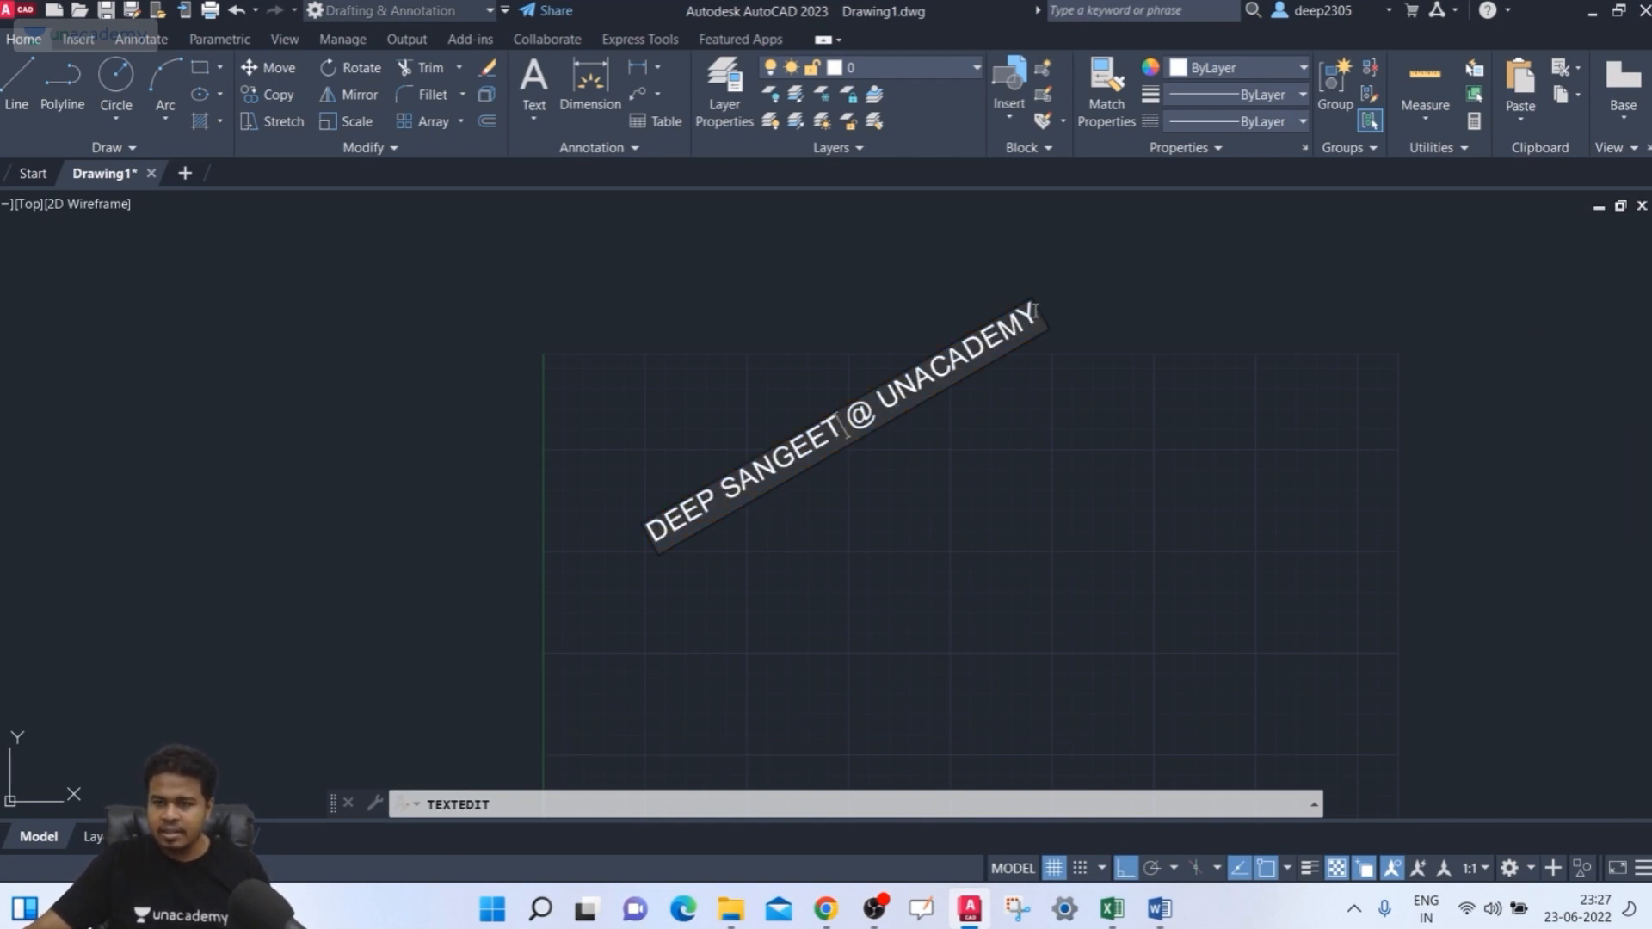
{"action": "left_click_drag", "start_coordinate": [1027, 320], "coordinate": [605, 548]}
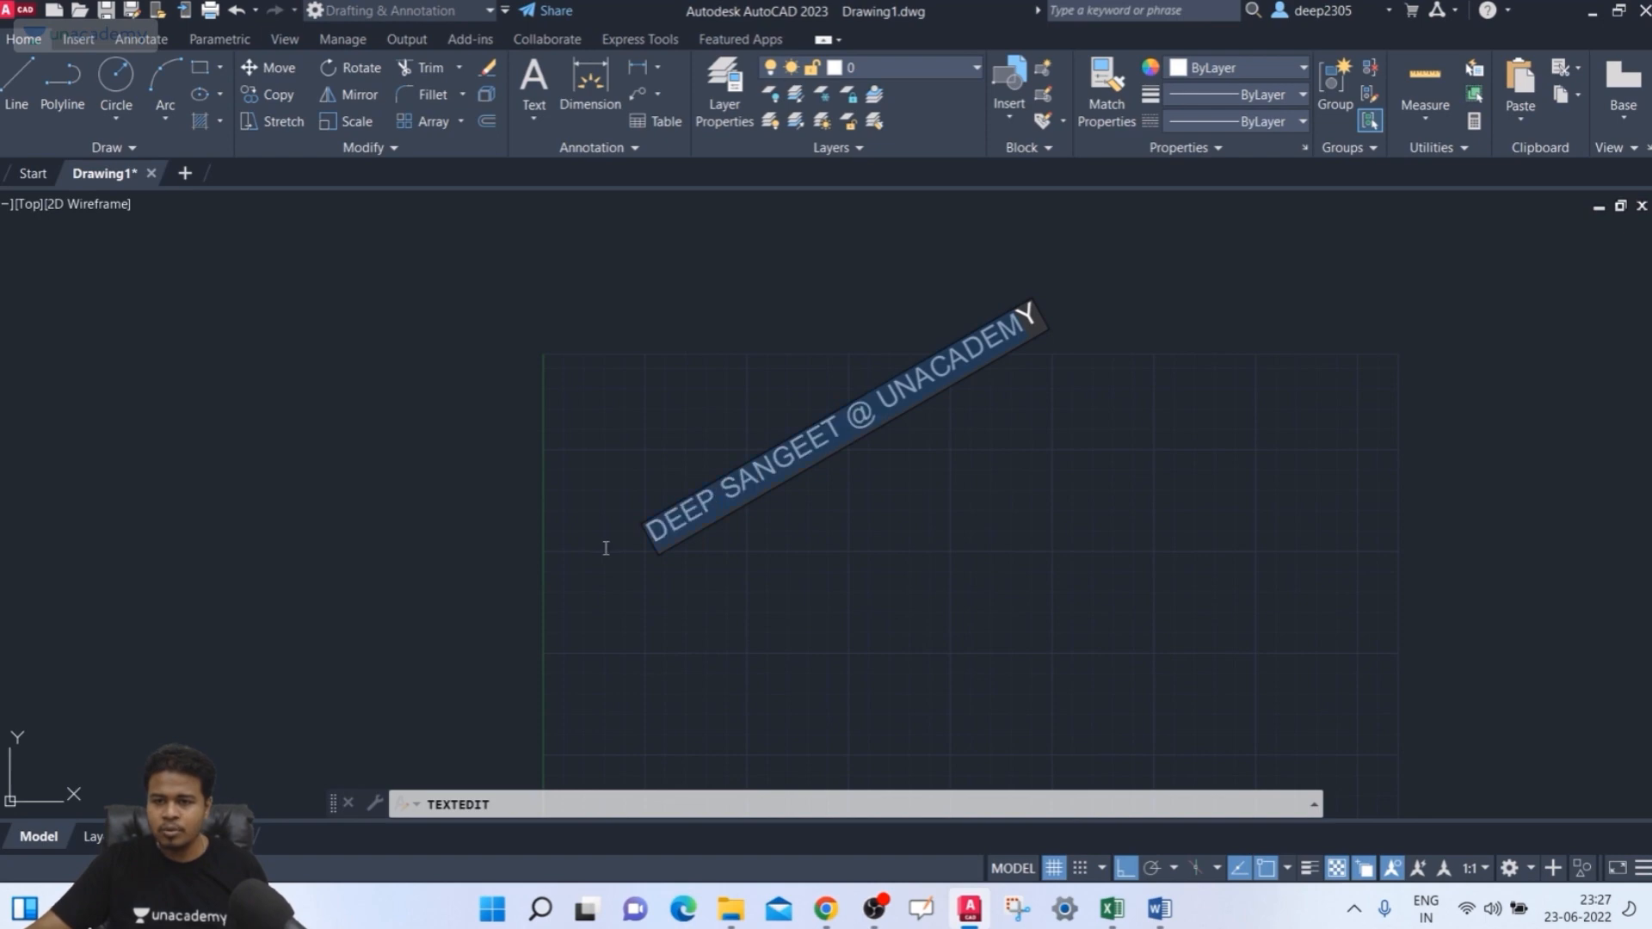
{"action": "left_click", "coordinate": [1109, 356]}
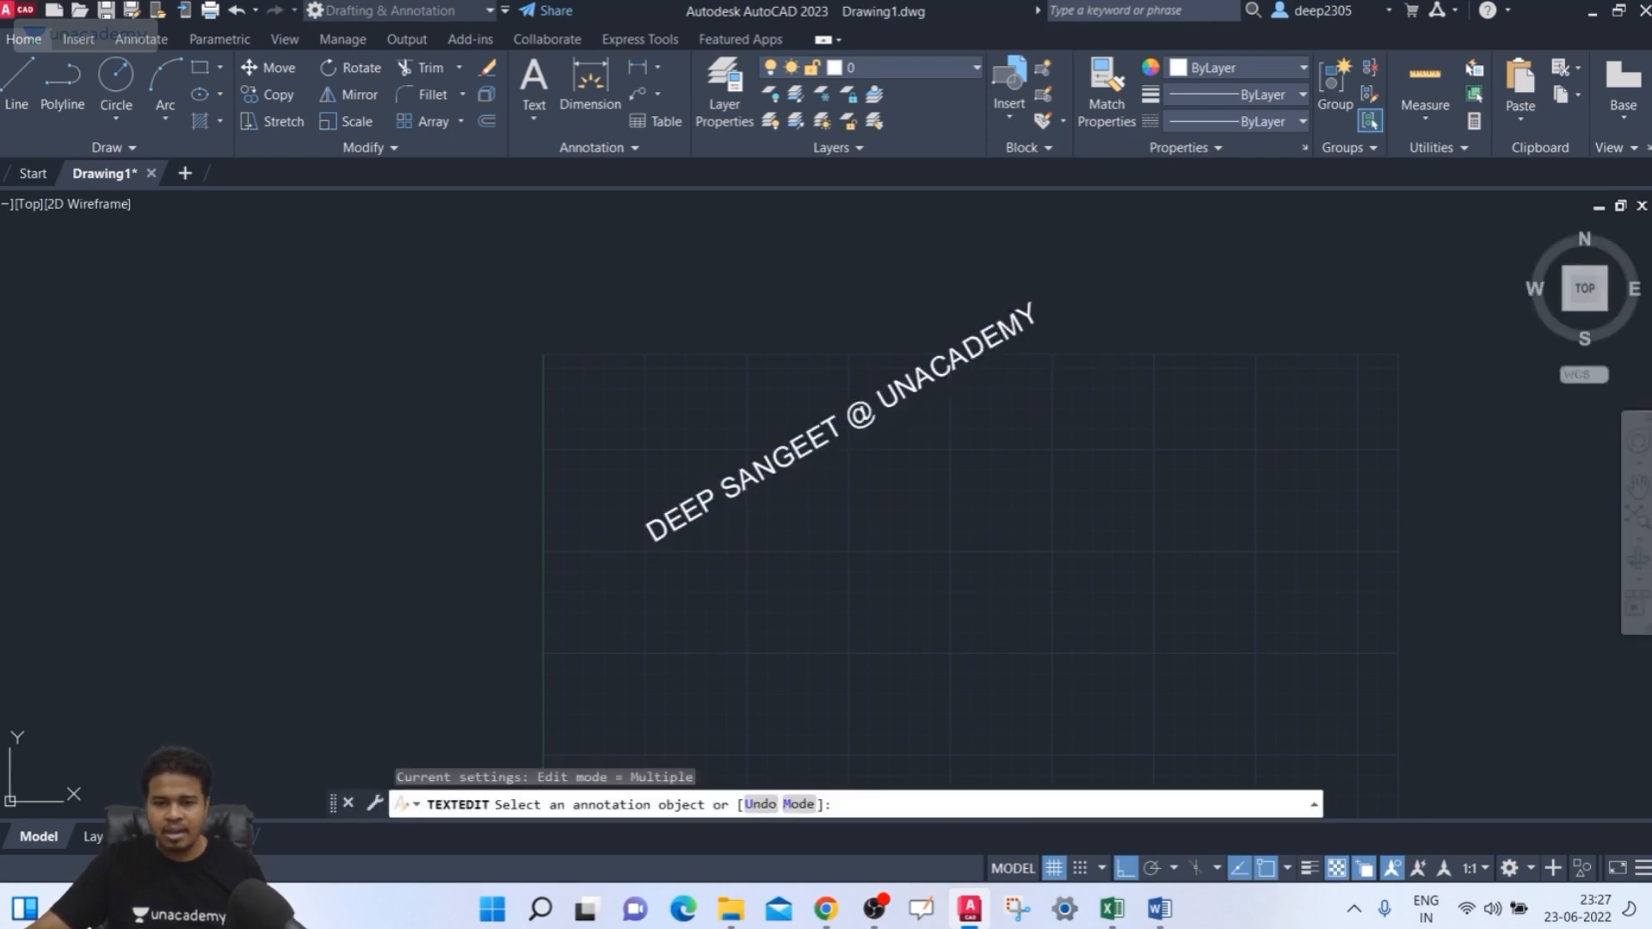
{"action": "key", "text": "Escape"}
{"action": "key", "text": "Escape"}
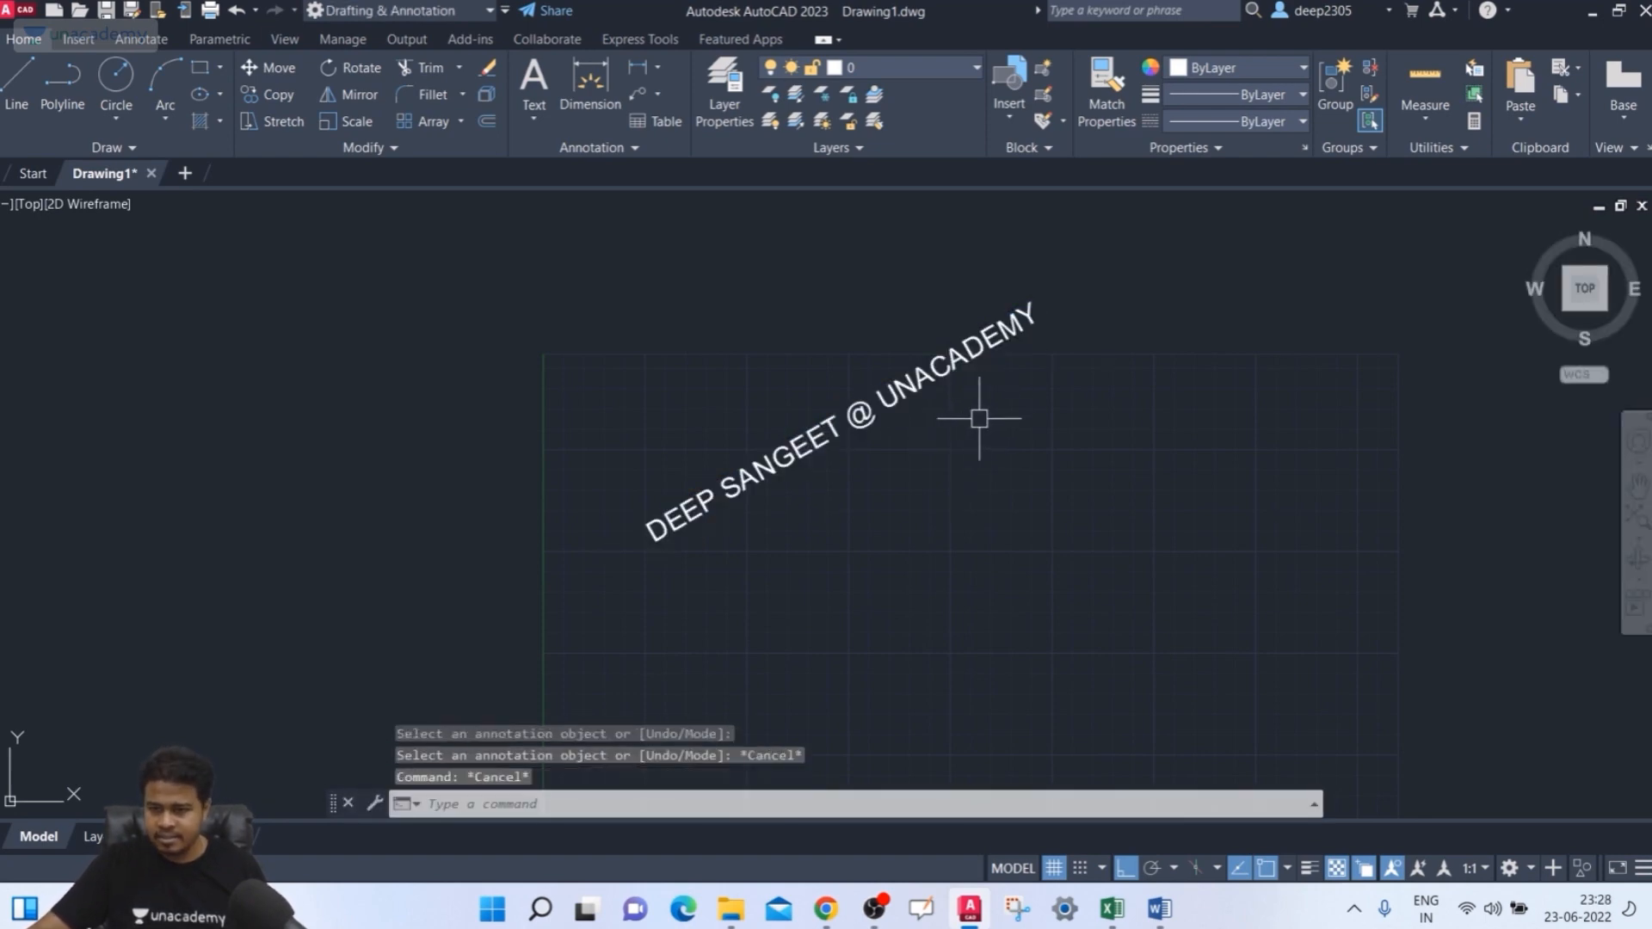
- Look up the Help article on the TEXTSTYLE system variable, read it, and close the Help window
{"action": "type", "text": "TE"}
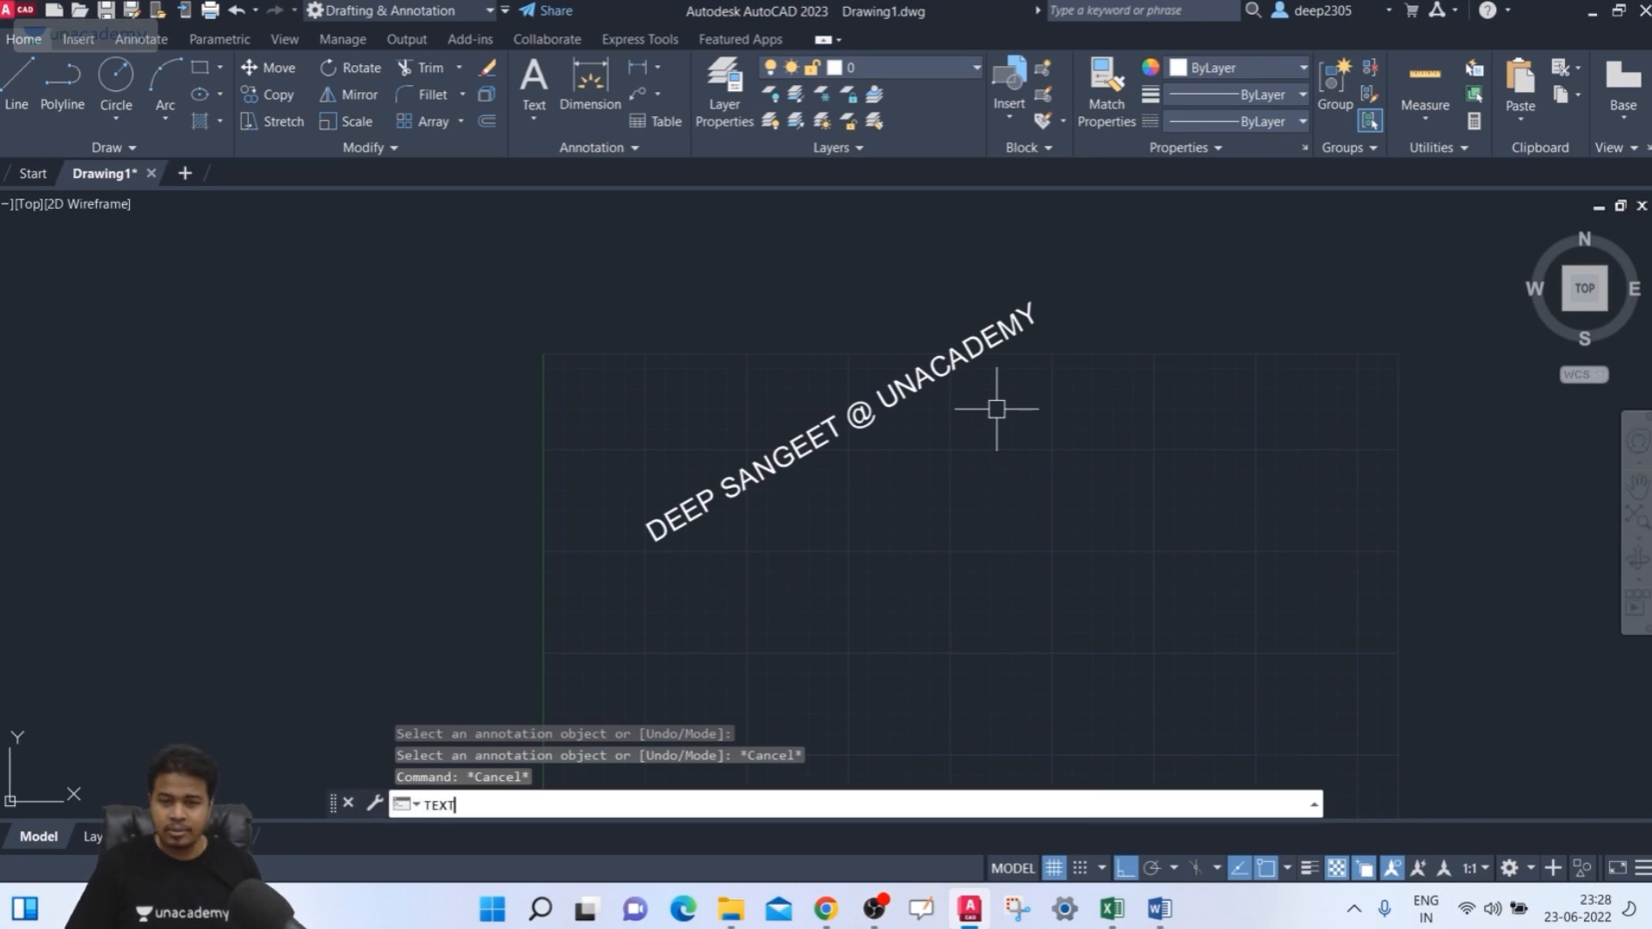
{"action": "type", "text": "XT"}
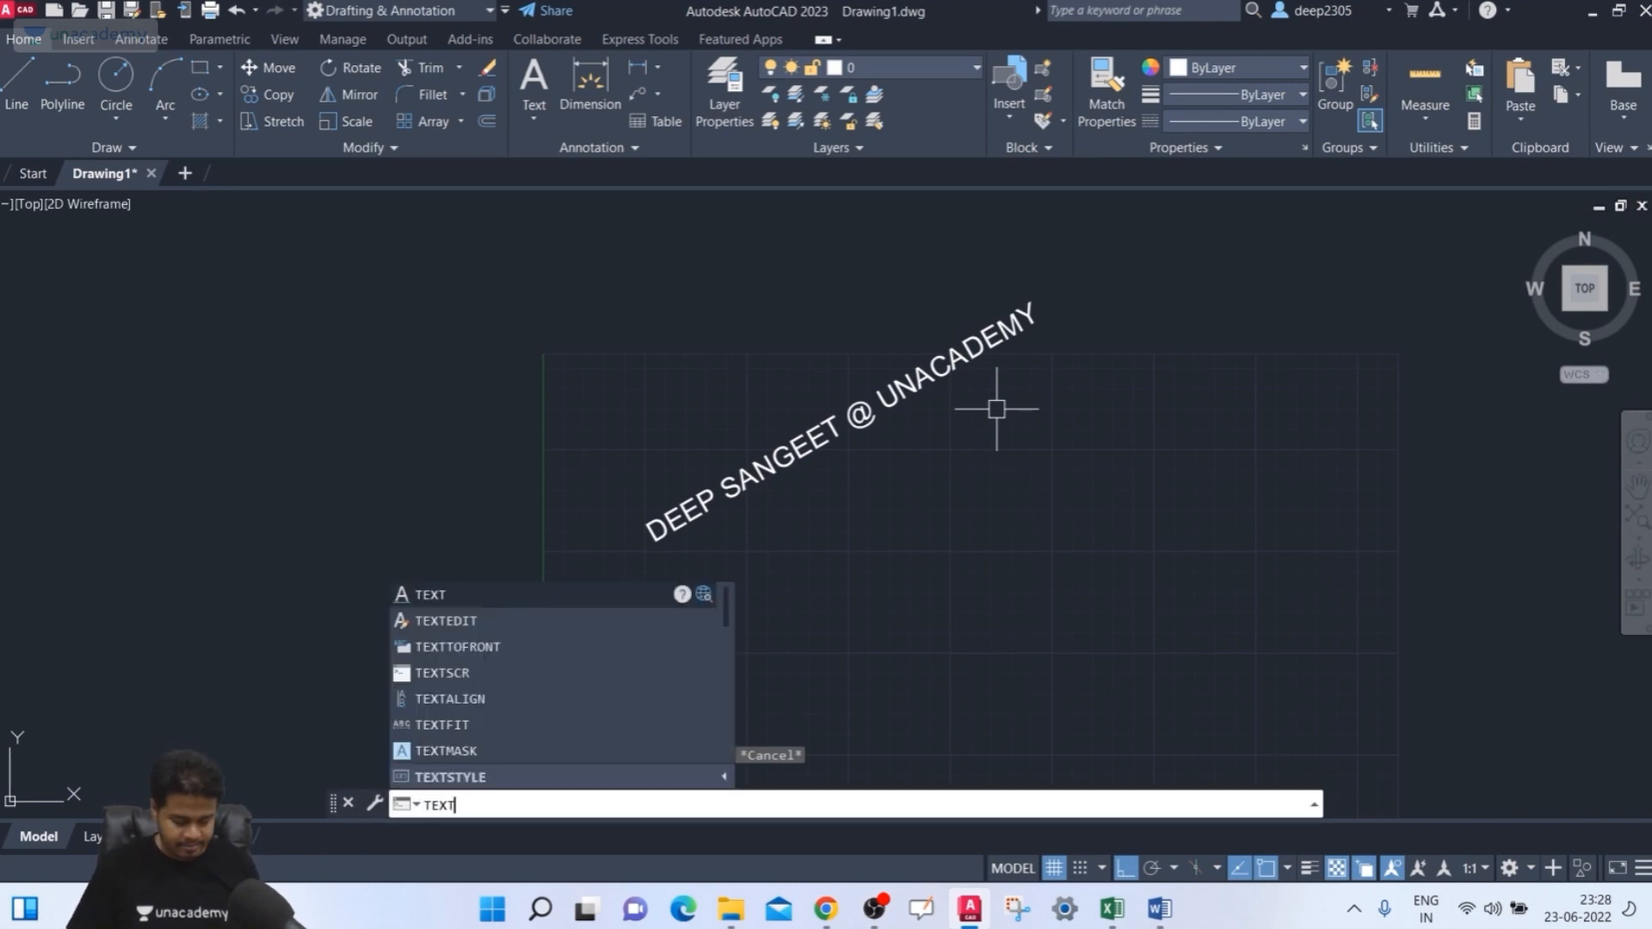
{"action": "type", "text": "STYLE"}
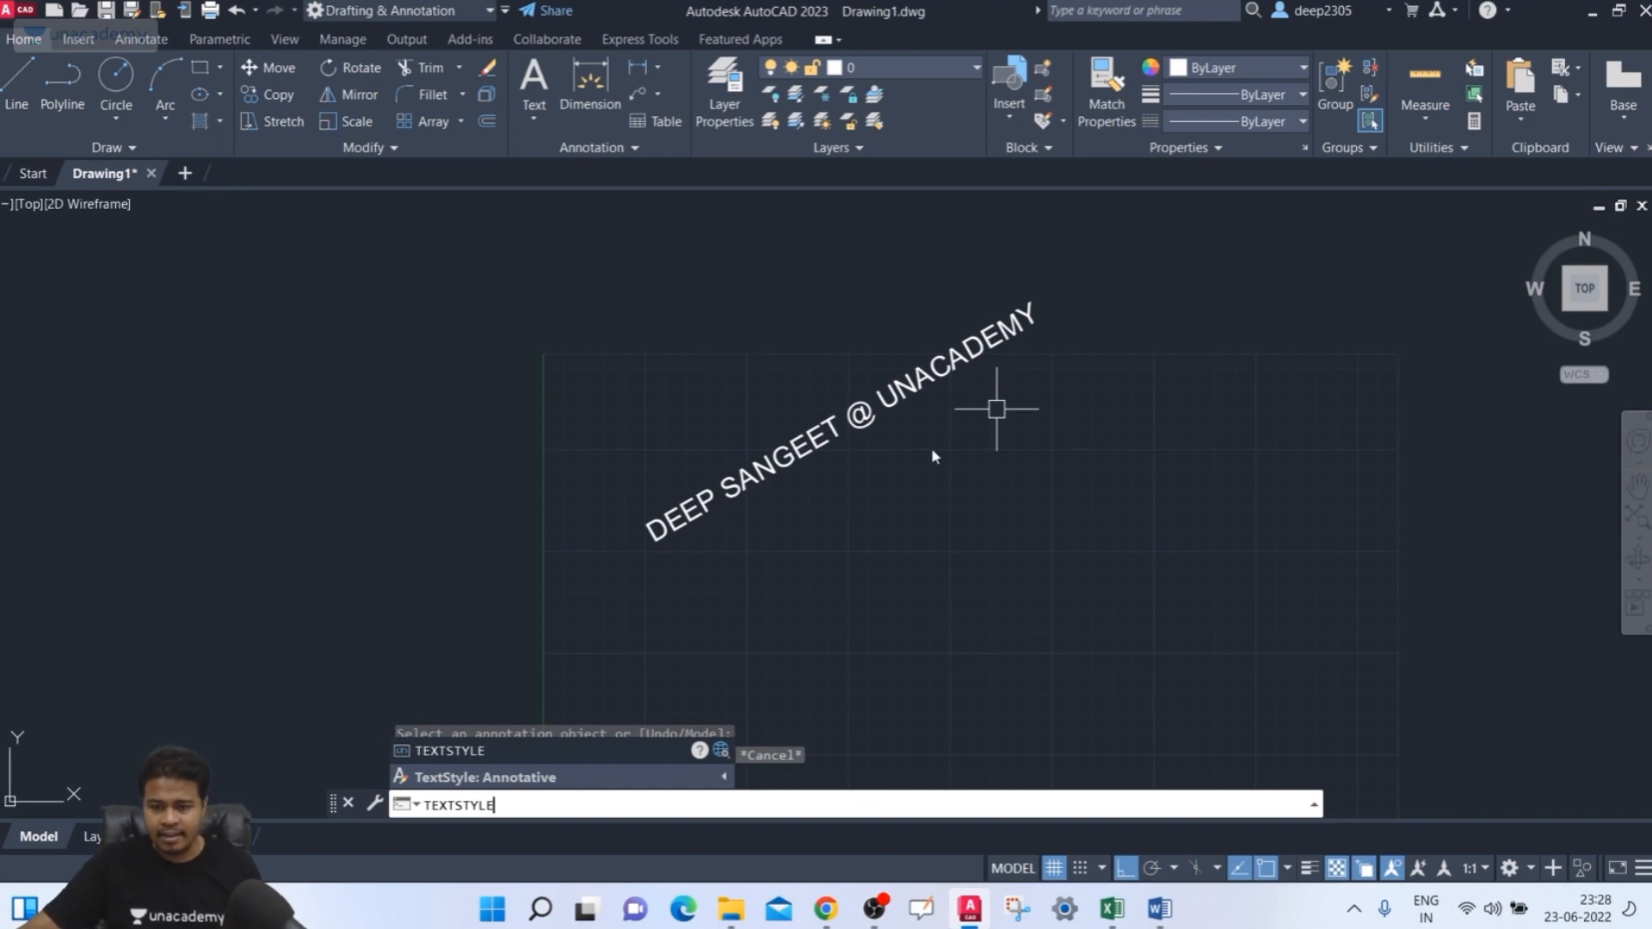
{"action": "key", "text": "F1"}
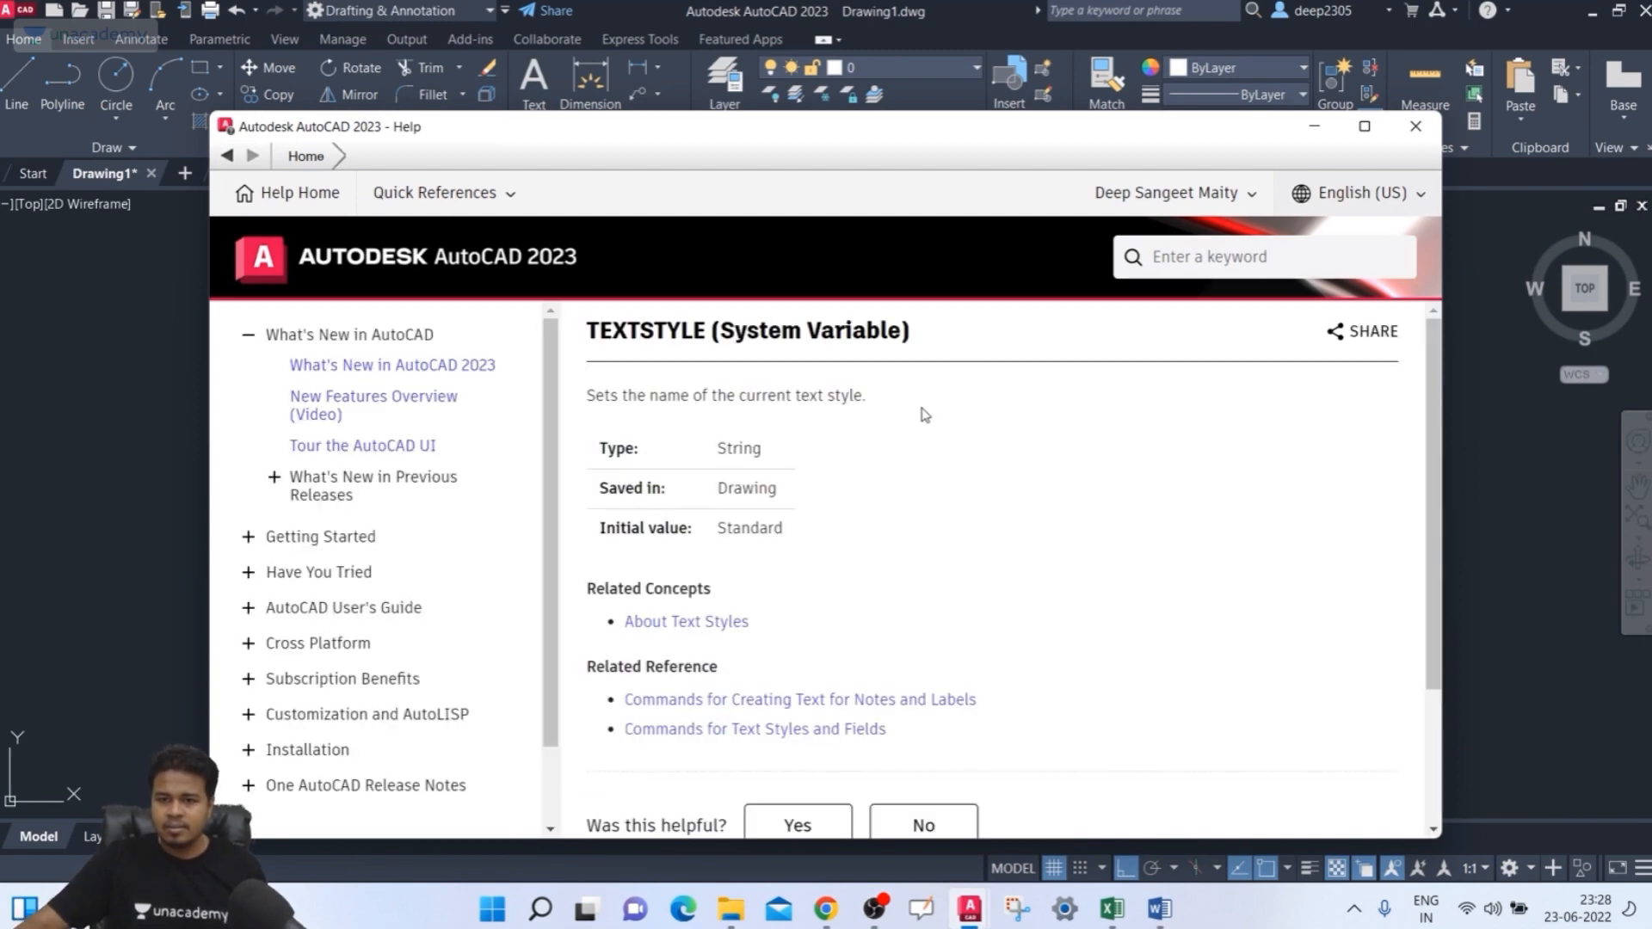
{"action": "scroll", "coordinate": [937, 418], "scroll_direction": "down", "scroll_amount": 3}
{"action": "scroll", "coordinate": [937, 420], "scroll_direction": "up", "scroll_amount": 3}
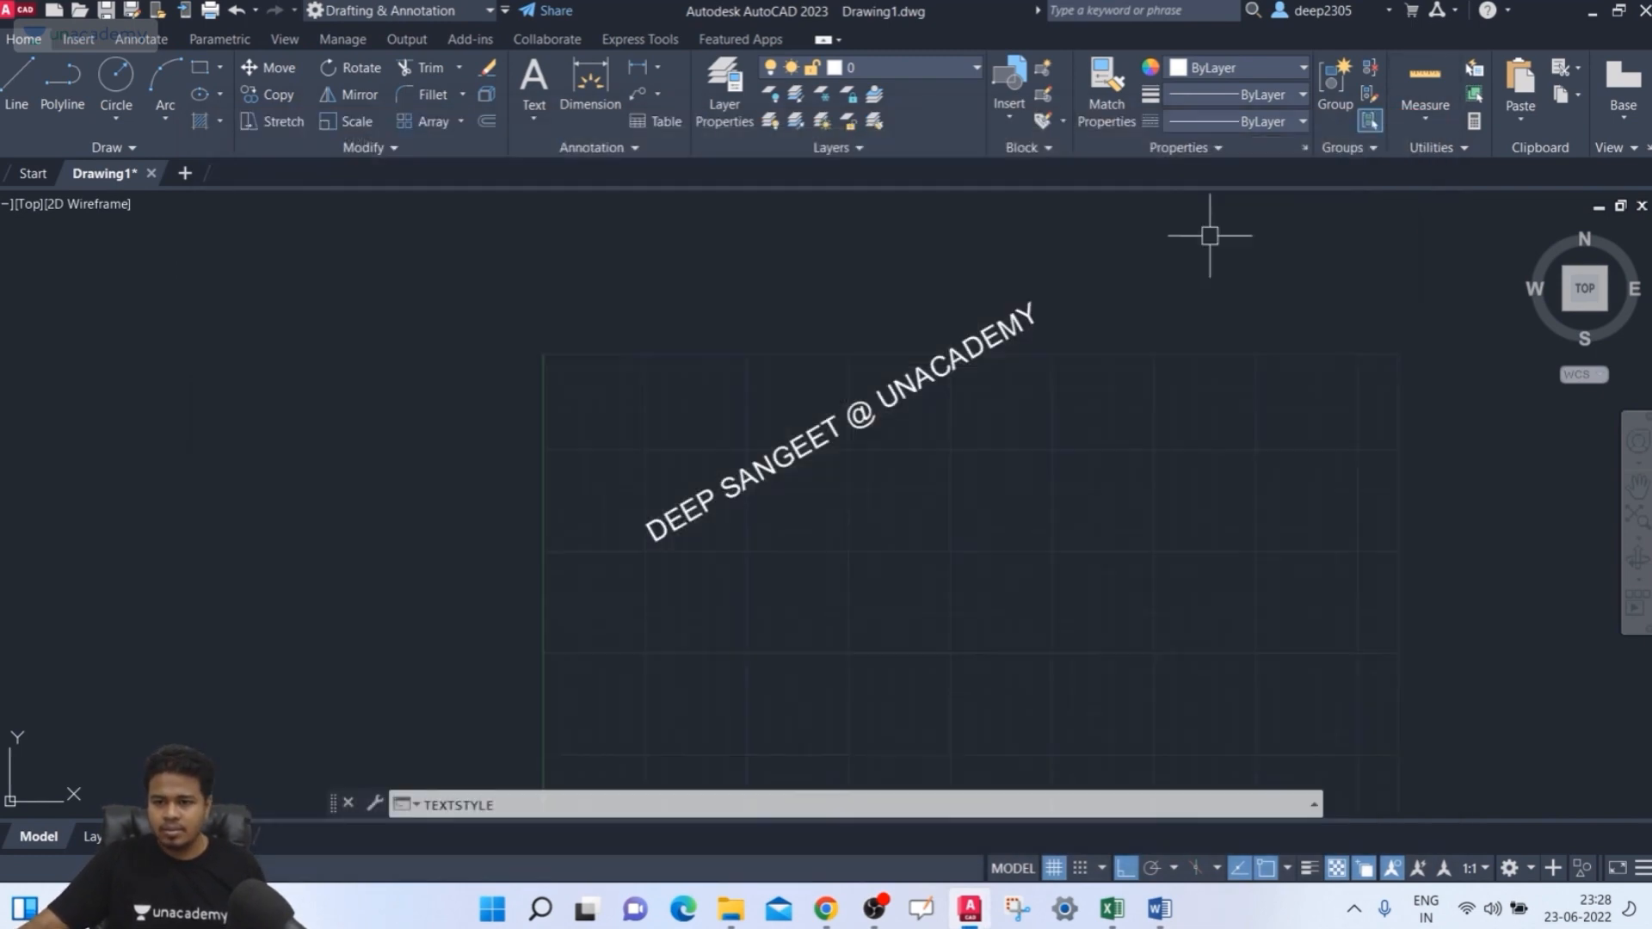
{"action": "left_click", "coordinate": [1416, 126]}
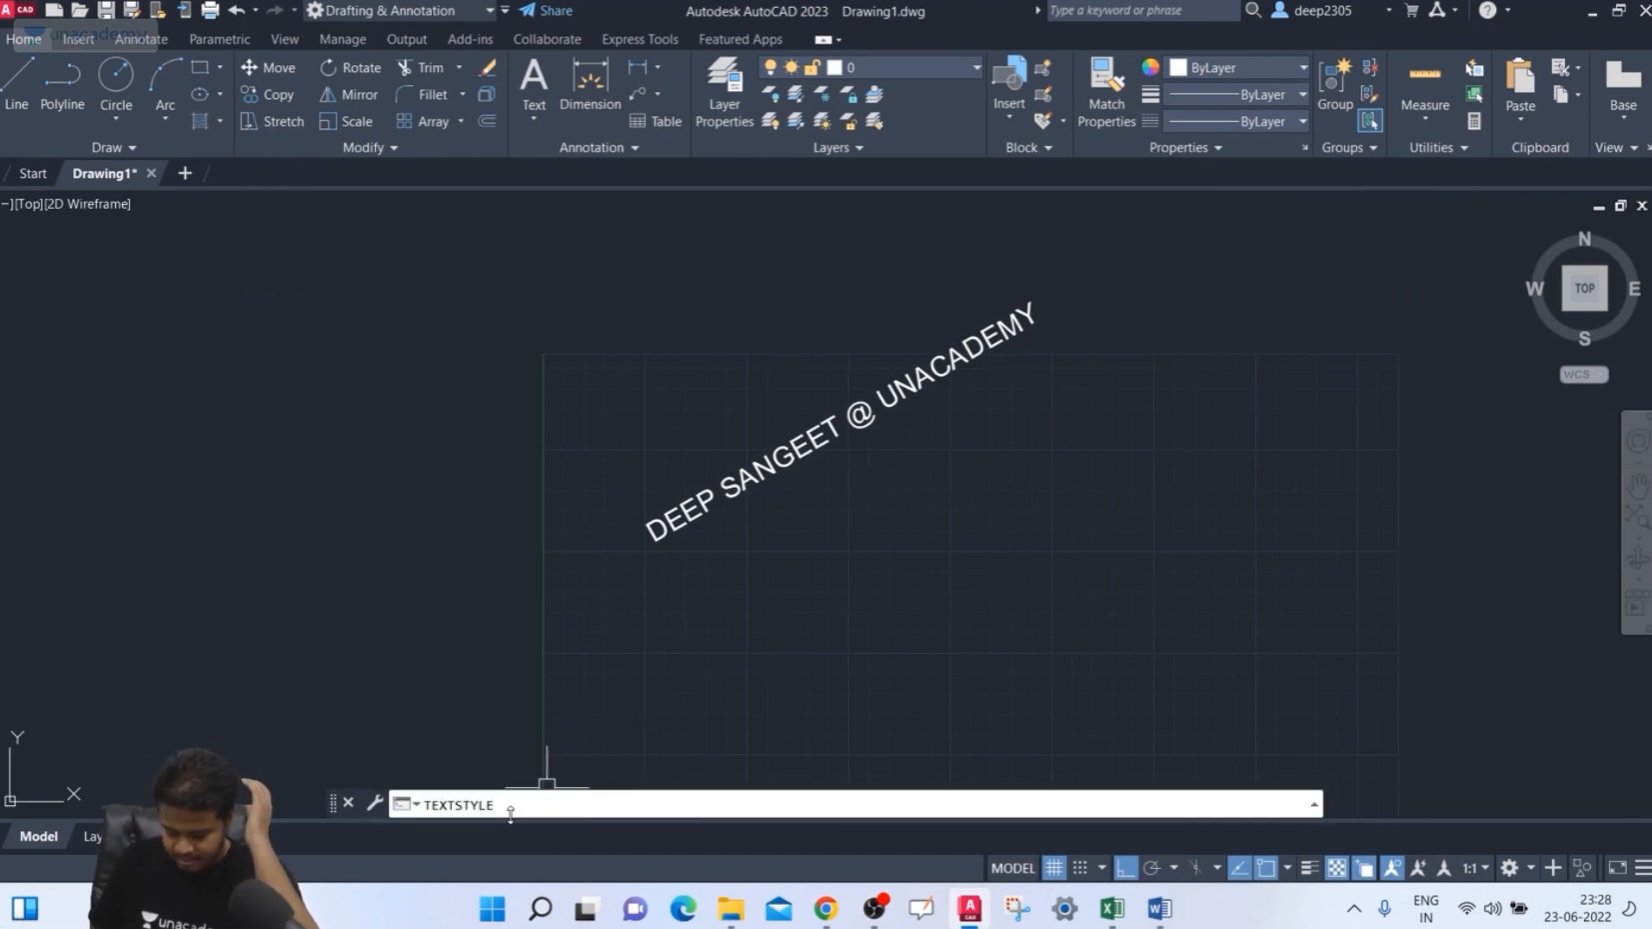
- Try to set the TEXTSTYLE system variable to 0 and to 2, and leave the command
{"action": "key", "text": "Return"}
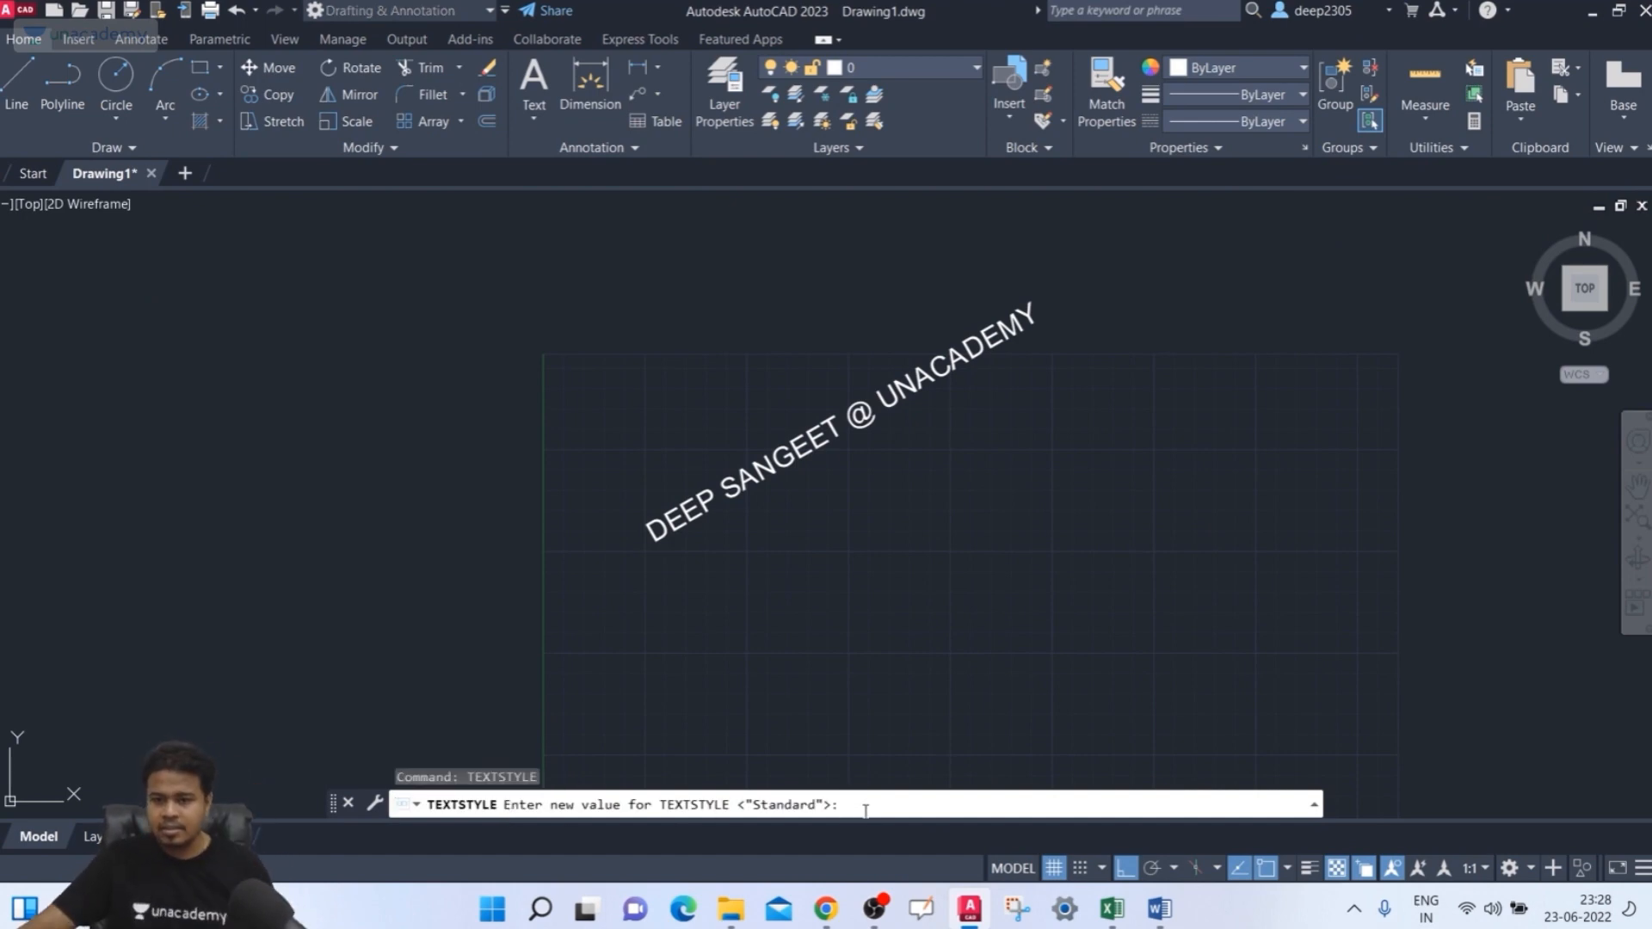
{"action": "key", "text": "Return"}
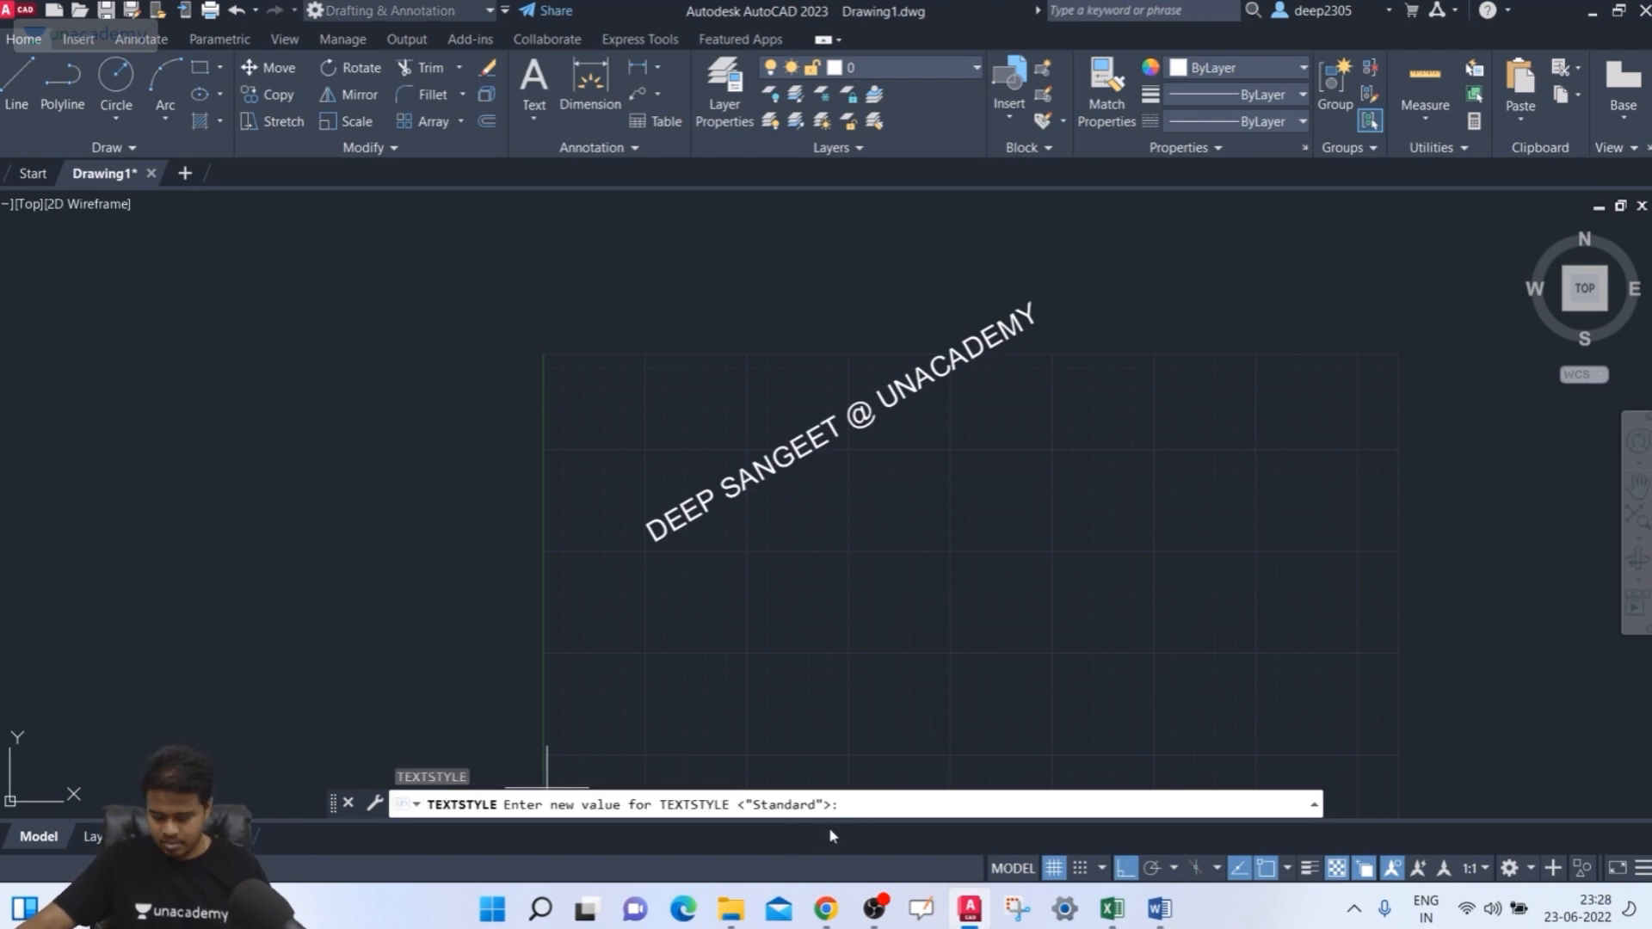
{"action": "type", "text": "s"}
{"action": "key", "text": "Return"}
{"action": "key", "text": "Return"}
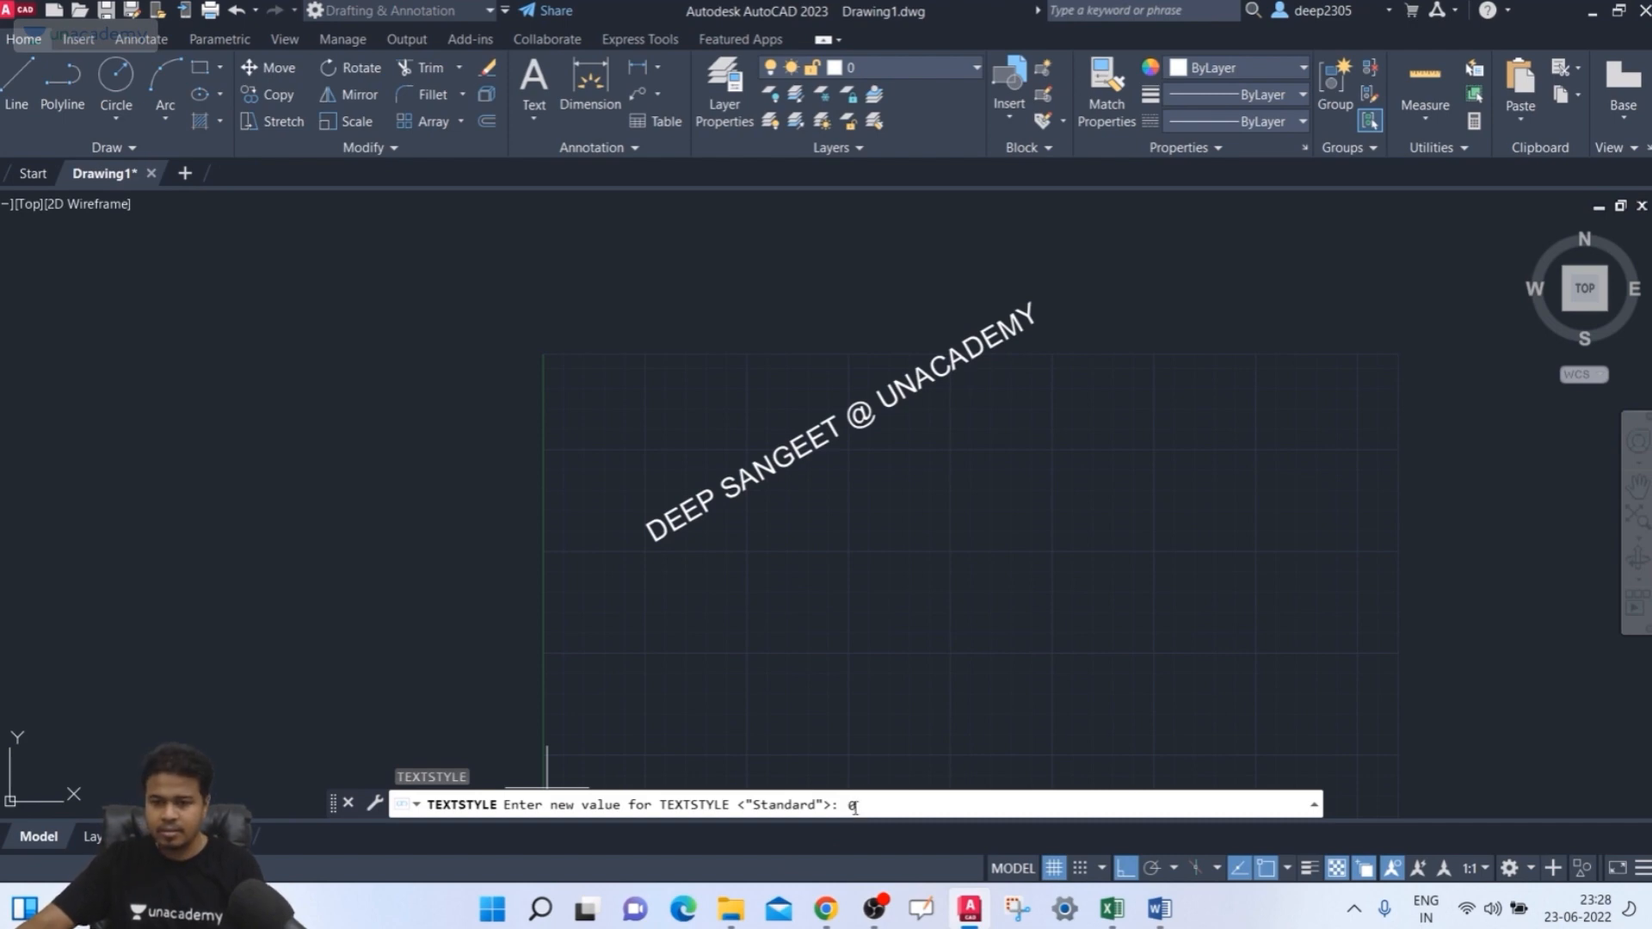
{"action": "key", "text": "Return"}
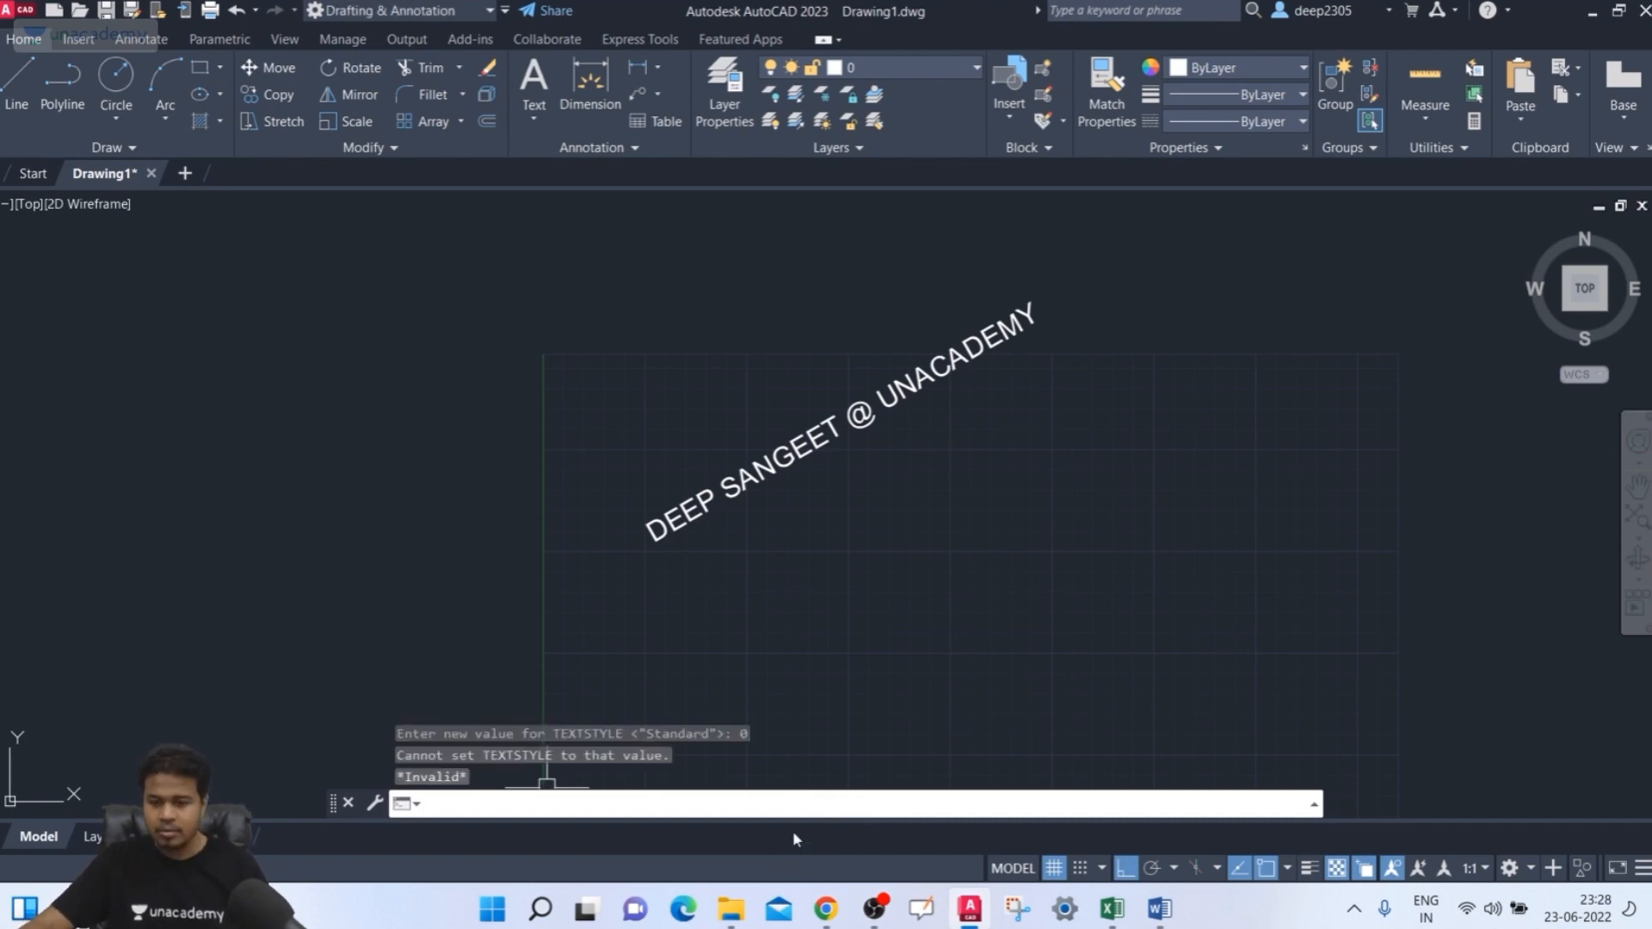
{"action": "key", "text": "Return"}
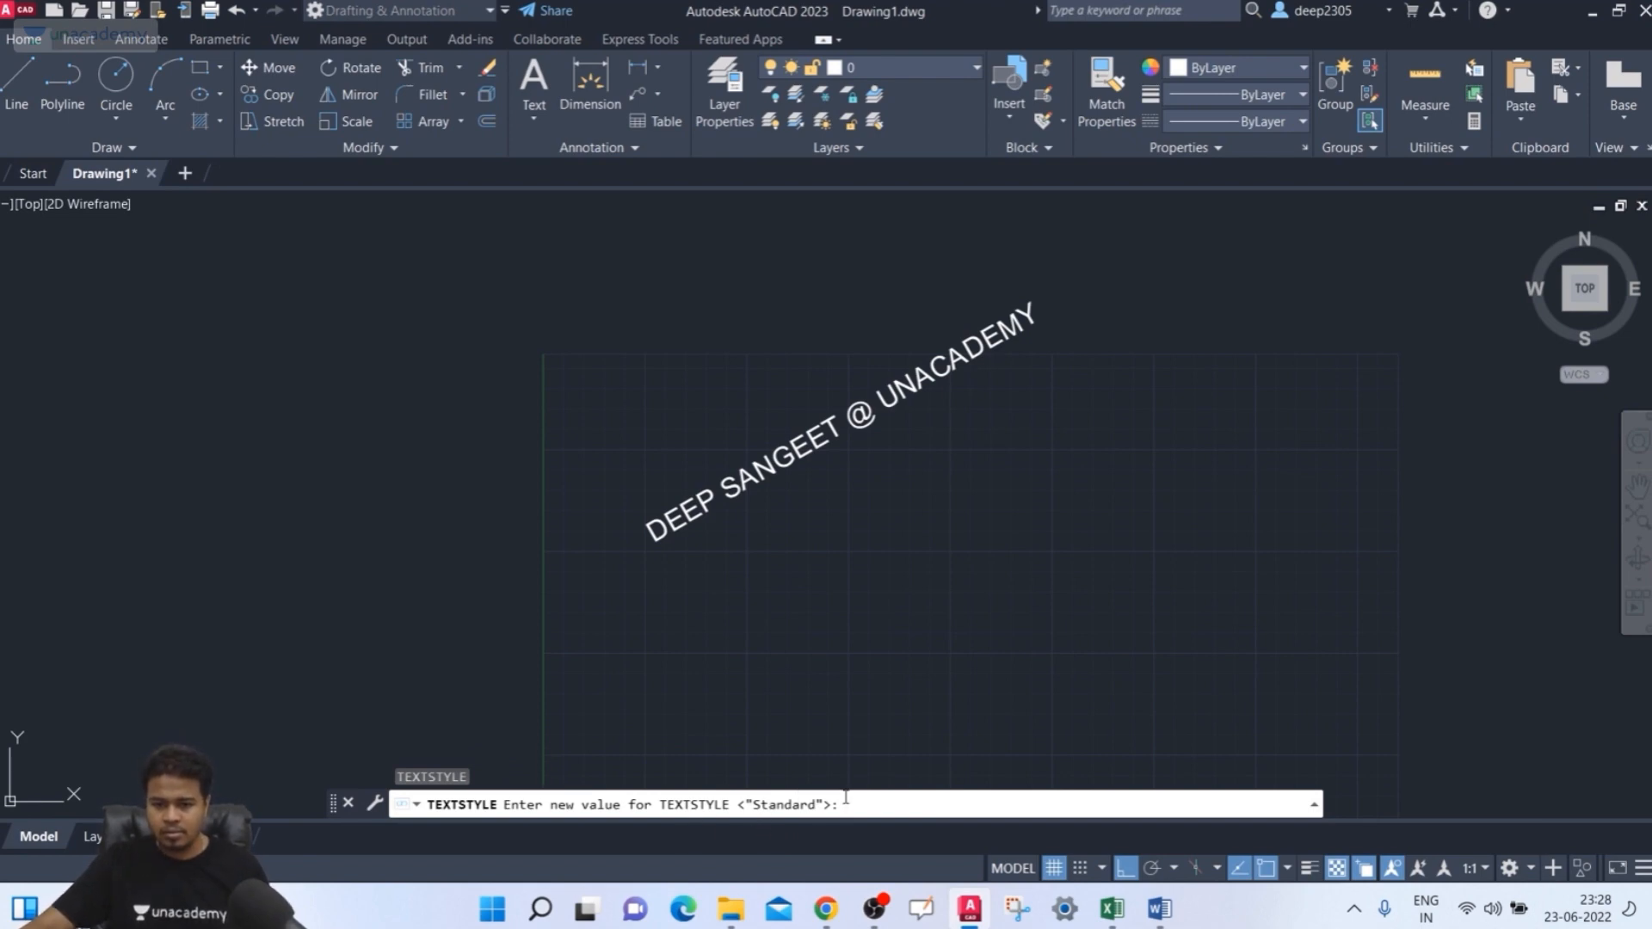
{"action": "type", "text": "2"}
{"action": "key", "text": "Return"}
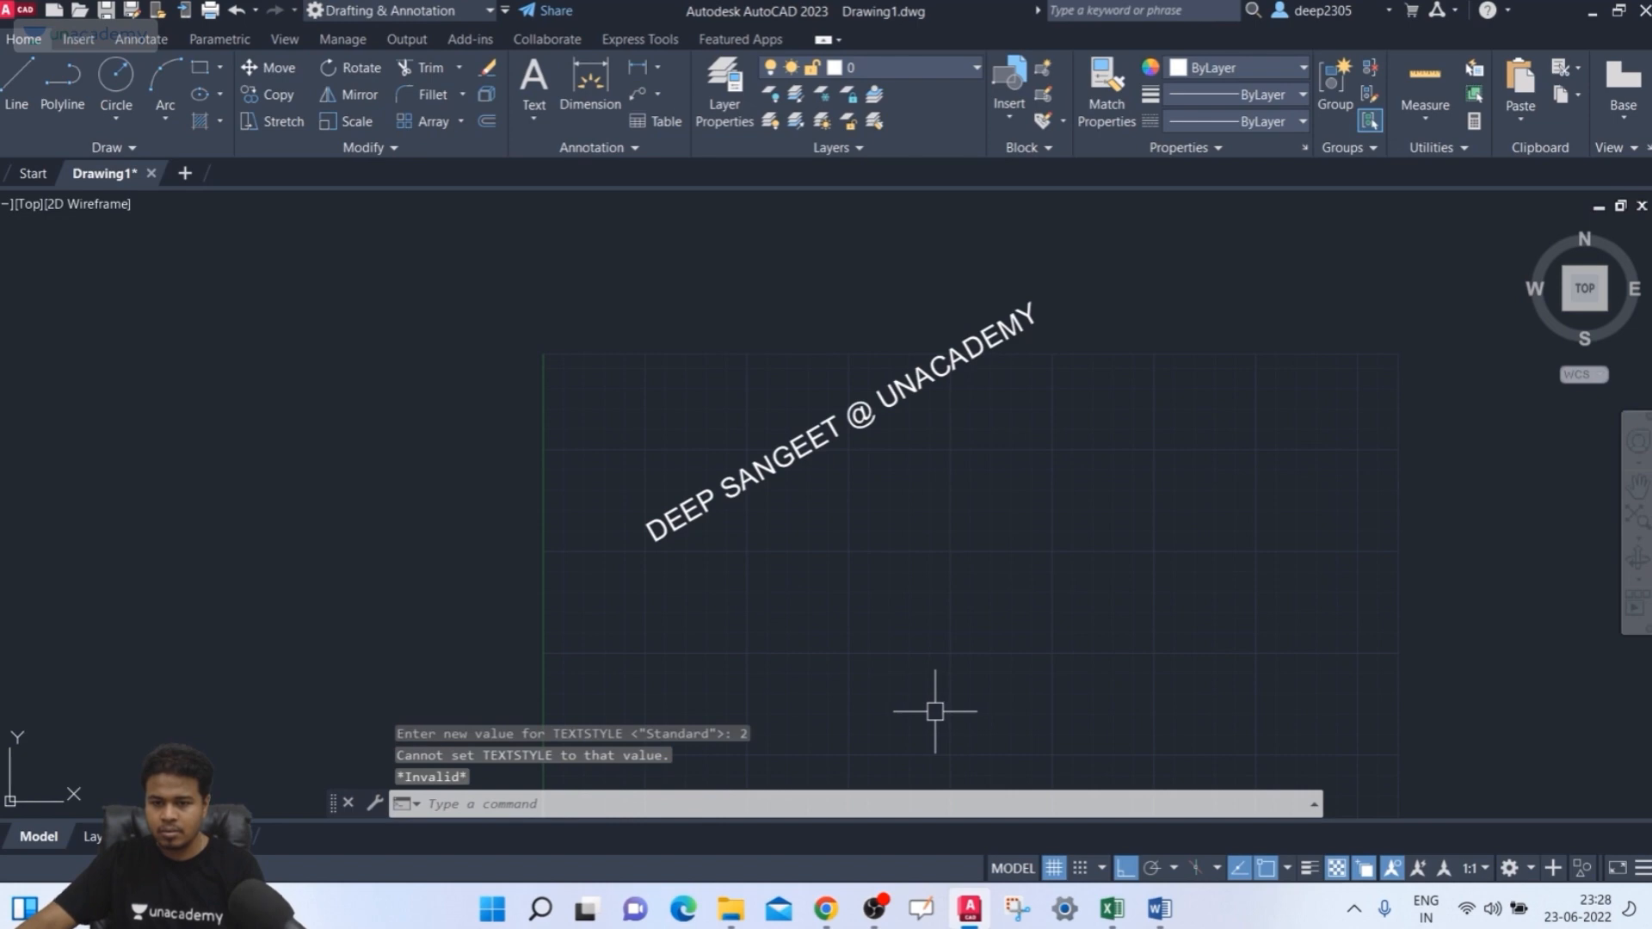
{"action": "key", "text": "Return"}
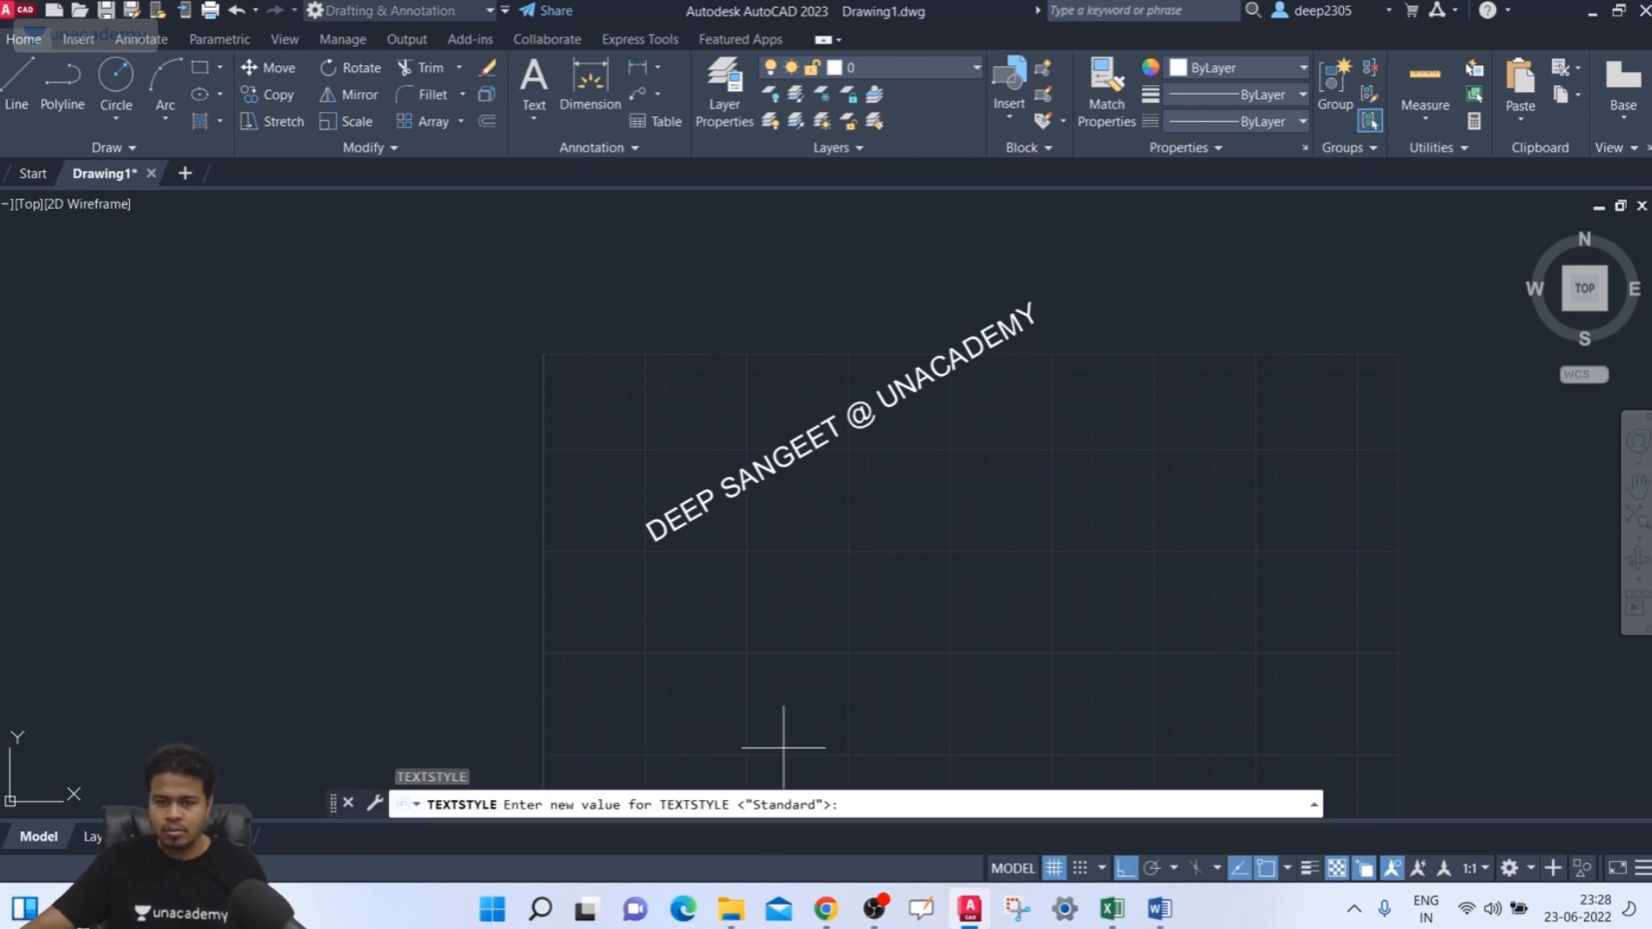
{"action": "key", "text": "Escape"}
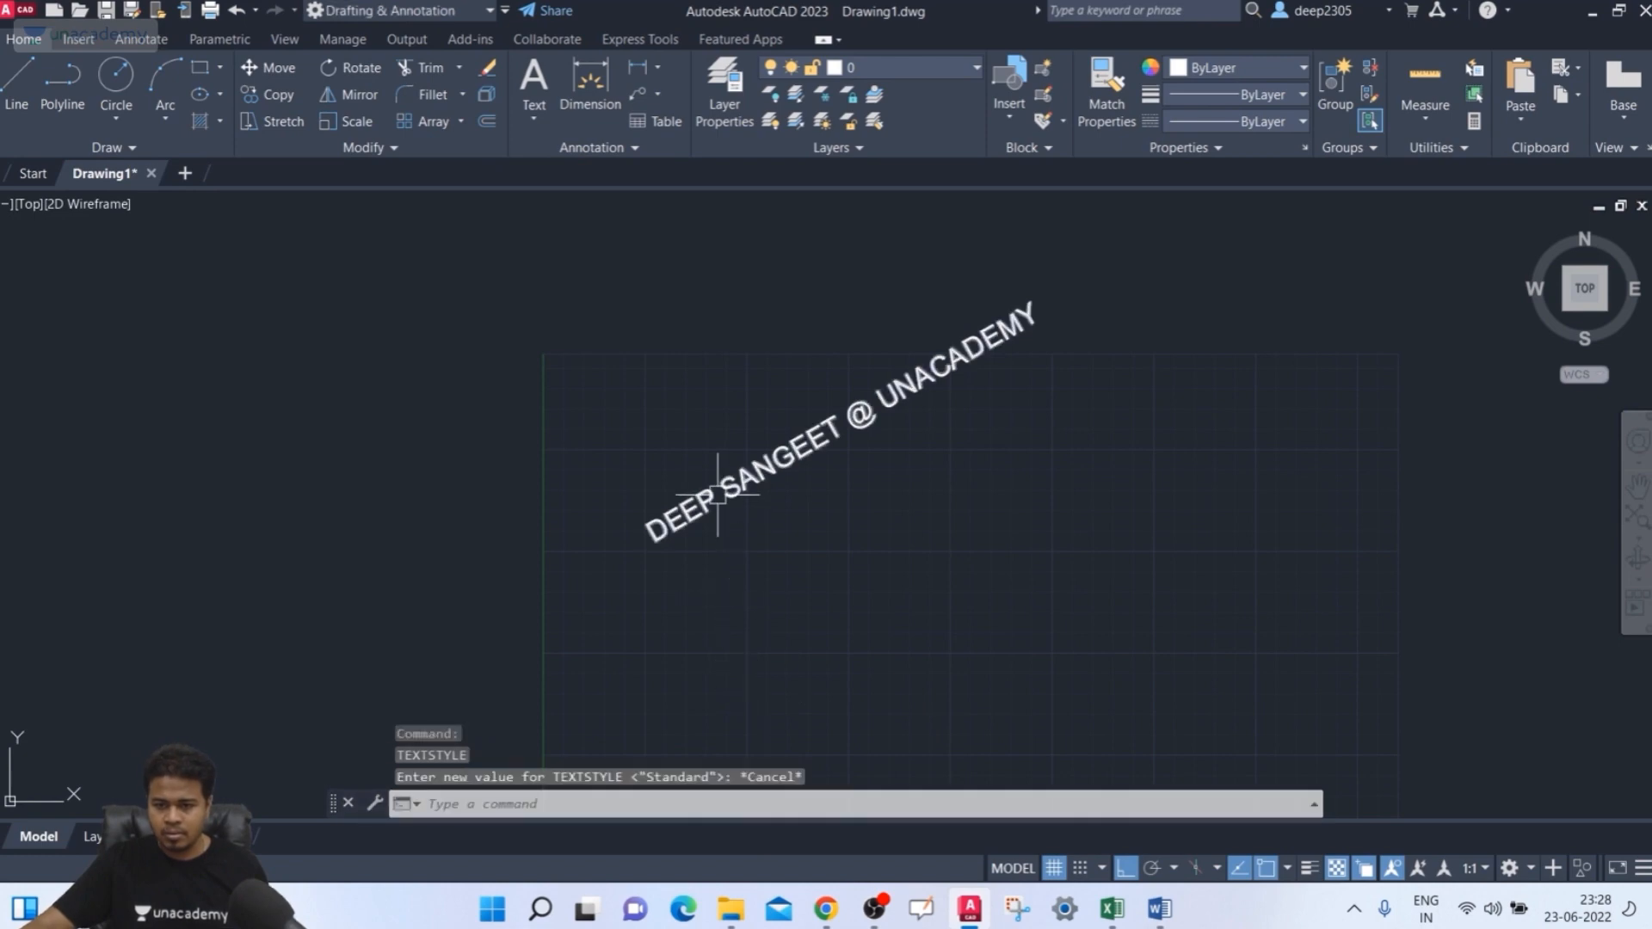
{"action": "type", "text": "TEX"}
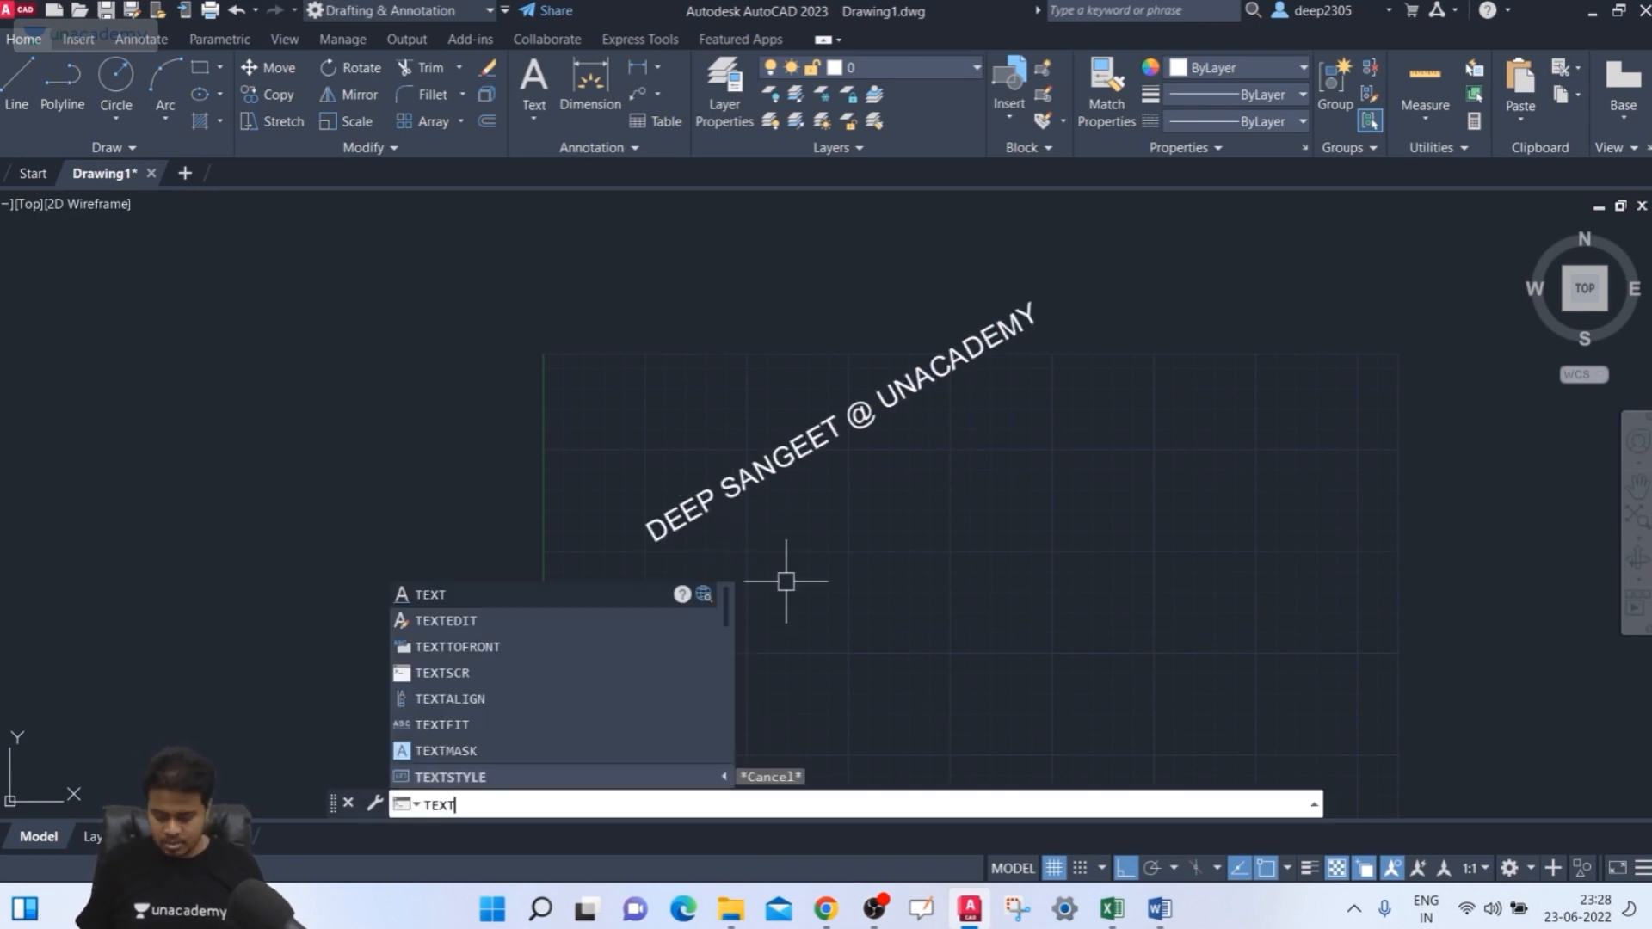
{"action": "type", "text": "T"}
{"action": "key", "text": "Down"}
{"action": "key", "text": "Return"}
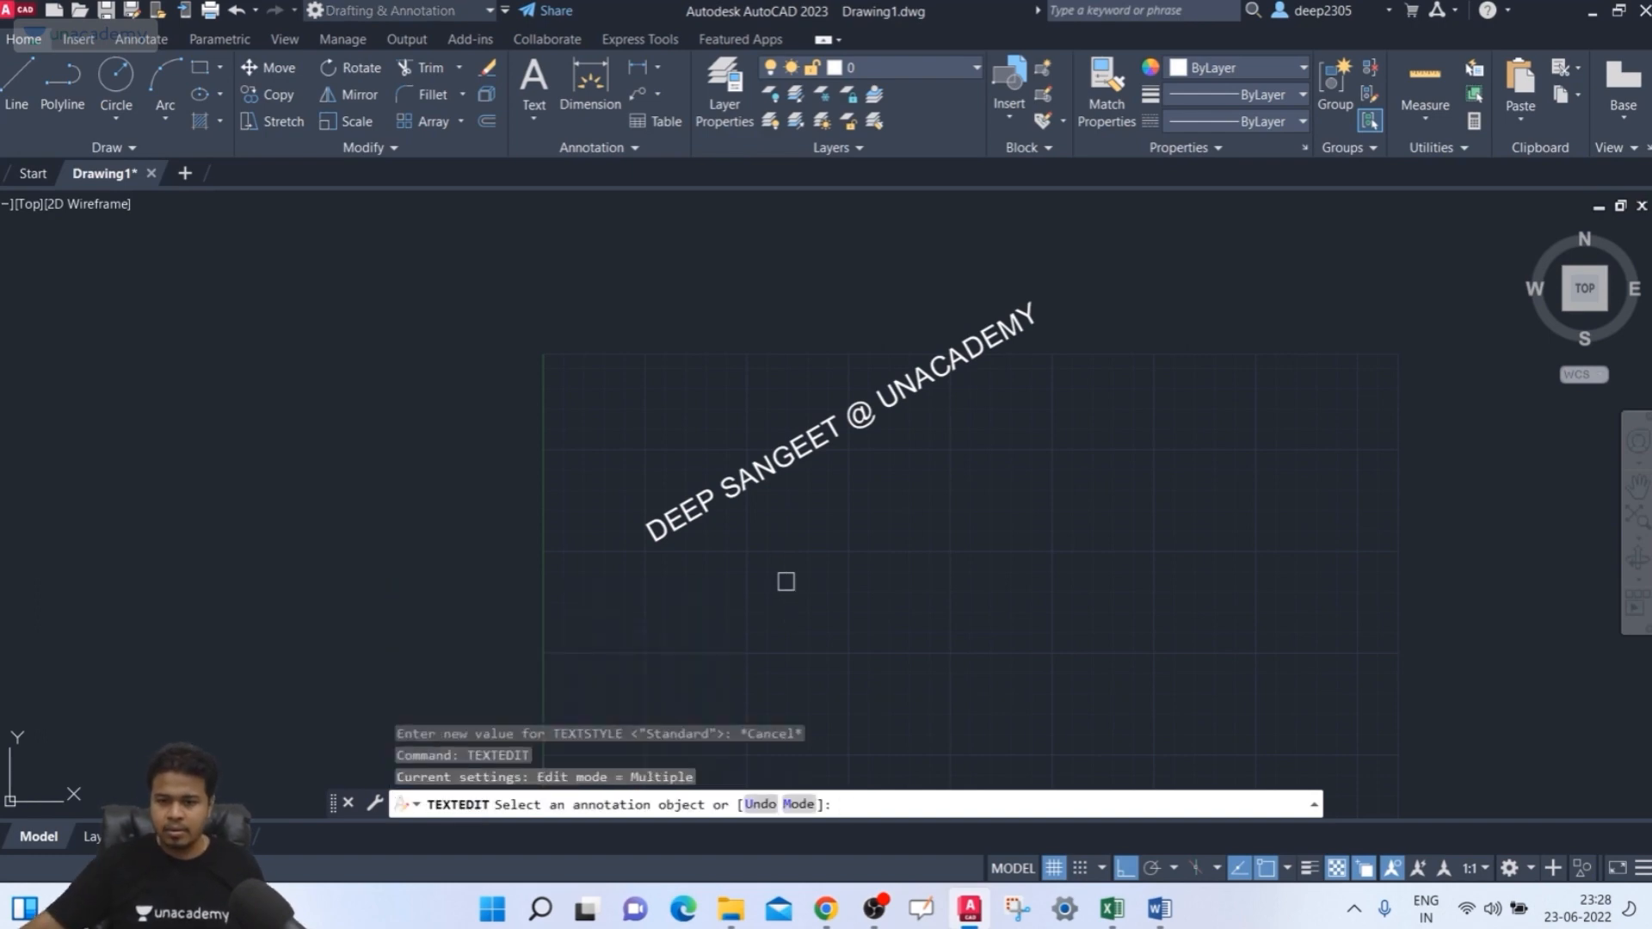
{"action": "left_click", "coordinate": [748, 487]}
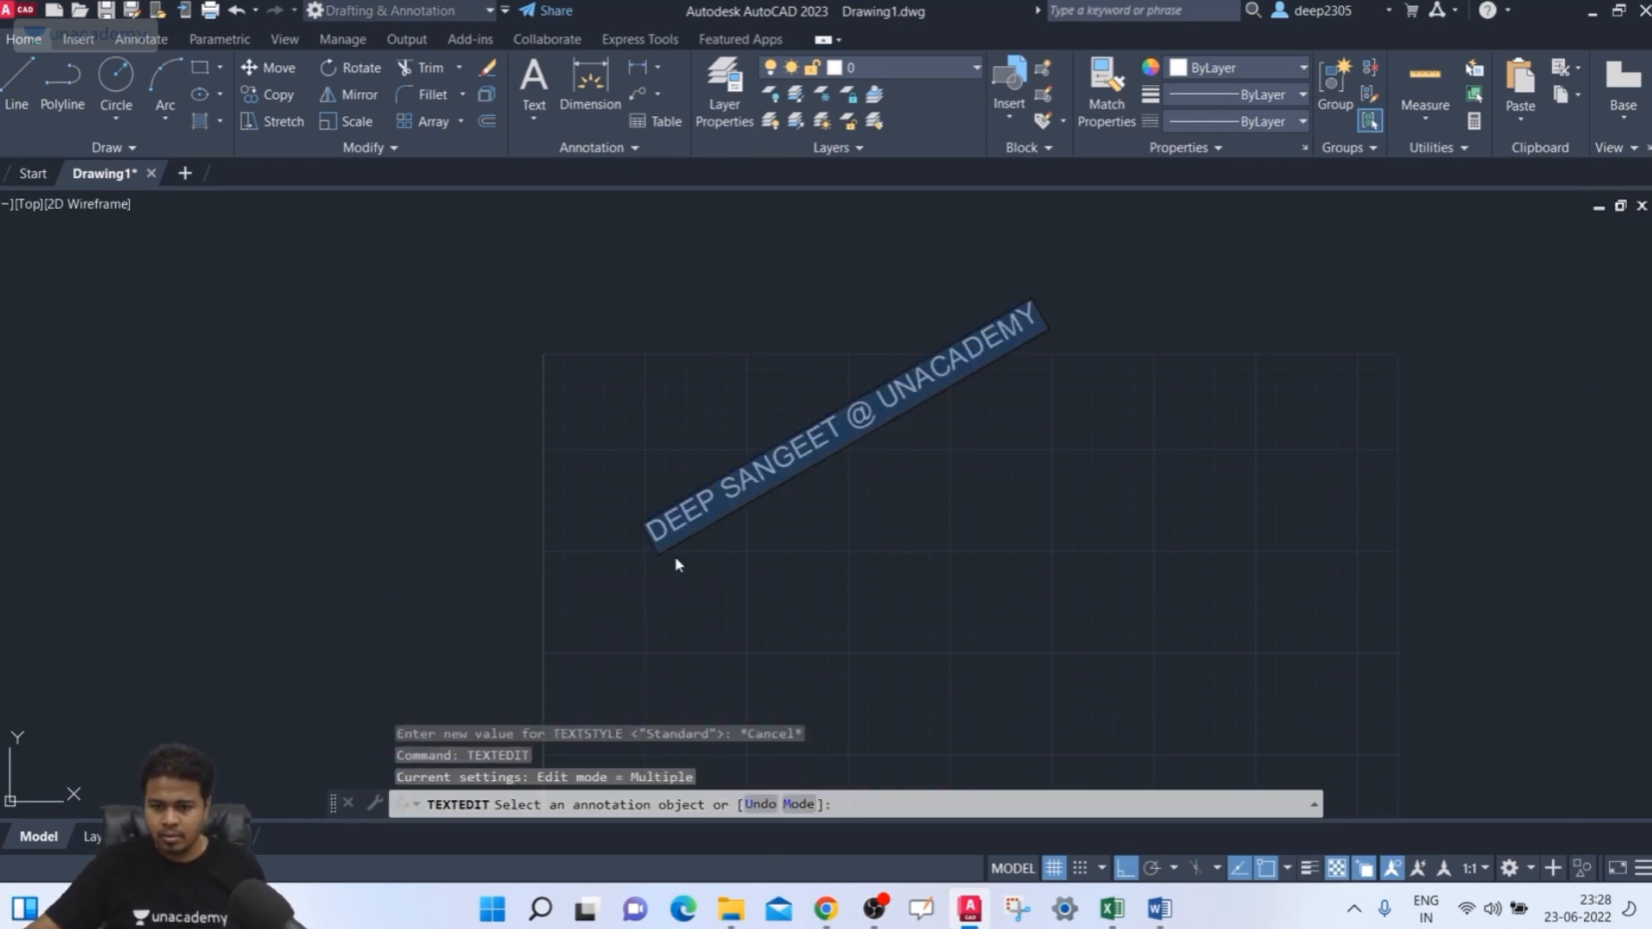
{"action": "left_click", "coordinate": [1038, 317]}
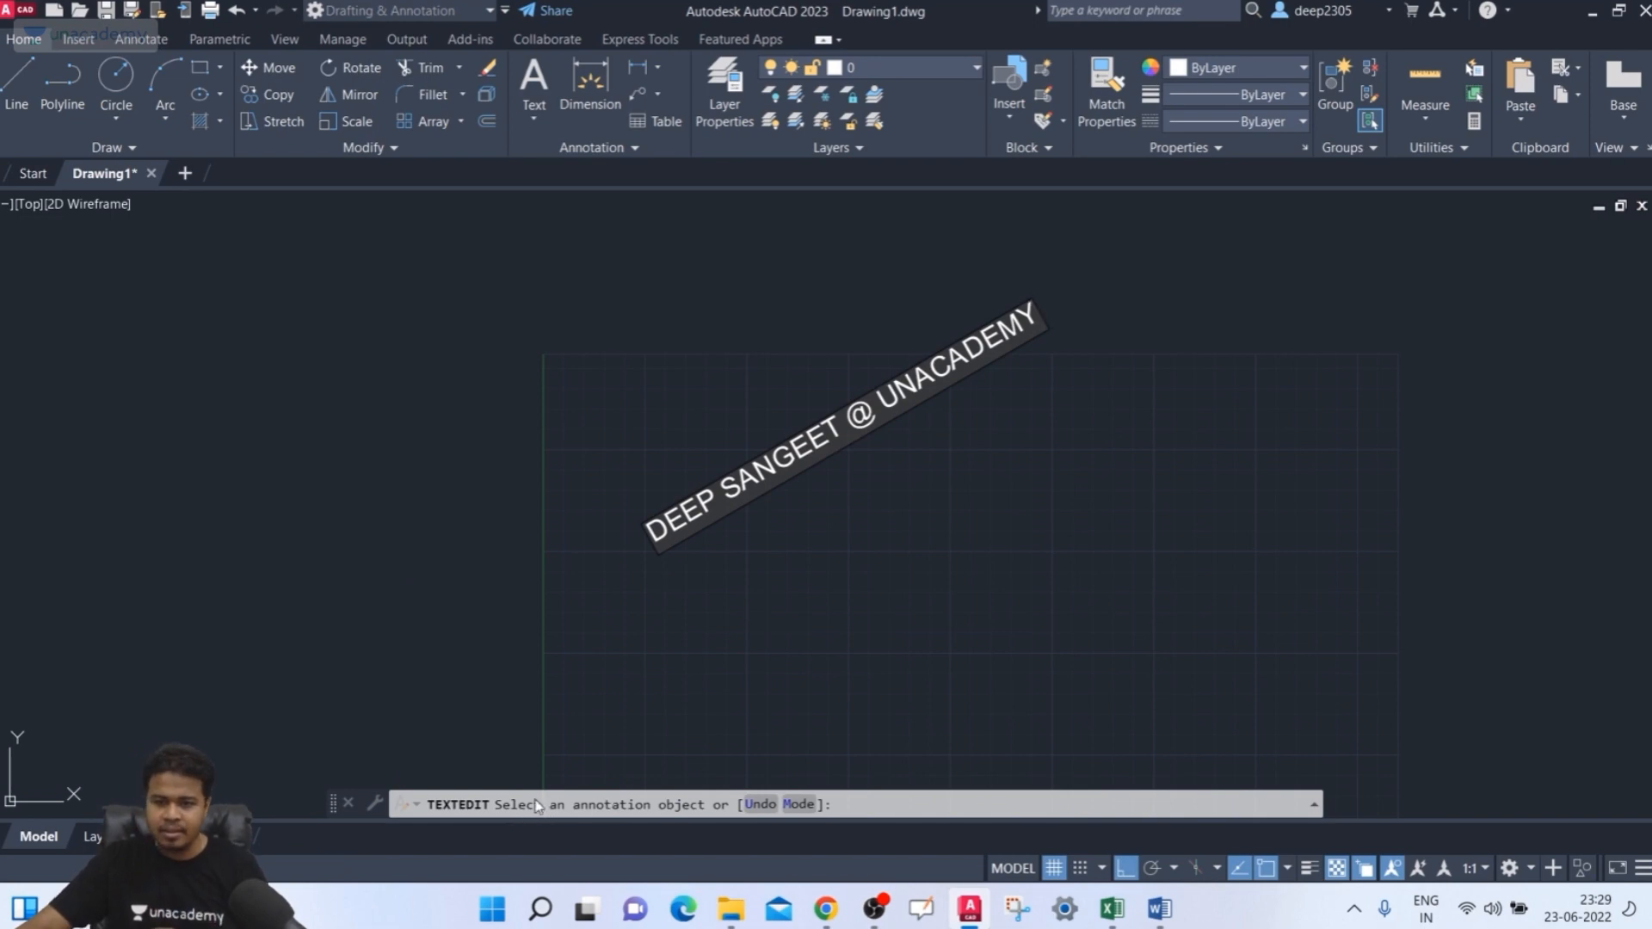
{"action": "key", "text": "Escape"}
{"action": "key", "text": "Escape"}
{"action": "key", "text": "Escape"}
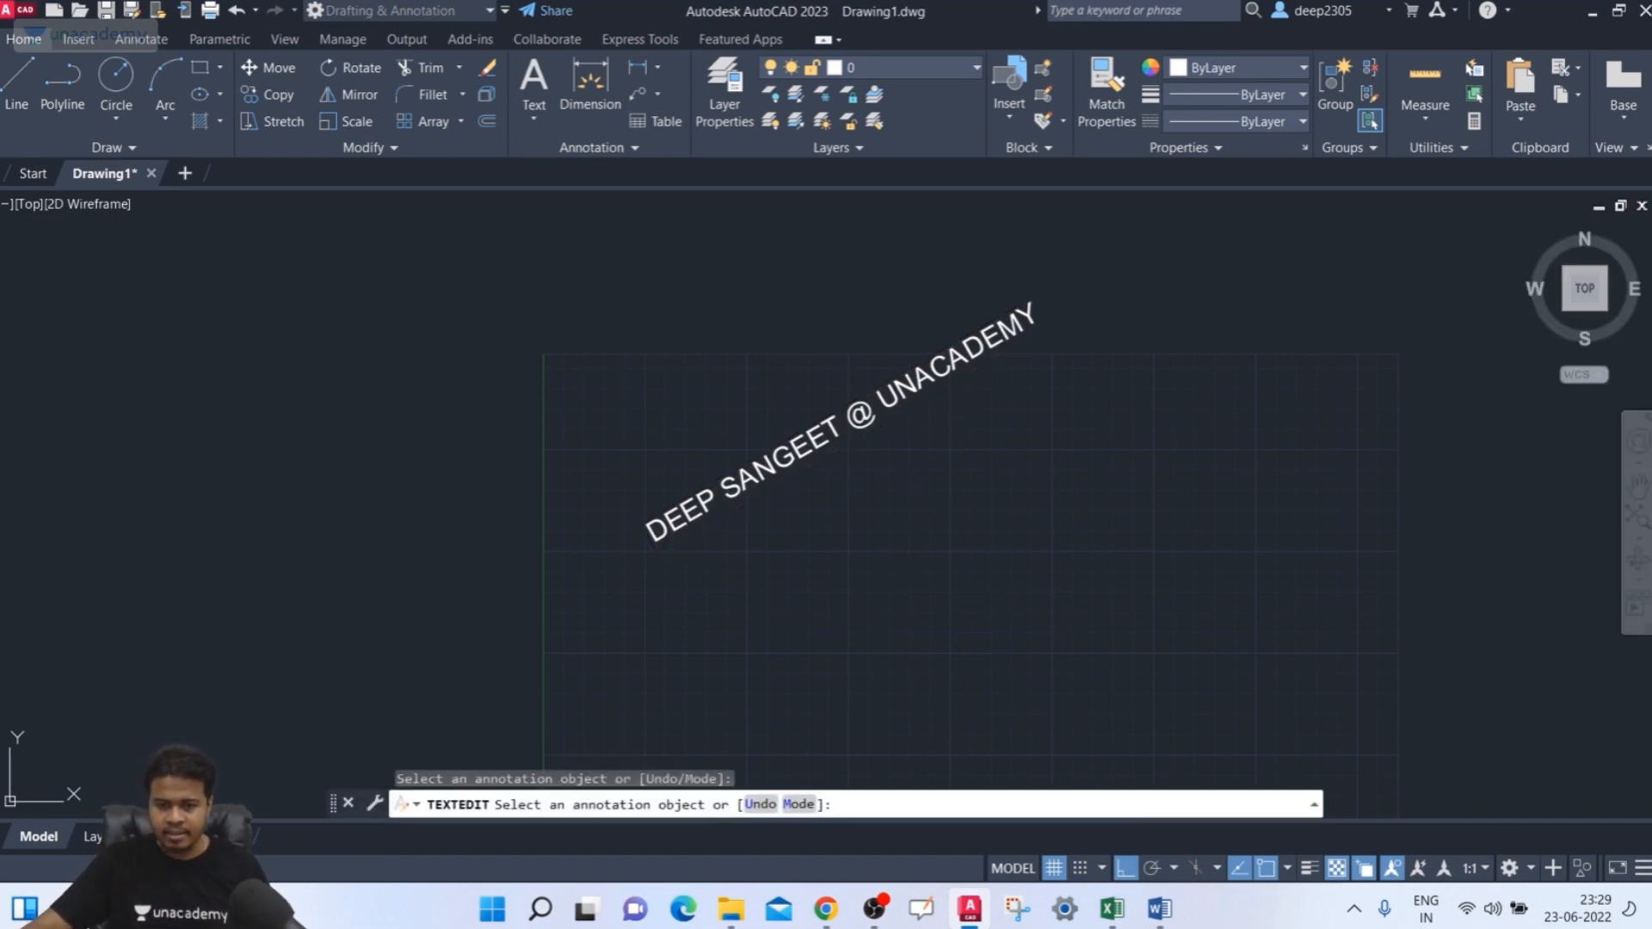
- Append the presenter's surname in capitals to the end of the rotated text line with TEXTEDIT, and end the command
{"action": "type", "text": "TEXTEDIT"}
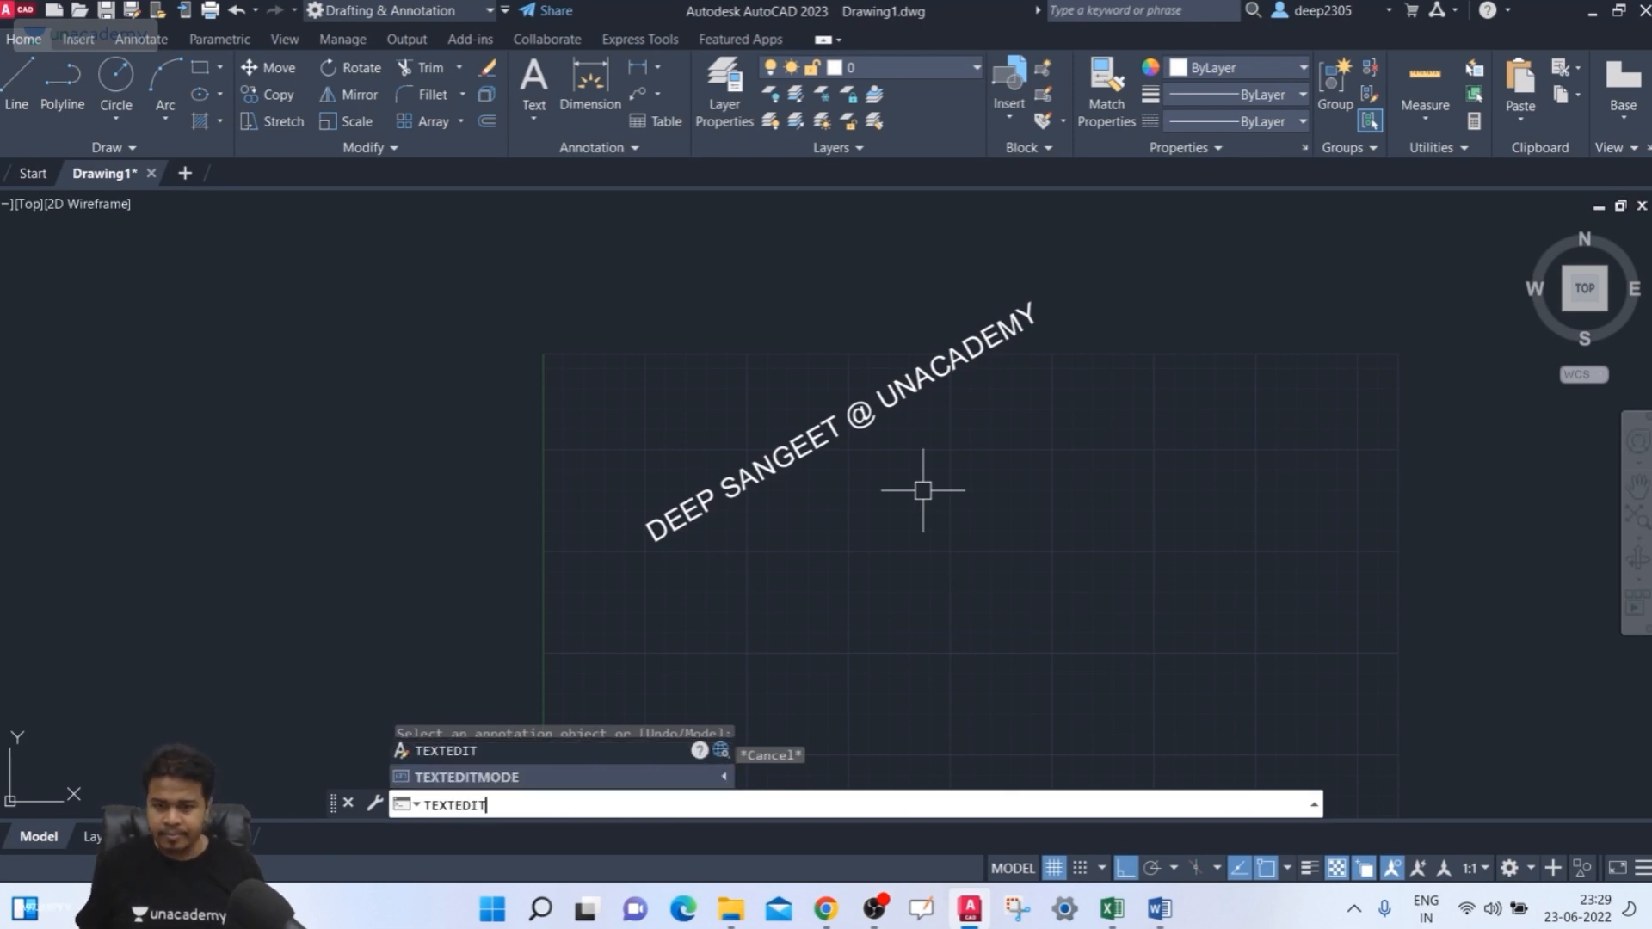
{"action": "key", "text": "Return"}
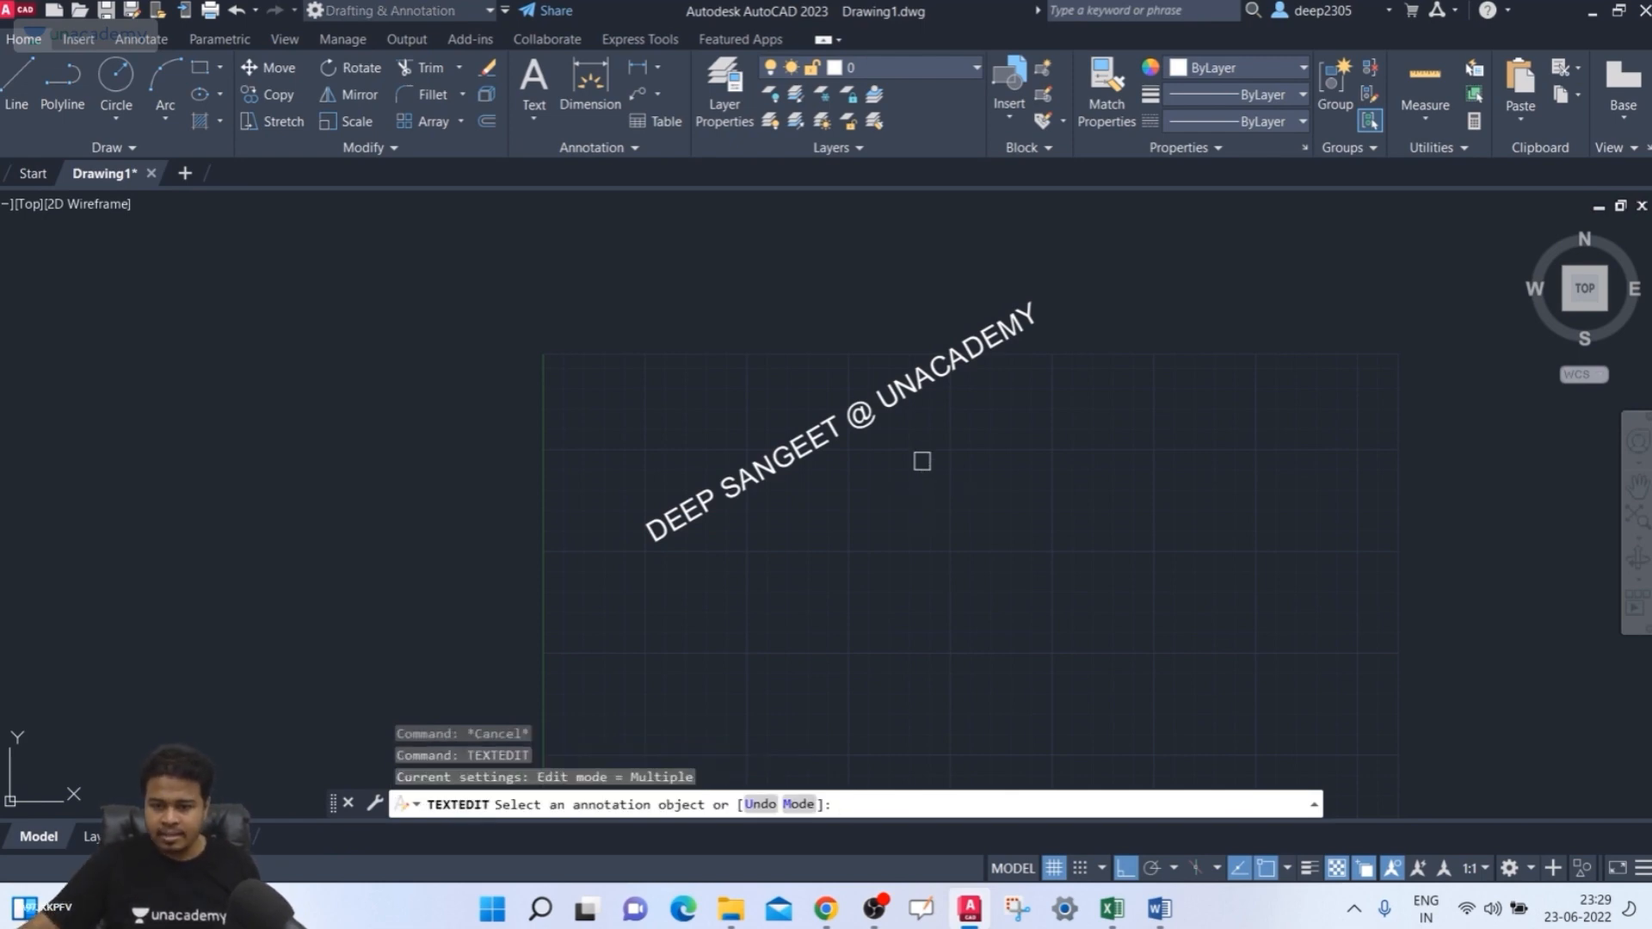
{"action": "left_click", "coordinate": [826, 444]}
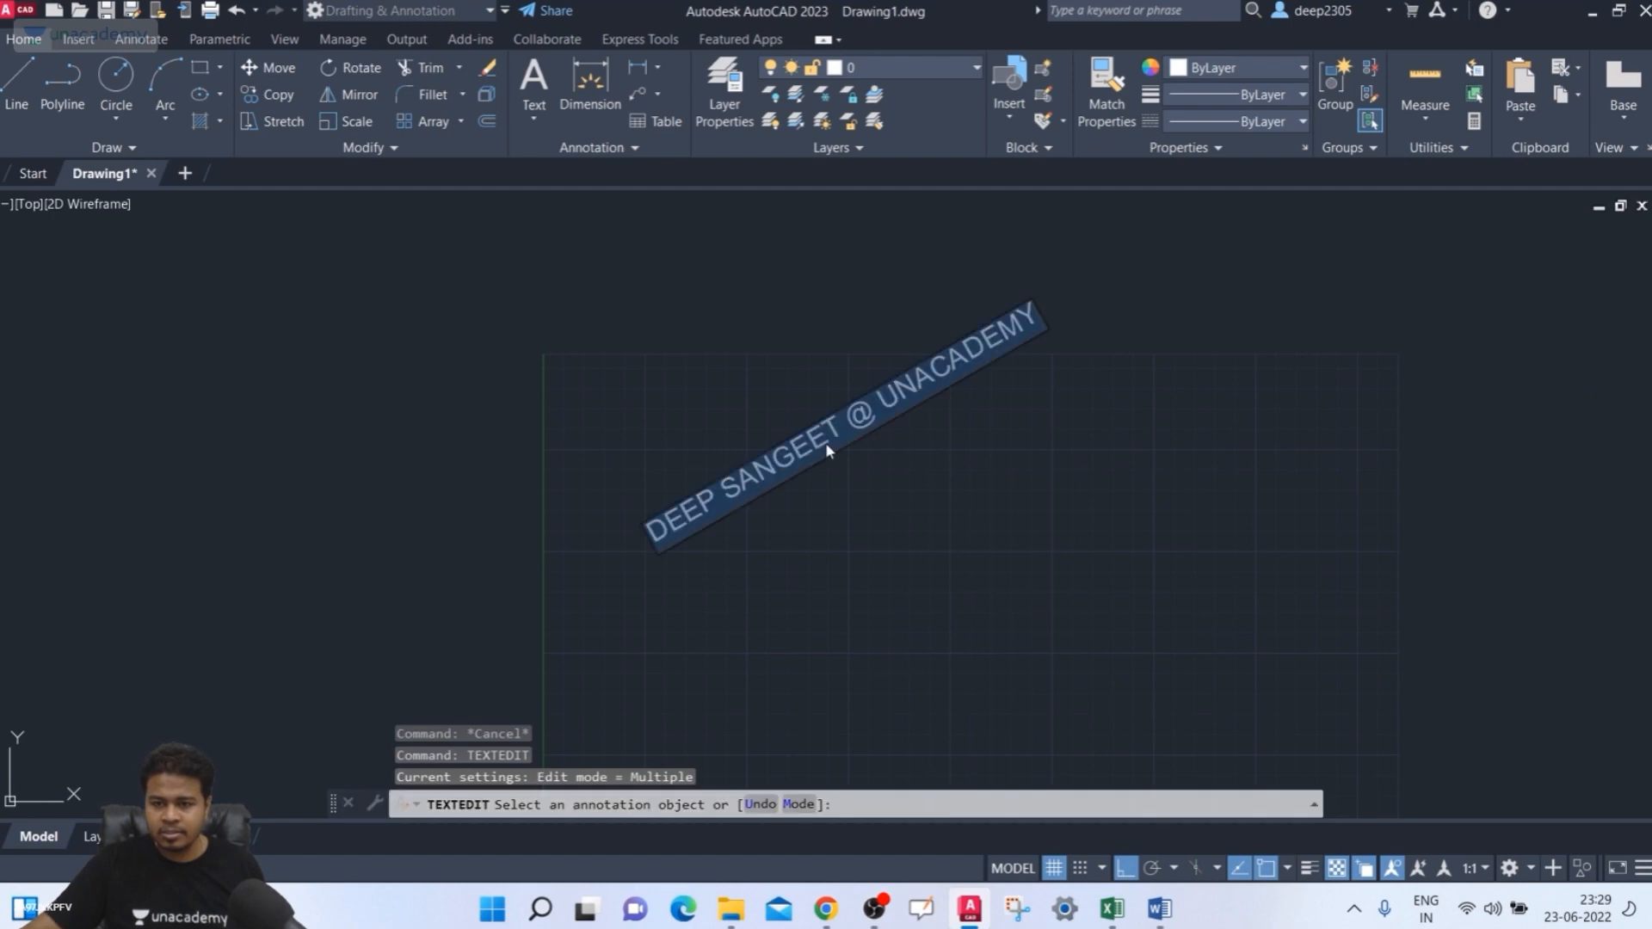
{"action": "left_click_drag", "start_coordinate": [1037, 313], "coordinate": [621, 547]}
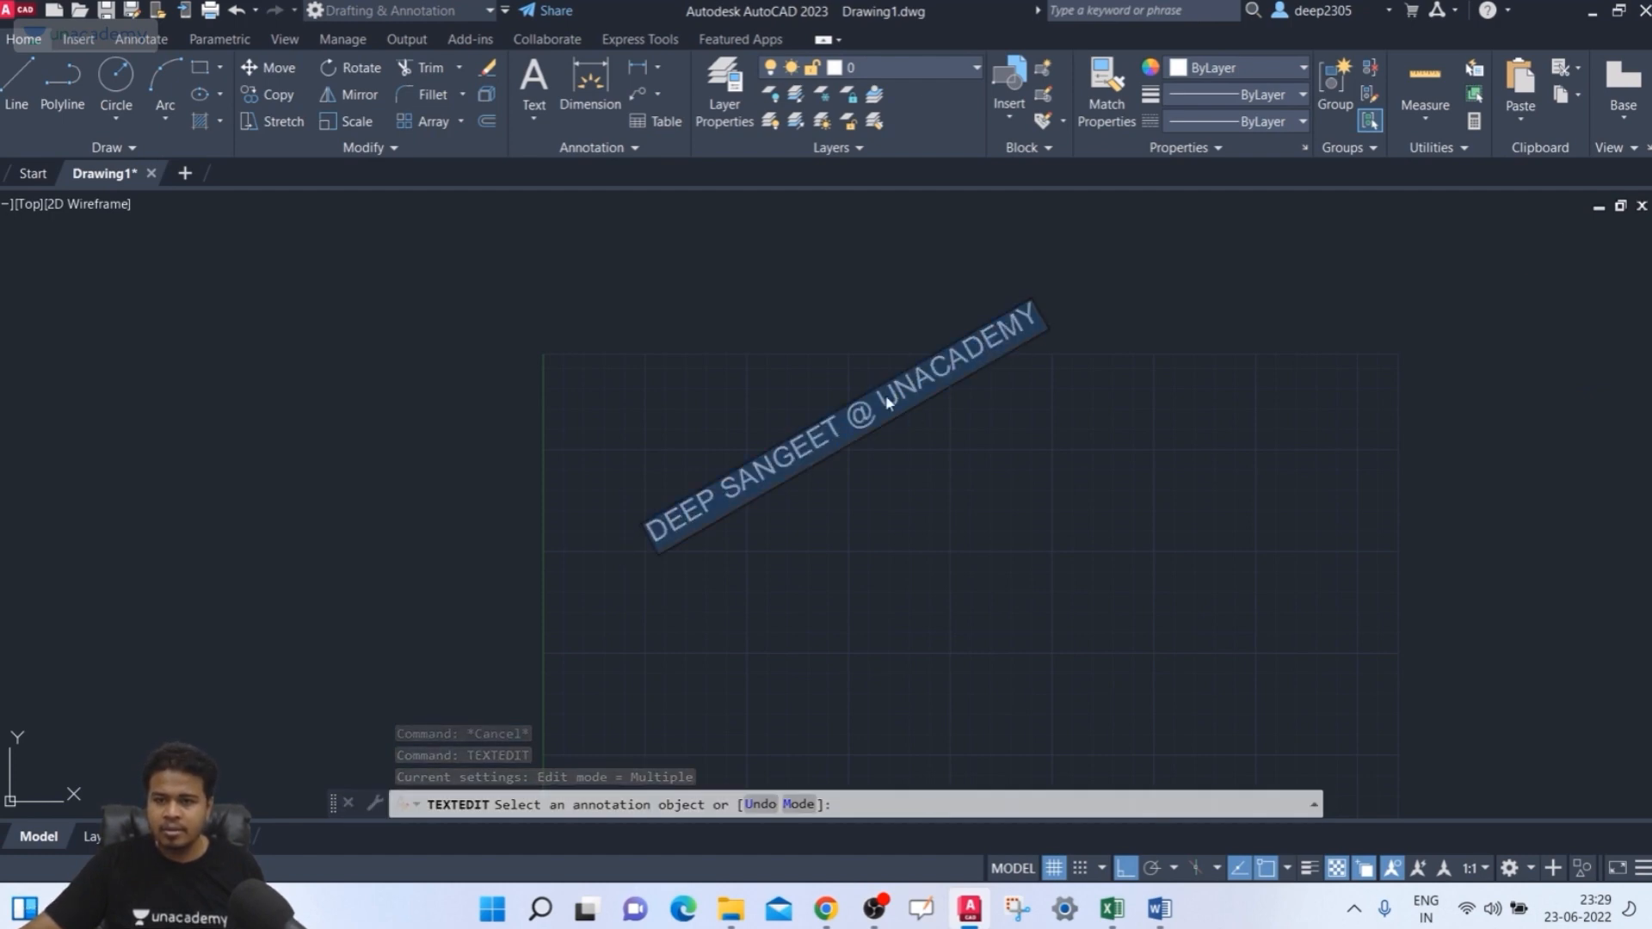
{"action": "left_click", "coordinate": [1028, 325]}
{"action": "left_click_drag", "start_coordinate": [1030, 318], "coordinate": [627, 564]}
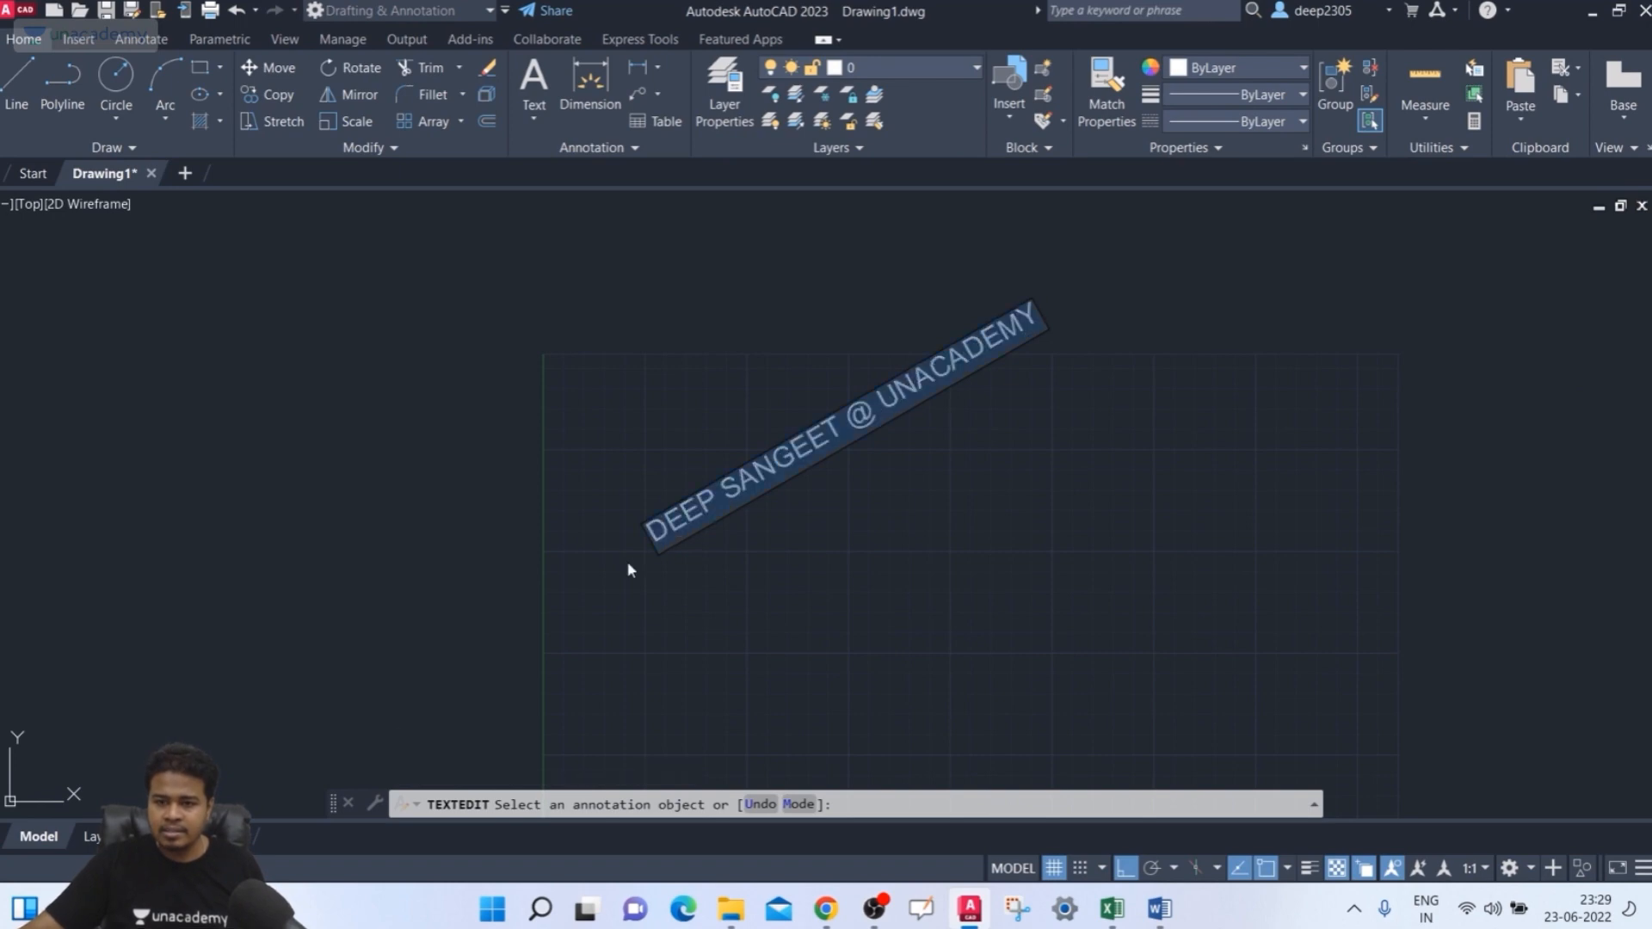
{"action": "left_click", "coordinate": [1034, 321]}
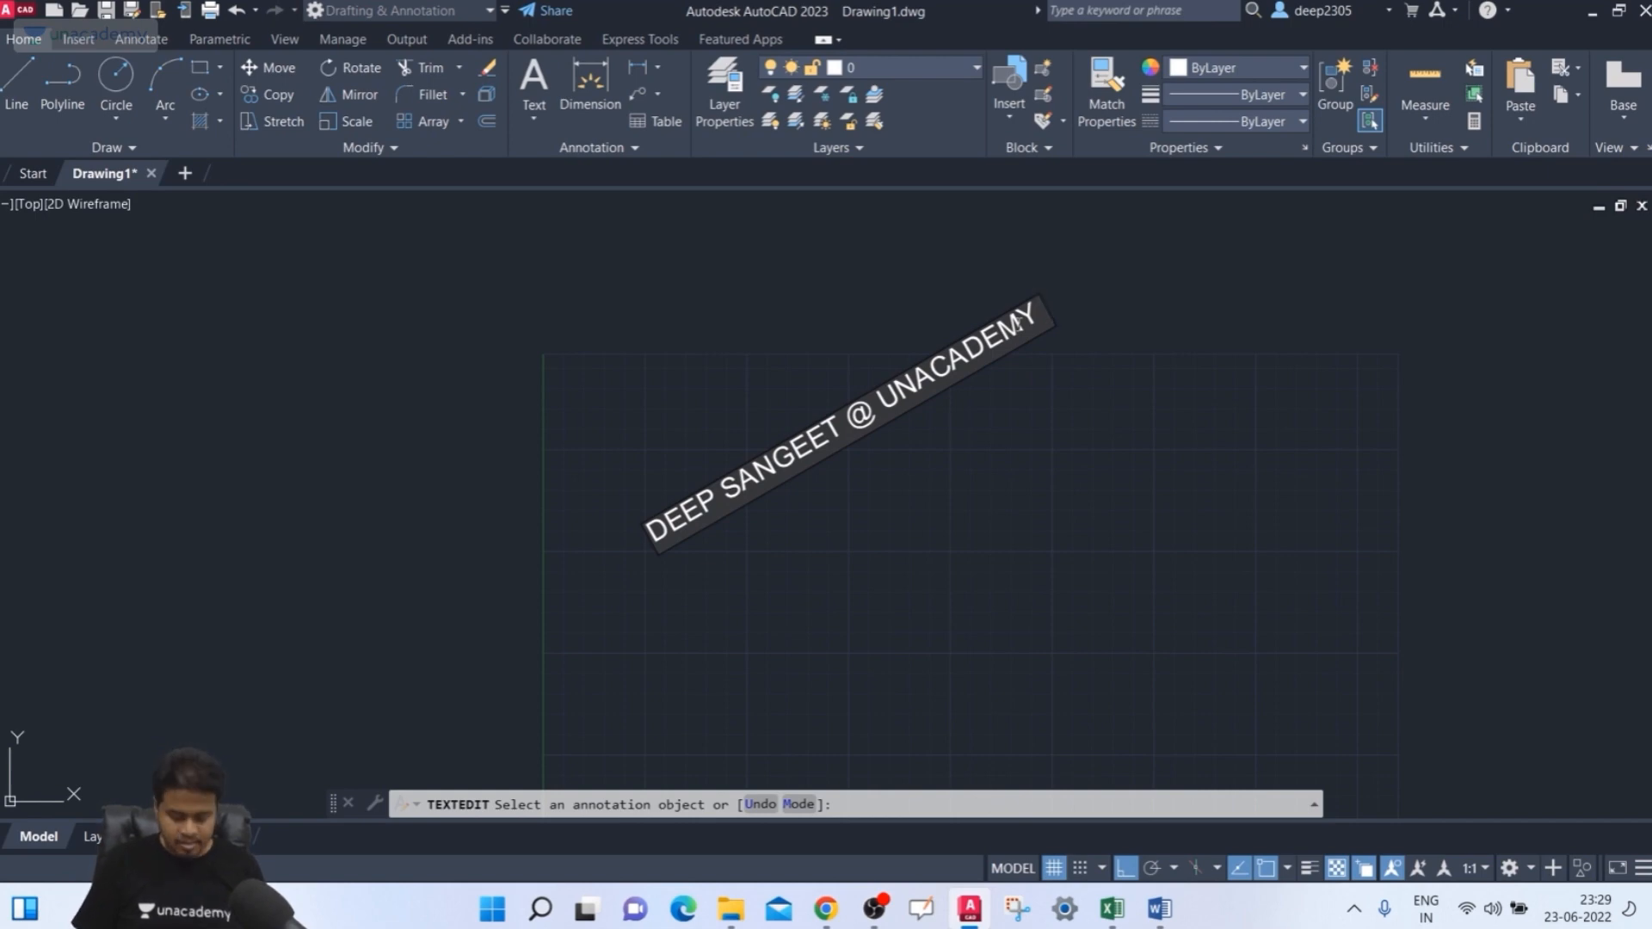
{"action": "type", "text": "MAITY"}
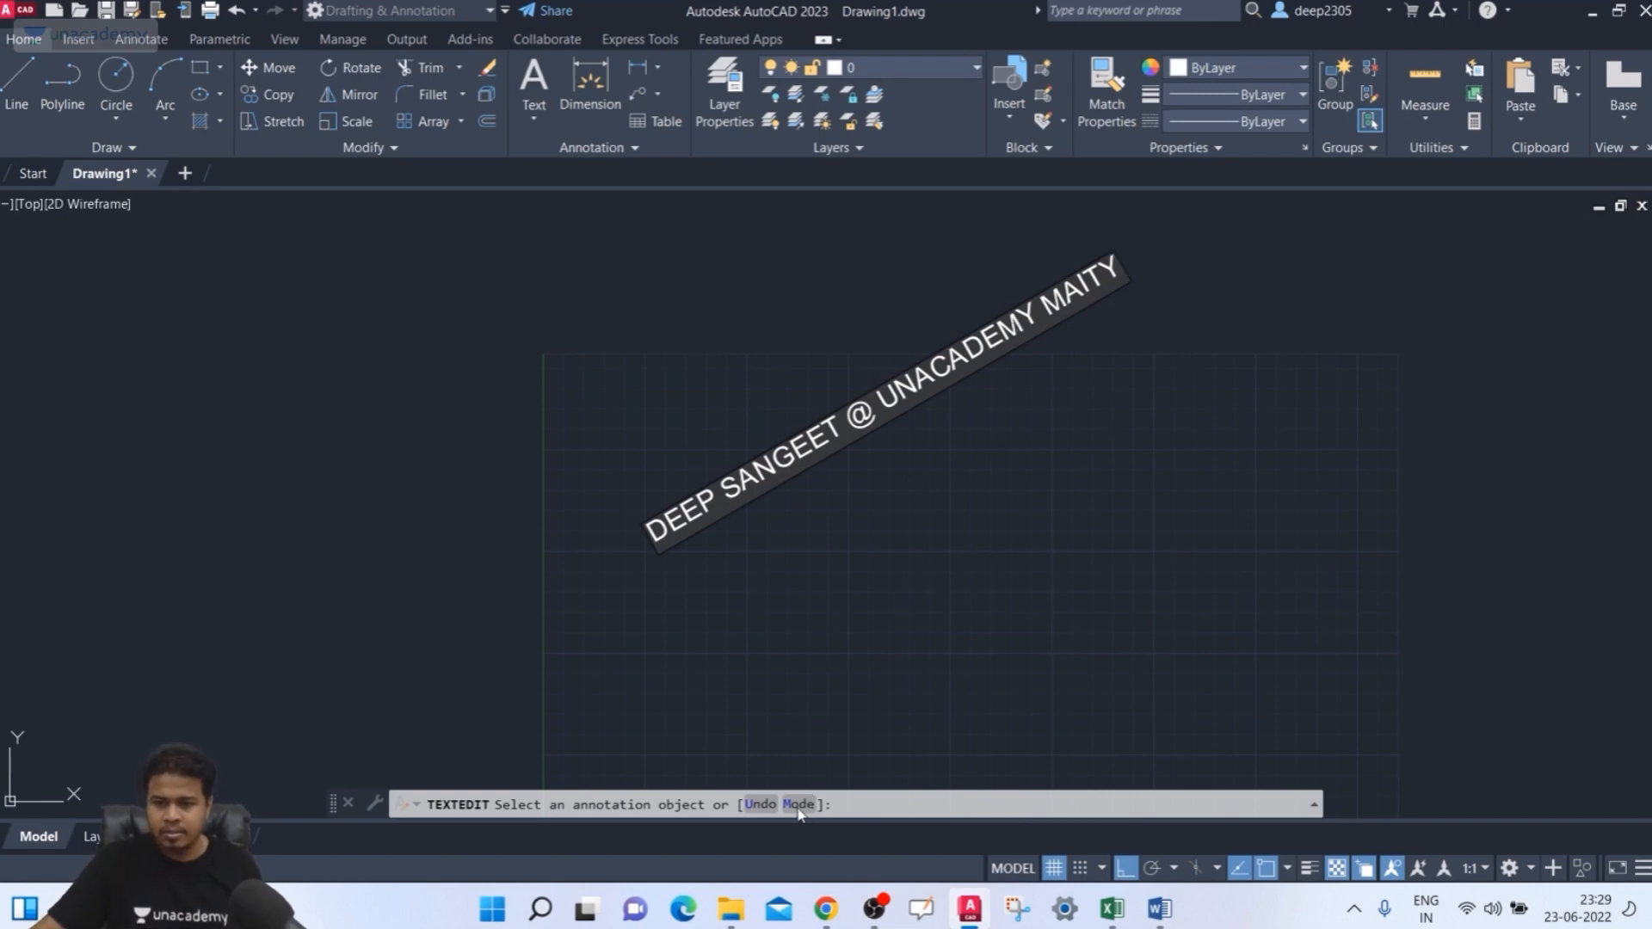
{"action": "left_click", "coordinate": [1084, 535]}
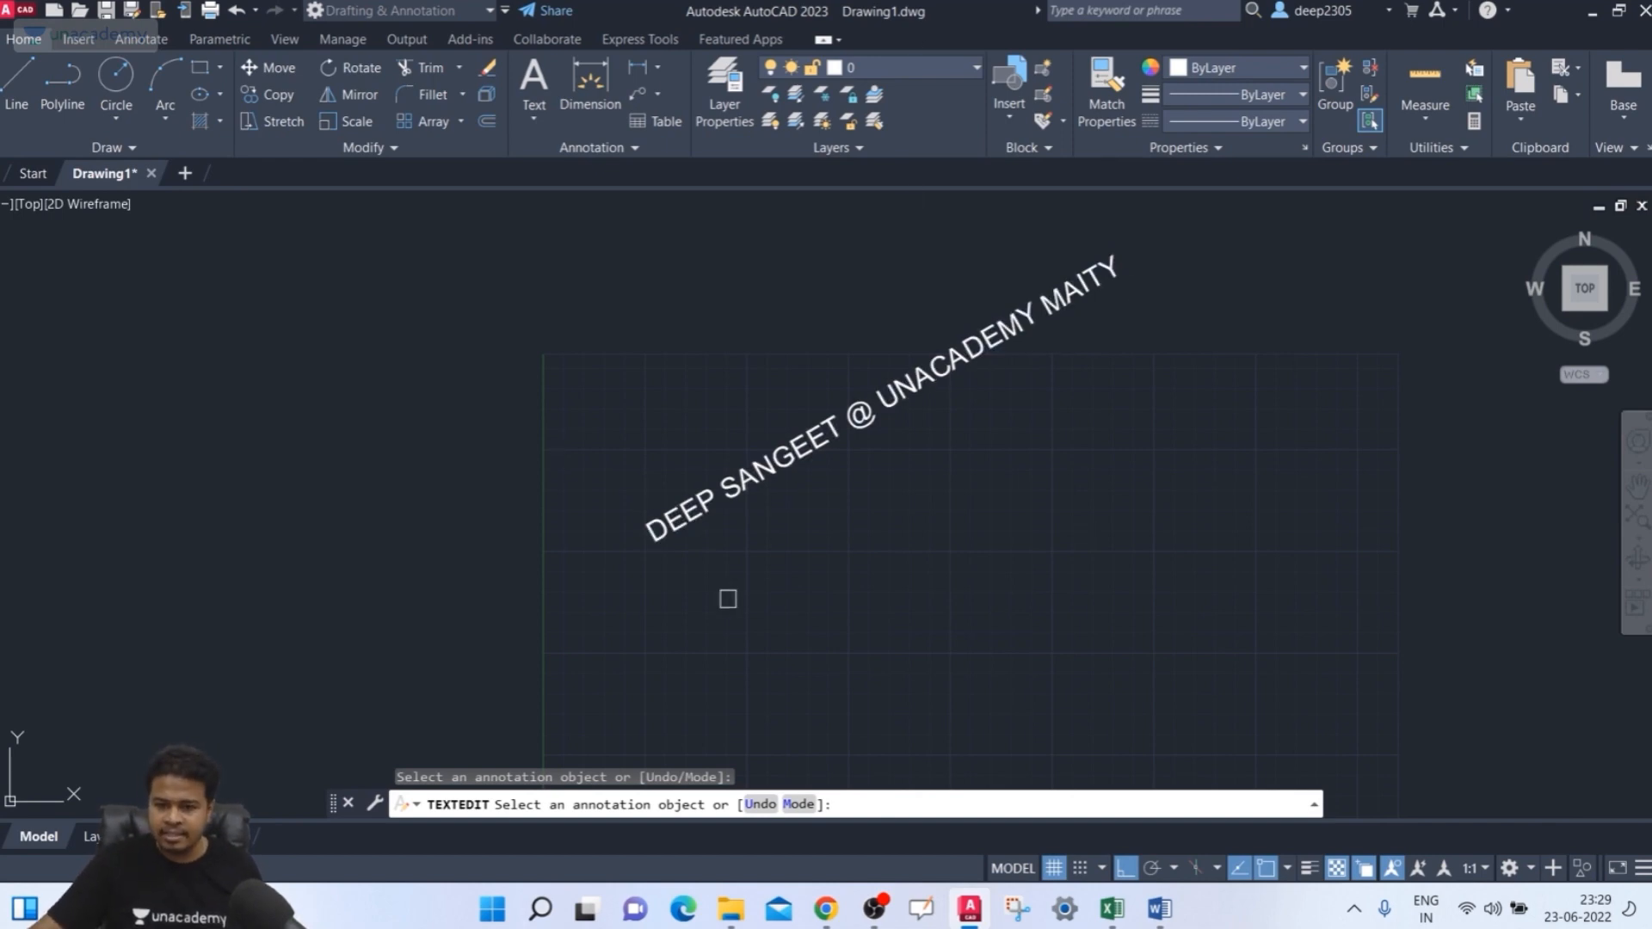
{"action": "key", "text": "Escape"}
- Start a multiline text and define a wide, horizontal text box in the empty area below the rotated text line
{"action": "mouse_move", "coordinate": [730, 608]}
{"action": "middle_mouse_down"}
{"action": "mouse_move", "coordinate": [620, 635]}
{"action": "mouse_move", "coordinate": [665, 590]}
{"action": "middle_mouse_up"}
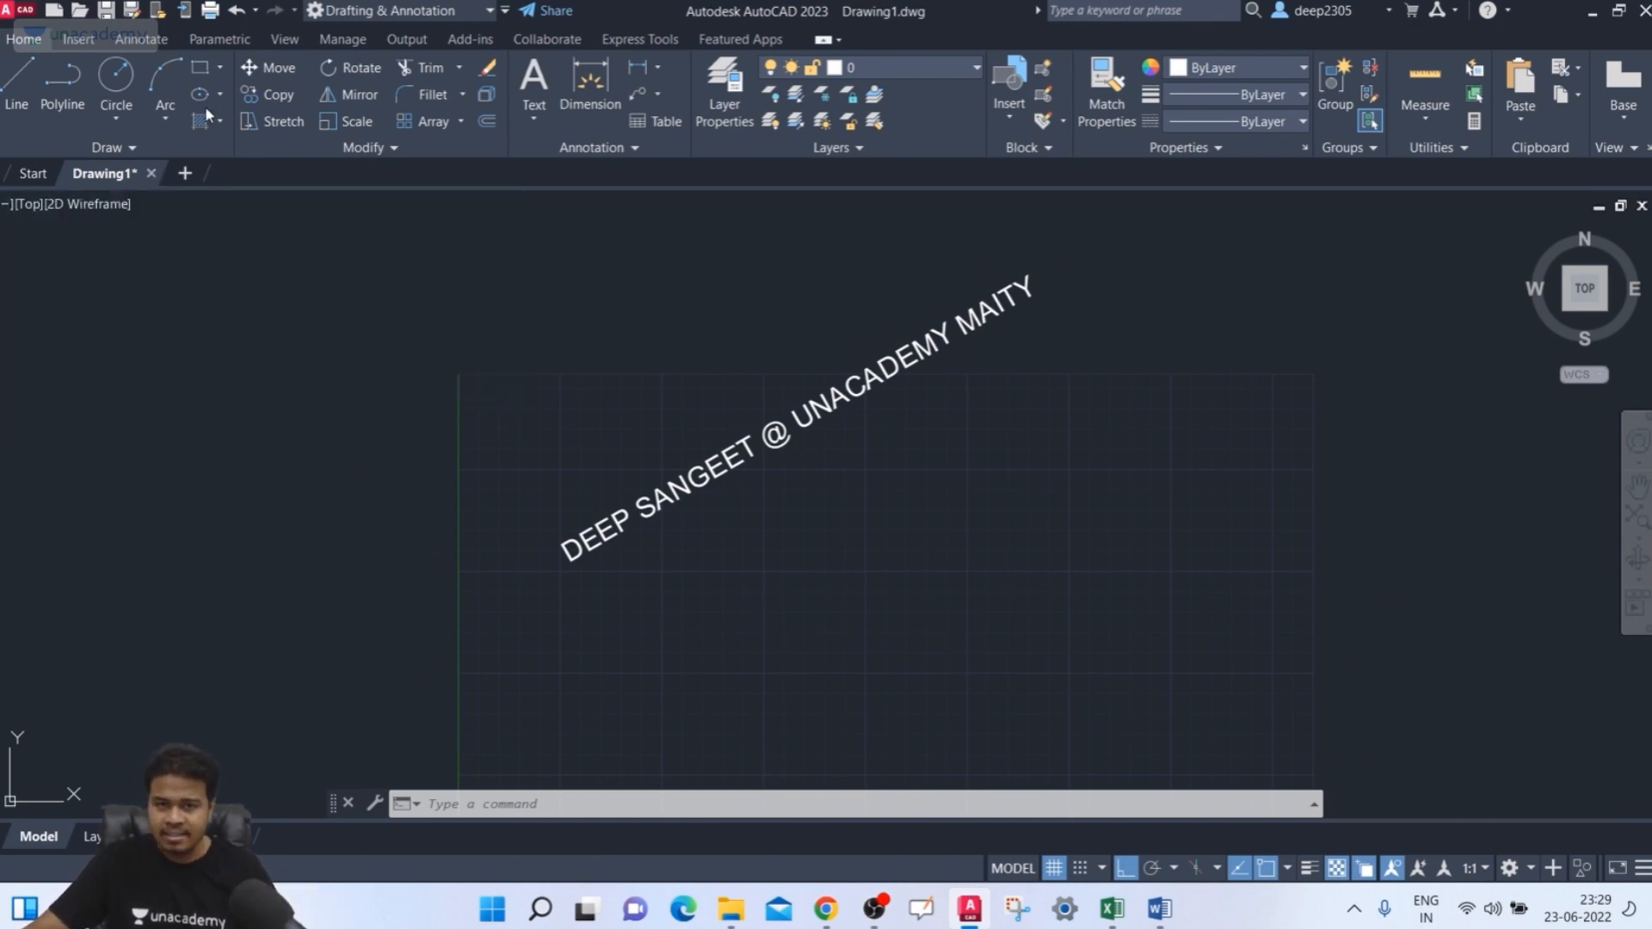
{"action": "left_click", "coordinate": [139, 38]}
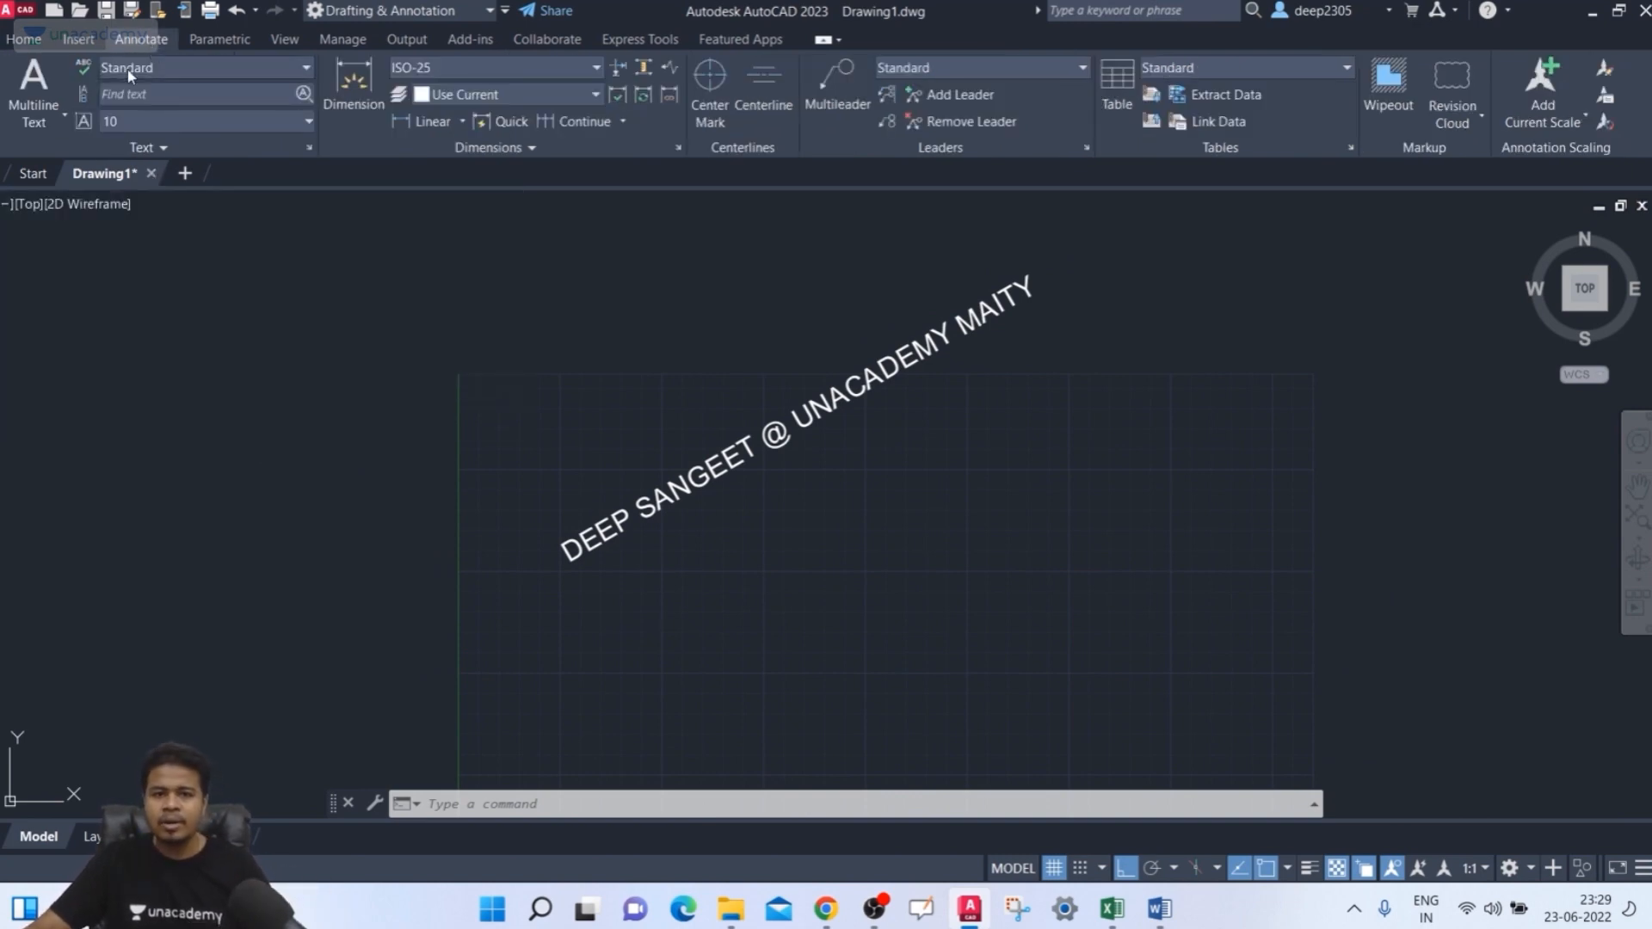
{"action": "left_click", "coordinate": [45, 123]}
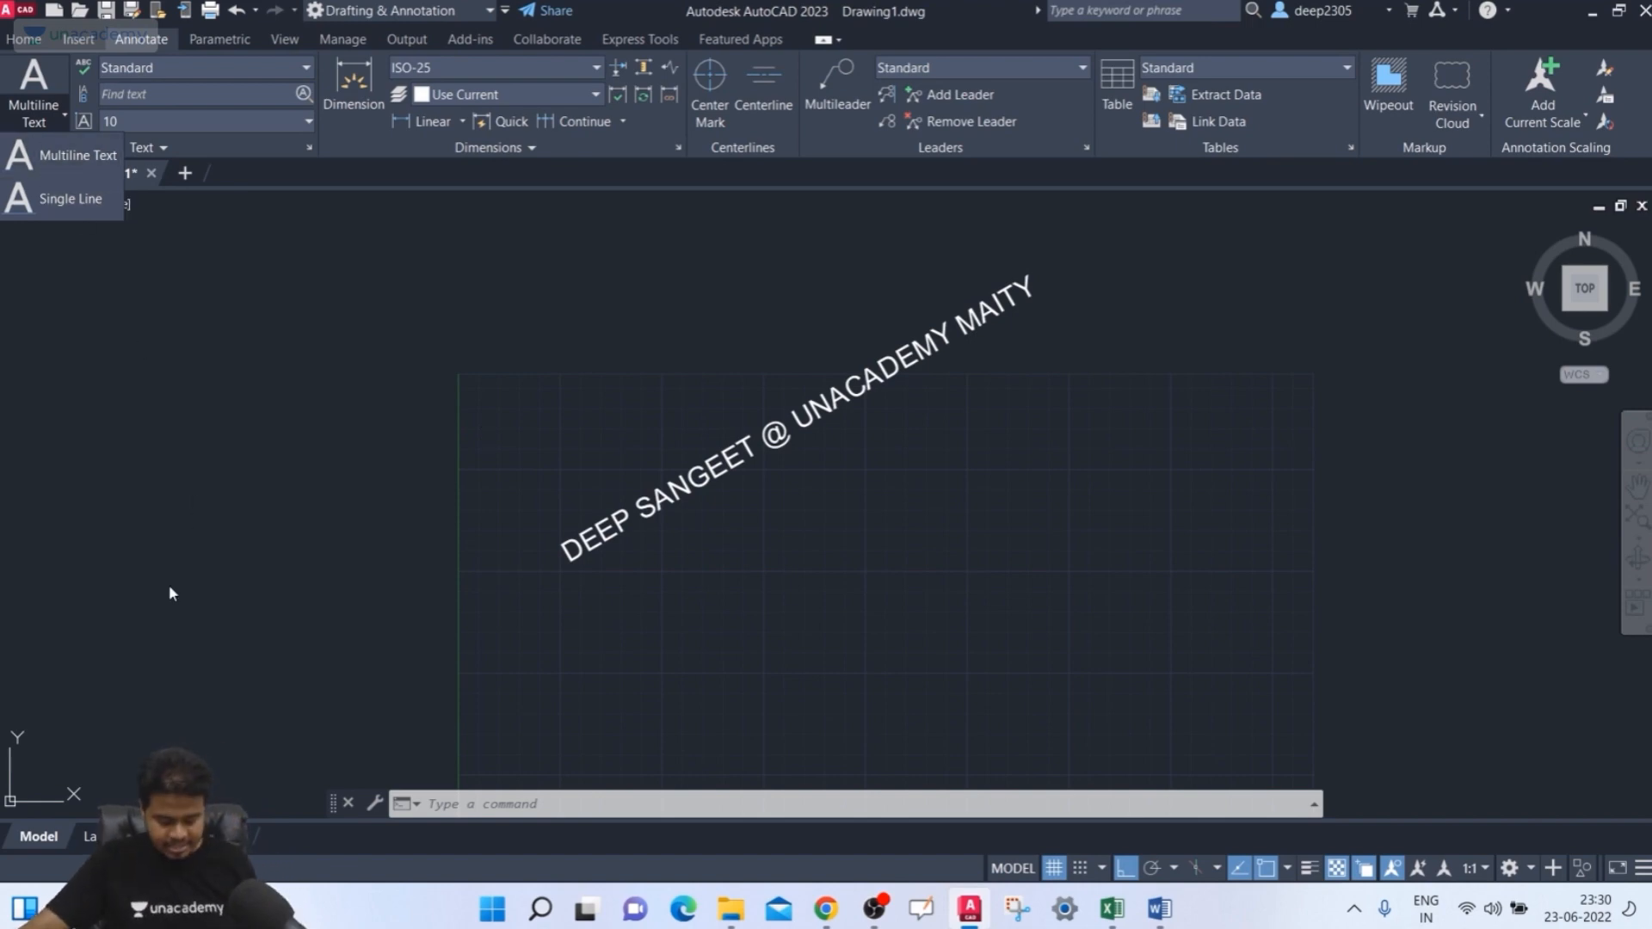
{"action": "left_click", "coordinate": [445, 814]}
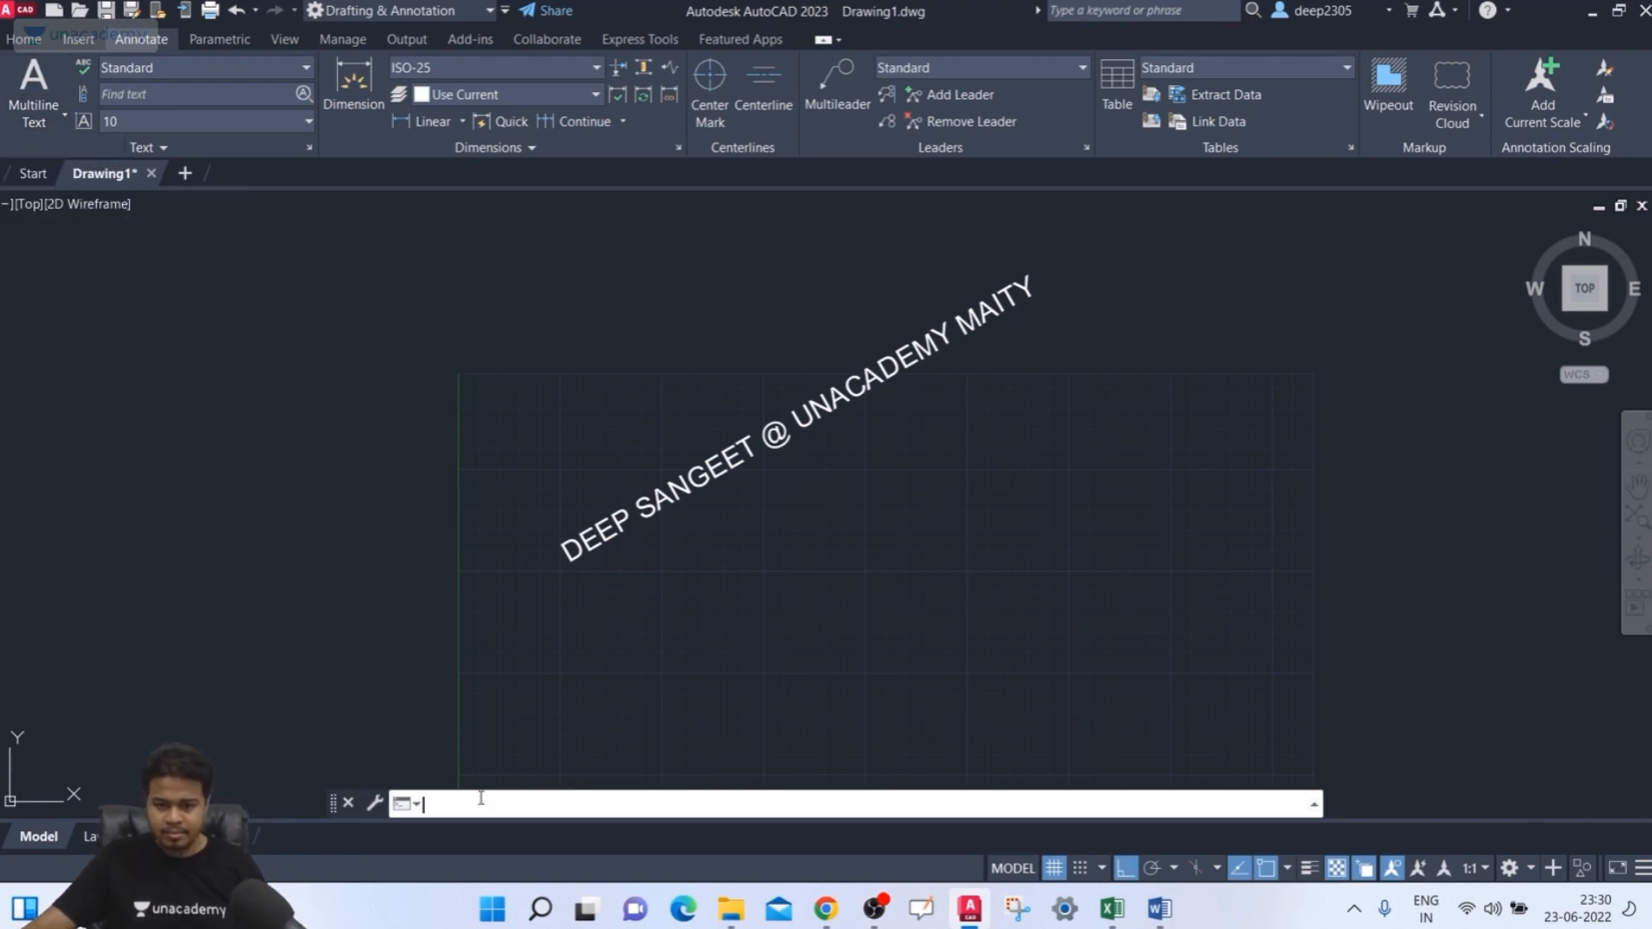
{"action": "type", "text": "MT"}
{"action": "key", "text": "Return"}
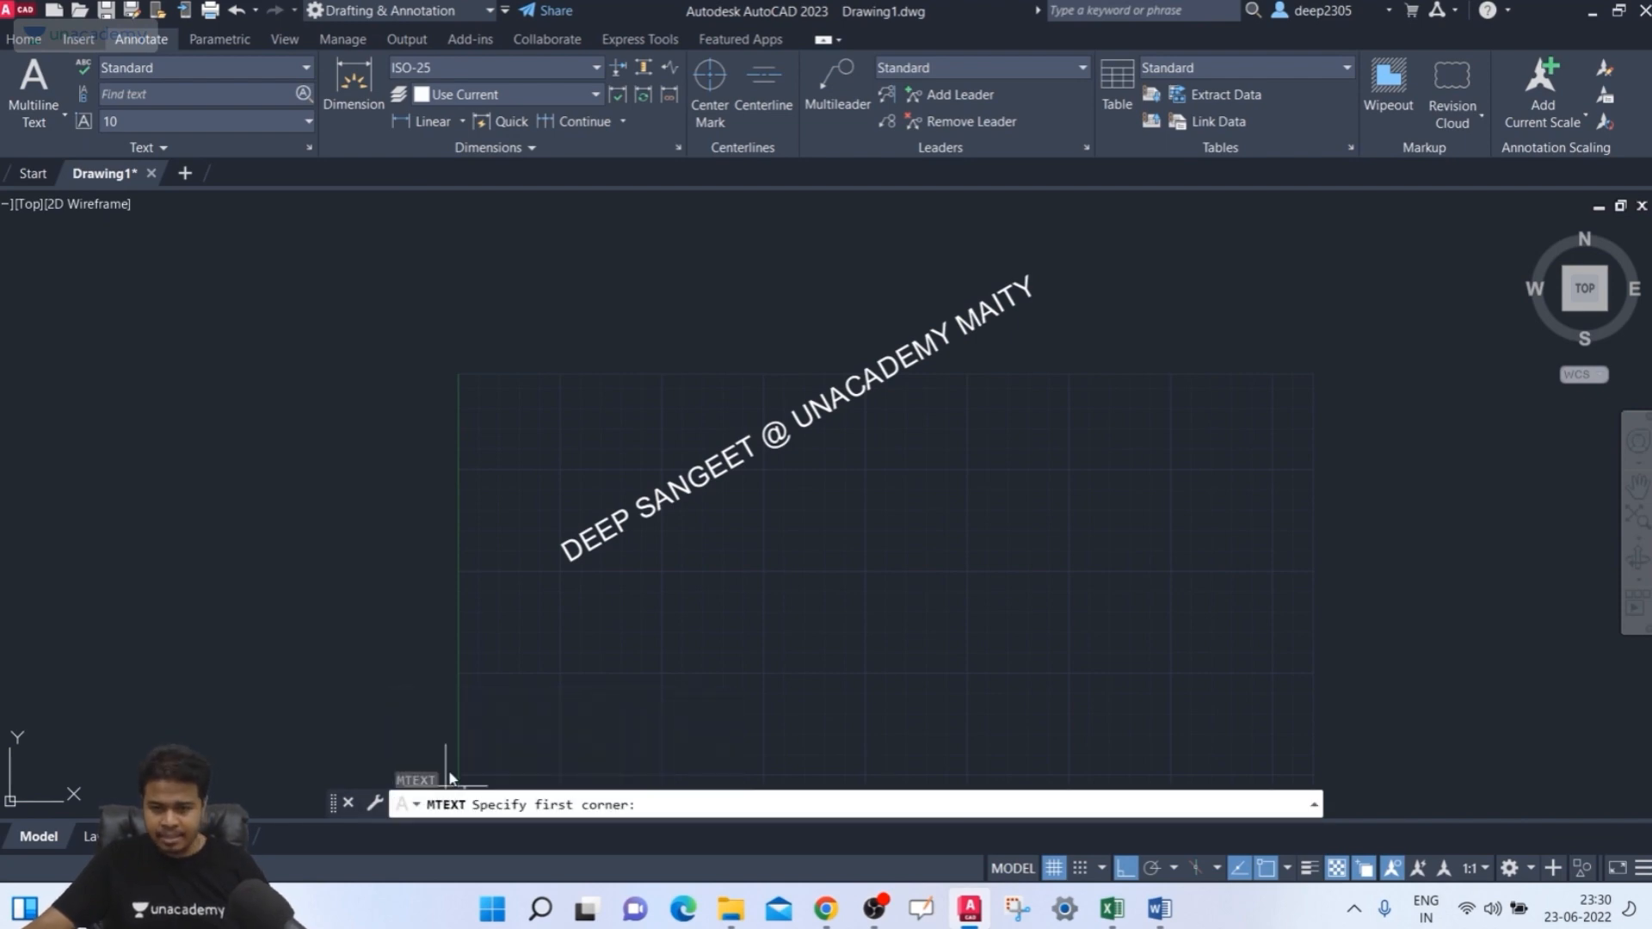
{"action": "middle_click_drag", "start_coordinate": [858, 509], "coordinate": [779, 396]}
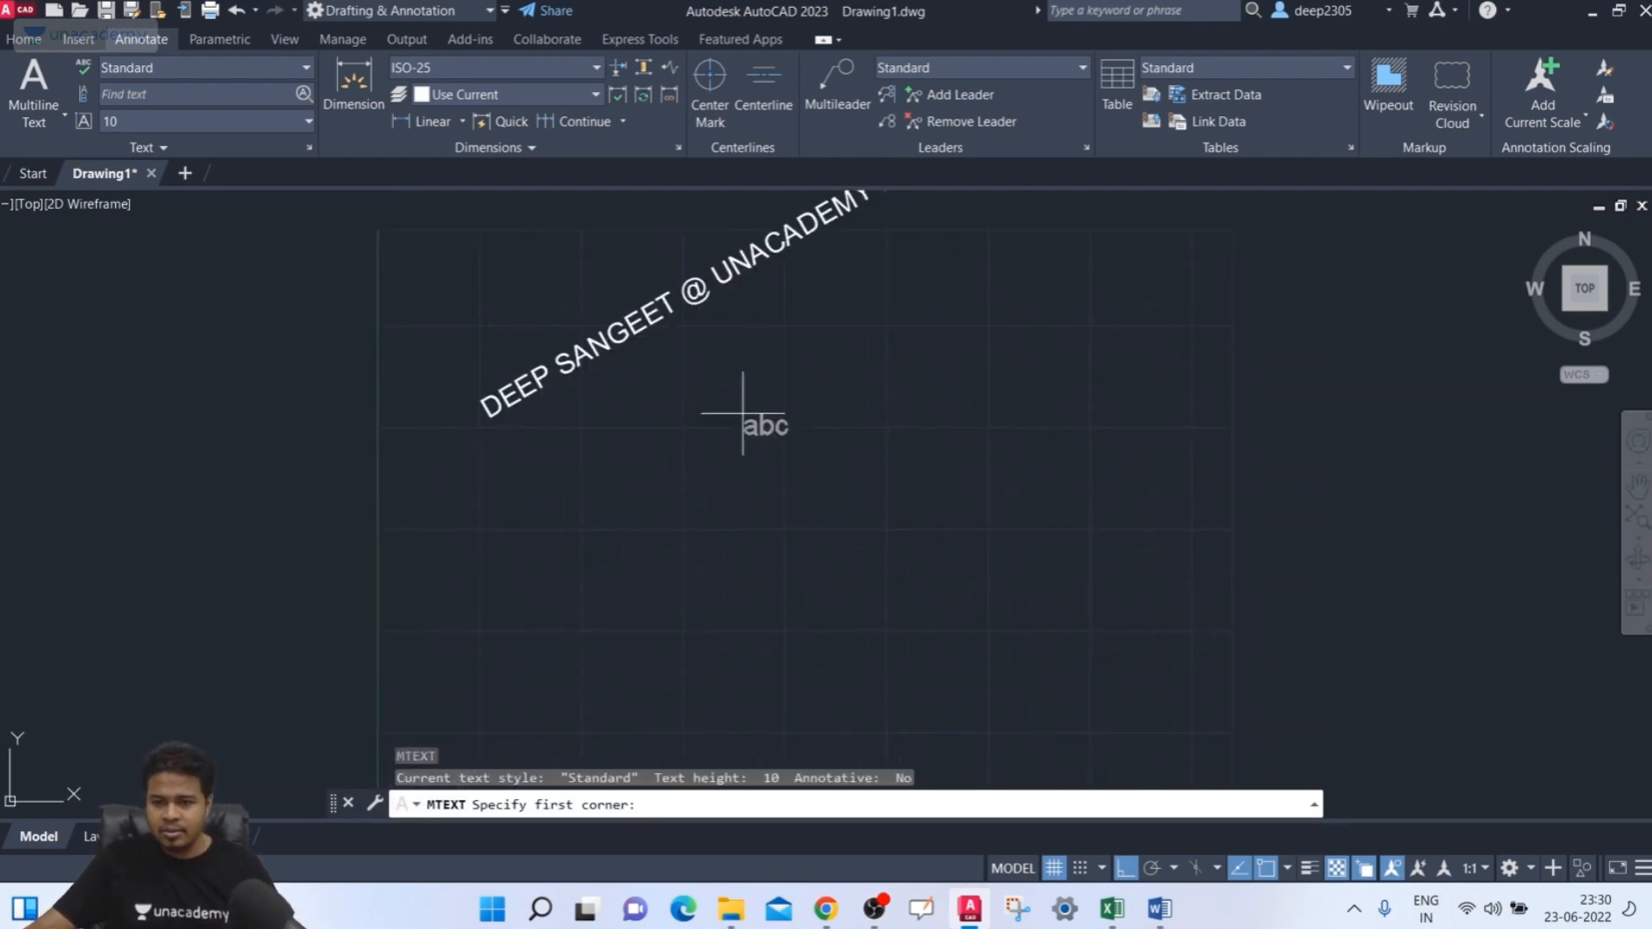
{"action": "left_click", "coordinate": [558, 482]}
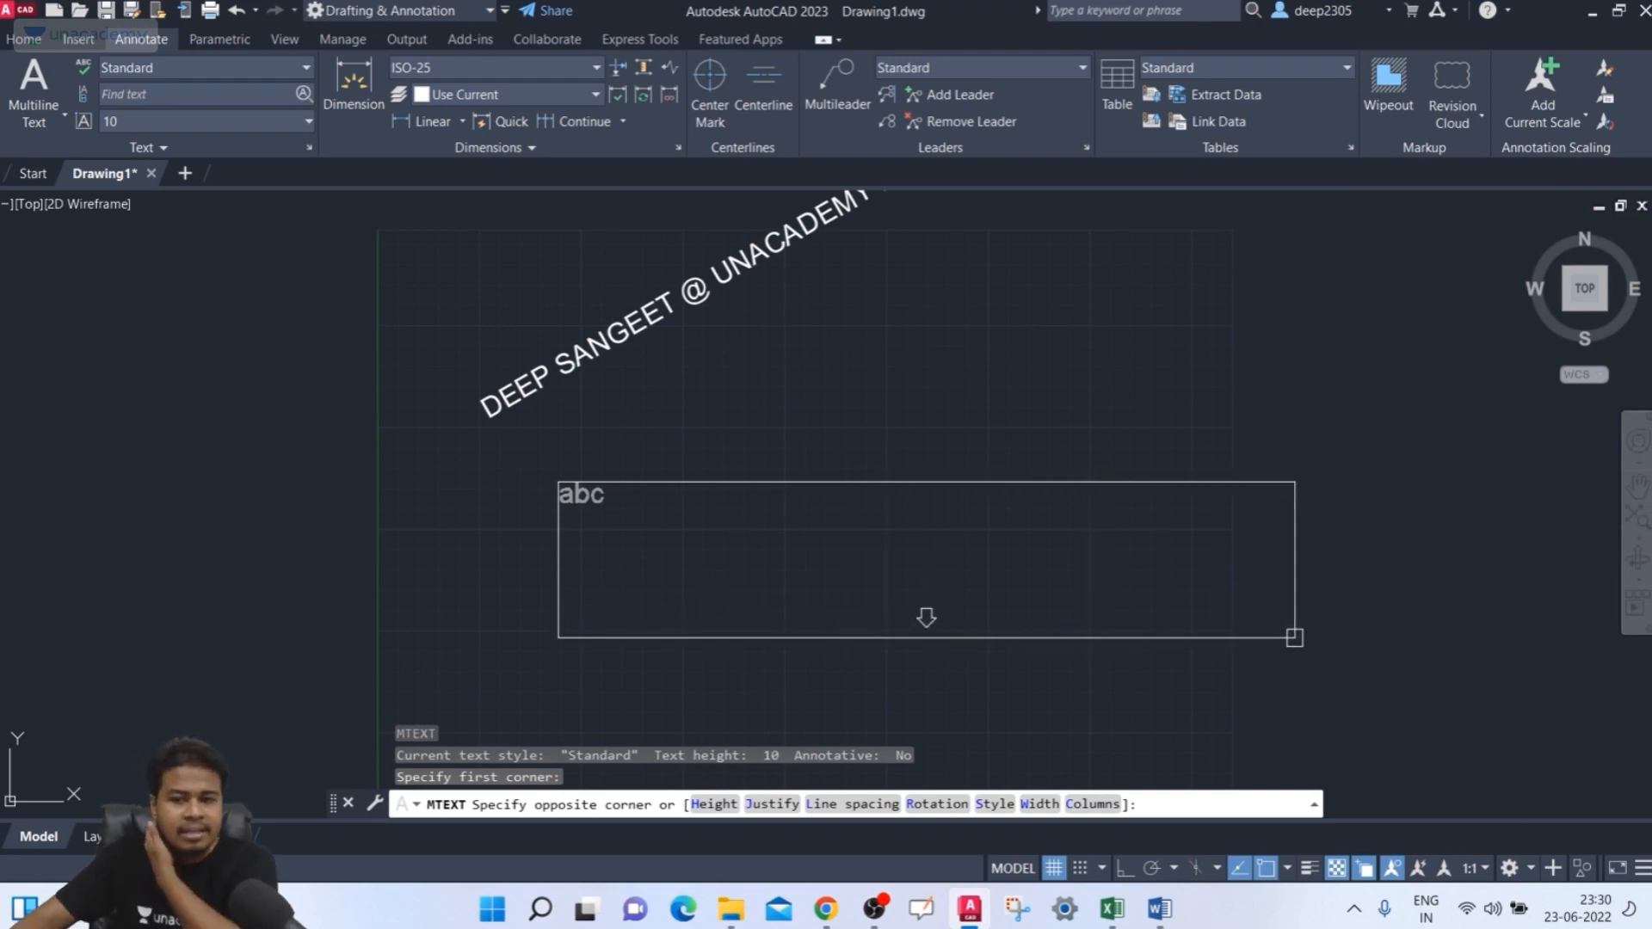
{"action": "left_click", "coordinate": [1274, 657]}
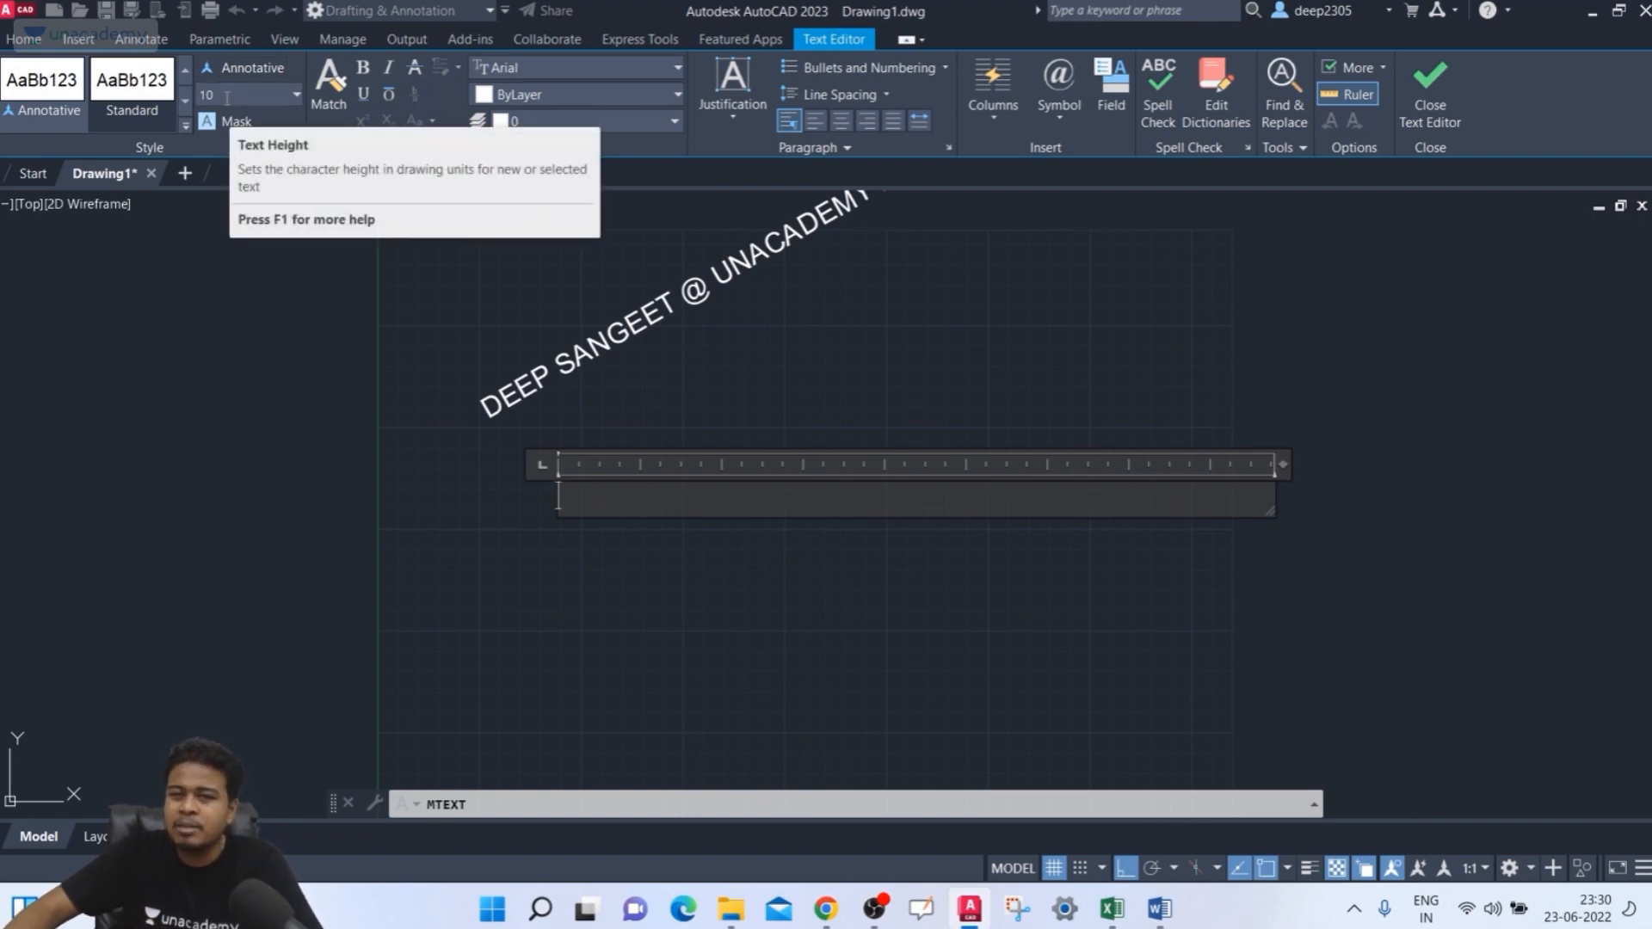
- Write "AUTO 2023" as the first line of the multiline text, keeping the text height at 10
{"action": "left_click_drag", "start_coordinate": [227, 96], "coordinate": [185, 105]}
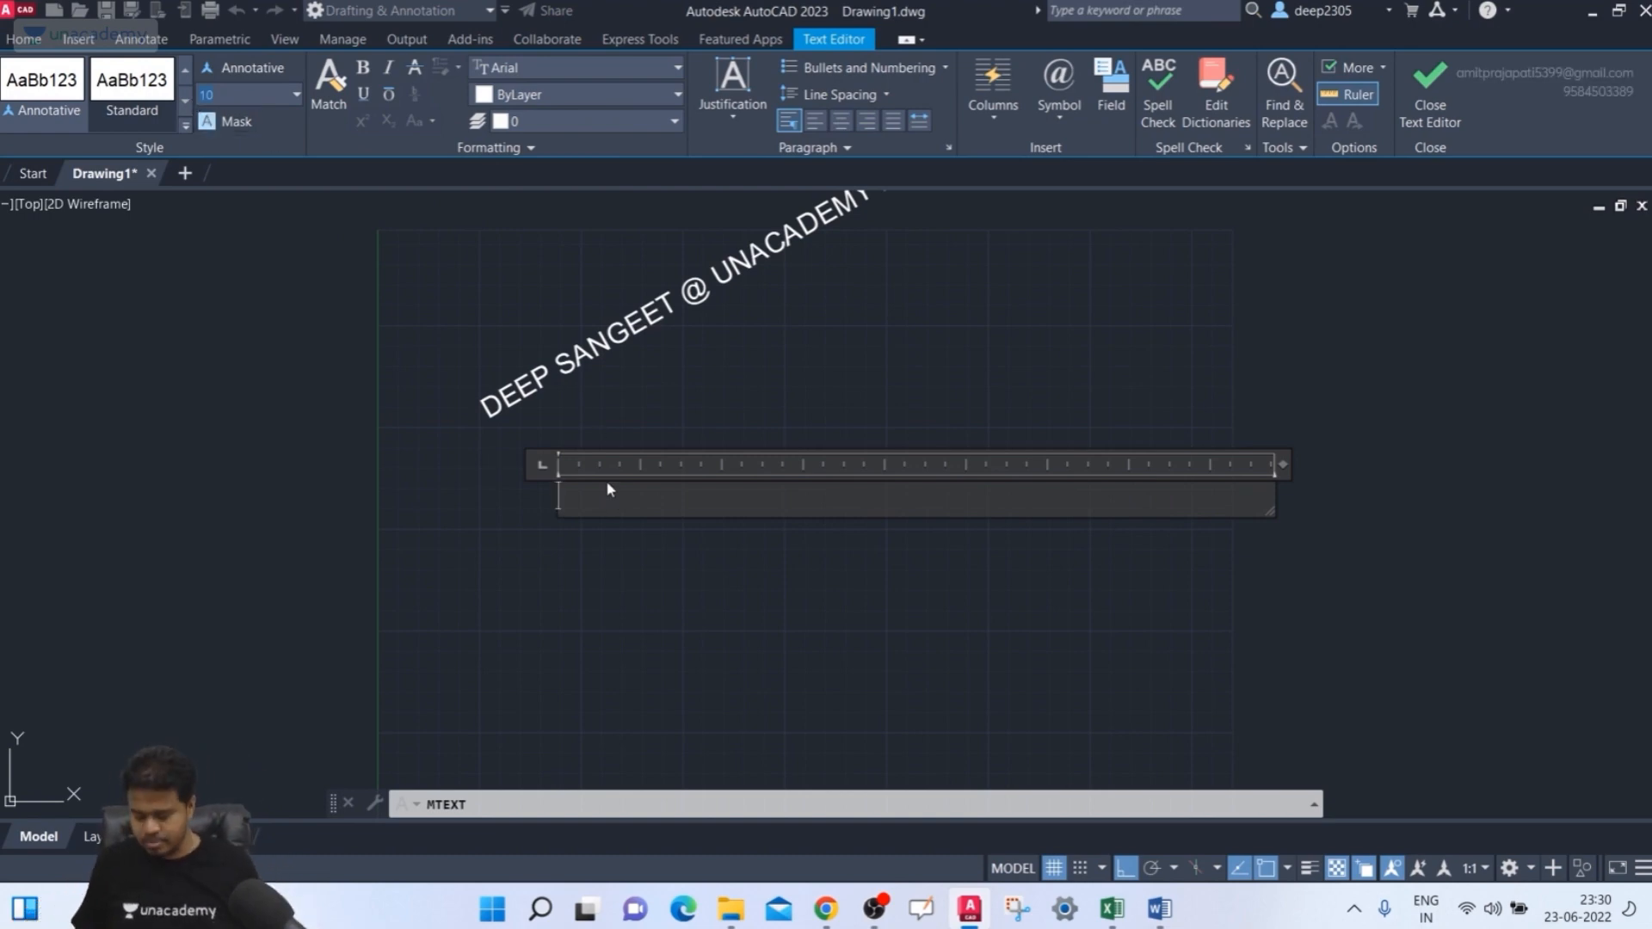
{"action": "left_click", "coordinate": [560, 499]}
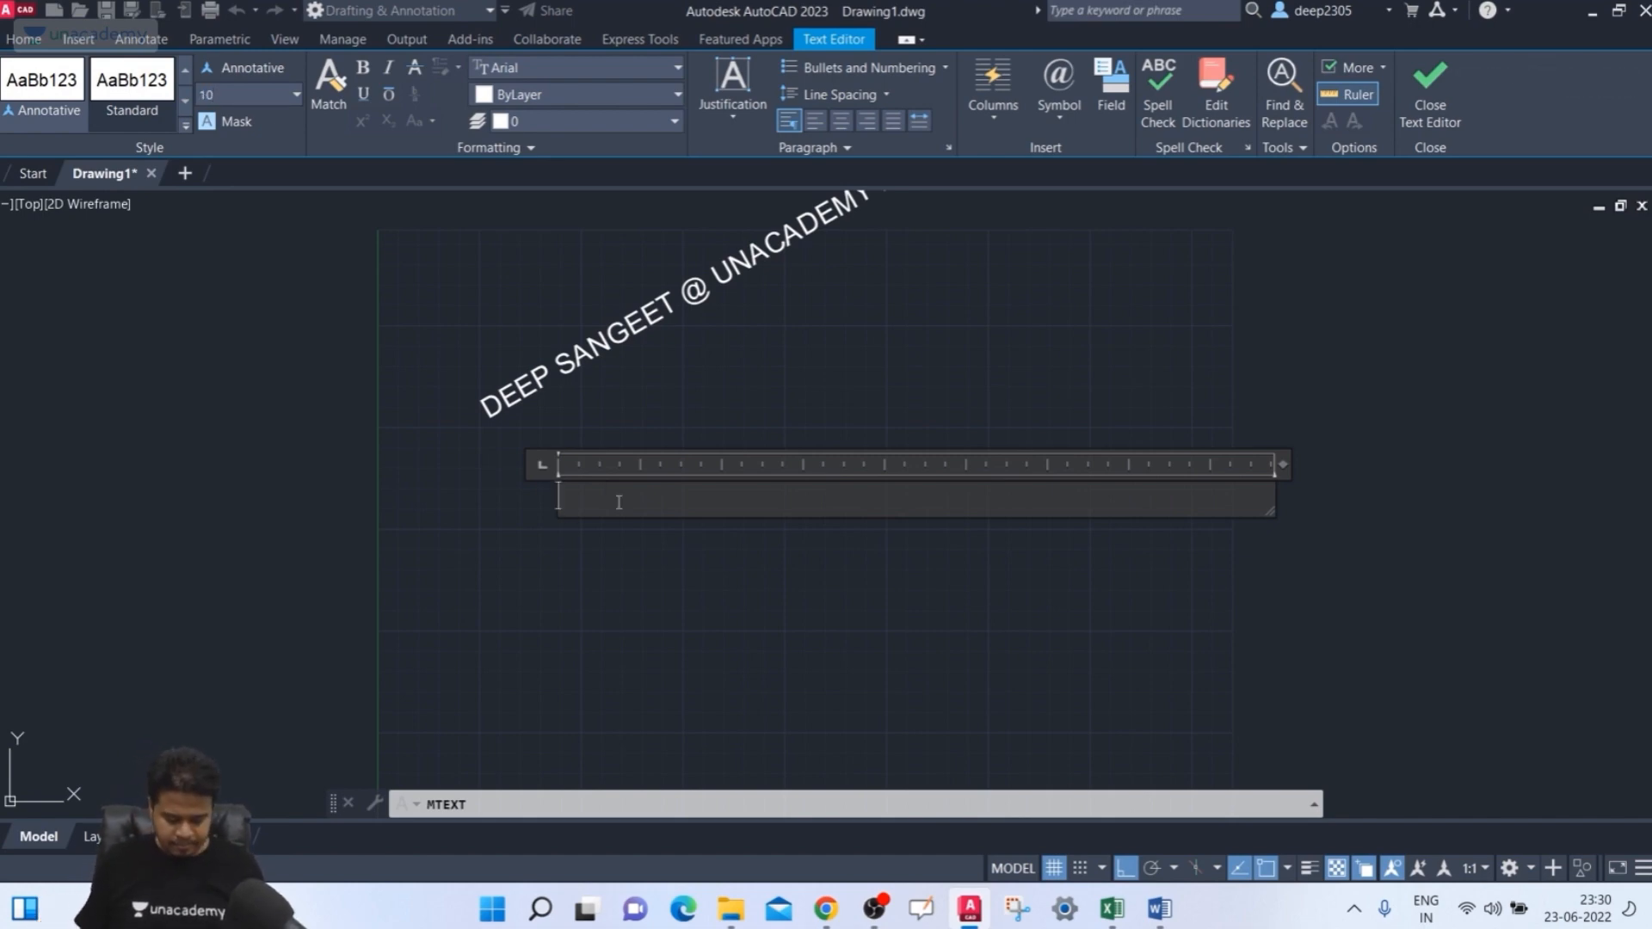
{"action": "type", "text": "AUTAD"}
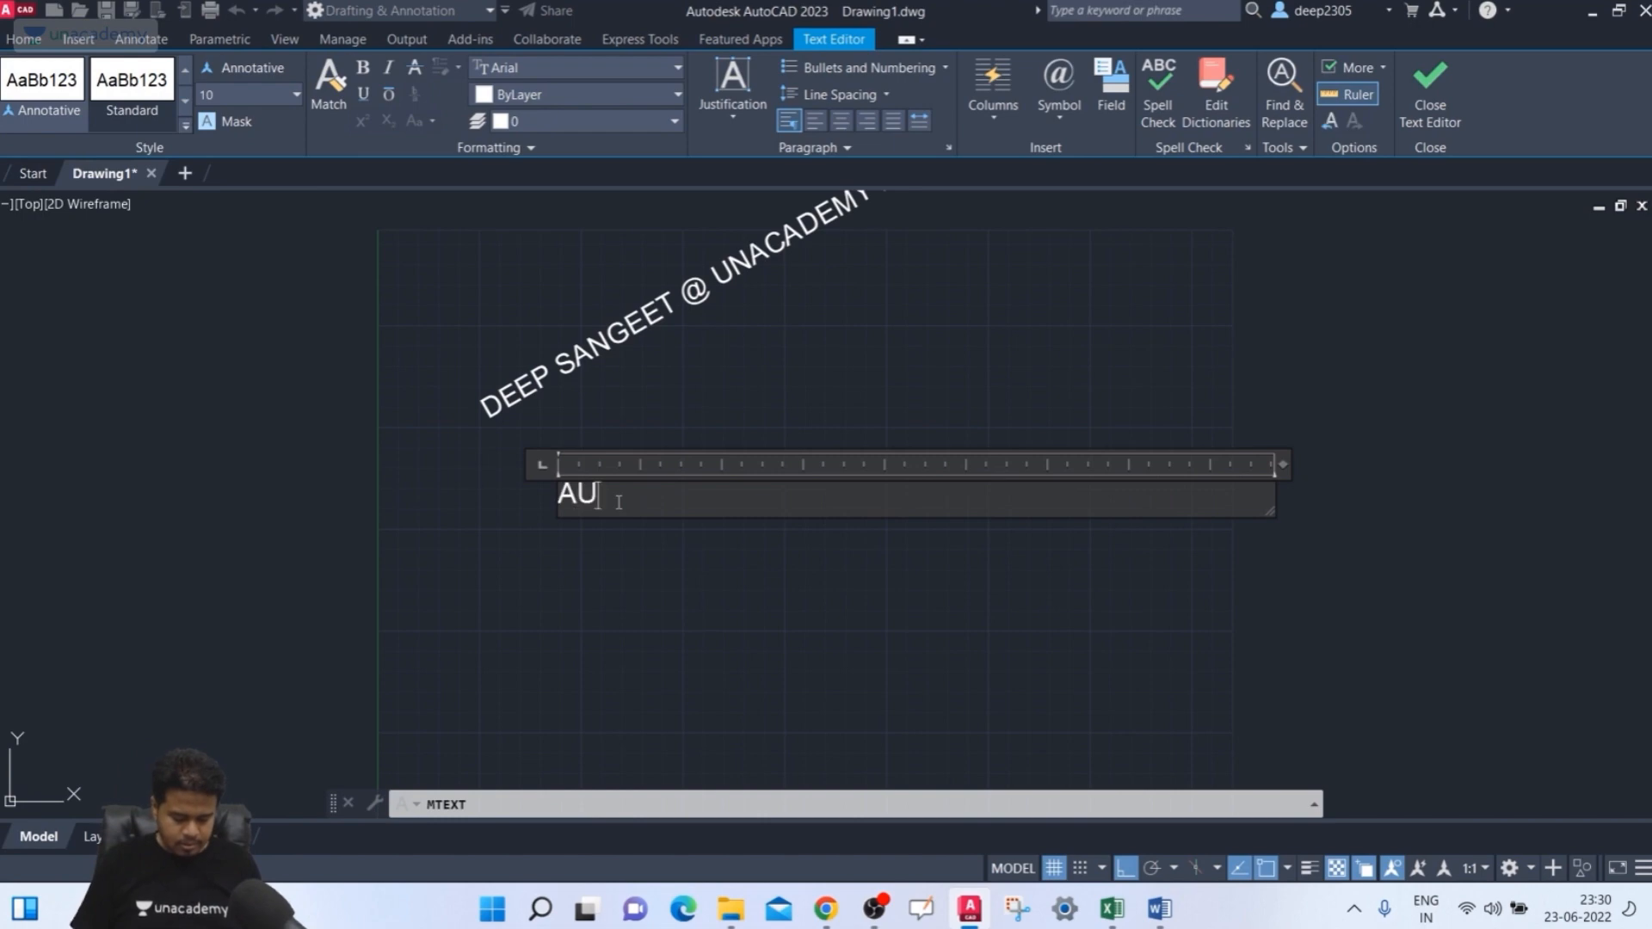
{"action": "key", "text": "BackSpace"}
{"action": "key", "text": "BackSpace"}
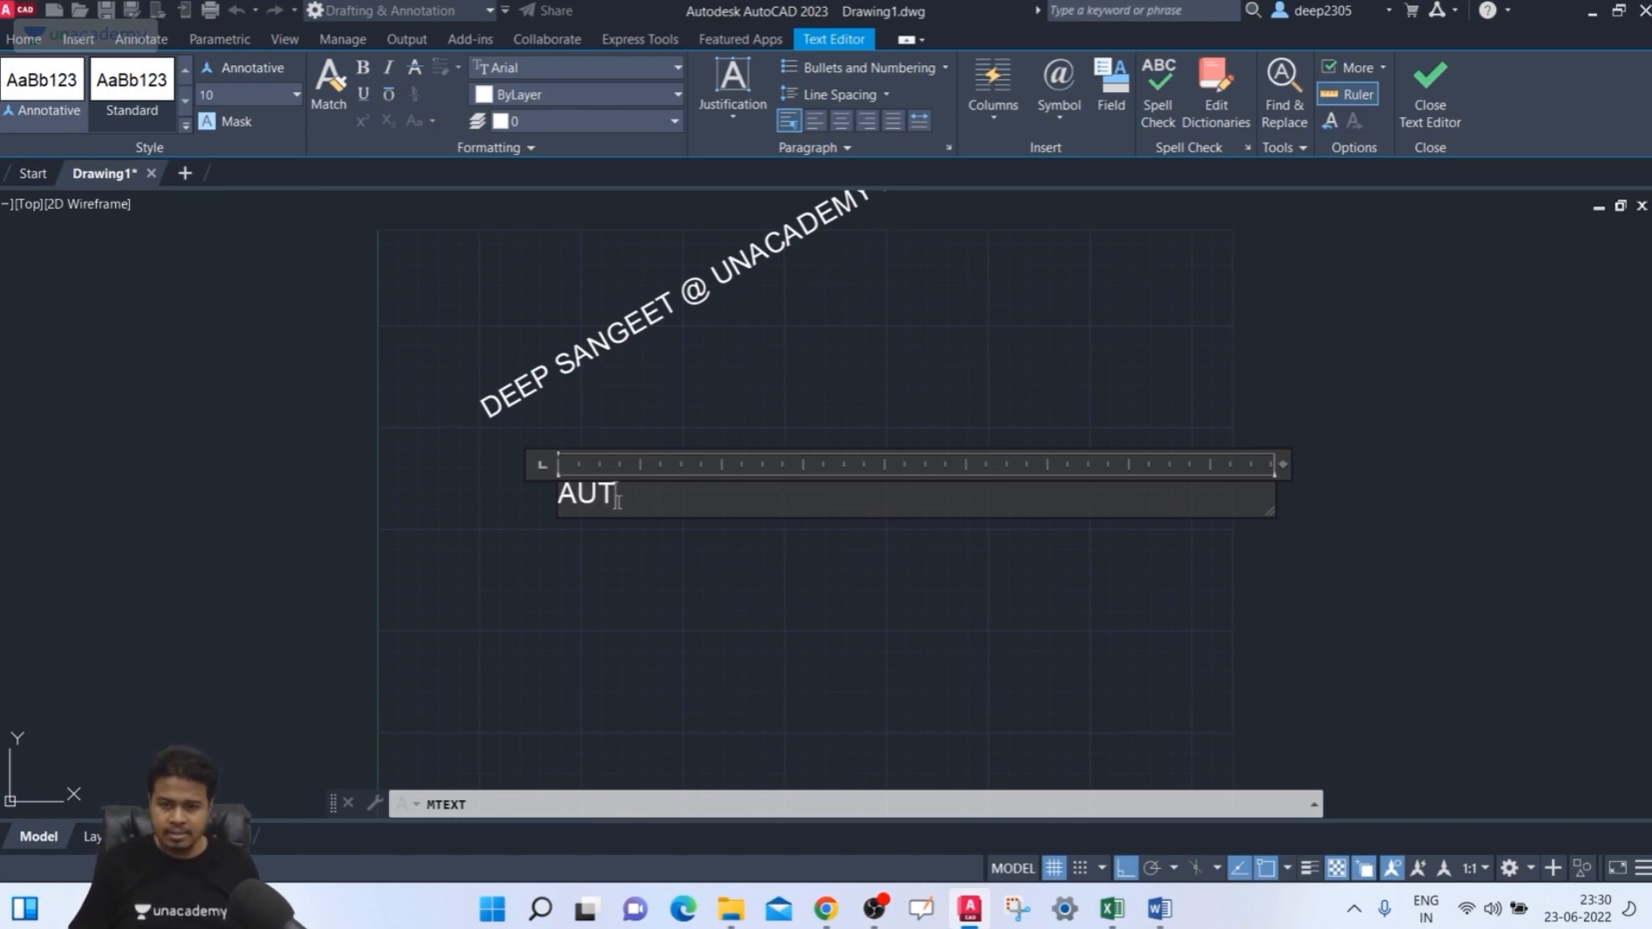
{"action": "type", "text": "O"}
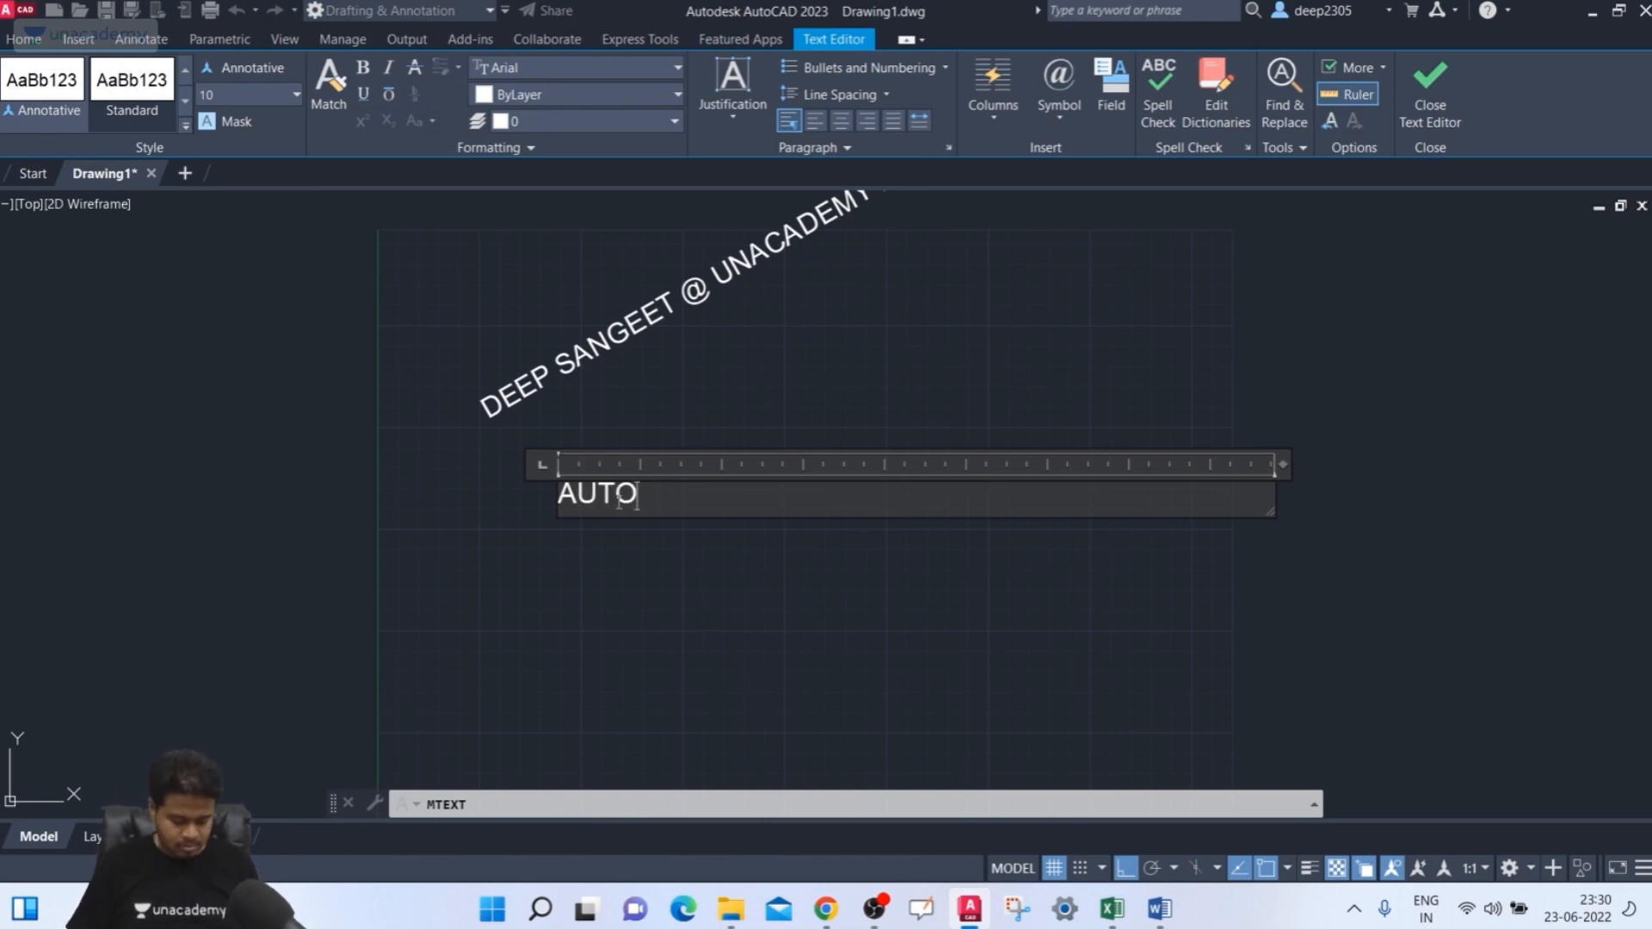
{"action": "type", "text": " 2030"}
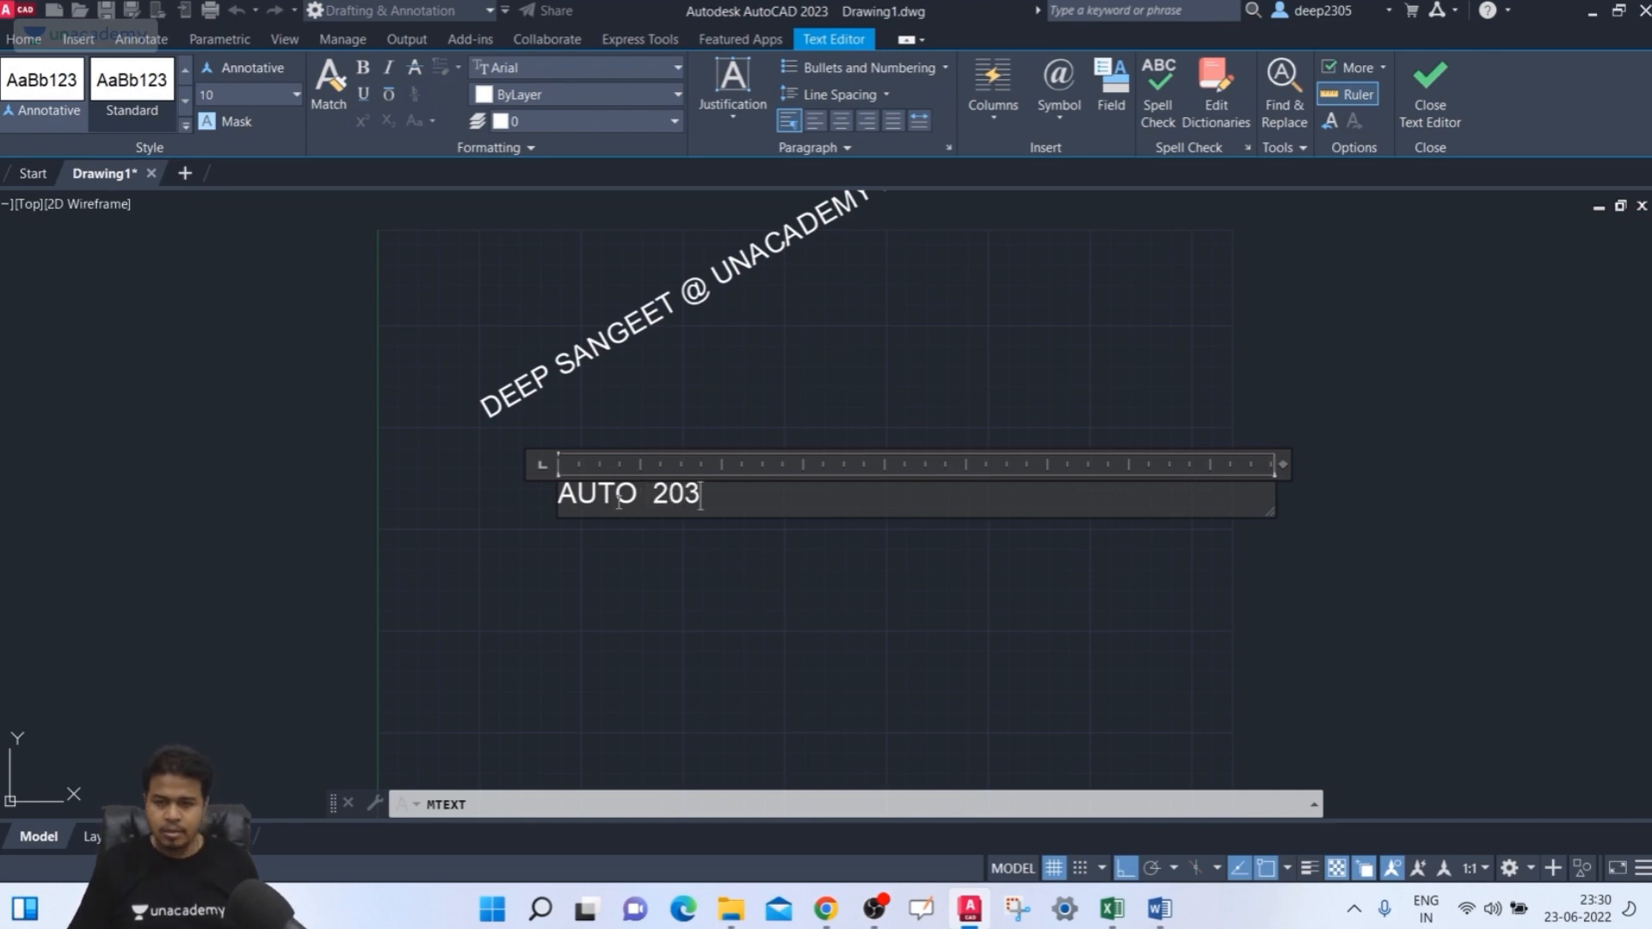
{"action": "key", "text": "BackSpace"}
{"action": "key", "text": "BackSpace"}
{"action": "type", "text": "23"}
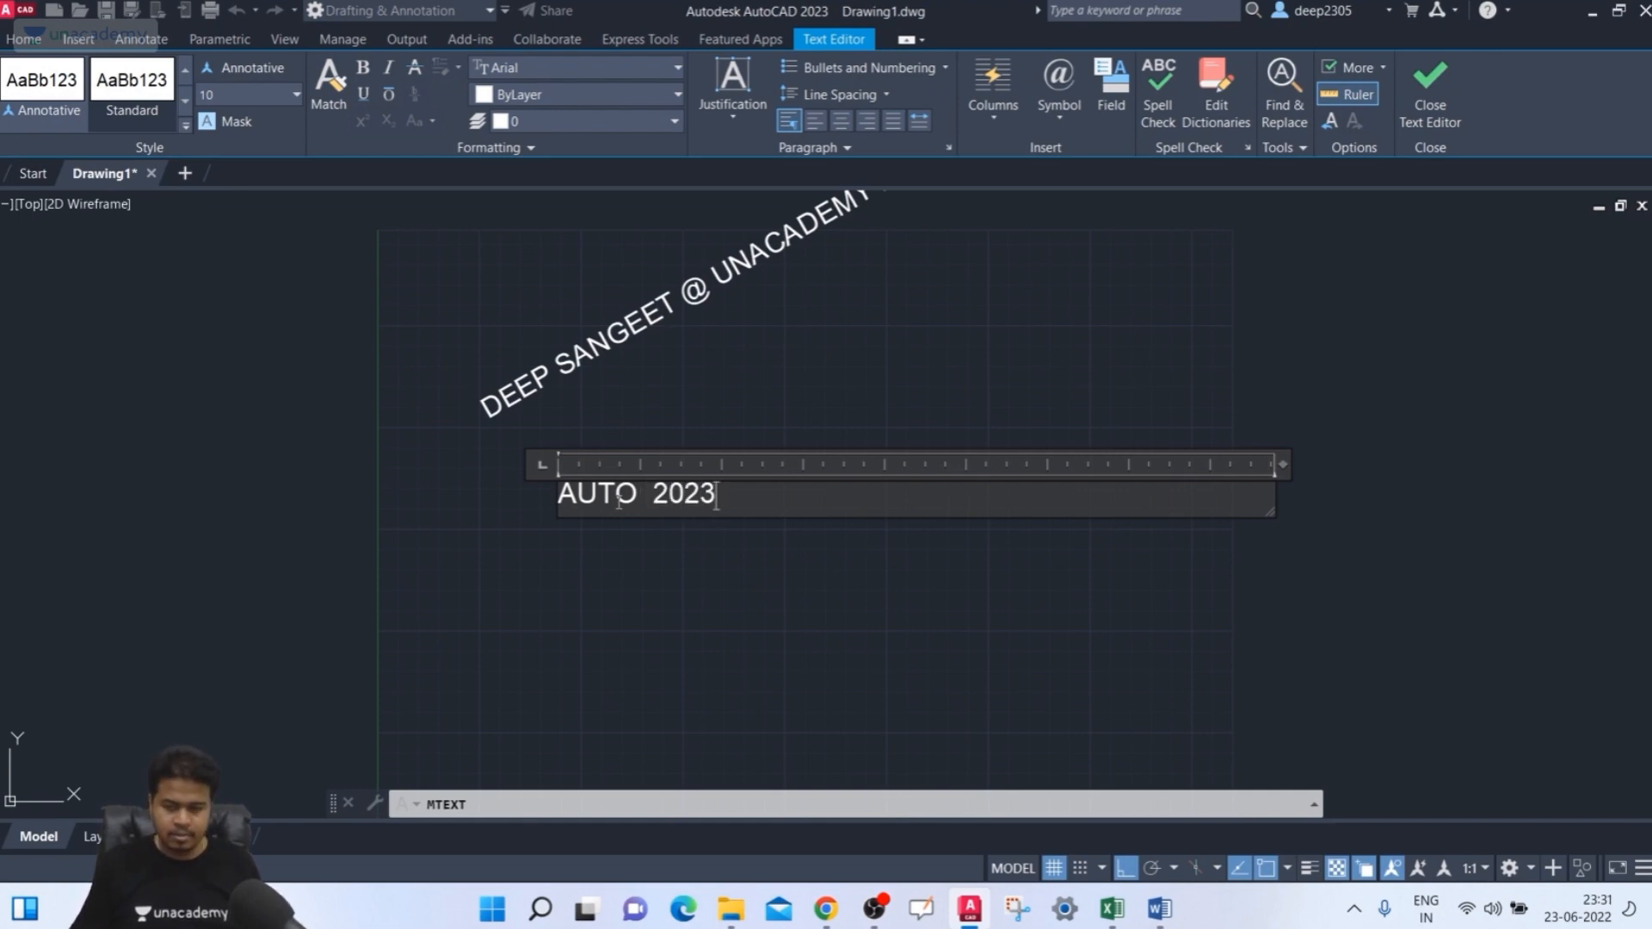
- Add "DESIGN ENGINEER" as the second line of the multiline text
{"action": "key", "text": "Return"}
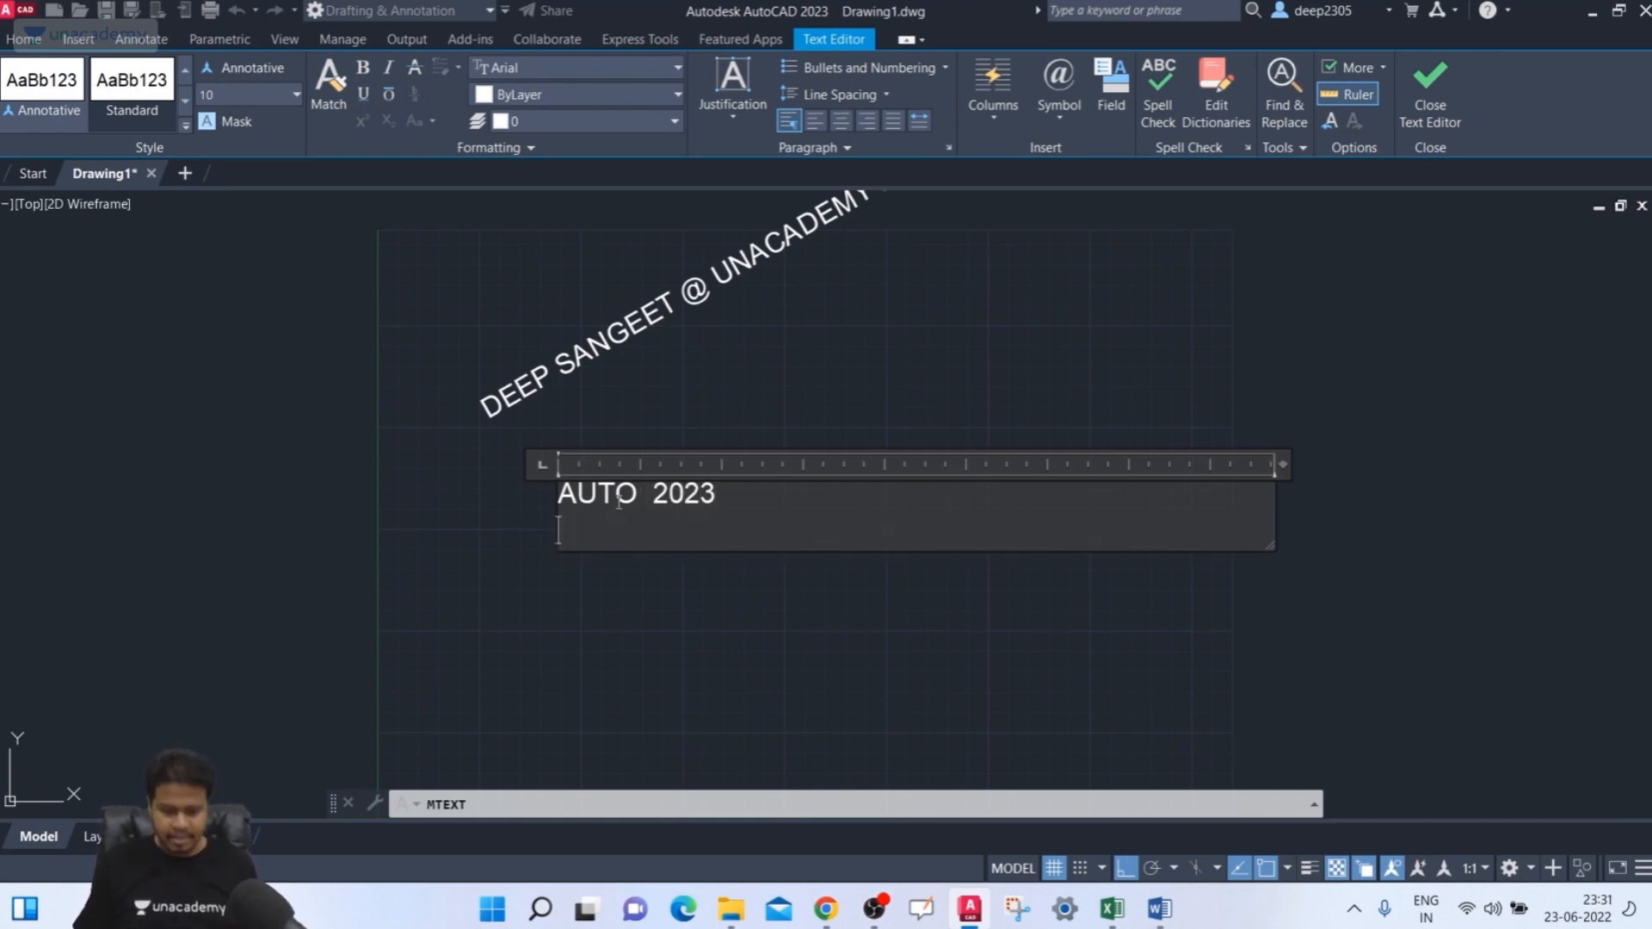
{"action": "type", "text": "DESIH"}
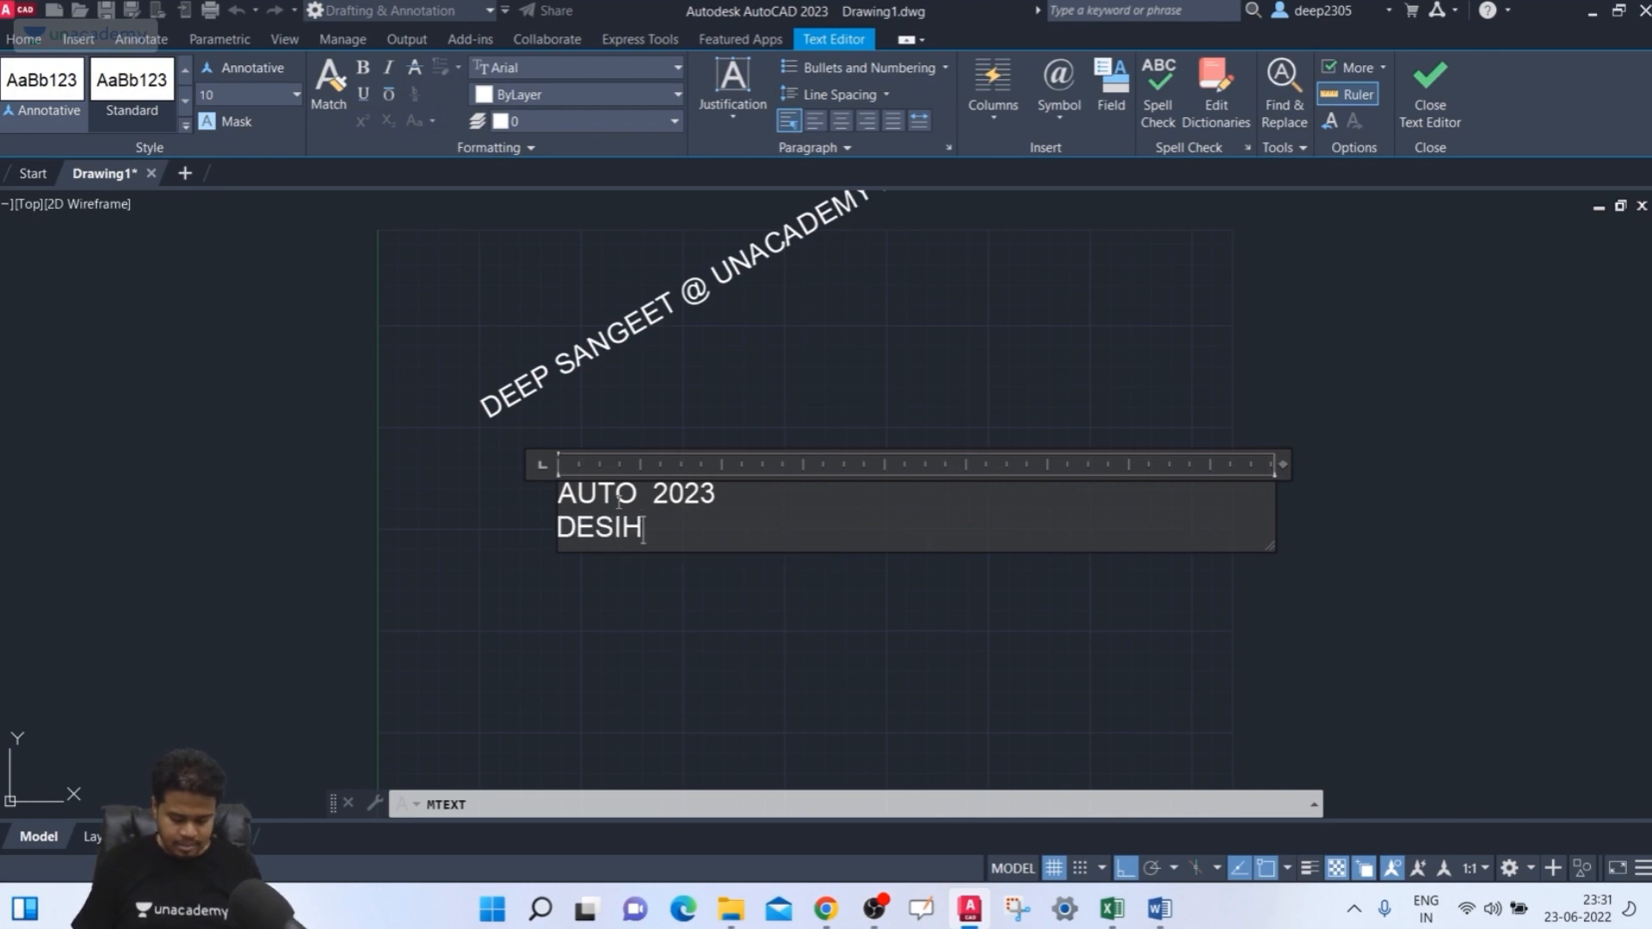
{"action": "key", "text": "BackSpace"}
{"action": "type", "text": "GN ENGINEER"}
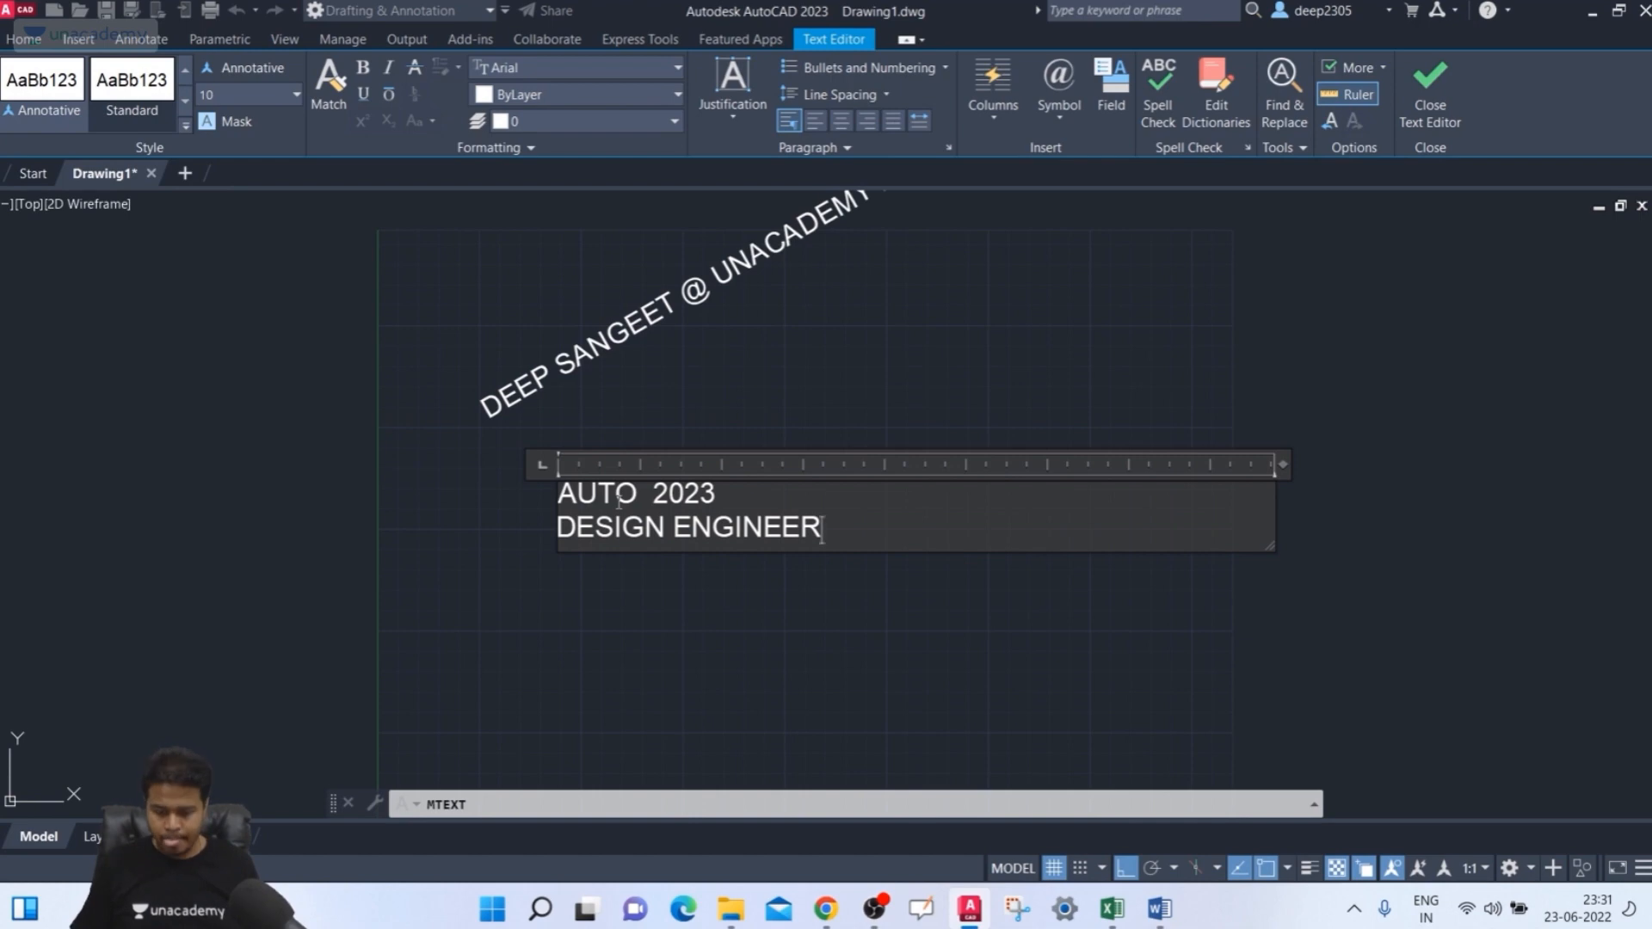
- Add "OIL & GAS" as the third line of the multiline text
{"action": "key", "text": "Return"}
{"action": "type", "text": "OI&"}
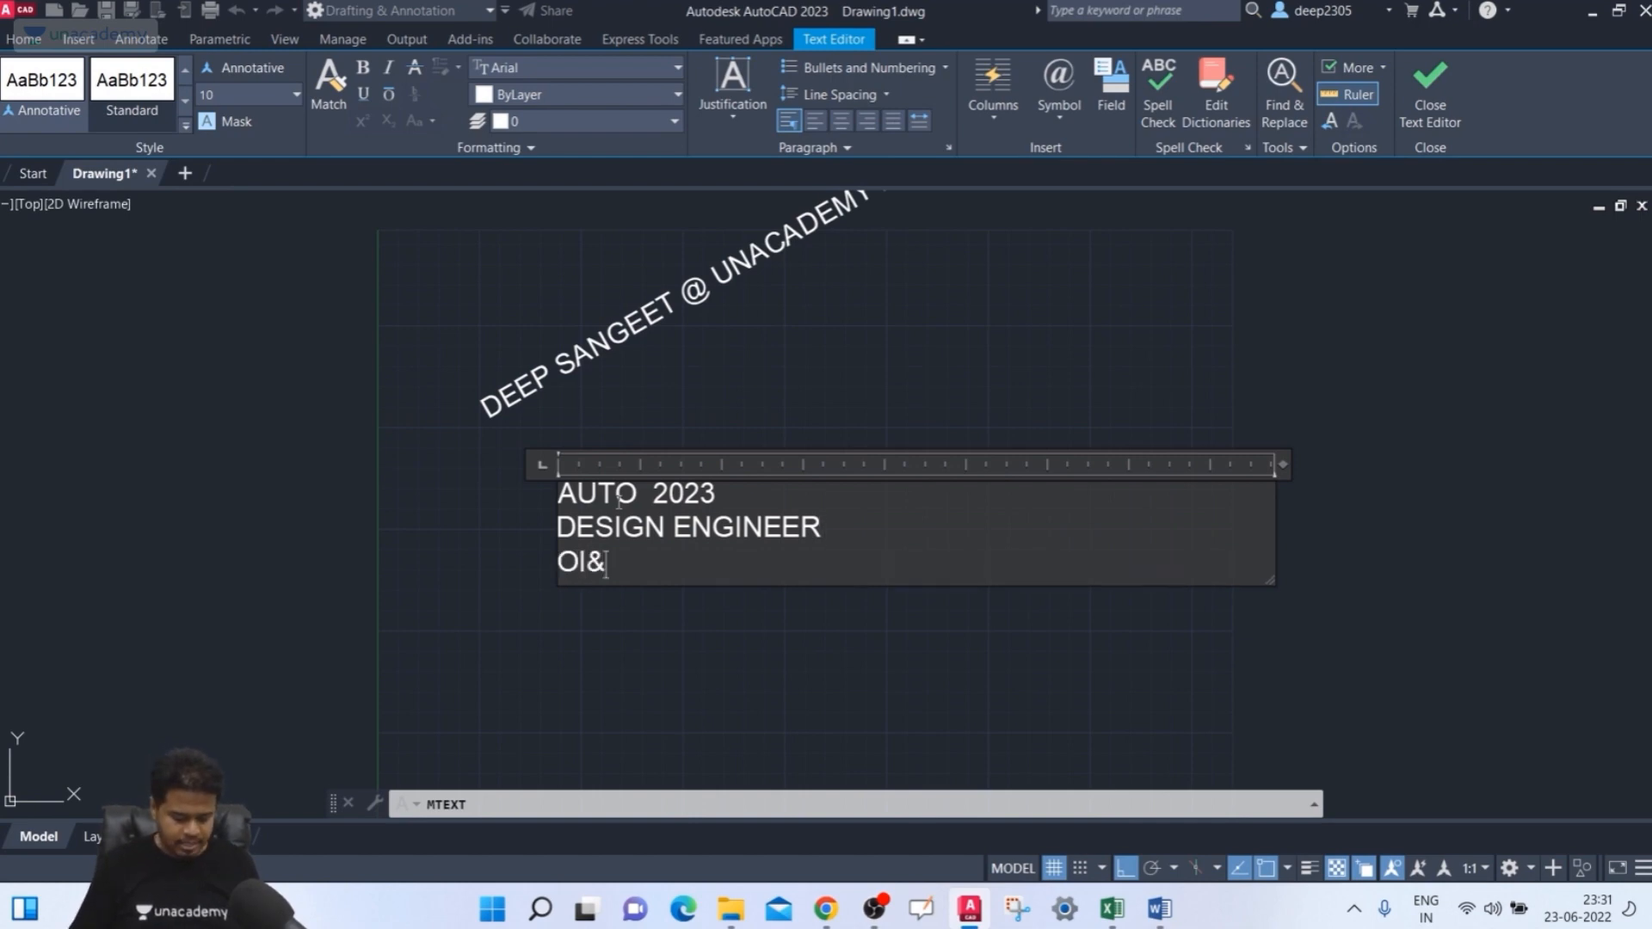
{"action": "type", "text": "AS"}
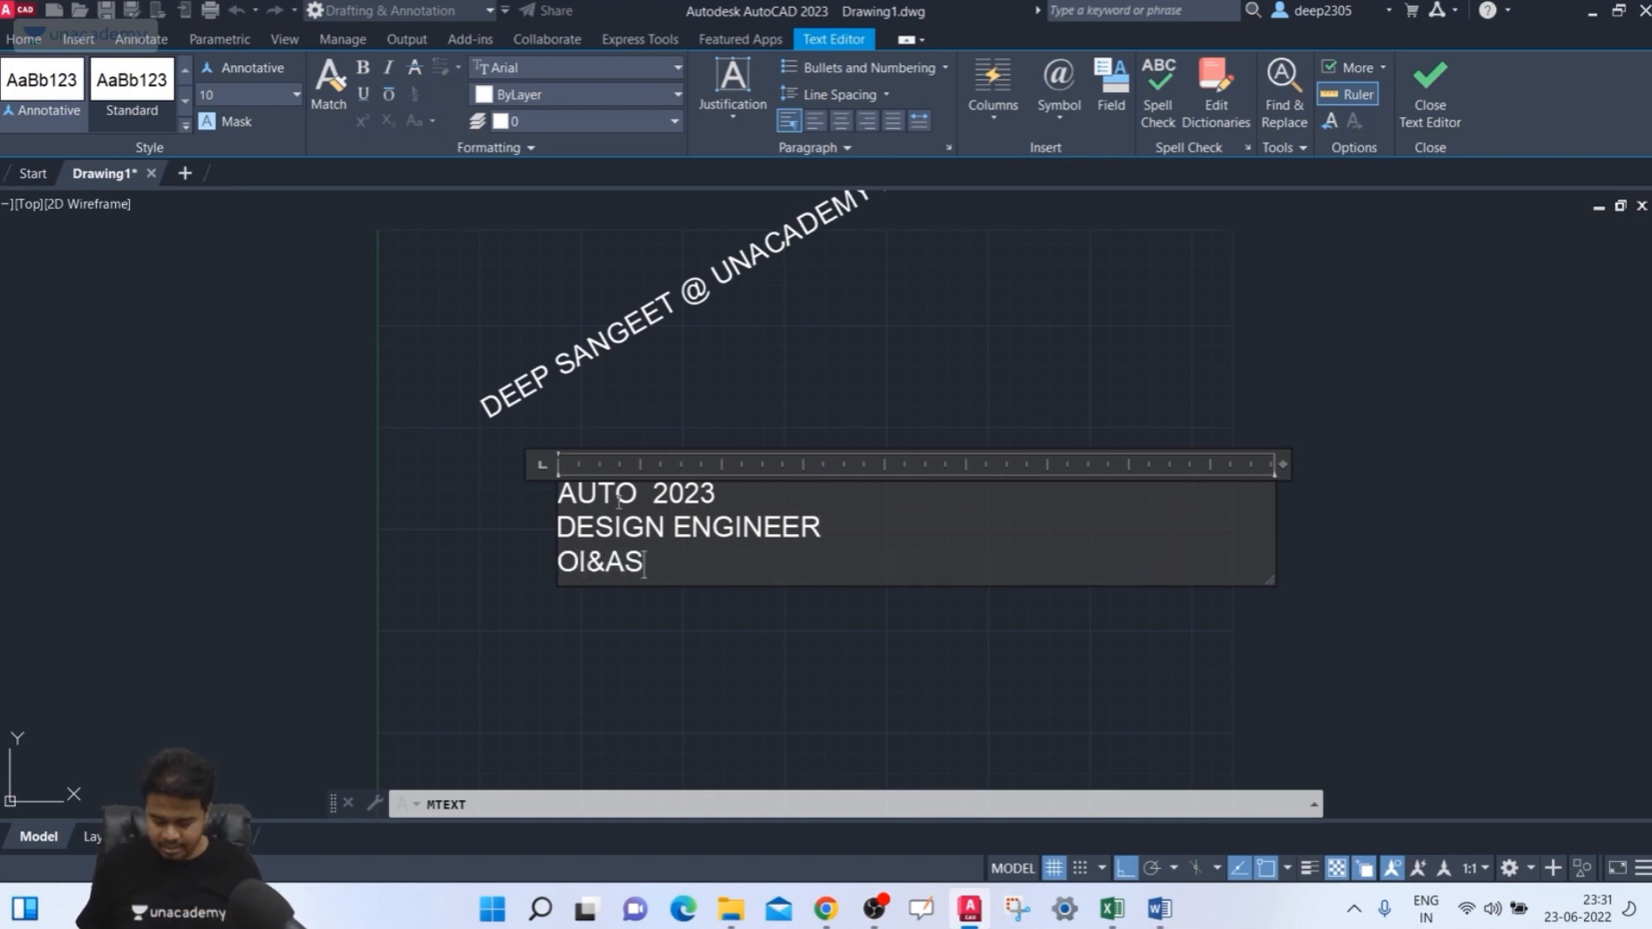
{"action": "key", "text": "BackSpace"}
{"action": "key", "text": "BackSpace"}
{"action": "key", "text": "BackSpace"}
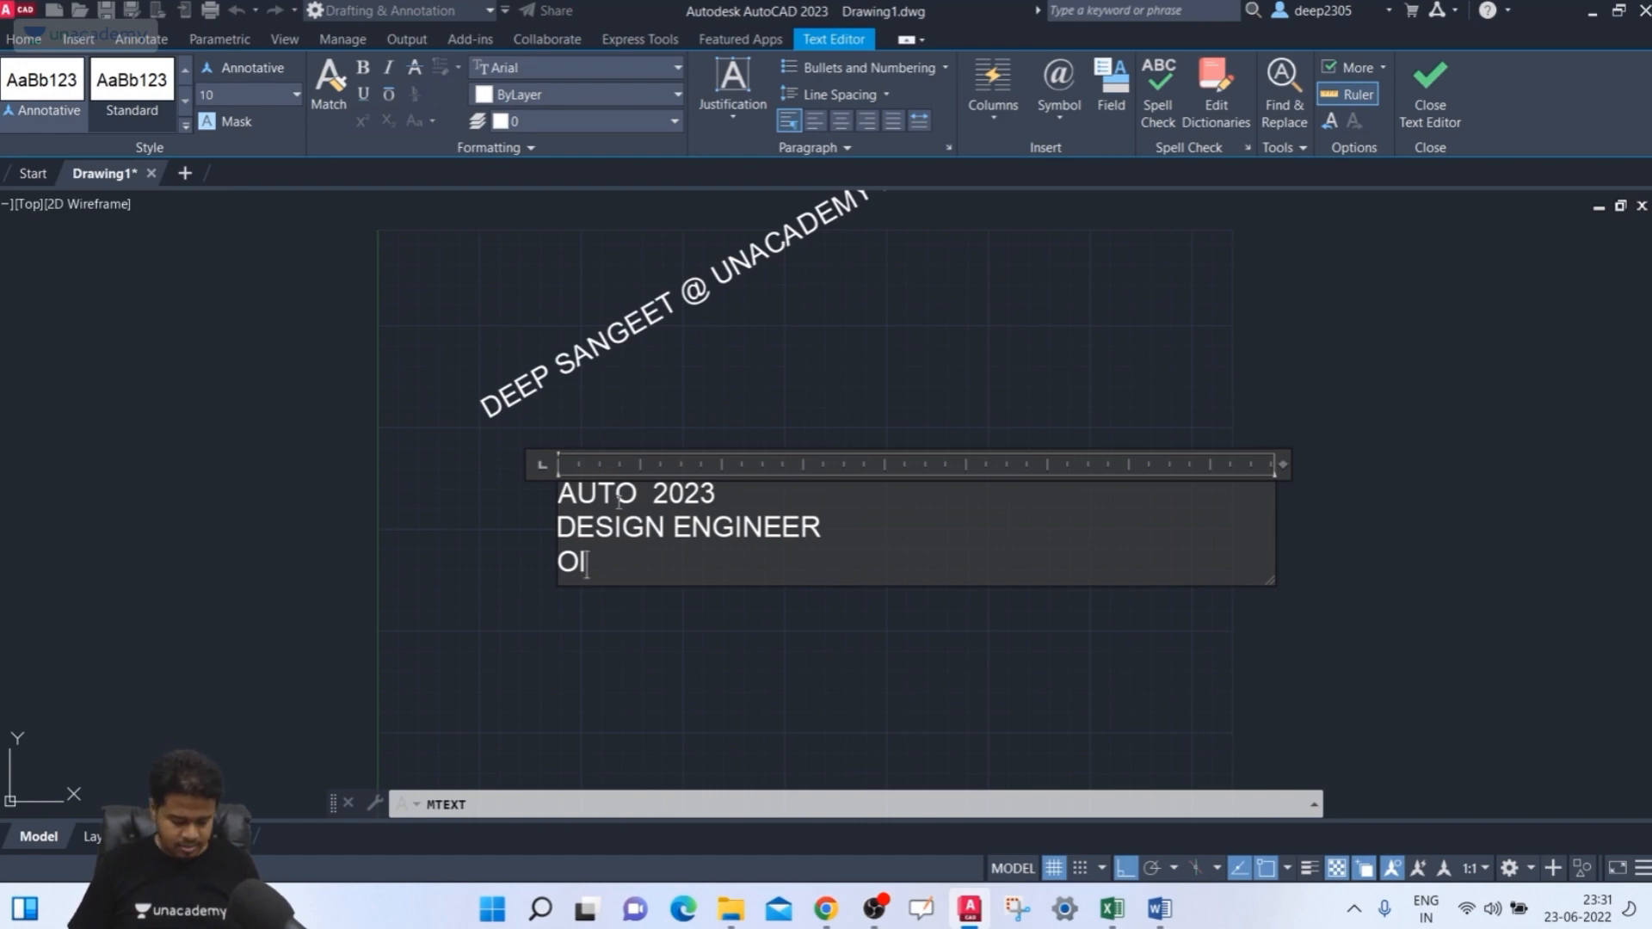
{"action": "type", "text": "&"}
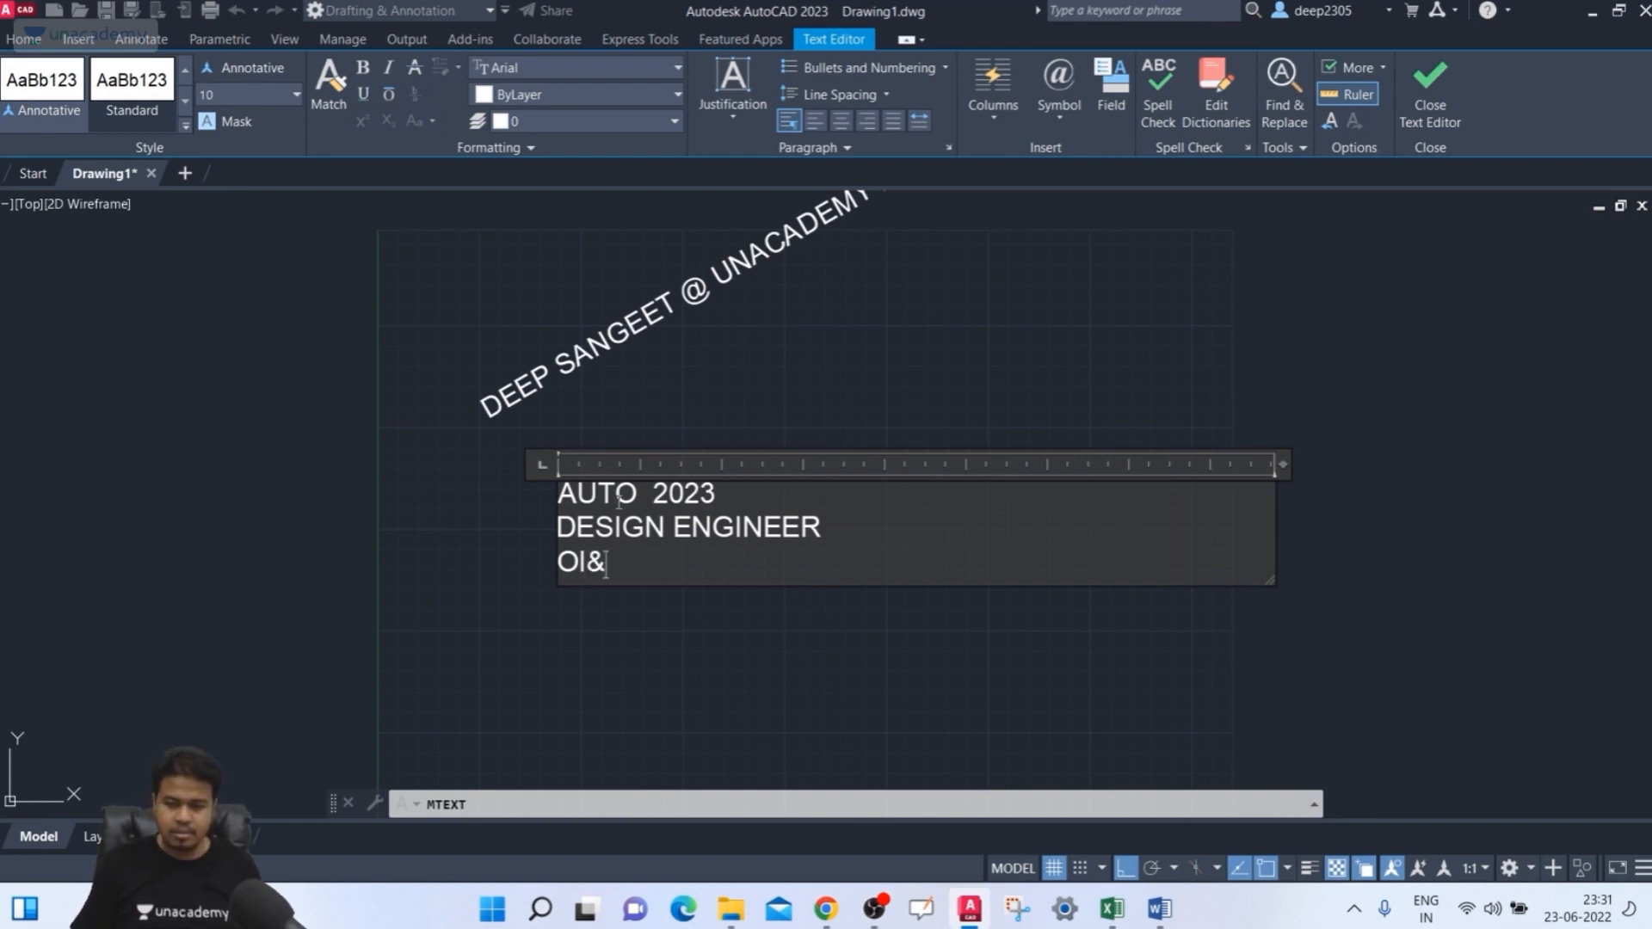
{"action": "key", "text": "BackSpace"}
{"action": "type", "text": "L"}
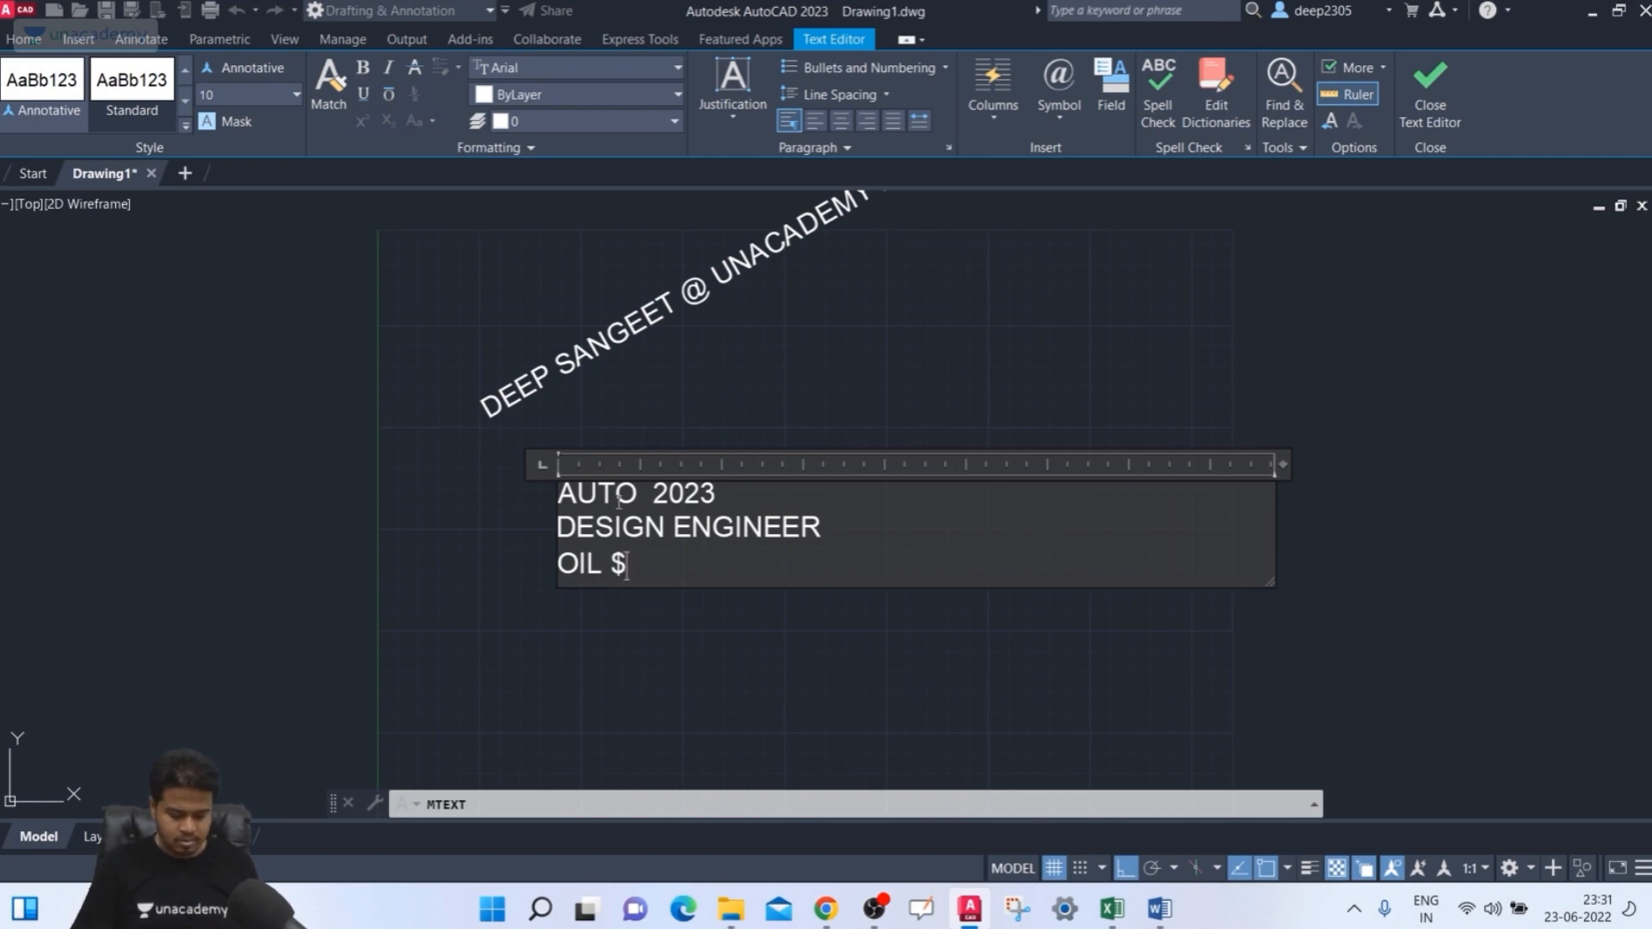
{"action": "type", "text": " & "}
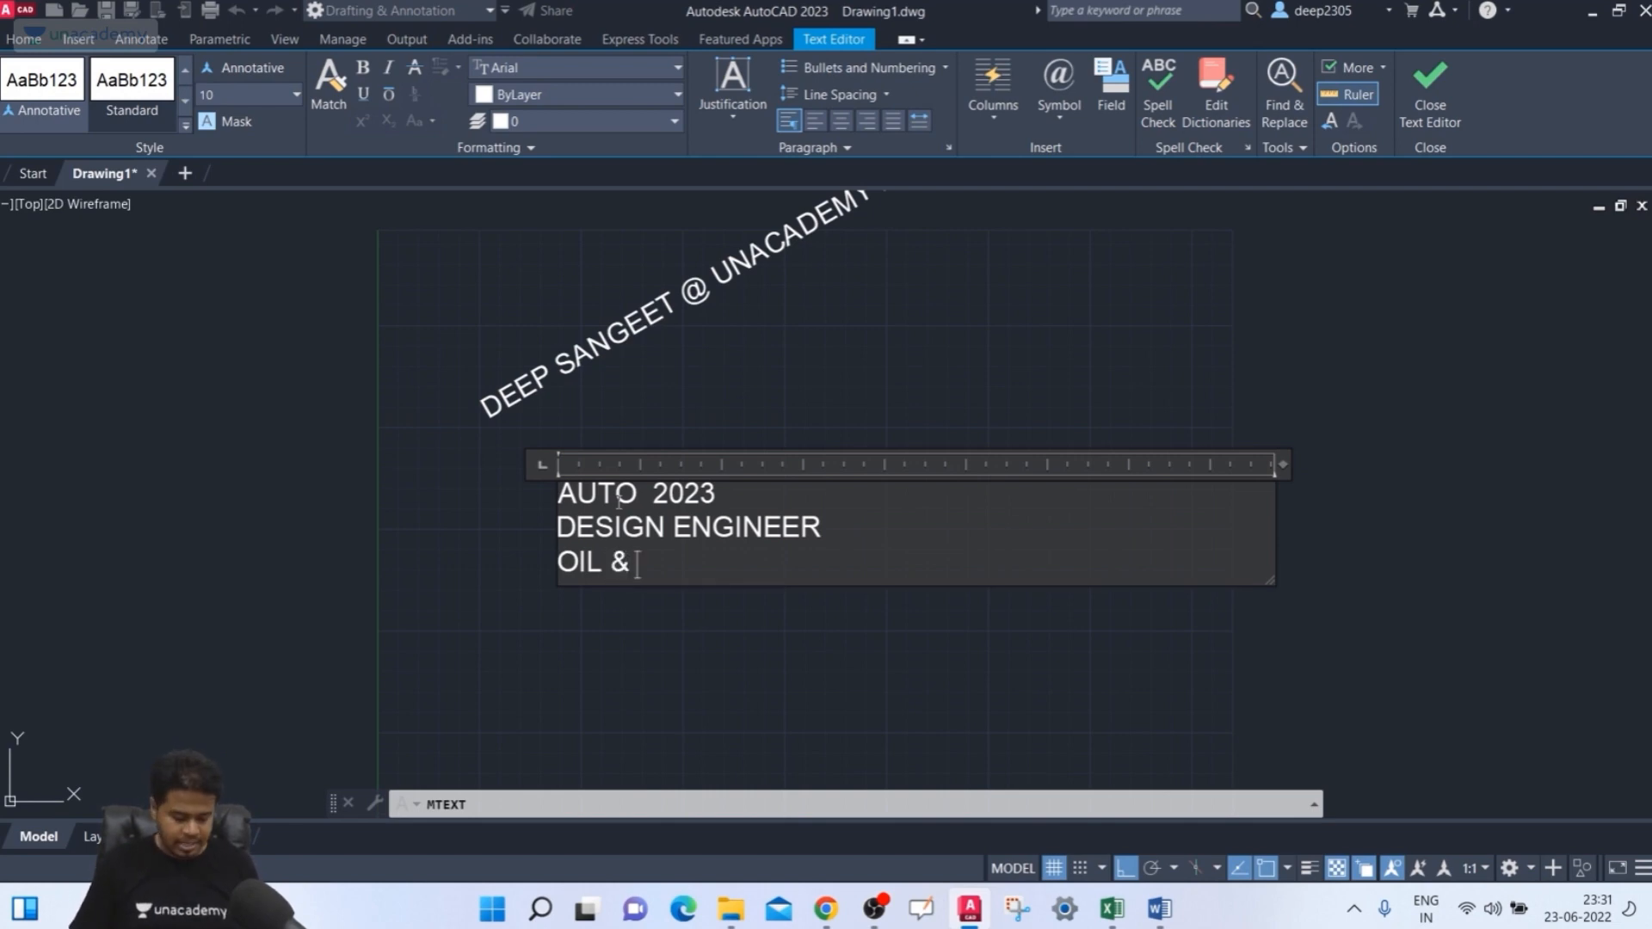
{"action": "type", "text": "GAS"}
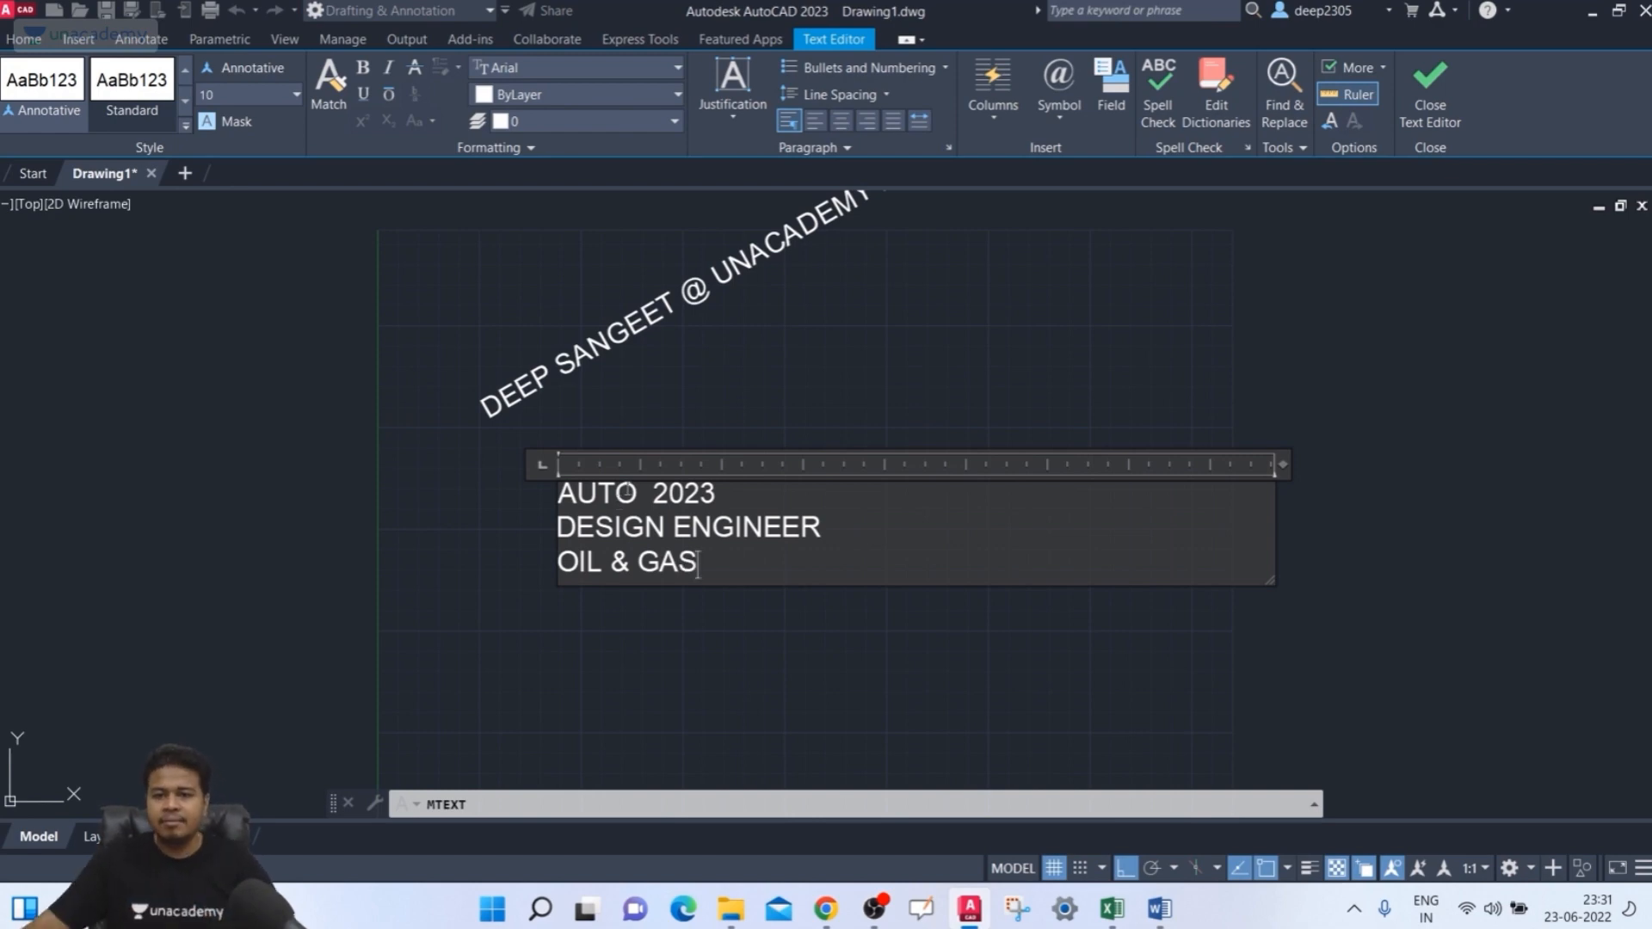
- Turn all three lines of the multiline text into a bulleted list
{"action": "left_click_drag", "start_coordinate": [710, 564], "coordinate": [560, 508]}
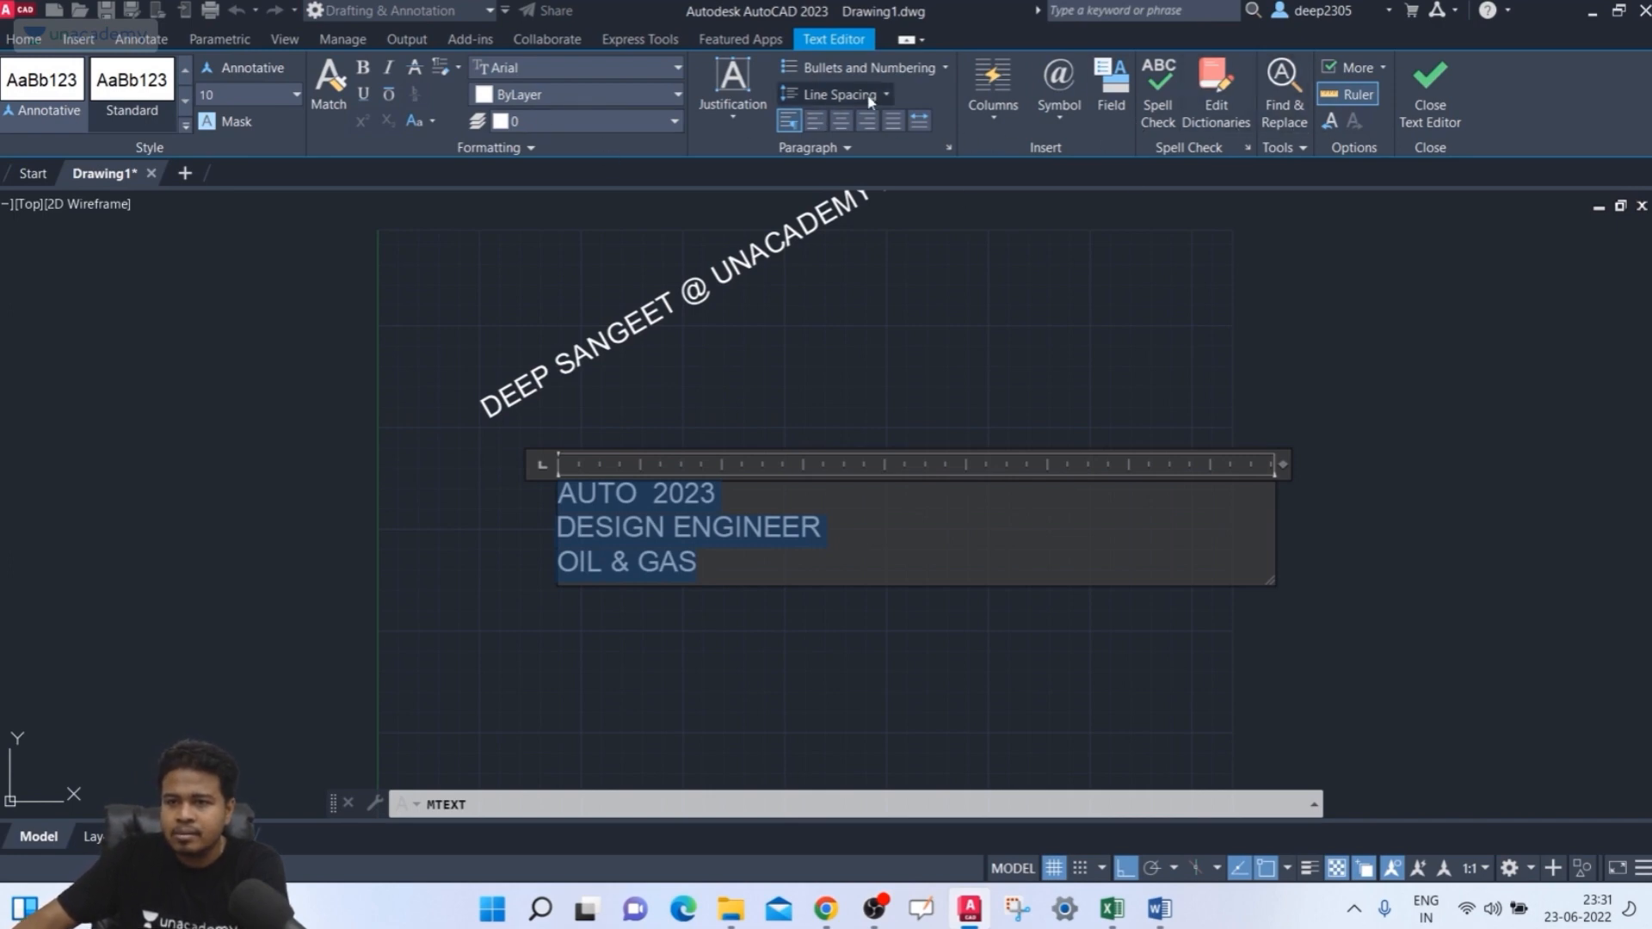
{"action": "left_click", "coordinate": [946, 68]}
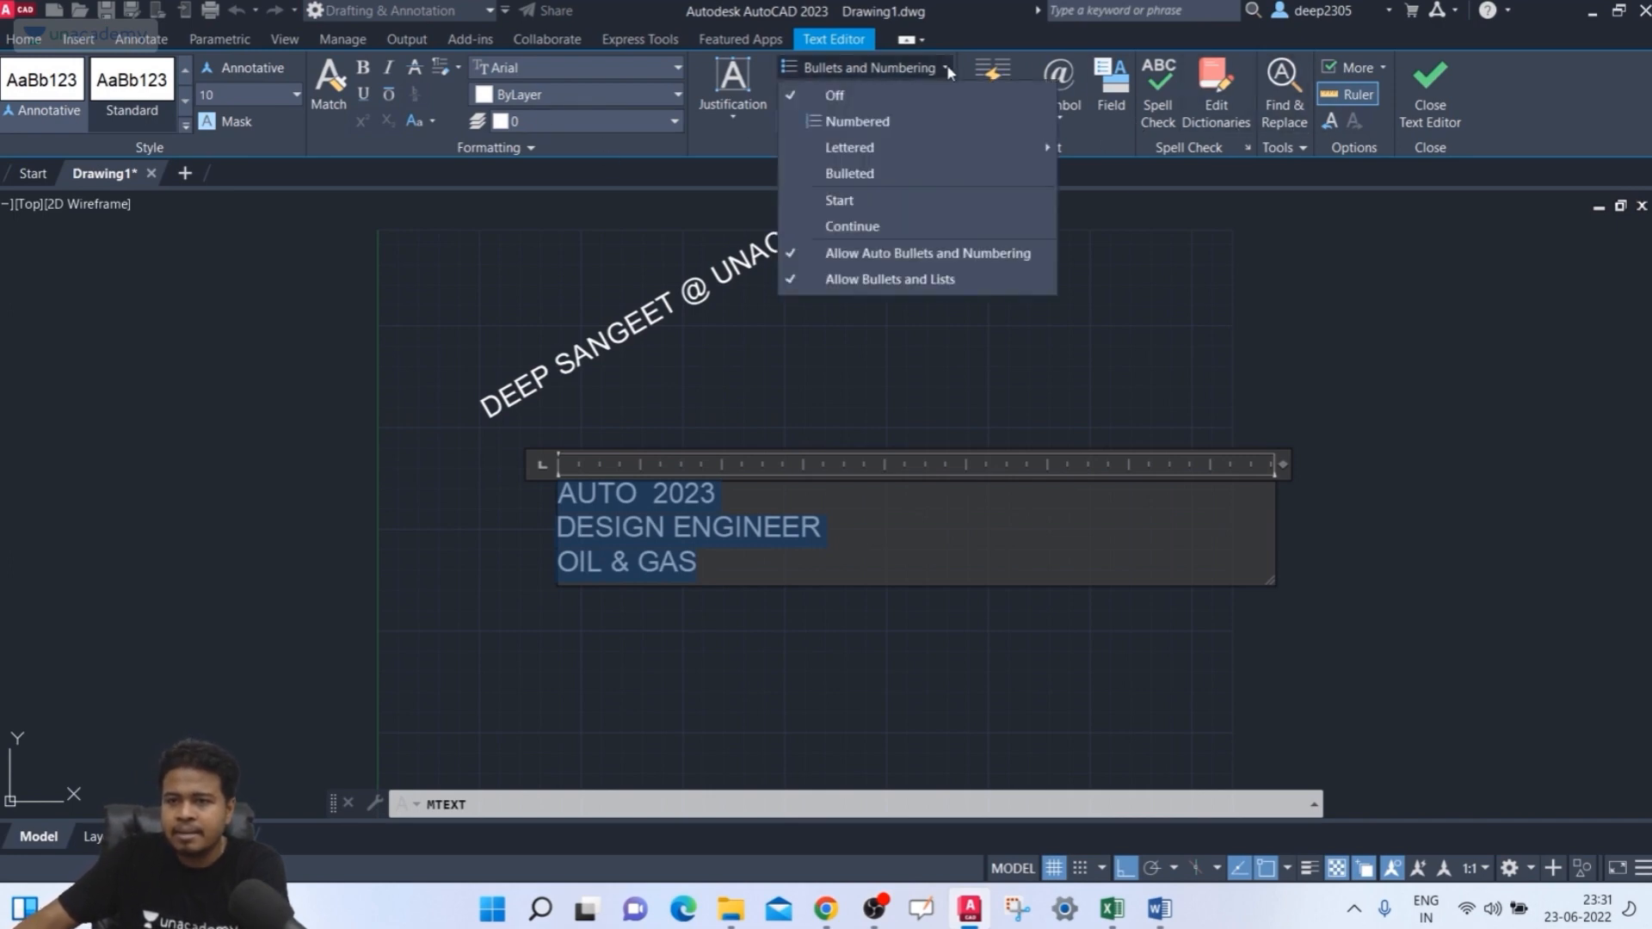
{"action": "left_click", "coordinate": [902, 121]}
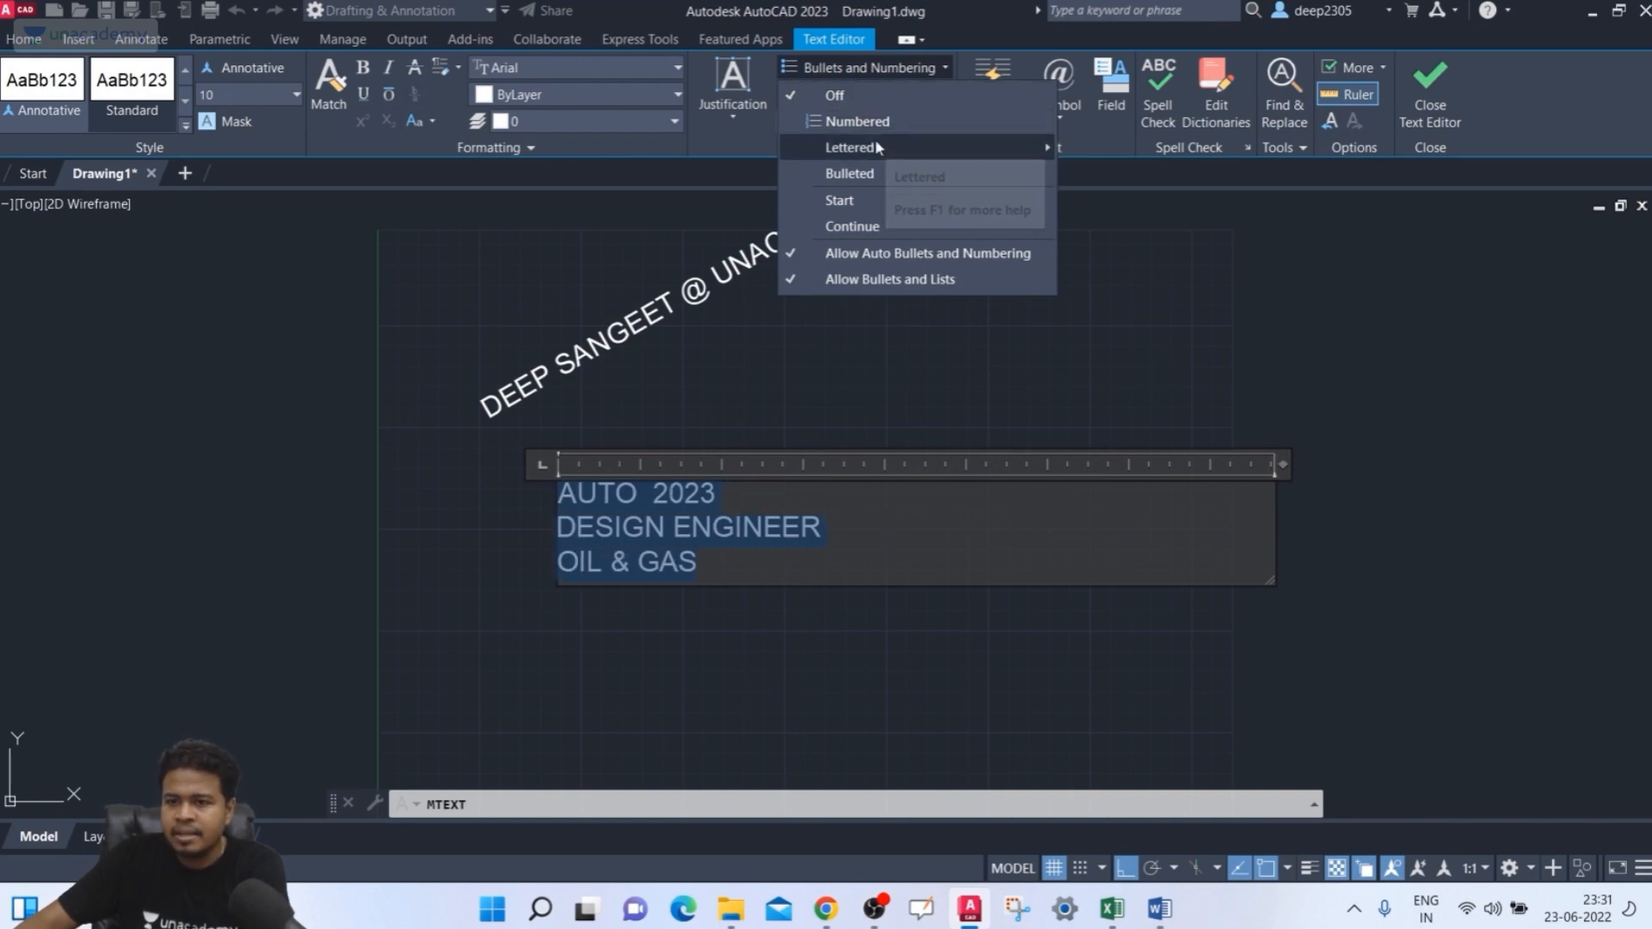
{"action": "left_click", "coordinate": [873, 173]}
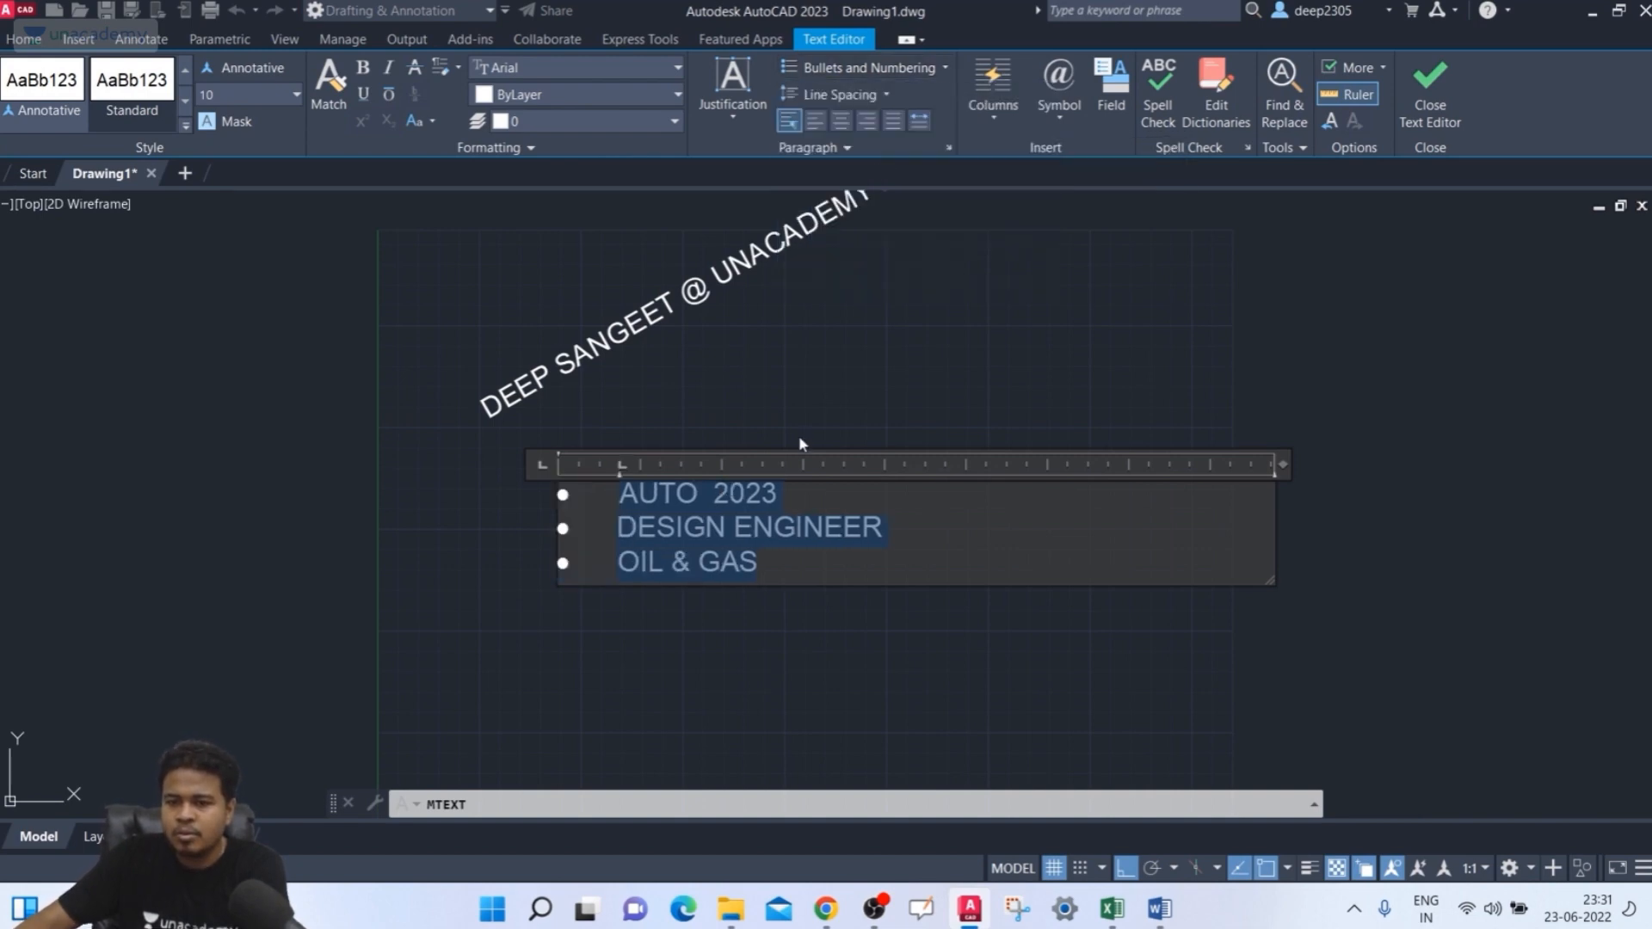
- Try the left, centre, right, justified and distributed alignments on the bulleted lines, and restore the default alignment
{"action": "left_click", "coordinate": [818, 124]}
{"action": "left_click", "coordinate": [834, 126]}
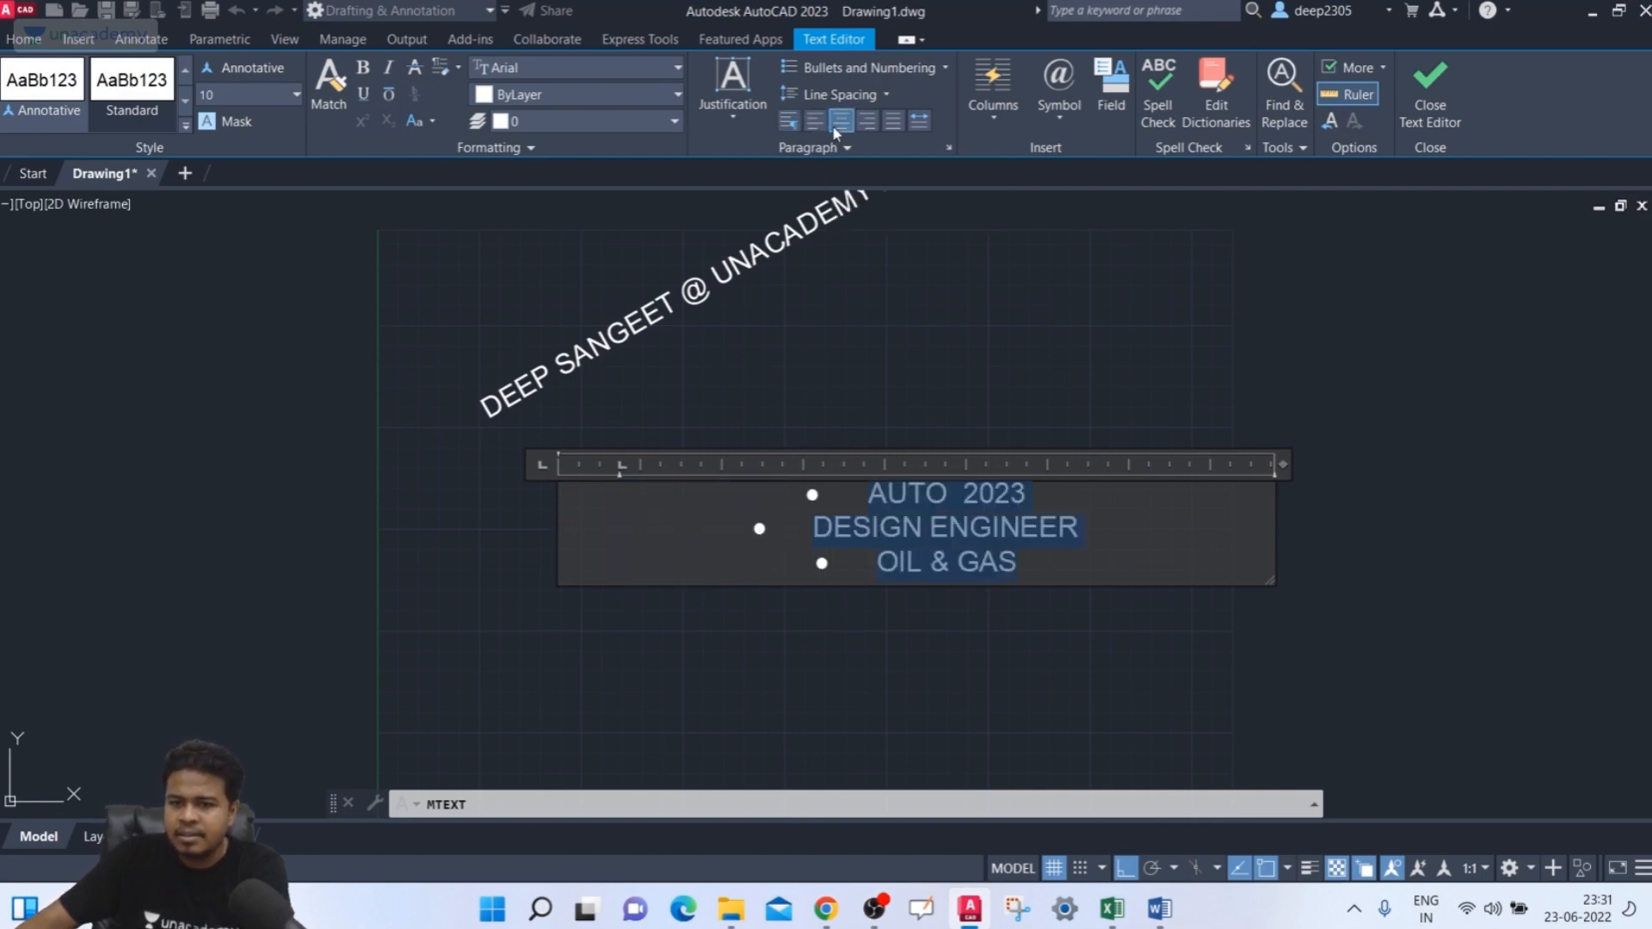
{"action": "left_click", "coordinate": [867, 121]}
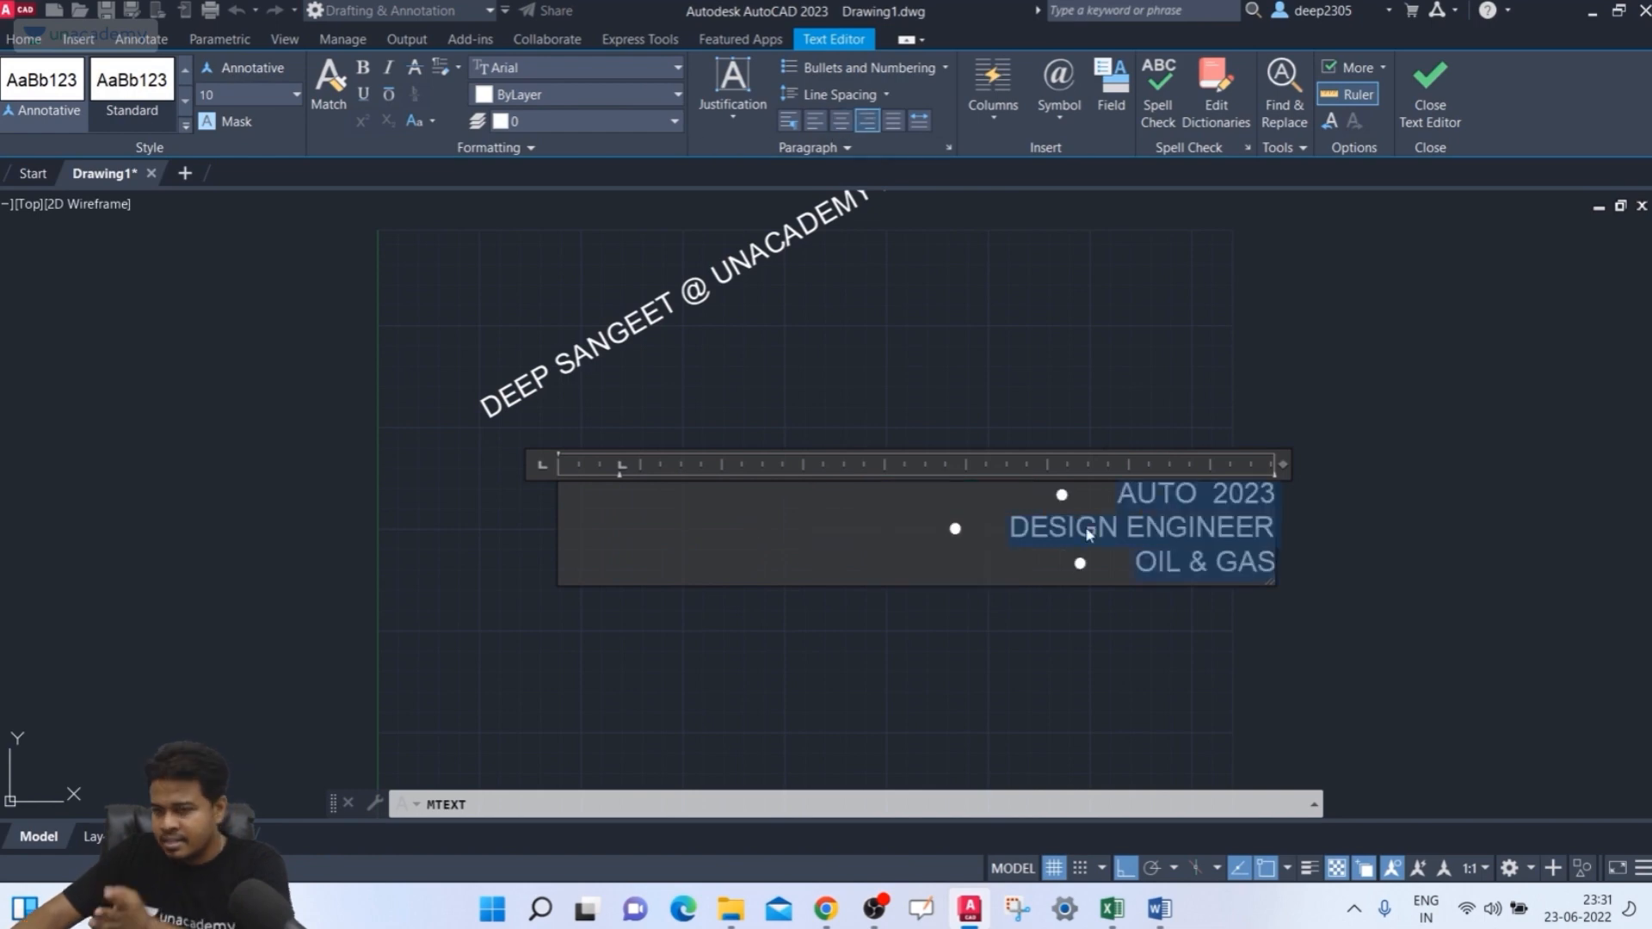
{"action": "left_click", "coordinate": [894, 121]}
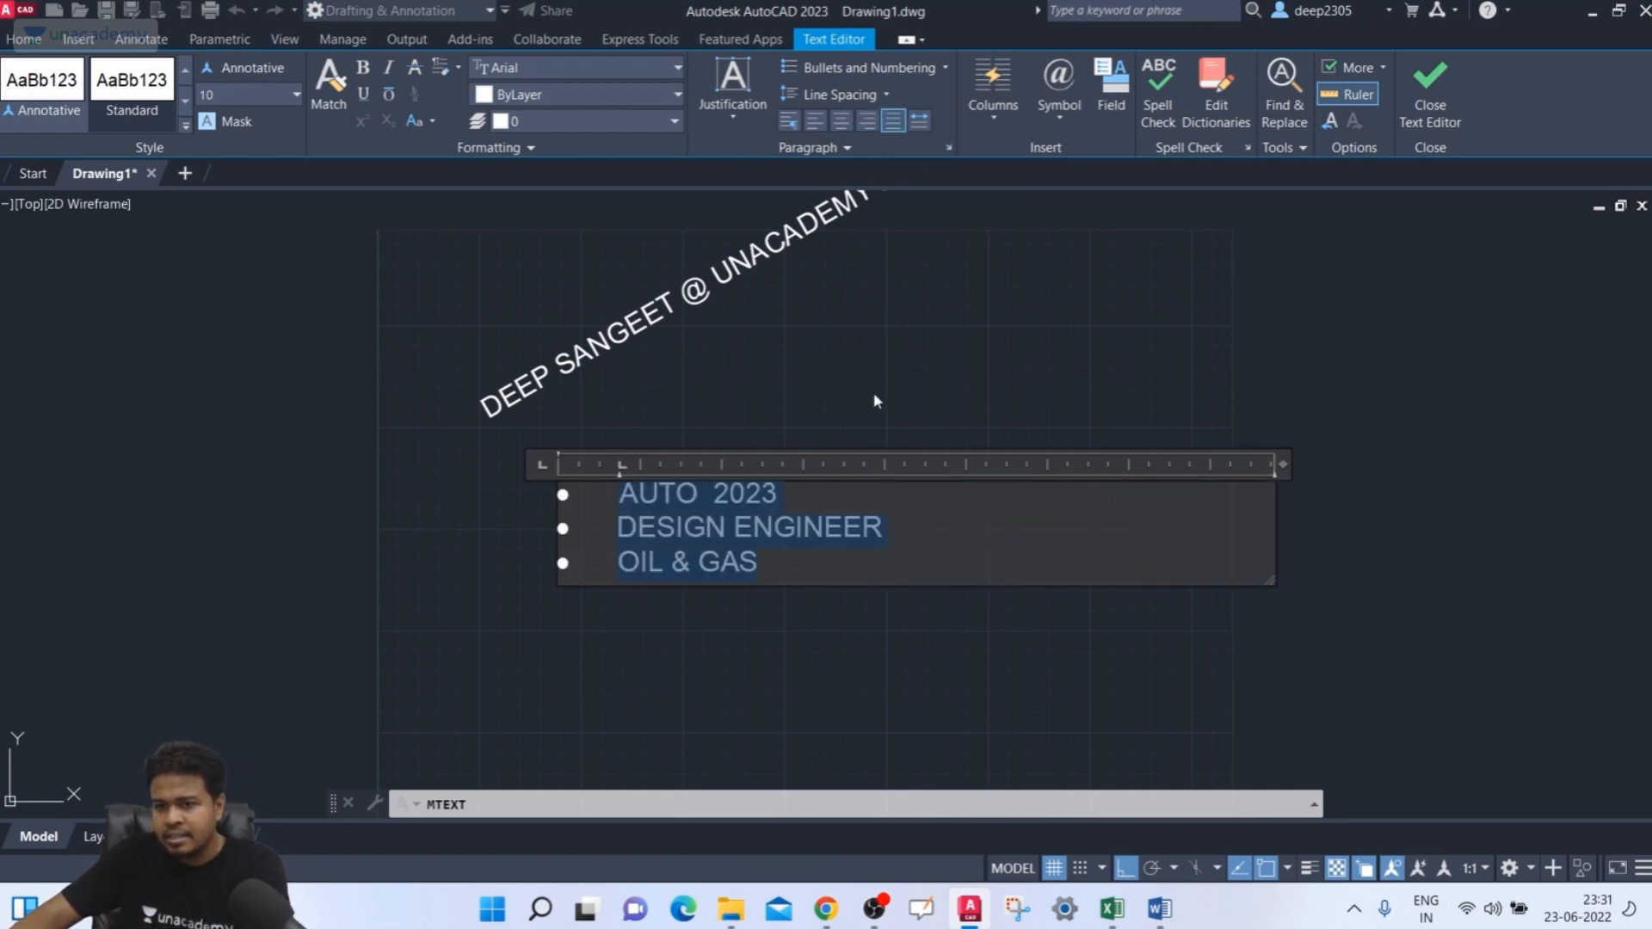
{"action": "left_click", "coordinate": [923, 127]}
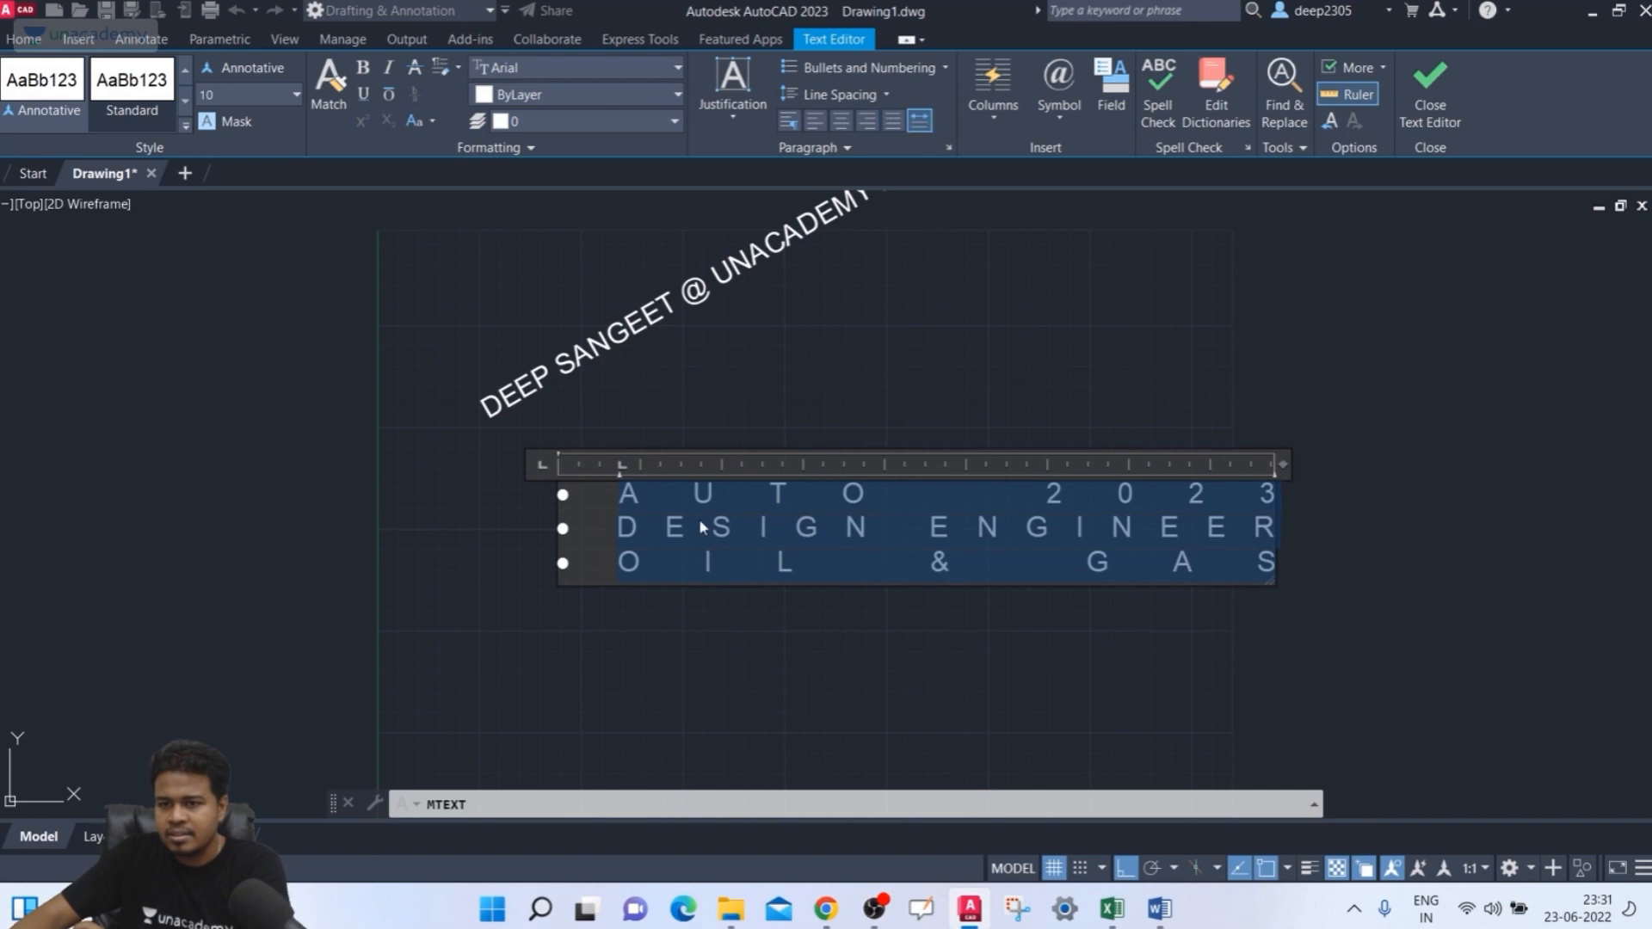
{"action": "left_click", "coordinate": [894, 121]}
{"action": "left_click", "coordinate": [840, 120]}
{"action": "left_click", "coordinate": [789, 121]}
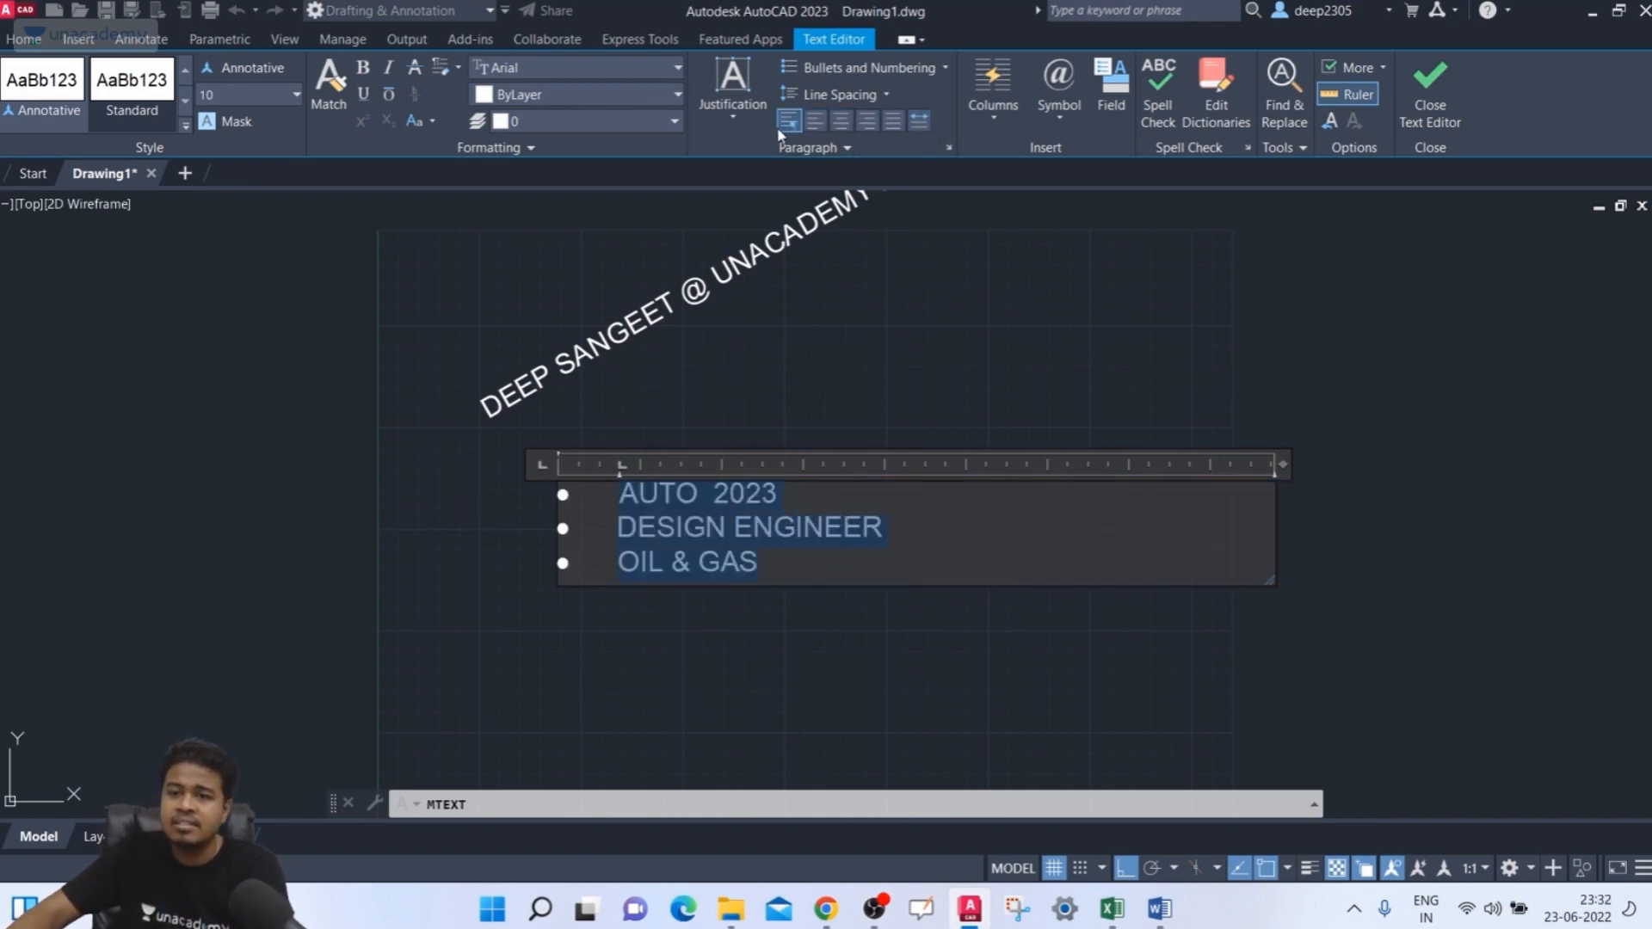
- Increase the line spacing of the selected bulleted lines to one and a half, and finally to double
{"action": "left_click", "coordinate": [881, 95]}
{"action": "left_click", "coordinate": [852, 142]}
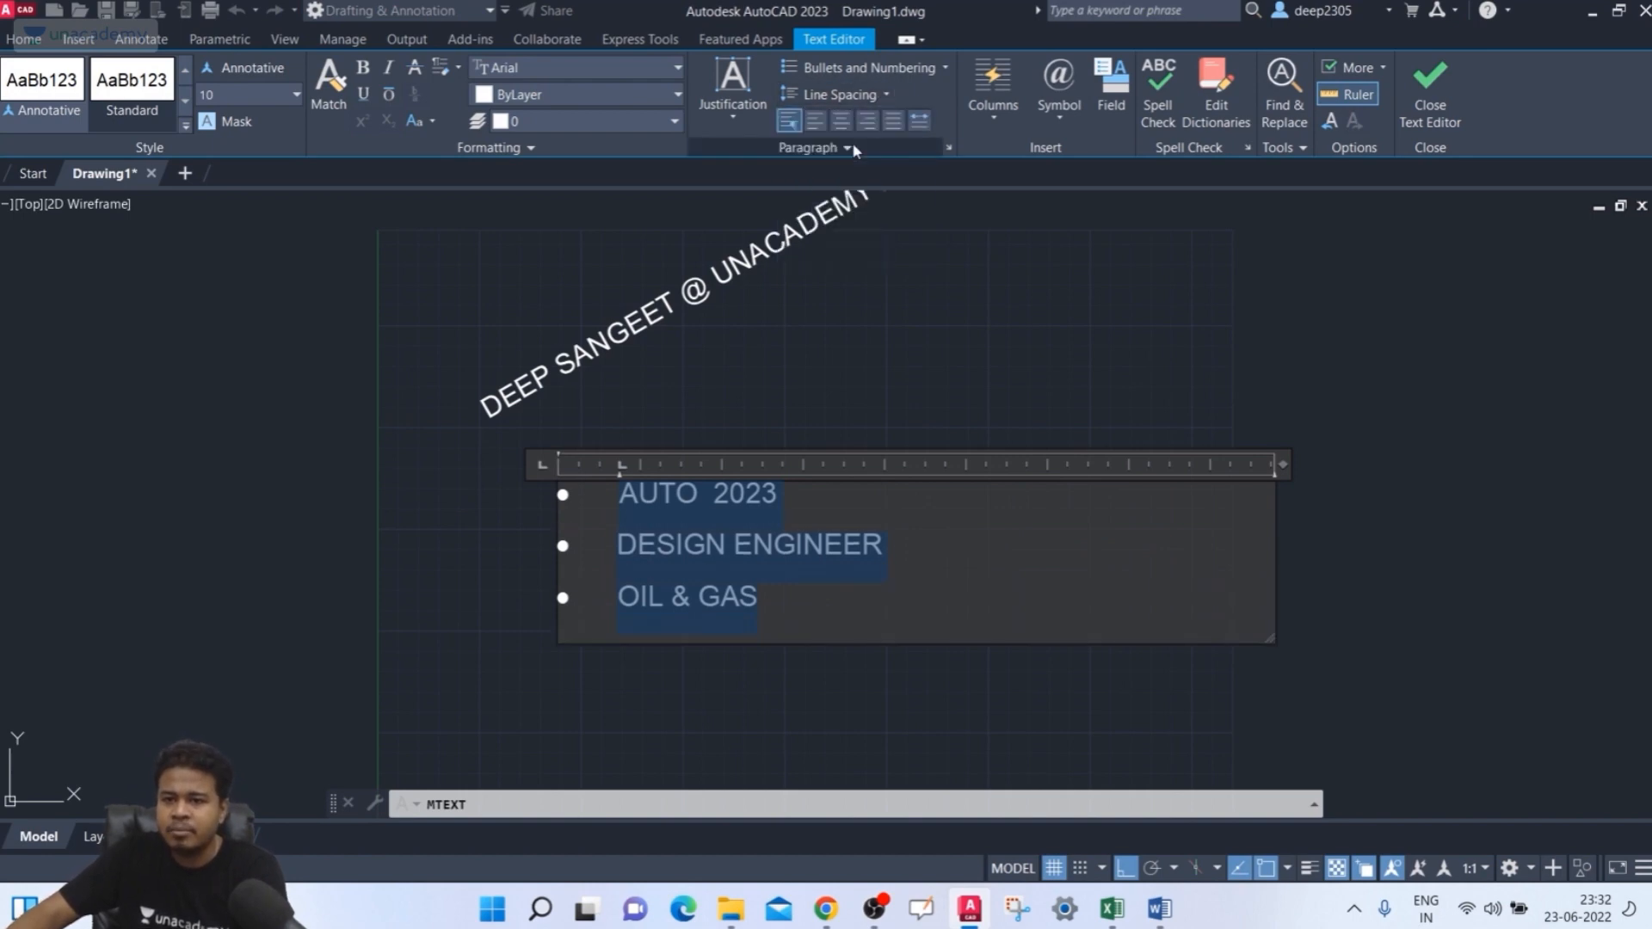
{"action": "left_click", "coordinate": [833, 95]}
{"action": "left_click", "coordinate": [838, 172]}
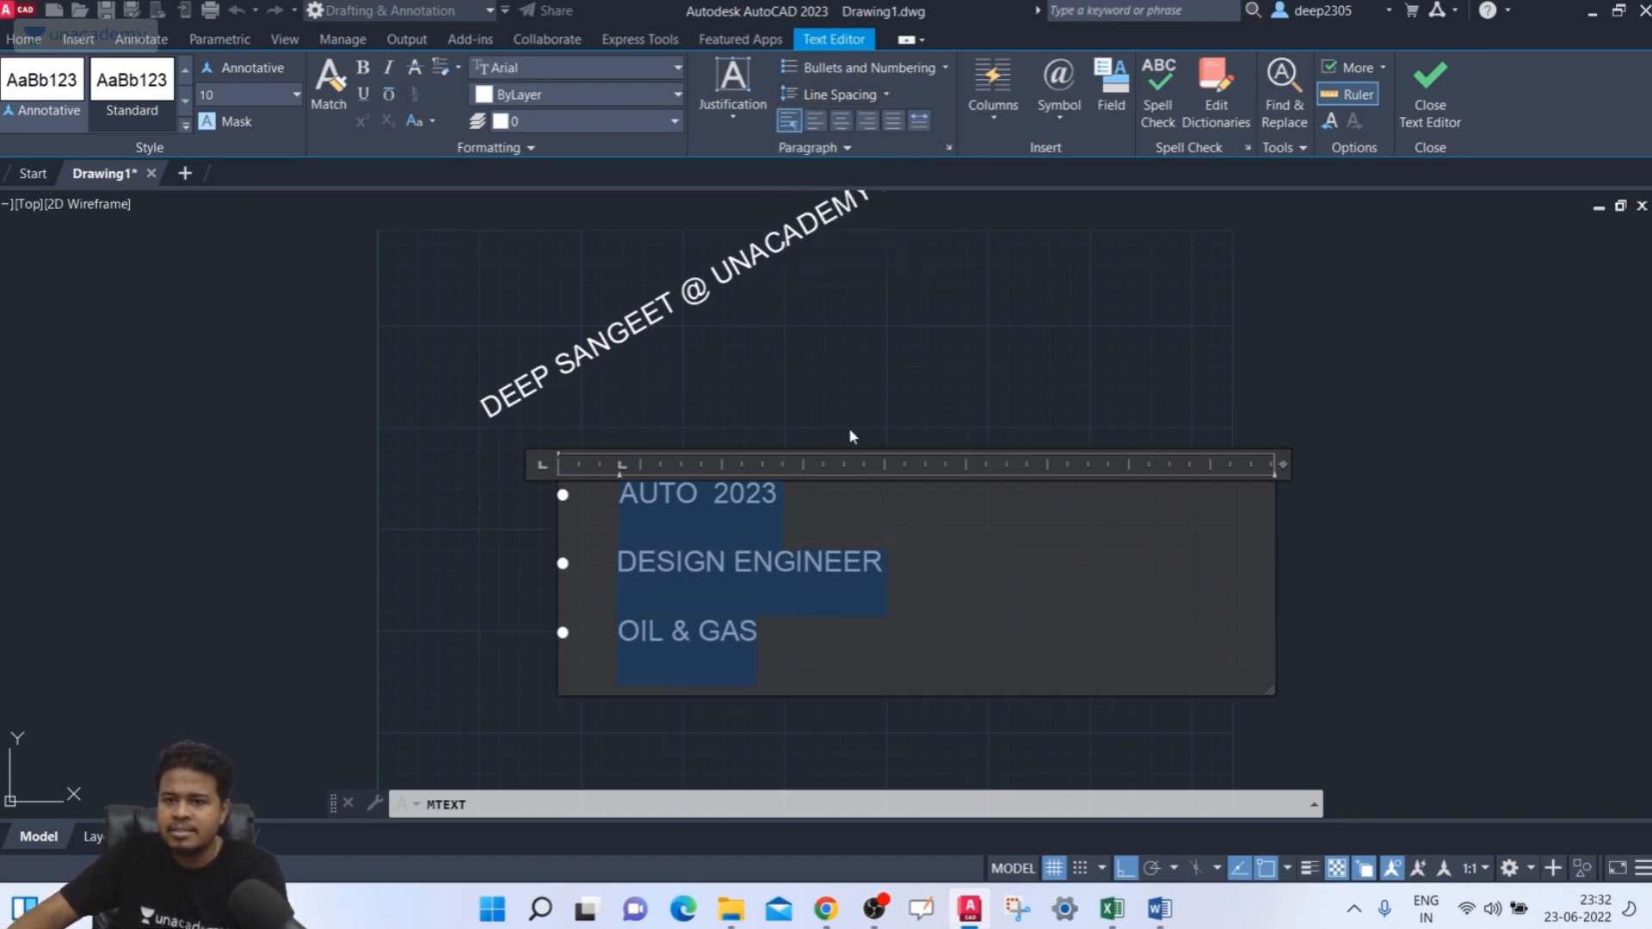
- Colour the selected bulleted lines yellow (241,235,31) and change their font to Arial Black
{"action": "left_click", "coordinate": [566, 93]}
{"action": "left_click", "coordinate": [507, 186]}
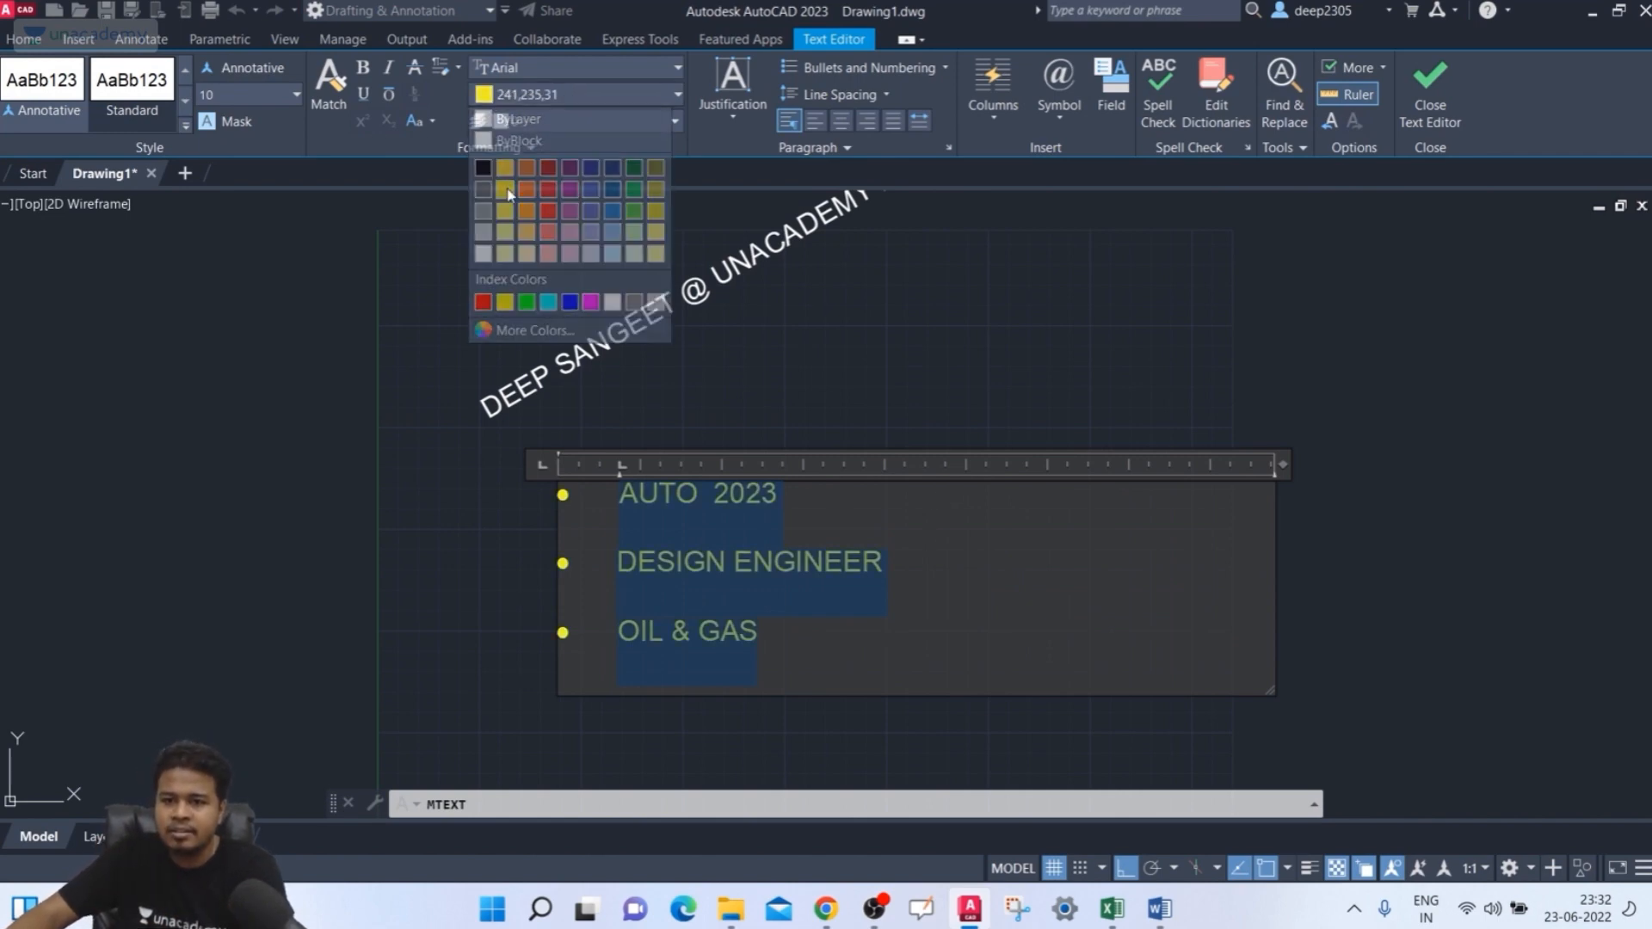
{"action": "left_click", "coordinate": [561, 124]}
{"action": "left_click", "coordinate": [563, 128]}
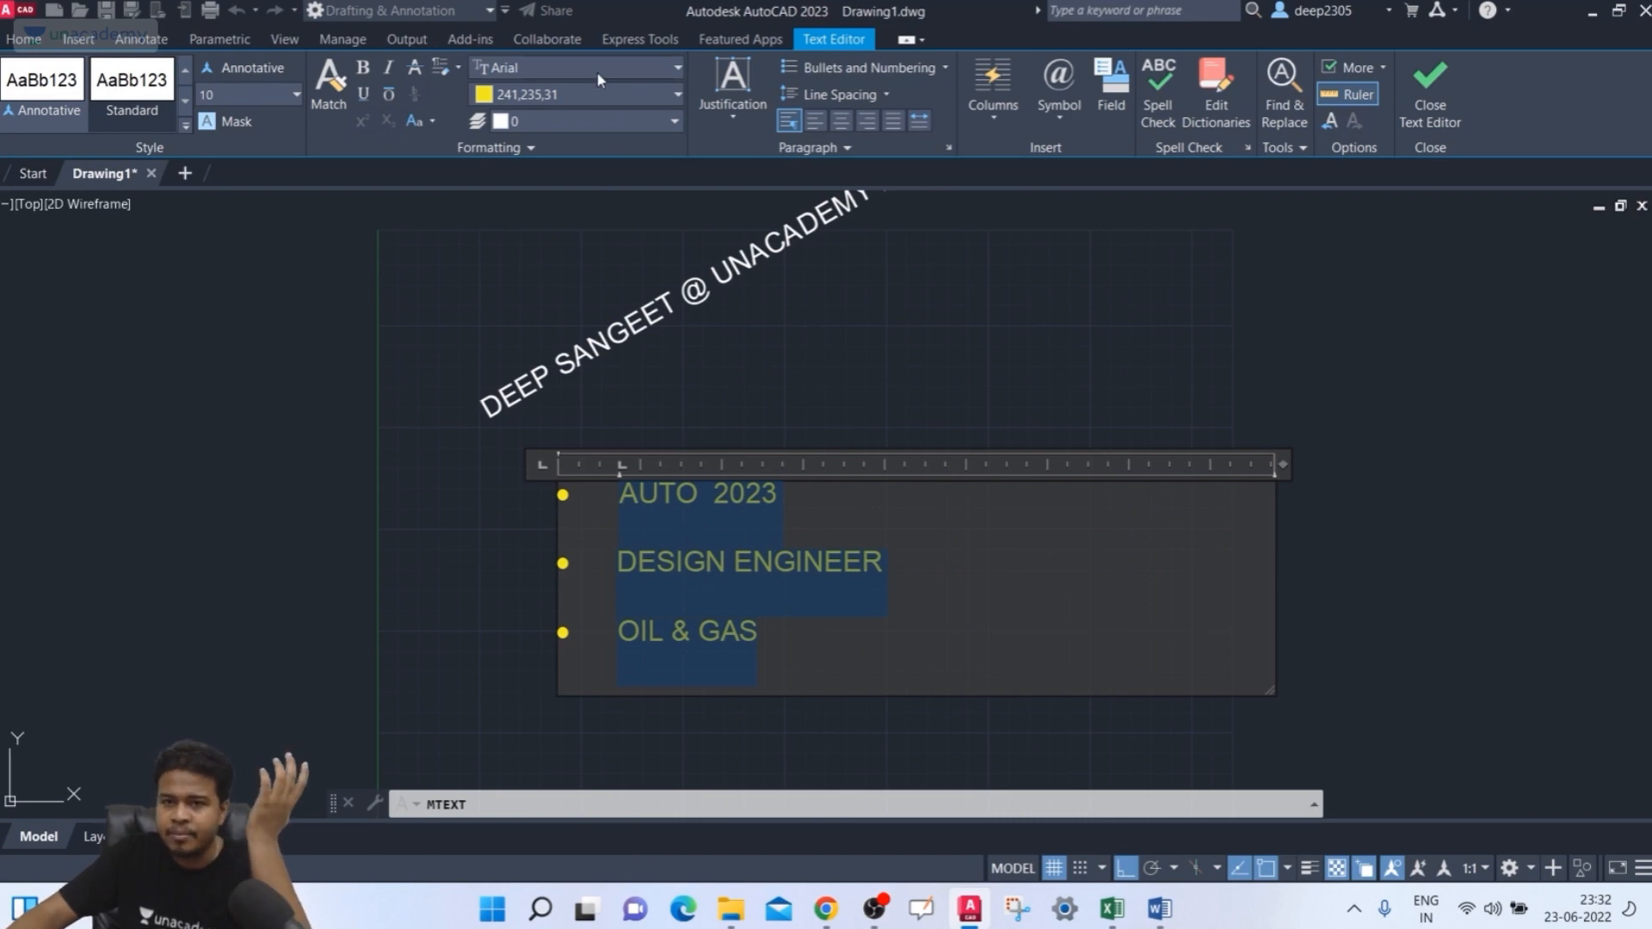
{"action": "left_click", "coordinate": [678, 67]}
{"action": "left_click", "coordinate": [560, 139]}
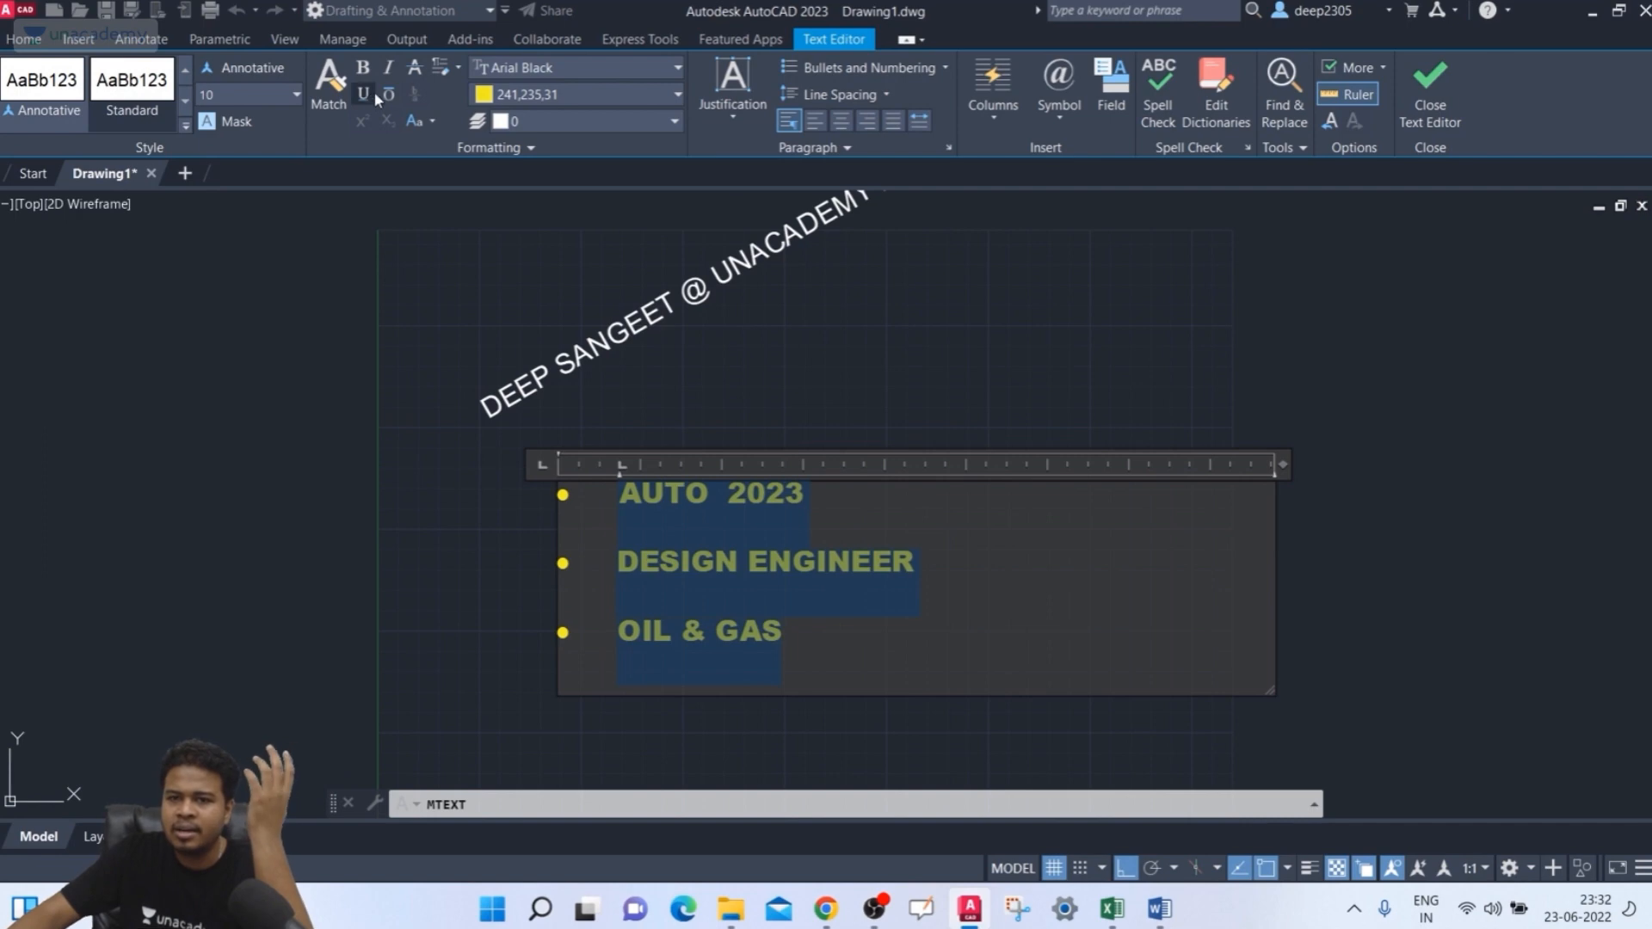
- Try underline and overline on the selected bulleted lines, switching each one off again
{"action": "left_click", "coordinate": [374, 94]}
{"action": "left_click", "coordinate": [373, 94]}
{"action": "left_click", "coordinate": [392, 94]}
{"action": "left_click", "coordinate": [393, 93]}
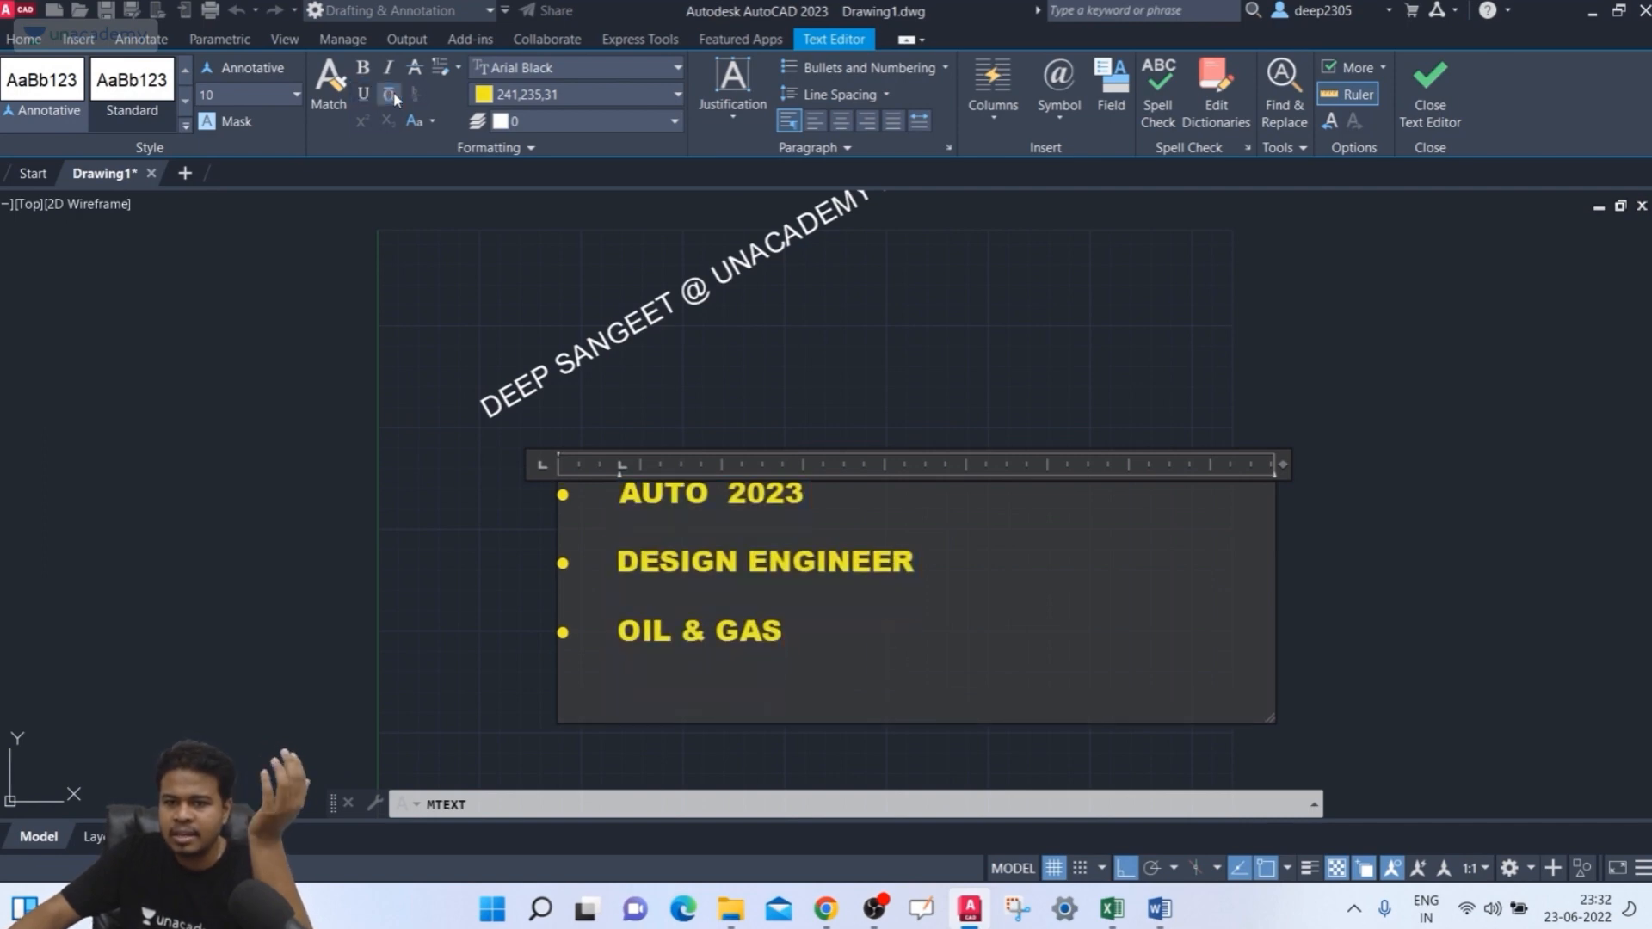
- Add a fourth bullet reading "GNGGN" below the "OIL & GAS" line
{"action": "left_click", "coordinate": [676, 513]}
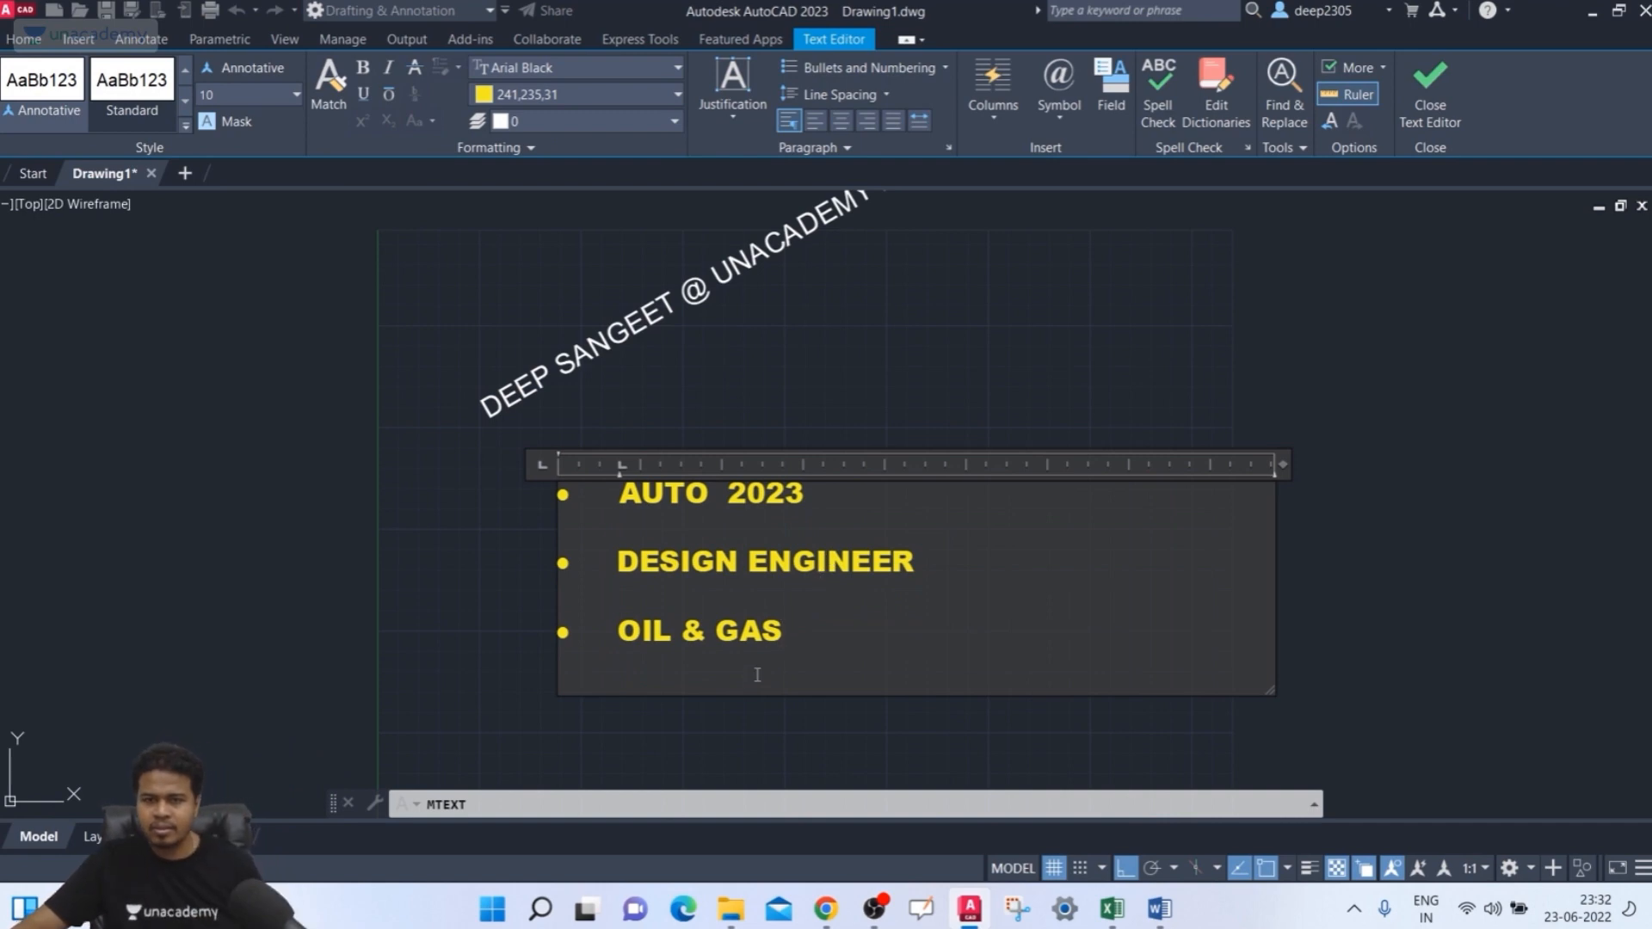
{"action": "left_click", "coordinate": [829, 677]}
{"action": "key", "text": "Return"}
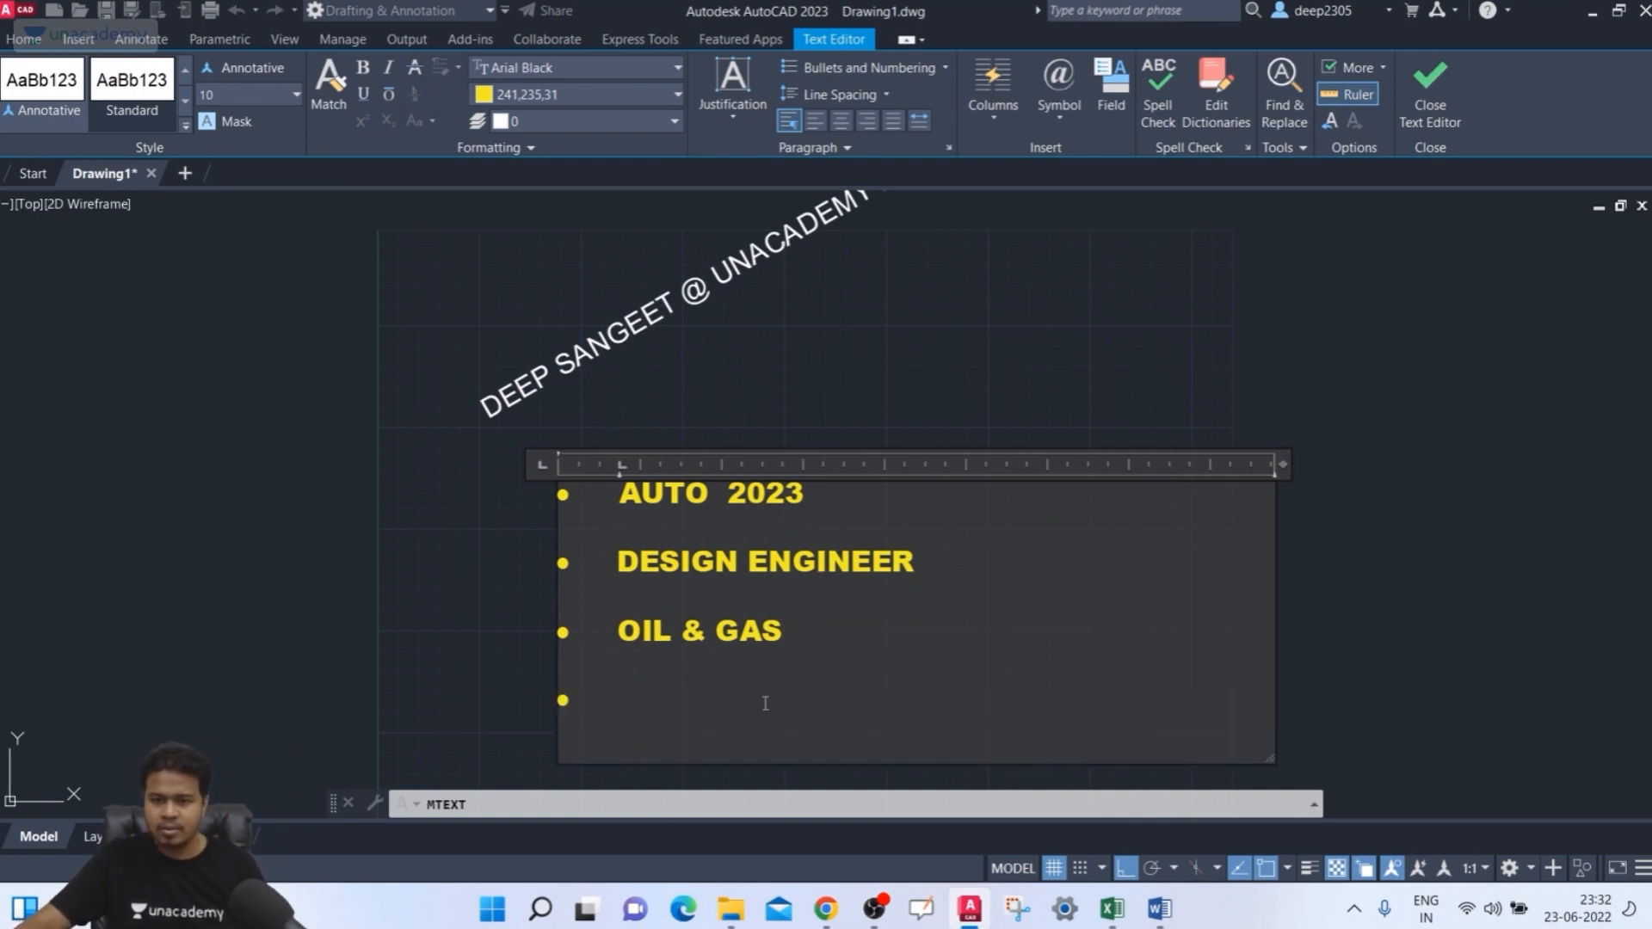
{"action": "type", "text": "GNGGN"}
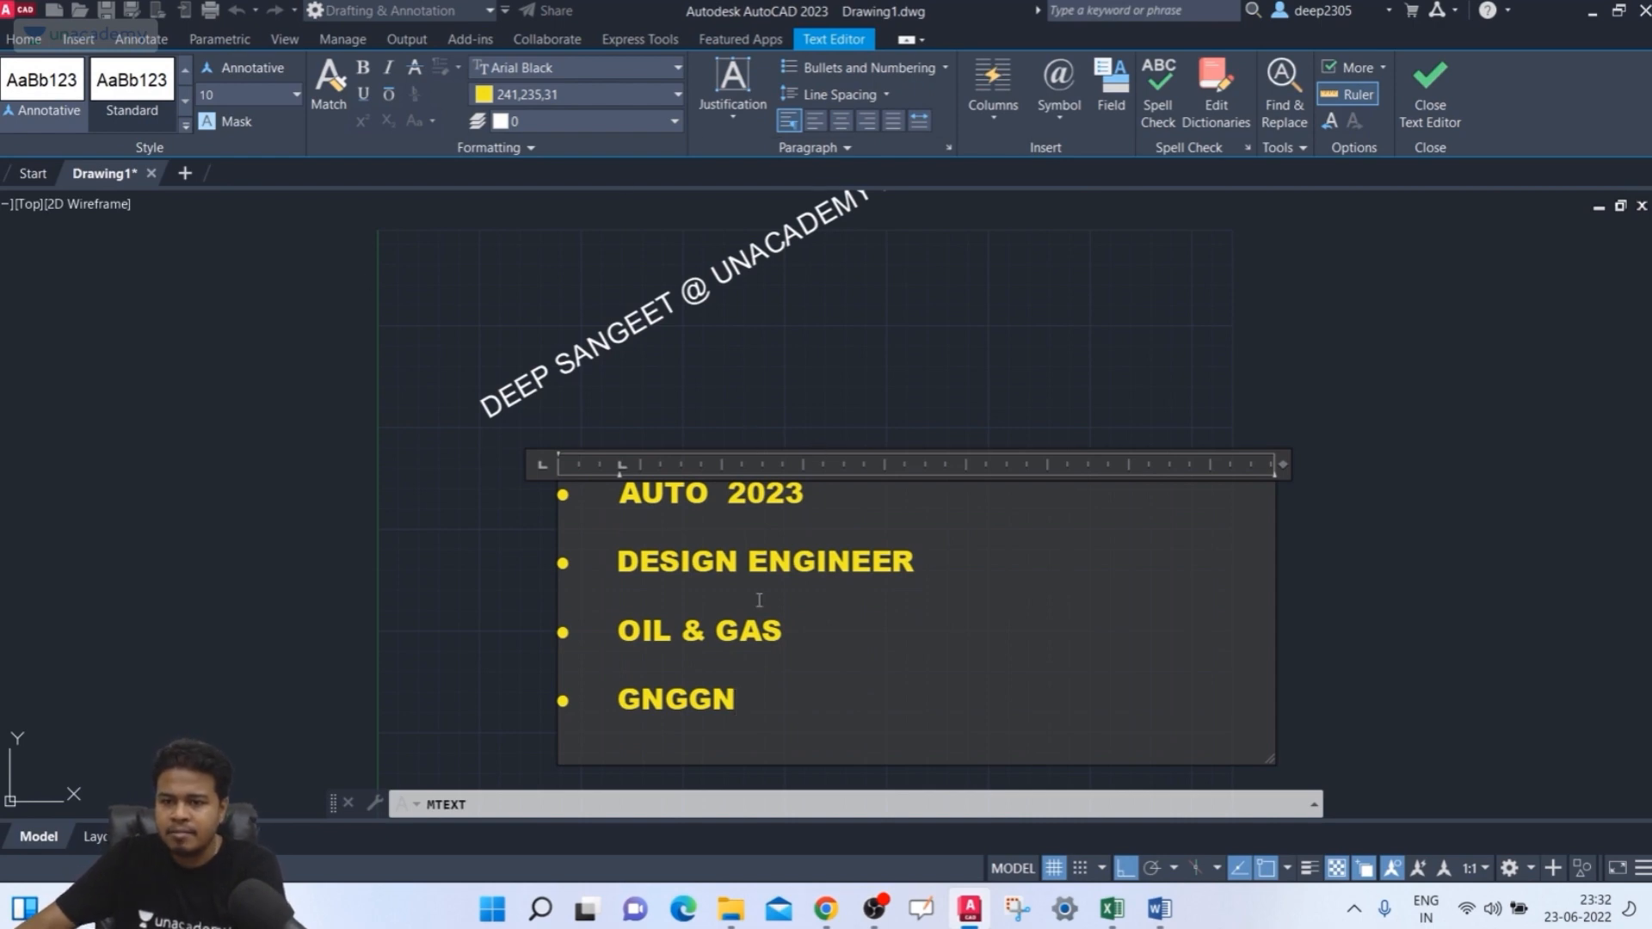
- Try a red background mask behind the multiline text, switching the mask off again
{"action": "left_click", "coordinate": [220, 123]}
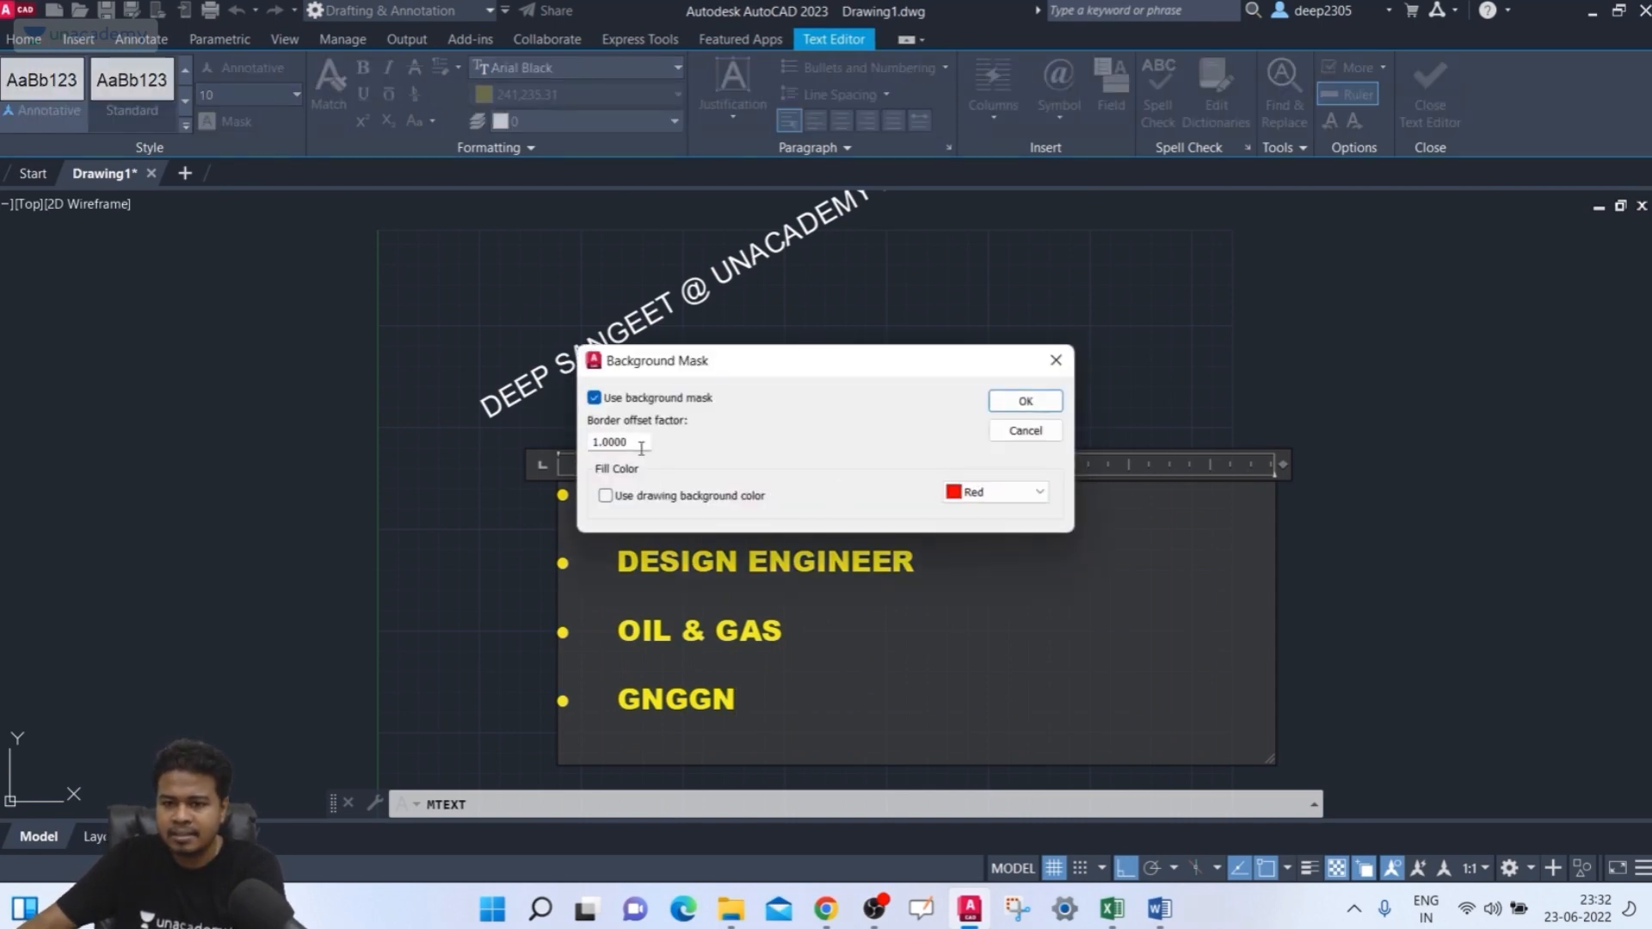
{"action": "left_click", "coordinate": [1019, 411]}
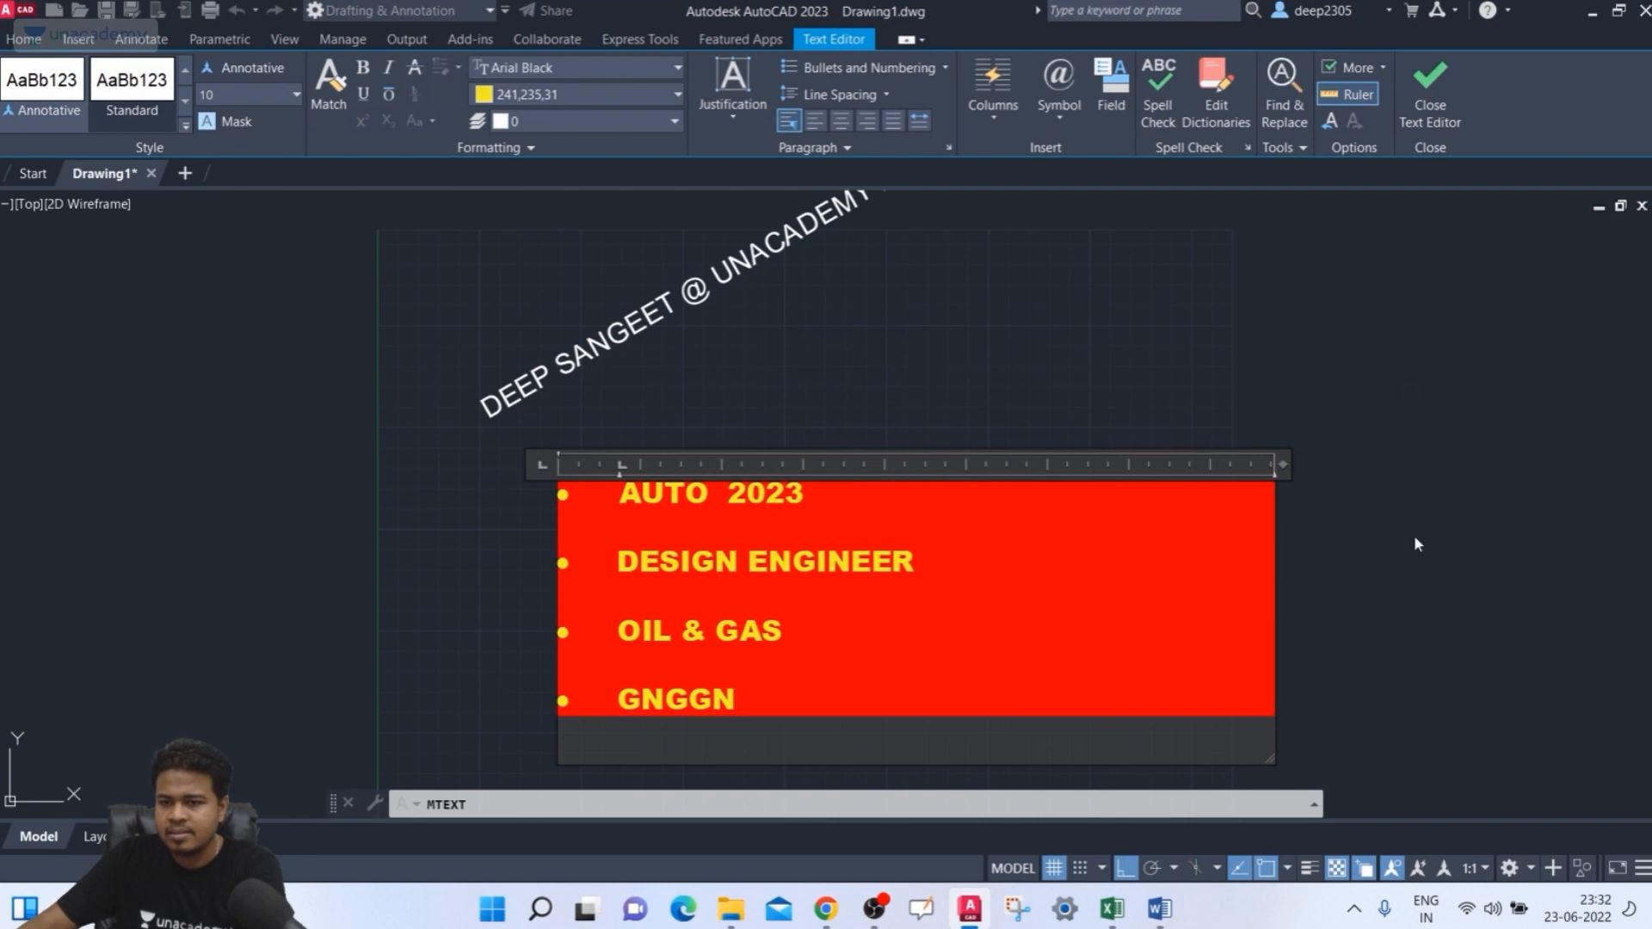
{"action": "left_click", "coordinate": [239, 126]}
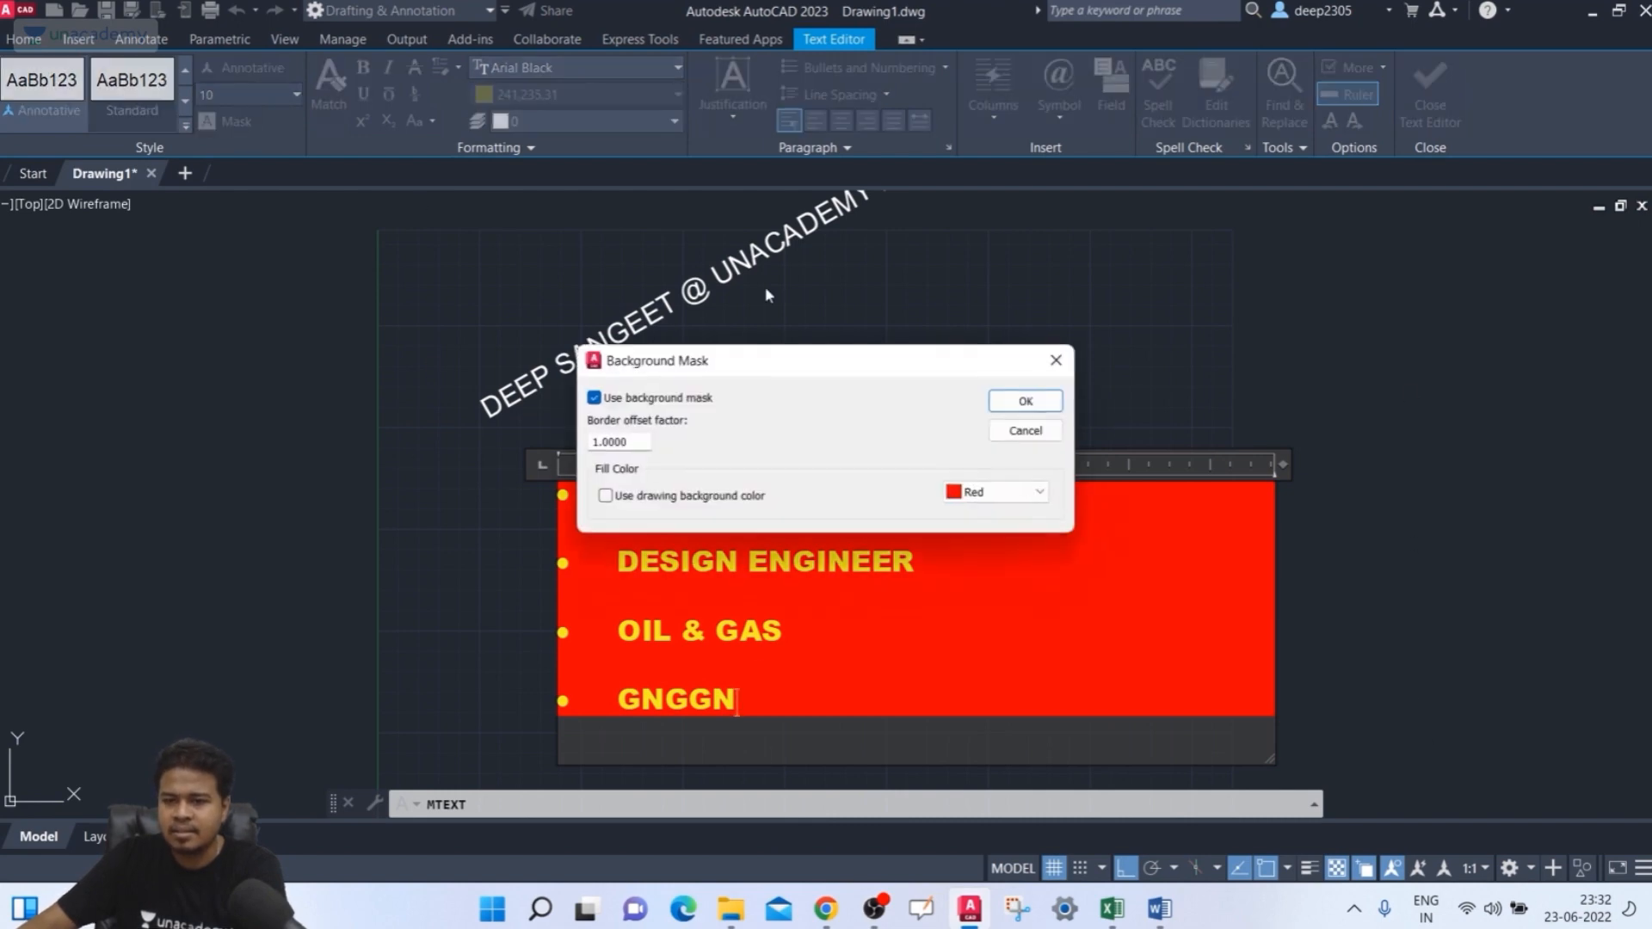
{"action": "left_click", "coordinate": [619, 398]}
{"action": "left_click", "coordinate": [1032, 401]}
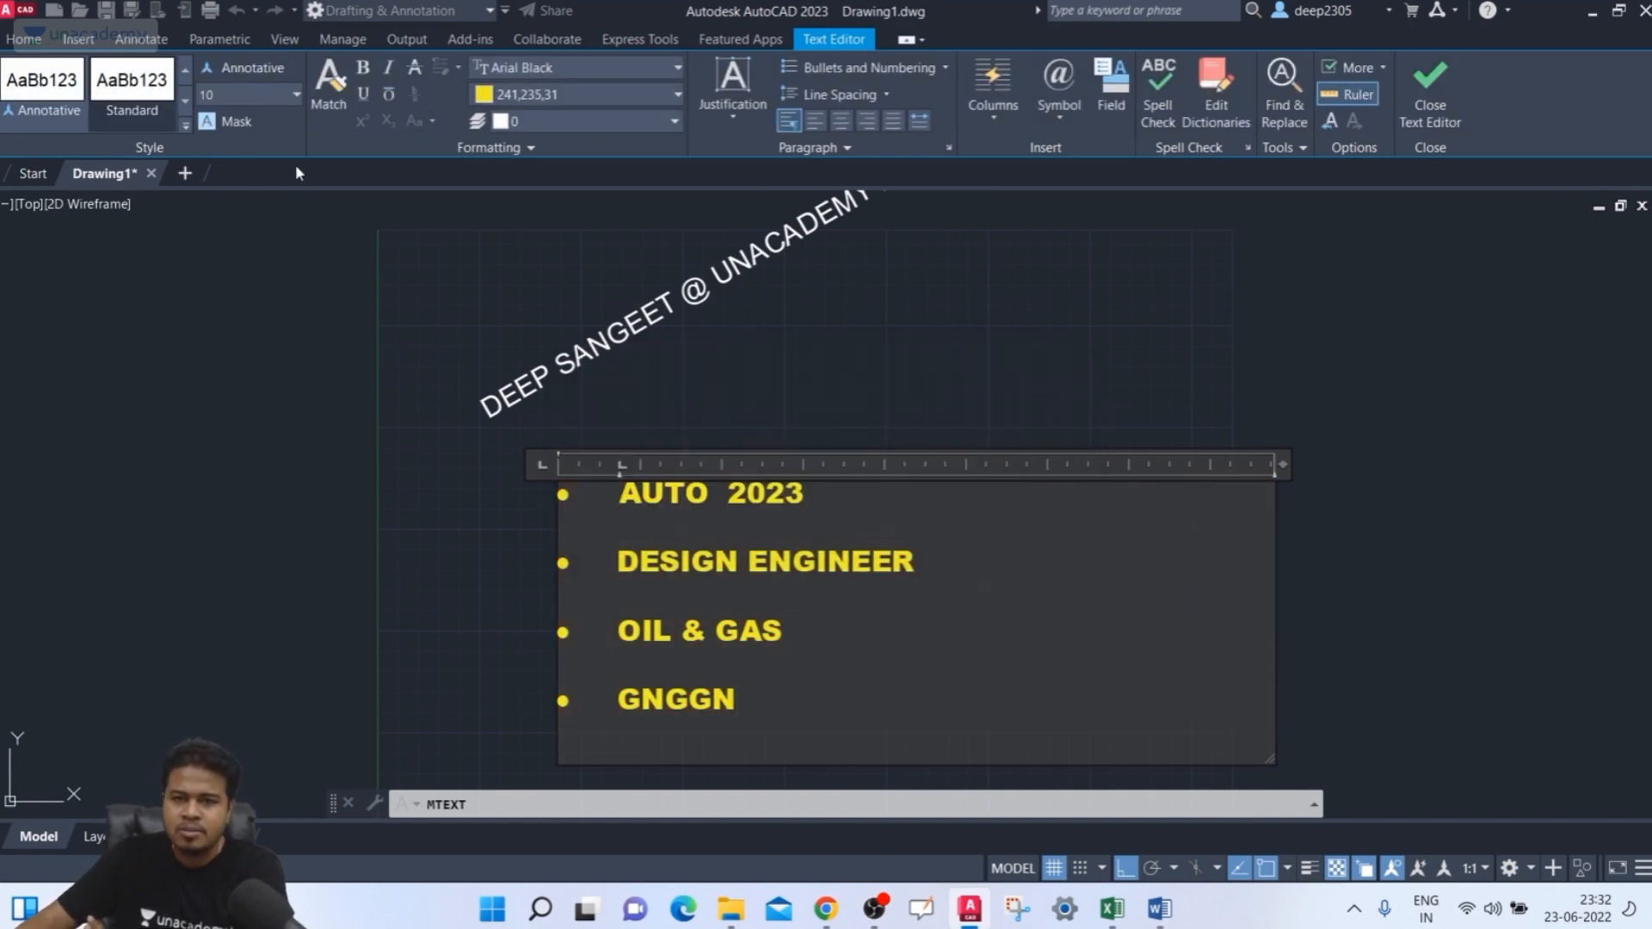
- Turn the multiline text's background mask back on and change its fill colour to green
{"action": "left_click", "coordinate": [231, 120]}
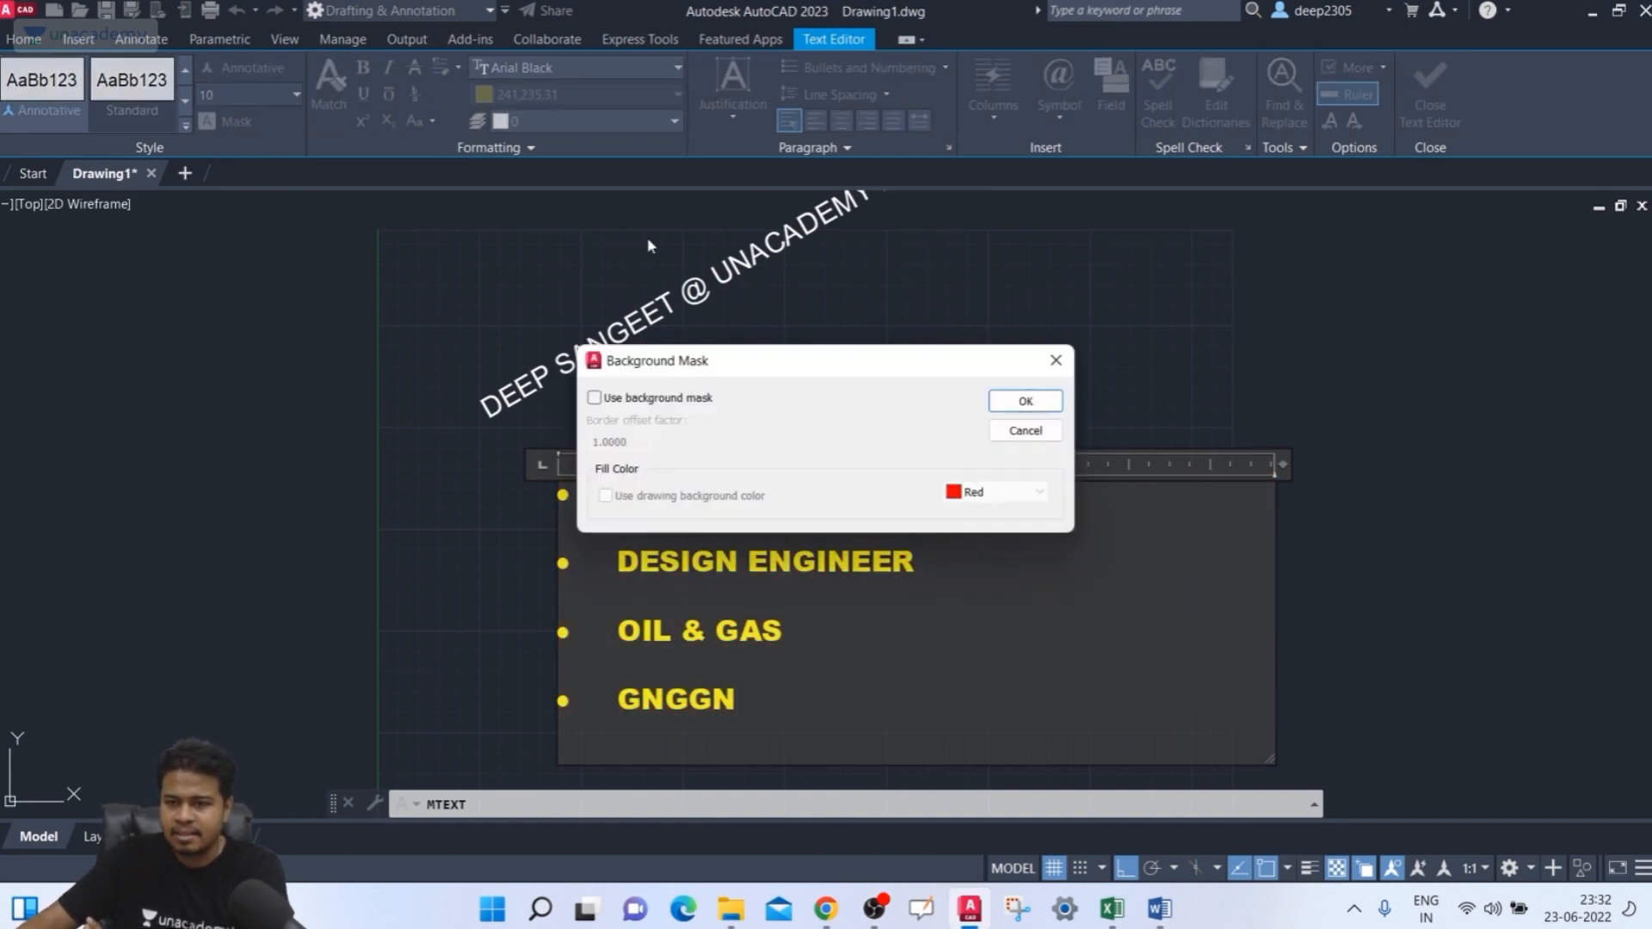
{"action": "left_click", "coordinate": [659, 403]}
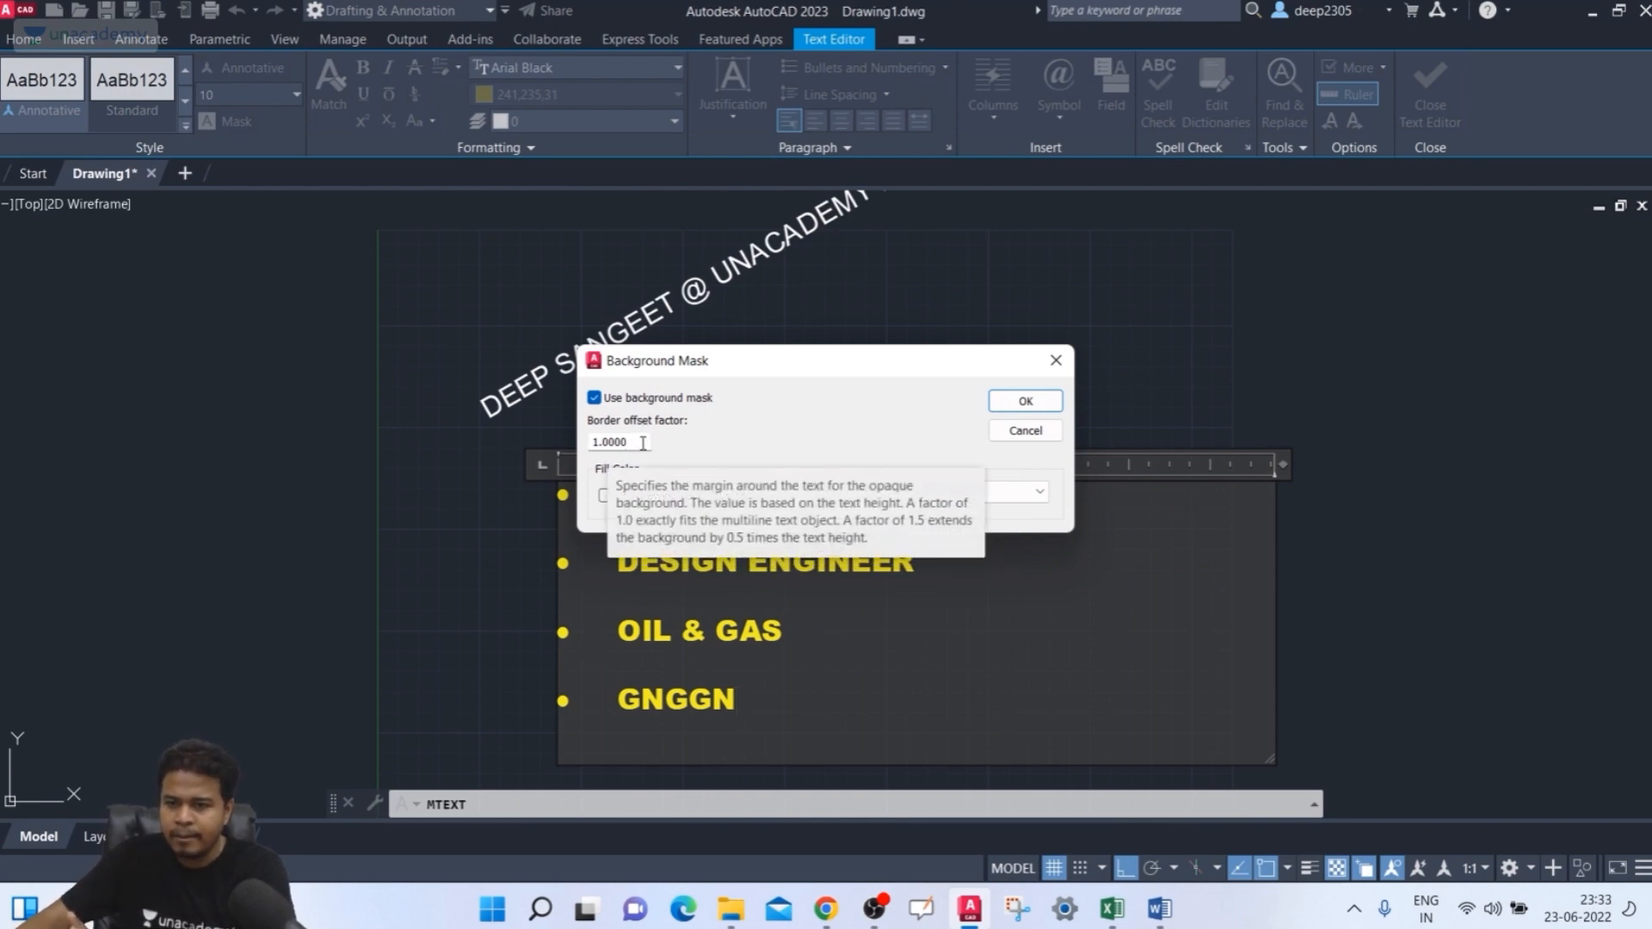
{"action": "left_click", "coordinate": [1024, 401]}
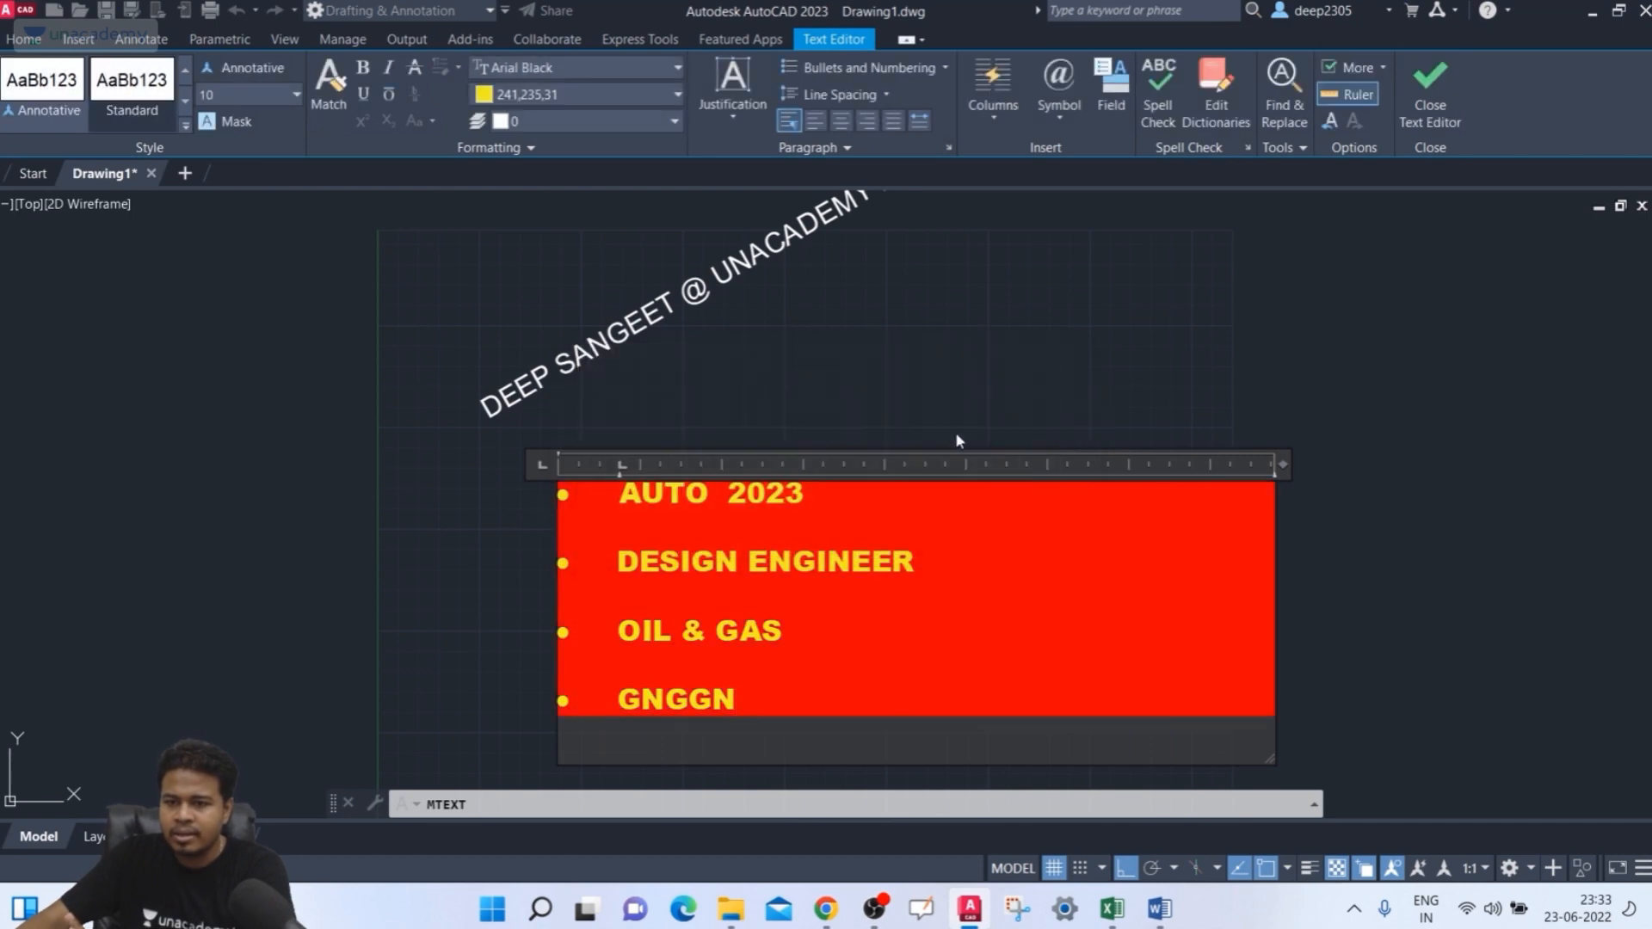
{"action": "left_click", "coordinate": [226, 121]}
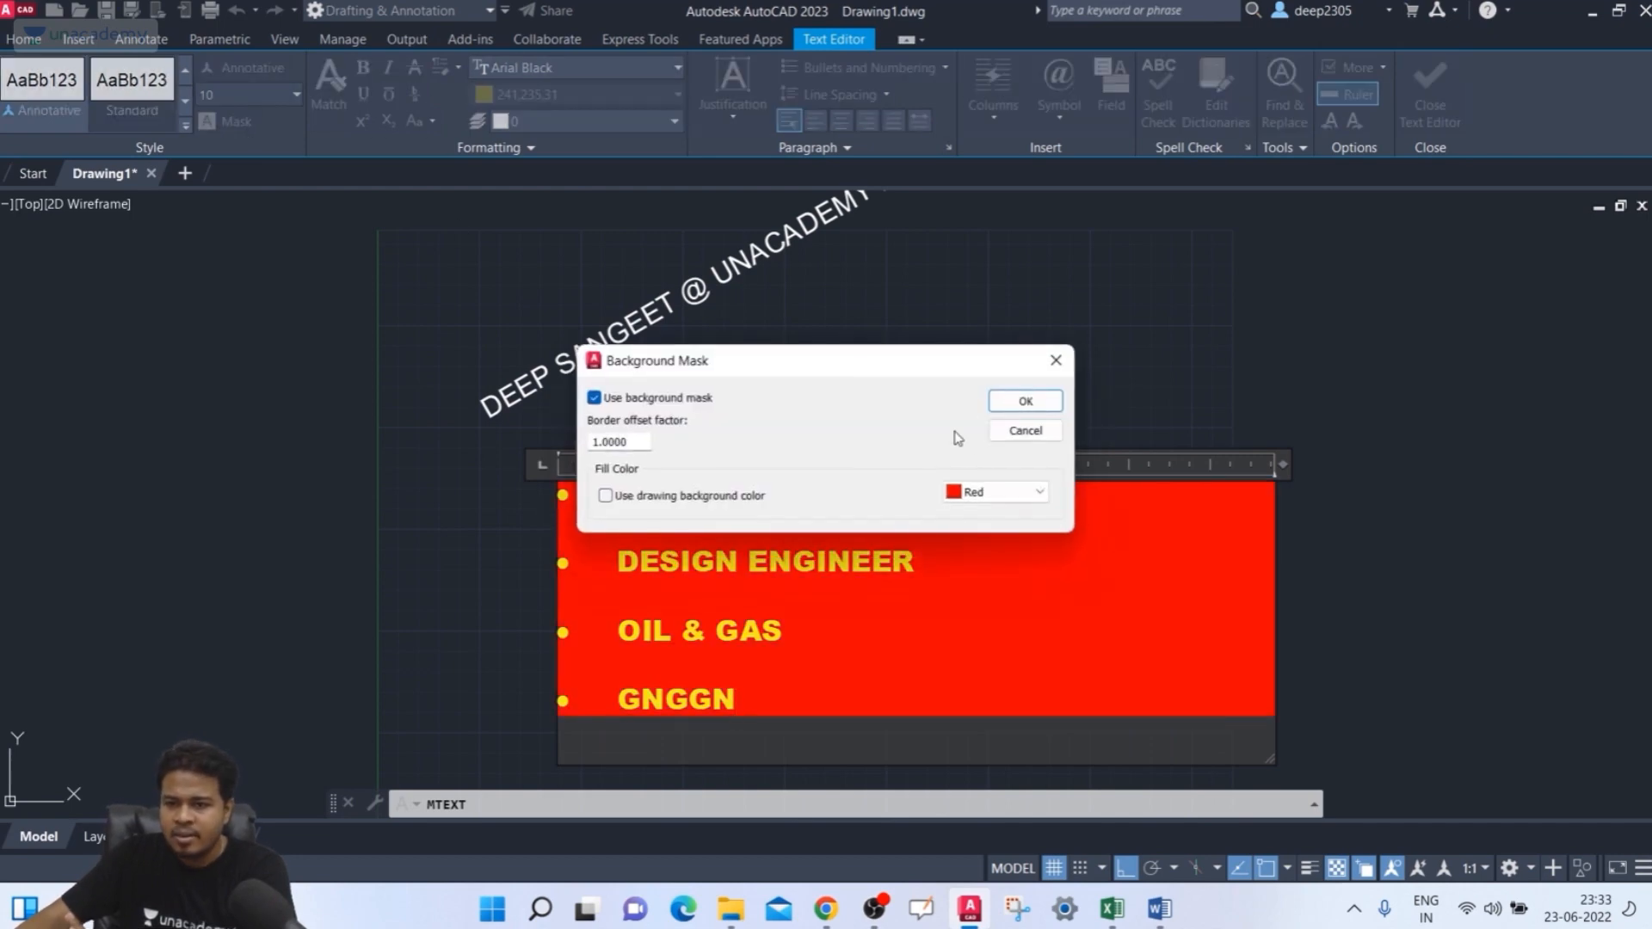
{"action": "left_click", "coordinate": [996, 492]}
{"action": "left_click", "coordinate": [979, 550]}
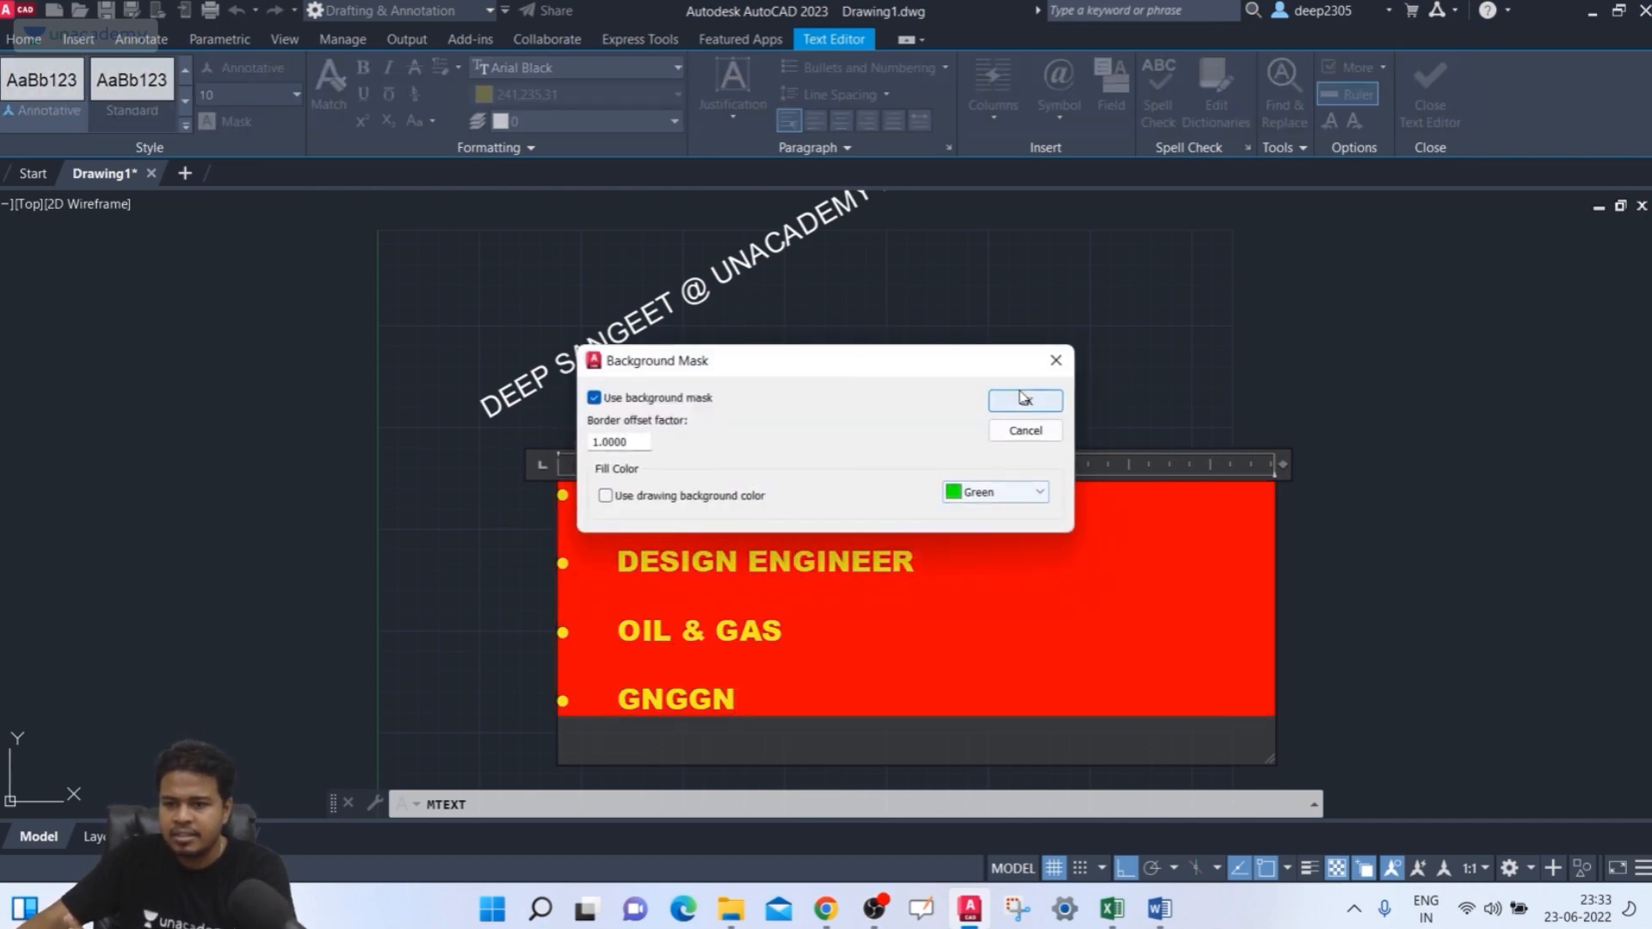
{"action": "left_click", "coordinate": [1004, 401]}
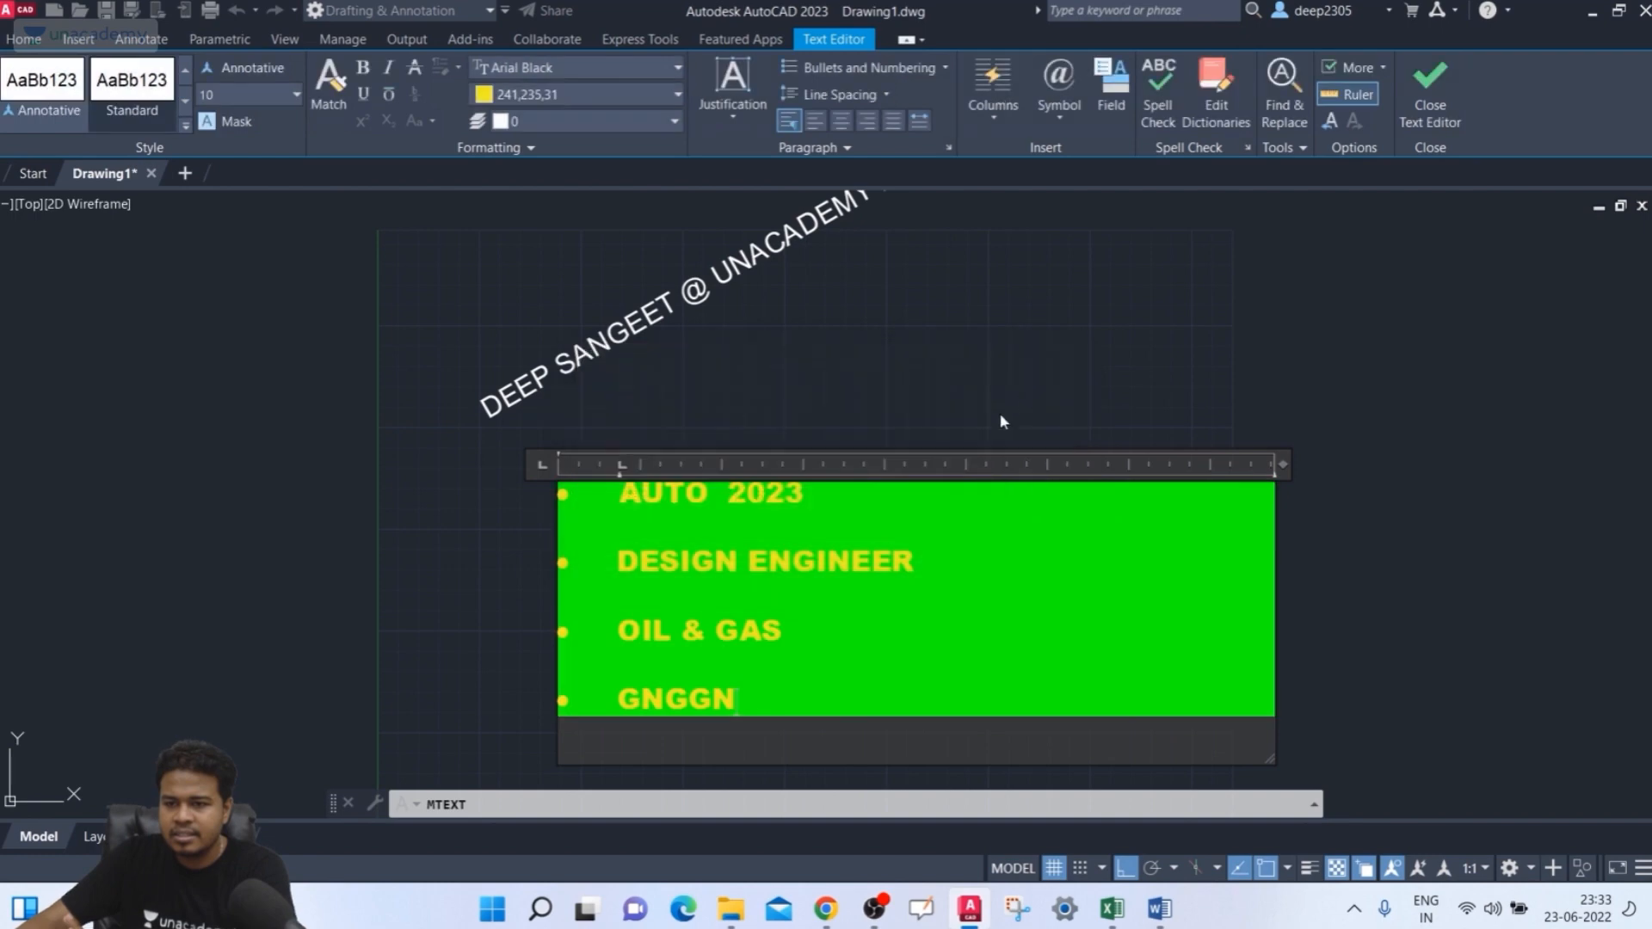
- Switch off the green background mask behind the multiline text
{"action": "left_click", "coordinate": [218, 122]}
{"action": "left_click", "coordinate": [594, 397]}
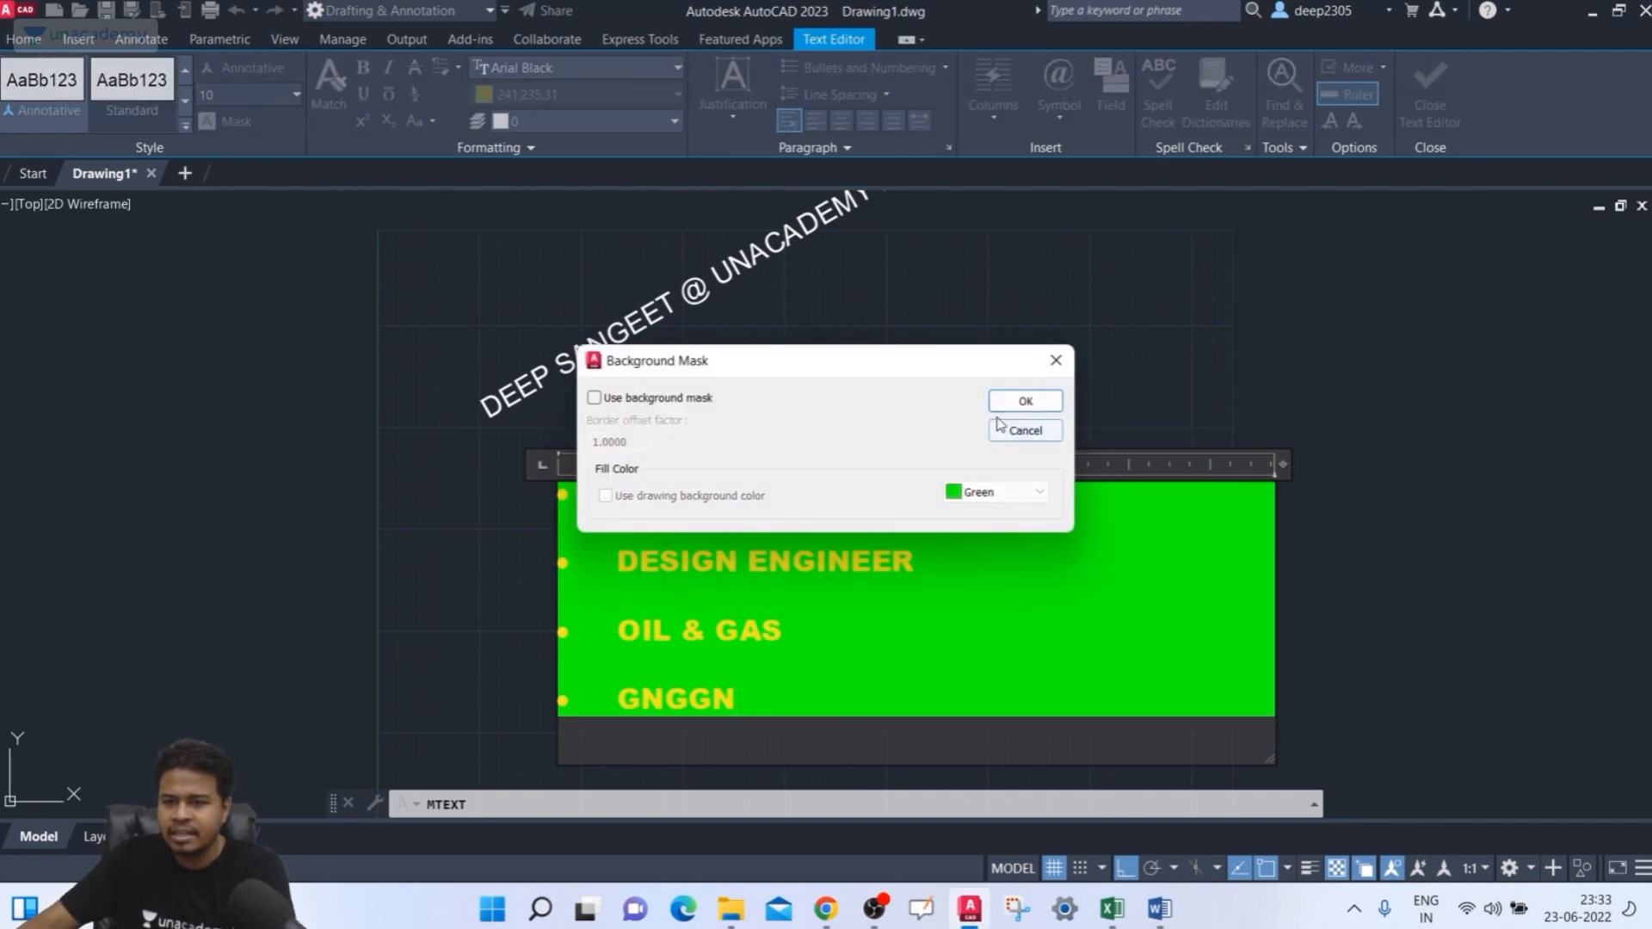
{"action": "left_click", "coordinate": [1022, 402]}
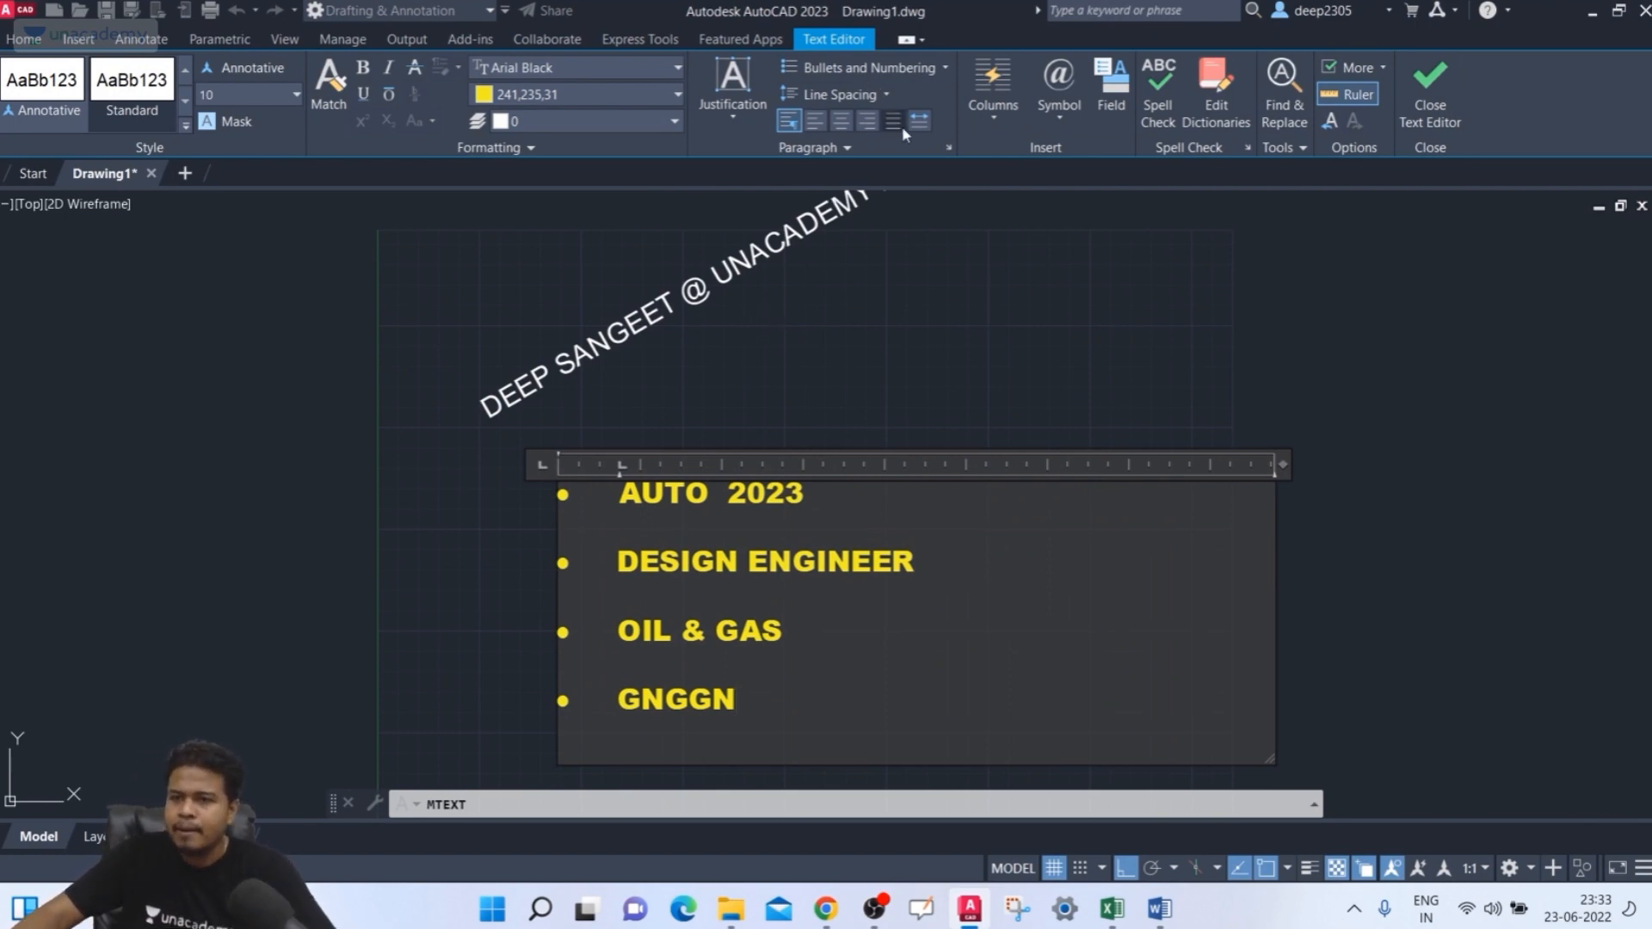
{"action": "left_click", "coordinate": [1000, 115]}
{"action": "left_click", "coordinate": [1000, 116]}
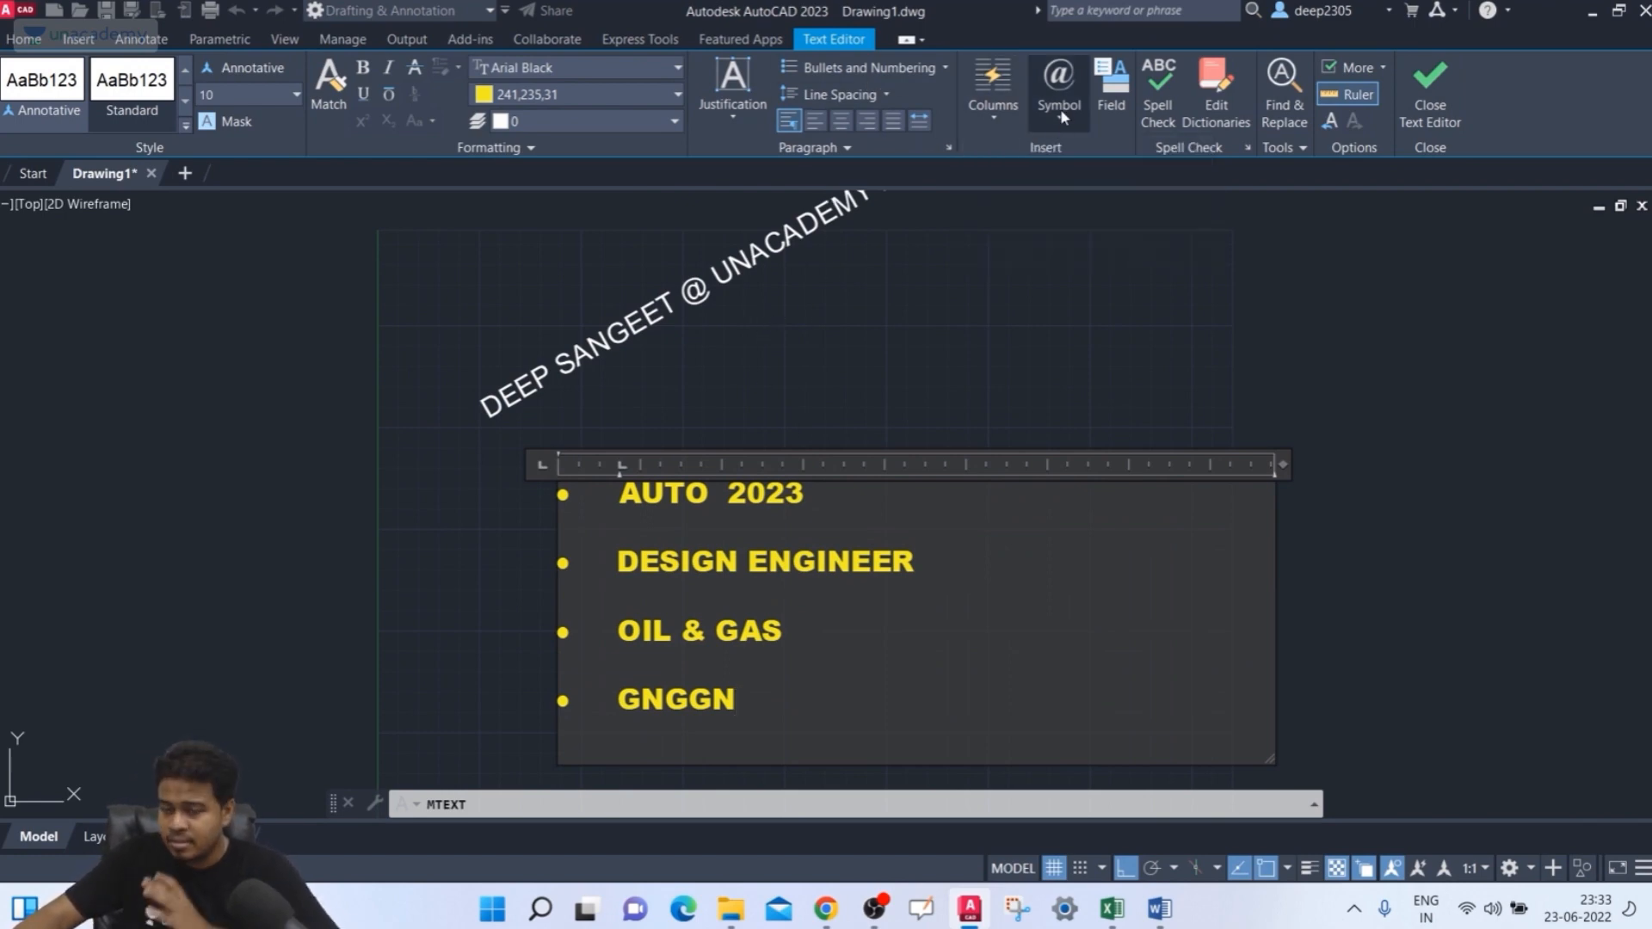
- Try the Top Center, Top Right and Bottom Right justifications on the multiline text
{"action": "left_click", "coordinate": [748, 125]}
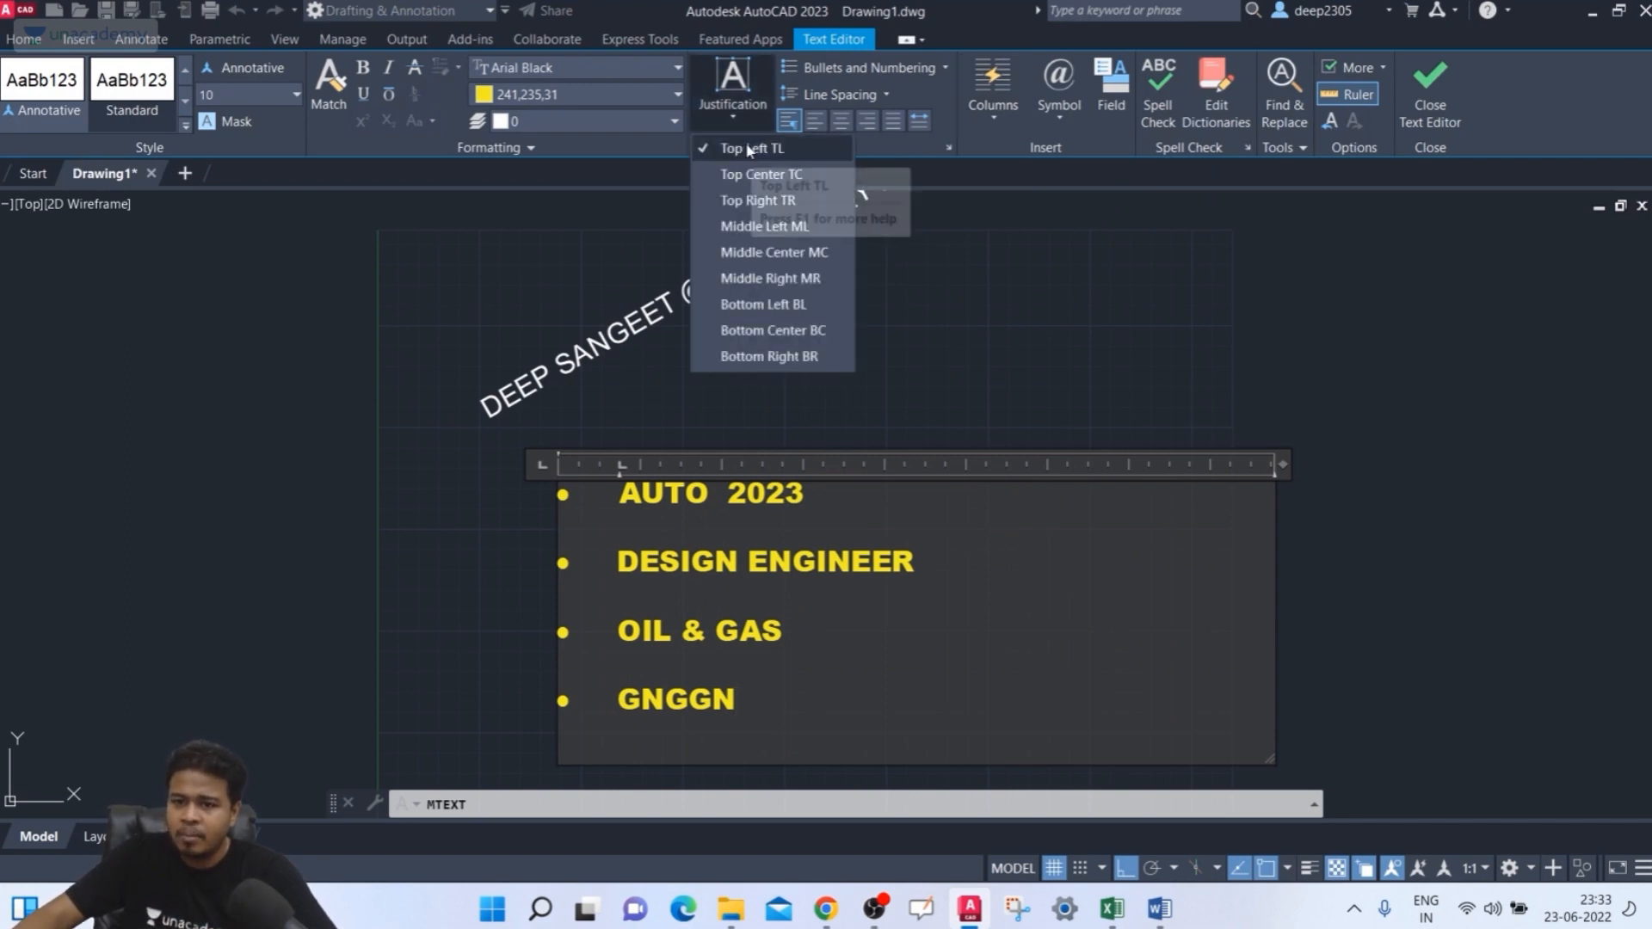
{"action": "left_click", "coordinate": [757, 181]}
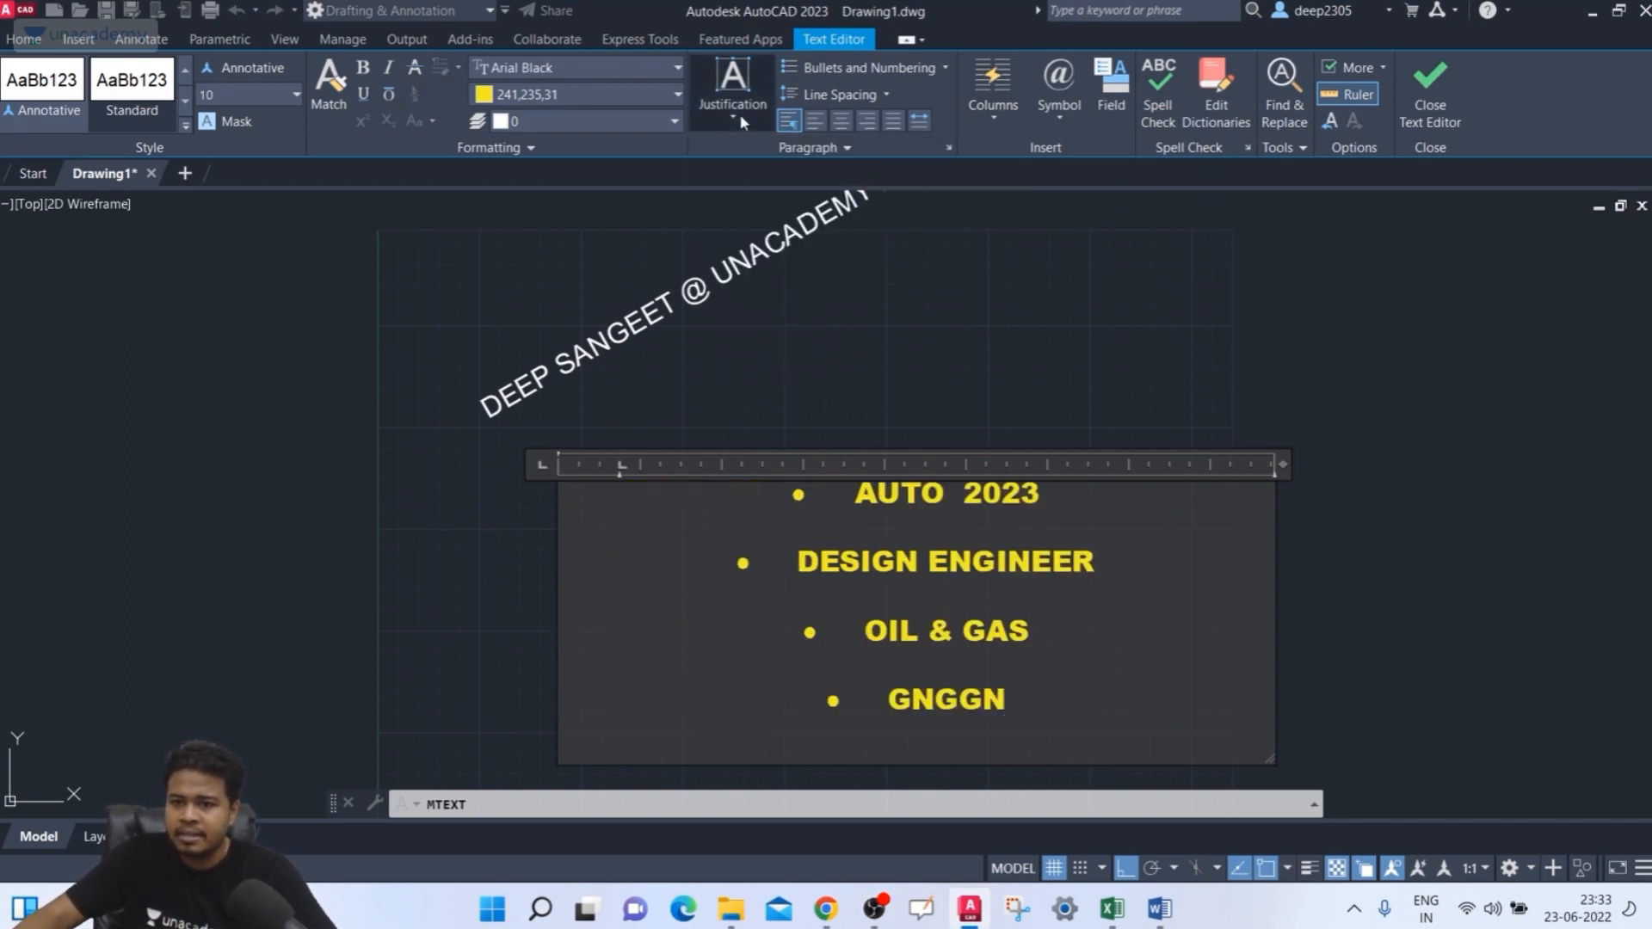
{"action": "left_click", "coordinate": [732, 90]}
{"action": "left_click", "coordinate": [754, 211]}
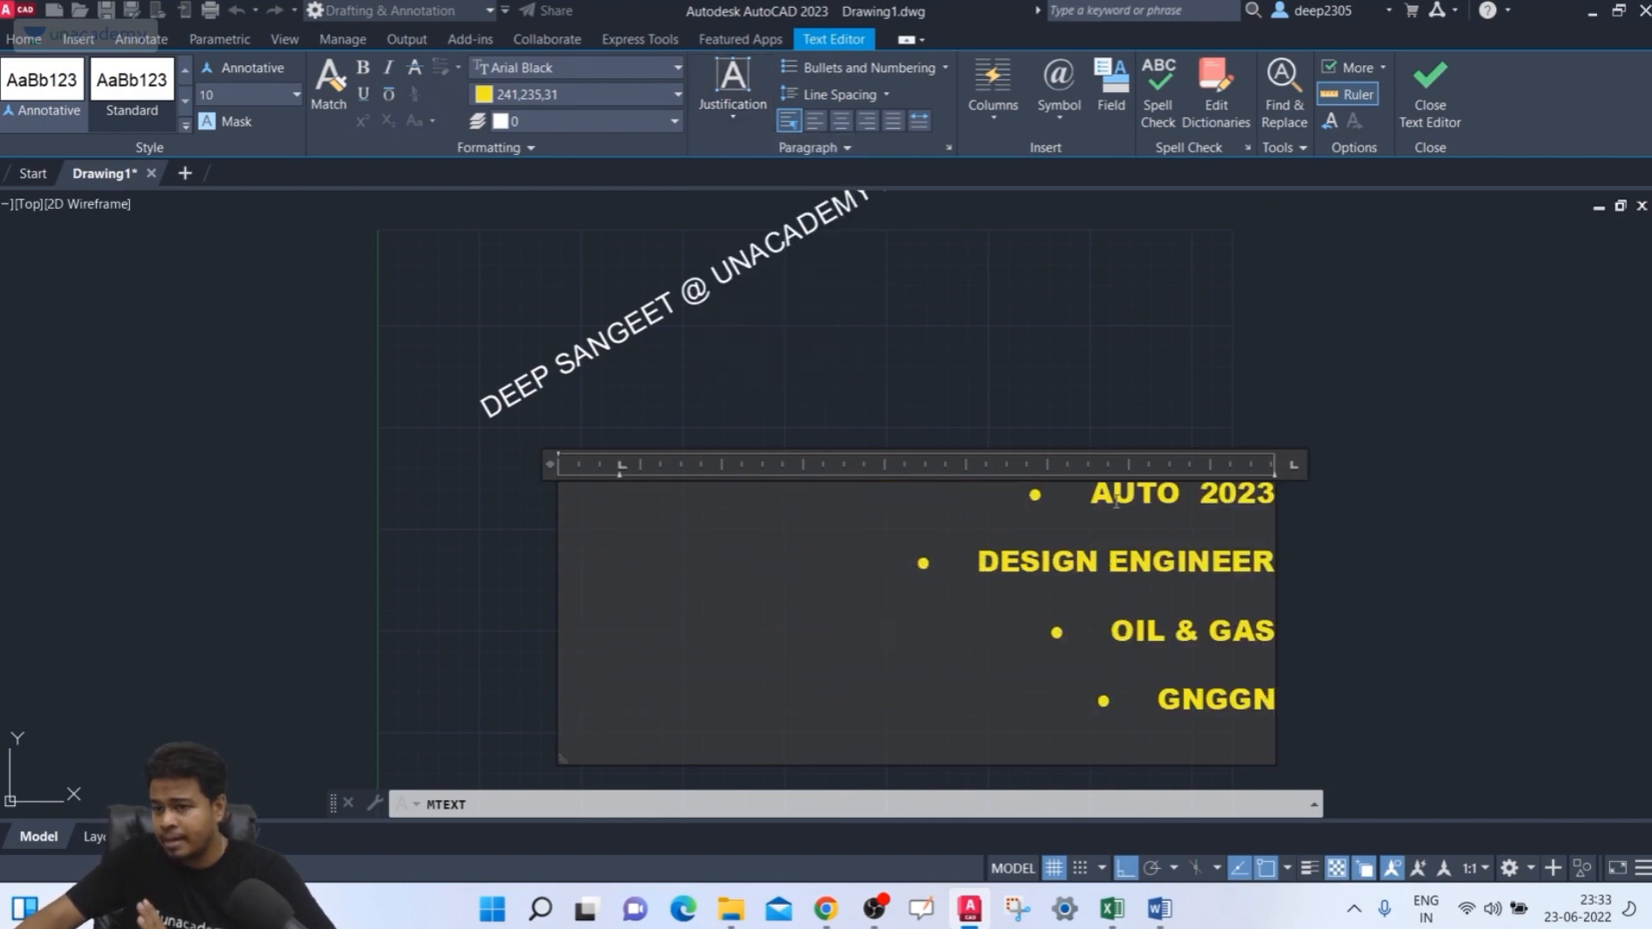
{"action": "left_click", "coordinate": [724, 123]}
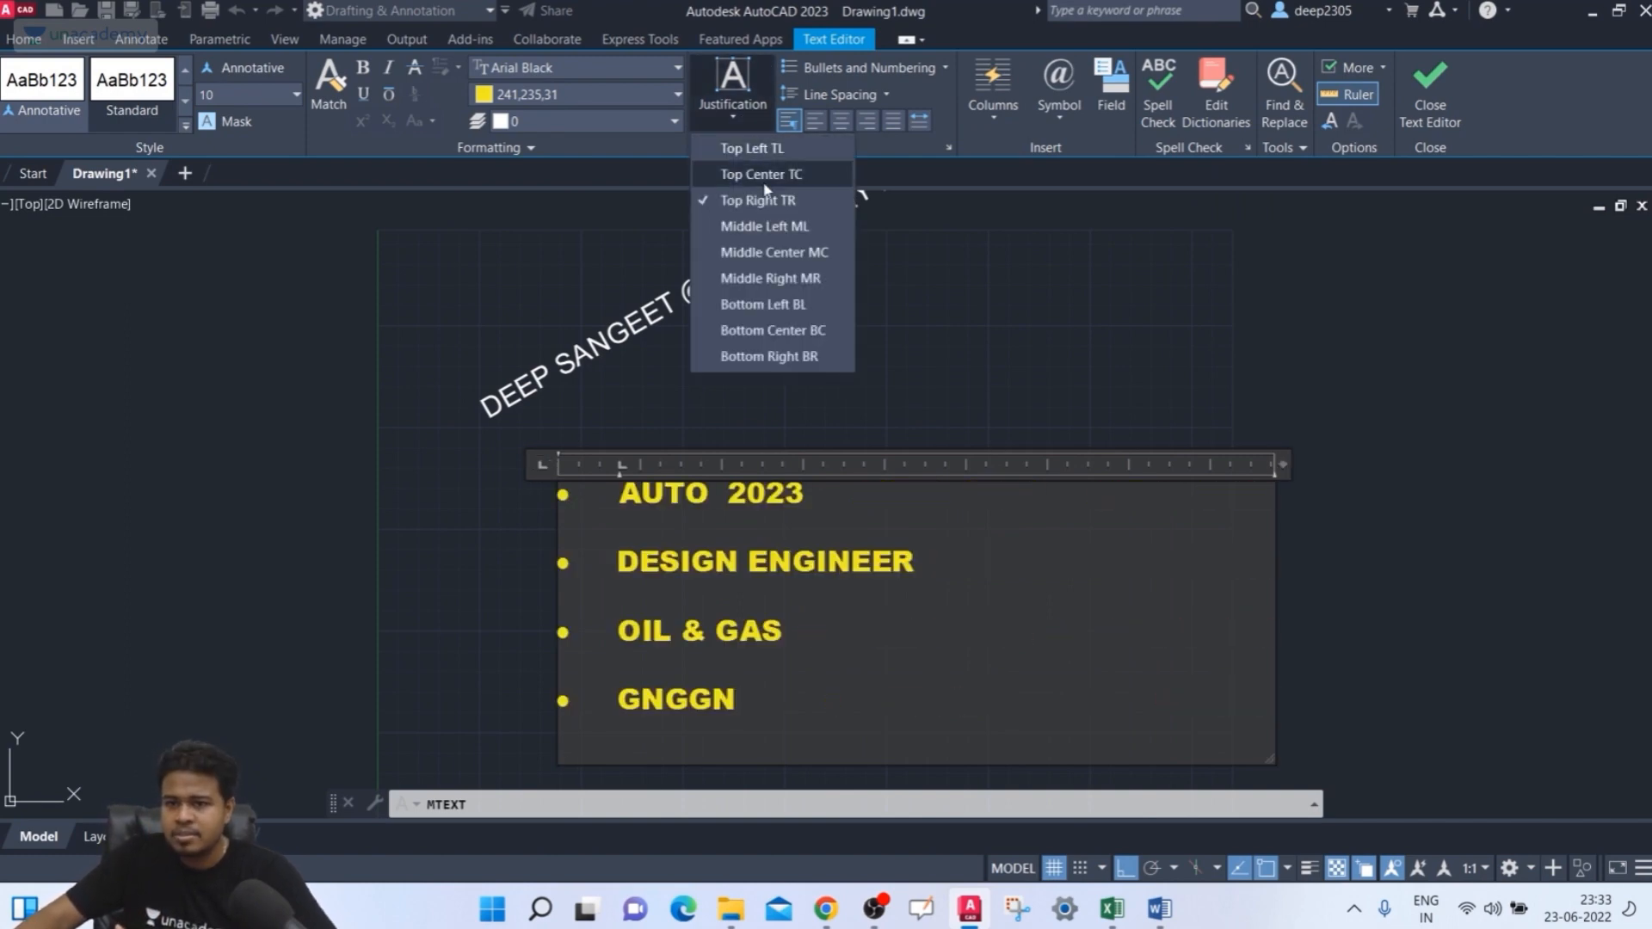
{"action": "left_click", "coordinate": [799, 355]}
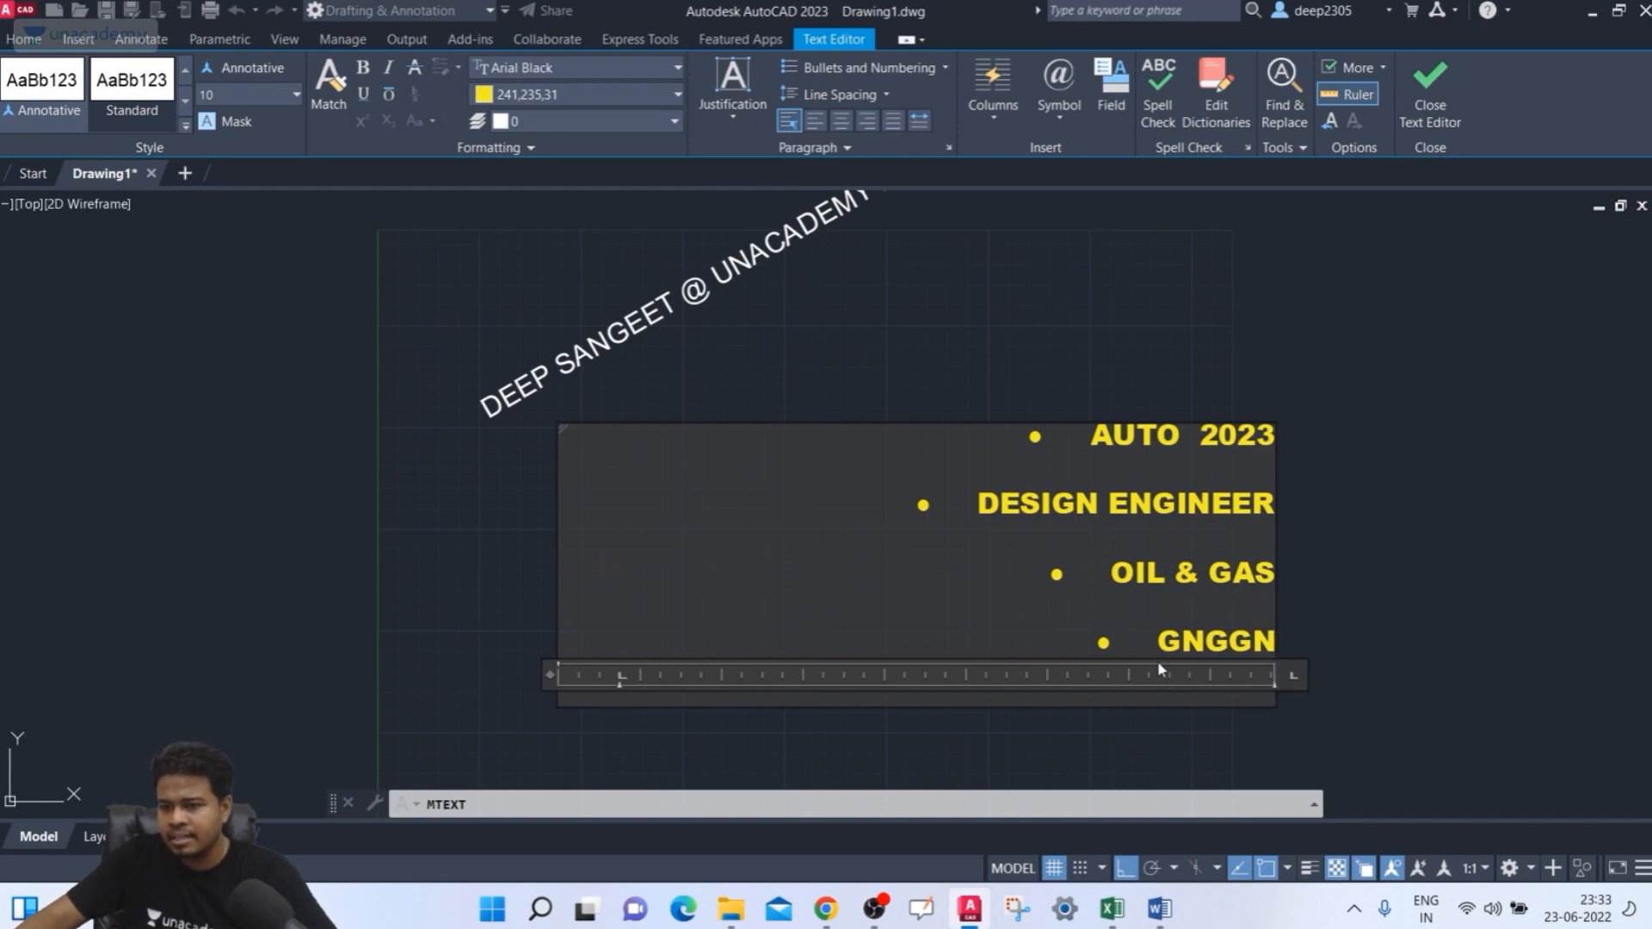
- Try the Bottom Center, Bottom Left and Middle Center justifications on the multiline text
{"action": "left_click", "coordinate": [714, 120]}
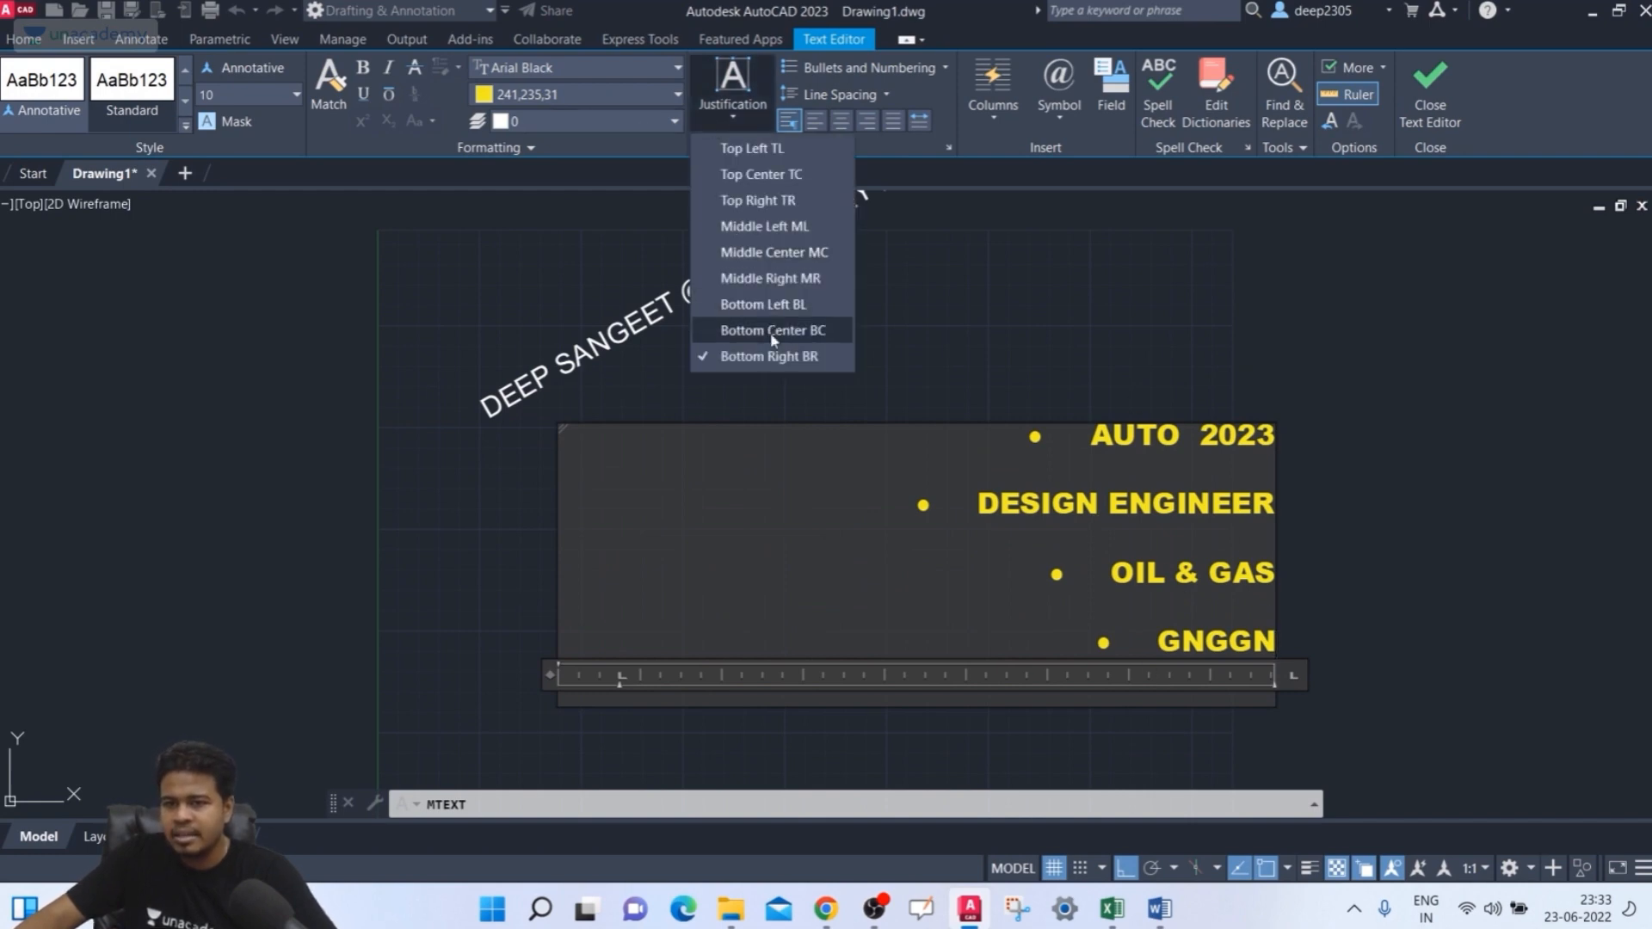
{"action": "left_click", "coordinate": [774, 337]}
{"action": "left_click", "coordinate": [739, 123]}
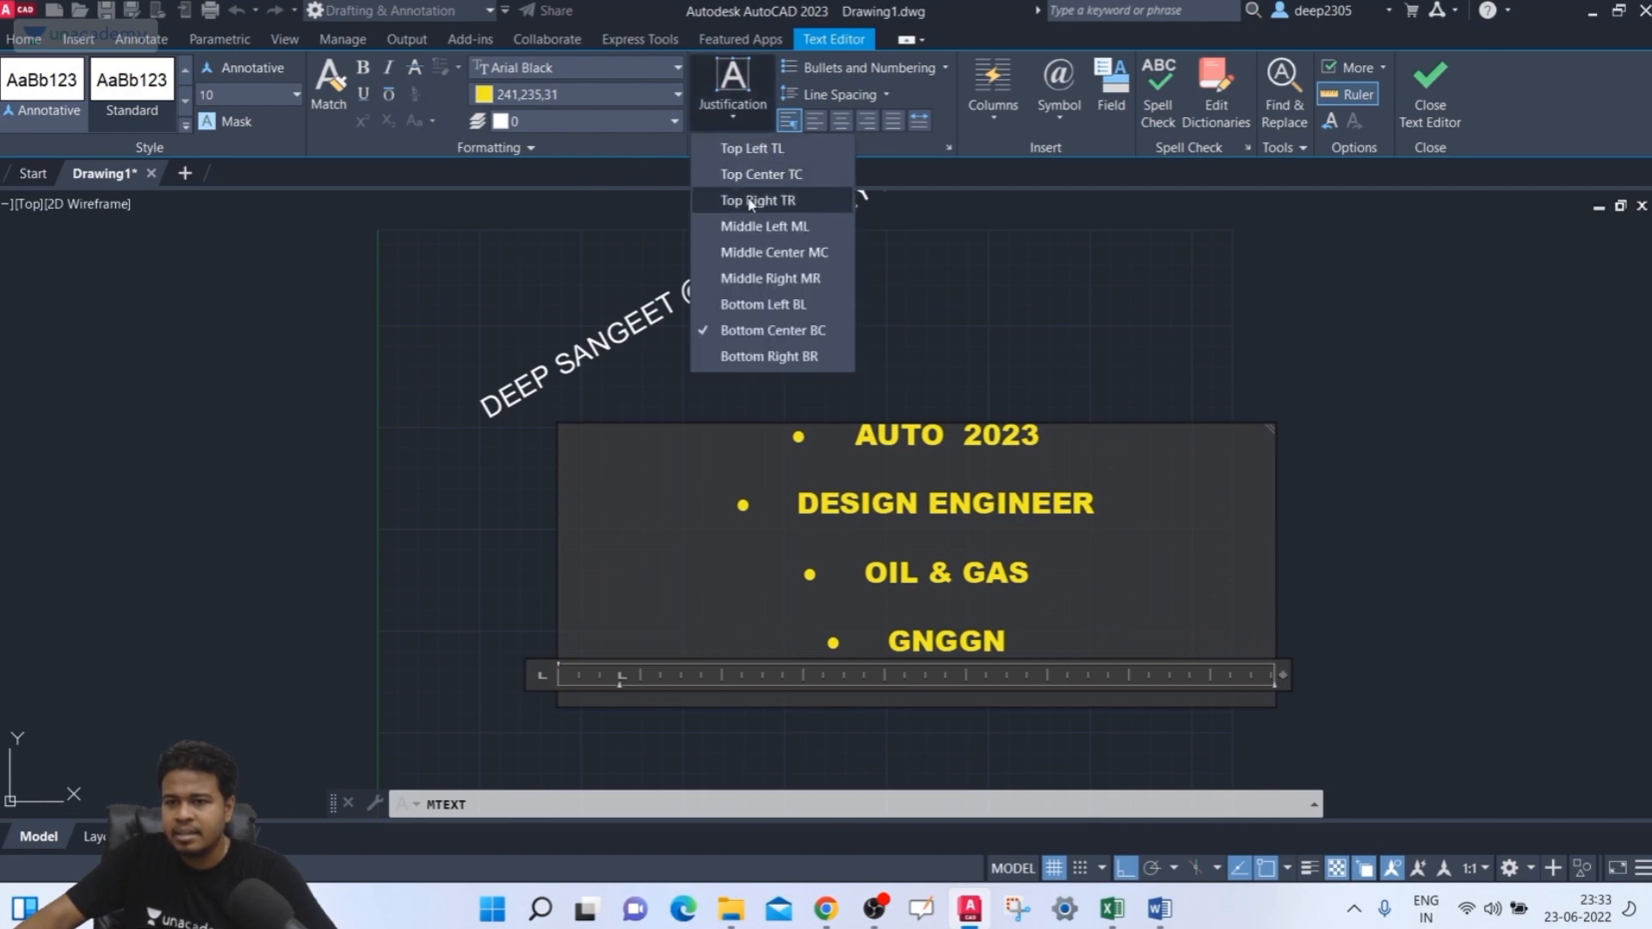
{"action": "left_click", "coordinate": [770, 309]}
{"action": "left_click", "coordinate": [733, 94]}
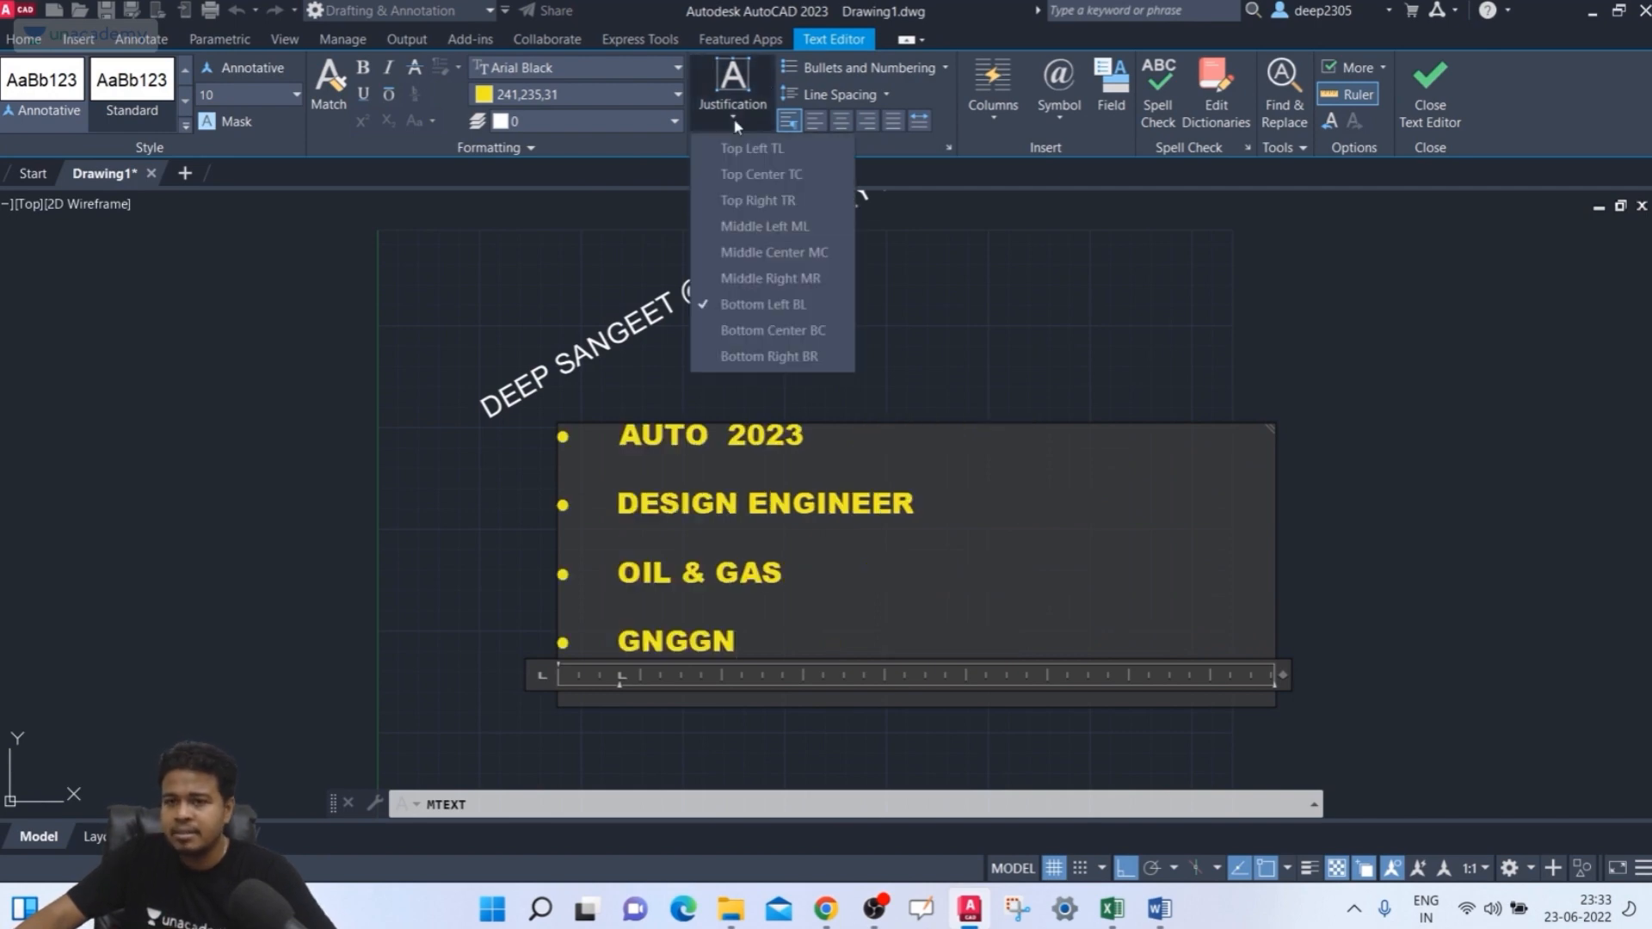
{"action": "left_click", "coordinate": [744, 252]}
- Try the Middle Right justification on the multiline text and return it to Top Left
{"action": "left_click", "coordinate": [728, 125]}
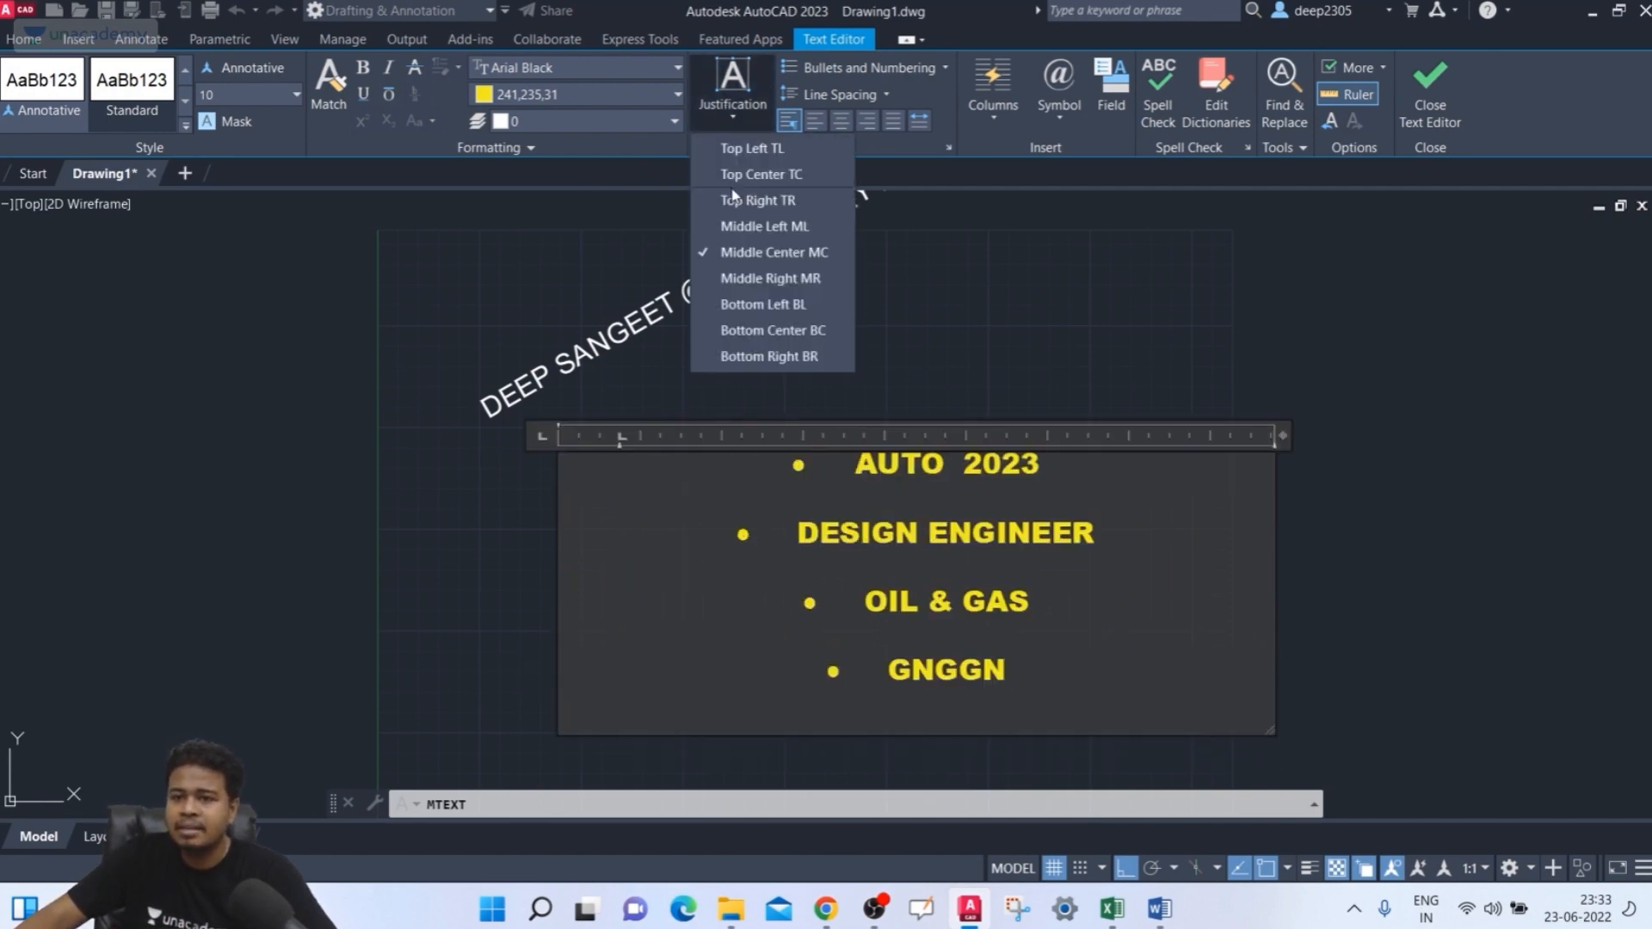
{"action": "left_click", "coordinate": [759, 280]}
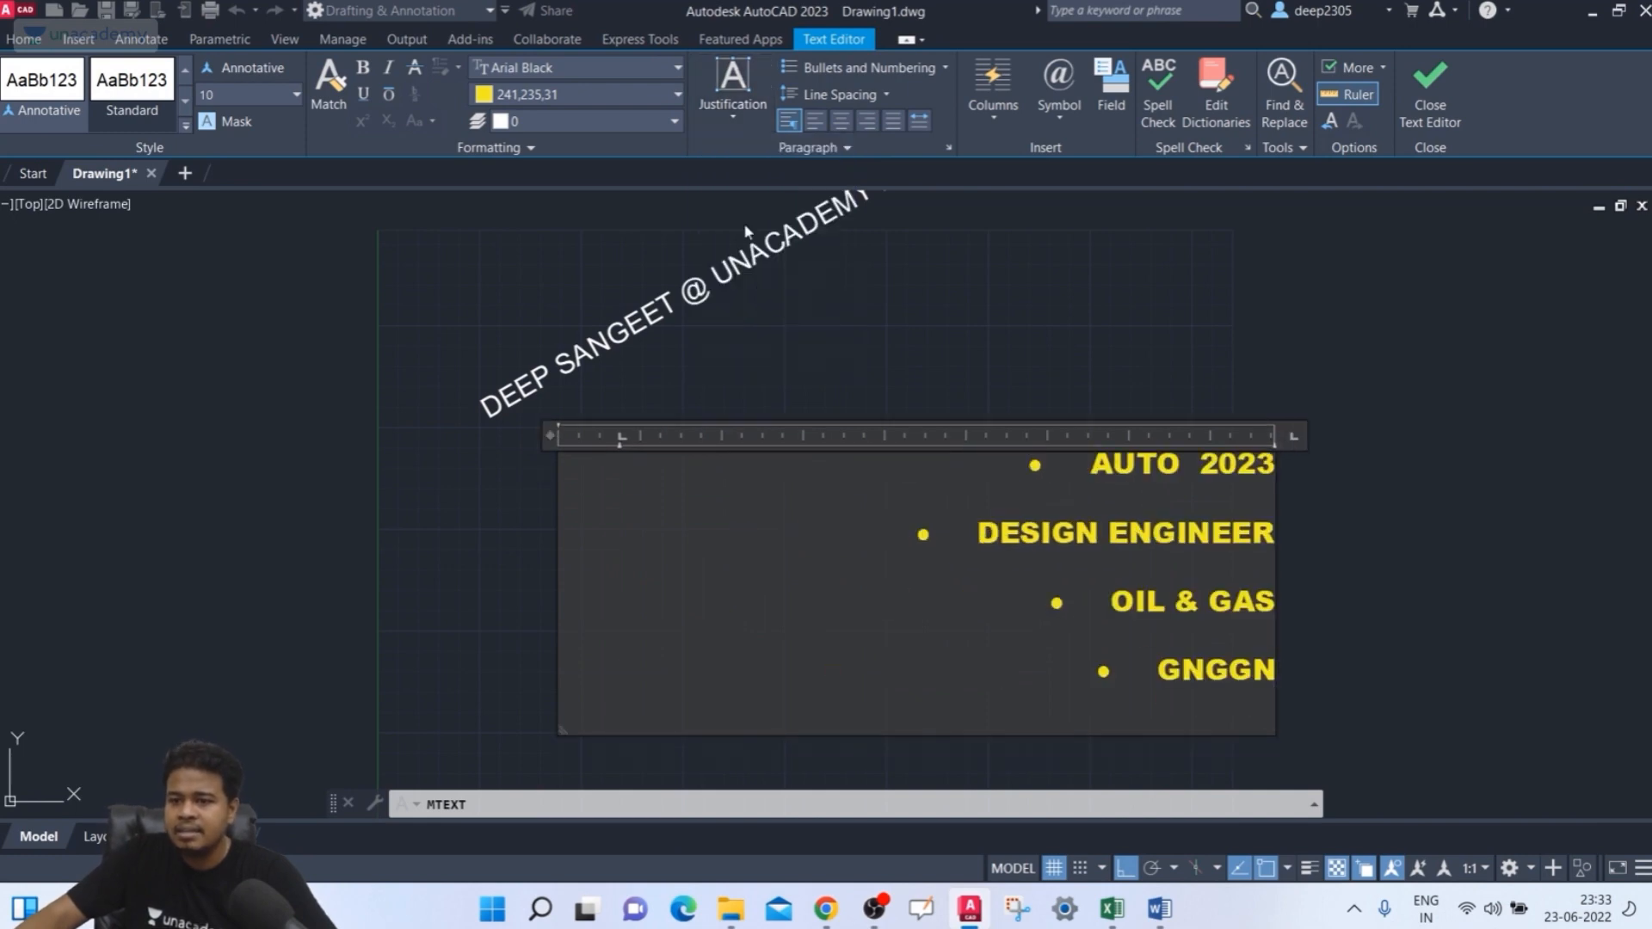
{"action": "left_click", "coordinate": [730, 125]}
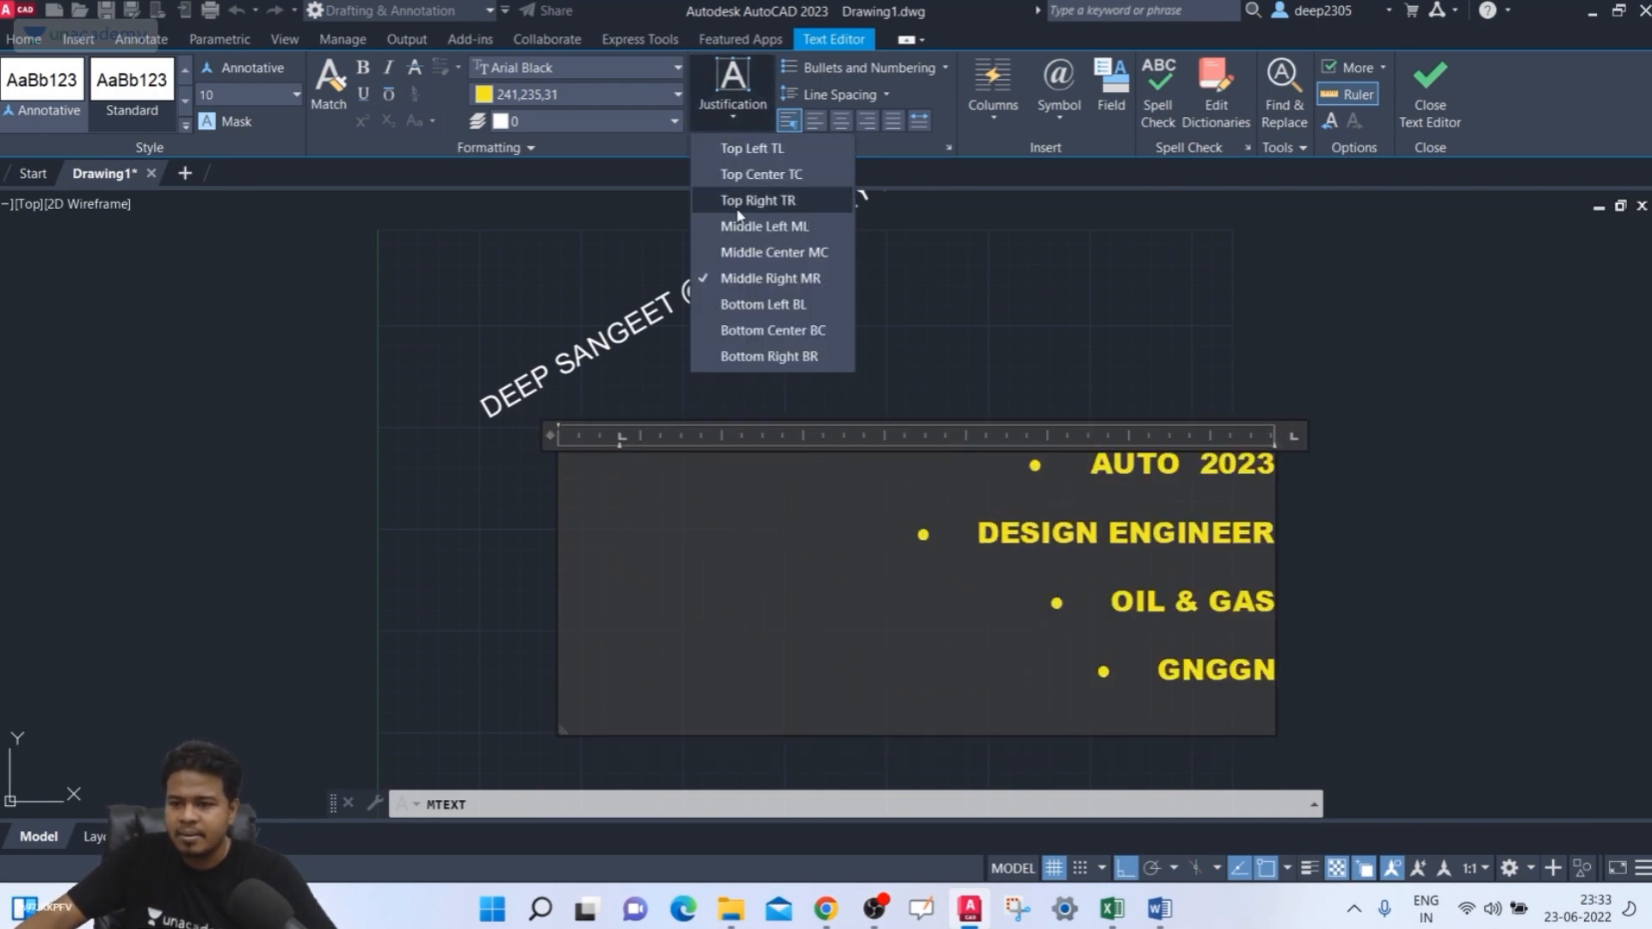
{"action": "left_click", "coordinate": [745, 149]}
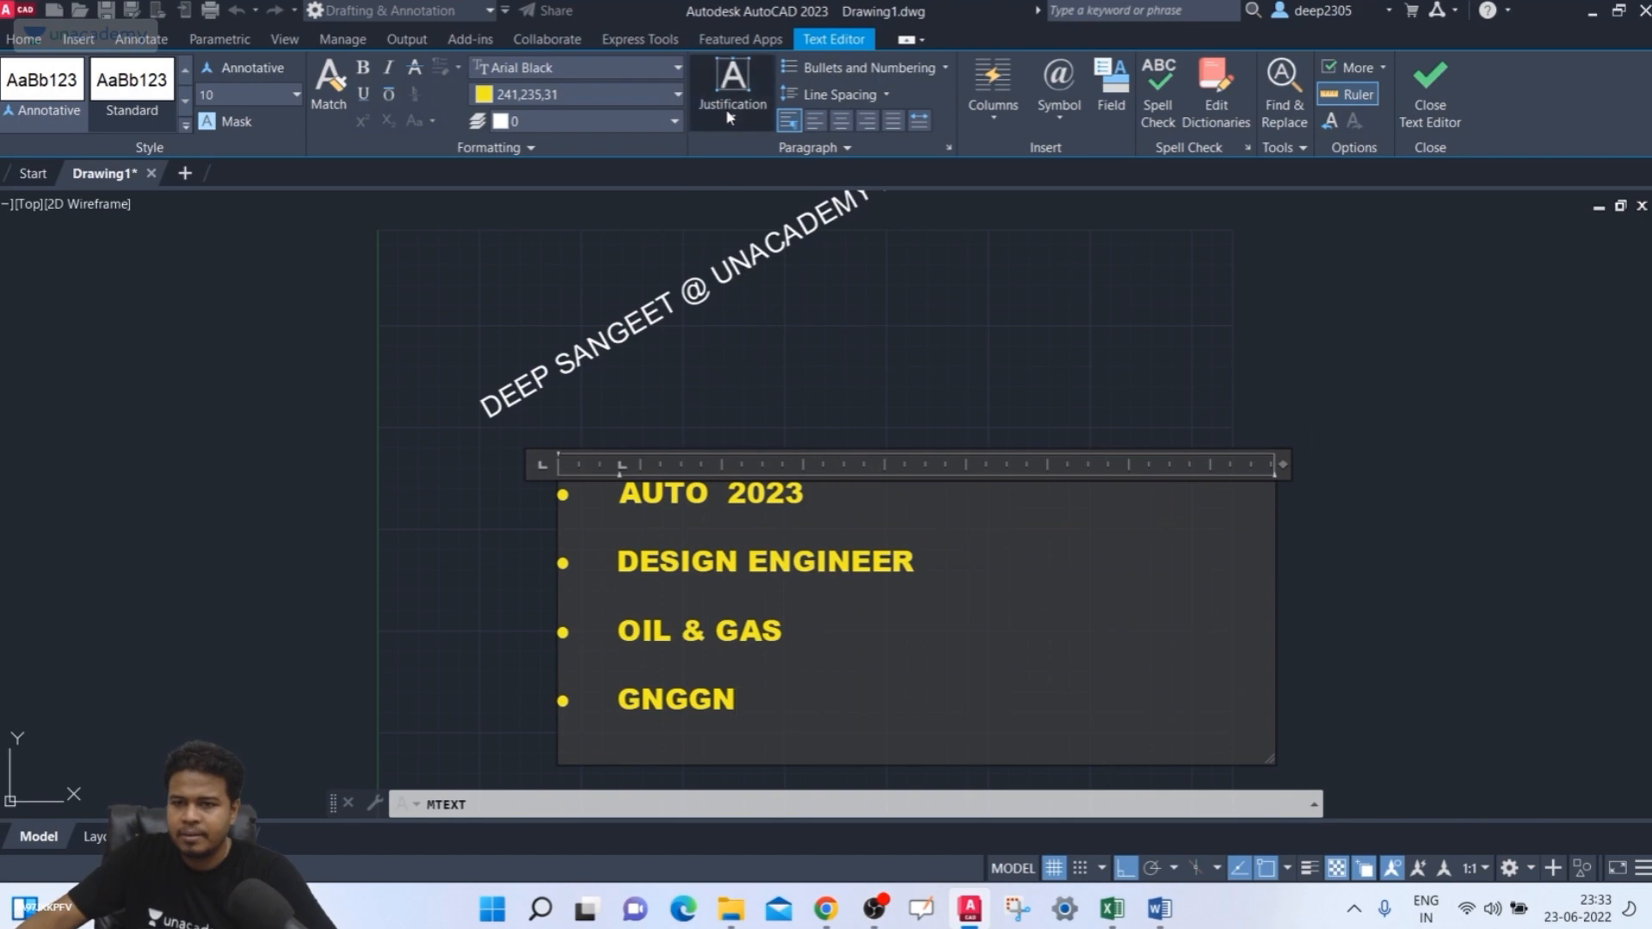
- Try the Middle Left justification on the multiline text and set it back to Top Left
{"action": "left_click", "coordinate": [730, 121]}
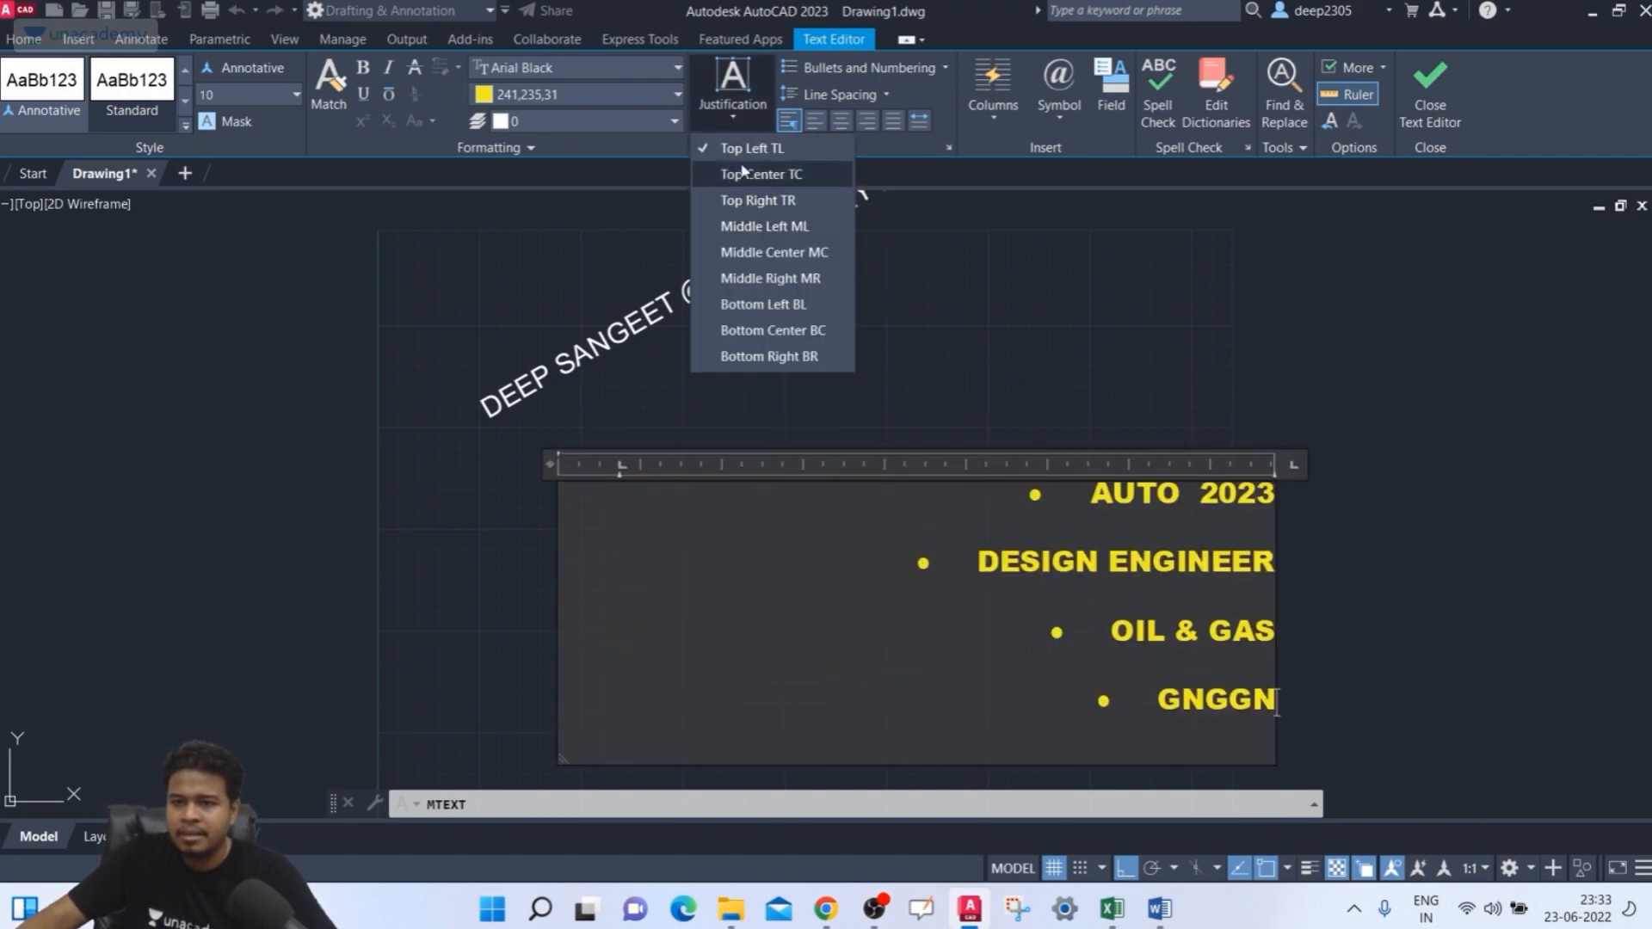
{"action": "left_click", "coordinate": [748, 227]}
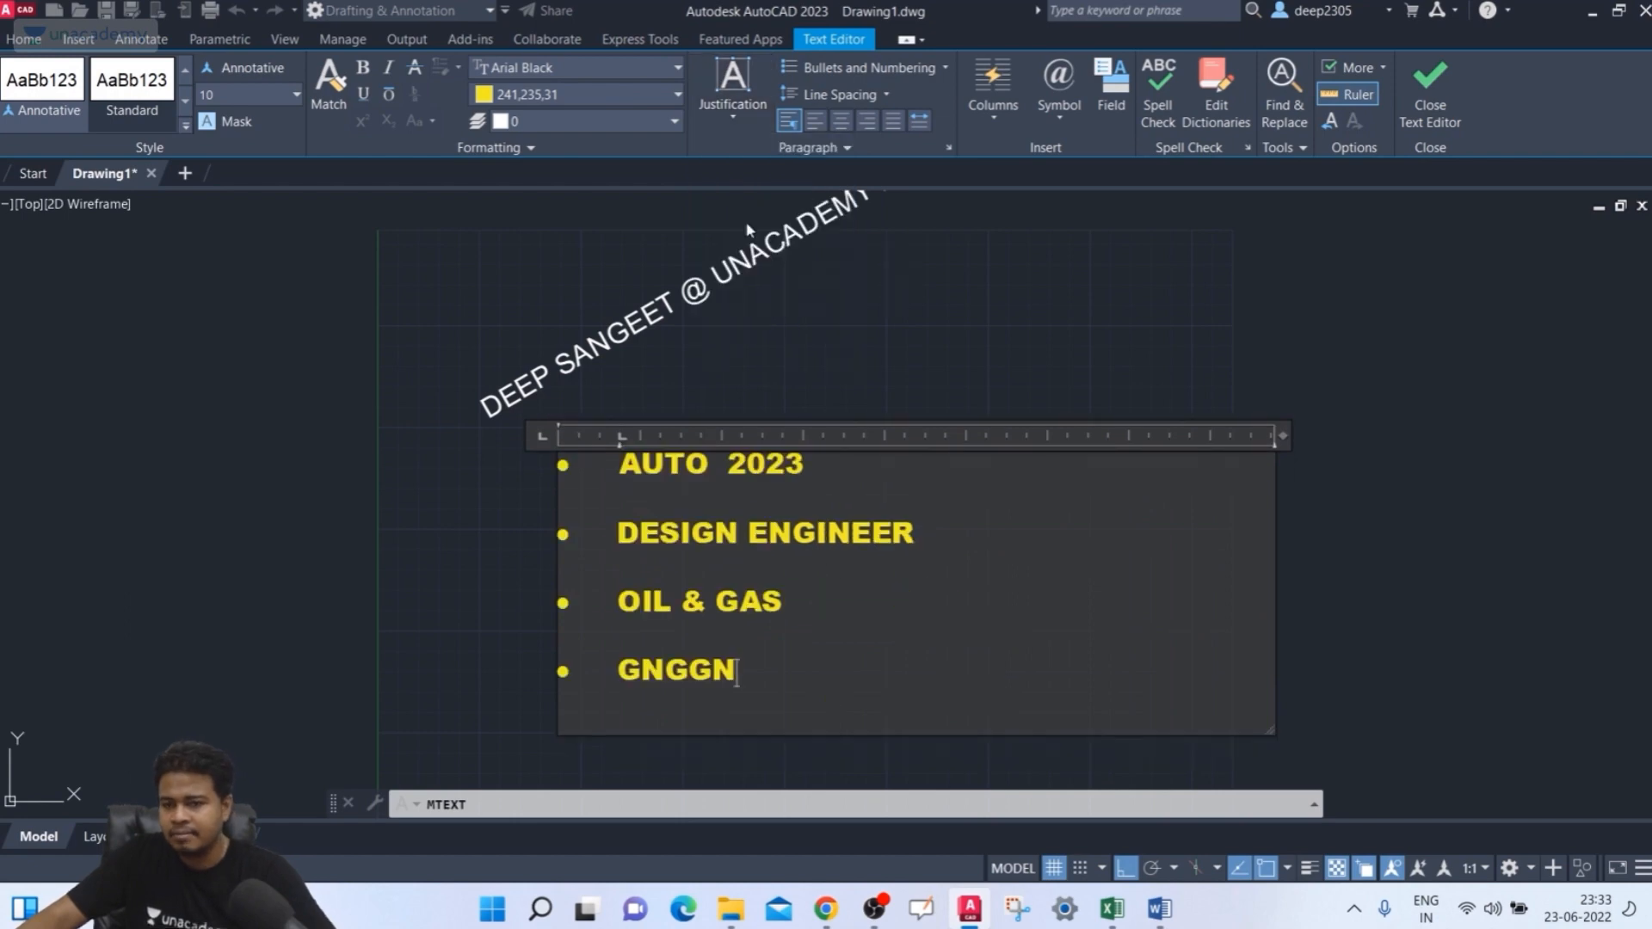
{"action": "left_click", "coordinate": [732, 95]}
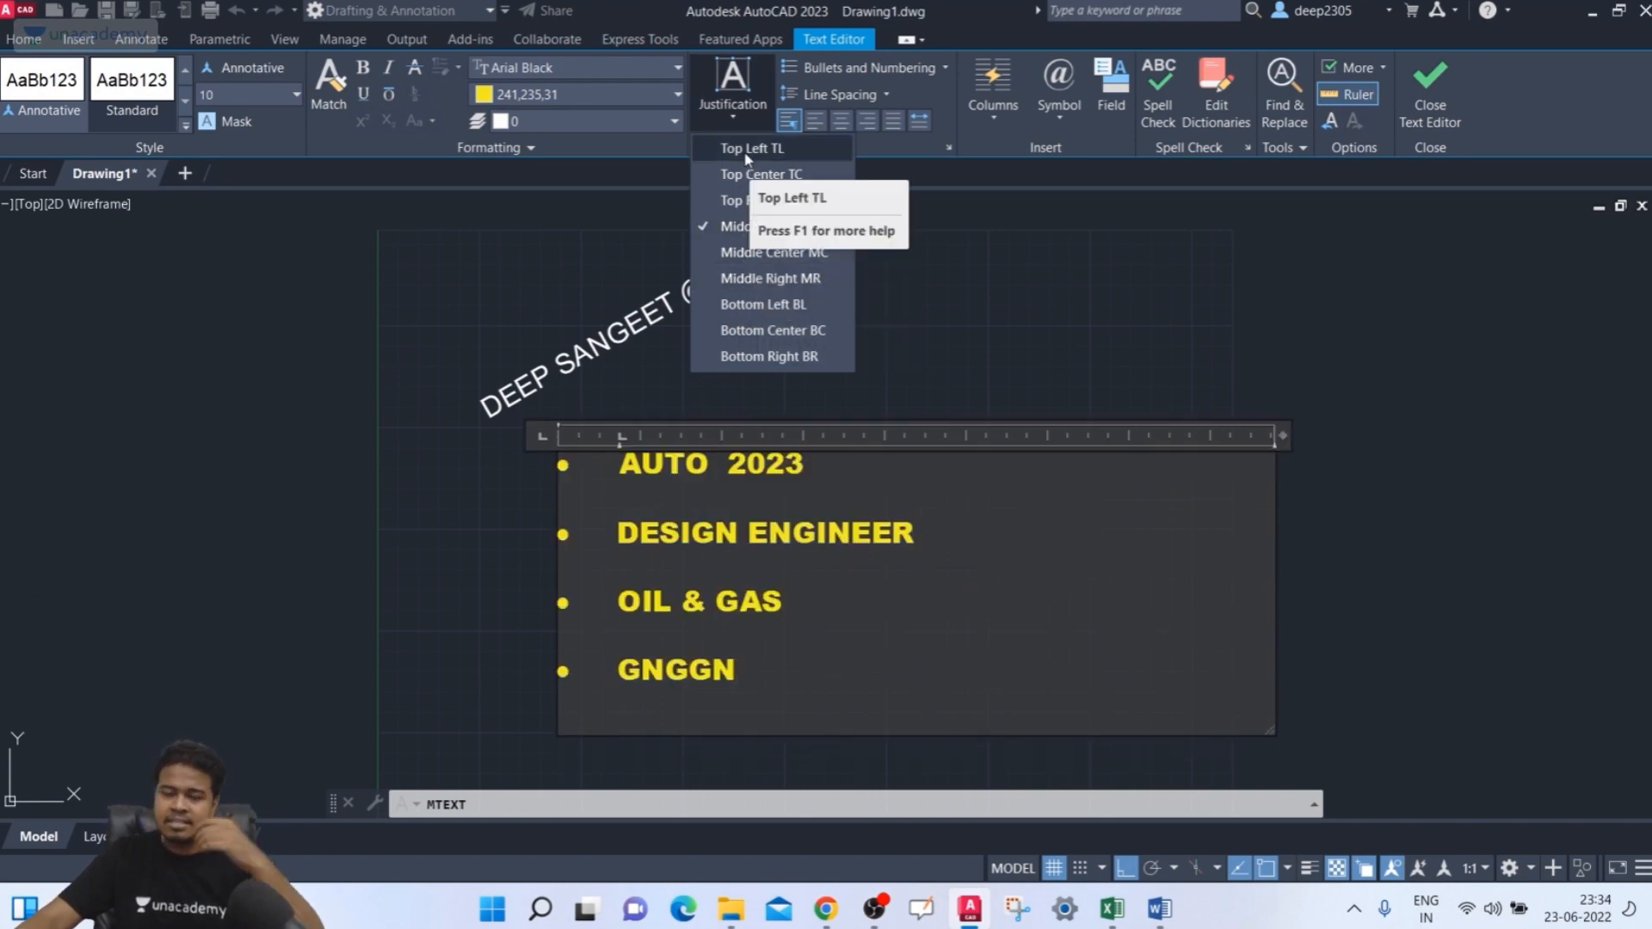
{"action": "left_click", "coordinate": [755, 198]}
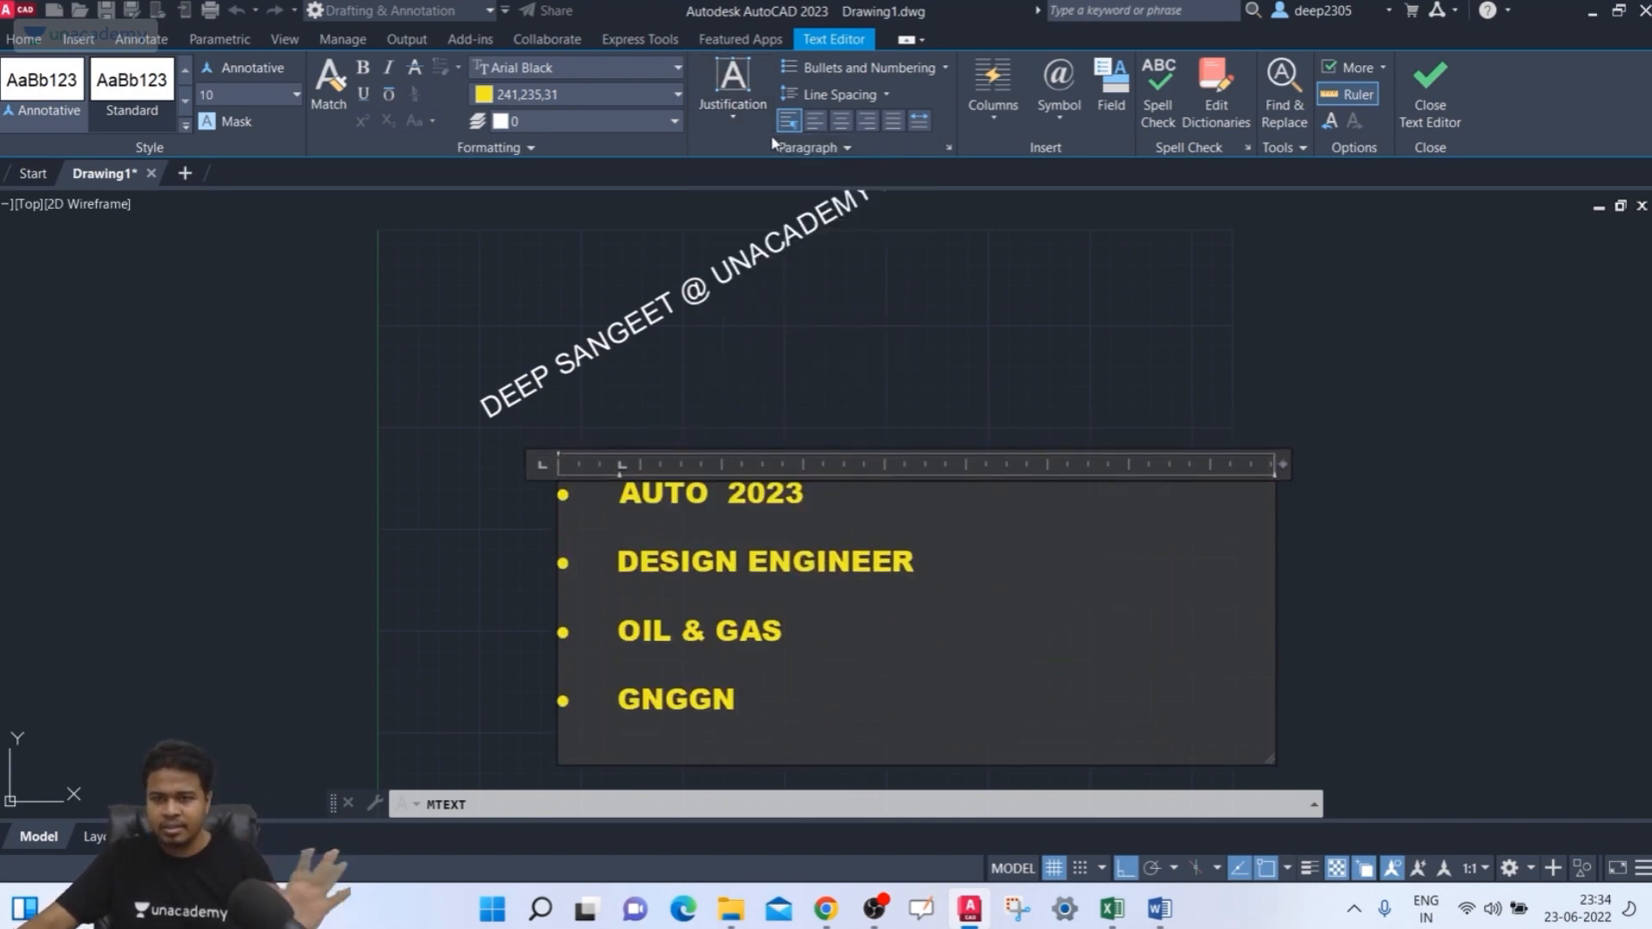
{"action": "left_click", "coordinate": [738, 99]}
{"action": "left_click", "coordinate": [962, 186]}
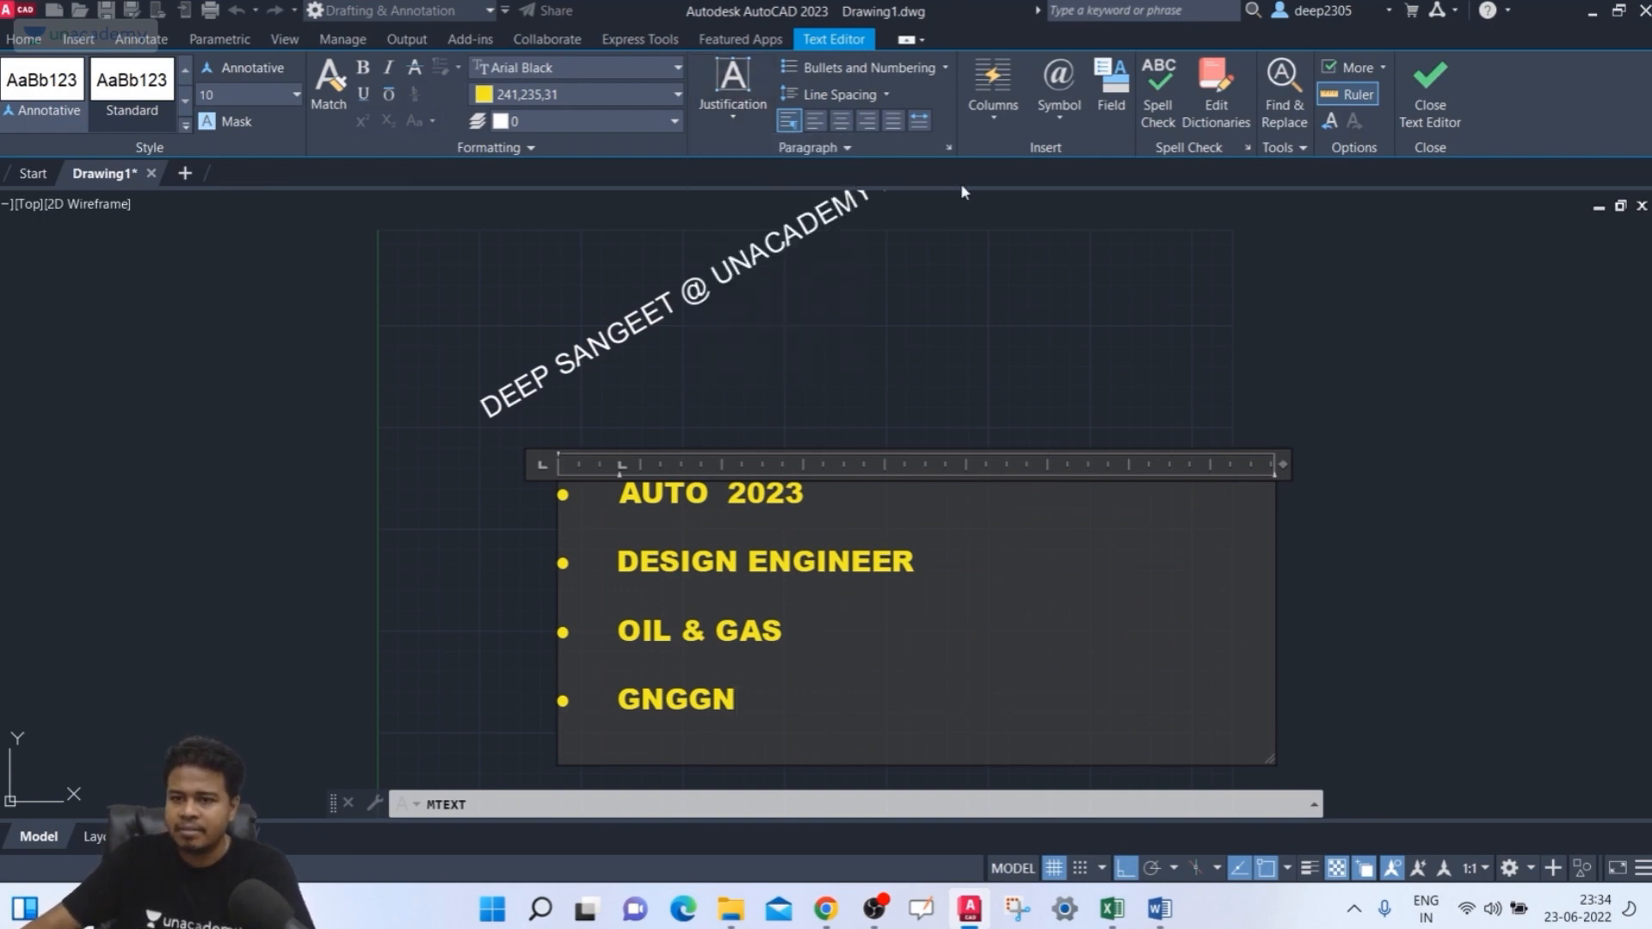
- Insert the Ohm symbol and the Property Line symbol after "GNGGN" in the last bullet
{"action": "left_click", "coordinate": [1069, 121]}
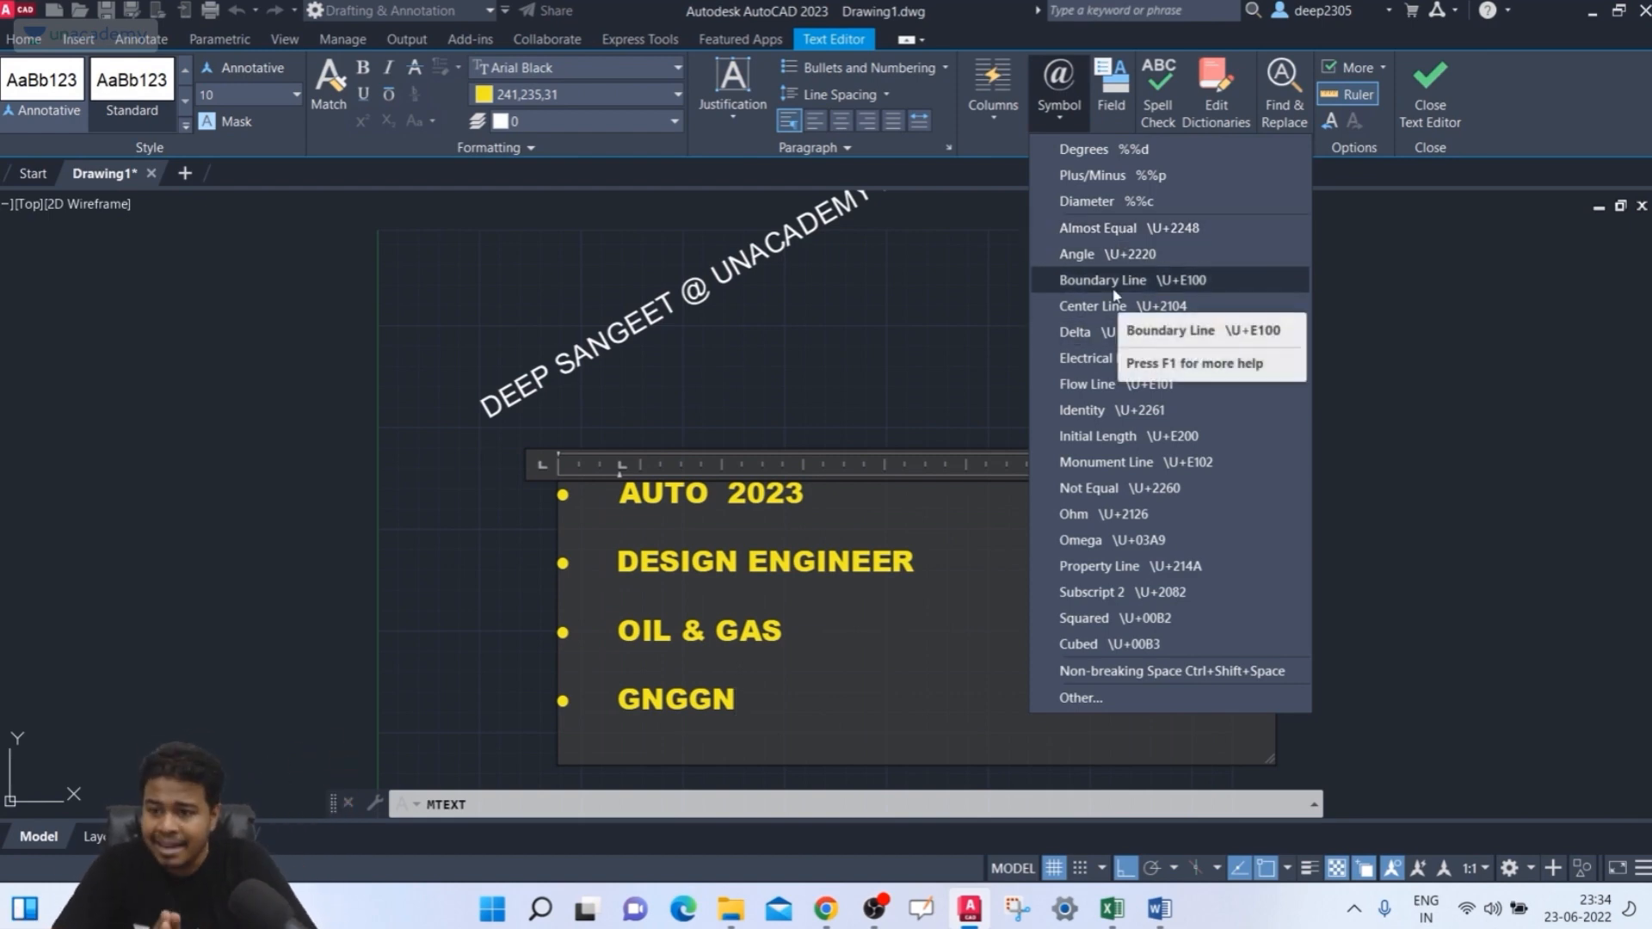
{"action": "left_click", "coordinate": [1089, 521]}
{"action": "left_click", "coordinate": [993, 95]}
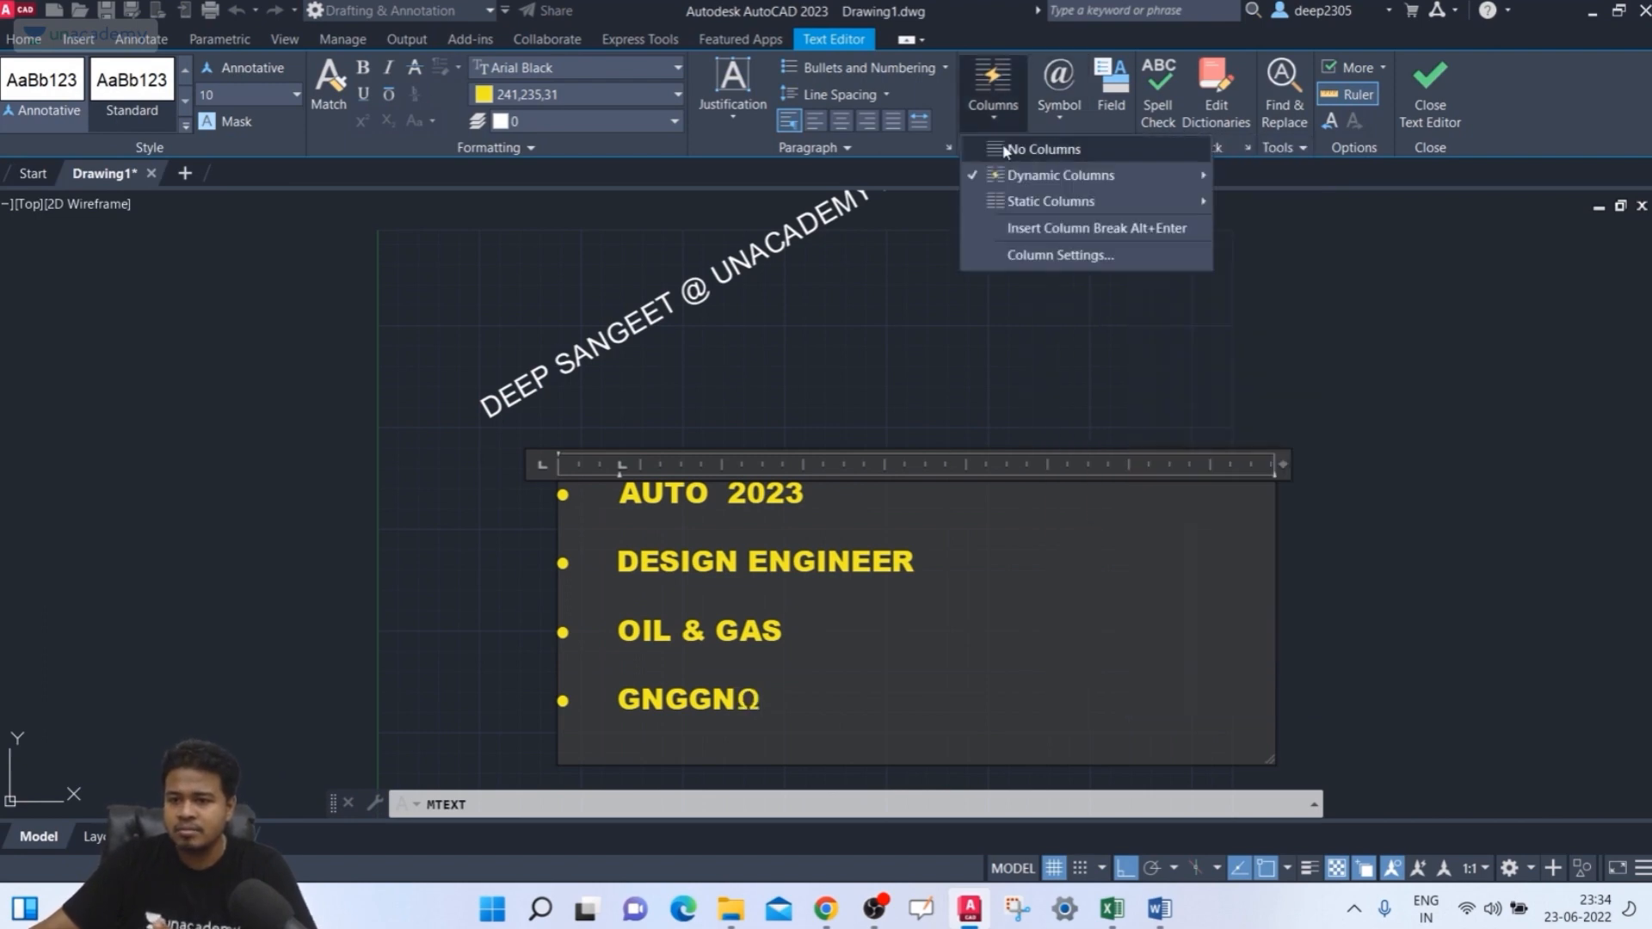
{"action": "left_click", "coordinate": [1060, 105]}
{"action": "left_click", "coordinate": [1060, 105]}
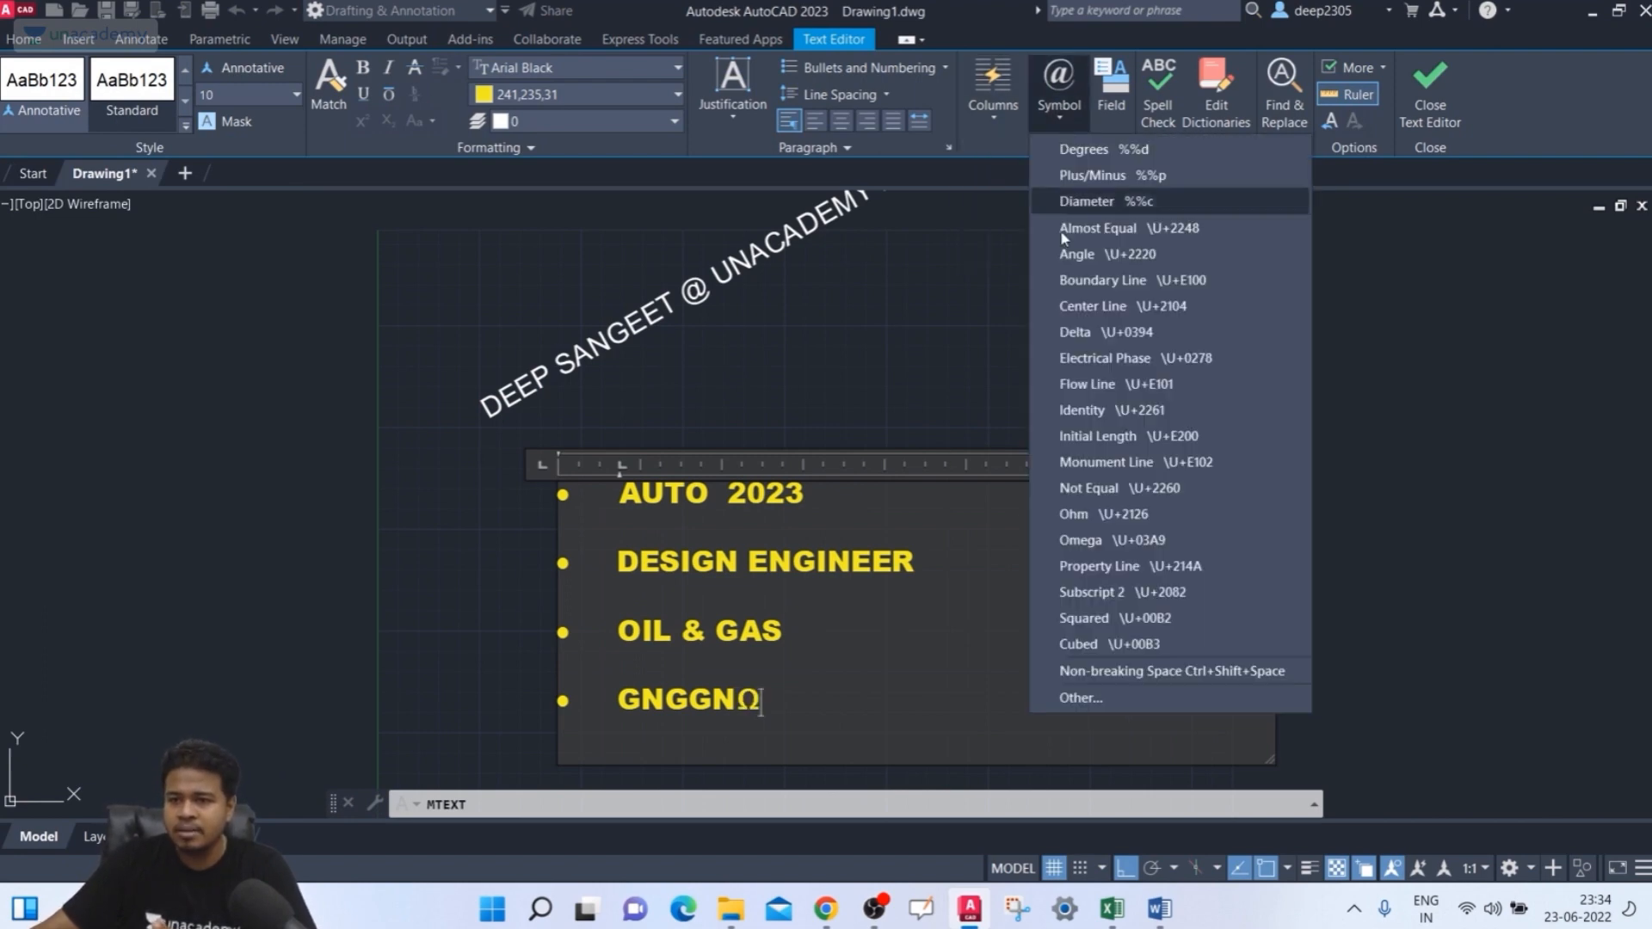
{"action": "left_click", "coordinate": [1089, 566]}
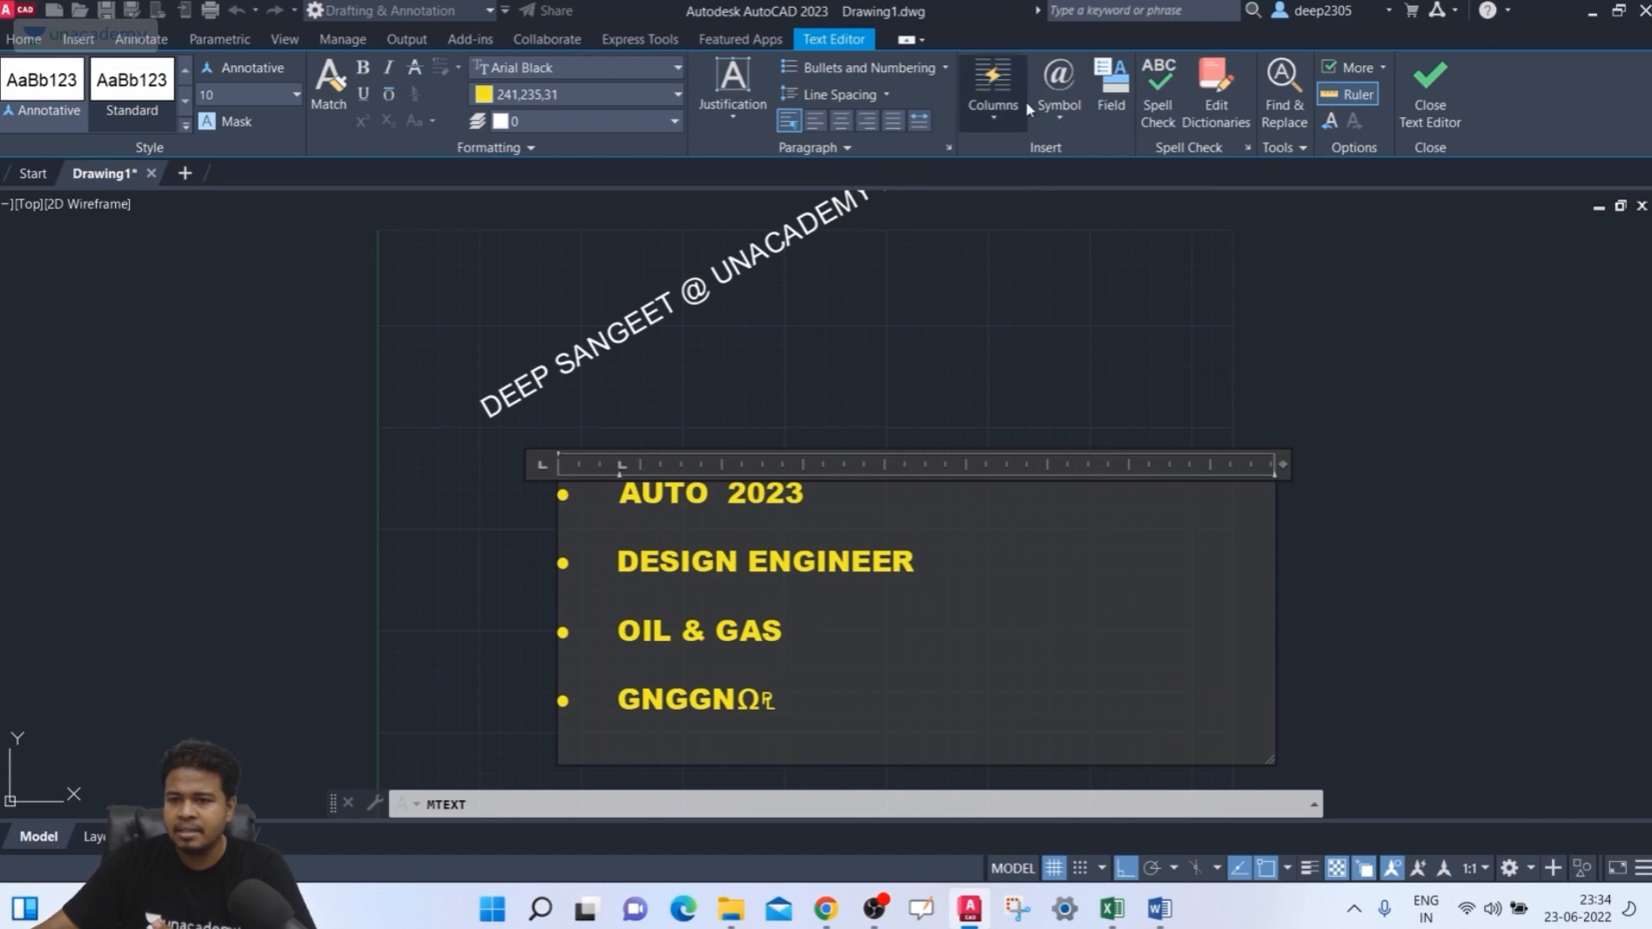
- Copy the Arial character "ʎ" (Latin Small Letter Turned Y) from the Character Map for use in the multiline text
{"action": "left_click", "coordinate": [1060, 103]}
{"action": "left_click", "coordinate": [1086, 697]}
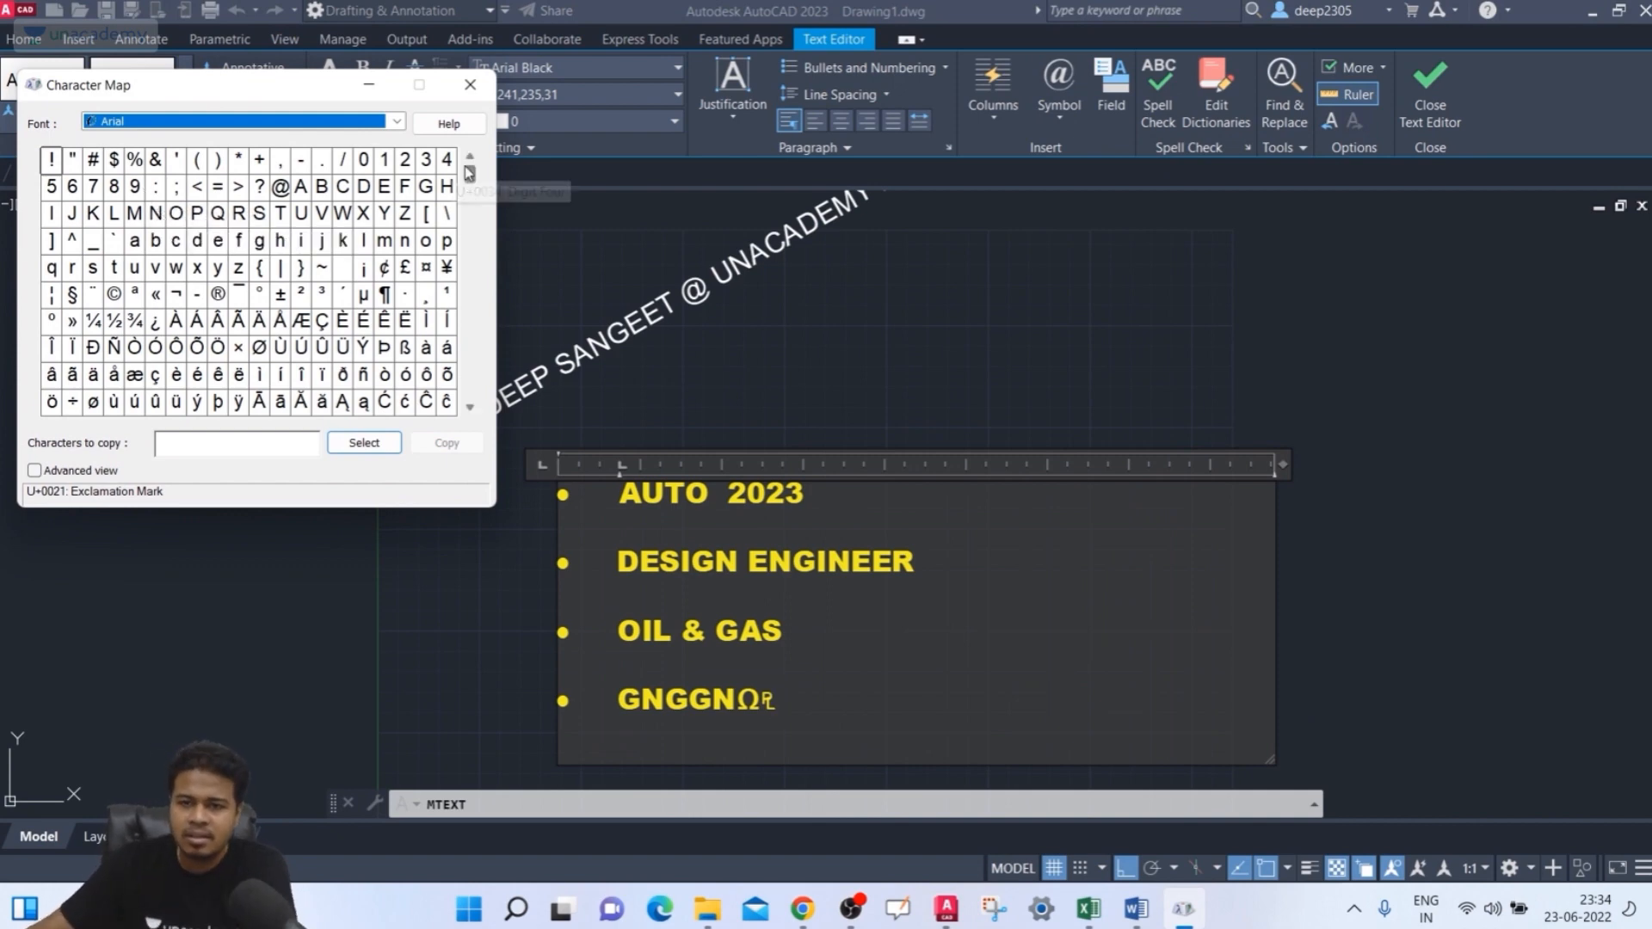
{"action": "left_click_drag", "start_coordinate": [470, 176], "coordinate": [470, 212]}
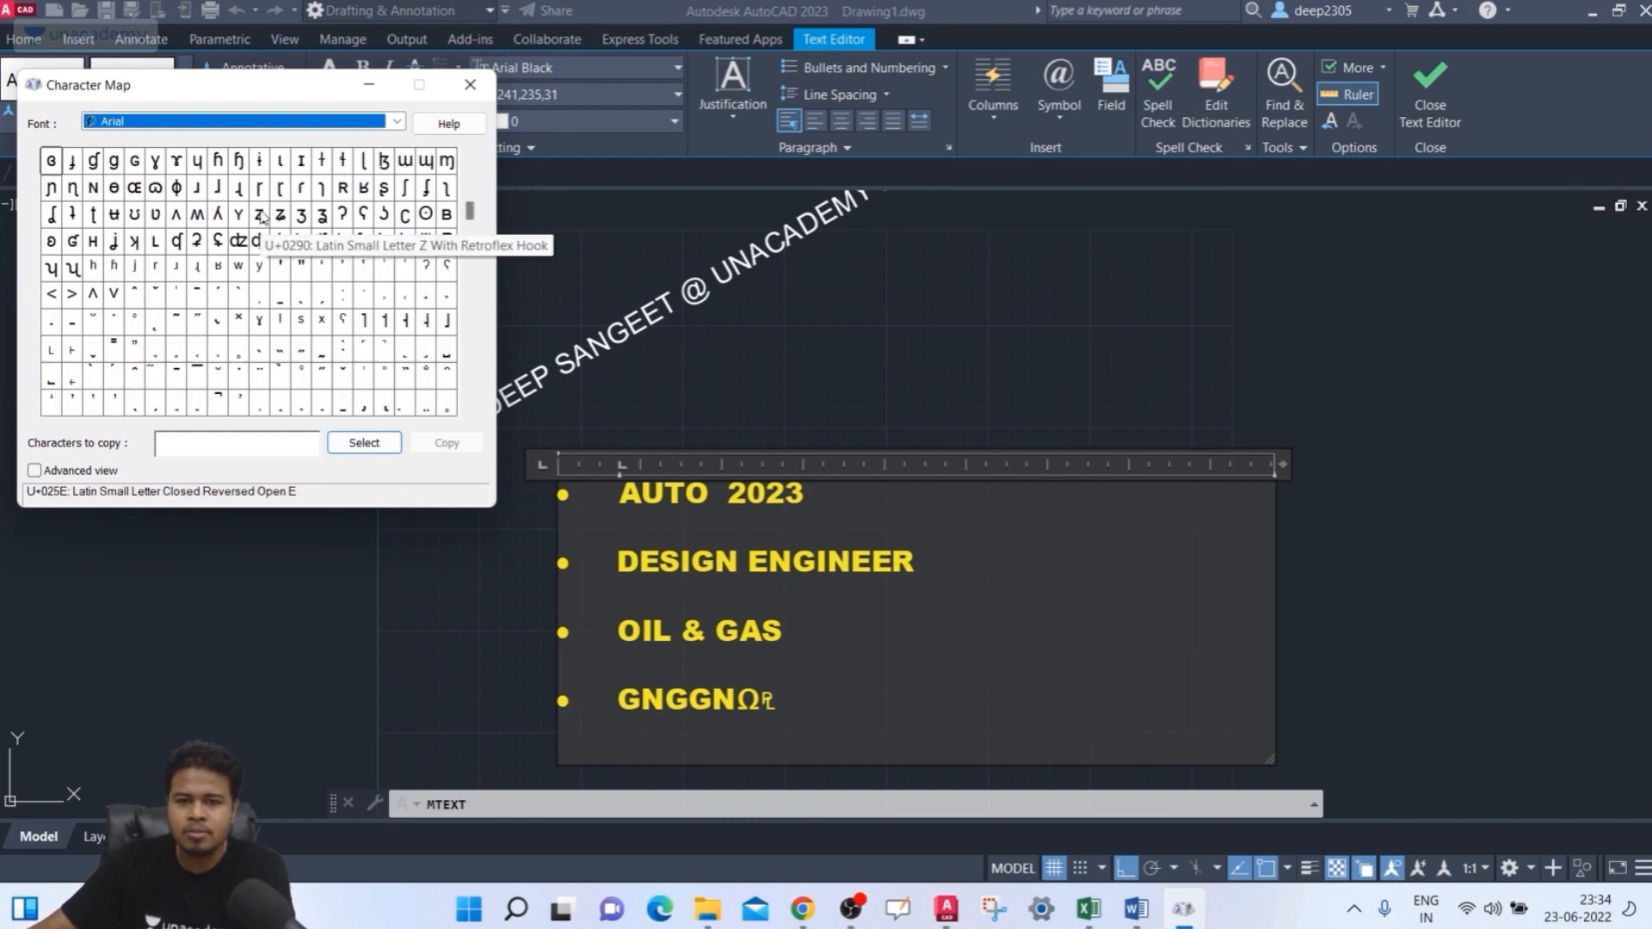
{"action": "left_click", "coordinate": [222, 219]}
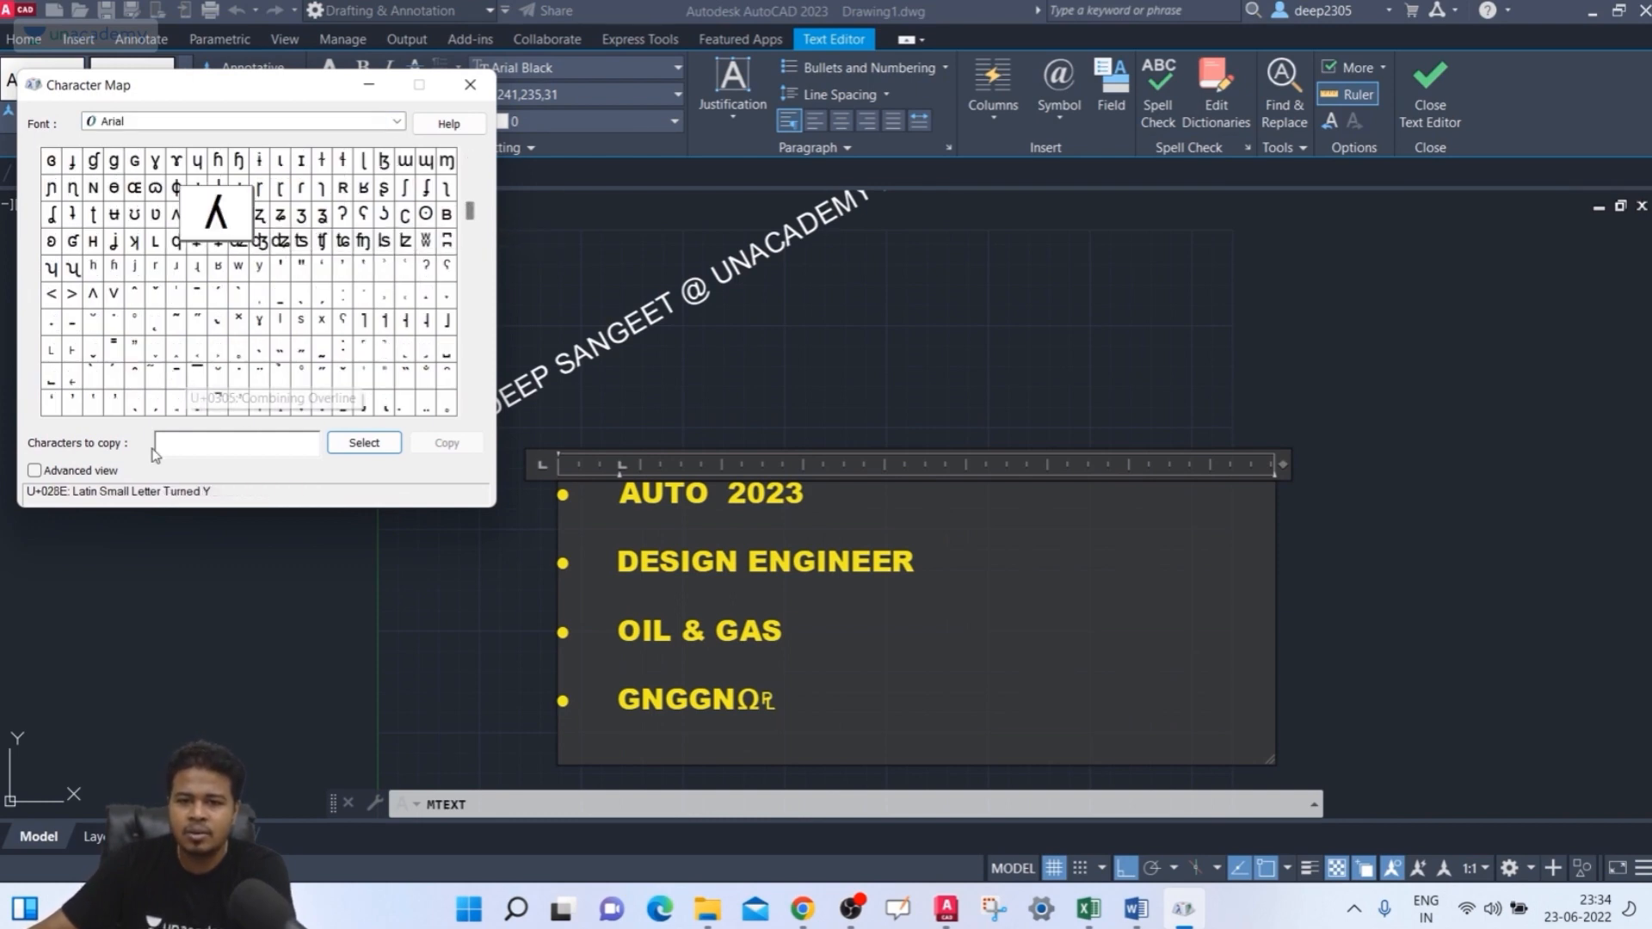
{"action": "left_click", "coordinate": [364, 442]}
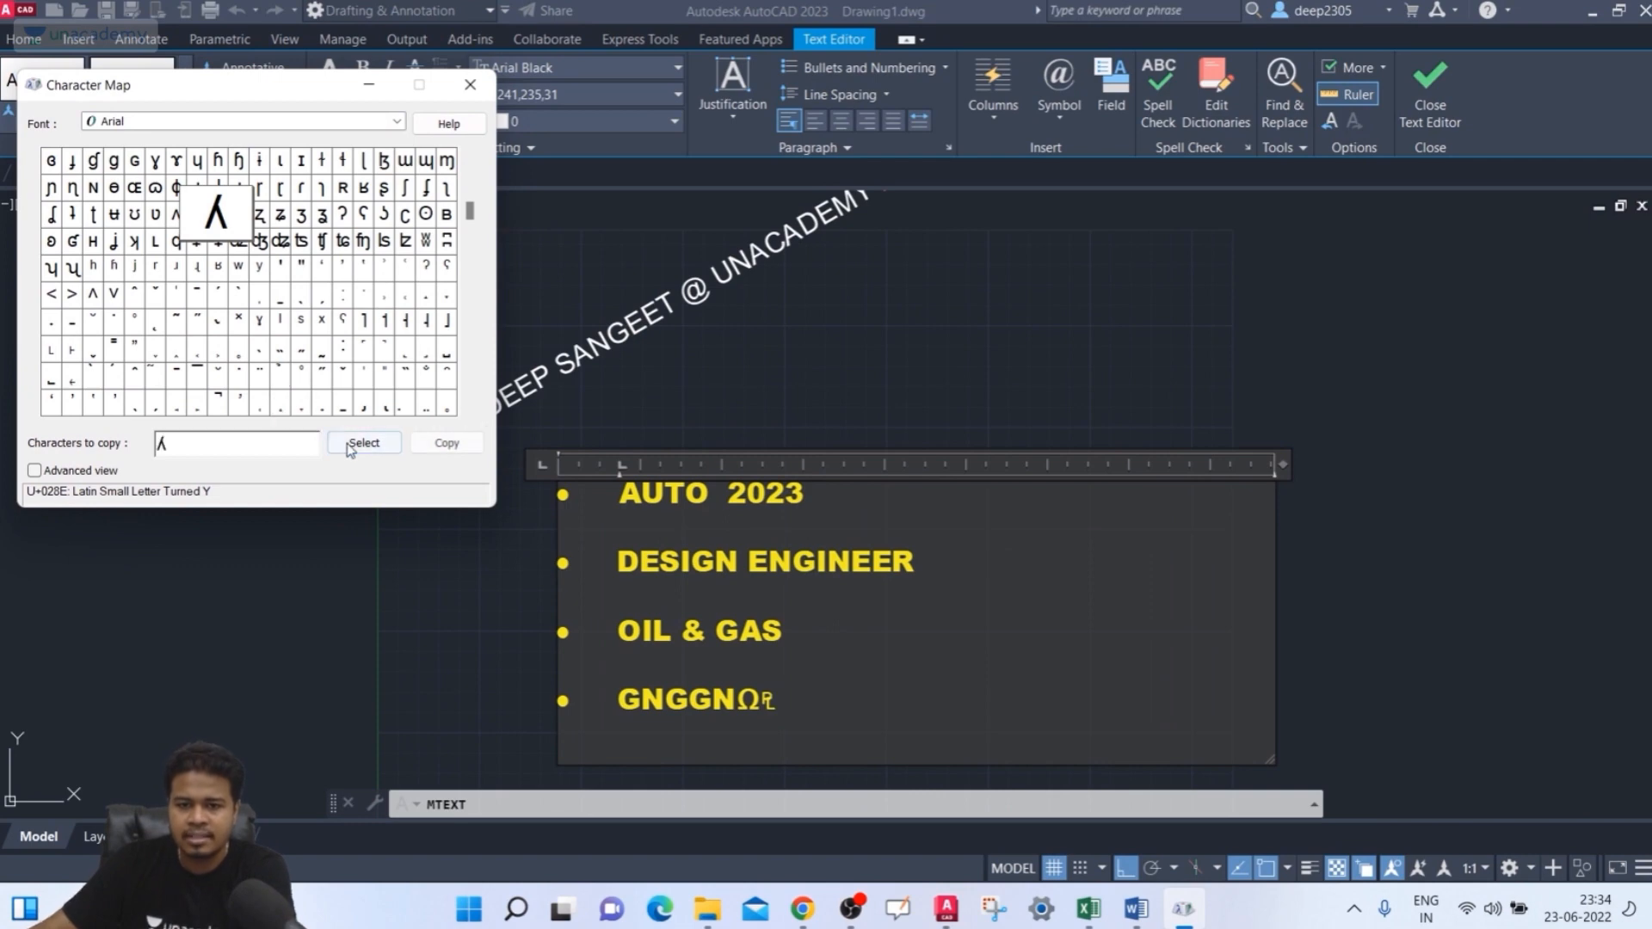
{"action": "left_click", "coordinate": [446, 442]}
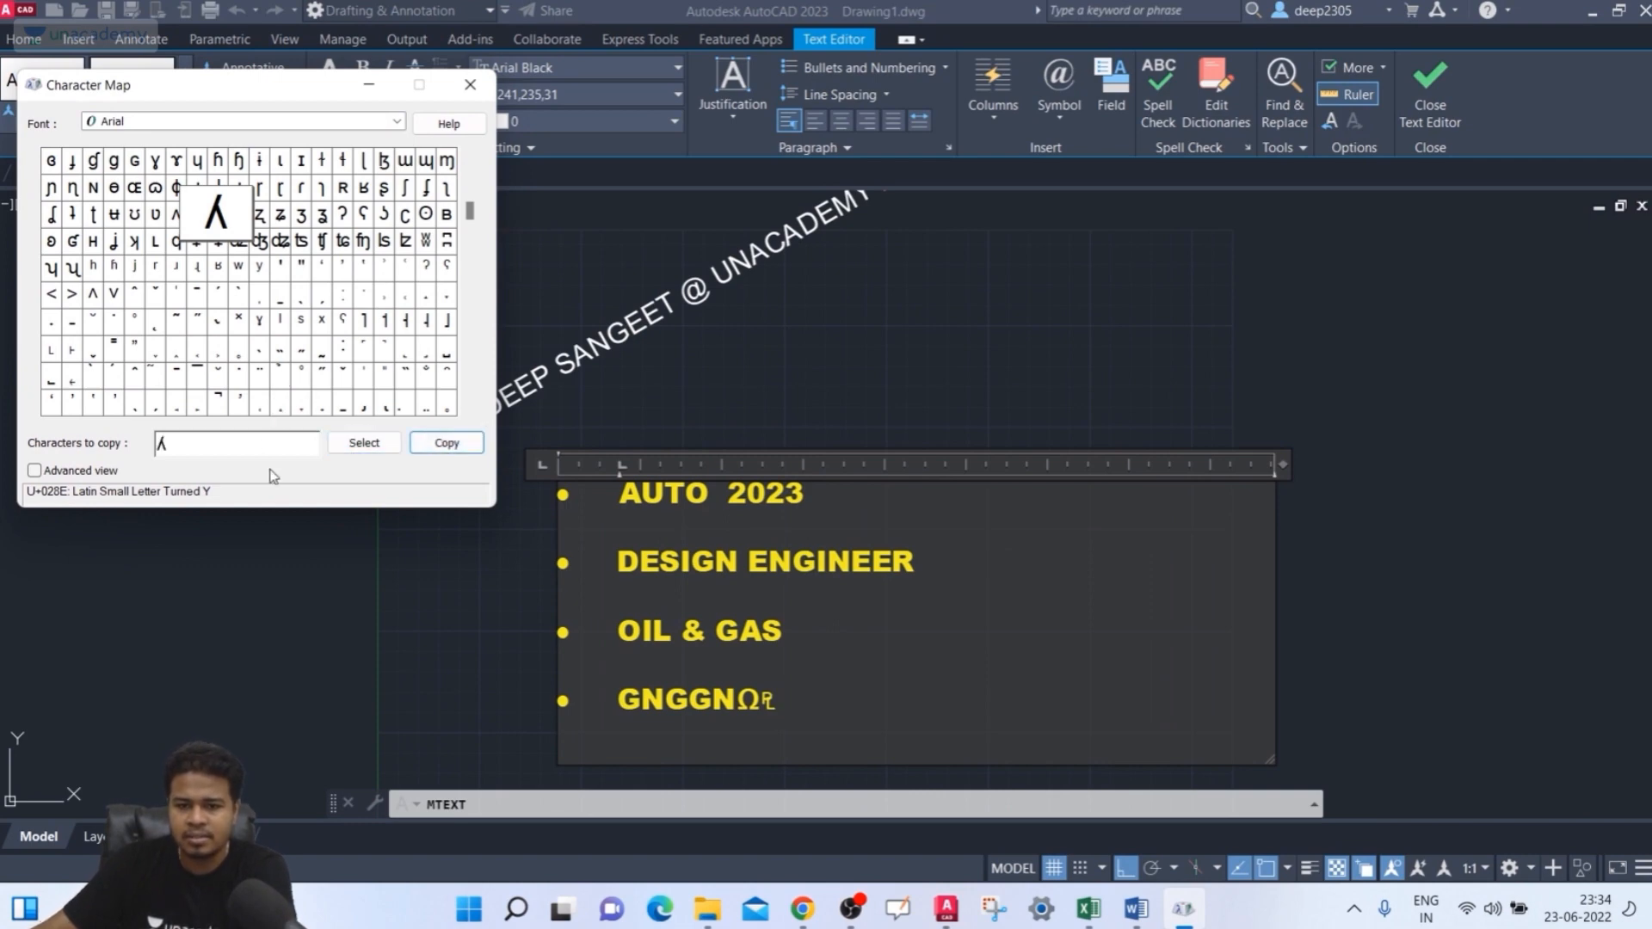
{"action": "left_click", "coordinate": [211, 451]}
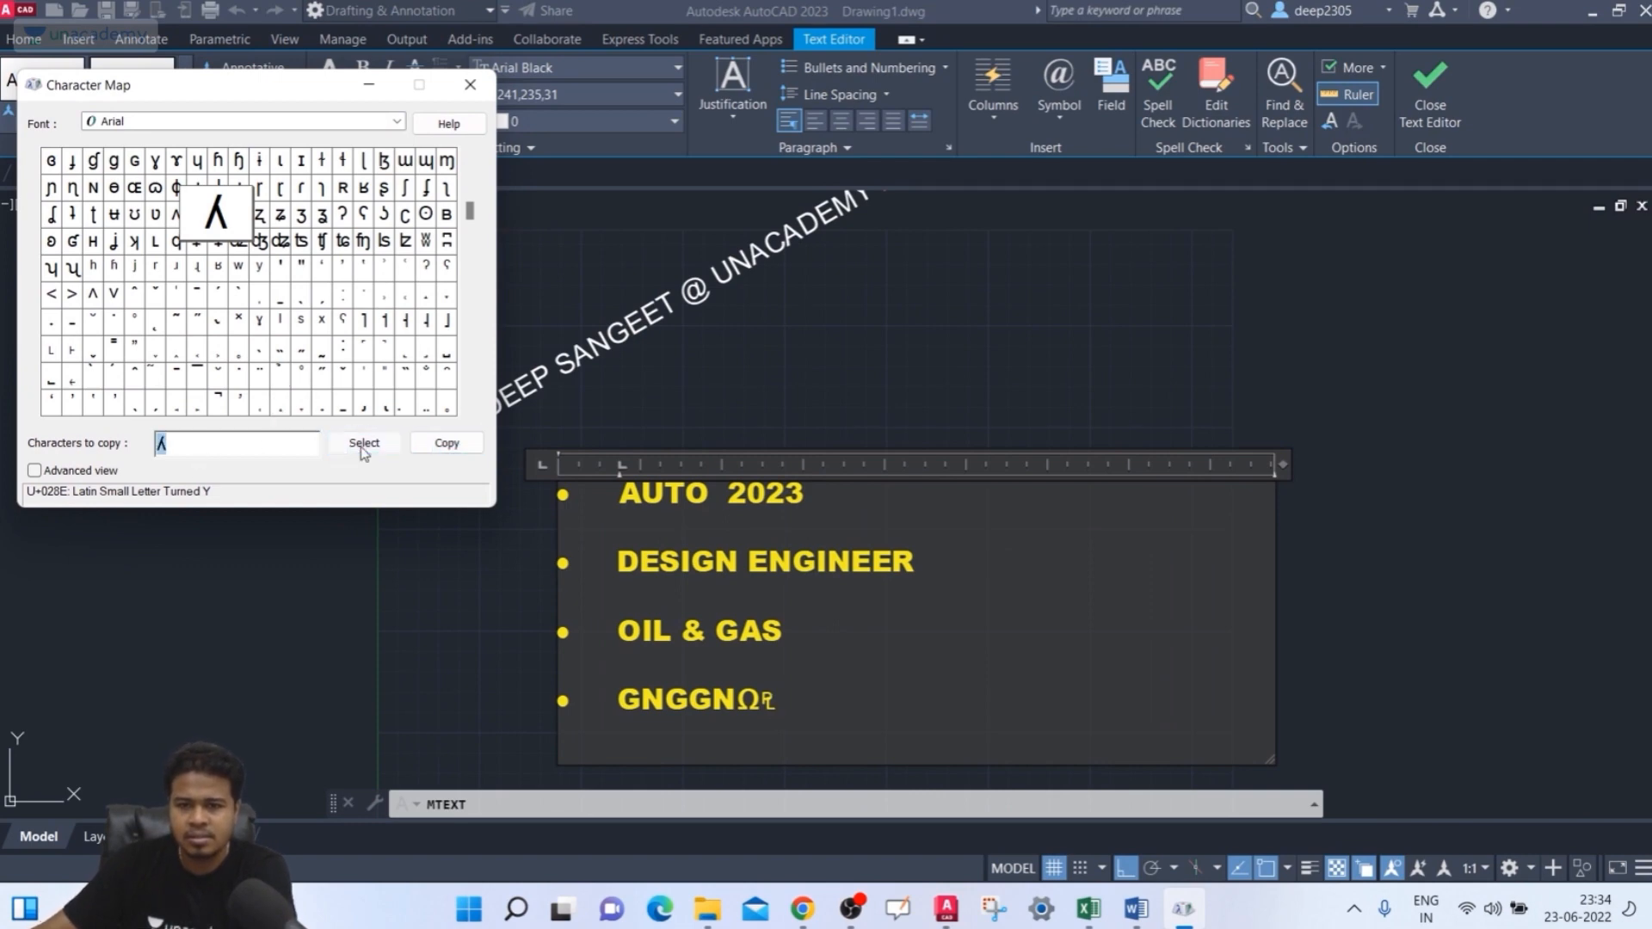
{"action": "left_click", "coordinate": [445, 442]}
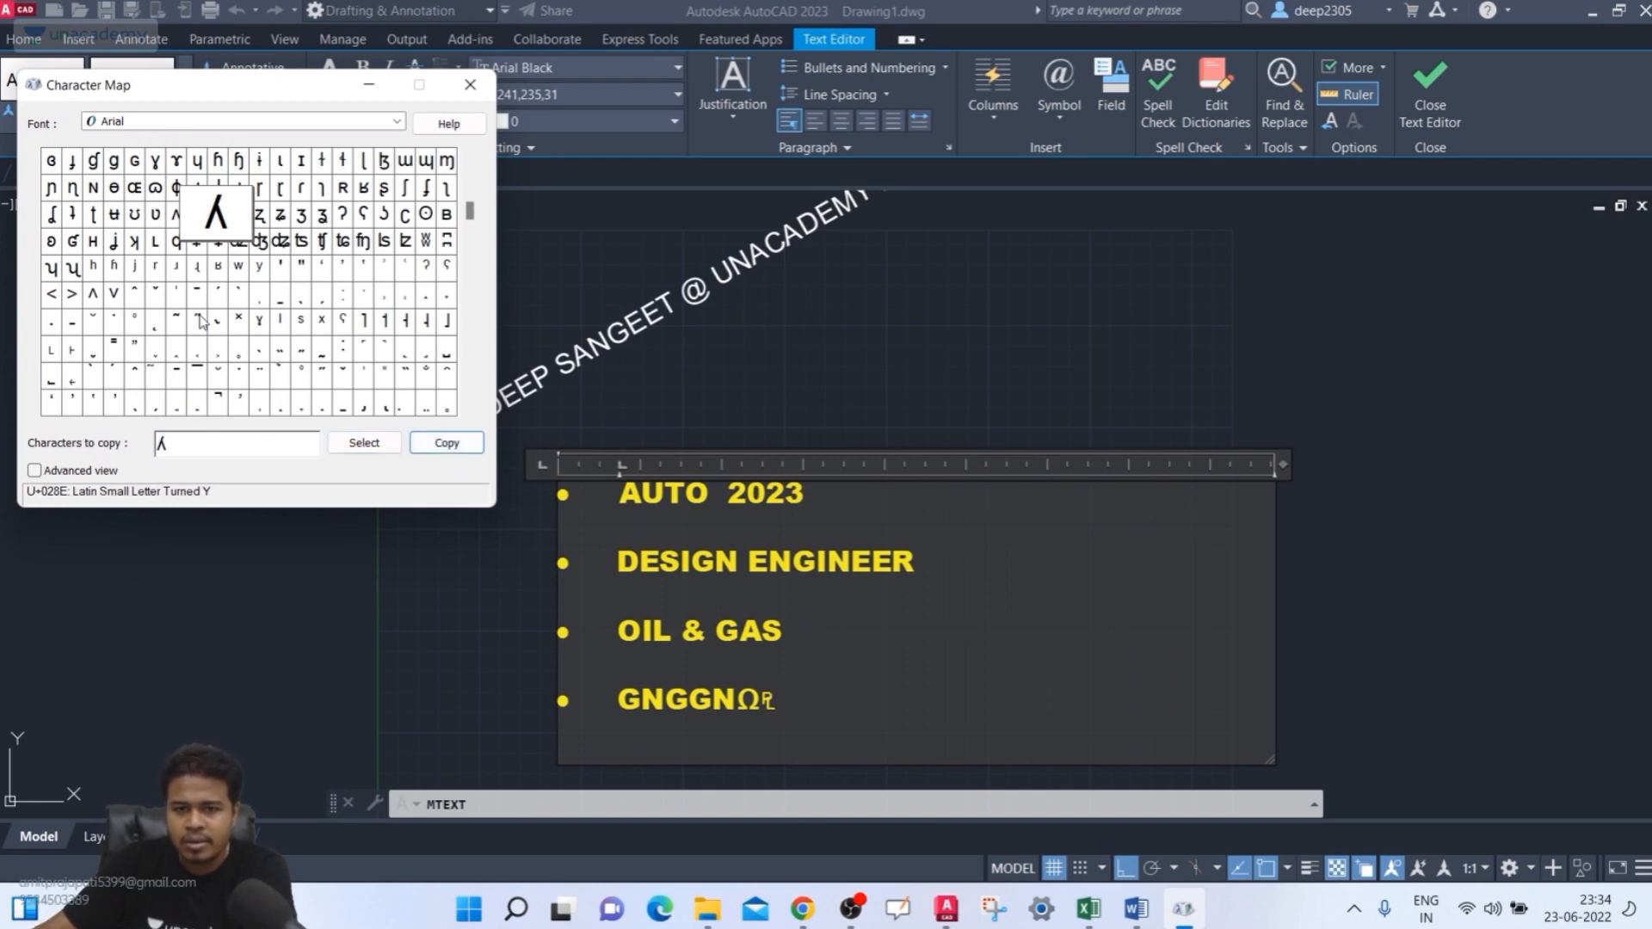
- Add "ʍ" (Latin Small Letter Turned W) to the characters to copy and paste both characters at the end of the last bullet
{"action": "left_click", "coordinate": [212, 220]}
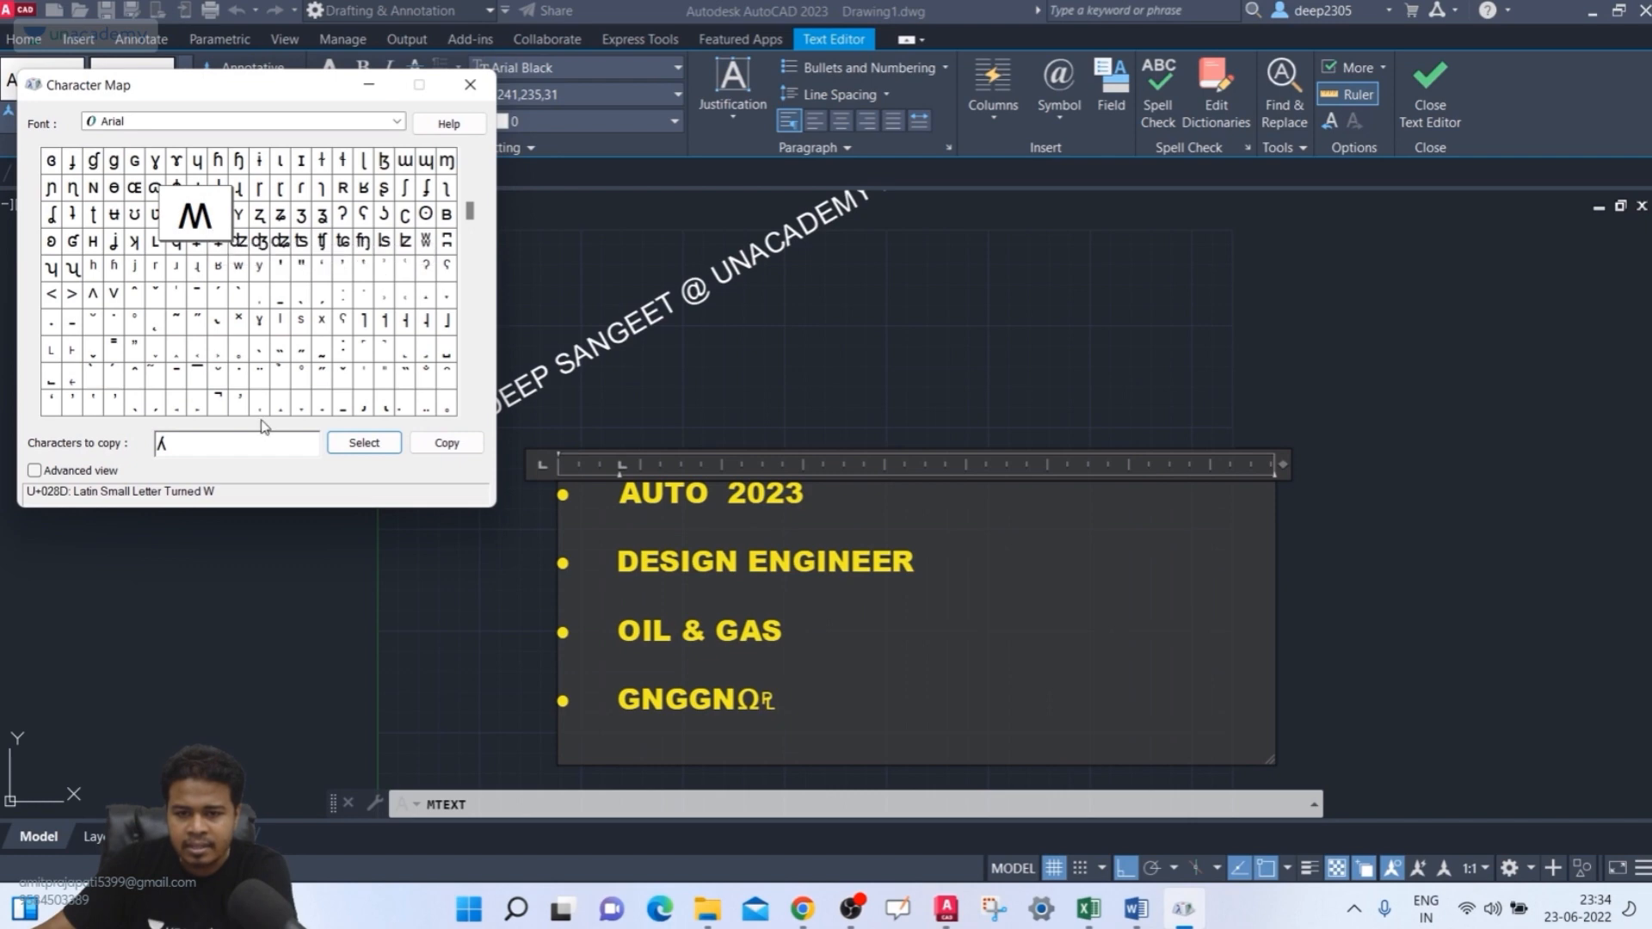
{"action": "left_click", "coordinate": [363, 442]}
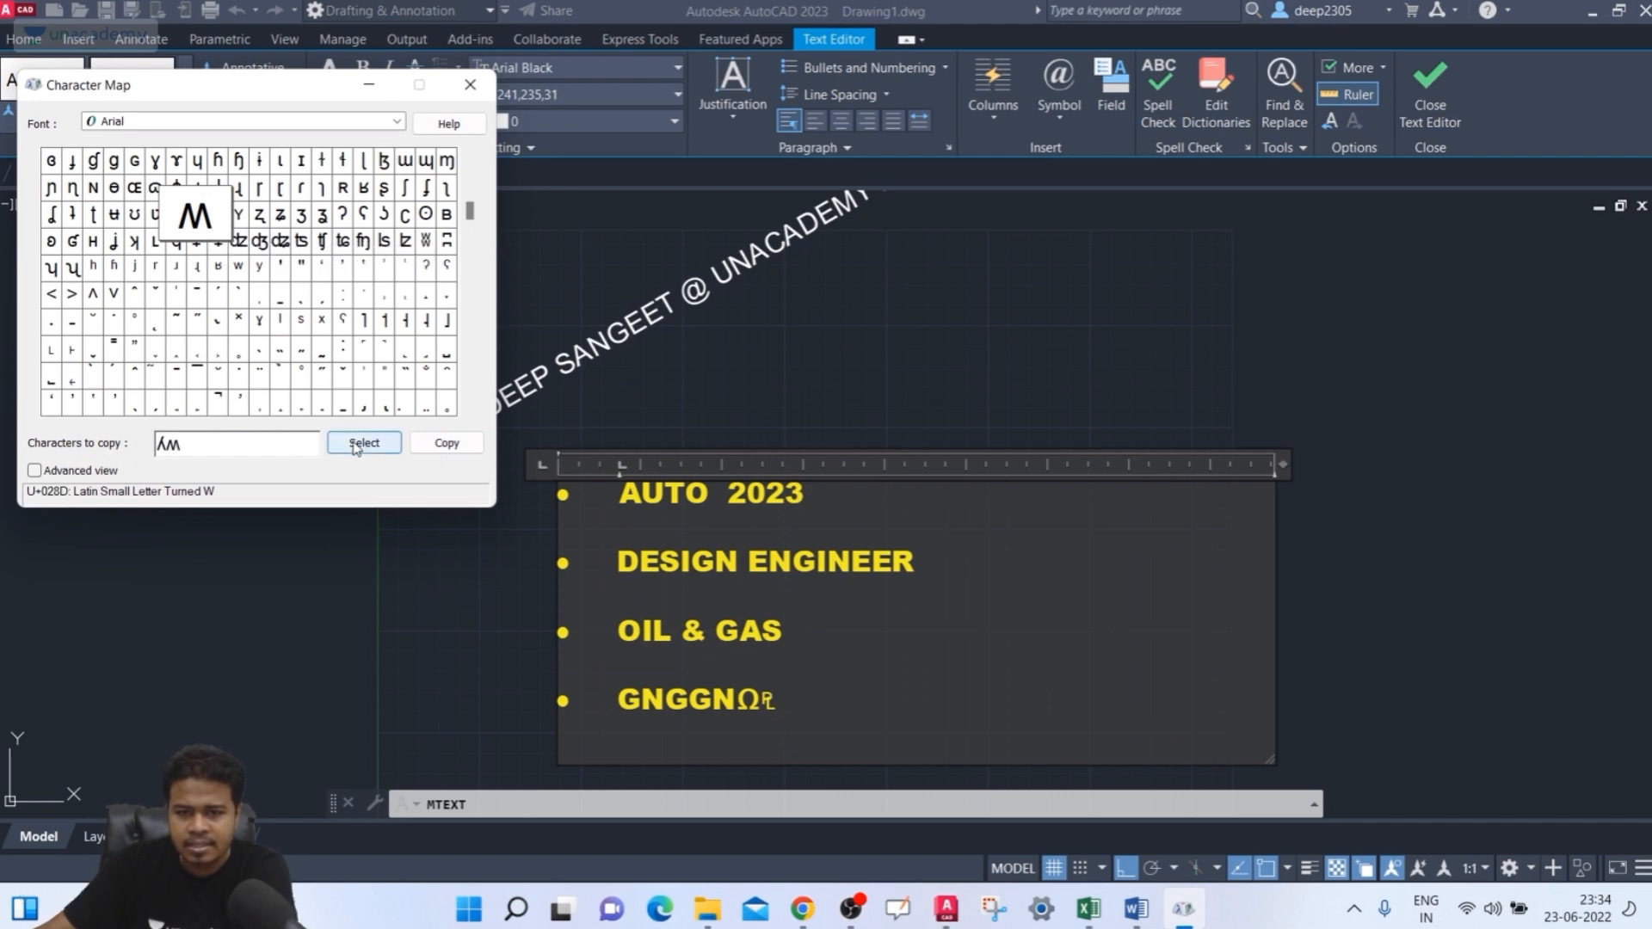
{"action": "left_click", "coordinate": [446, 443]}
{"action": "left_click", "coordinate": [447, 442]}
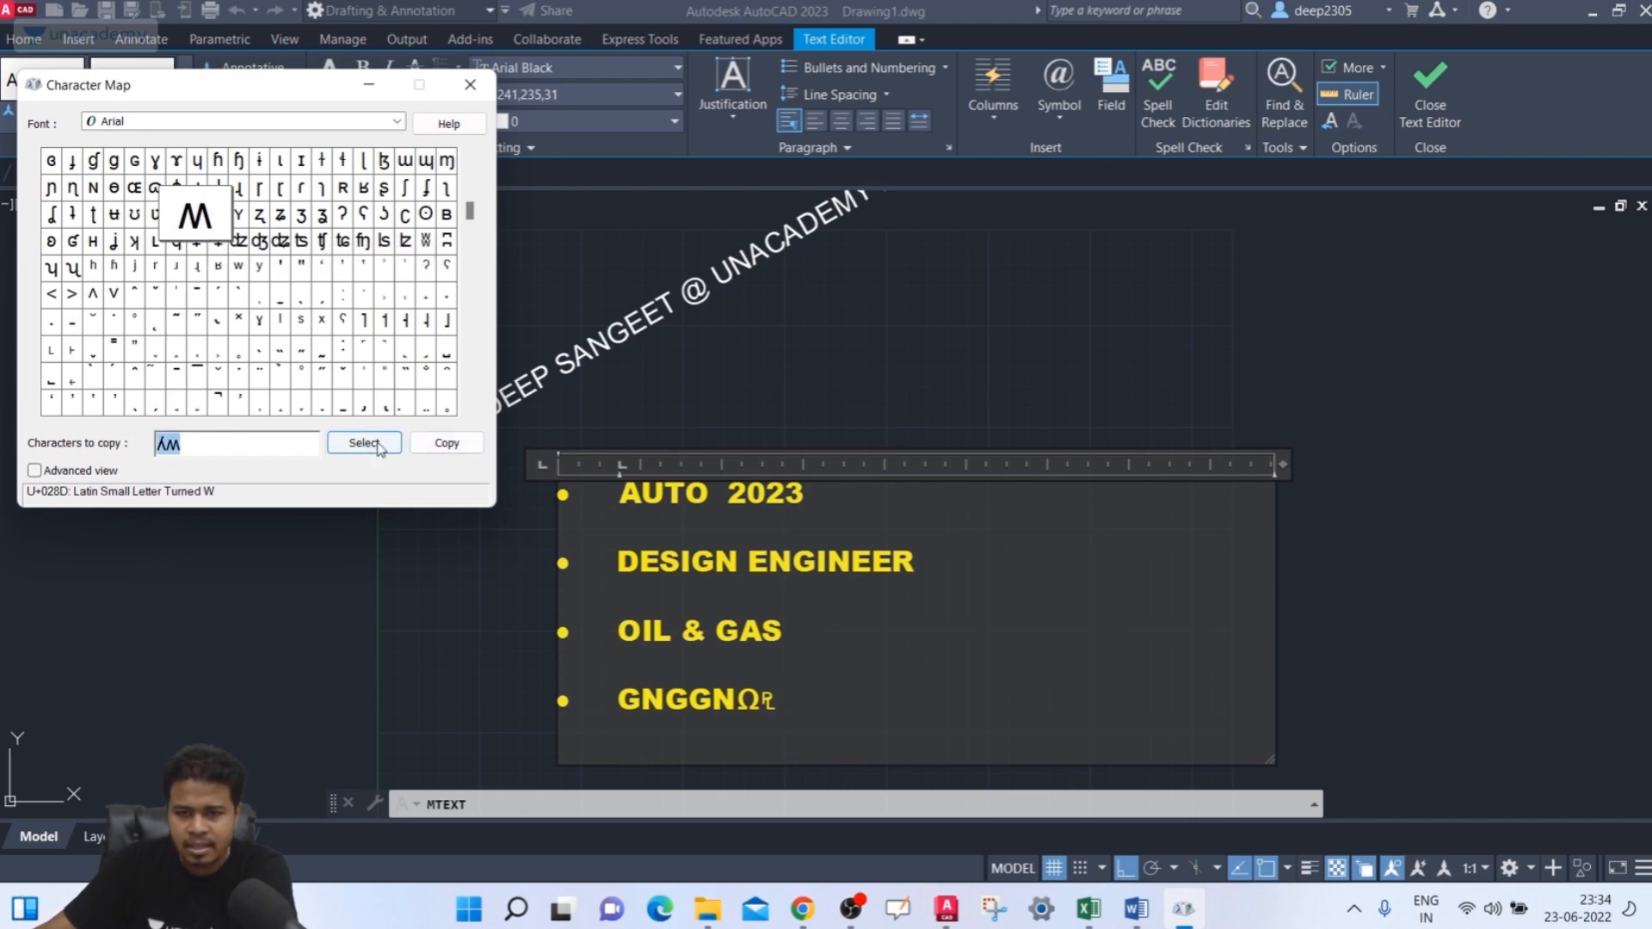
{"action": "left_click", "coordinate": [773, 699]}
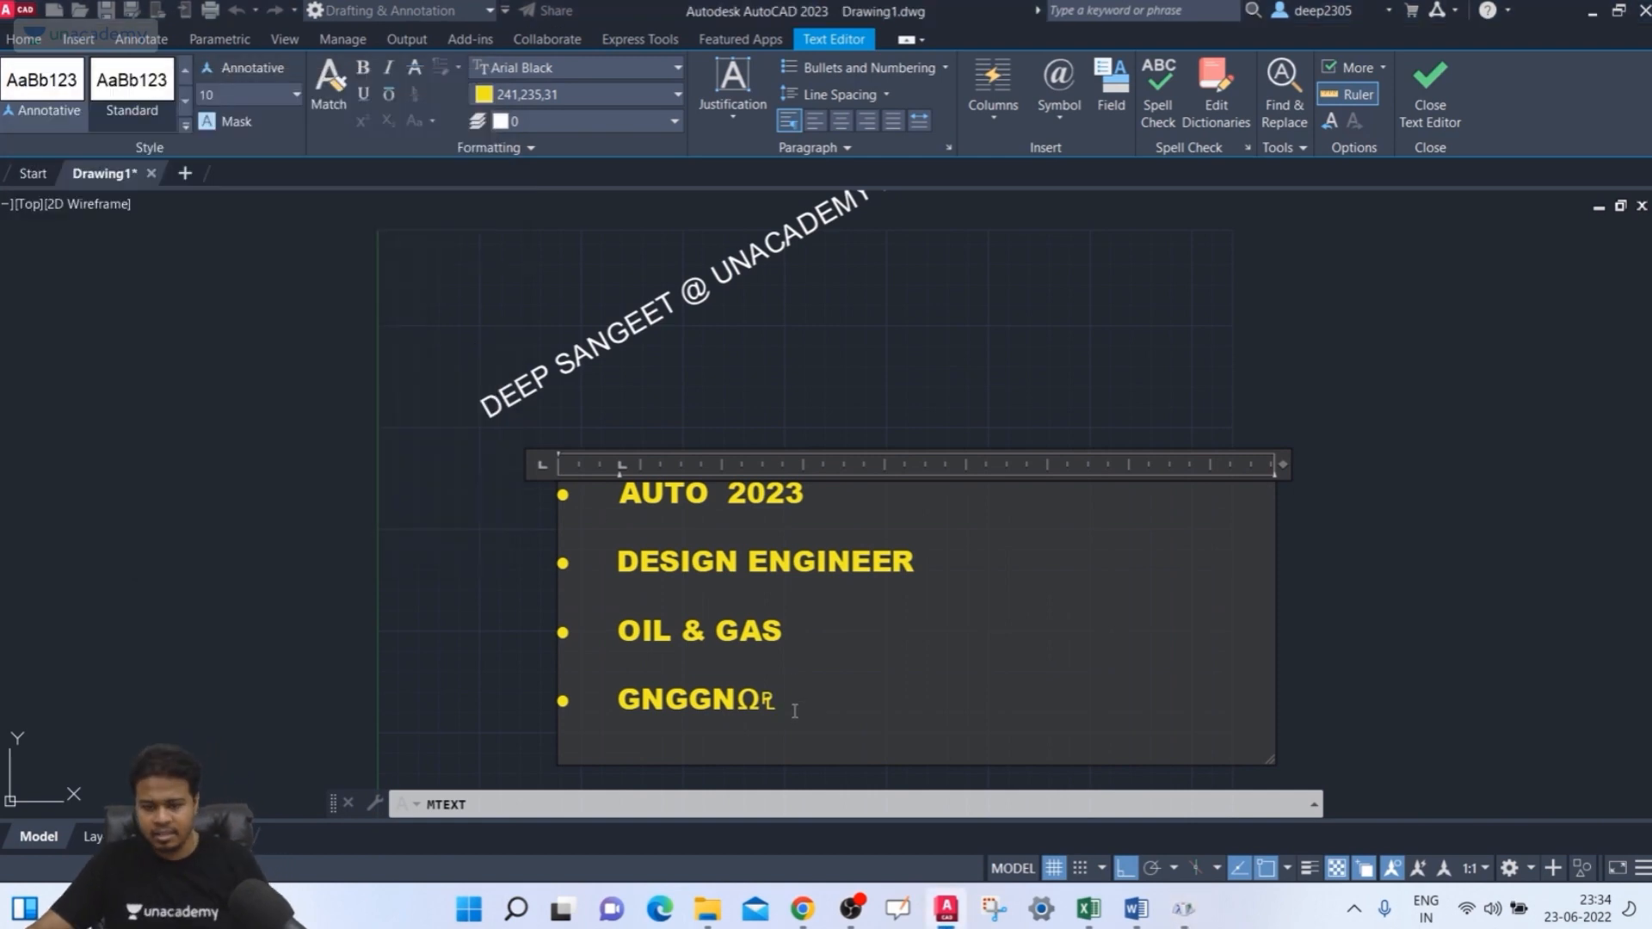
{"action": "key", "text": "ctrl+v"}
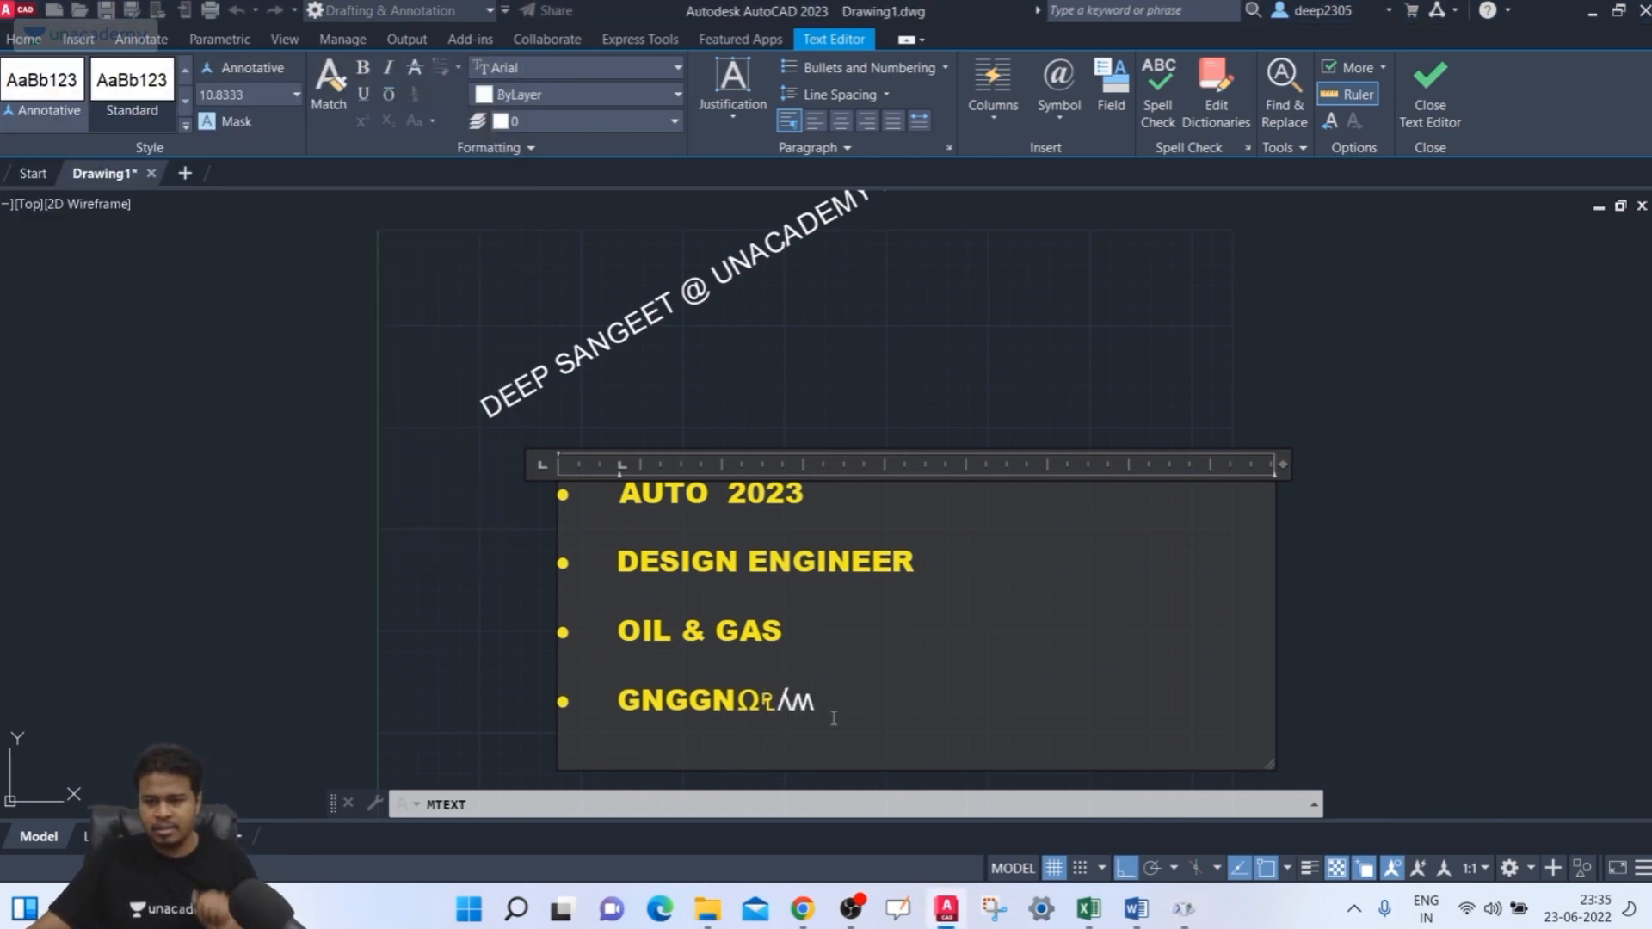
- Insert the "Ø" character (Latin Capital Letter O With Stroke) from the Character Map at the end of the last bullet
{"action": "left_click", "coordinate": [1060, 97]}
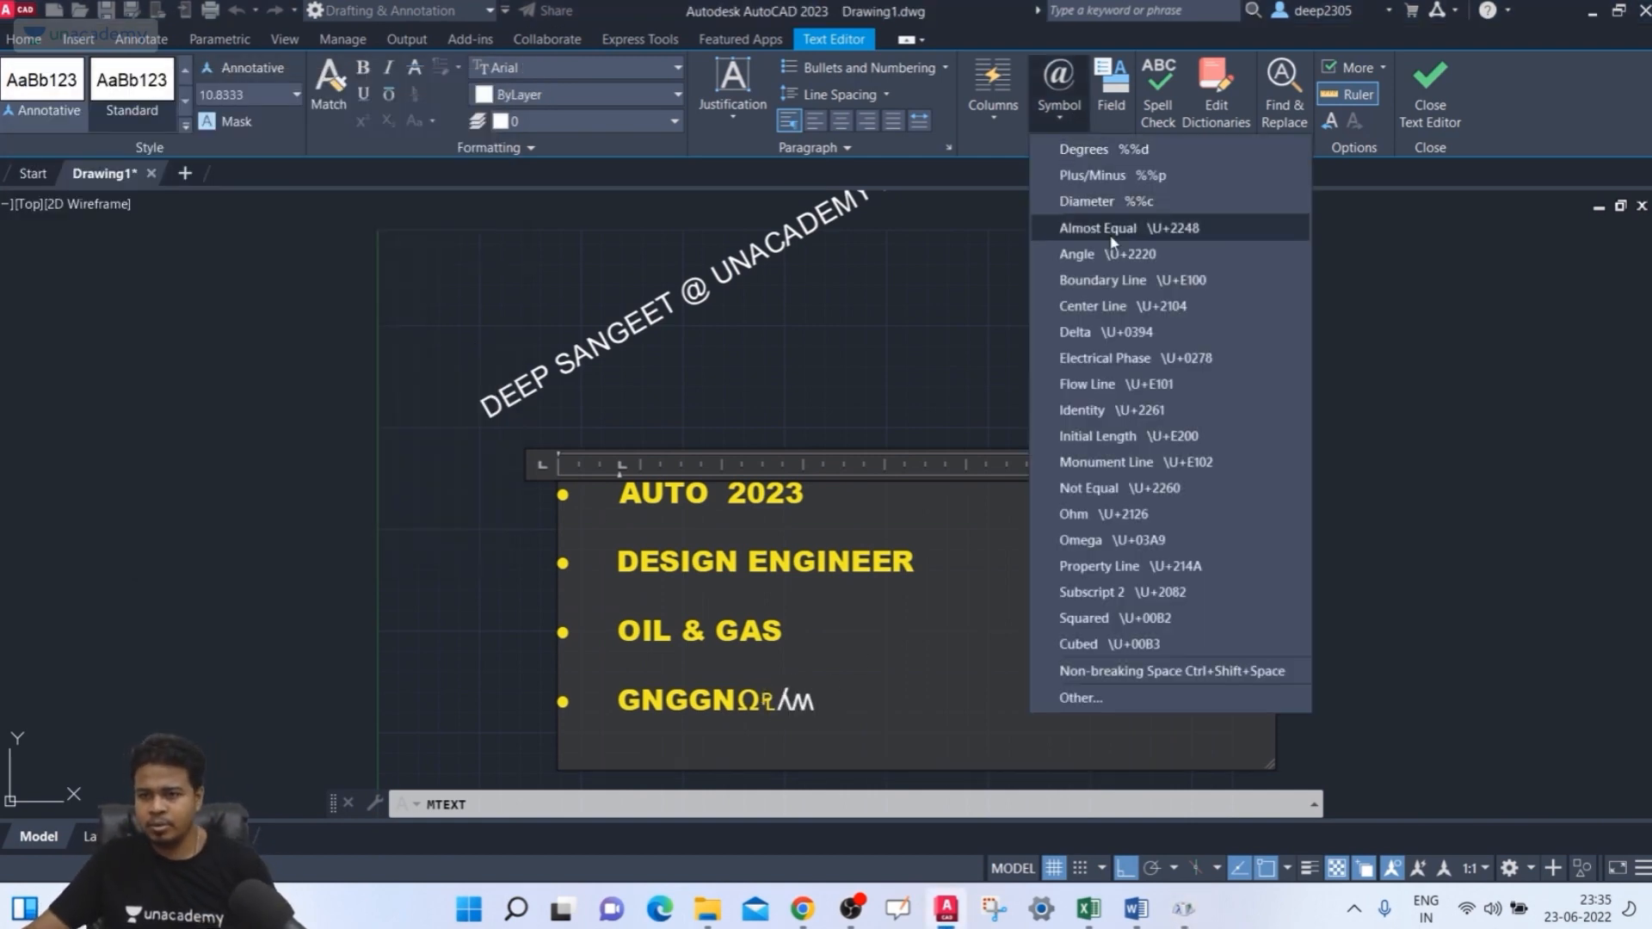
{"action": "left_click", "coordinate": [1102, 703]}
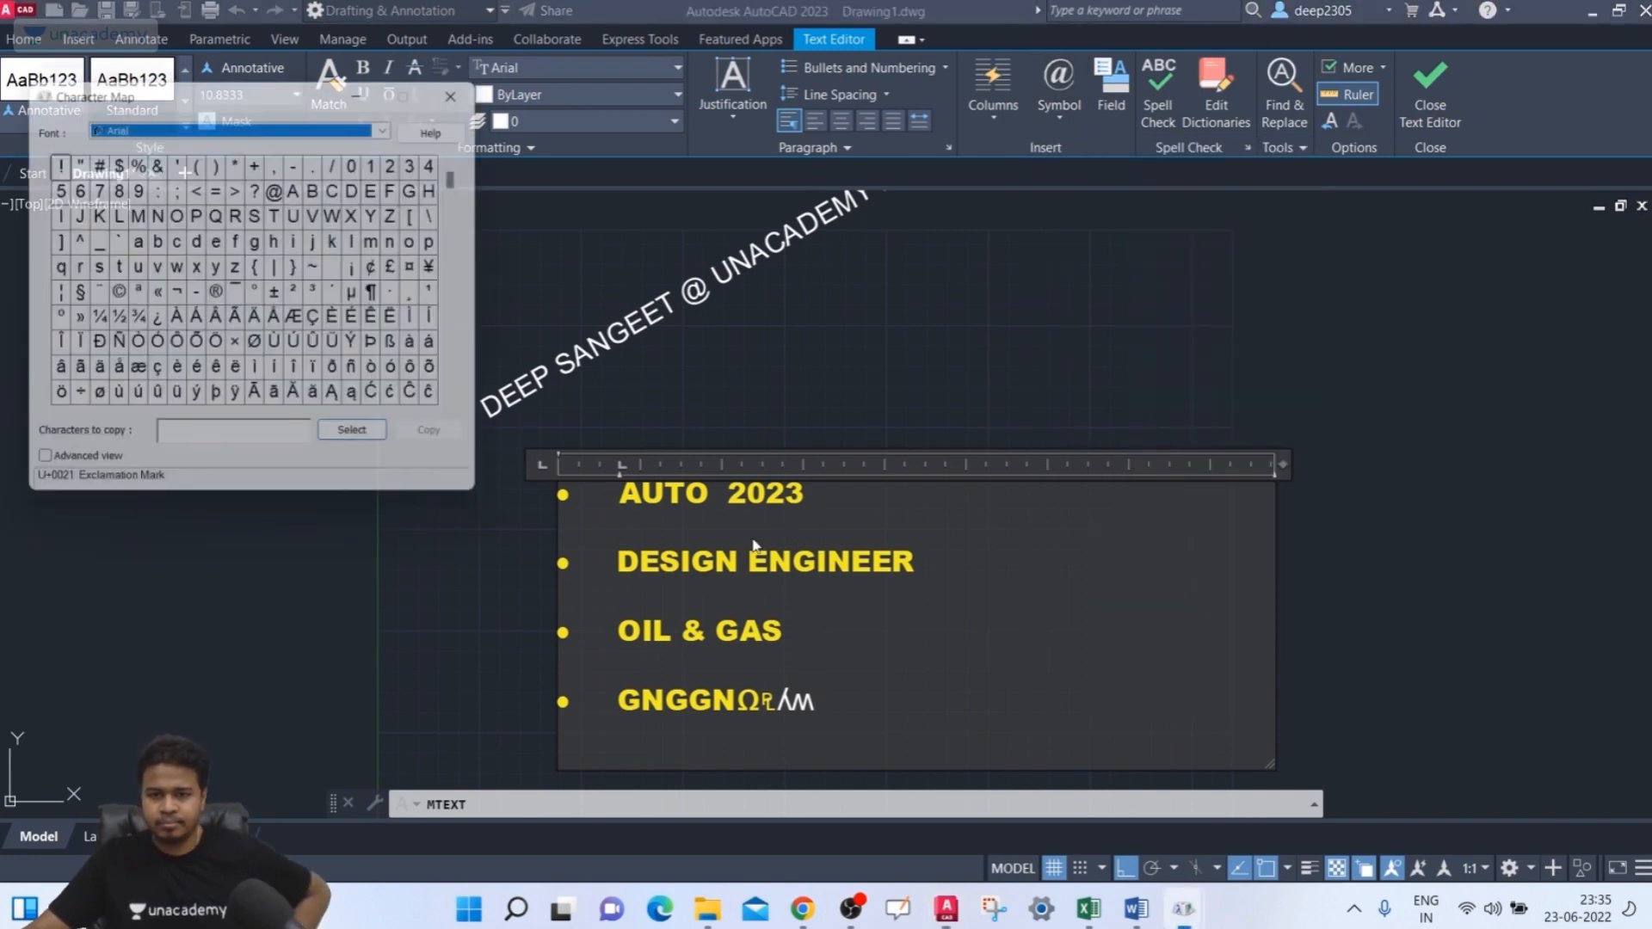
{"action": "left_click", "coordinate": [258, 349]}
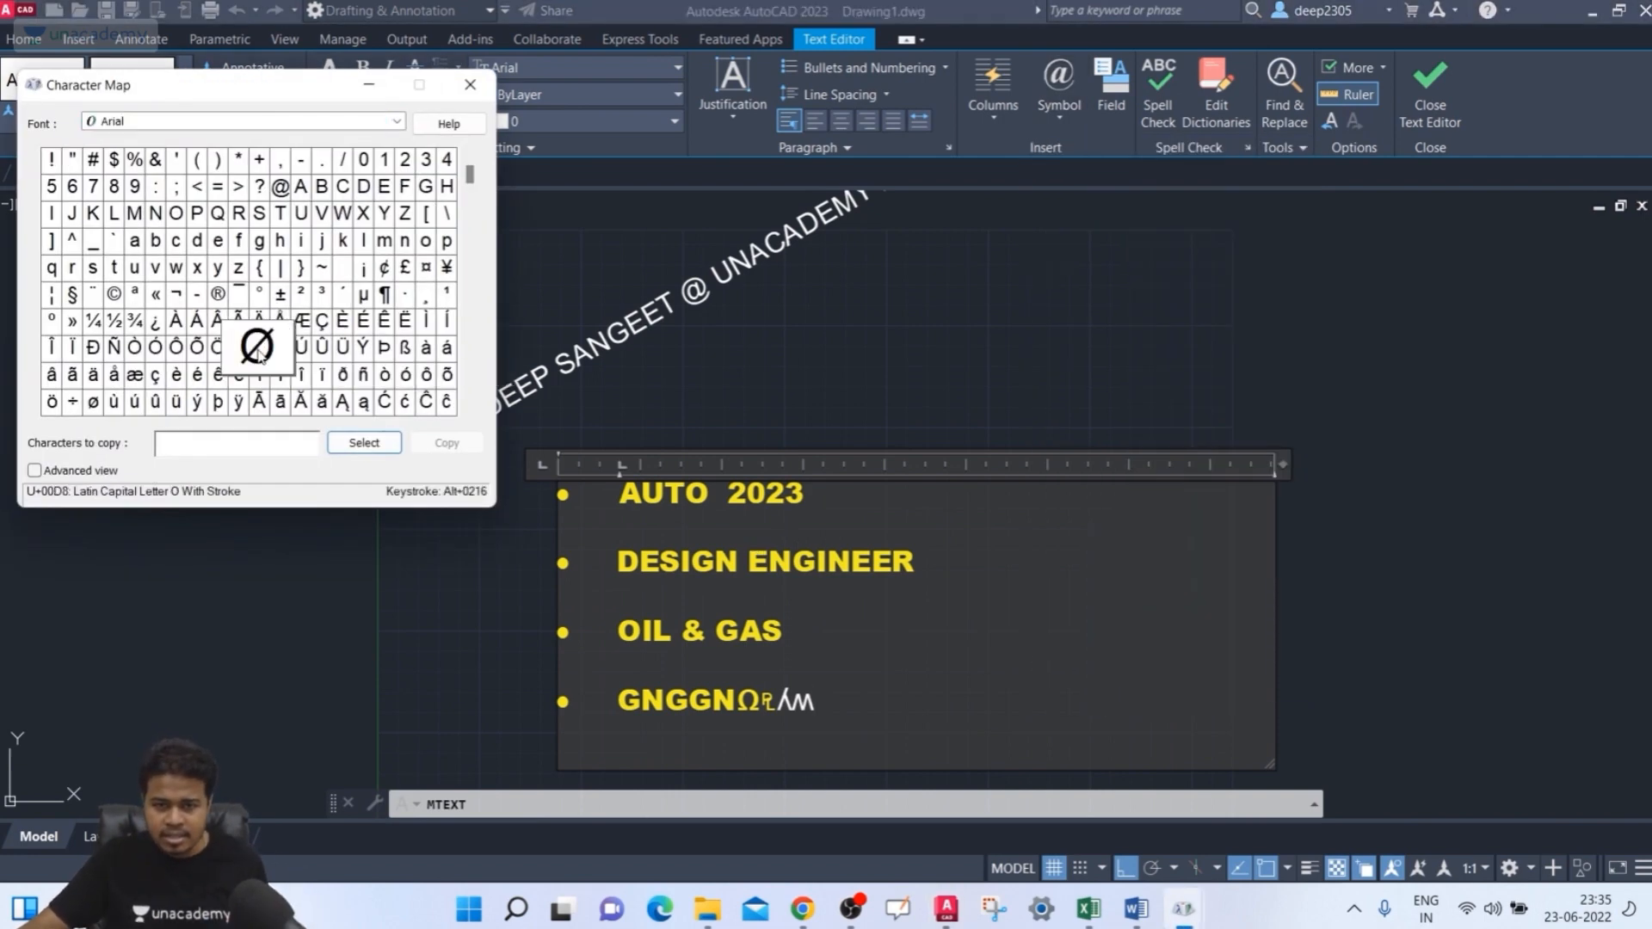
{"action": "left_click", "coordinate": [364, 443]}
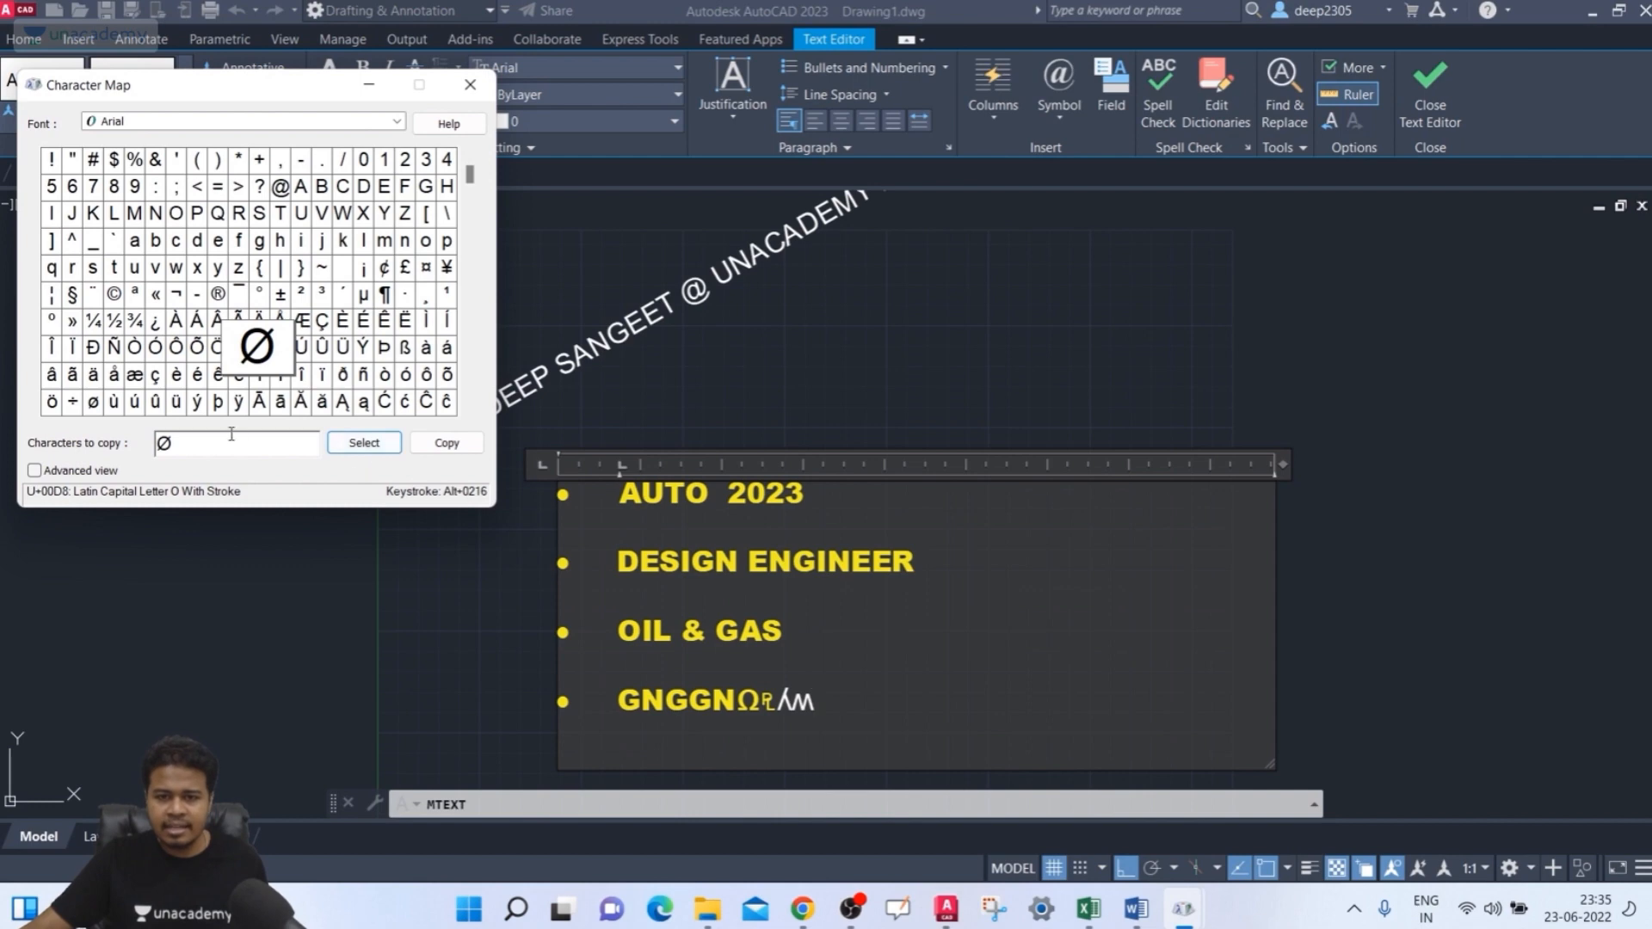
{"action": "left_click_drag", "start_coordinate": [219, 440], "coordinate": [183, 440]}
{"action": "left_click", "coordinate": [446, 449]}
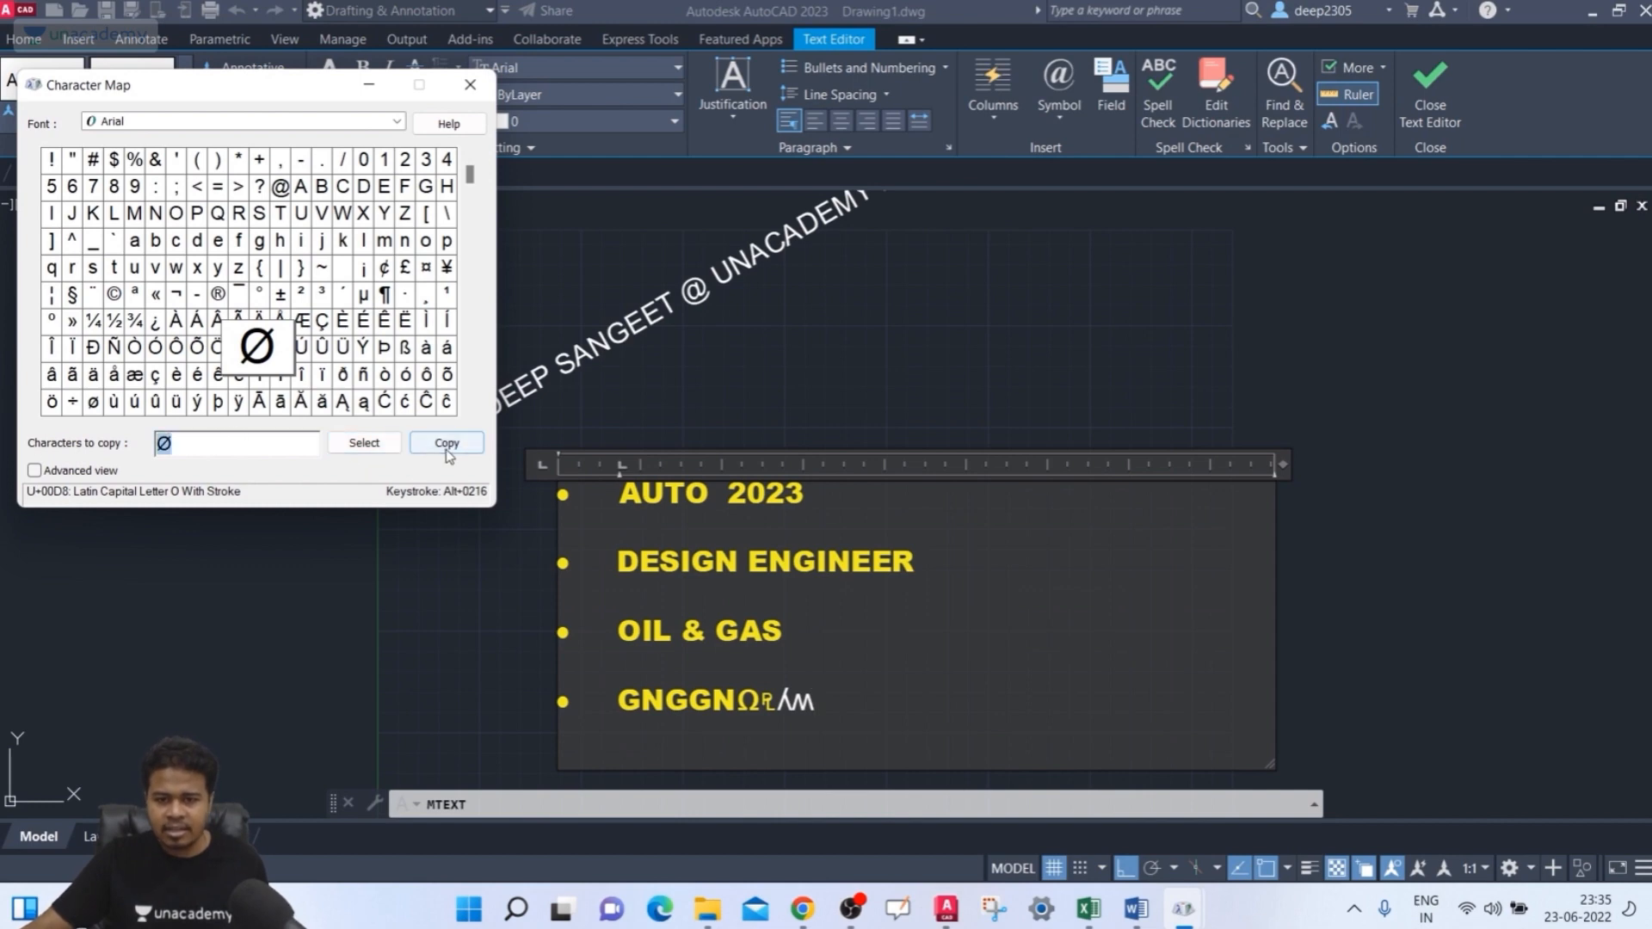
{"action": "left_click", "coordinate": [833, 700]}
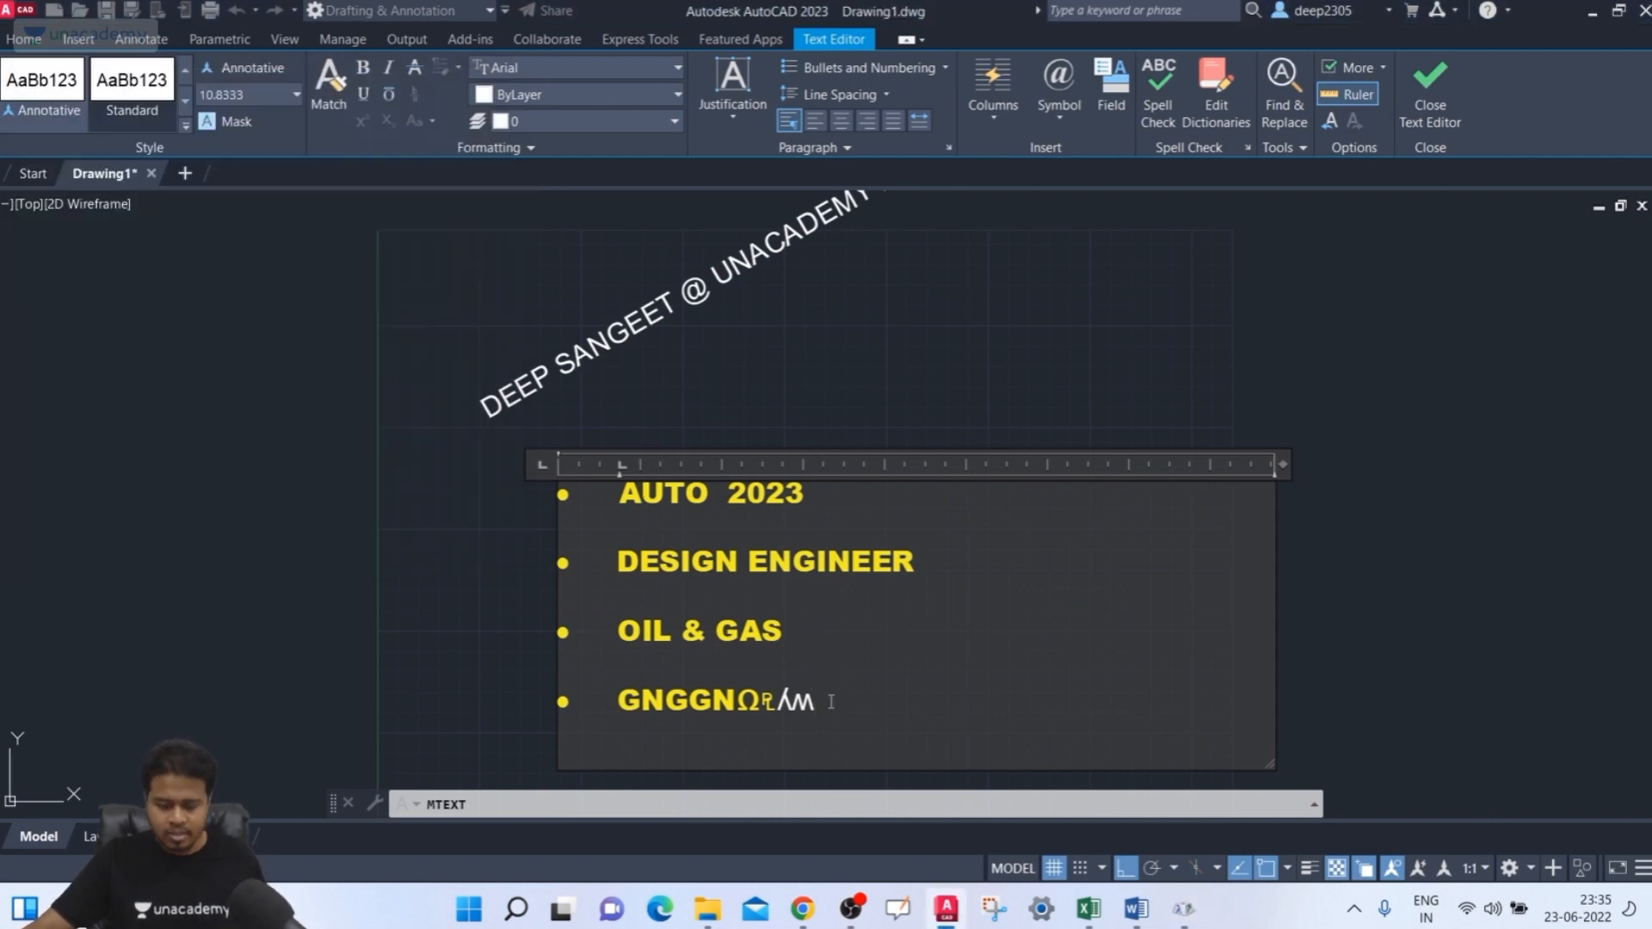
{"action": "key", "text": "ctrl+v"}
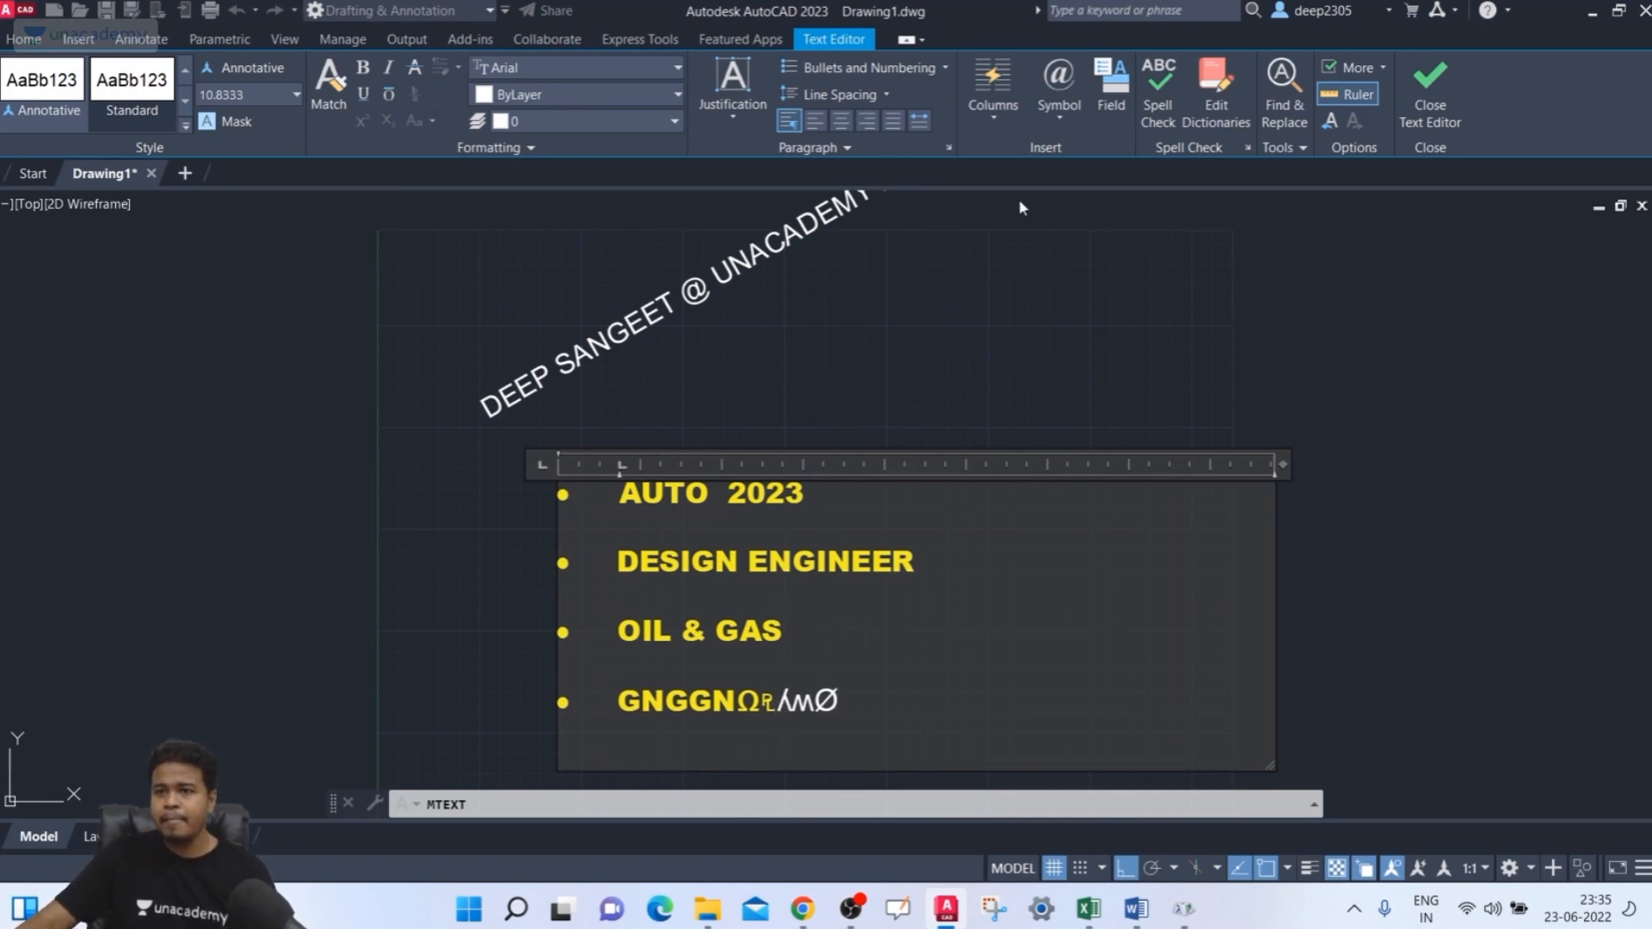
- Add an extra "R" to the end of "DESIGN ENGINEER" in the second bullet and select the misspelled word
{"action": "left_click", "coordinate": [931, 560]}
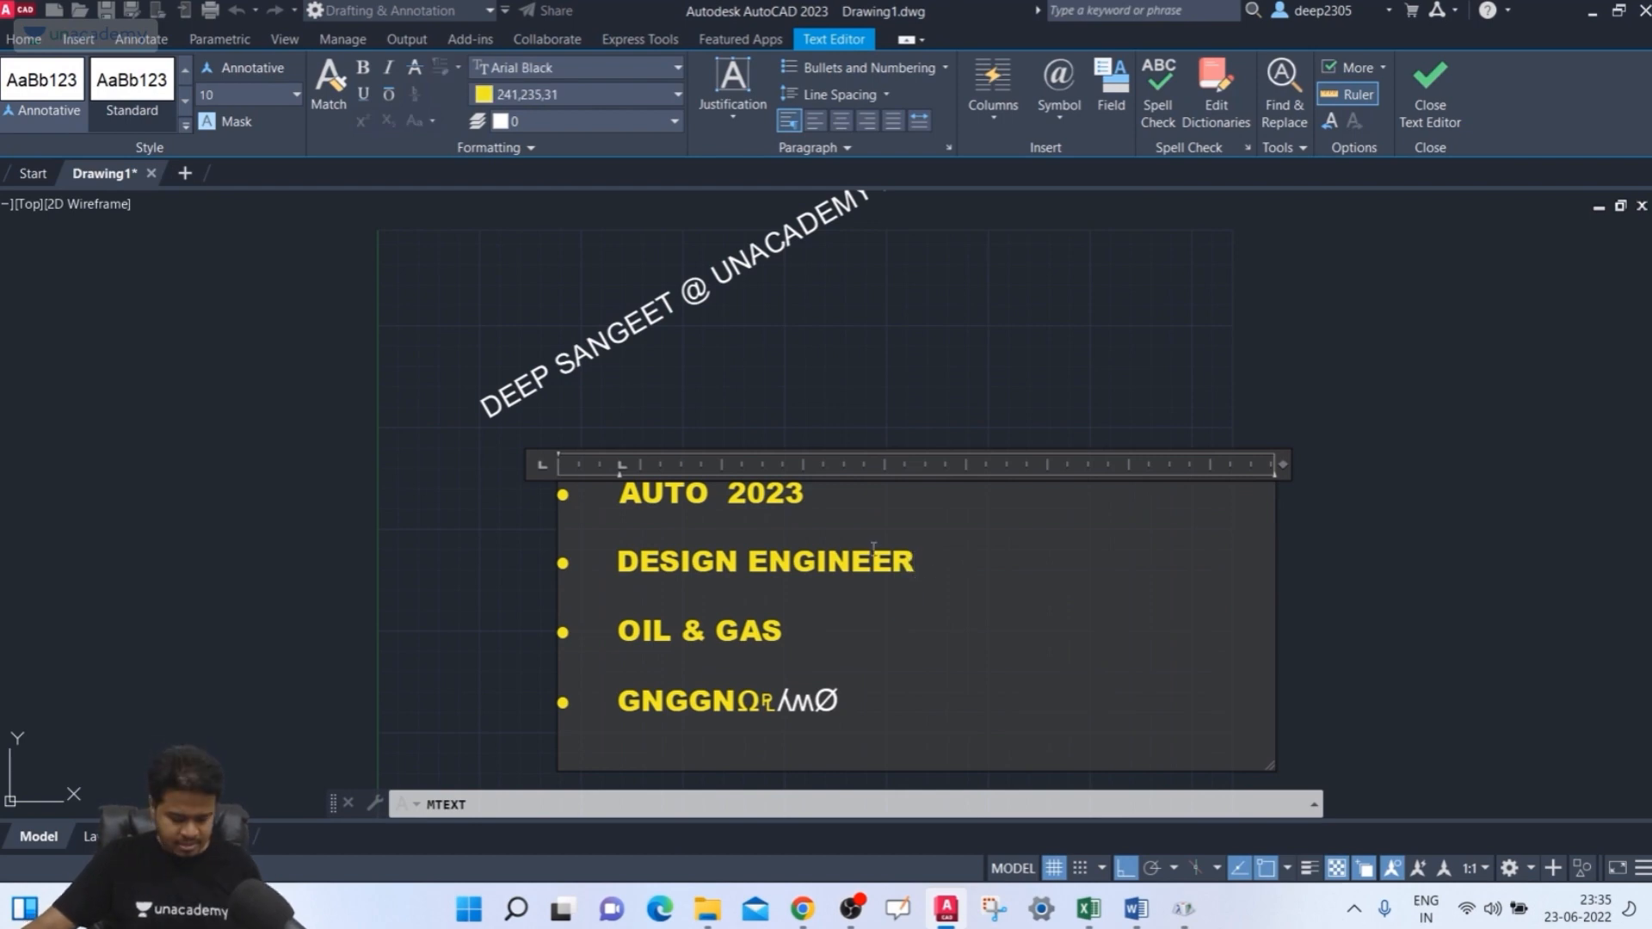
{"action": "type", "text": "R"}
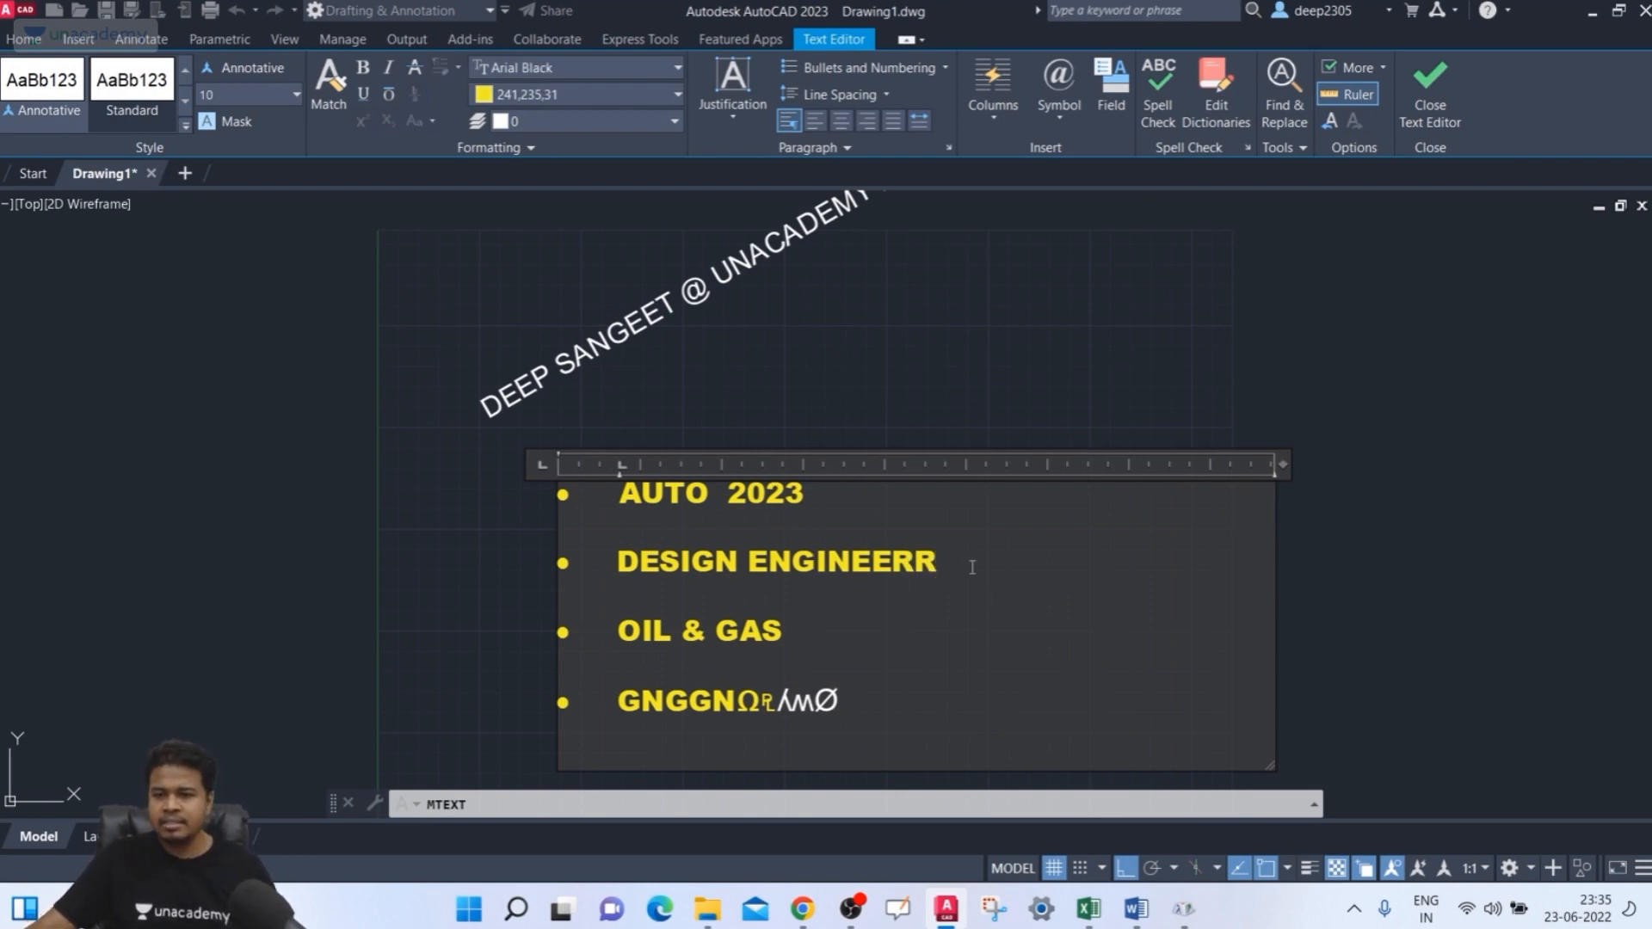
{"action": "left_click_drag", "start_coordinate": [973, 568], "coordinate": [758, 577]}
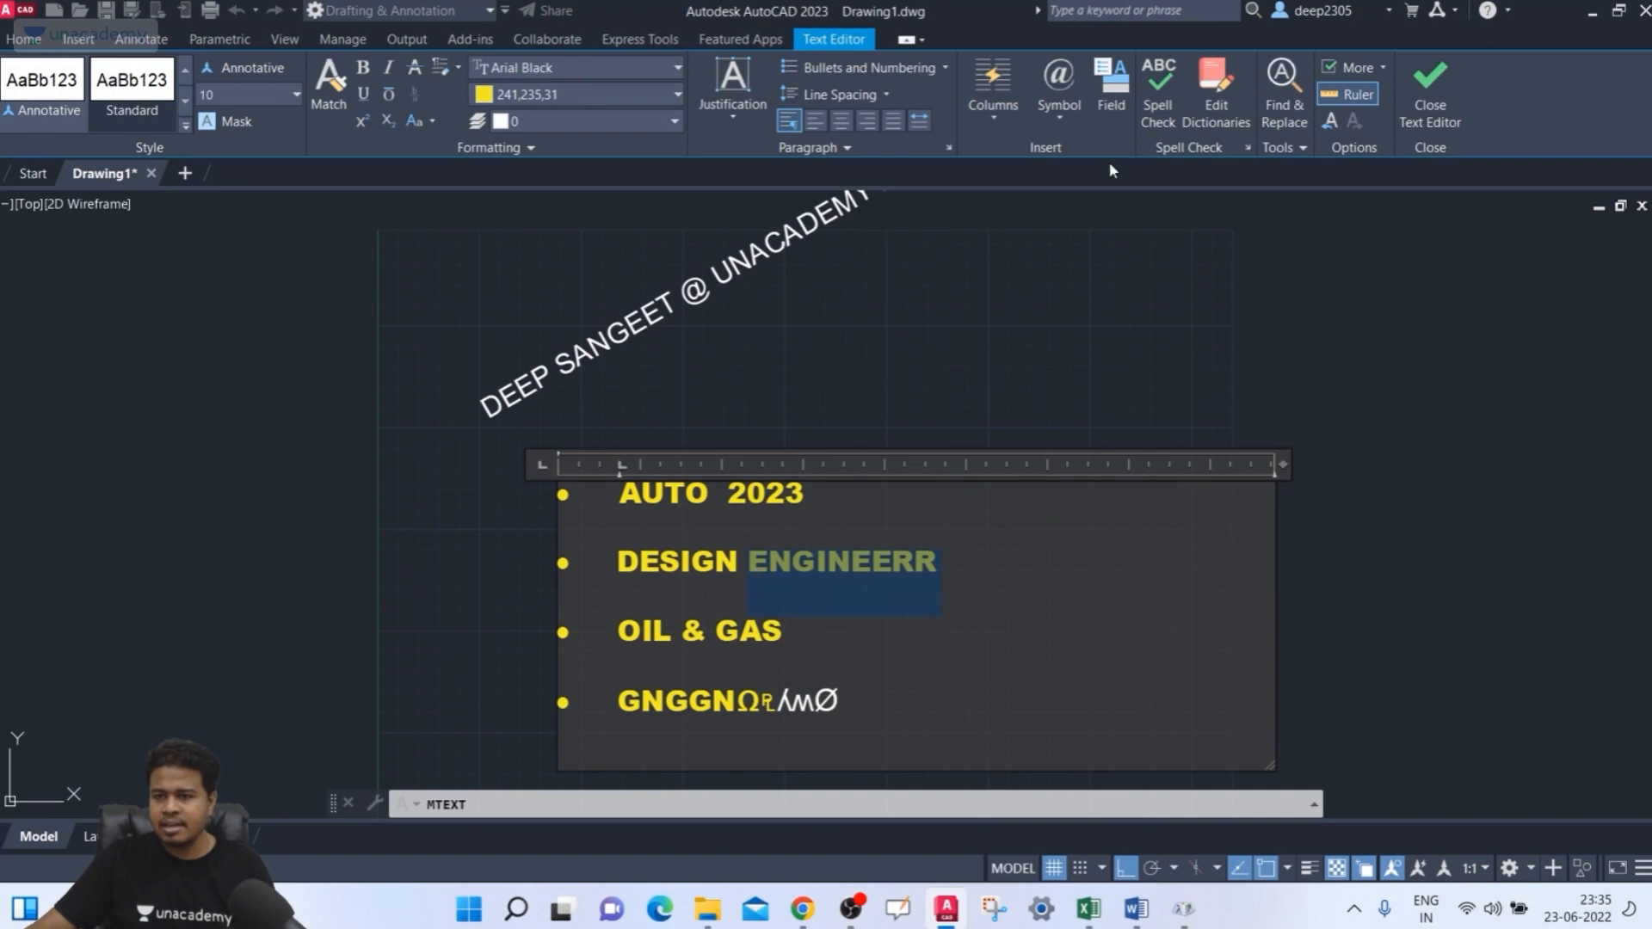
- Turn on Spell Check and replace the misspelled "ENGINEERR" in the second bullet with the suggestion "ENGINEER"
{"action": "left_click", "coordinate": [1158, 93]}
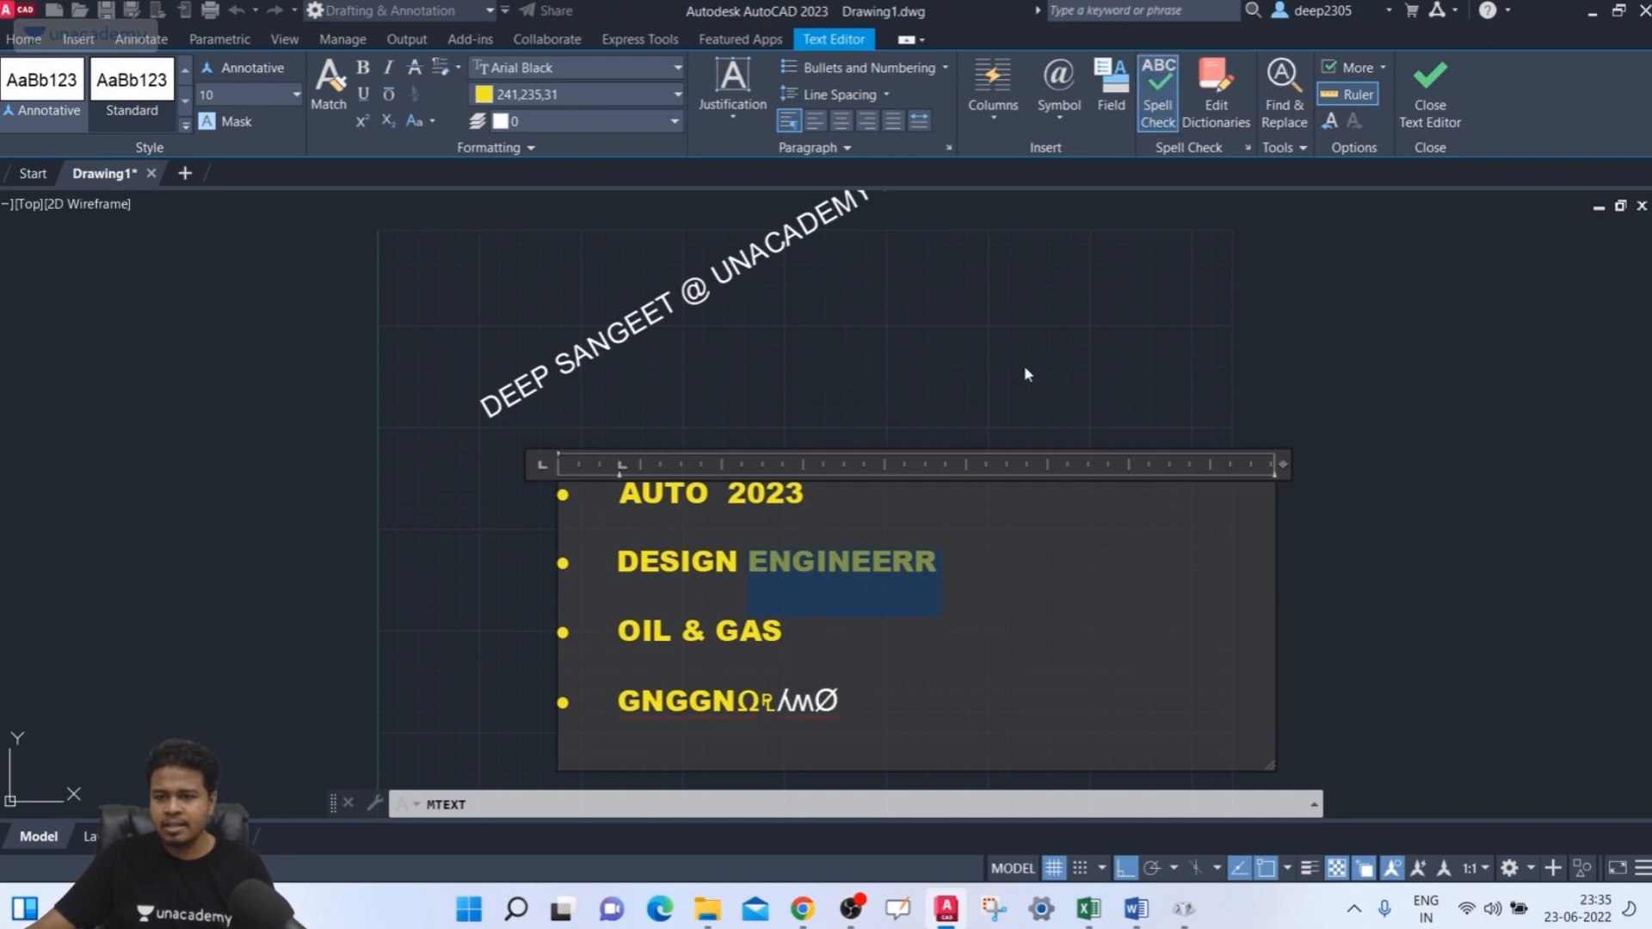
{"action": "left_click", "coordinate": [1143, 125]}
{"action": "left_click", "coordinate": [952, 574]}
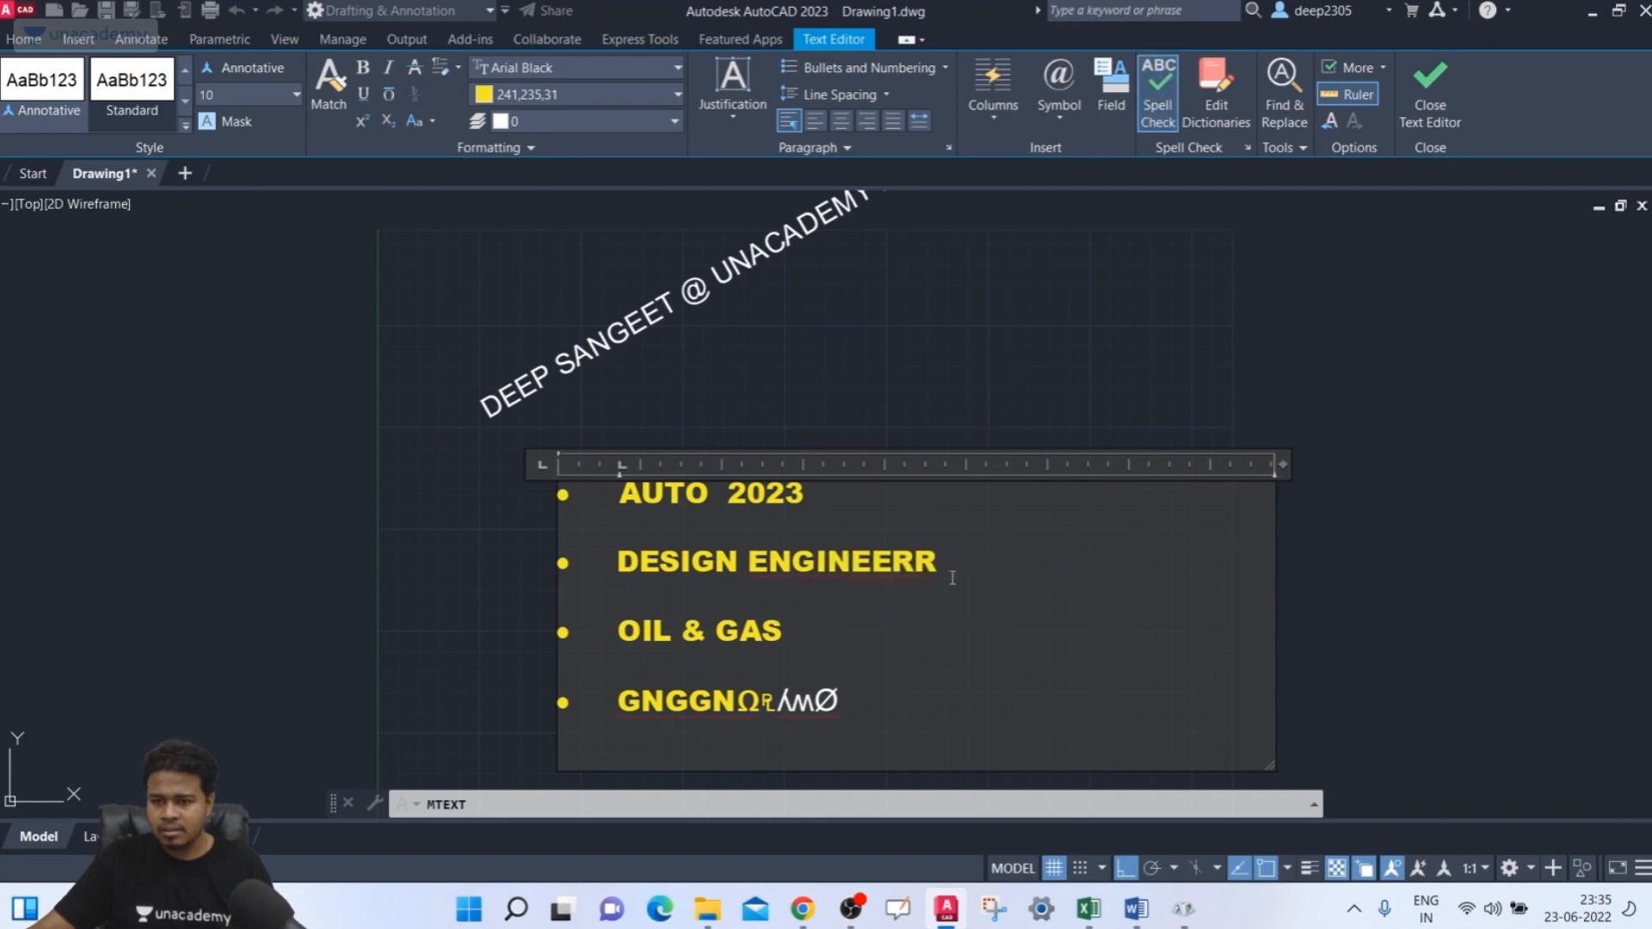
{"action": "right_click", "coordinate": [820, 565]}
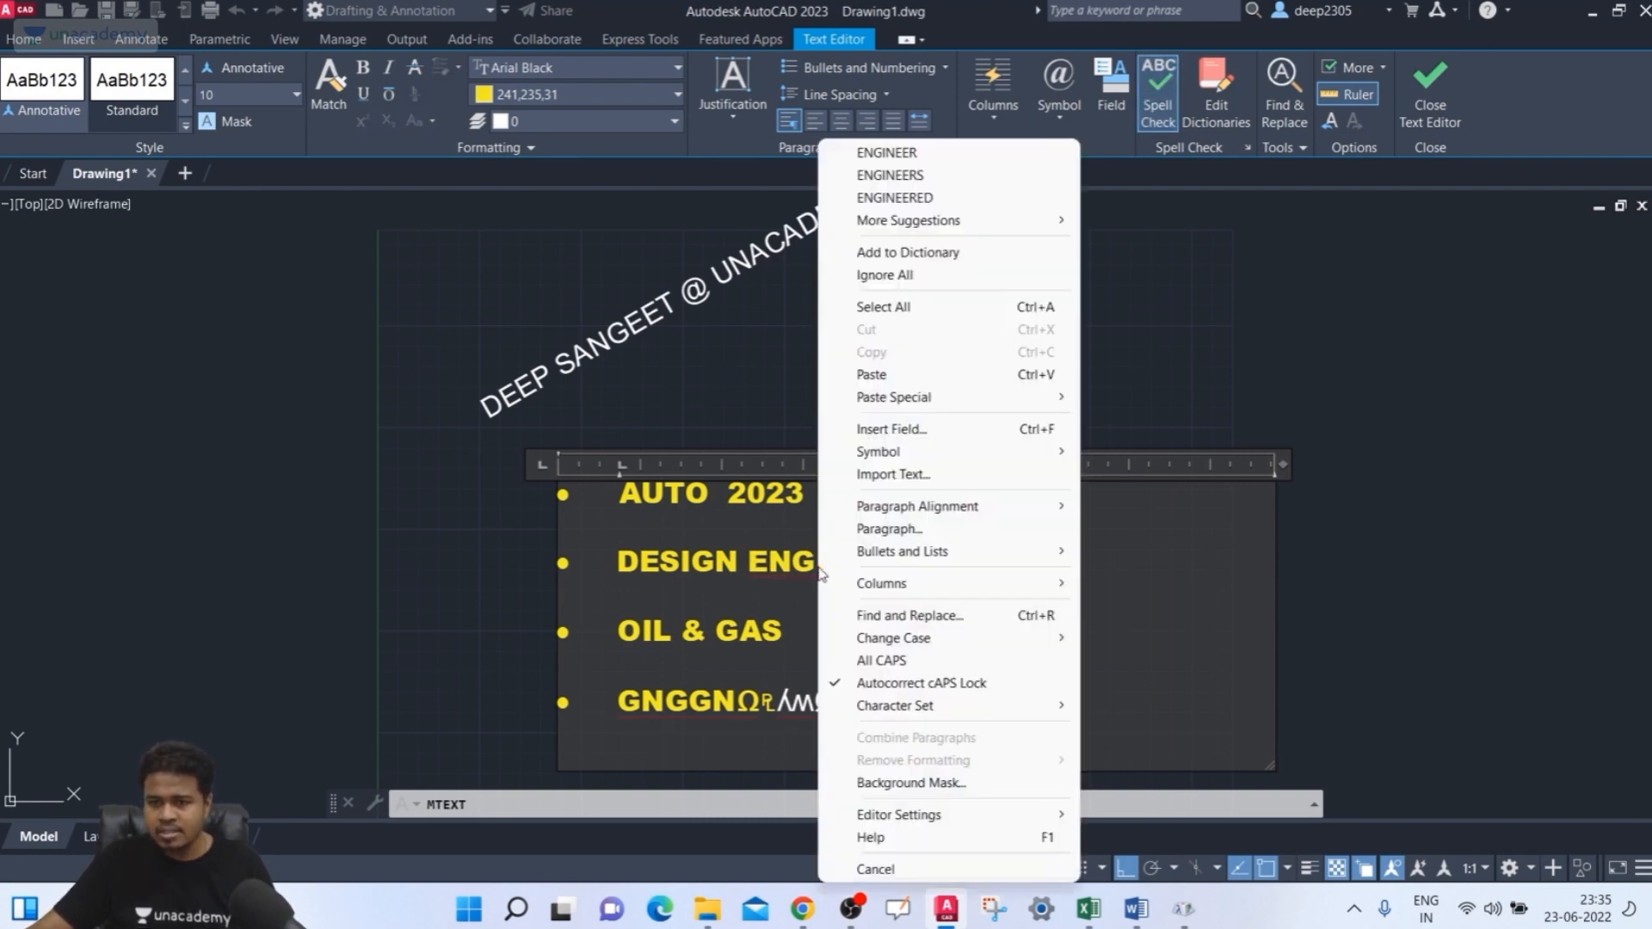
{"action": "left_click", "coordinate": [886, 152]}
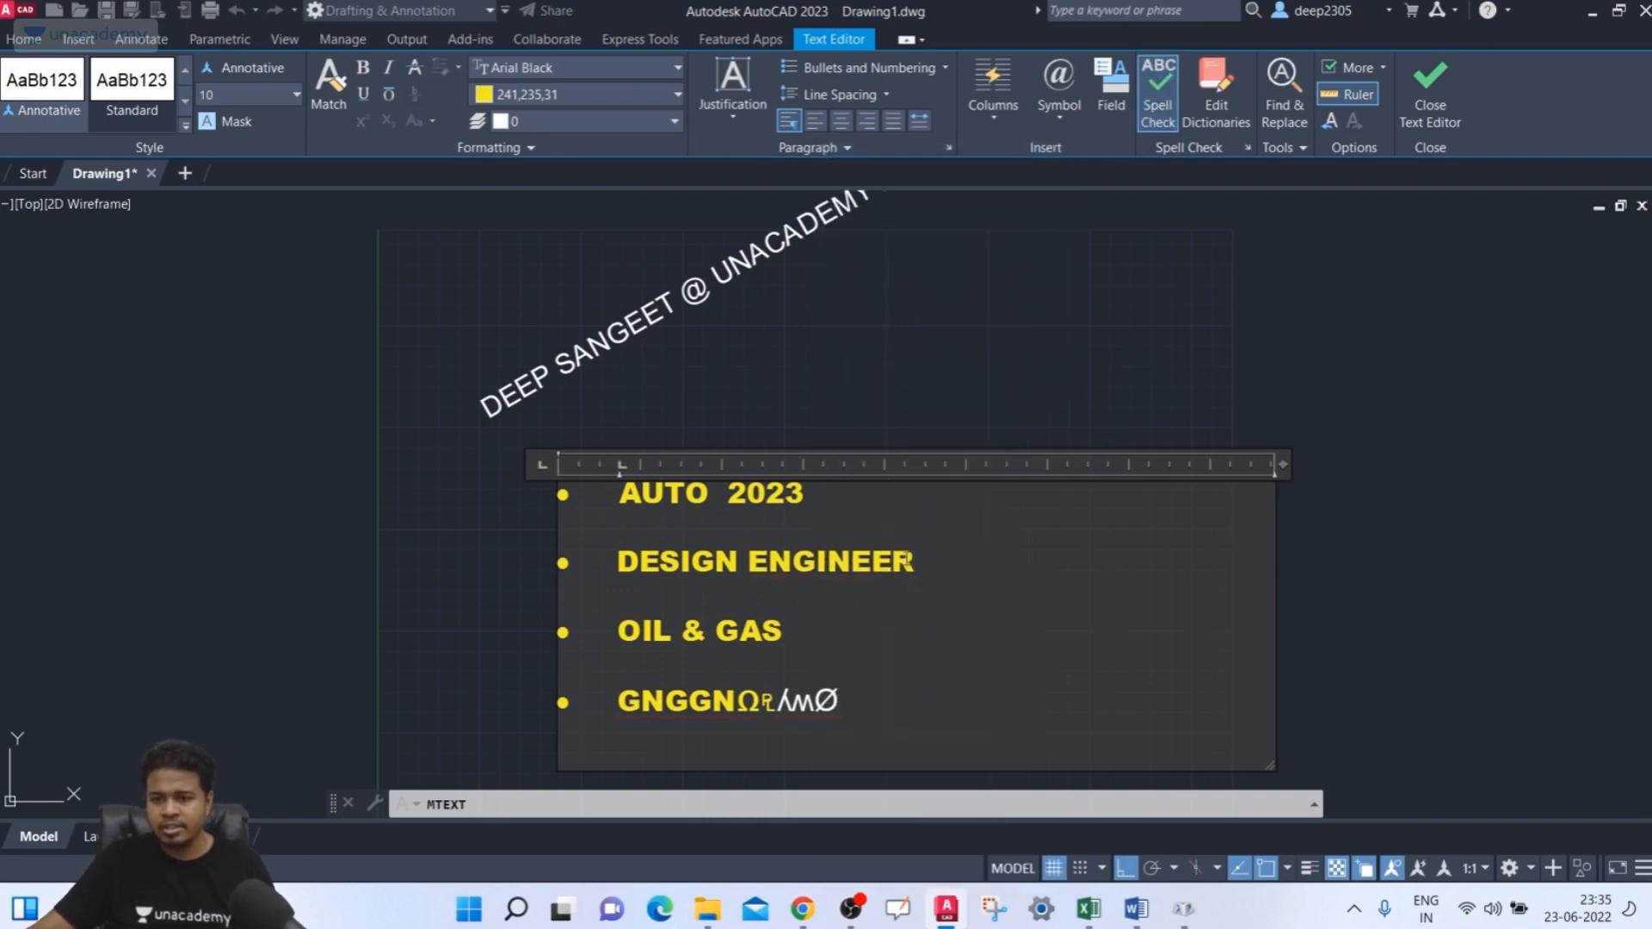
- View the main dictionary choices in the spelling dictionary settings and close them without changing anything
{"action": "left_click", "coordinate": [1209, 121]}
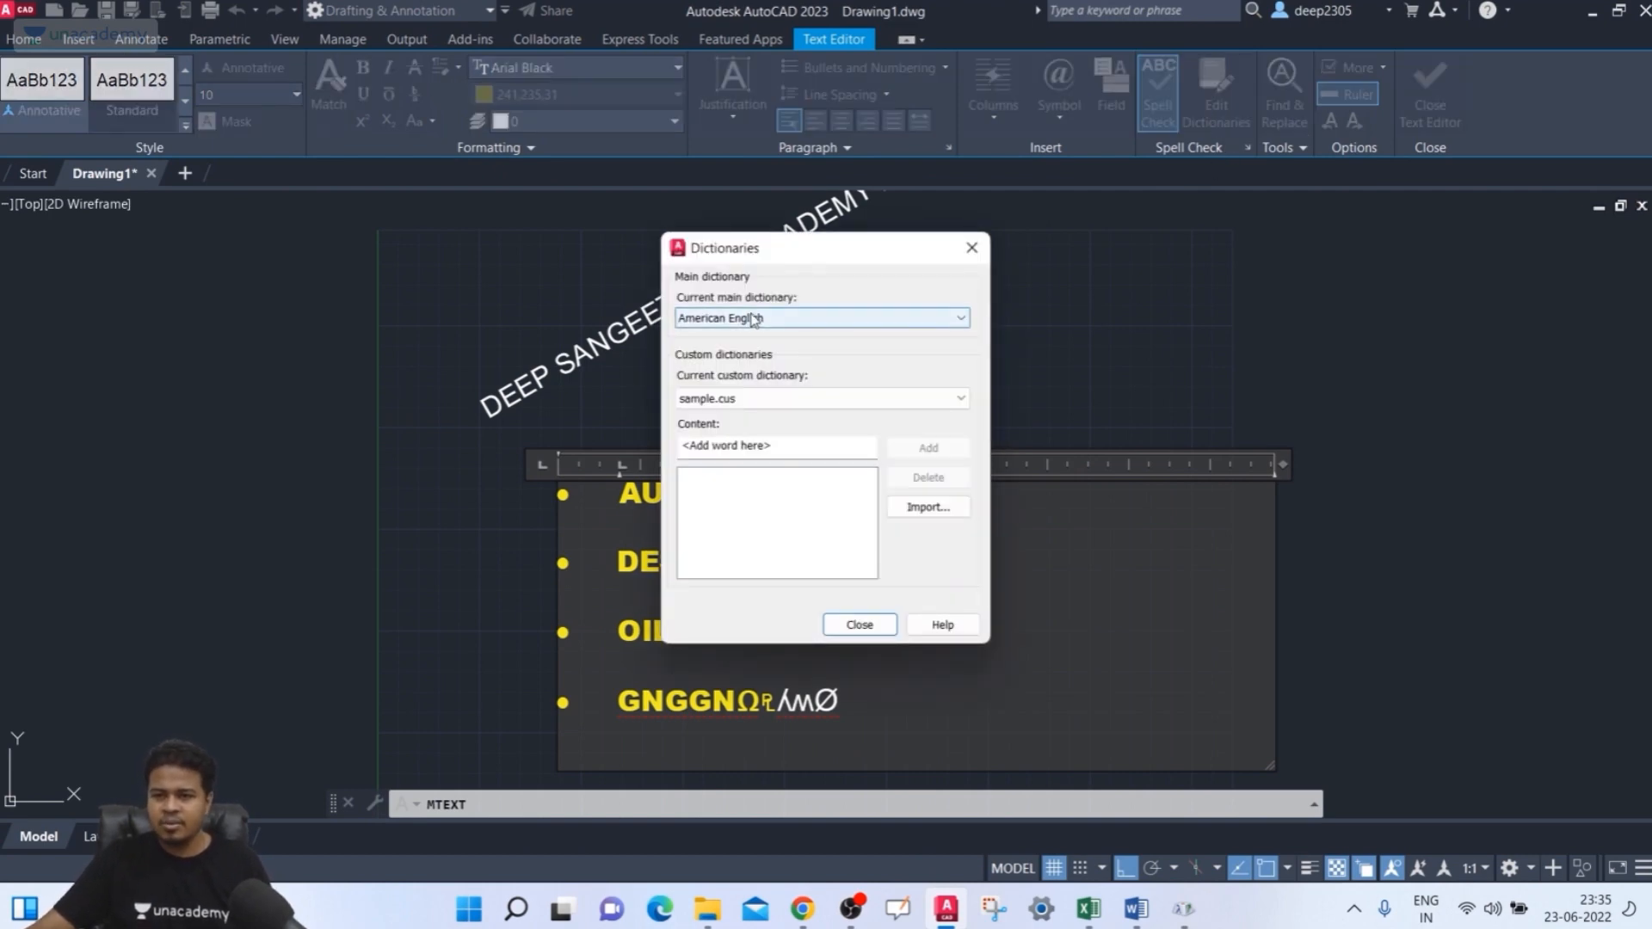
{"action": "left_click", "coordinate": [753, 318]}
{"action": "left_click", "coordinate": [800, 330]}
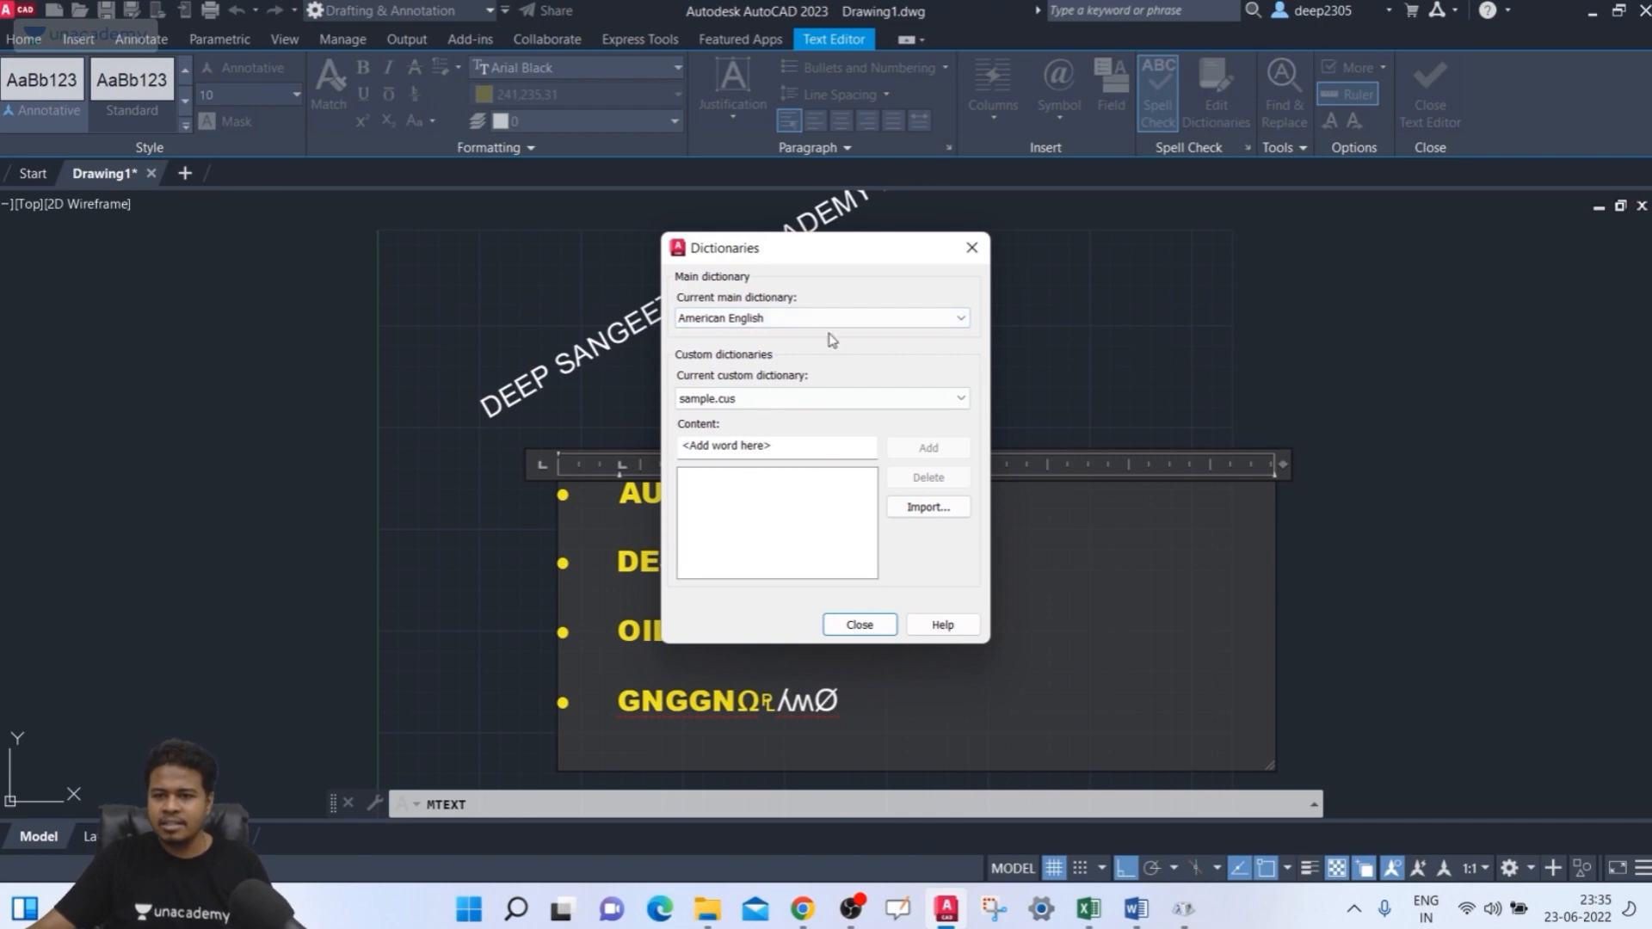
{"action": "left_click", "coordinate": [972, 248]}
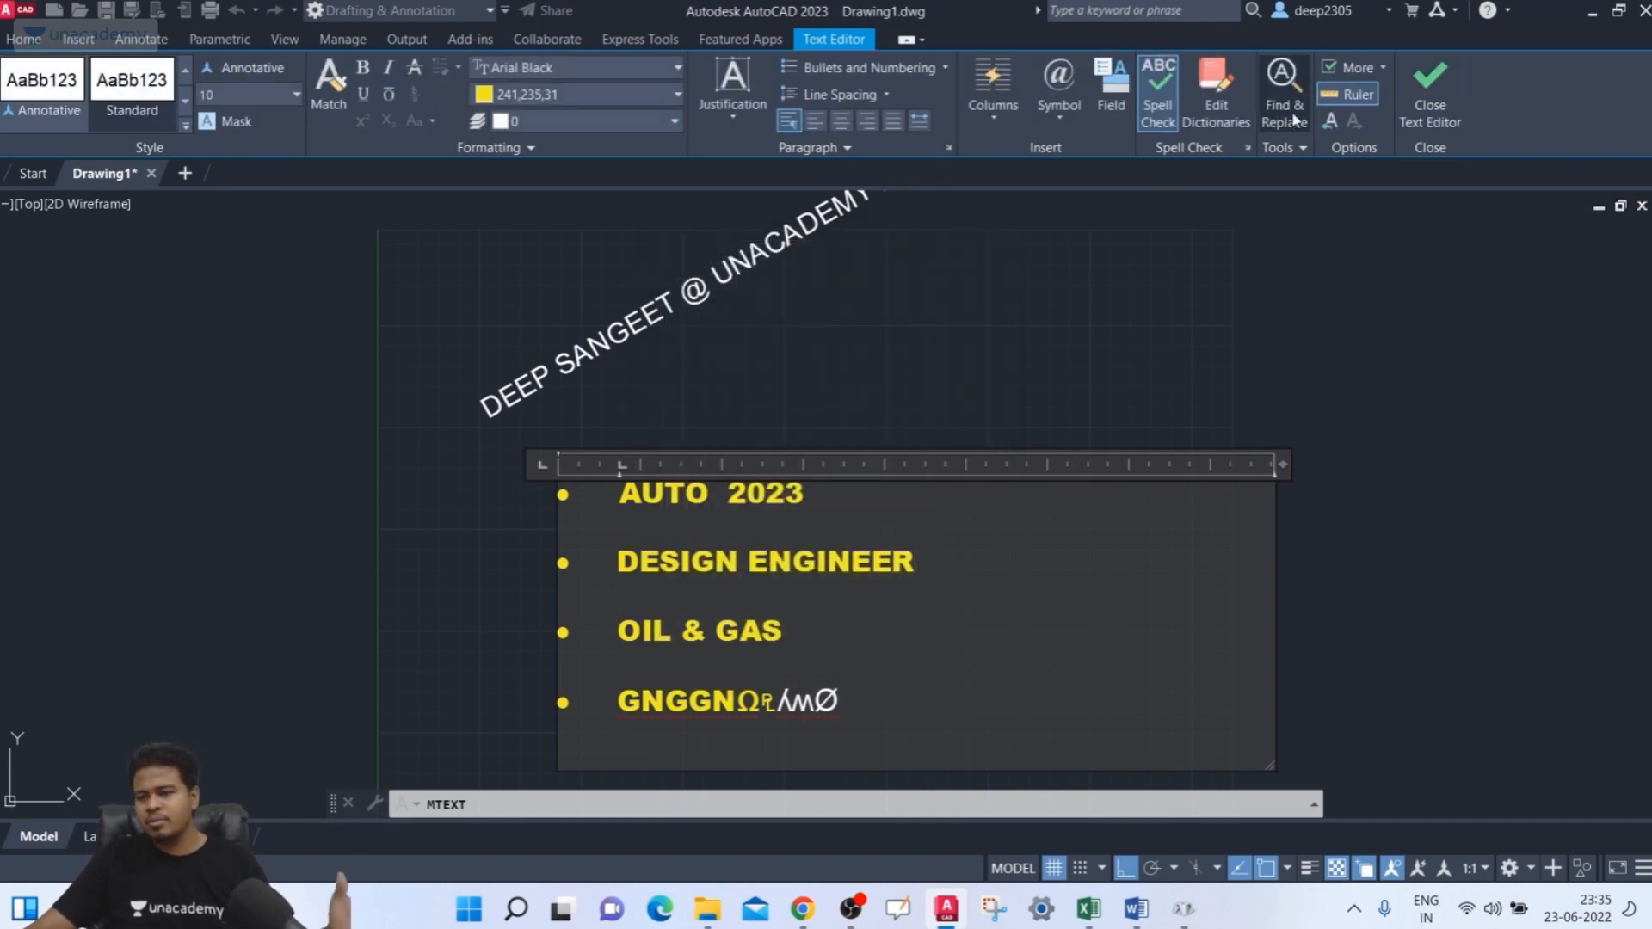
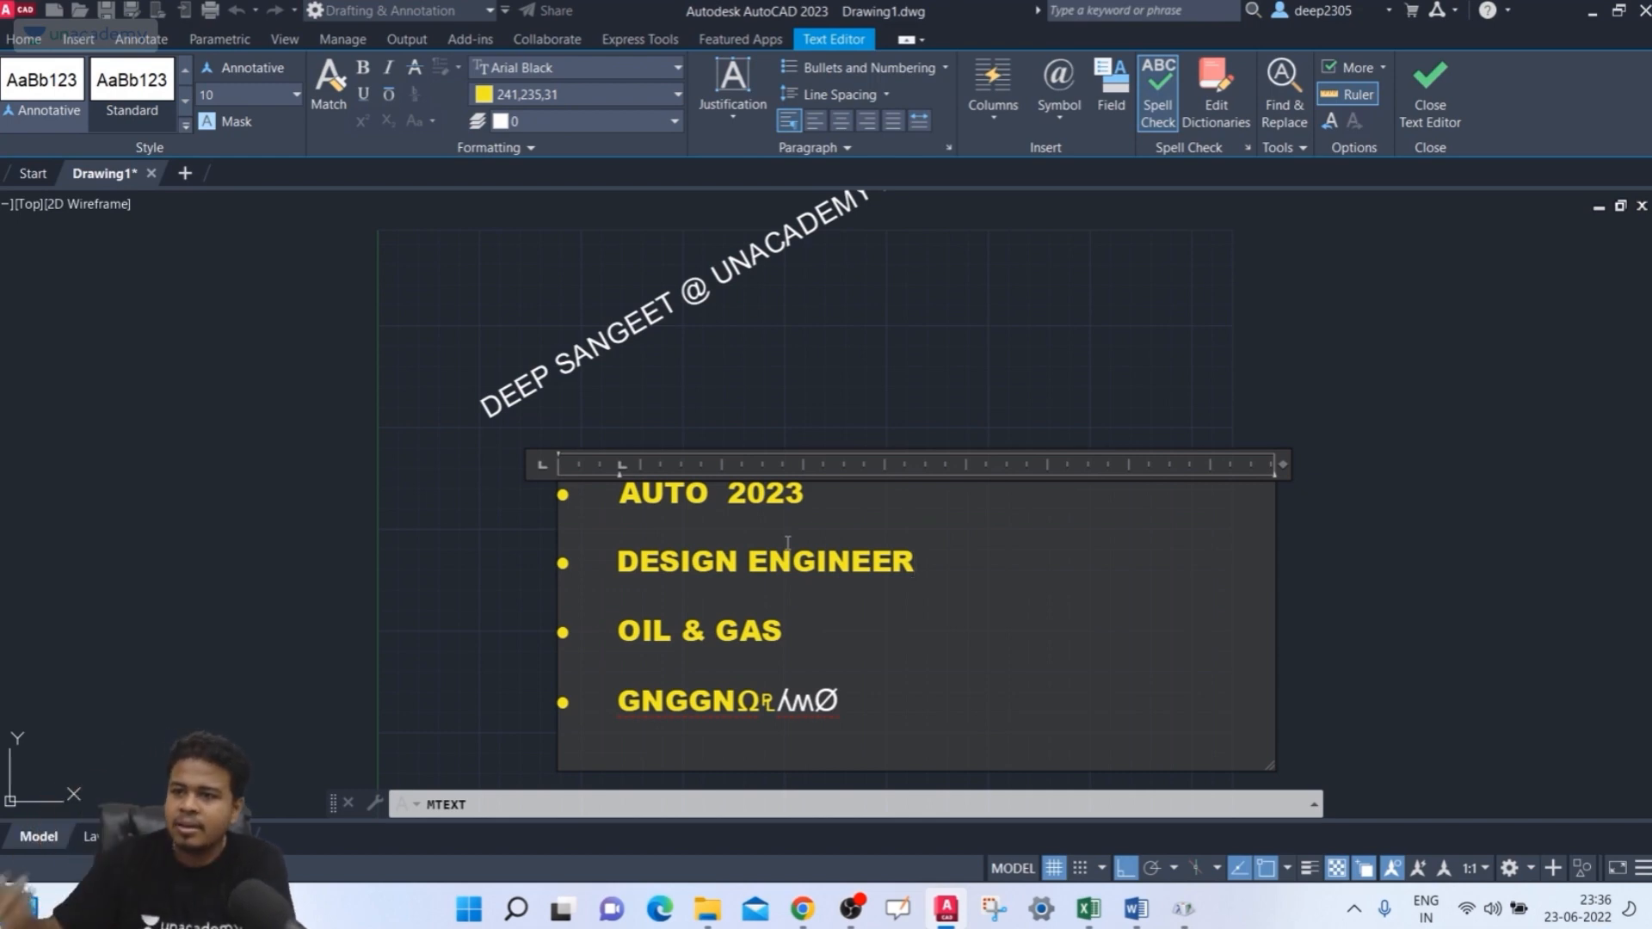
- Hide the ruler above the multiline text and show it again
{"action": "left_click", "coordinate": [1360, 96]}
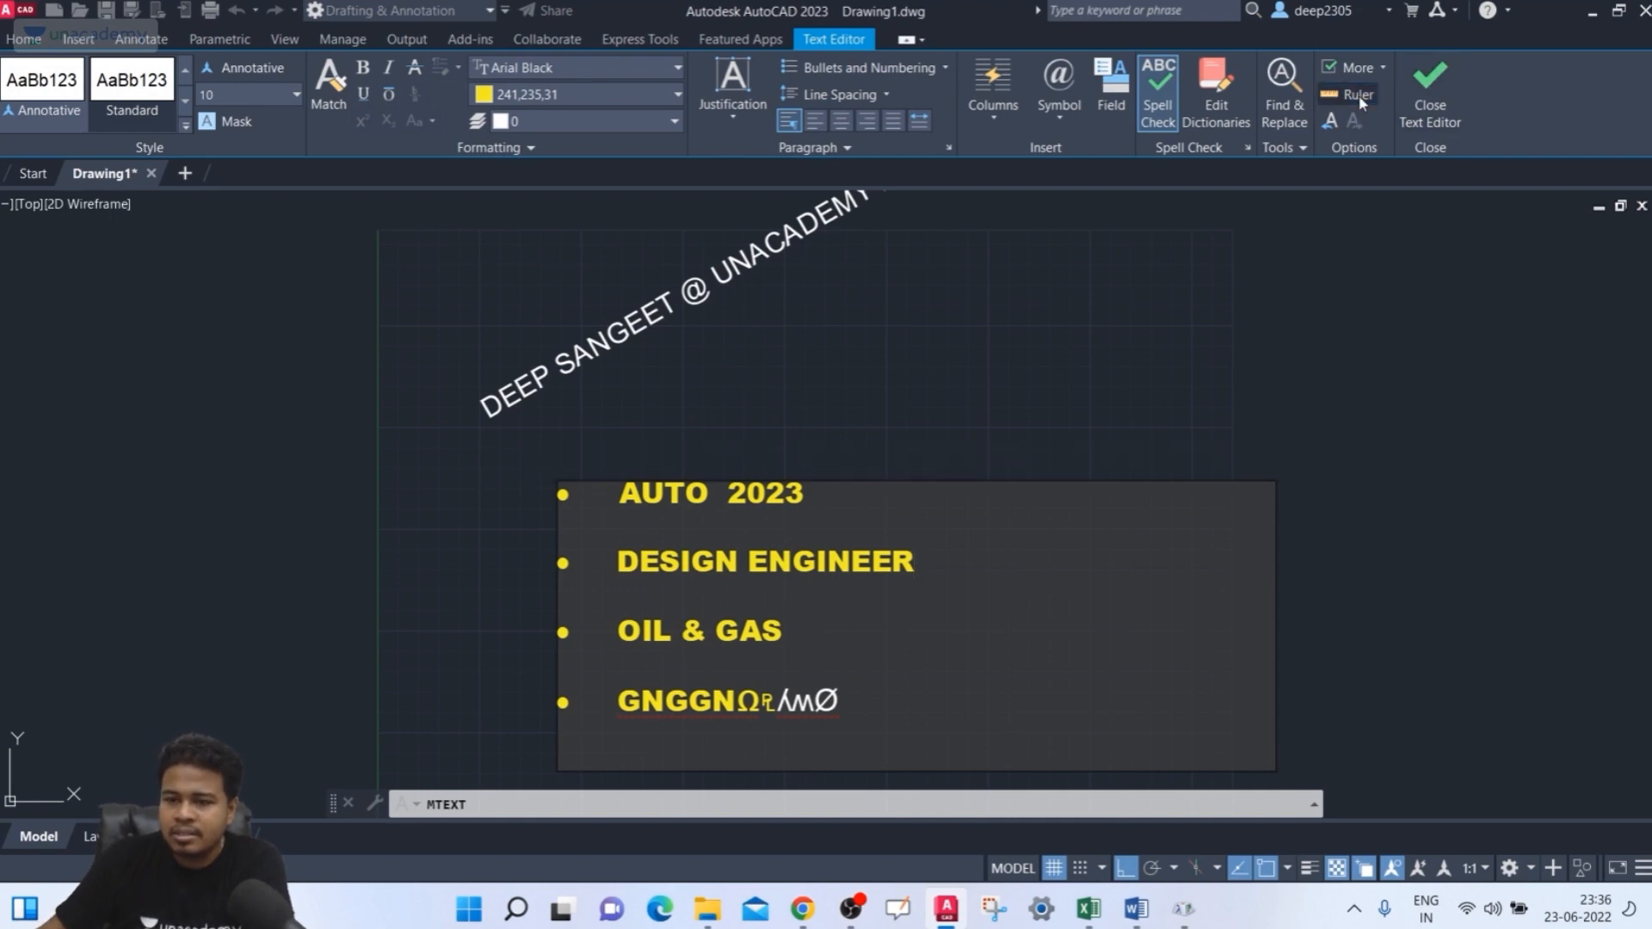
{"action": "left_click", "coordinate": [1361, 96]}
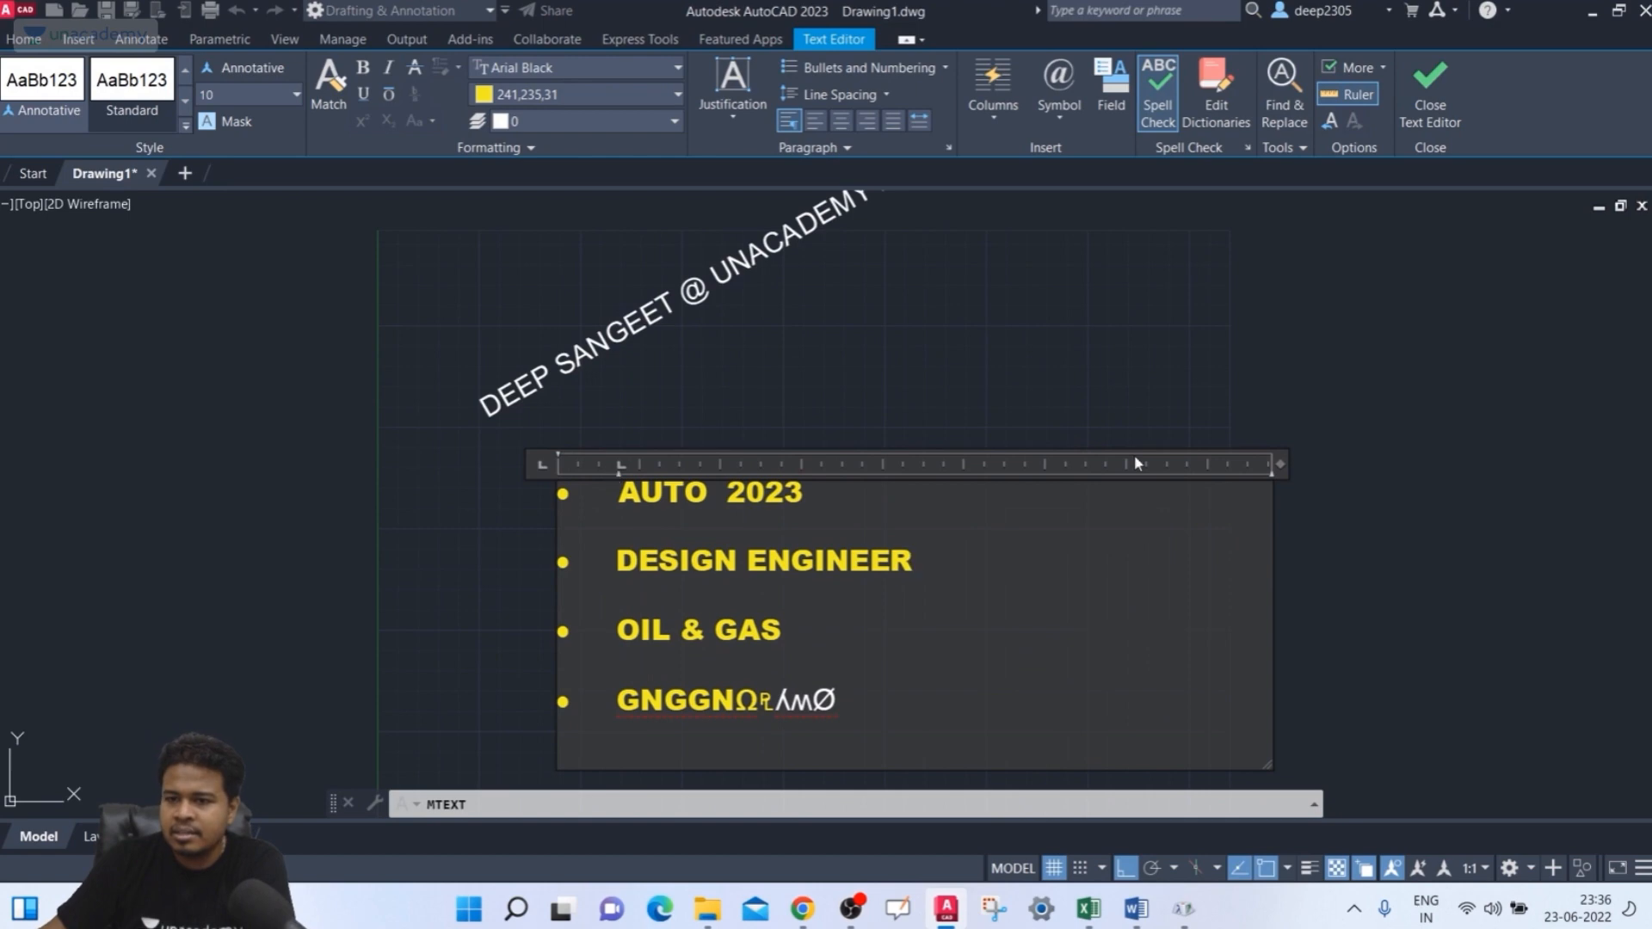
{"action": "left_click", "coordinate": [1368, 66]}
{"action": "left_click", "coordinate": [1375, 65]}
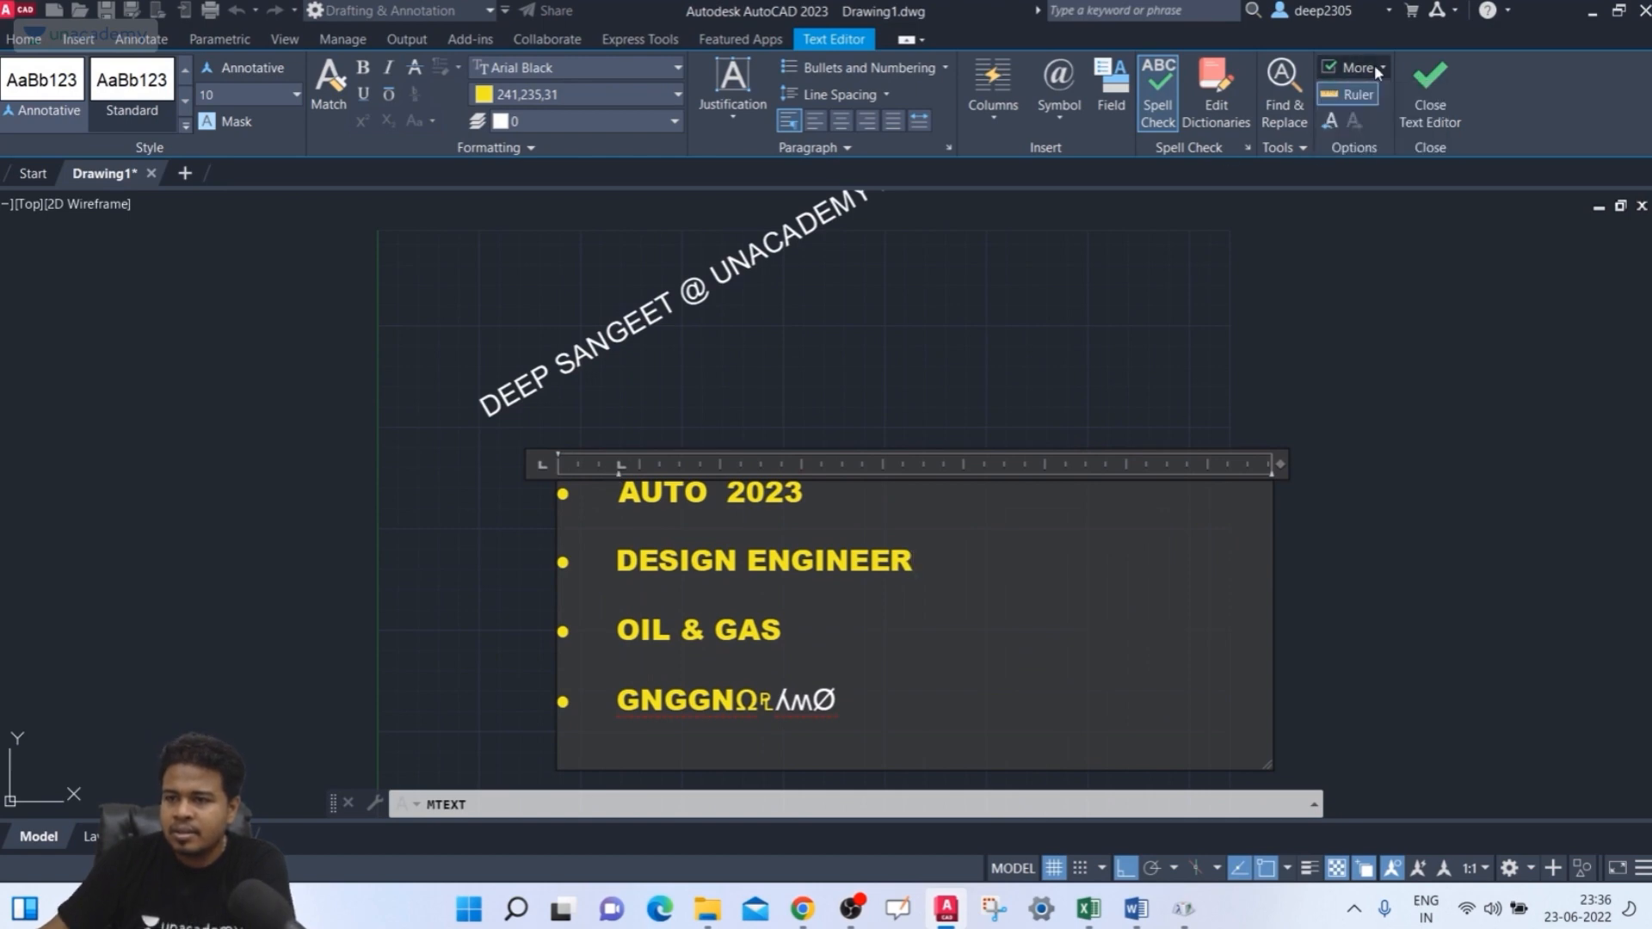
- Undo the spelling correction in the second bullet and redo it
{"action": "left_click", "coordinate": [1331, 123]}
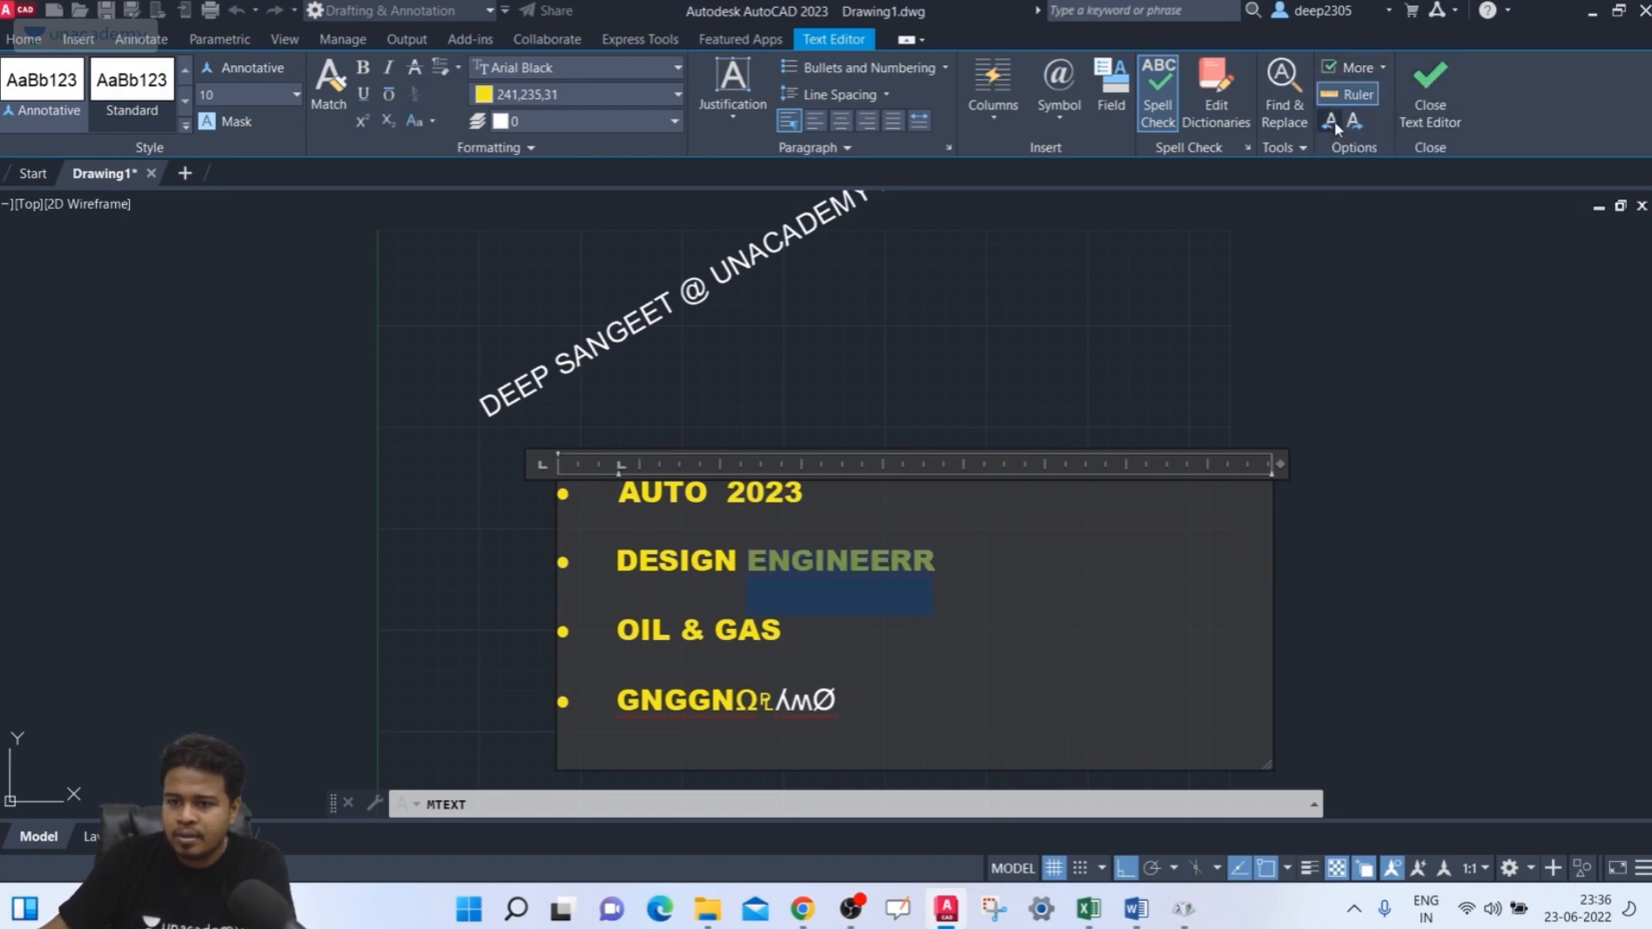
{"action": "left_click", "coordinate": [1354, 129]}
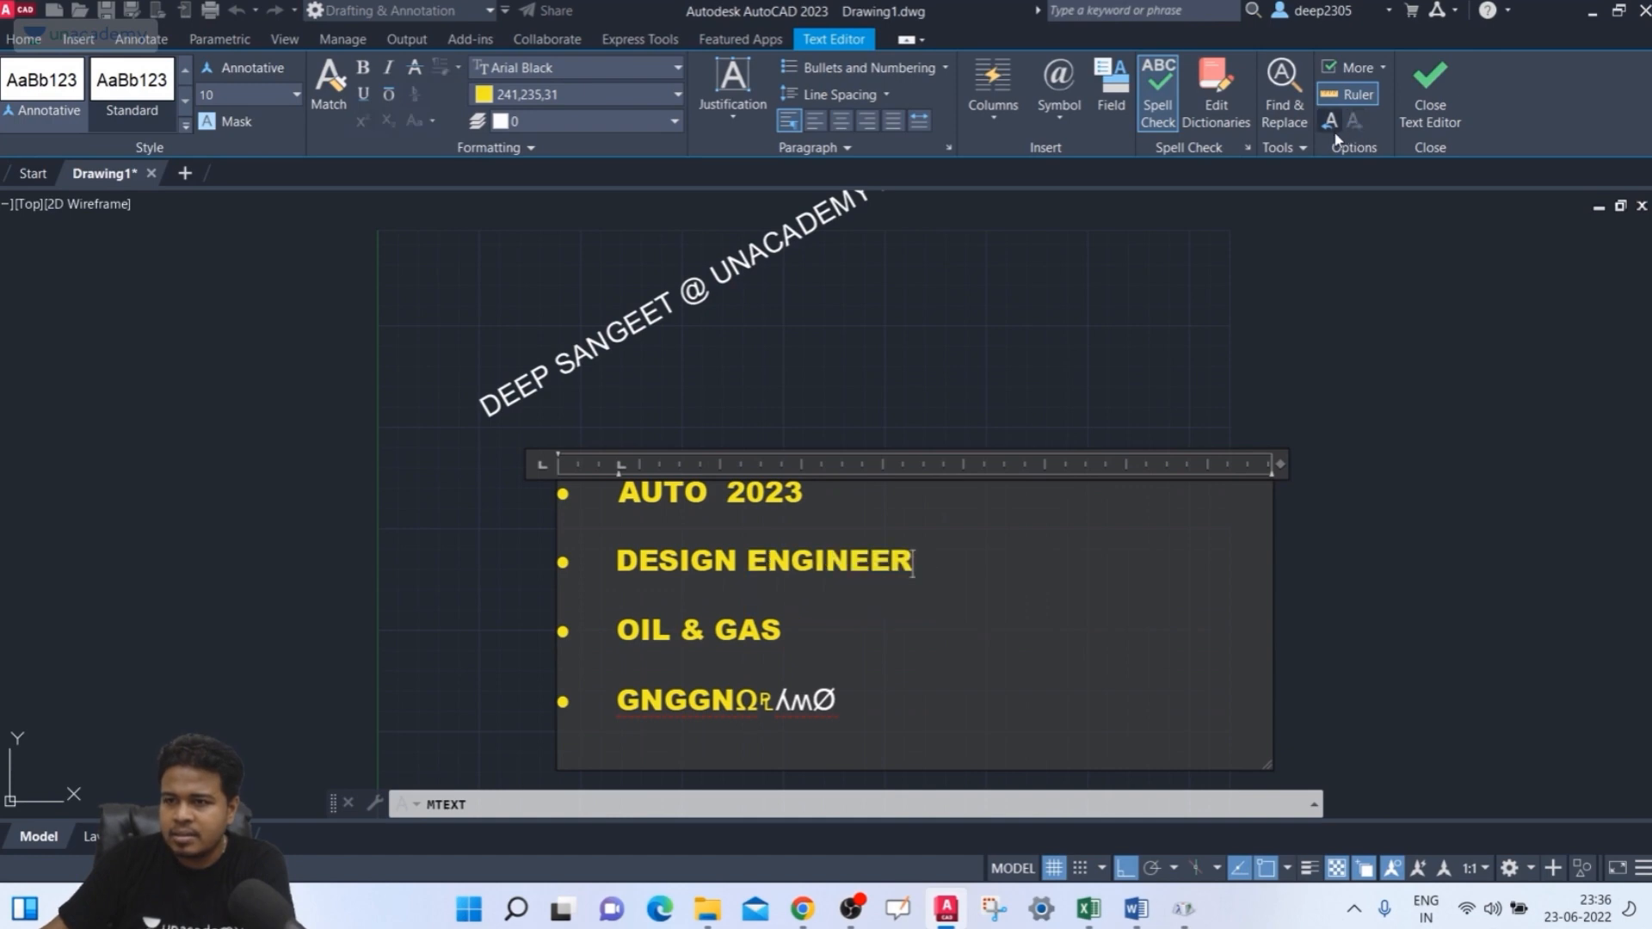
- Undo the edits in the multiline text step by step until the symbols after GNGGN in the fourth bullet are removed
{"action": "left_click", "coordinate": [1331, 127]}
{"action": "left_click", "coordinate": [1332, 128]}
{"action": "left_click", "coordinate": [1332, 127]}
{"action": "left_click", "coordinate": [1332, 128]}
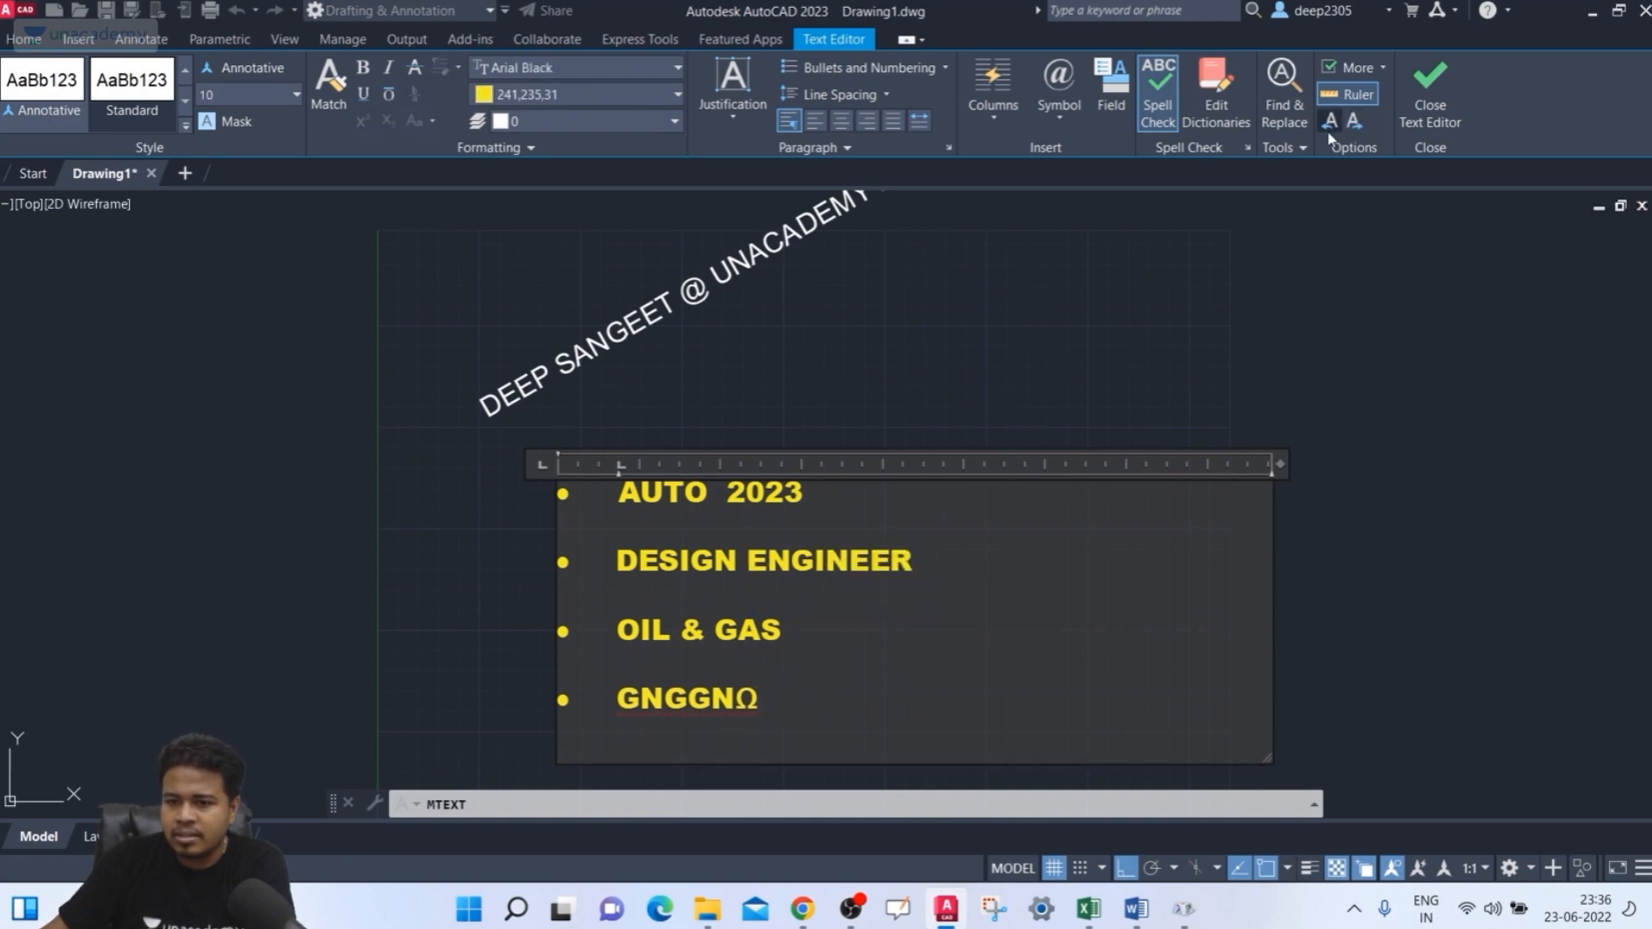
{"action": "left_click", "coordinate": [1330, 129]}
{"action": "left_click", "coordinate": [1330, 129]}
{"action": "left_click", "coordinate": [1330, 129]}
{"action": "left_click", "coordinate": [1331, 129]}
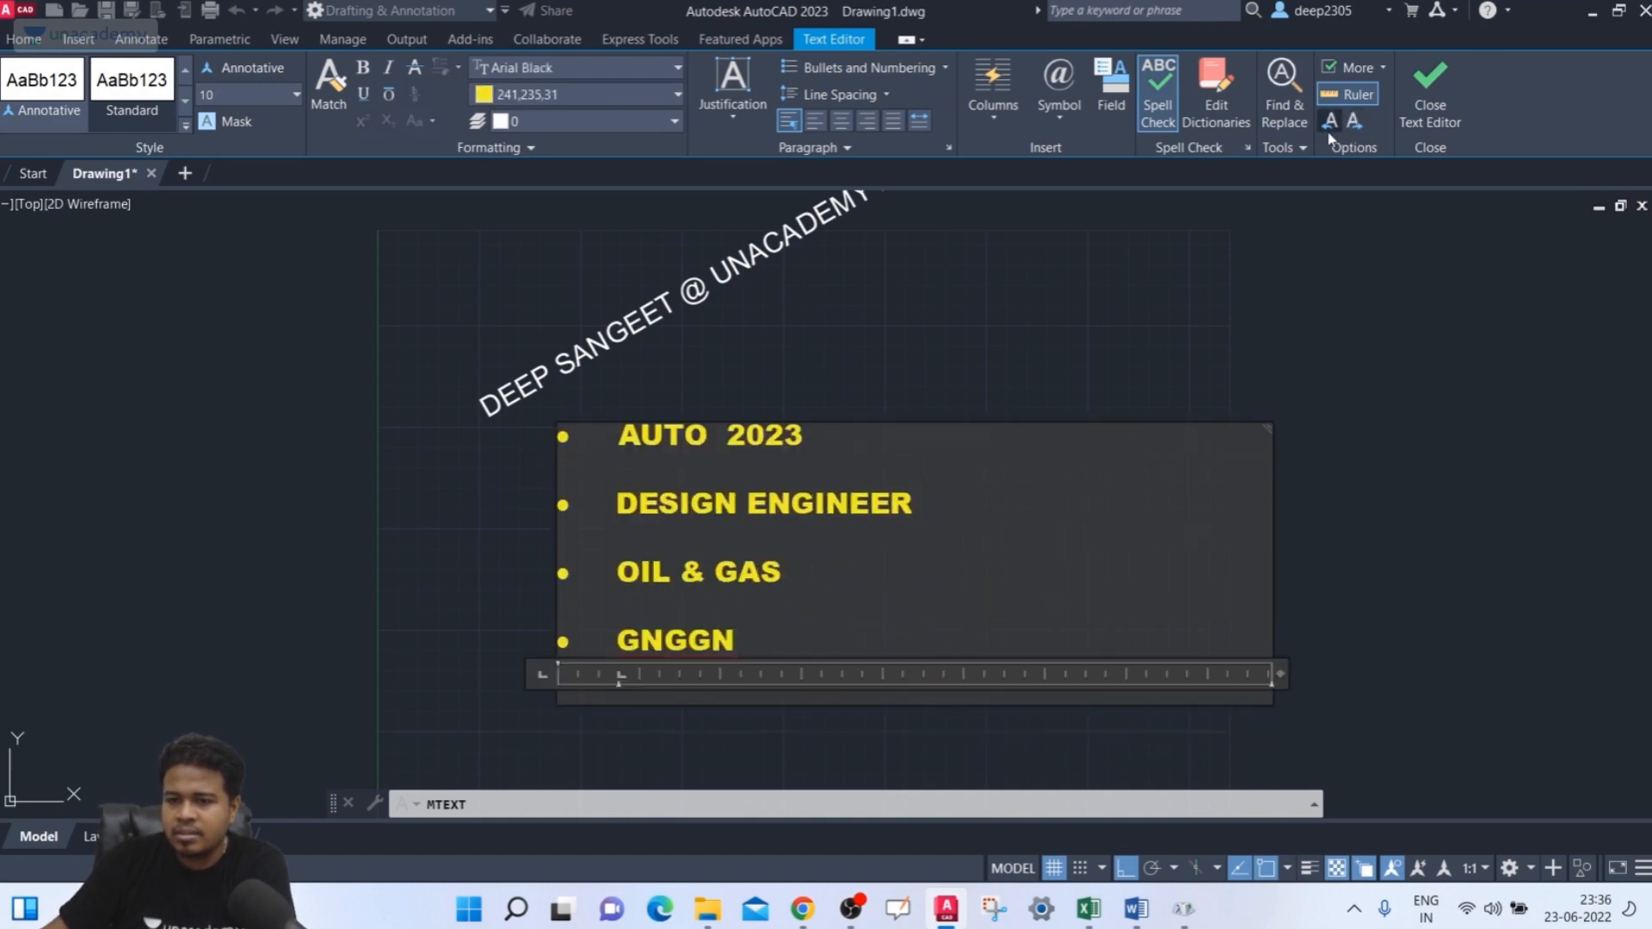
- Undo the earlier justification changes of the bulleted text and set its justification to Top Left
{"action": "left_click", "coordinate": [1330, 129]}
{"action": "left_click", "coordinate": [1330, 129]}
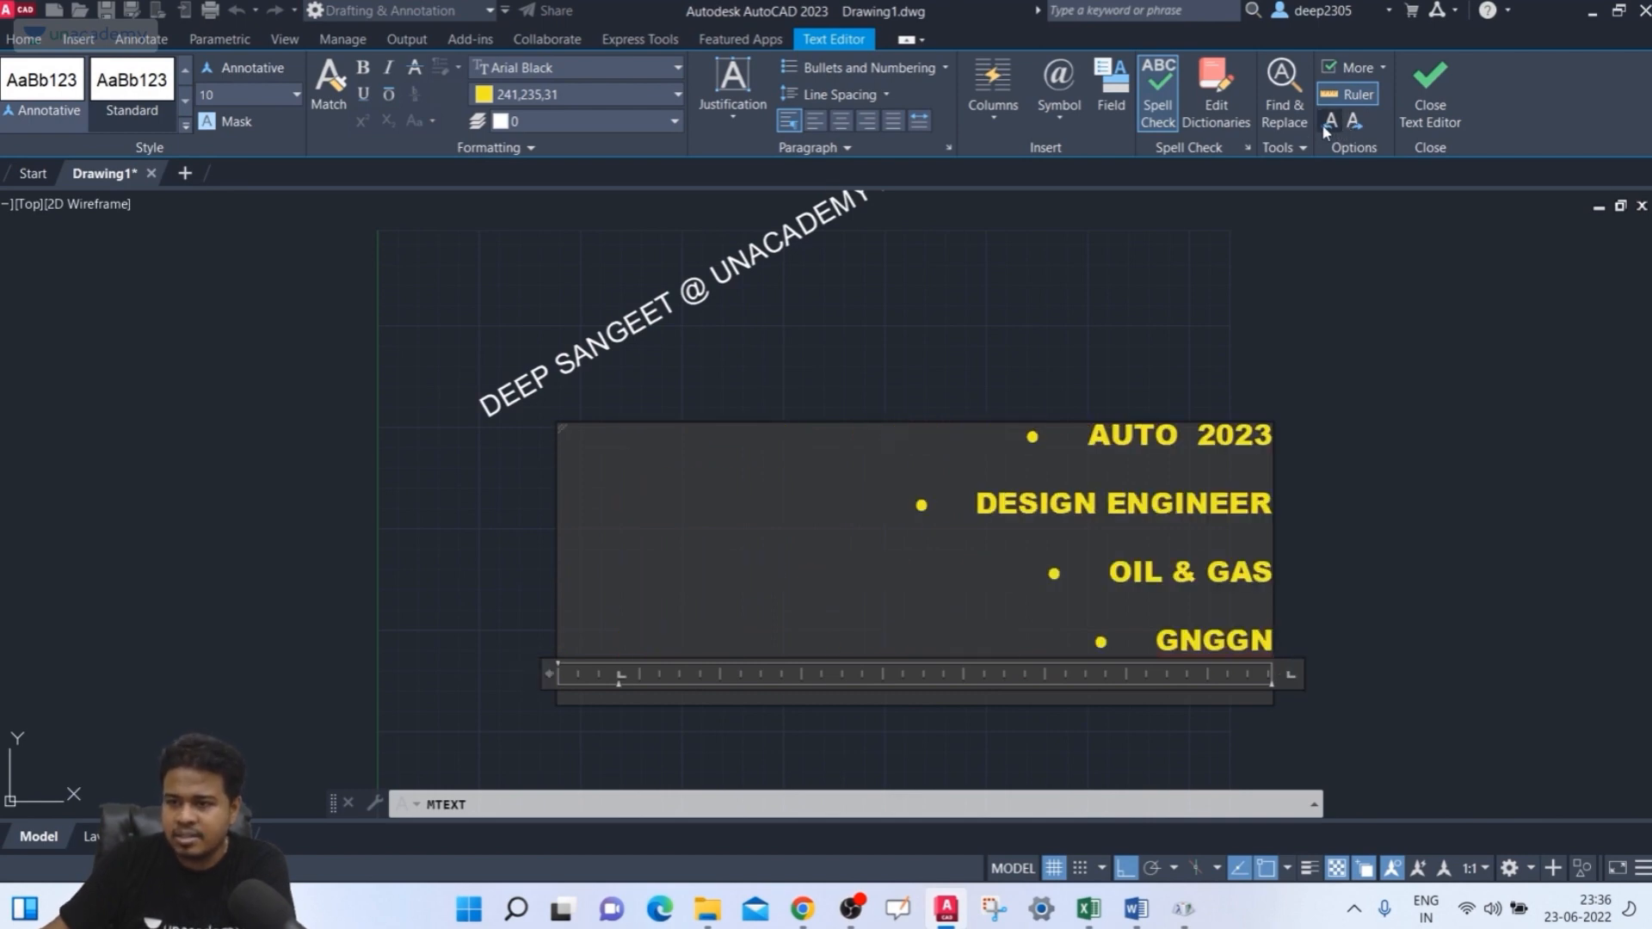
{"action": "left_click", "coordinate": [1352, 129]}
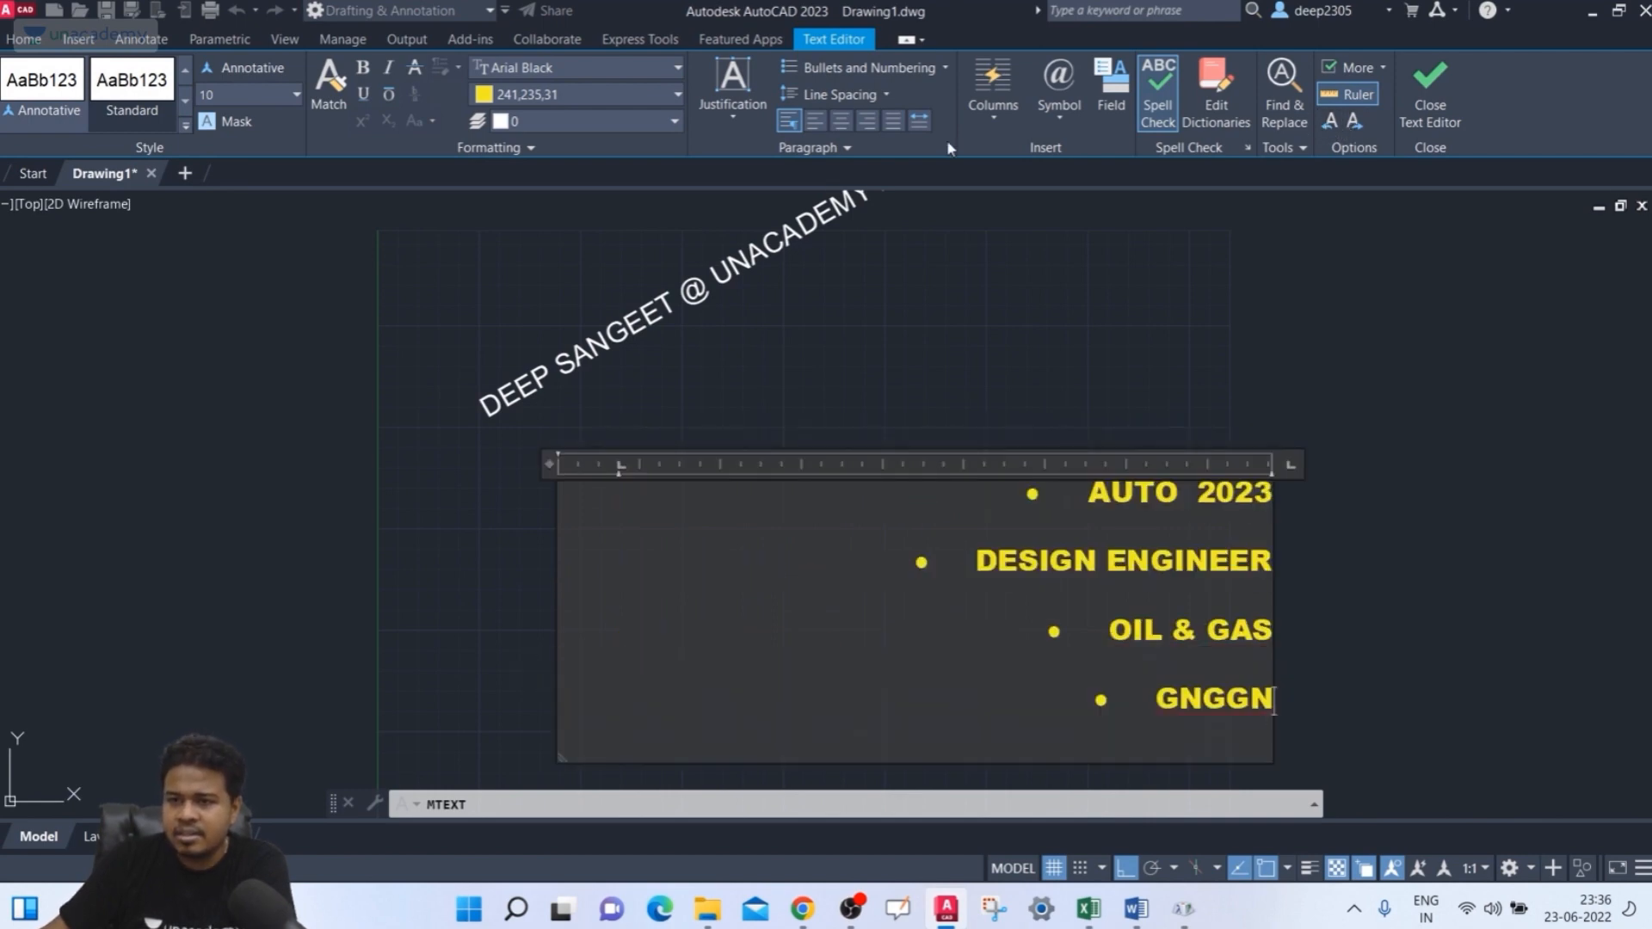
{"action": "left_click", "coordinate": [814, 143]}
{"action": "left_click", "coordinate": [590, 142]}
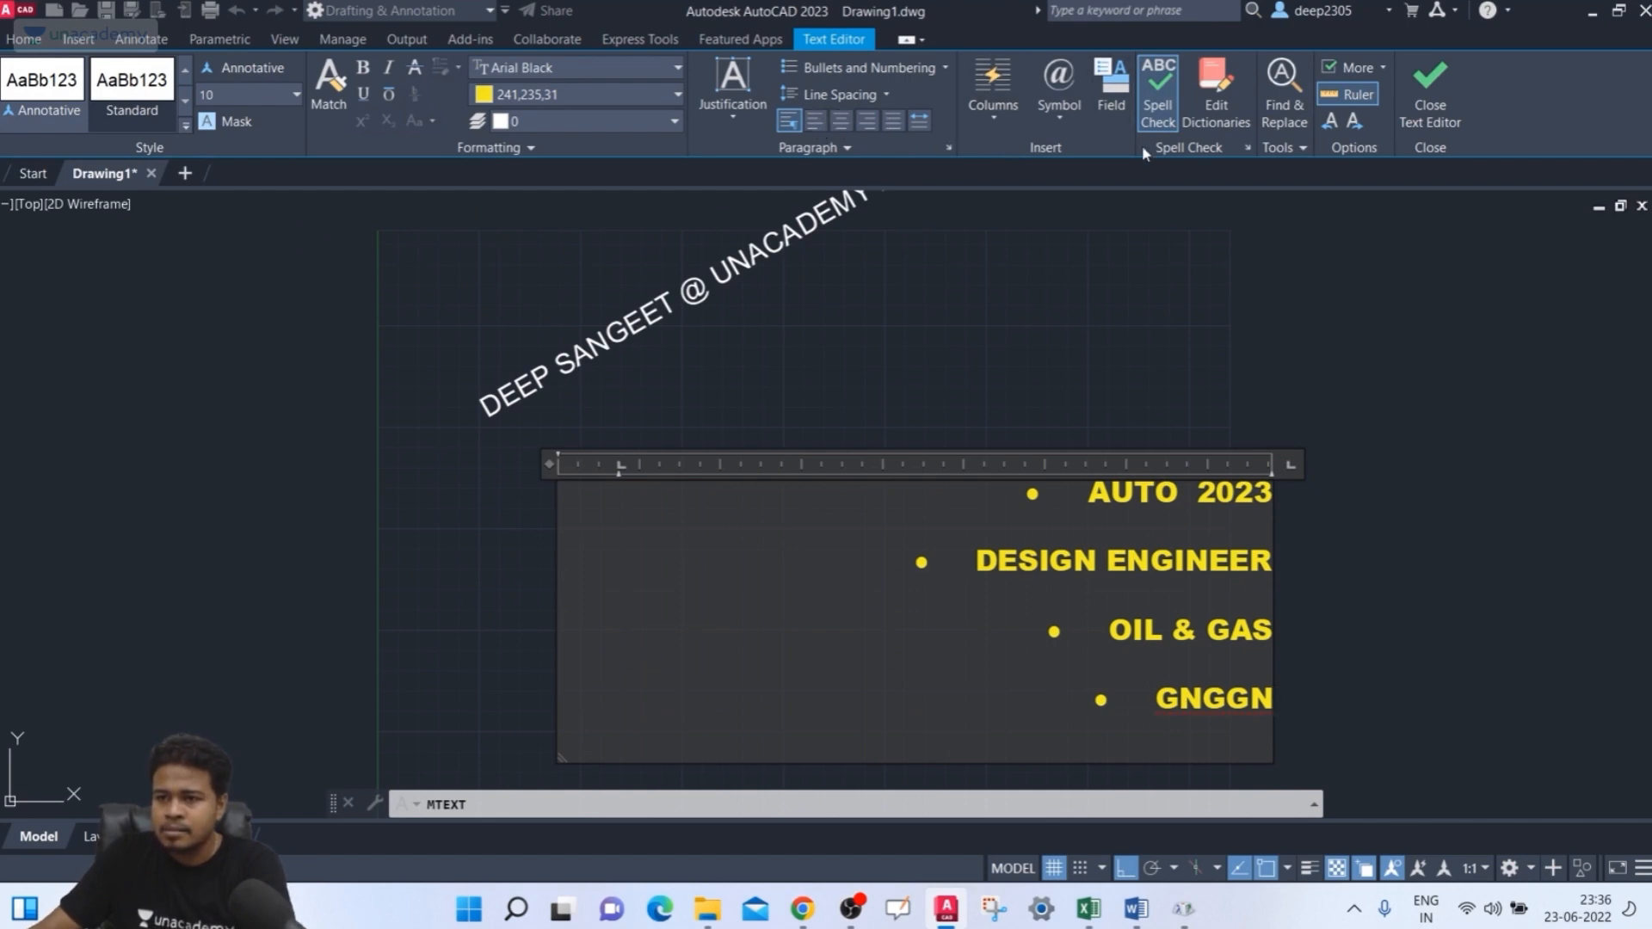
{"action": "left_click", "coordinate": [752, 131]}
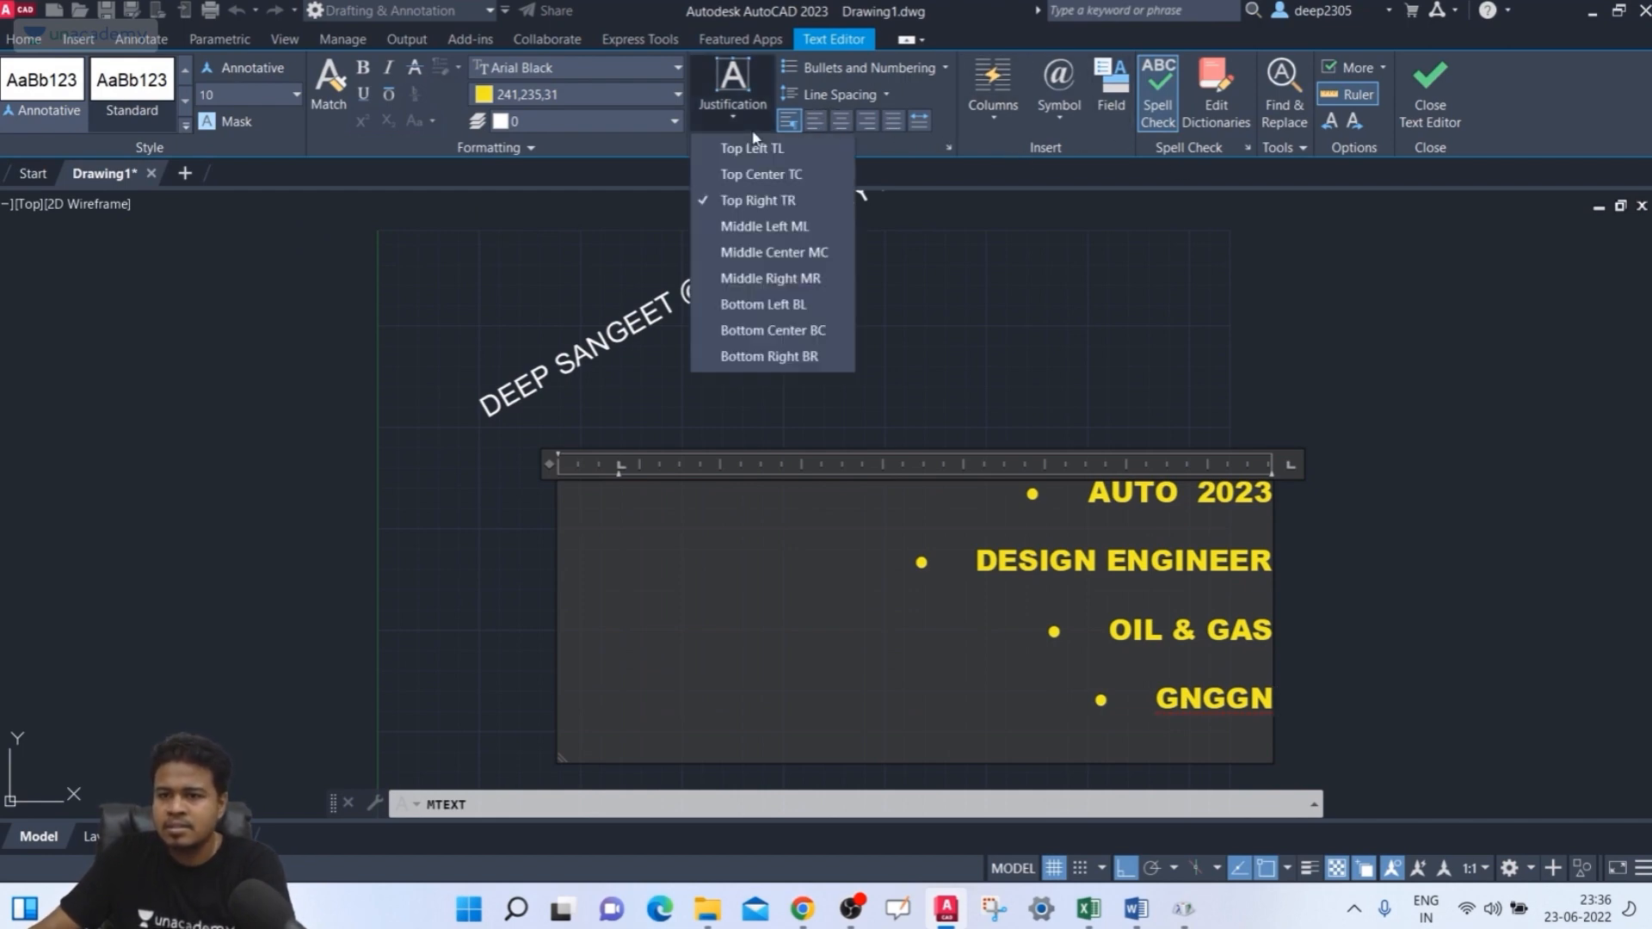
{"action": "left_click", "coordinate": [747, 127]}
{"action": "left_click", "coordinate": [1343, 120]}
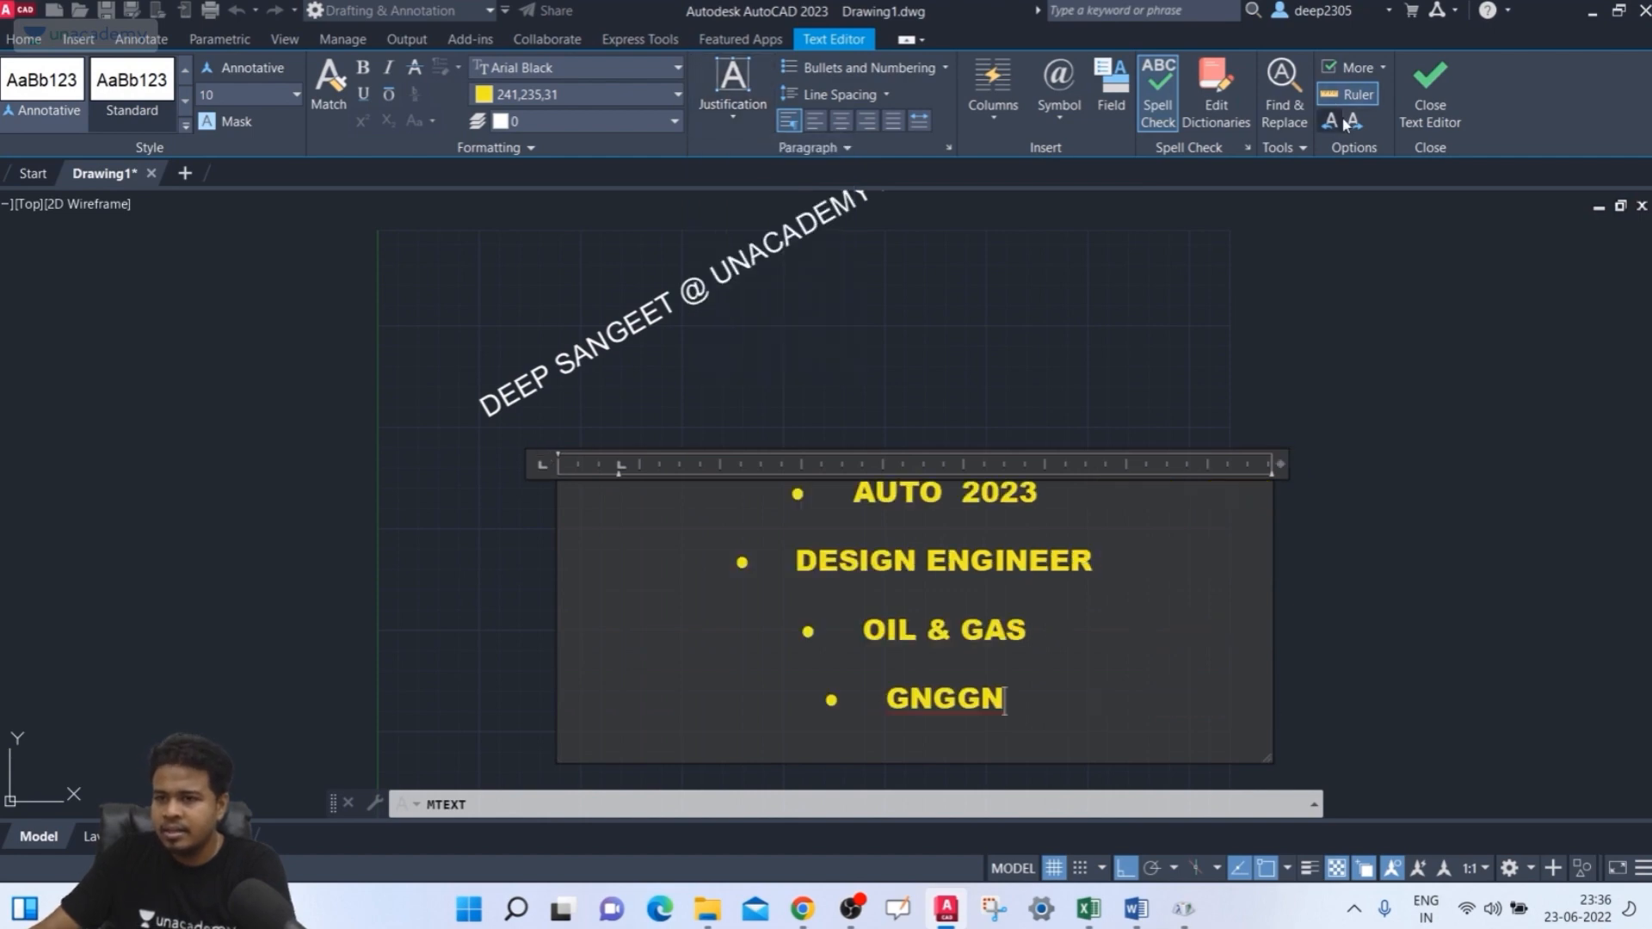
{"action": "left_click", "coordinate": [1324, 127]}
{"action": "left_click", "coordinate": [727, 115]}
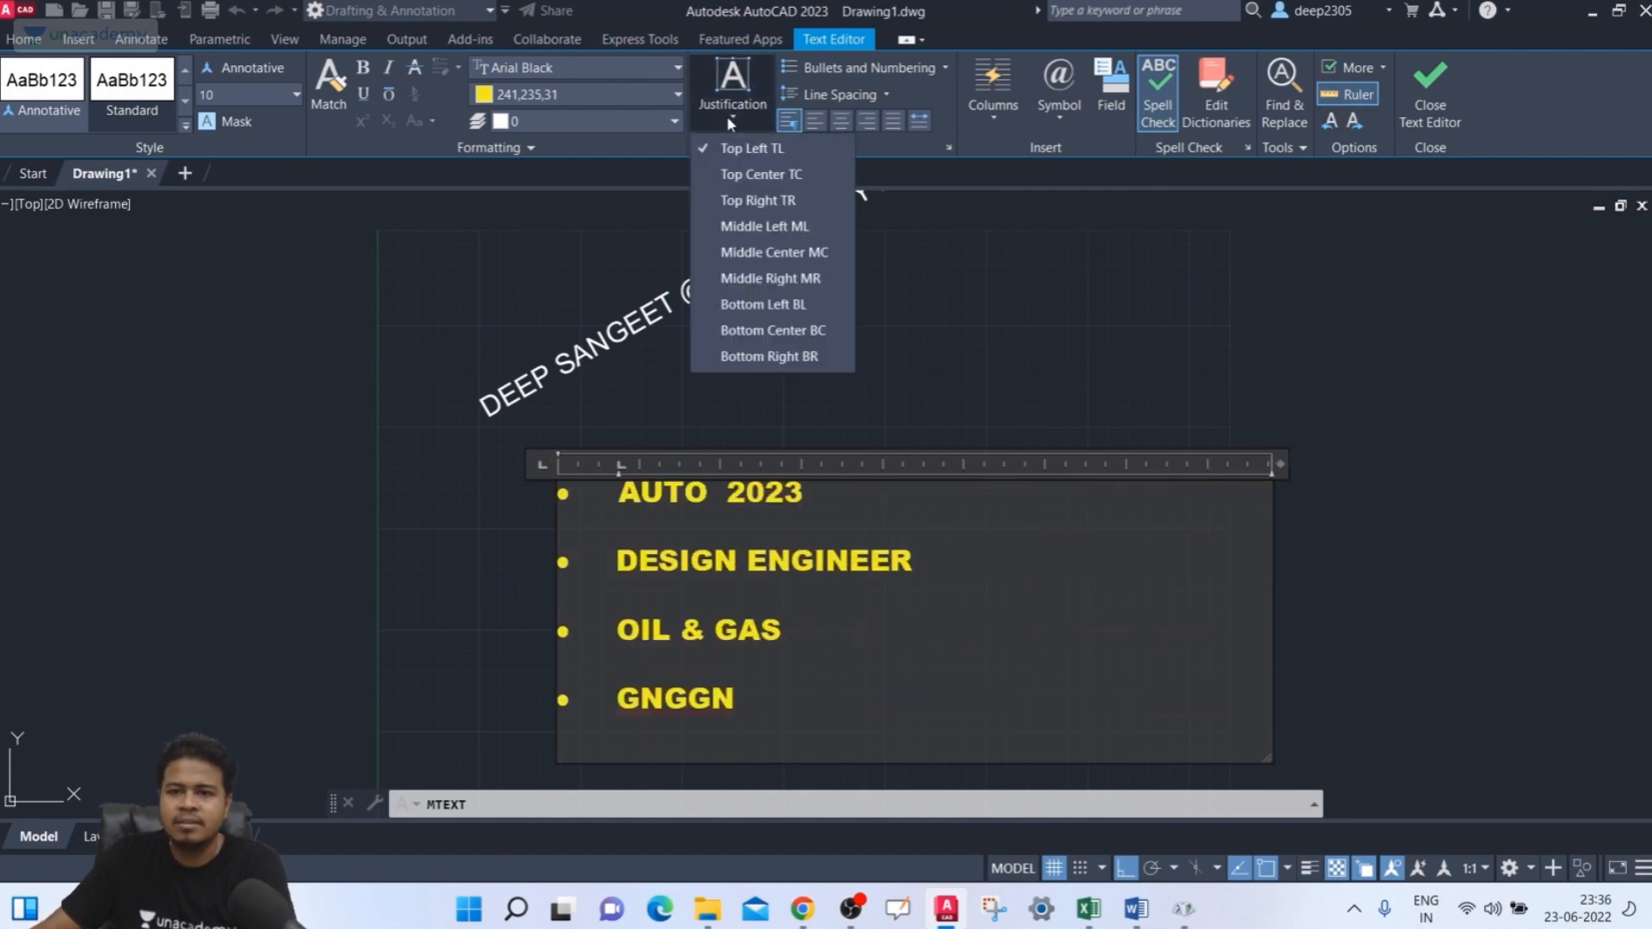
{"action": "left_click", "coordinate": [749, 154]}
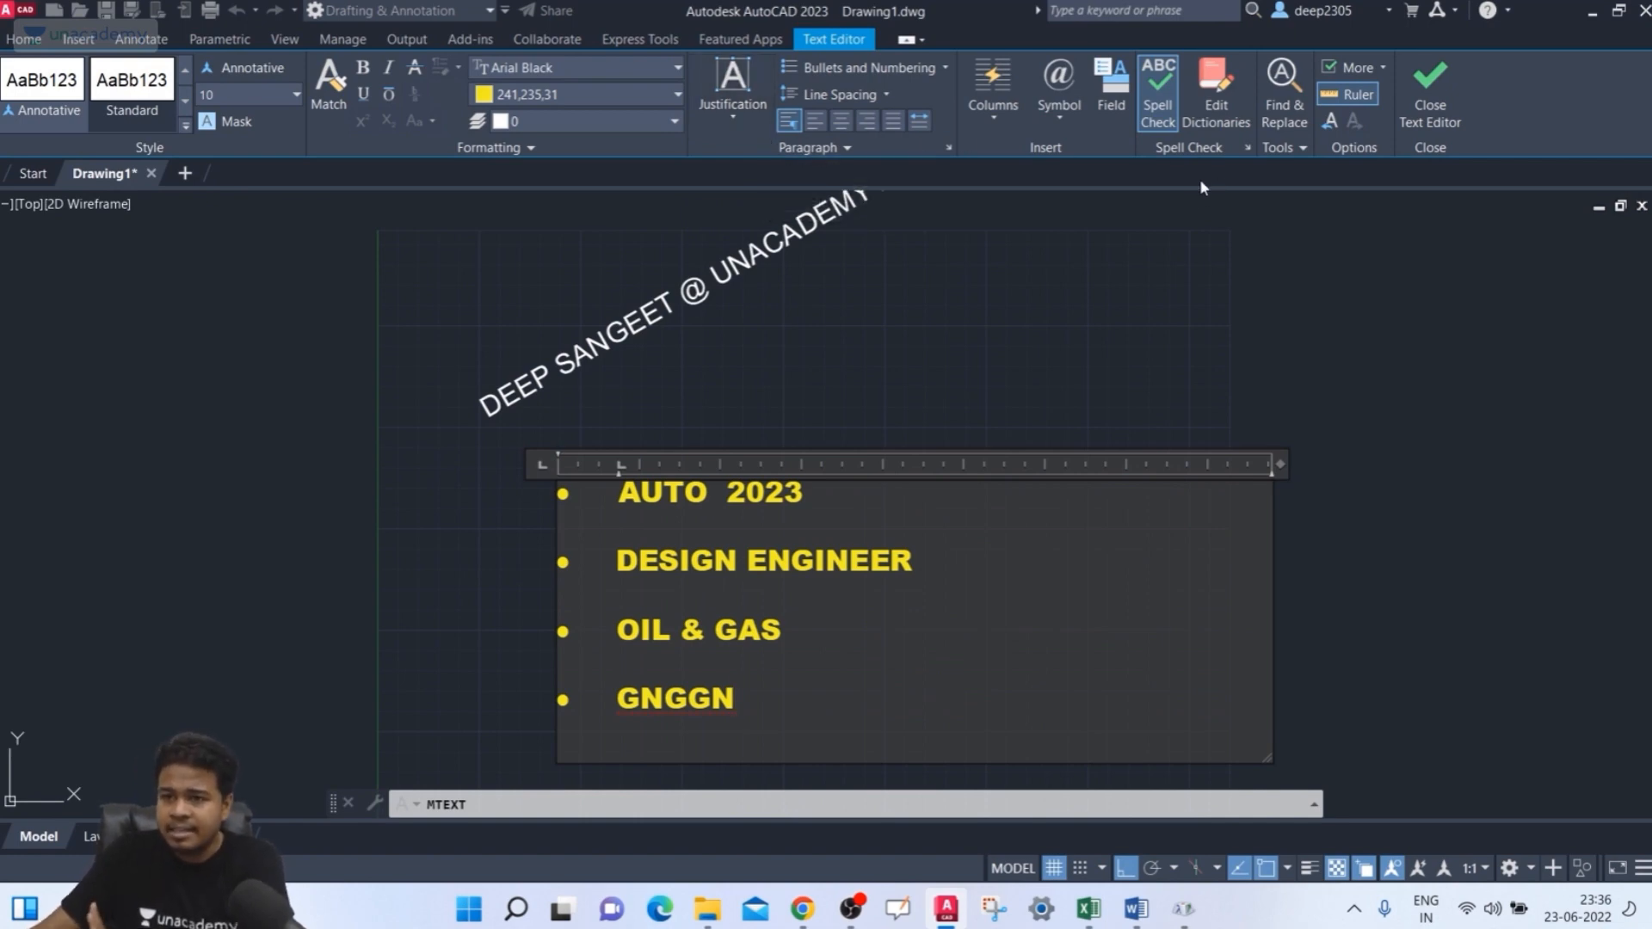
- Finish editing the bulleted multiline text, keeping it in the drawing, and cancel any pending selection
{"action": "scroll", "coordinate": [943, 373], "scroll_direction": "down", "scroll_amount": 2}
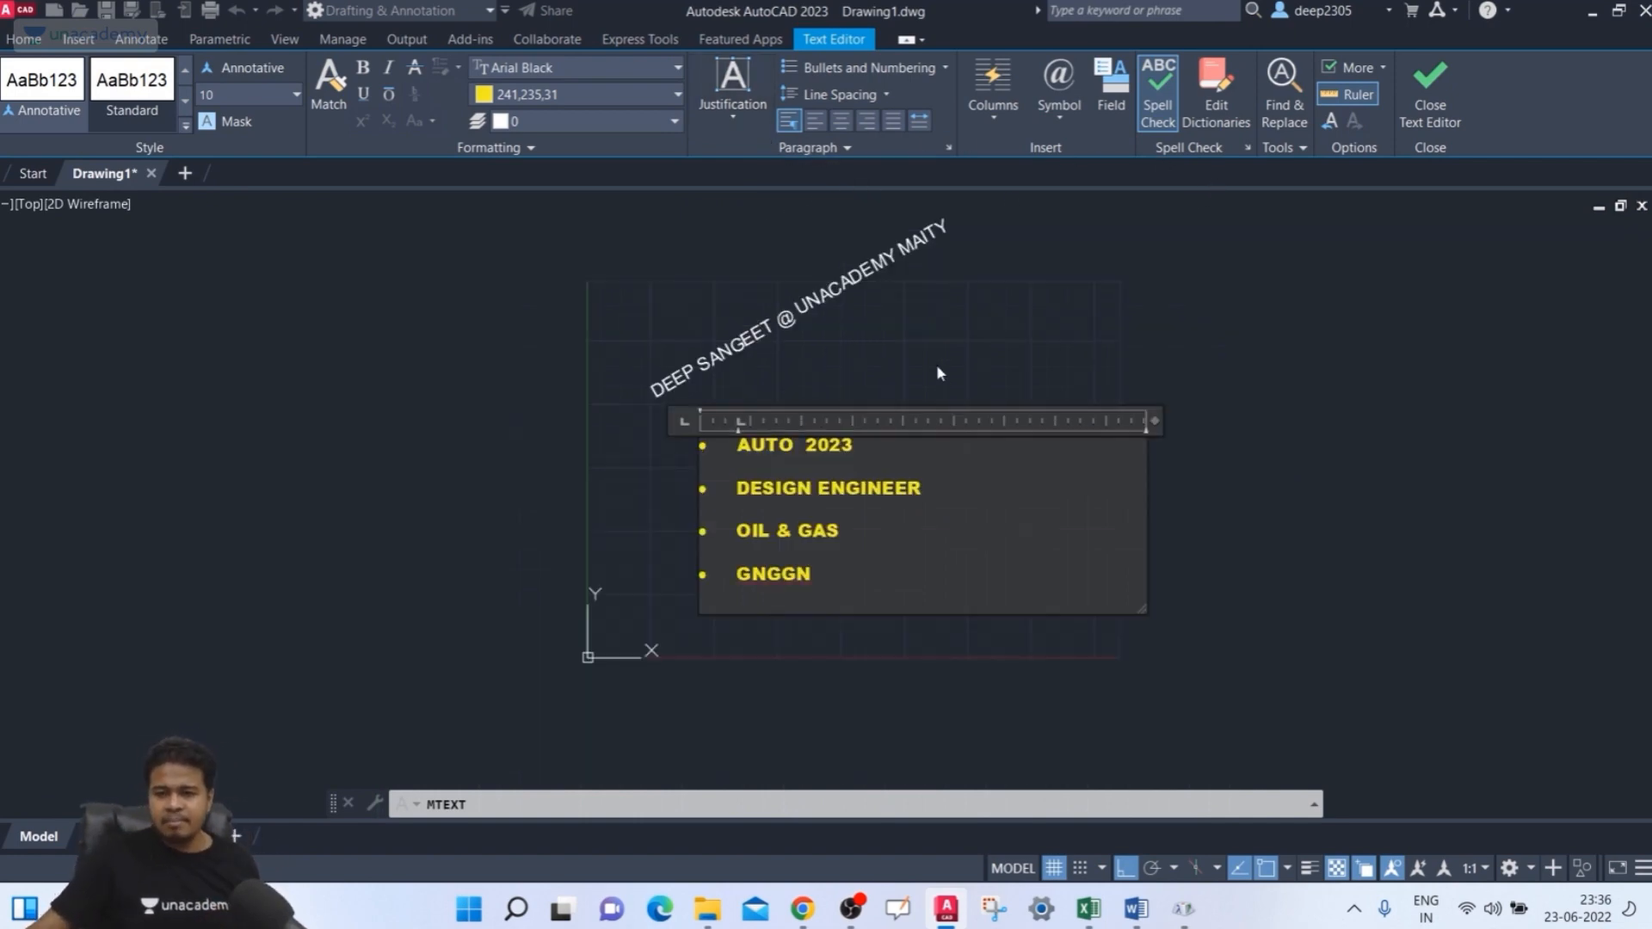
{"action": "middle_click_drag", "start_coordinate": [936, 364], "coordinate": [736, 286]}
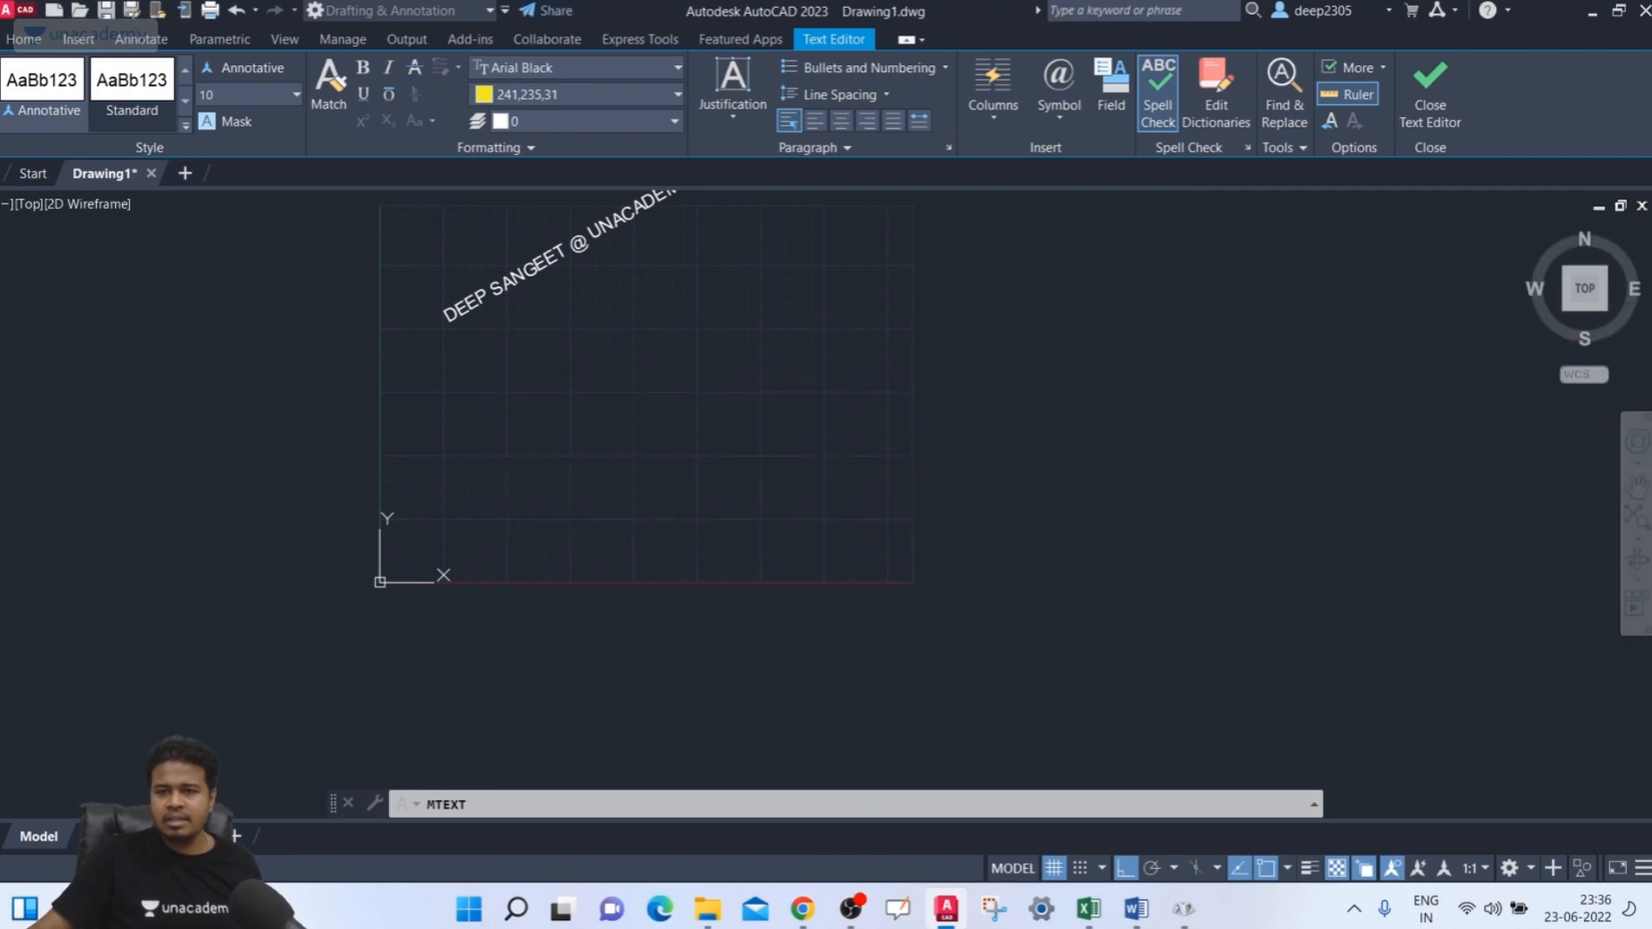
{"action": "left_click", "coordinate": [1049, 343]}
{"action": "left_click", "coordinate": [963, 430]}
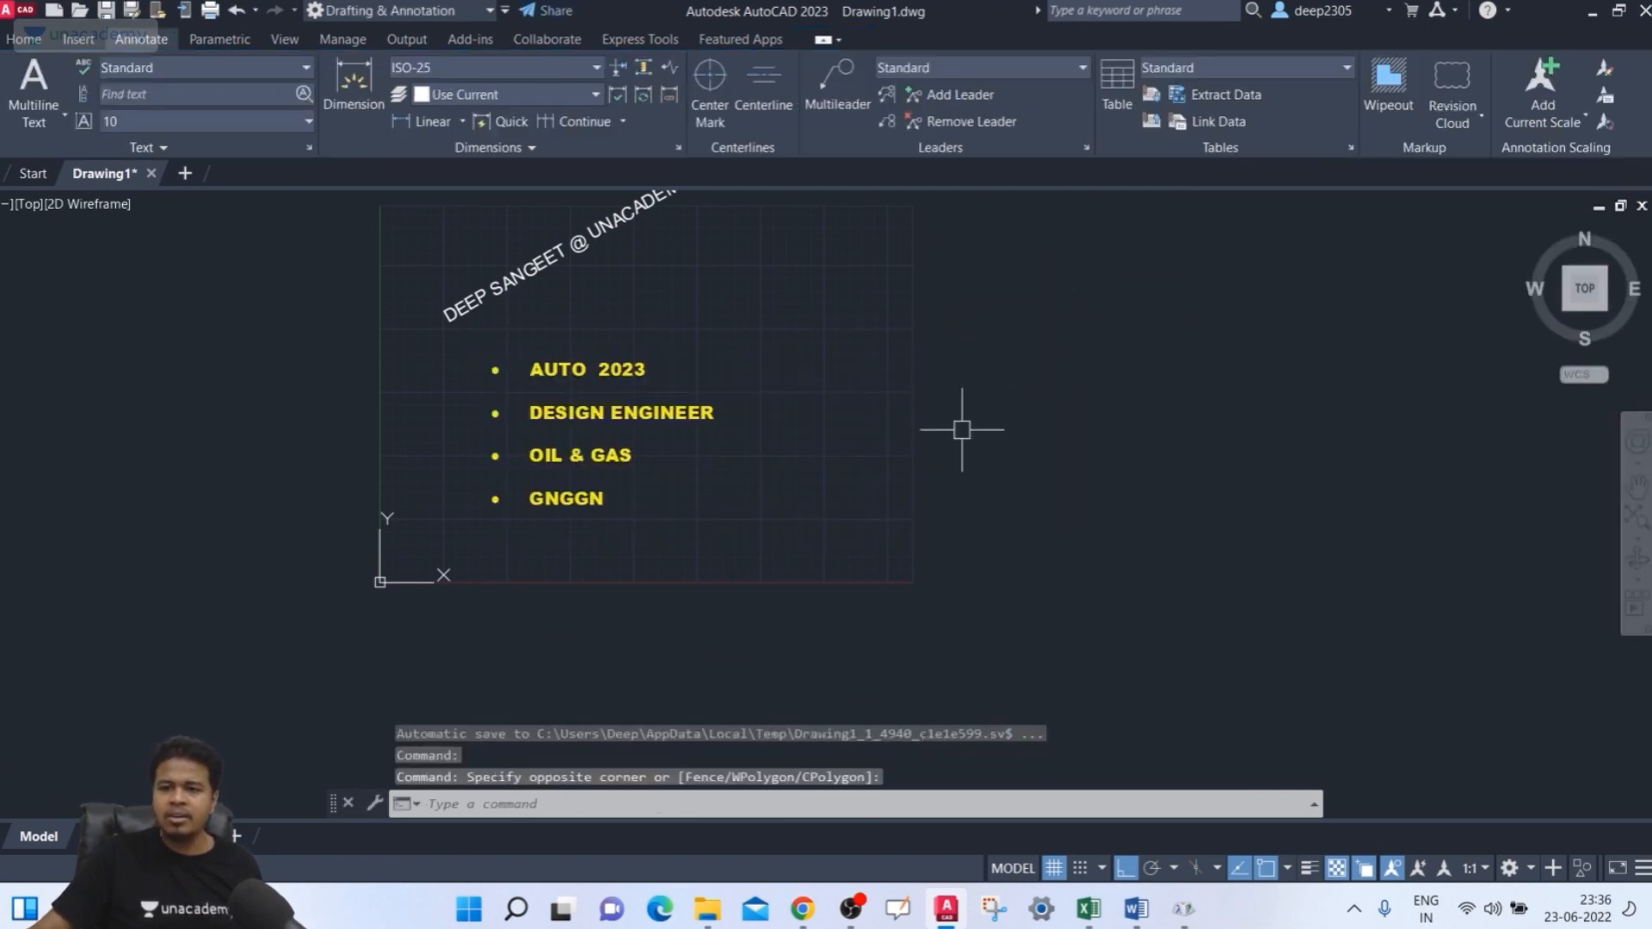
{"action": "key", "text": "Escape"}
{"action": "key", "text": "Escape"}
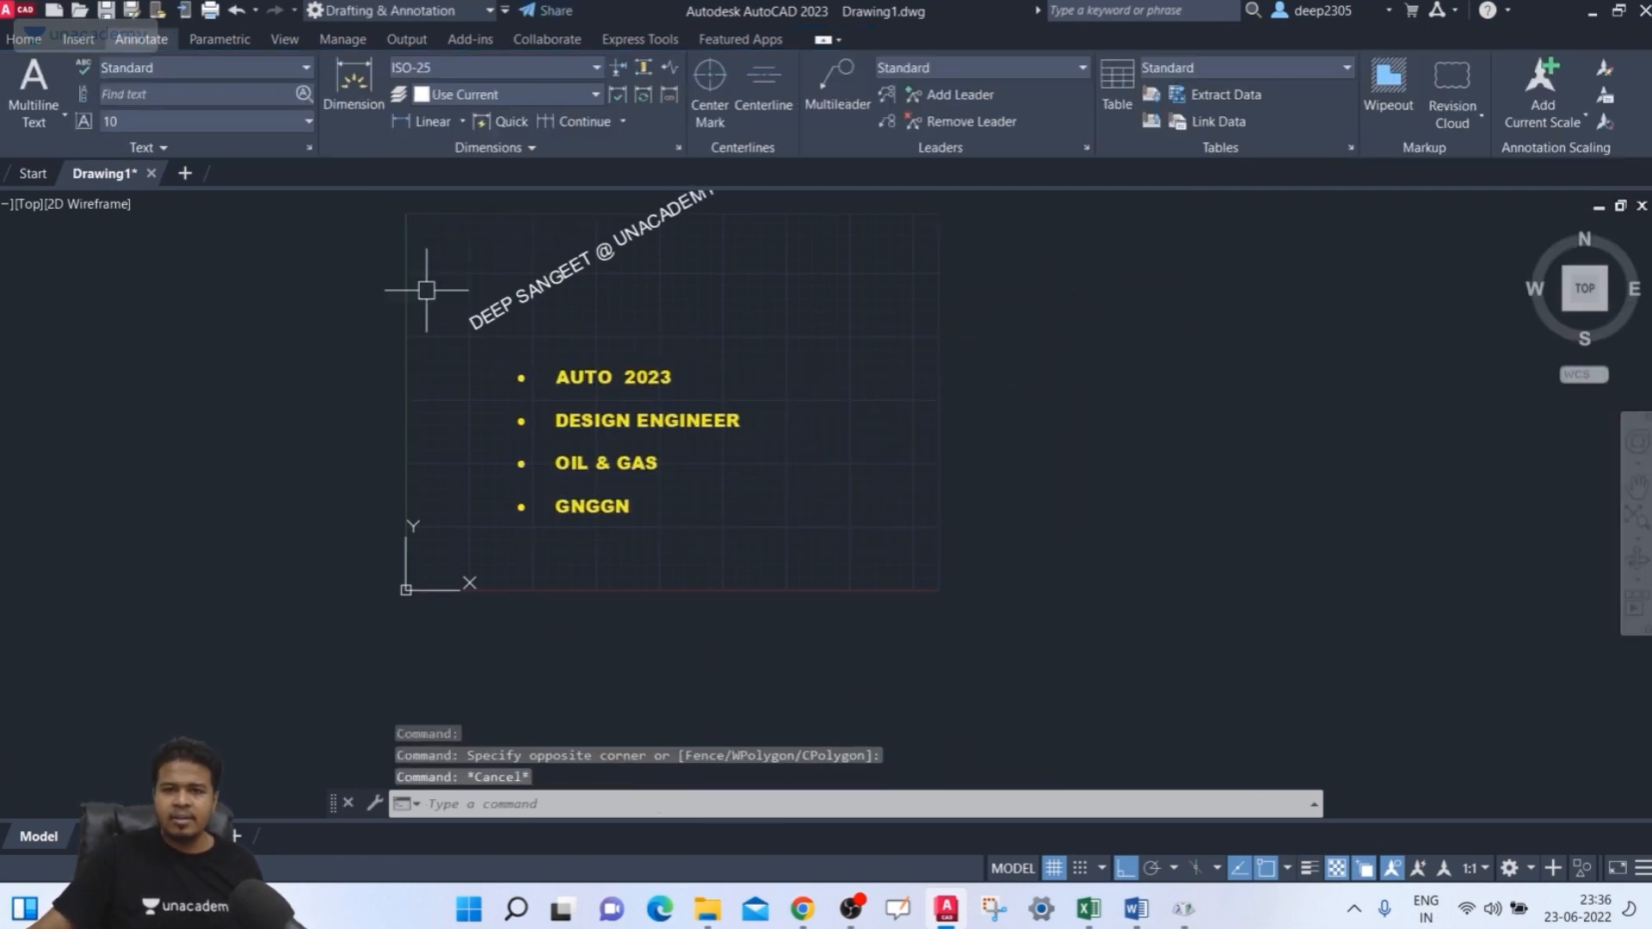
- Reopen the bulleted multiline text for editing and close it without changing anything
{"action": "left_click", "coordinate": [36, 45]}
{"action": "middle_click_drag", "start_coordinate": [714, 345], "coordinate": [802, 370]}
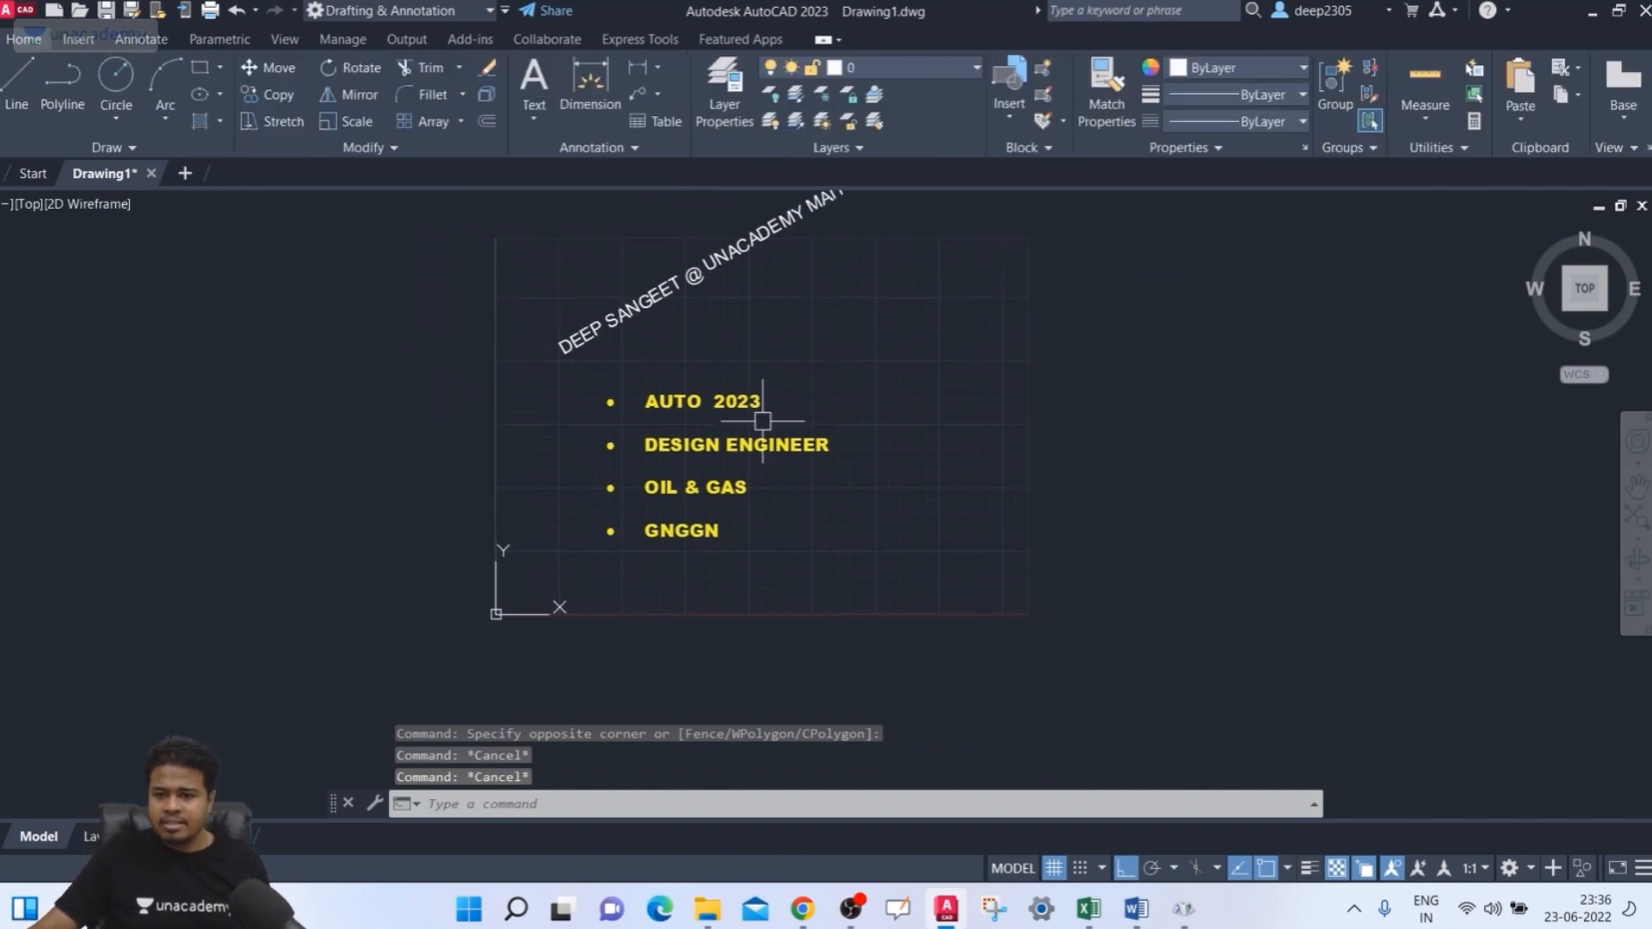
{"action": "double_click", "coordinate": [750, 439]}
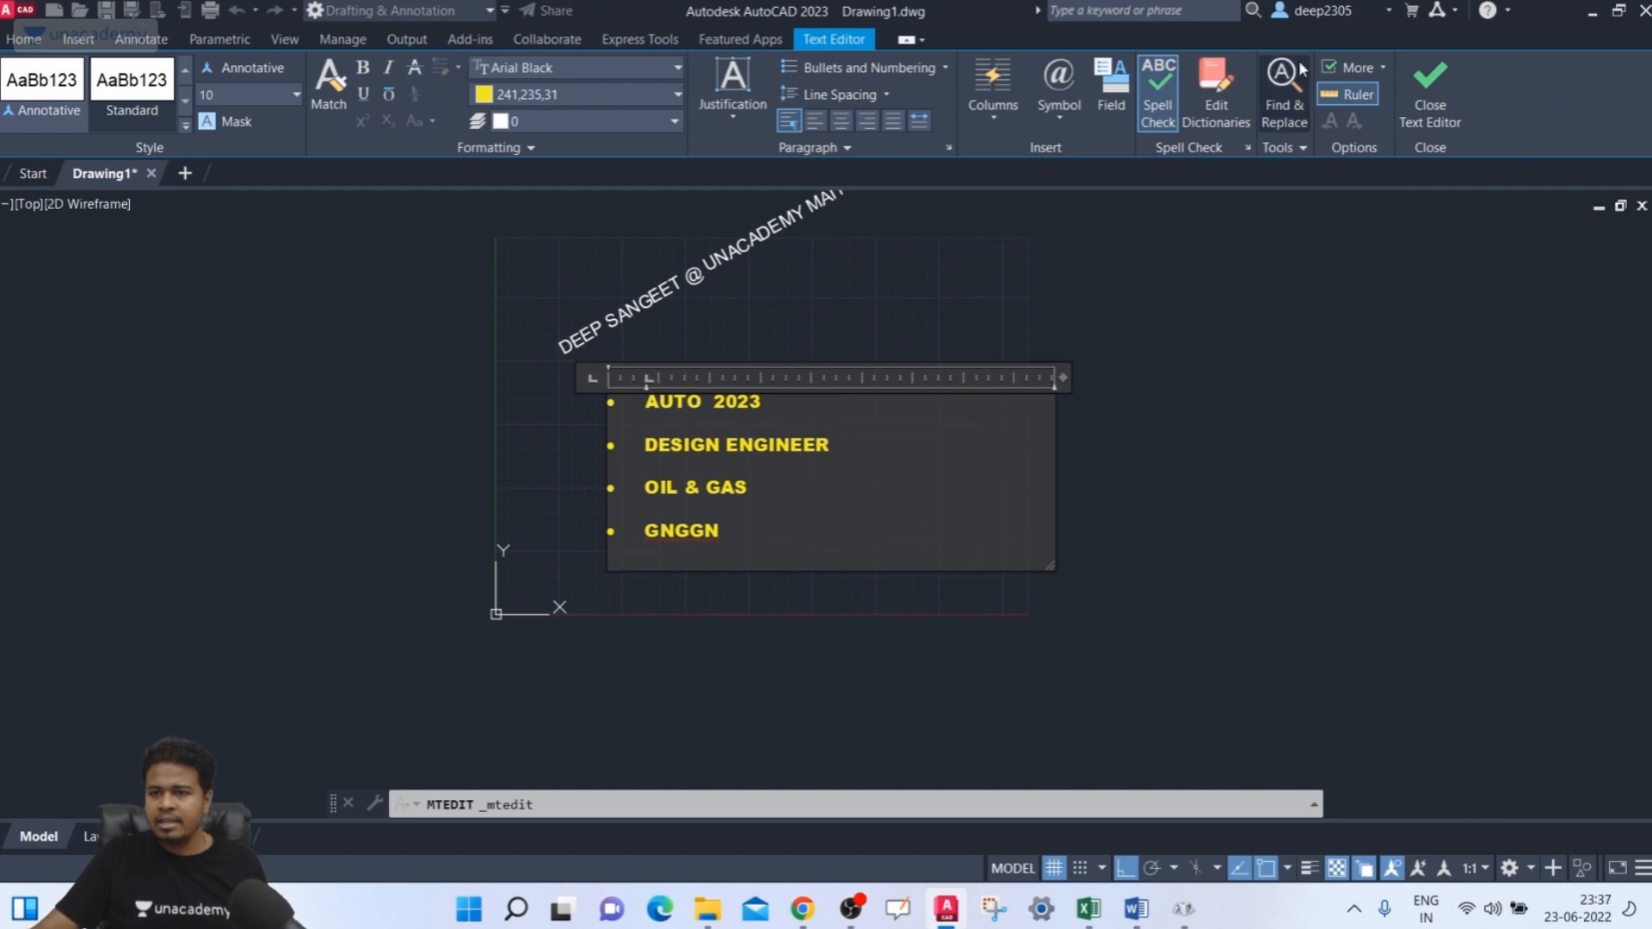
{"action": "left_click", "coordinate": [1135, 392]}
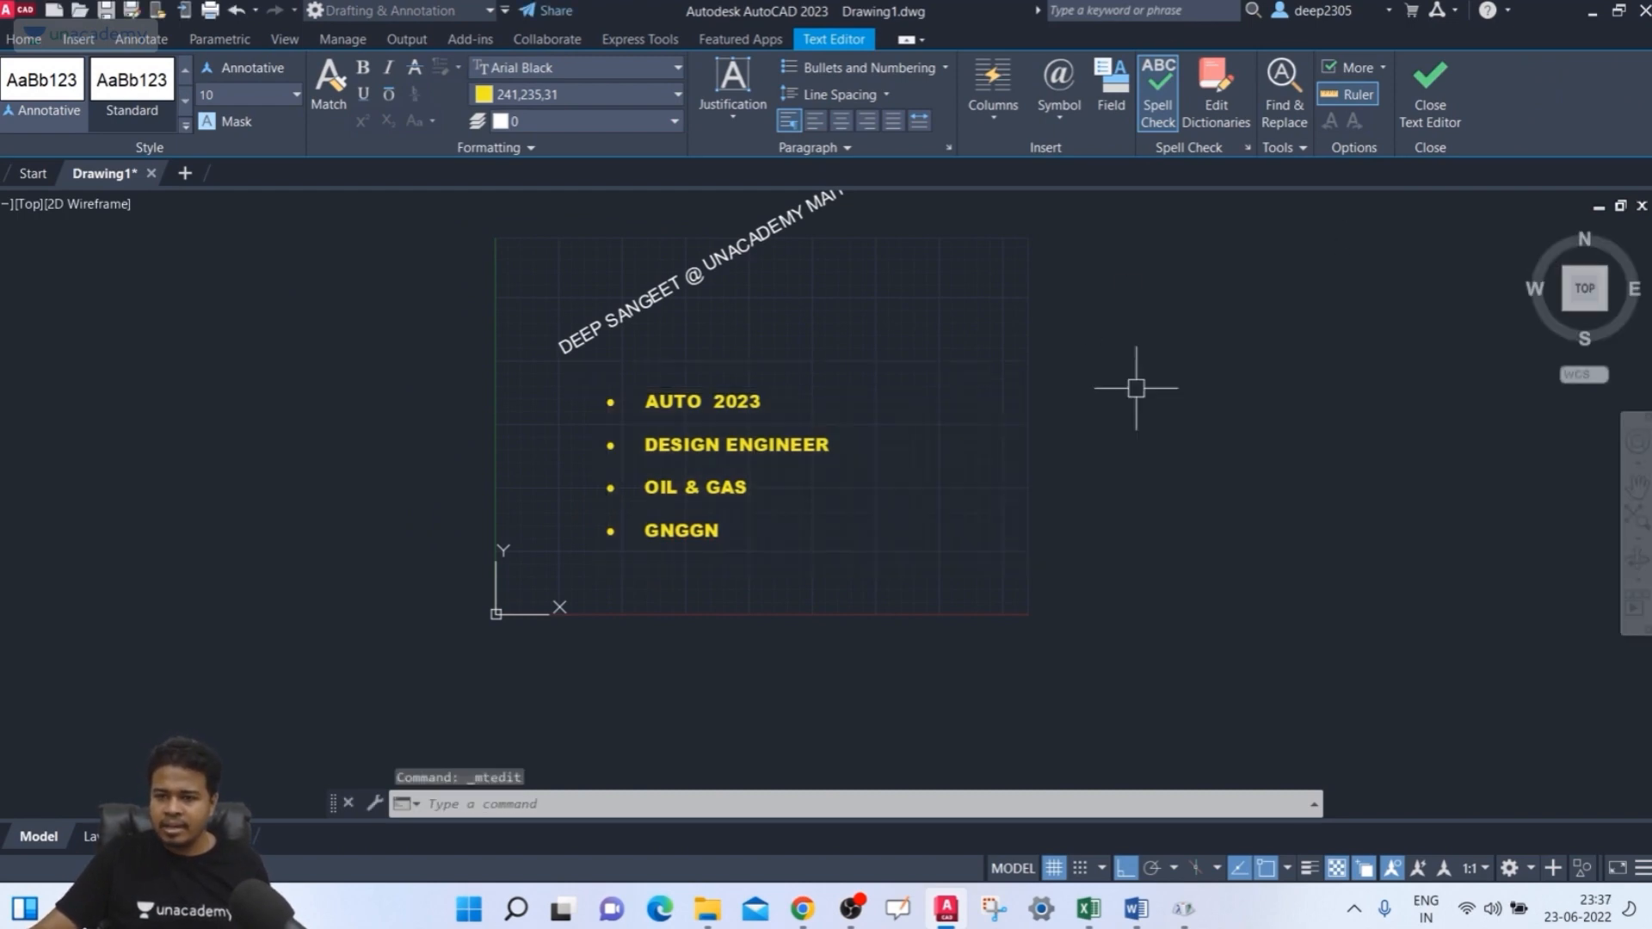
{"action": "left_click", "coordinate": [1136, 395]}
{"action": "left_click", "coordinate": [1039, 561]}
- Run the PR command and select the bulleted multiline text to show its properties
{"action": "middle_click_drag", "start_coordinate": [980, 499], "coordinate": [1013, 511]}
{"action": "scroll", "coordinate": [808, 453], "scroll_direction": "up", "scroll_amount": 3}
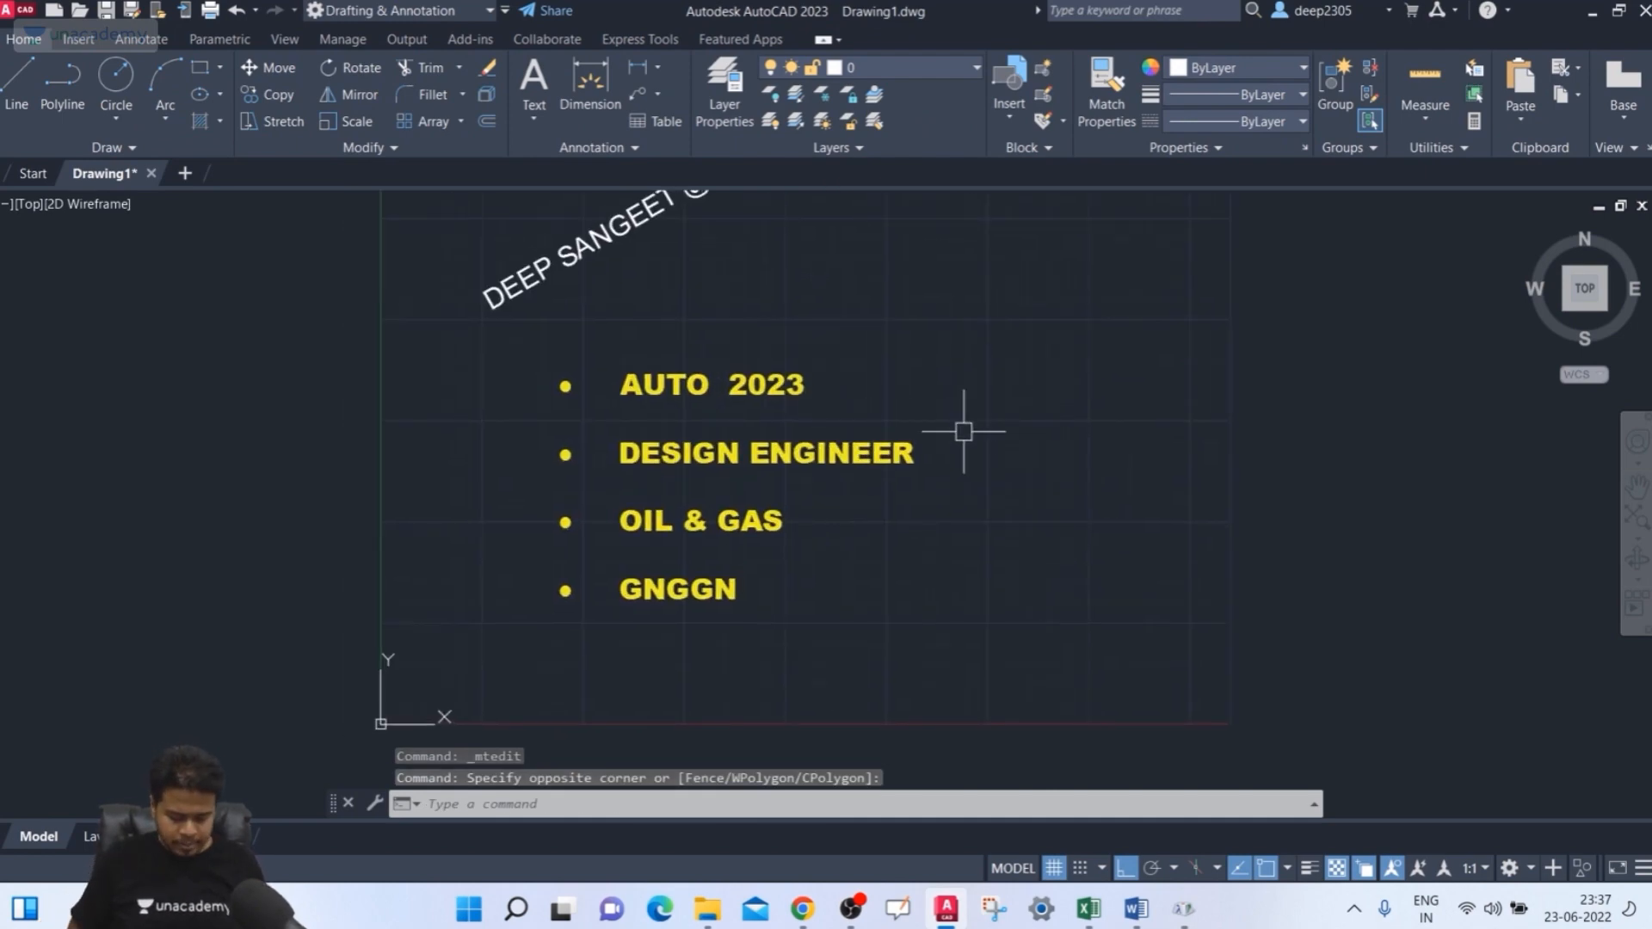
{"action": "type", "text": "PR"}
{"action": "key", "text": "Return"}
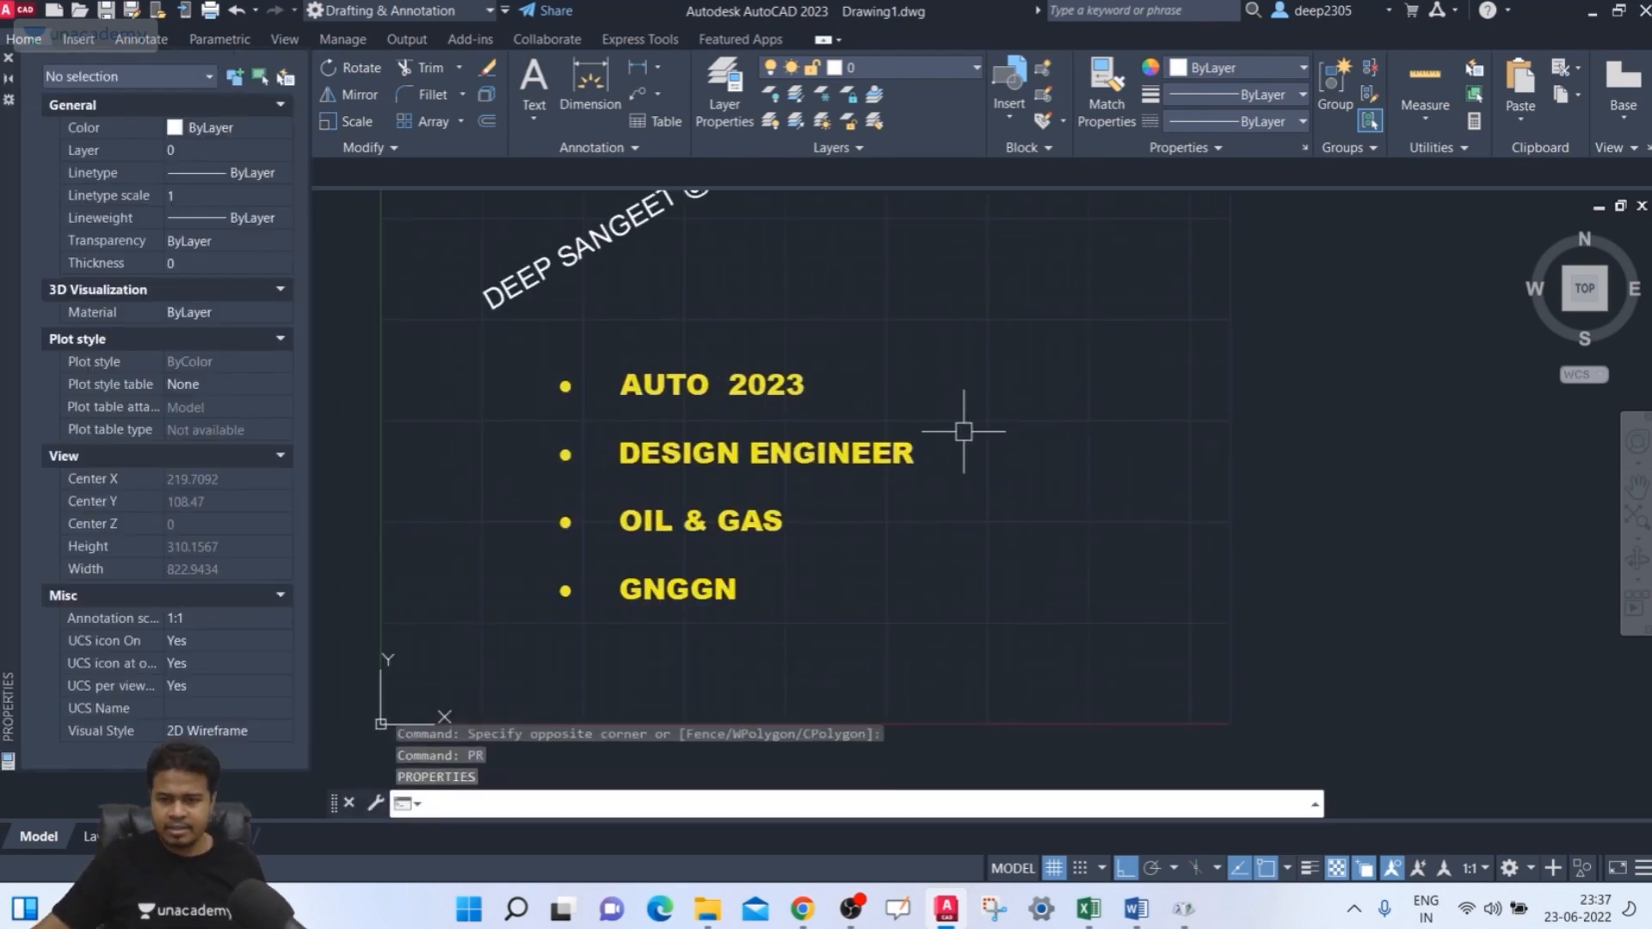
{"action": "left_click", "coordinate": [807, 516]}
{"action": "left_click", "coordinate": [677, 588]}
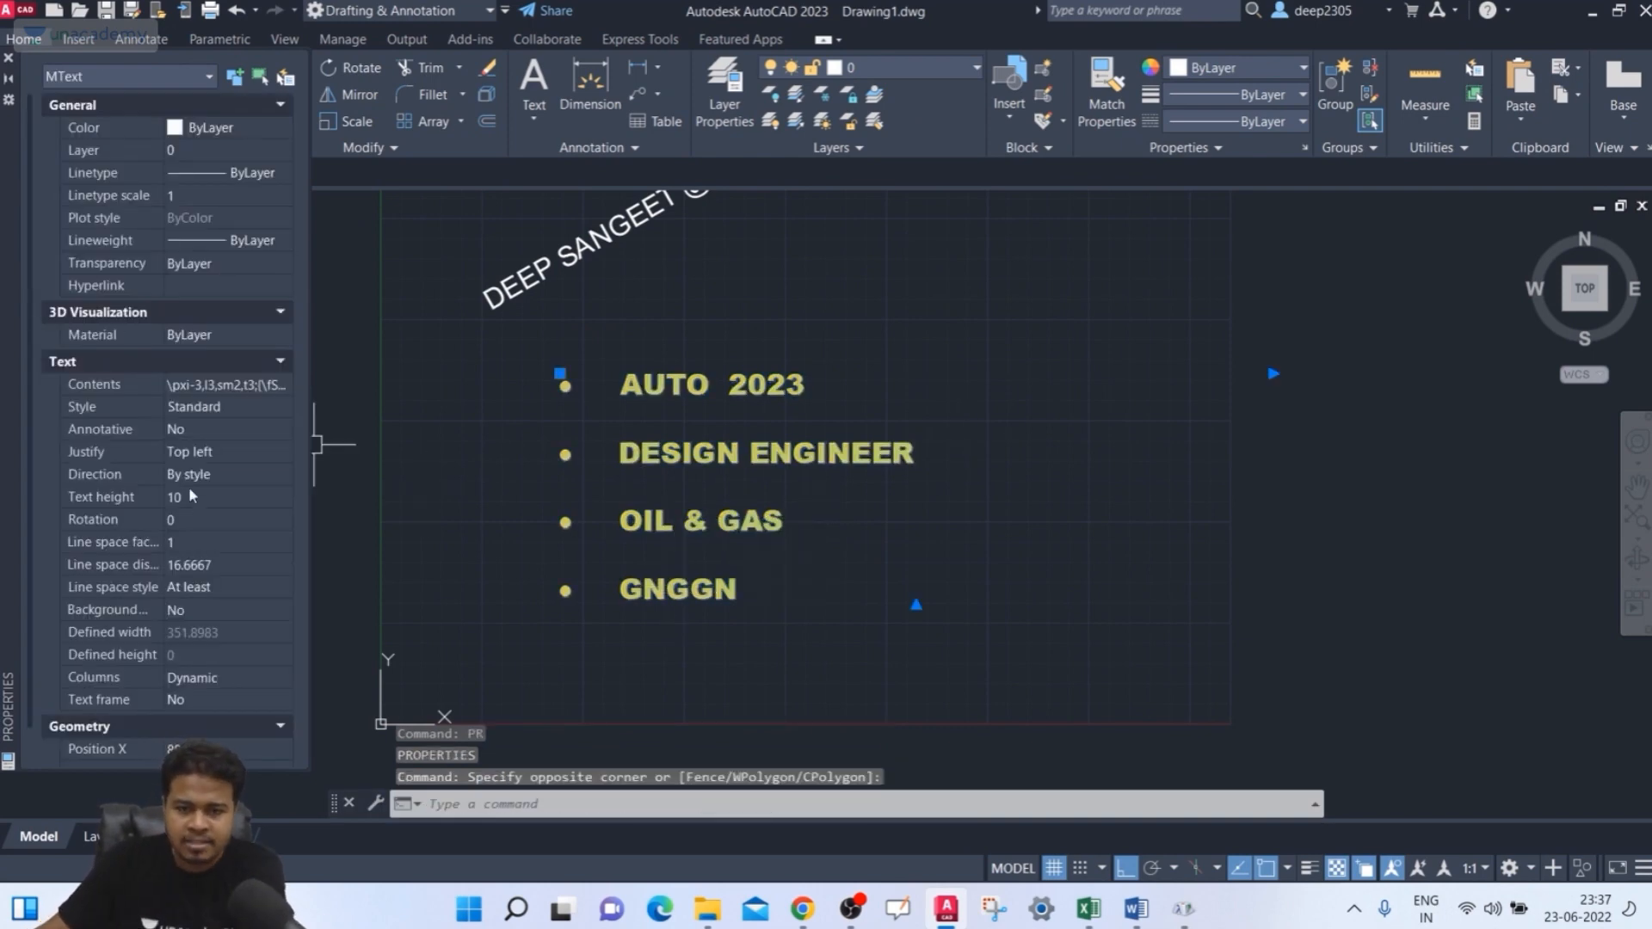
- Try to set the line space factor of the bulleted multiline text to 20
{"action": "scroll", "coordinate": [188, 487], "scroll_direction": "down", "scroll_amount": 2}
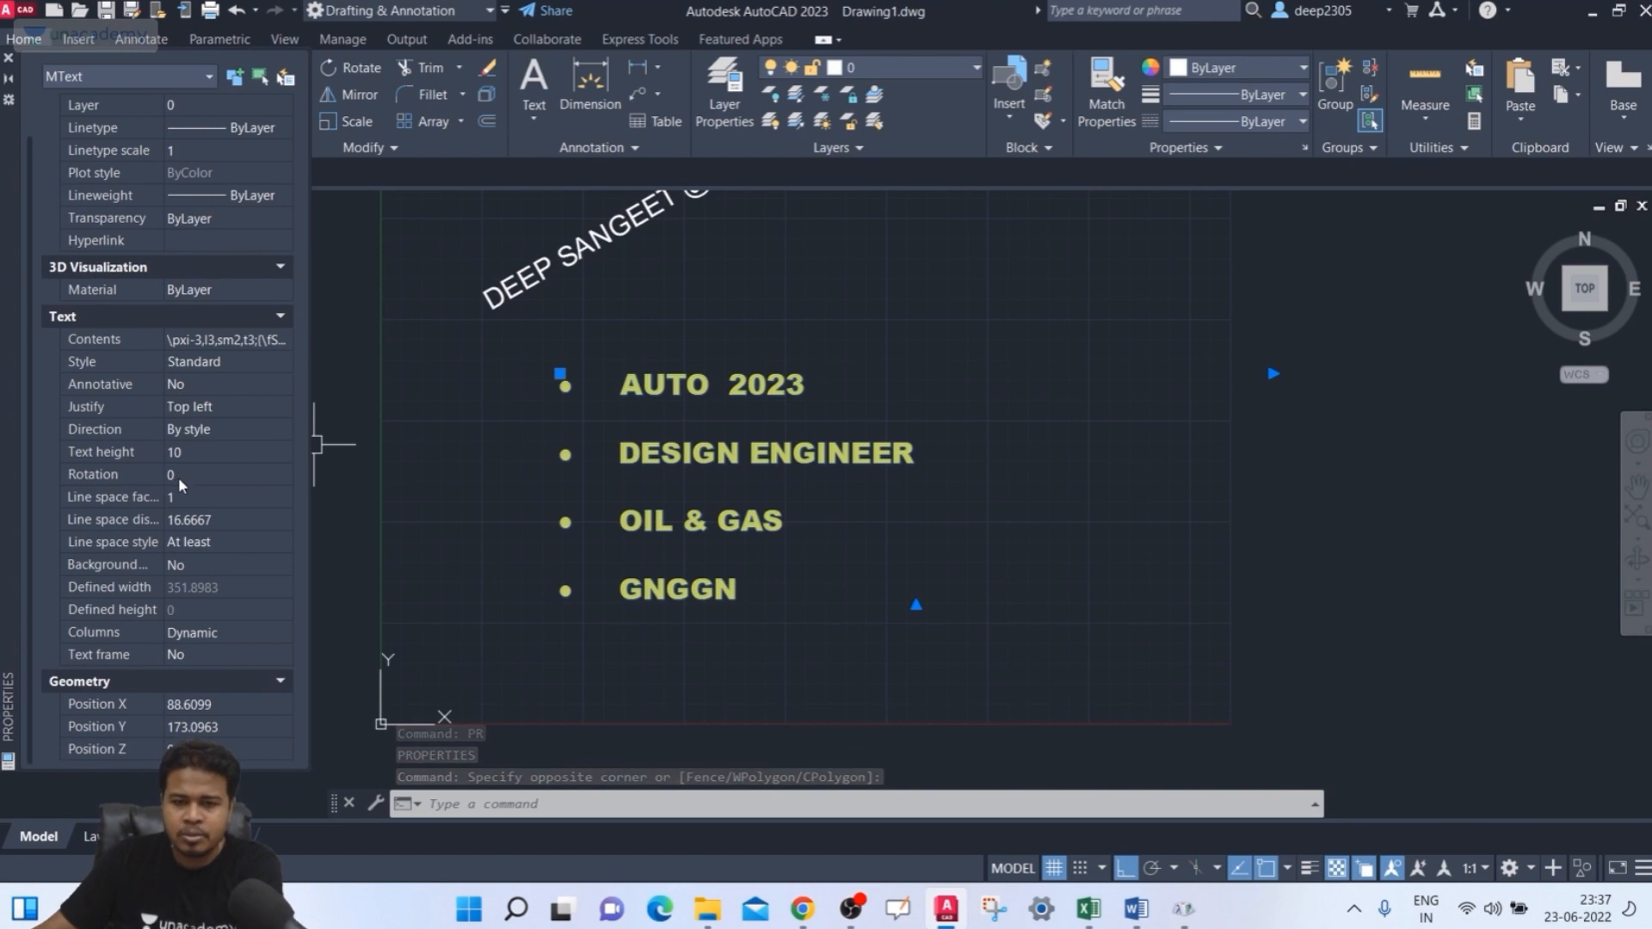
{"action": "left_click", "coordinate": [180, 476]}
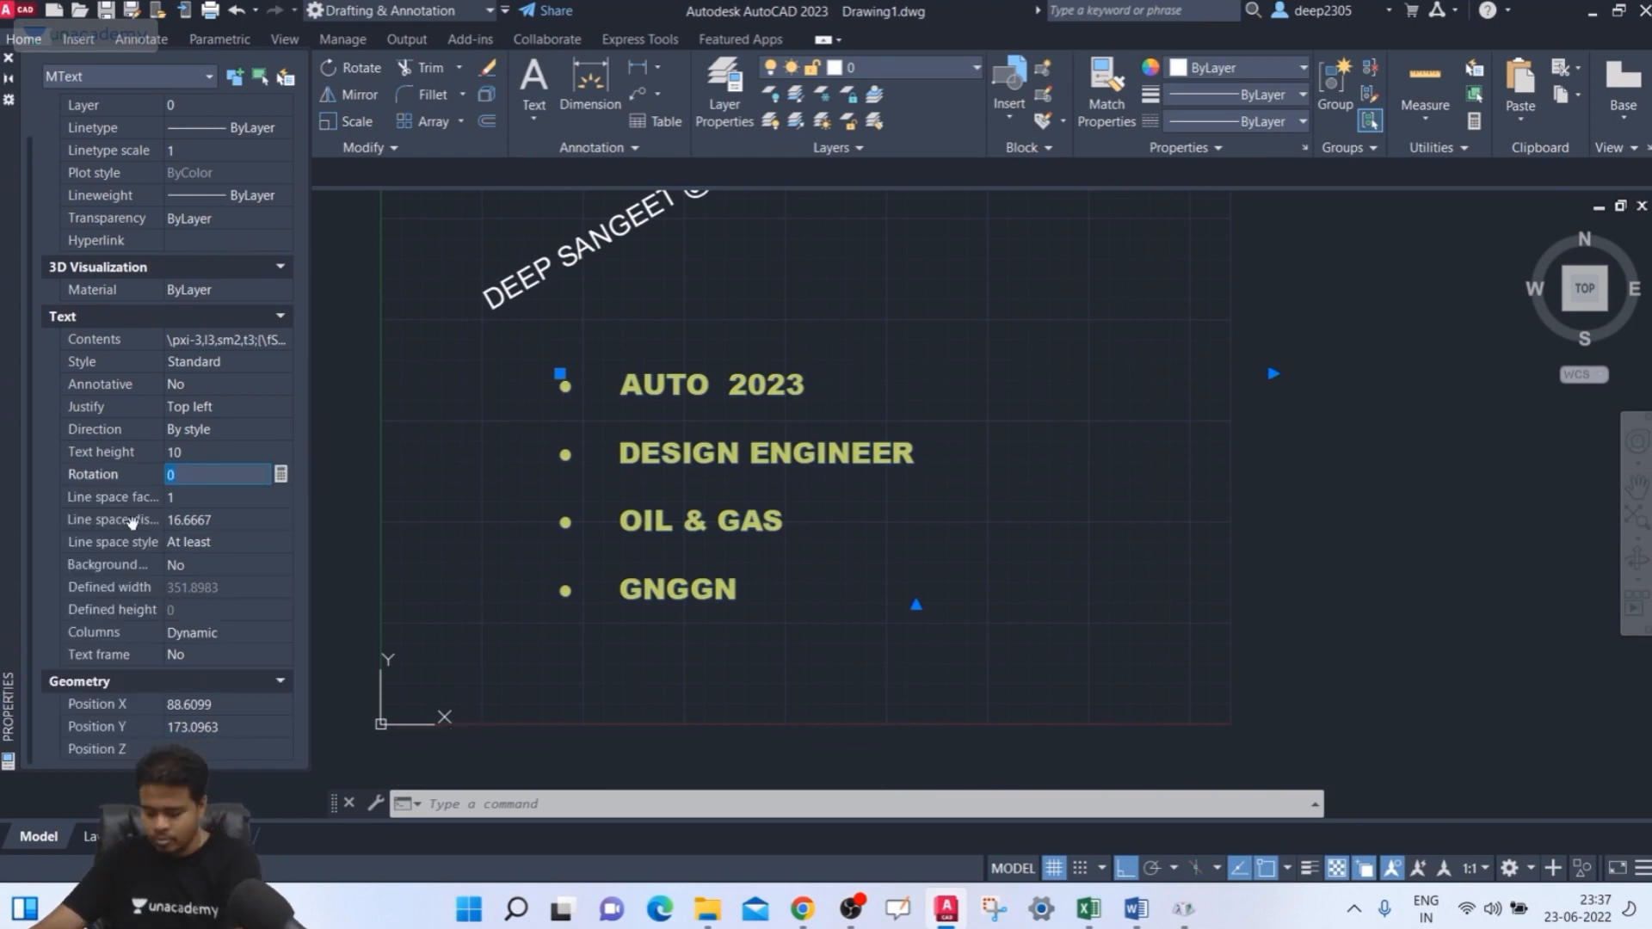
{"action": "key", "text": "Tab"}
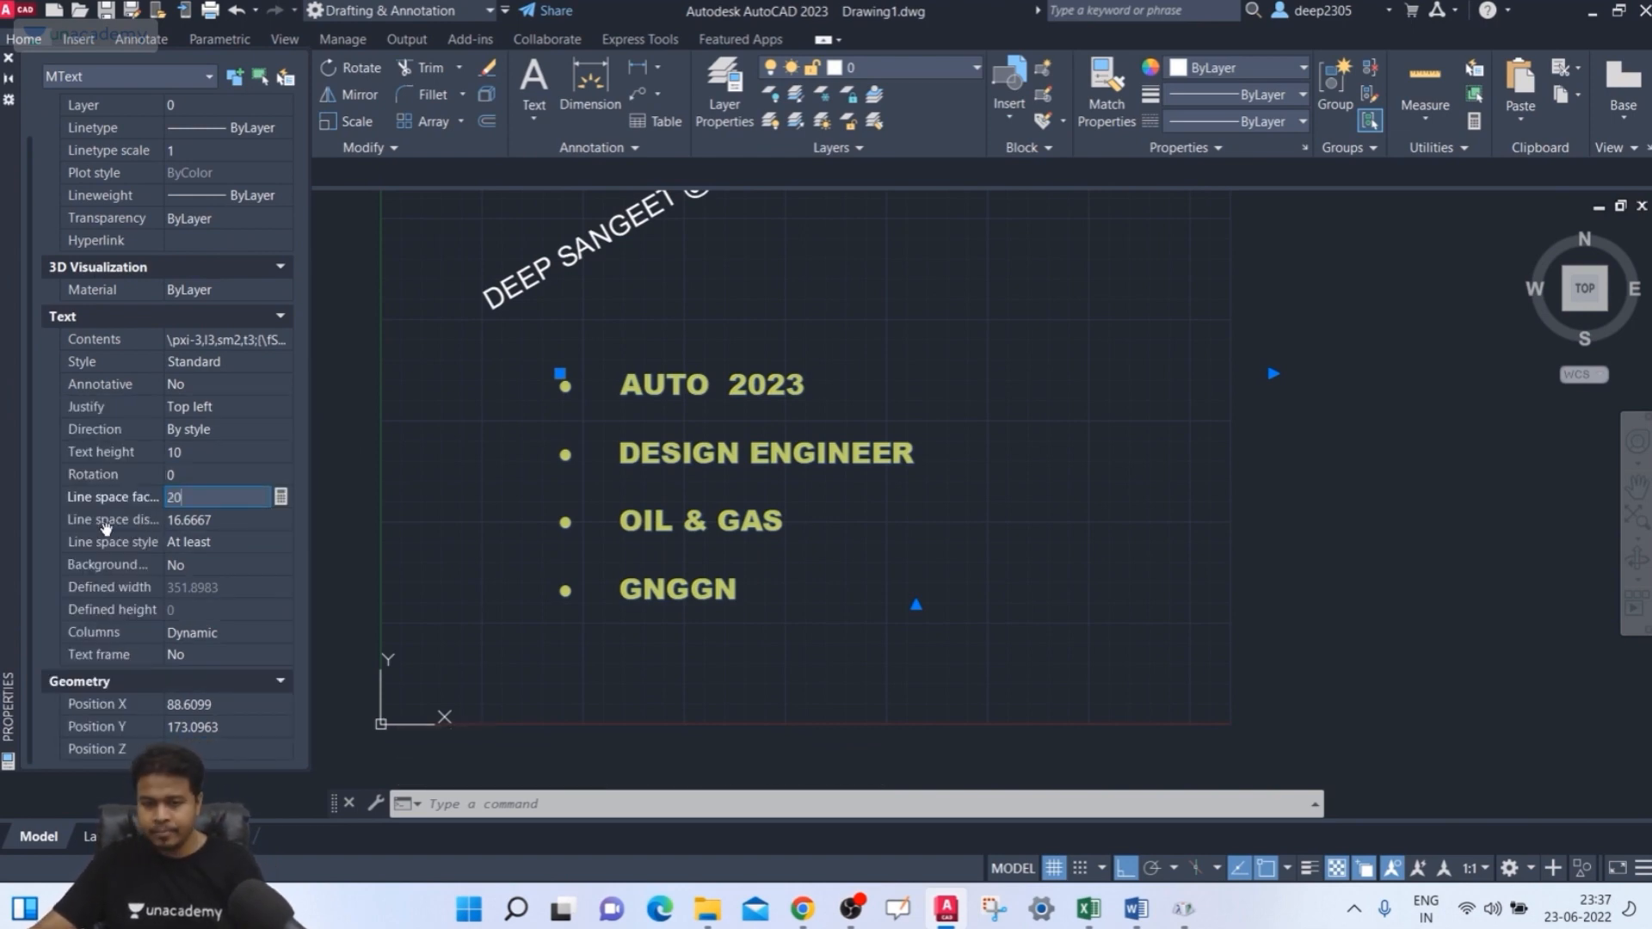
{"action": "key", "text": "Return"}
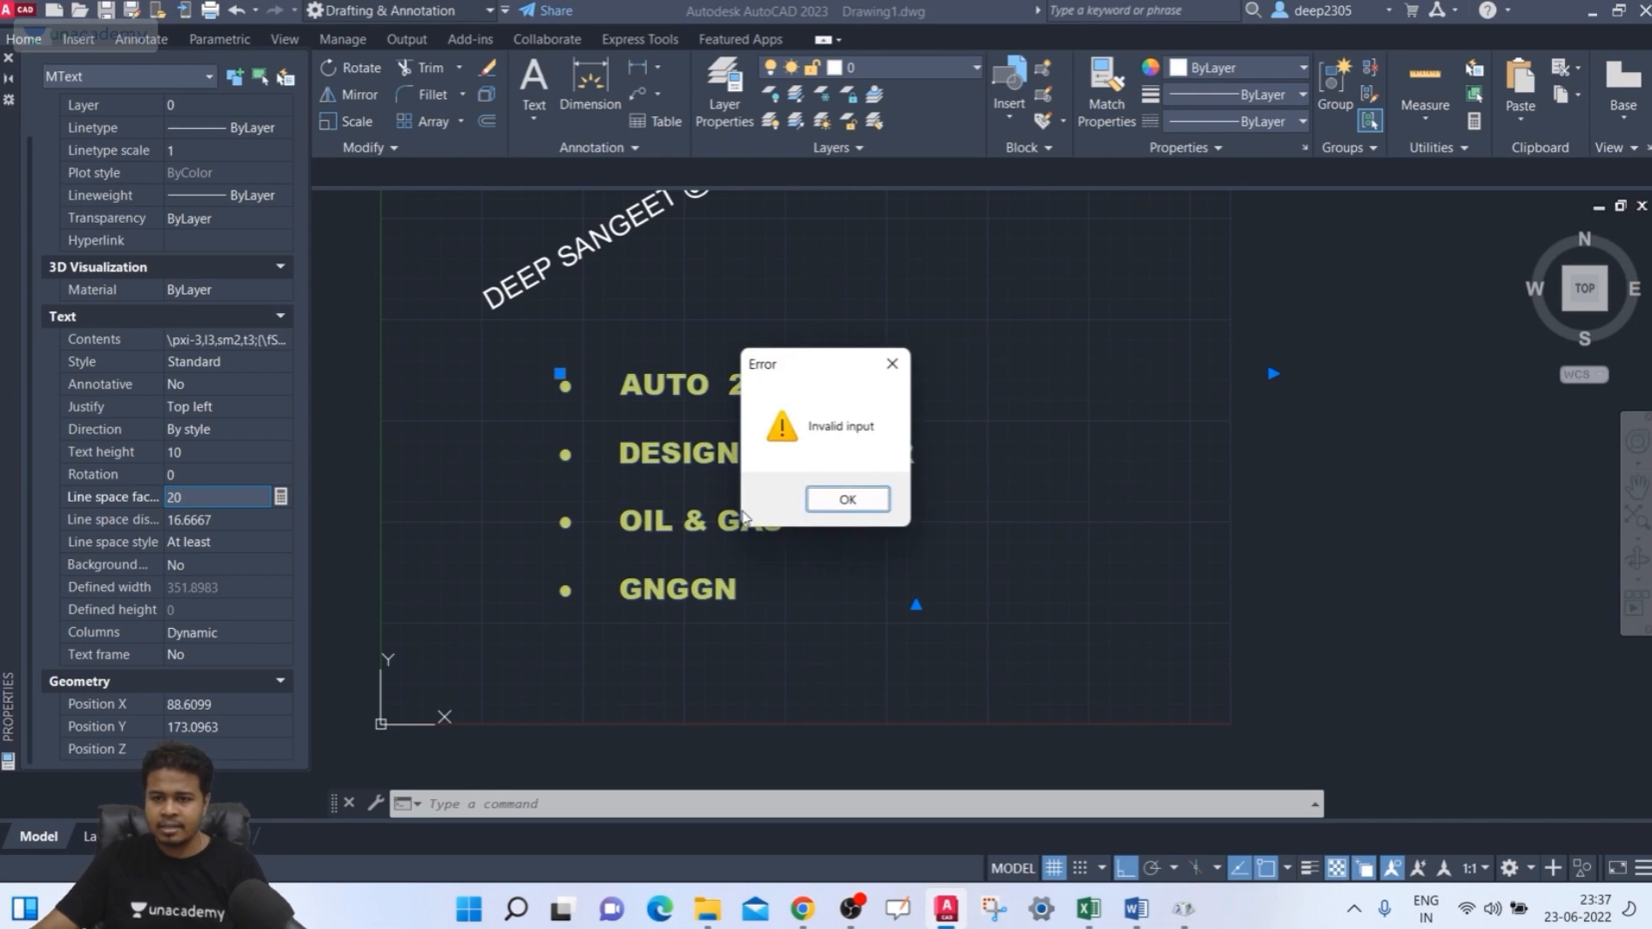
{"action": "left_click", "coordinate": [845, 498]}
- Set the rotation of the bulleted multiline text first to 2 and finally to 20
{"action": "left_click", "coordinate": [199, 478]}
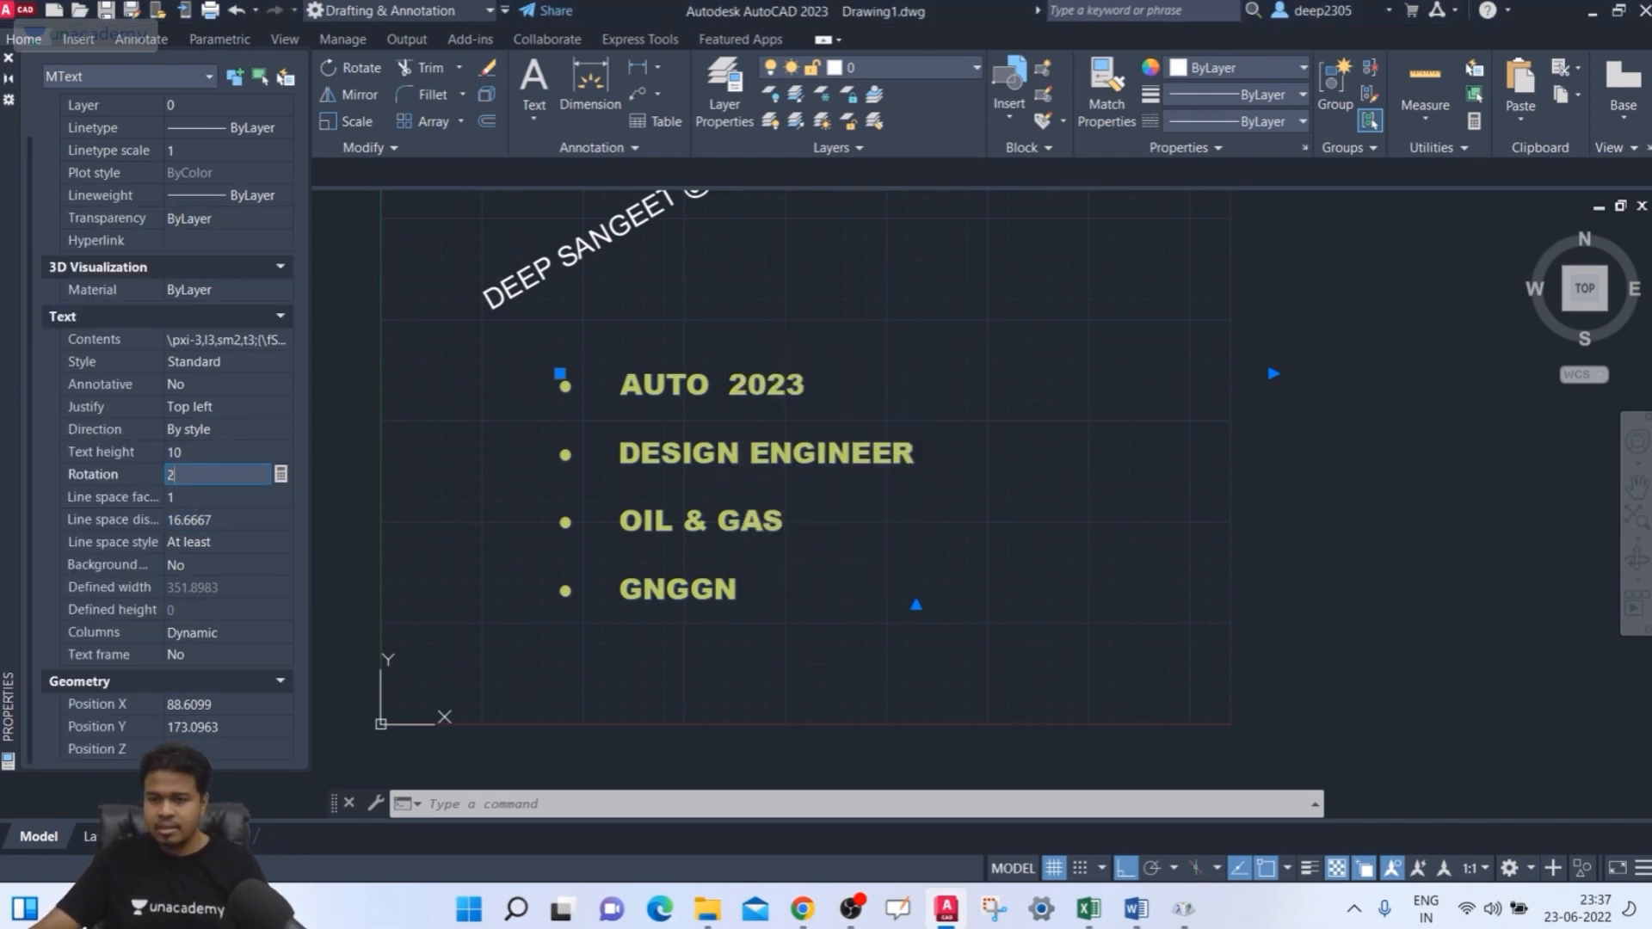
{"action": "left_click", "coordinate": [195, 499]}
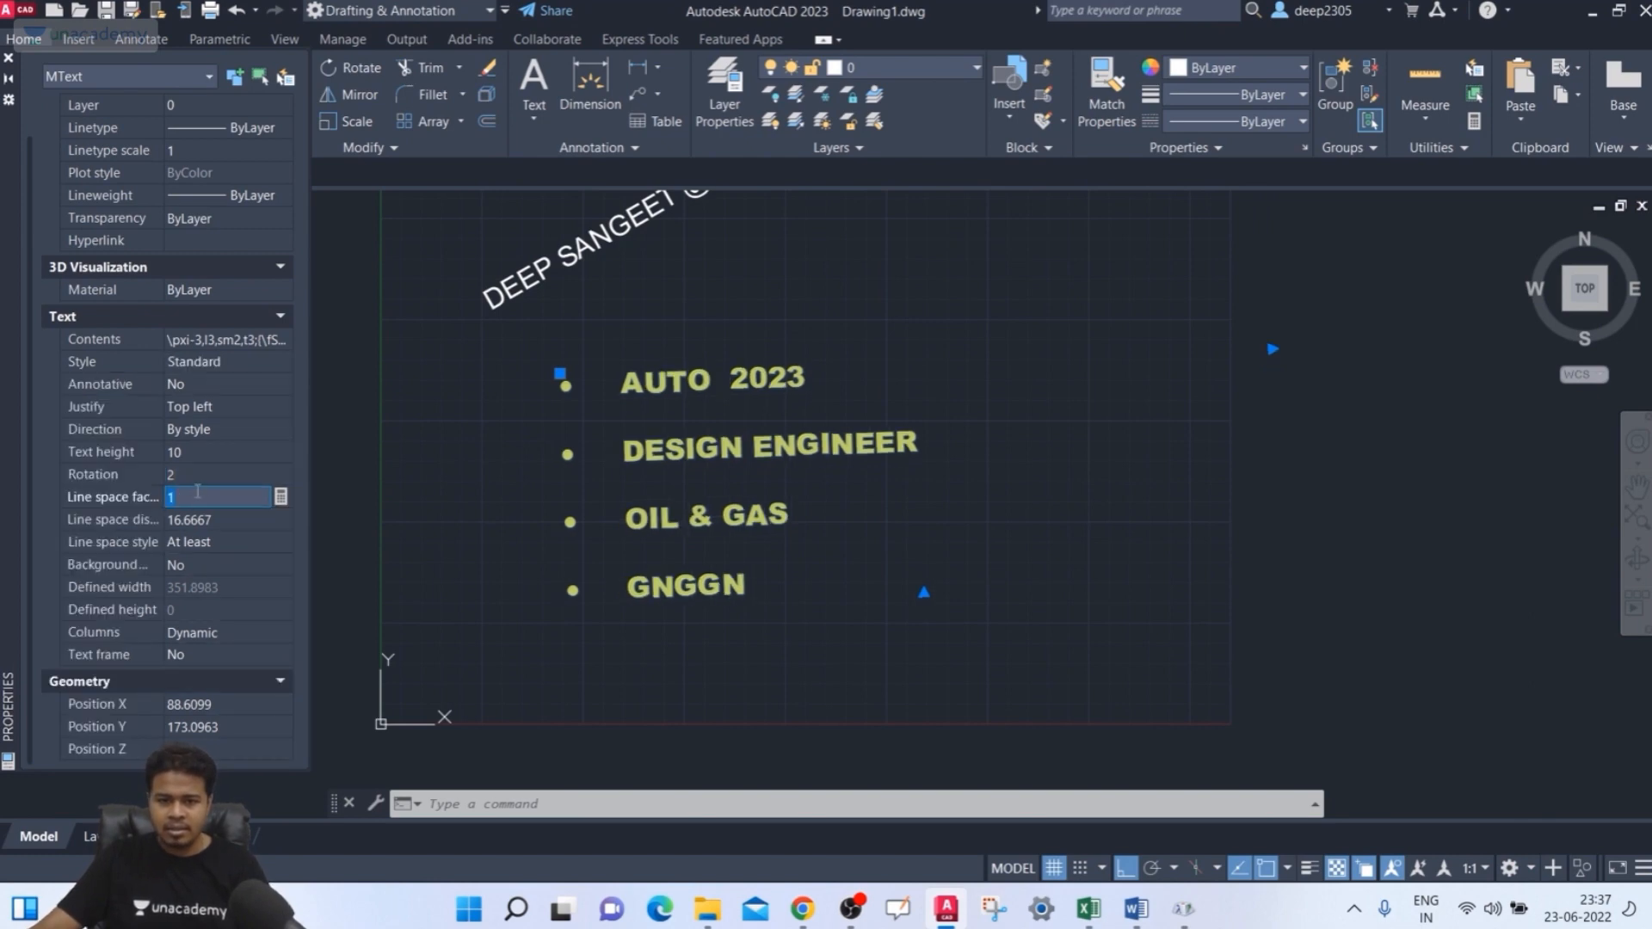
{"action": "left_click", "coordinate": [201, 478]}
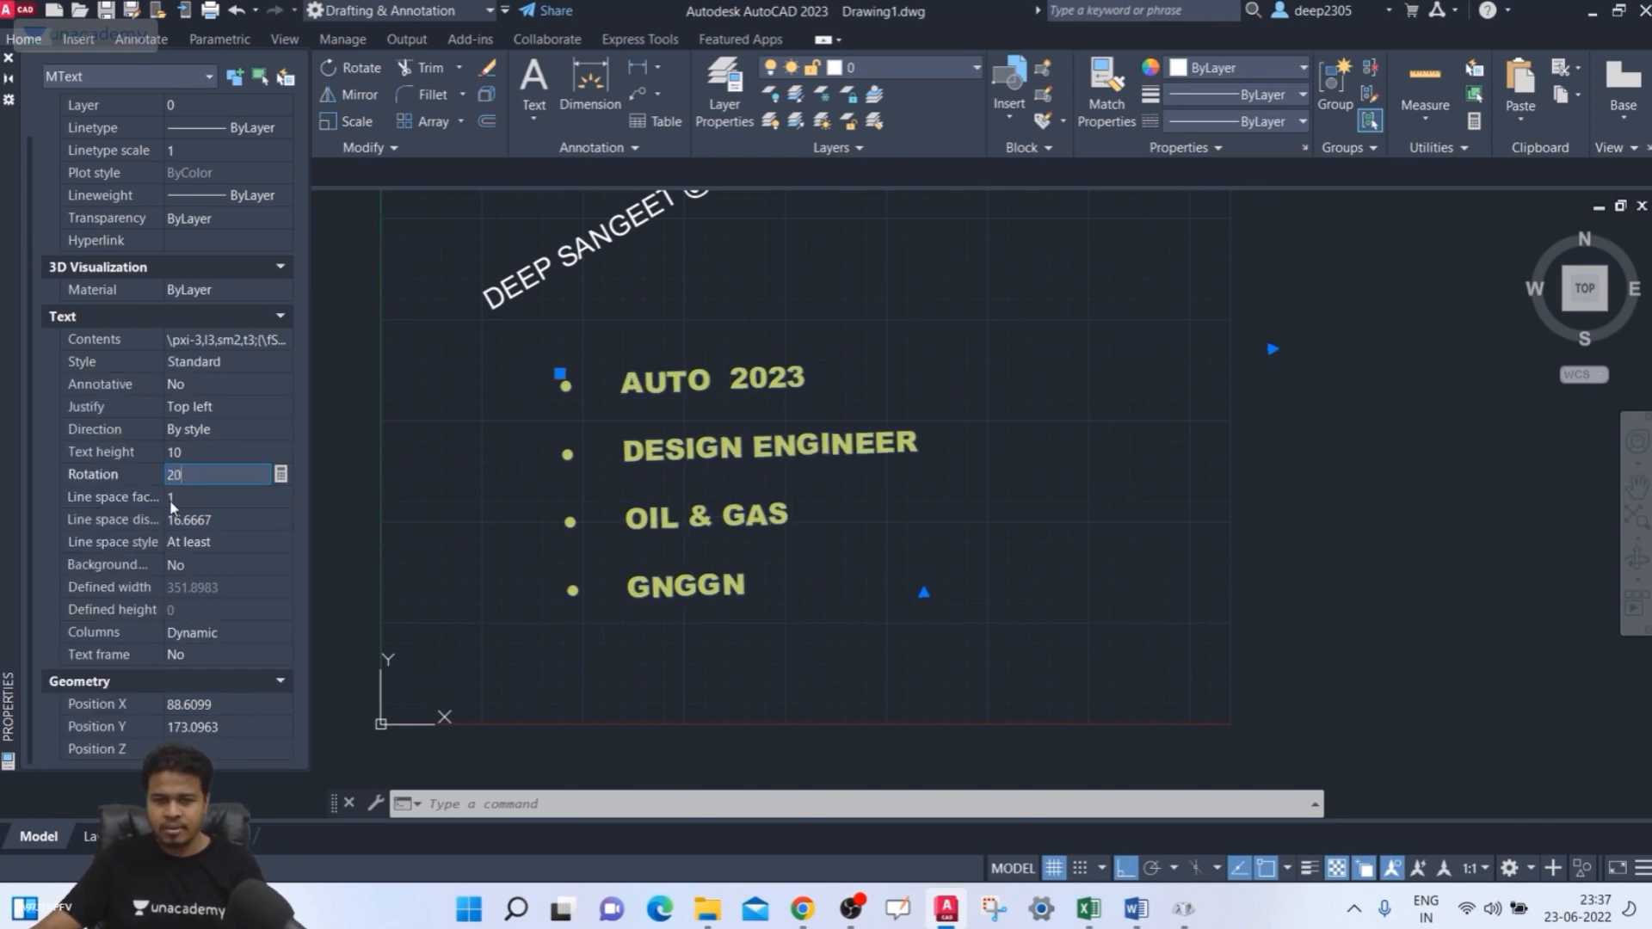
{"action": "left_click", "coordinate": [170, 507]}
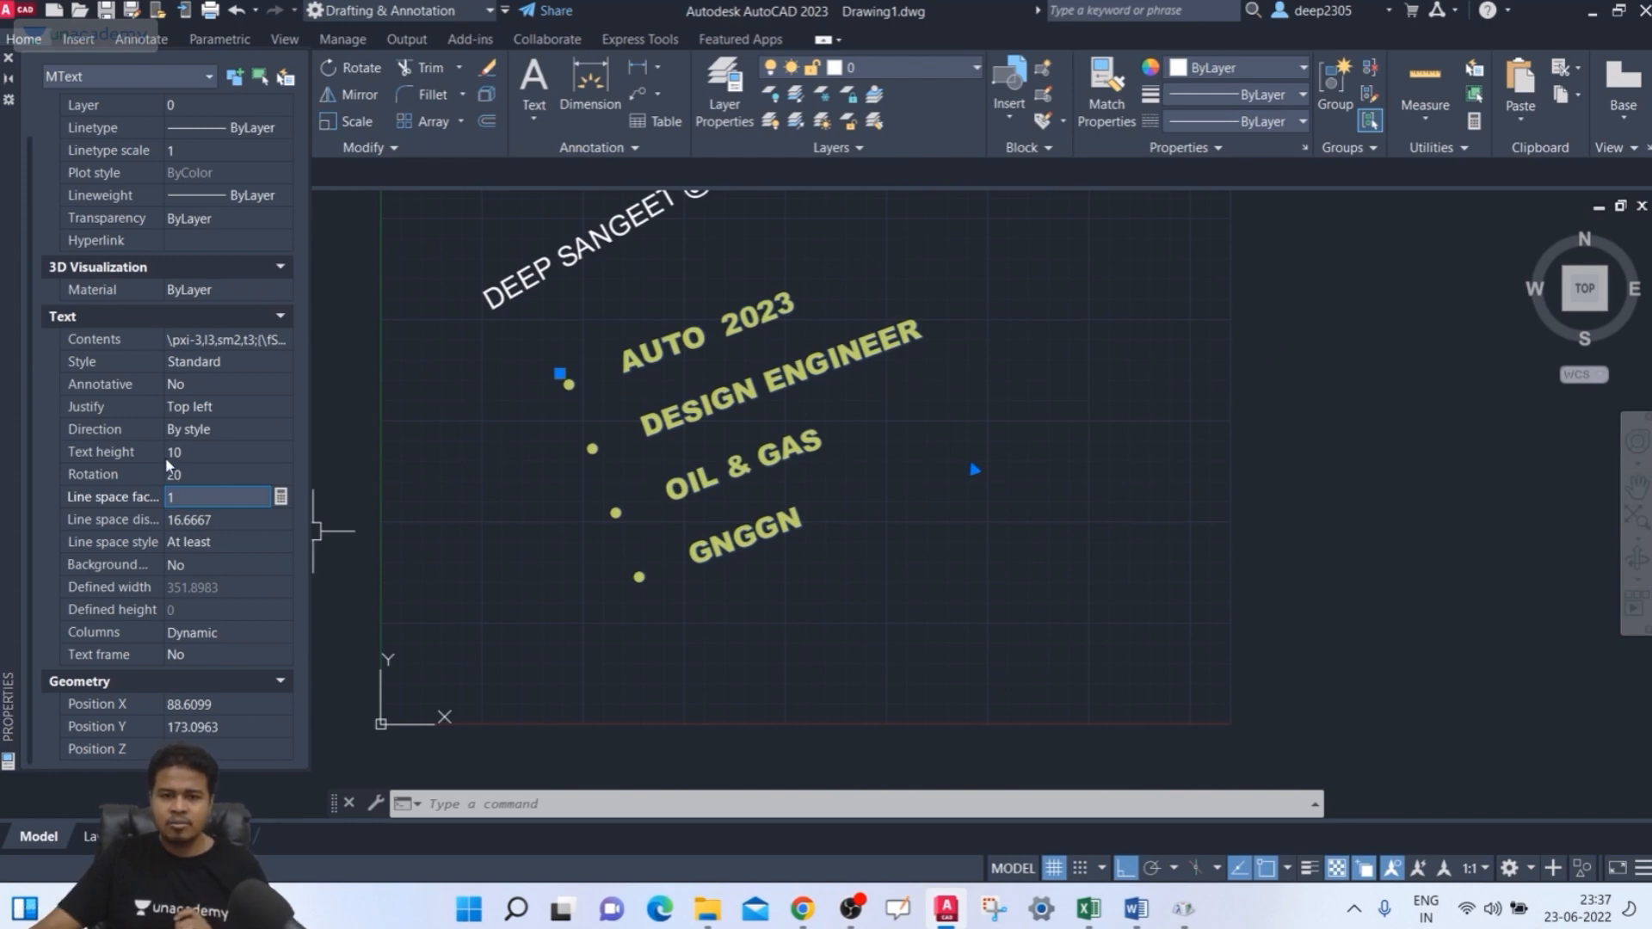
- Widen the property name column and set the line space factor of the bulleted text to 1.5
{"action": "left_click_drag", "start_coordinate": [164, 455], "coordinate": [196, 454]}
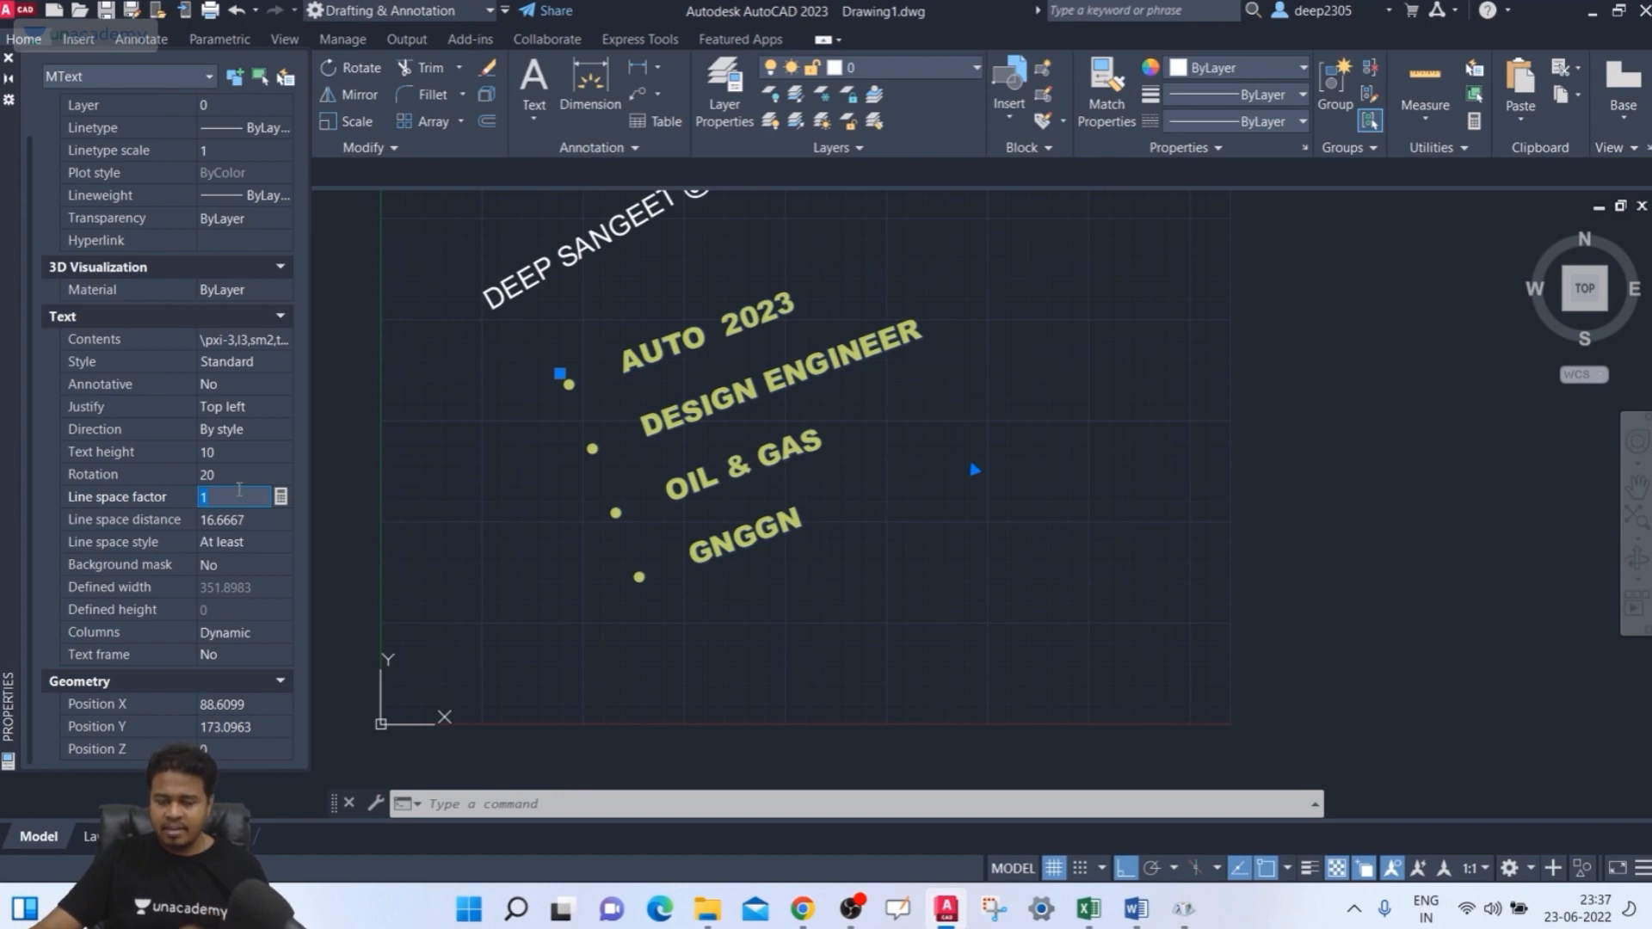
{"action": "key", "text": "Tab"}
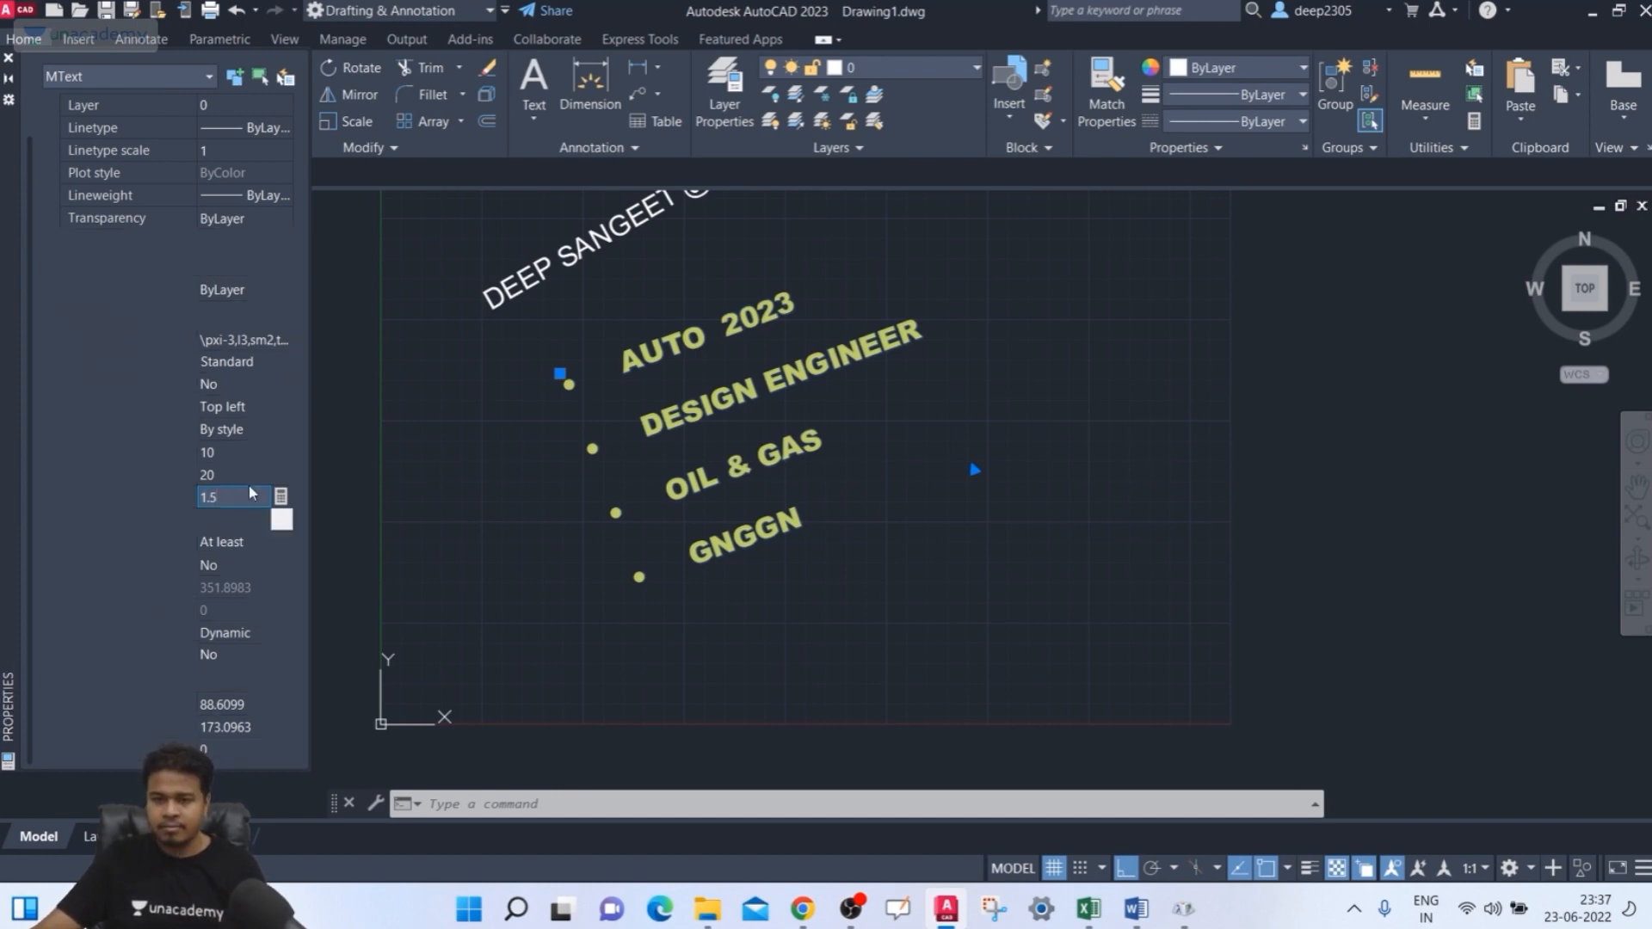
{"action": "left_click", "coordinate": [238, 499]}
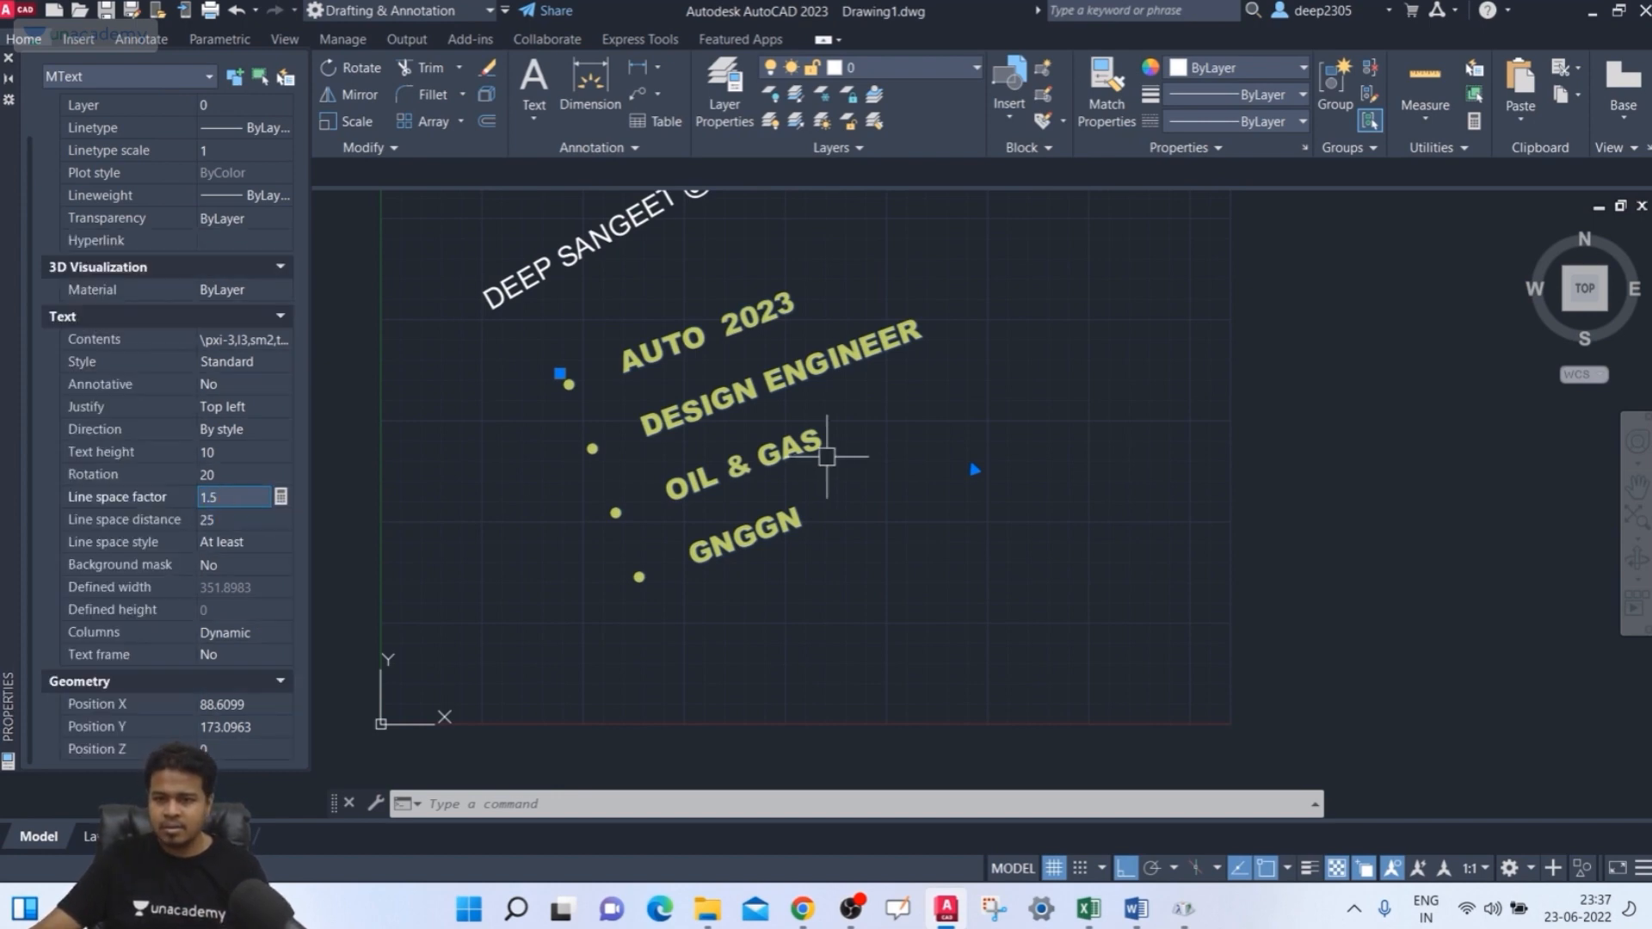
{"action": "middle_click_drag", "start_coordinate": [834, 457], "coordinate": [821, 505]}
{"action": "key", "text": "BackSpace"}
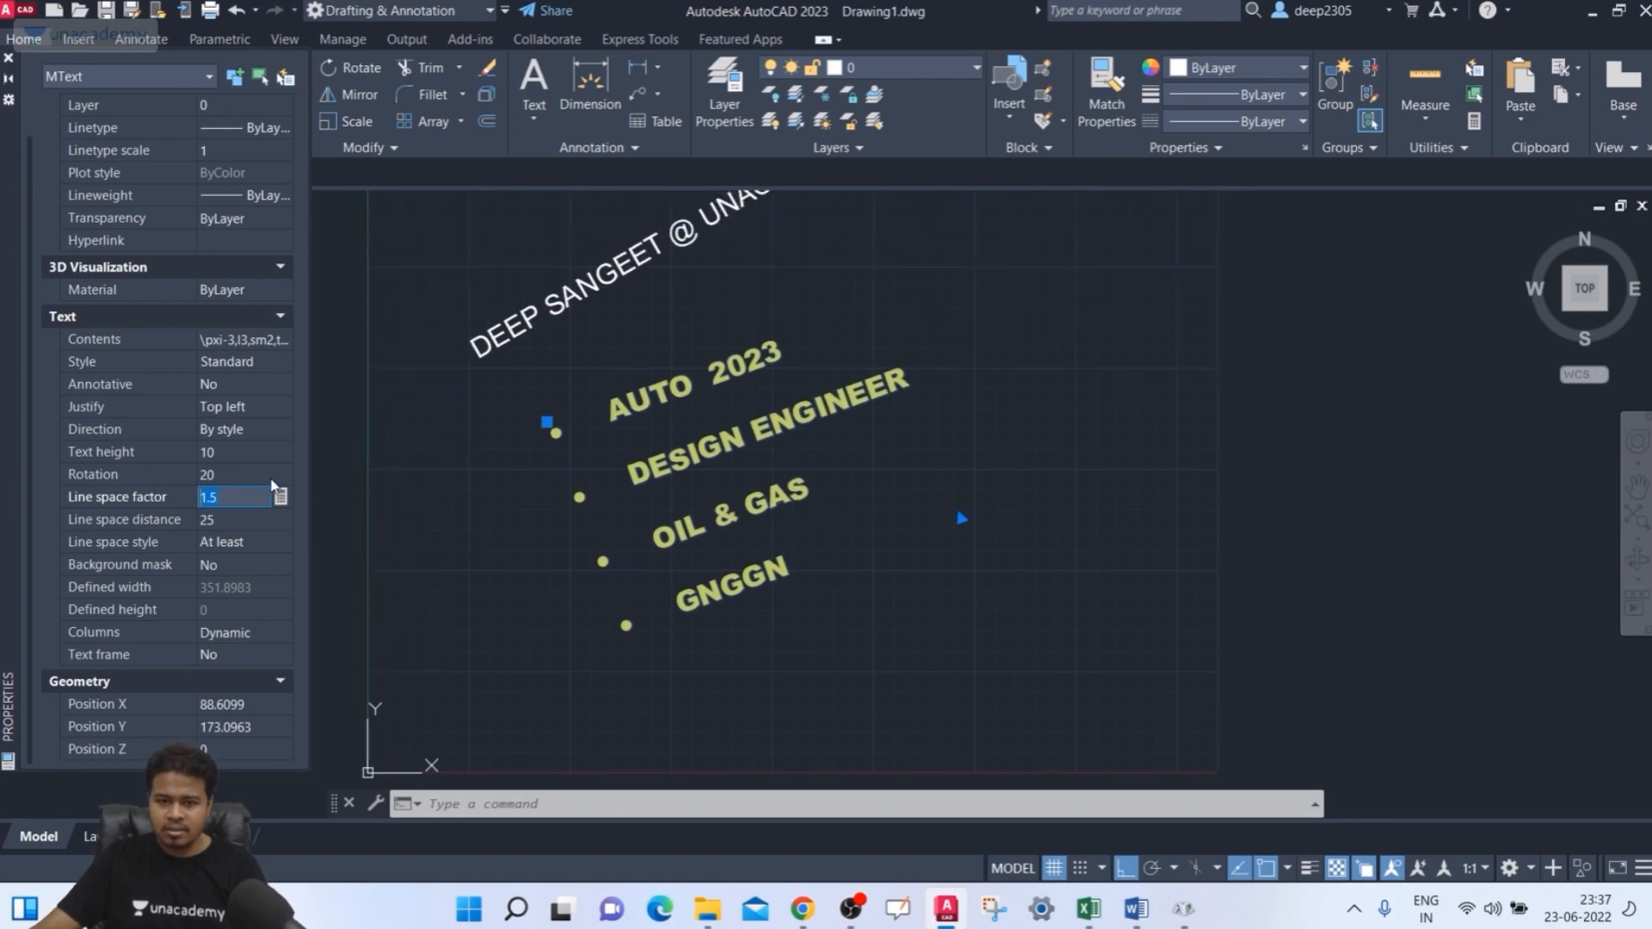
{"action": "type", "text": "1.5"}
- Set the line space factor of the bulleted multiline text to 2 and deselect the text
{"action": "left_click", "coordinate": [281, 498]}
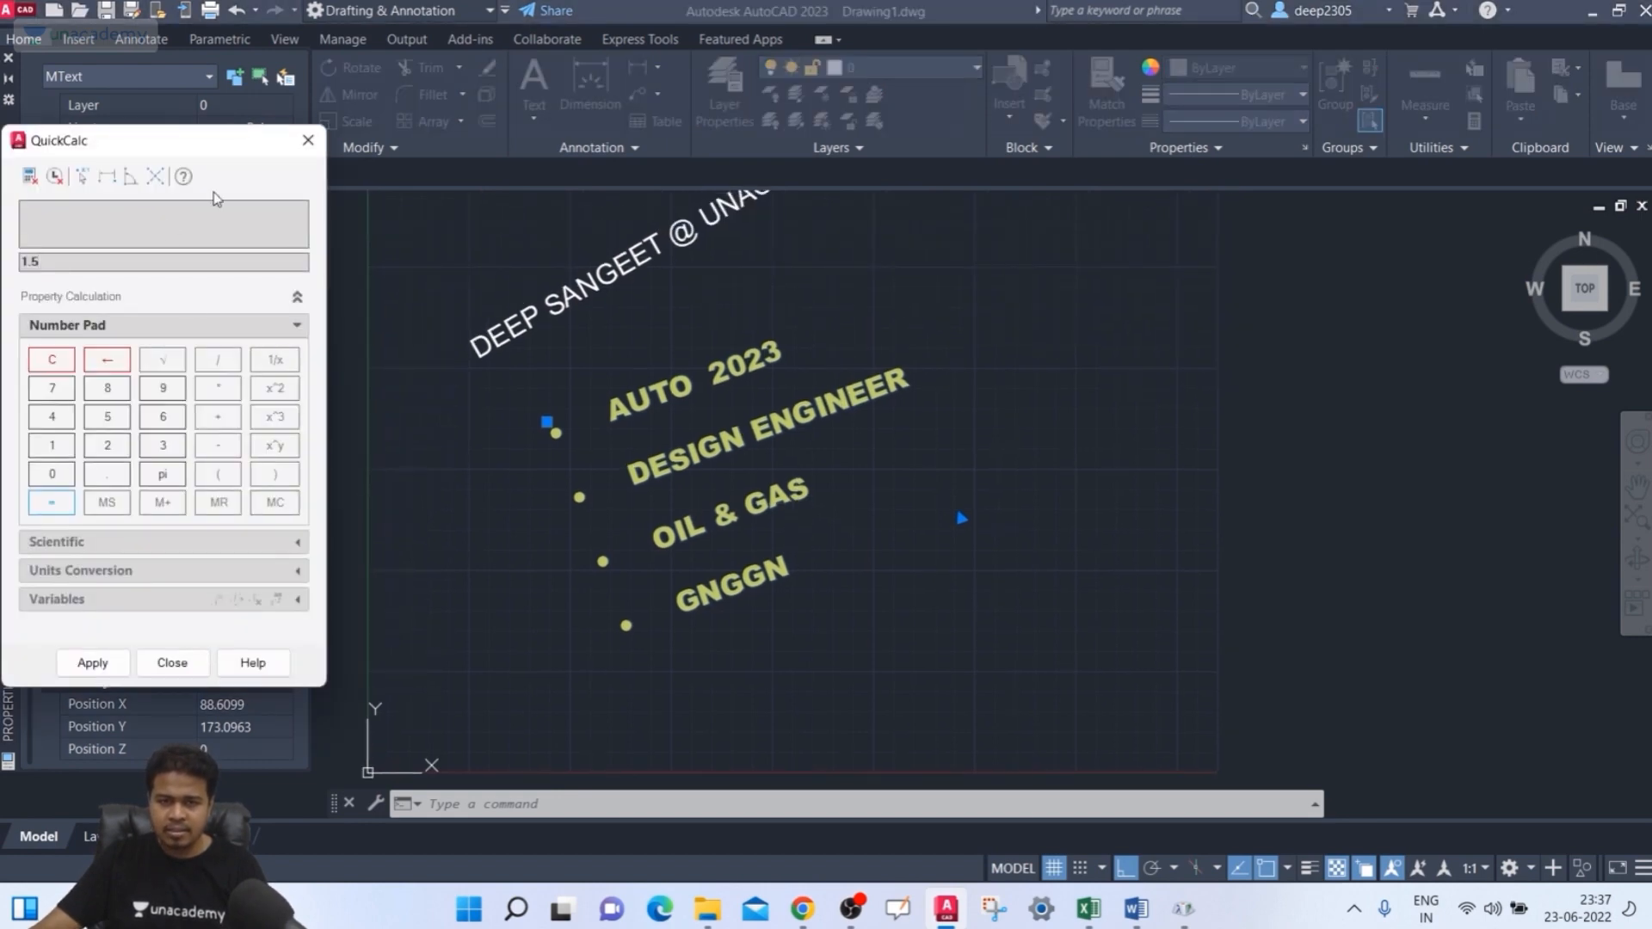
{"action": "left_click", "coordinate": [308, 140]}
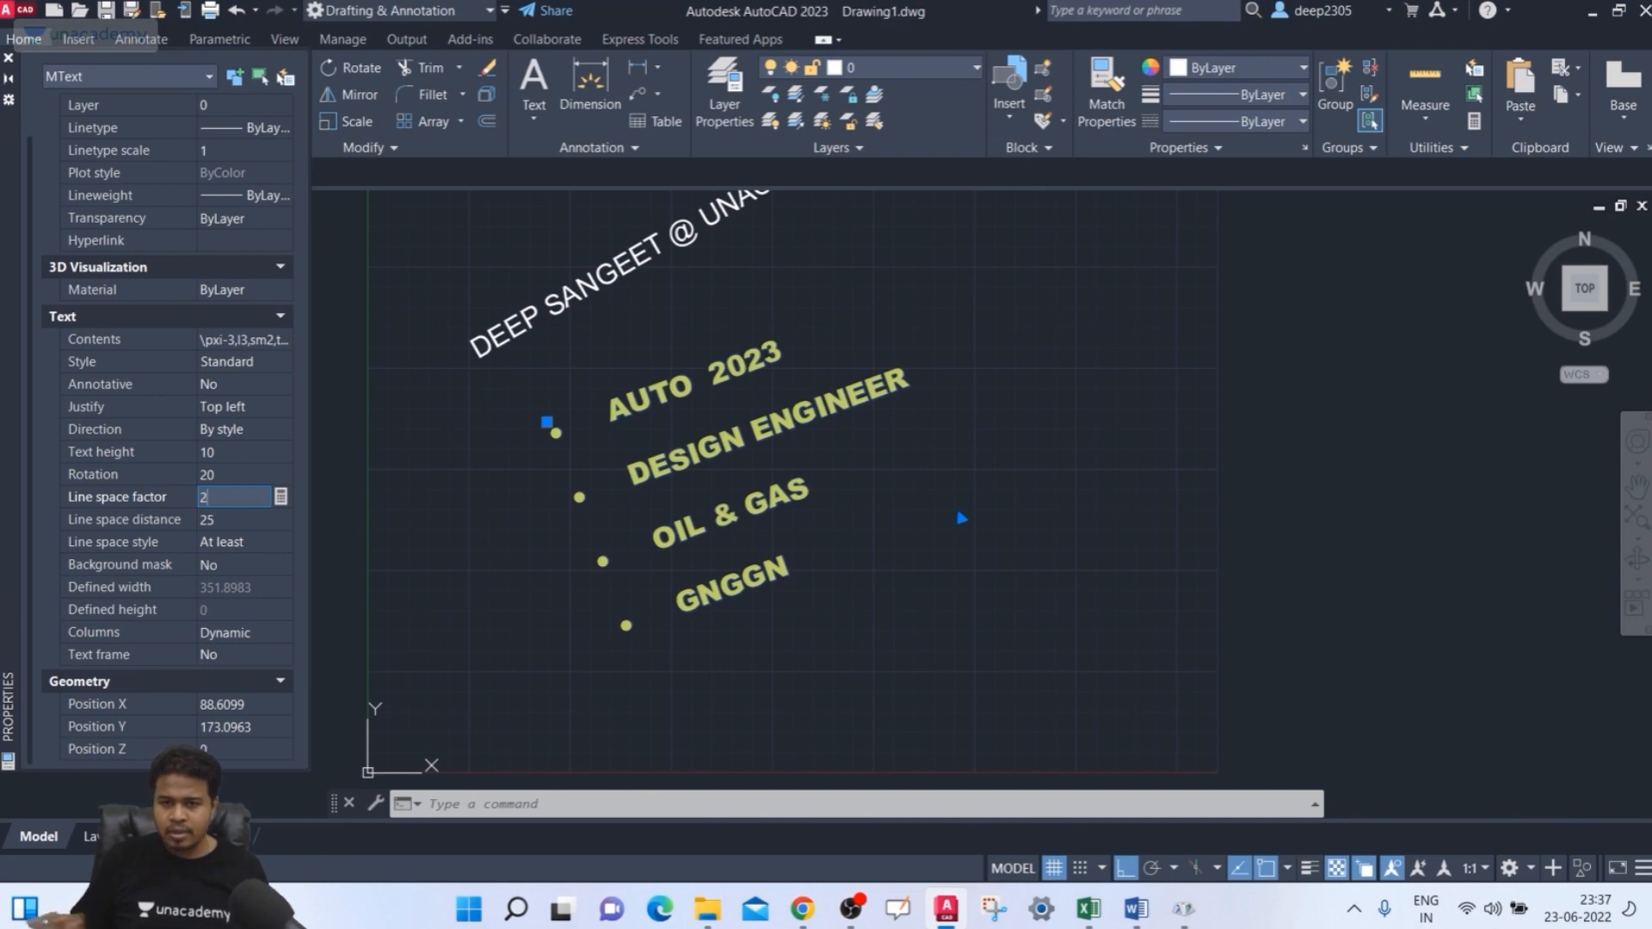
{"action": "key", "text": "Return"}
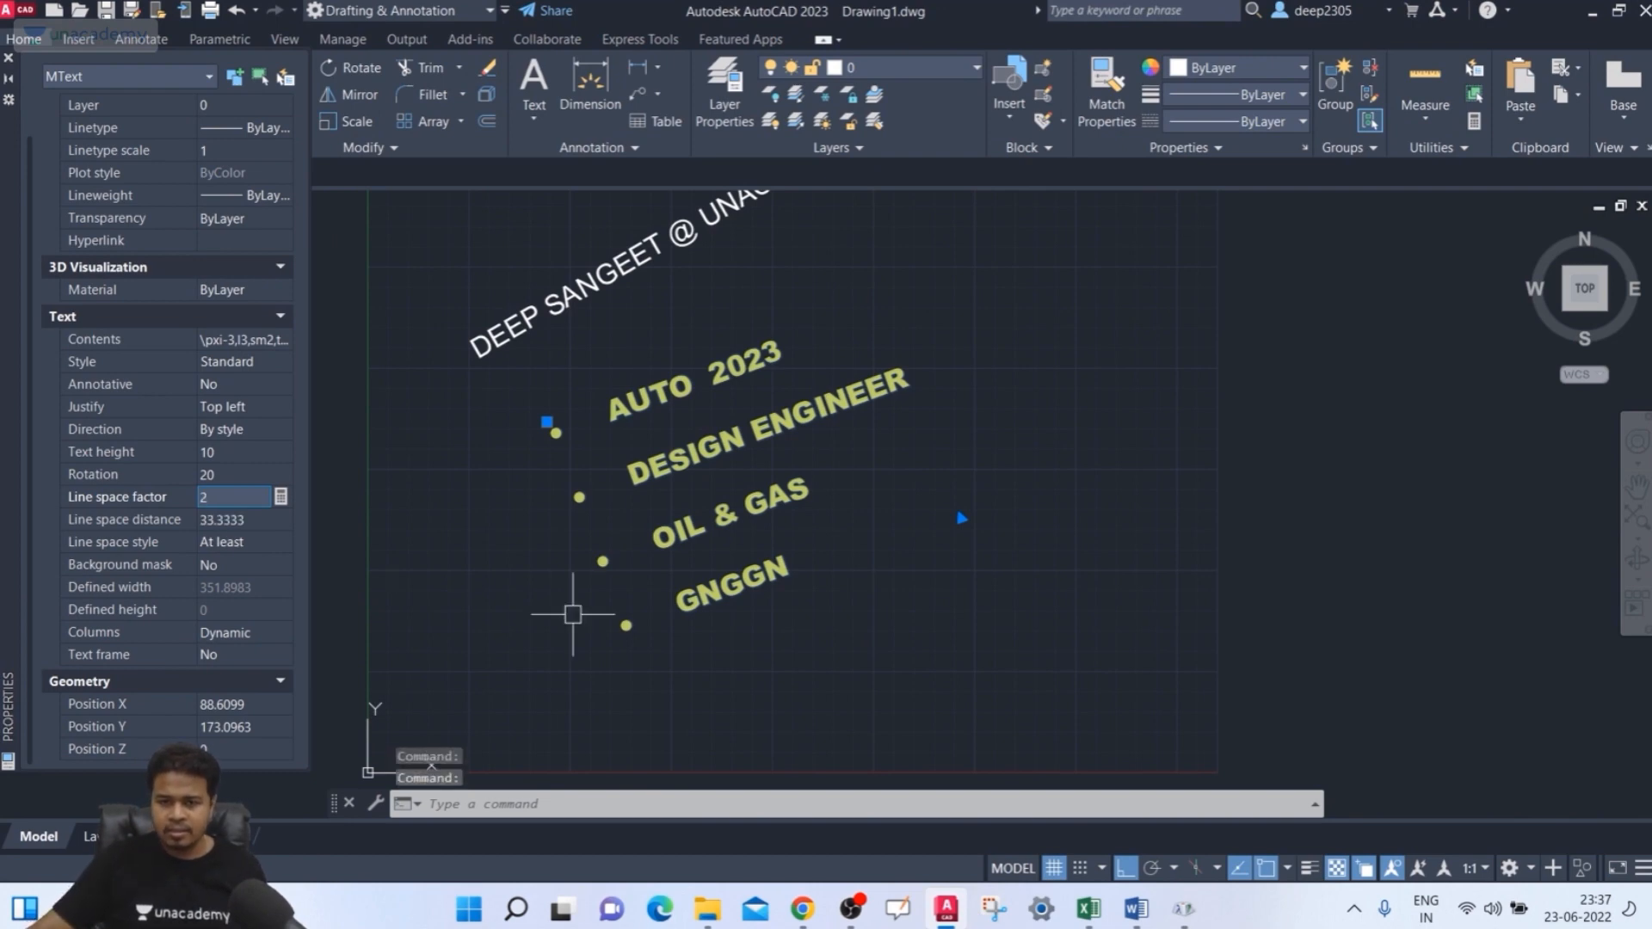
{"action": "left_click", "coordinate": [252, 518]}
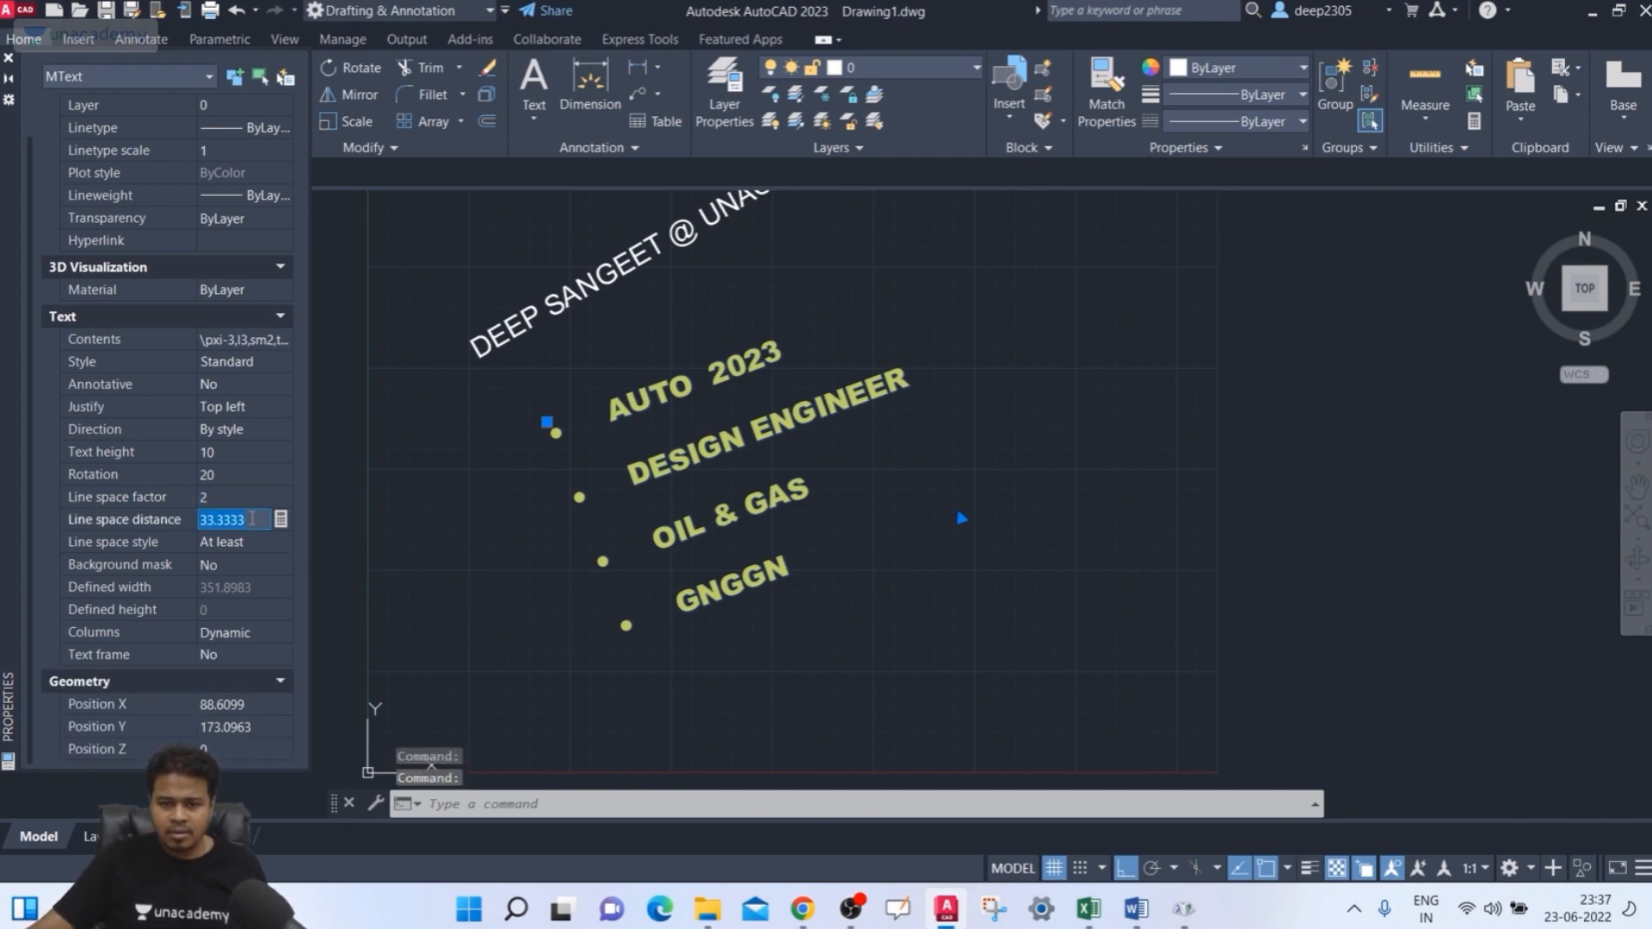
{"action": "left_click", "coordinate": [235, 500]}
{"action": "middle_click_drag", "start_coordinate": [751, 558], "coordinate": [764, 560]}
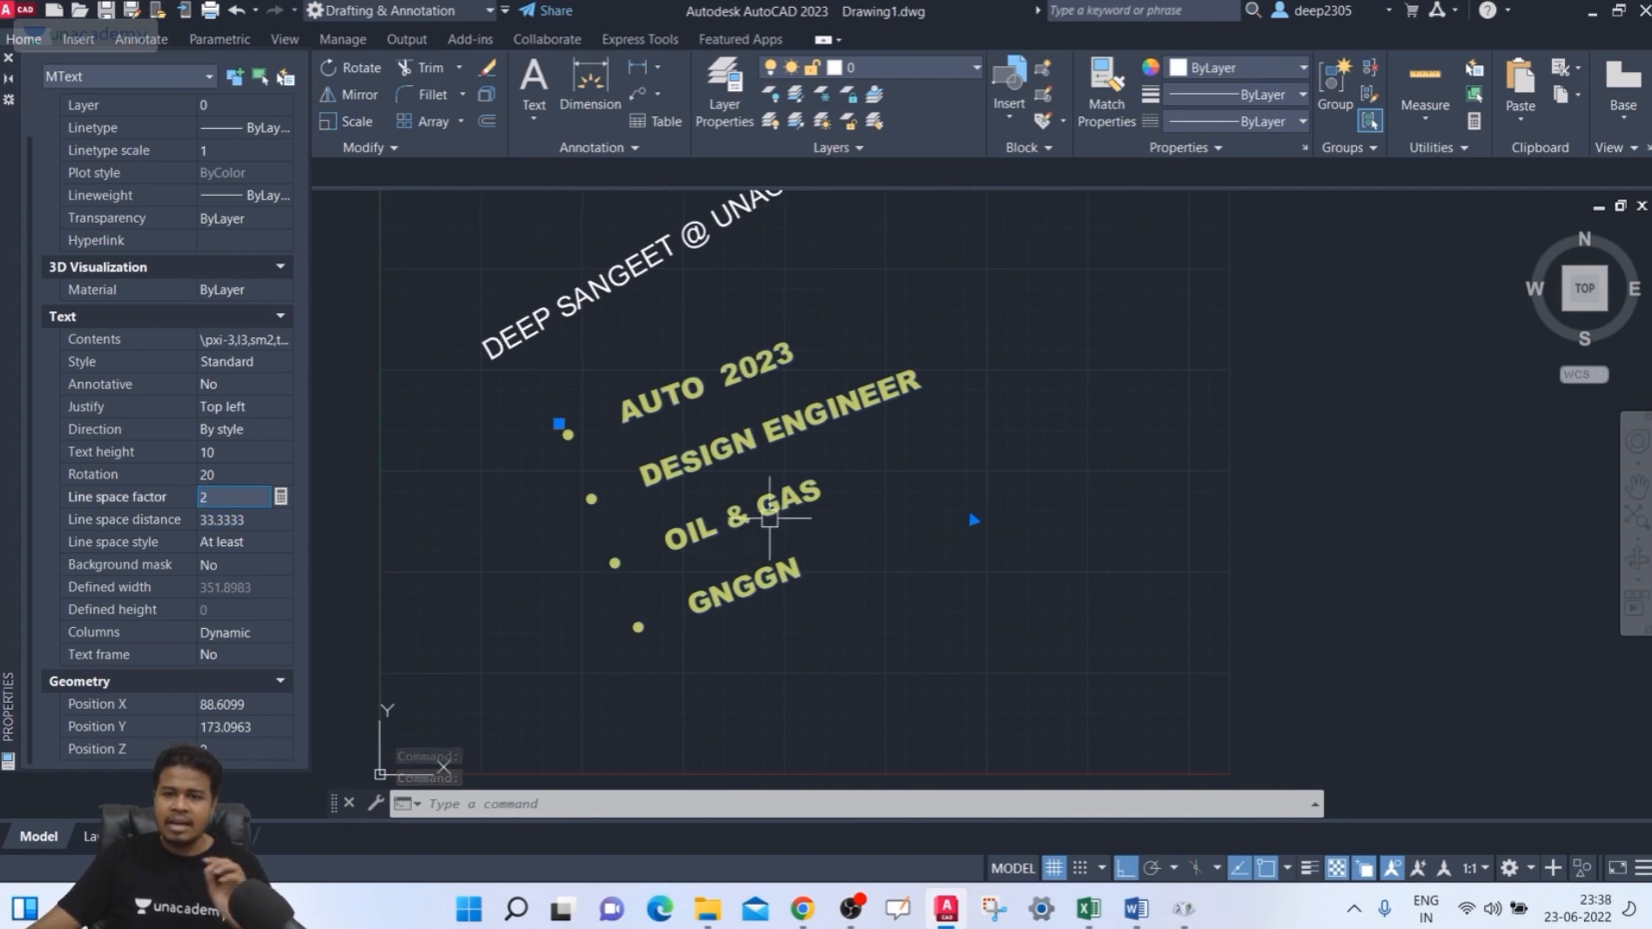
{"action": "key", "text": "Escape"}
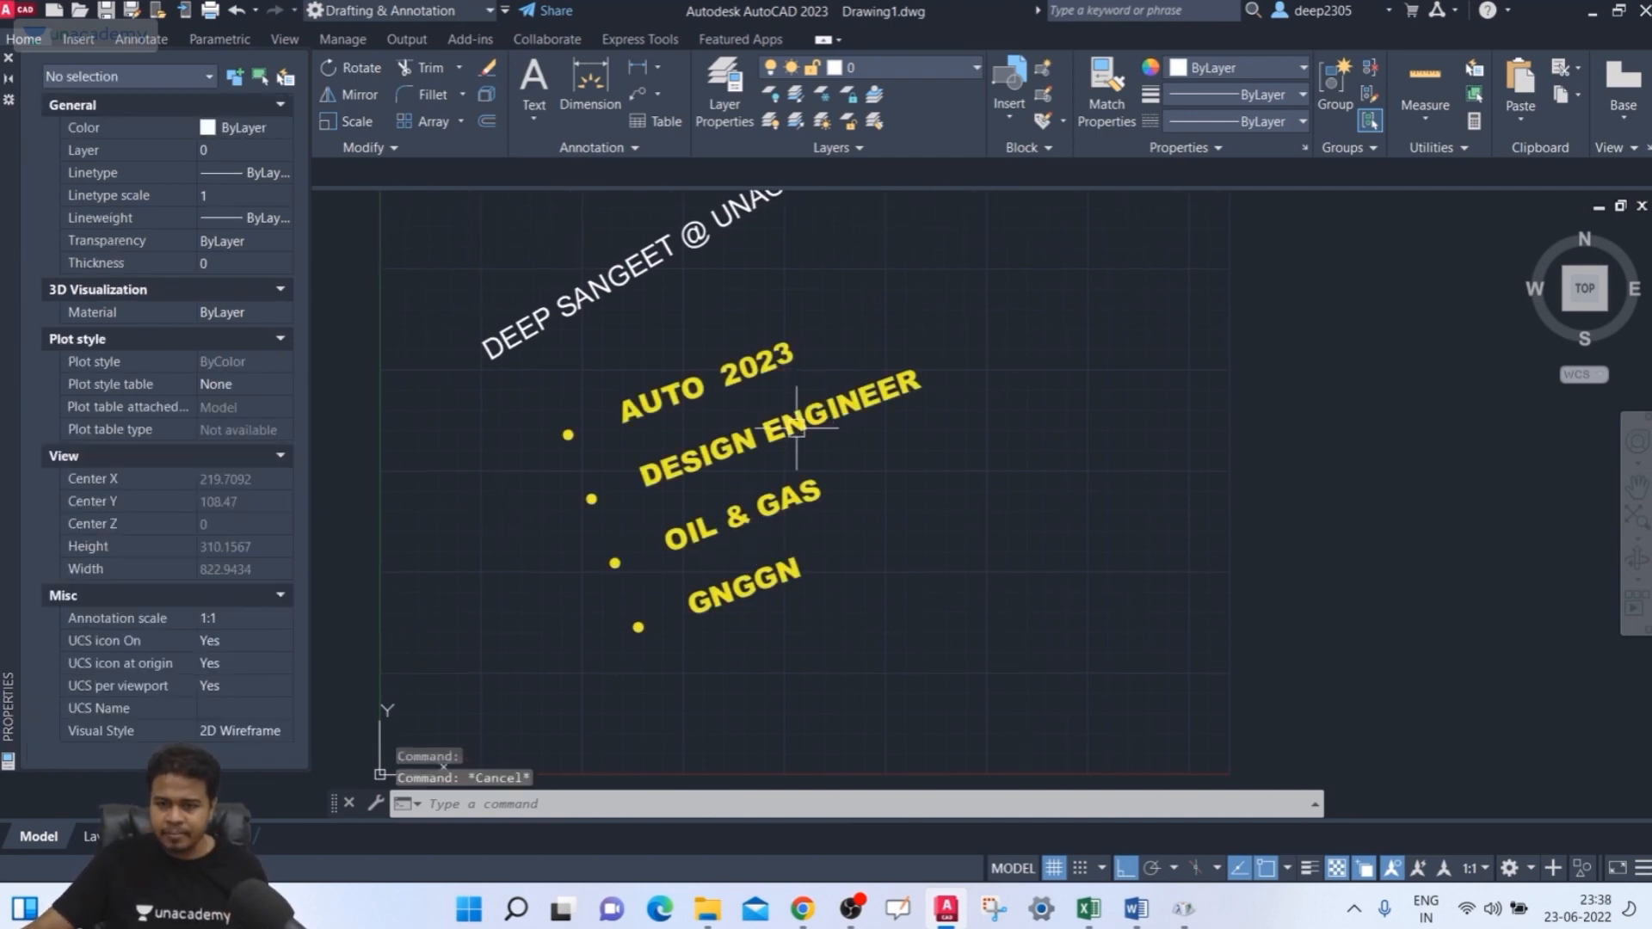
- Edit the bulleted multiline text, apply 2.5x line spacing to all four lines, and close the text editor
{"action": "left_click", "coordinate": [795, 427]}
{"action": "double_click", "coordinate": [785, 443]}
{"action": "left_click_drag", "start_coordinate": [920, 558], "coordinate": [582, 408]}
{"action": "left_click", "coordinate": [833, 94]}
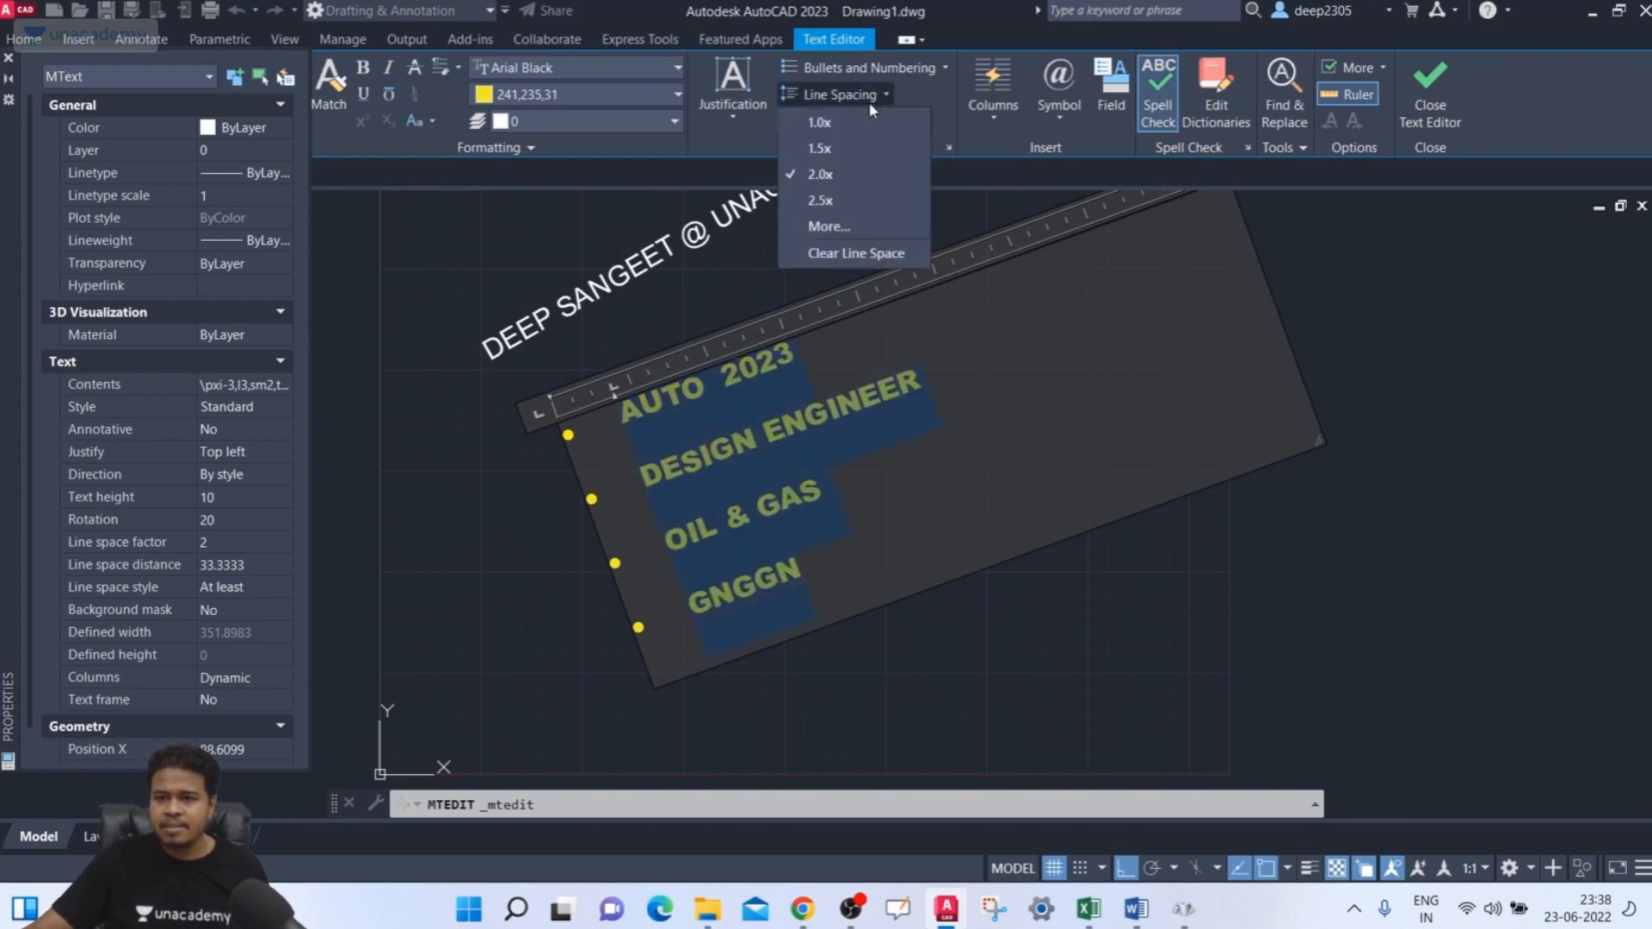
{"action": "left_click", "coordinate": [838, 207]}
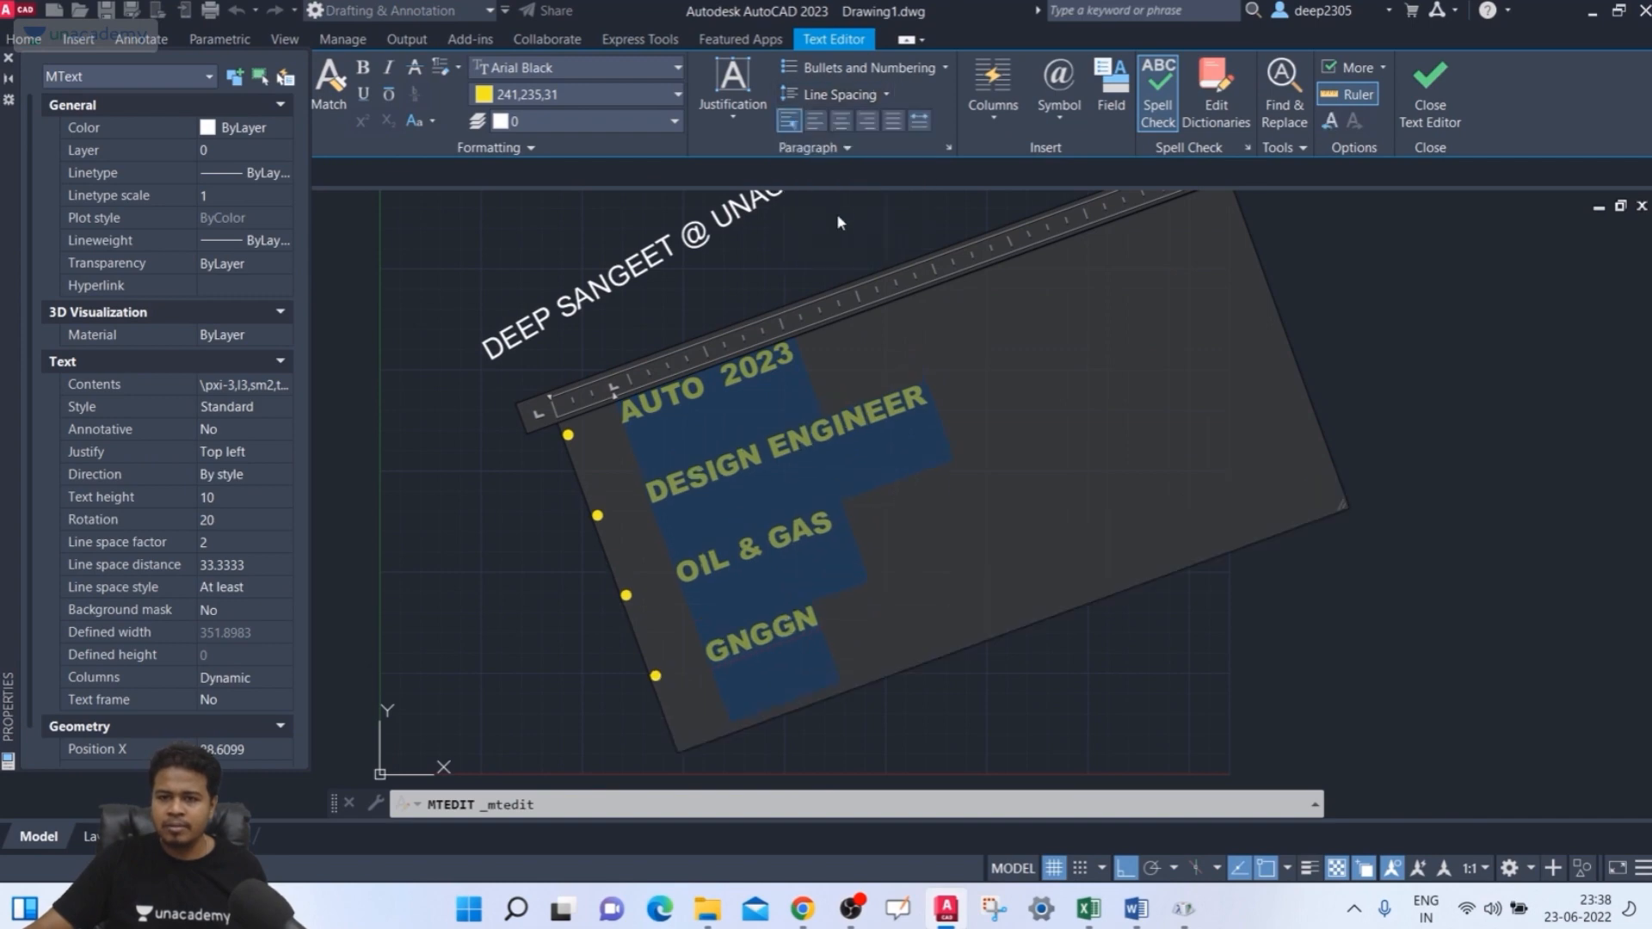
{"action": "key", "text": "Escape"}
{"action": "left_click", "coordinate": [860, 453]}
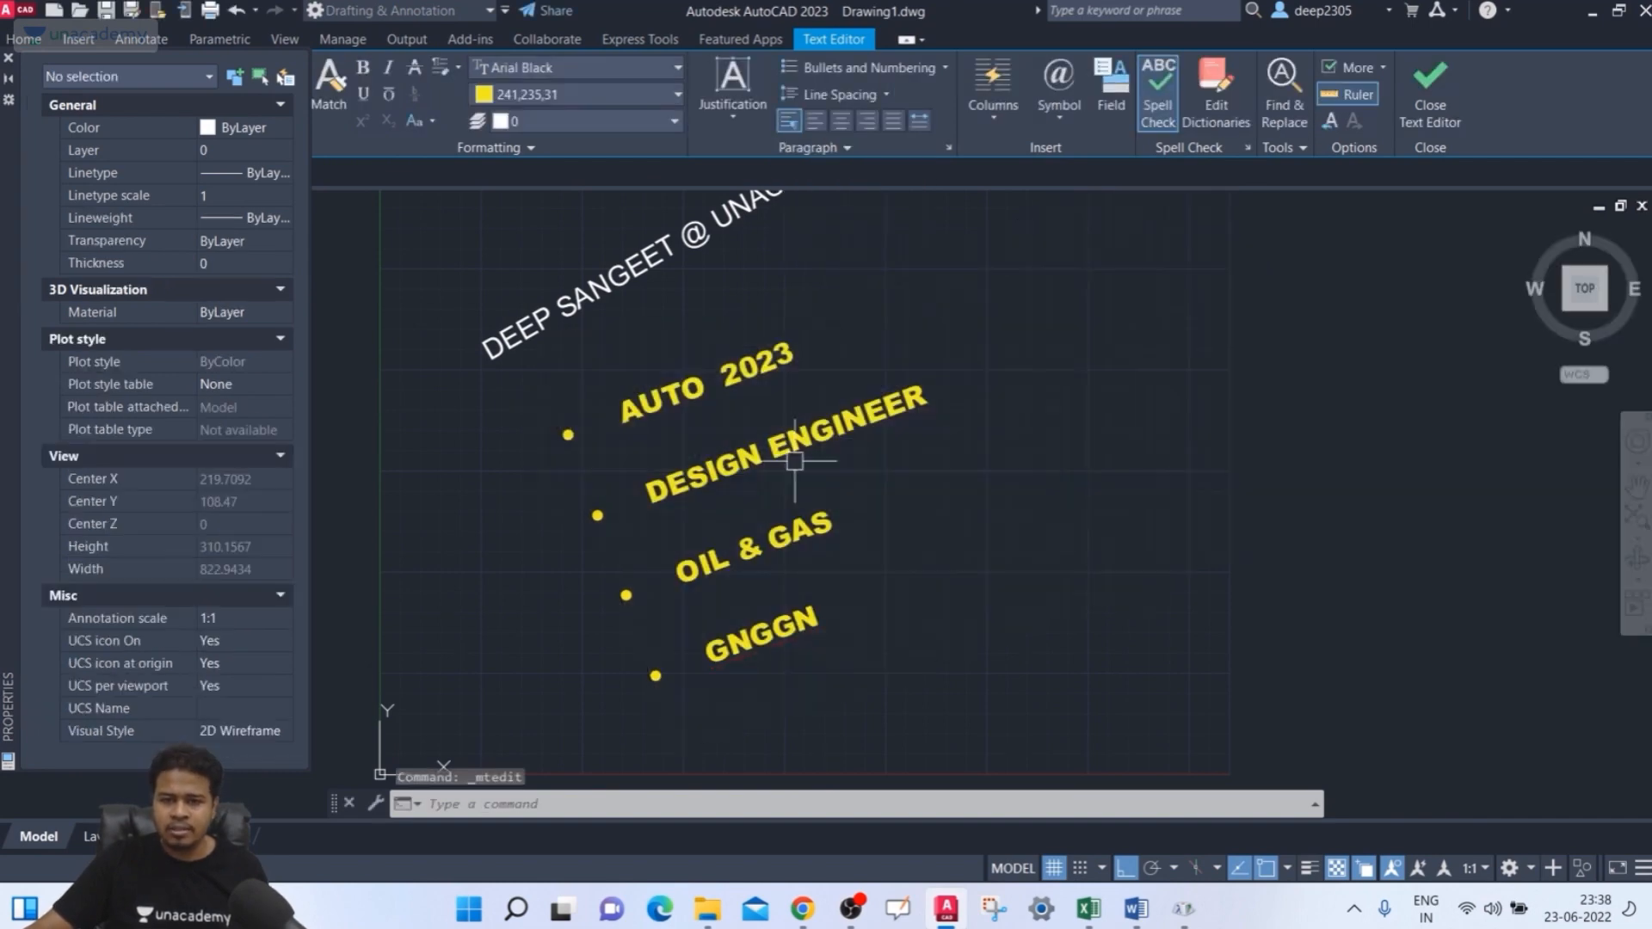
- Select the bulleted multiline text and set its line space factor to 3
{"action": "left_click", "coordinate": [1038, 427]}
{"action": "left_click", "coordinate": [651, 620]}
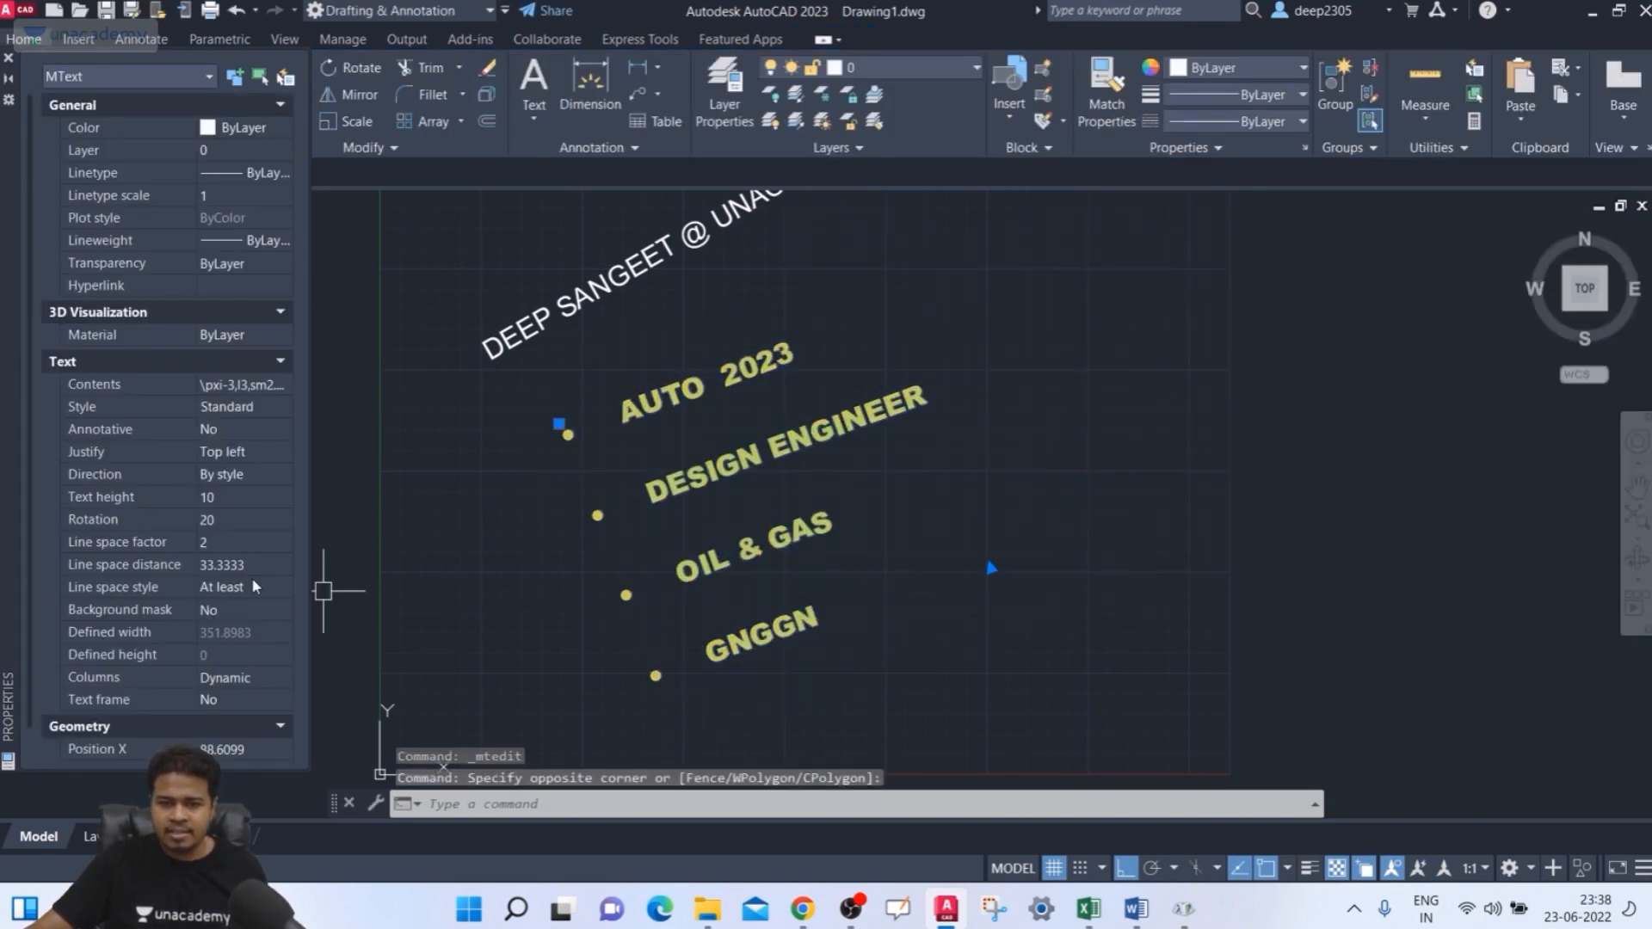
{"action": "left_click", "coordinate": [222, 544]}
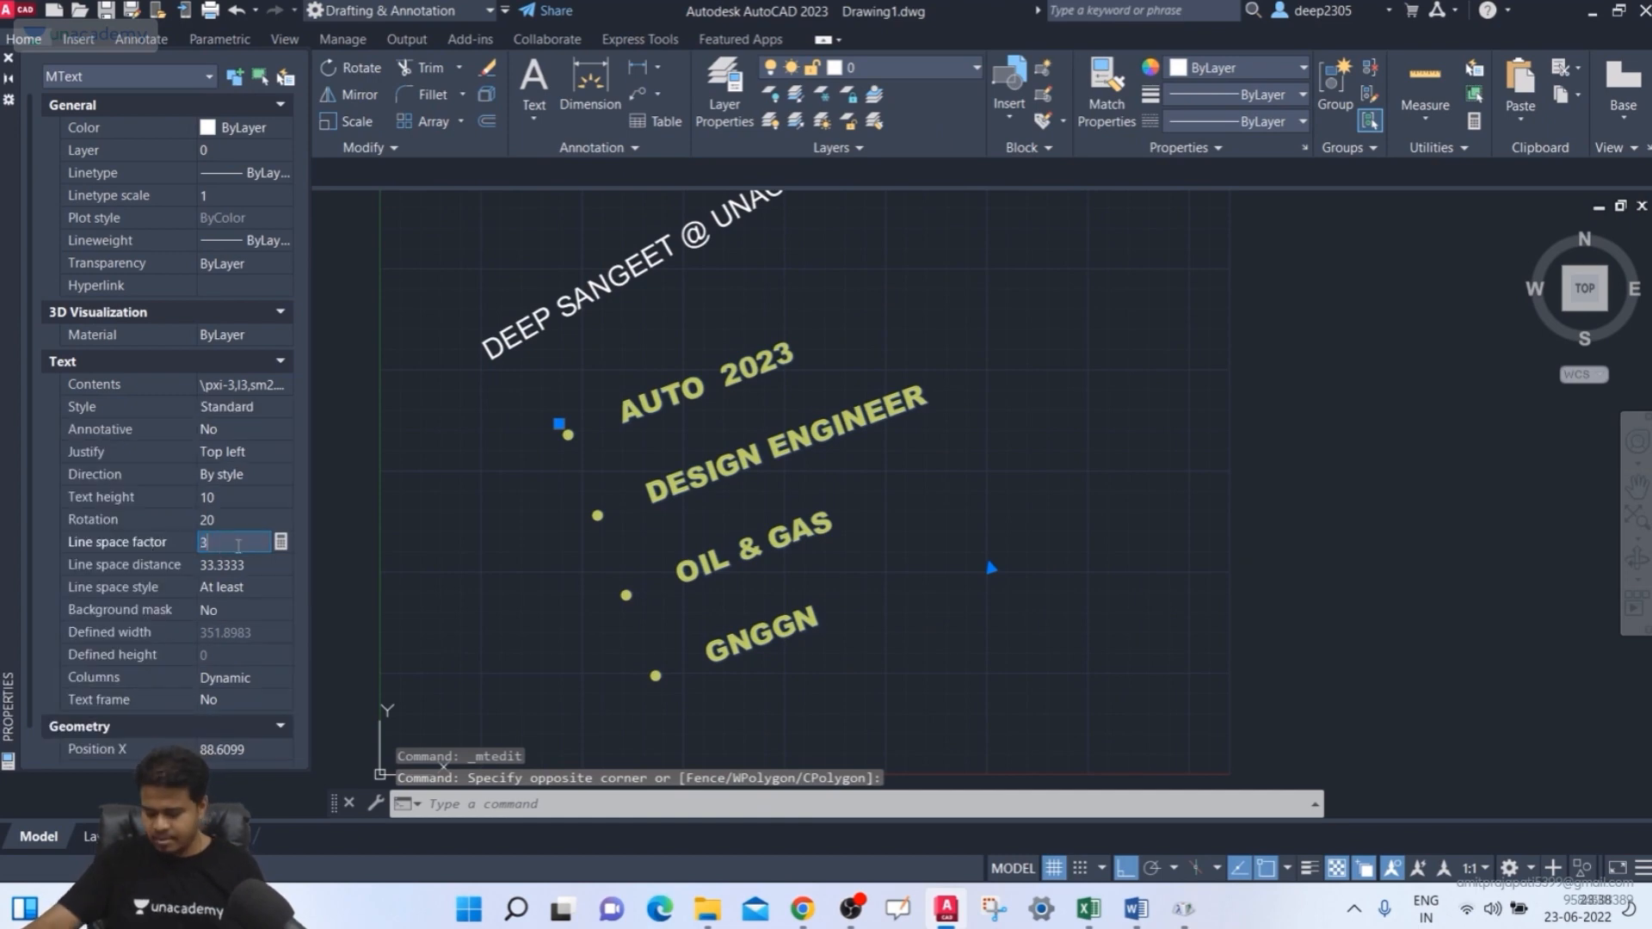
{"action": "type", "text": "3"}
{"action": "key", "text": "Tab"}
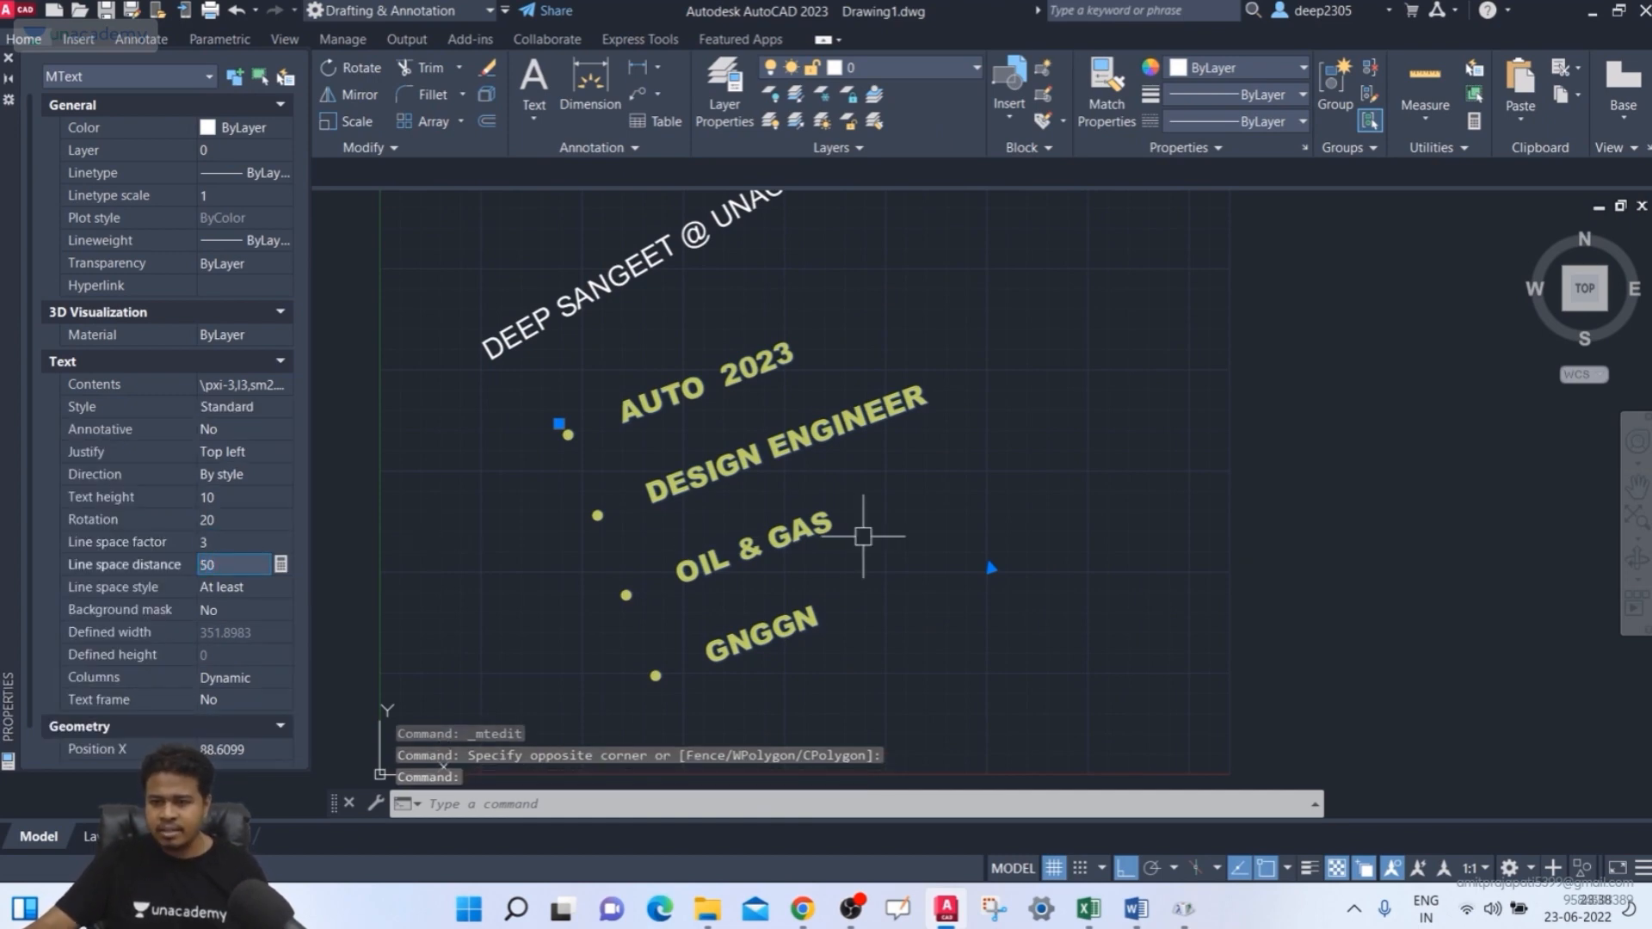
{"action": "key", "text": "Escape"}
- Reopen the bulleted text for editing and bring up the detailed paragraph line spacing settings
{"action": "left_click", "coordinate": [800, 479]}
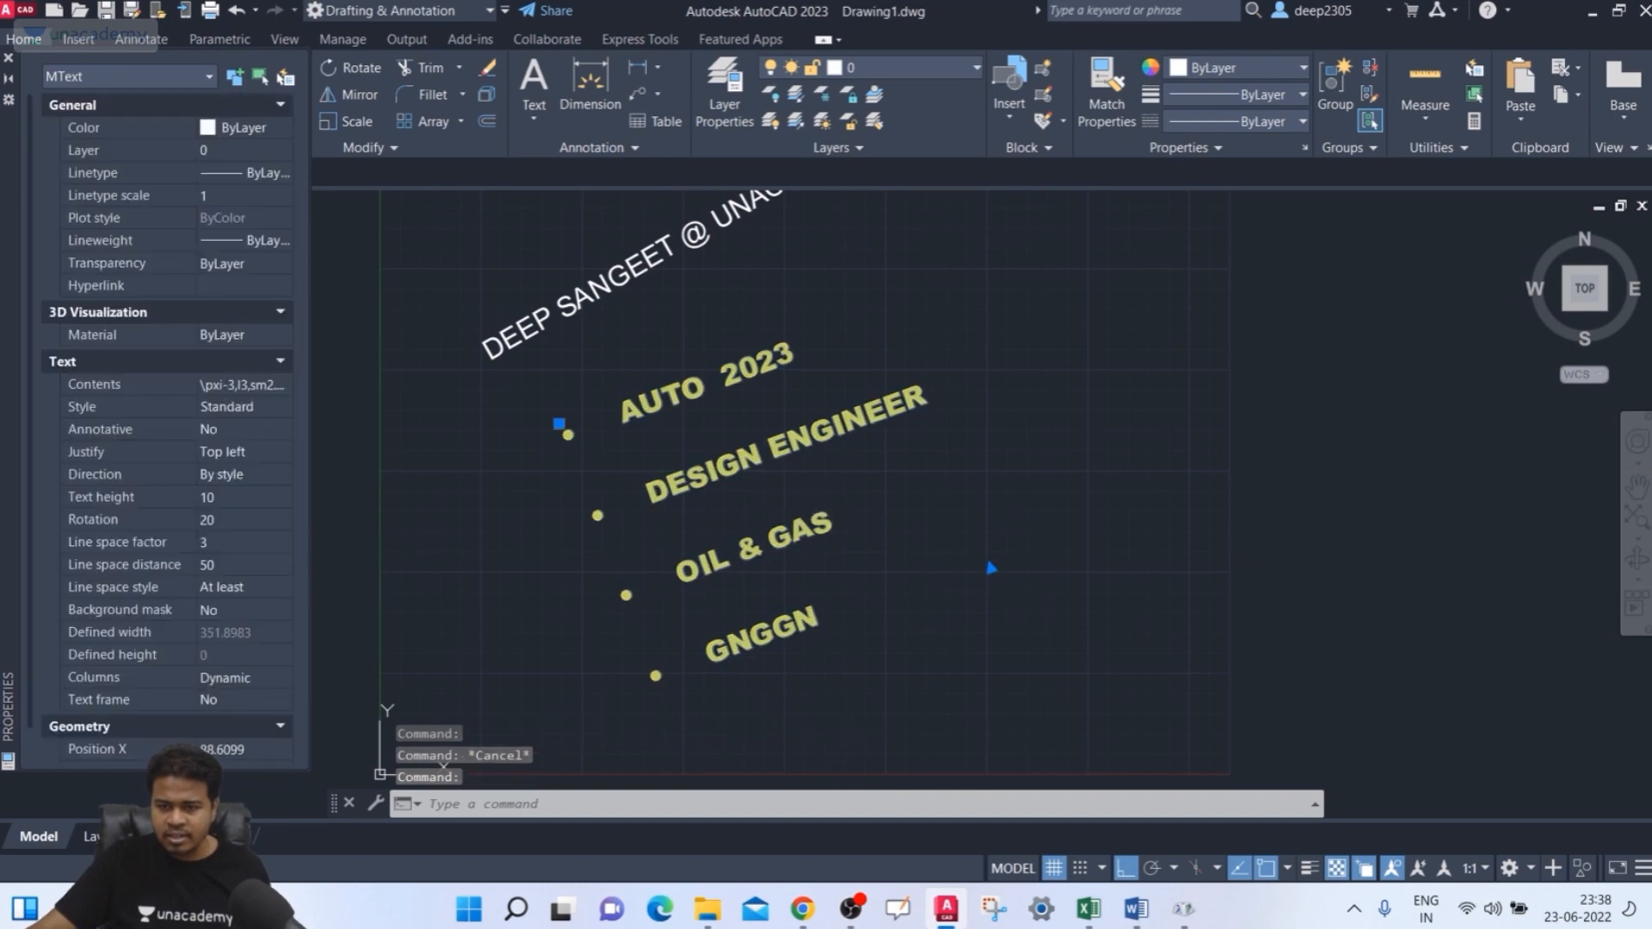
{"action": "double_click", "coordinate": [801, 480]}
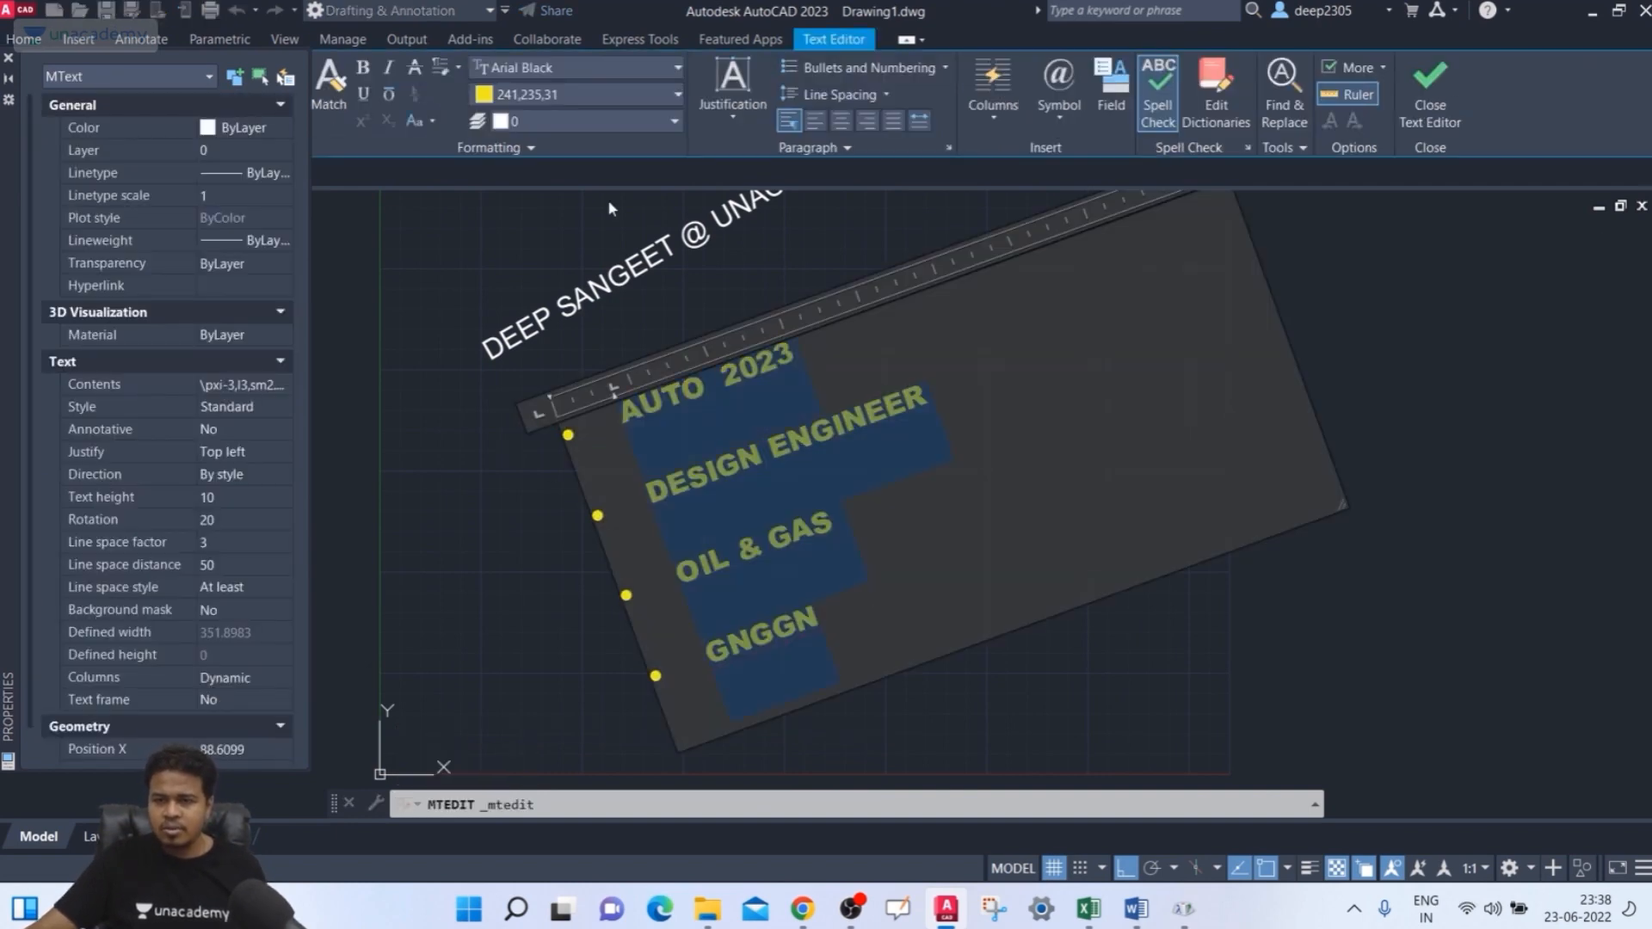
{"action": "left_click", "coordinate": [877, 96]}
{"action": "left_click", "coordinate": [828, 227]}
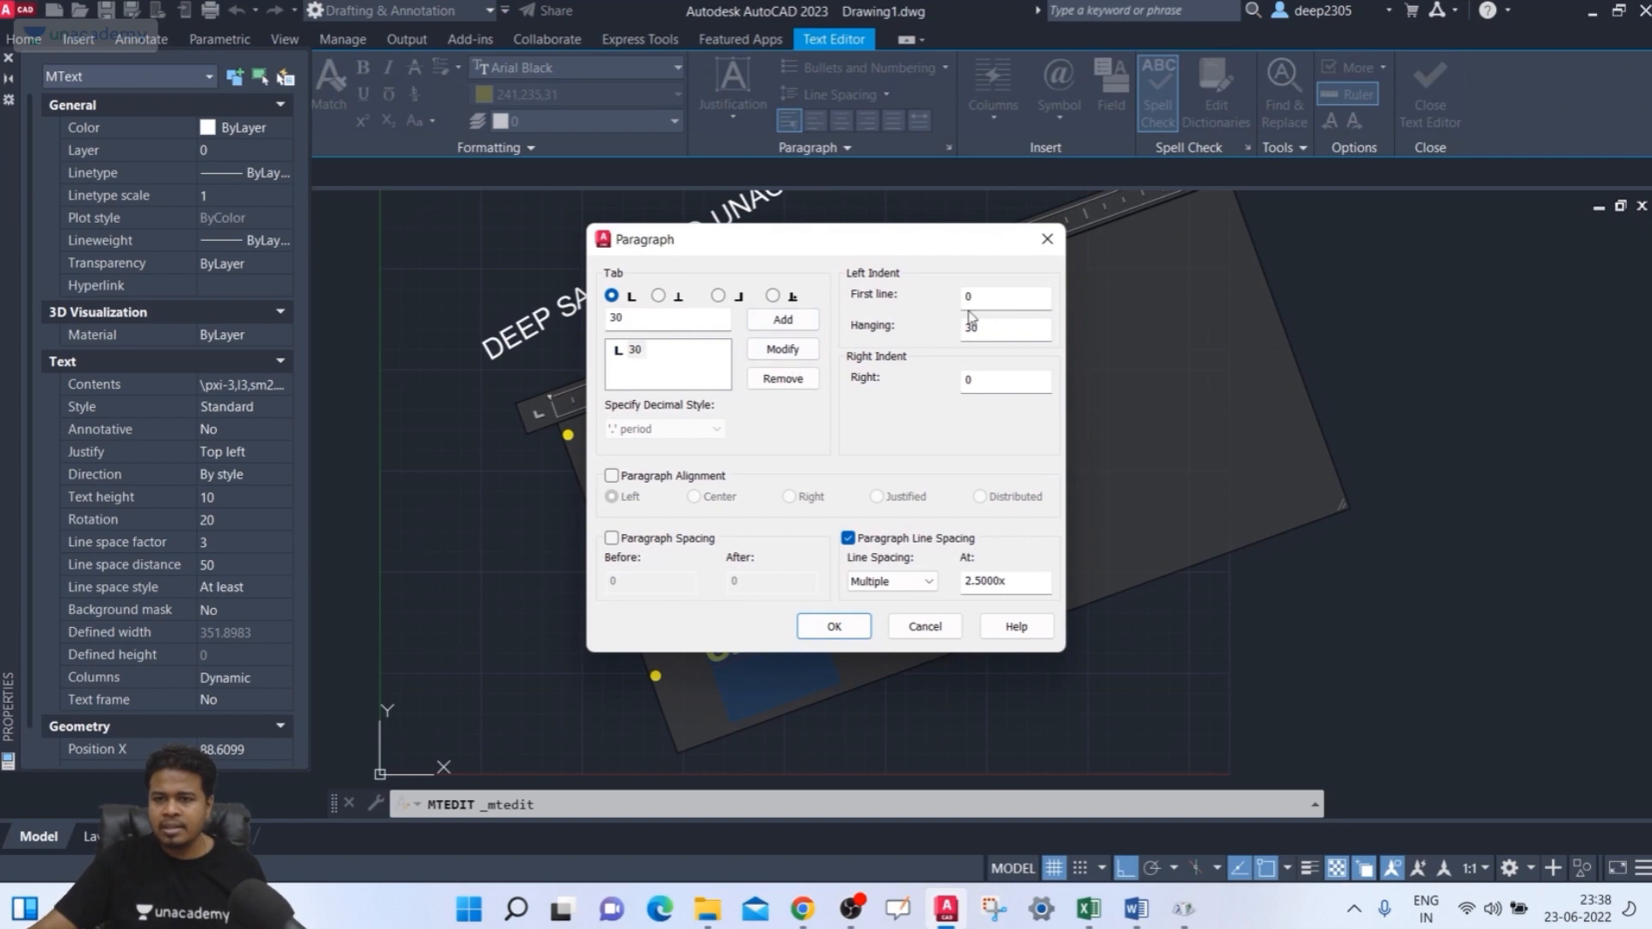
- Dismiss the paragraph settings, leave the text editor, and set the bulleted multiline text's rotation to 0
{"action": "left_click", "coordinate": [1047, 239]}
{"action": "key", "text": "Escape"}
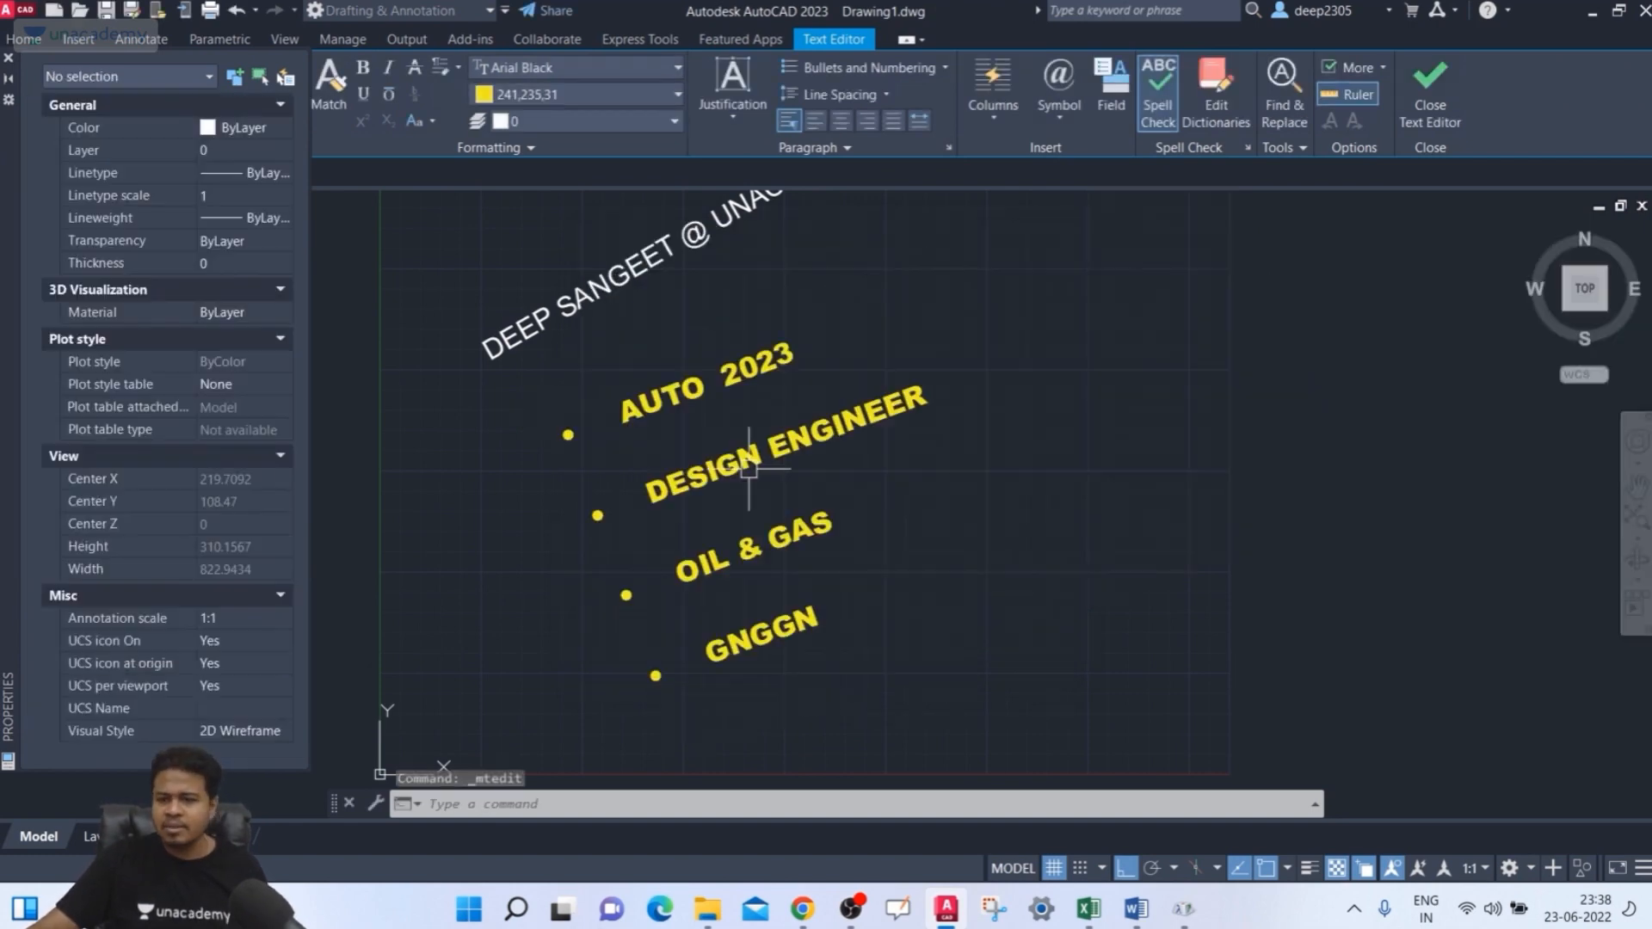
{"action": "left_click", "coordinate": [925, 468]}
{"action": "left_click", "coordinate": [833, 512]}
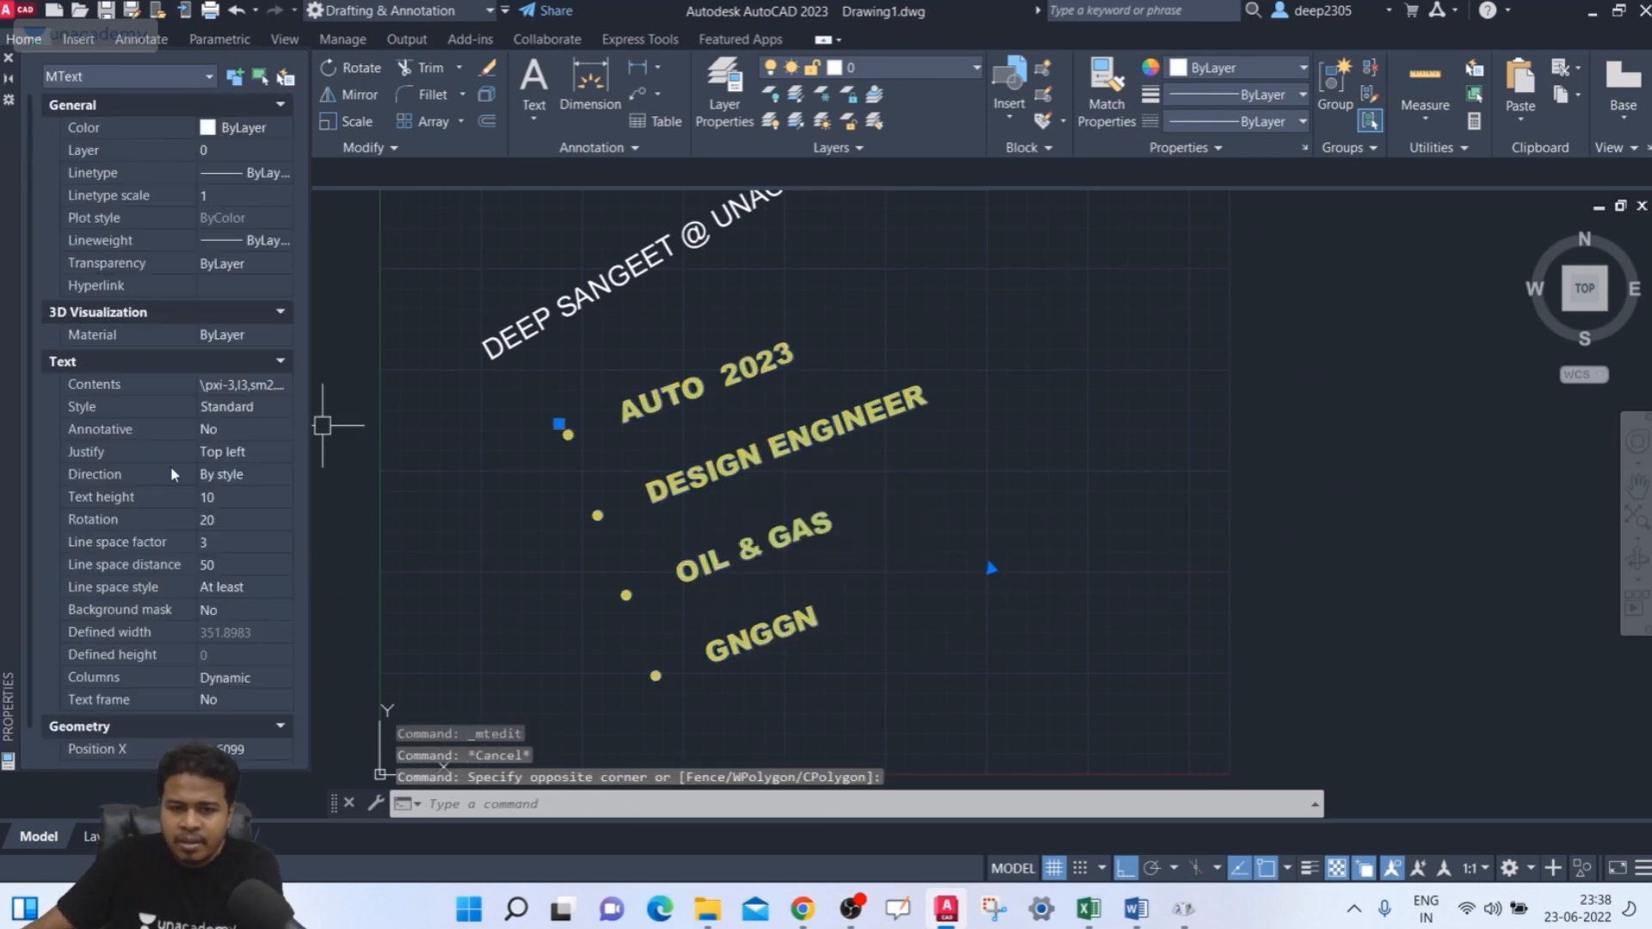
{"action": "left_click", "coordinate": [221, 520]}
{"action": "type", "text": "0"}
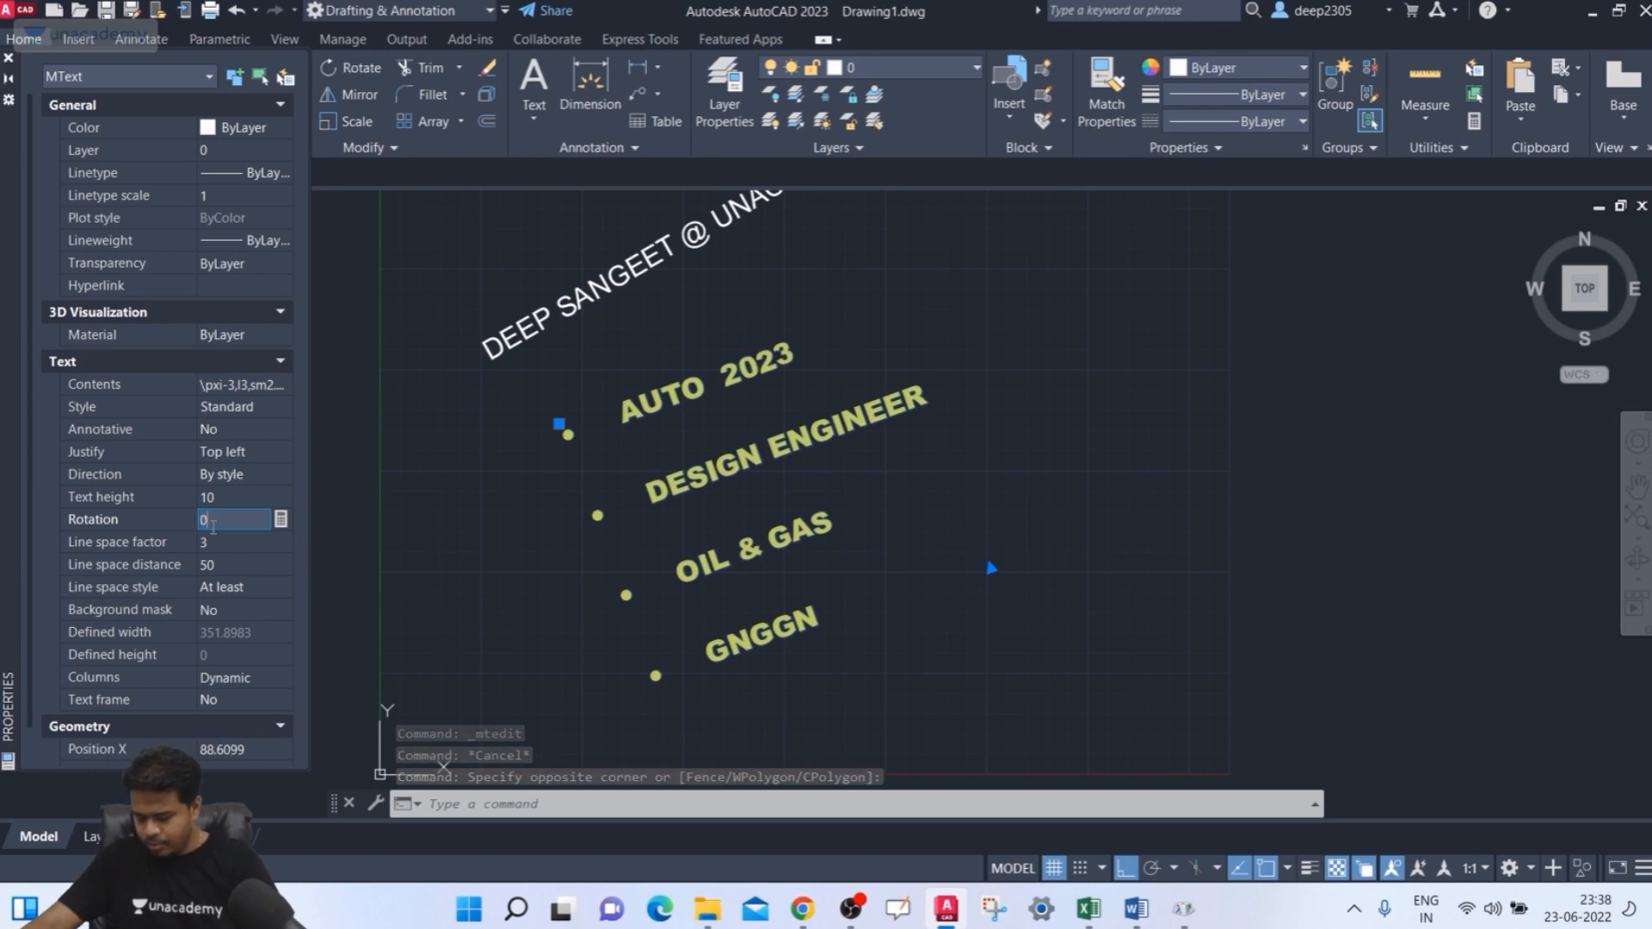
{"action": "key", "text": "Return"}
{"action": "middle_click_drag", "start_coordinate": [757, 486], "coordinate": [783, 408]}
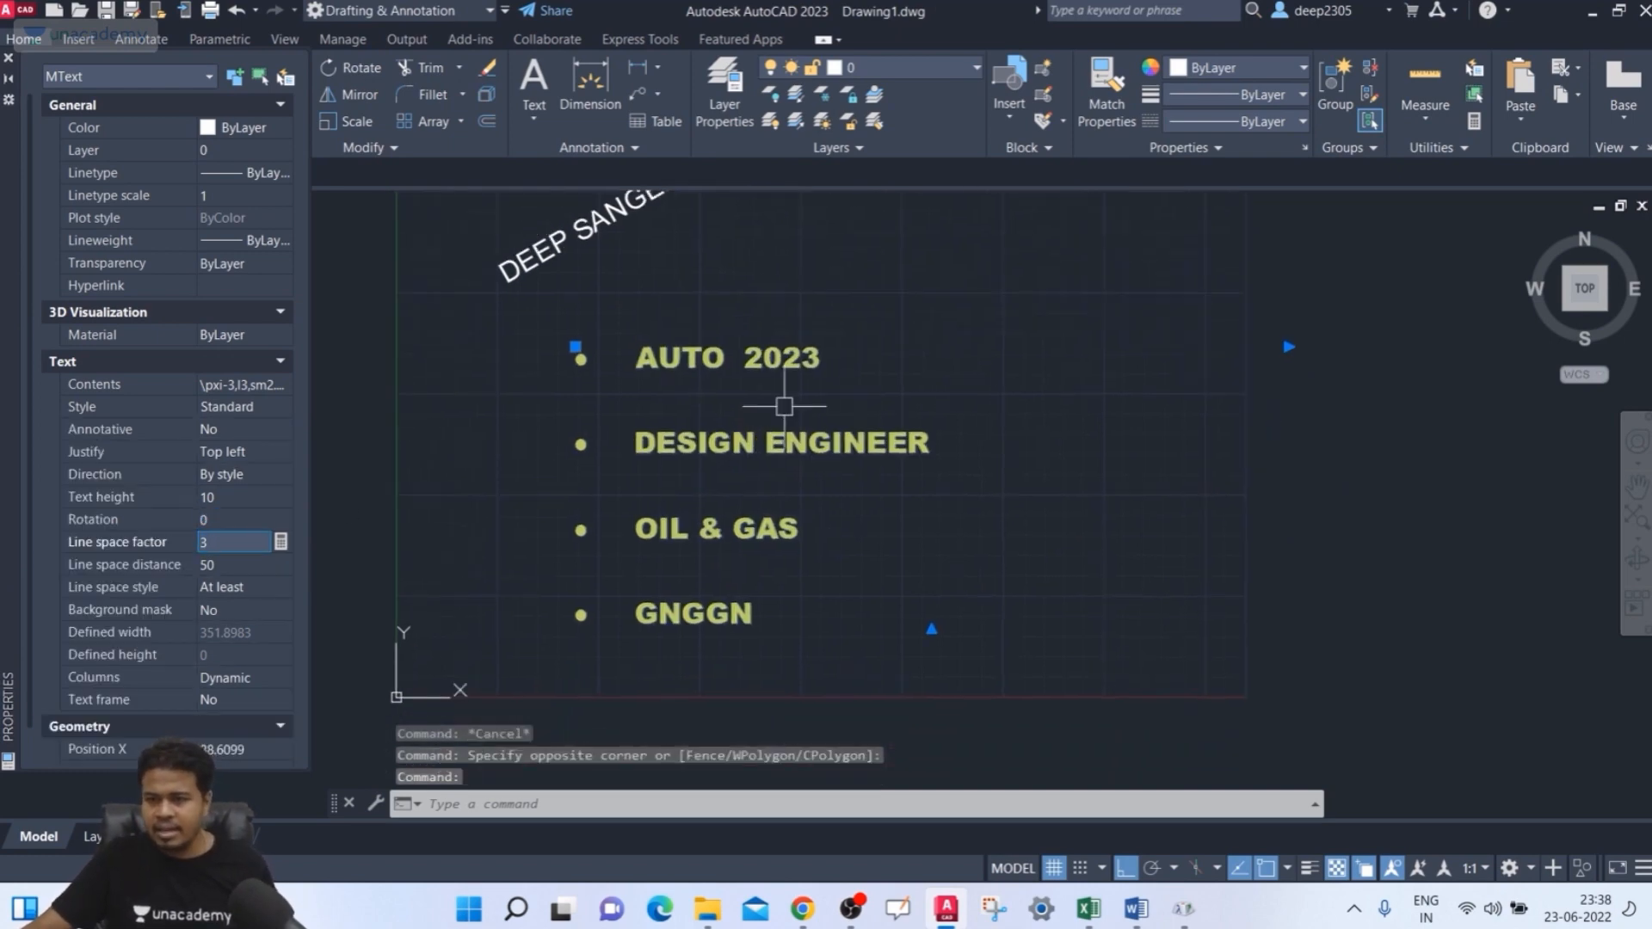
- Narrow the bulleted text's frame to about 200.7 units wide and stretch its lower edge down by about 28 units
{"action": "left_click", "coordinate": [1289, 346]}
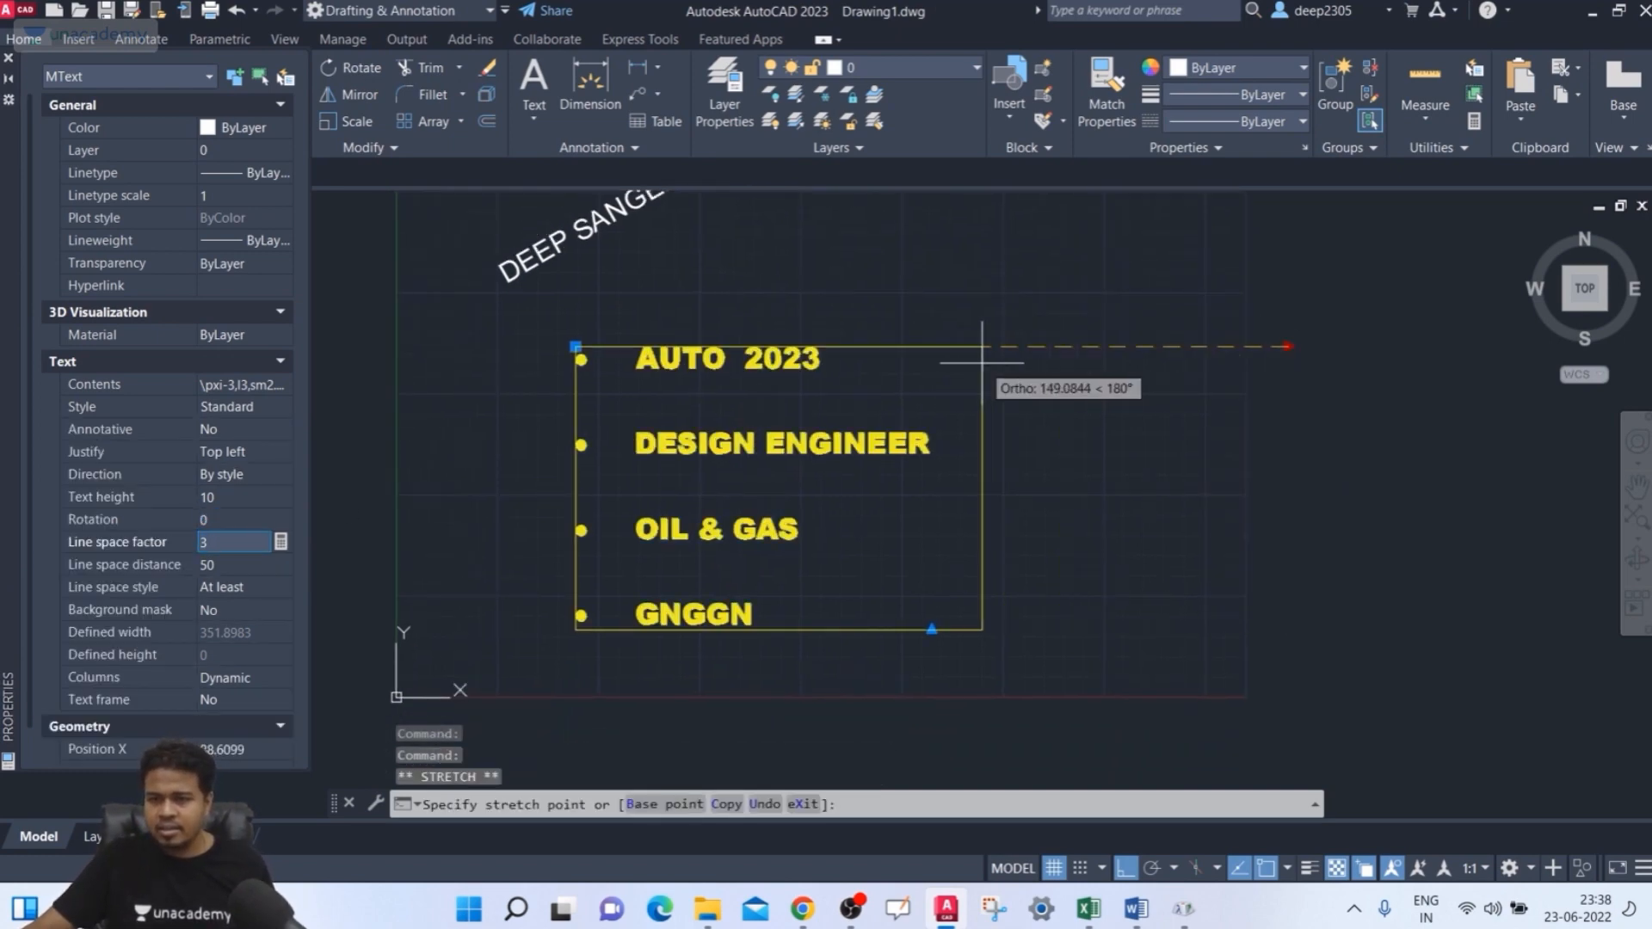
{"action": "left_click", "coordinate": [983, 347]}
{"action": "left_click", "coordinate": [780, 628]}
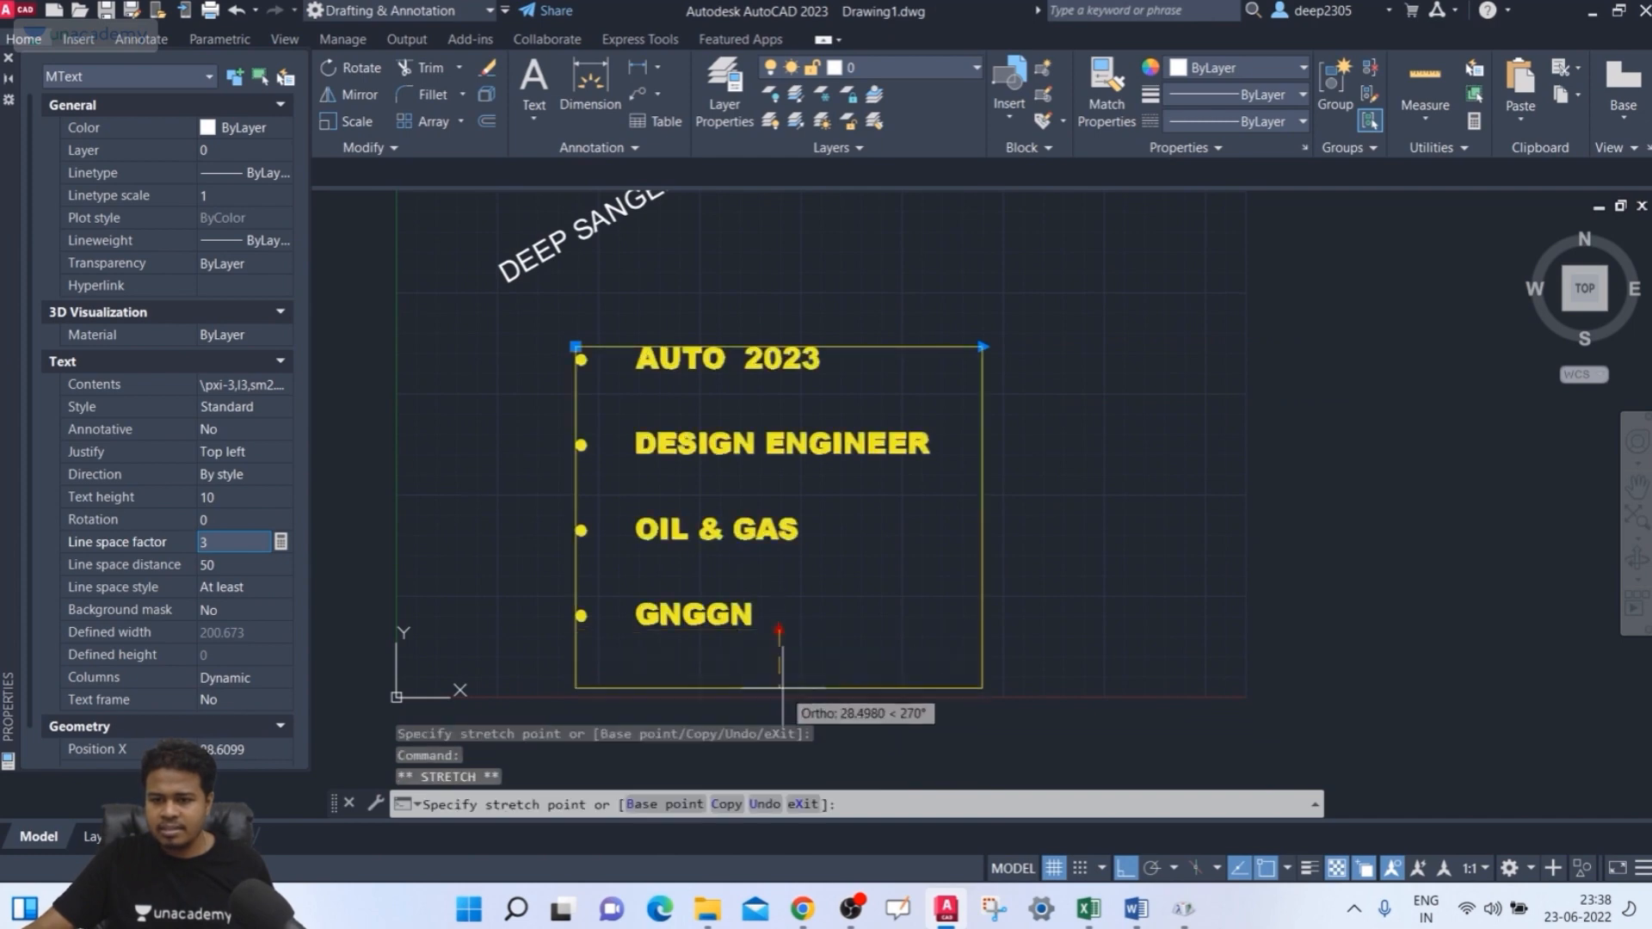
{"action": "left_click", "coordinate": [788, 689]}
{"action": "middle_click_drag", "start_coordinate": [748, 564], "coordinate": [729, 478]}
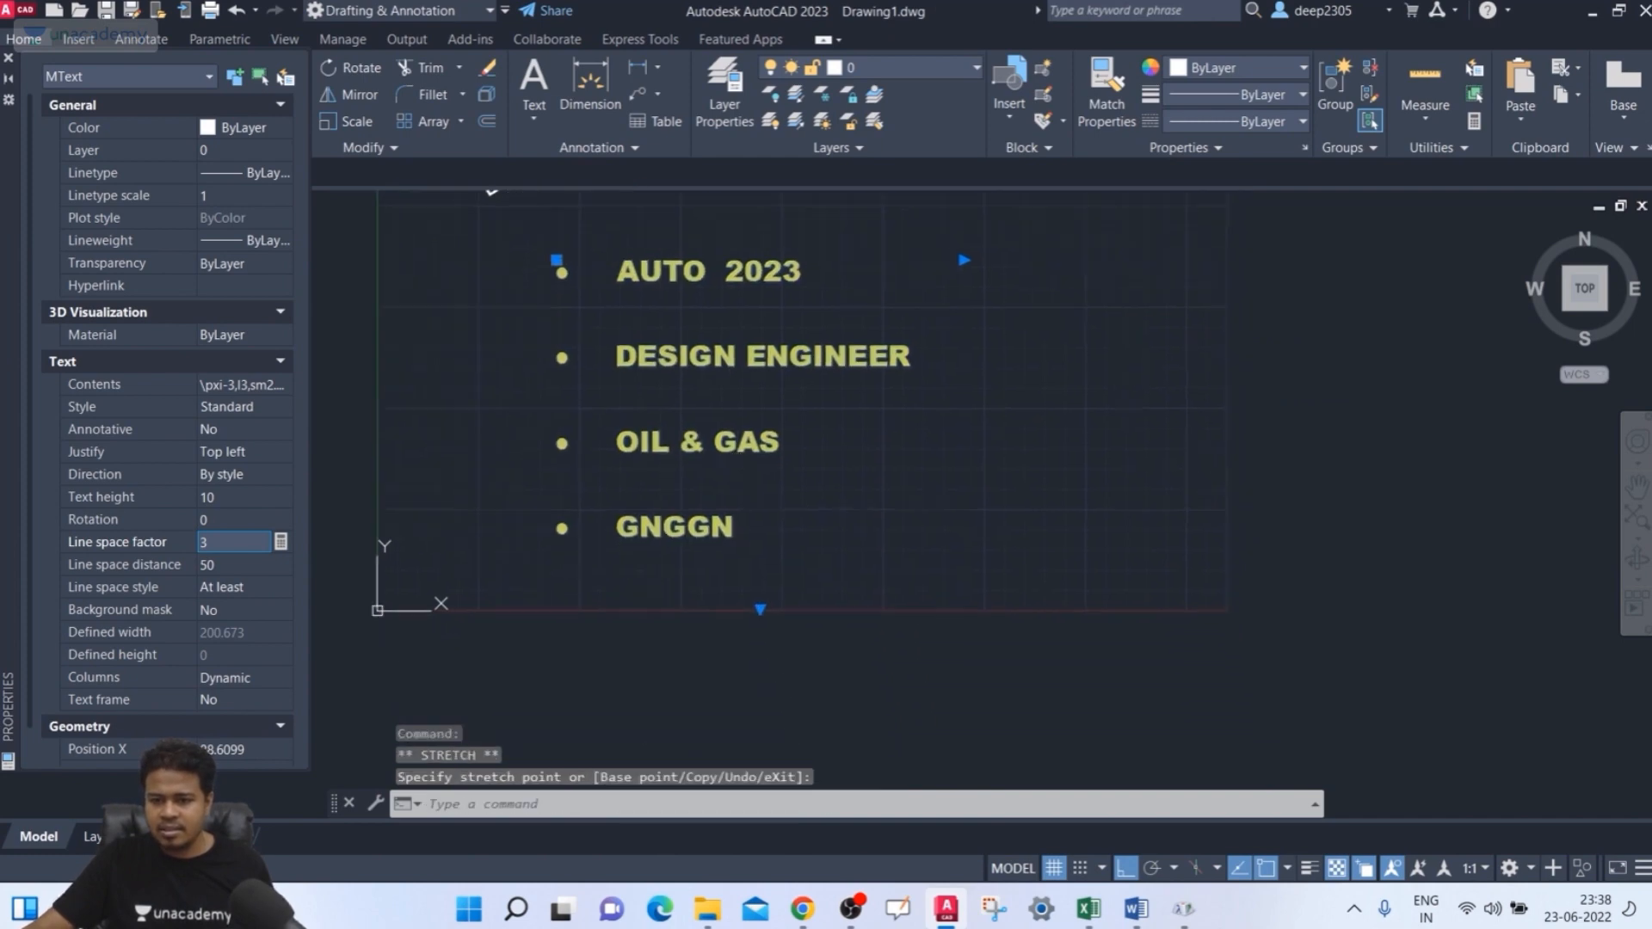
- Stretch the lower edge of the bulleted text's frame further down to make room for more lines
{"action": "left_click", "coordinate": [765, 611]}
{"action": "left_click", "coordinate": [745, 621]}
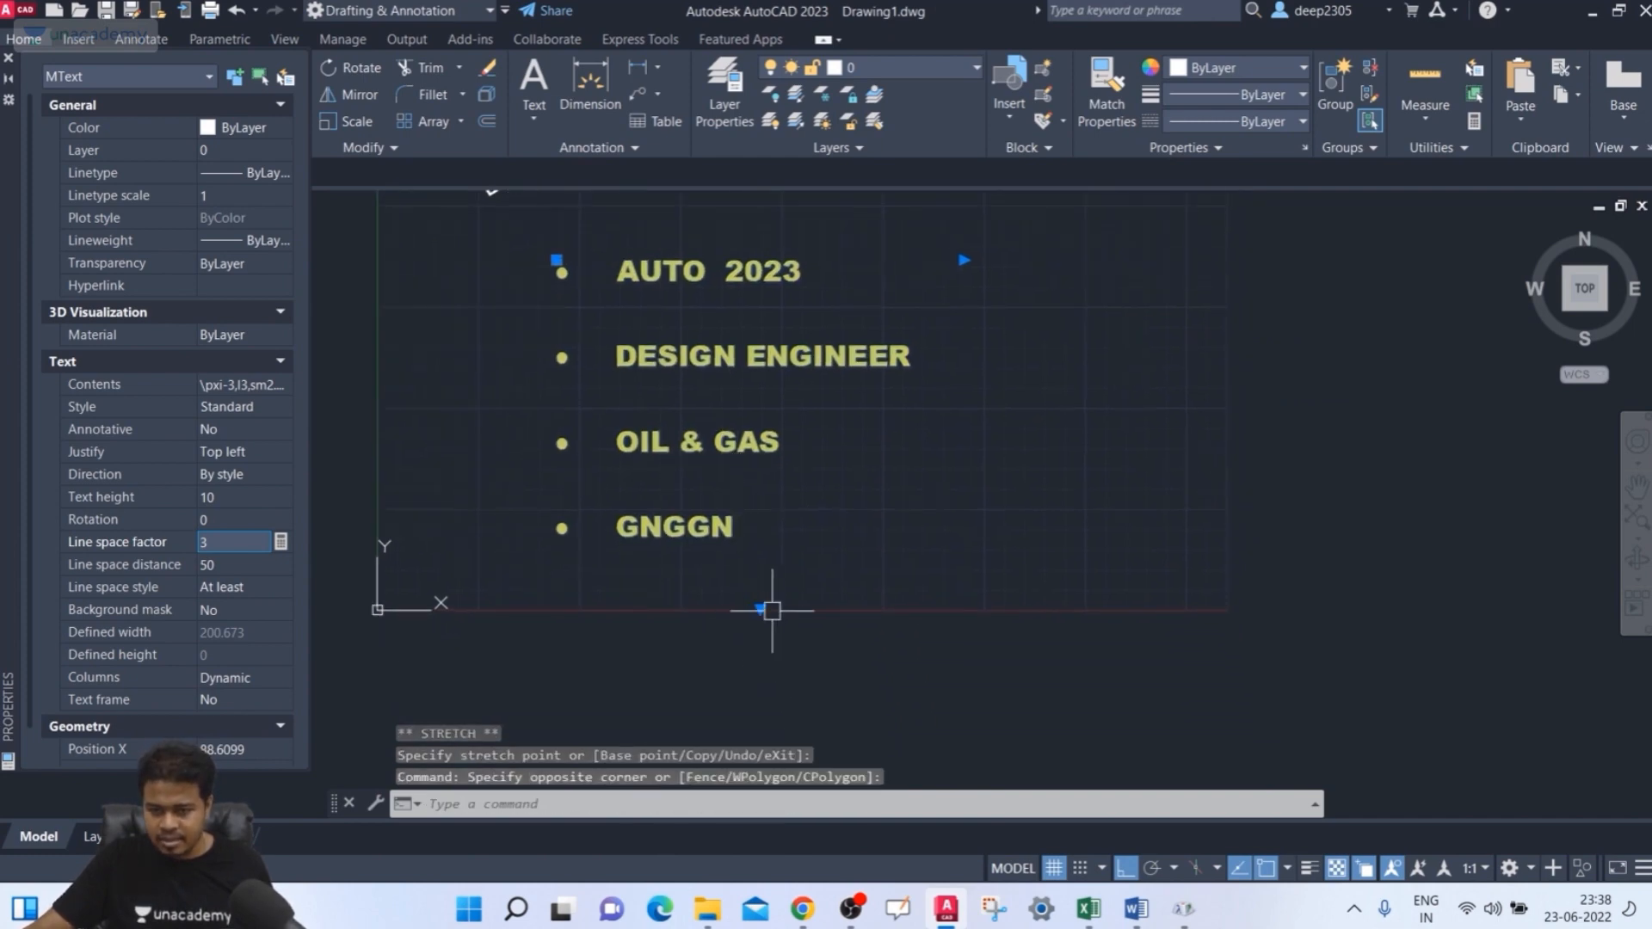
{"action": "left_click", "coordinate": [756, 607]}
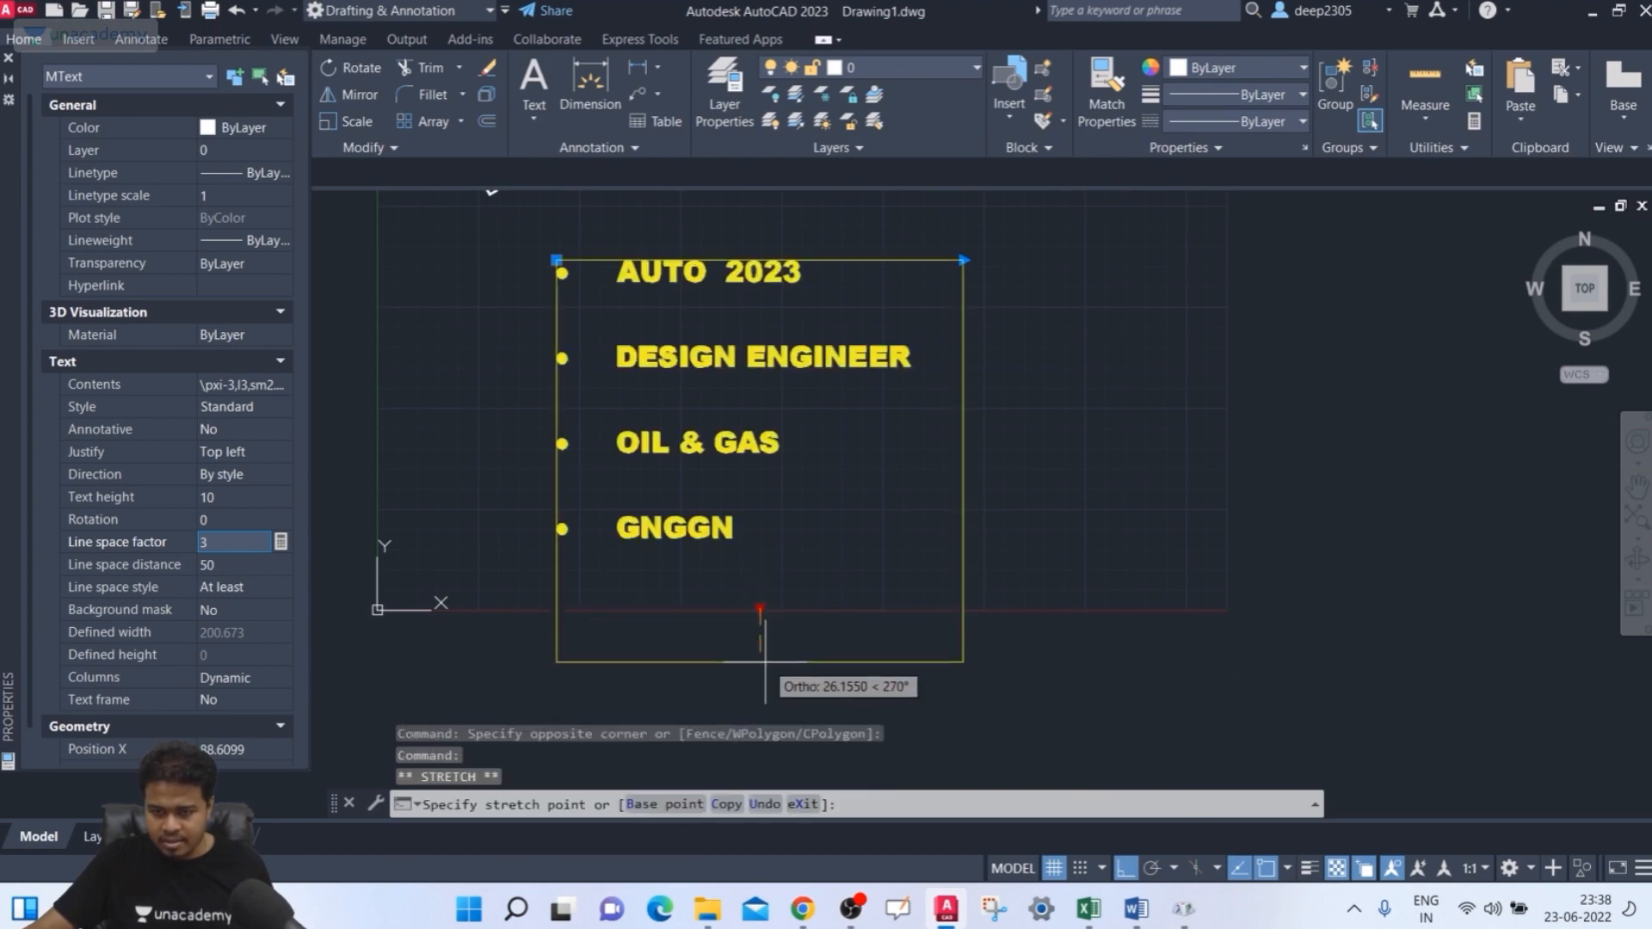
{"action": "left_click", "coordinate": [760, 679]}
{"action": "middle_click_drag", "start_coordinate": [723, 522], "coordinate": [705, 499]}
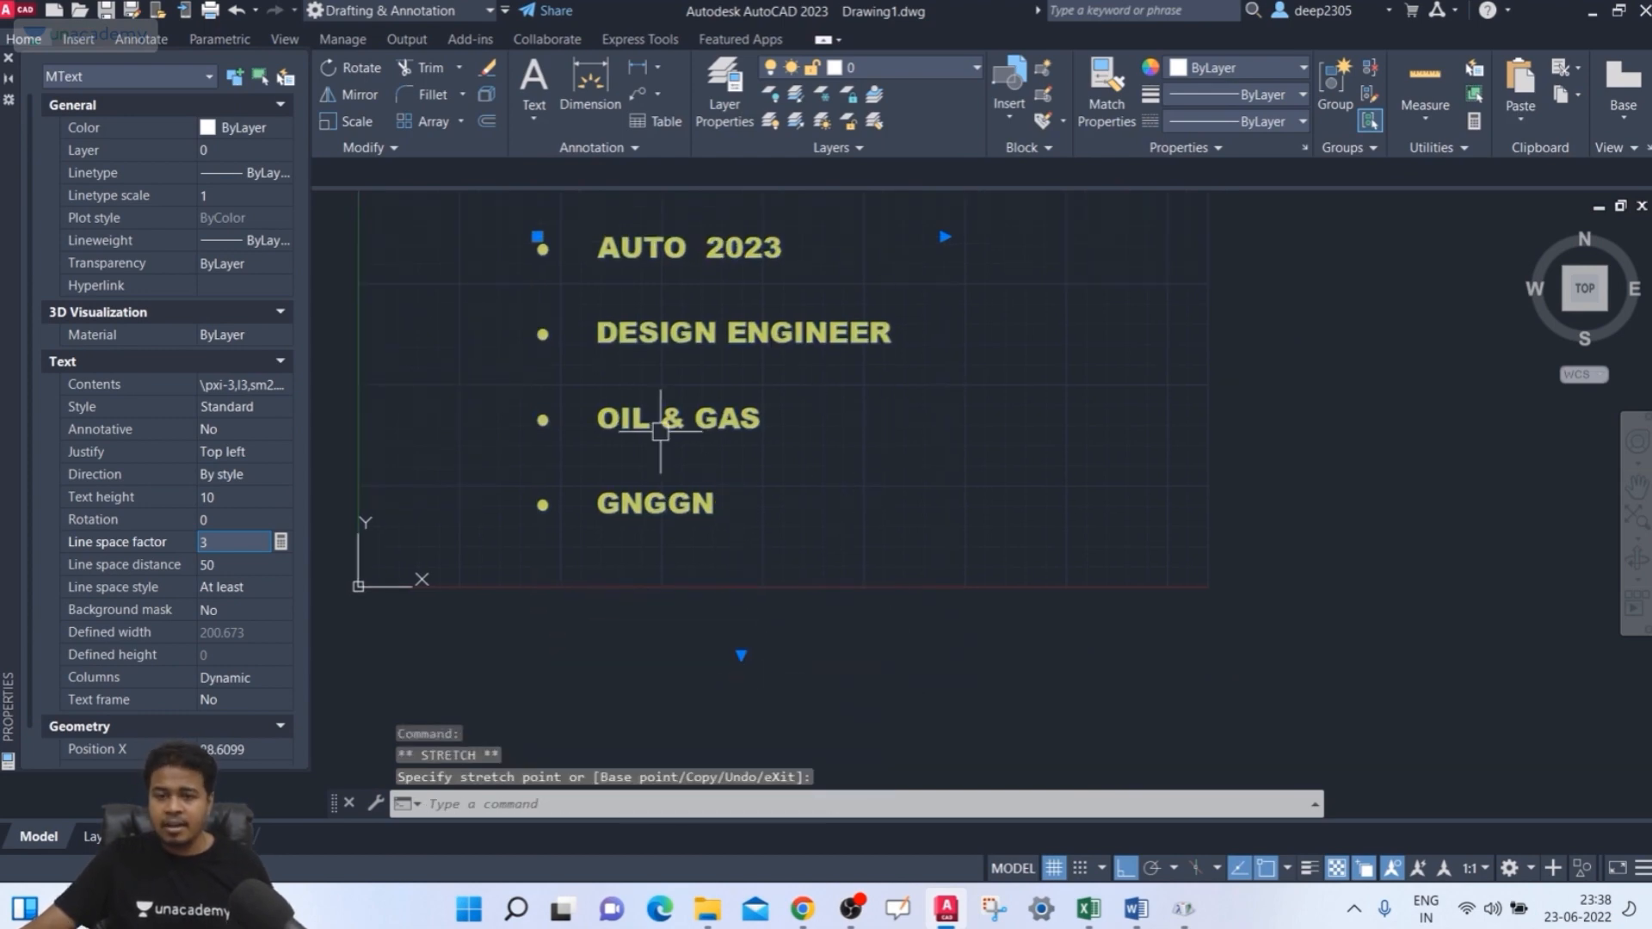
- Add a fifth bullet reading GHJNKDFNGIKDFN below GNGGN in the multiline text and finish editing
{"action": "left_click", "coordinate": [733, 520]}
{"action": "left_click", "coordinate": [707, 518]}
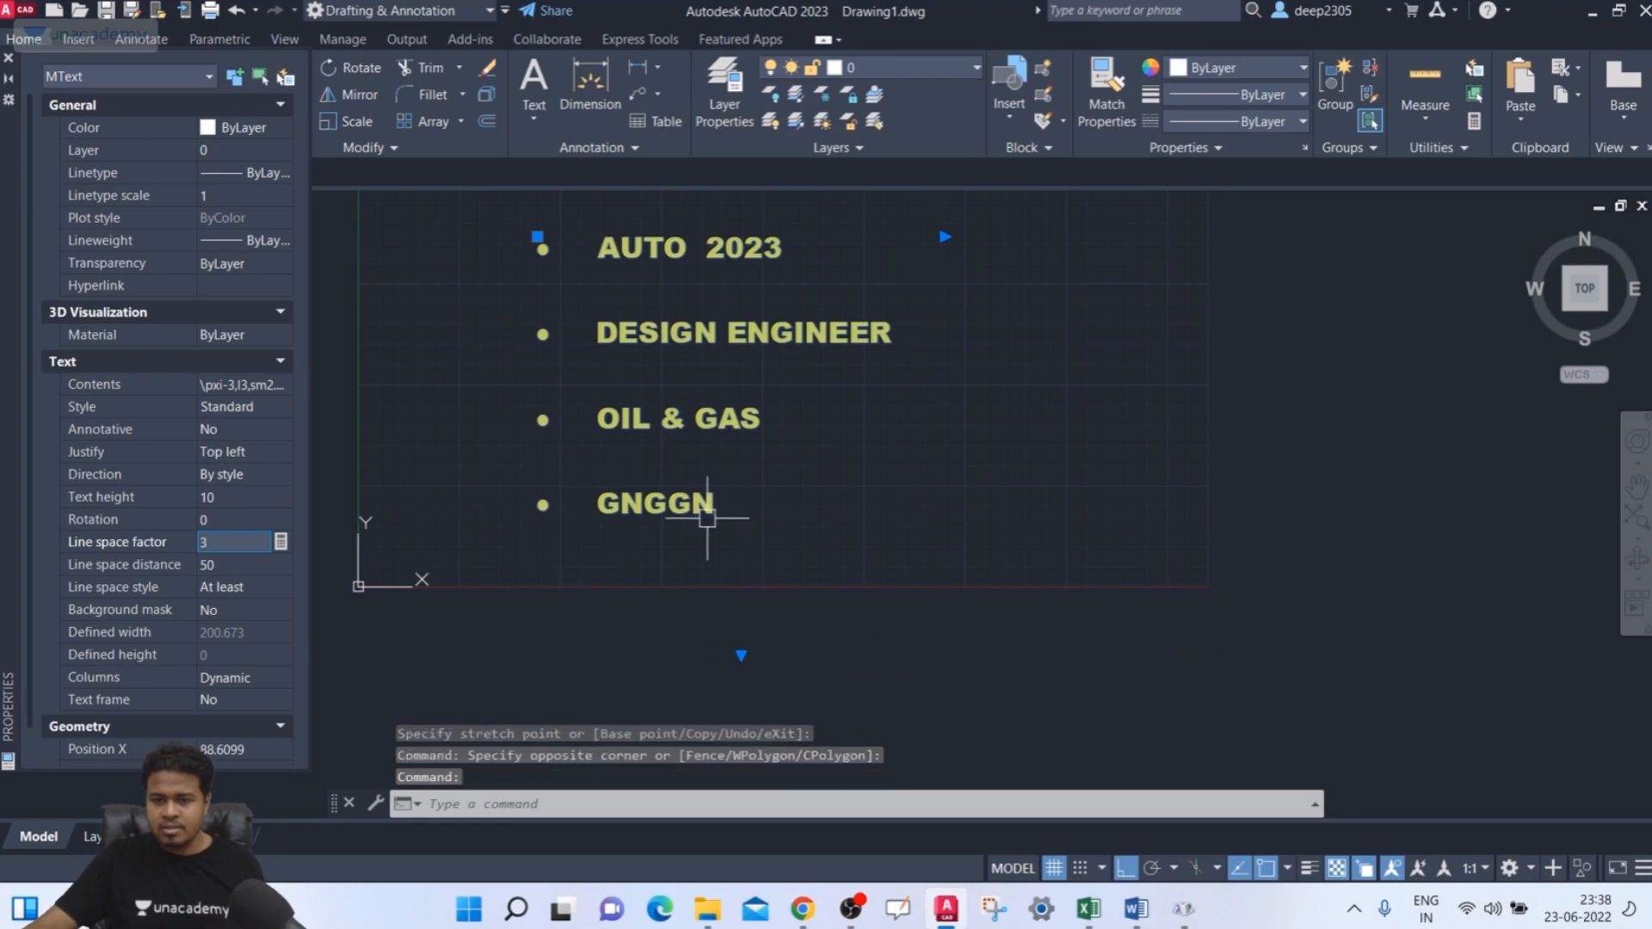
{"action": "double_click", "coordinate": [706, 508]}
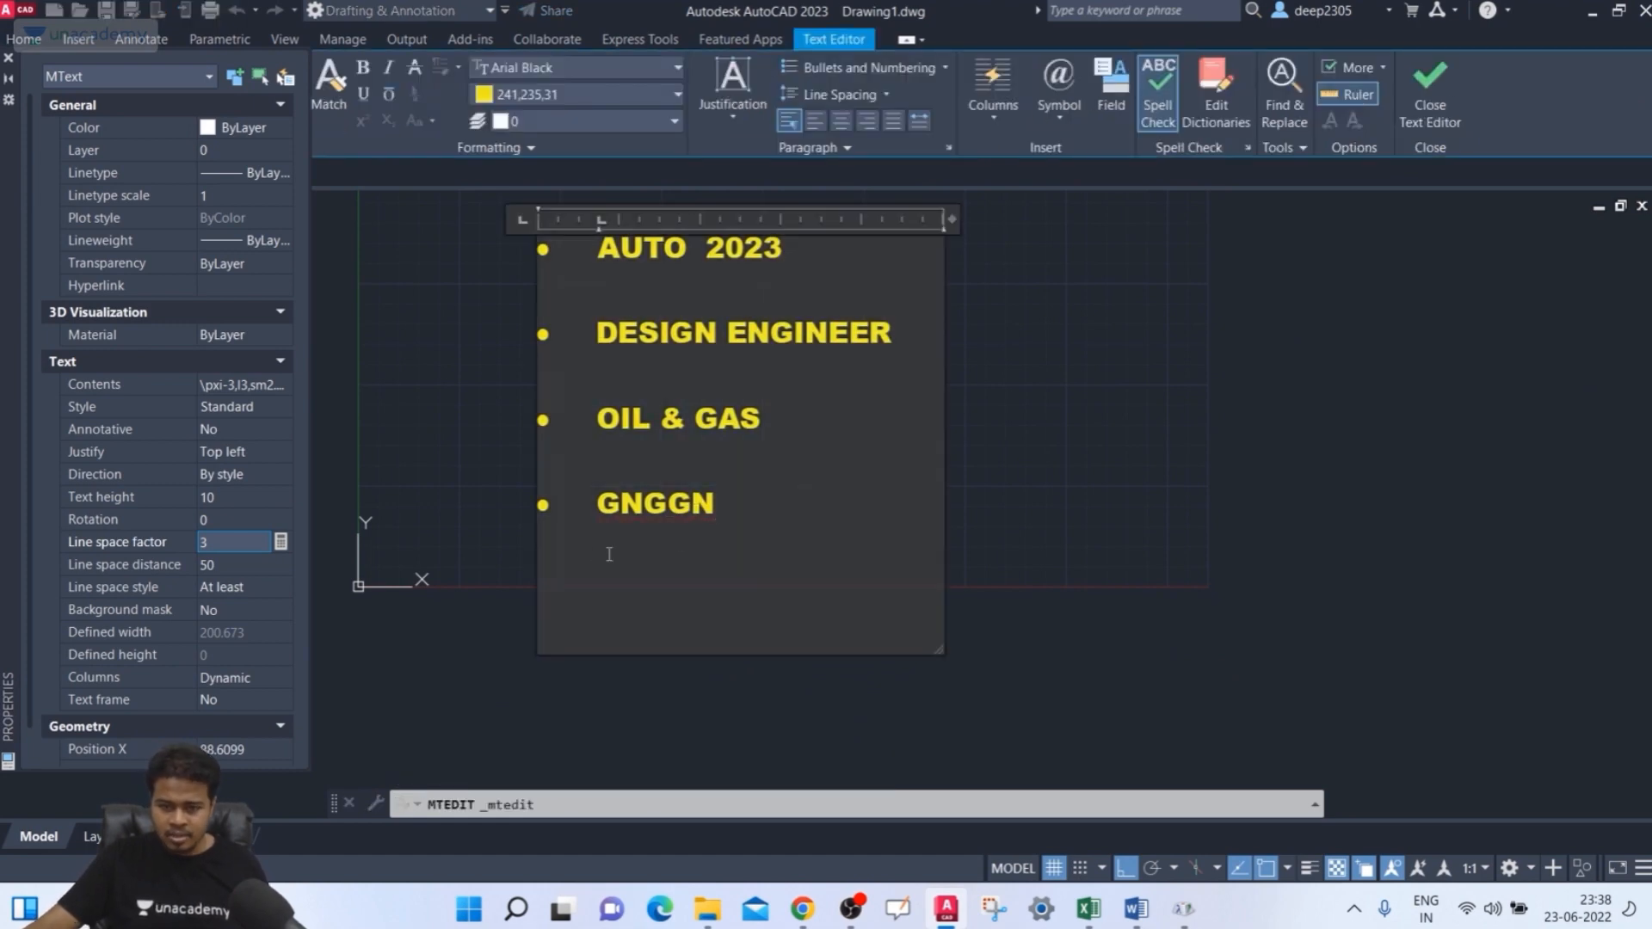
{"action": "key", "text": "Return"}
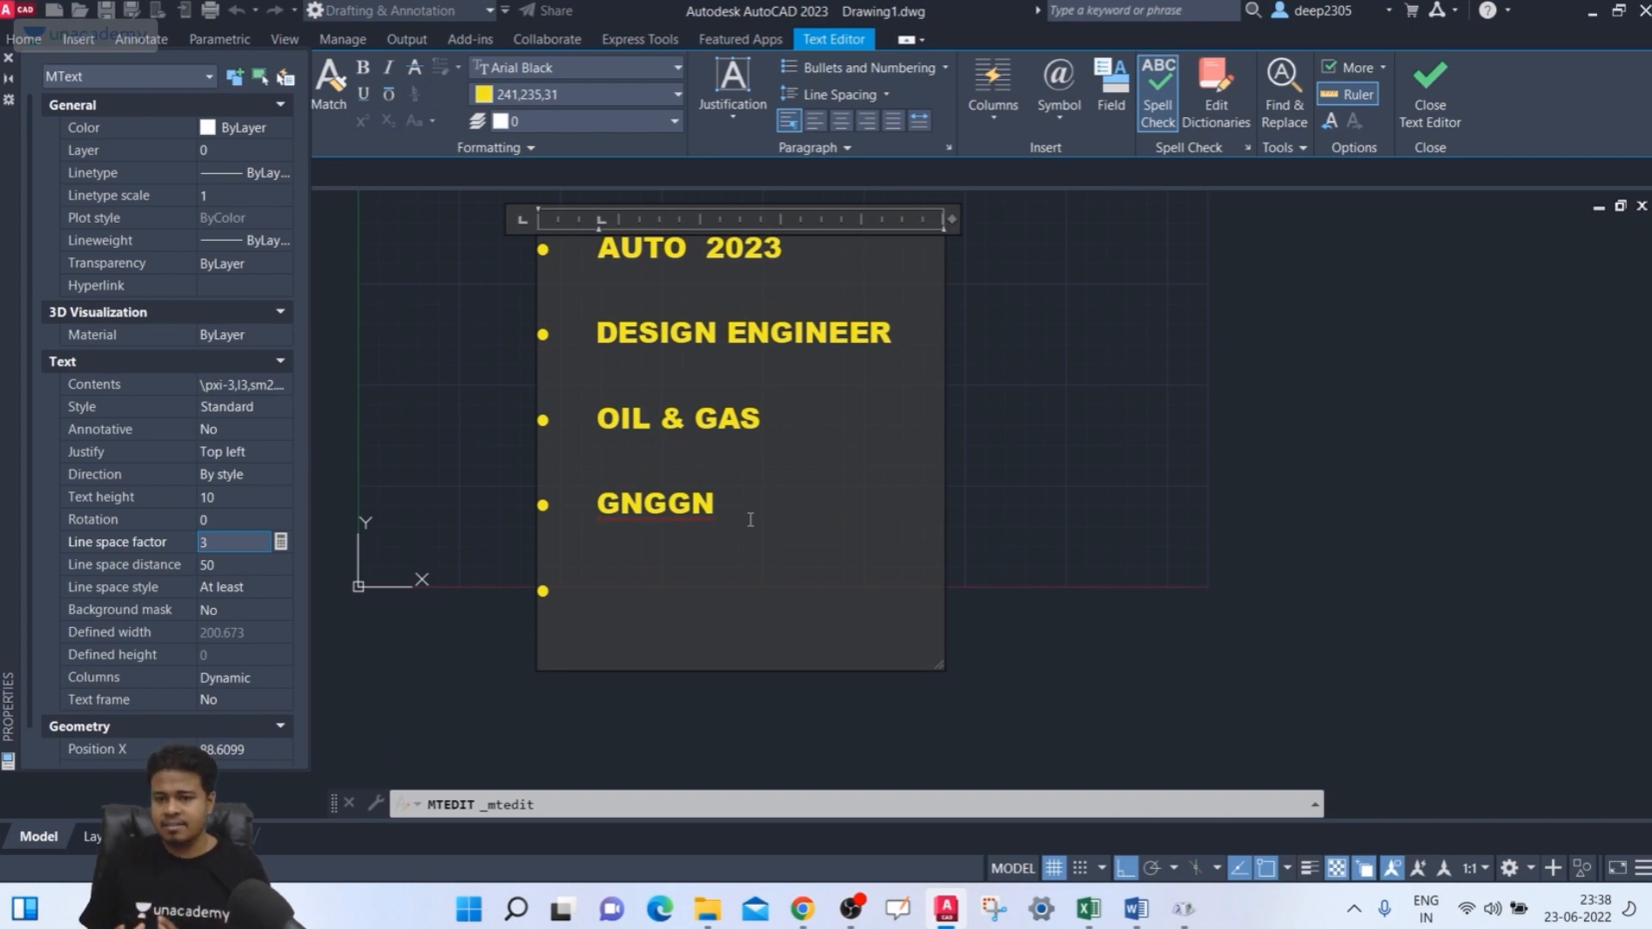
{"action": "type", "text": "GHJNKDFNGIKDFN"}
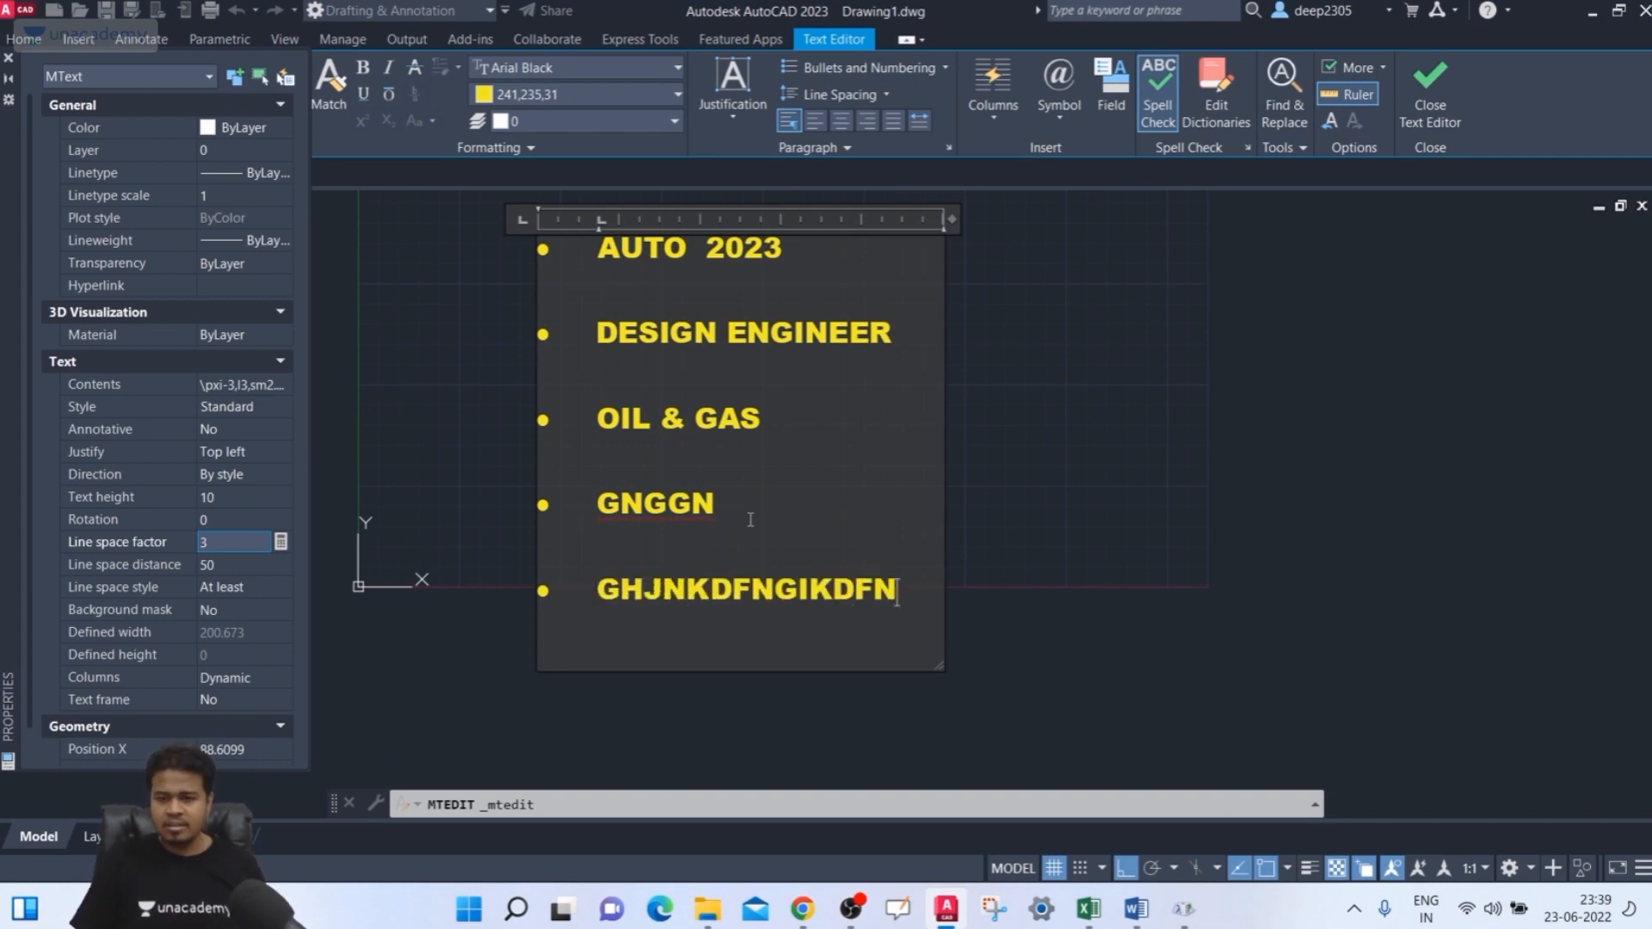
{"action": "left_click", "coordinate": [1113, 390]}
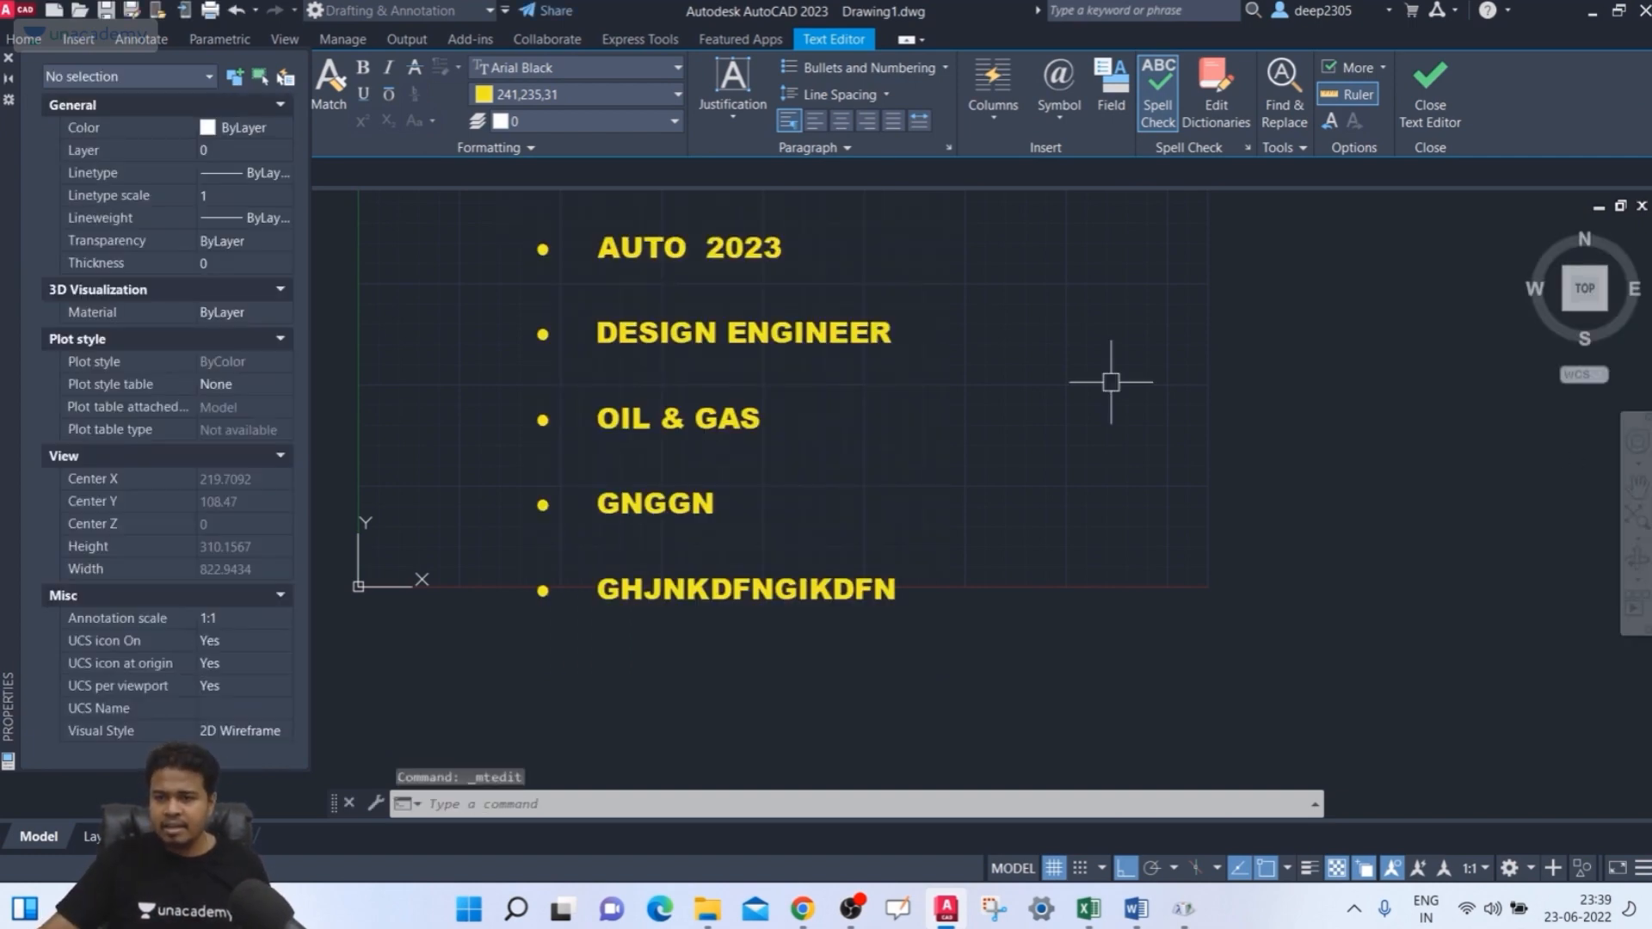
- Turn Ortho off and move the bulleted text by its insertion grip, diagonally down and to the right of its original position
{"action": "middle_click_drag", "start_coordinate": [1106, 376], "coordinate": [1130, 400]}
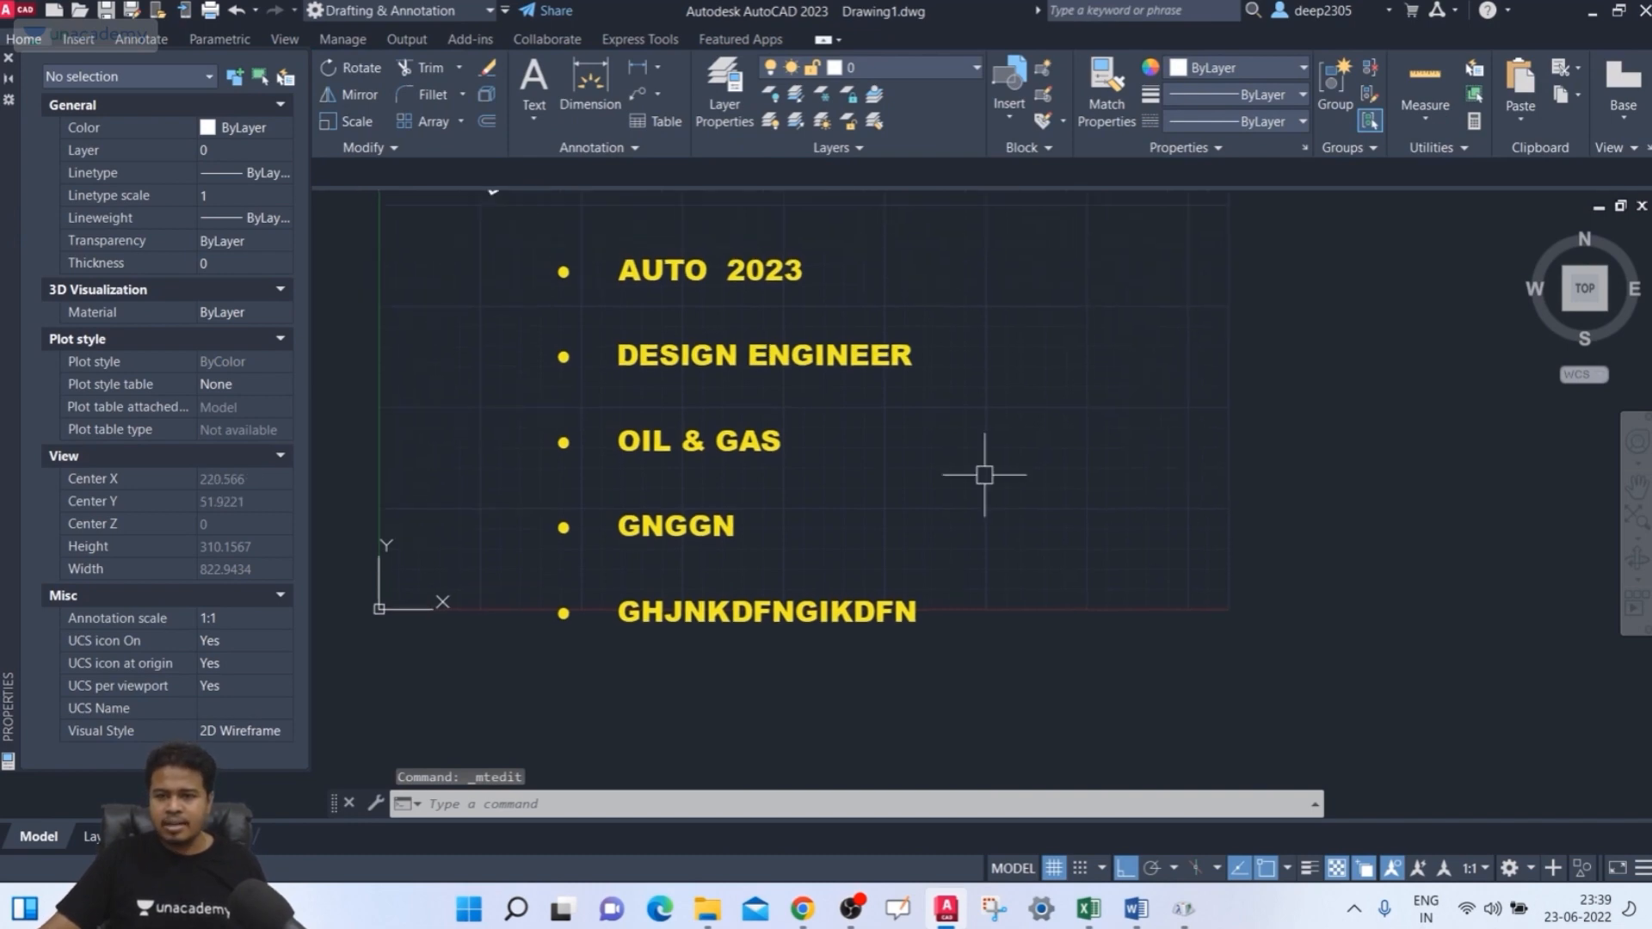
{"action": "left_click", "coordinate": [682, 353]}
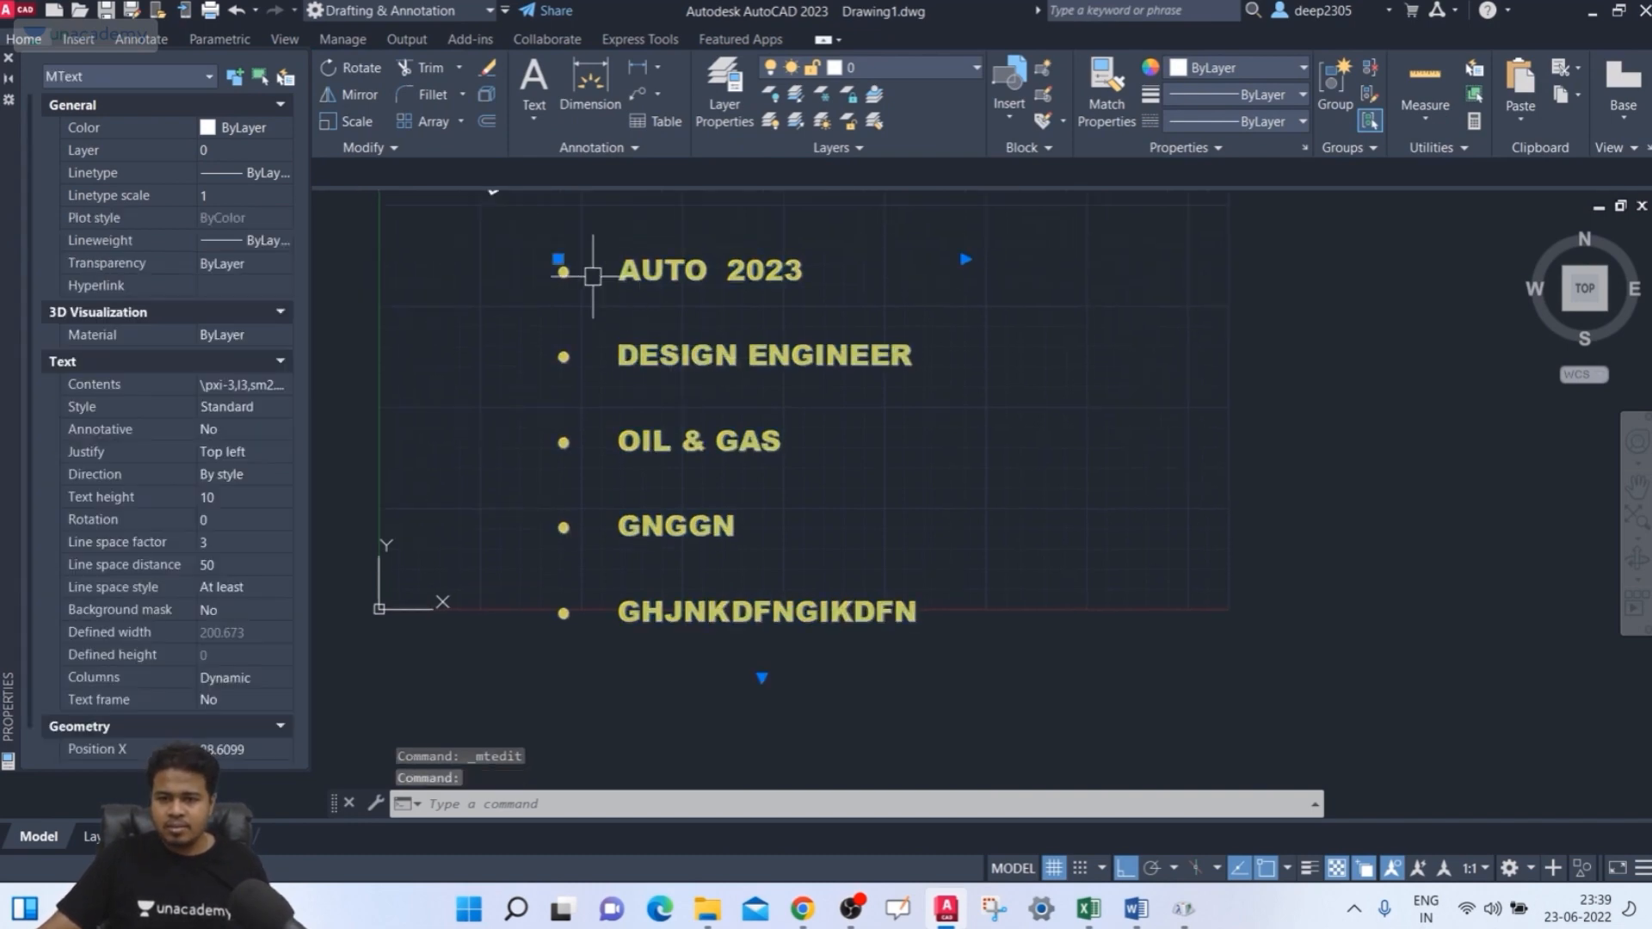
{"action": "left_click", "coordinate": [559, 259]}
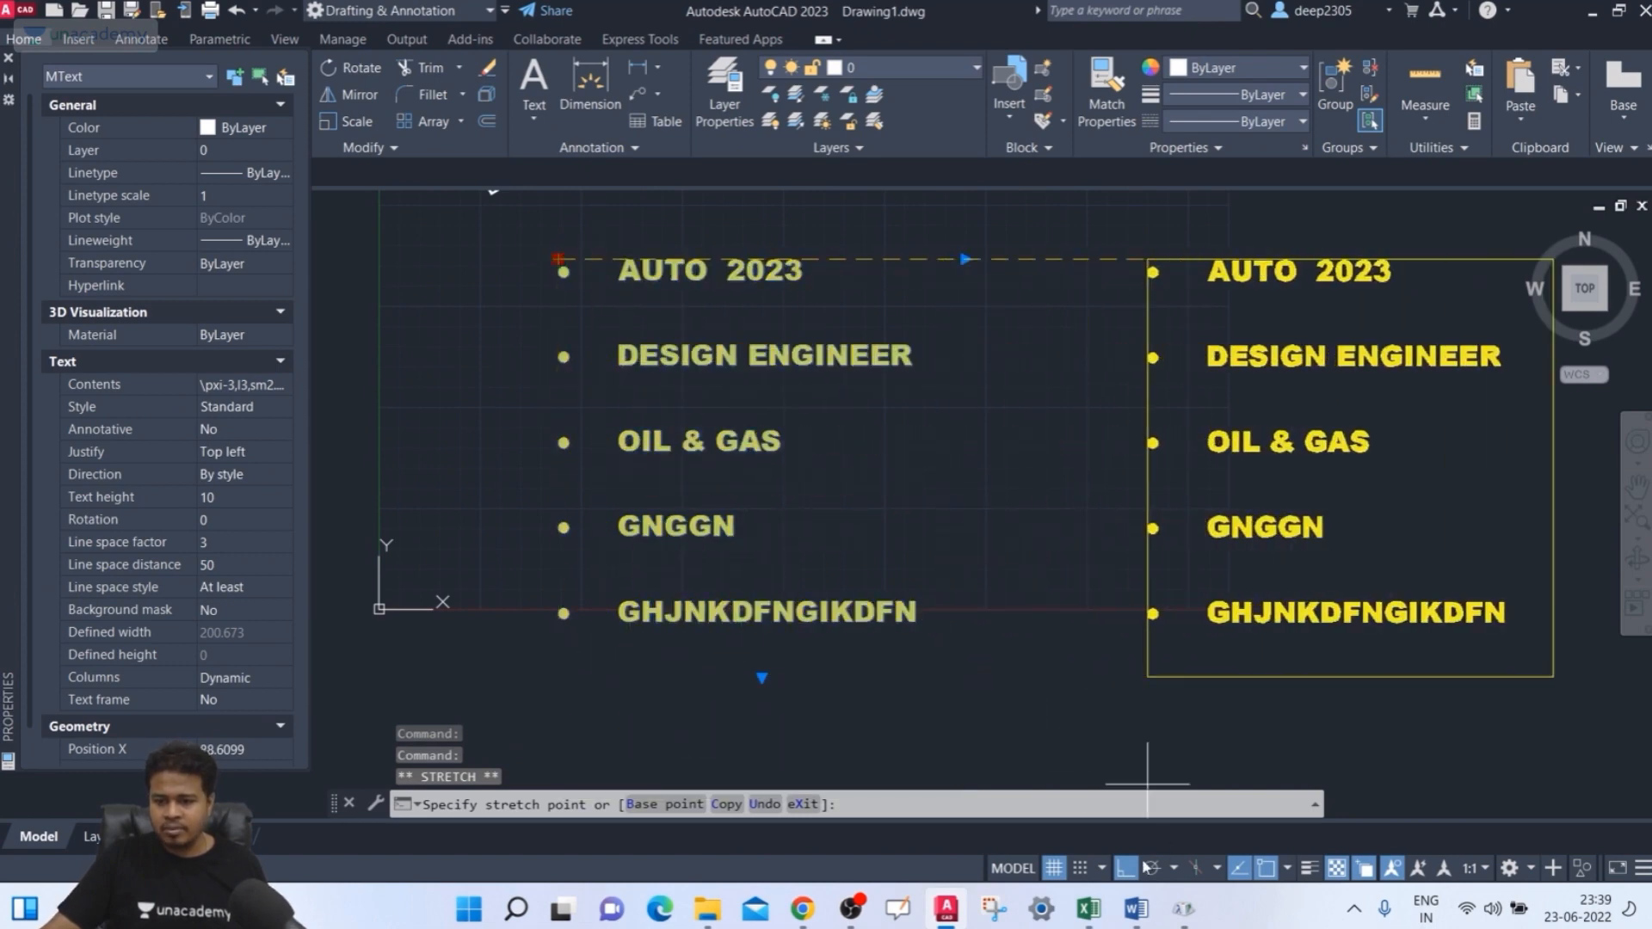
{"action": "key", "text": "F8"}
{"action": "left_click", "coordinate": [870, 390]}
{"action": "scroll", "coordinate": [827, 339], "scroll_direction": "down", "scroll_amount": 2}
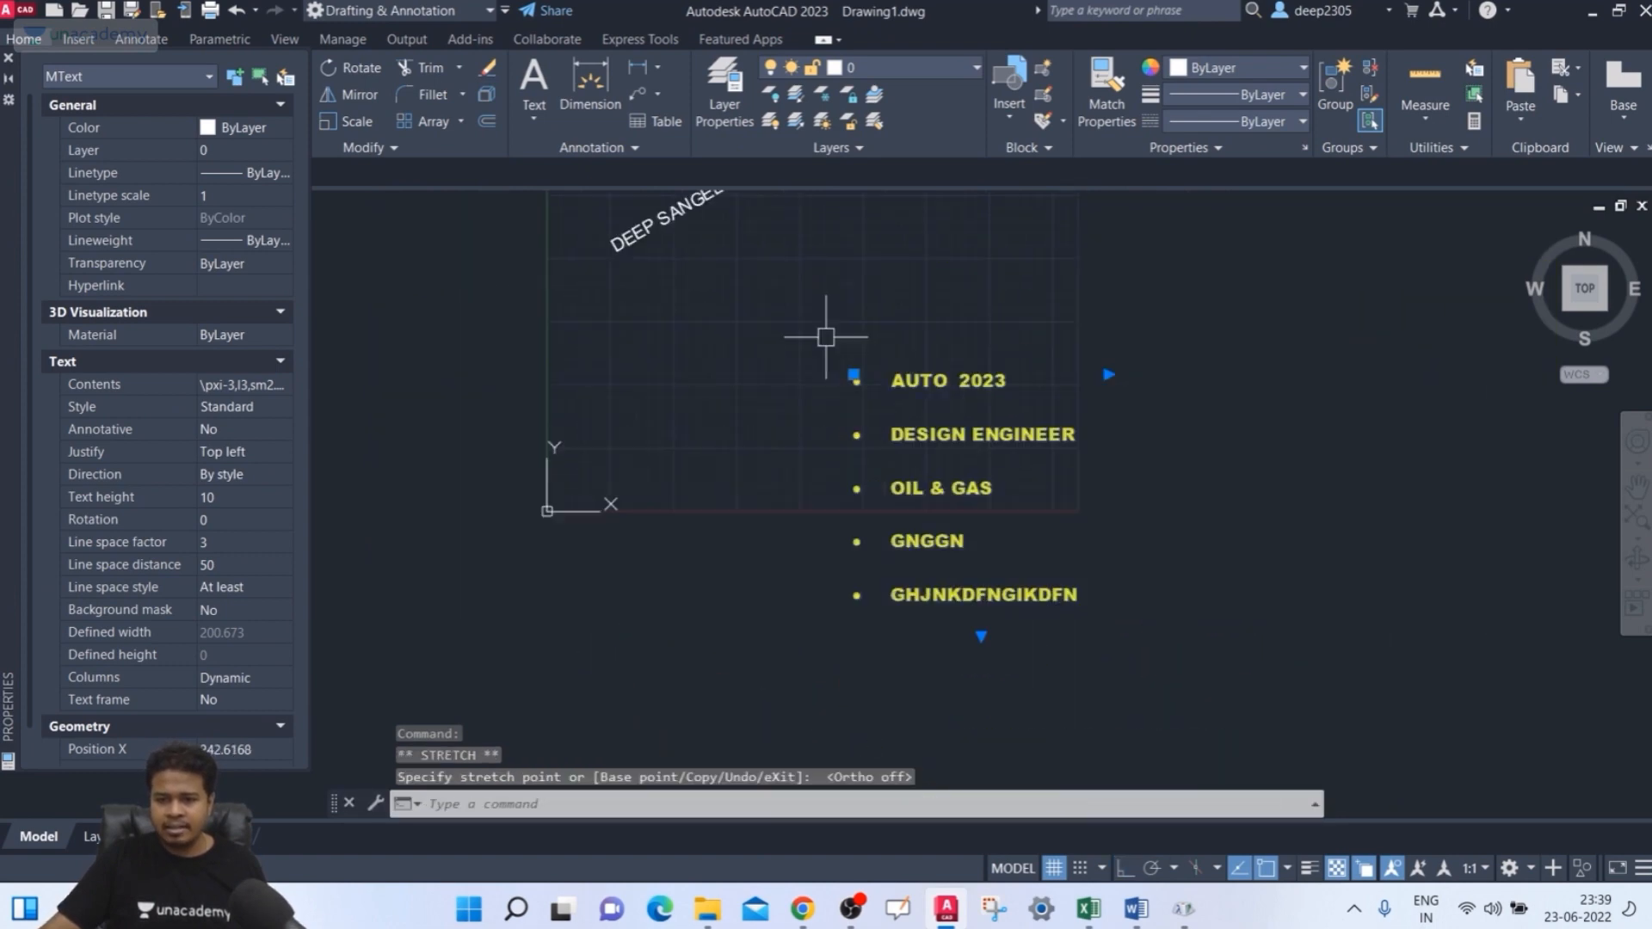
{"action": "middle_click_drag", "start_coordinate": [825, 335], "coordinate": [834, 280]}
{"action": "middle_click_drag", "start_coordinate": [870, 445], "coordinate": [841, 592]}
{"action": "key", "text": "Escape"}
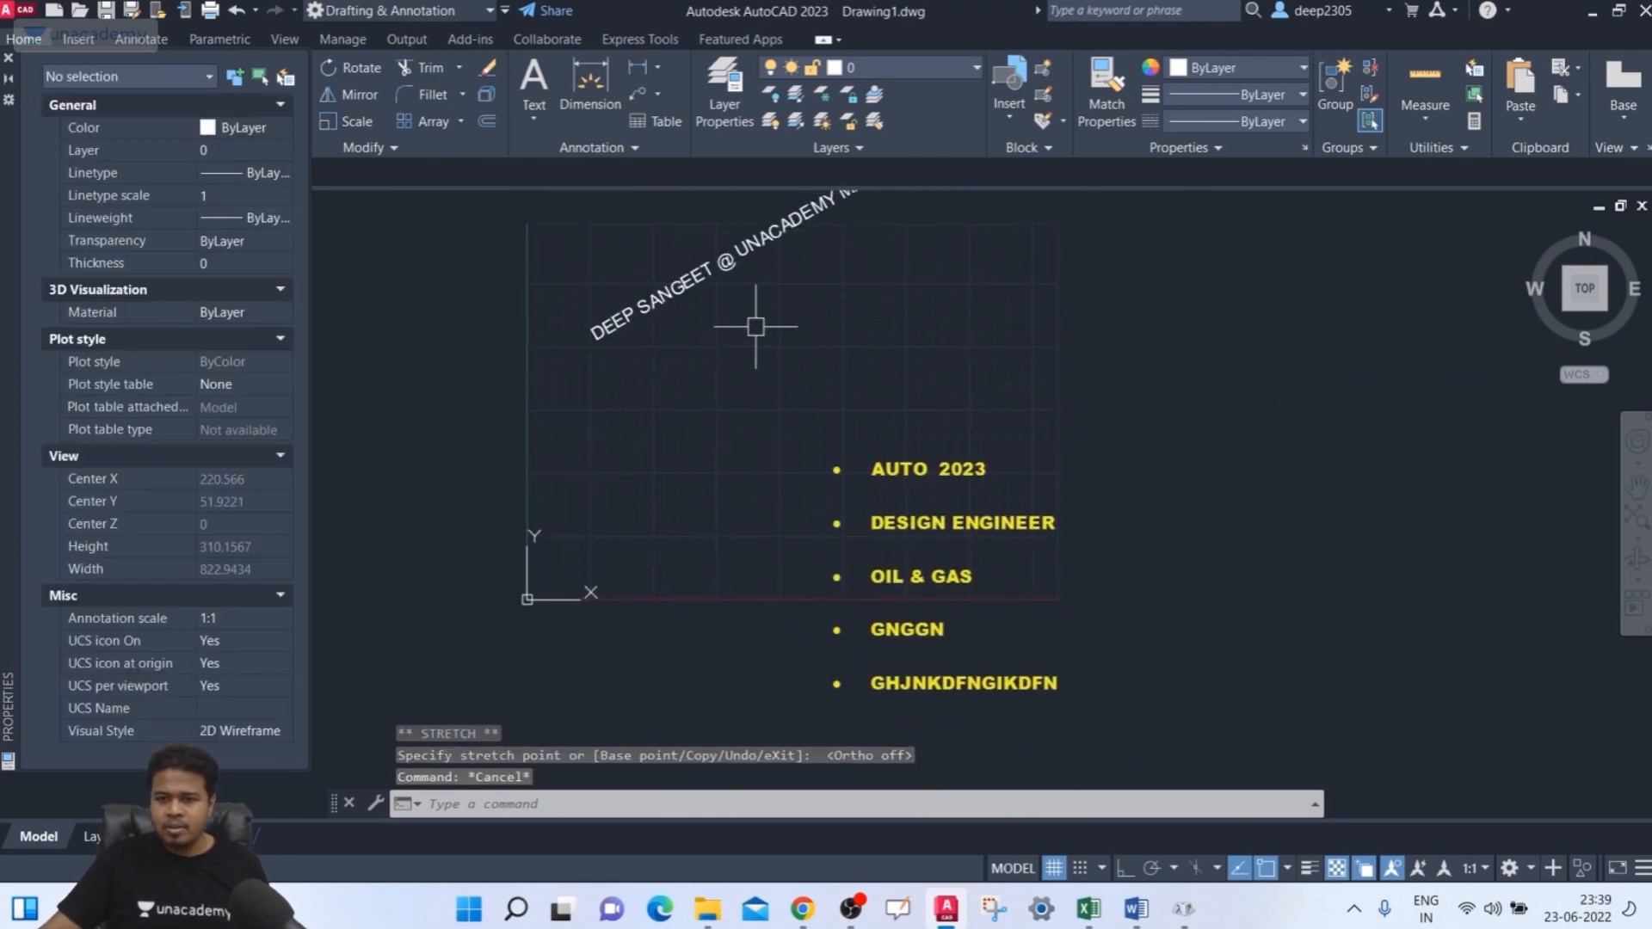
- Examine the properties of the slanted single-line text, then clear the selection
{"action": "left_click", "coordinate": [758, 325]}
{"action": "left_click", "coordinate": [567, 370]}
{"action": "middle_click_drag", "start_coordinate": [600, 364], "coordinate": [561, 444]}
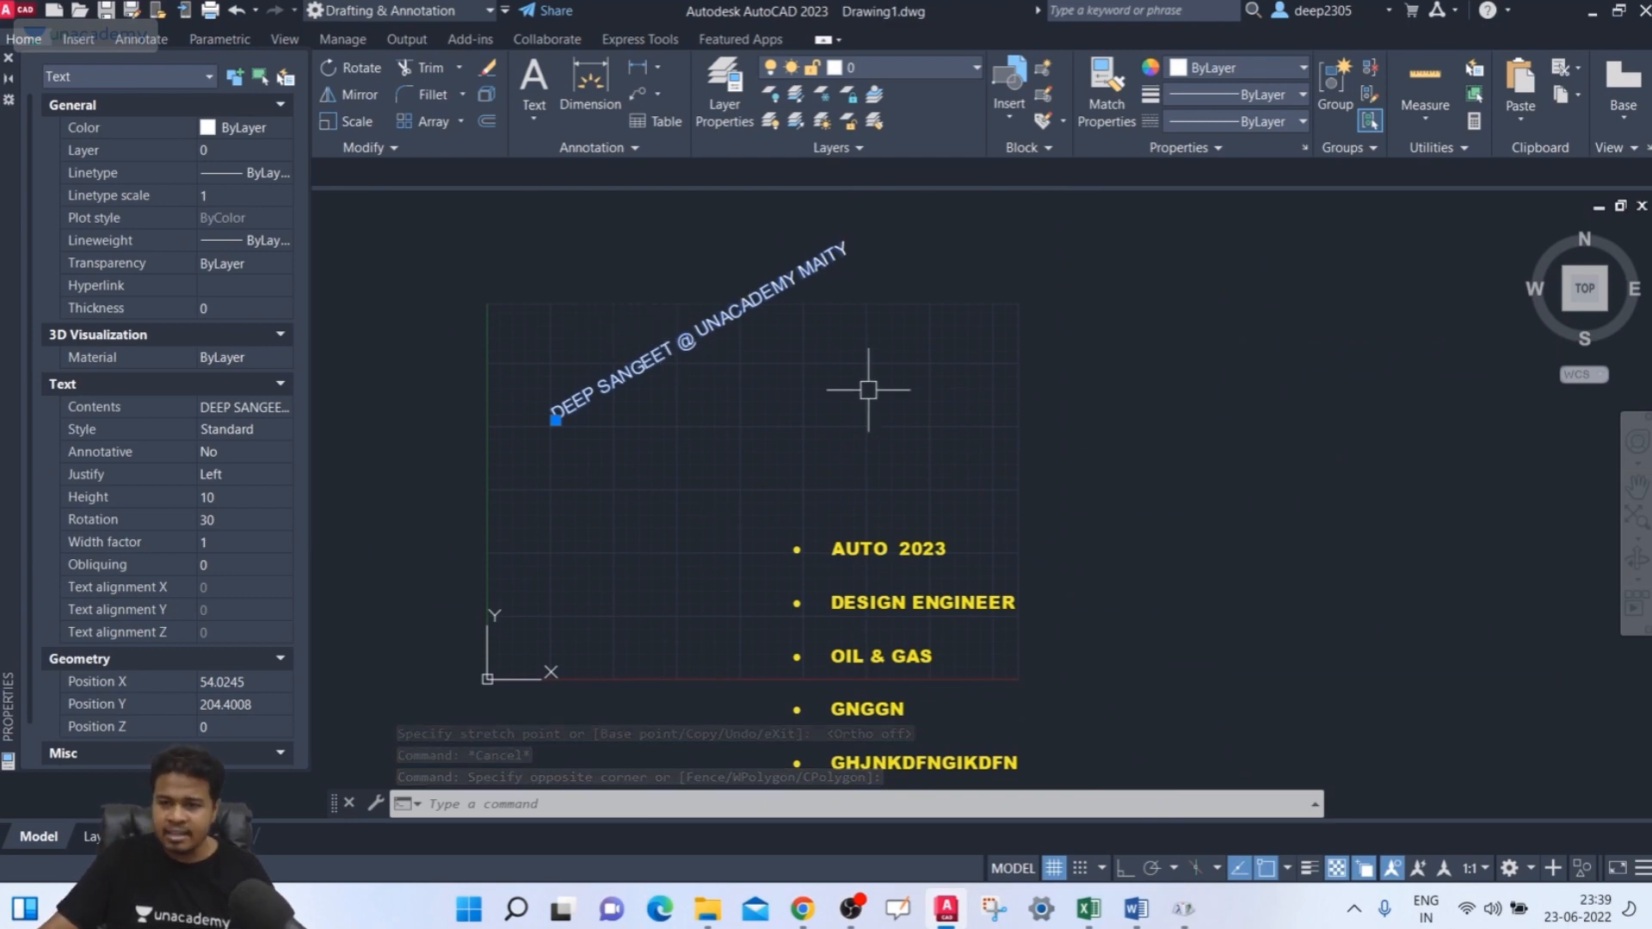
{"action": "middle_click_drag", "start_coordinate": [1006, 568], "coordinate": [926, 354]}
{"action": "key", "text": "Escape"}
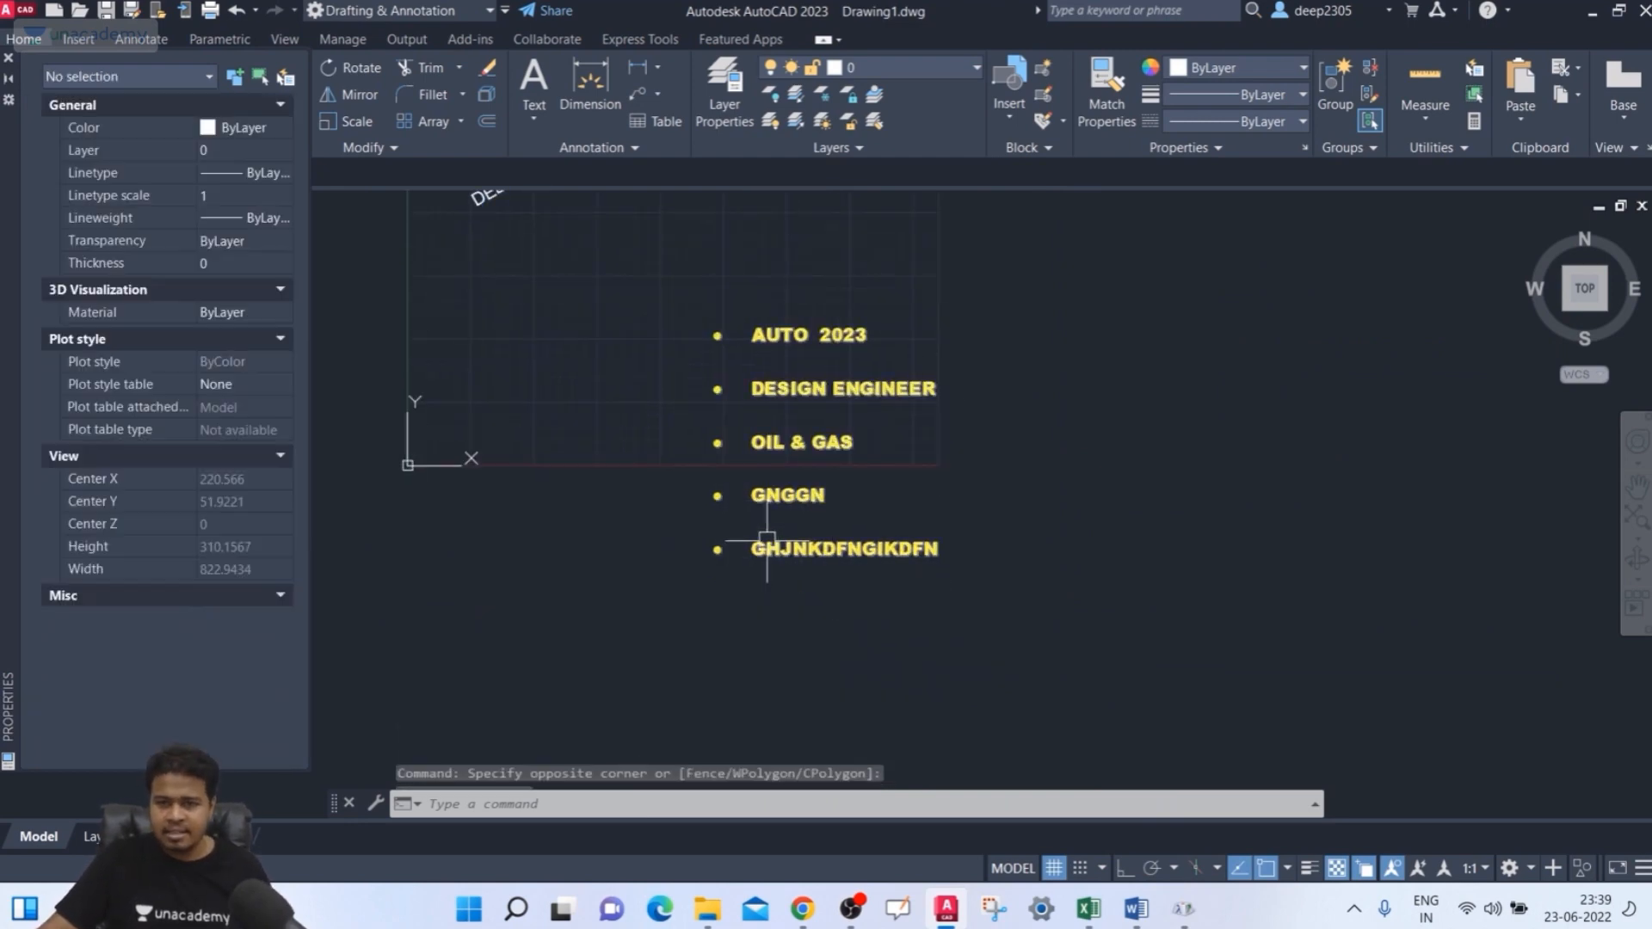
{"action": "middle_click_drag", "start_coordinate": [597, 343], "coordinate": [579, 542]}
- Open the slanted single-line text for editing and close the Properties palette
{"action": "left_click", "coordinate": [554, 345]}
{"action": "double_click", "coordinate": [555, 345]}
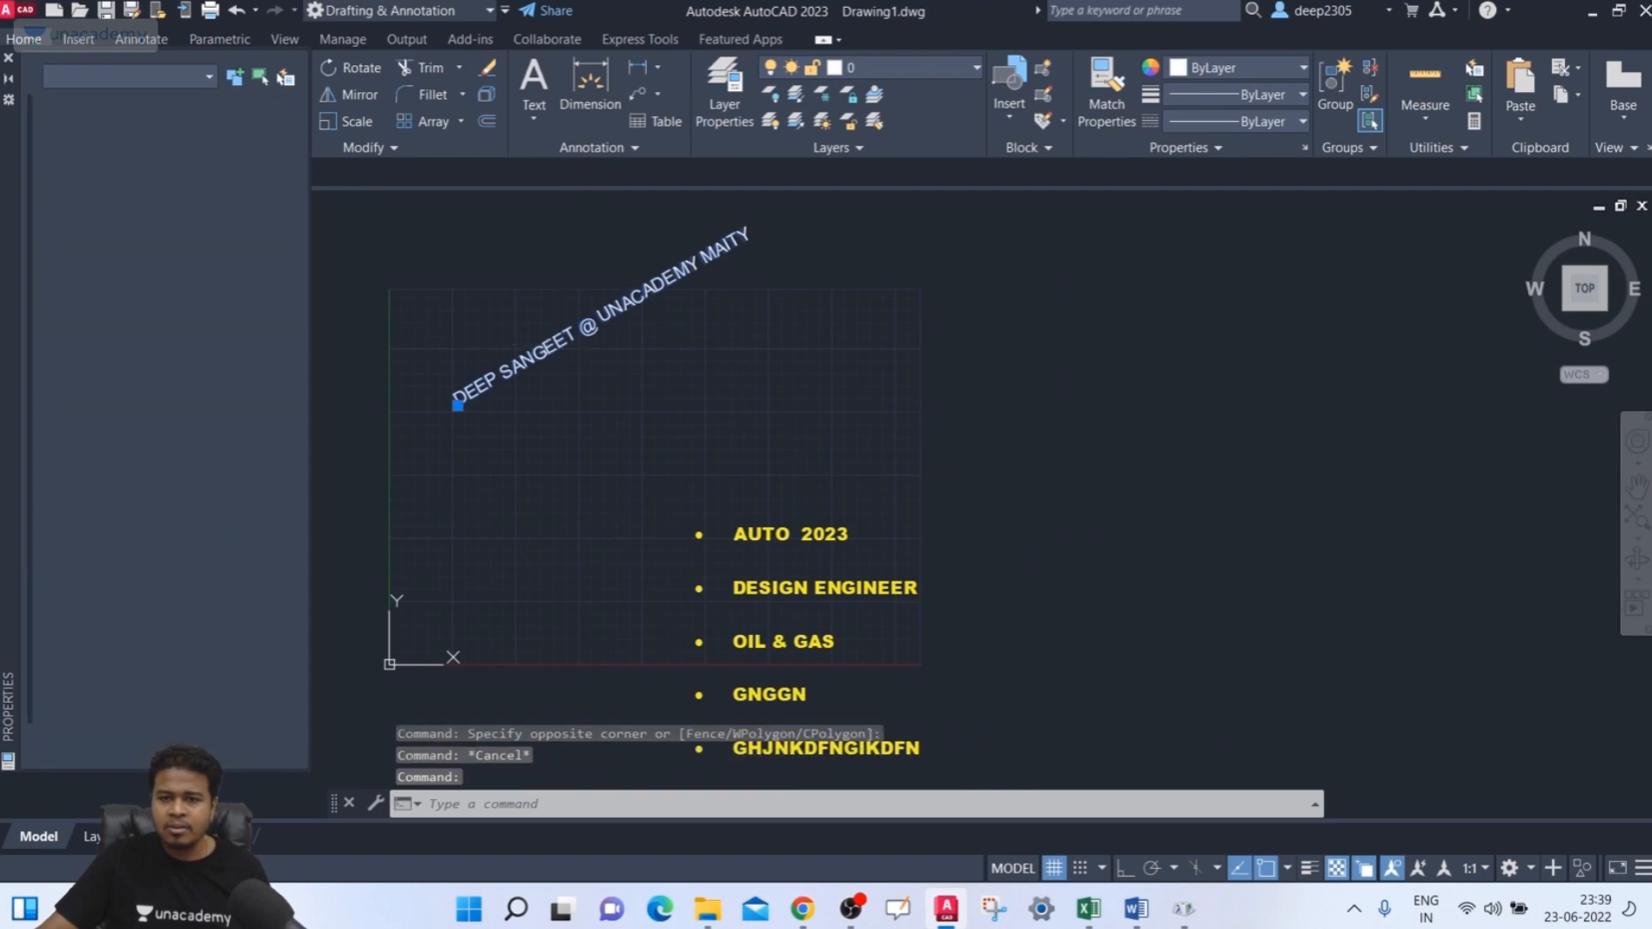
{"action": "left_click", "coordinate": [8, 57]}
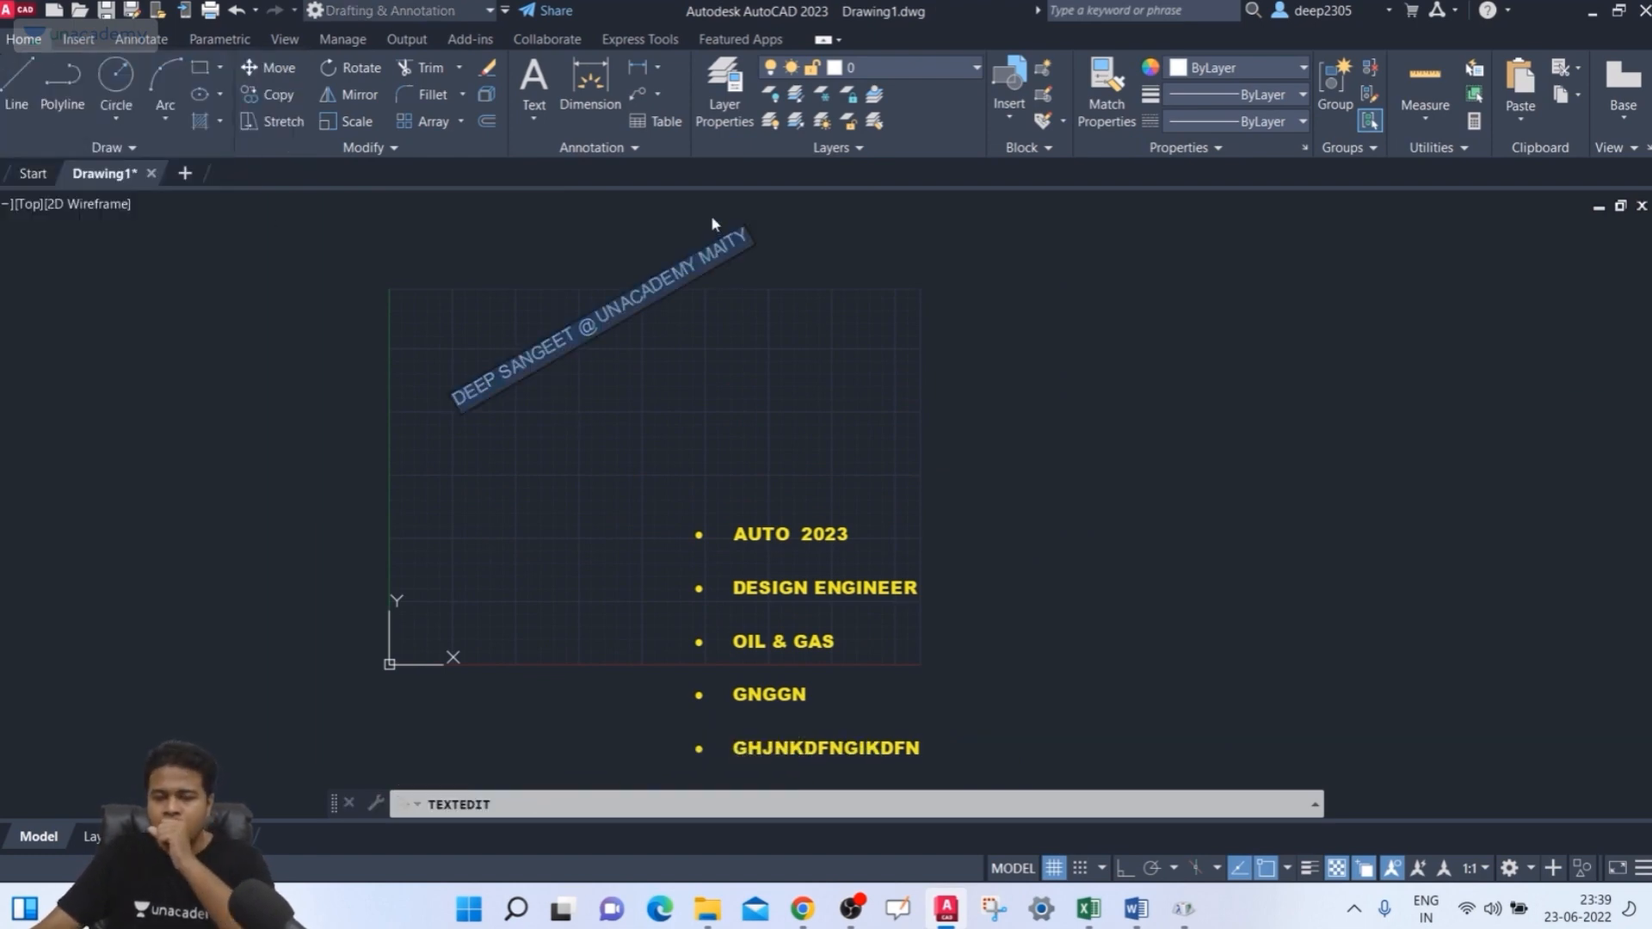
- Try inserting HN into the word UNACADEMY in the slanted single-line text, then cancel the text edit
{"action": "scroll", "coordinate": [647, 324], "scroll_direction": "up", "scroll_amount": 3}
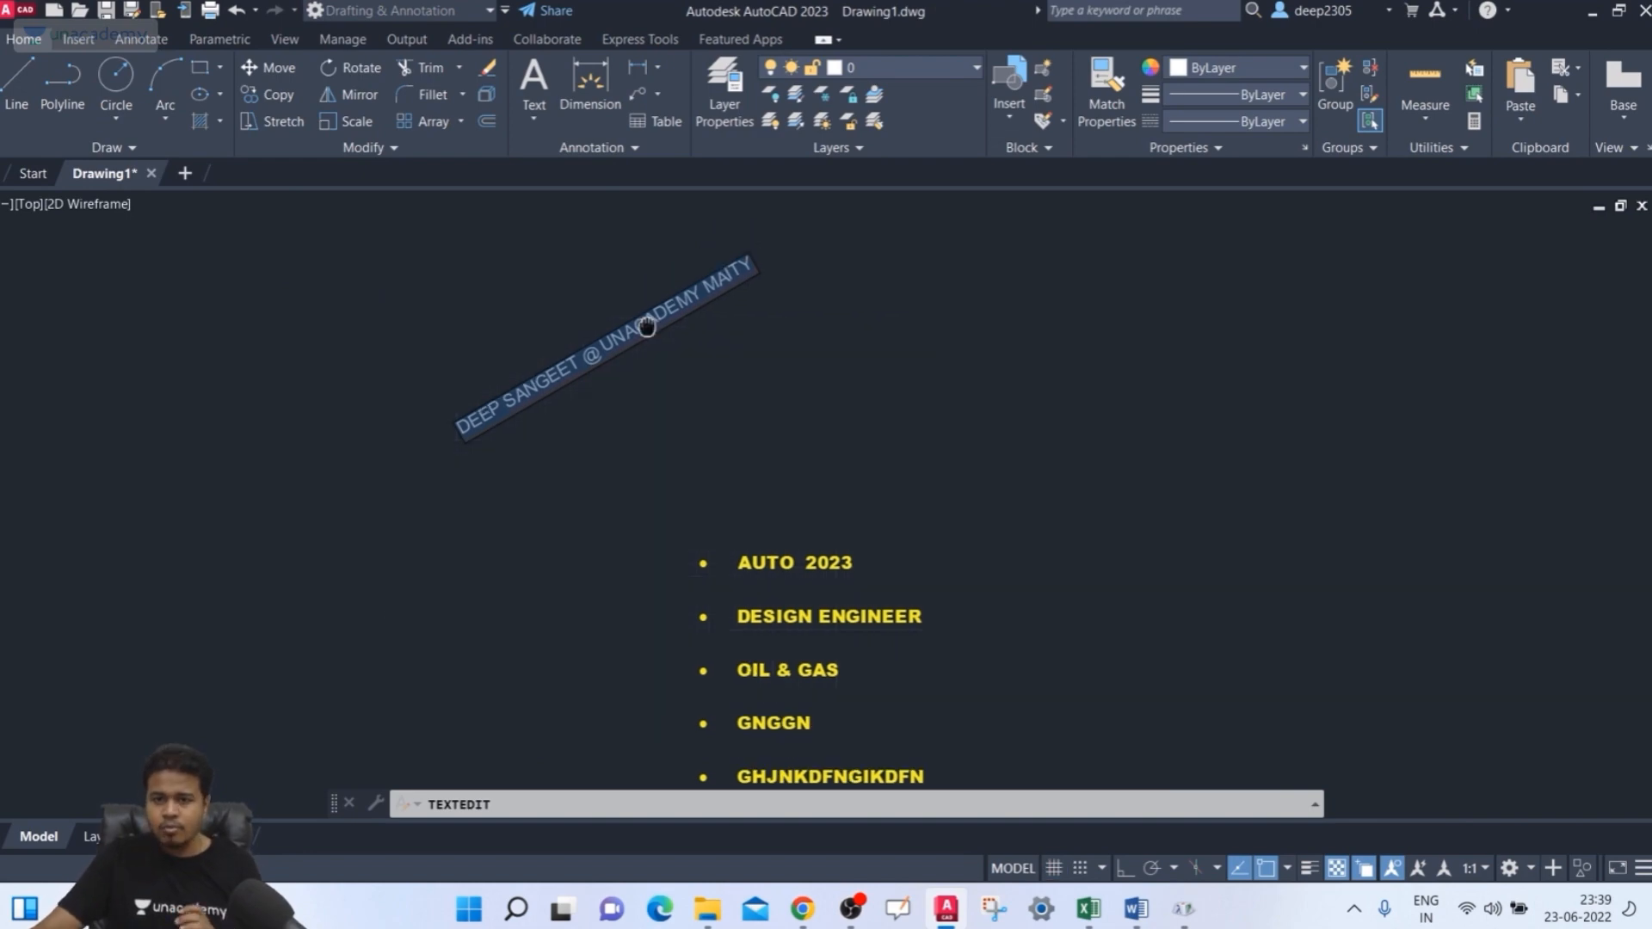
{"action": "middle_click_drag", "start_coordinate": [646, 325], "coordinate": [617, 367]}
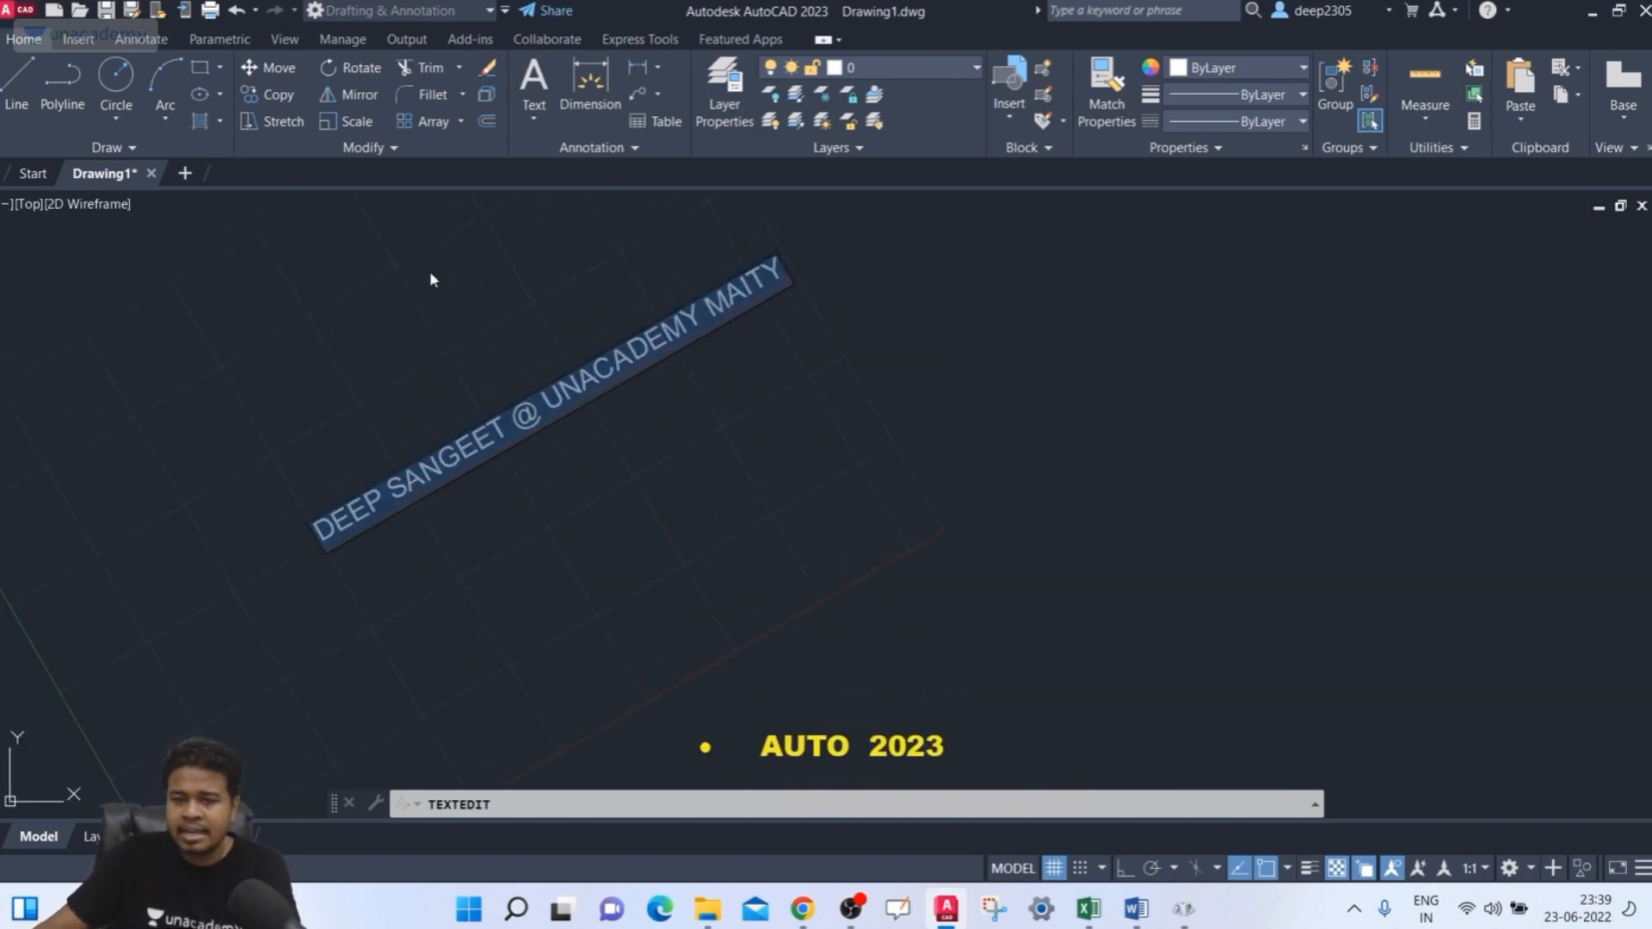
{"action": "scroll", "coordinate": [431, 277], "scroll_direction": "down", "scroll_amount": 2}
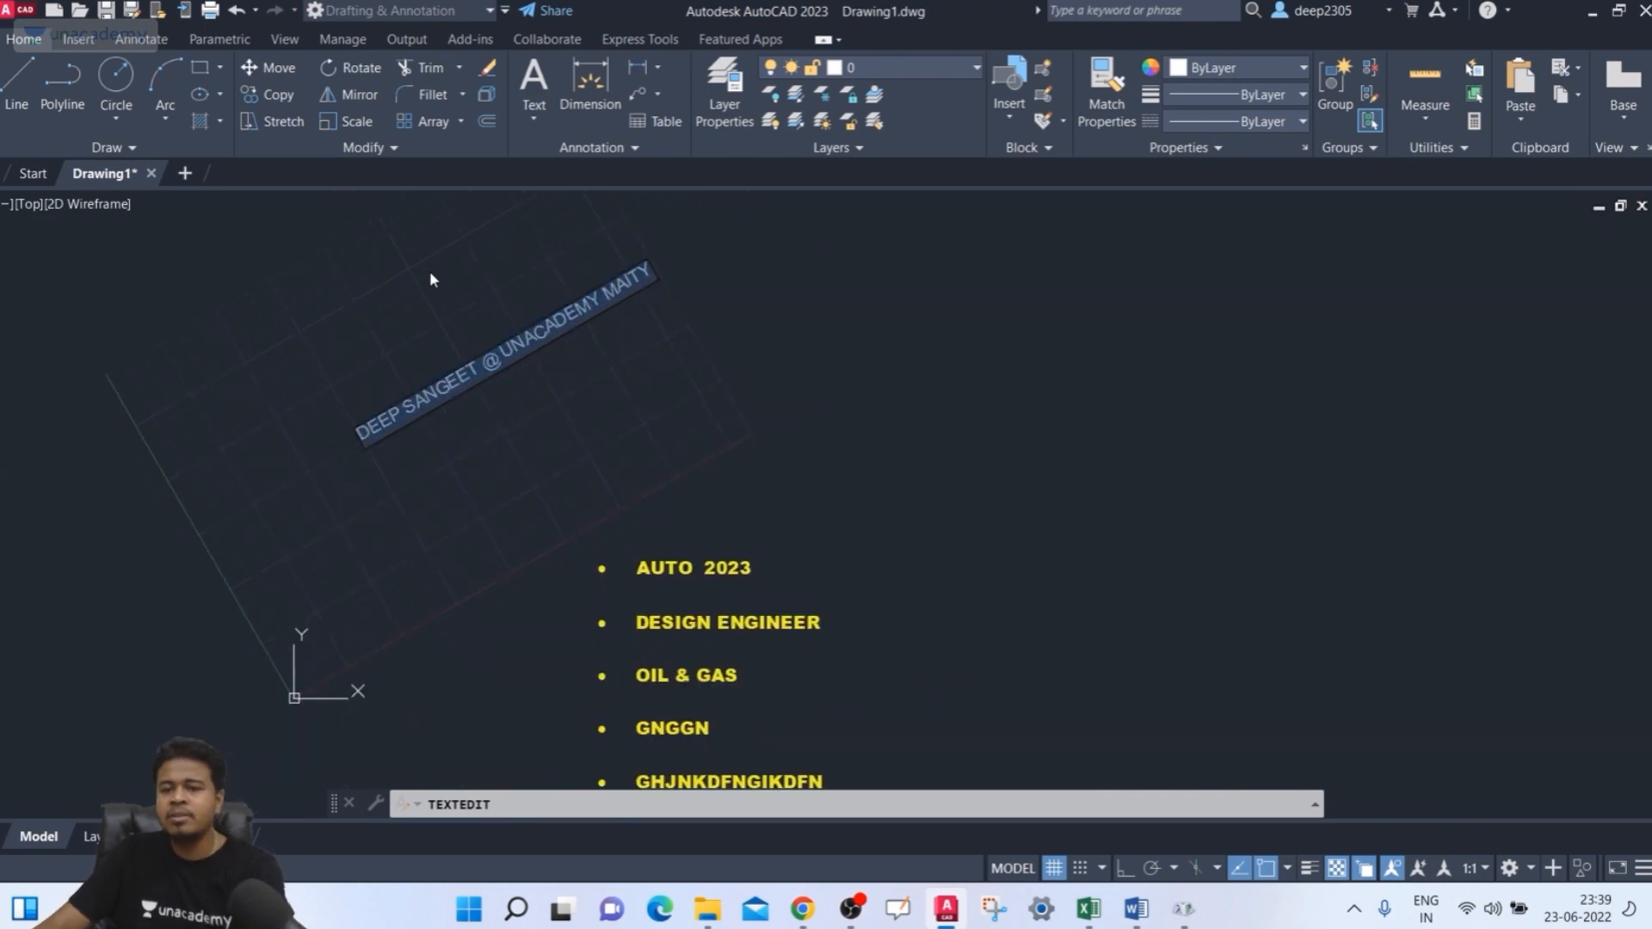
{"action": "left_click", "coordinate": [578, 320]}
{"action": "type", "text": "HN"}
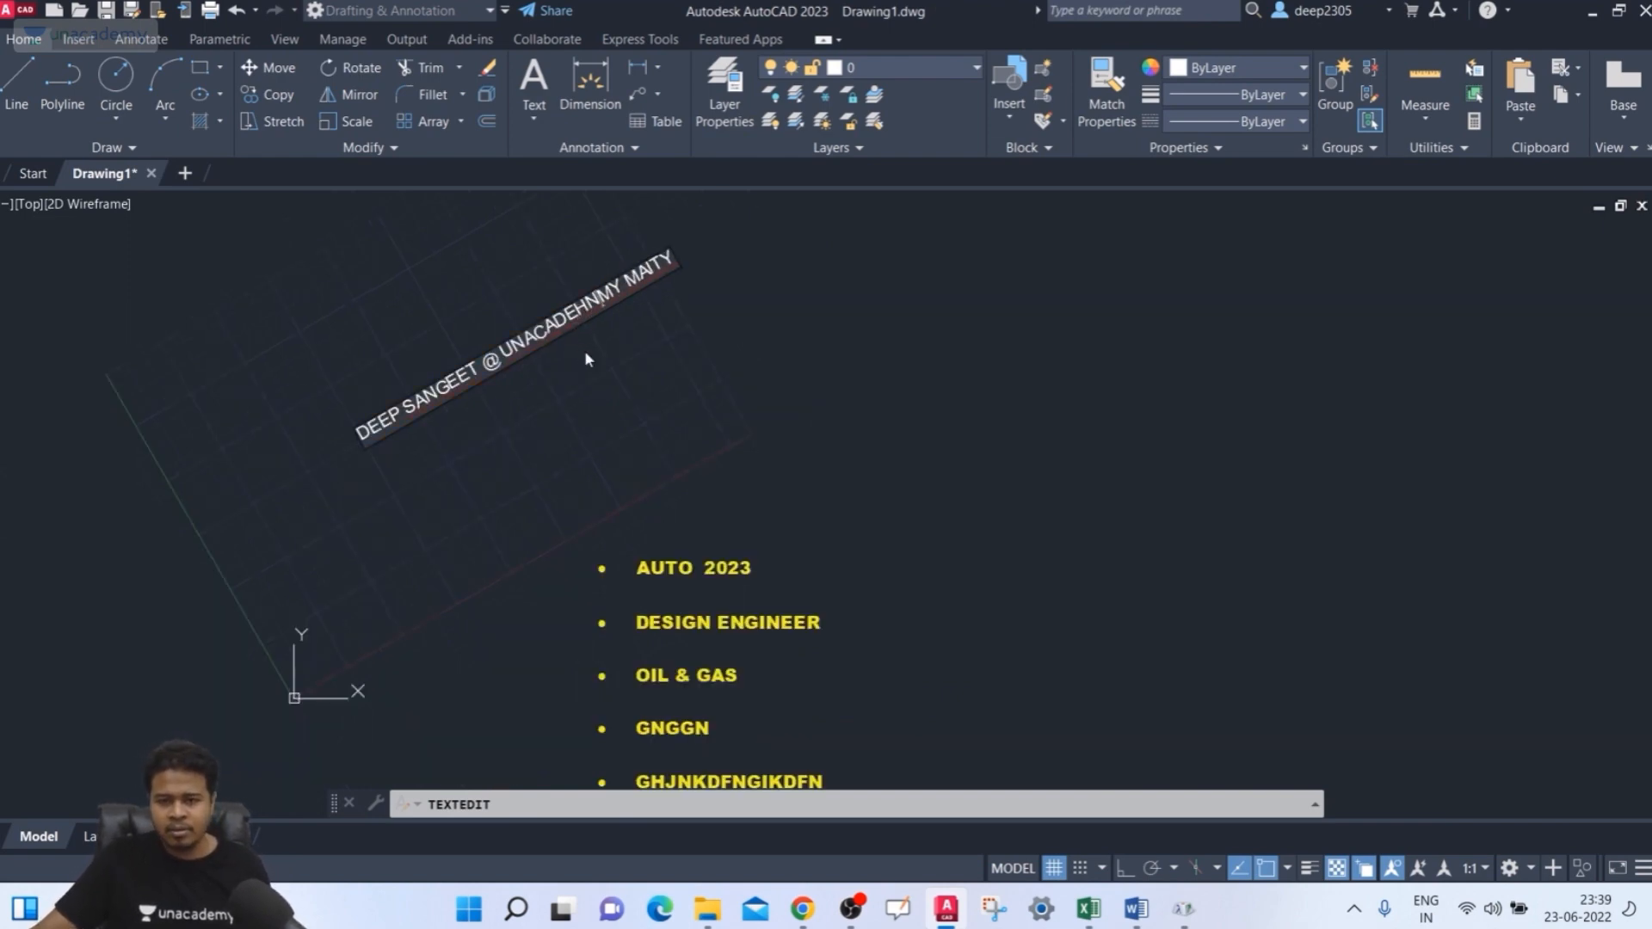
{"action": "key", "text": "Escape"}
{"action": "key", "text": "Escape"}
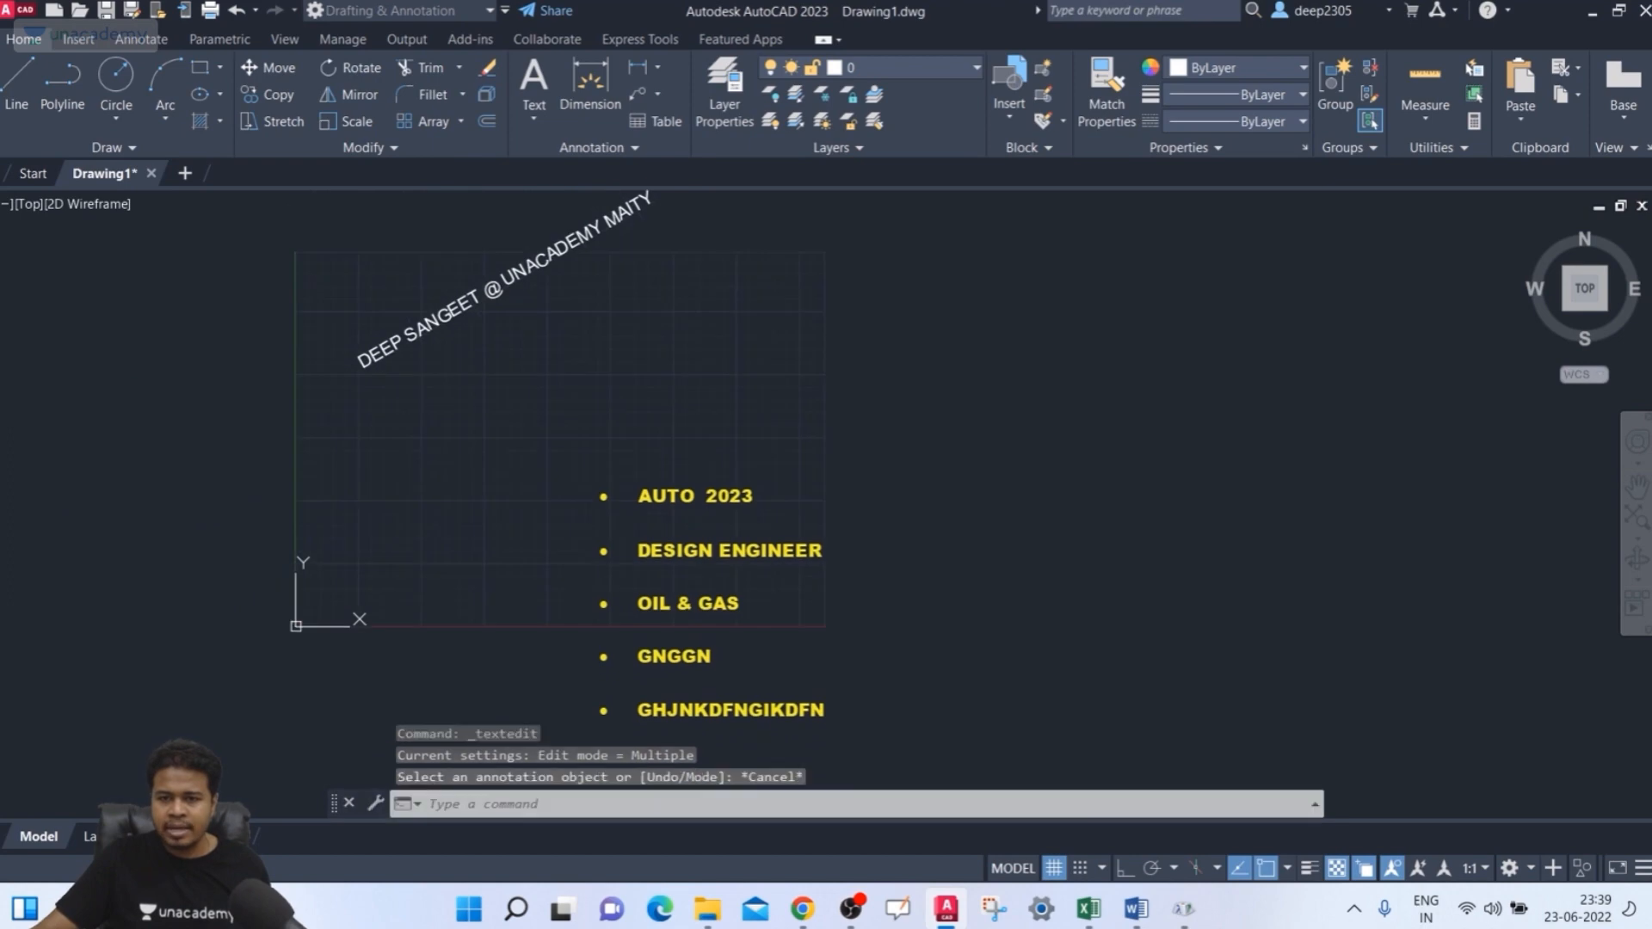
- Open the bulleted multiline text to view its formatting tools, then close the editor and clear the selection
{"action": "double_click", "coordinate": [748, 496]}
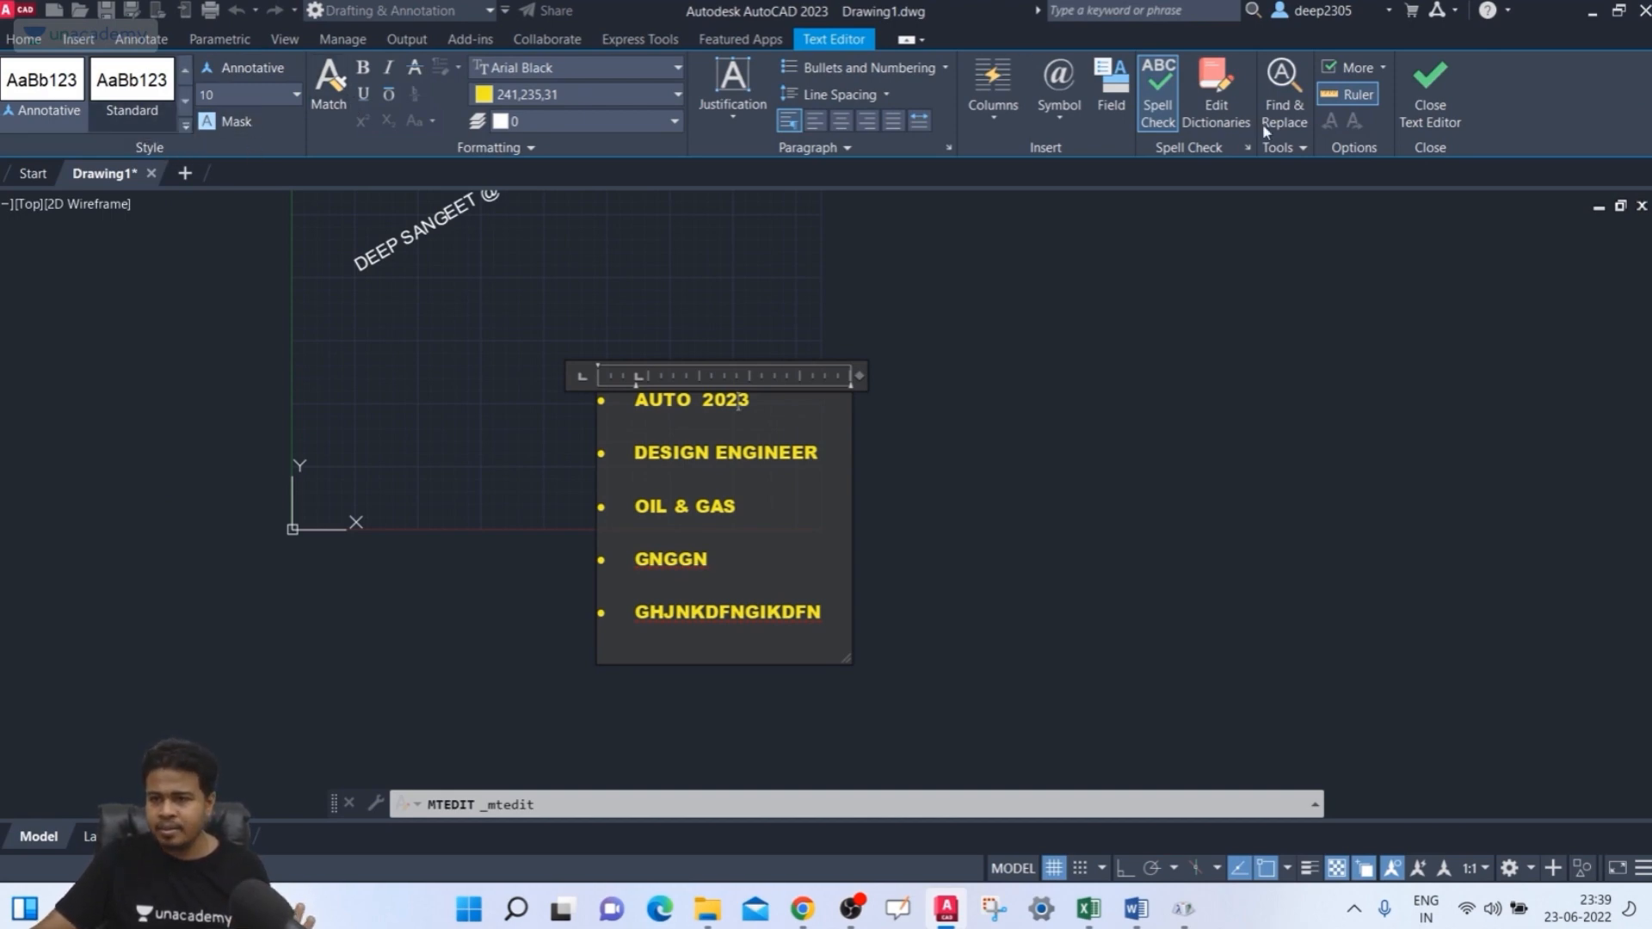
{"action": "left_click", "coordinate": [1427, 106]}
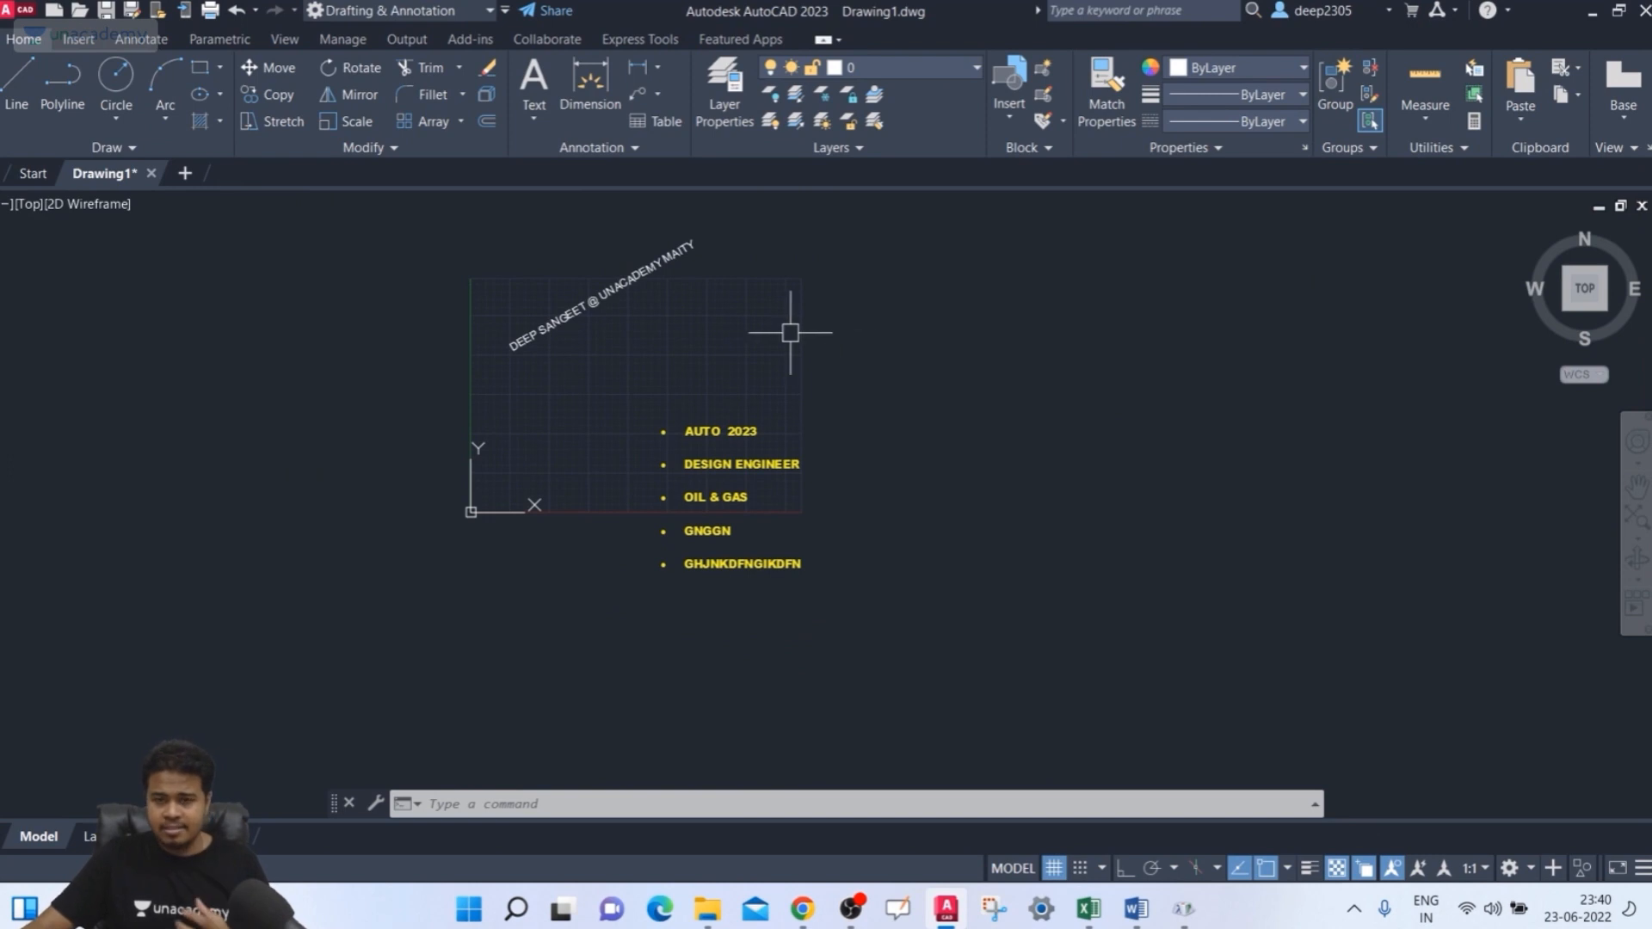
{"action": "left_click", "coordinate": [792, 467]}
{"action": "key", "text": "Escape"}
- Open the bulleted multiline text for editing, select all its lines and set it to No Columns
{"action": "double_click", "coordinate": [791, 467]}
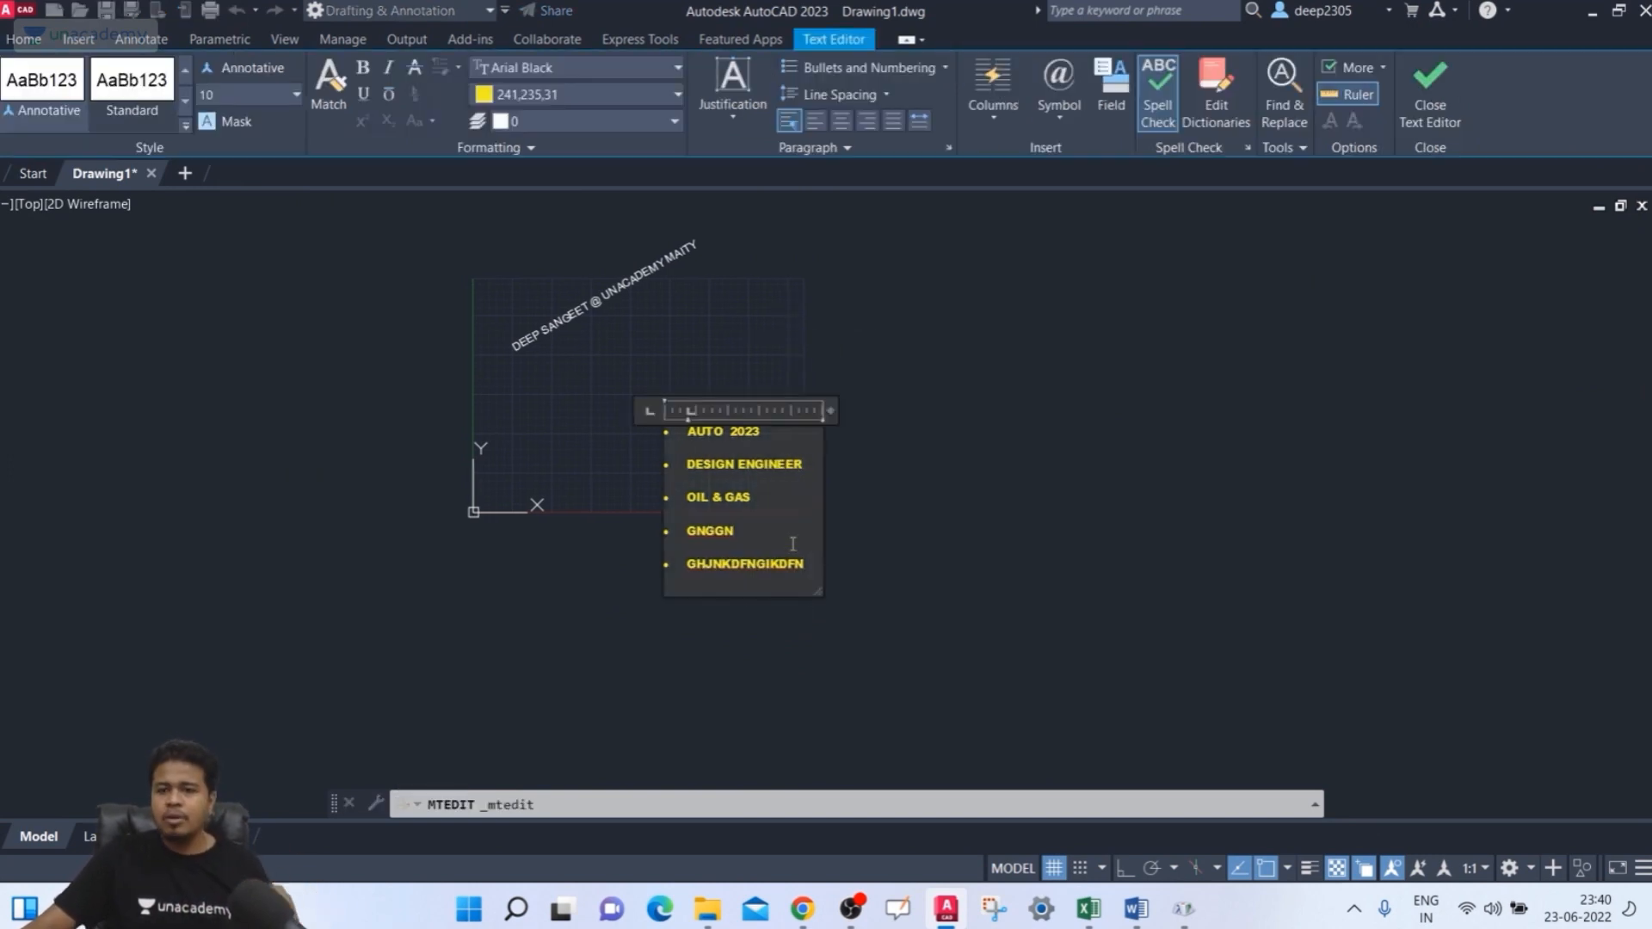
{"action": "left_click_drag", "start_coordinate": [802, 563], "coordinate": [665, 441]}
{"action": "scroll", "coordinate": [688, 452], "scroll_direction": "up", "scroll_amount": 4}
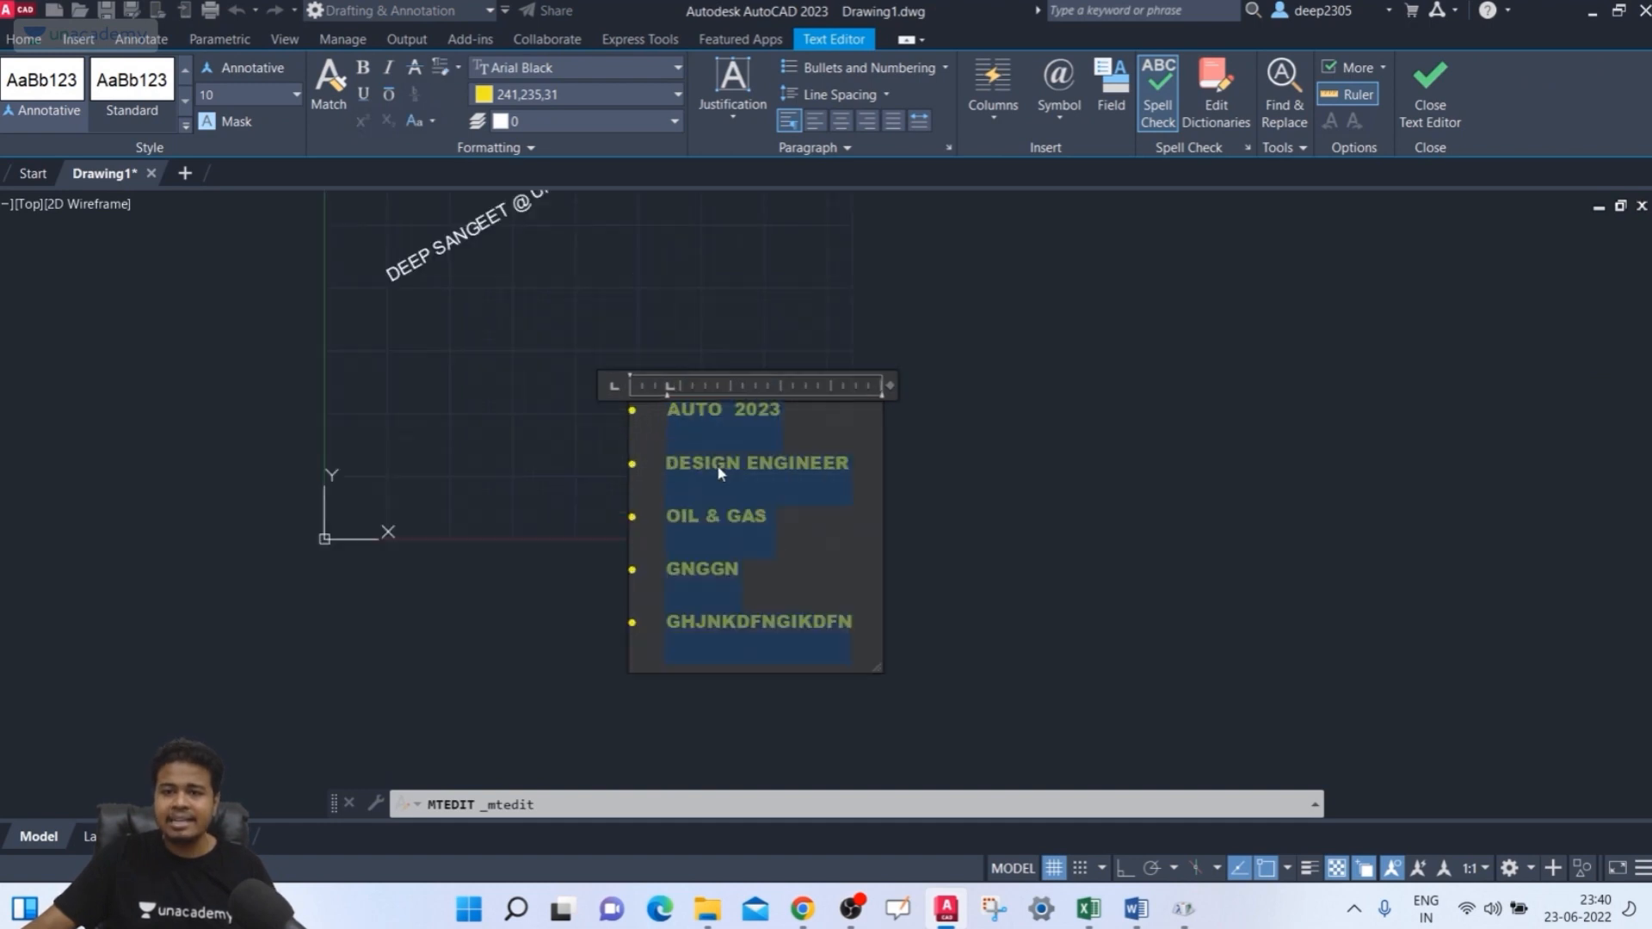
{"action": "scroll", "coordinate": [647, 353], "scroll_direction": "down", "scroll_amount": 2}
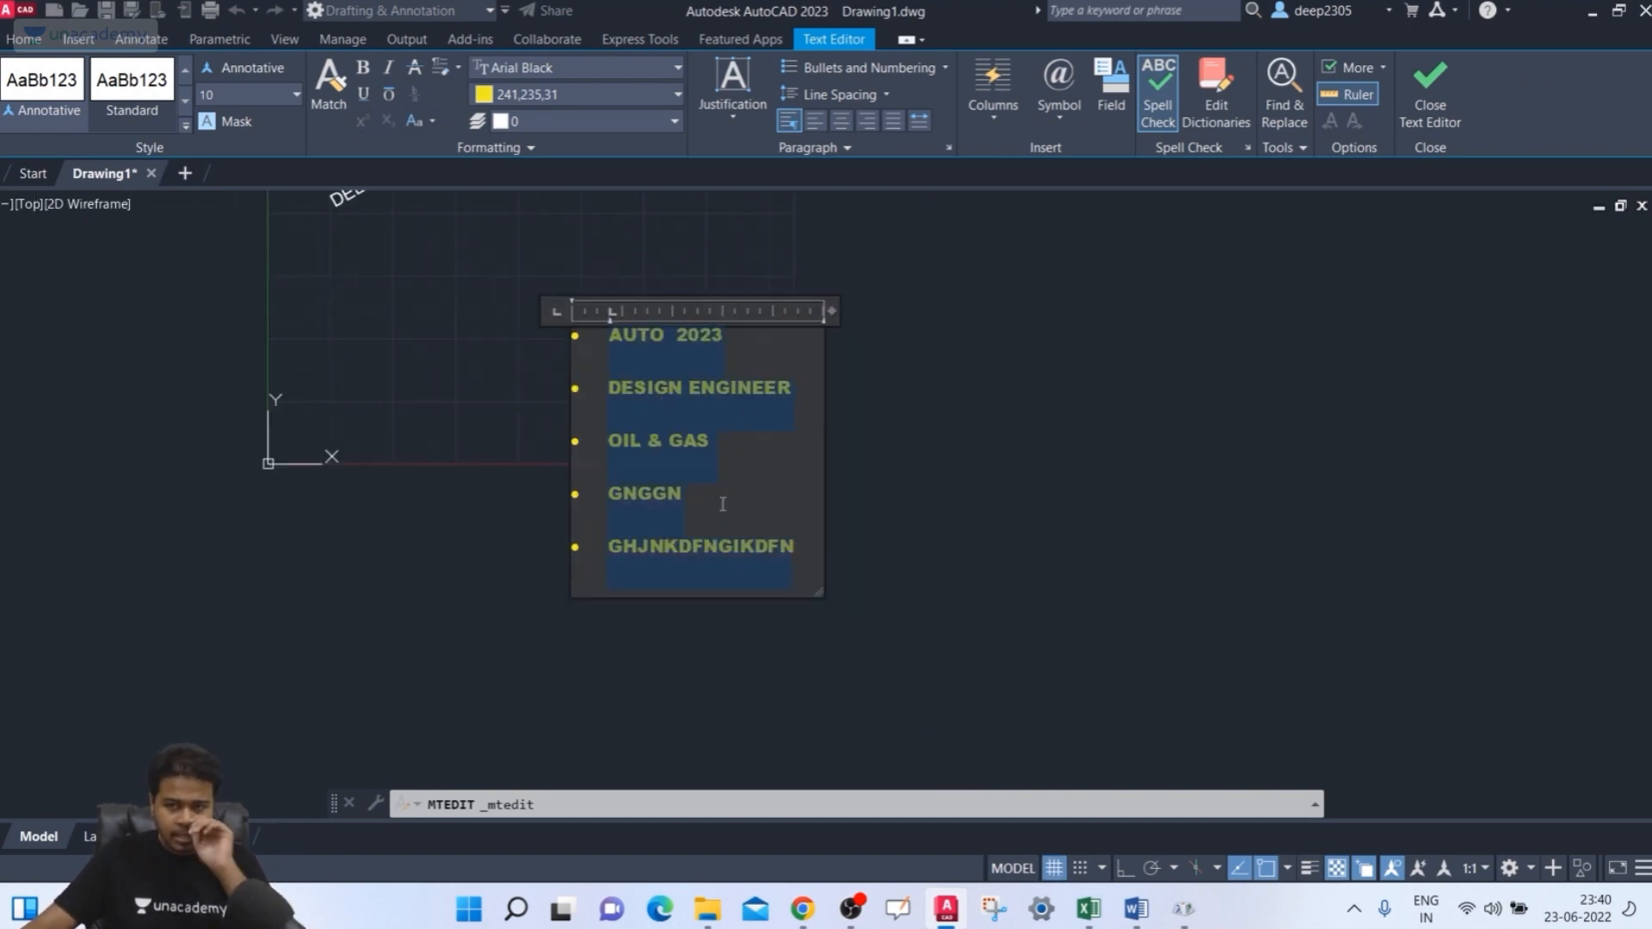
{"action": "left_click", "coordinate": [993, 129]}
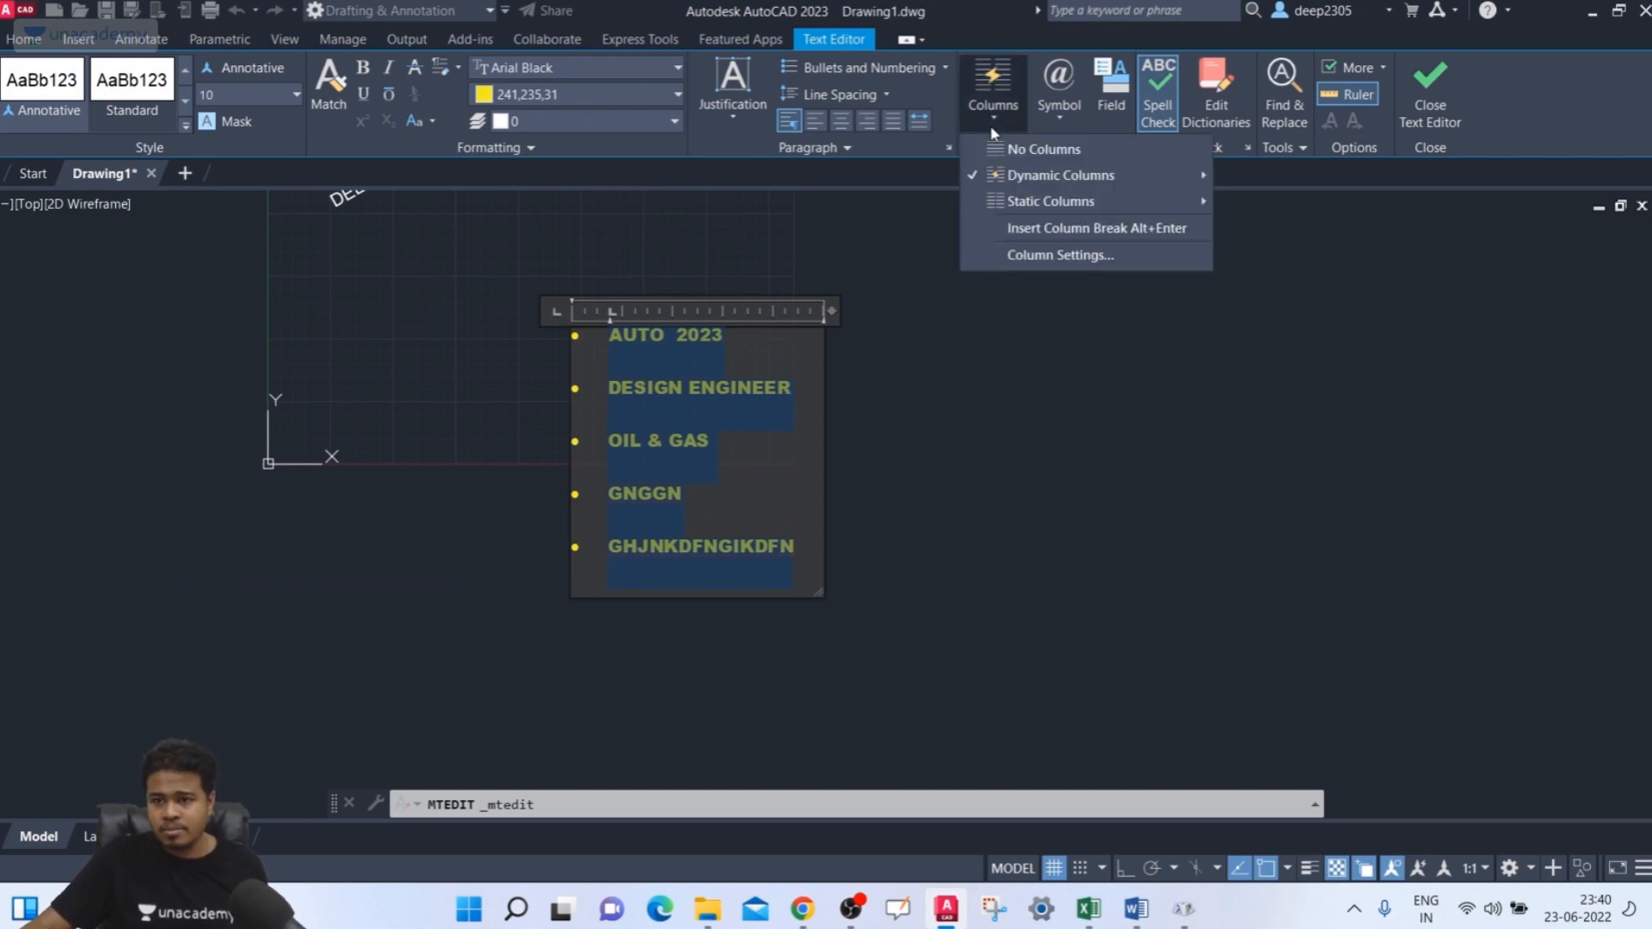
{"action": "left_click", "coordinate": [1004, 150]}
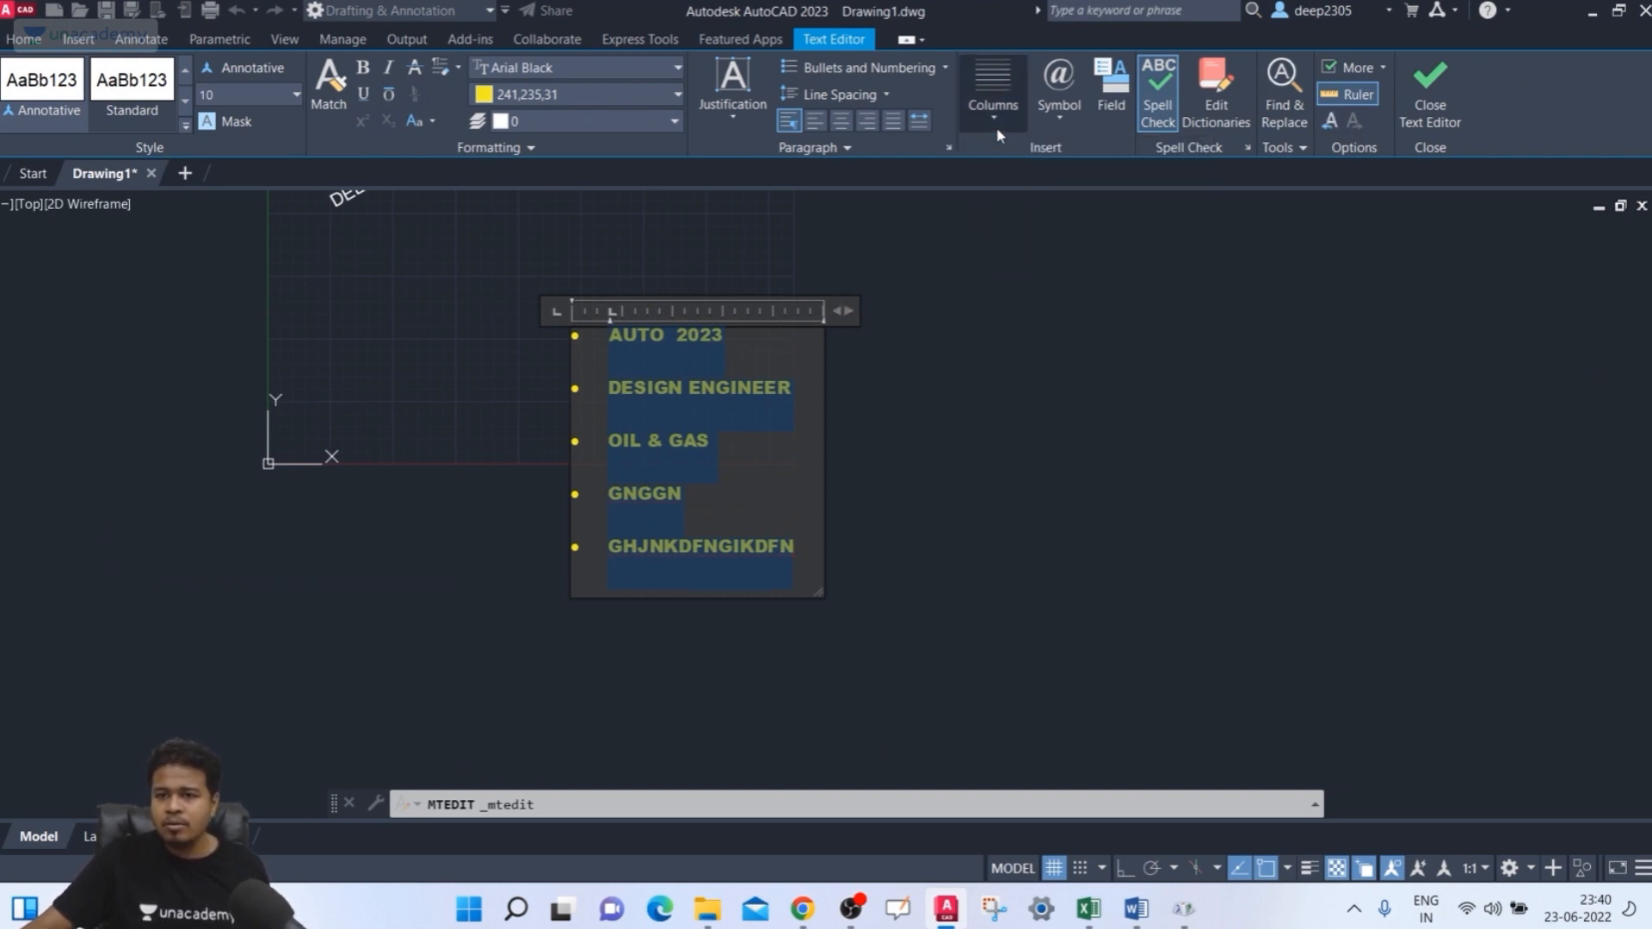
- Split the bulleted text into 2 static columns, then extend the total width and widen the columns
{"action": "left_click", "coordinate": [996, 129]}
{"action": "mouse_move", "coordinate": [1148, 203]}
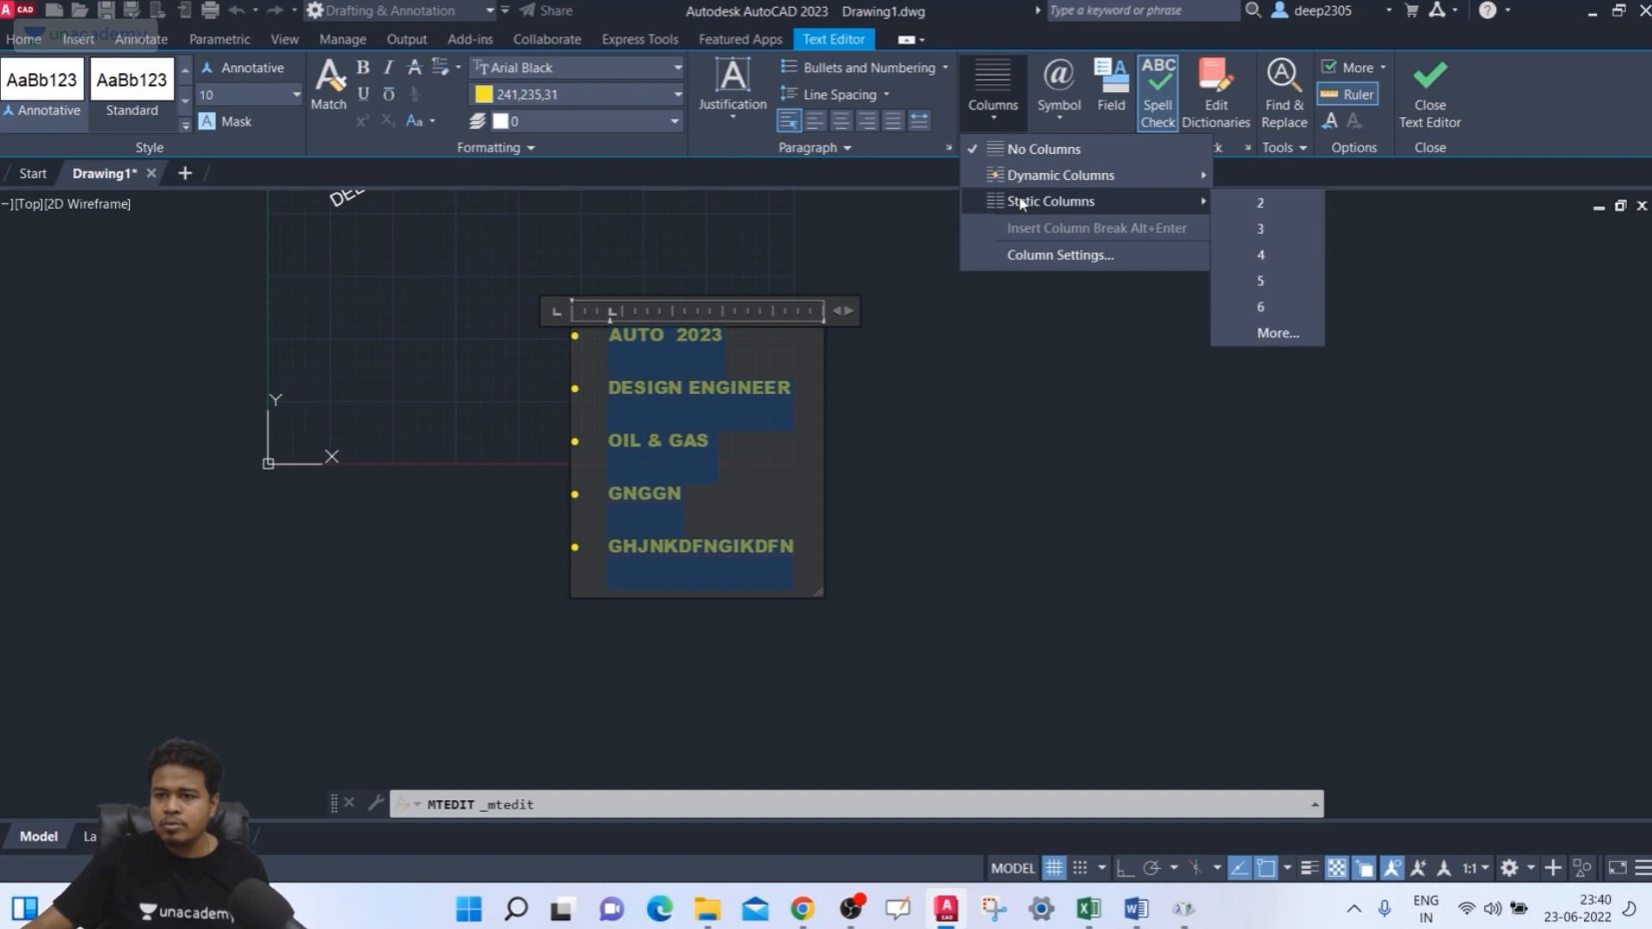
{"action": "left_click", "coordinate": [1273, 208]}
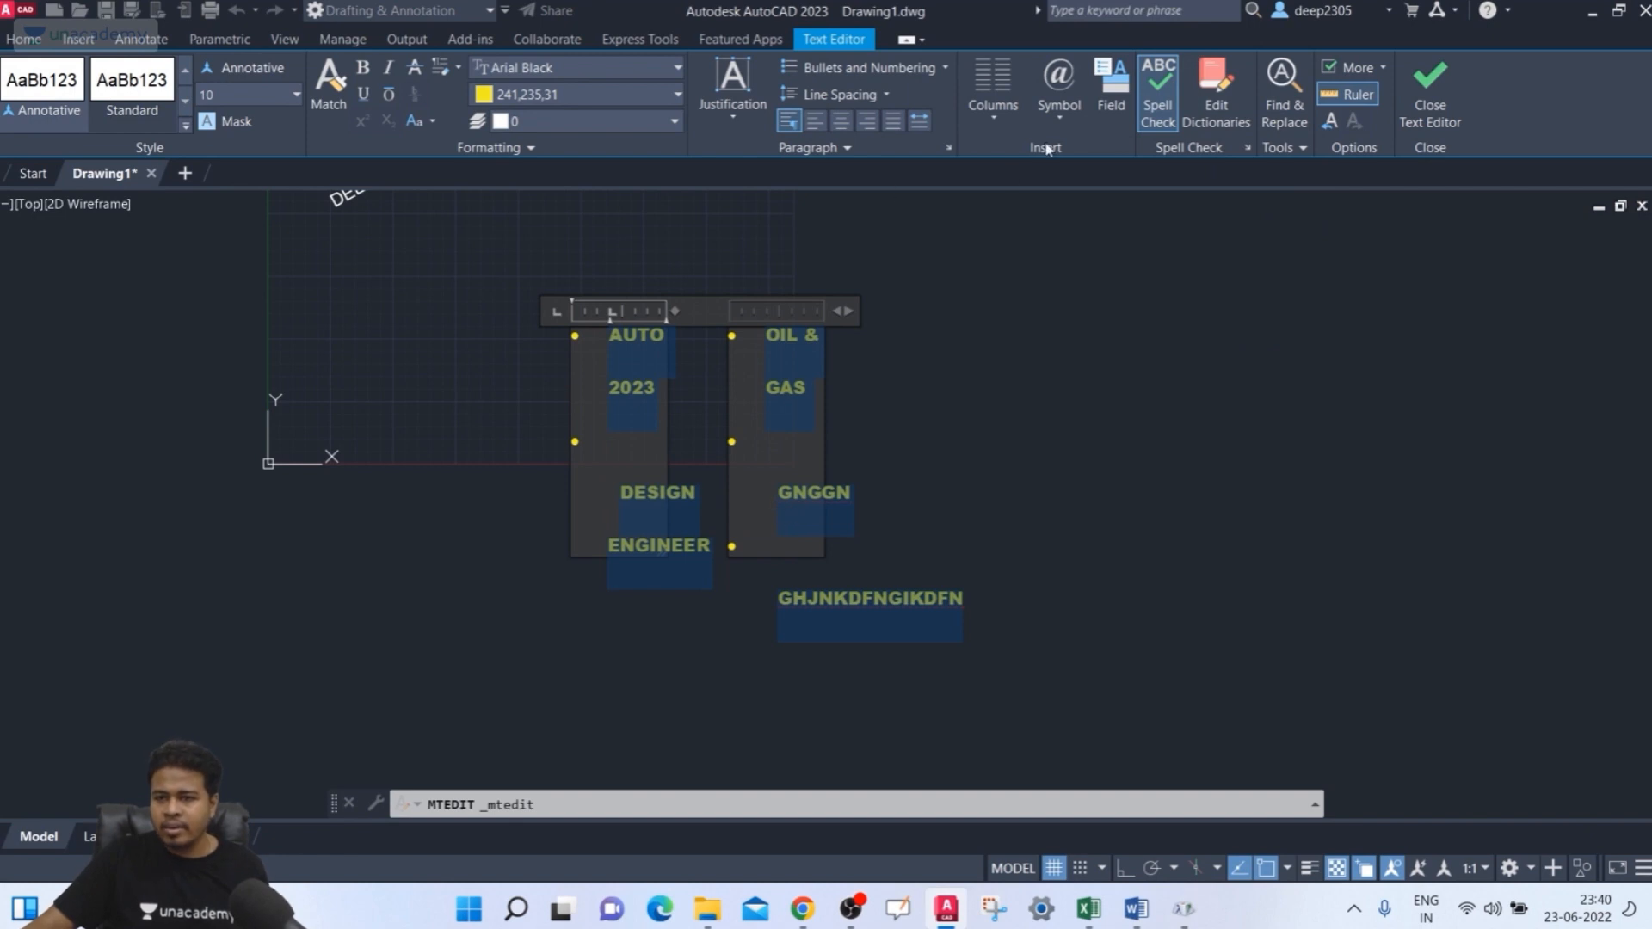
{"action": "left_click", "coordinate": [800, 337]}
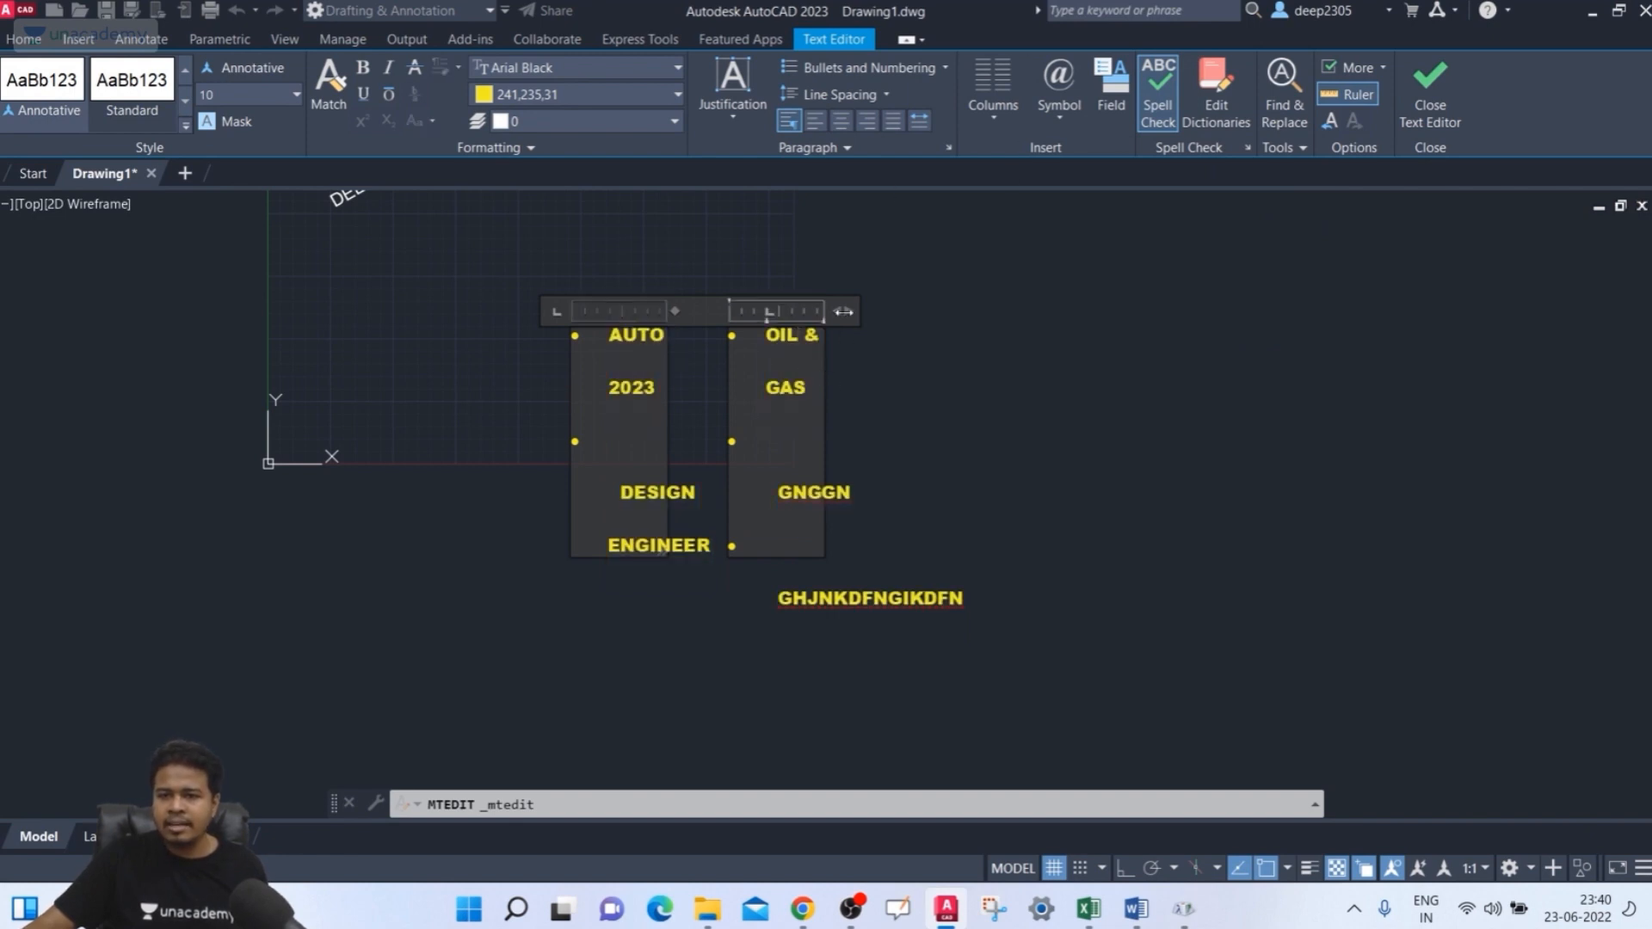
{"action": "left_click_drag", "start_coordinate": [843, 312], "coordinate": [965, 310]}
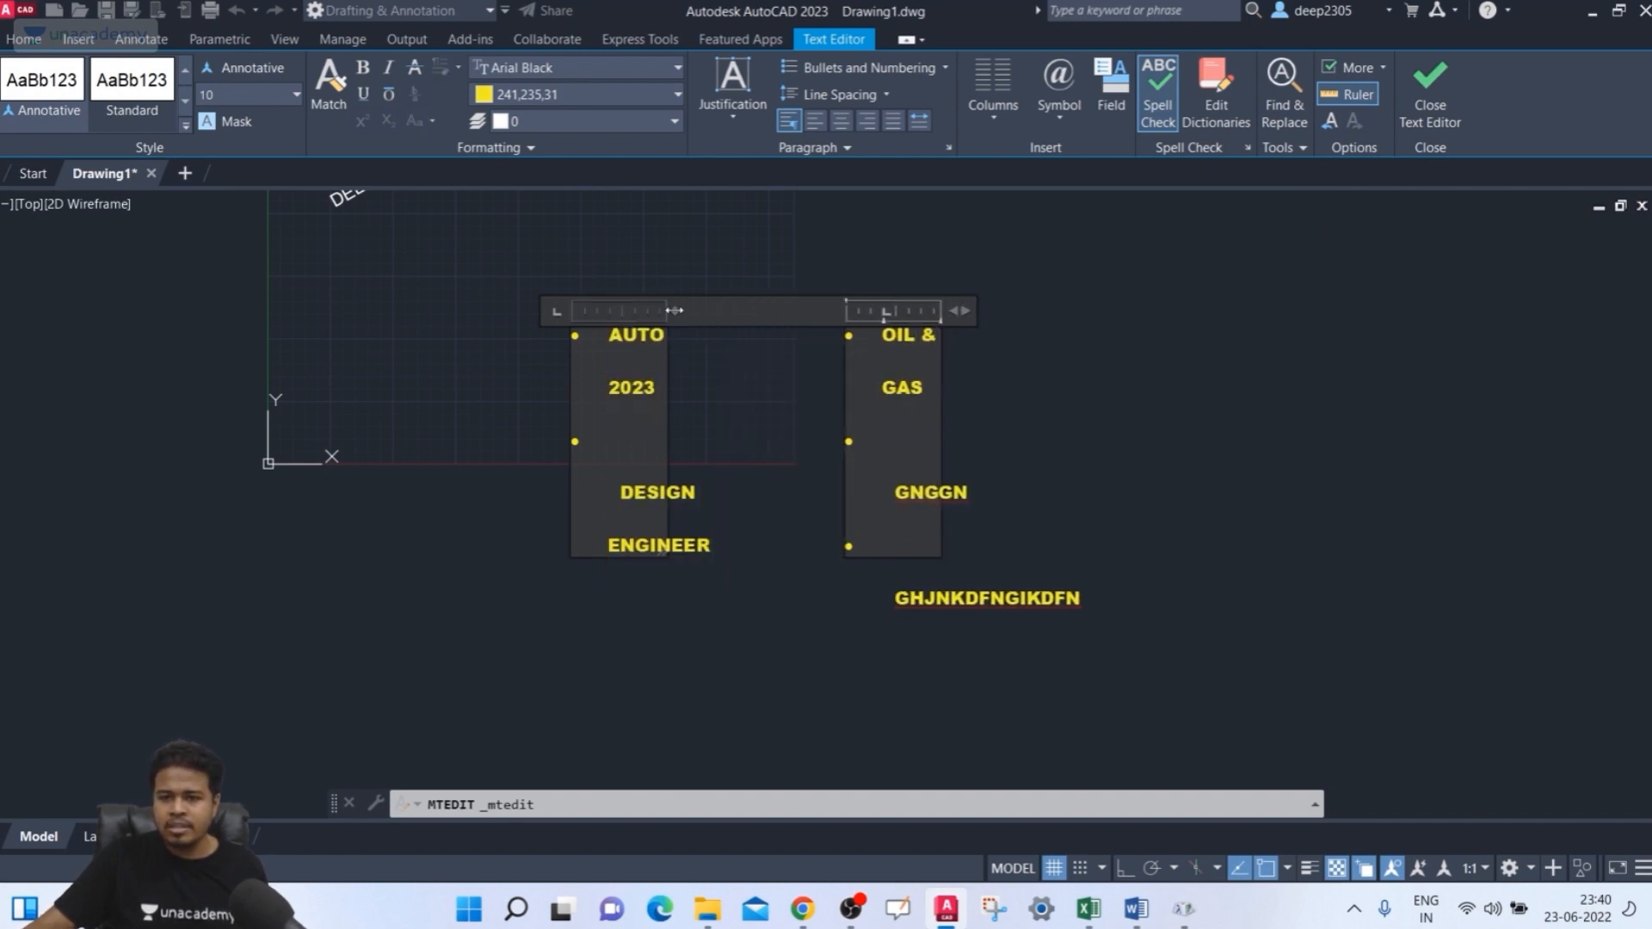
{"action": "left_click_drag", "start_coordinate": [675, 310], "coordinate": [762, 312]}
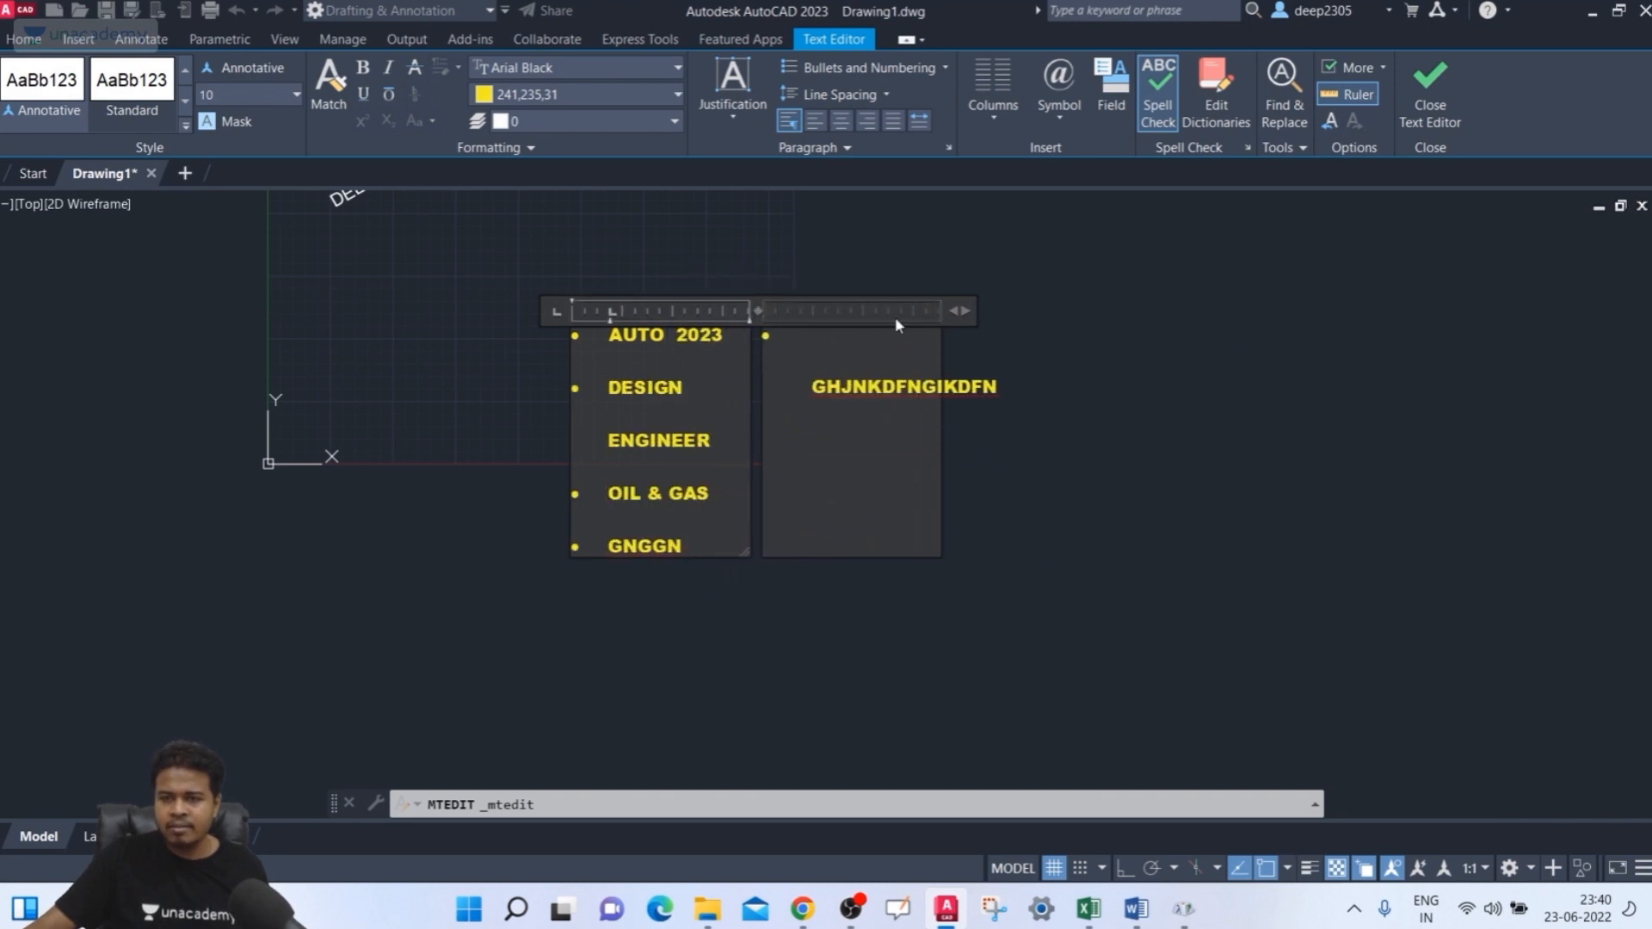
- Change the text to 3 static columns and widen them so each bulleted item fits on one line
{"action": "left_click", "coordinate": [989, 110]}
{"action": "mouse_move", "coordinate": [1046, 200]}
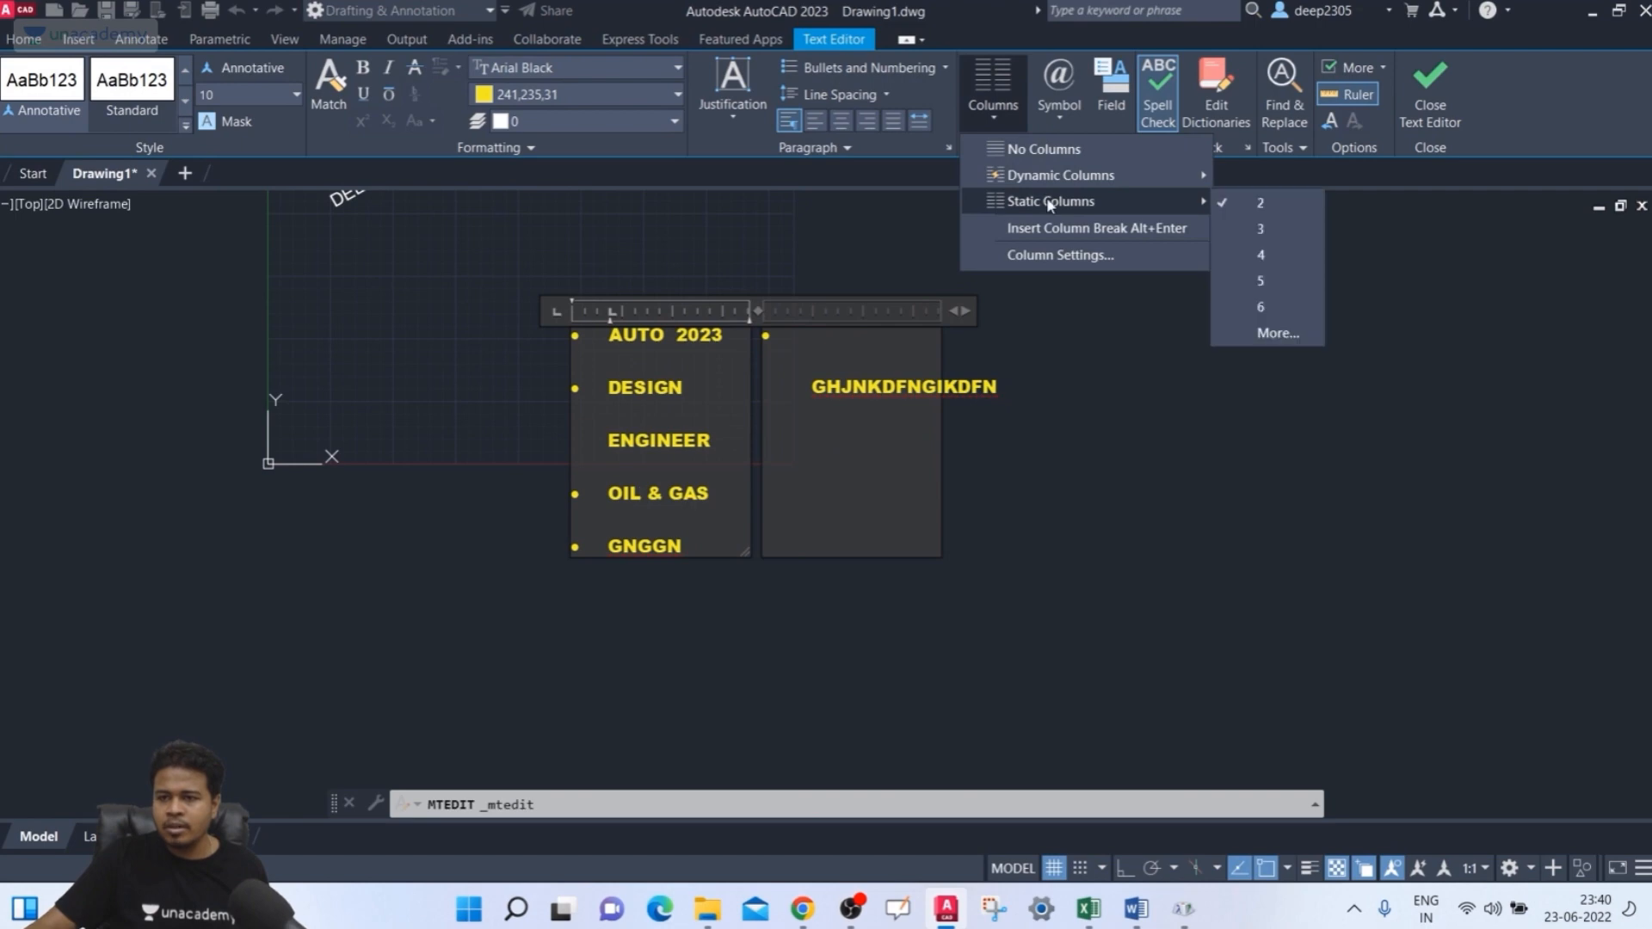
{"action": "left_click", "coordinate": [1260, 229]}
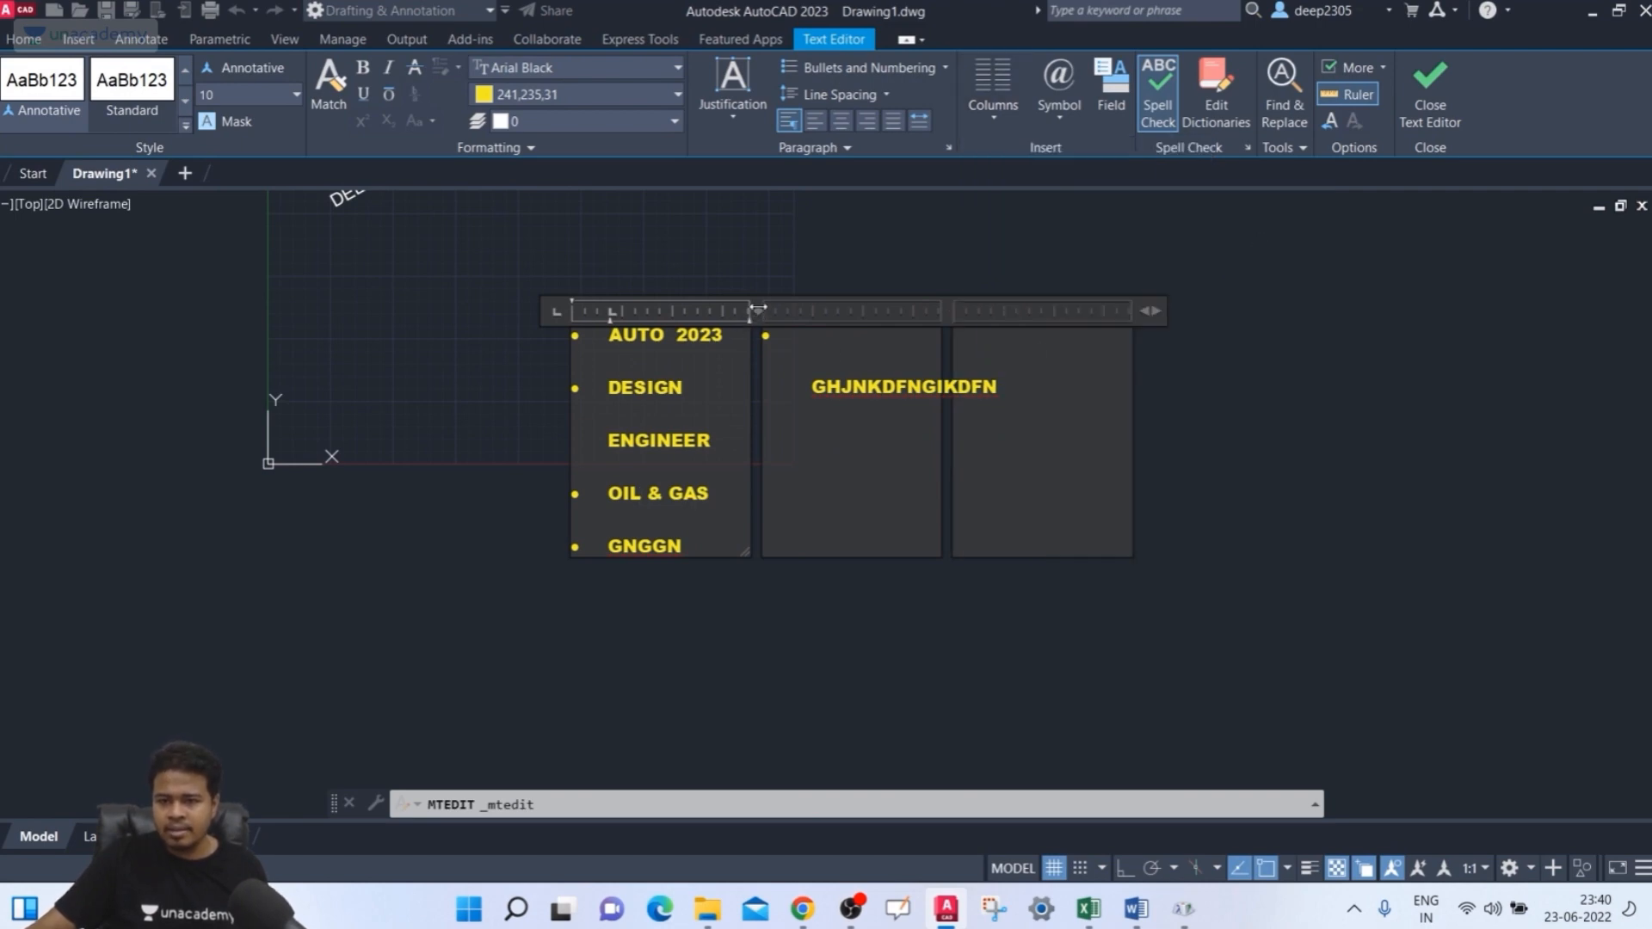
{"action": "left_click_drag", "start_coordinate": [758, 311], "coordinate": [758, 311]}
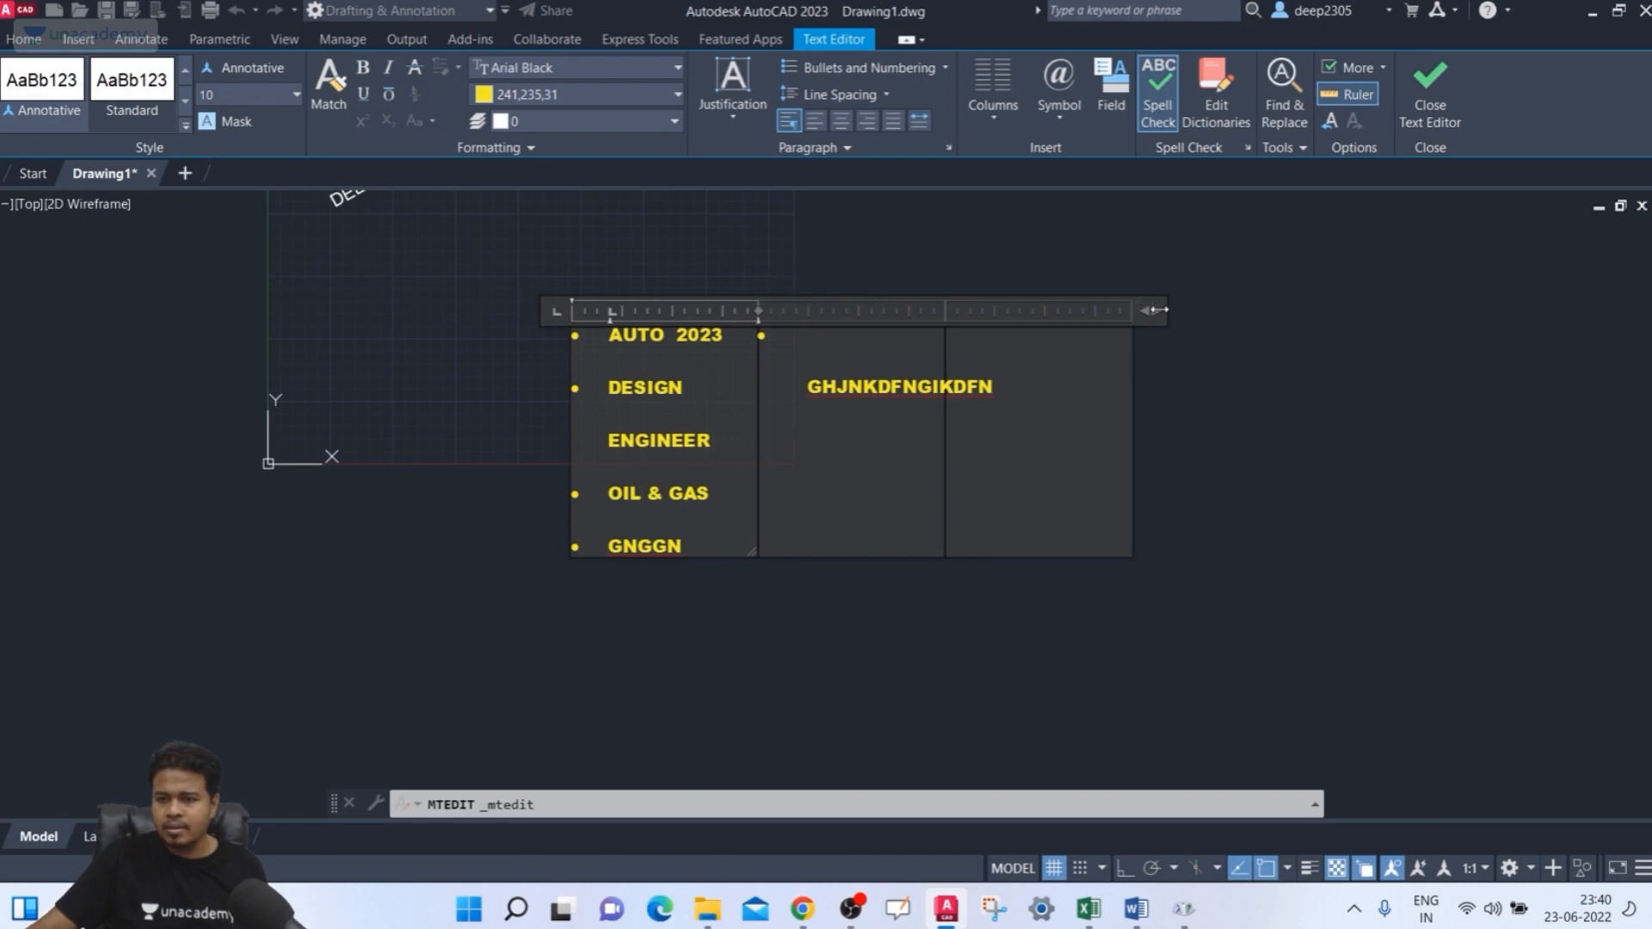
{"action": "left_click_drag", "start_coordinate": [1158, 310], "coordinate": [1398, 309]}
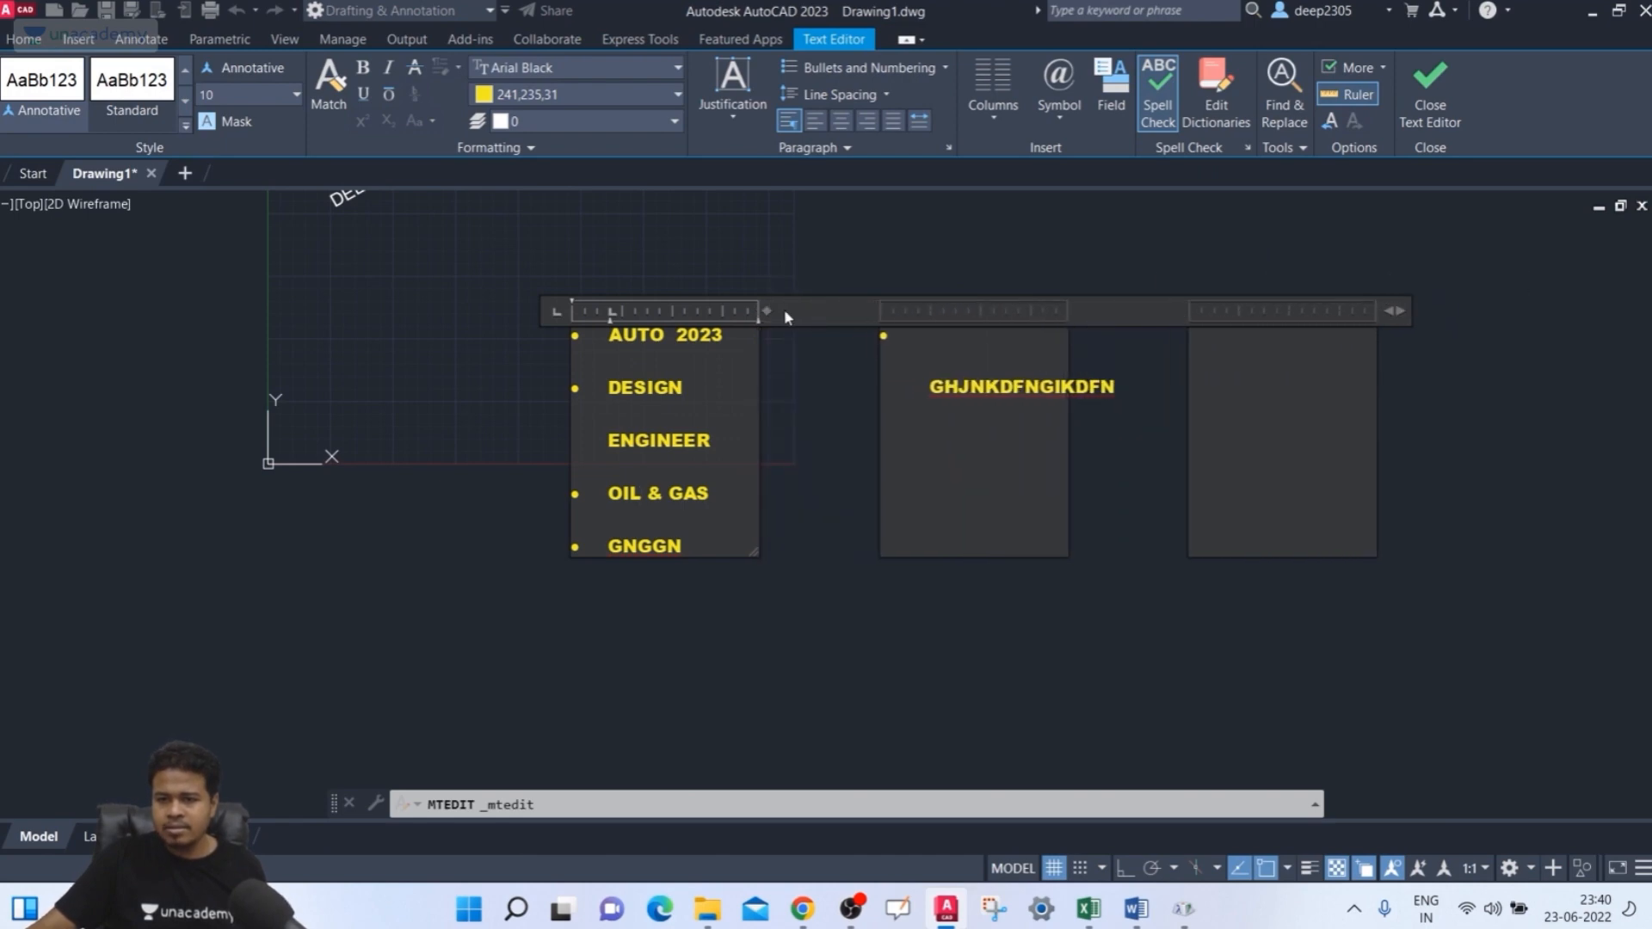
{"action": "left_click_drag", "start_coordinate": [769, 311], "coordinate": [831, 311]}
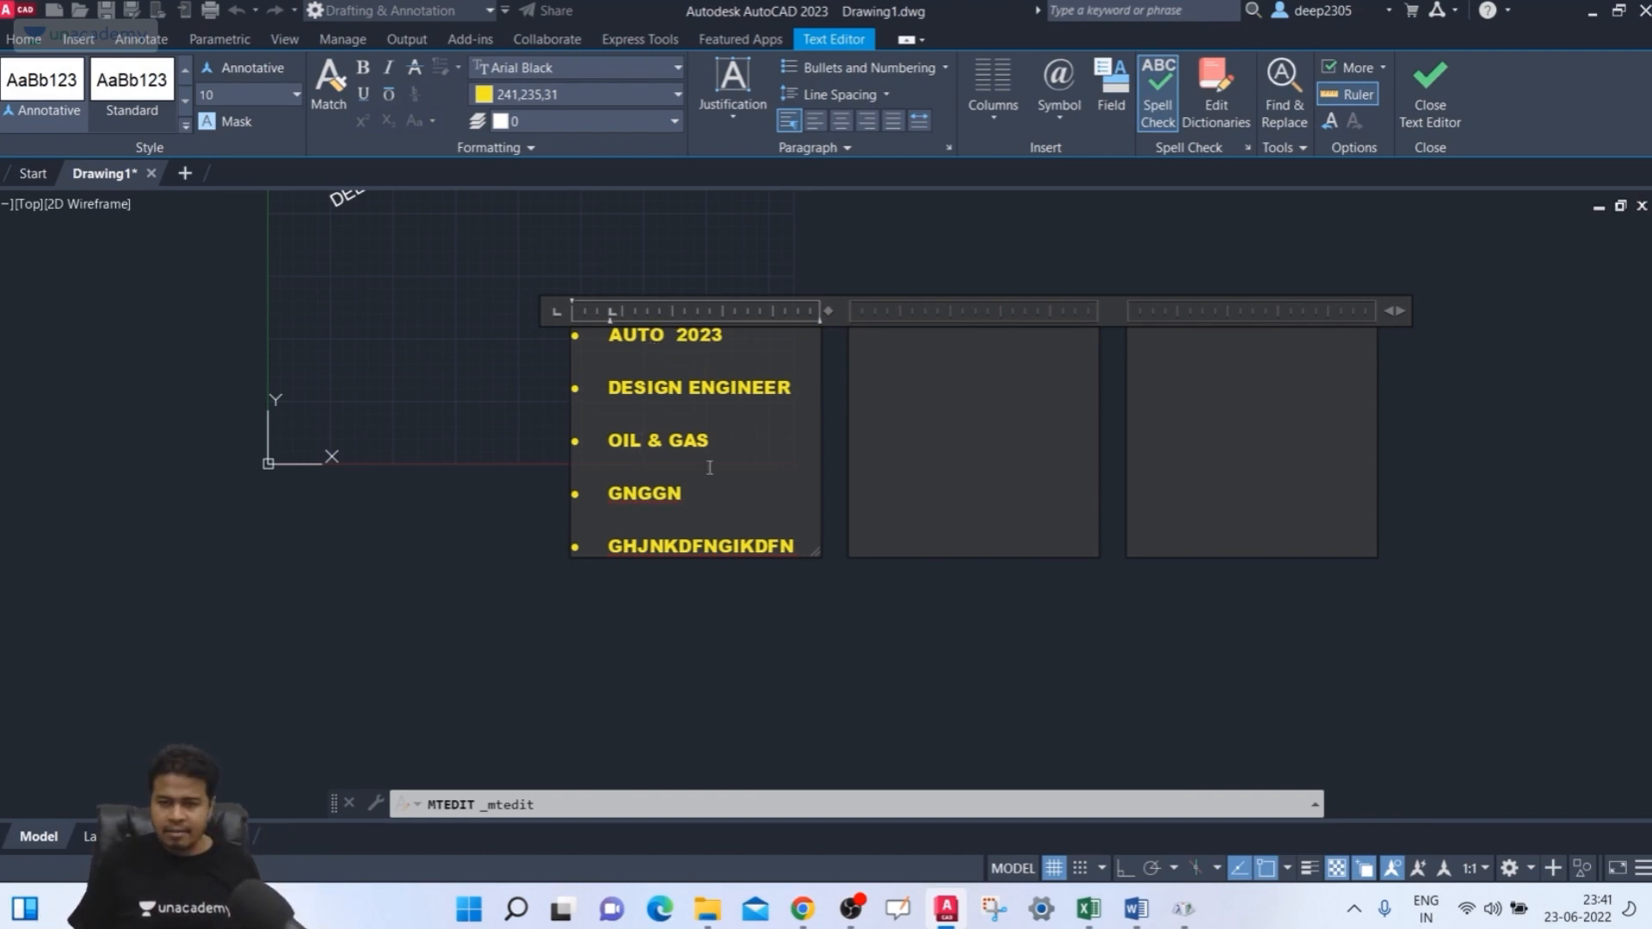
- Enter unbulleted lines SGJVNSDJNSD, DJFNJDKNCVJKDNV, SABFSUDCJSXBNCJI and FFIVNVDFVIOMDFOVIMDSIOVM in the second column, ending with a column break
{"action": "key", "text": "Return"}
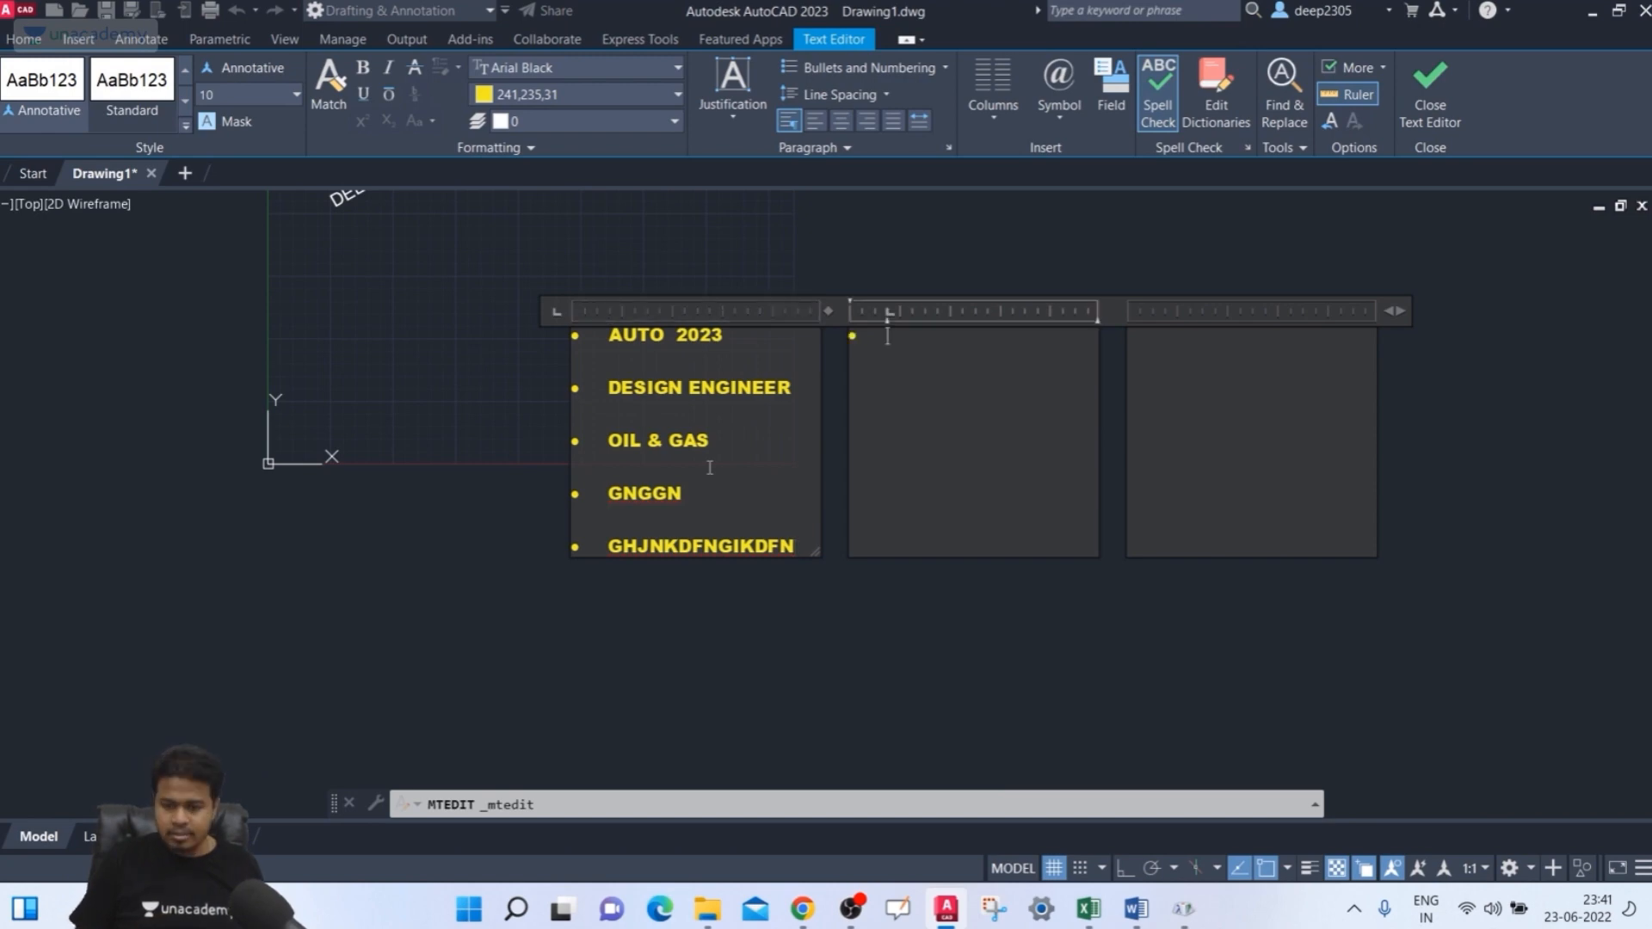
{"action": "key", "text": "BackSpace"}
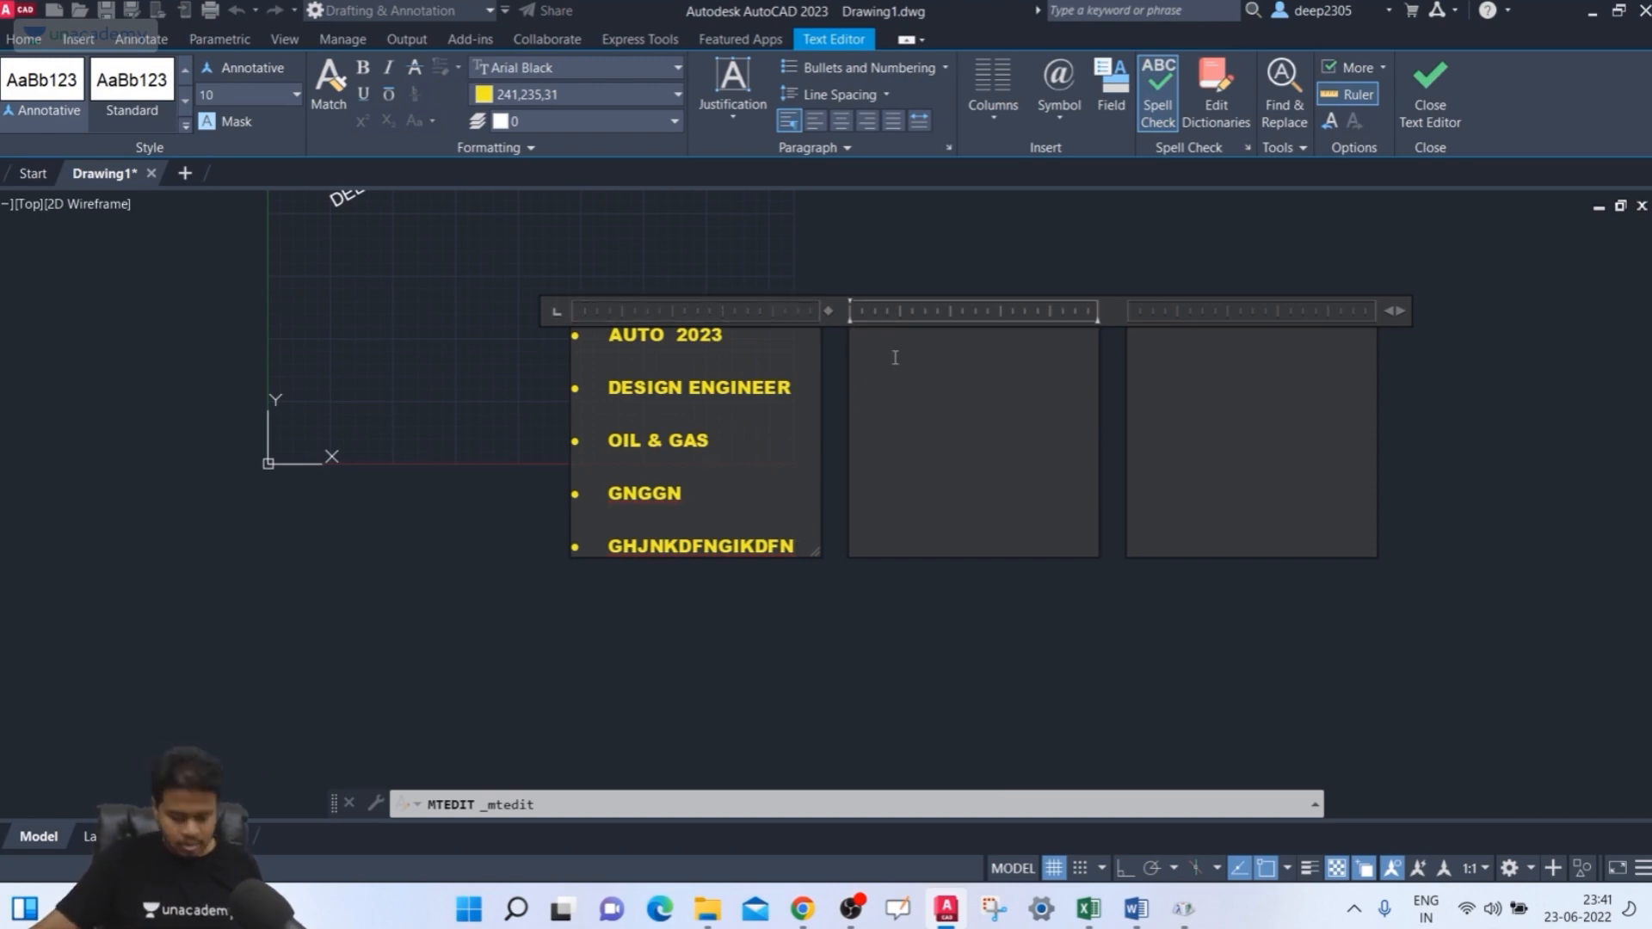
{"action": "type", "text": "SGJVNSDJNSD "}
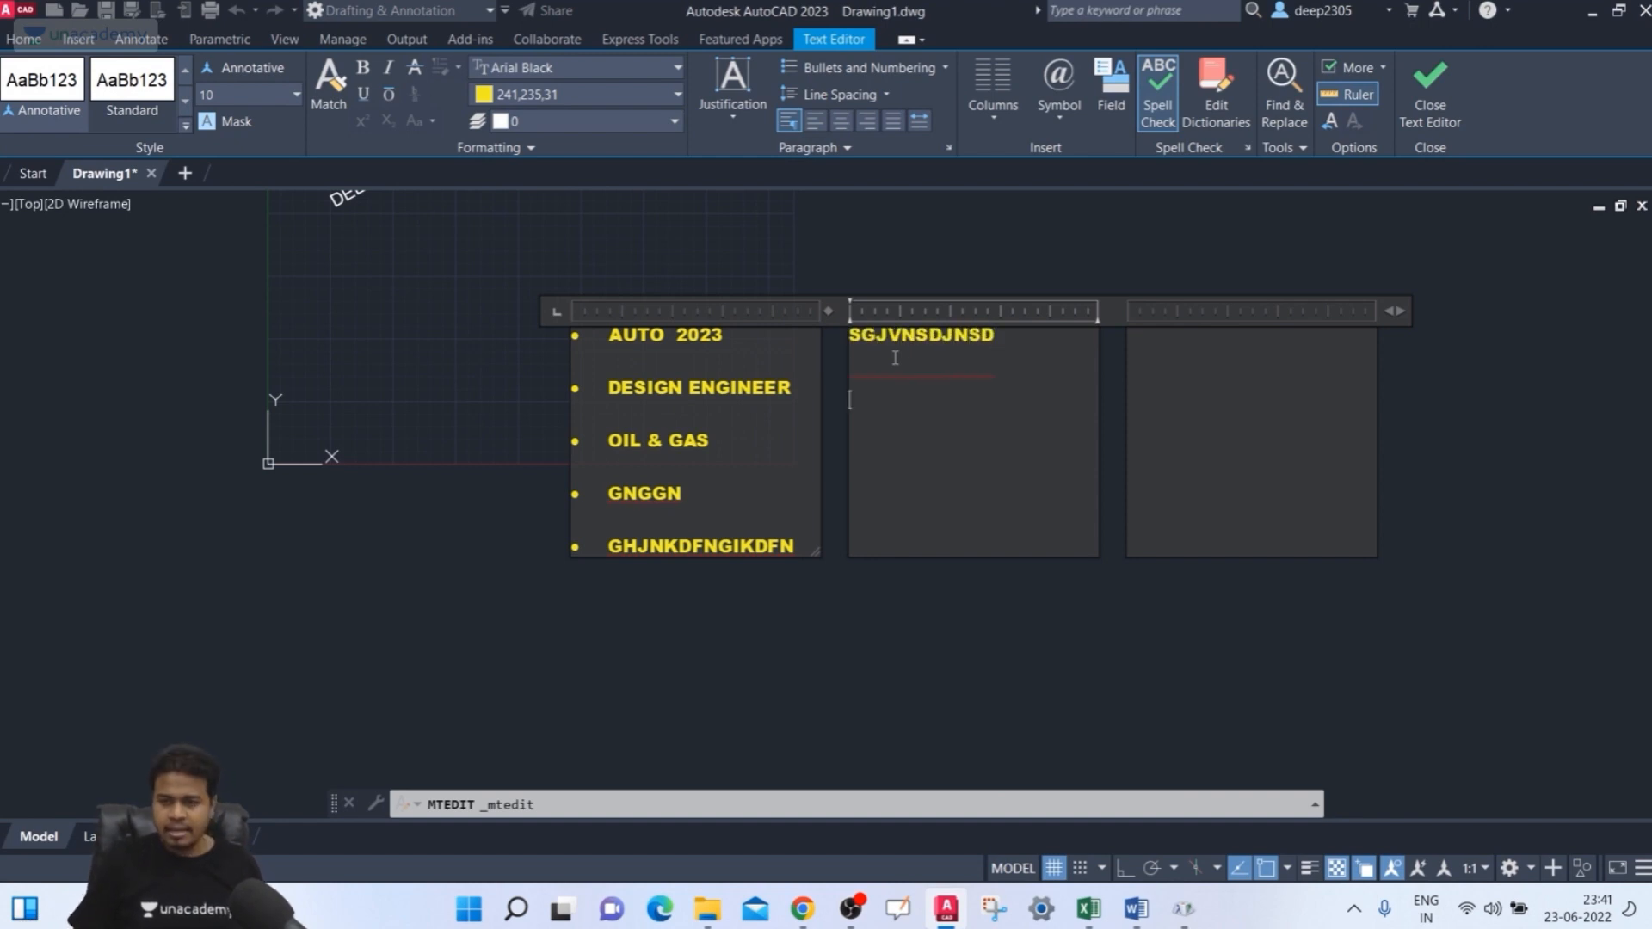
{"action": "type", "text": "DJFNJDKNCVJKDNV "}
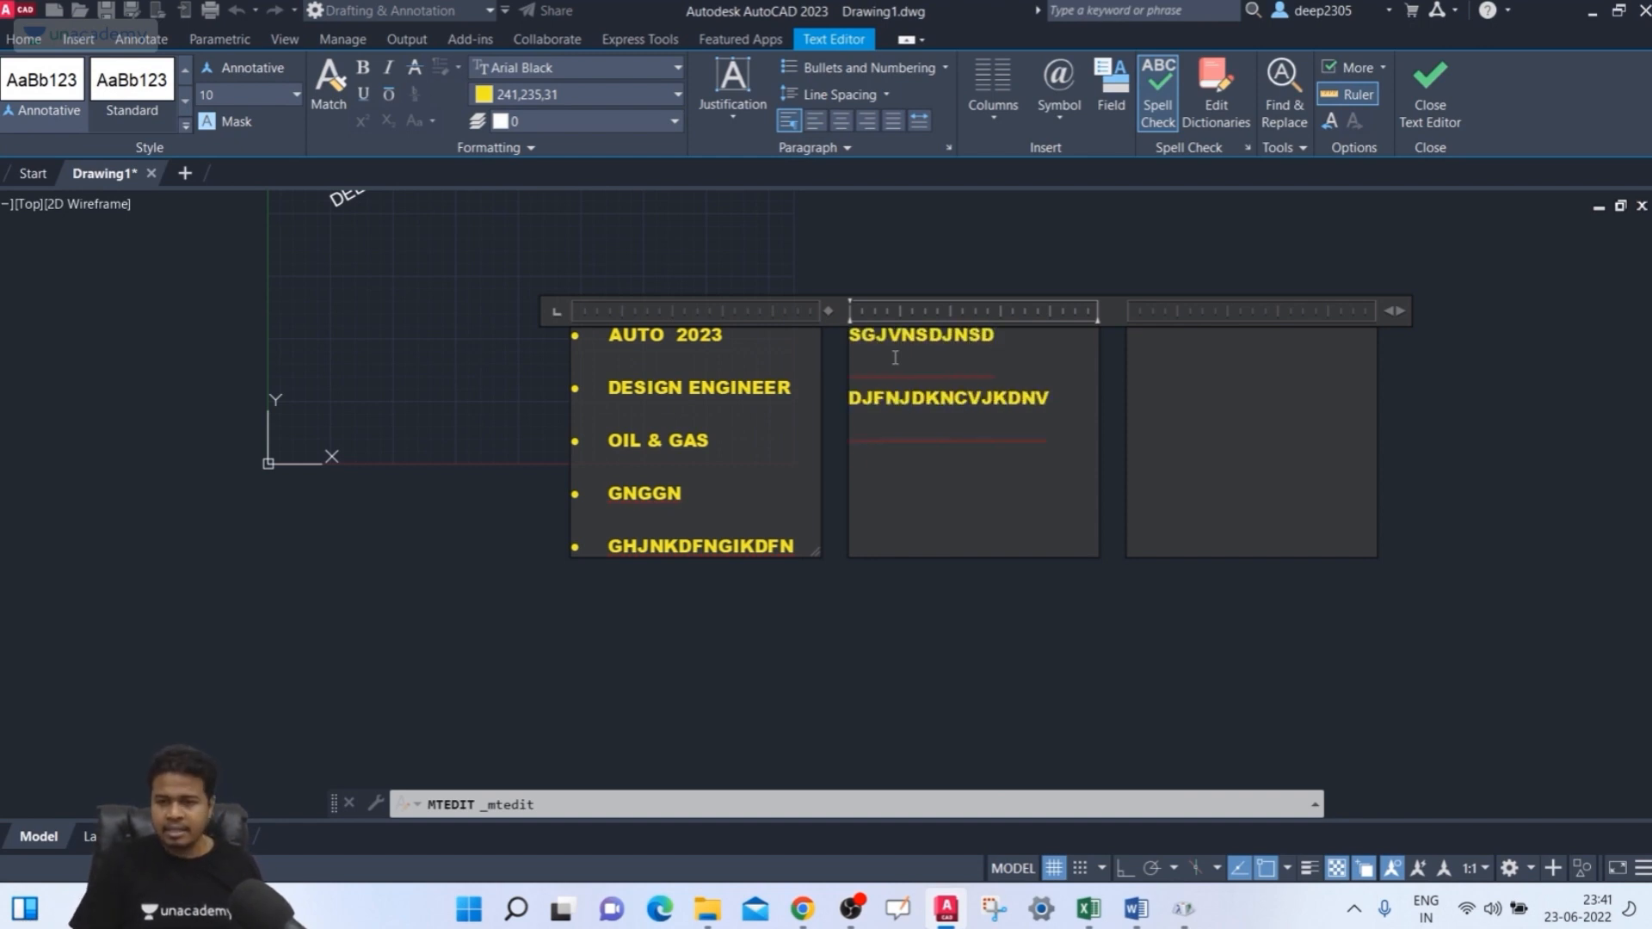
{"action": "type", "text": "SABFSUDCJSXBNCJI"}
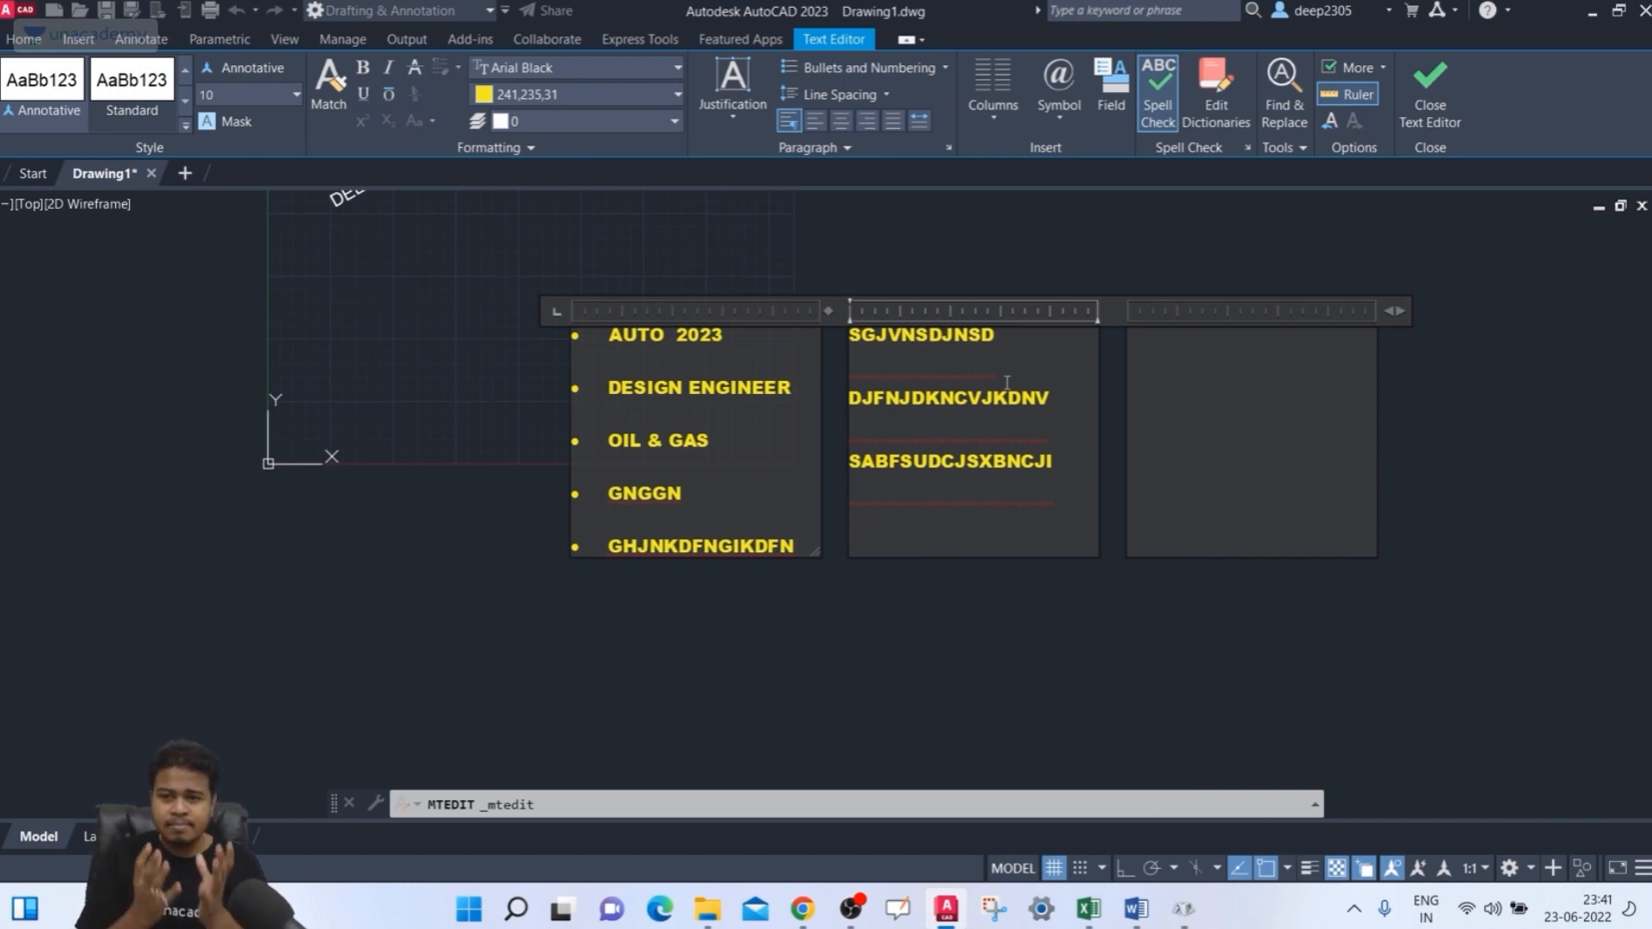
{"action": "type", "text": "F"}
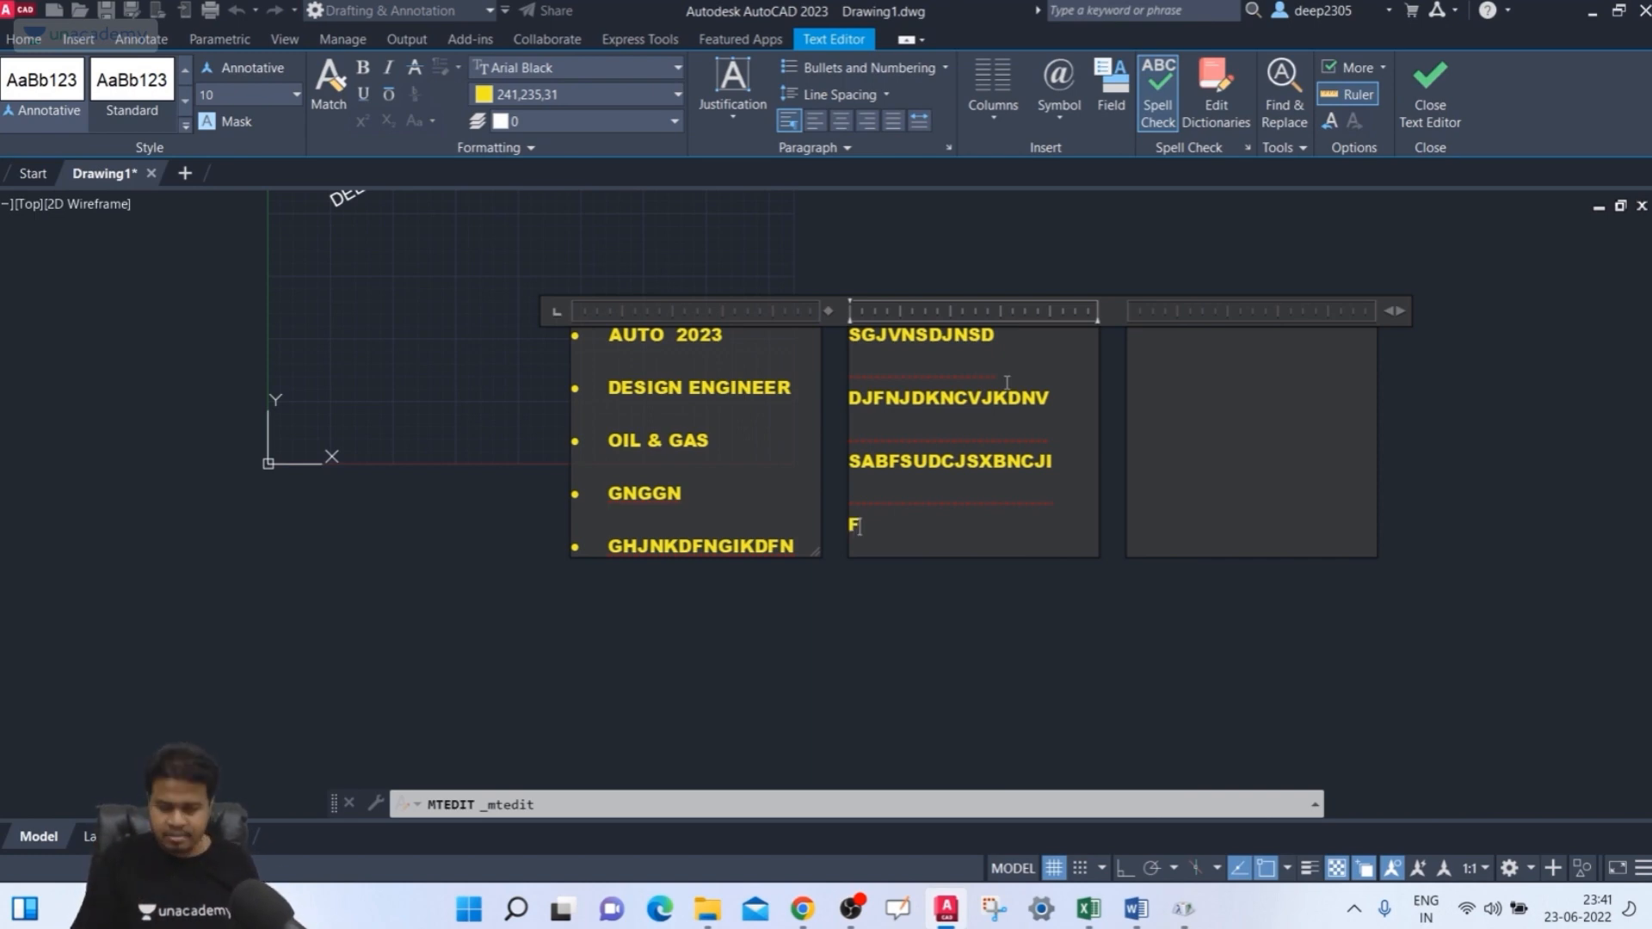
{"action": "type", "text": "FIVNVDFVIOMDFOVIMDSIOVM"}
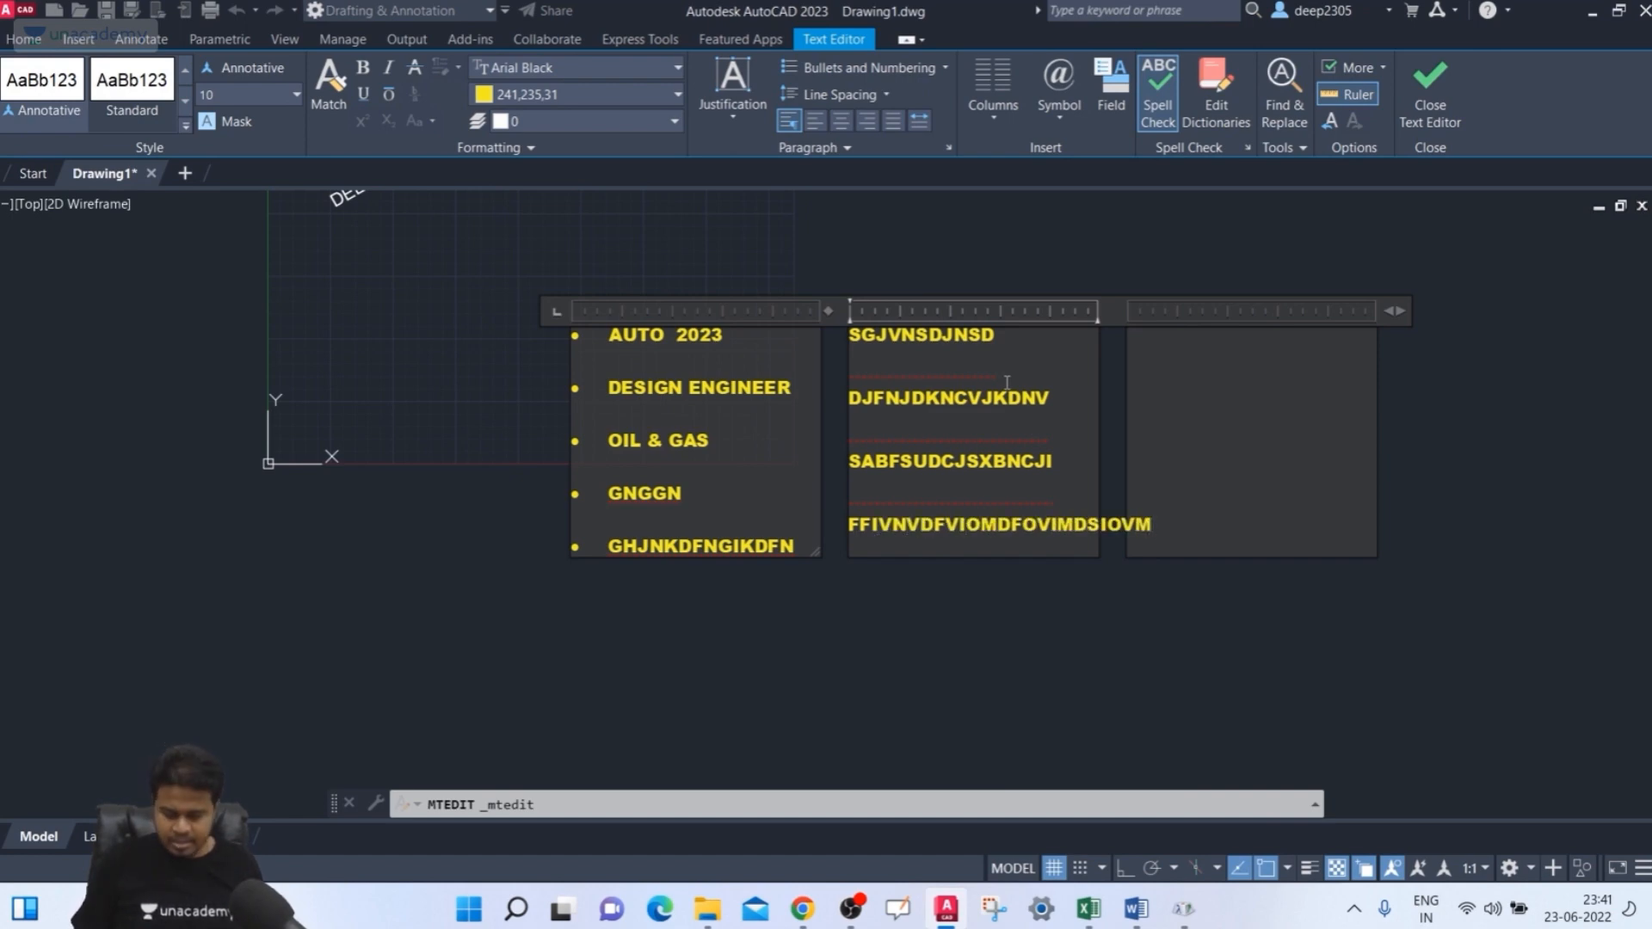
{"action": "key", "text": "alt+Return"}
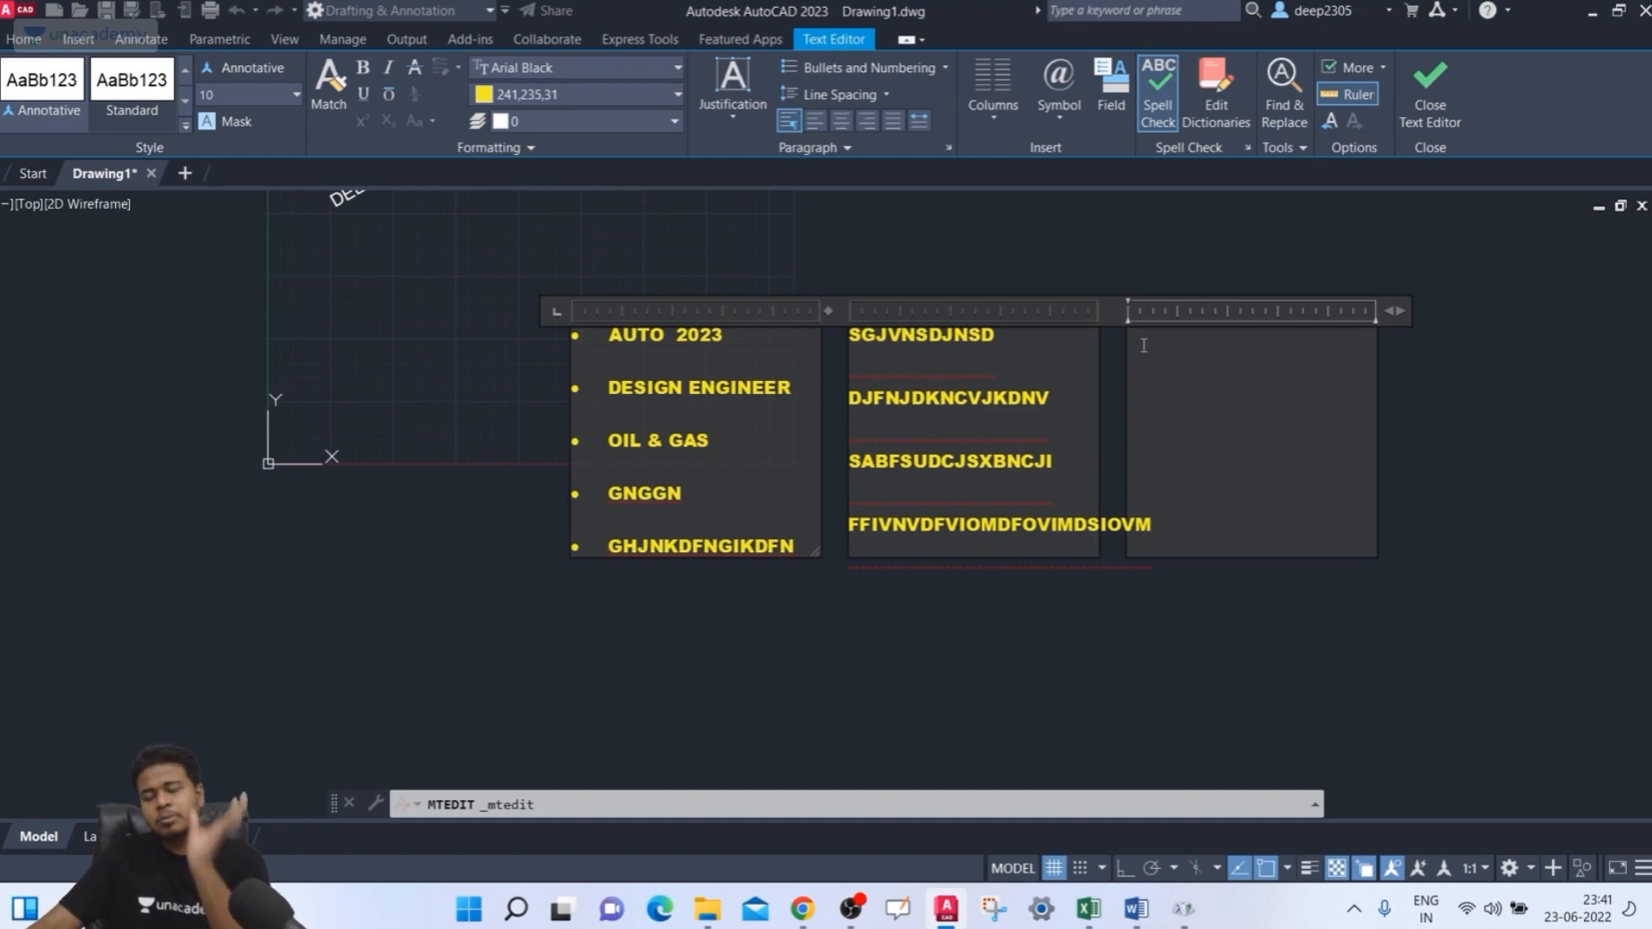
- Change the text to 4 static columns and widen them so the longest line fits inside its column
{"action": "left_click", "coordinate": [1005, 110]}
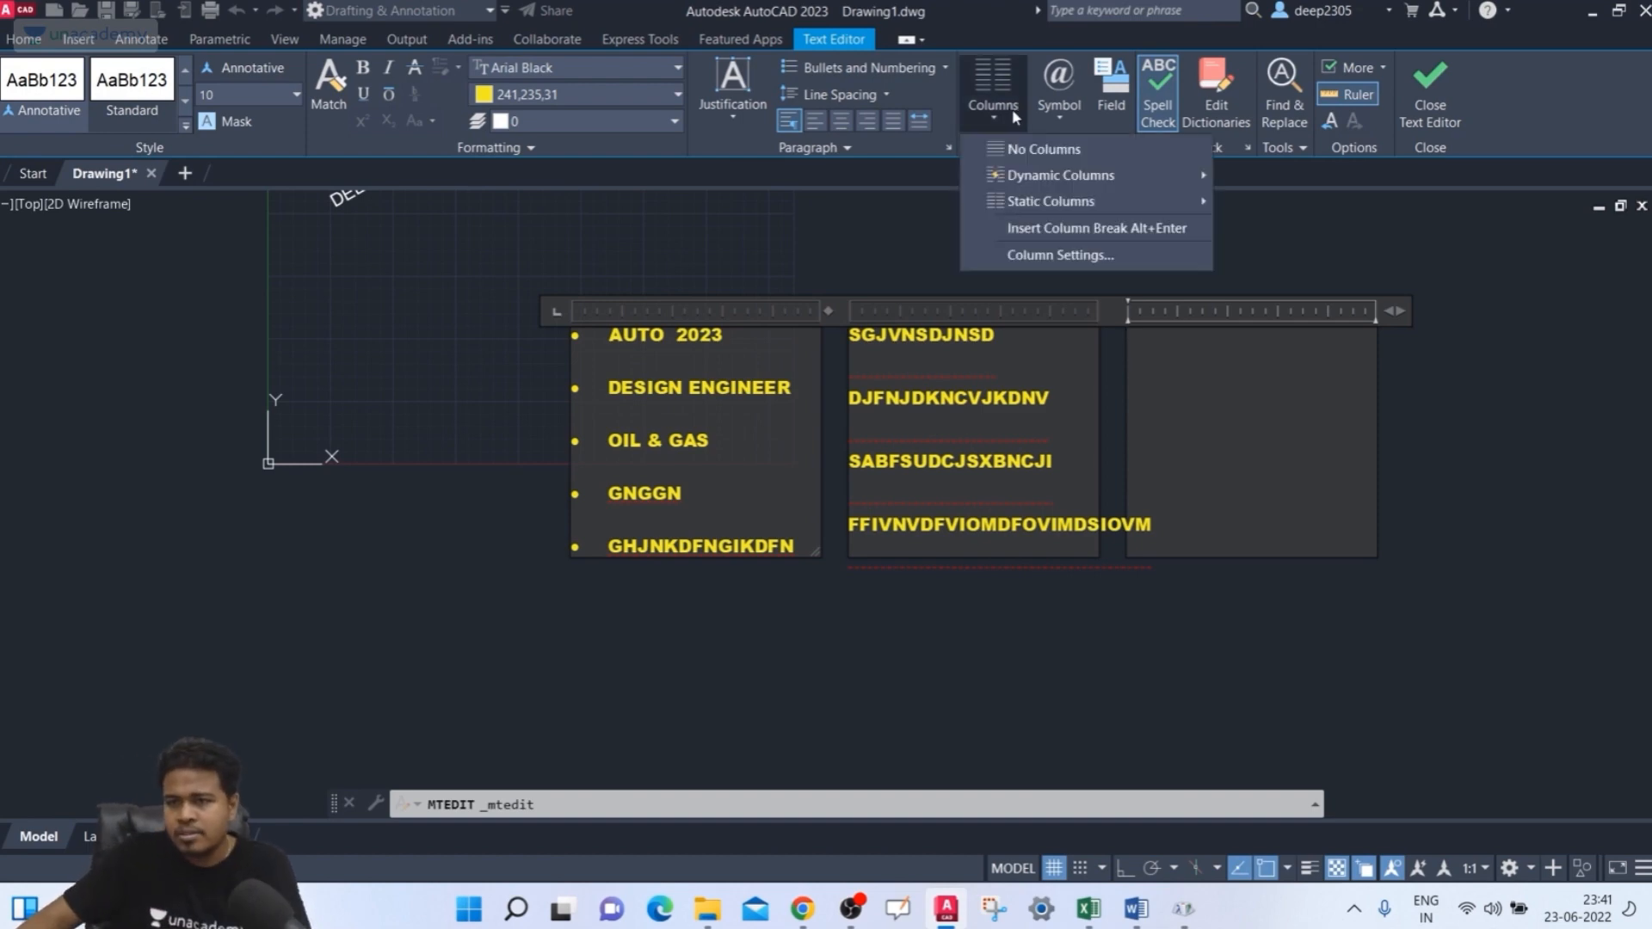
{"action": "mouse_move", "coordinate": [1070, 204]}
{"action": "left_click", "coordinate": [1276, 251]}
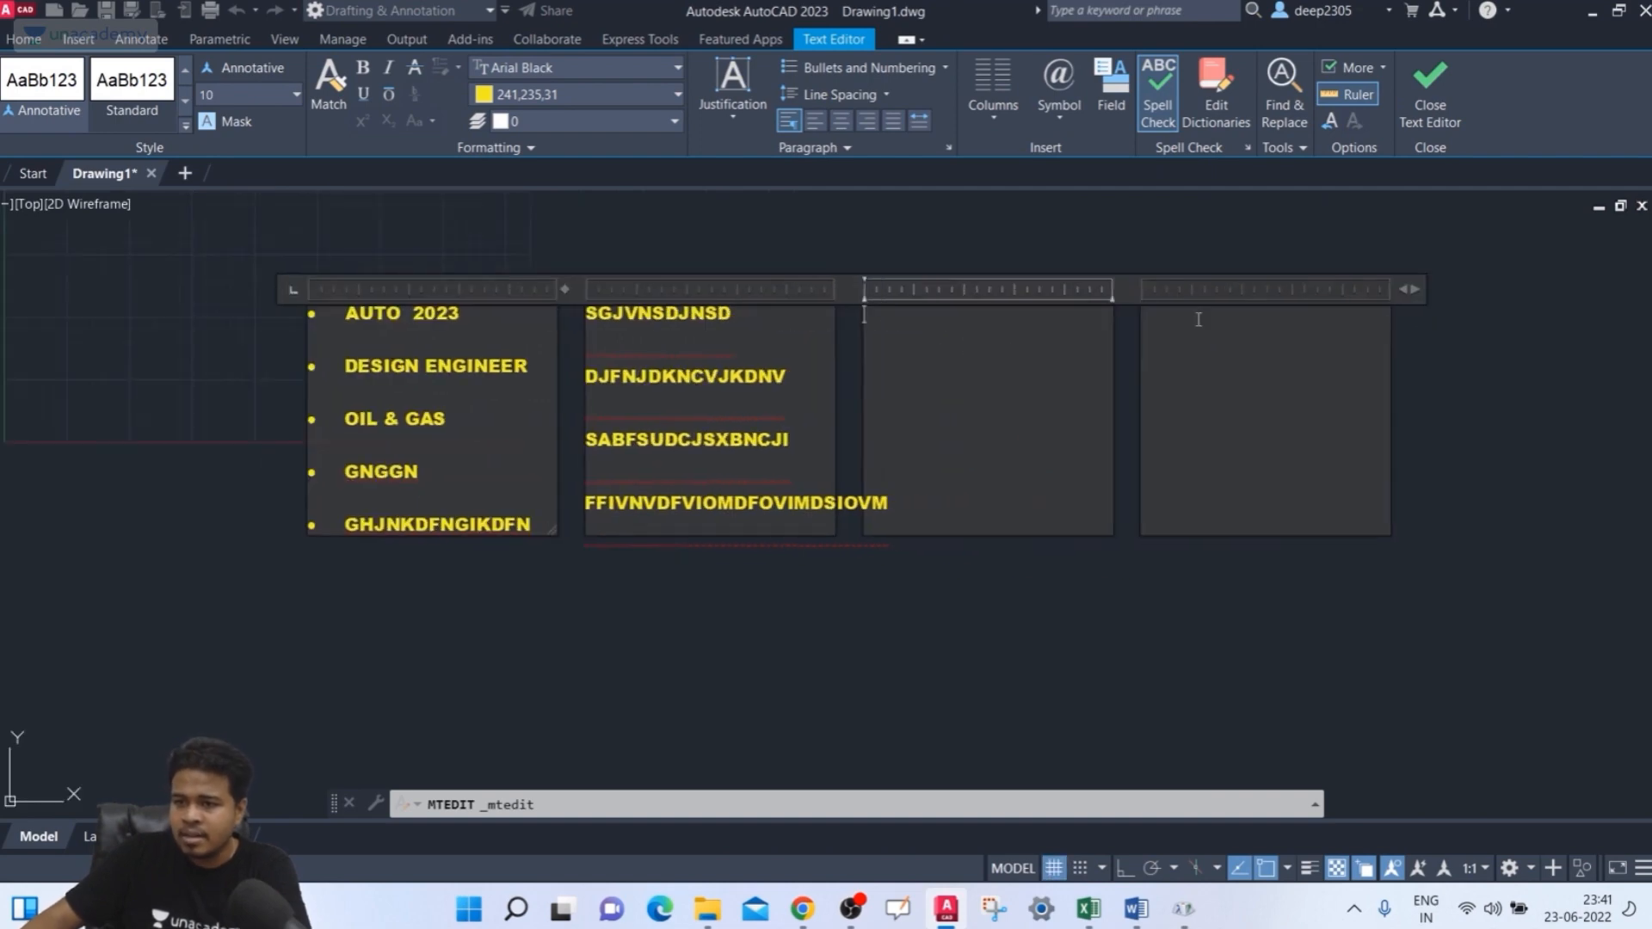
{"action": "left_click_drag", "start_coordinate": [1406, 287], "coordinate": [1592, 287]}
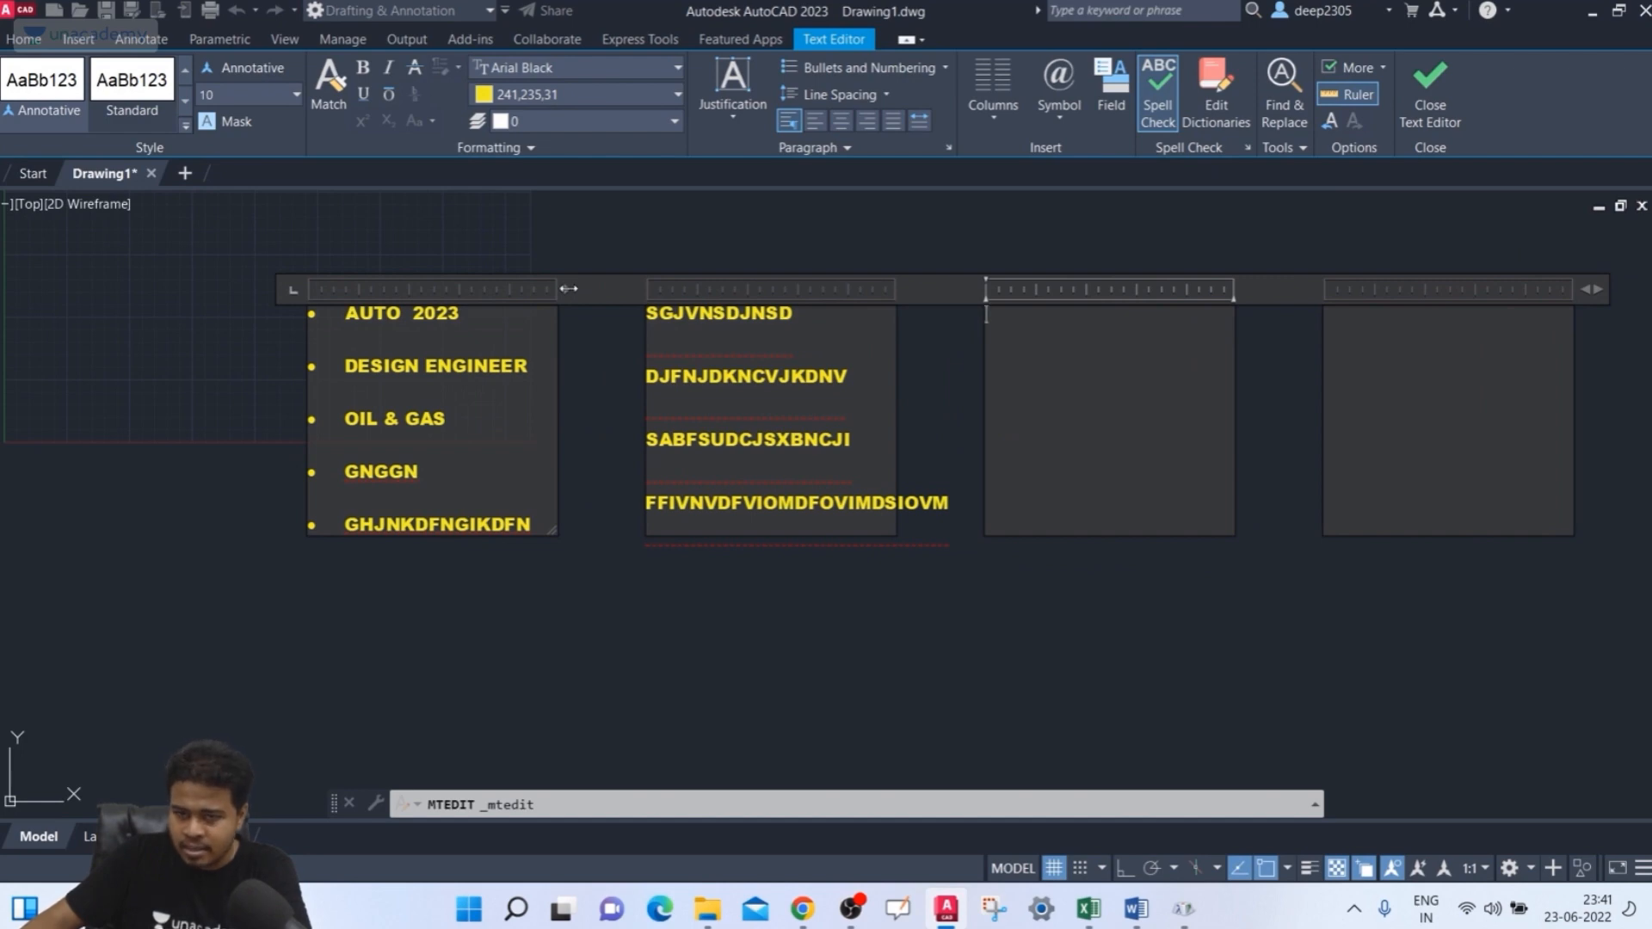
{"action": "left_click_drag", "start_coordinate": [568, 288], "coordinate": [615, 289]}
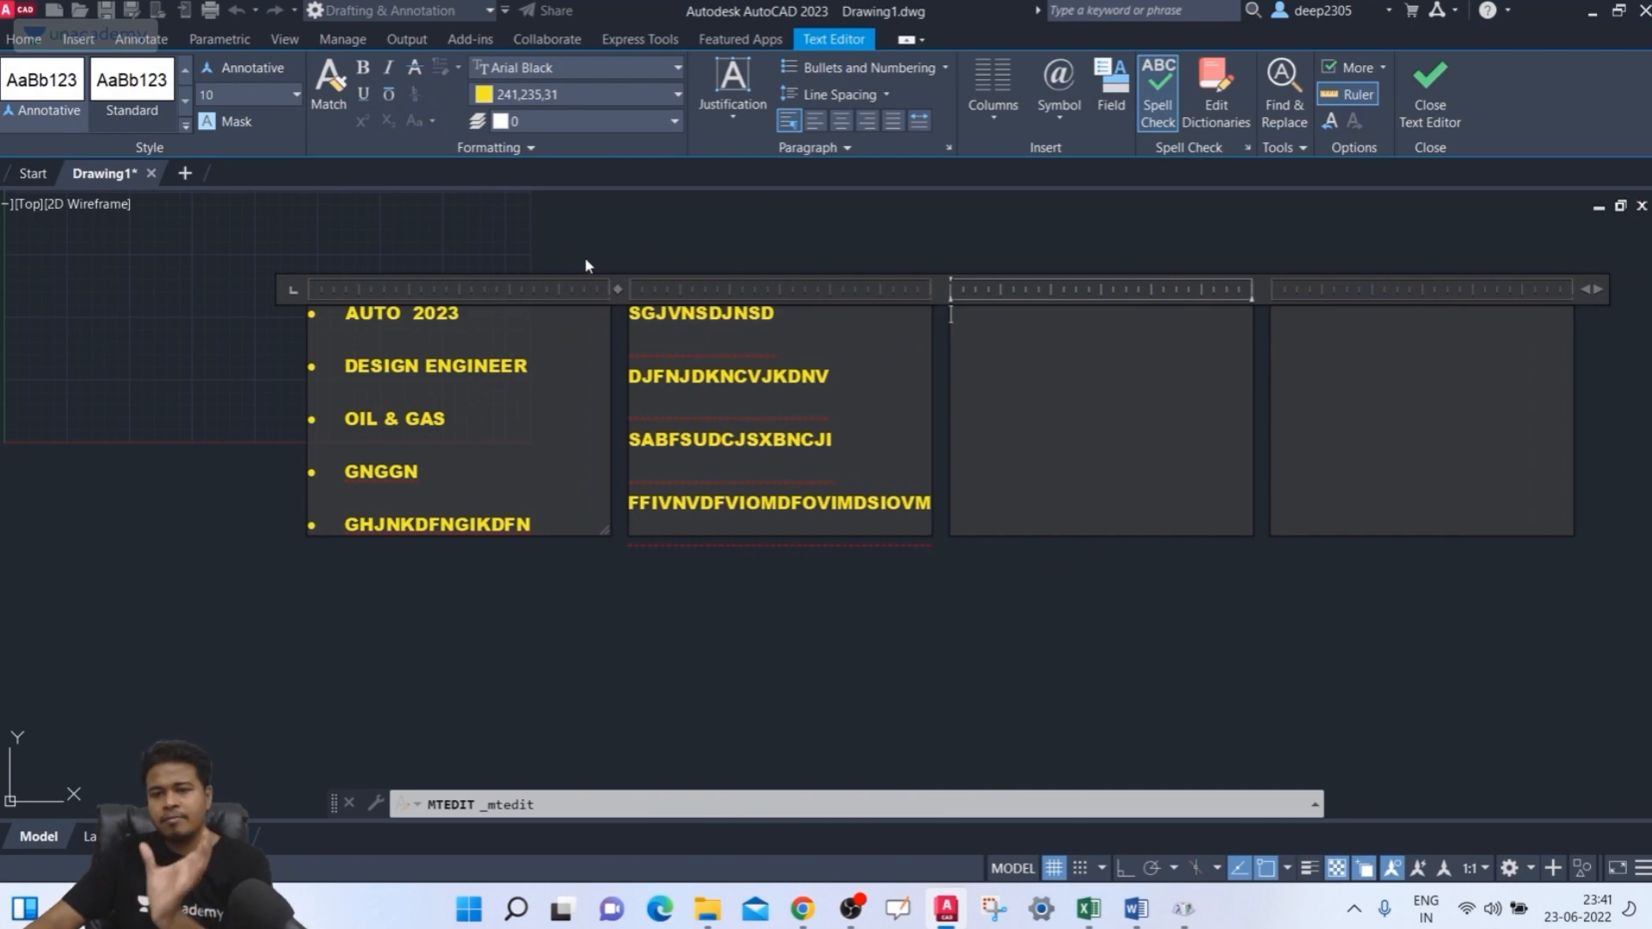
- Examine the height, column width and column number in the static column settings, then close them without applying
{"action": "left_click", "coordinate": [990, 95]}
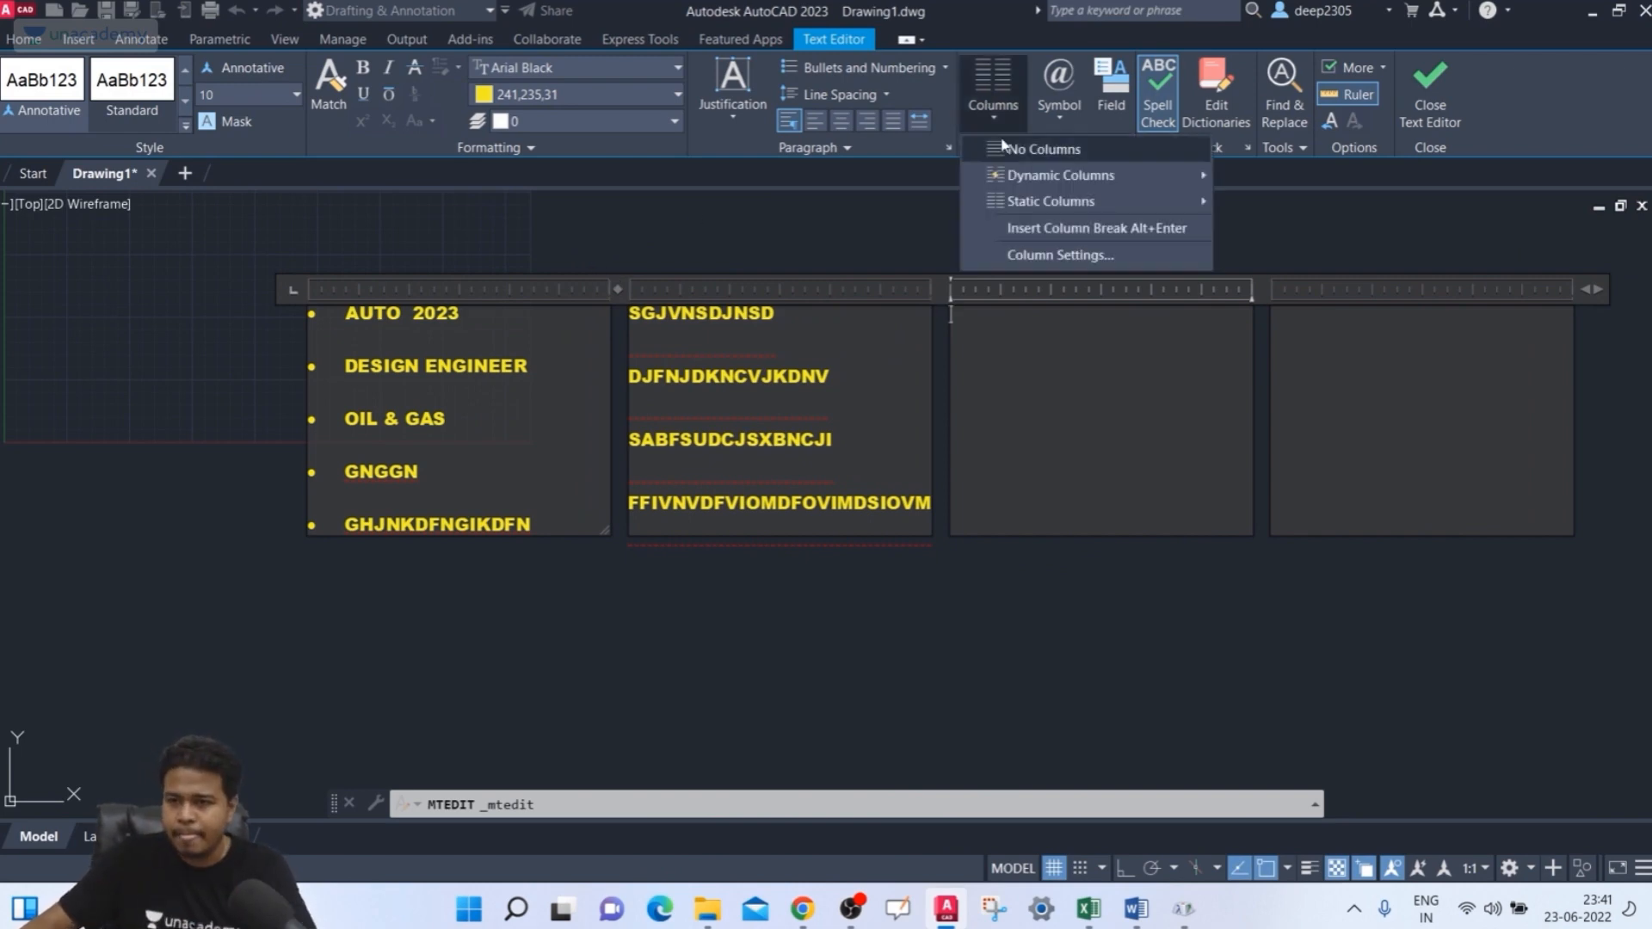
{"action": "mouse_move", "coordinate": [1049, 203]}
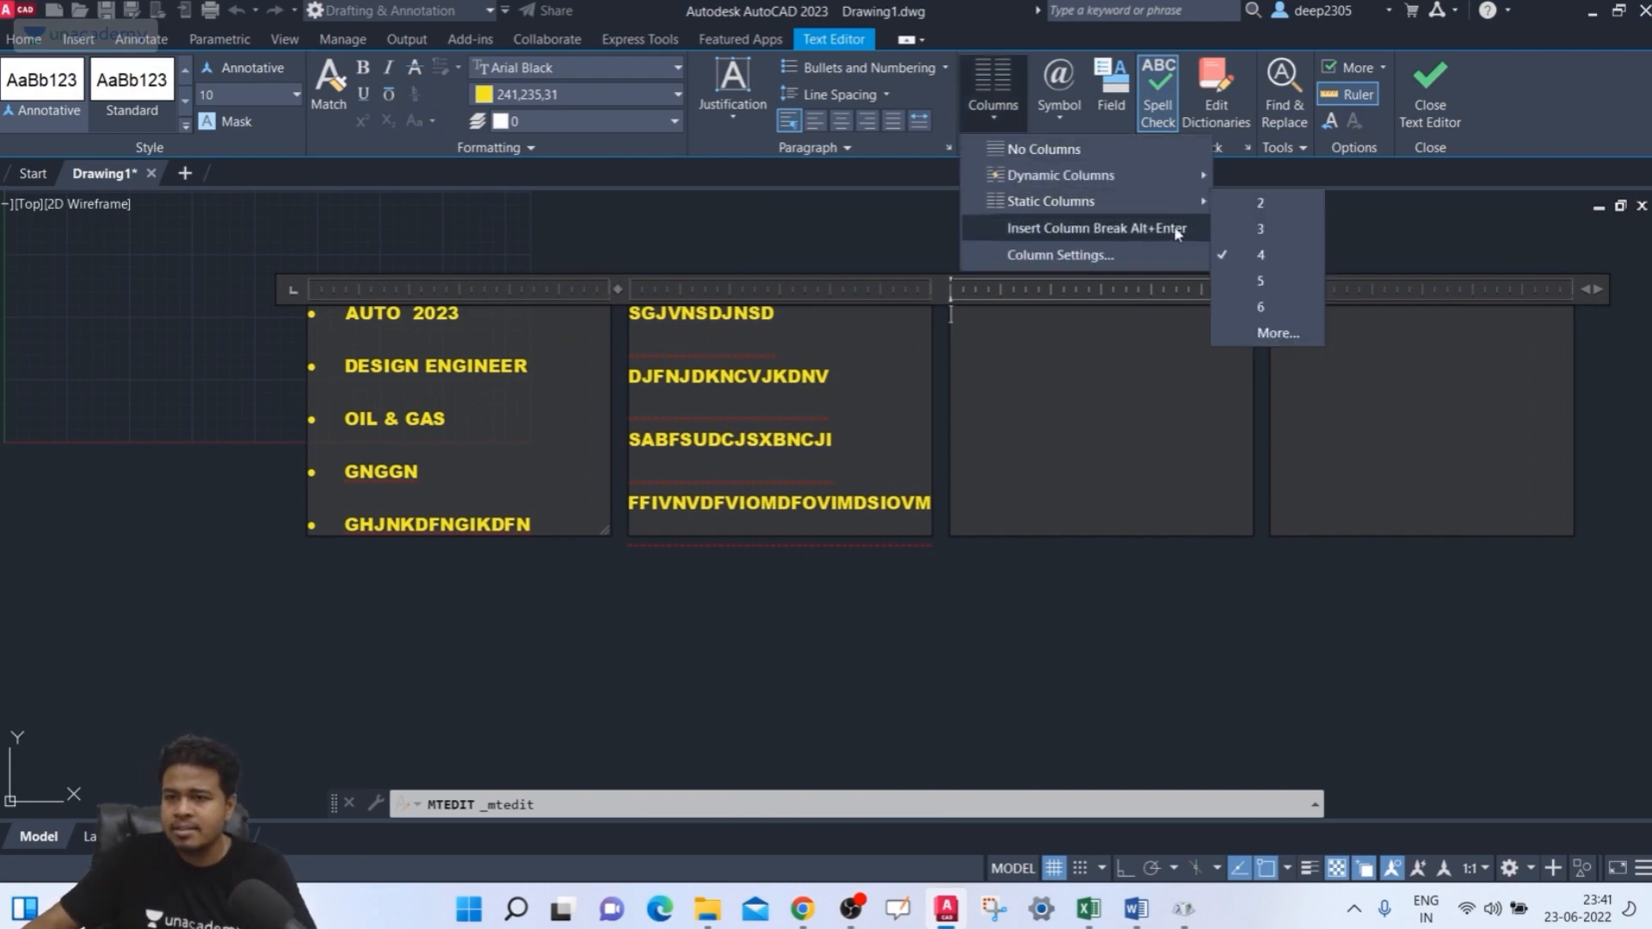
{"action": "left_click", "coordinate": [1276, 333]}
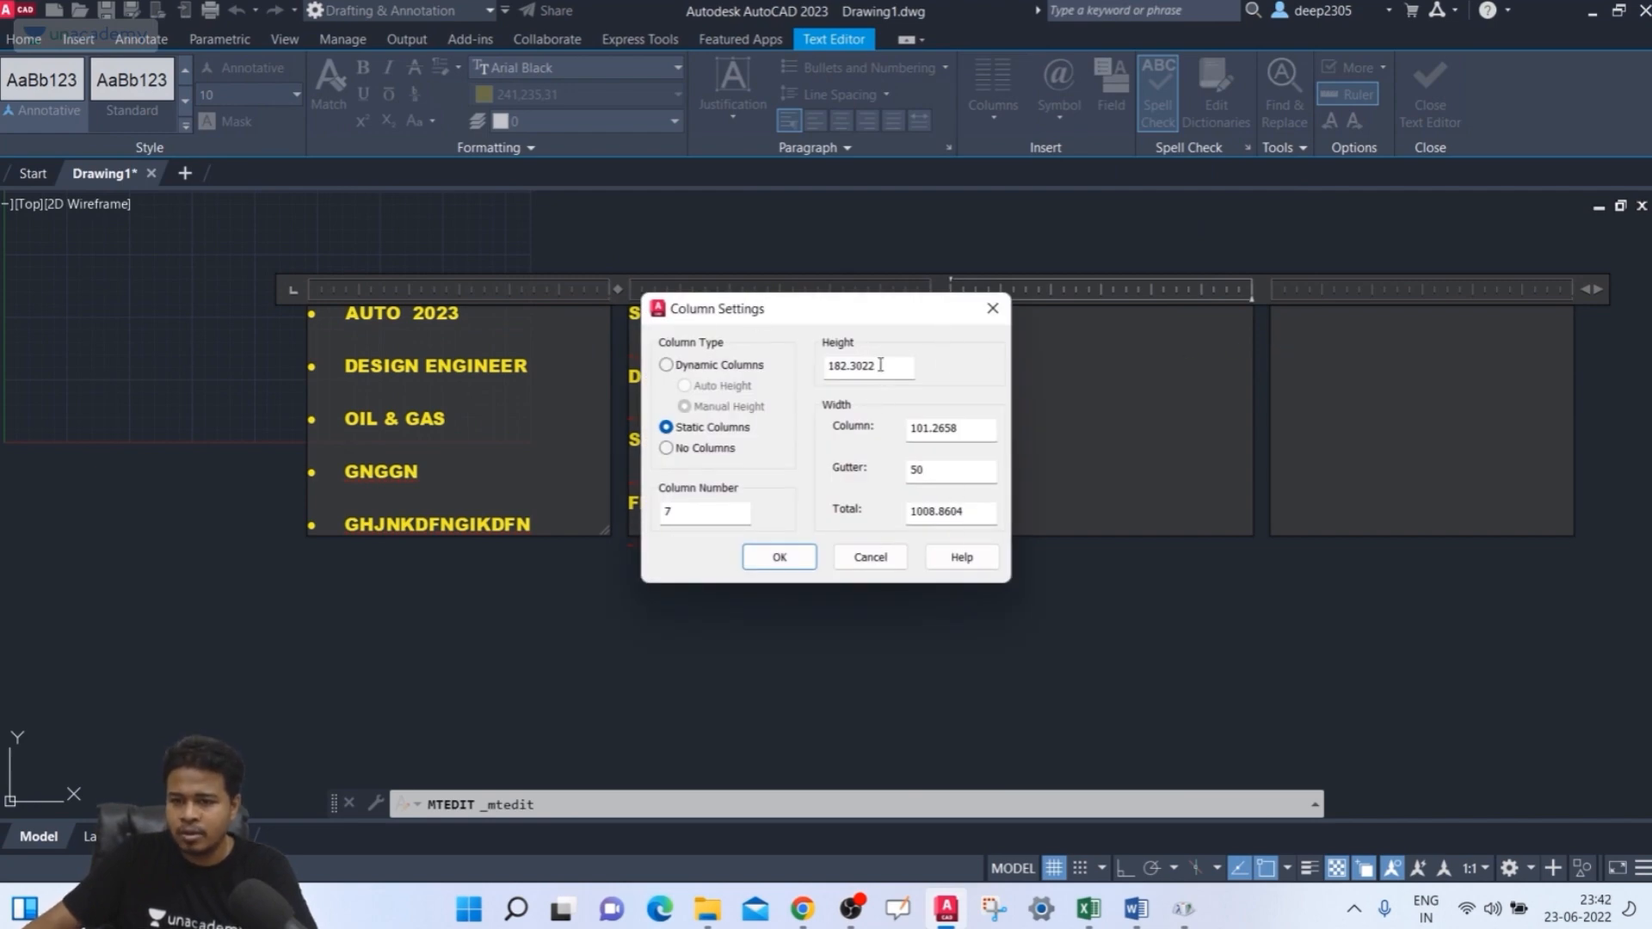
{"action": "left_click_drag", "start_coordinate": [971, 427], "coordinate": [902, 437]}
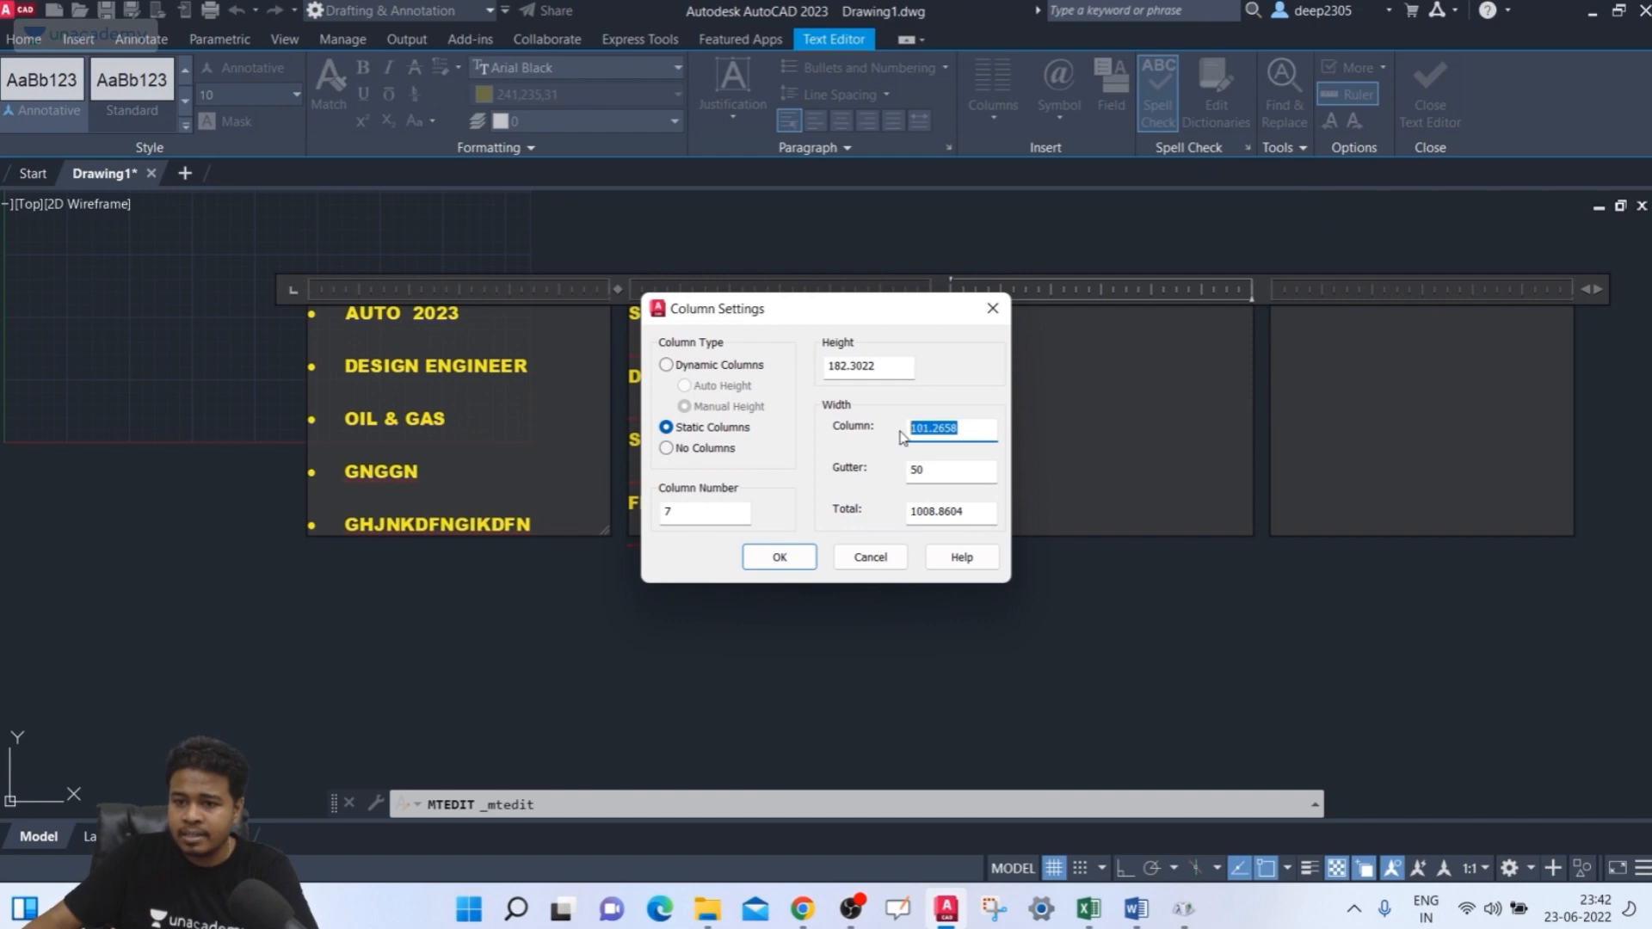
{"action": "left_click", "coordinate": [992, 308]}
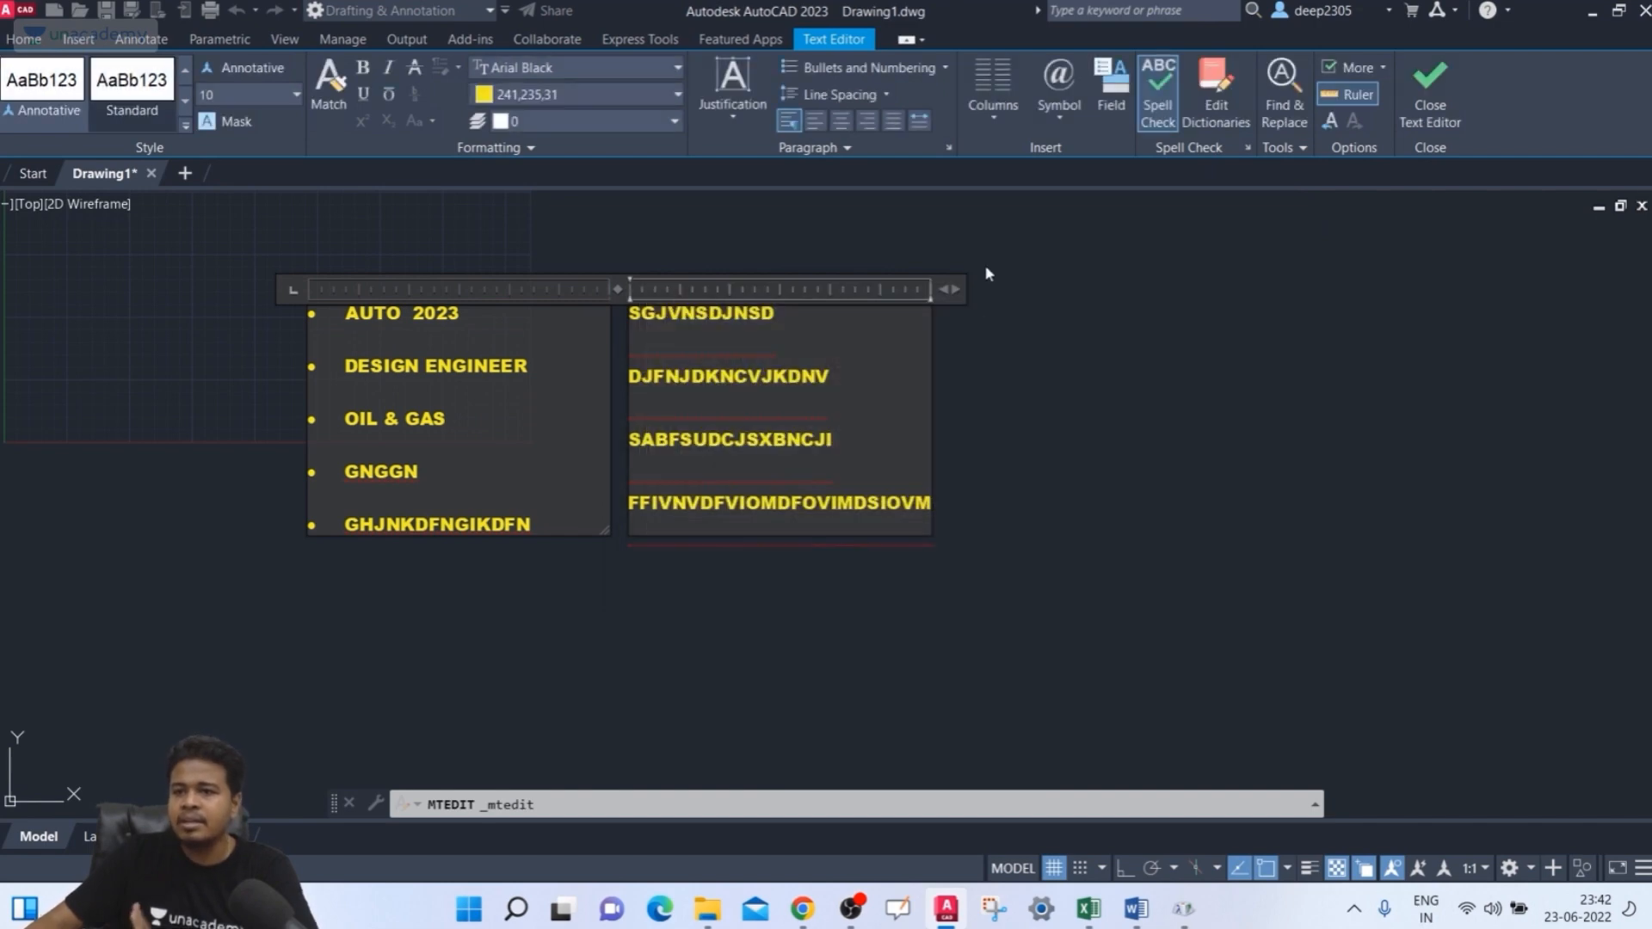
- Merge the text back into a single block by setting No Columns
{"action": "left_click", "coordinate": [1022, 114]}
{"action": "left_click", "coordinate": [1032, 152]}
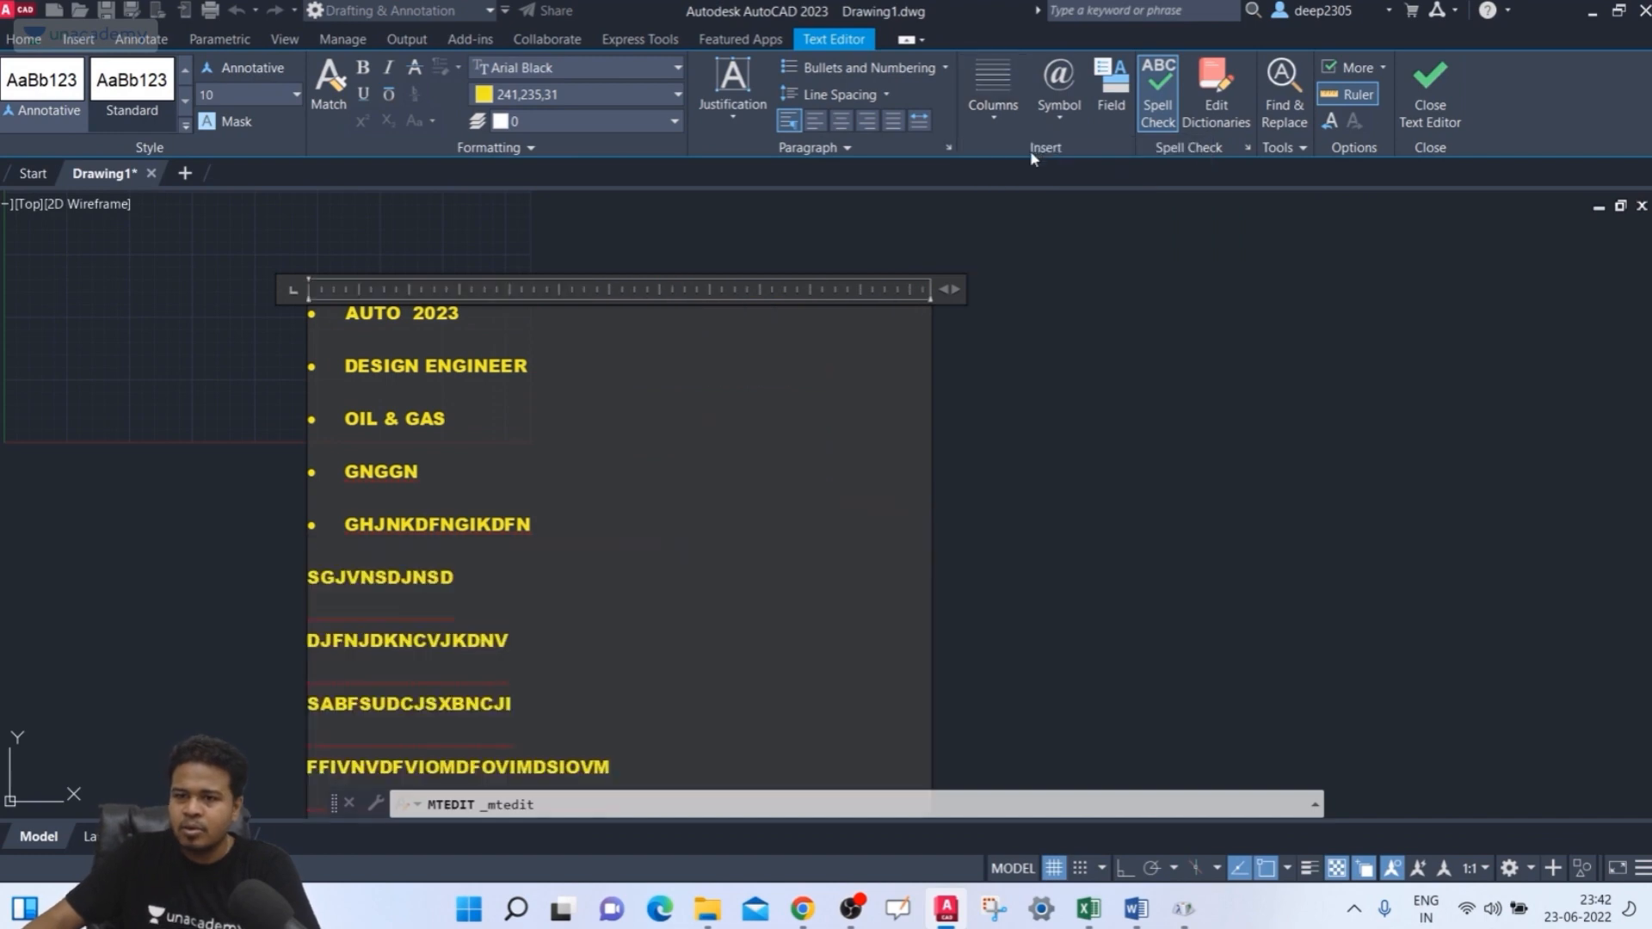
{"action": "scroll", "coordinate": [674, 262], "scroll_direction": "down", "scroll_amount": 2}
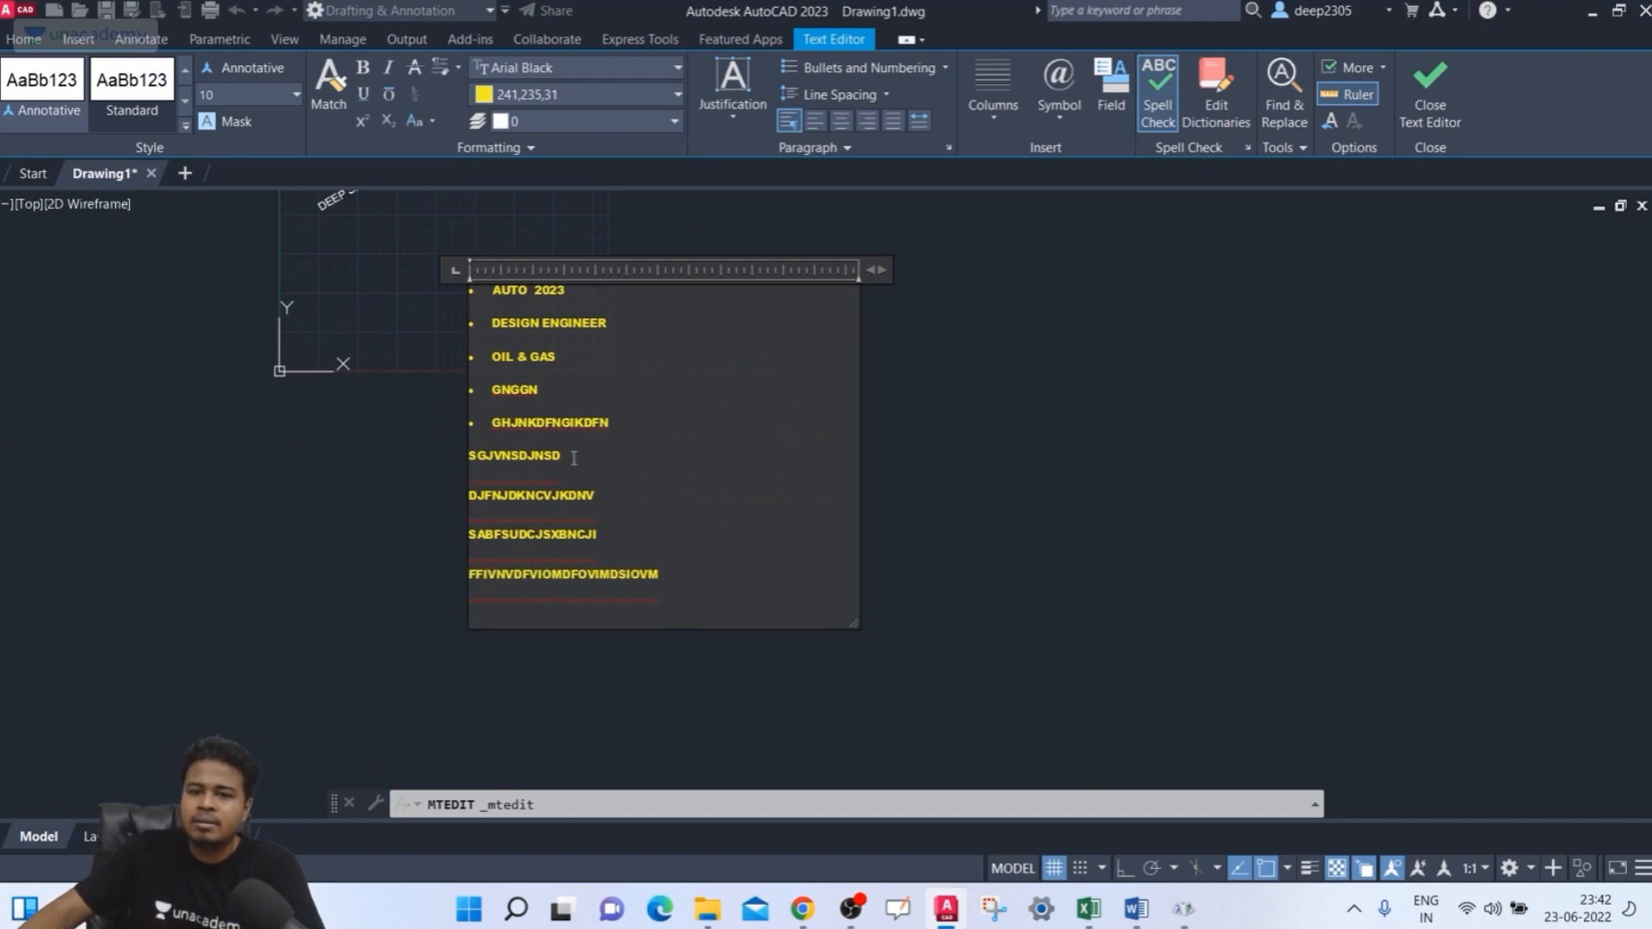
{"action": "left_click_drag", "start_coordinate": [676, 581], "coordinate": [497, 443]}
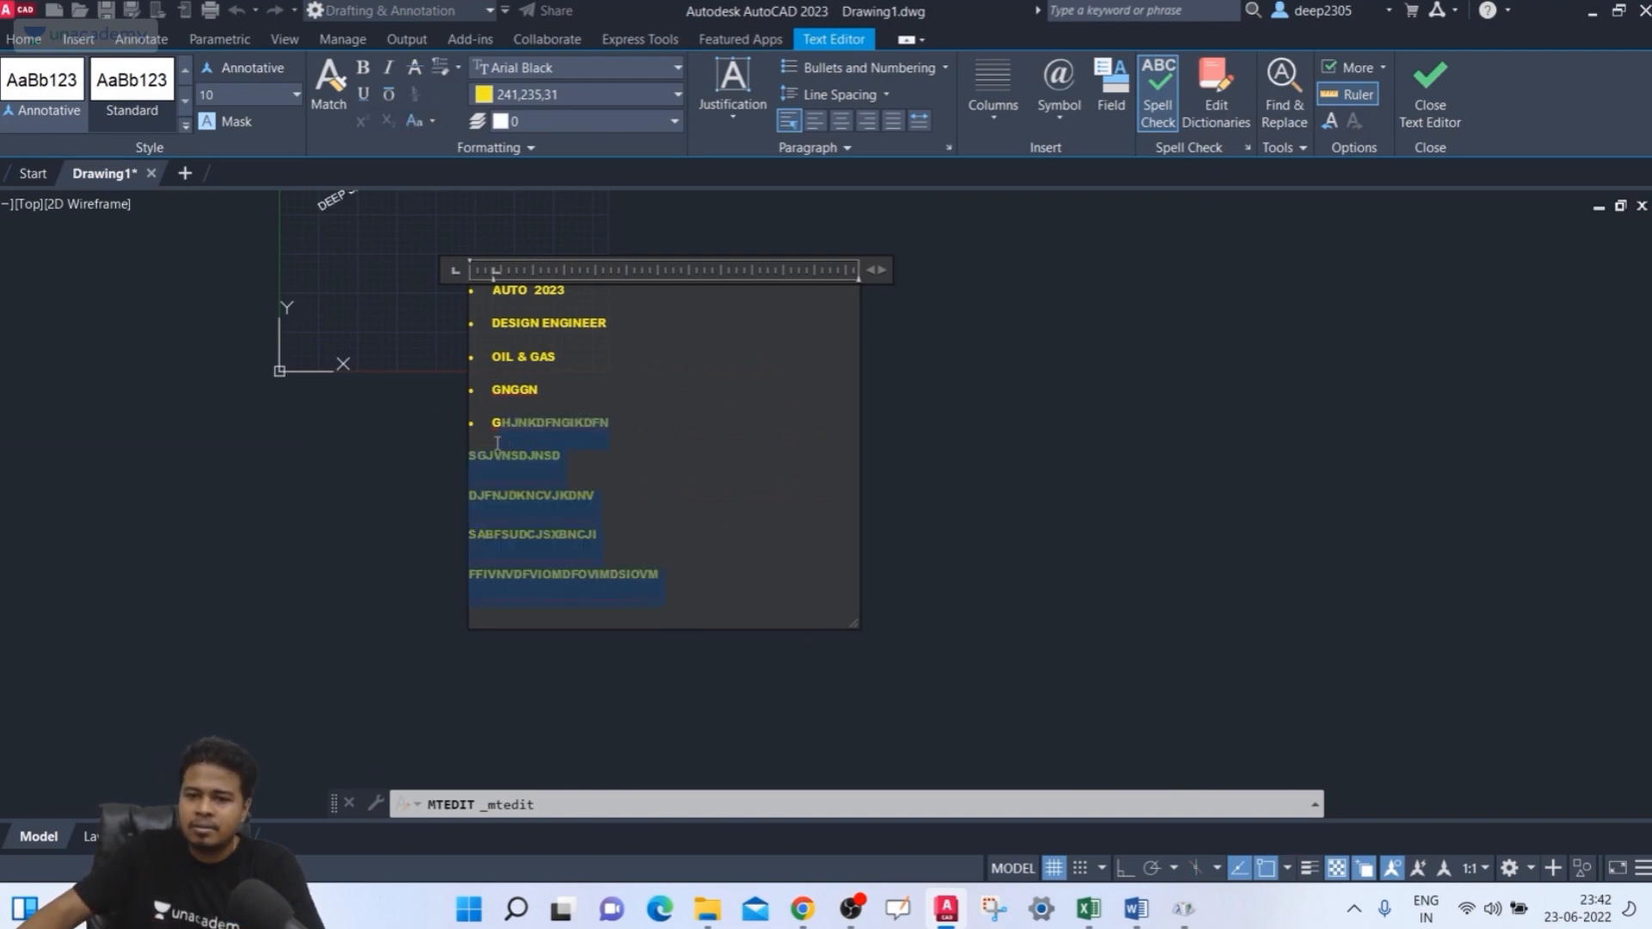
{"action": "left_click", "coordinate": [816, 148]}
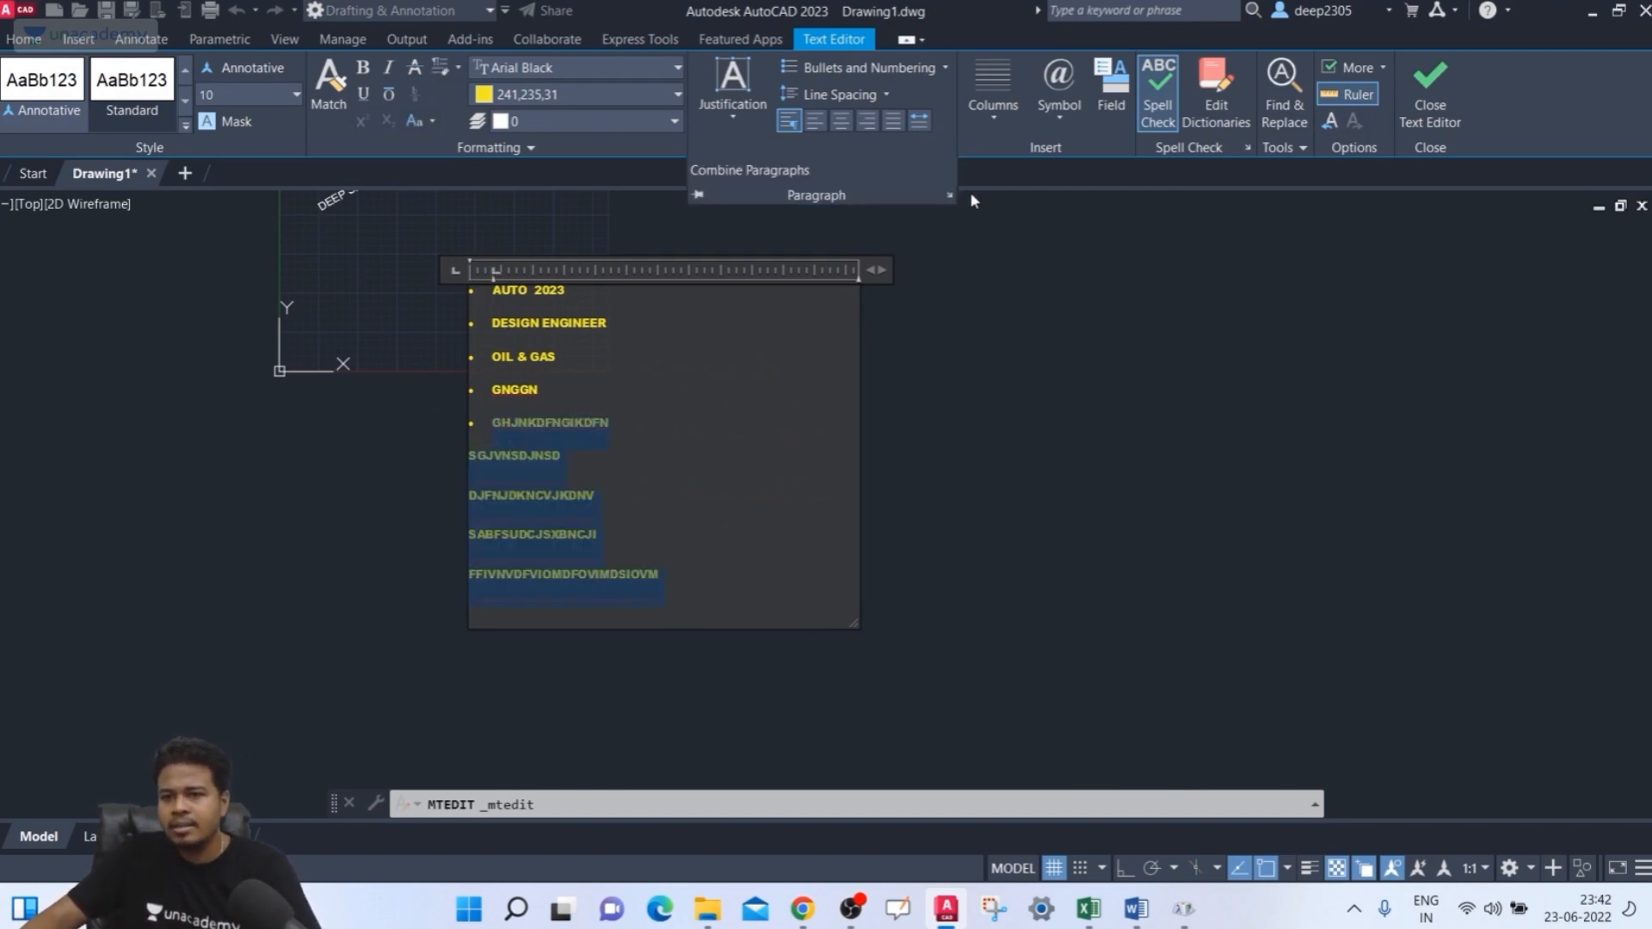
{"action": "left_click", "coordinate": [1012, 237]}
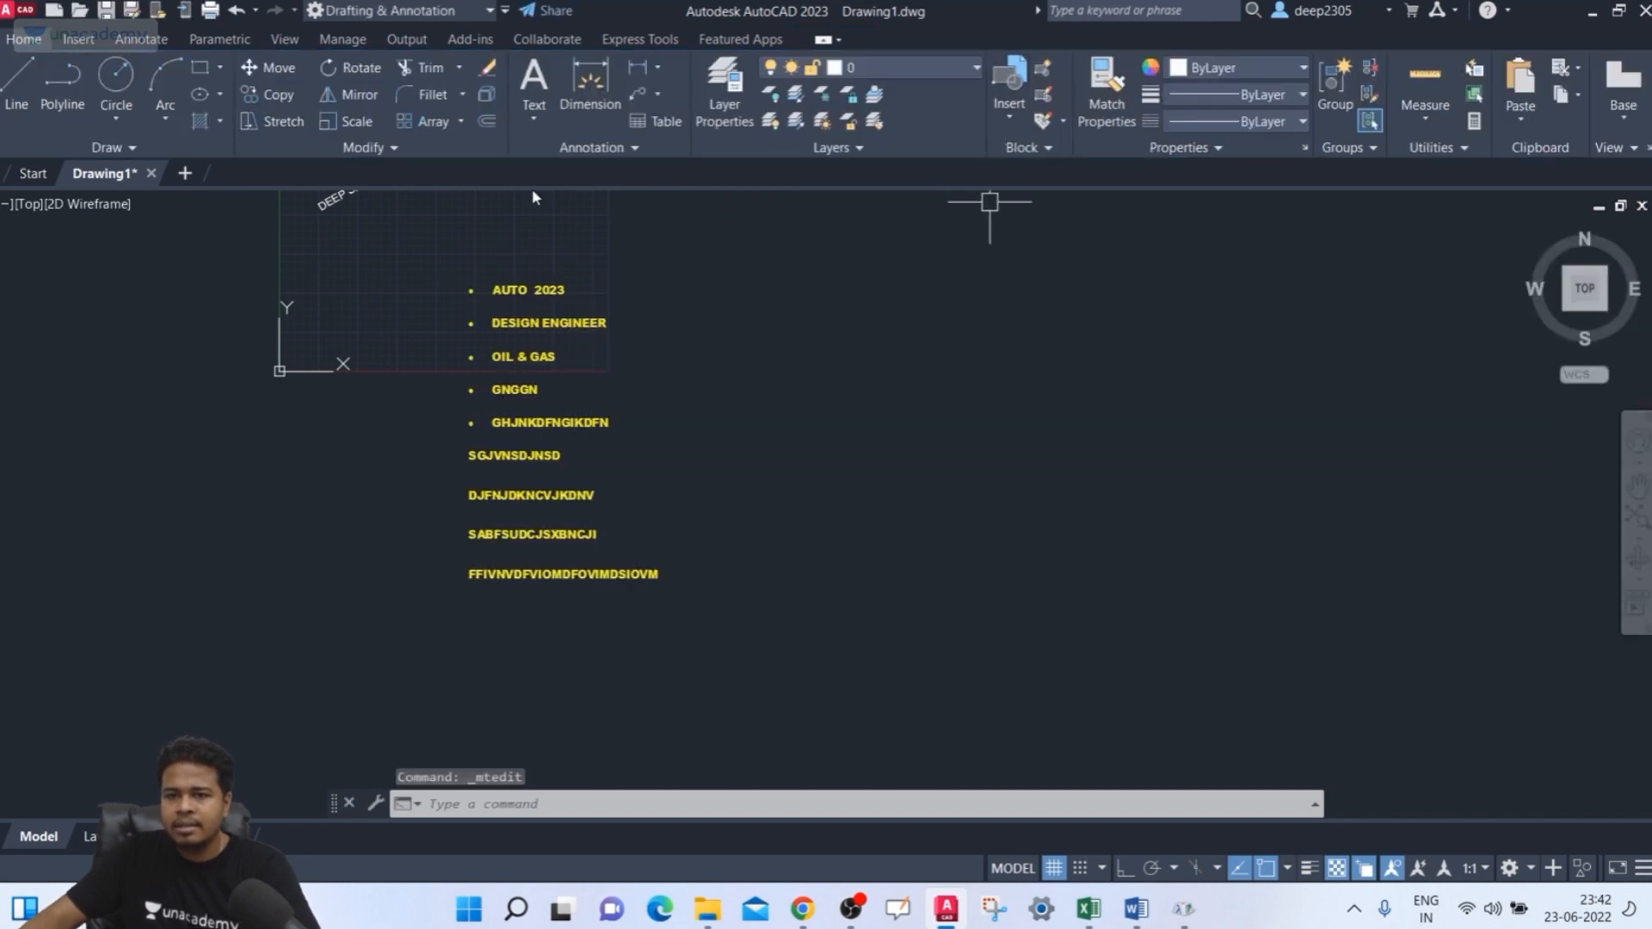
- Reopen the bulleted multiline text for editing and set it to dynamic columns with Auto height
{"action": "double_click", "coordinate": [493, 295]}
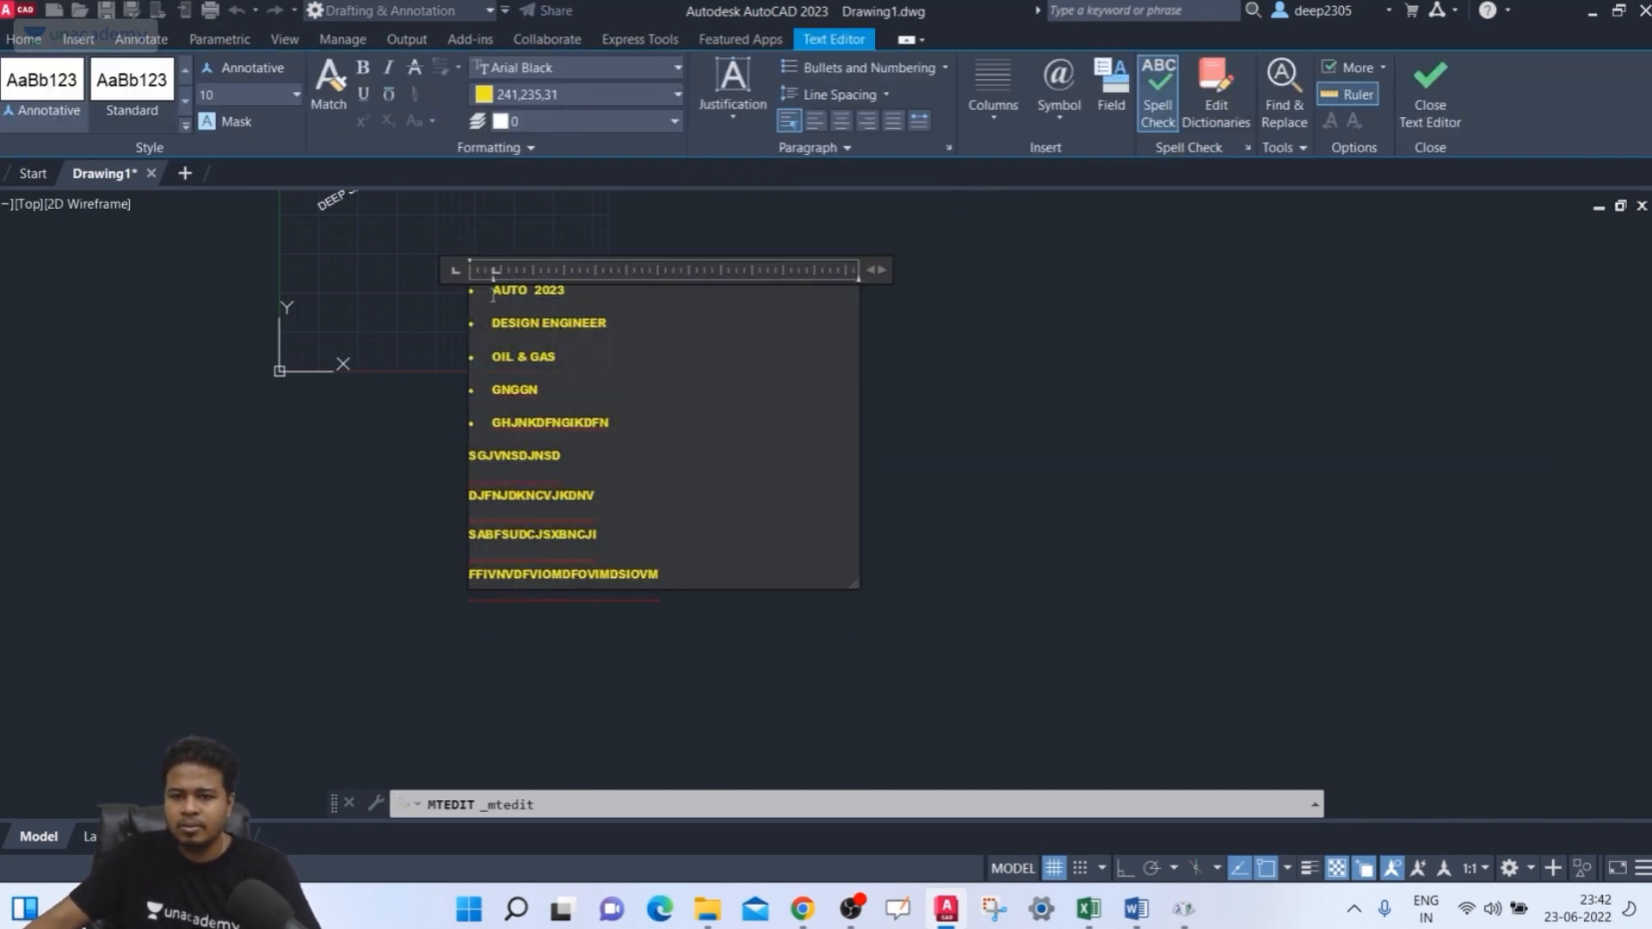
{"action": "left_click", "coordinate": [993, 99]}
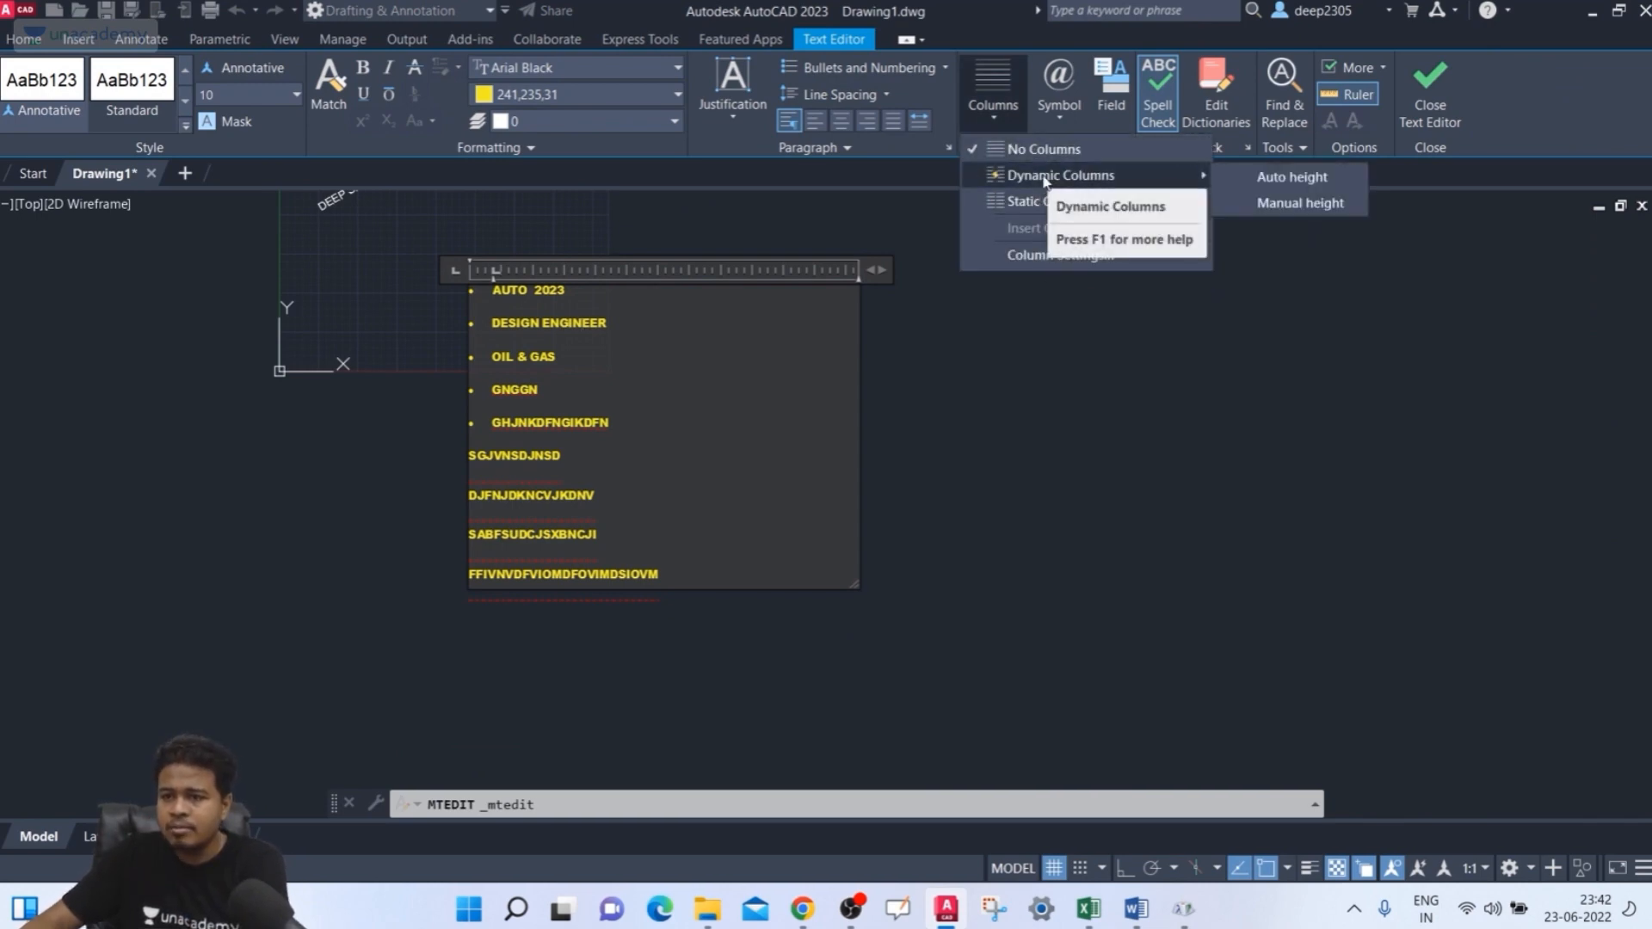
{"action": "left_click", "coordinate": [1279, 202]}
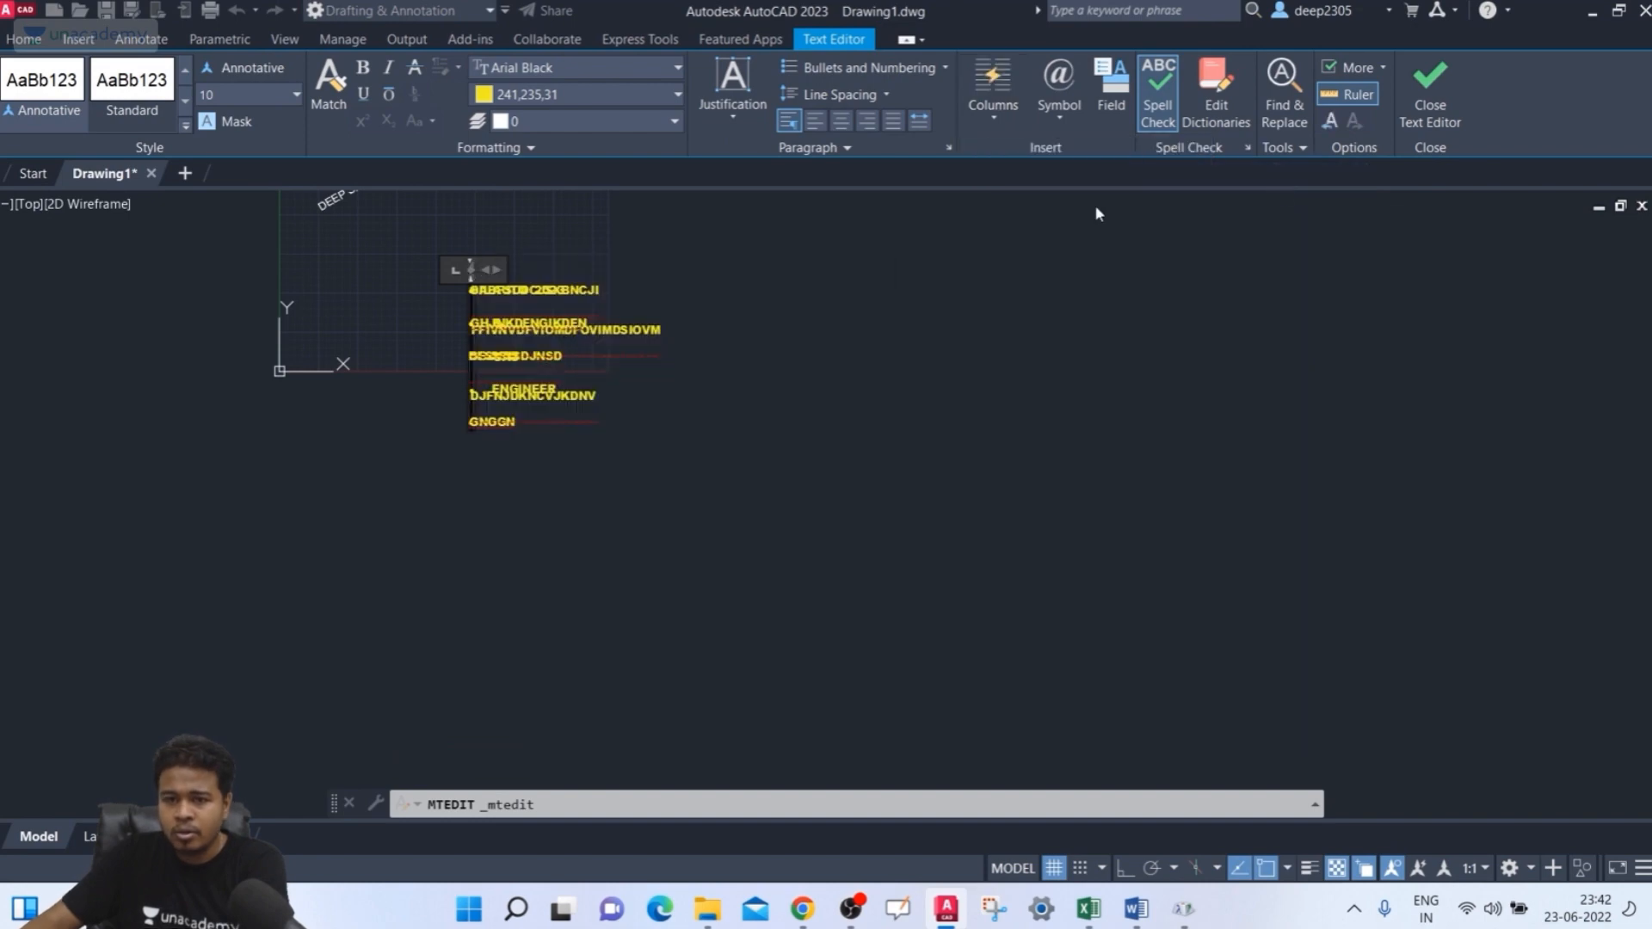
{"action": "scroll", "coordinate": [526, 290], "scroll_direction": "up", "scroll_amount": 2}
{"action": "scroll", "coordinate": [527, 290], "scroll_direction": "up", "scroll_amount": 3}
{"action": "scroll", "coordinate": [481, 300], "scroll_direction": "down", "scroll_amount": 3}
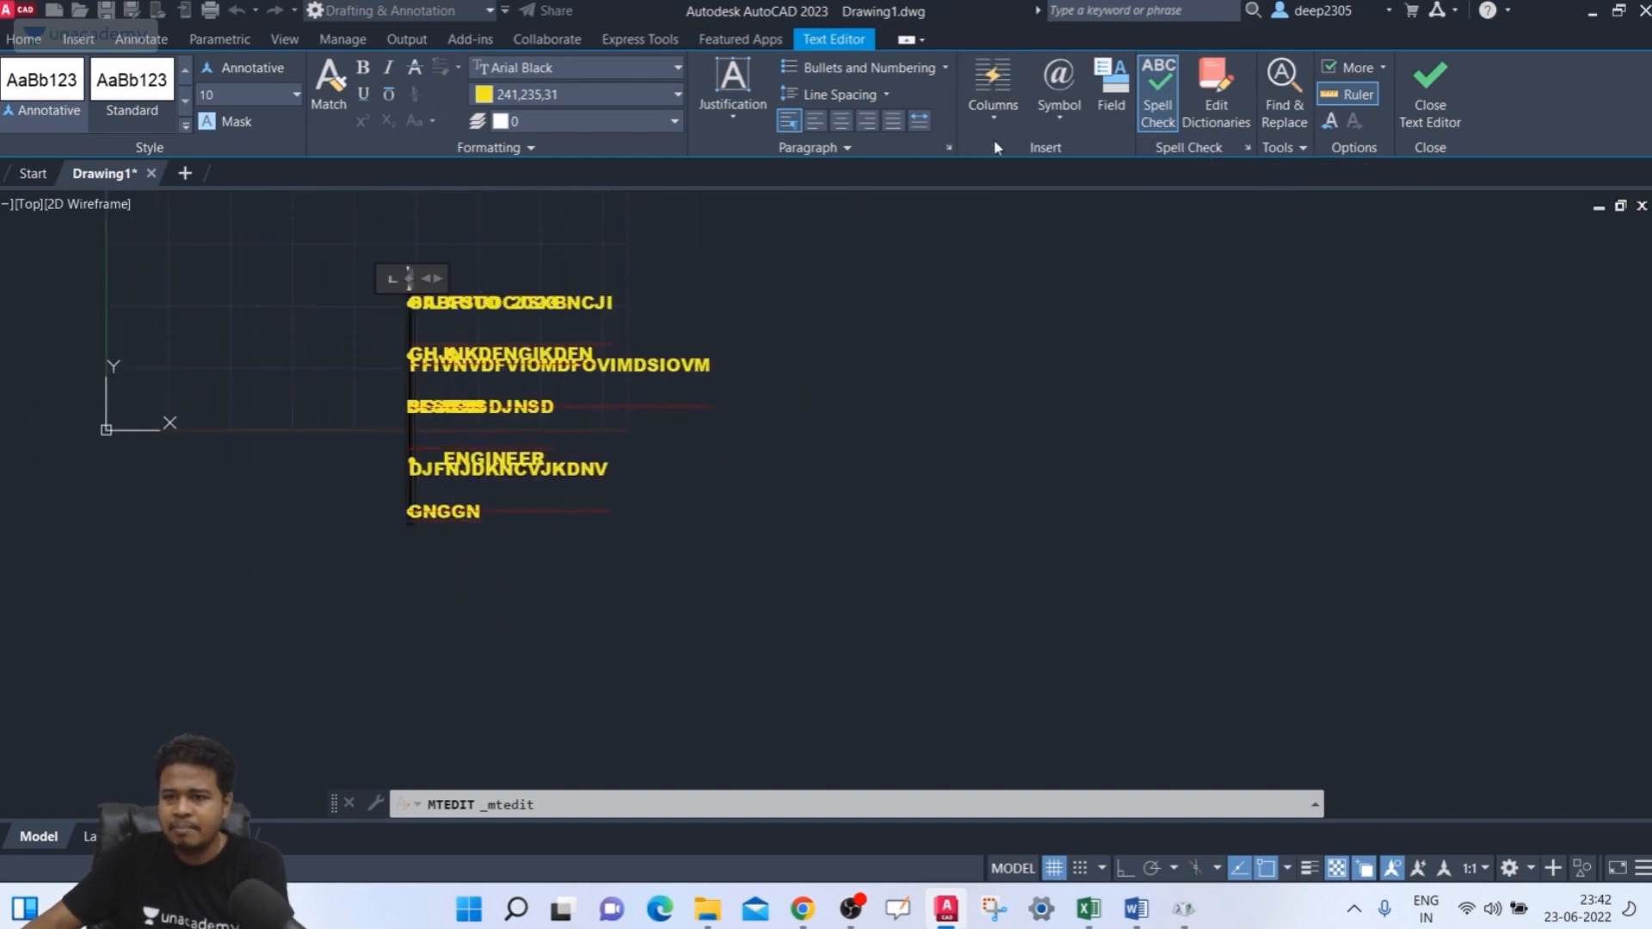
- Switch the text to dynamic columns with Manual height, widen the column so every line fits without wrapping, and exit the editor
{"action": "left_click", "coordinate": [993, 107]}
{"action": "mouse_move", "coordinate": [1065, 179]}
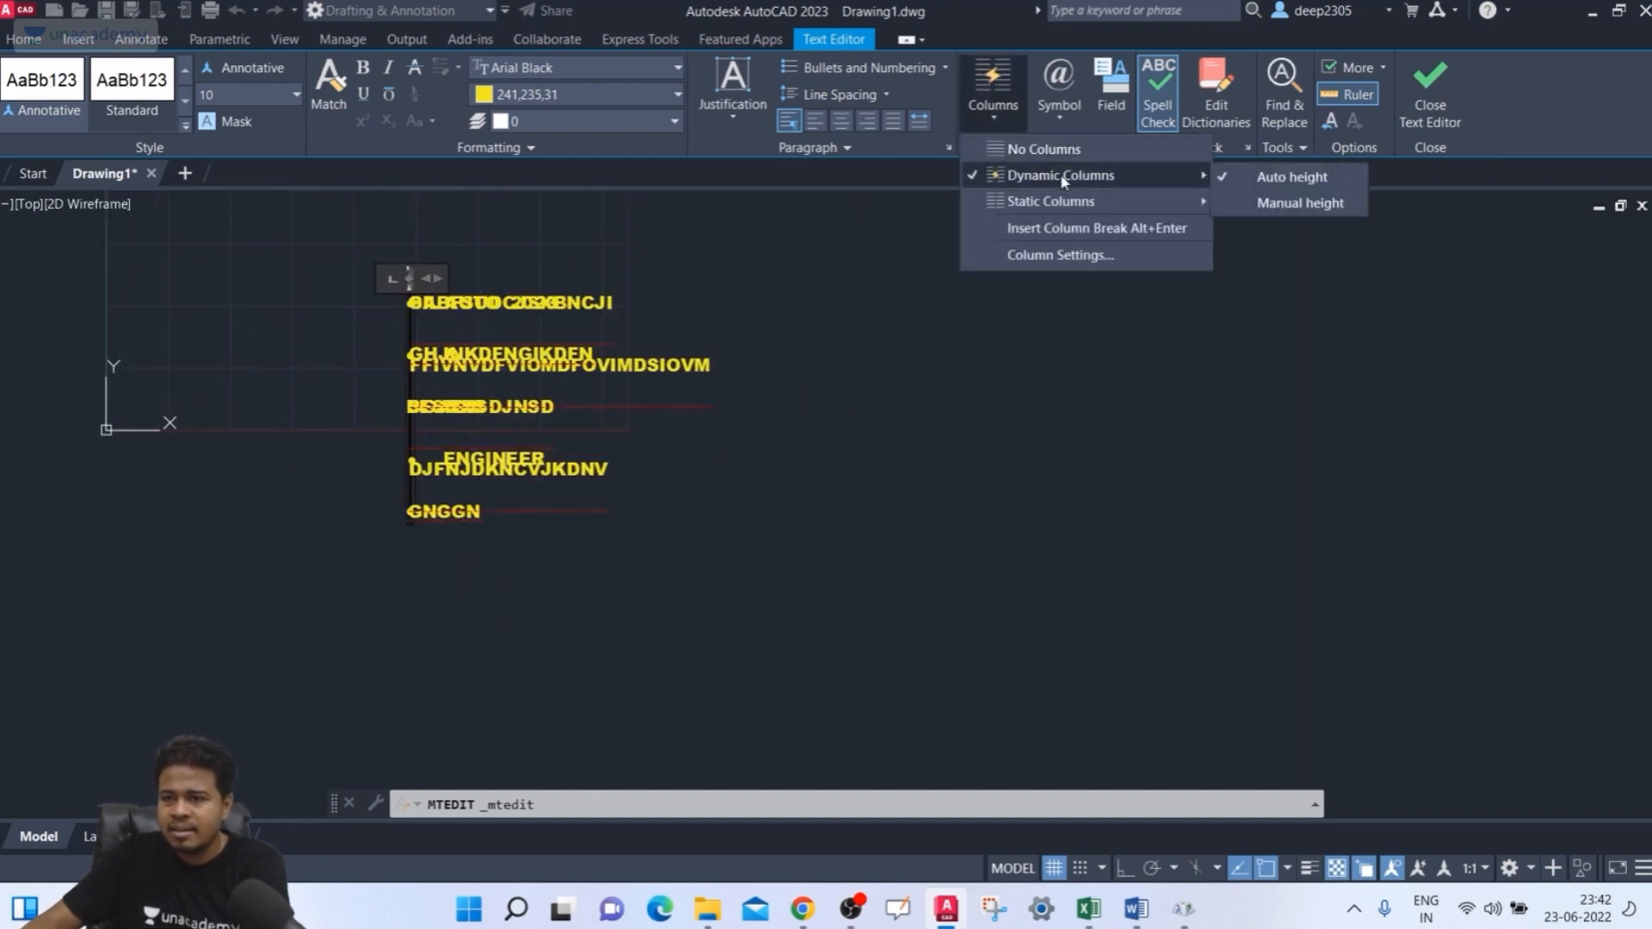
{"action": "left_click", "coordinate": [1282, 203]}
{"action": "scroll", "coordinate": [530, 331], "scroll_direction": "down", "scroll_amount": 4}
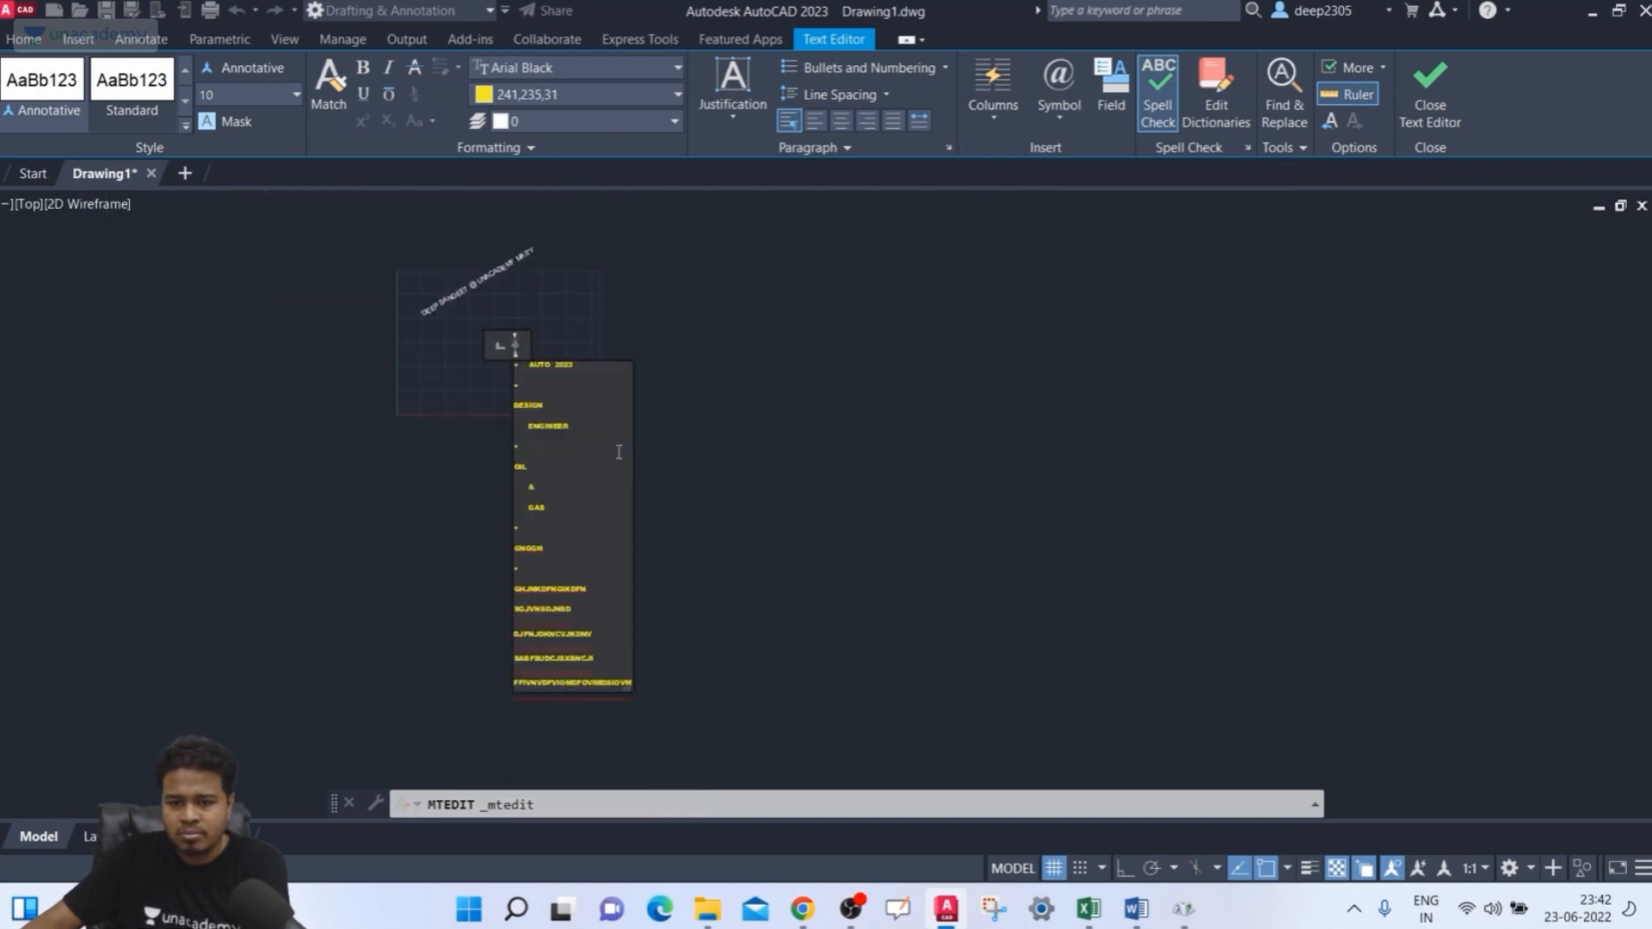
{"action": "scroll", "coordinate": [601, 439], "scroll_direction": "up", "scroll_amount": 2}
{"action": "left_click_drag", "start_coordinate": [631, 422], "coordinate": [686, 413]}
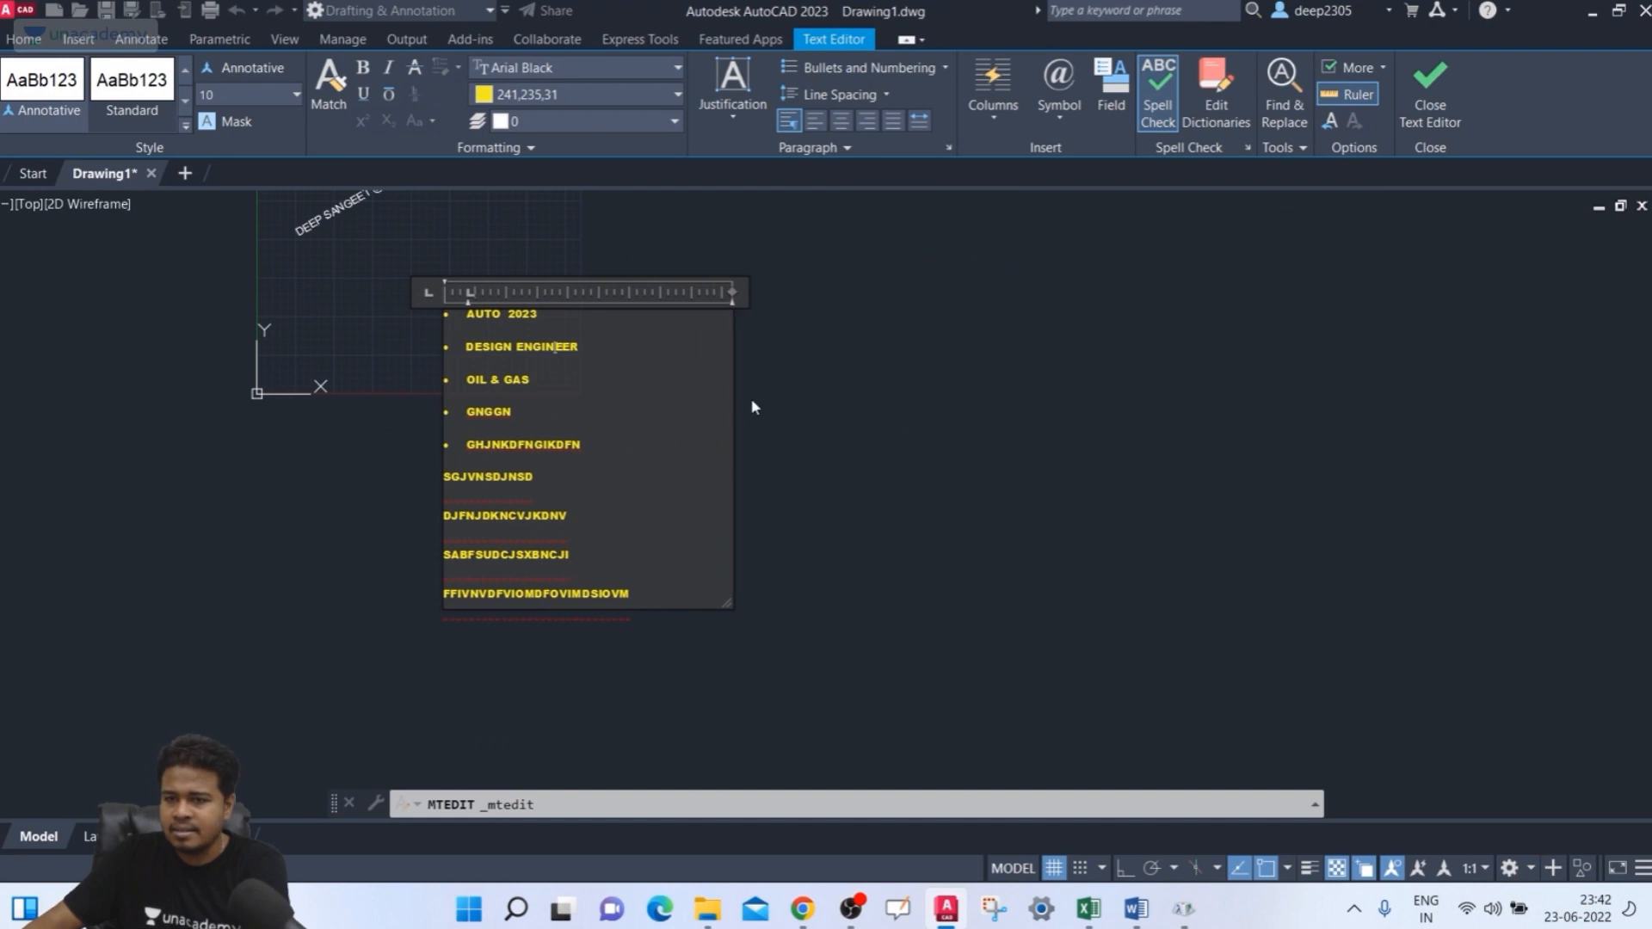
{"action": "left_click", "coordinate": [807, 372]}
- Reopen the multiline text, select all lines above the last one and reapply dynamic columns with Manual height
{"action": "left_click", "coordinate": [854, 377]}
{"action": "left_click", "coordinate": [528, 380]}
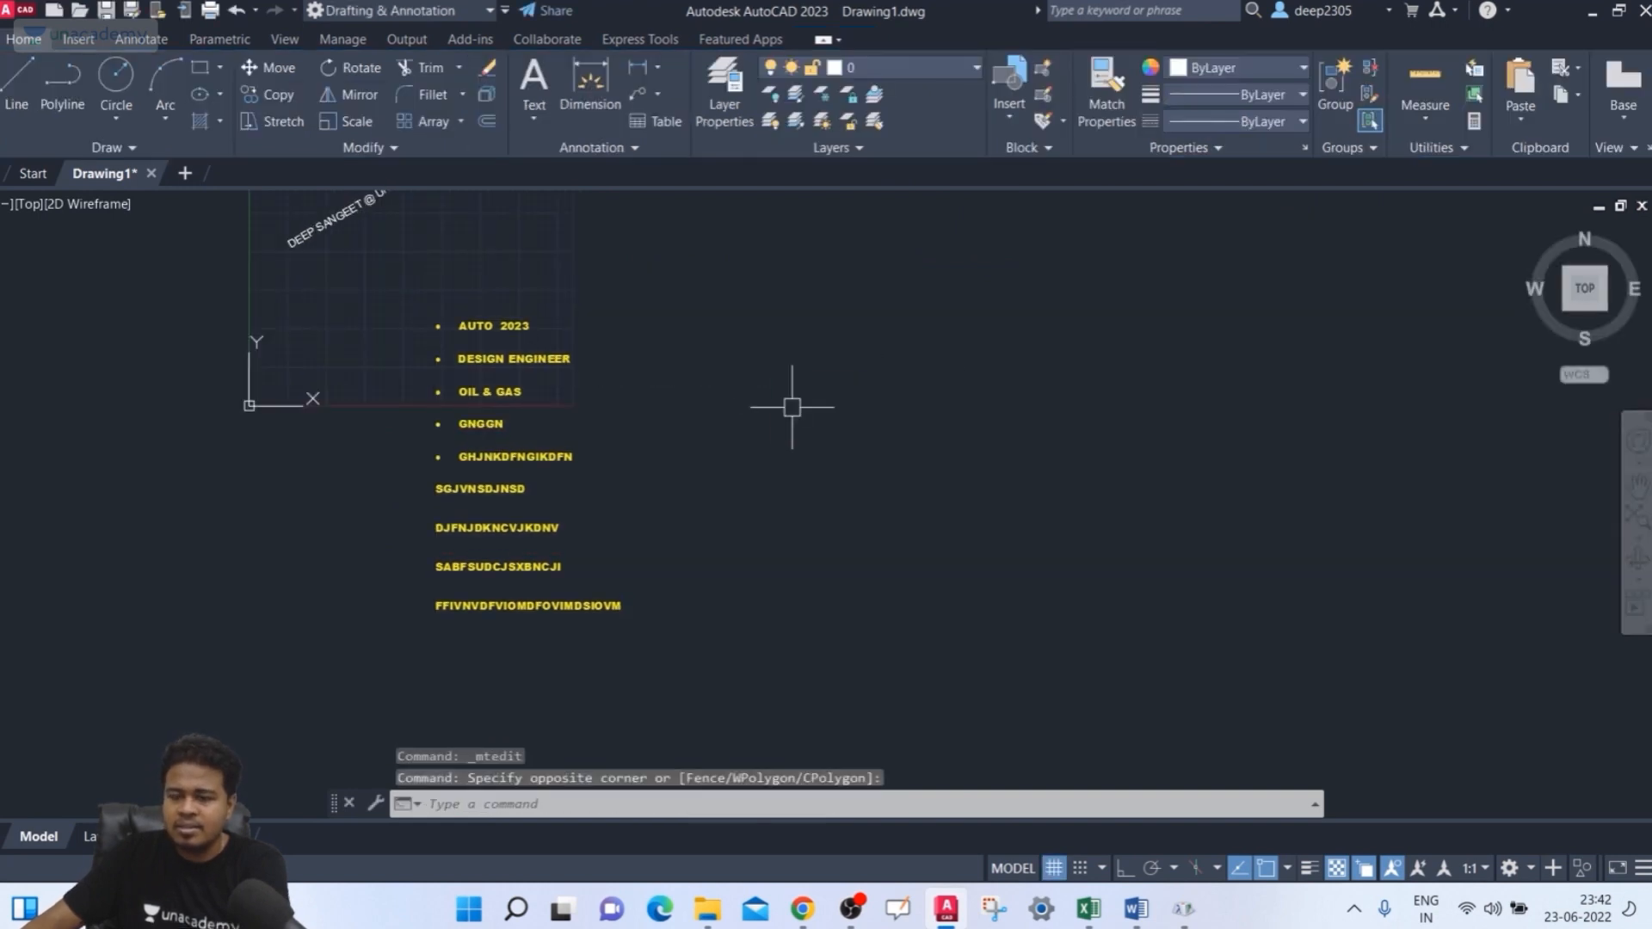
{"action": "left_click", "coordinate": [792, 405]}
{"action": "left_click", "coordinate": [437, 472]}
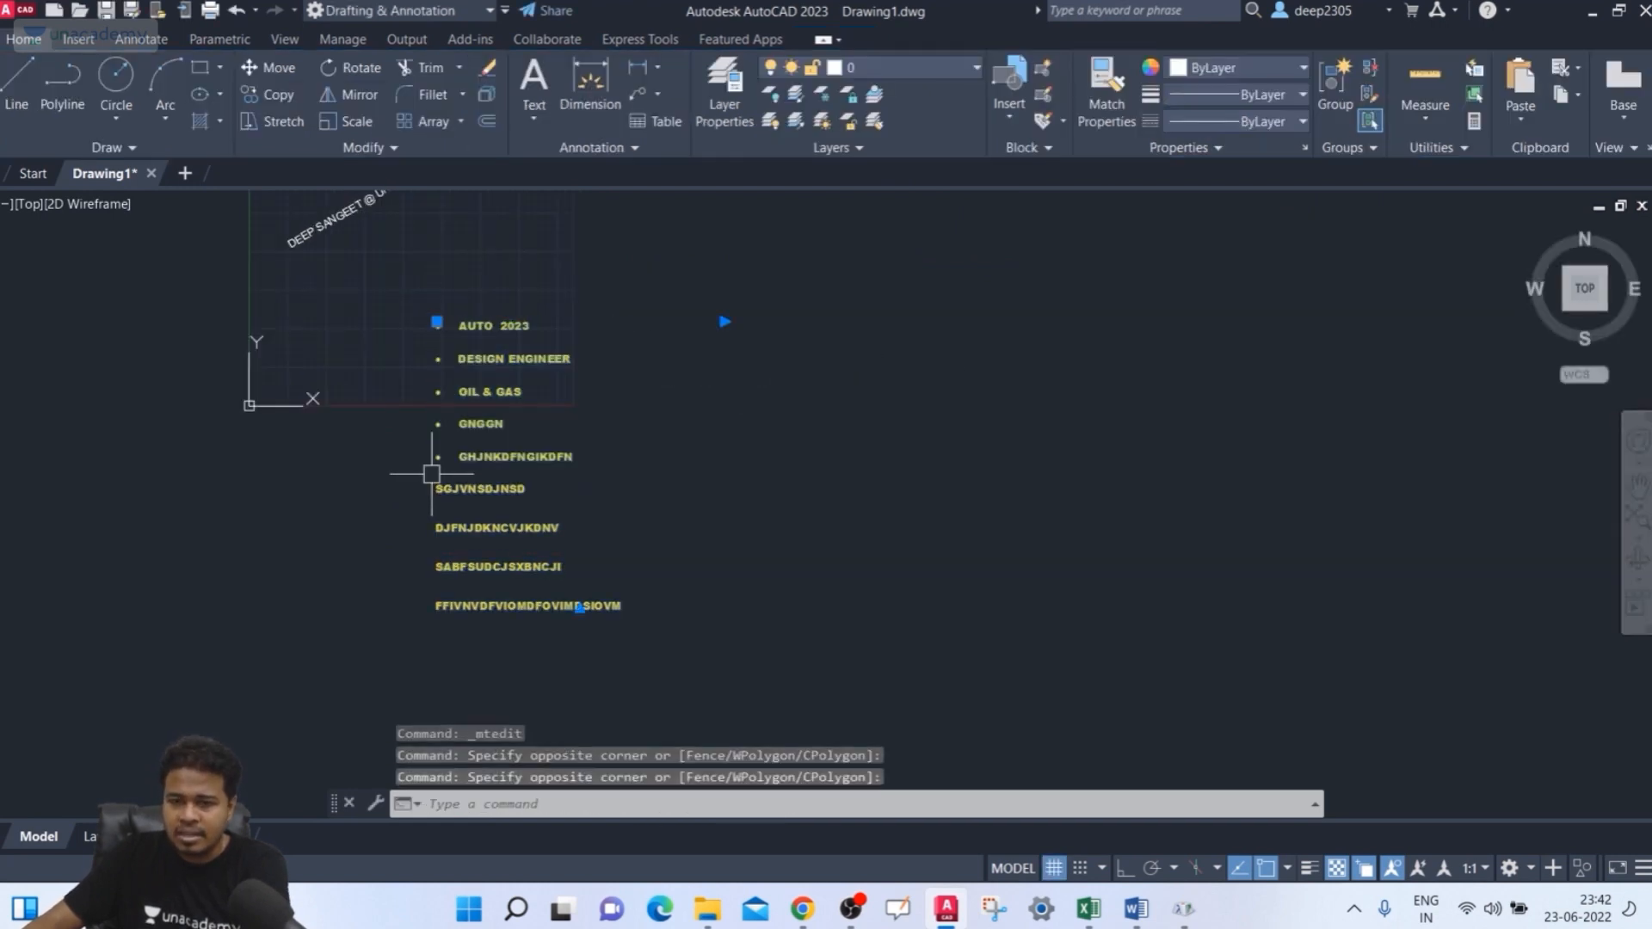
{"action": "double_click", "coordinate": [486, 458]}
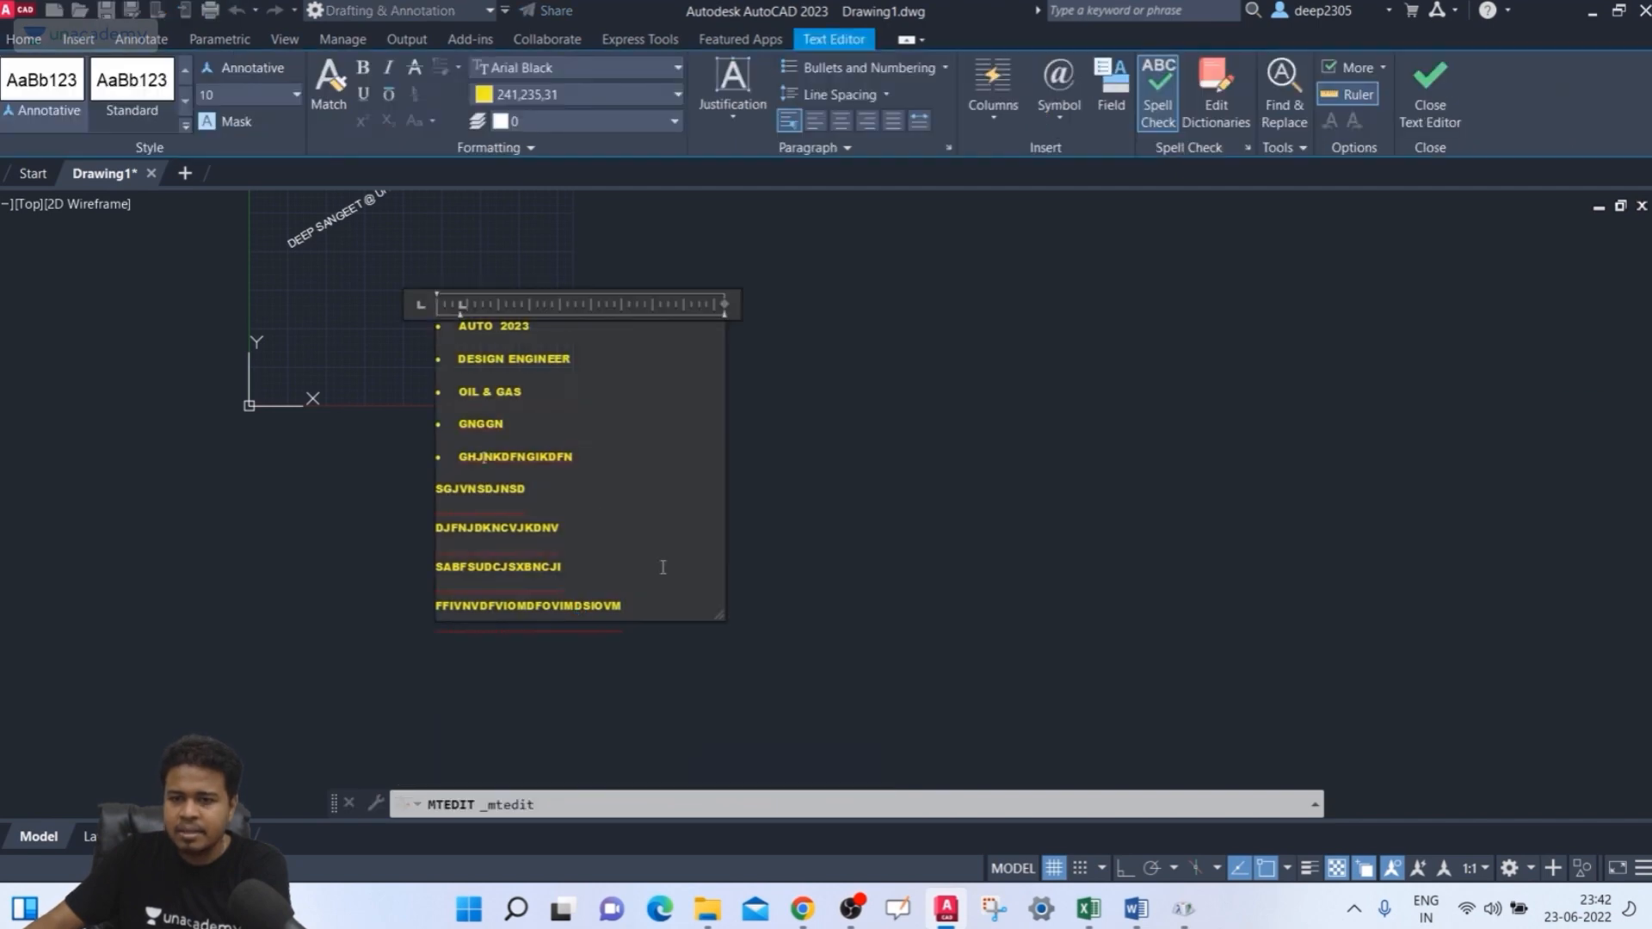
{"action": "left_click_drag", "start_coordinate": [661, 595], "coordinate": [402, 325]}
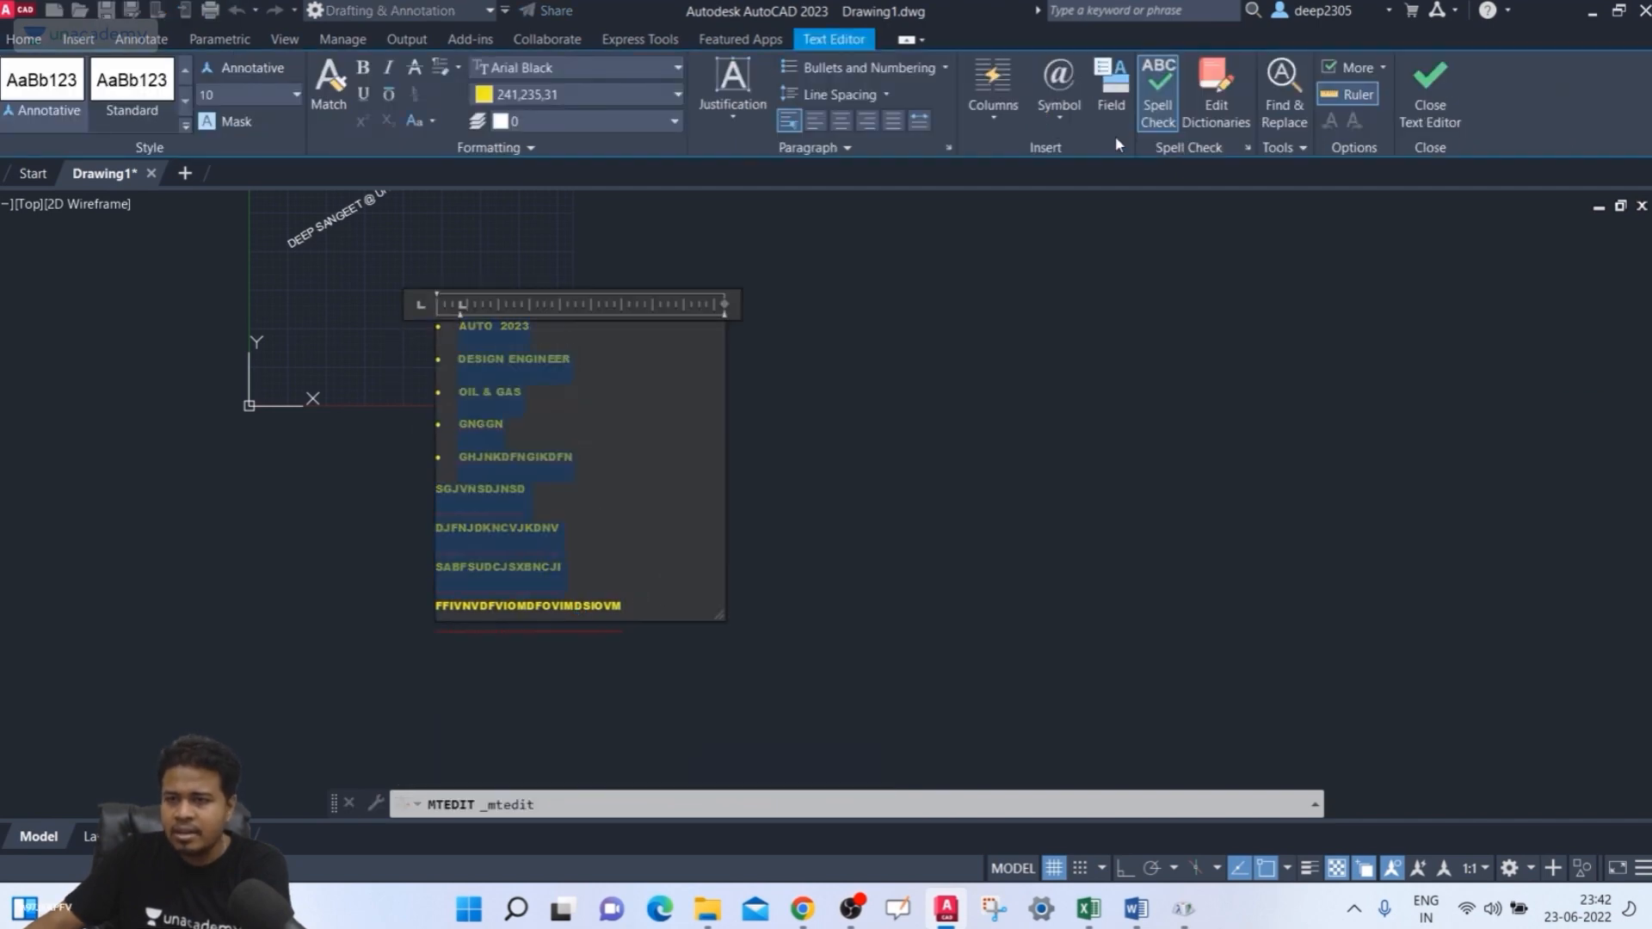
{"action": "left_click", "coordinate": [992, 123]}
{"action": "mouse_move", "coordinate": [1060, 176]}
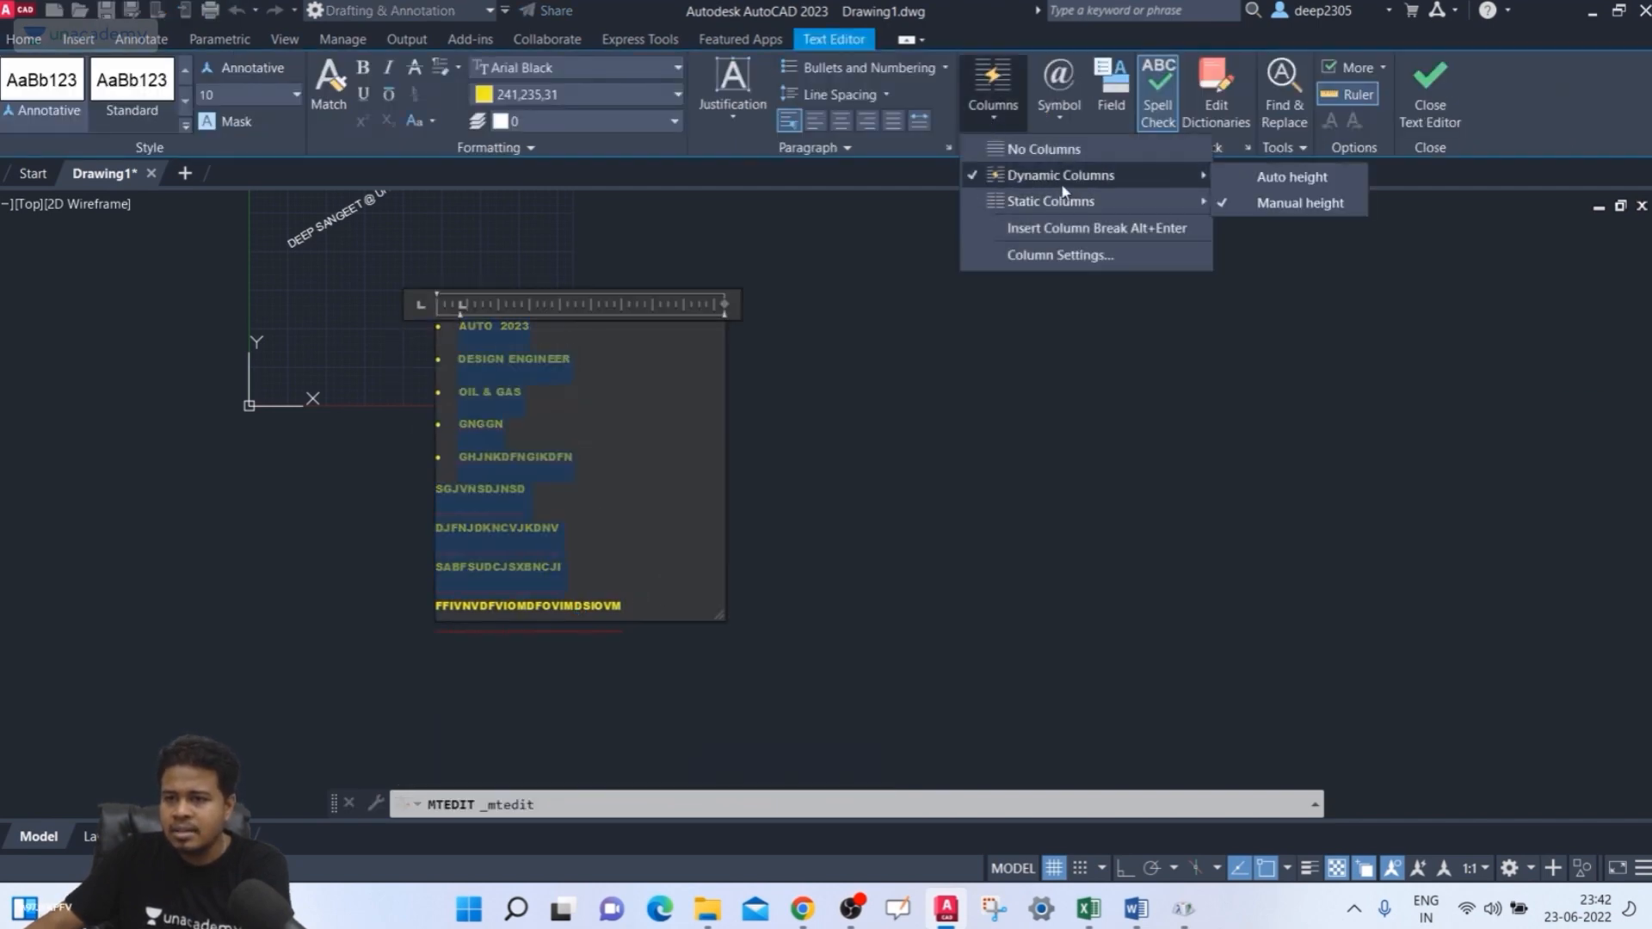
{"action": "left_click", "coordinate": [1277, 204]}
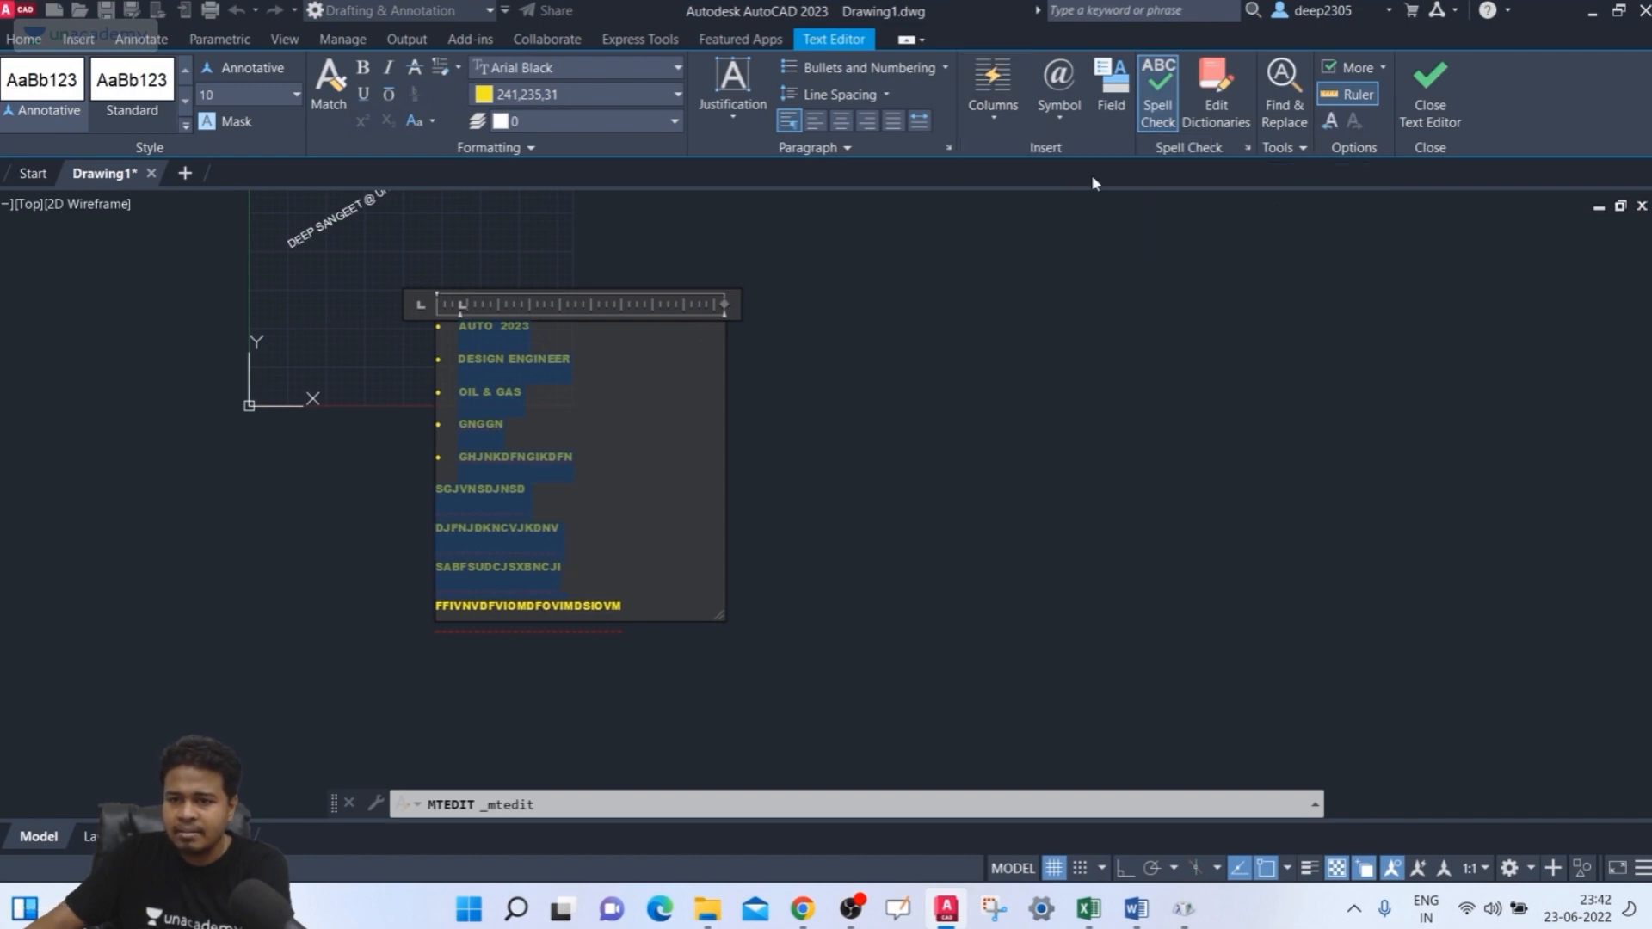
- Change the dynamic columns of the text to Auto height
{"action": "left_click", "coordinate": [995, 121]}
{"action": "mouse_move", "coordinate": [1032, 173]}
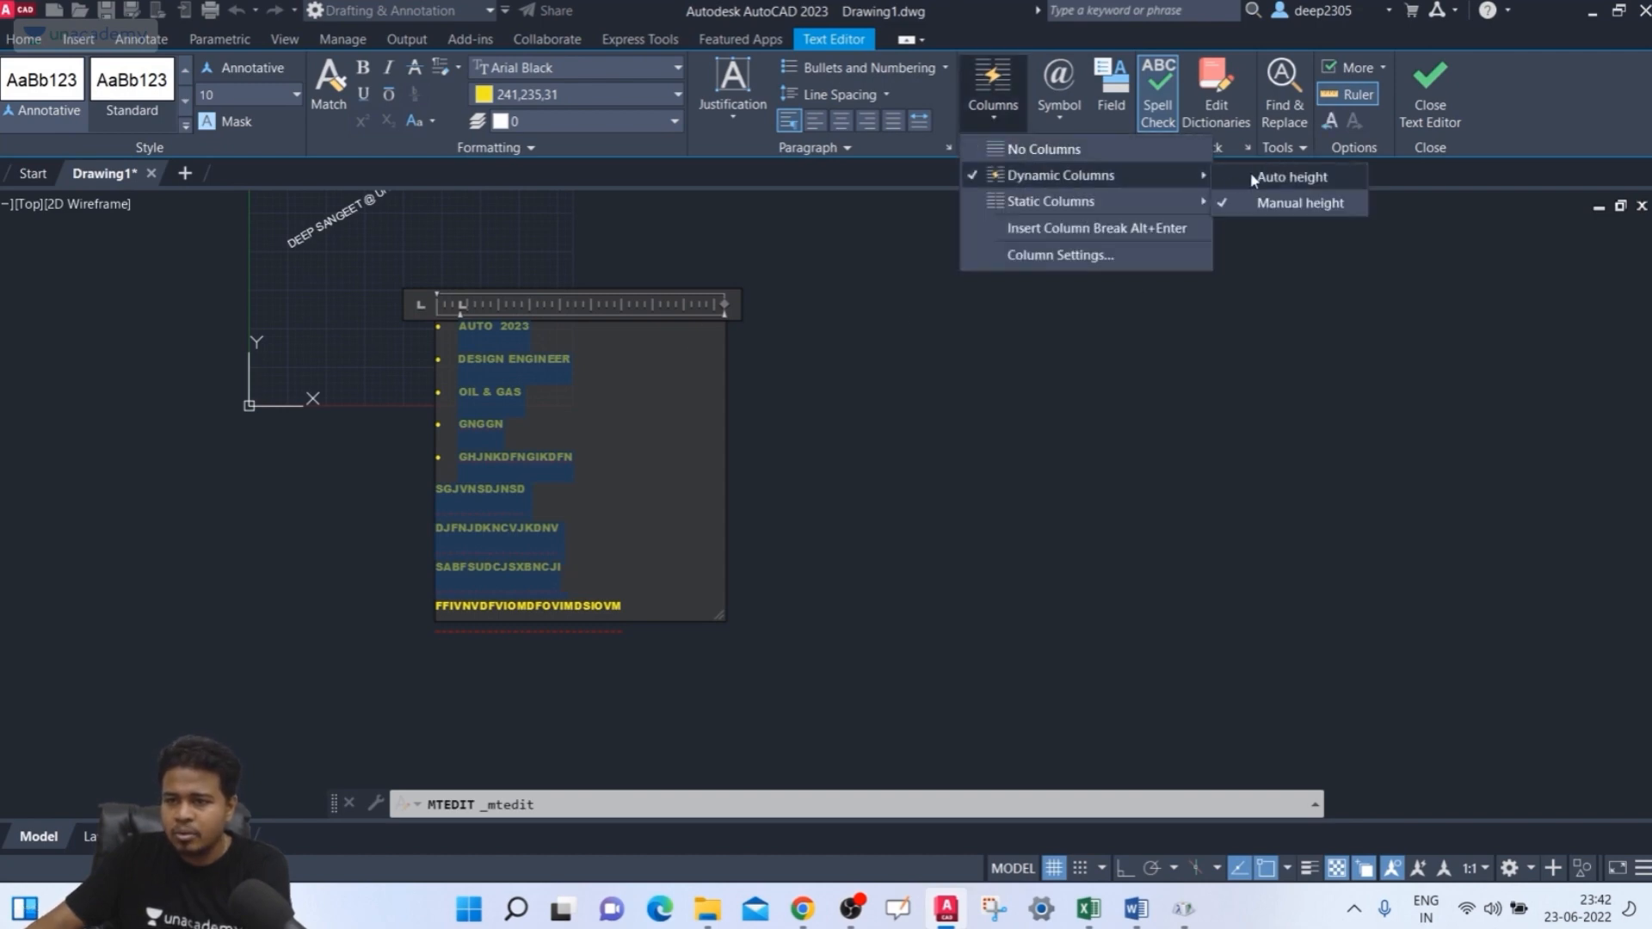
{"action": "left_click", "coordinate": [1251, 172]}
{"action": "scroll", "coordinate": [732, 327], "scroll_direction": "up", "scroll_amount": 2}
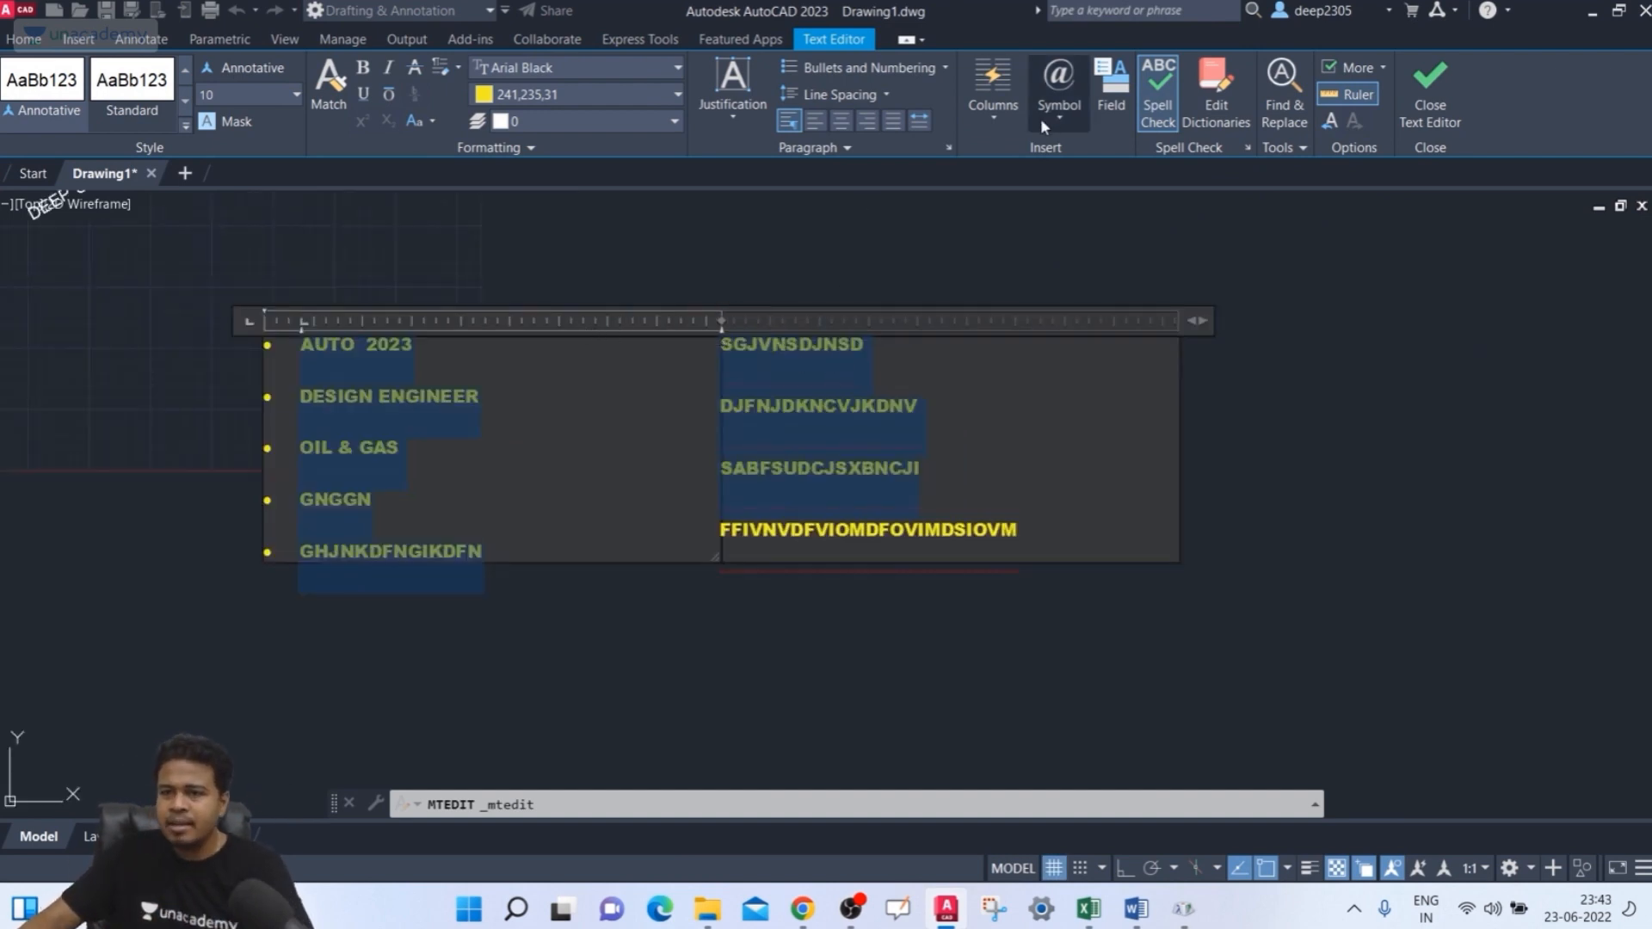
- Return the dynamic columns of the text to Manual height
{"action": "left_click", "coordinate": [1012, 121]}
{"action": "mouse_move", "coordinate": [1145, 175]}
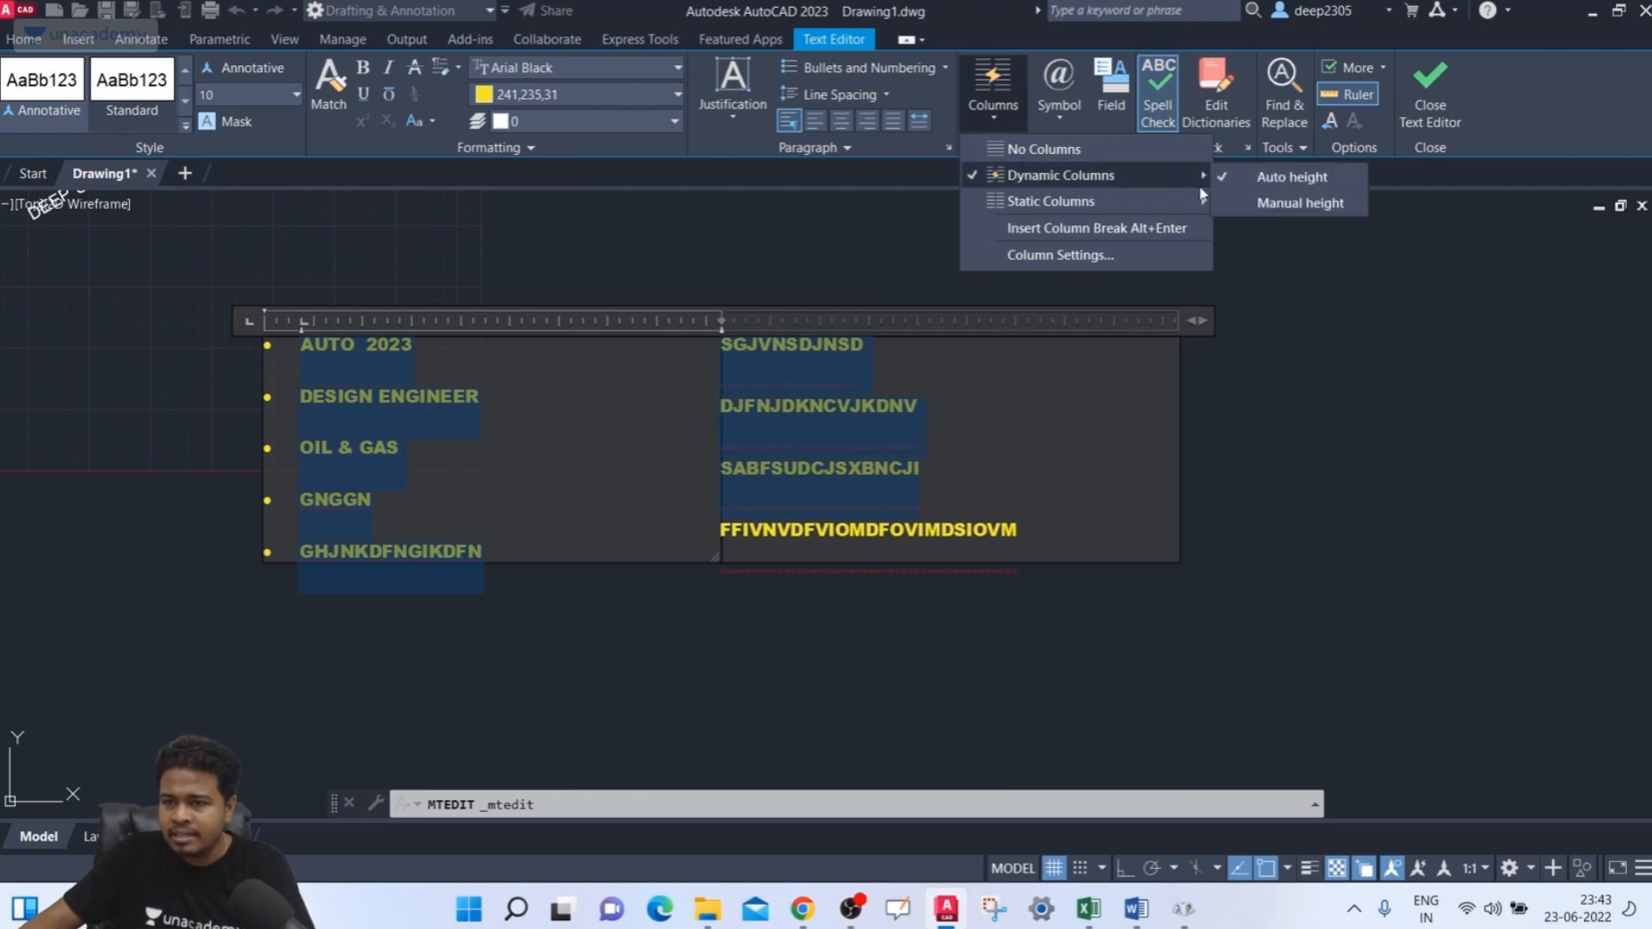
{"action": "left_click", "coordinate": [1287, 201]}
{"action": "scroll", "coordinate": [586, 275], "scroll_direction": "down", "scroll_amount": 3}
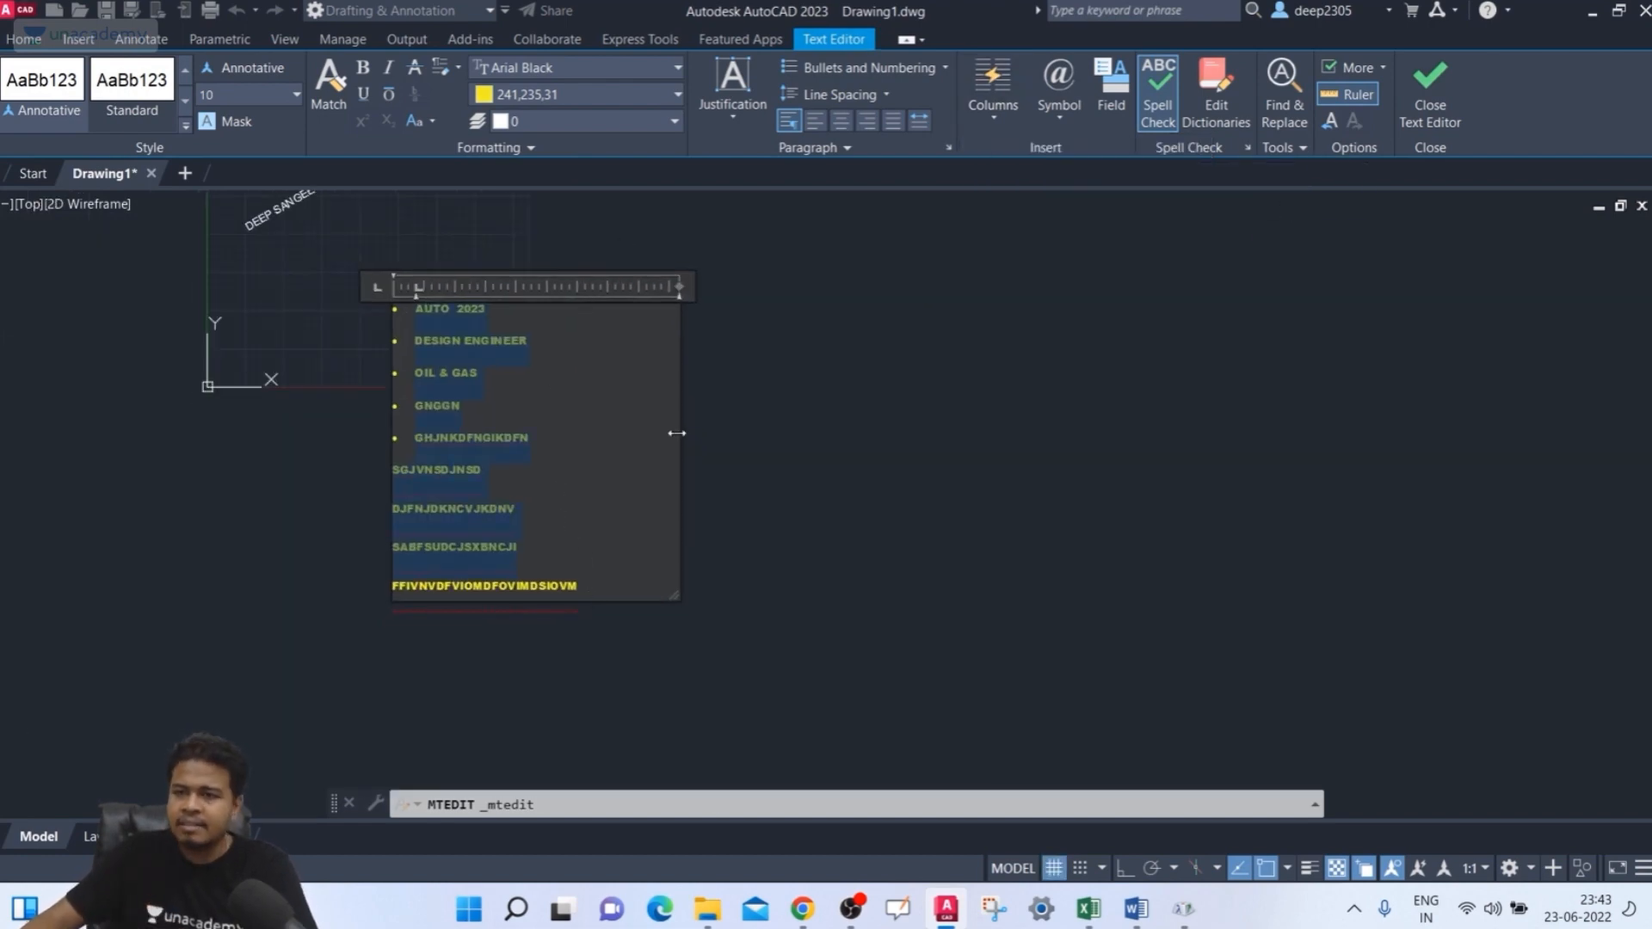
- Lay out the text in 3 static columns and increase the number of static columns to 4
{"action": "left_click", "coordinate": [969, 100]}
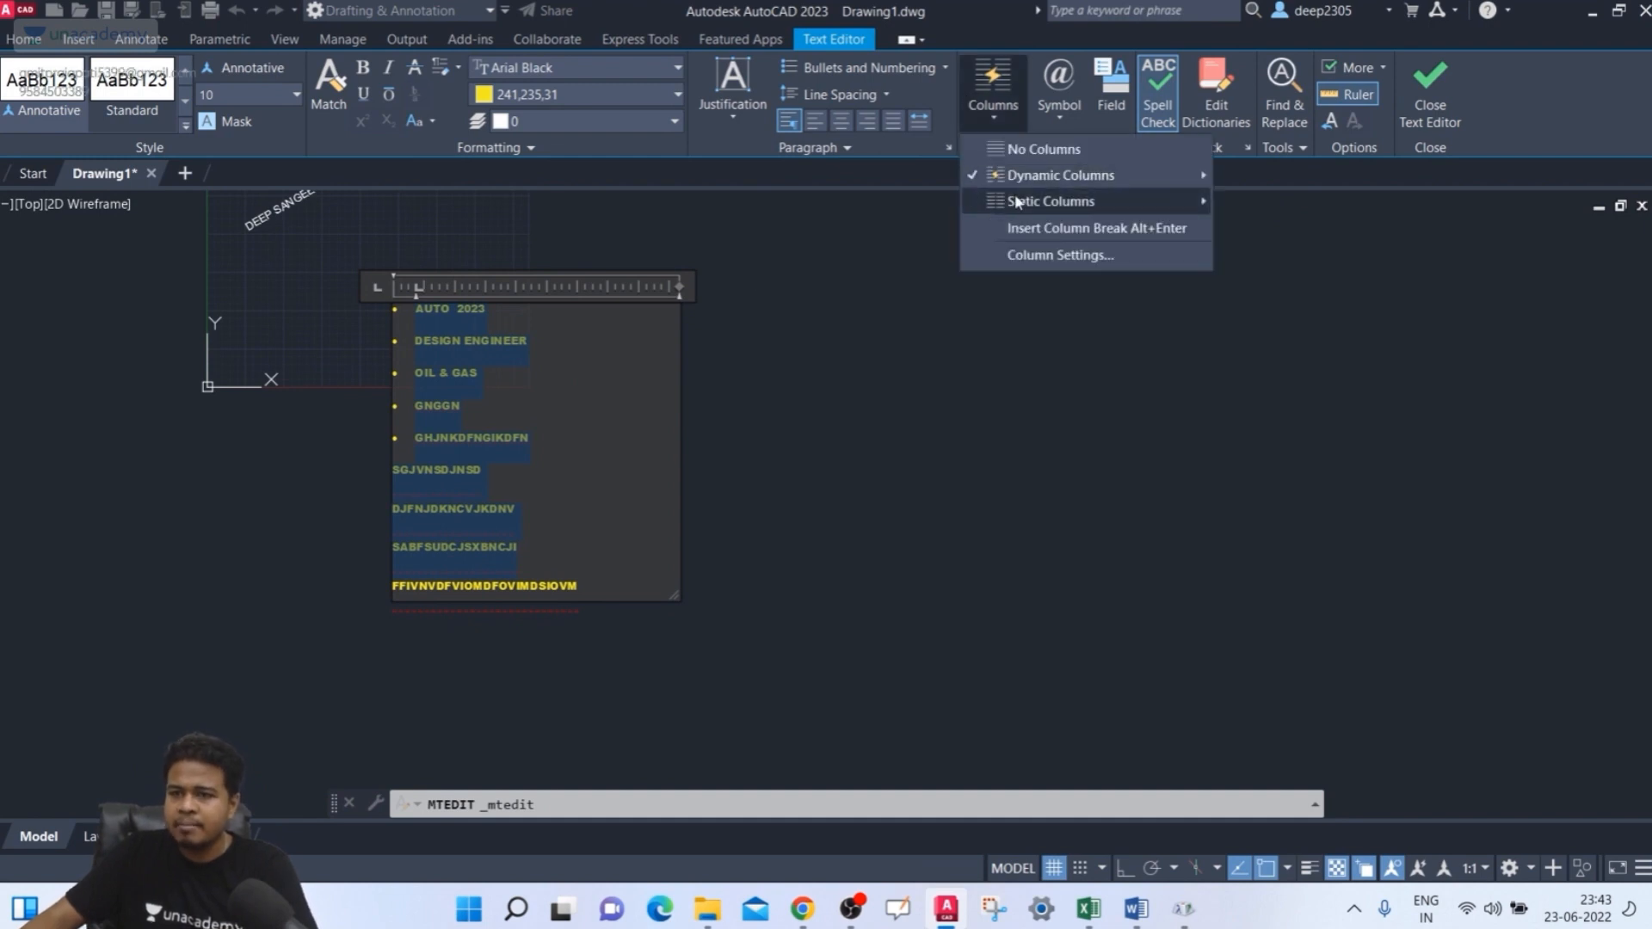
{"action": "mouse_move", "coordinate": [1015, 198]}
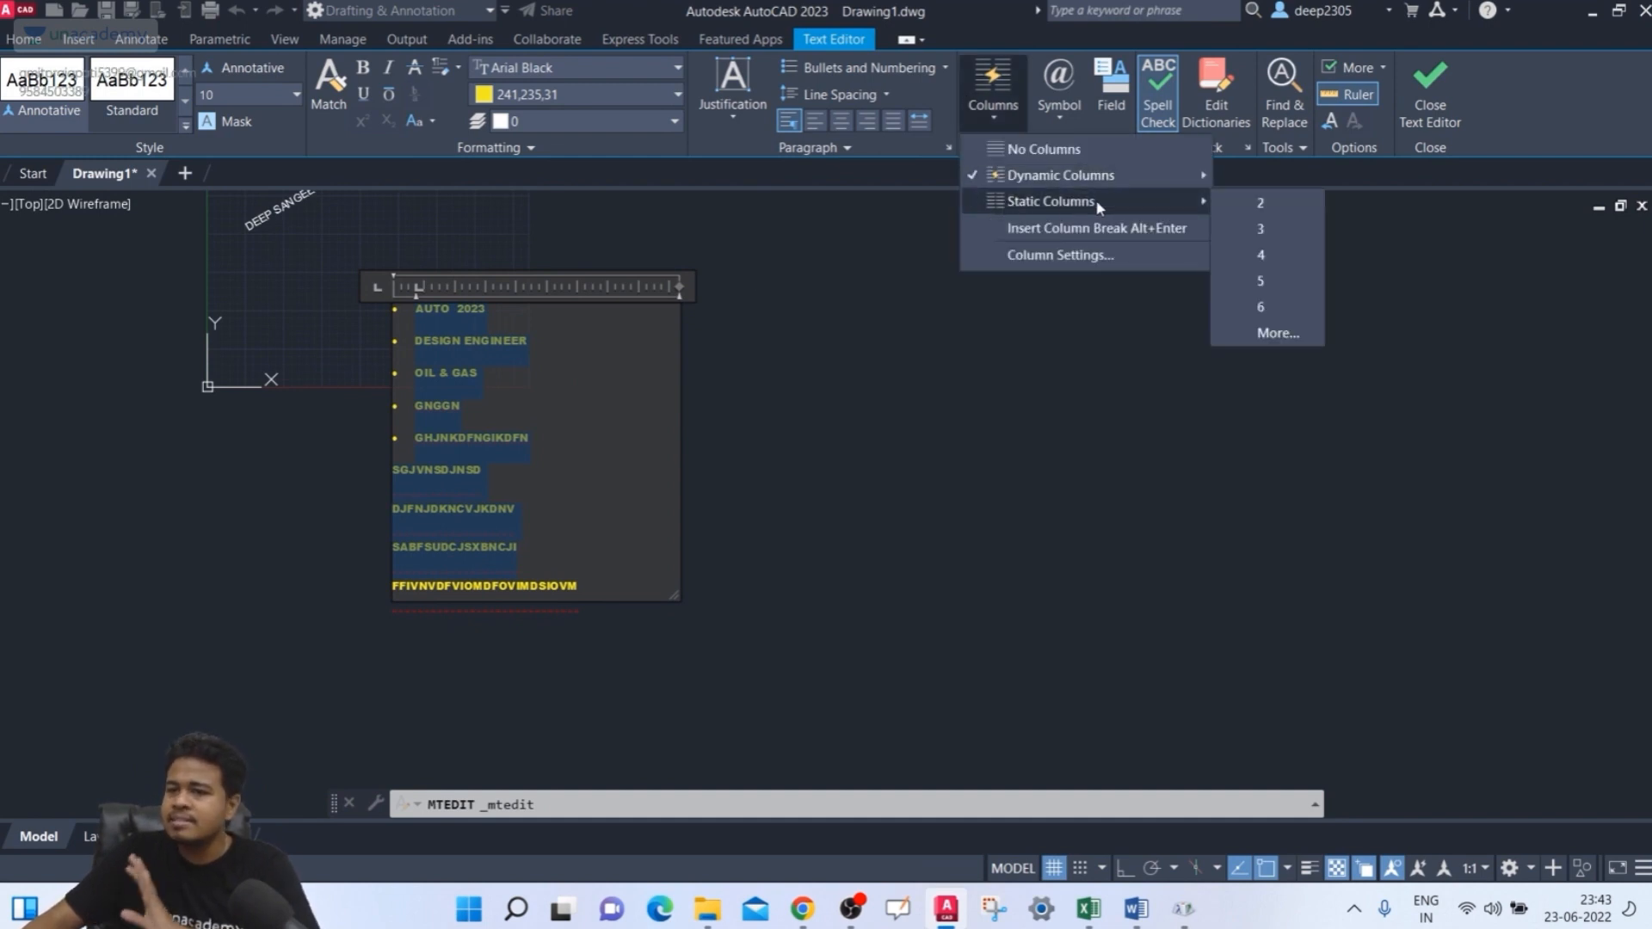
{"action": "left_click", "coordinate": [1246, 226]}
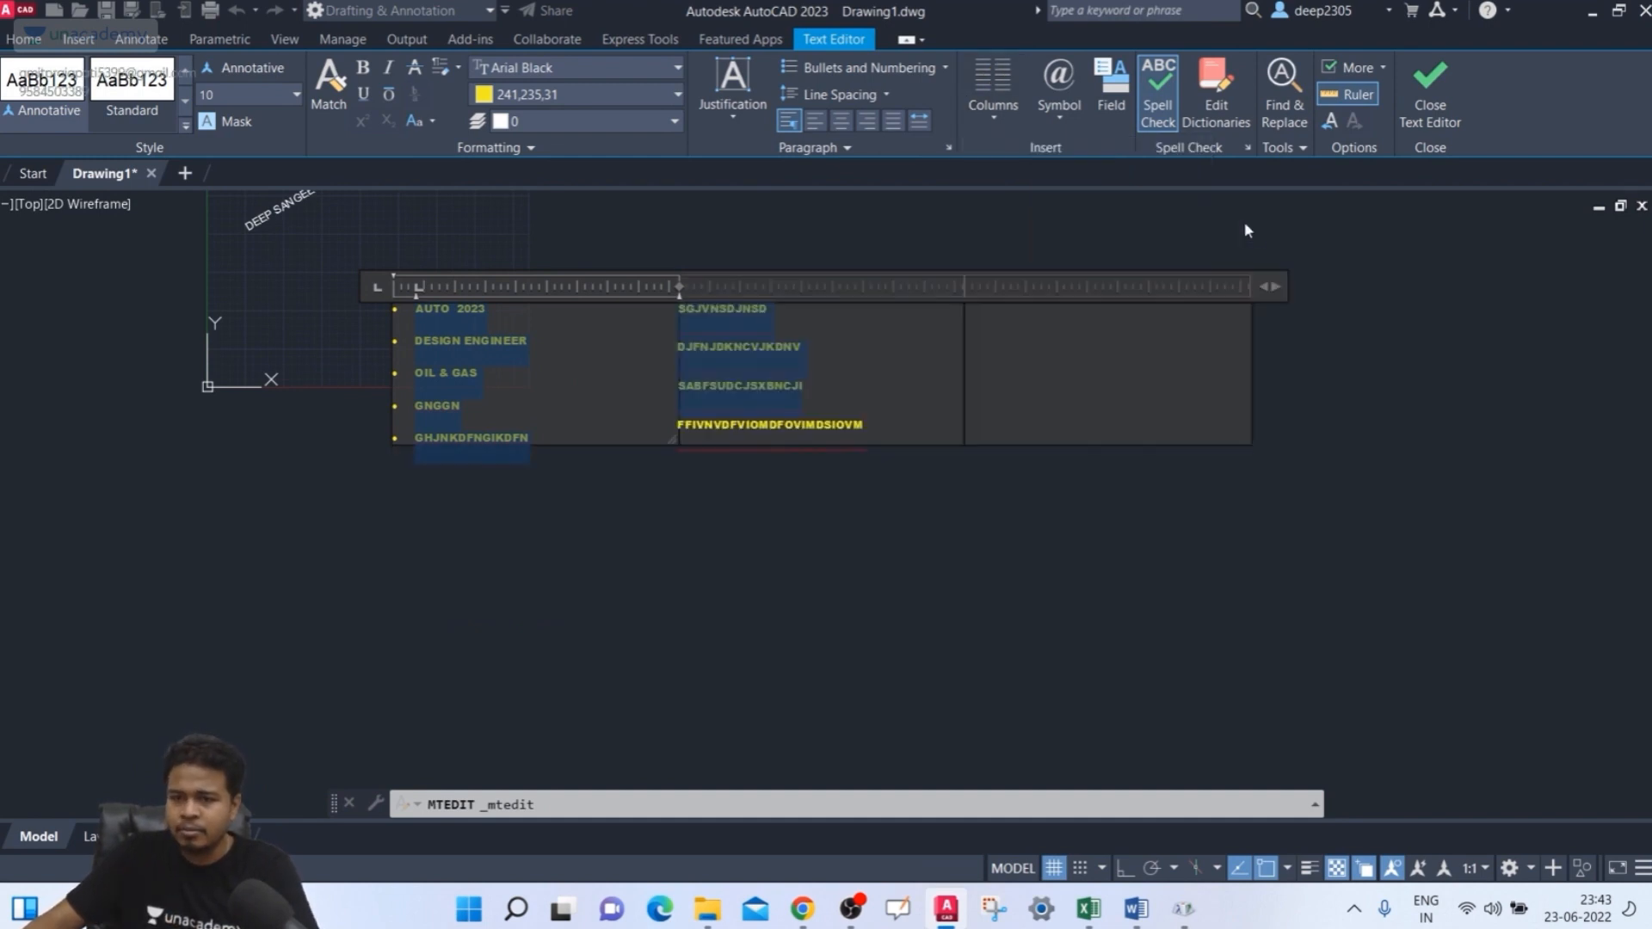
{"action": "left_click", "coordinate": [1043, 112]}
{"action": "left_click", "coordinate": [993, 95]}
{"action": "mouse_move", "coordinate": [1118, 201]}
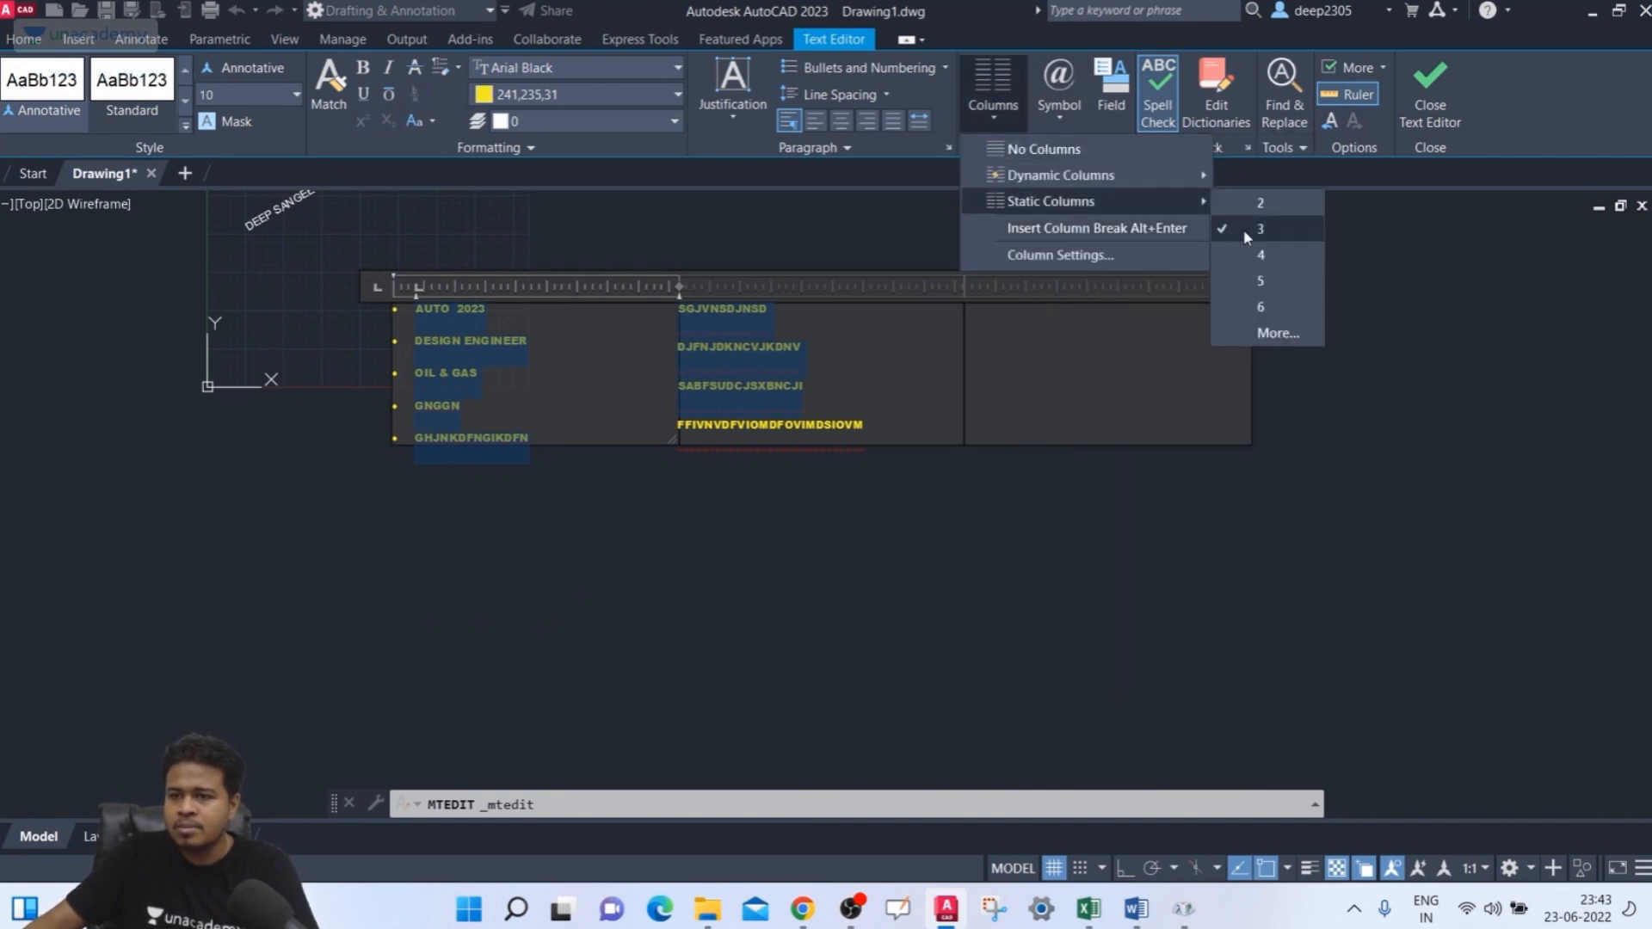
{"action": "left_click", "coordinate": [1258, 229]}
- Set the text to No Columns and examine its column settings, closing them without applying changes
{"action": "left_click", "coordinate": [993, 99]}
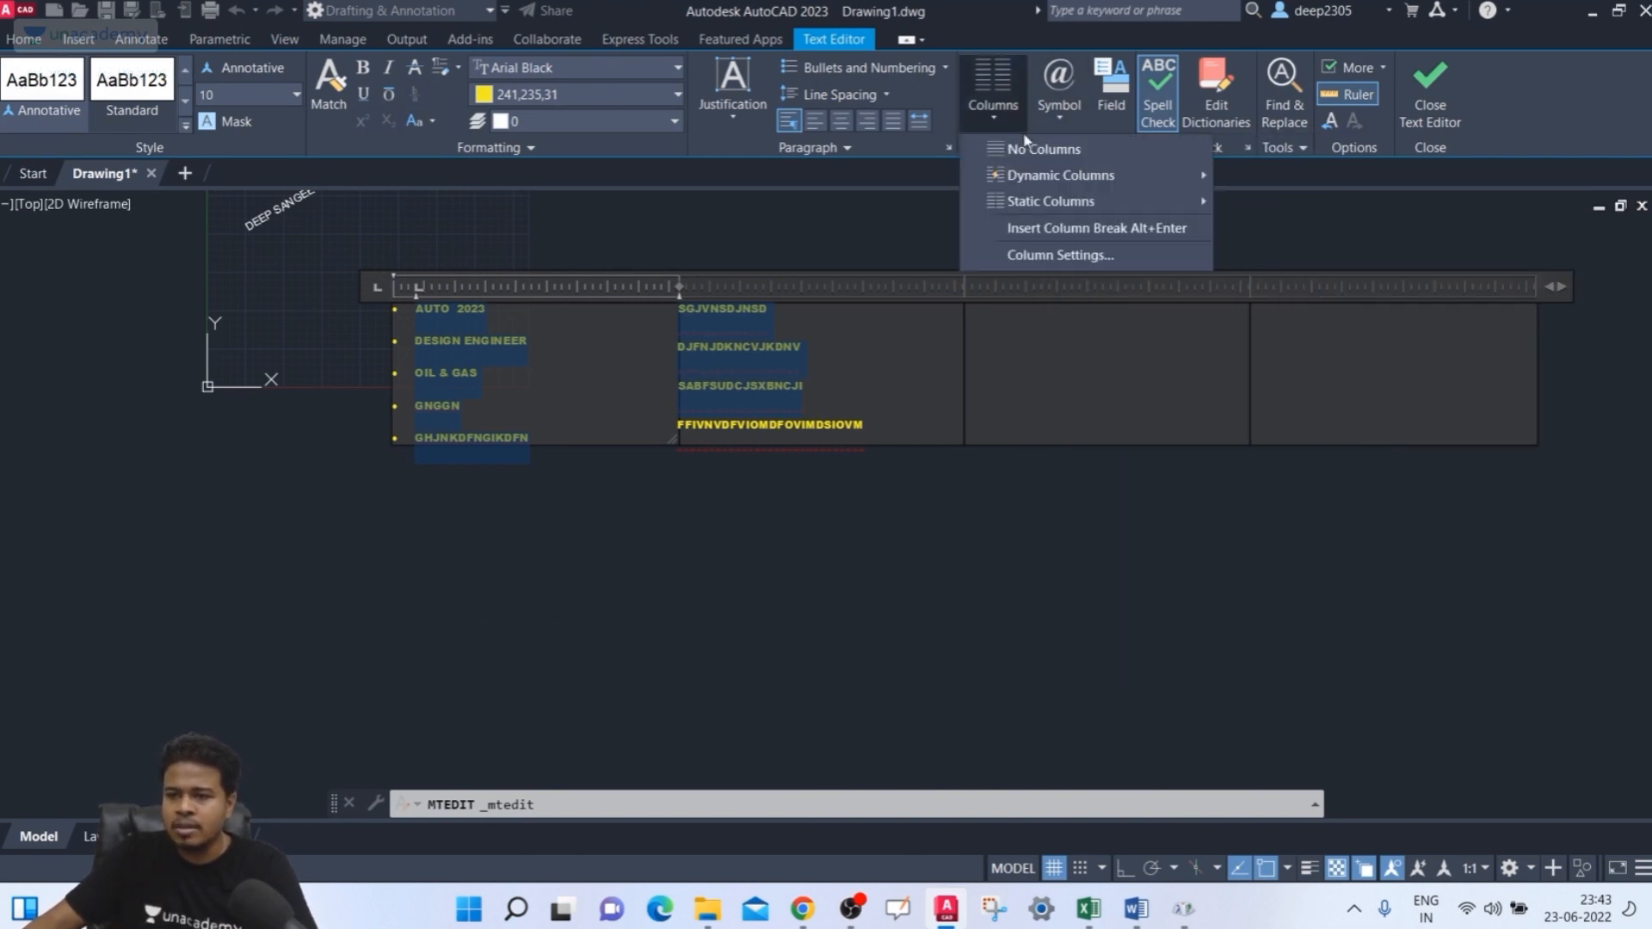
{"action": "left_click", "coordinate": [1014, 146]}
{"action": "left_click", "coordinate": [998, 120]}
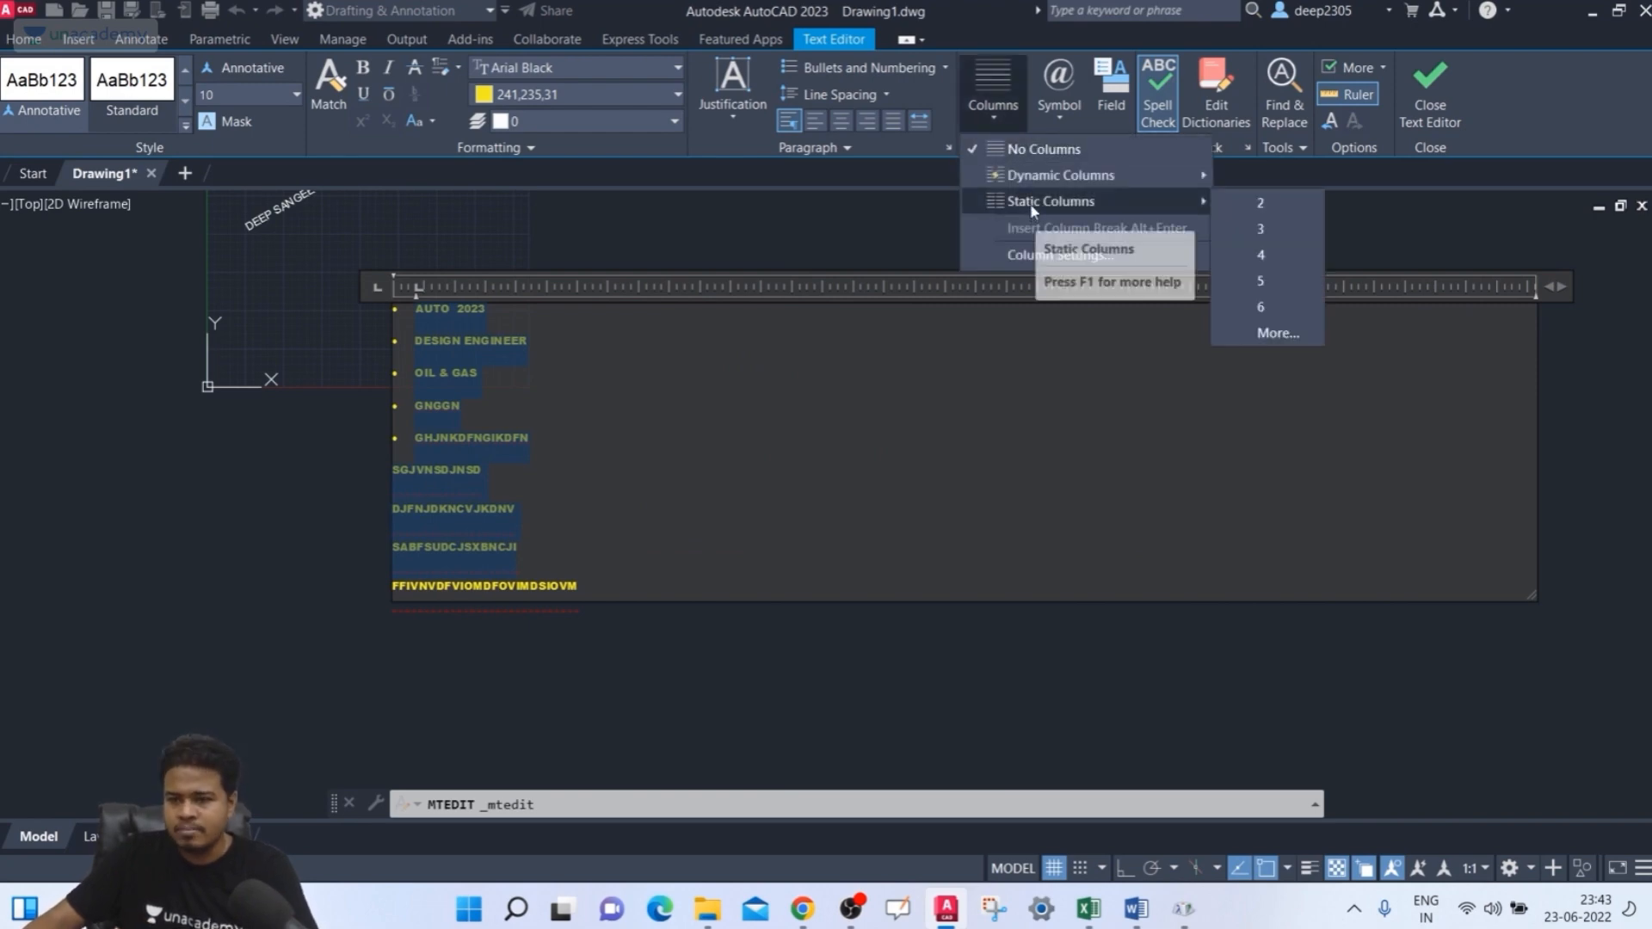
{"action": "left_click", "coordinate": [1036, 251]}
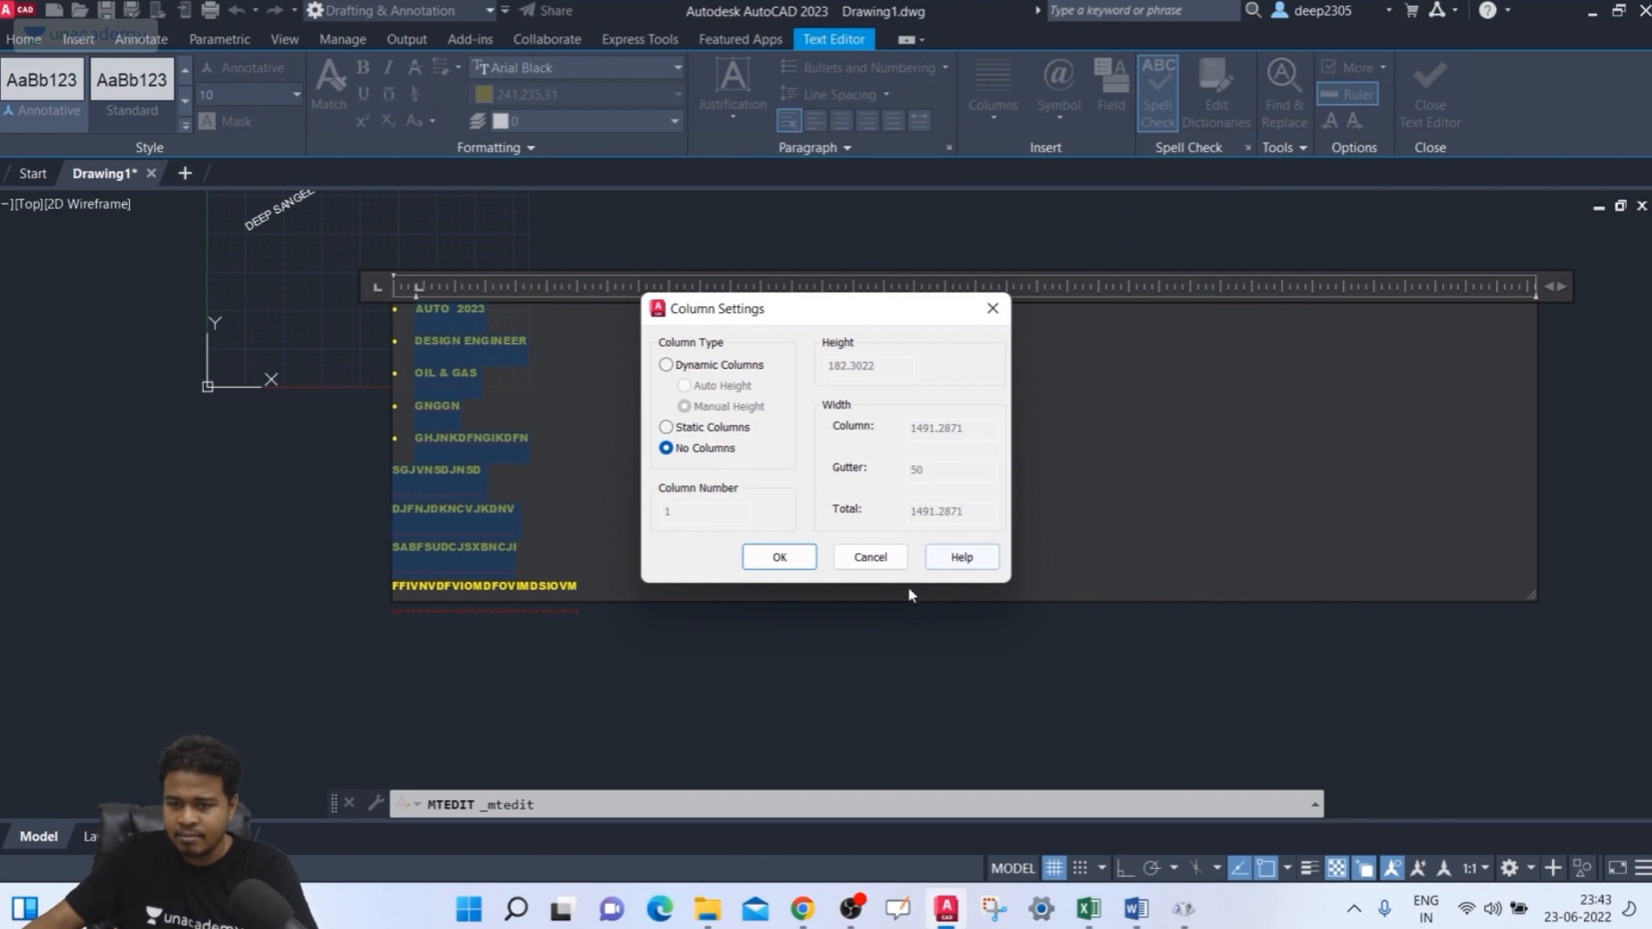
{"action": "left_click", "coordinate": [992, 308]}
{"action": "left_click", "coordinate": [993, 116]}
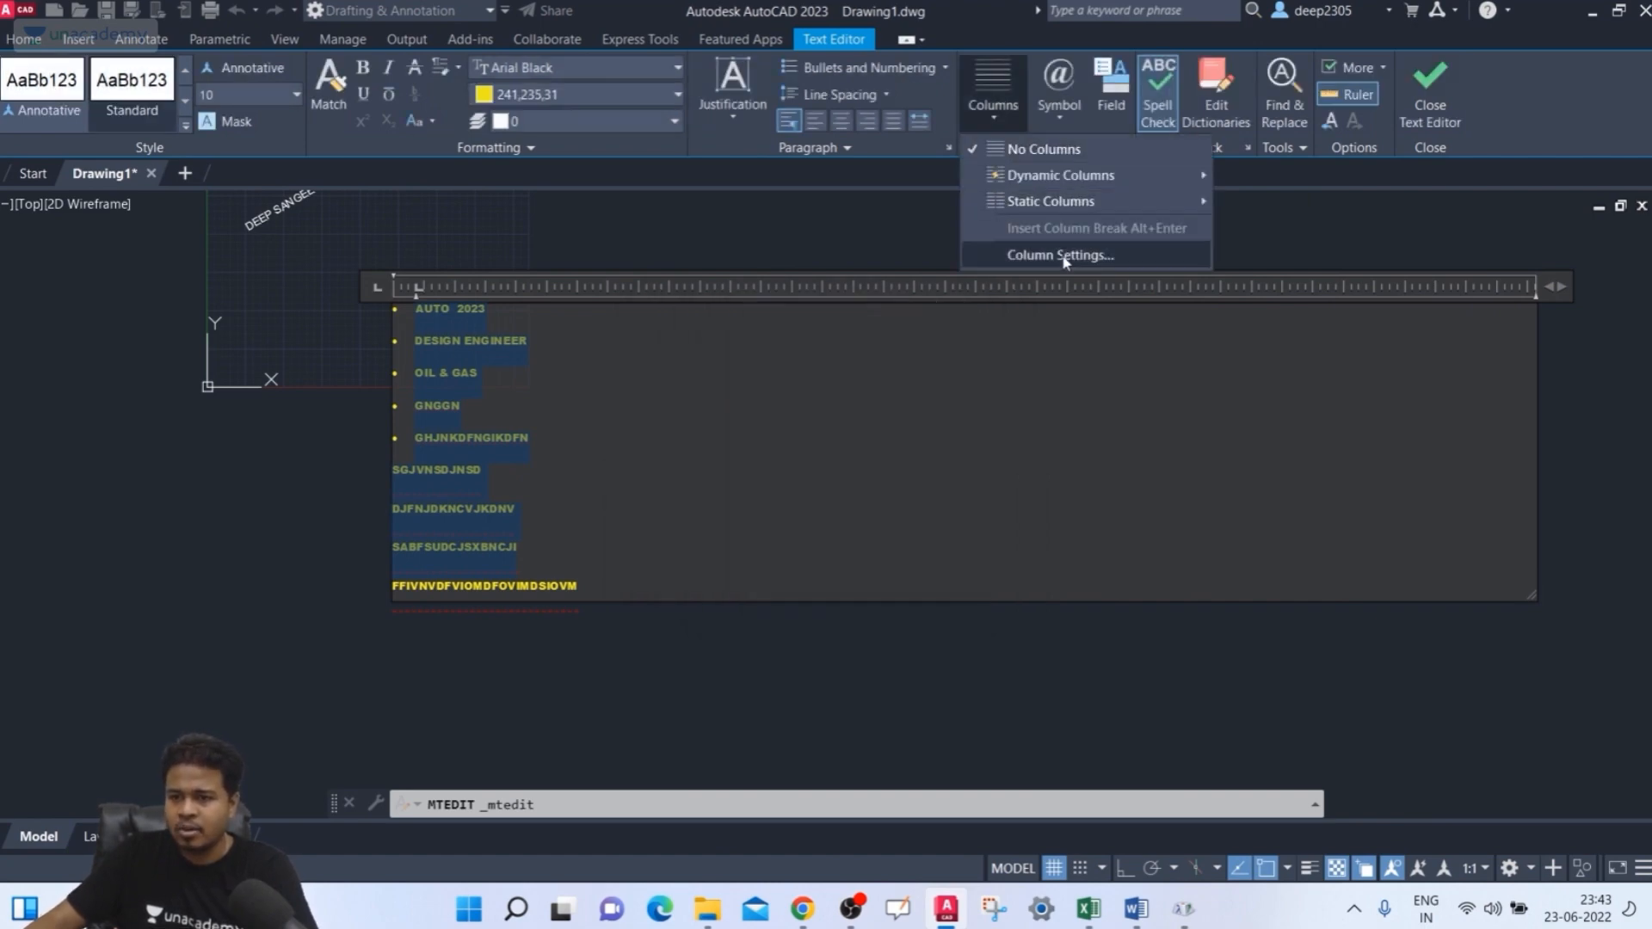
{"action": "left_click", "coordinate": [947, 484]}
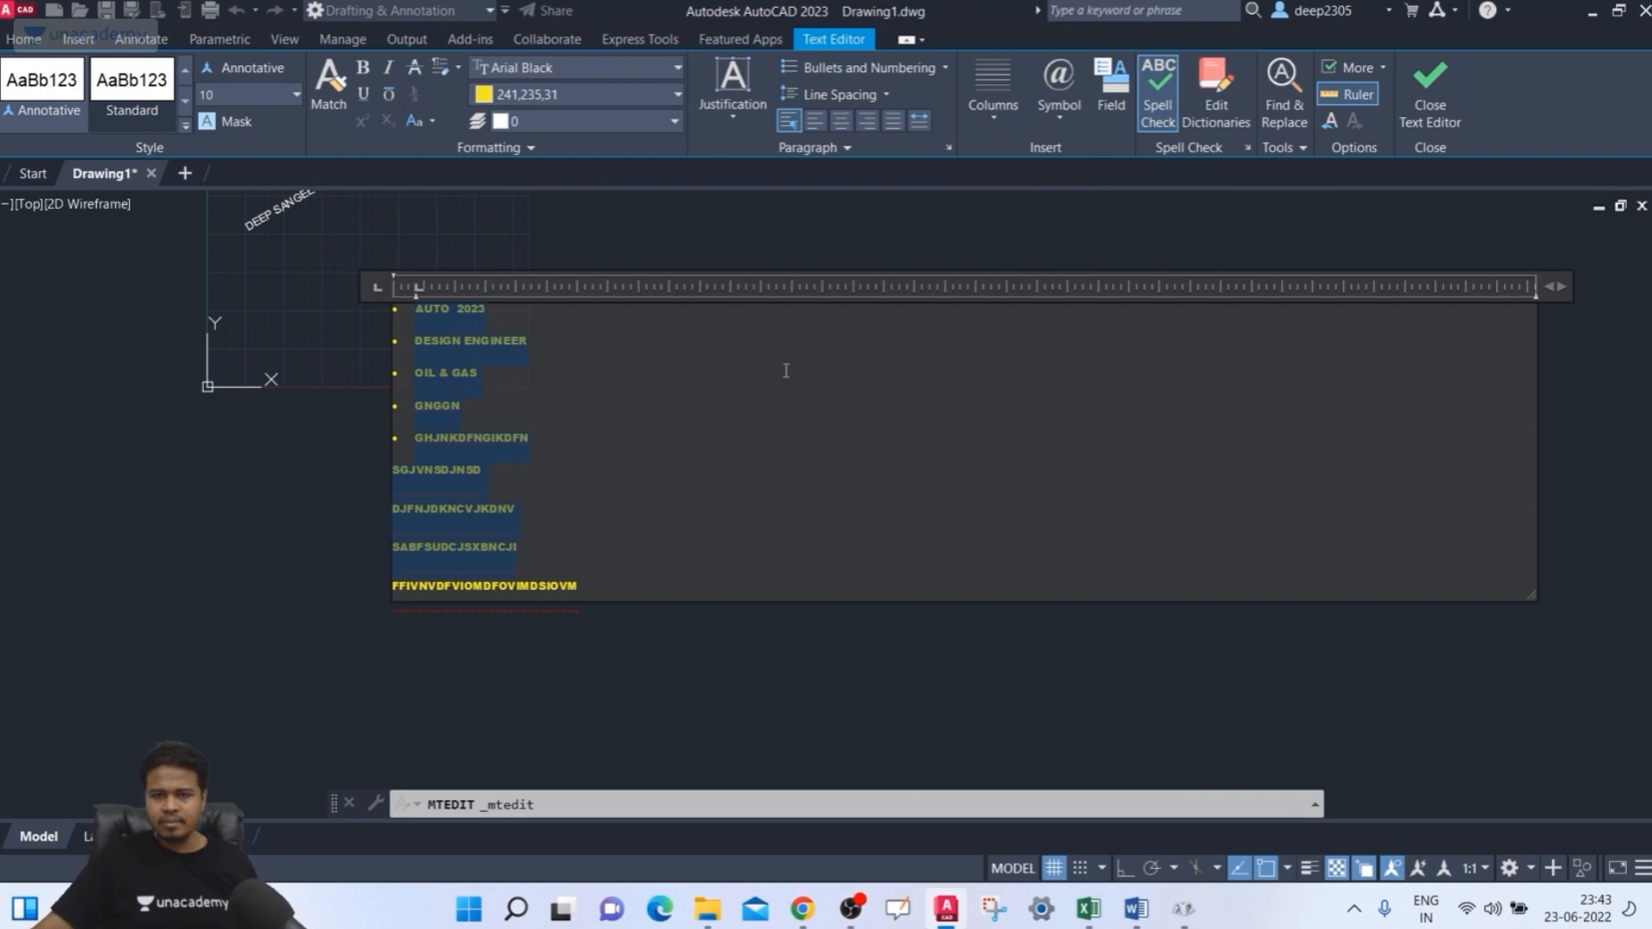
{"action": "key", "text": "Escape"}
{"action": "key", "text": "Escape"}
{"action": "key", "text": "Escape"}
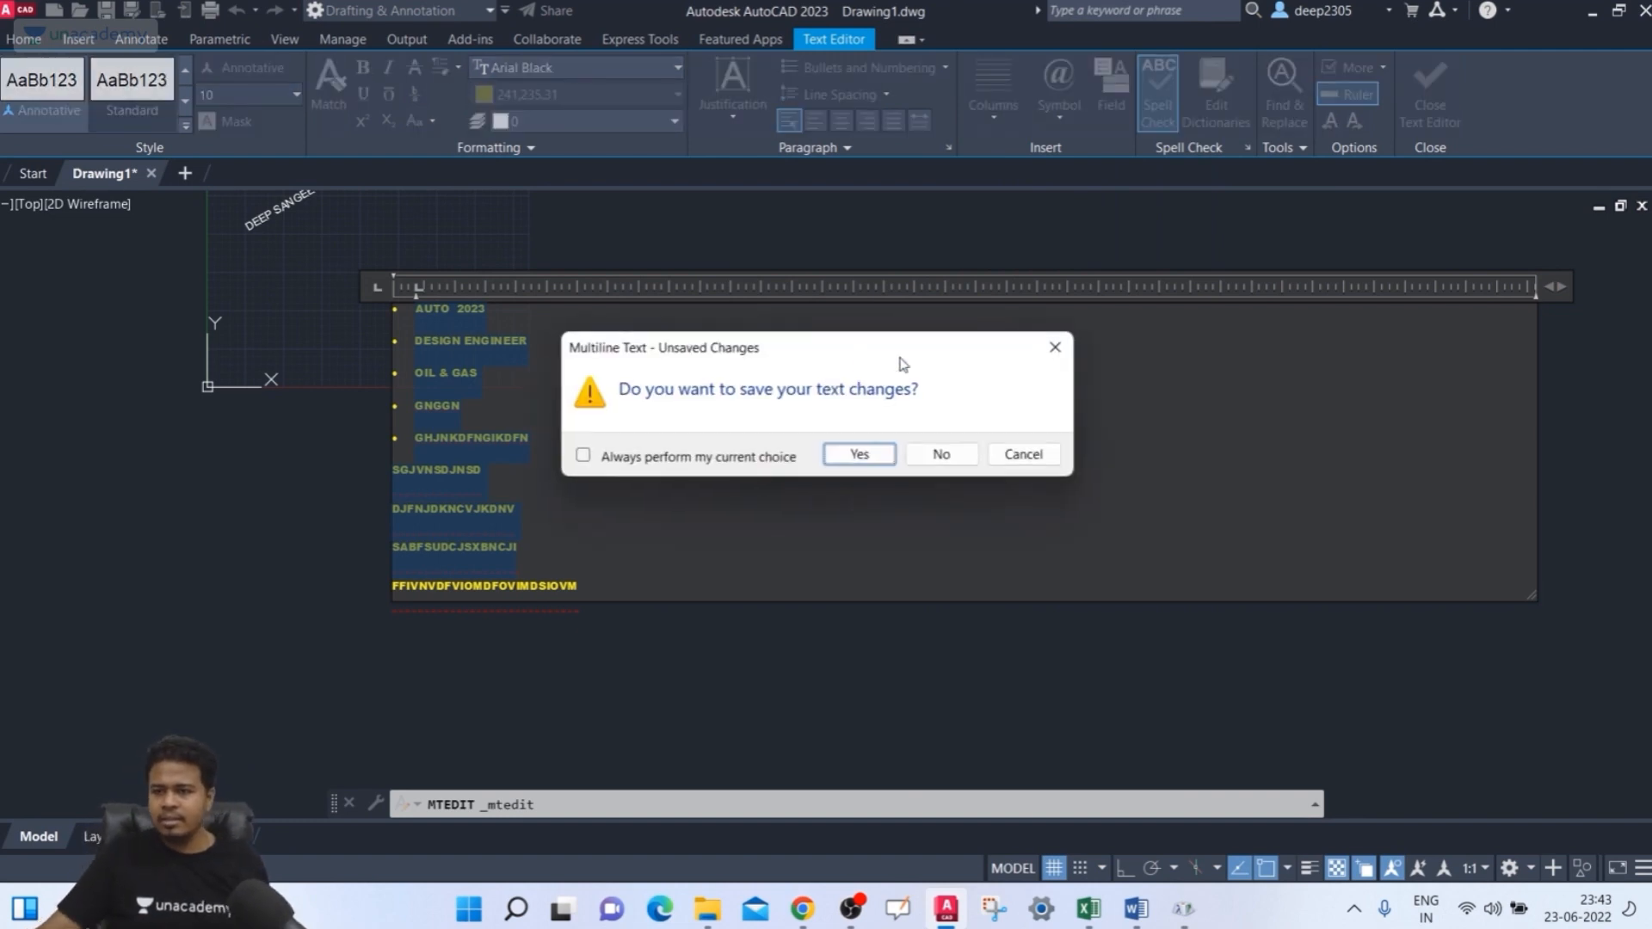
{"action": "left_click", "coordinate": [1059, 350]}
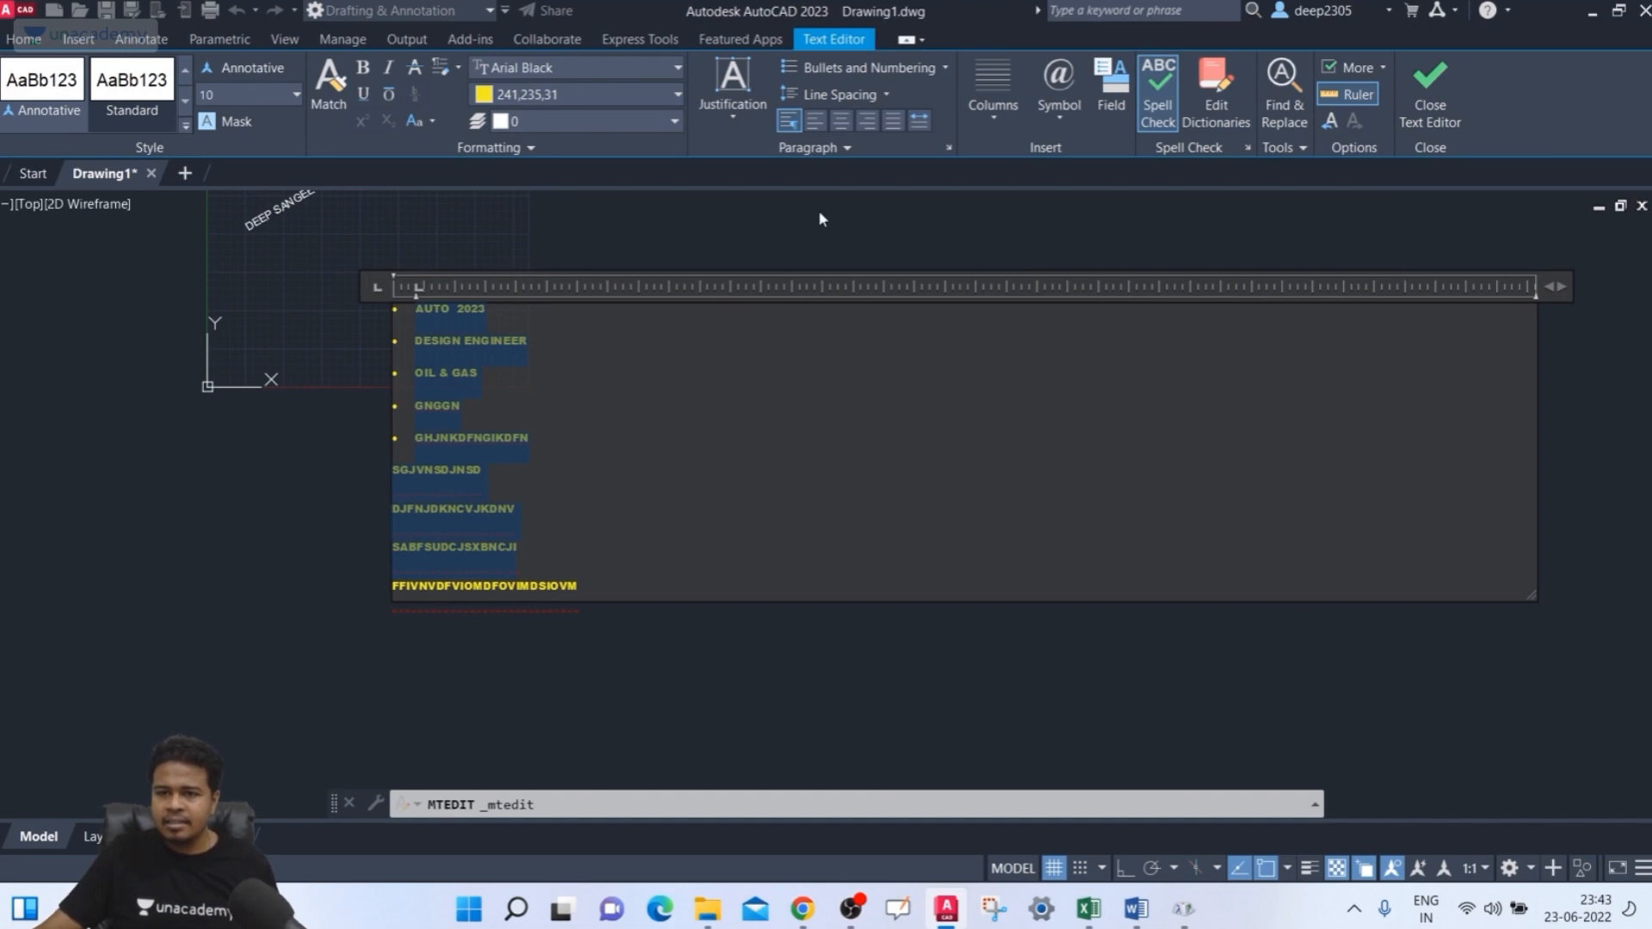
- Close the multiline text editor and save the text changes
{"action": "left_click", "coordinate": [813, 148]}
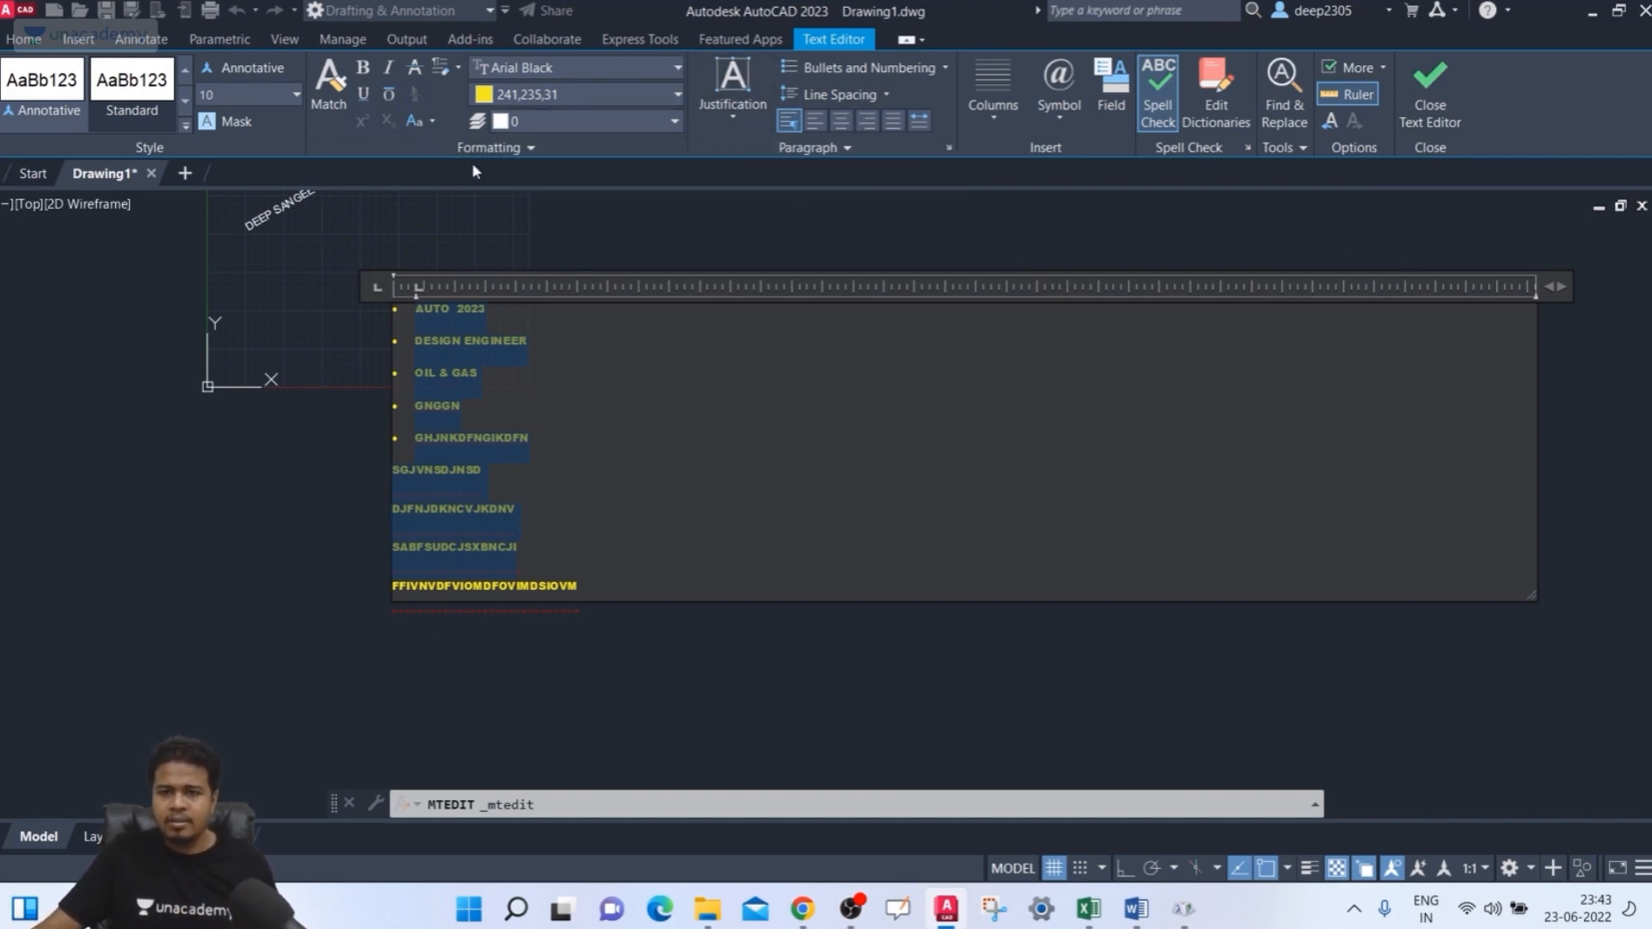
{"action": "left_click", "coordinate": [425, 127]}
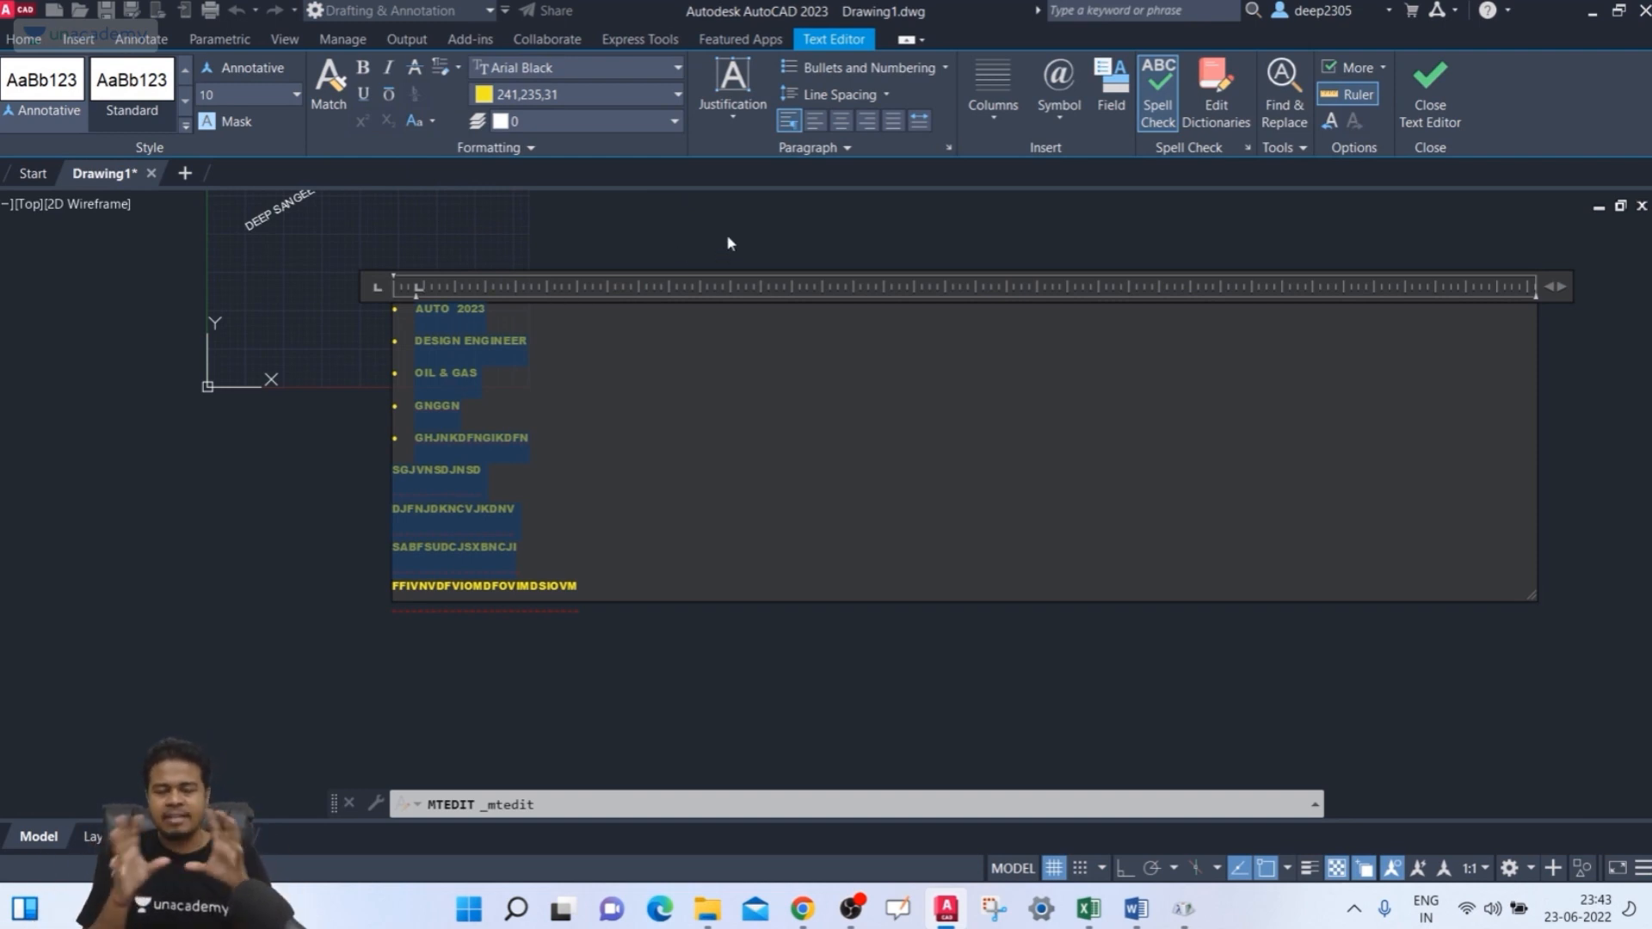
{"action": "key", "text": "Escape"}
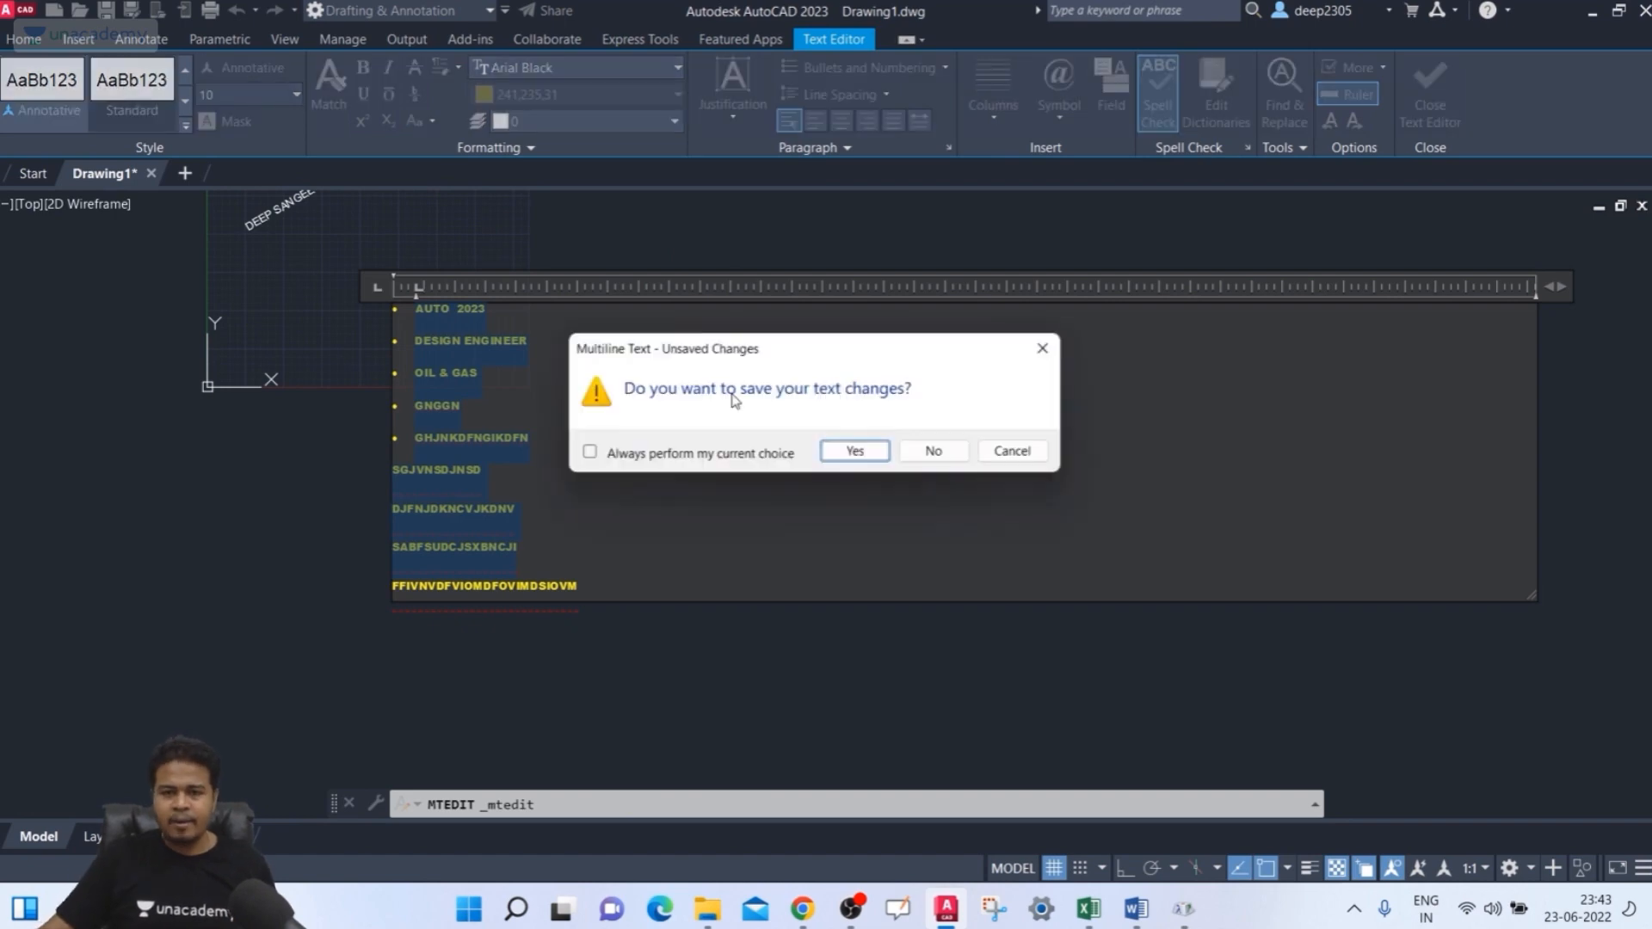
{"action": "left_click", "coordinate": [858, 454]}
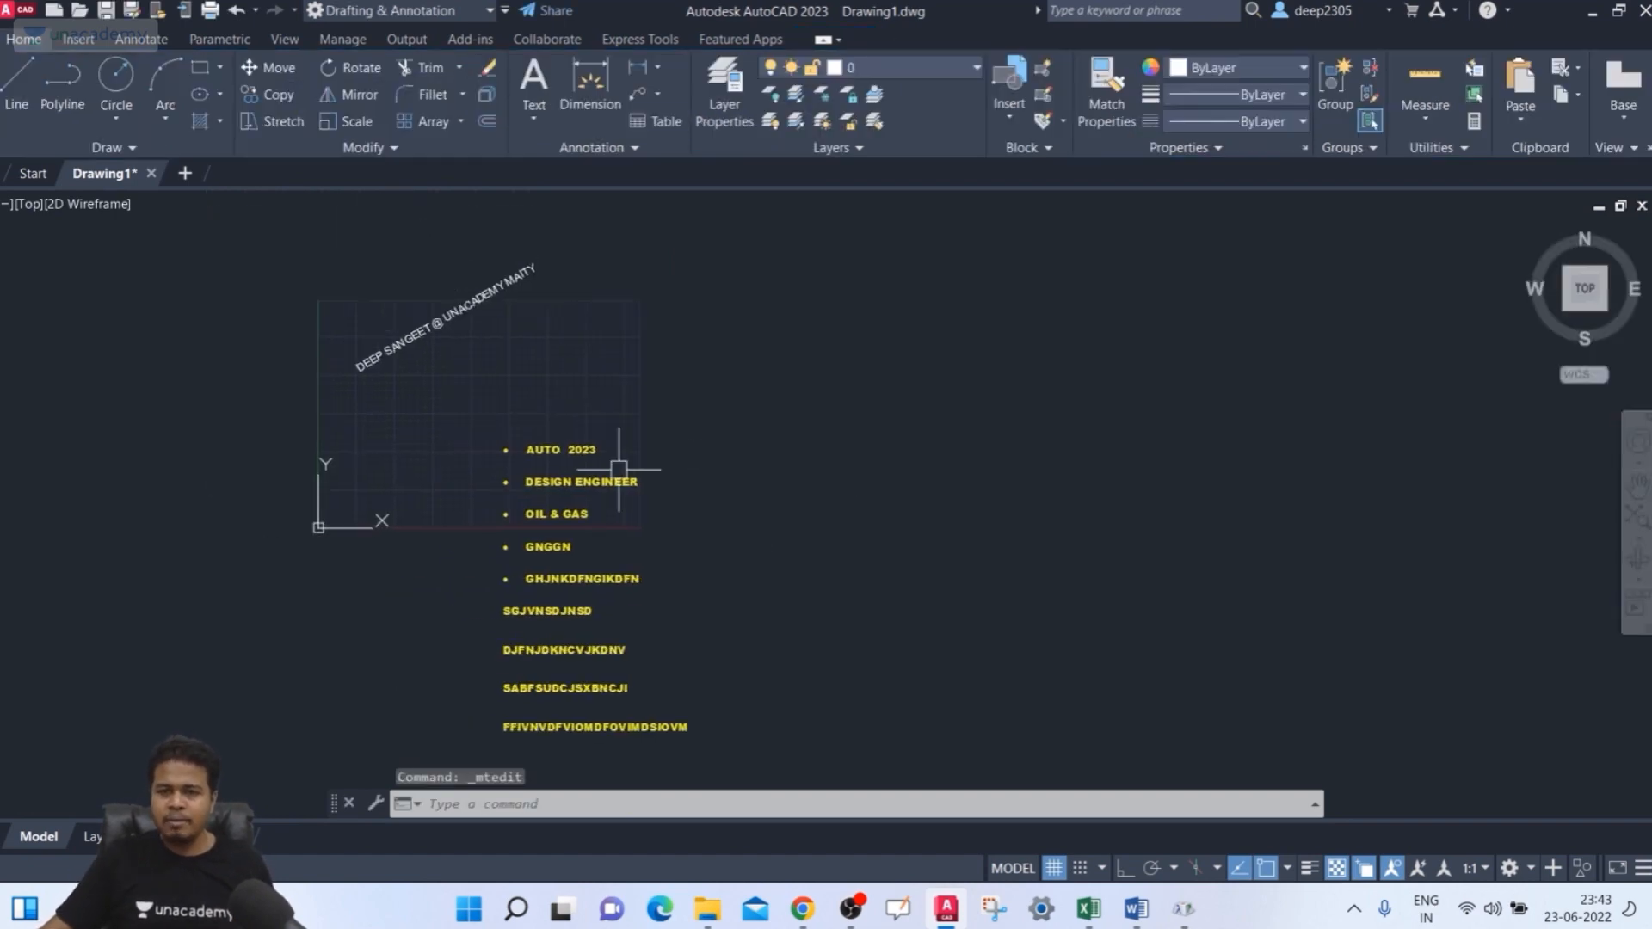
{"action": "scroll", "coordinate": [604, 469], "scroll_direction": "up", "scroll_amount": 4}
{"action": "middle_click_drag", "start_coordinate": [604, 469], "coordinate": [644, 392]}
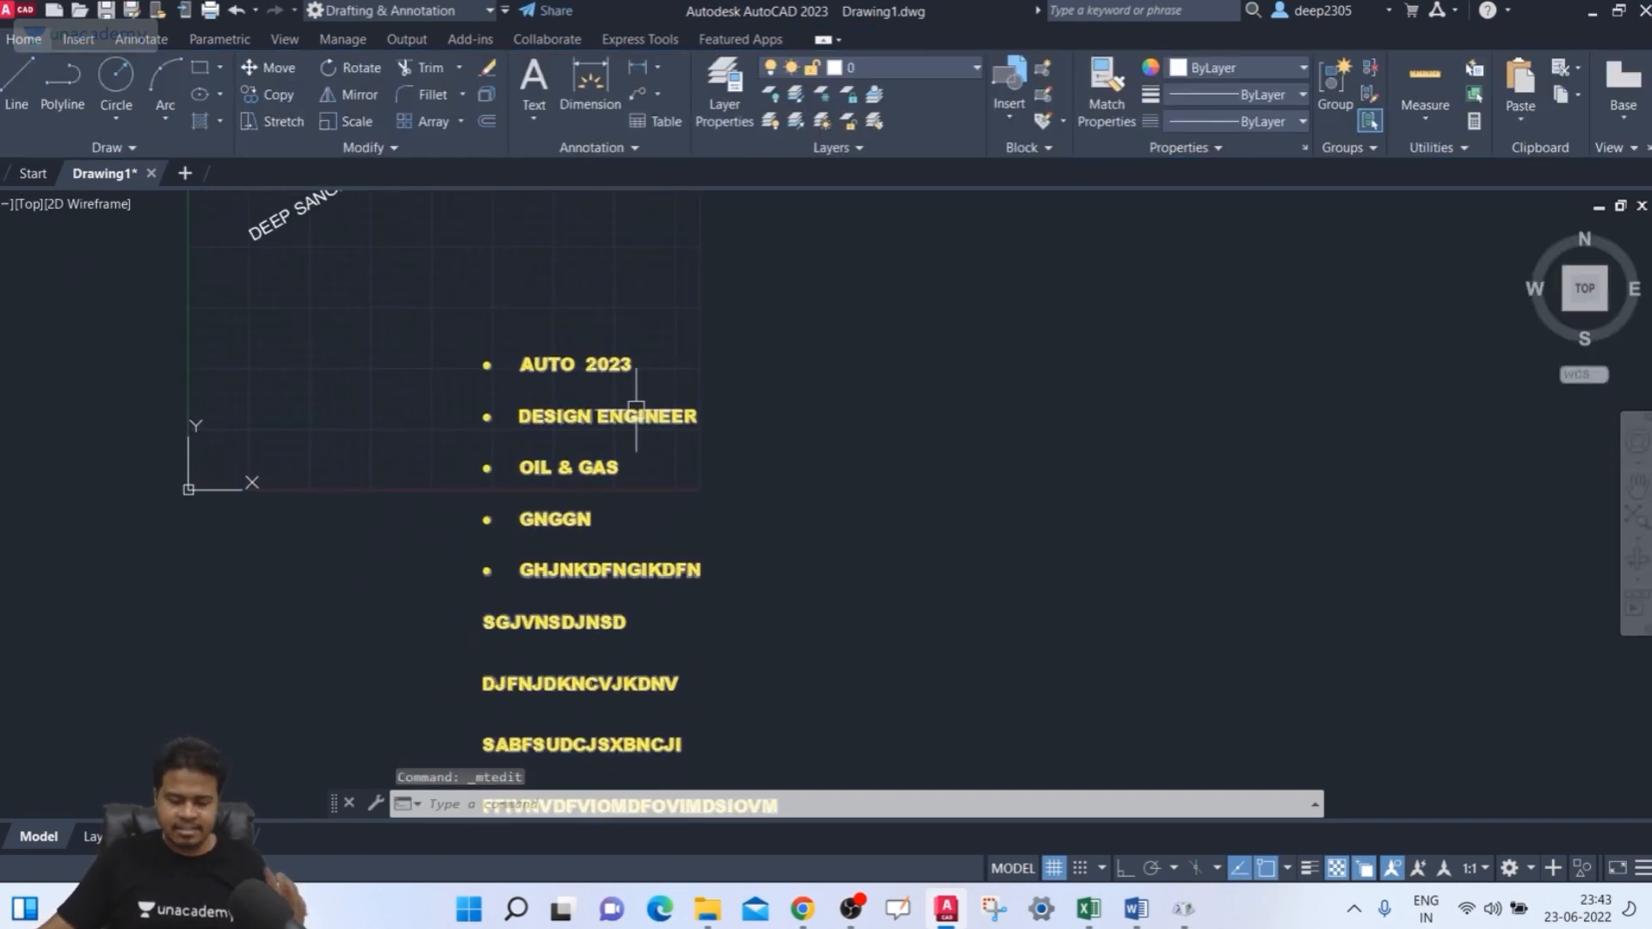
{"action": "middle_click_drag", "start_coordinate": [575, 505], "coordinate": [590, 579]}
{"action": "scroll", "coordinate": [520, 497], "scroll_direction": "down", "scroll_amount": 2}
{"action": "mouse_move", "coordinate": [519, 497]}
{"action": "middle_mouse_down"}
{"action": "mouse_move", "coordinate": [742, 491]}
{"action": "mouse_move", "coordinate": [725, 339]}
{"action": "mouse_move", "coordinate": [605, 586]}
{"action": "middle_mouse_up"}
{"action": "scroll", "coordinate": [749, 448], "scroll_direction": "up", "scroll_amount": 2}
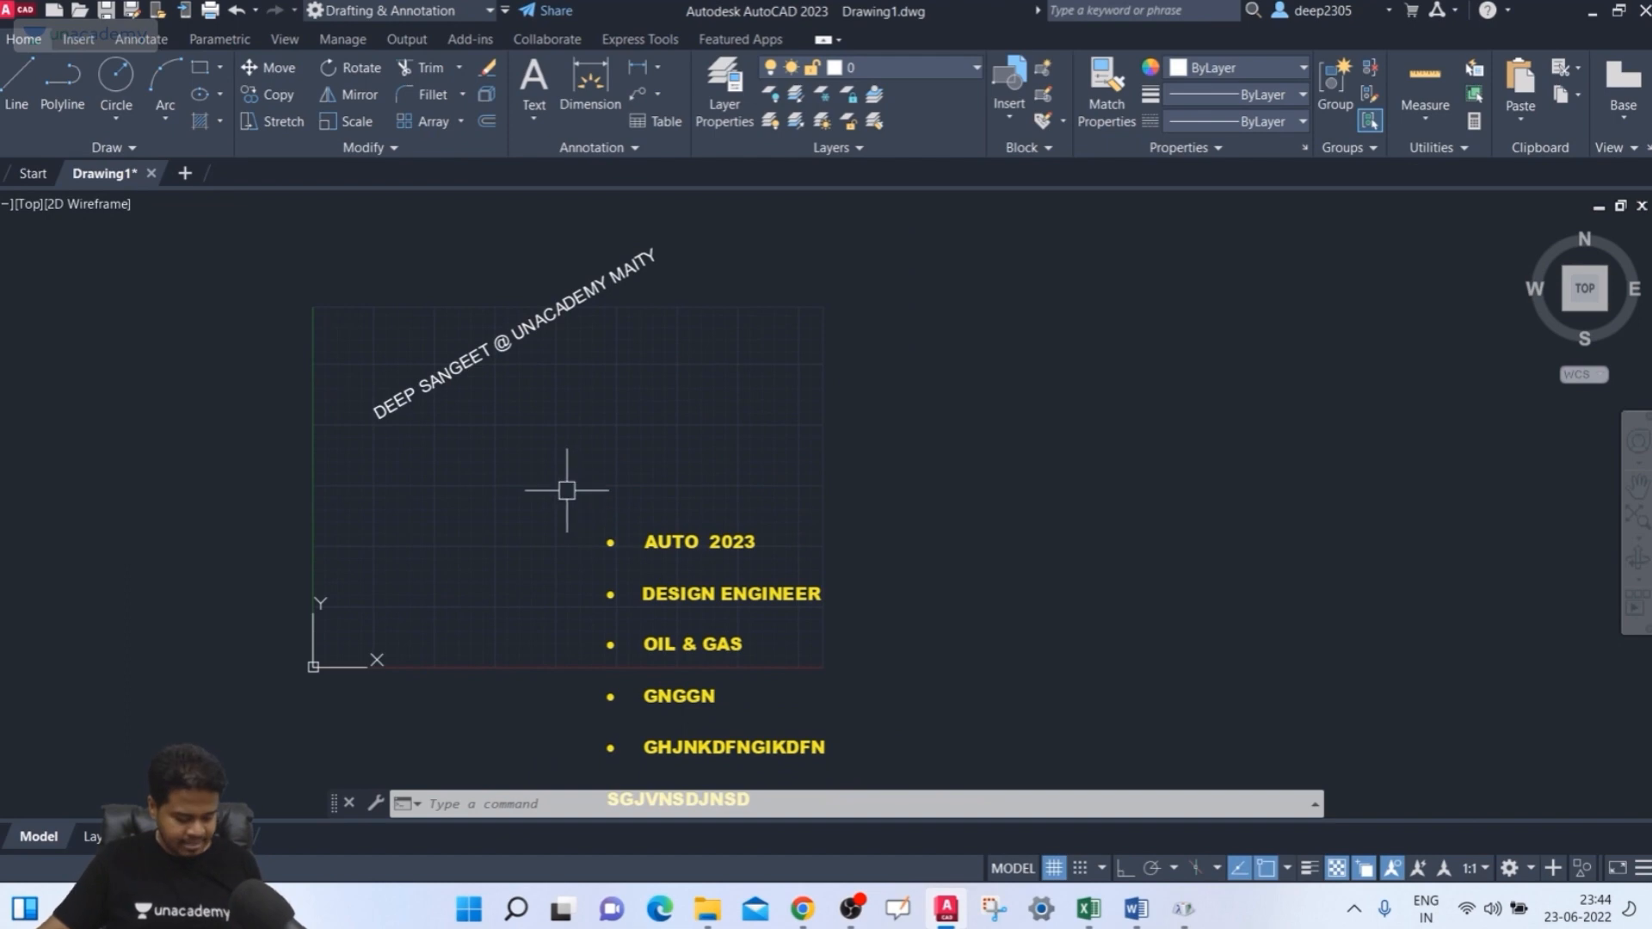
{"action": "type", "text": "st"}
{"action": "key", "text": "Return"}
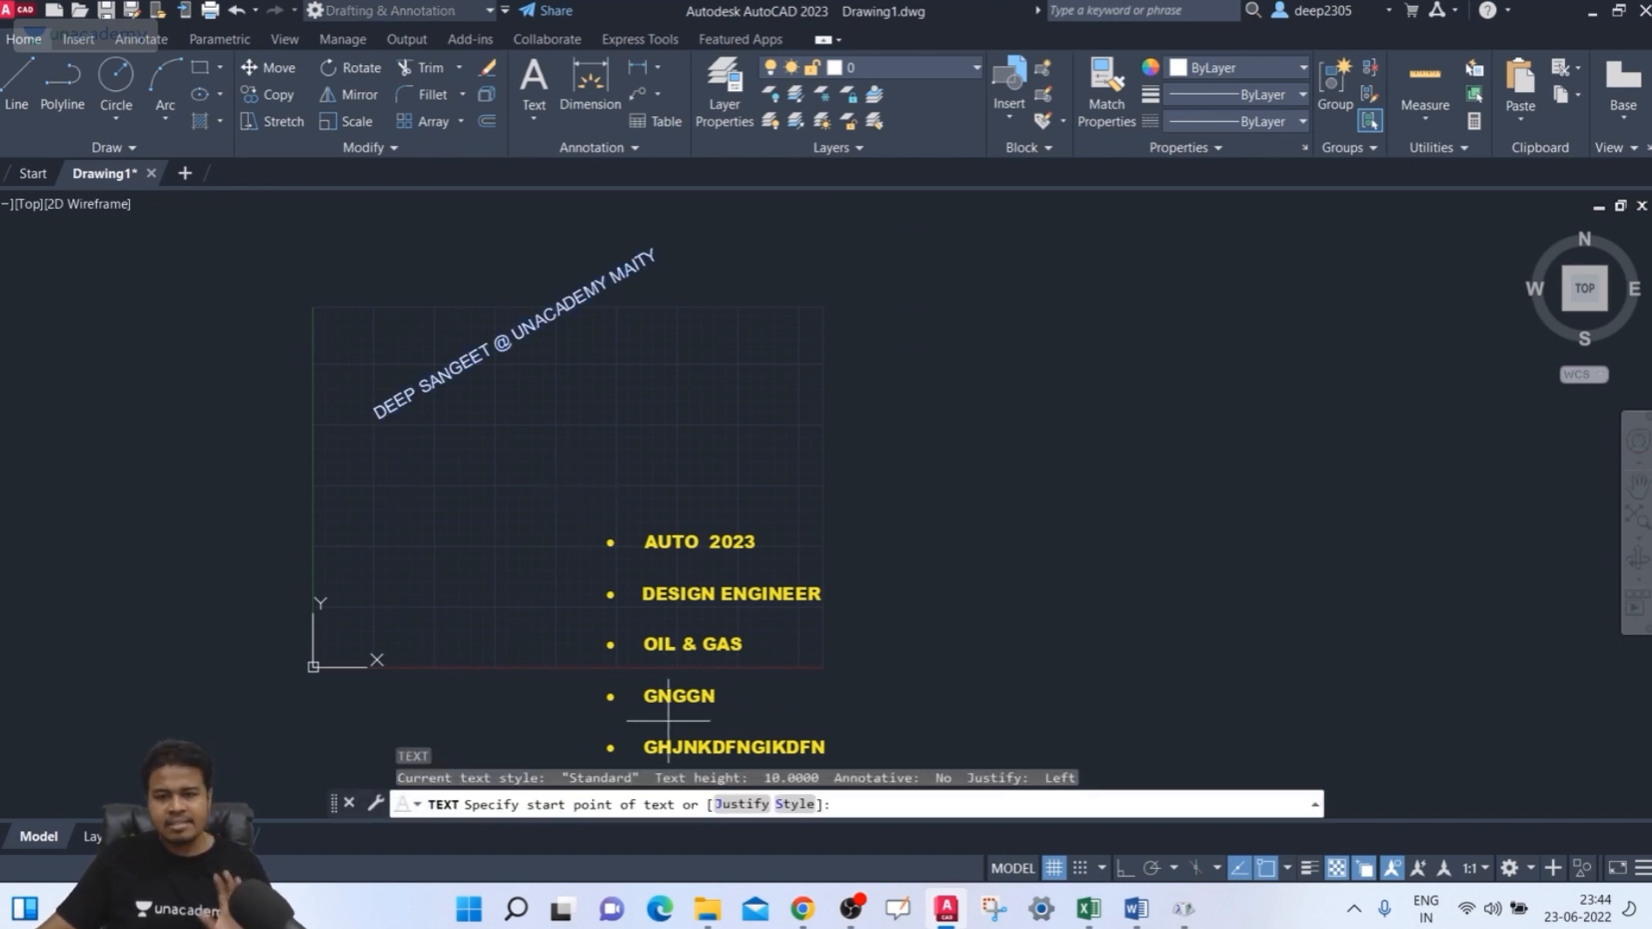
{"action": "middle_click_drag", "start_coordinate": [663, 504], "coordinate": [659, 546]}
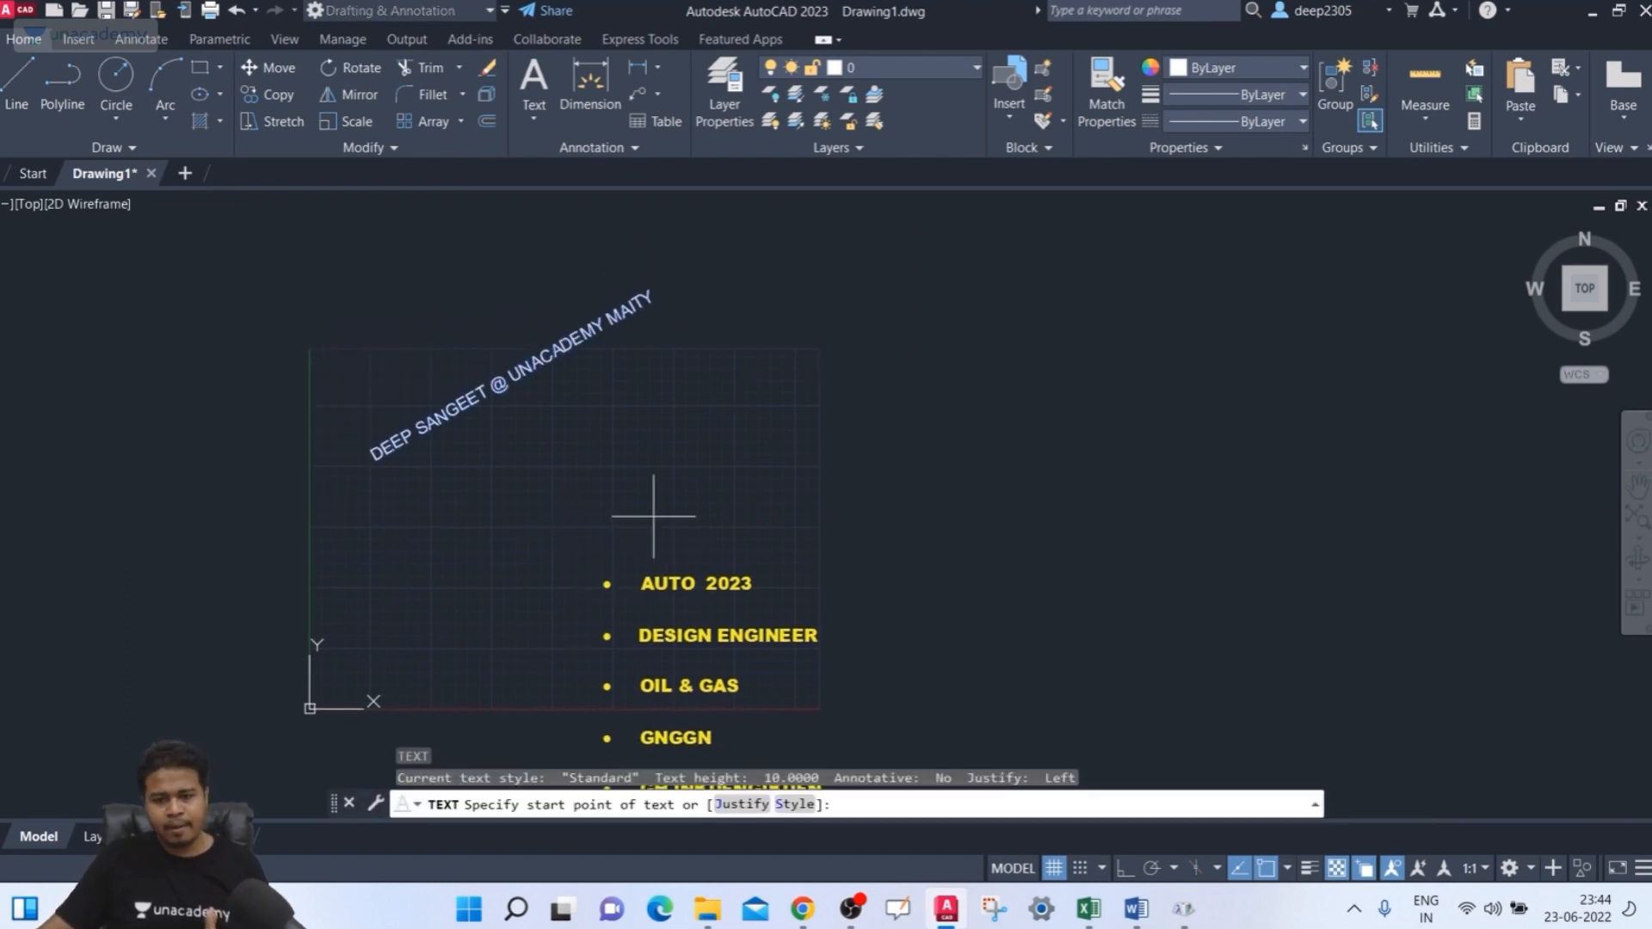
{"action": "left_click", "coordinate": [796, 806]}
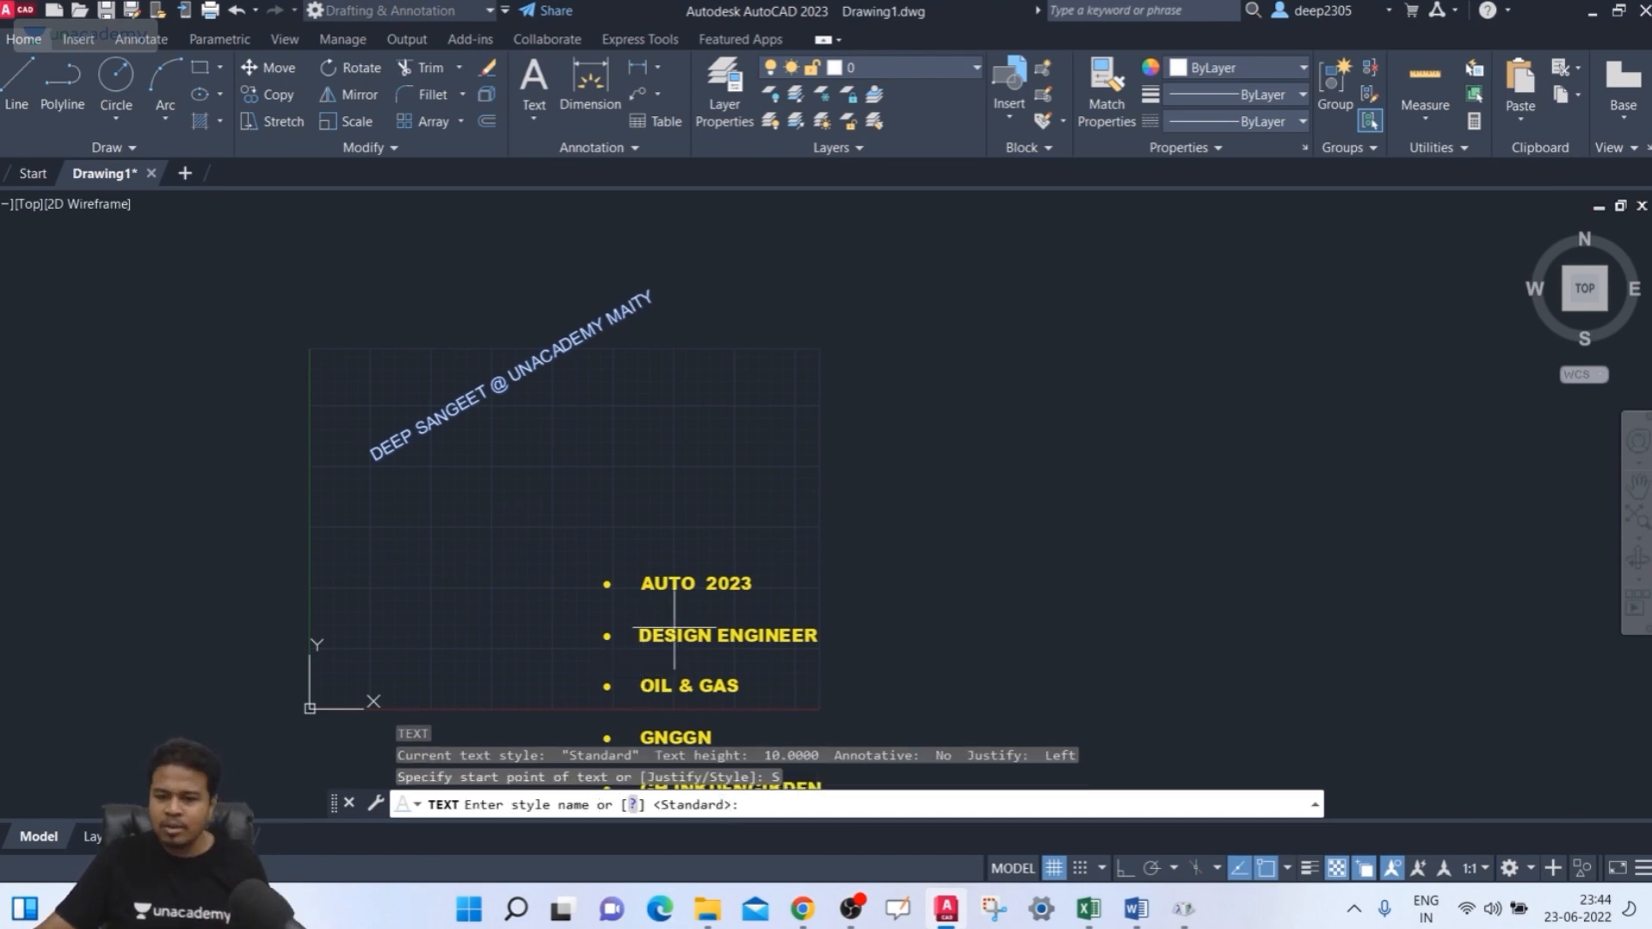
{"action": "key", "text": "Escape"}
{"action": "middle_click_drag", "start_coordinate": [732, 391], "coordinate": [752, 386]}
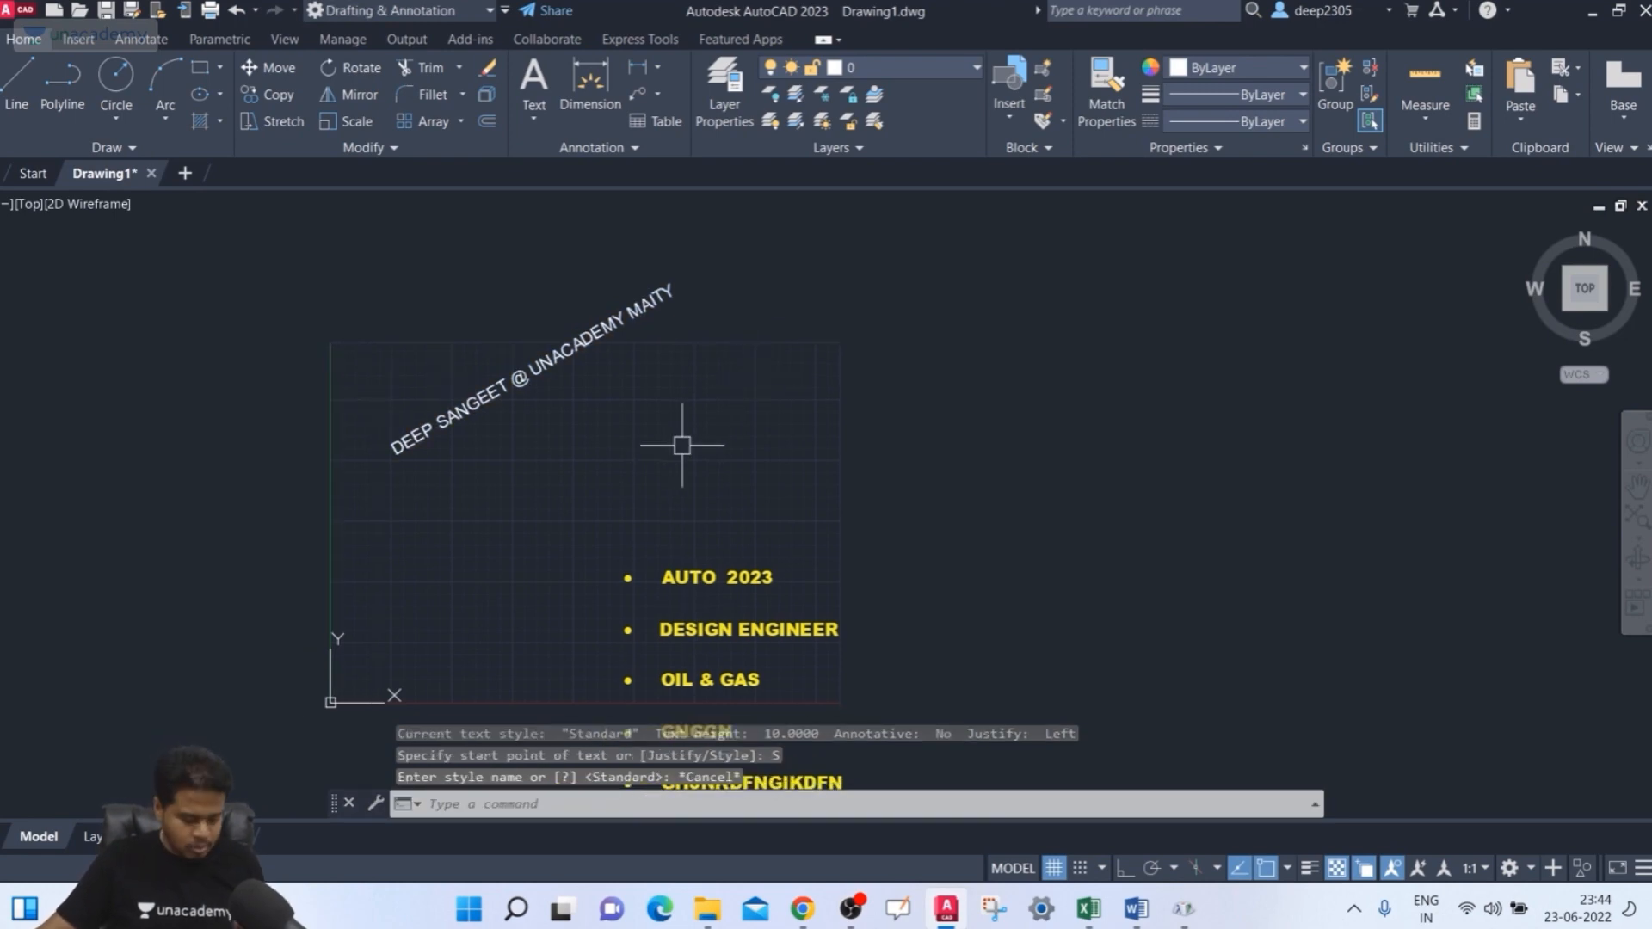
{"action": "type", "text": "DT"}
{"action": "key", "text": "Return"}
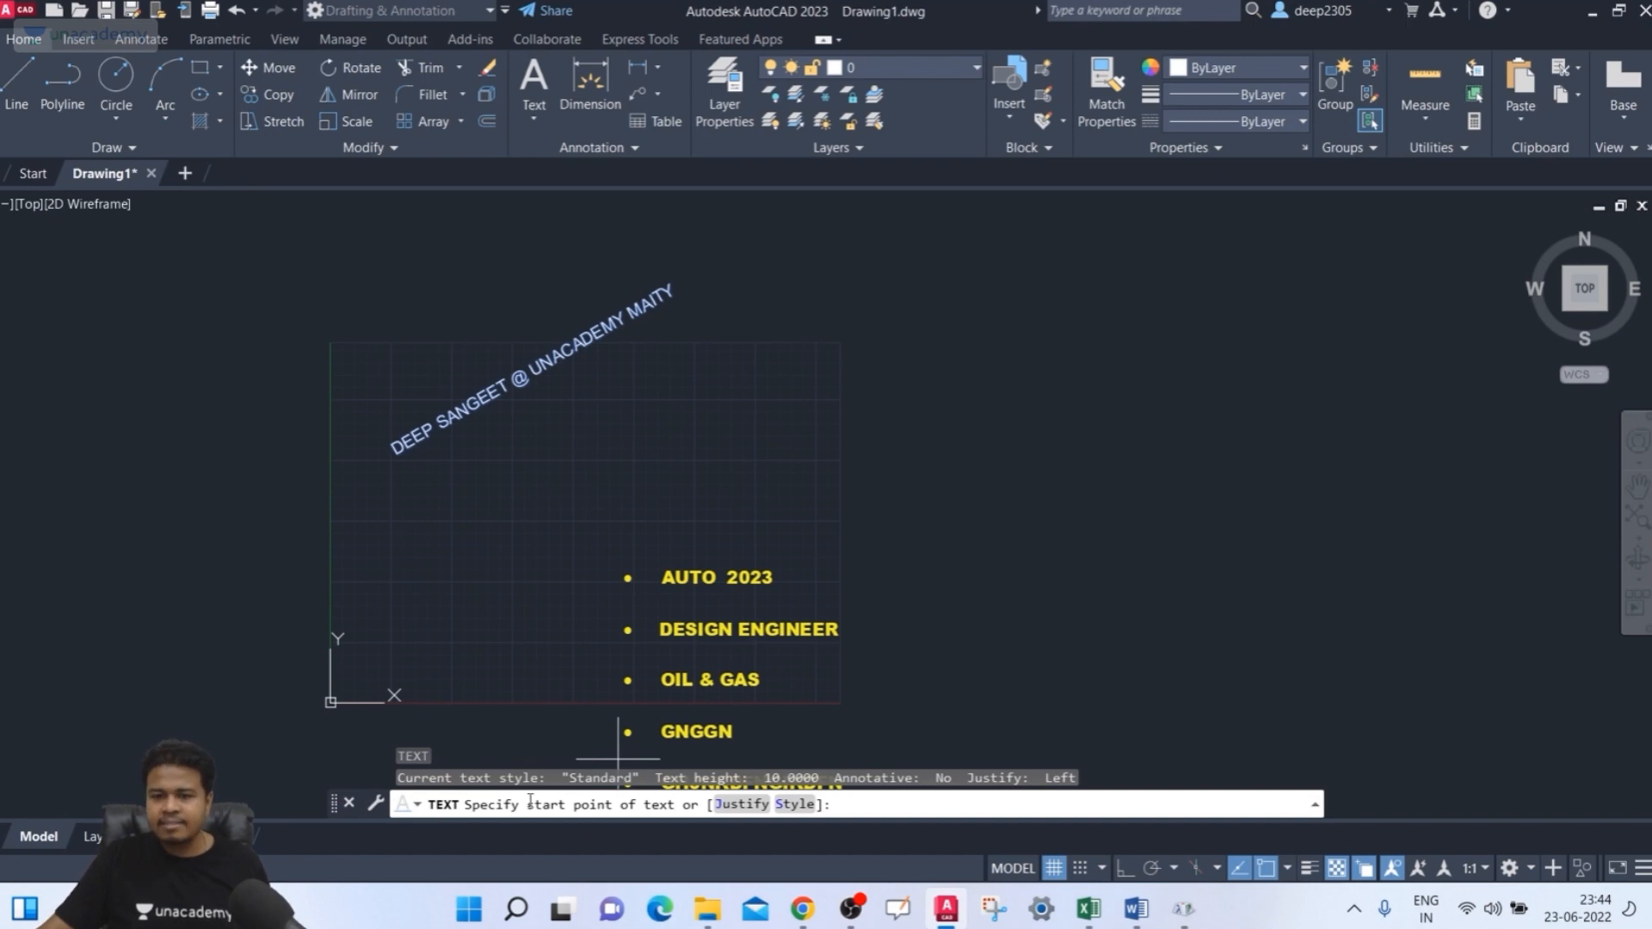
{"action": "key", "text": "Escape"}
- Start a single-line text just above the bulleted list, with height 20 and rotation angle 0
{"action": "left_click", "coordinate": [153, 46]}
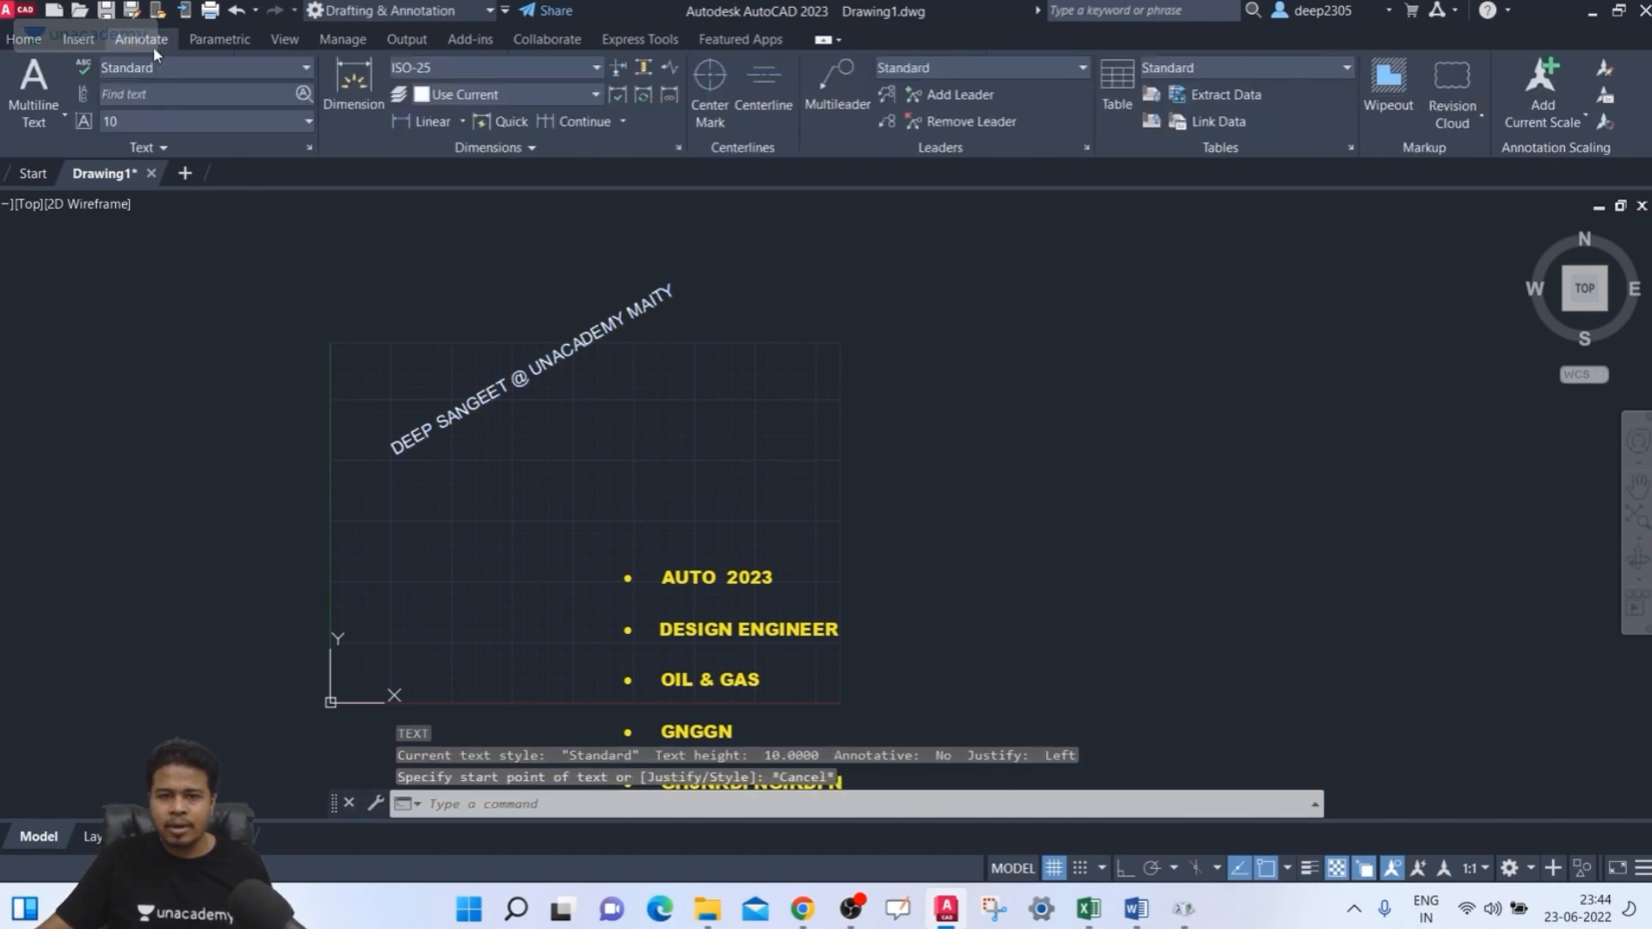
{"action": "left_click", "coordinate": [22, 122]}
{"action": "left_click", "coordinate": [69, 199]}
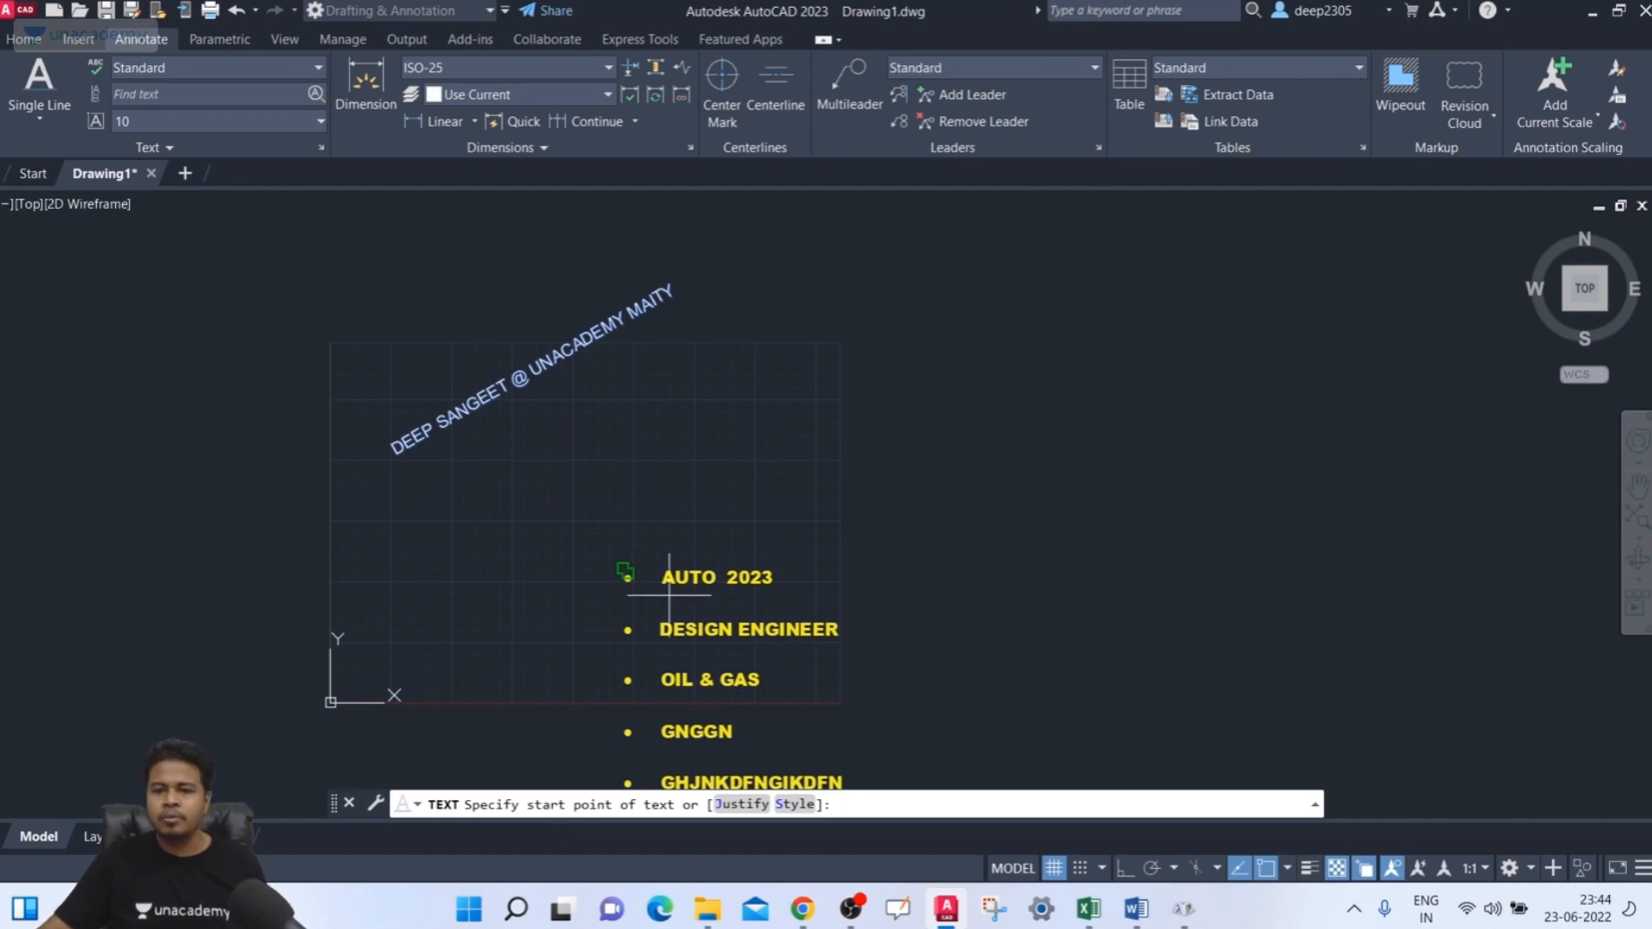
{"action": "middle_click_drag", "start_coordinate": [670, 555], "coordinate": [663, 542]}
{"action": "left_click", "coordinate": [651, 437]}
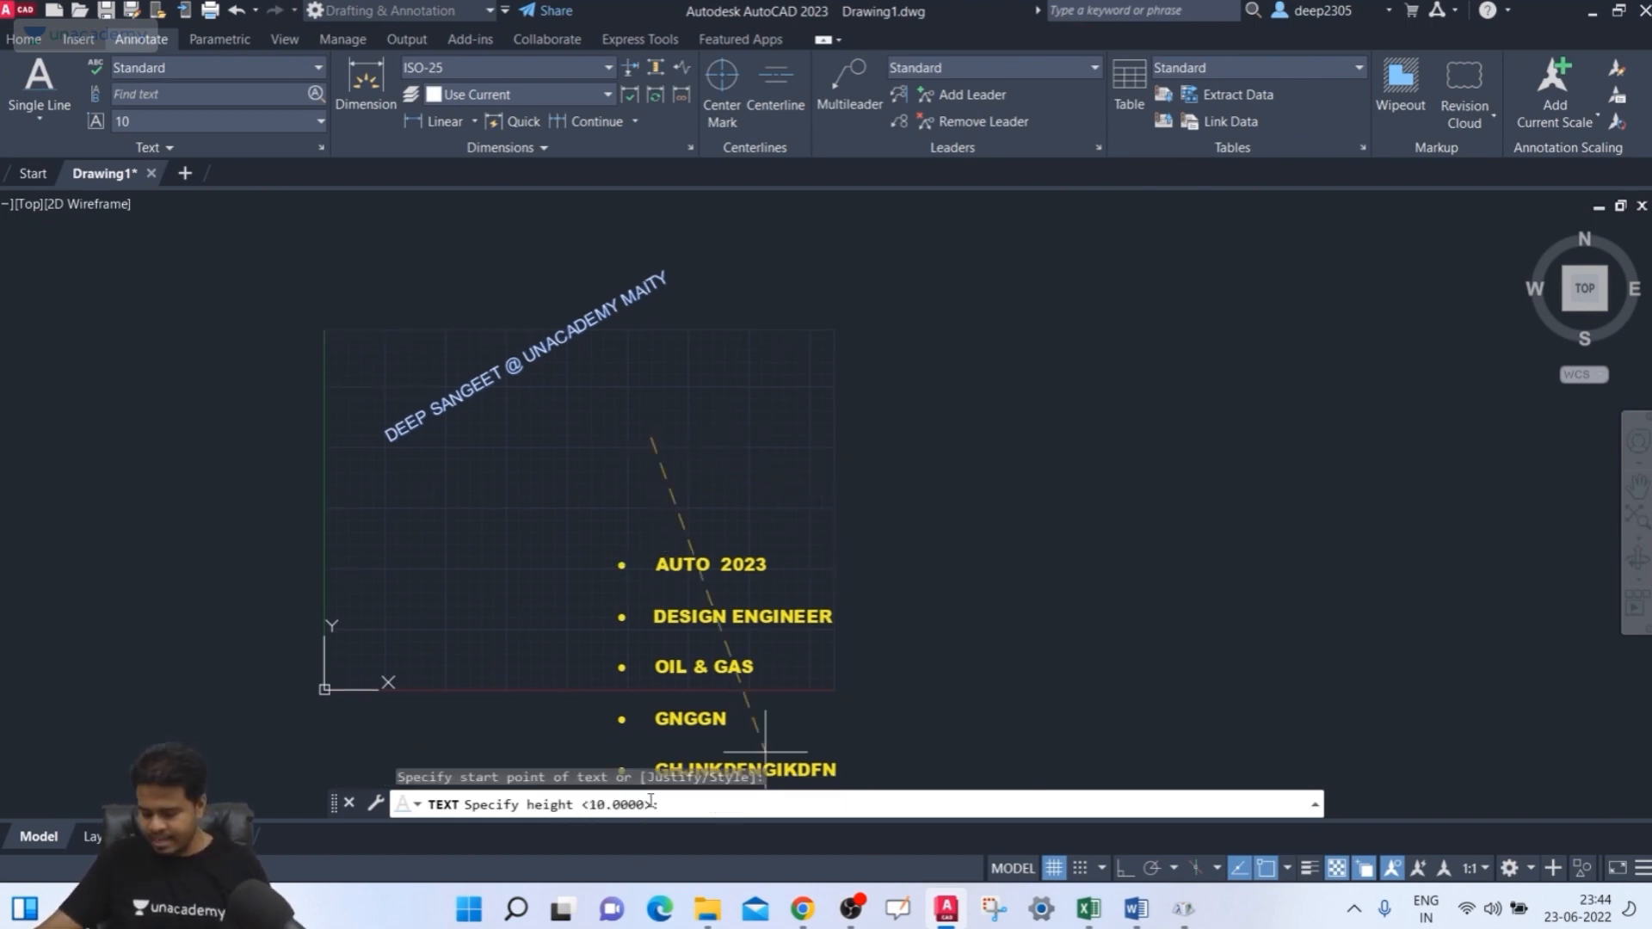
{"action": "type", "text": "20"}
{"action": "key", "text": "Return"}
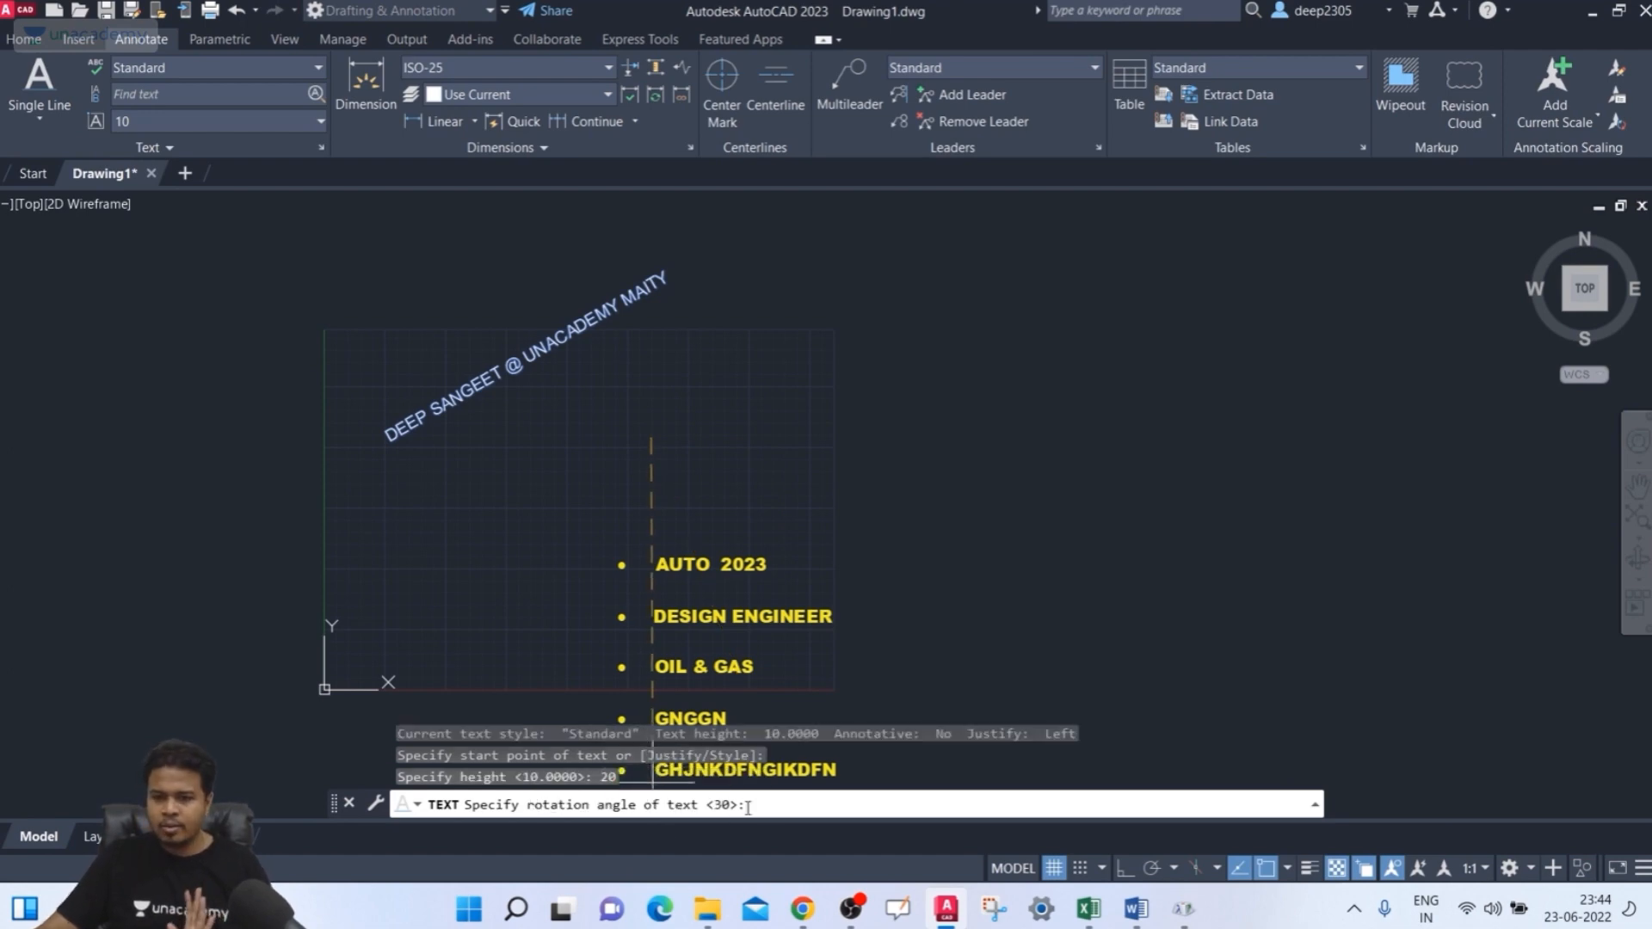
{"action": "key", "text": "Return"}
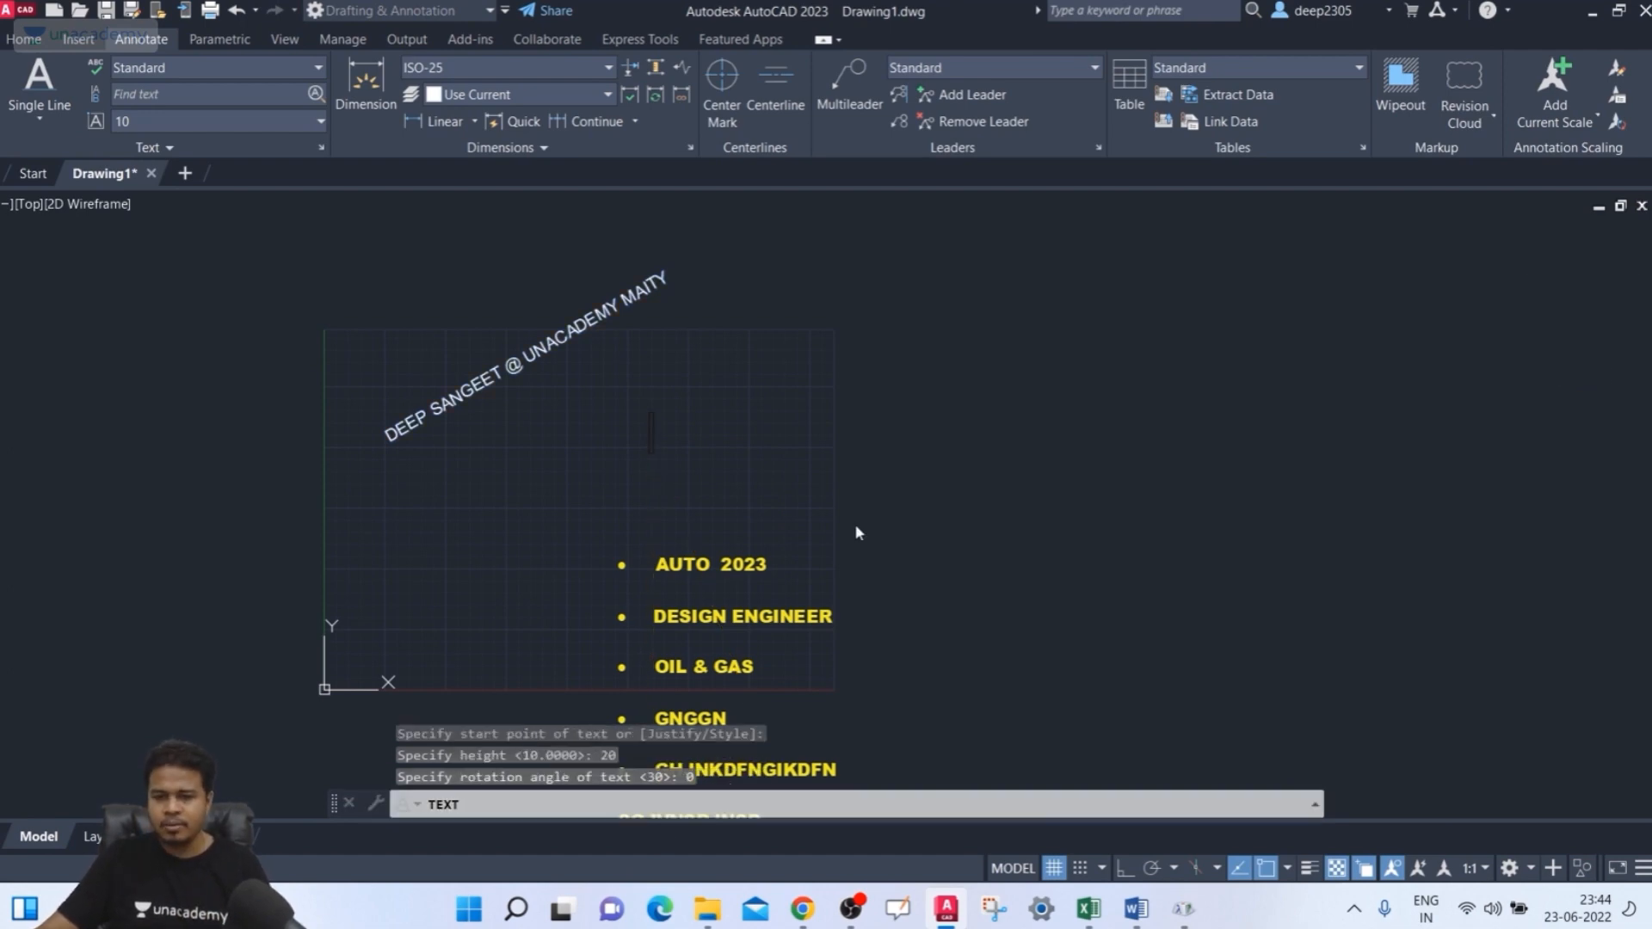
- Enter the text lines YRFJTYJTYFMBFOIMBOI, DFJBNFDMBOFMIB and JDSVNISDNVINIODNVO, and finish the single-line text
{"action": "scroll", "coordinate": [683, 468], "scroll_direction": "up", "scroll_amount": 3}
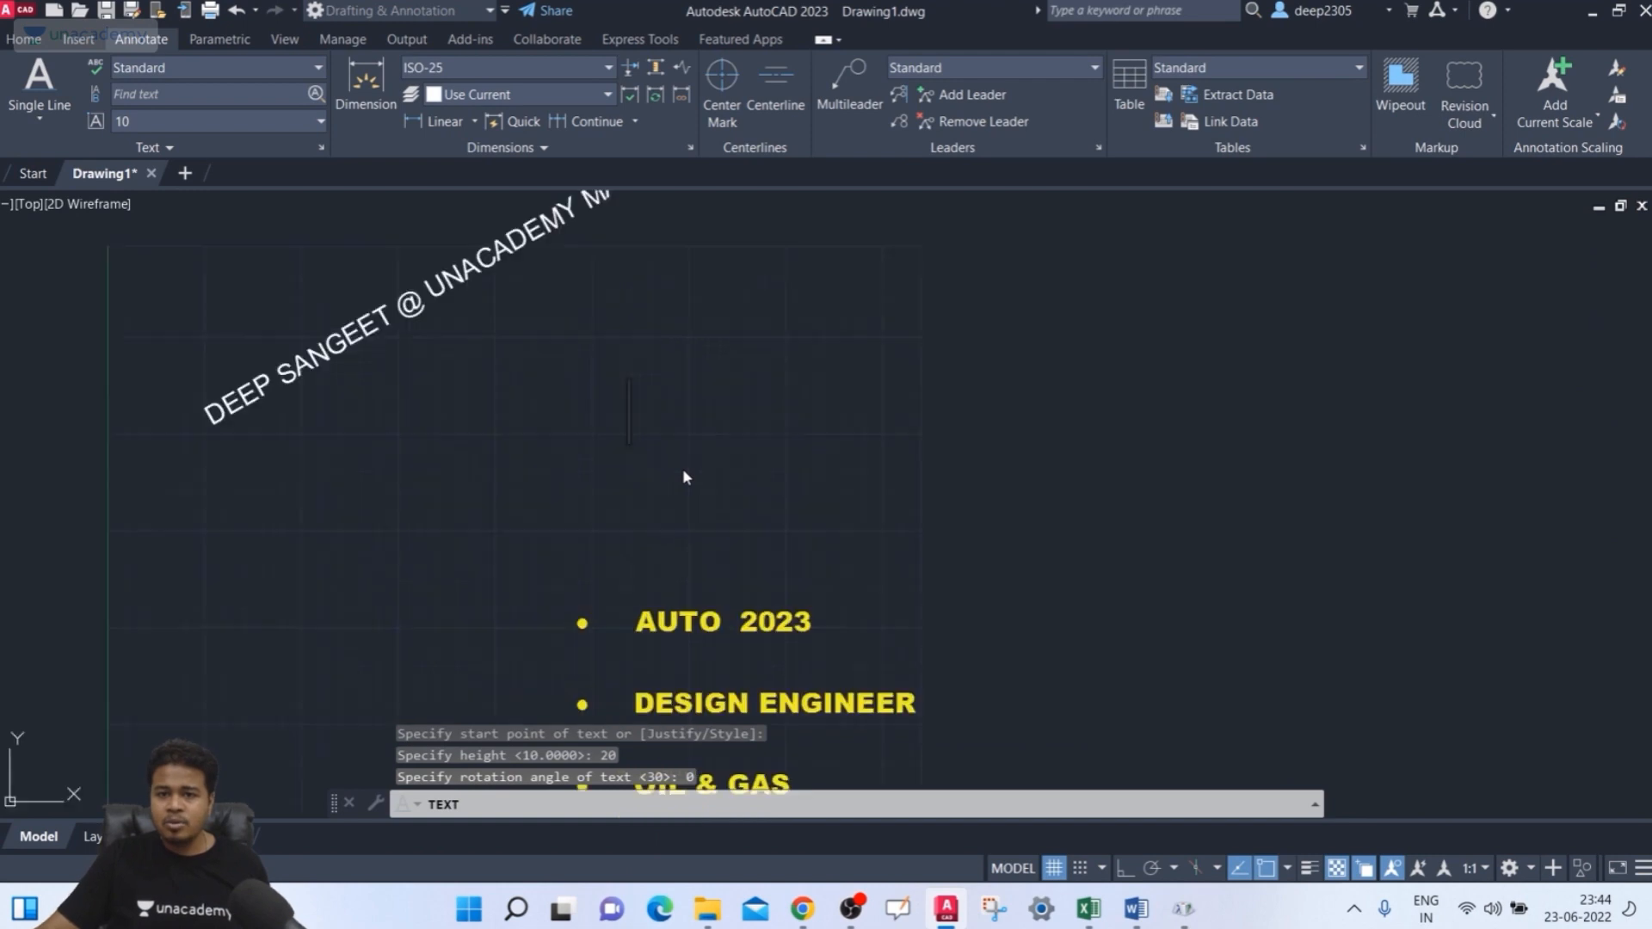
{"action": "type", "text": "YRFJTYJTYFMBFOIMBOI"}
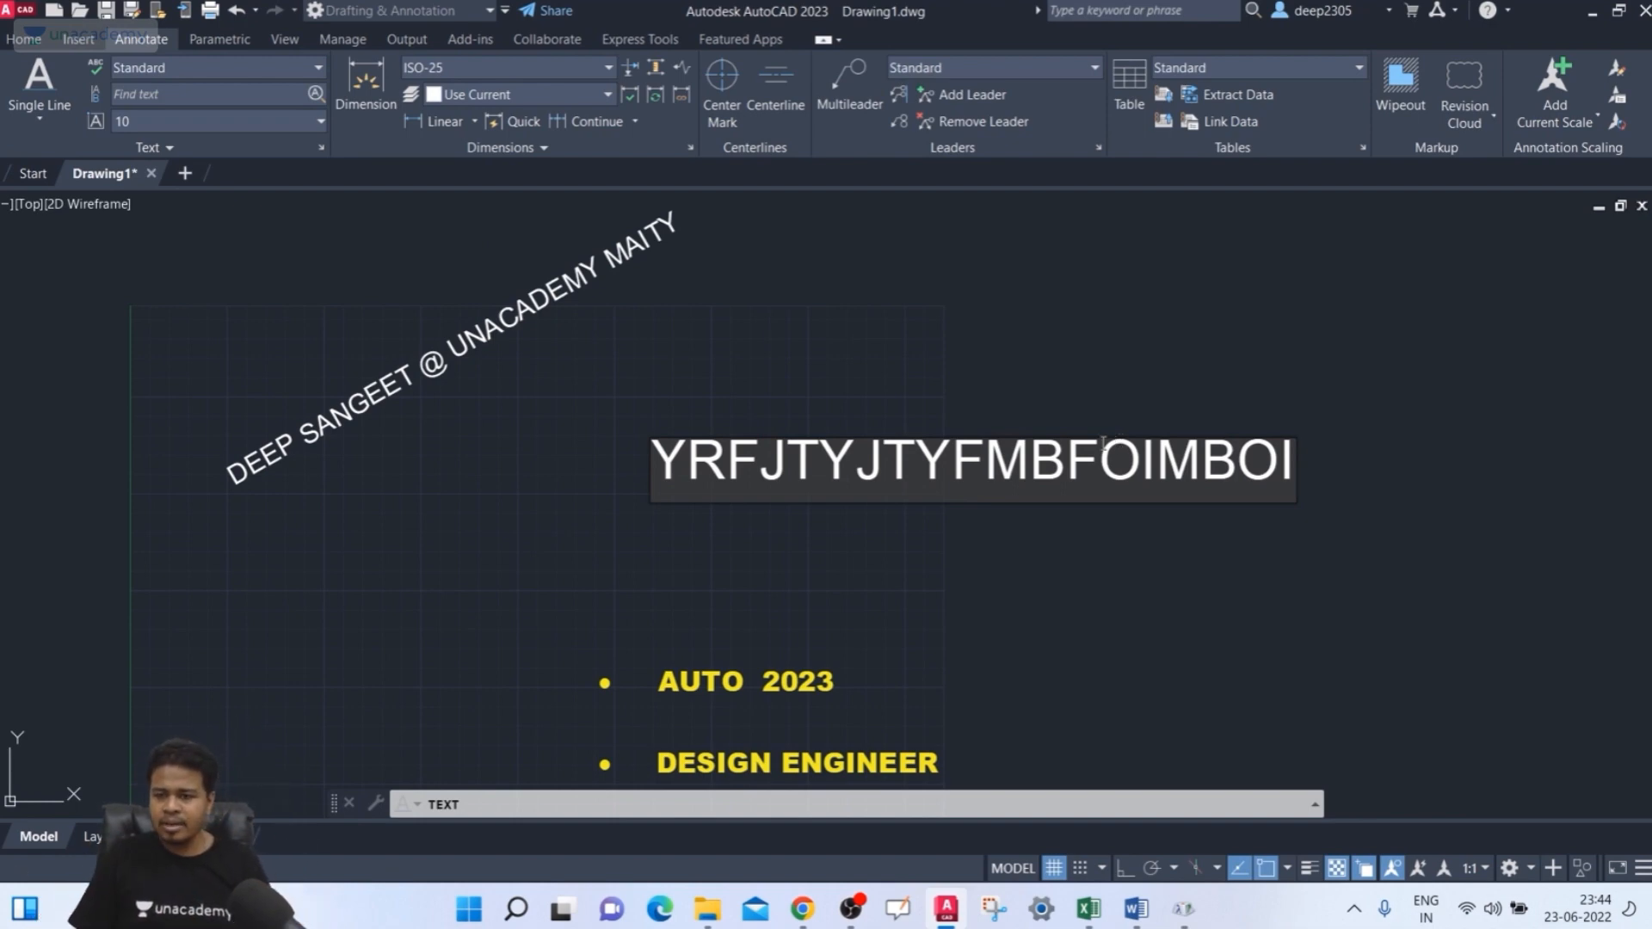
{"action": "key", "text": "Return"}
{"action": "type", "text": "DFJBNFDMBOFMIB"}
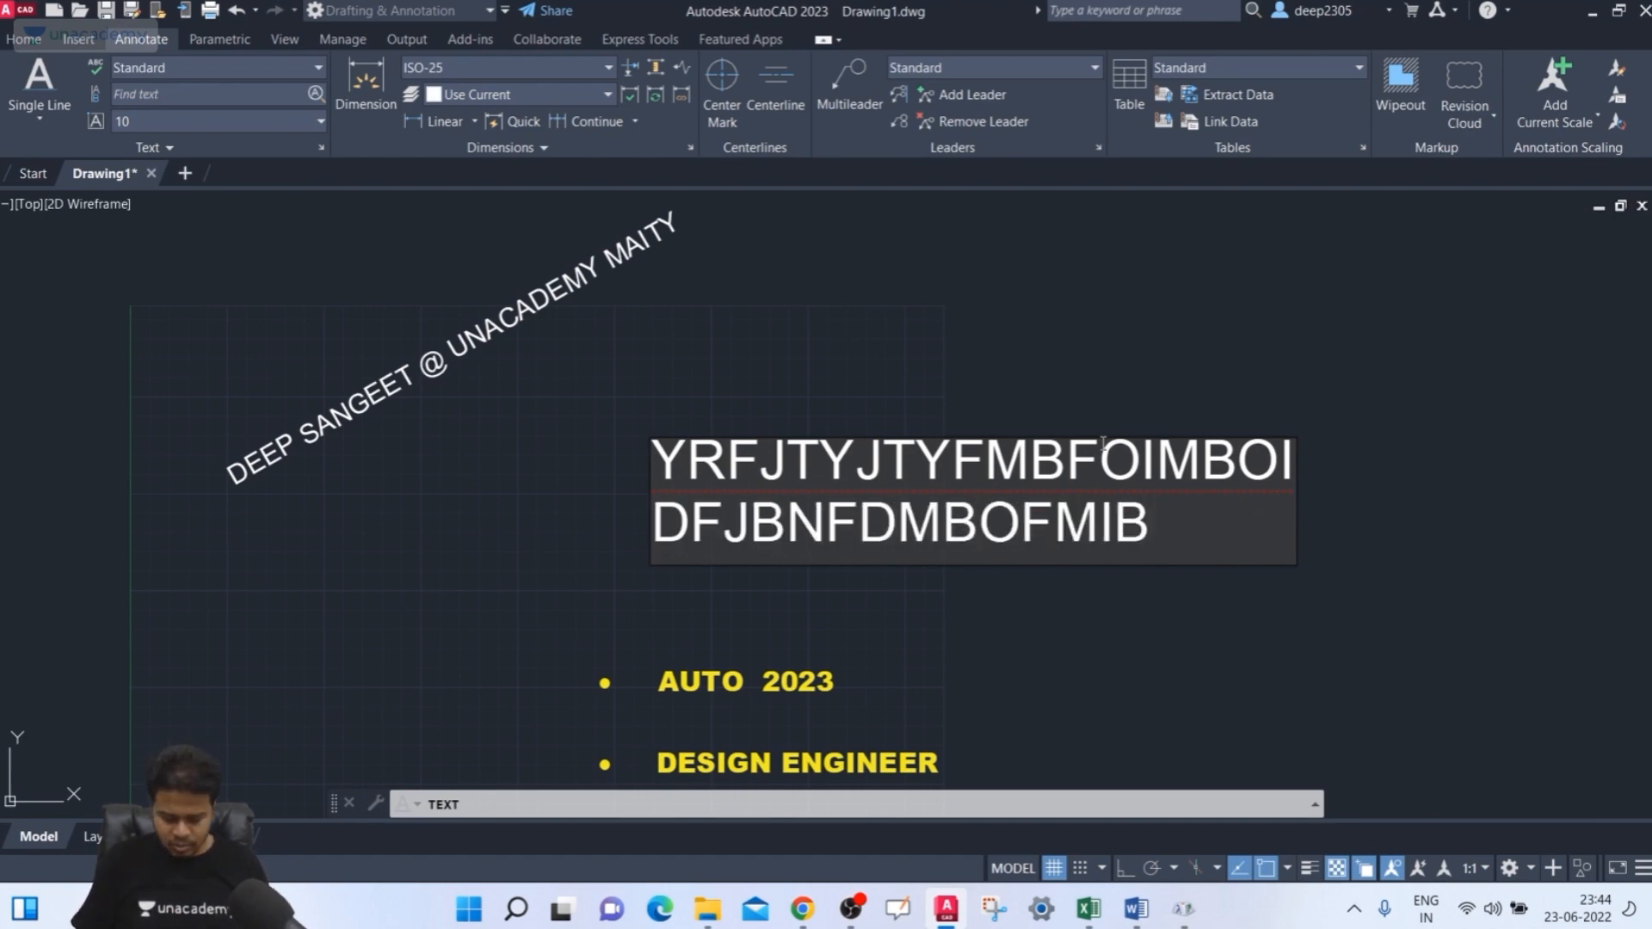
{"action": "key", "text": "Return"}
{"action": "type", "text": "JDSVNISDNVINIODNVO"}
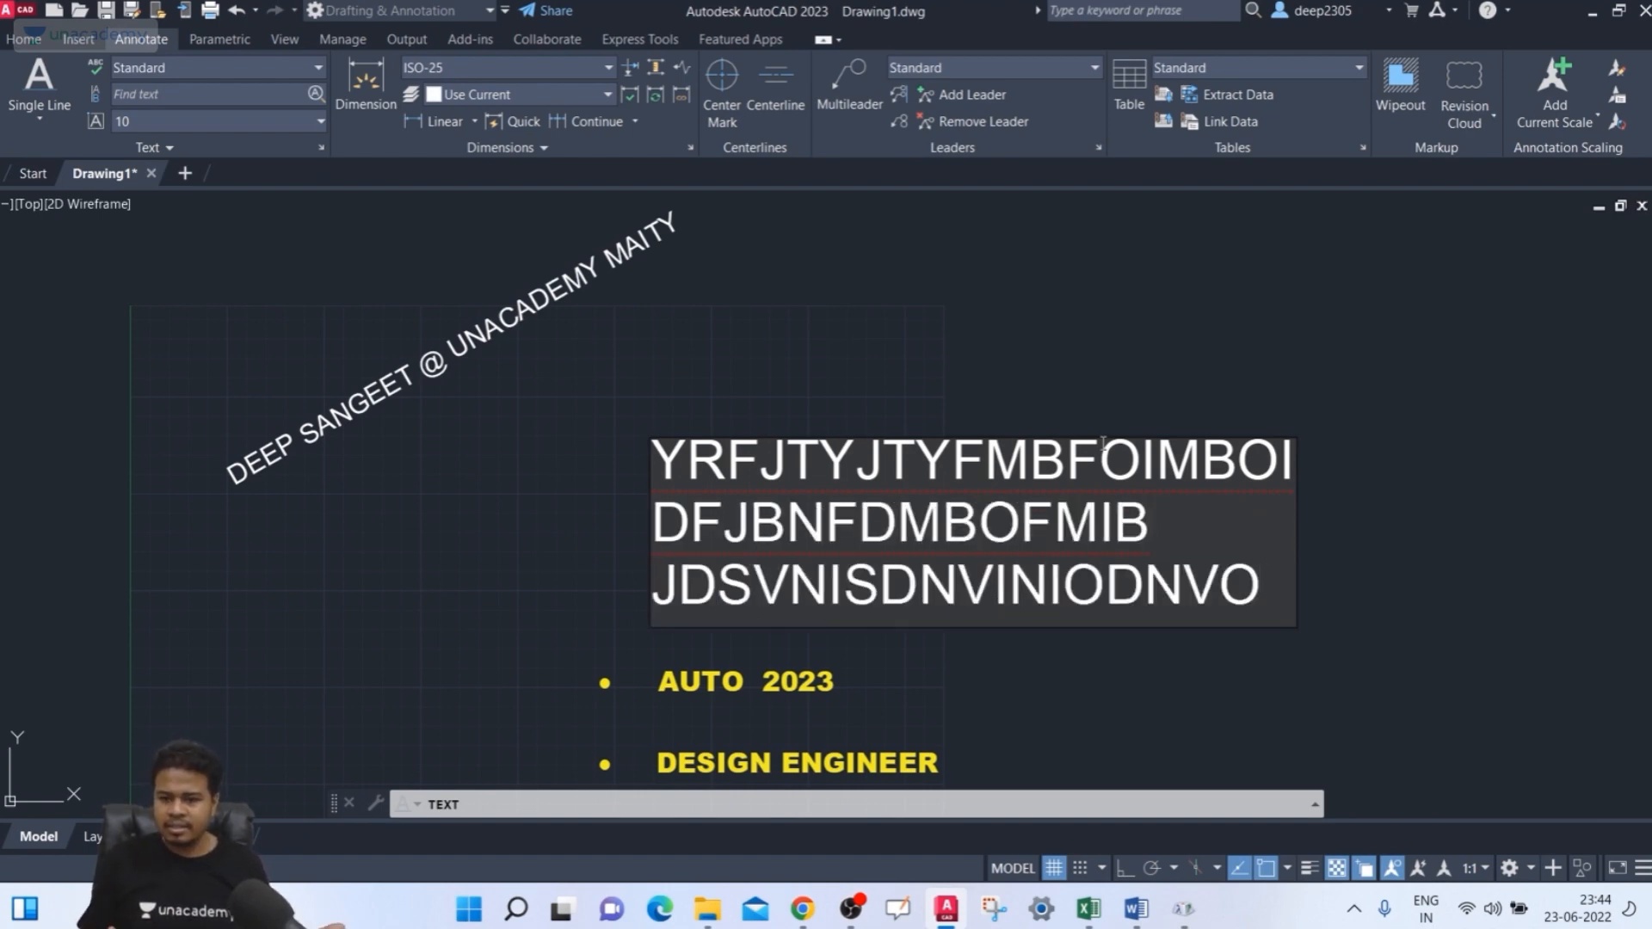
{"action": "scroll", "coordinate": [608, 654], "scroll_direction": "down", "scroll_amount": 2}
{"action": "middle_click_drag", "start_coordinate": [608, 654], "coordinate": [591, 491]}
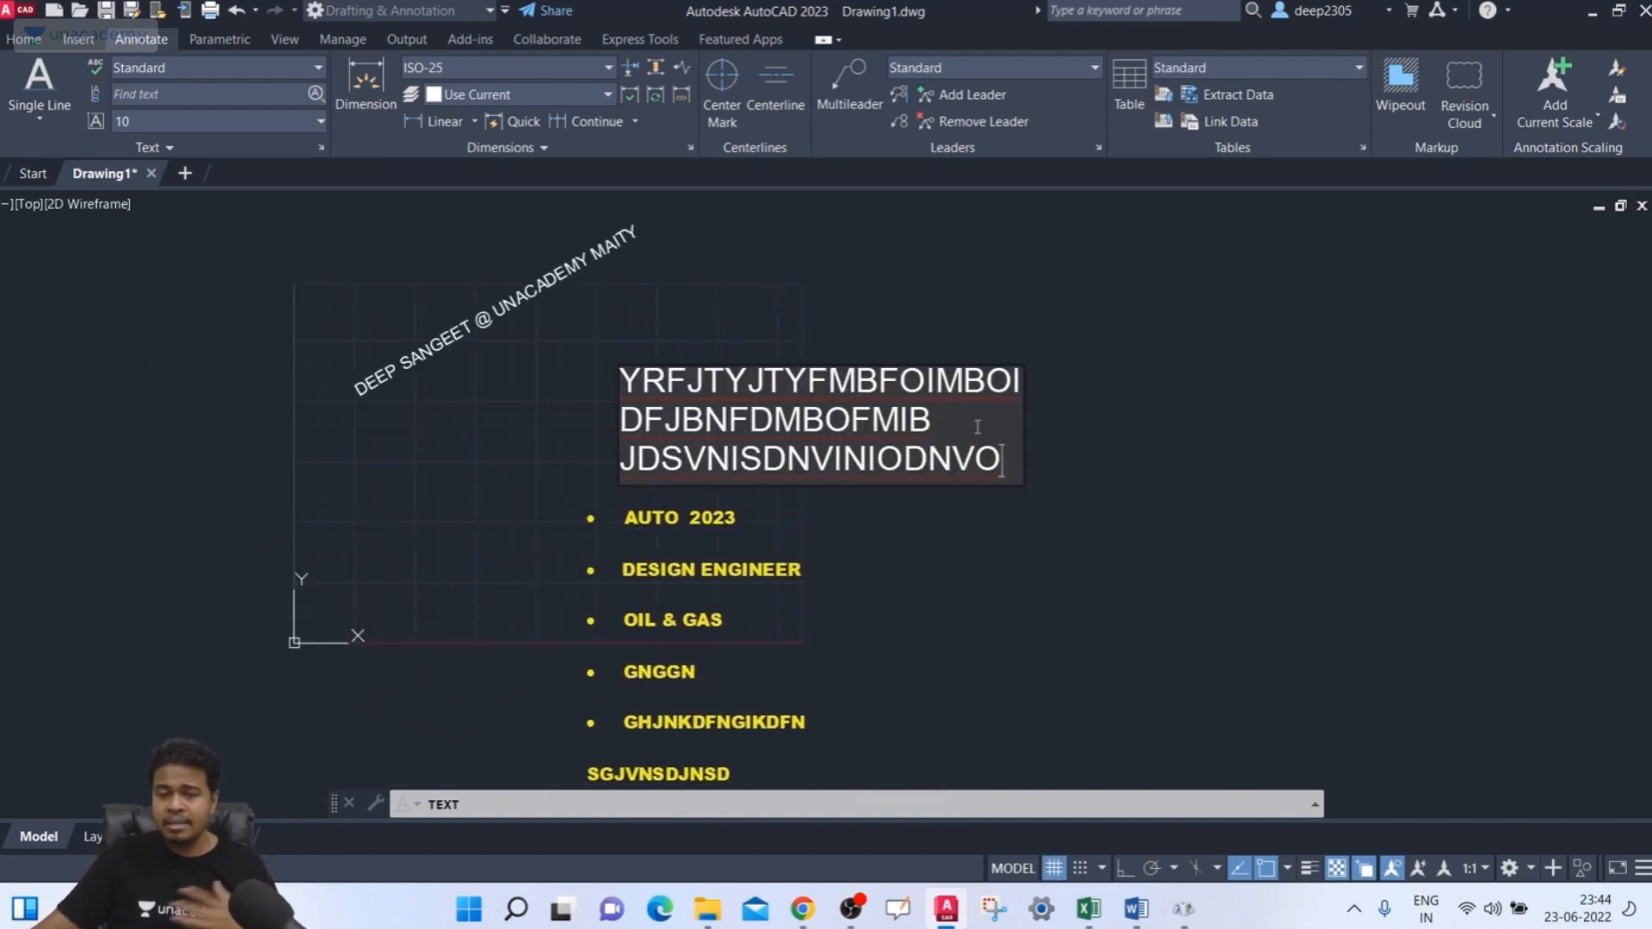
{"action": "left_click_drag", "start_coordinate": [1001, 458], "coordinate": [573, 381]}
{"action": "left_click", "coordinate": [1000, 462]}
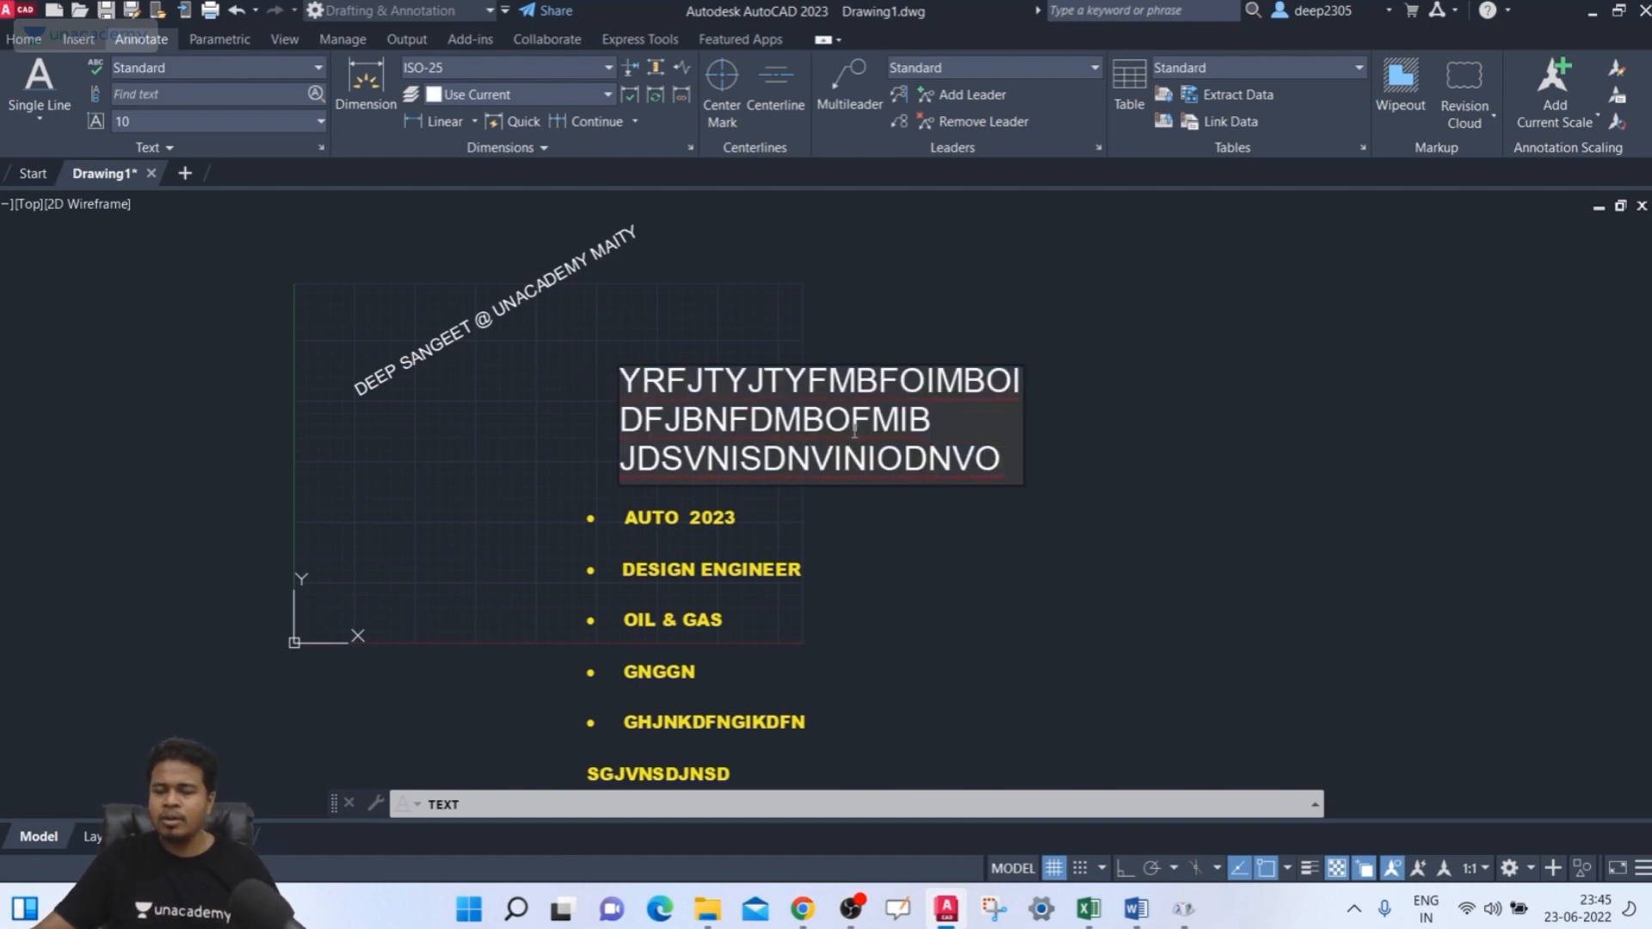
{"action": "key", "text": "Return"}
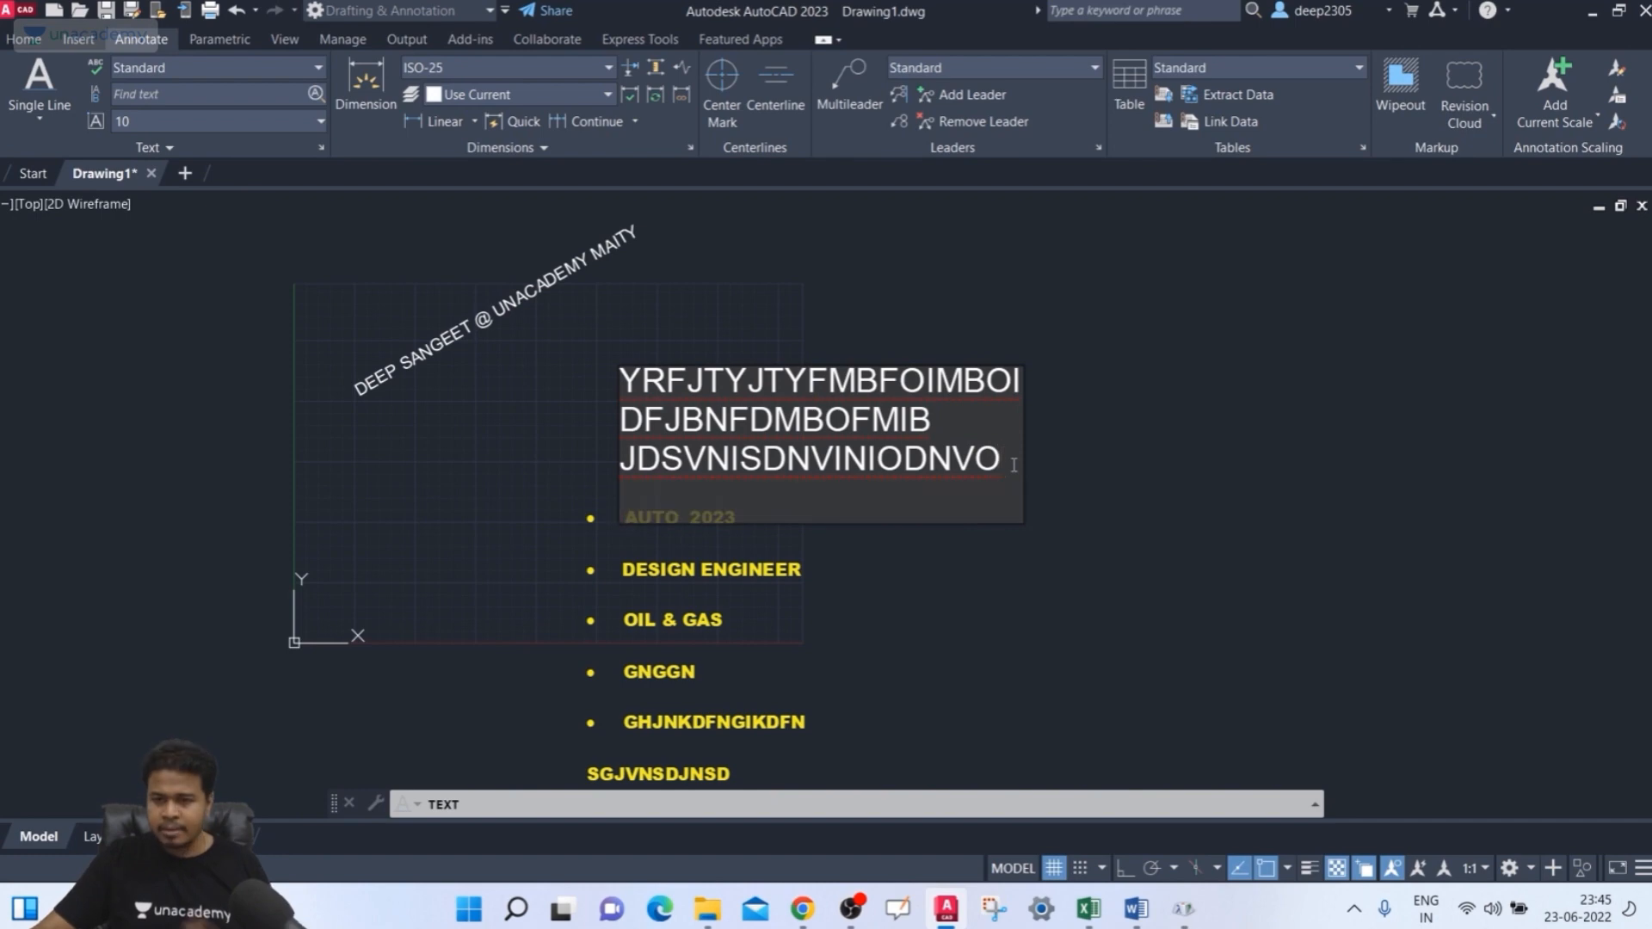
{"action": "key", "text": "Return"}
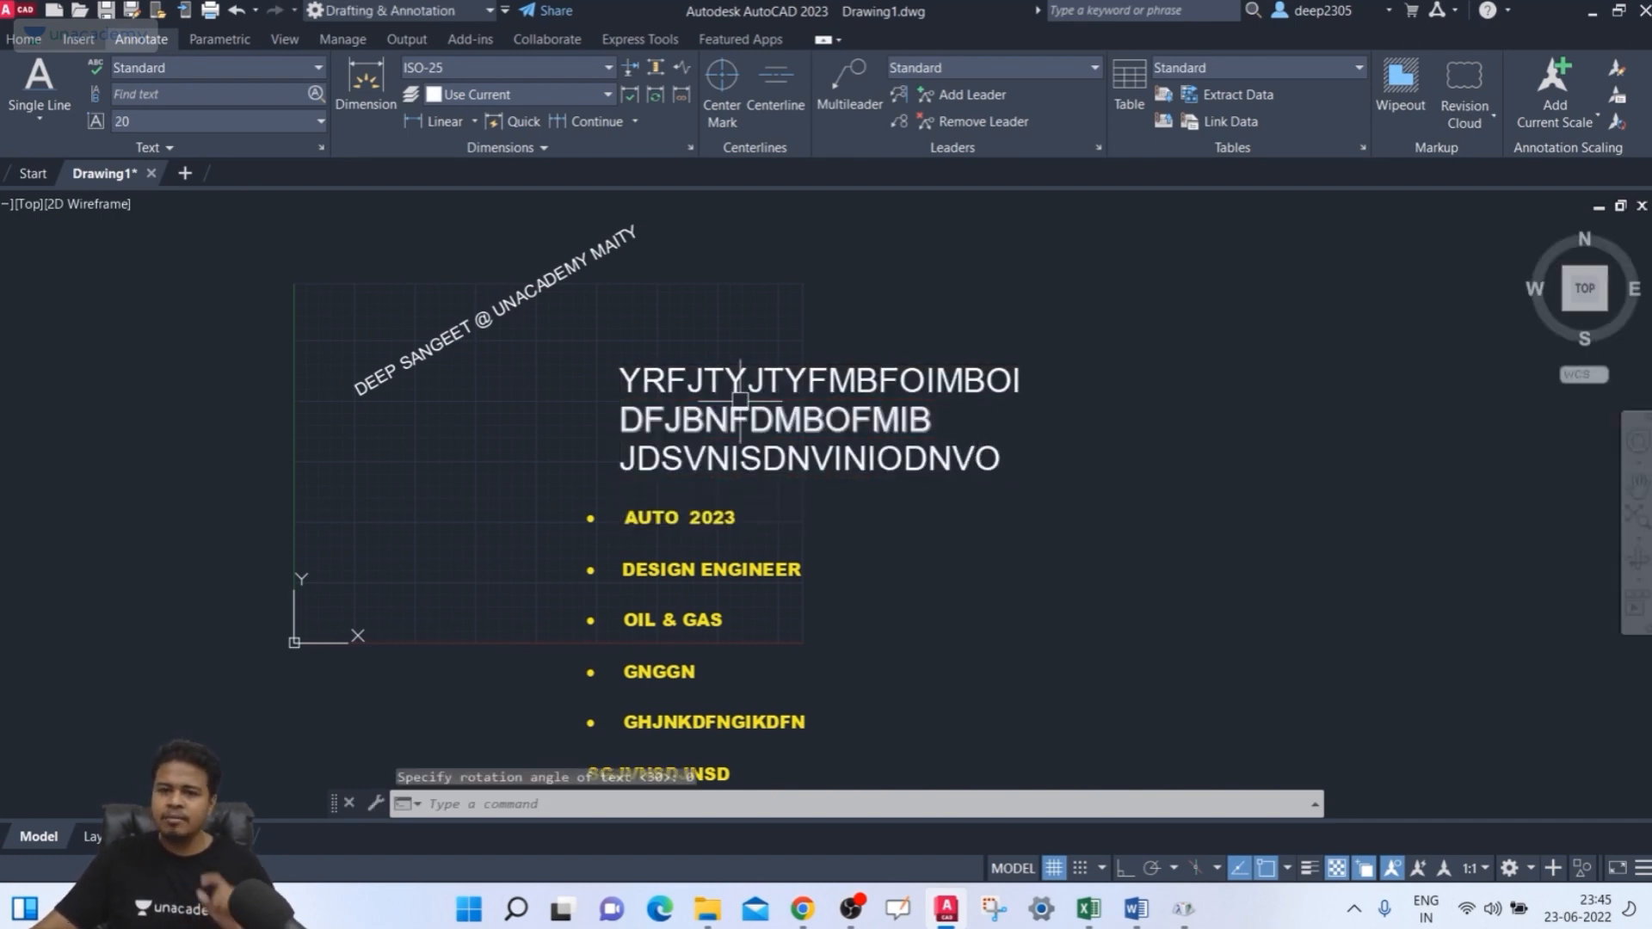
- Select the three new text lines individually to examine whether each is a separate object, and clear the selection
{"action": "left_click", "coordinate": [707, 421]}
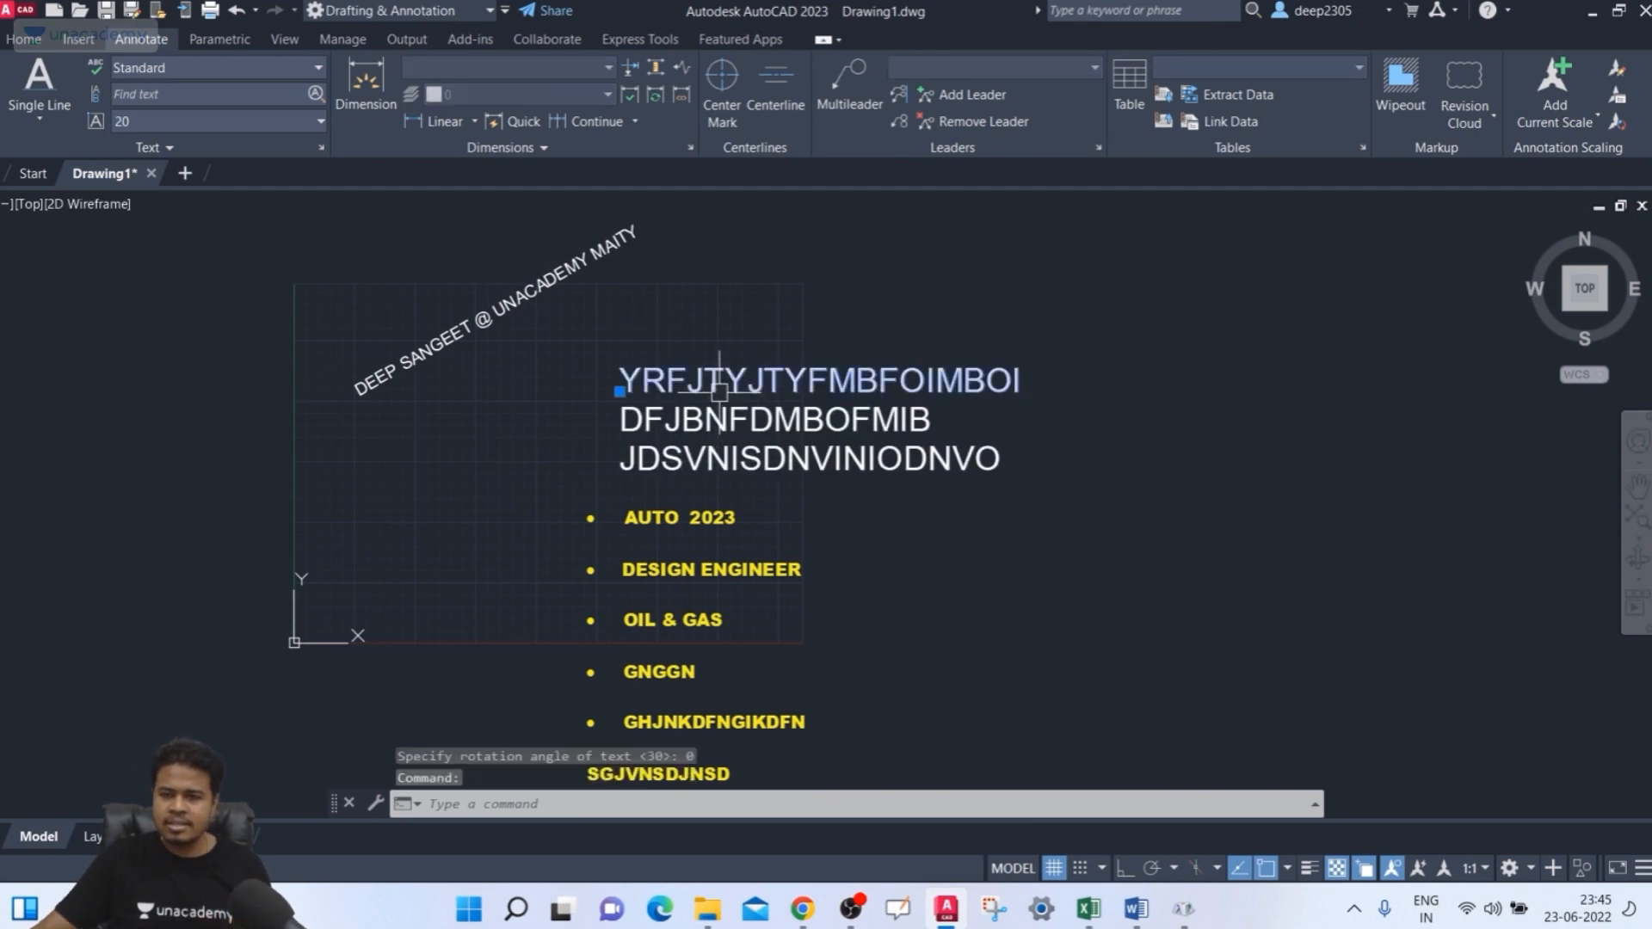
{"action": "key", "text": "Escape"}
{"action": "left_click", "coordinate": [699, 458]}
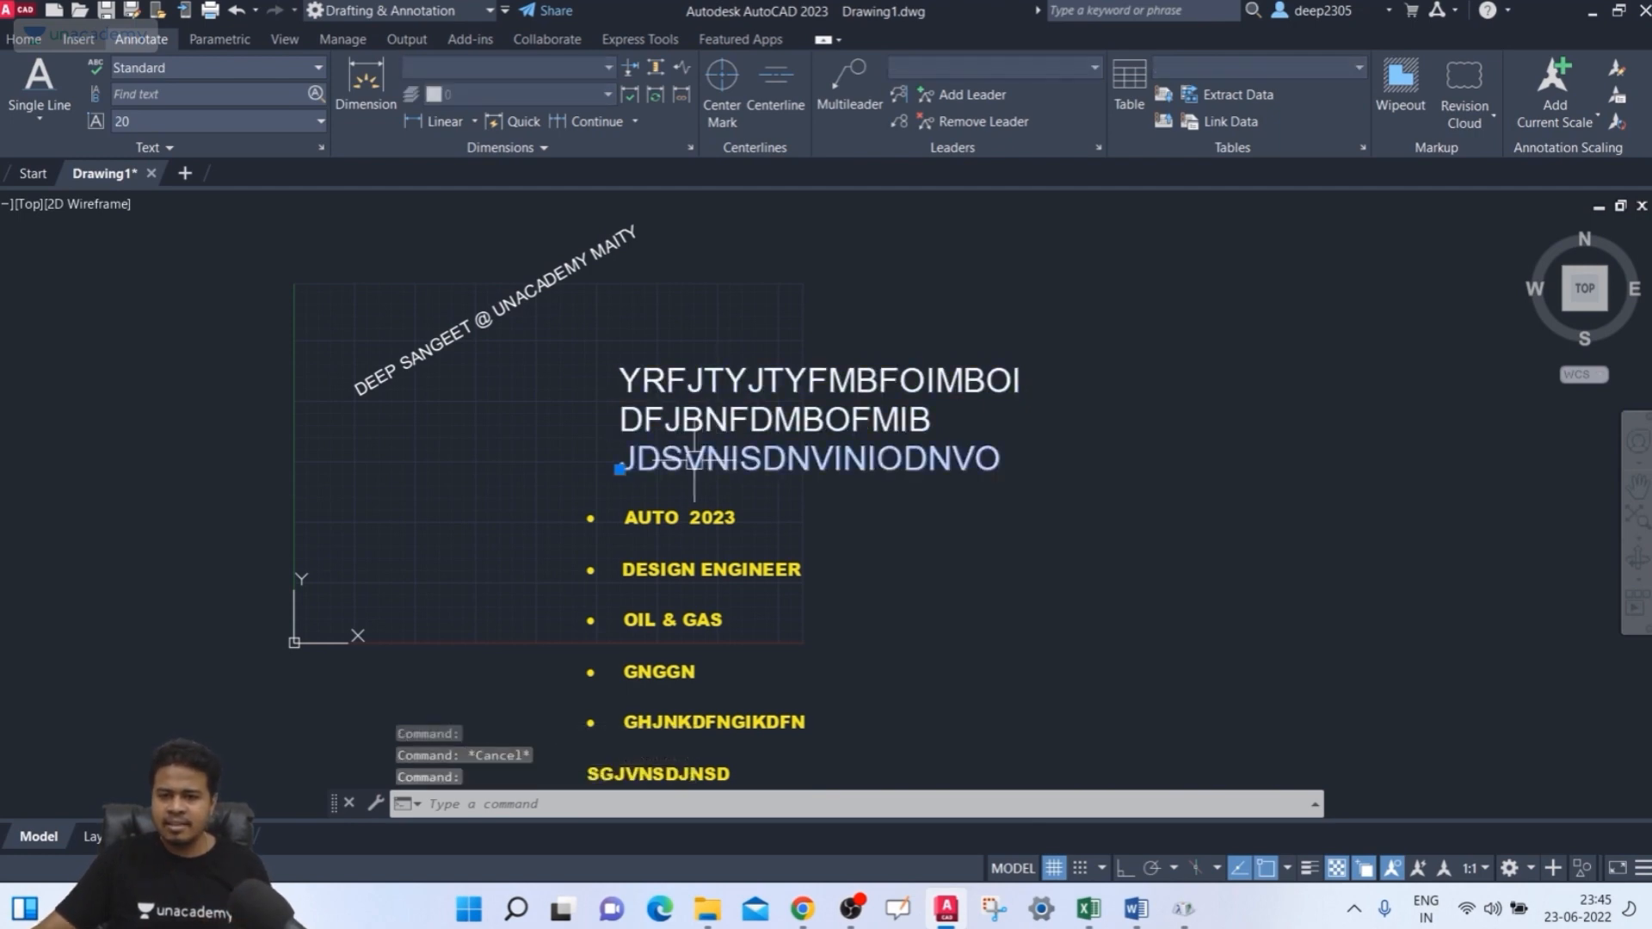
{"action": "key", "text": "Escape"}
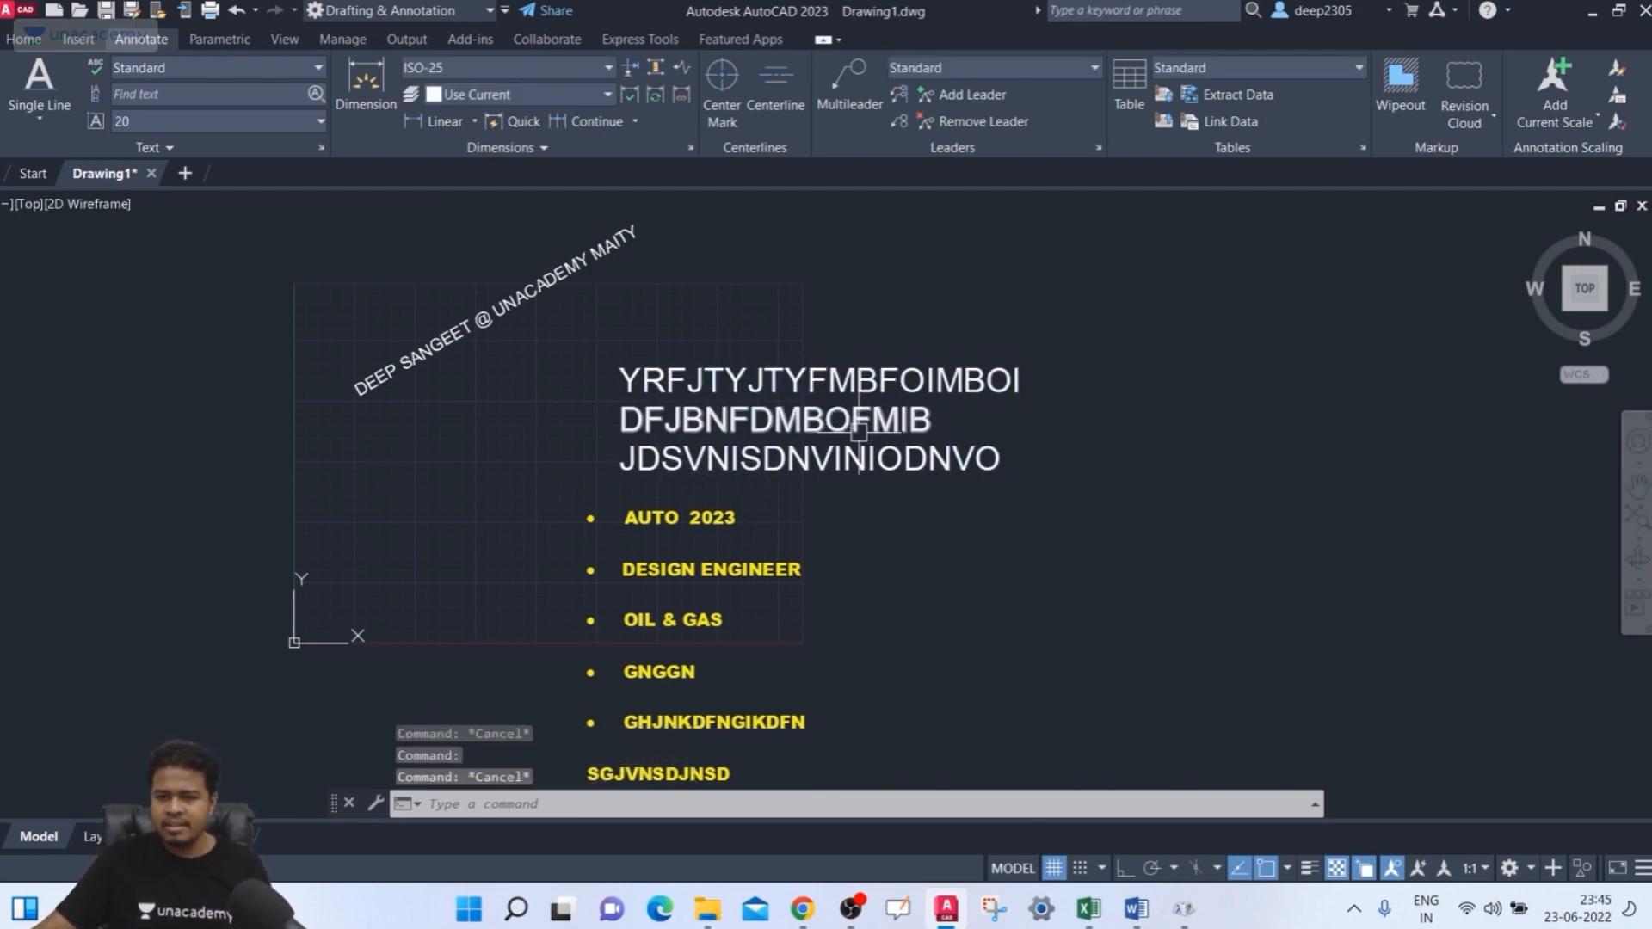
{"action": "left_click", "coordinate": [858, 422]}
{"action": "left_click", "coordinate": [727, 380]}
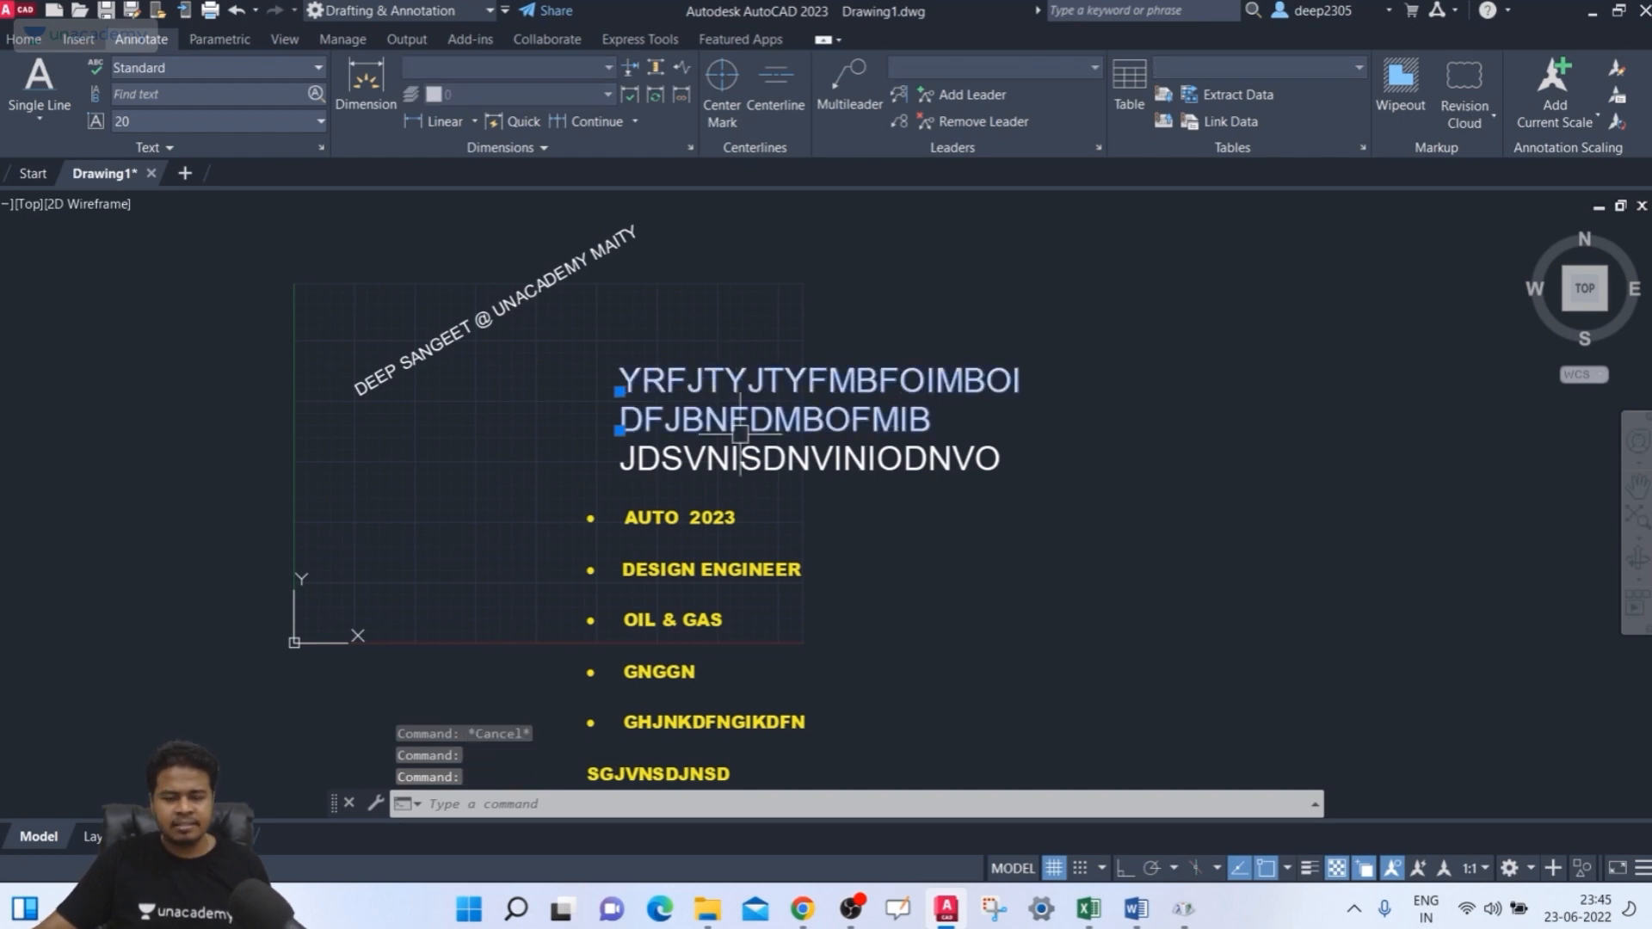
{"action": "key", "text": "Escape"}
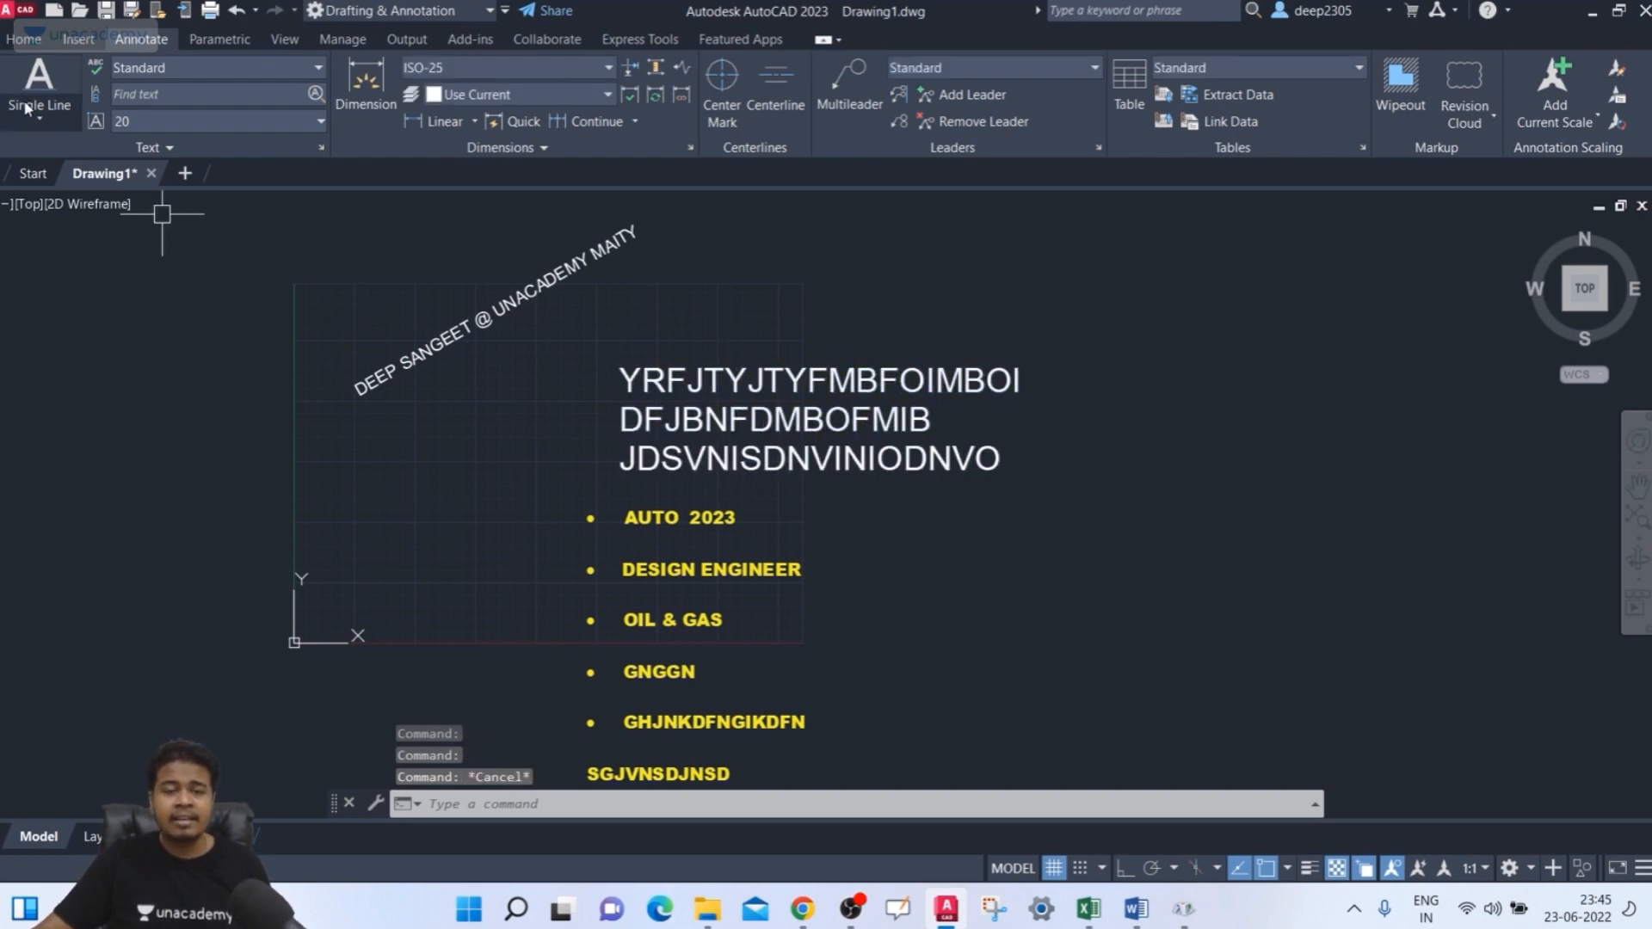
- Open the text style settings and change the Standard style's font to Consolas
{"action": "middle_click_drag", "start_coordinate": [338, 441], "coordinate": [379, 461]}
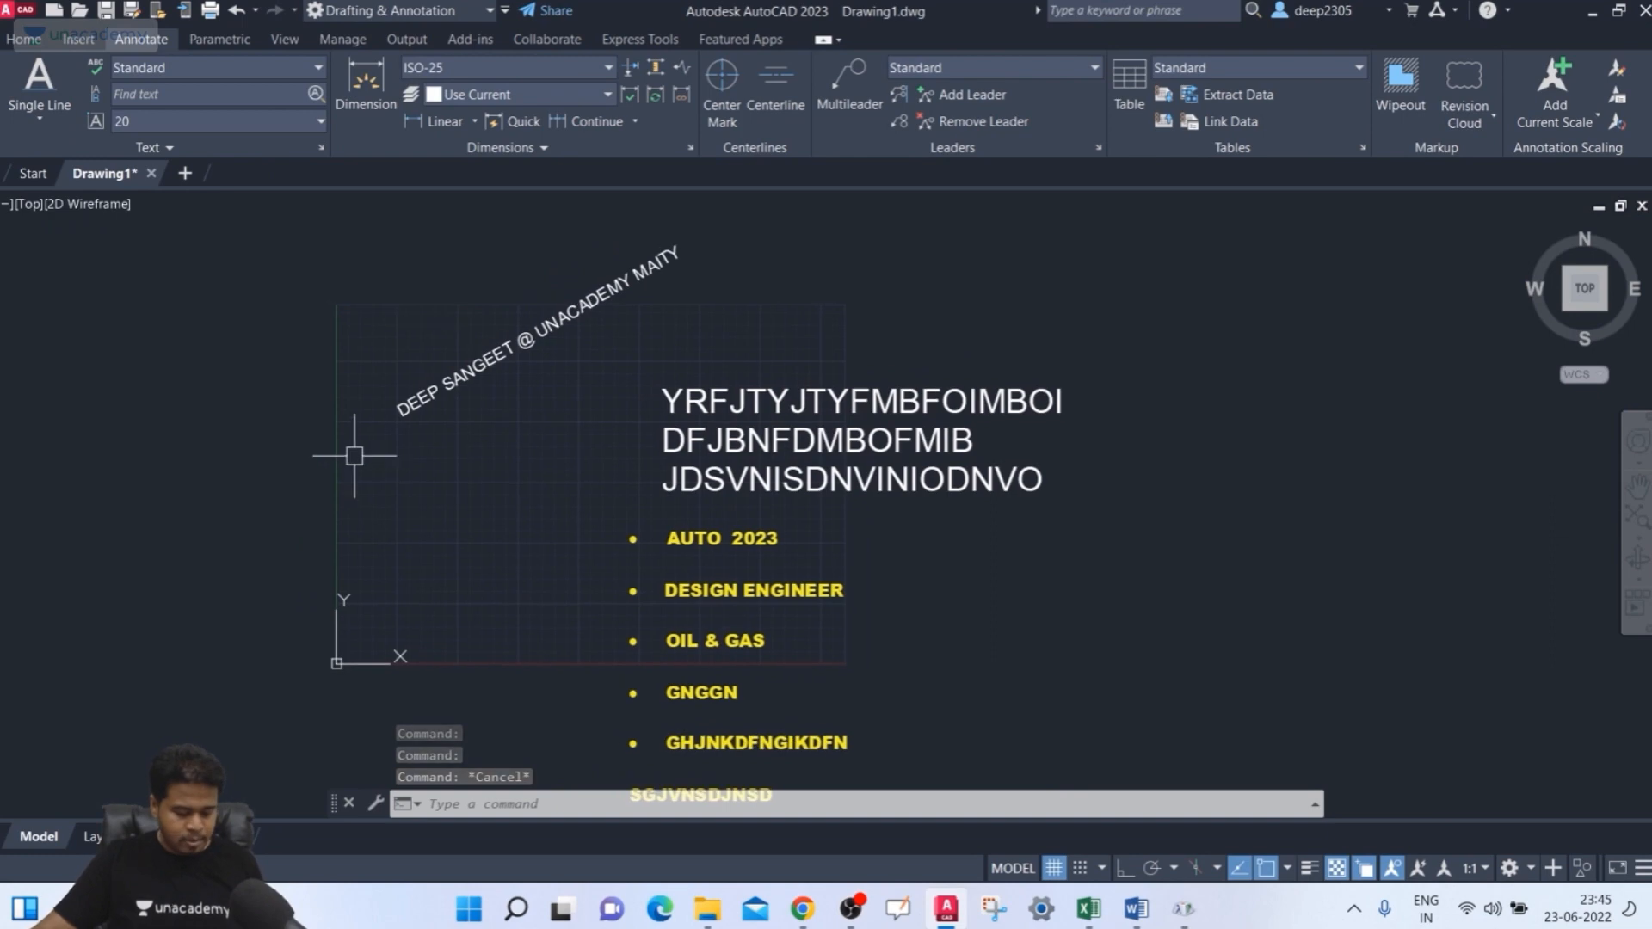
{"action": "type", "text": "ST"}
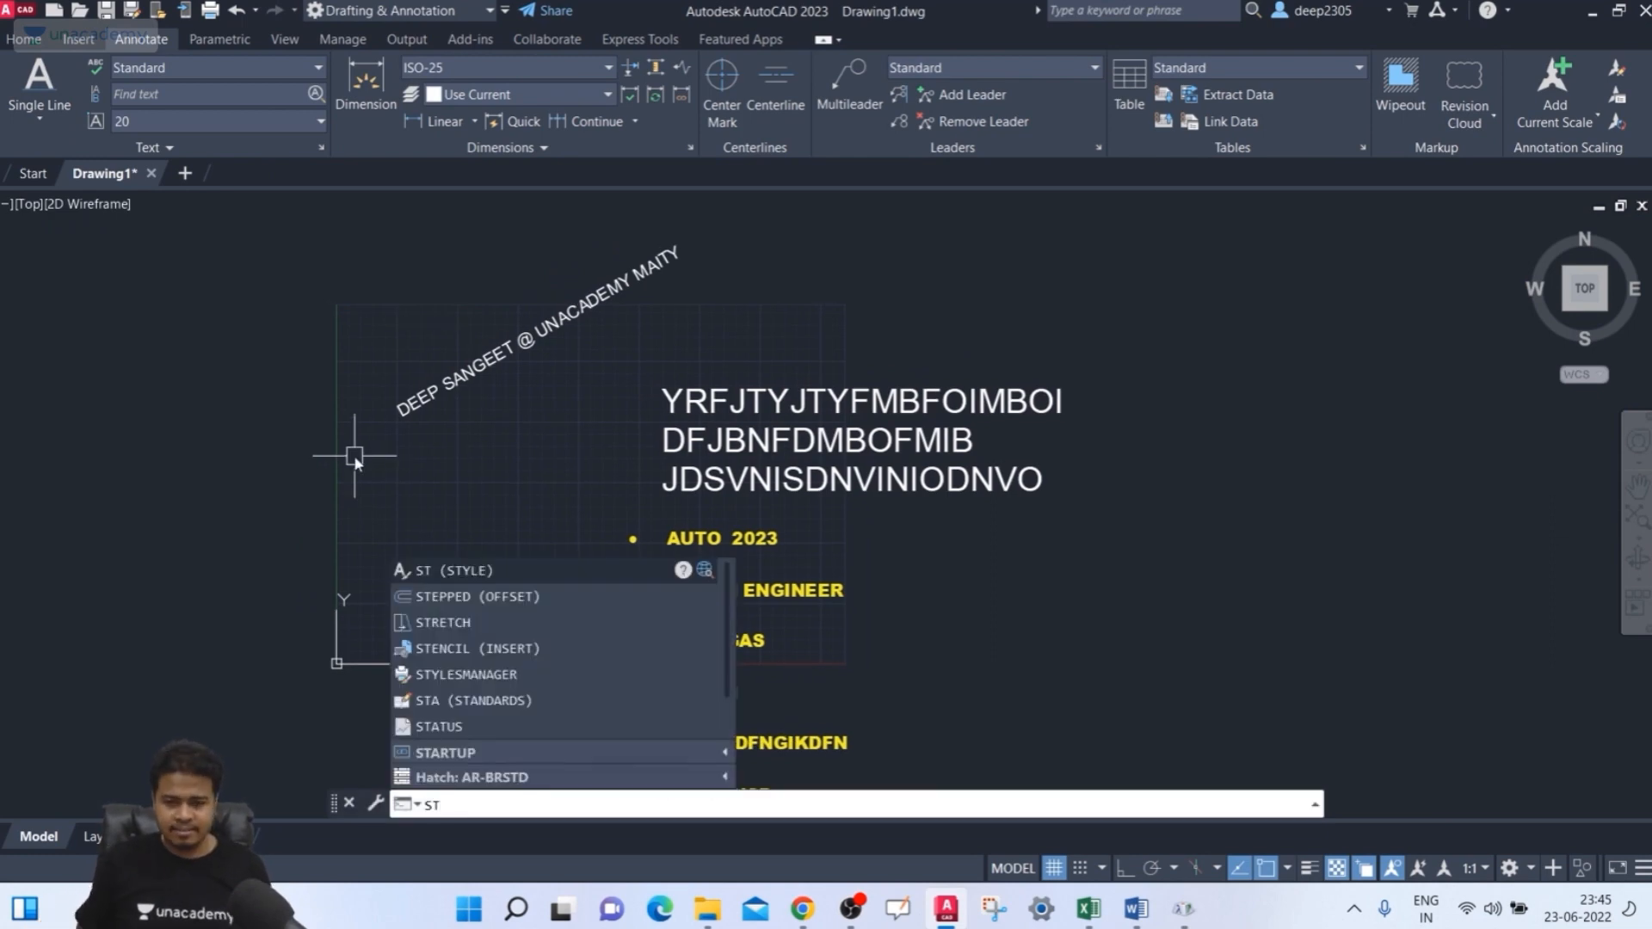
{"action": "key", "text": "Return"}
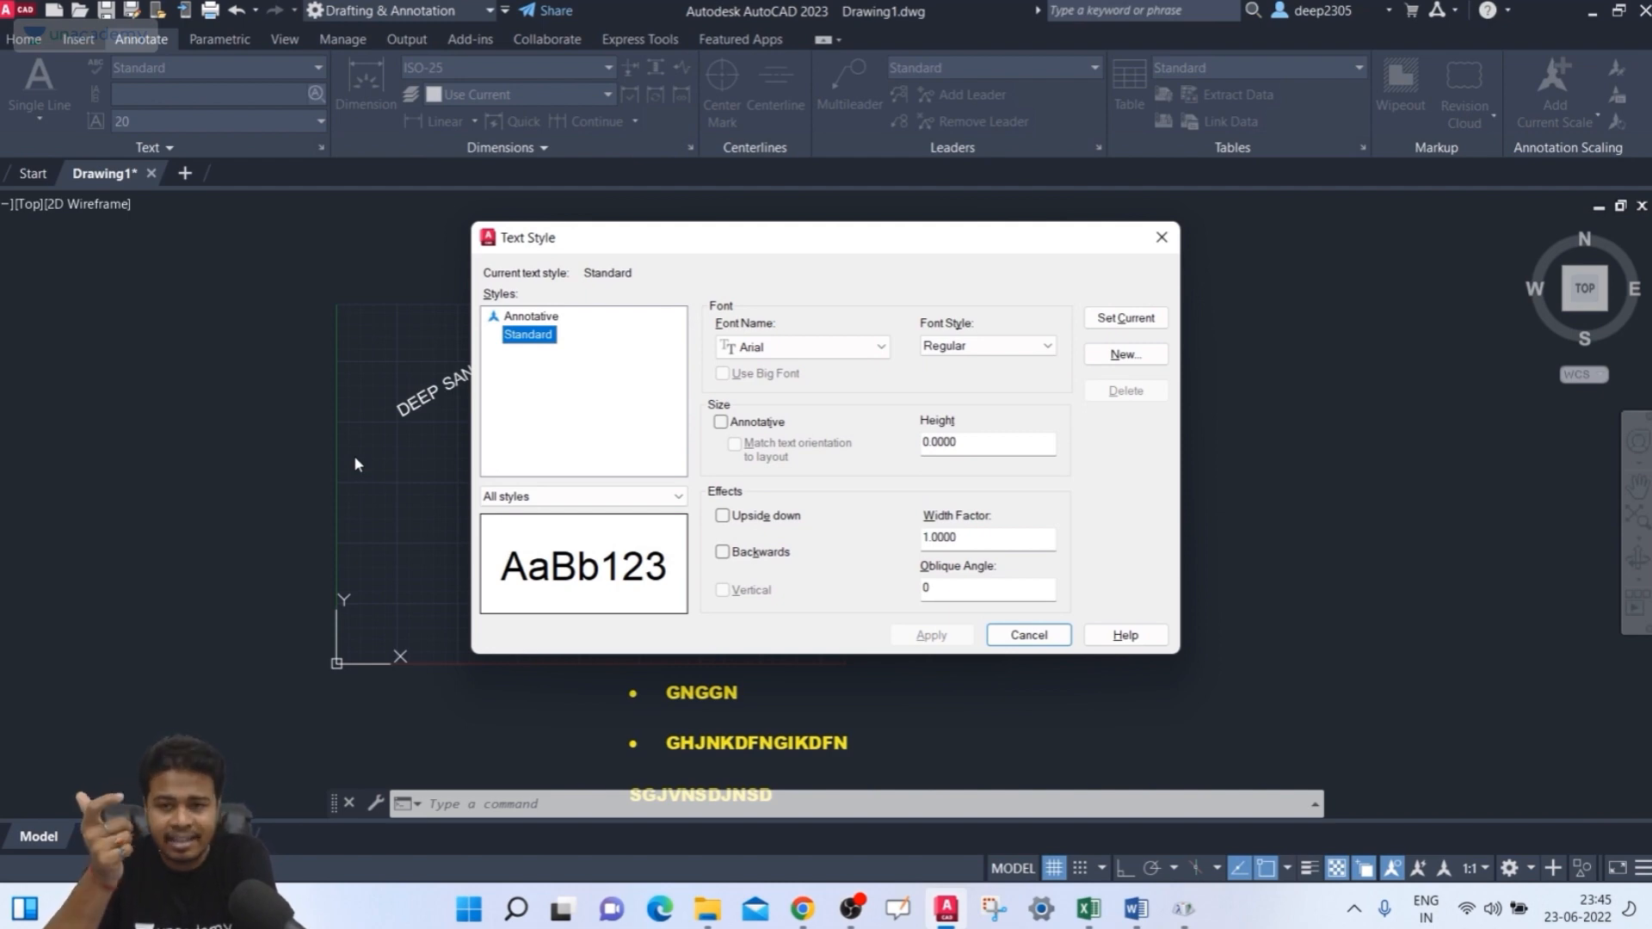
{"action": "left_click", "coordinate": [809, 345]}
{"action": "left_click", "coordinate": [809, 345]}
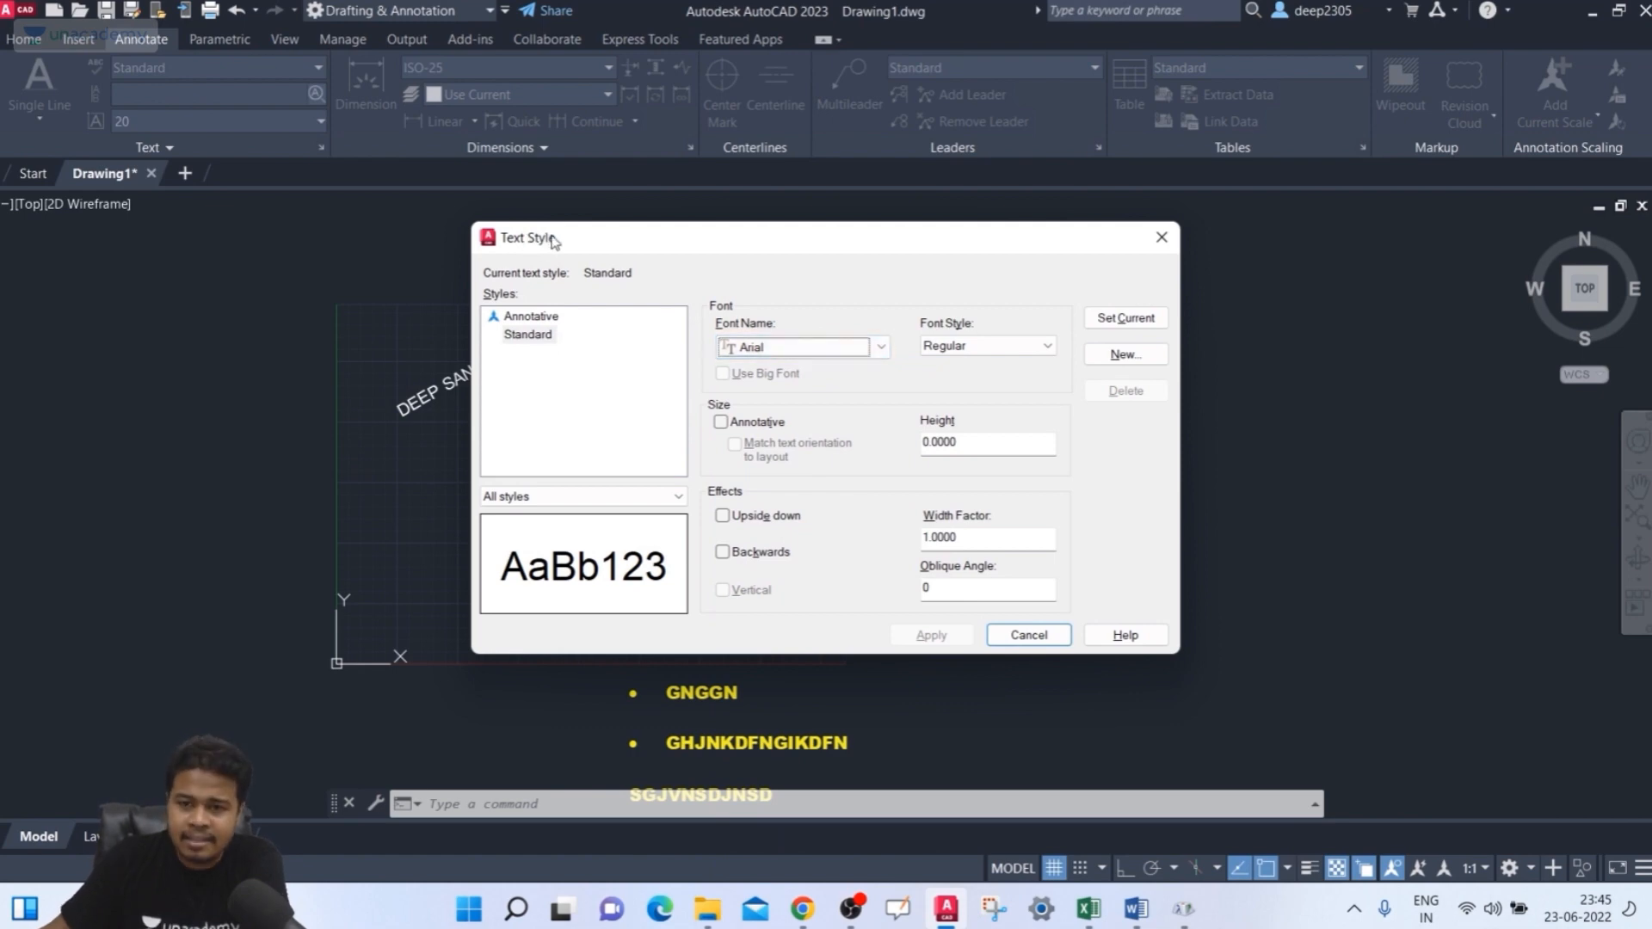
{"action": "left_click", "coordinate": [740, 344]}
{"action": "scroll", "coordinate": [800, 656], "scroll_direction": "down", "scroll_amount": 8}
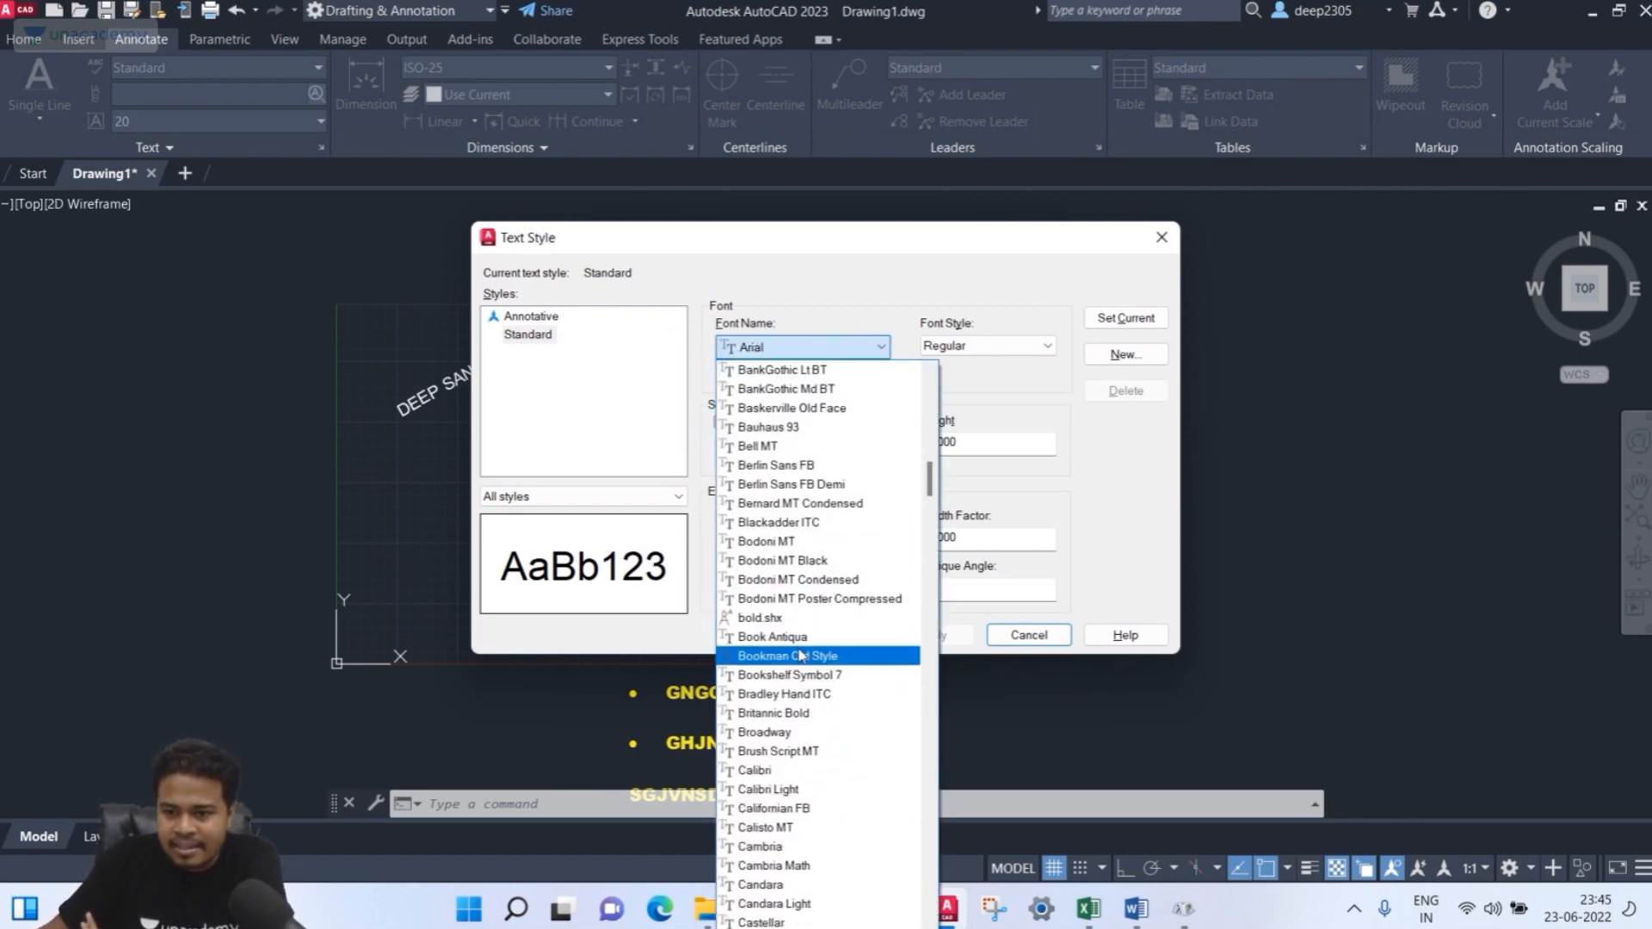
{"action": "scroll", "coordinate": [801, 656], "scroll_direction": "down", "scroll_amount": 12}
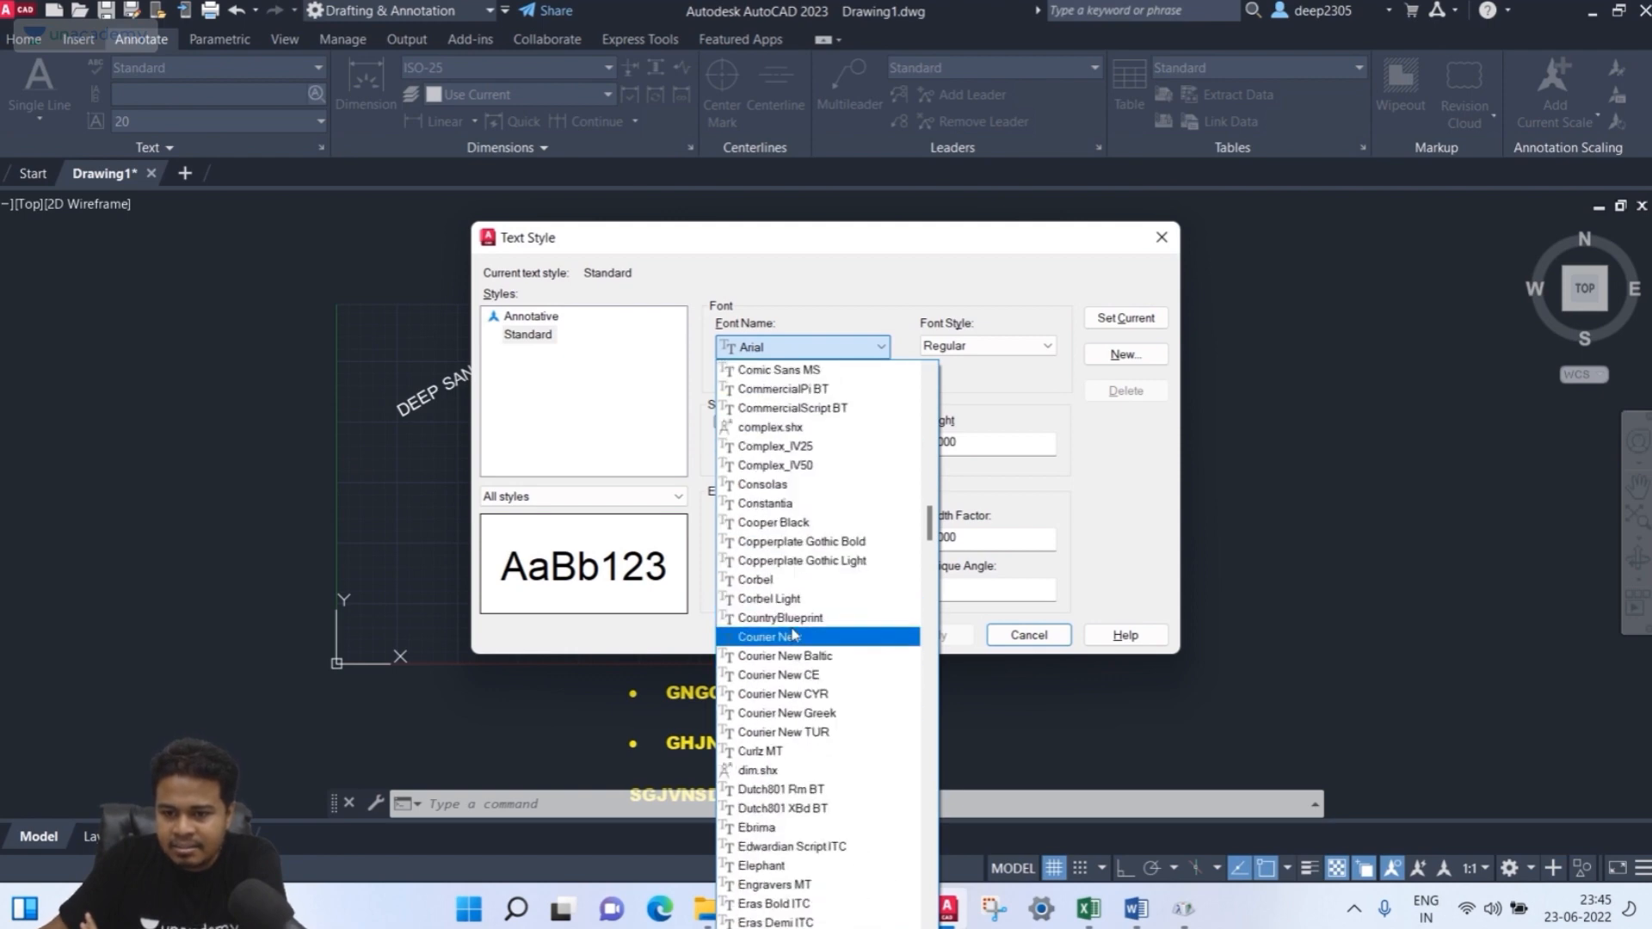
{"action": "left_click", "coordinate": [770, 484]}
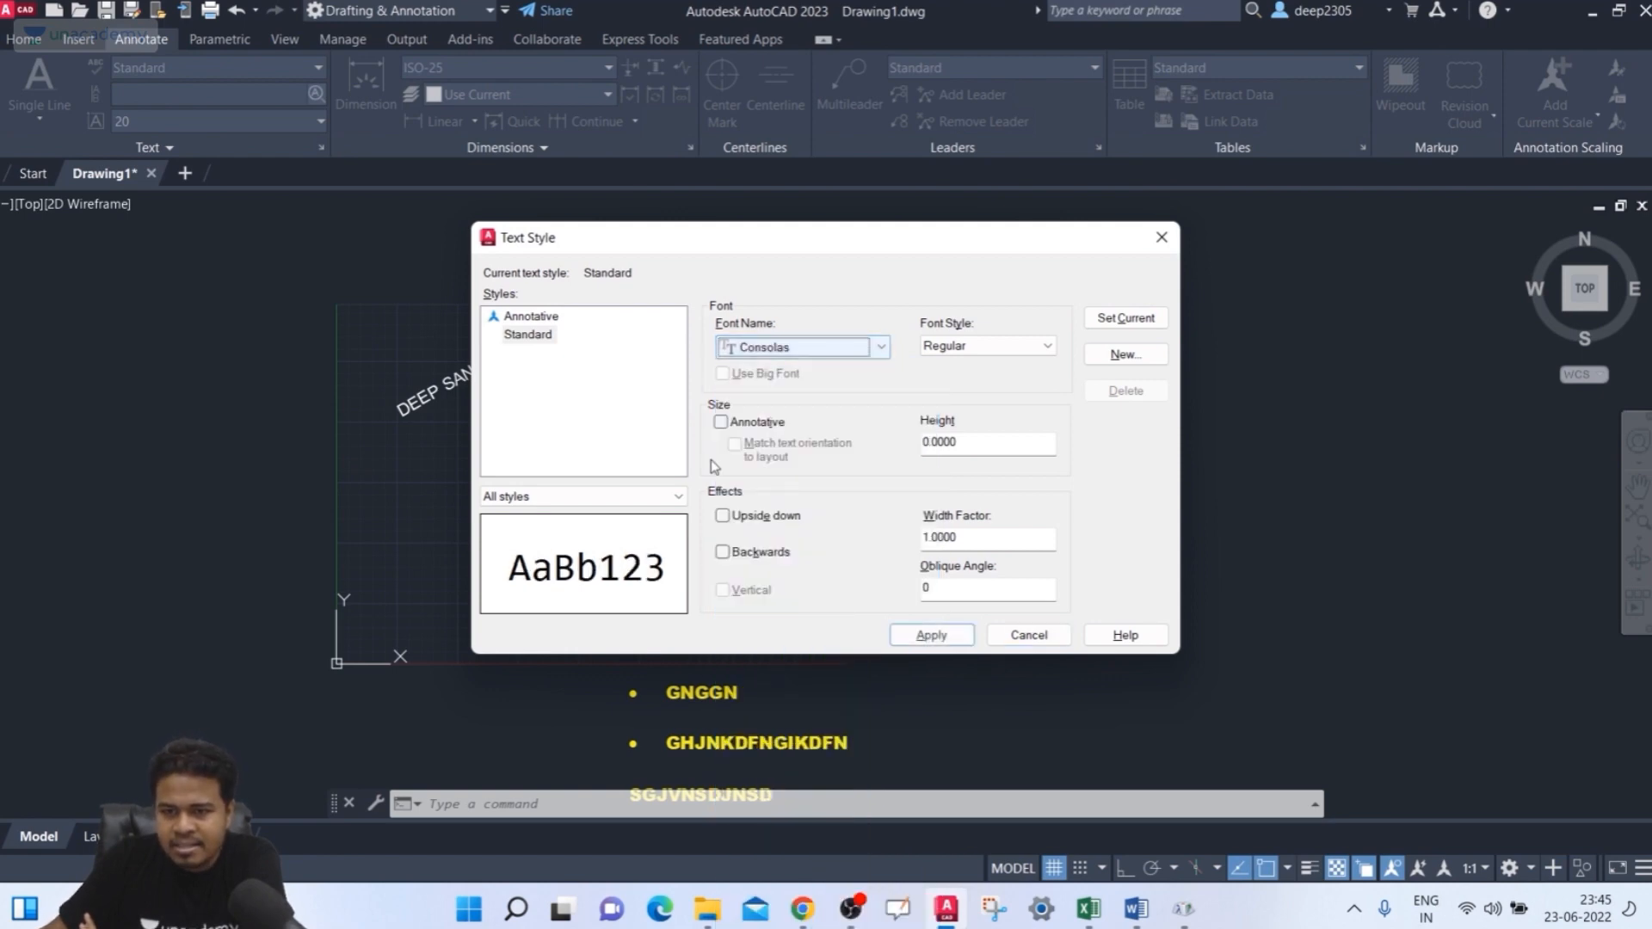
- Set the Standard style's font style to Bold Italic and its text height to 20
{"action": "left_click", "coordinate": [981, 346]}
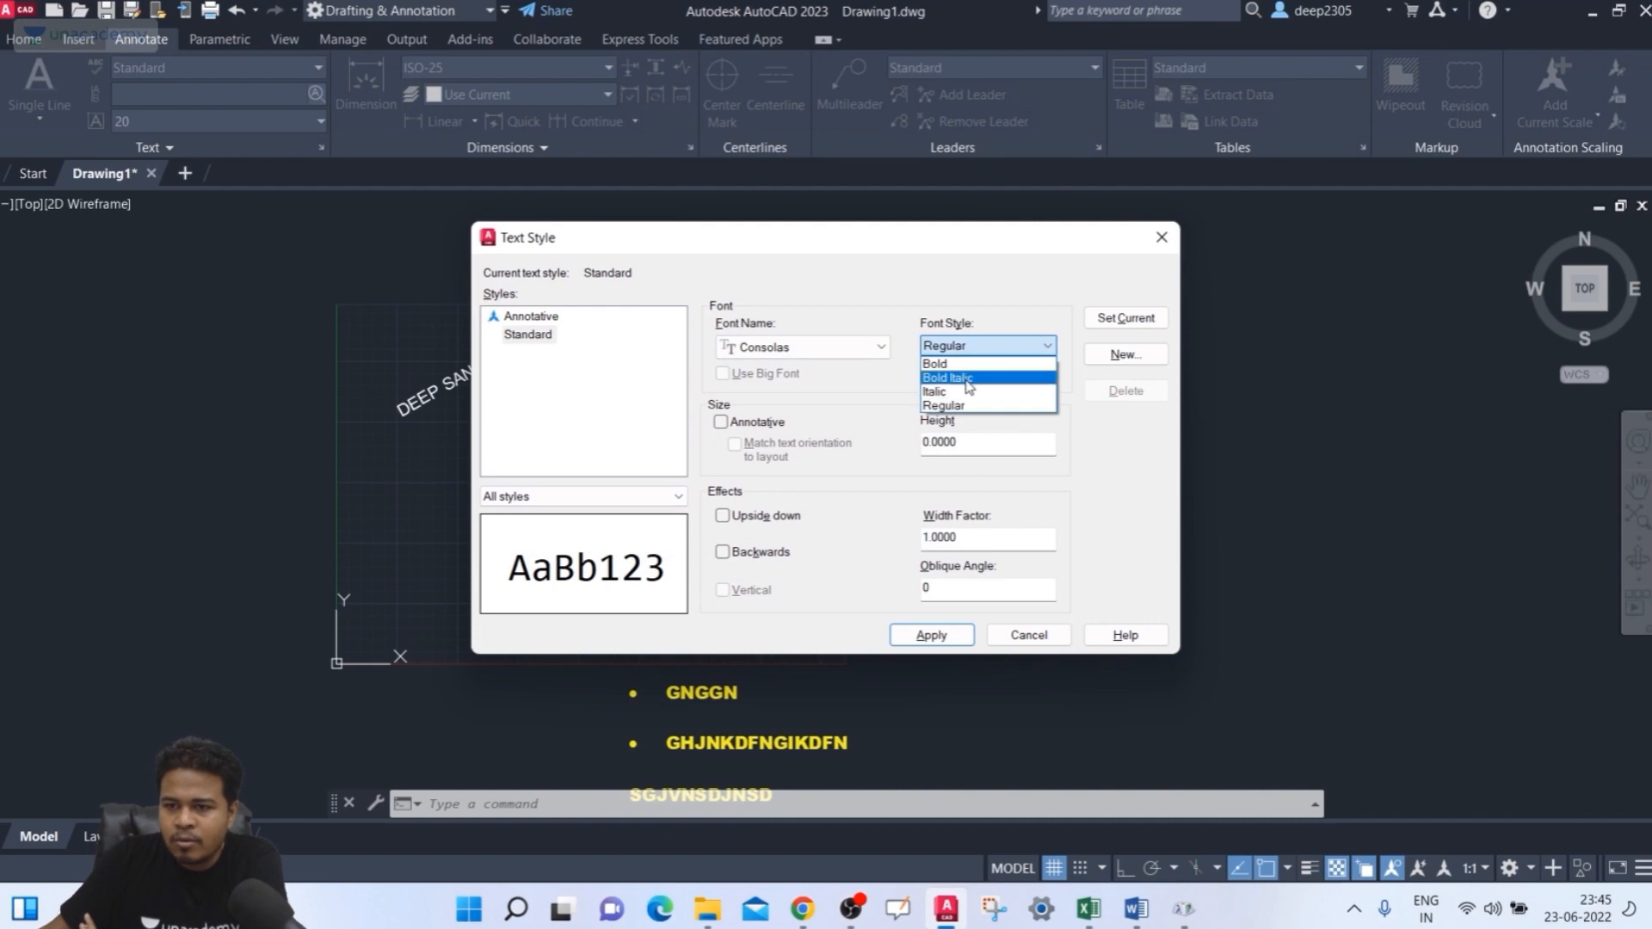
{"action": "left_click", "coordinate": [969, 379]}
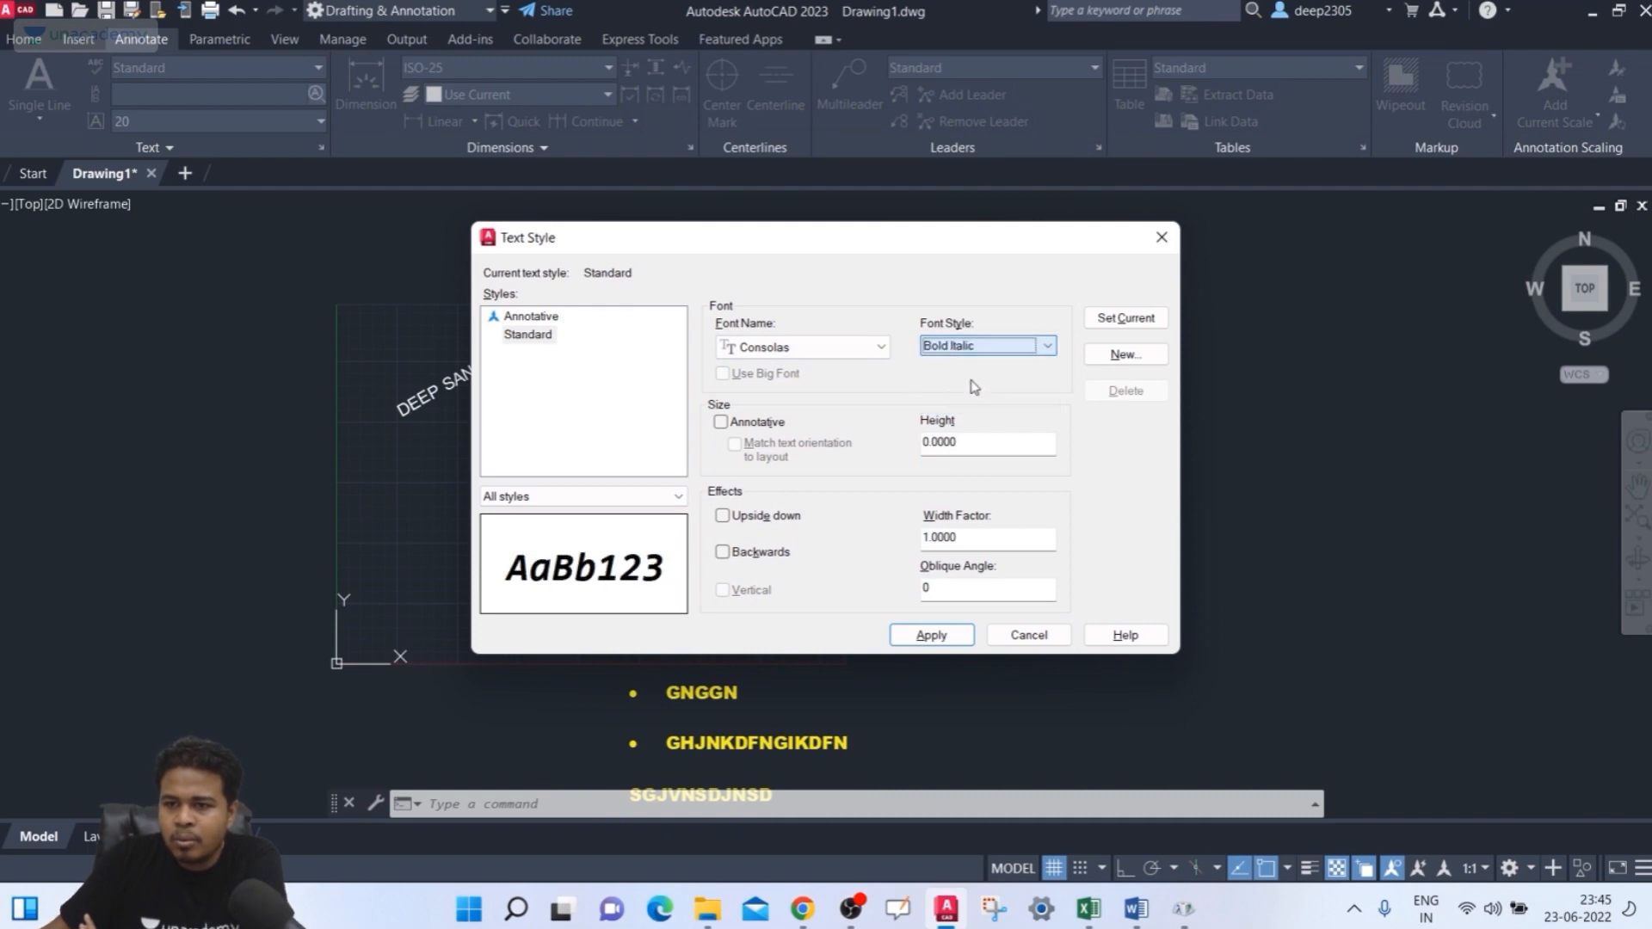
{"action": "double_click", "coordinate": [984, 447]}
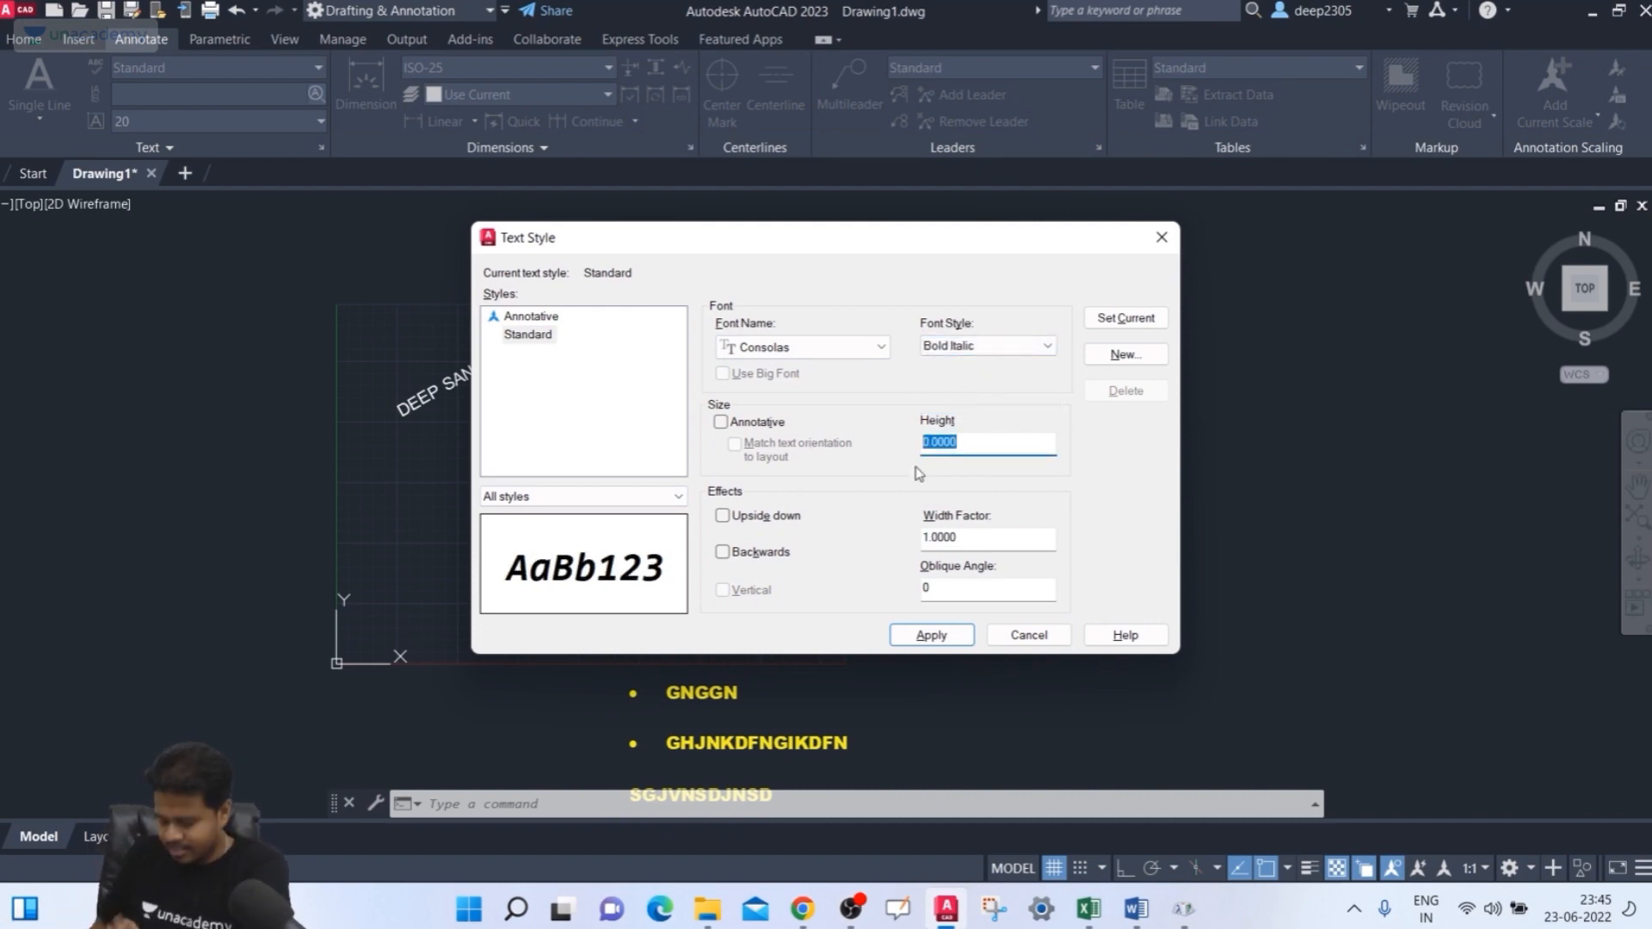
{"action": "type", "text": "20"}
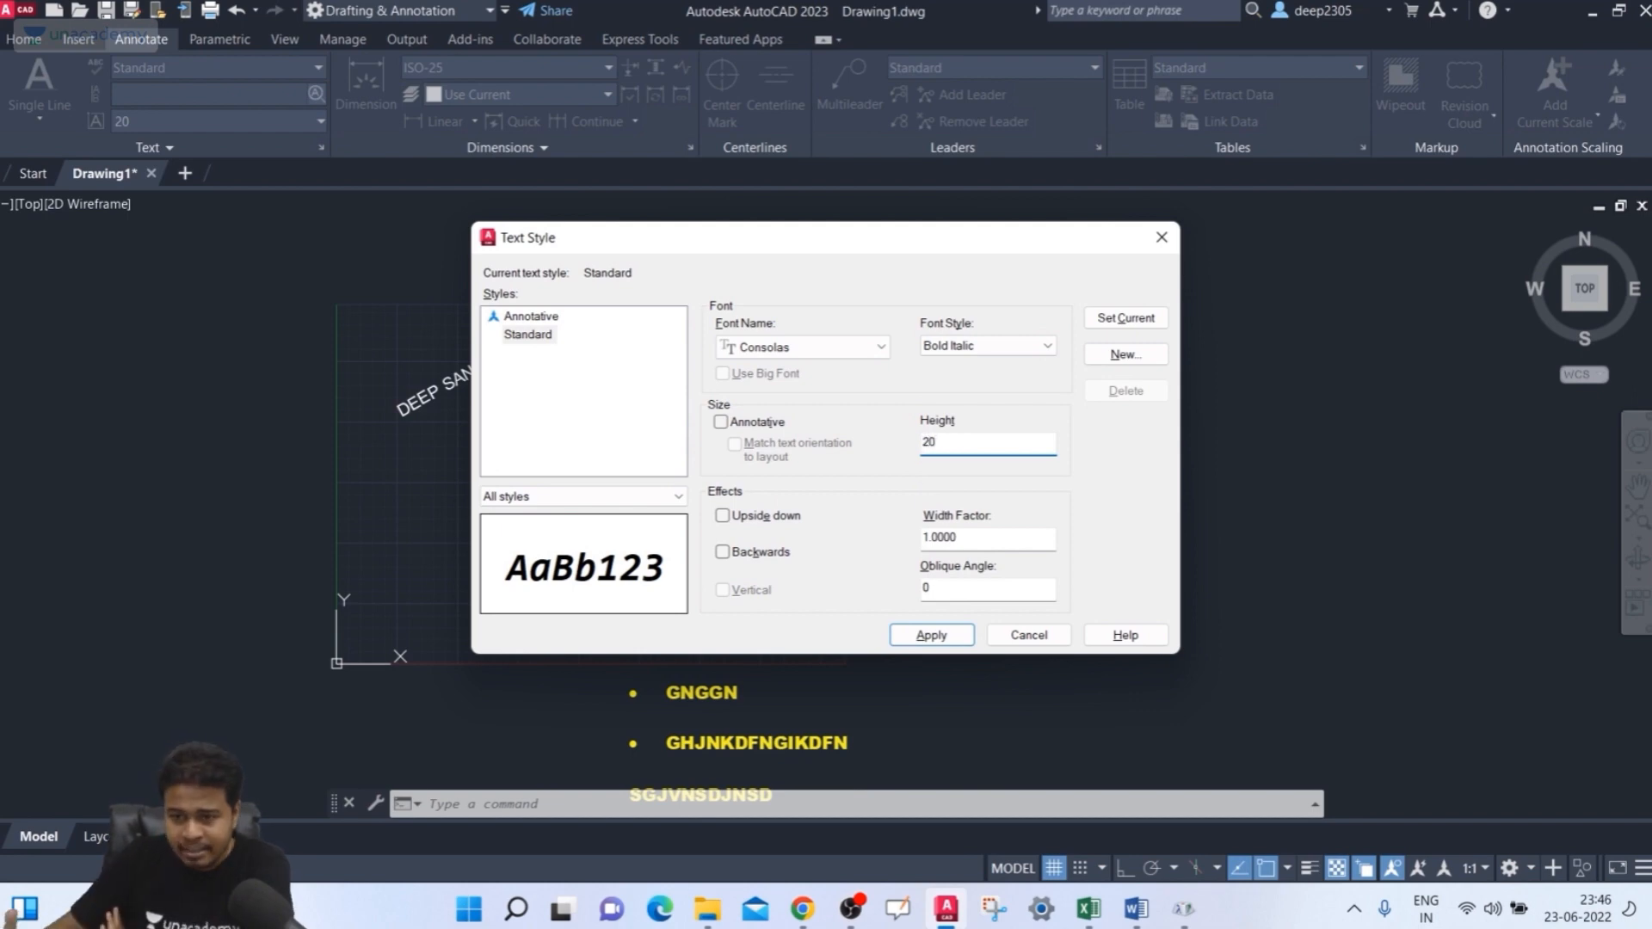
- Try a width factor of 2 for the Standard style, comparing the preview, and return the factor to 1
{"action": "double_click", "coordinate": [976, 538]}
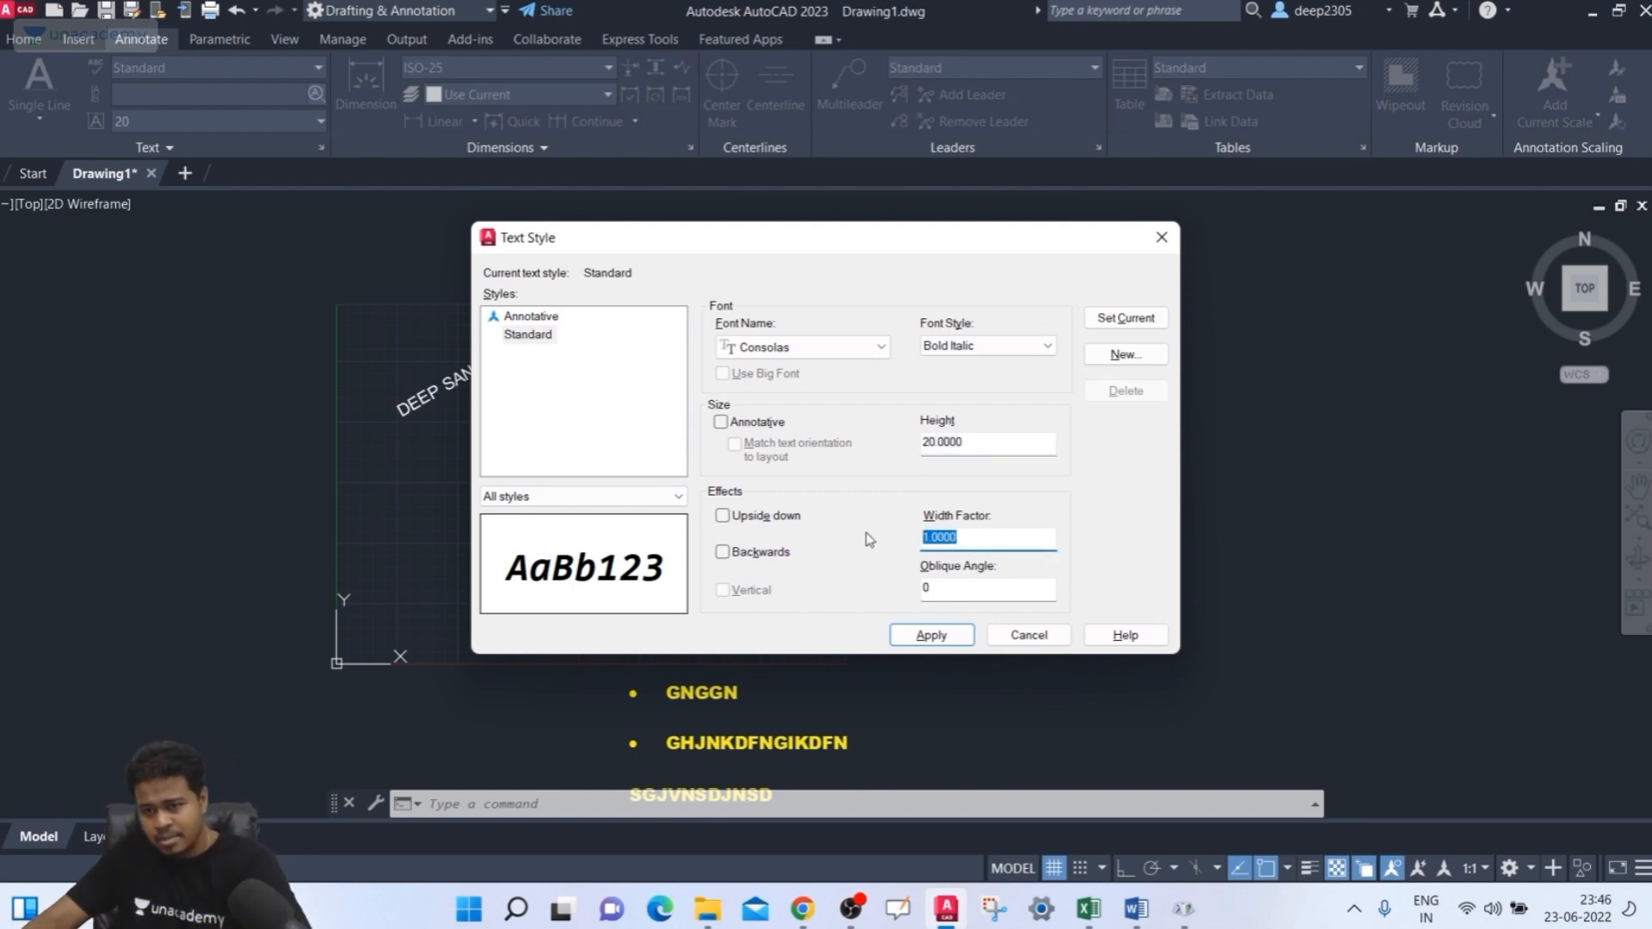
{"action": "type", "text": "2"}
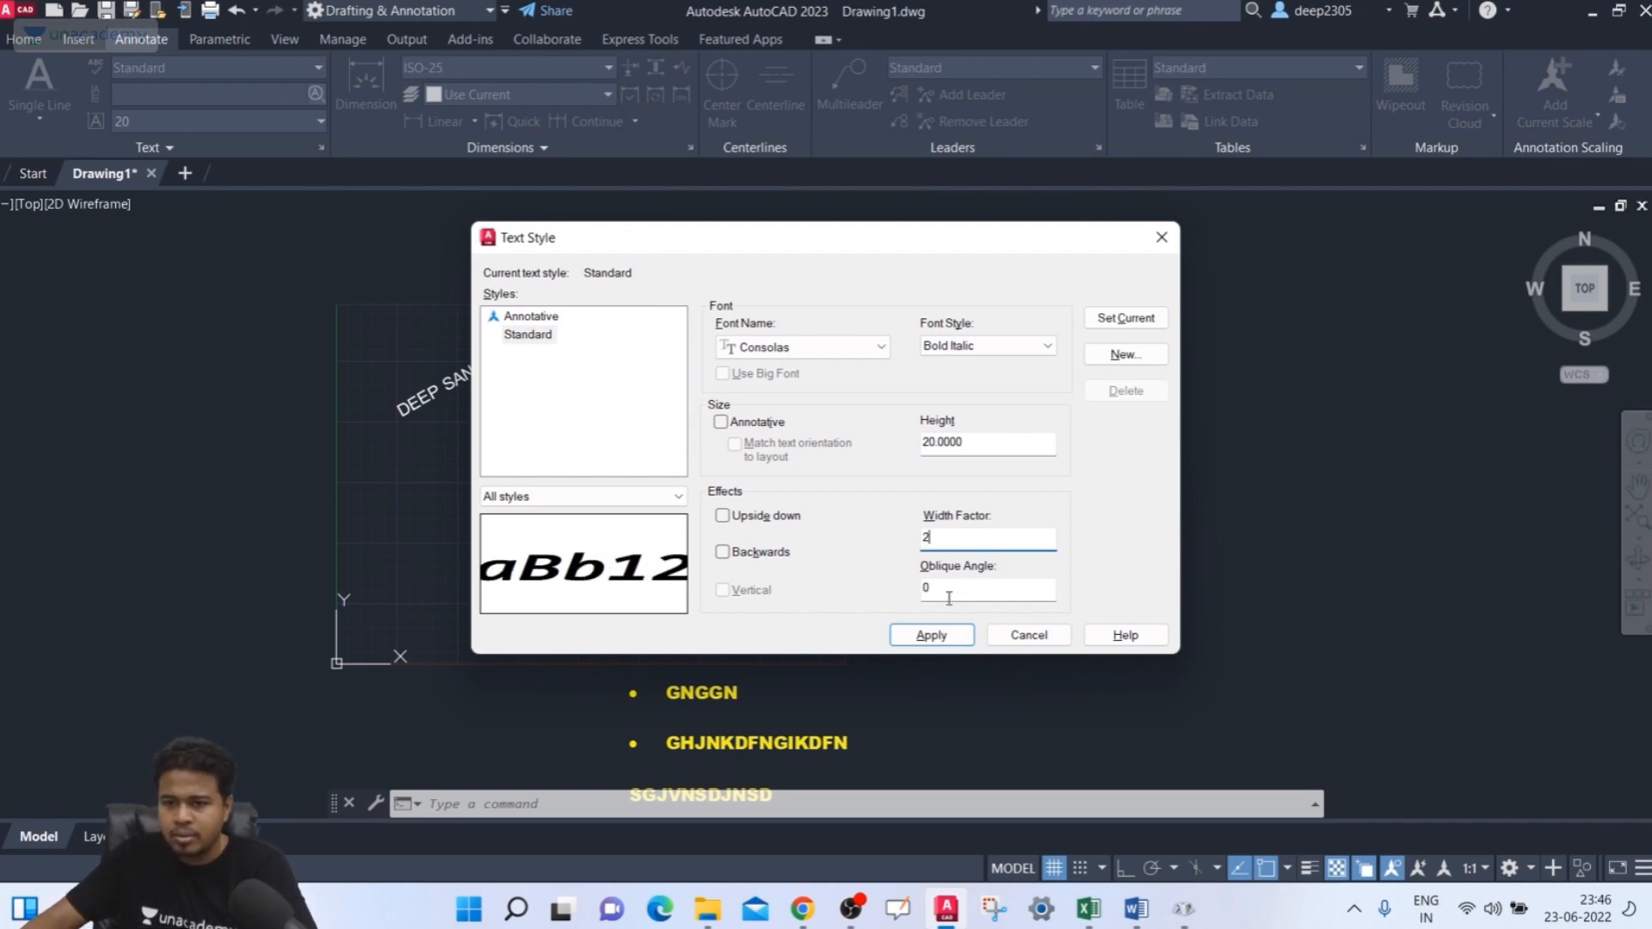
{"action": "left_click_drag", "start_coordinate": [969, 542], "coordinate": [821, 548]}
{"action": "type", "text": "1"}
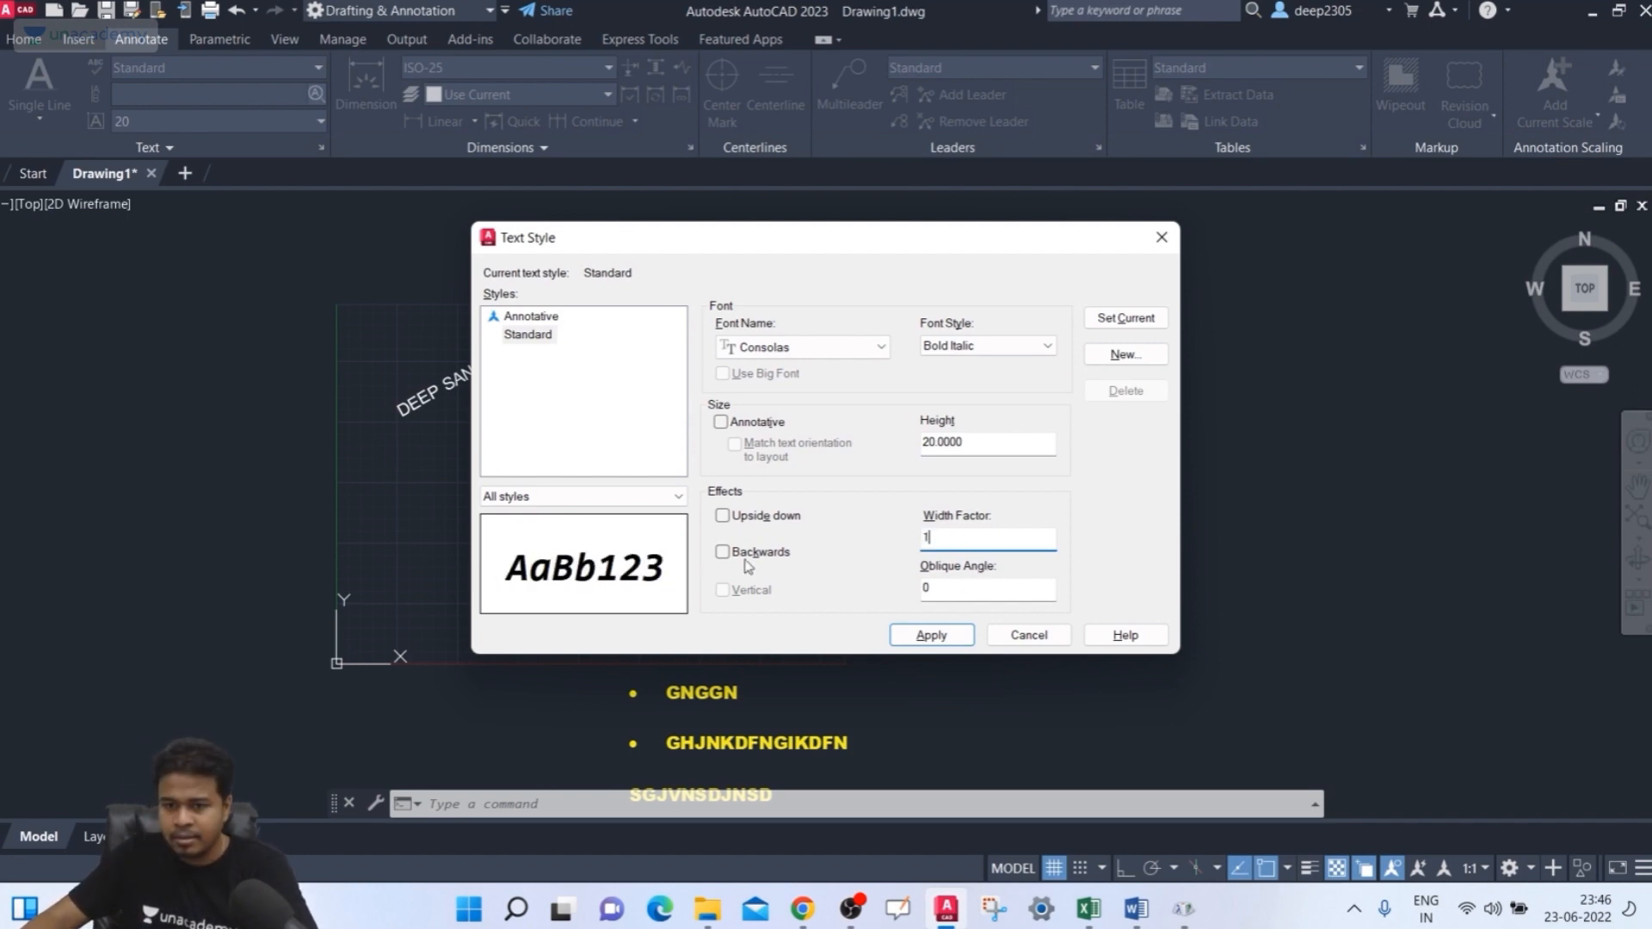
{"action": "left_click_drag", "start_coordinate": [965, 531], "coordinate": [857, 543]}
{"action": "type", "text": "2"}
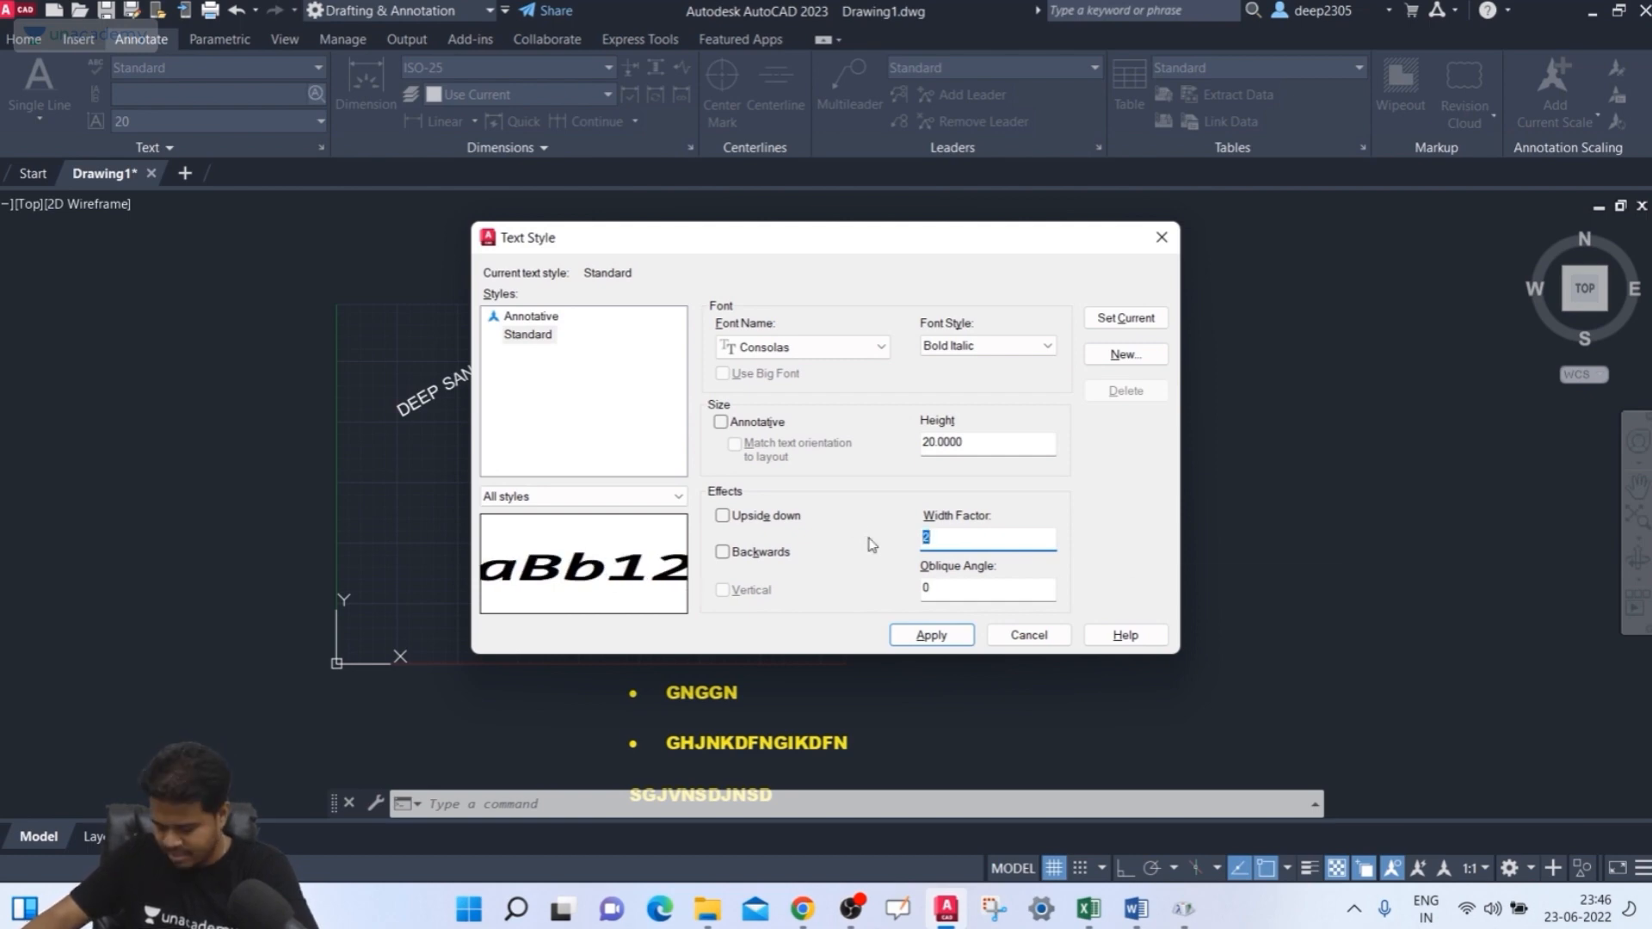
{"action": "type", "text": "1"}
- Try oblique angles of 30 and 45 for the Standard style and return the angle to 0
{"action": "left_click_drag", "start_coordinate": [979, 589], "coordinate": [865, 595]}
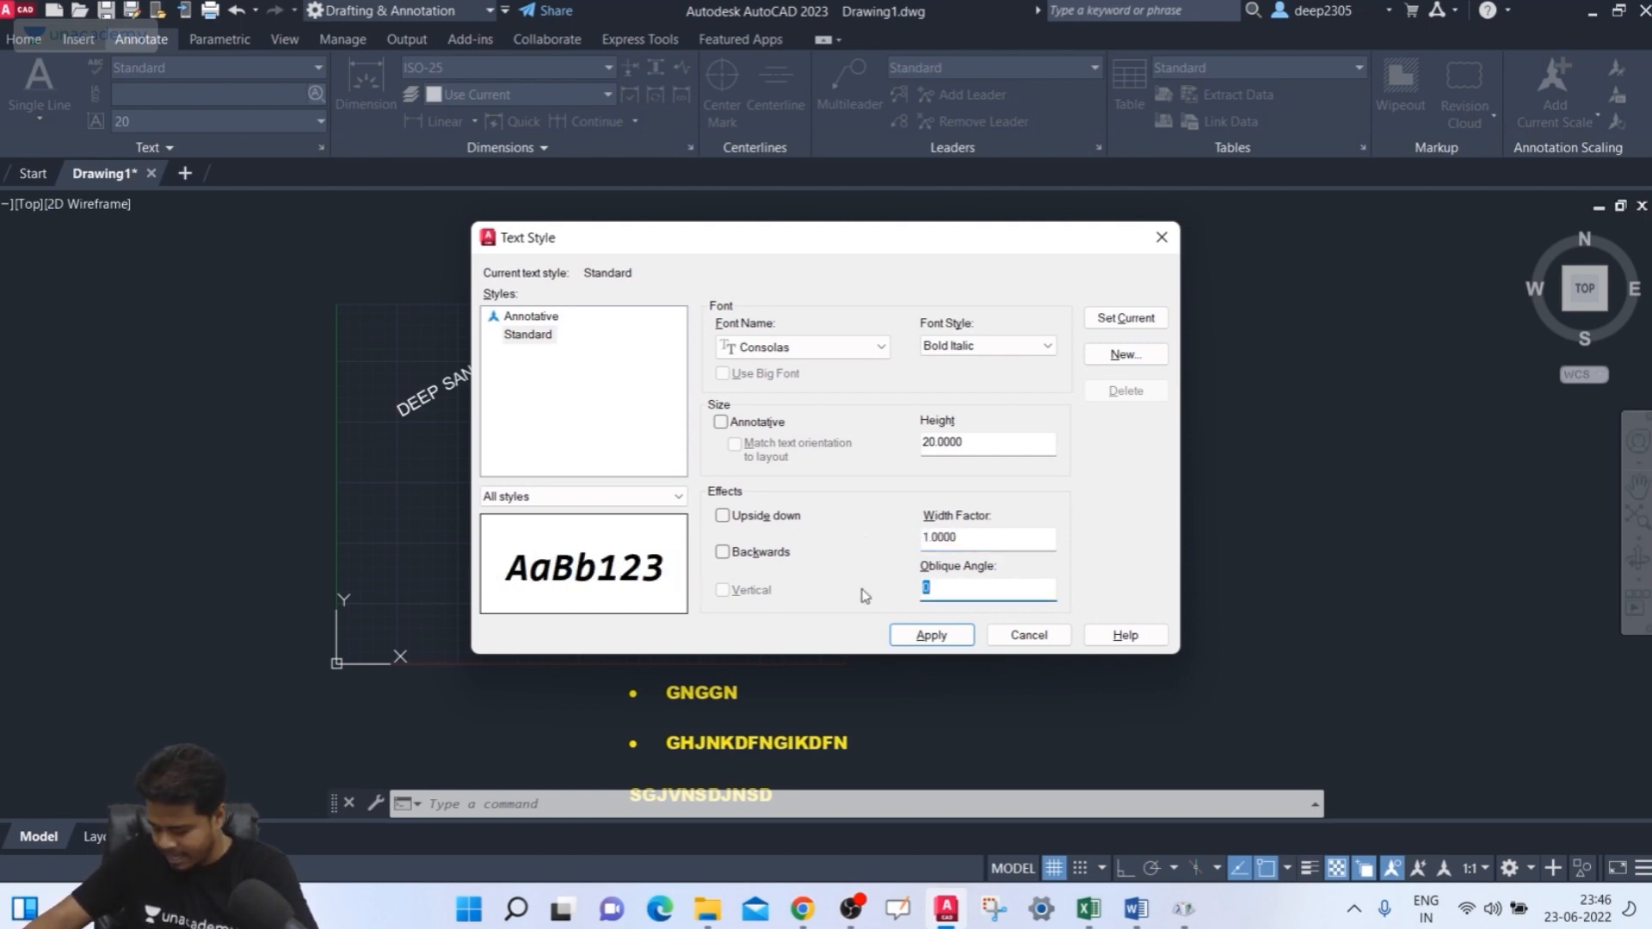
{"action": "type", "text": "2"}
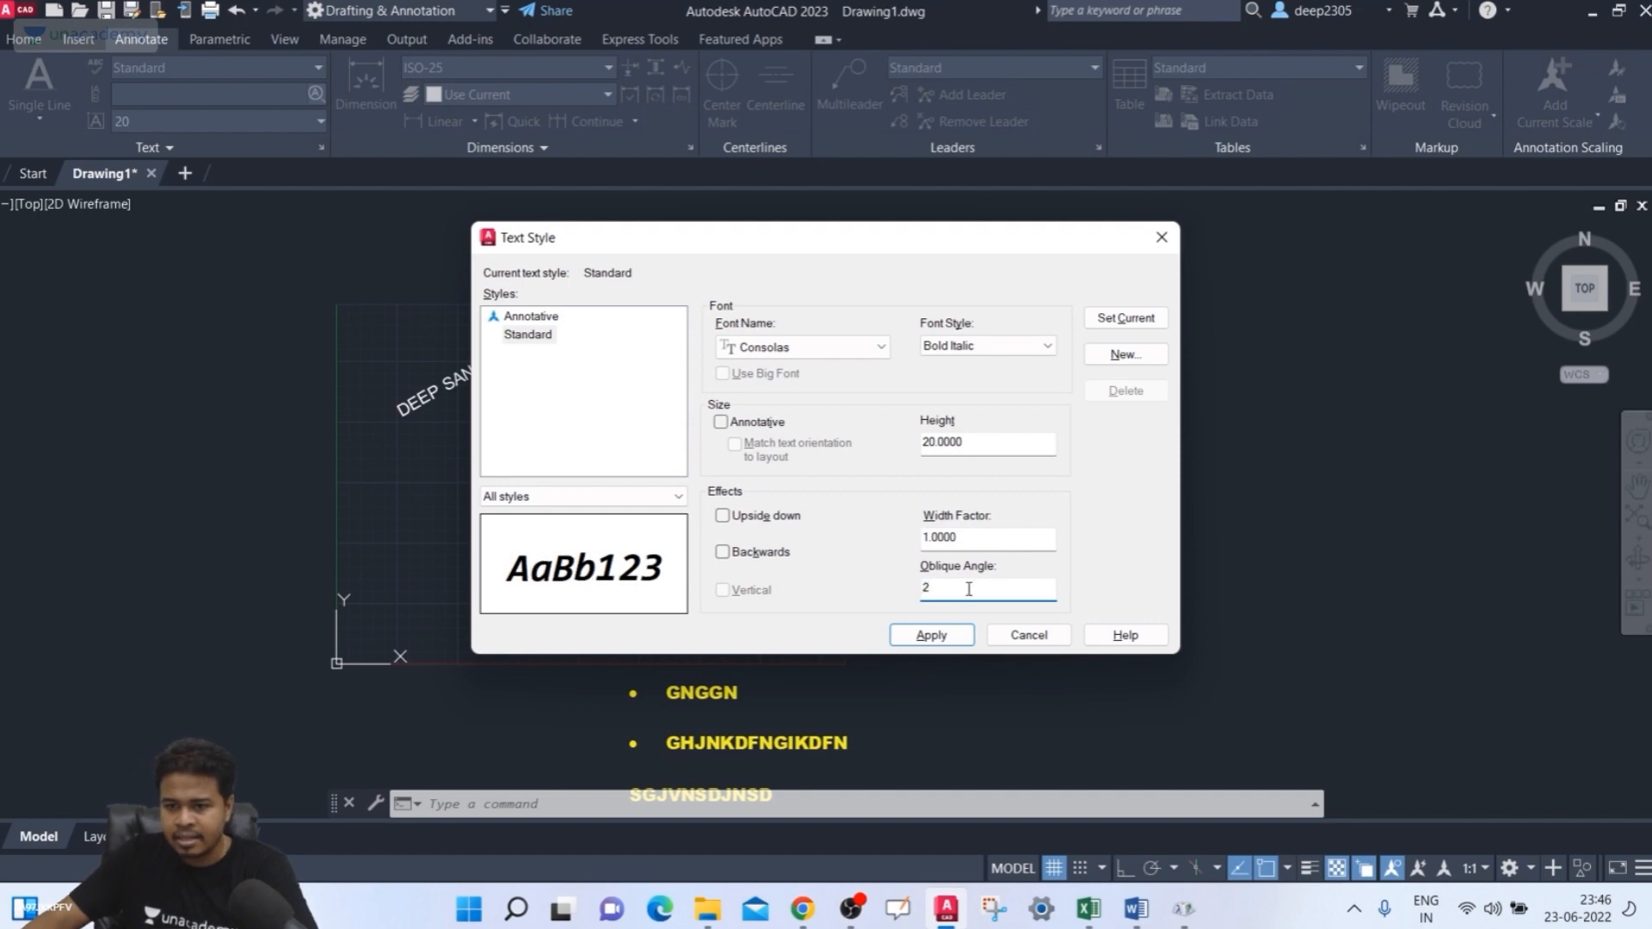
{"action": "type", "text": "30"}
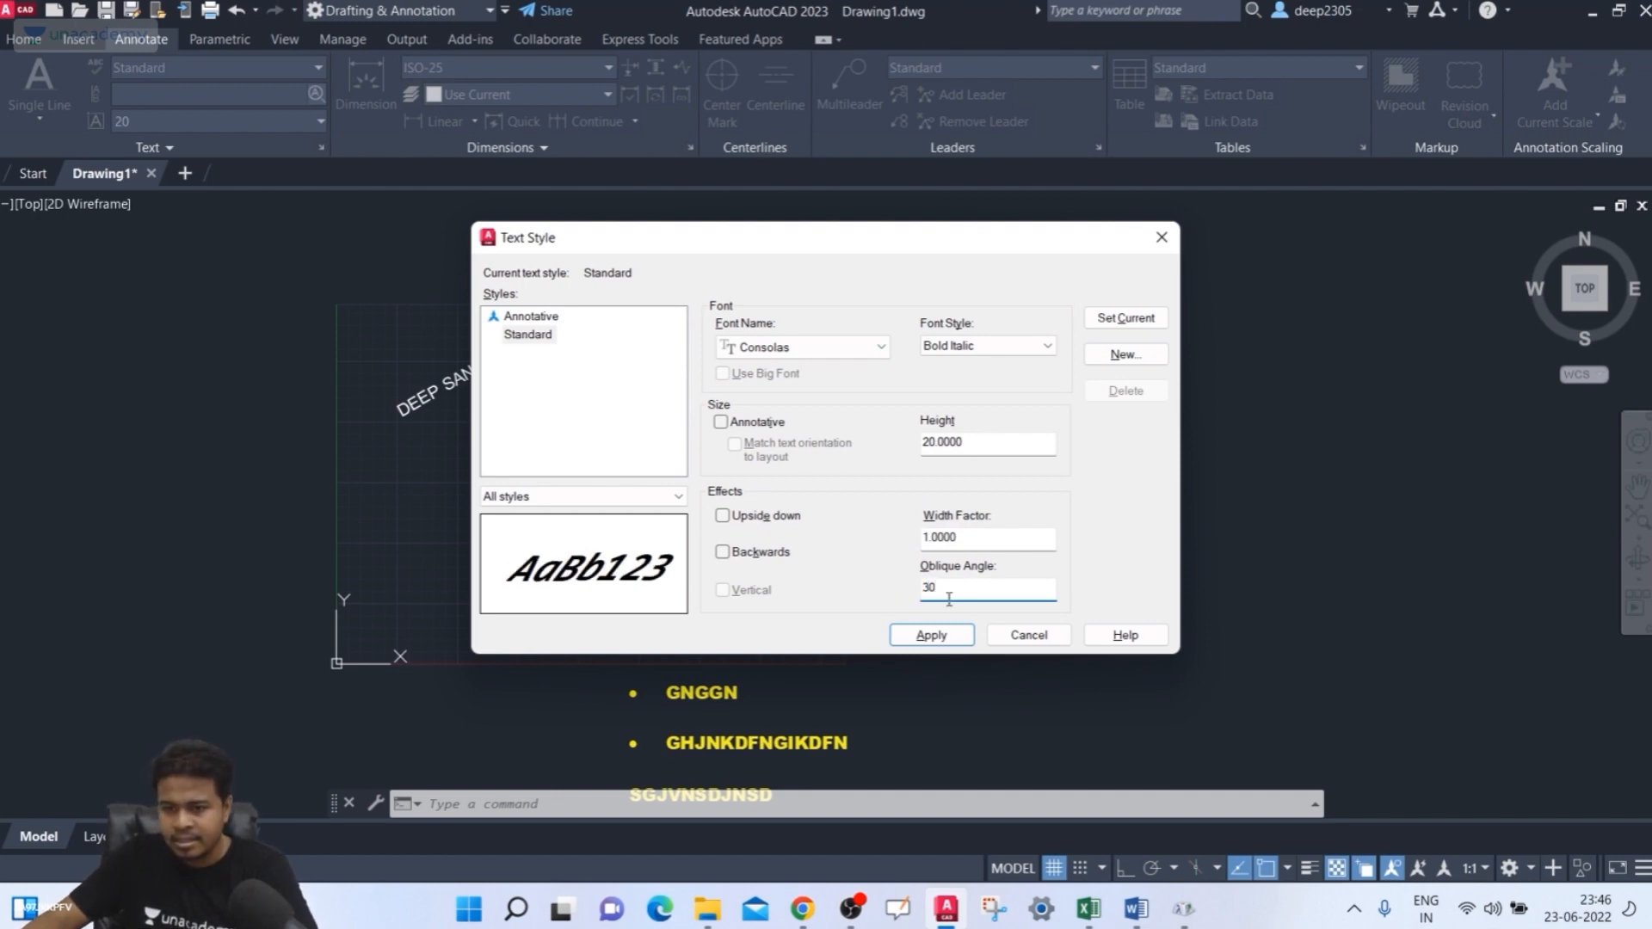
{"action": "left_click_drag", "start_coordinate": [949, 599], "coordinate": [914, 594]}
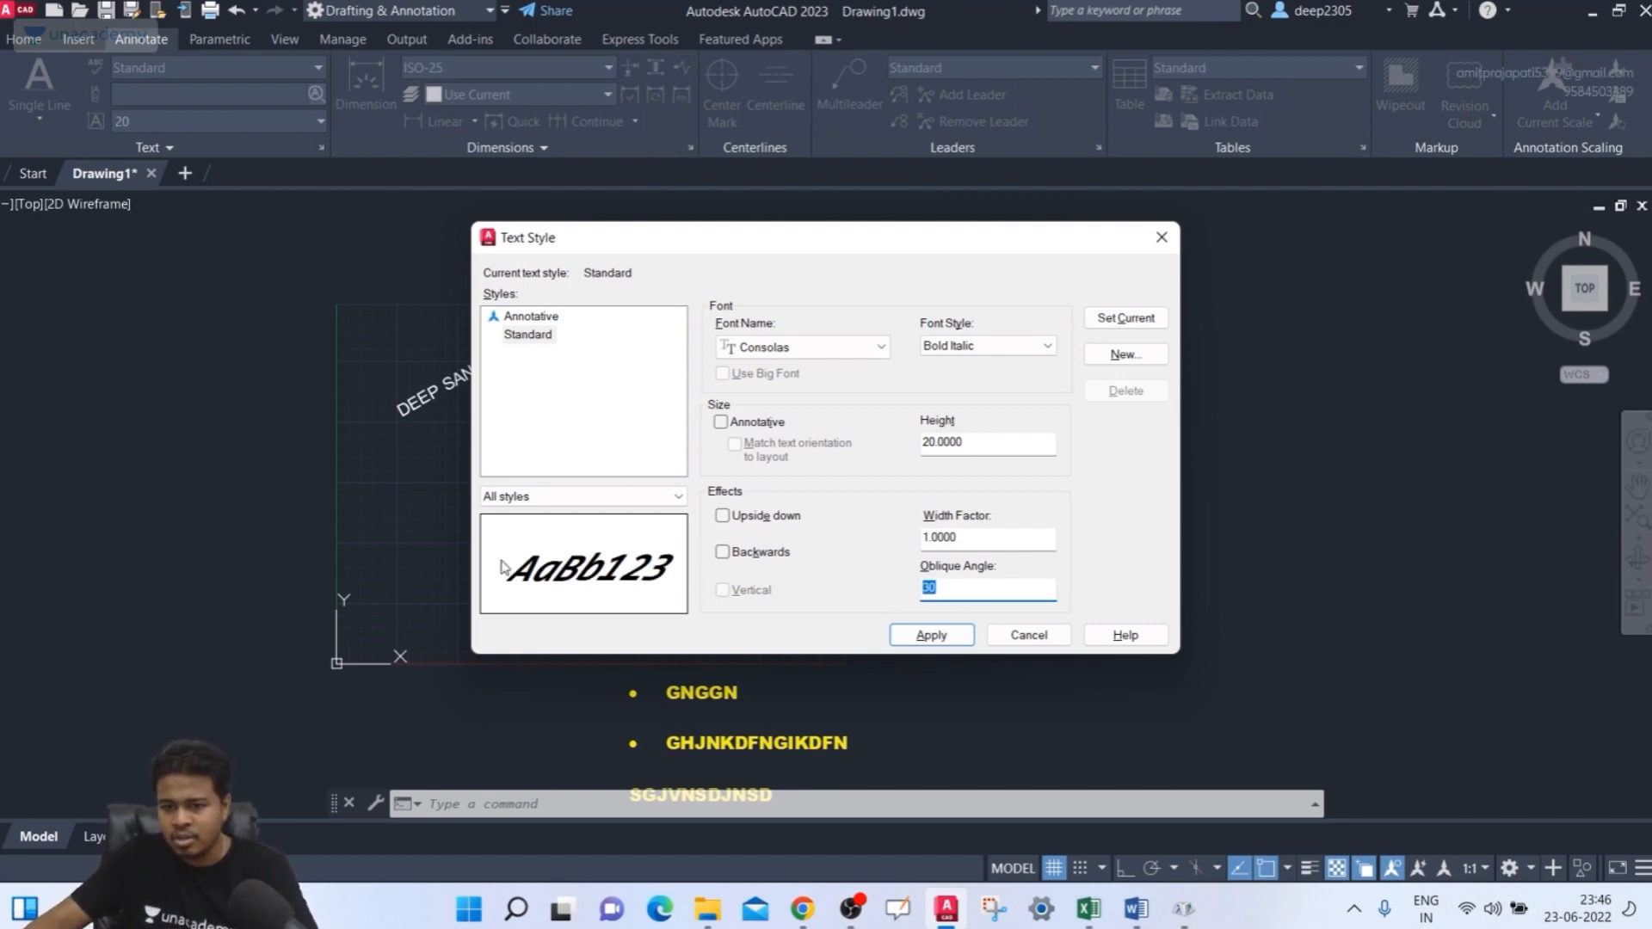
{"action": "type", "text": "45"}
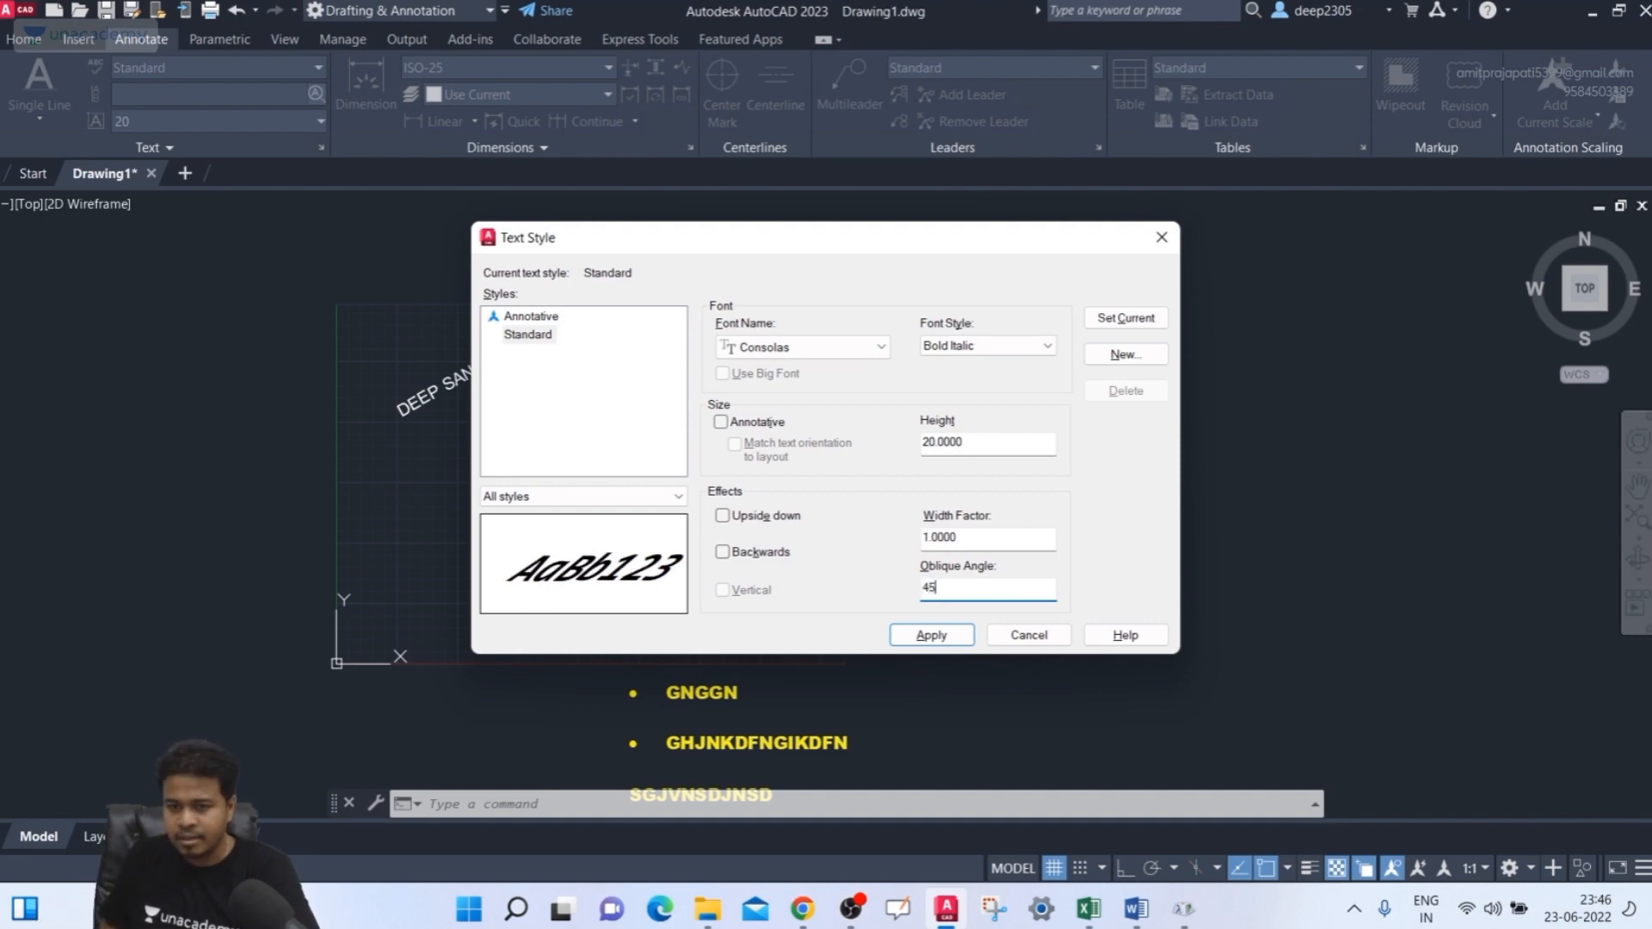
{"action": "double_click", "coordinate": [956, 591]}
{"action": "type", "text": "0"}
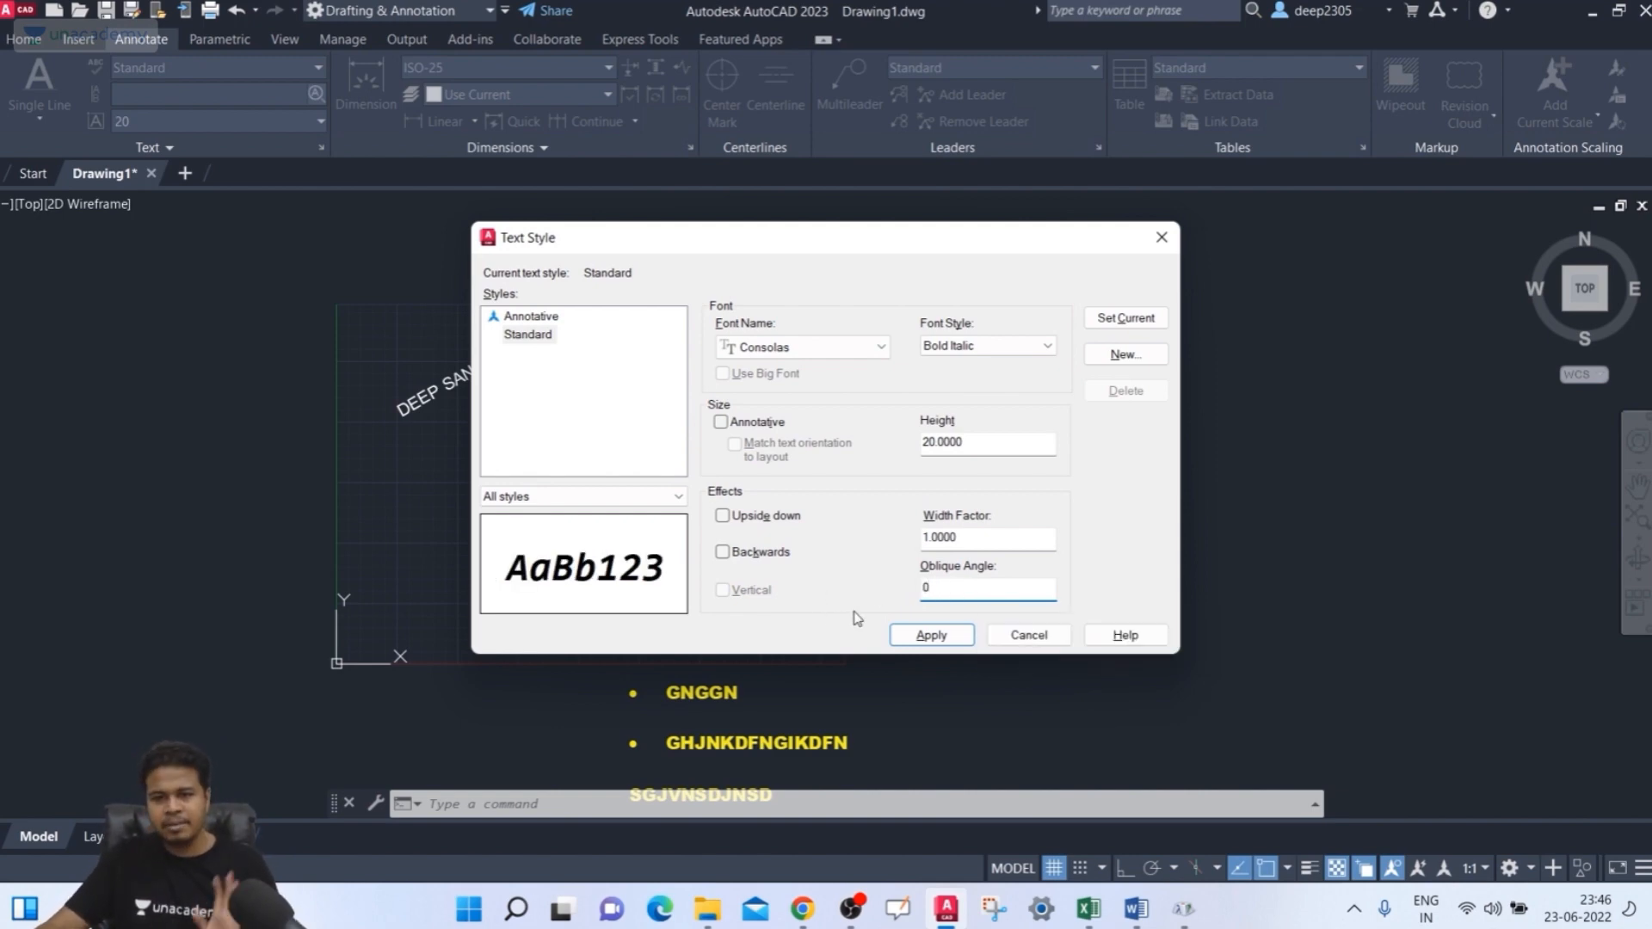
- Set the Standard style's oblique angle to 10, apply the style changes and close the text style settings
{"action": "type", "text": "10"}
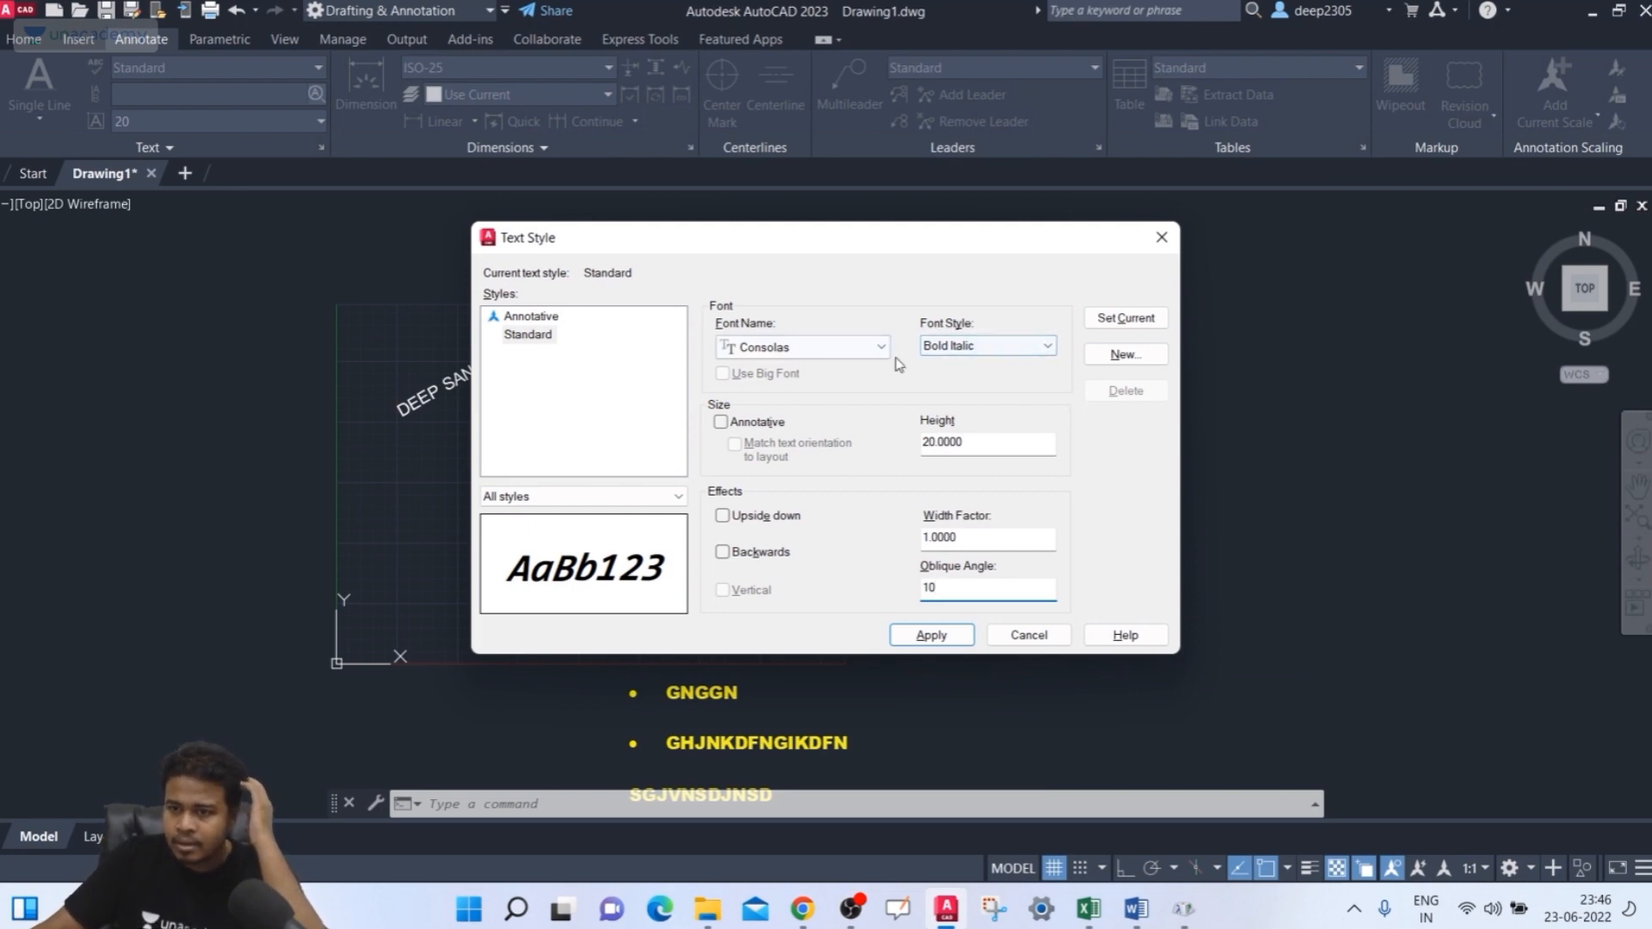
{"action": "left_click", "coordinate": [499, 404]}
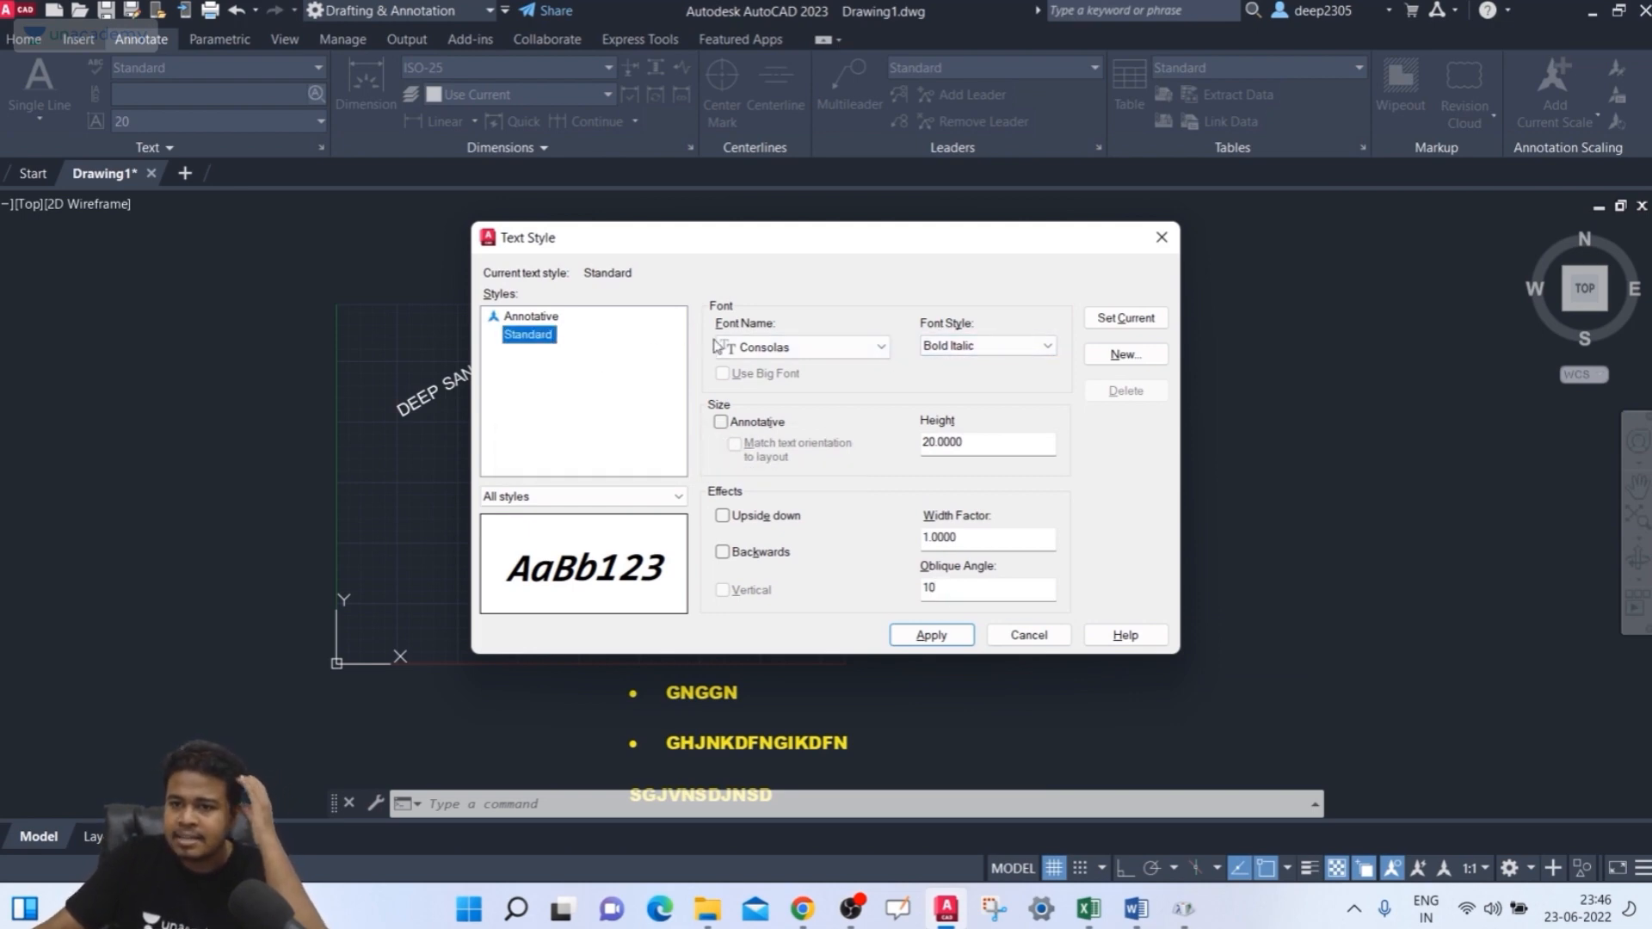
{"action": "left_click", "coordinate": [955, 637]}
{"action": "left_click", "coordinate": [1051, 635]}
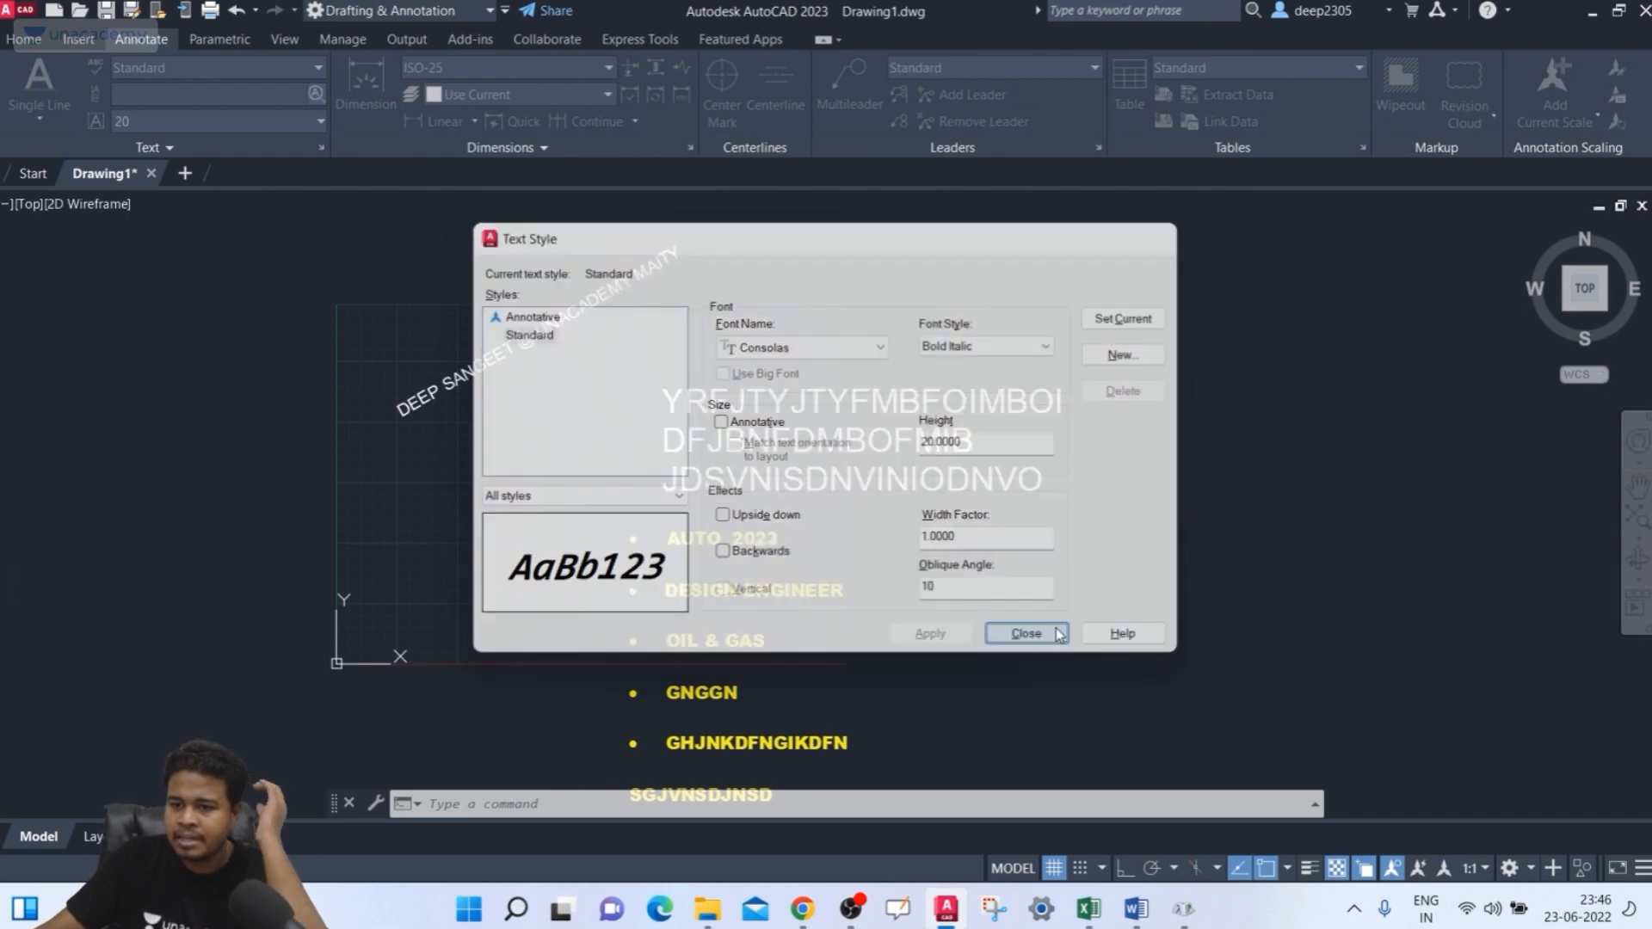
{"action": "middle_click_drag", "start_coordinate": [568, 429], "coordinate": [585, 436]}
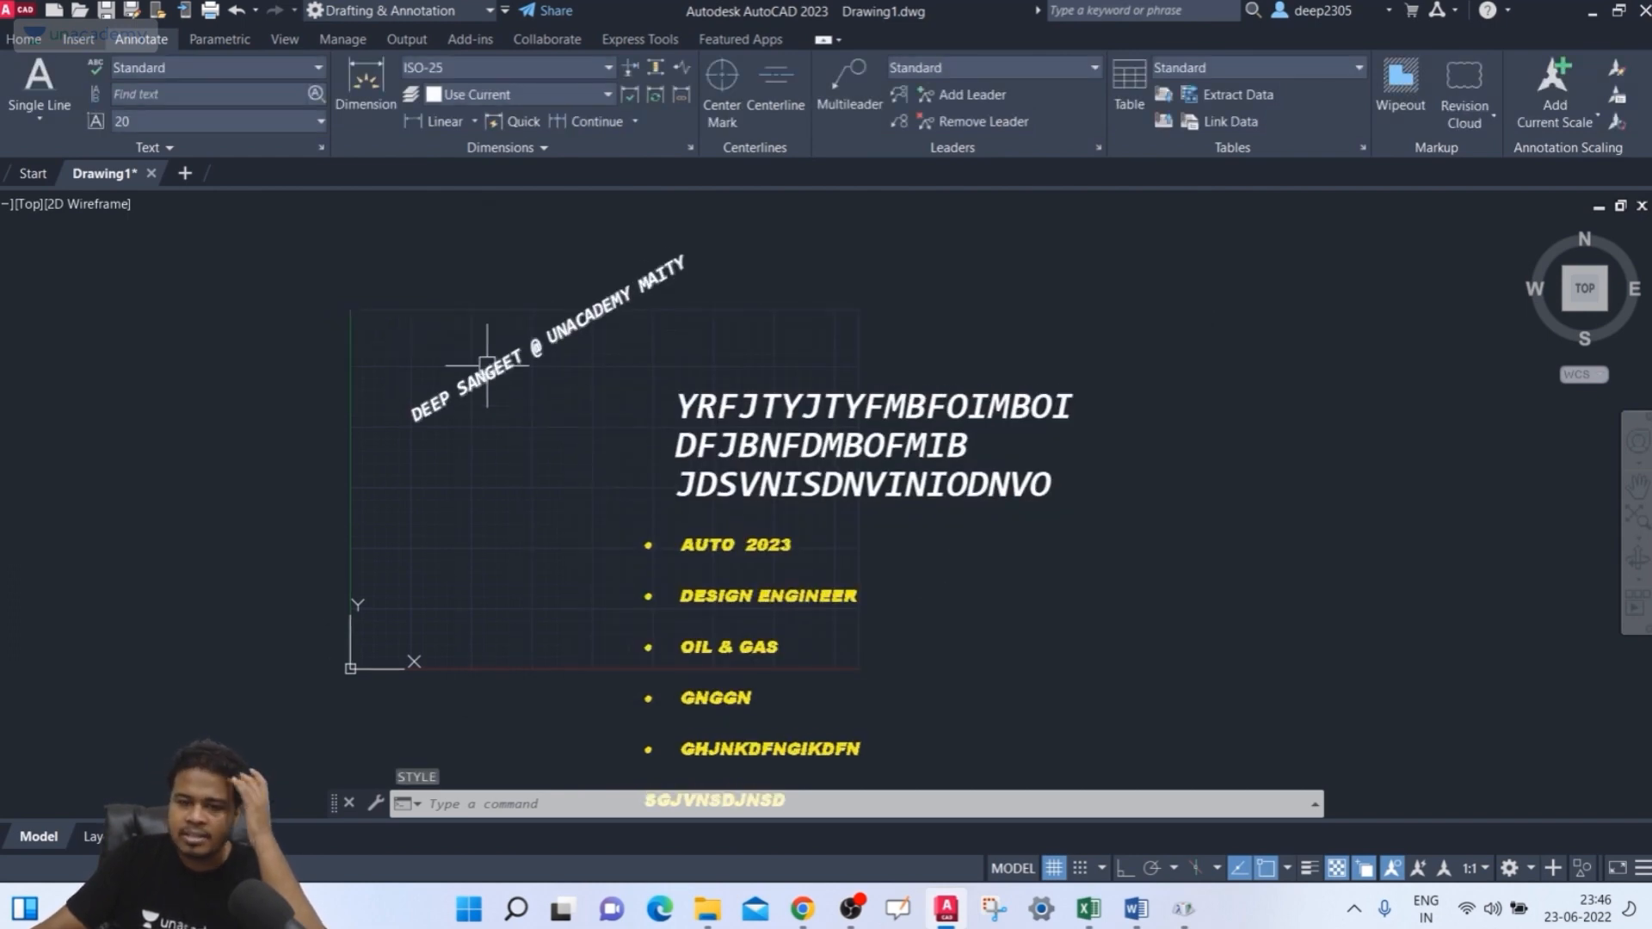
- Select the three single-line text lines and the rotated text to examine the restyled objects, and clear the selection
{"action": "left_click", "coordinate": [43, 39]}
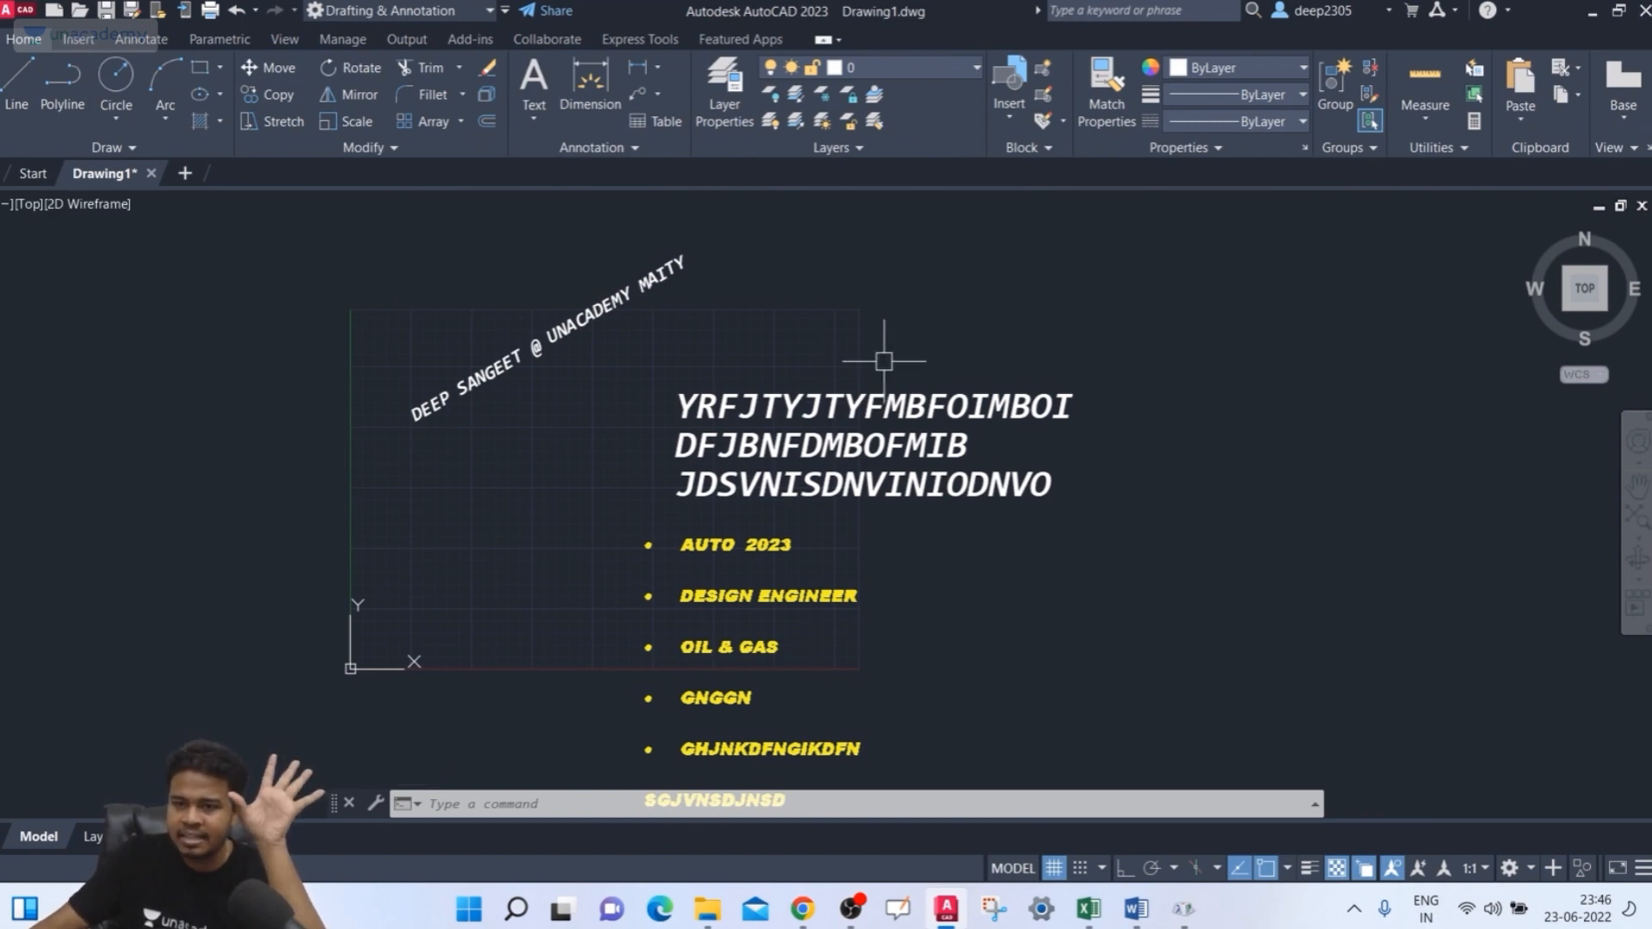
{"action": "scroll", "coordinate": [884, 361], "scroll_direction": "up", "scroll_amount": 2}
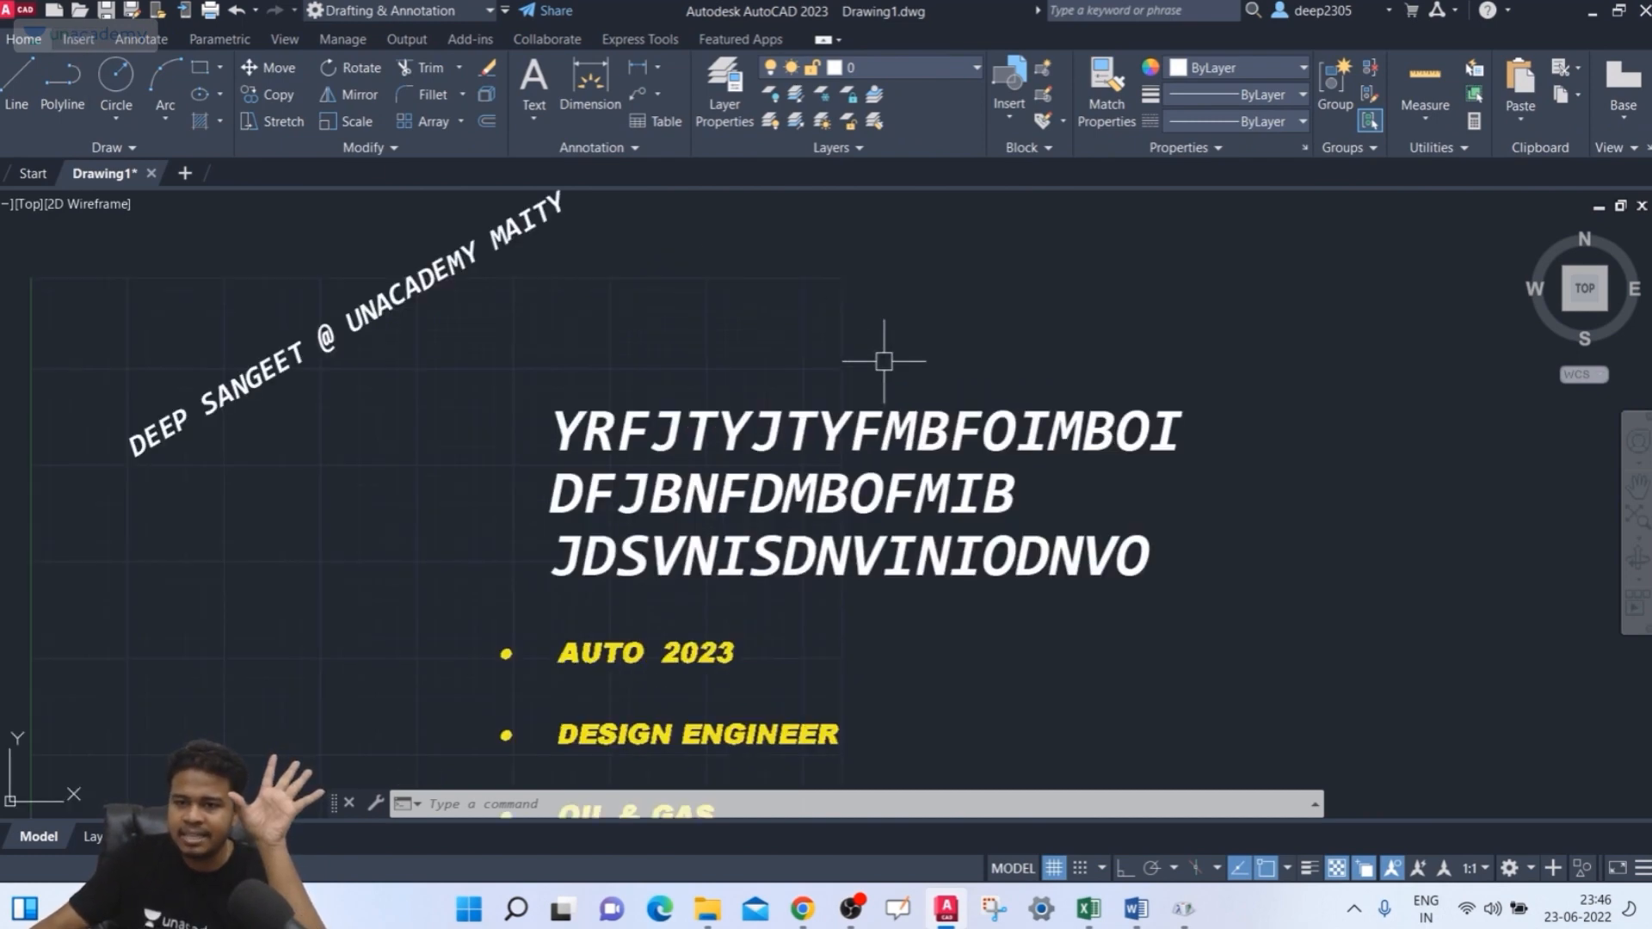
{"action": "left_click", "coordinate": [600, 494]}
{"action": "left_click", "coordinate": [606, 566]}
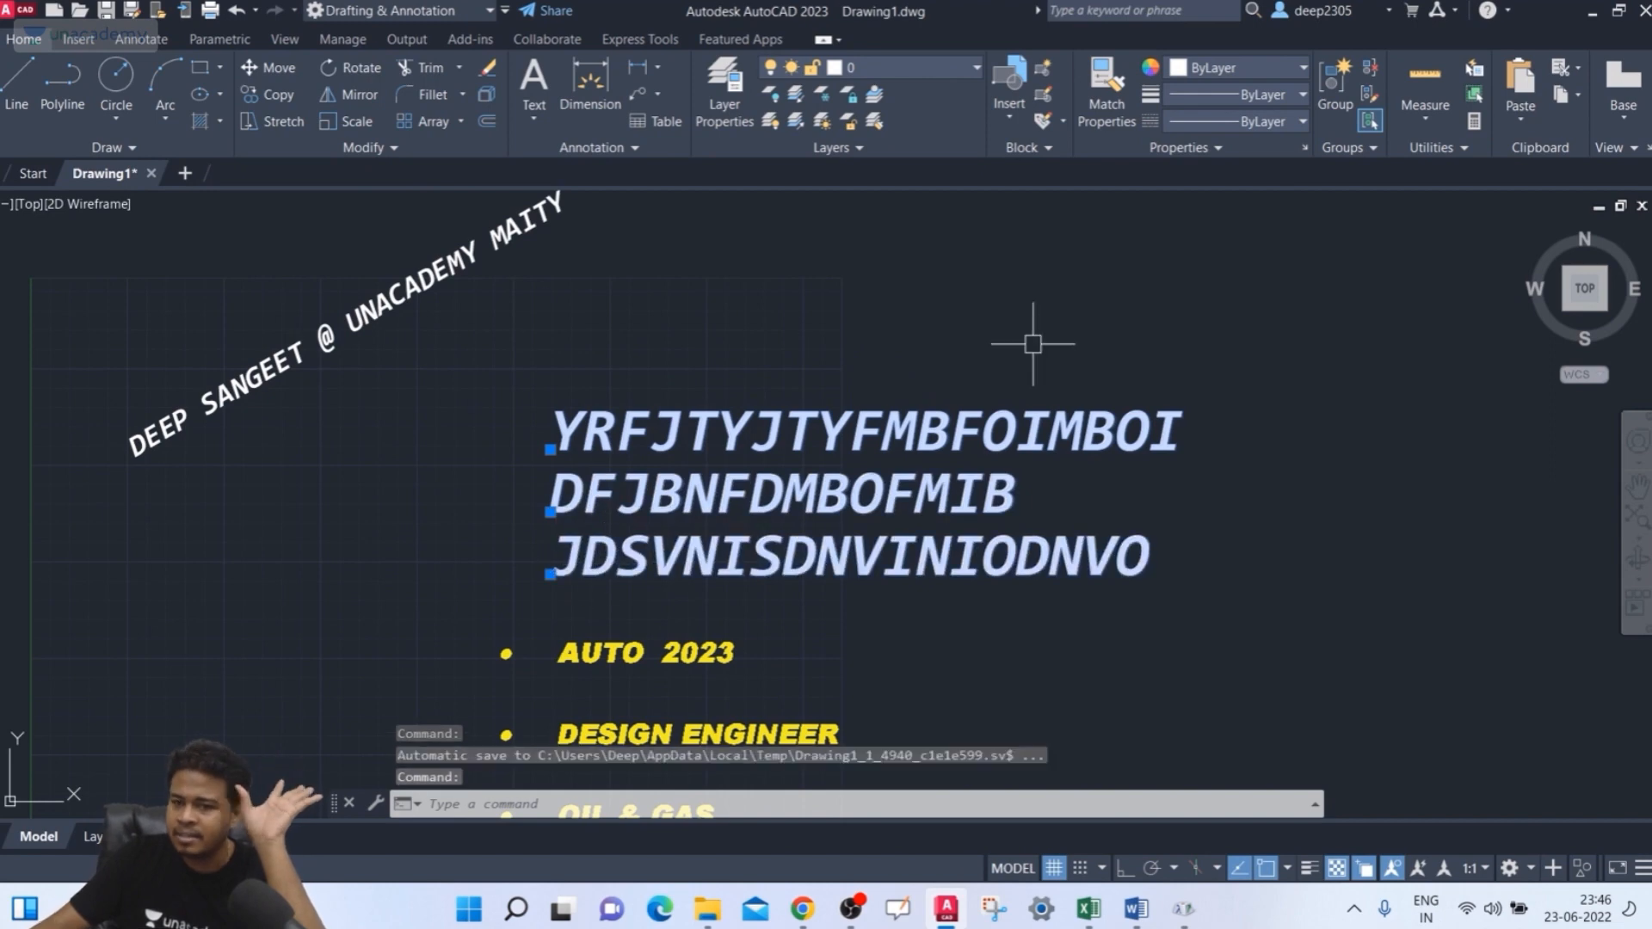
{"action": "left_click", "coordinate": [313, 325]}
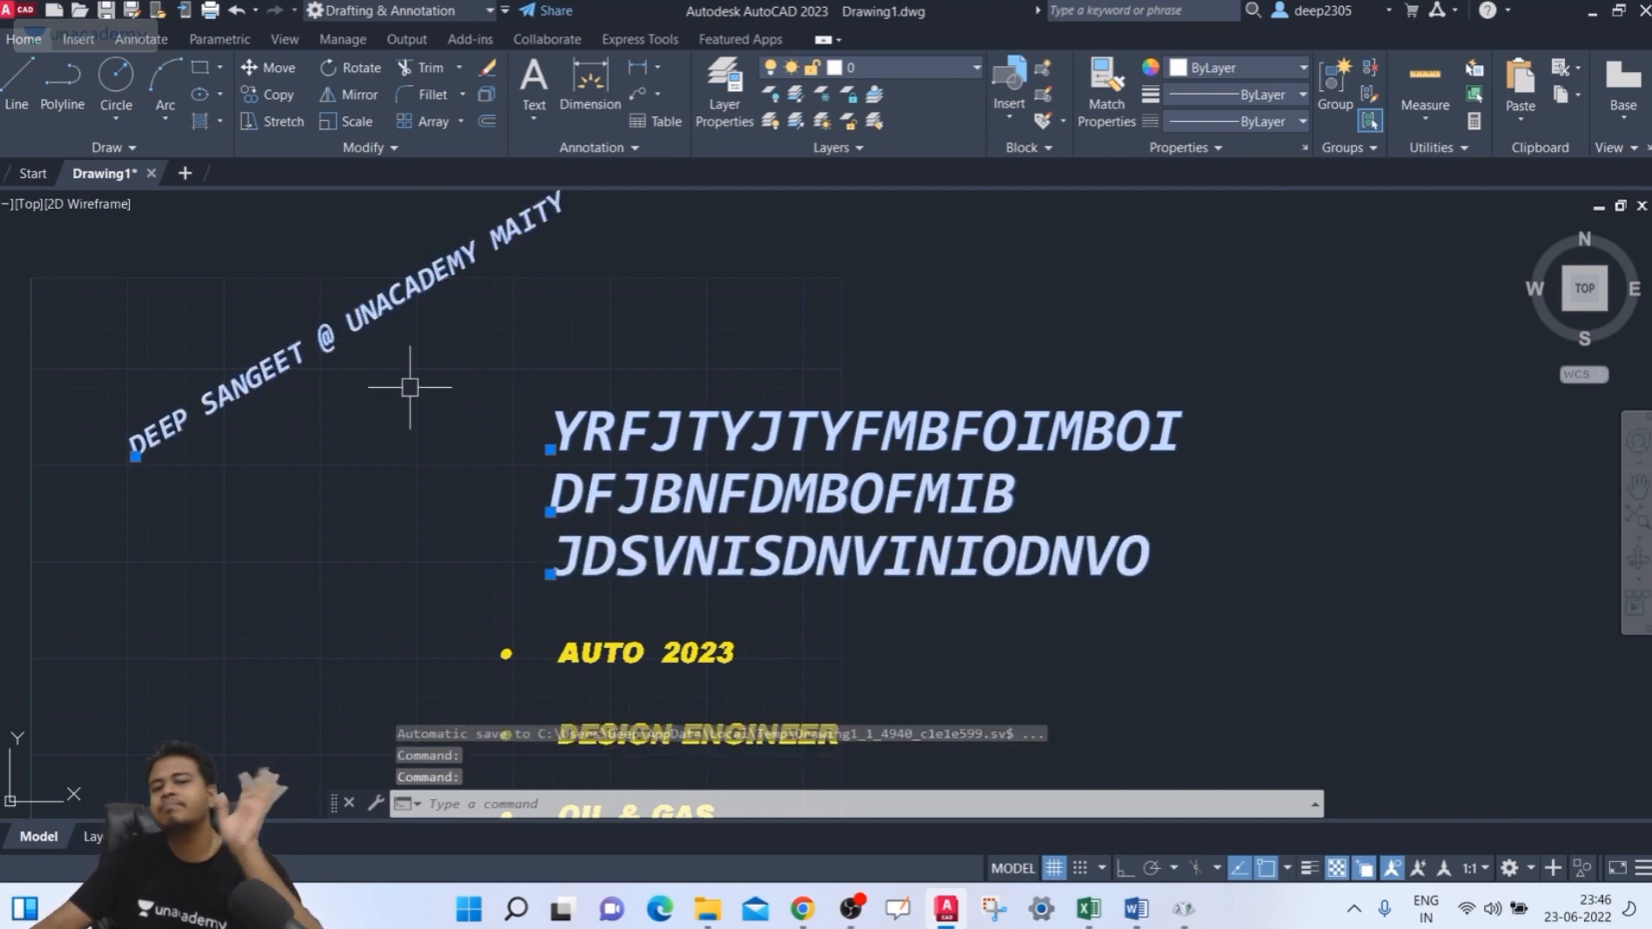
{"action": "key", "text": "Escape"}
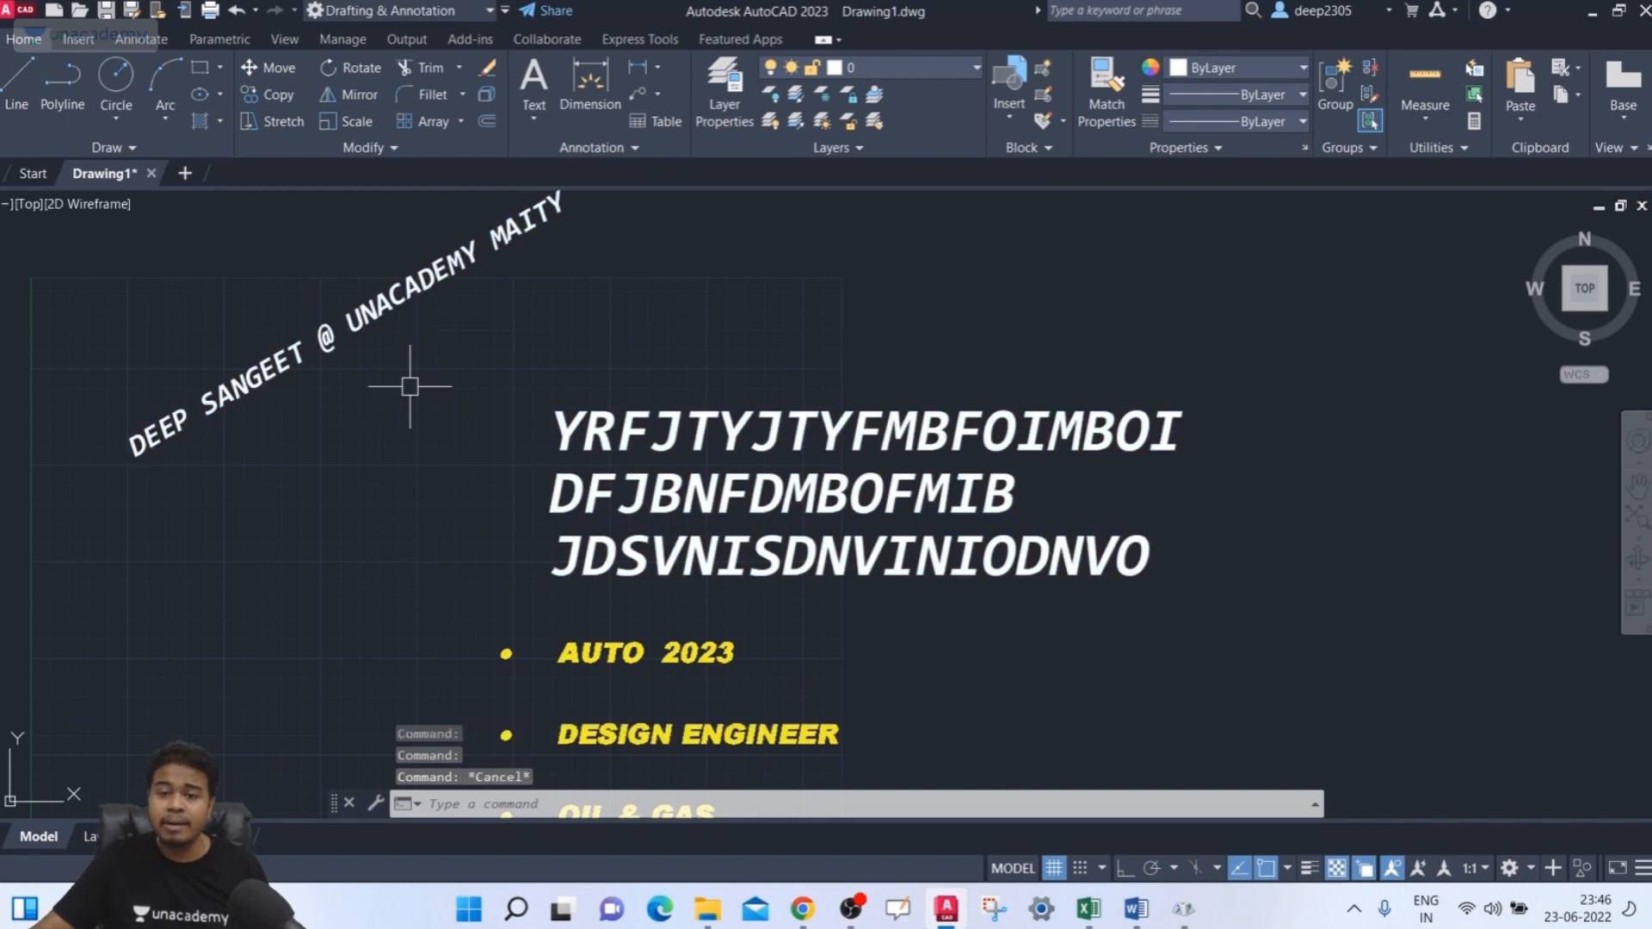
{"action": "left_click", "coordinate": [719, 434]}
{"action": "key", "text": "Escape"}
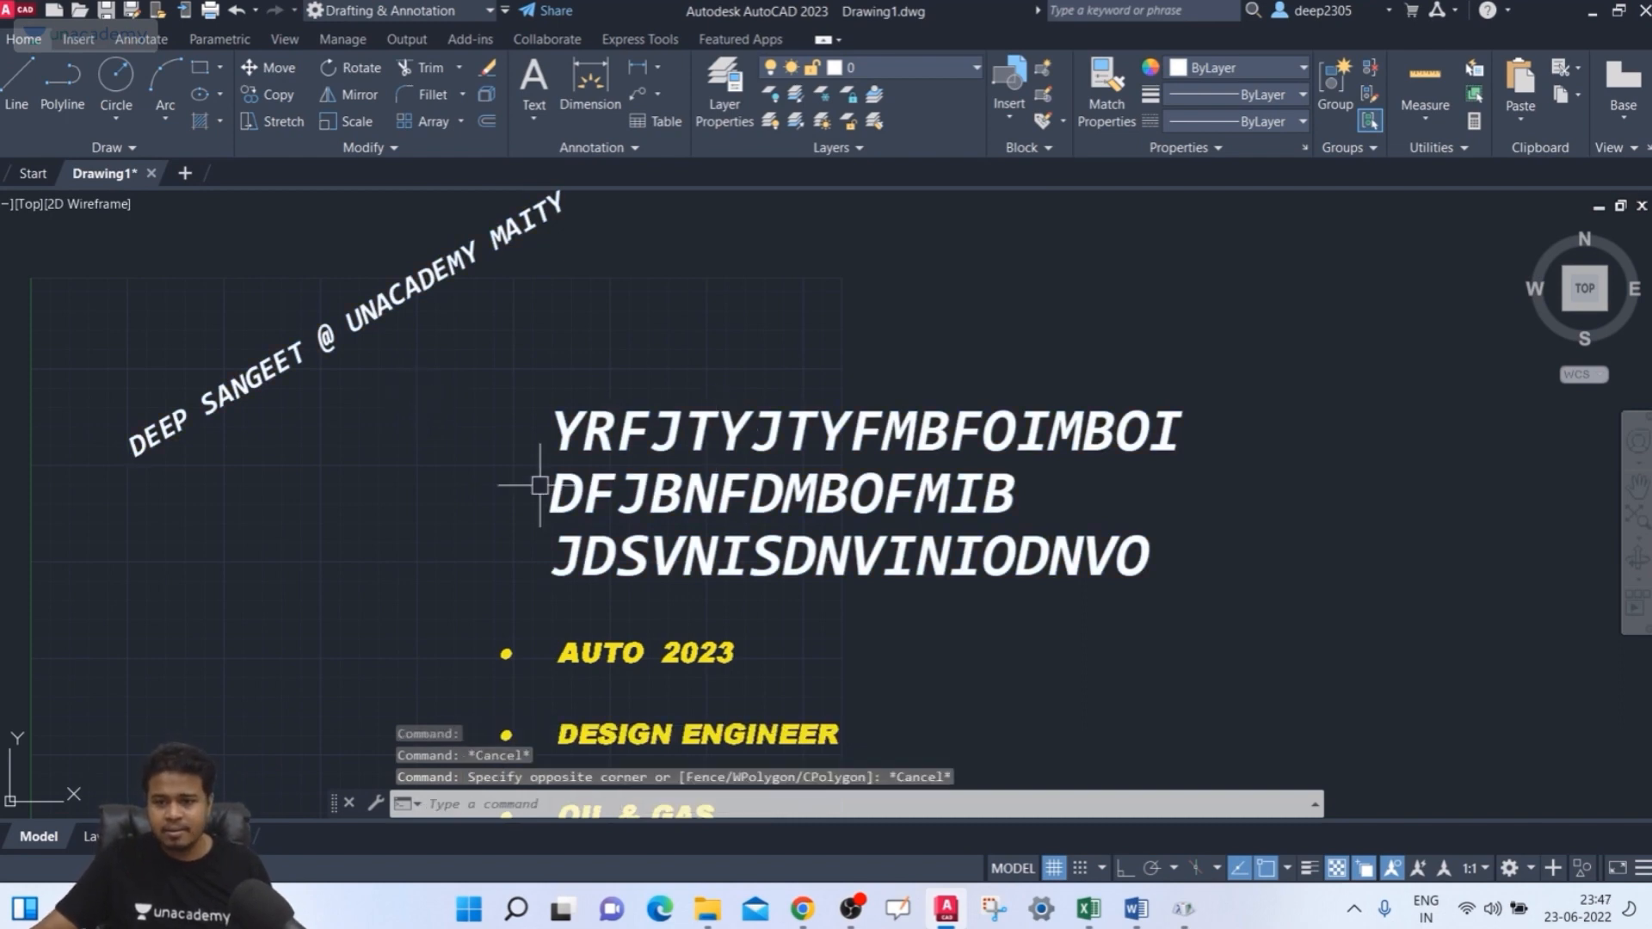
- Open the yellow bulleted multiline text for editing to inspect the GHJNKDFNGIKDFN and SGJVNSDJNSD lines, and leave the editor
{"action": "scroll", "coordinate": [544, 478], "scroll_direction": "down", "scroll_amount": 2}
{"action": "middle_click_drag", "start_coordinate": [543, 479], "coordinate": [621, 401]}
{"action": "middle_click_drag", "start_coordinate": [734, 545], "coordinate": [761, 478]}
{"action": "middle_click_drag", "start_coordinate": [766, 644], "coordinate": [795, 523]}
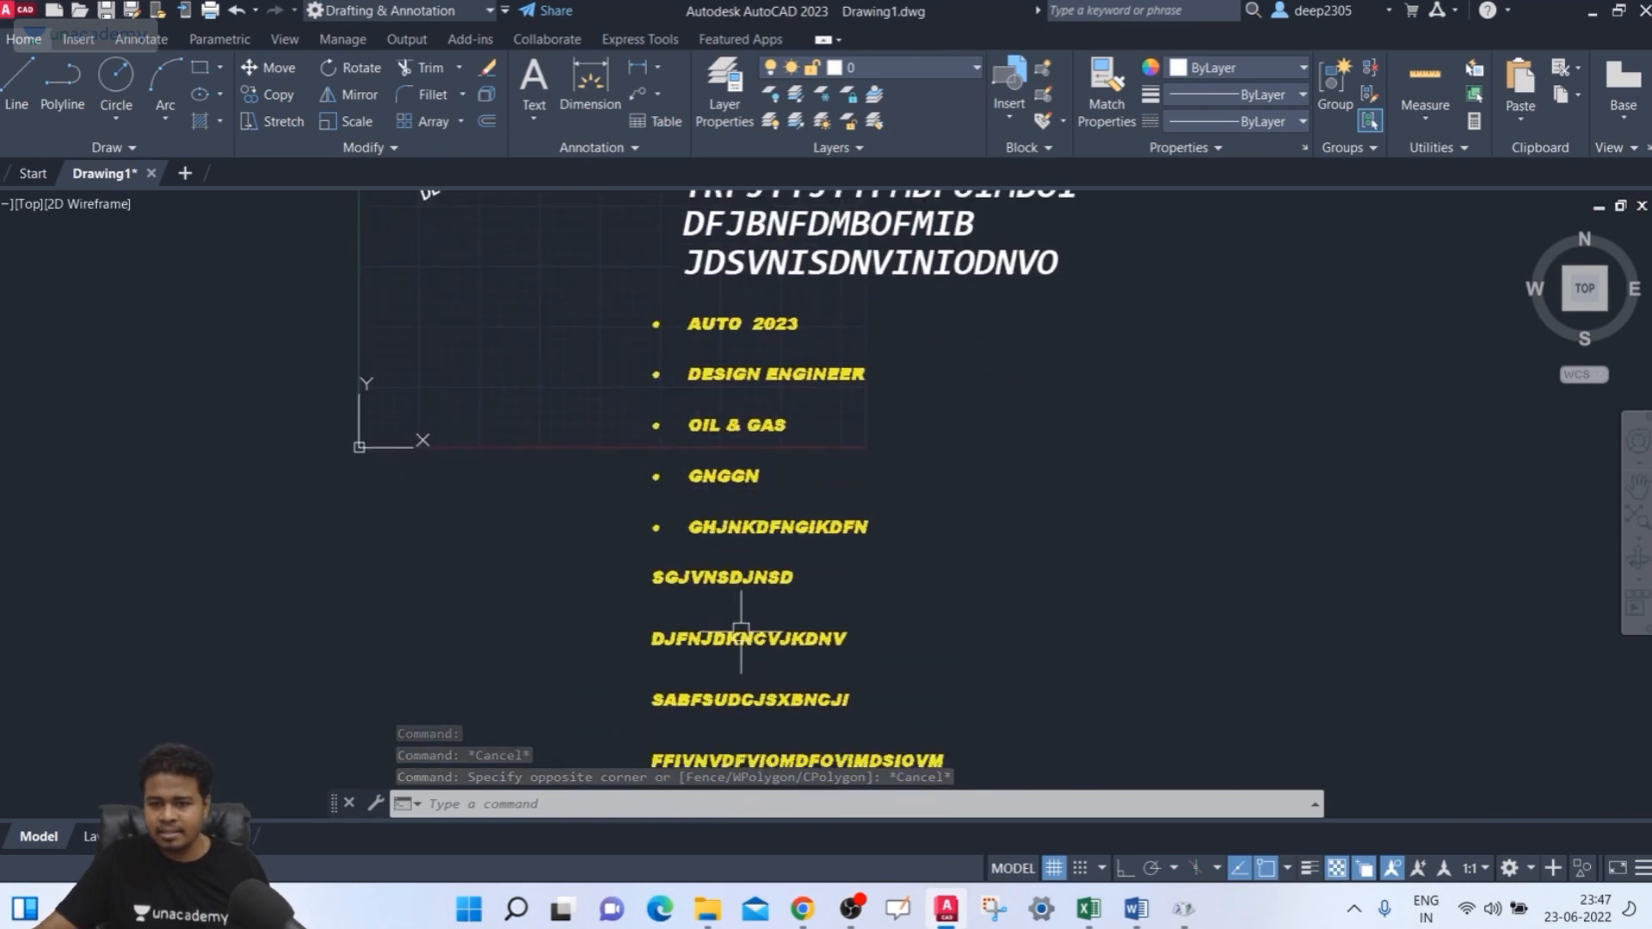
{"action": "scroll", "coordinate": [737, 644], "scroll_direction": "up", "scroll_amount": 4}
{"action": "double_click", "coordinate": [756, 524]}
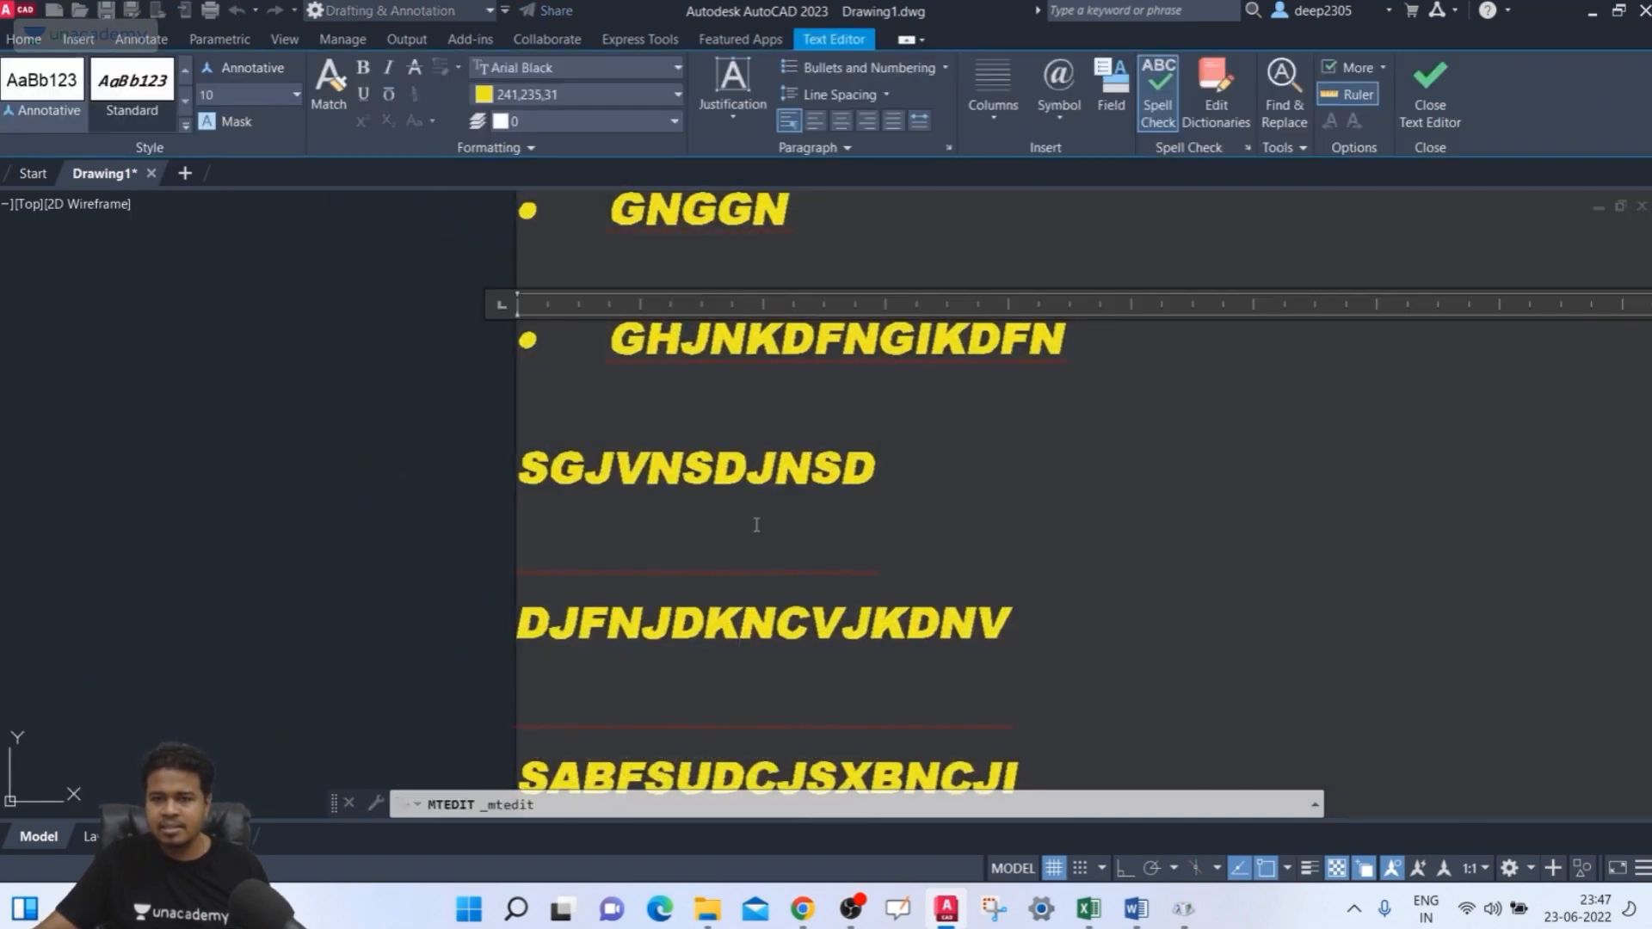
{"action": "left_click_drag", "start_coordinate": [1014, 497], "coordinate": [576, 430]}
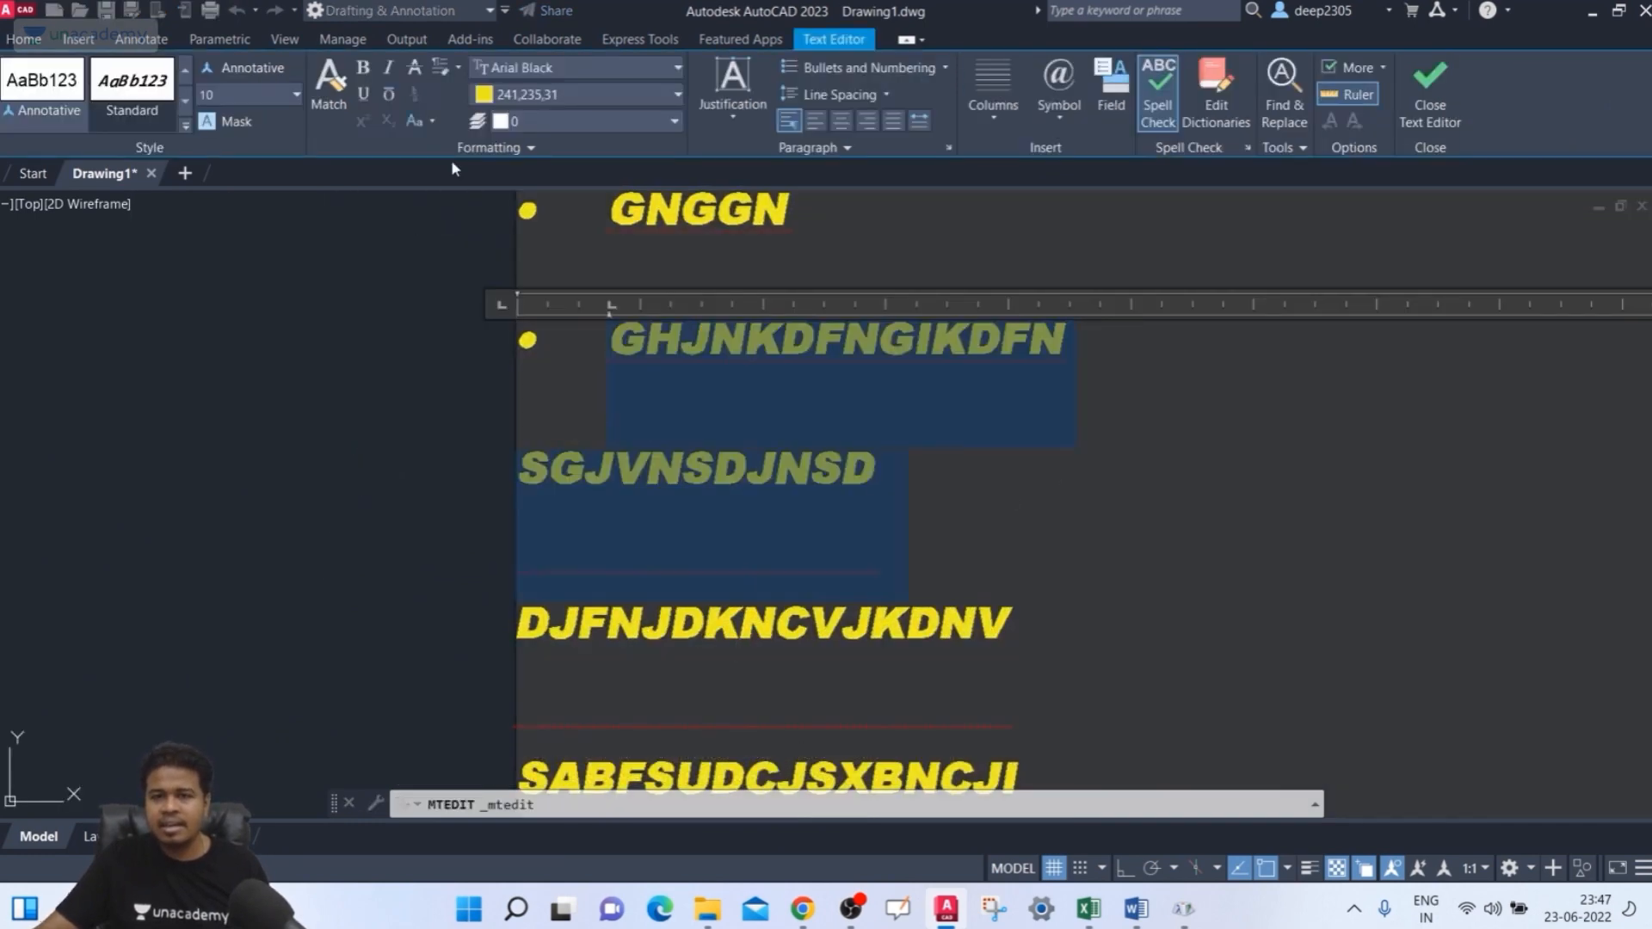
{"action": "scroll", "coordinate": [714, 386], "scroll_direction": "down", "scroll_amount": 2}
{"action": "middle_click_drag", "start_coordinate": [714, 385], "coordinate": [626, 454]}
{"action": "key", "text": "Escape"}
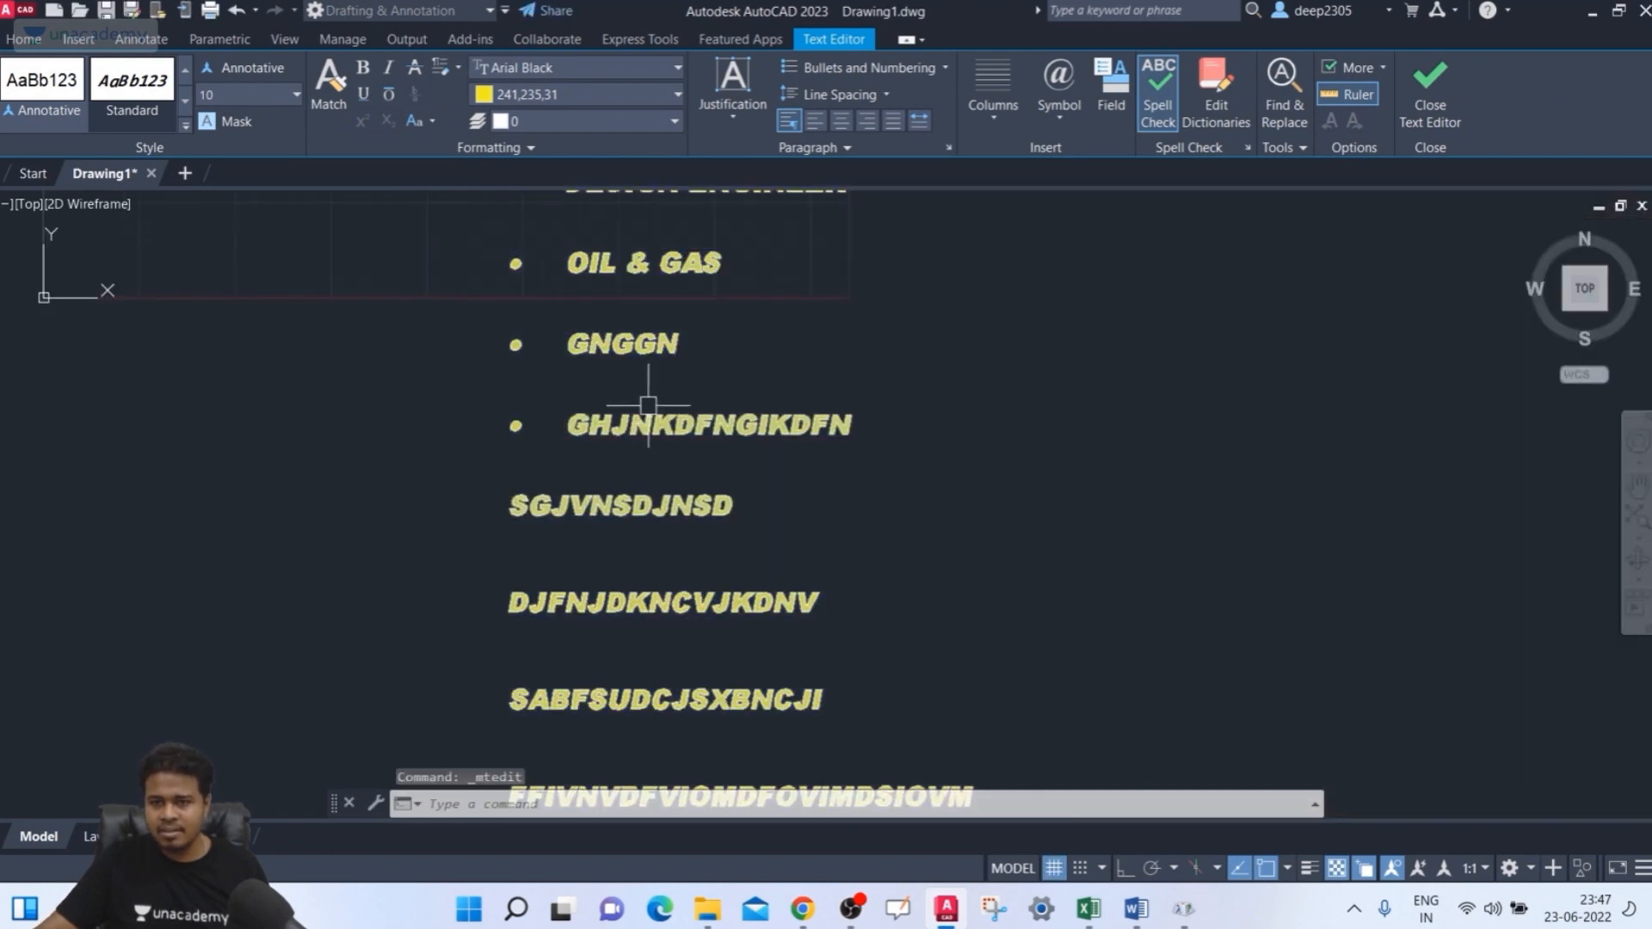
- Select the yellow bulleted multiline text and the three white single-line texts to compare them, and clear the selection
{"action": "scroll", "coordinate": [692, 345], "scroll_direction": "down", "scroll_amount": 2}
{"action": "middle_click_drag", "start_coordinate": [692, 377], "coordinate": [687, 532]}
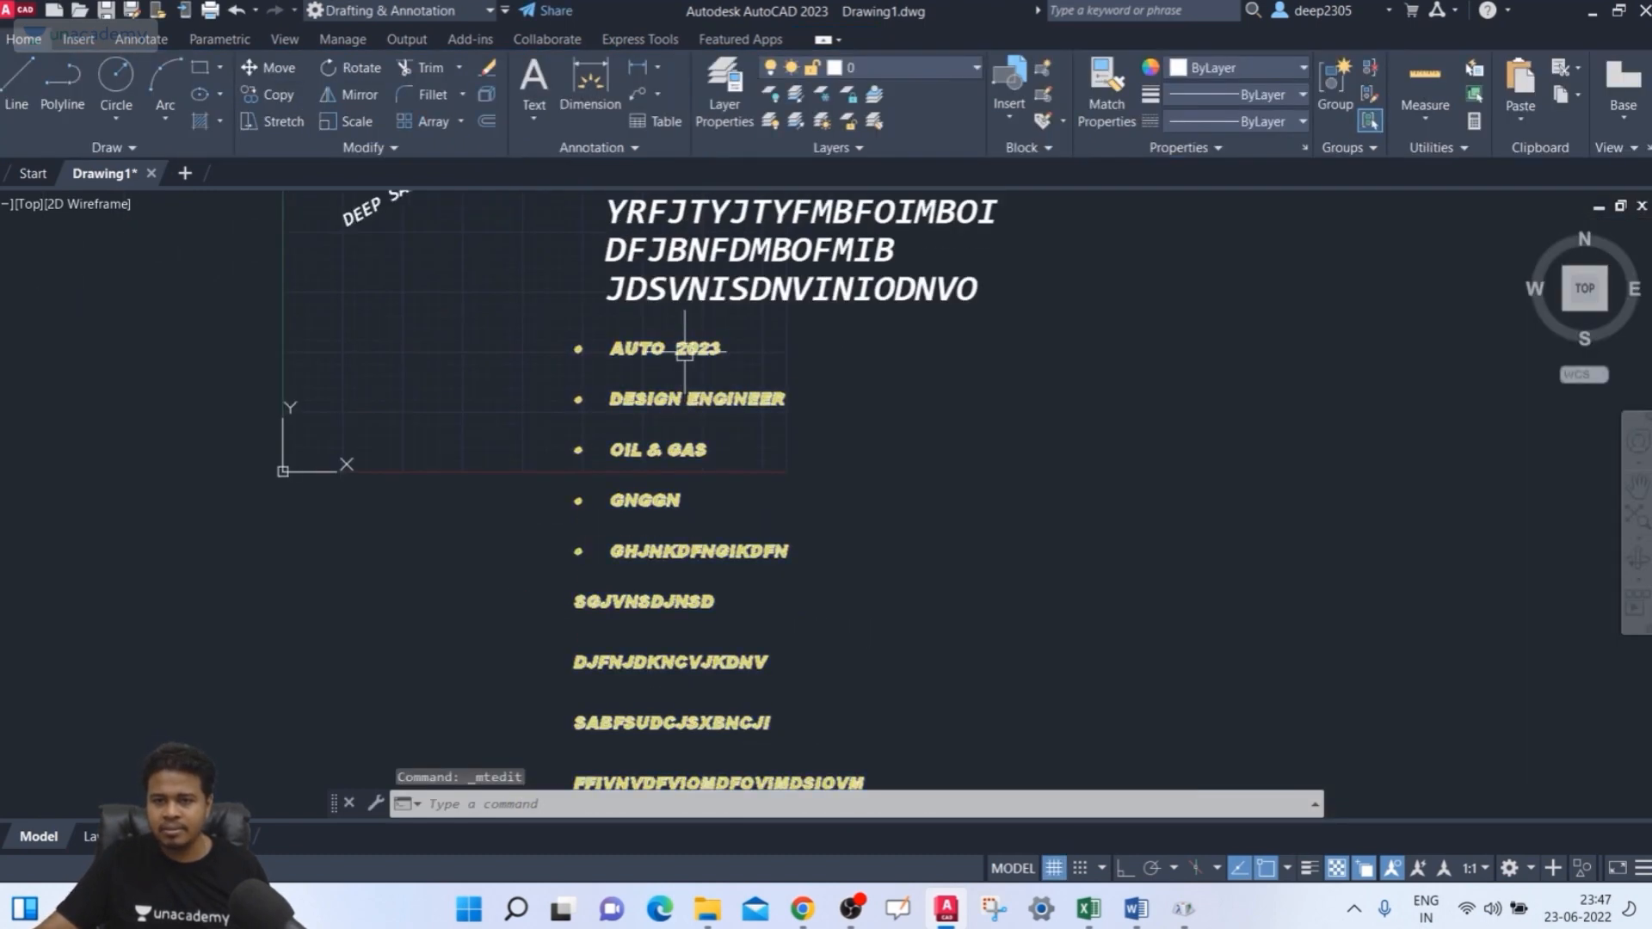
{"action": "left_click", "coordinate": [684, 350]}
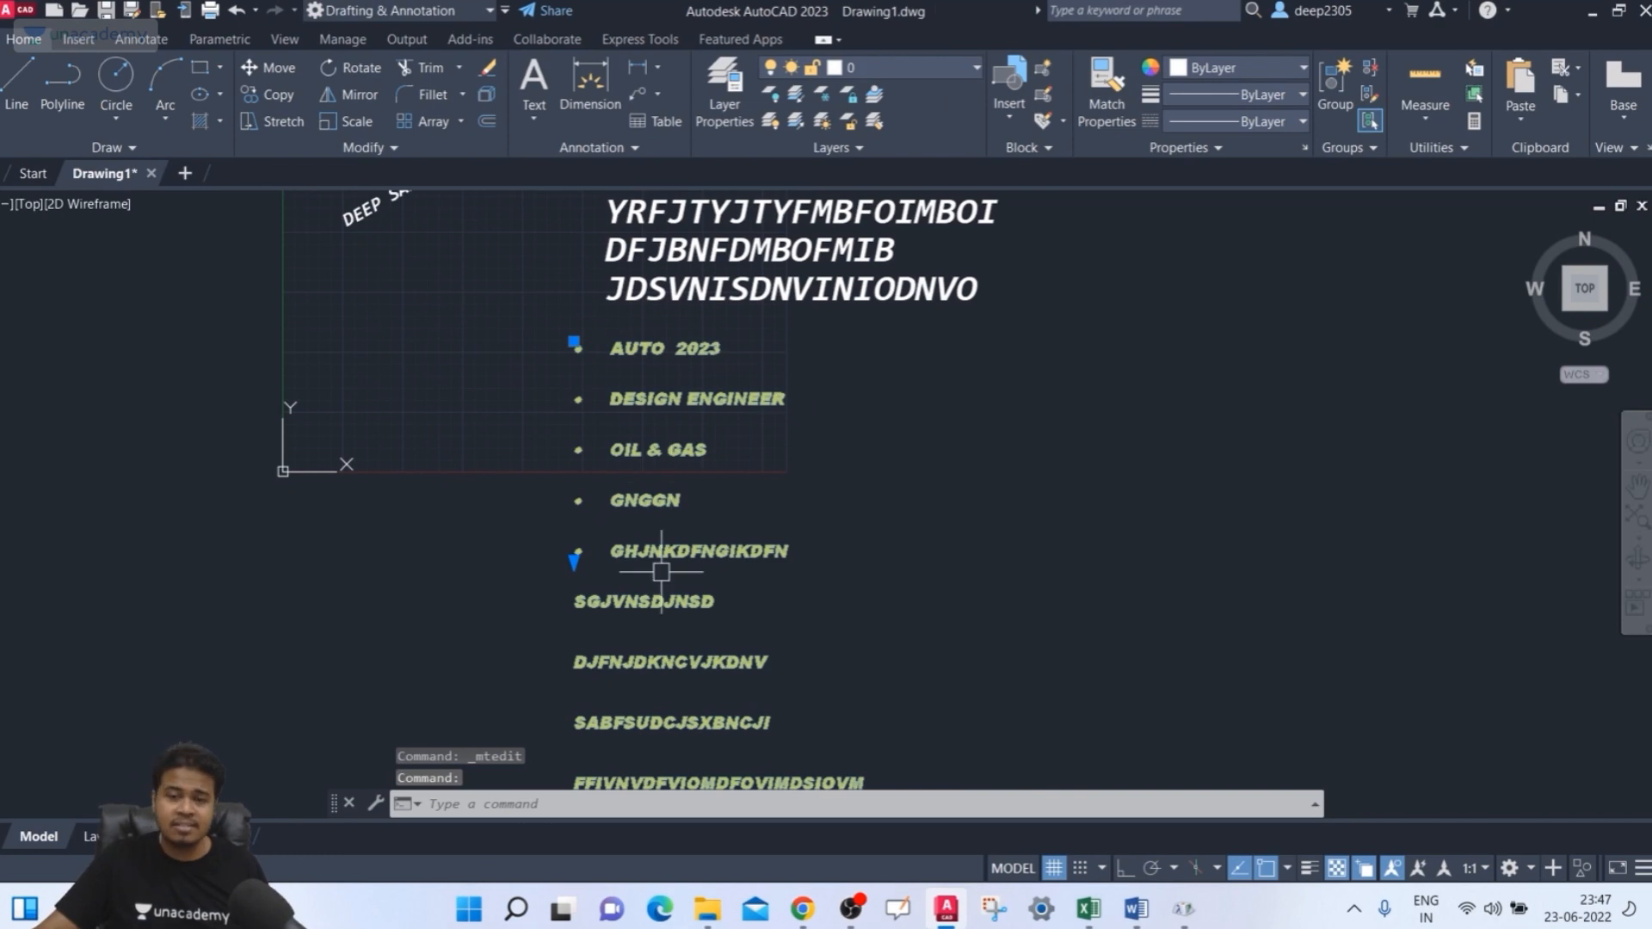
{"action": "key", "text": "Escape"}
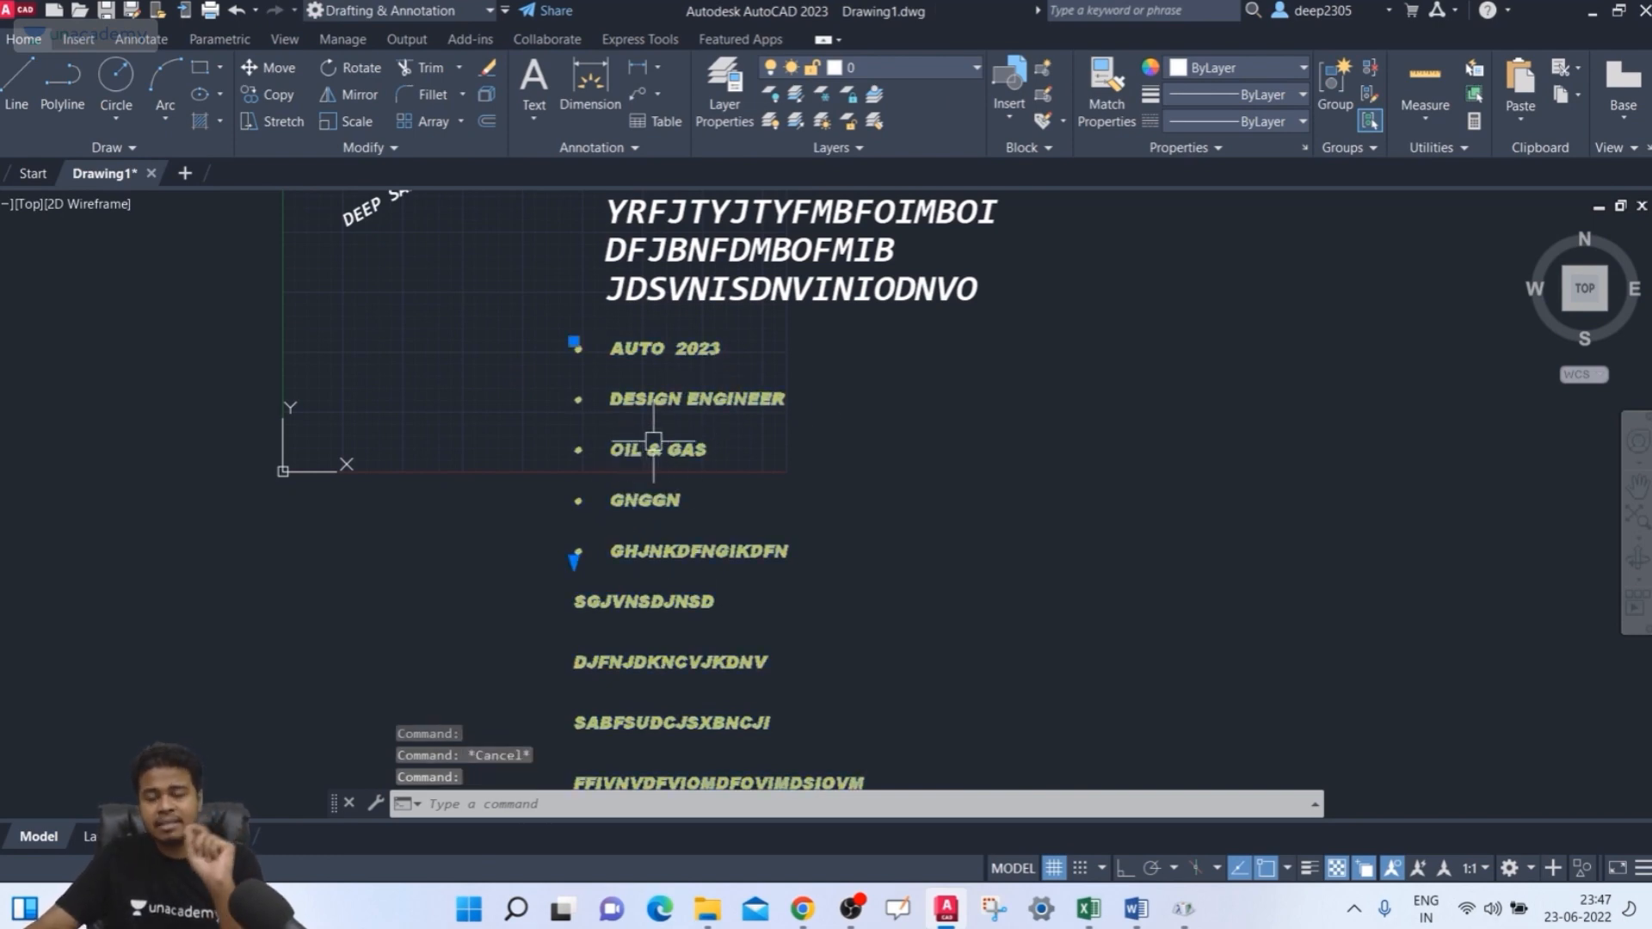
{"action": "mouse_move", "coordinate": [661, 440]}
{"action": "middle_mouse_down"}
{"action": "mouse_move", "coordinate": [638, 570]}
{"action": "mouse_move", "coordinate": [558, 625]}
{"action": "middle_mouse_up"}
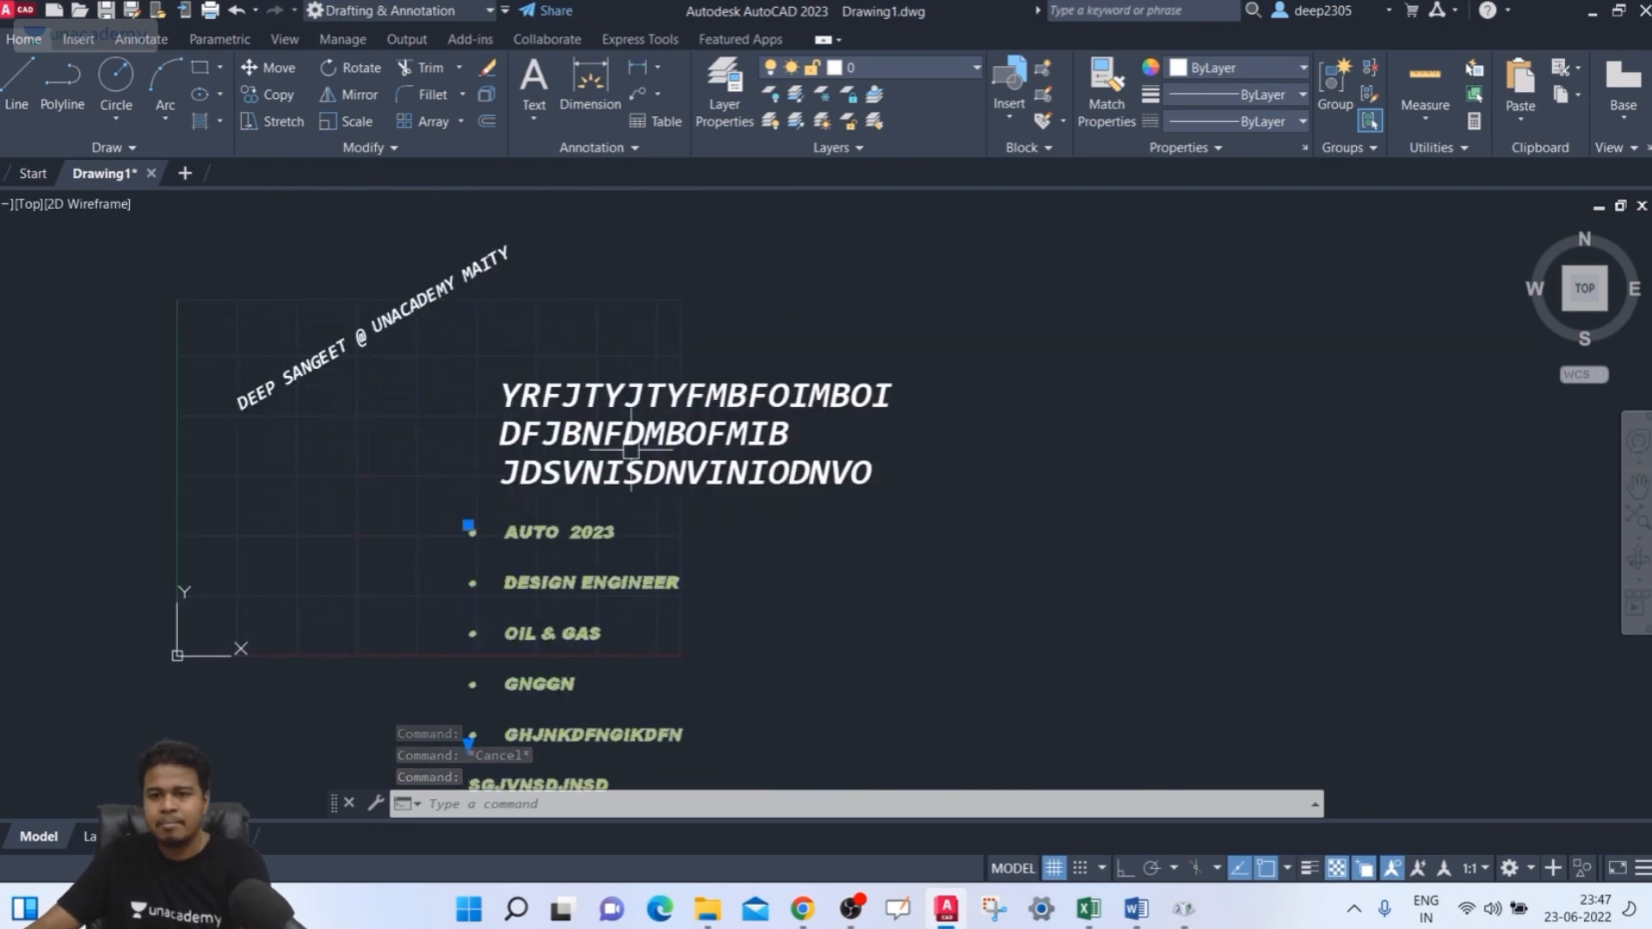
{"action": "scroll", "coordinate": [641, 430], "scroll_direction": "up", "scroll_amount": 2}
{"action": "left_click", "coordinate": [590, 516]}
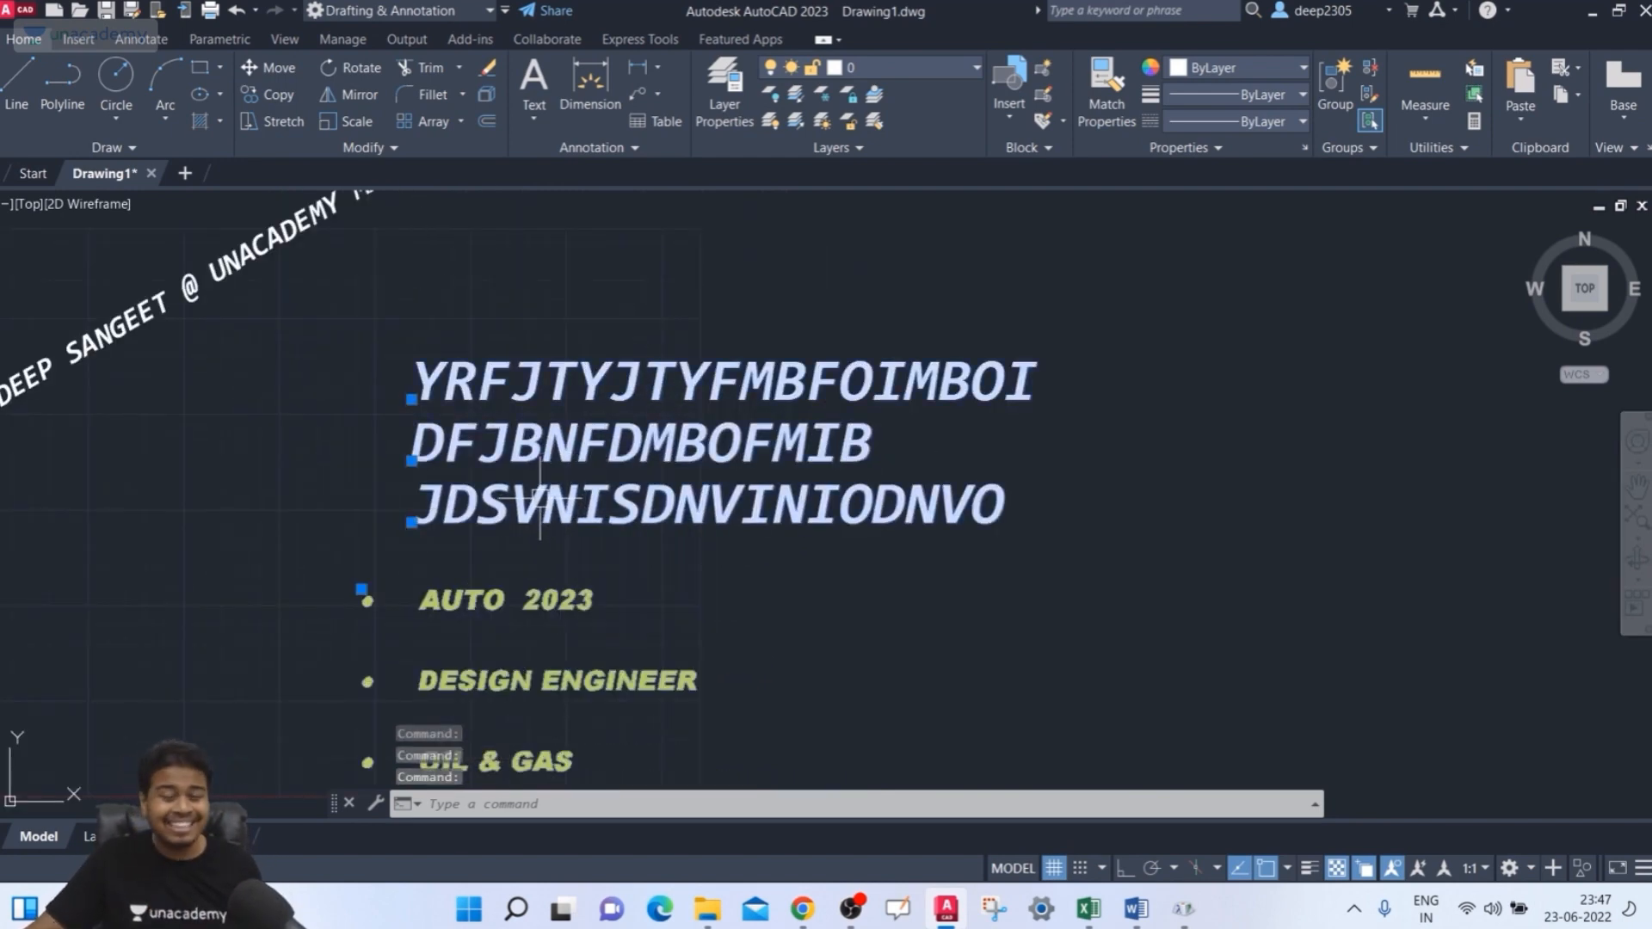
{"action": "key", "text": "Escape"}
{"action": "middle_click_drag", "start_coordinate": [635, 474], "coordinate": [643, 506]}
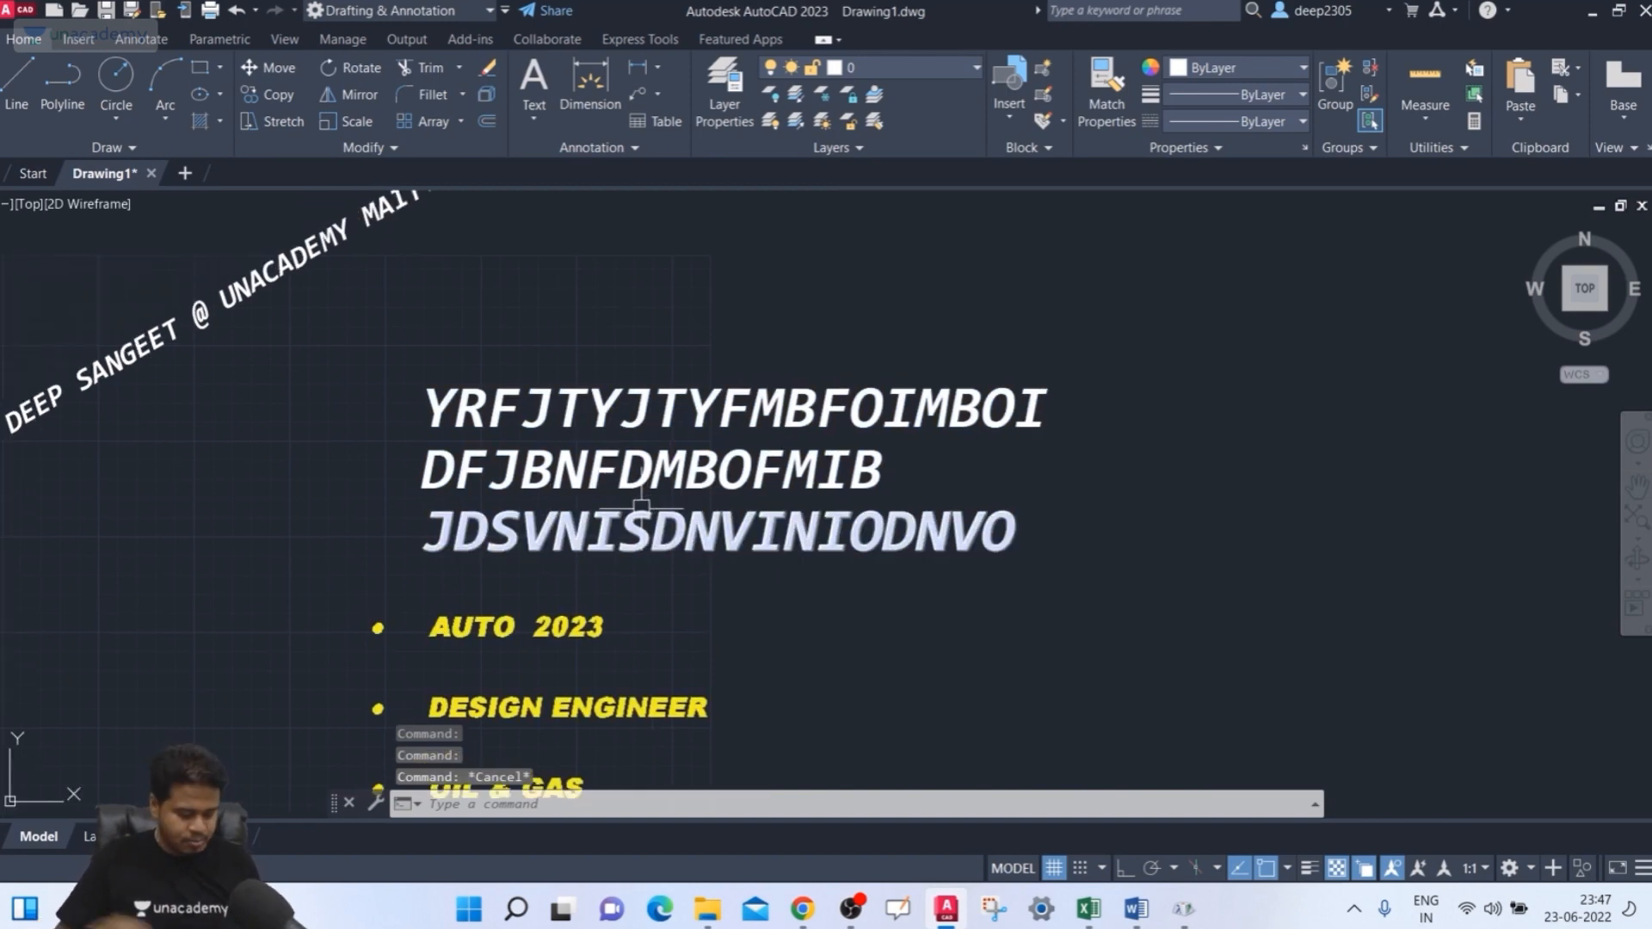
- Create a new text style named with the author's first name
{"action": "type", "text": "ST"}
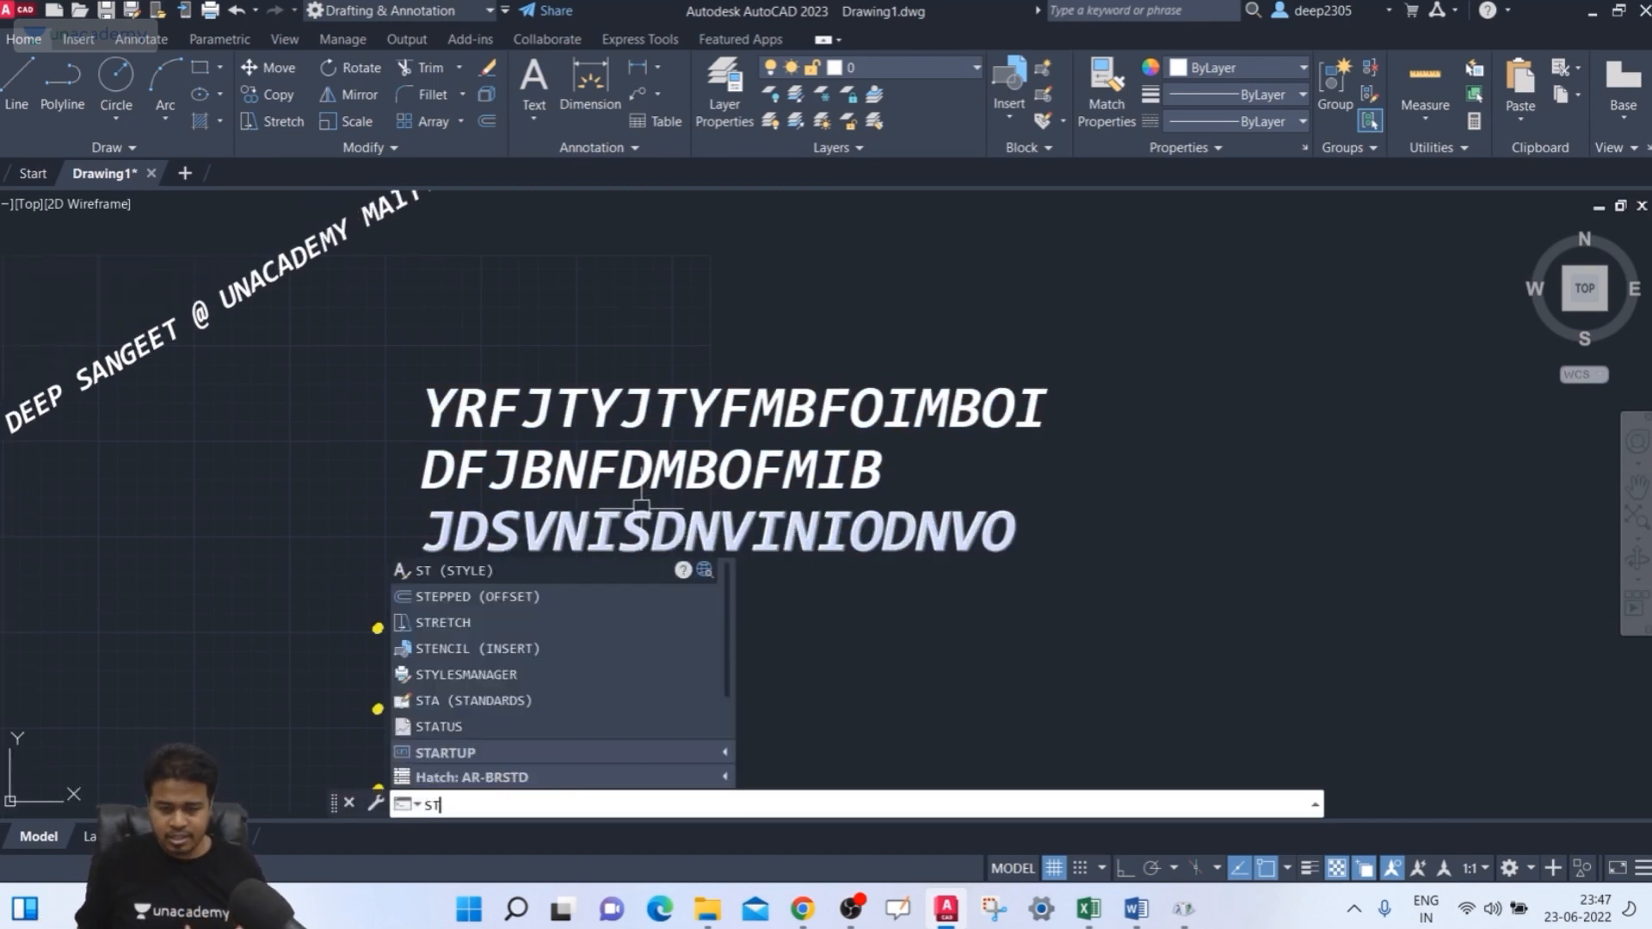
{"action": "key", "text": "Return"}
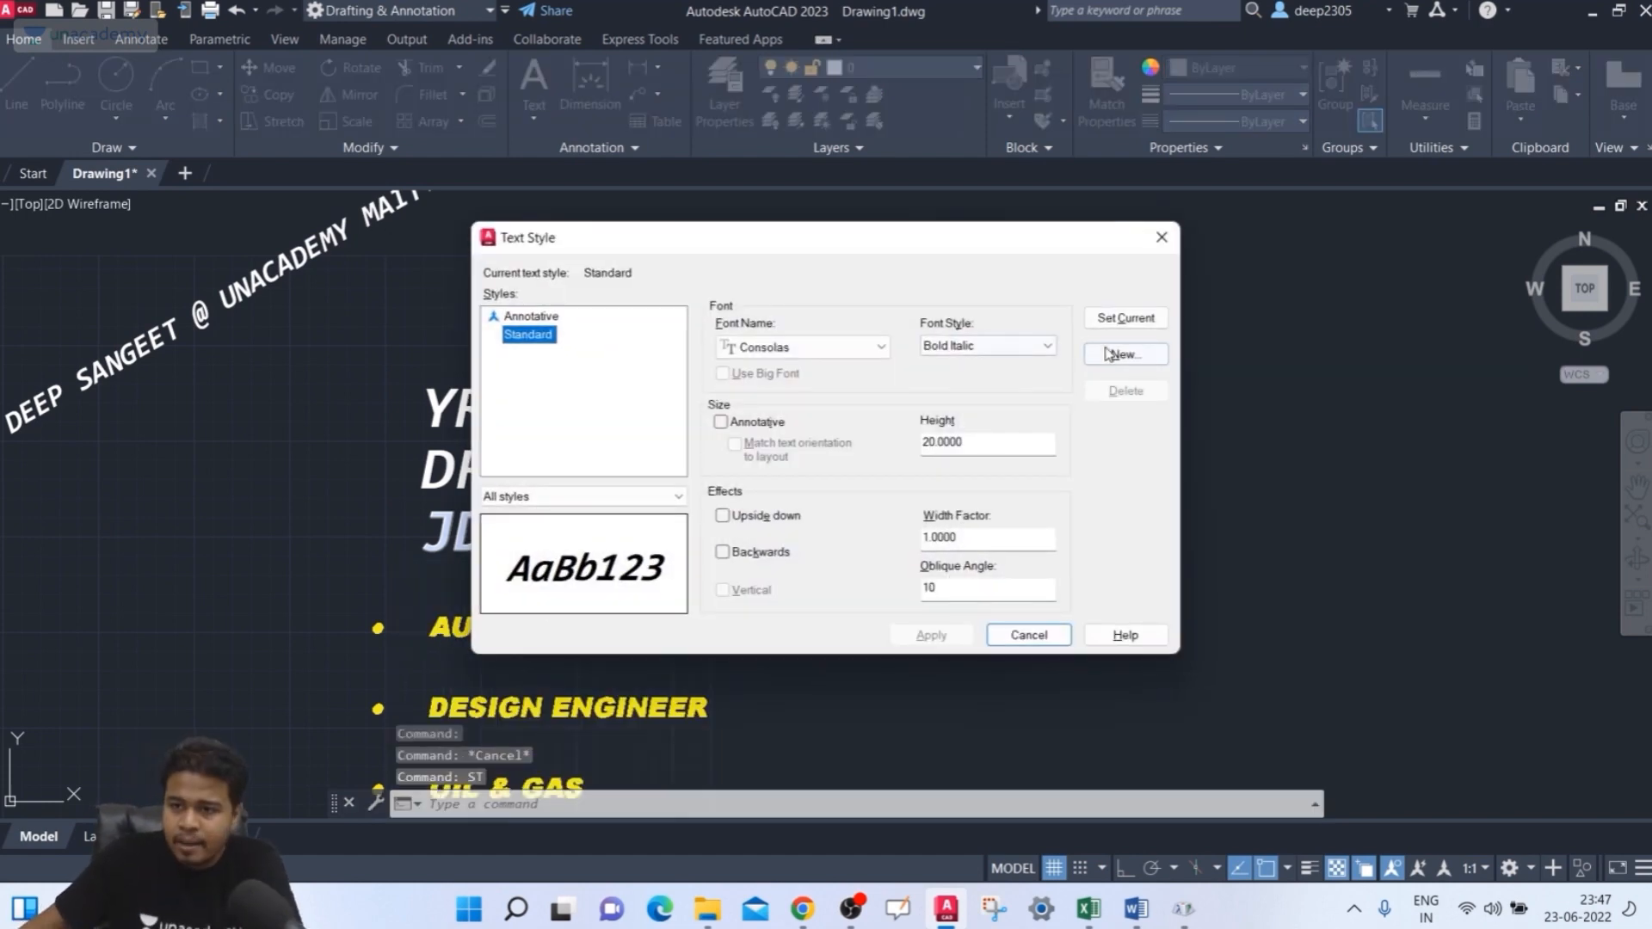
{"action": "left_click", "coordinate": [1123, 354]}
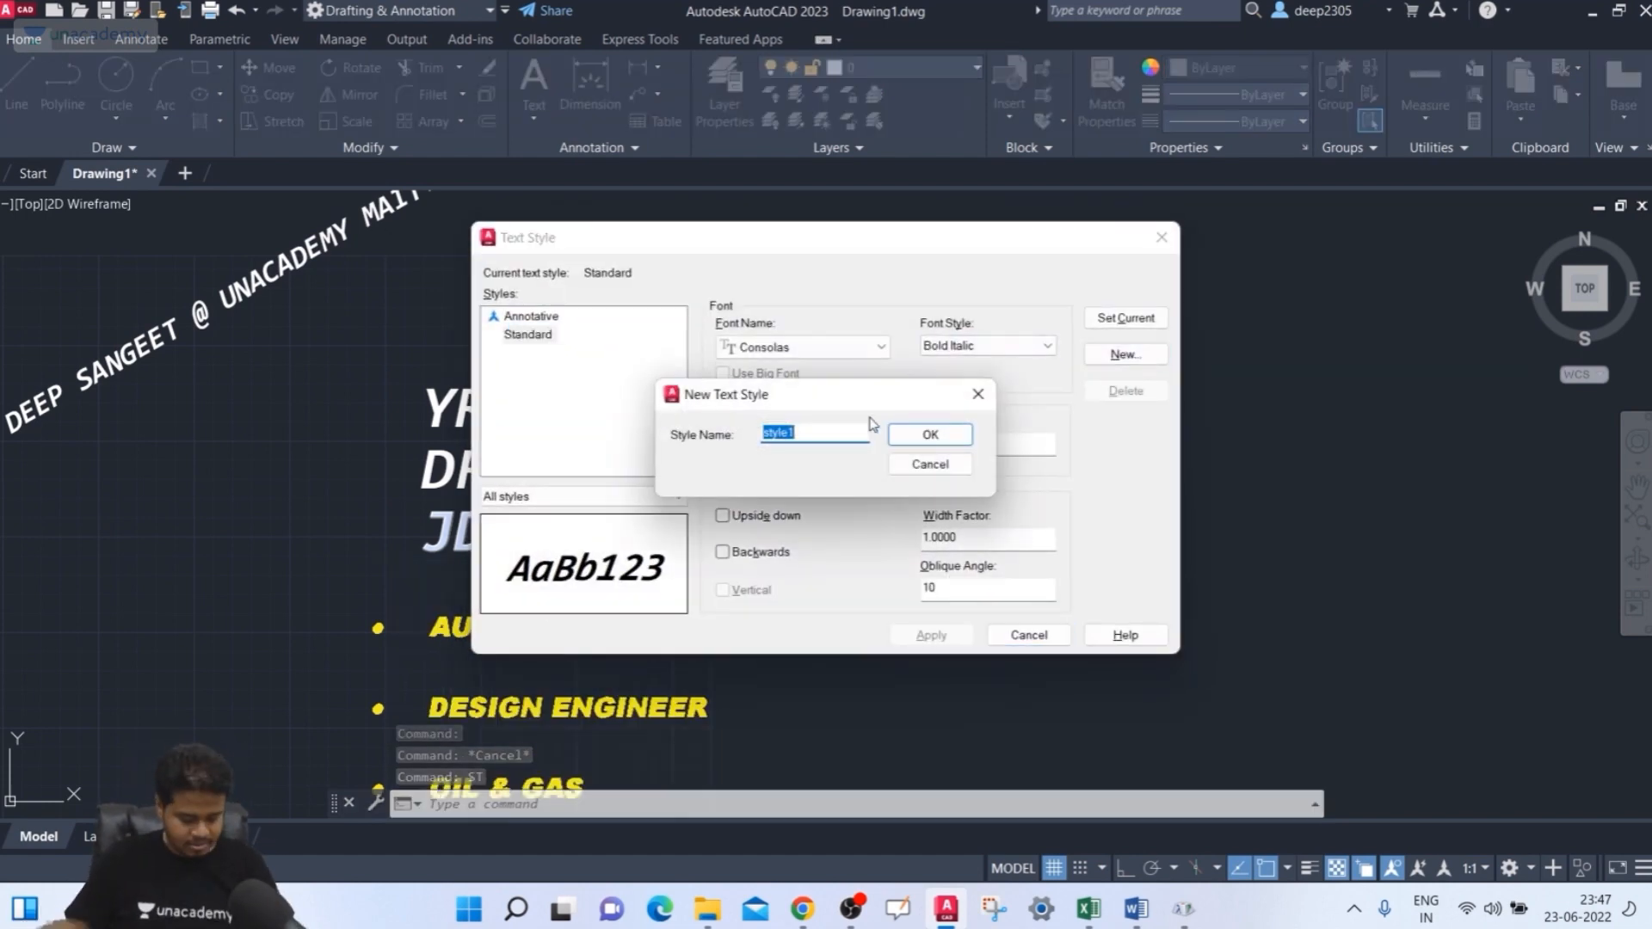
{"action": "type", "text": "DEEP"}
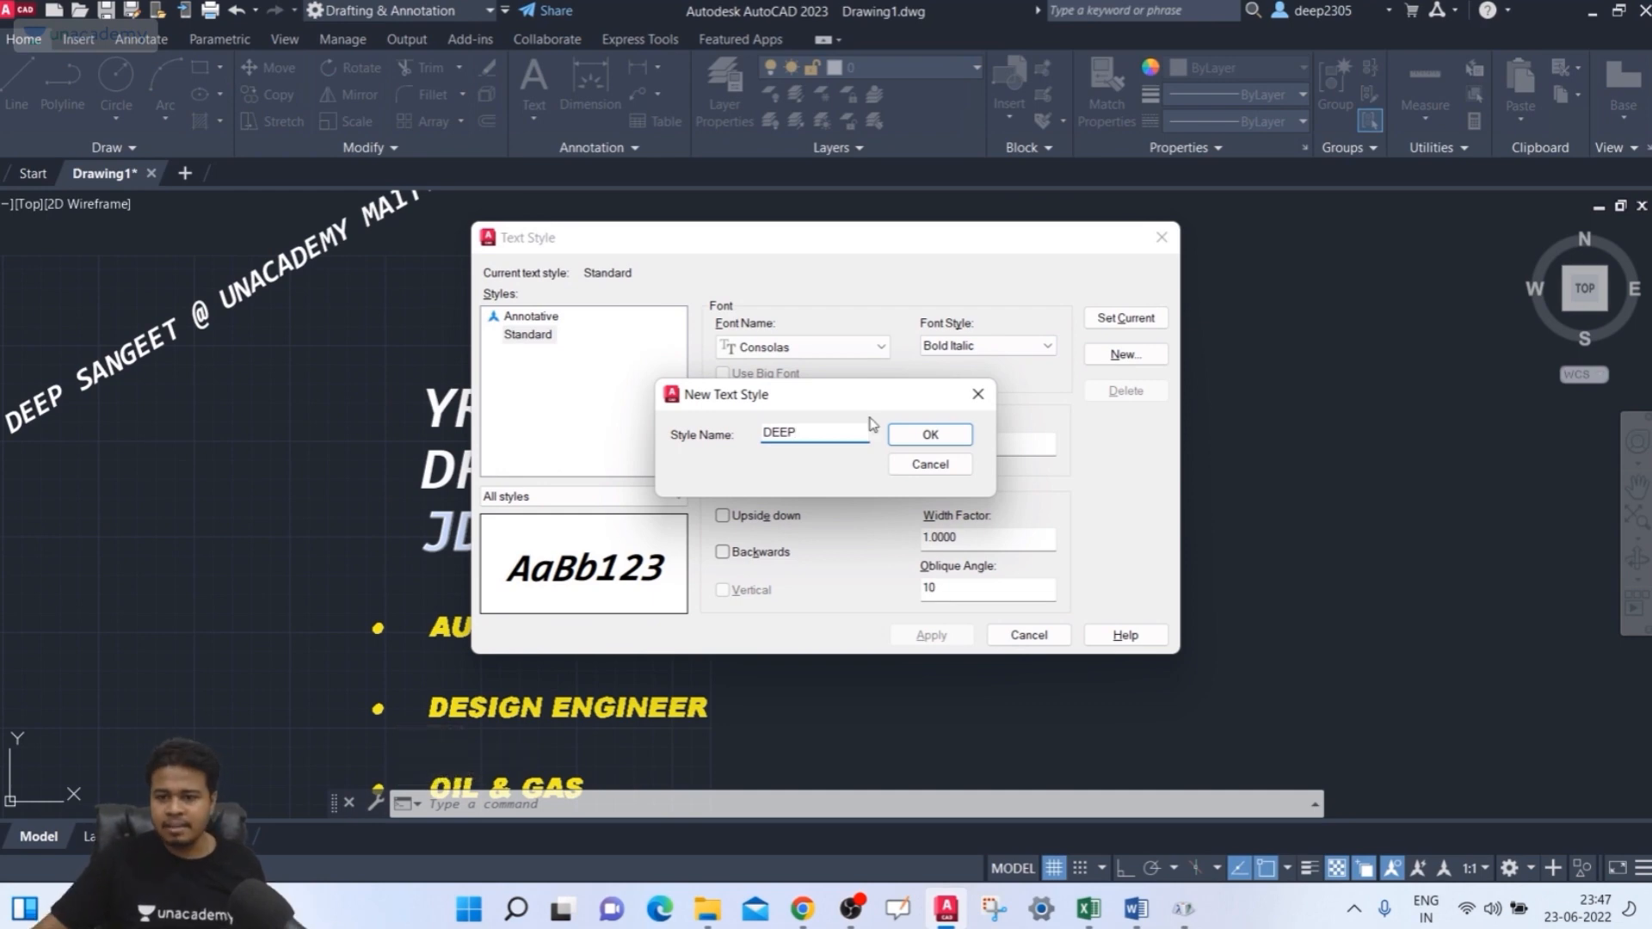
{"action": "left_click", "coordinate": [941, 438]}
- Set the new text style's font to Ebrima with the Bold font style
{"action": "left_click", "coordinate": [514, 336]}
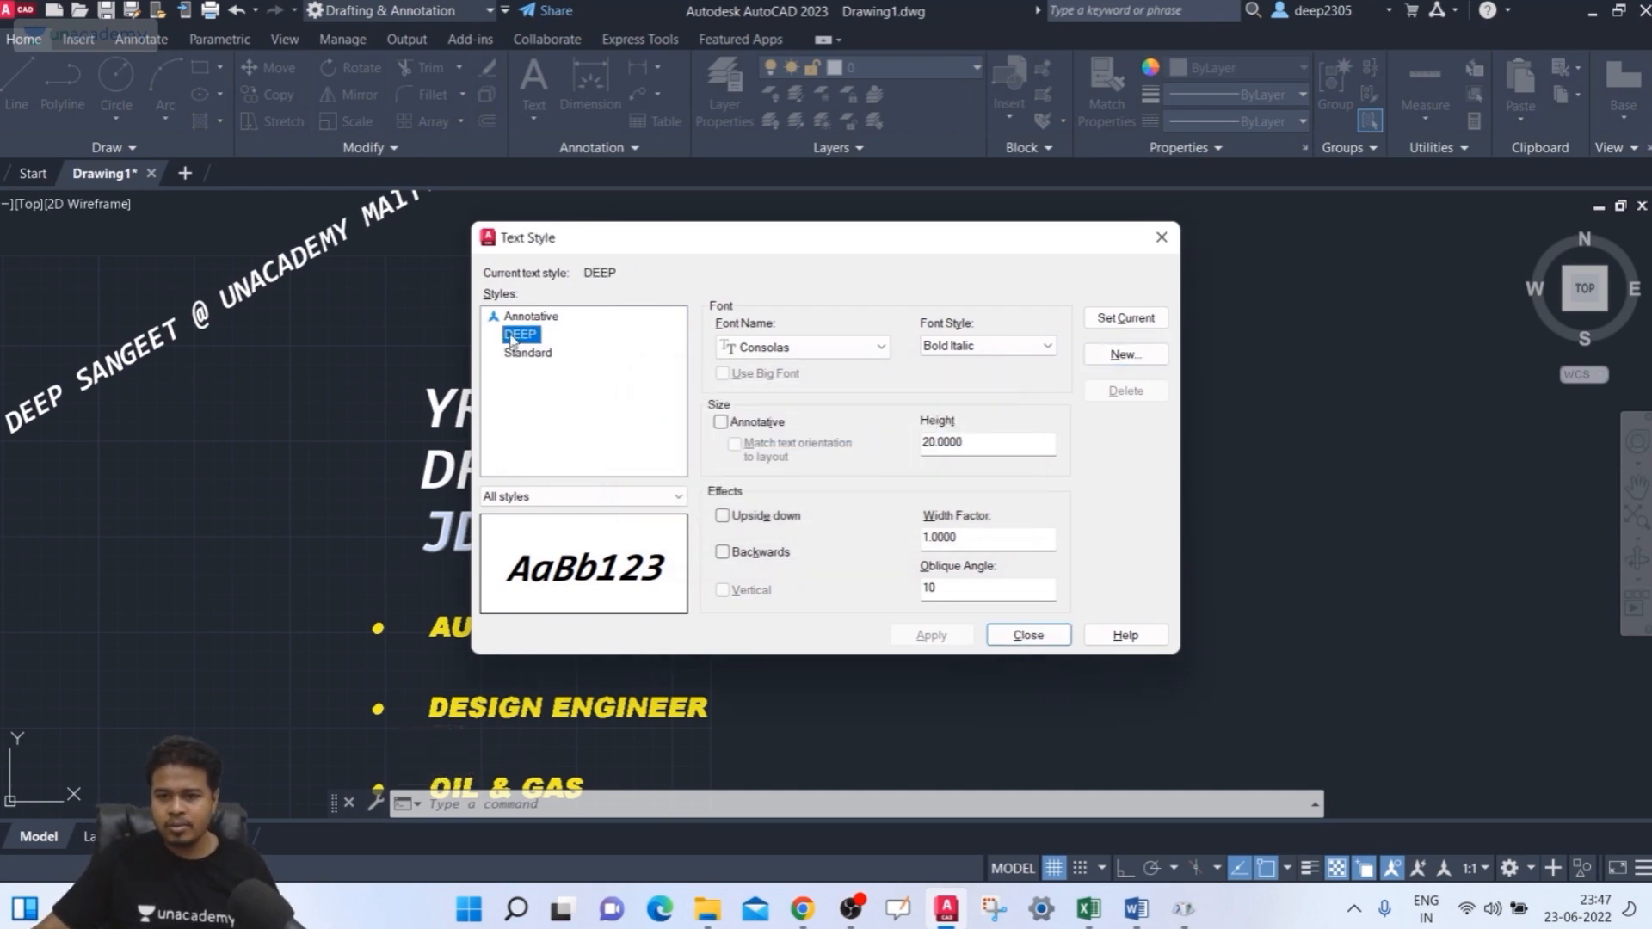
{"action": "left_click", "coordinate": [764, 348]}
{"action": "scroll", "coordinate": [779, 445], "scroll_direction": "down", "scroll_amount": 7}
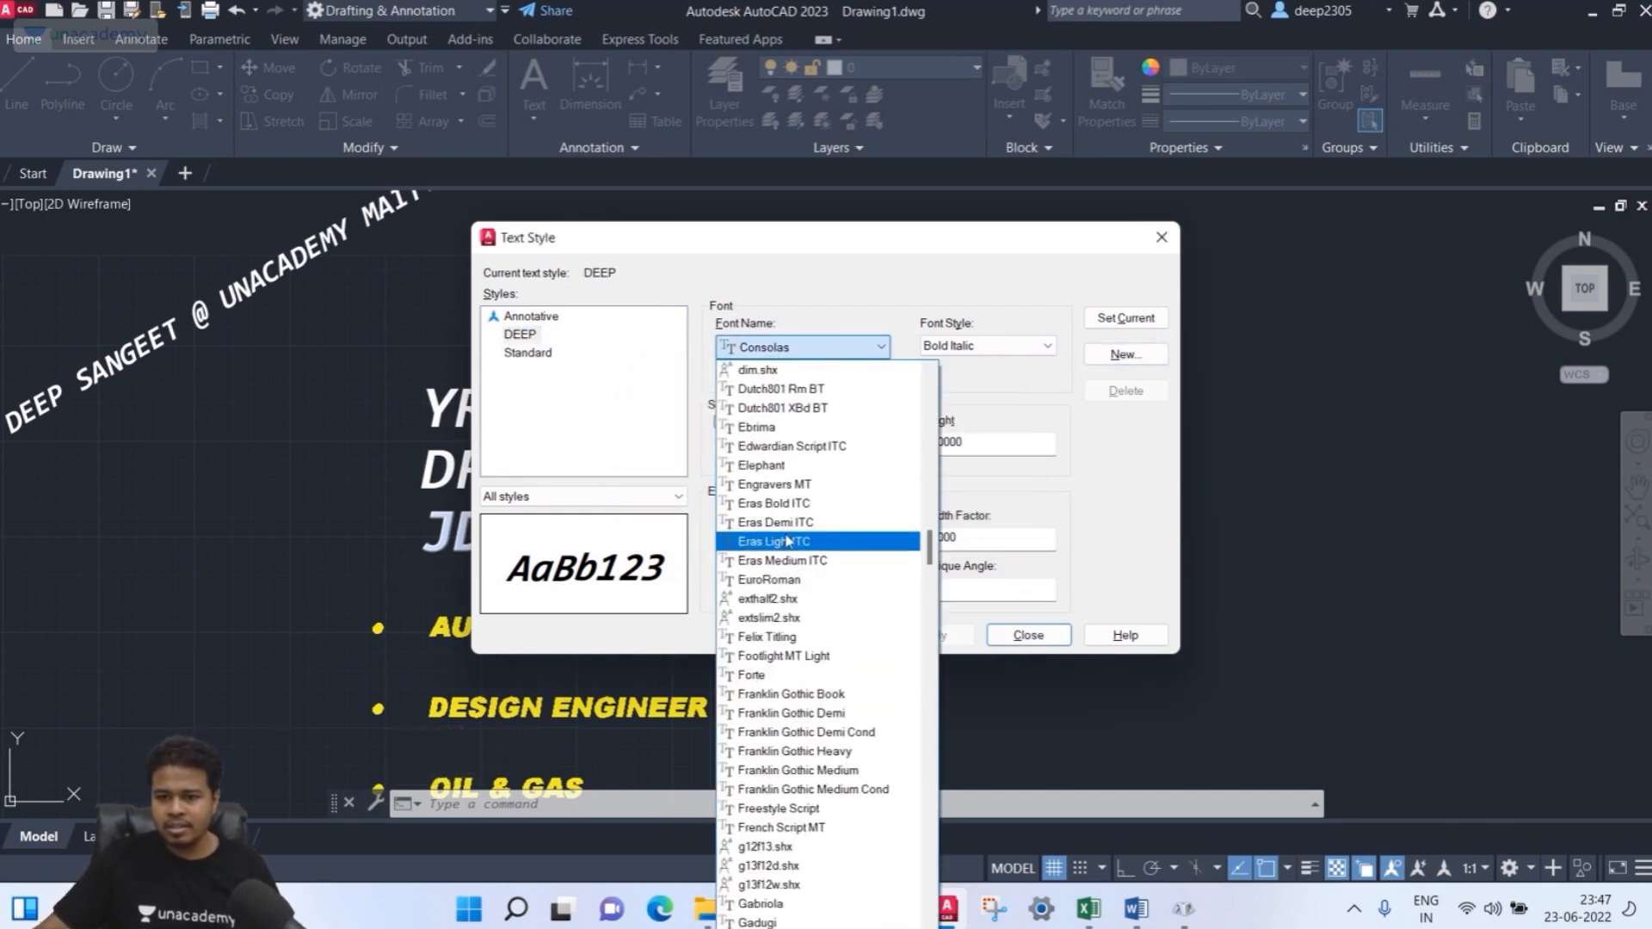
{"action": "left_click", "coordinate": [777, 427]}
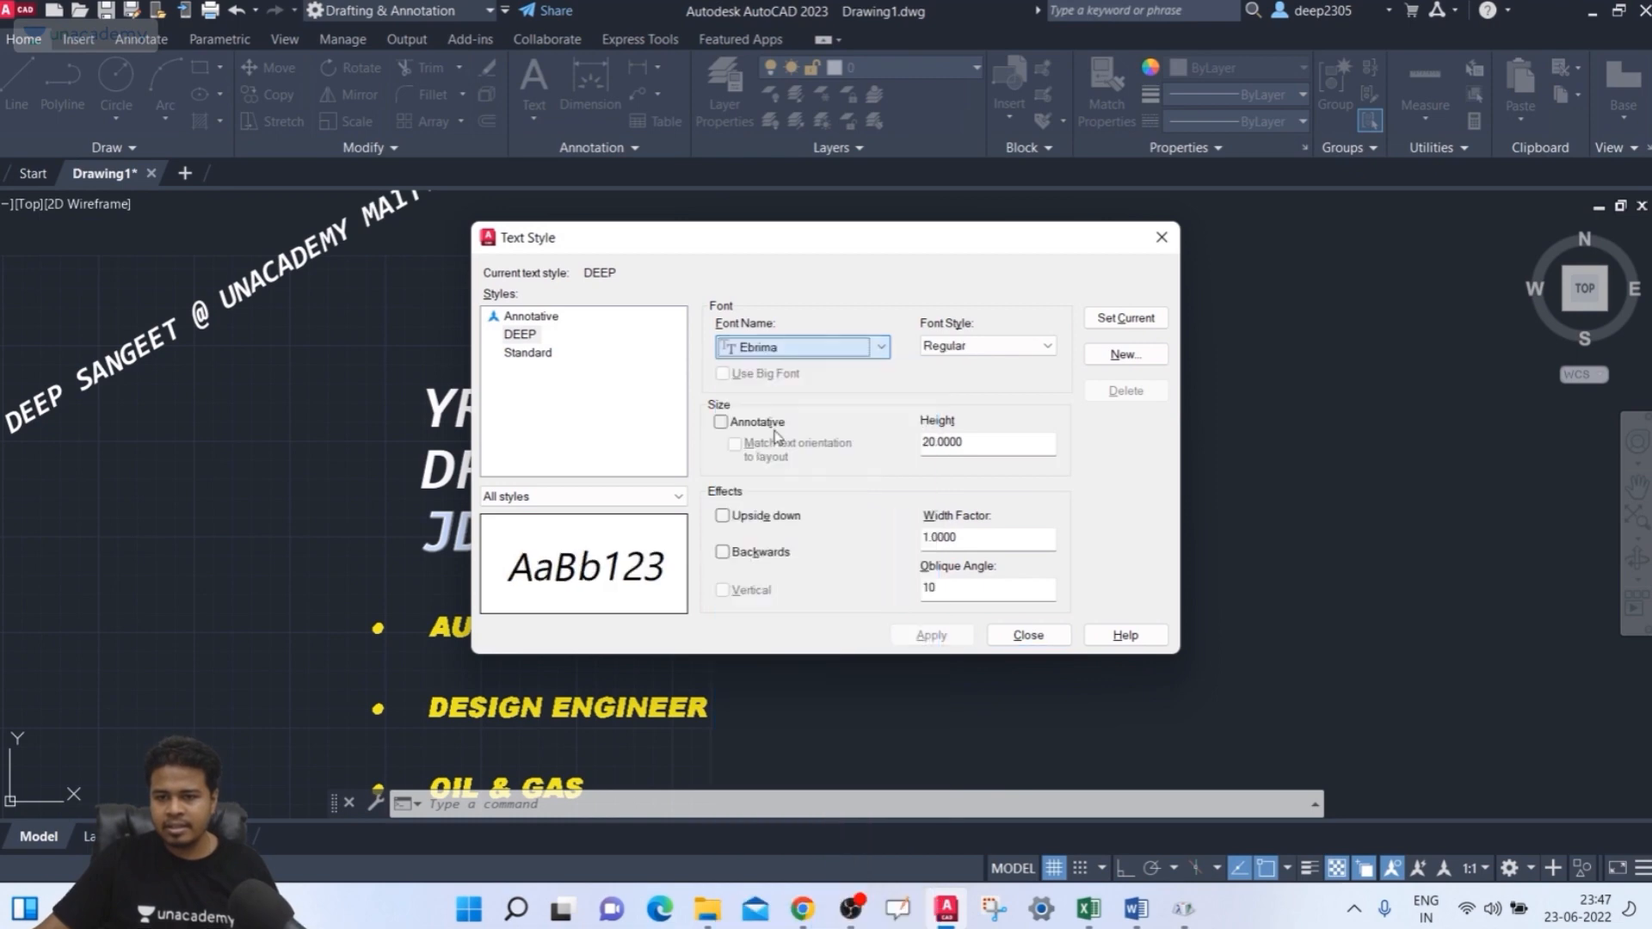
{"action": "left_click", "coordinate": [989, 346]}
{"action": "left_click", "coordinate": [962, 378]}
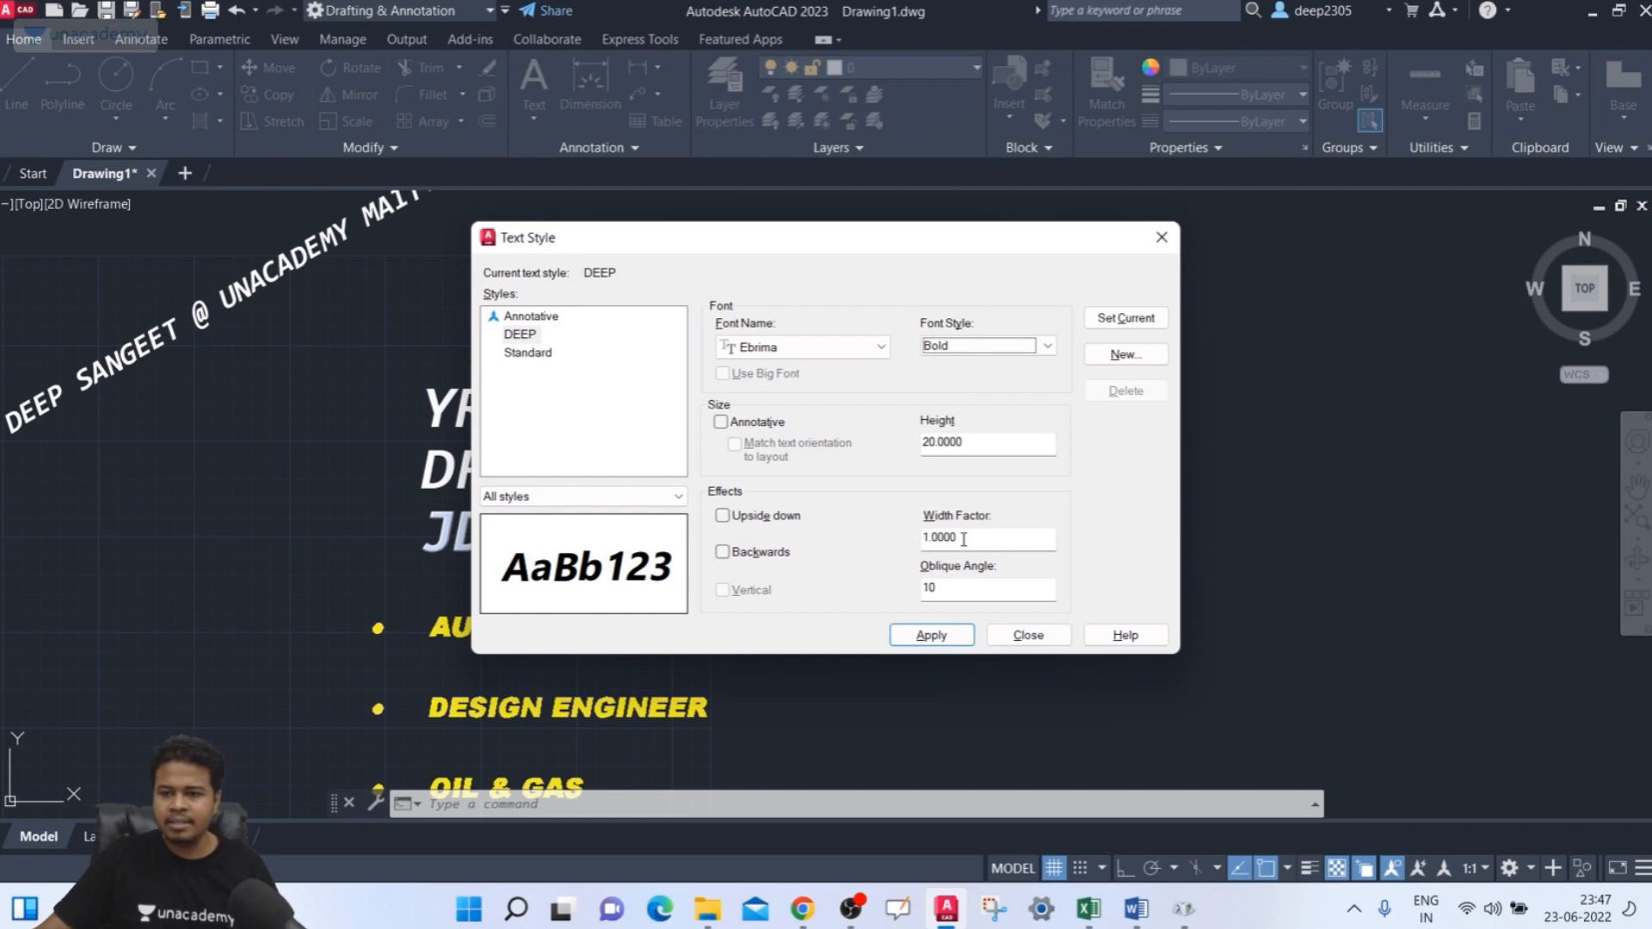
- Set the new style's oblique angle to 25, apply it, make the style current and close the text style settings
{"action": "left_click", "coordinate": [939, 589]}
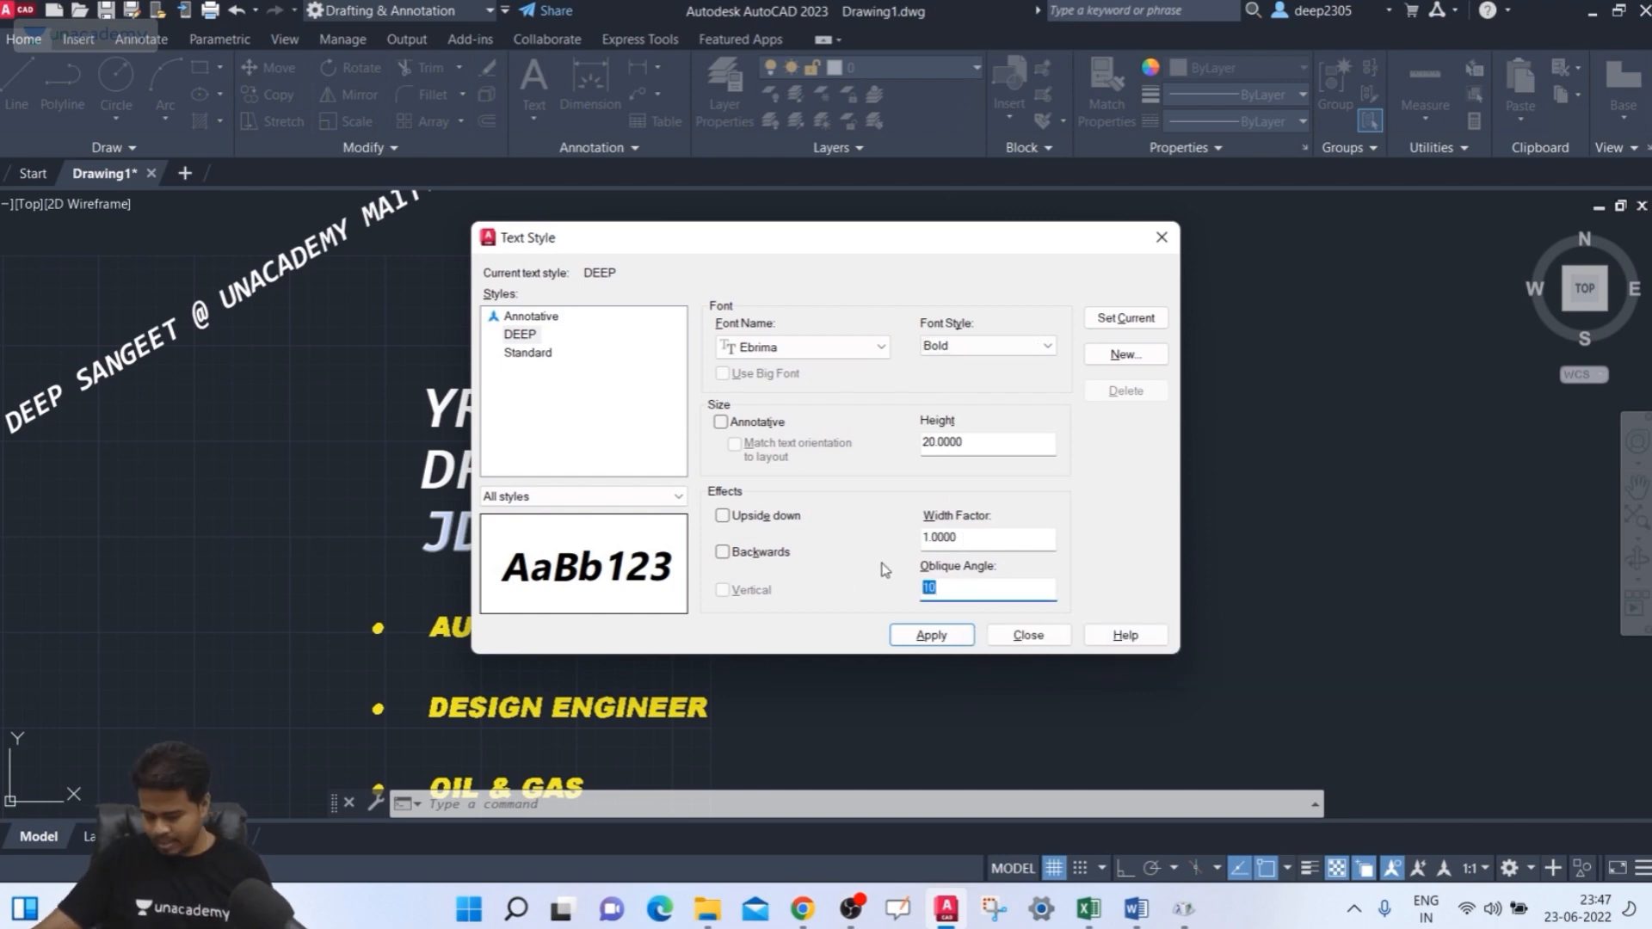
{"action": "type", "text": "25"}
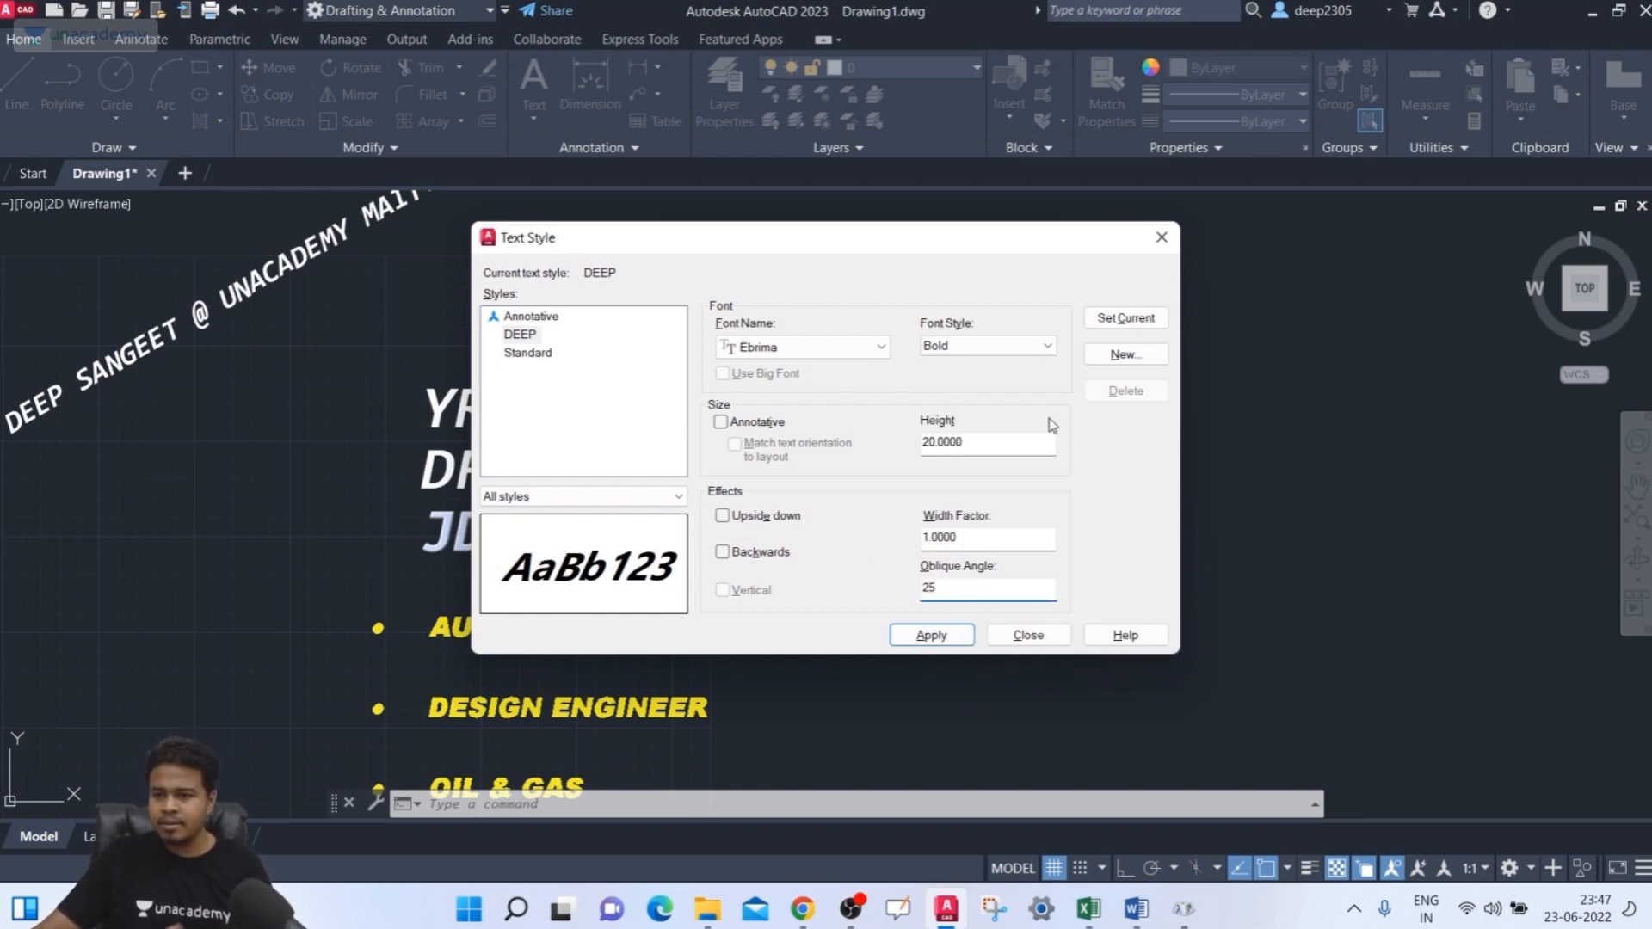
{"action": "left_click", "coordinate": [934, 636]}
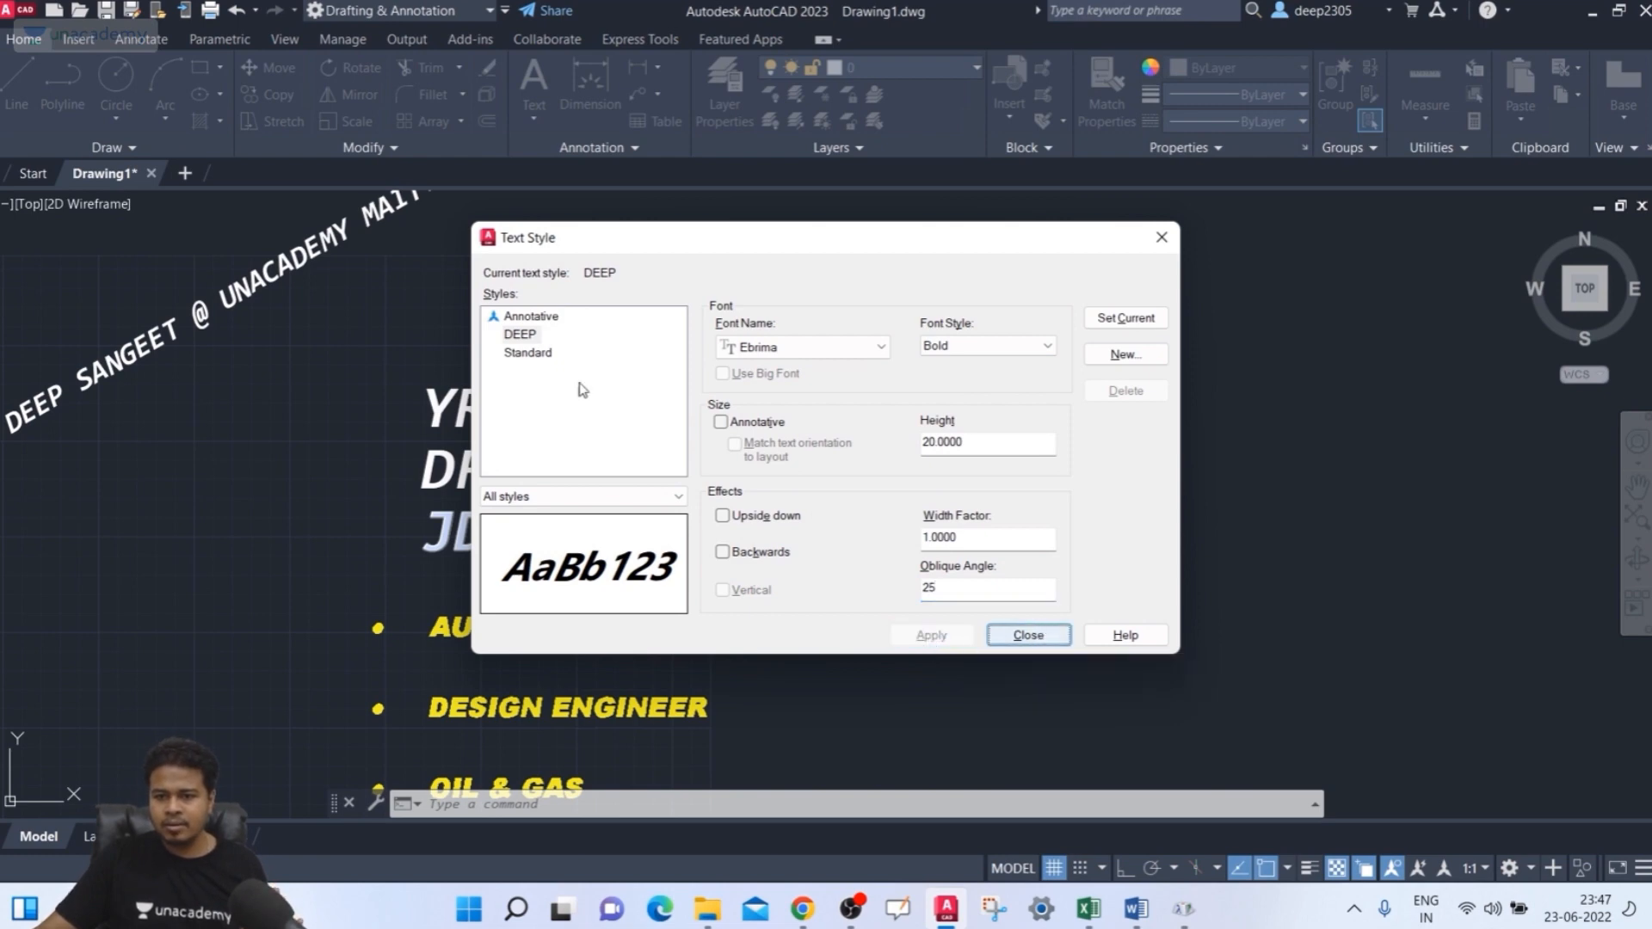
{"action": "left_click", "coordinate": [1126, 317]}
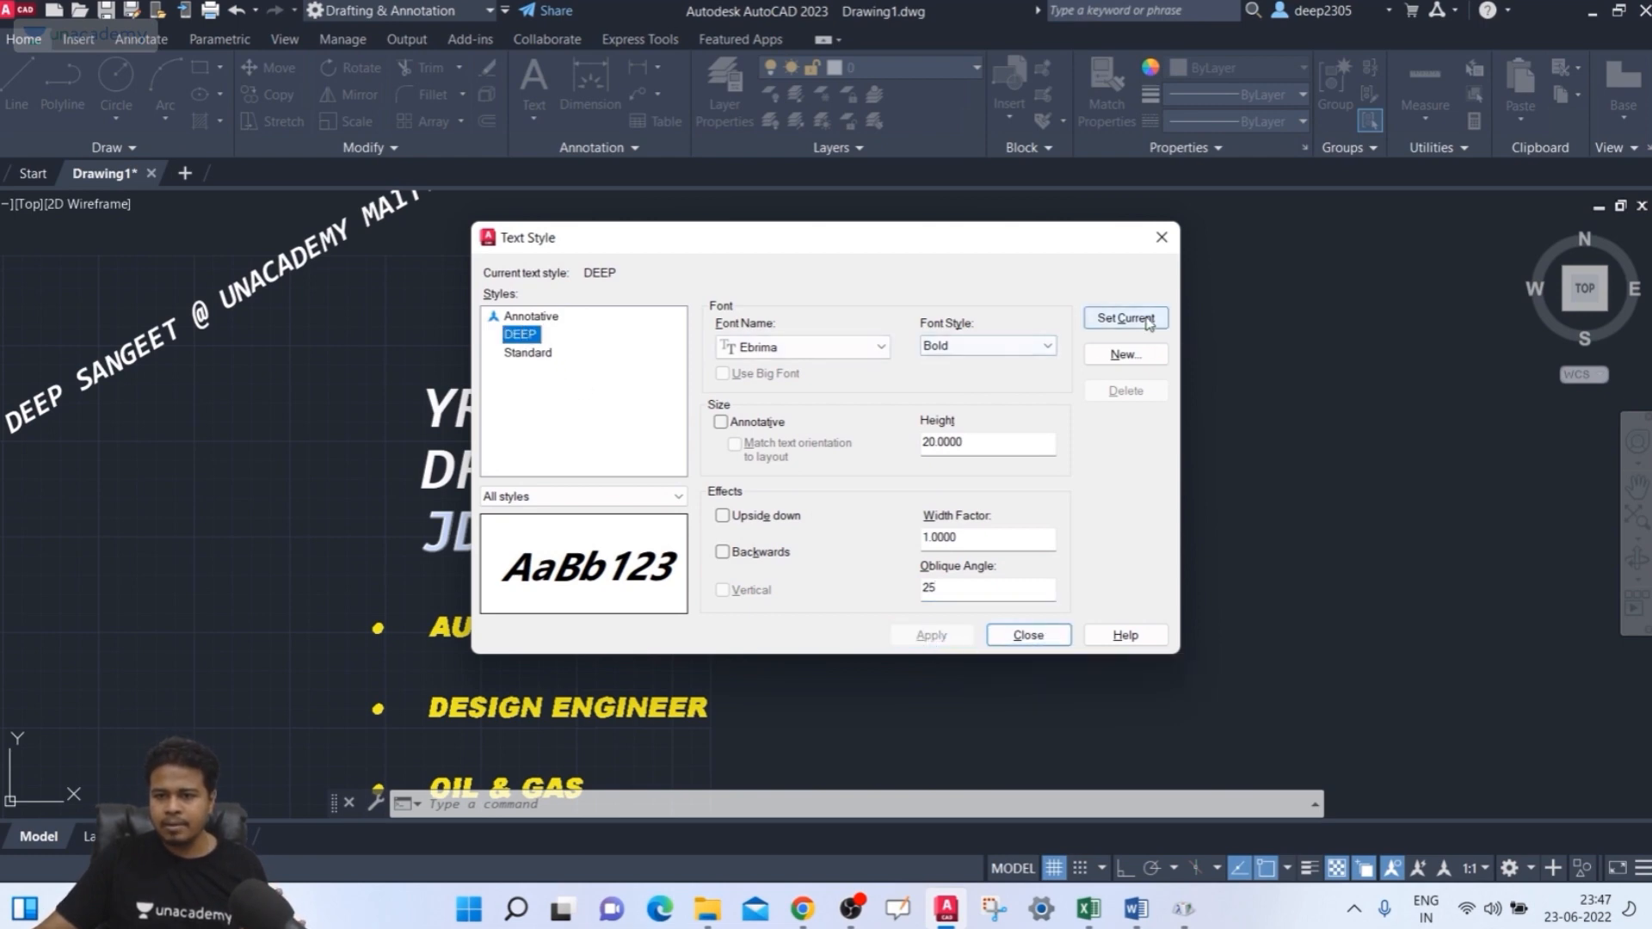
{"action": "left_click", "coordinate": [1038, 634]}
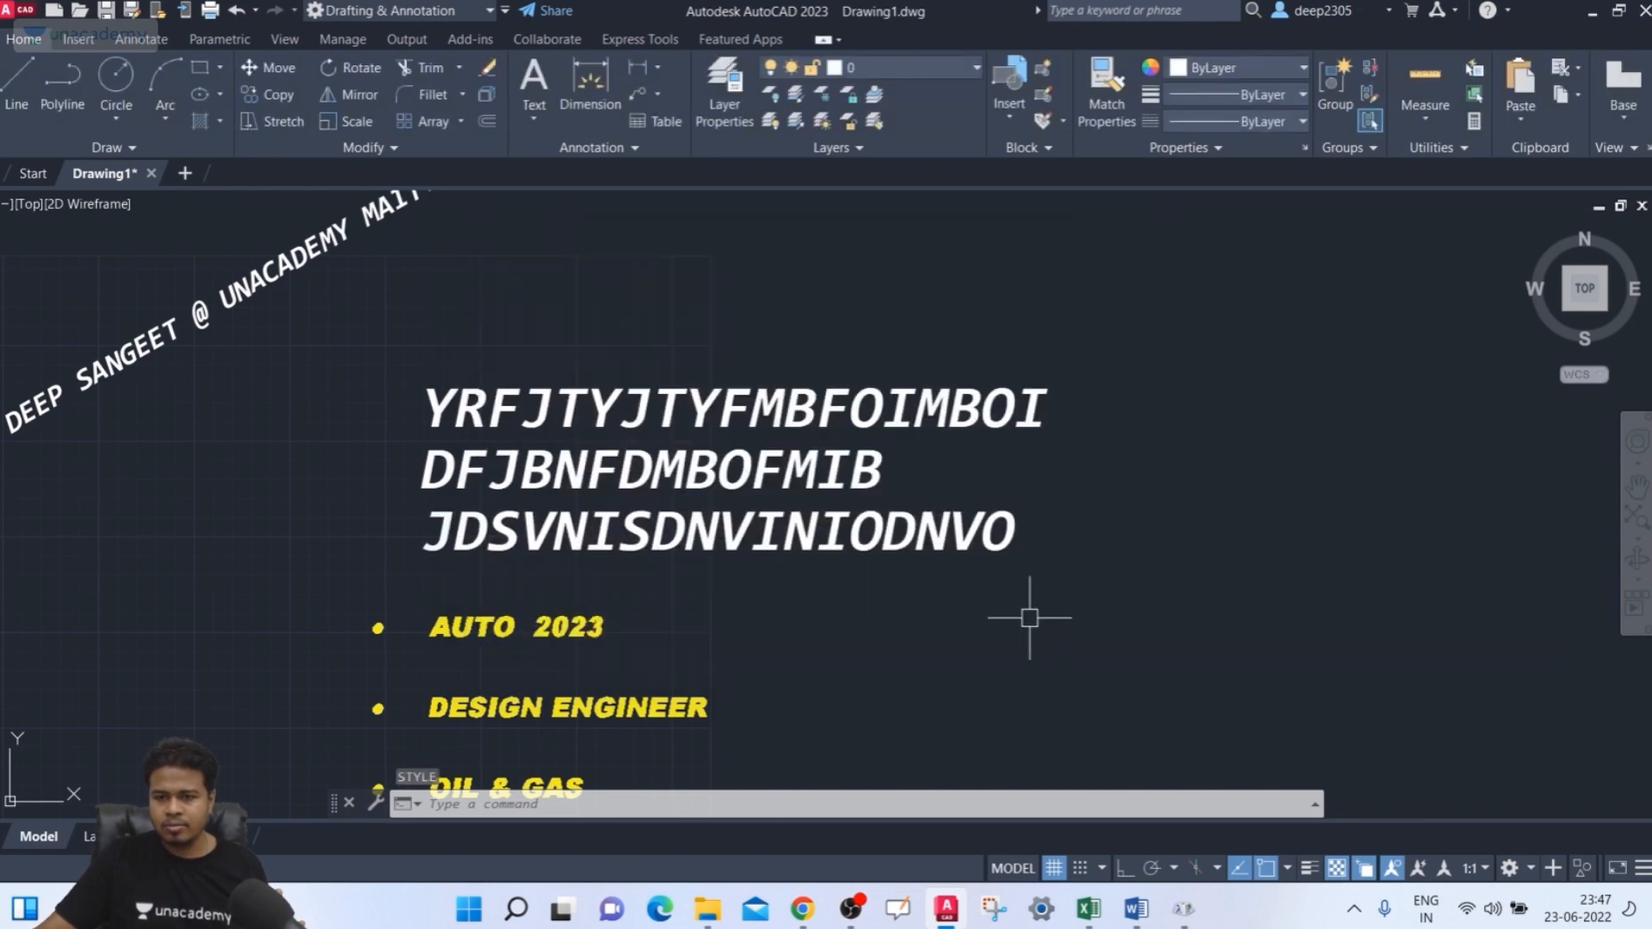
- Create a single-line text beginning FGBMDKLBMFKLMFBM at rotation 0 in the new style, above the three white text lines
{"action": "scroll", "coordinate": [663, 383], "scroll_direction": "down", "scroll_amount": 2}
{"action": "middle_click_drag", "start_coordinate": [661, 387], "coordinate": [642, 423]}
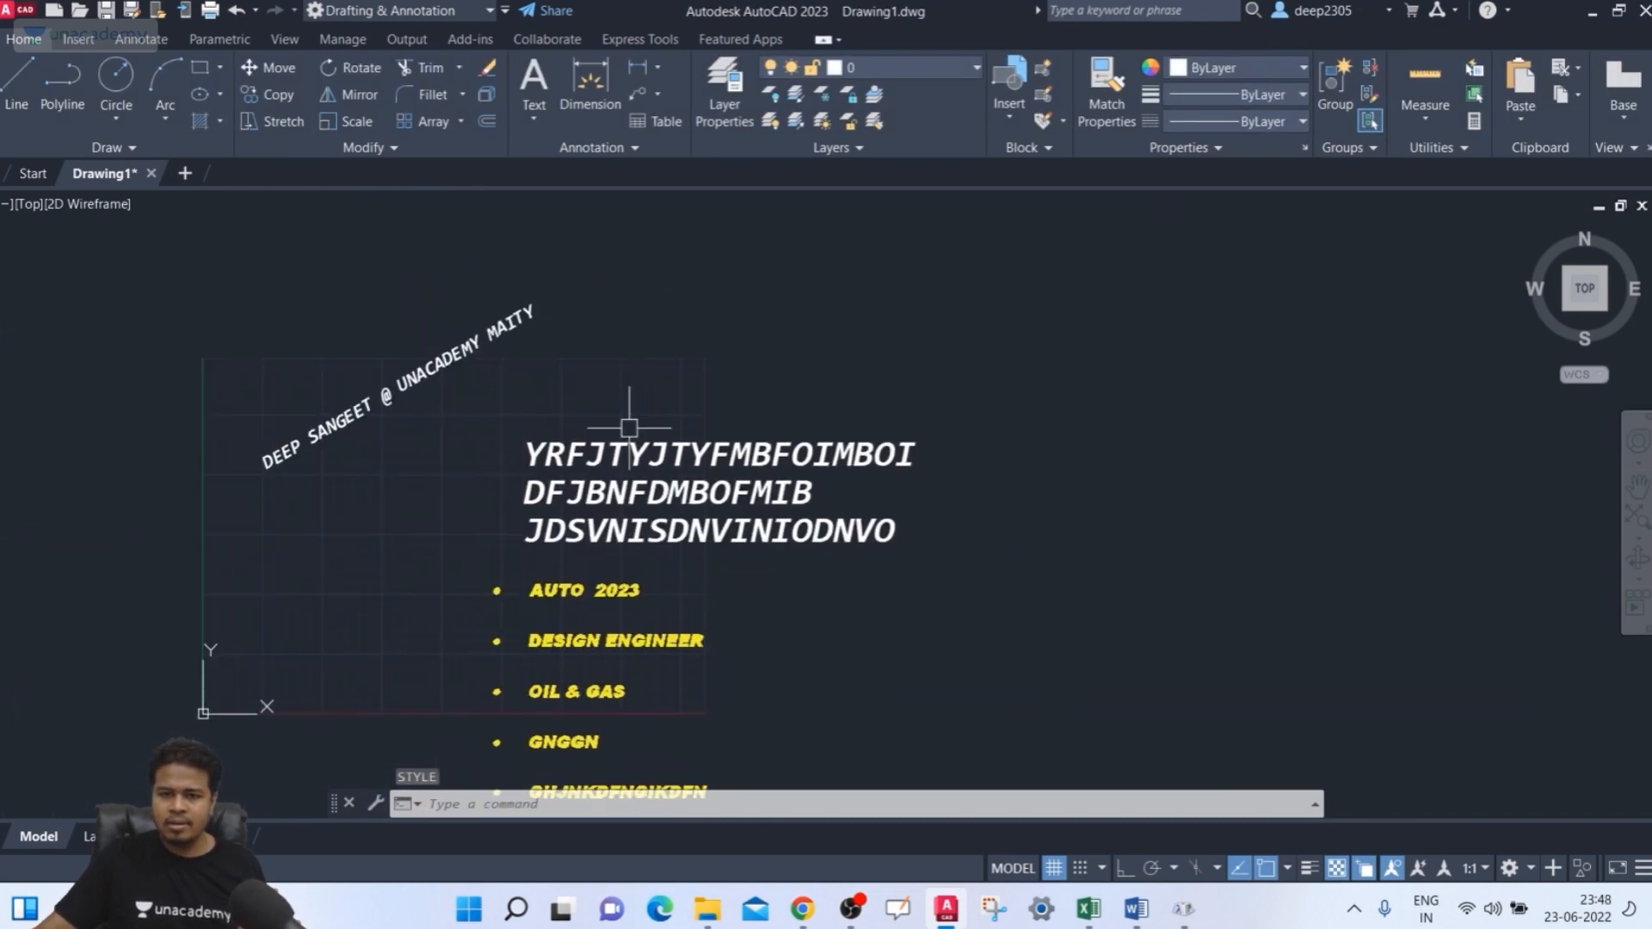
{"action": "type", "text": "DT"}
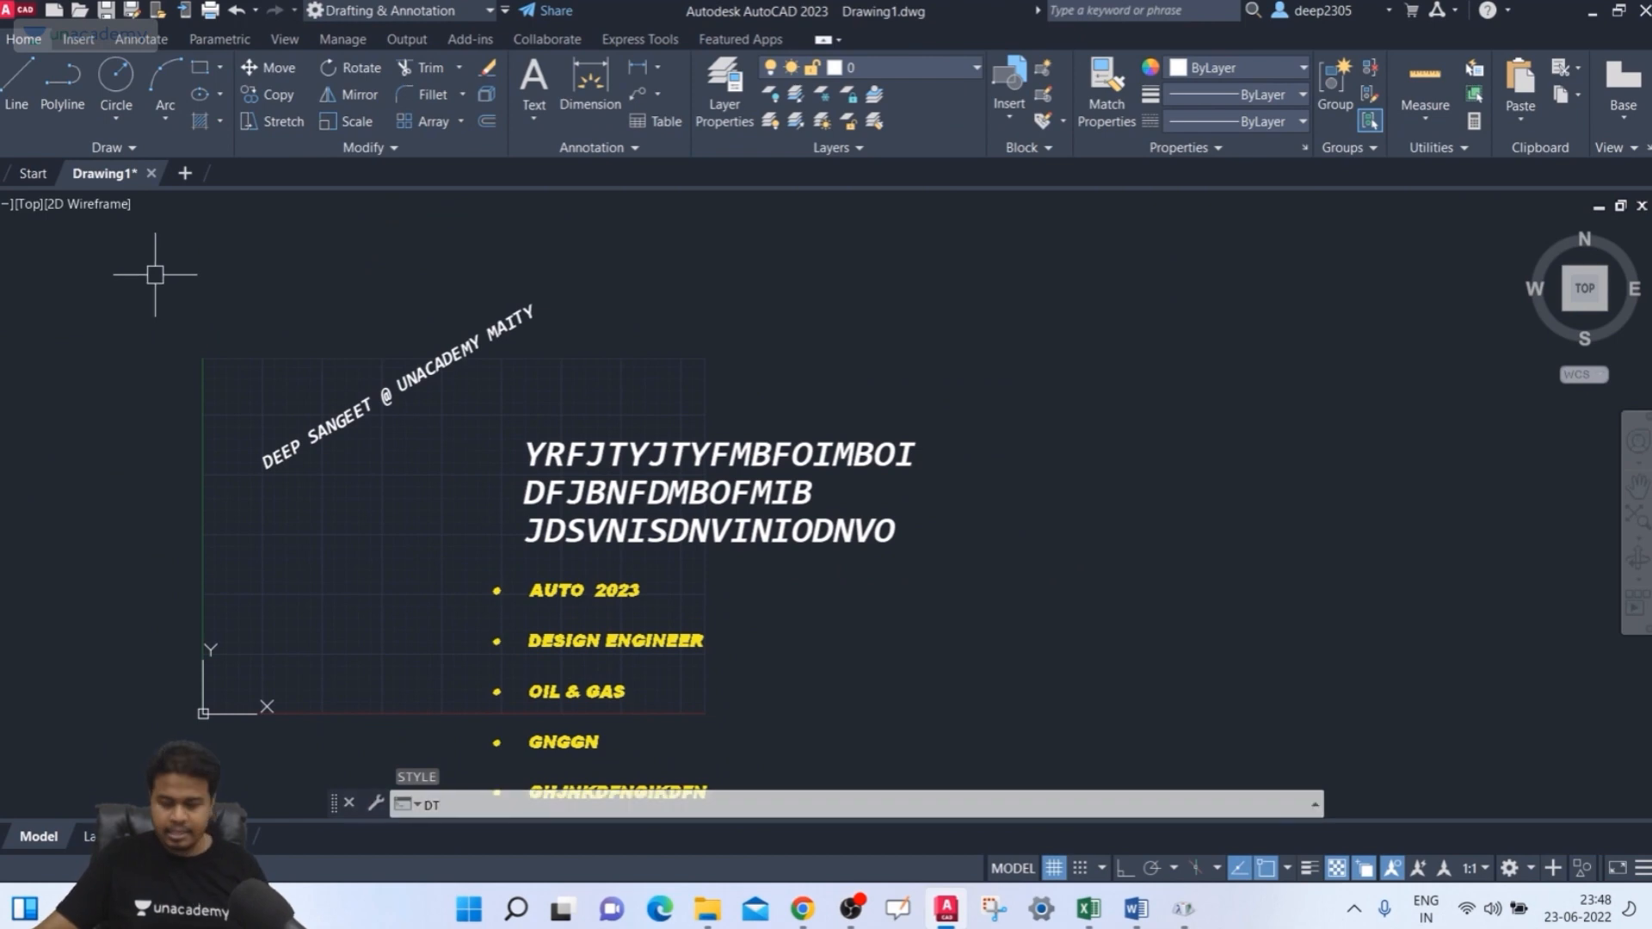
{"action": "key", "text": "Return"}
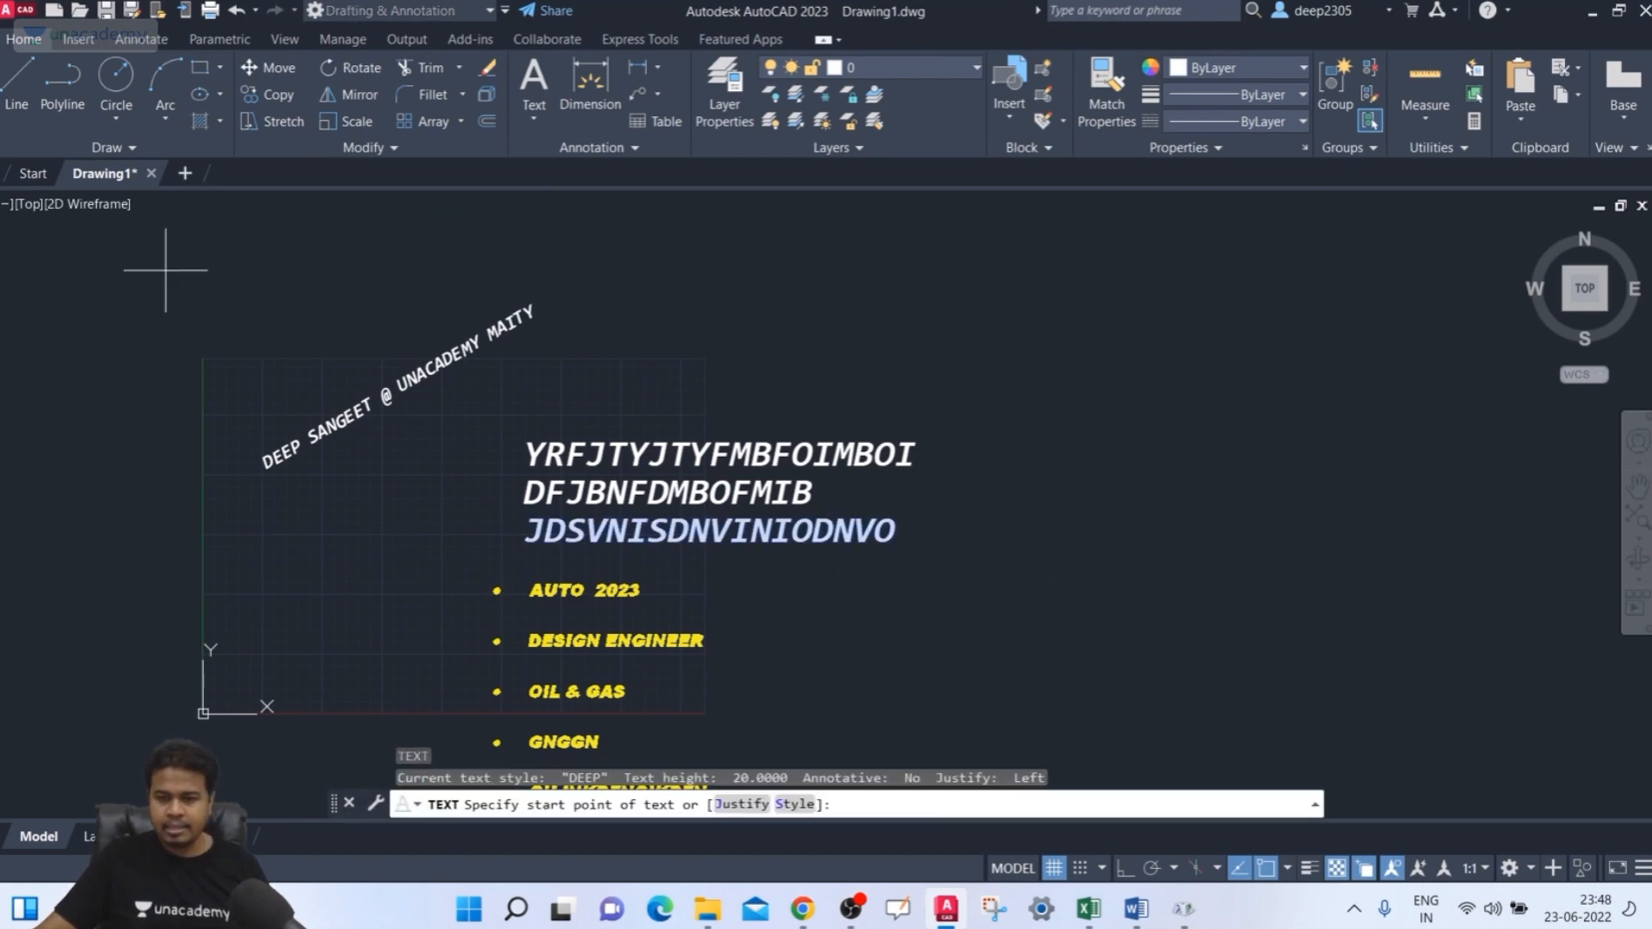
{"action": "left_click", "coordinate": [699, 365]}
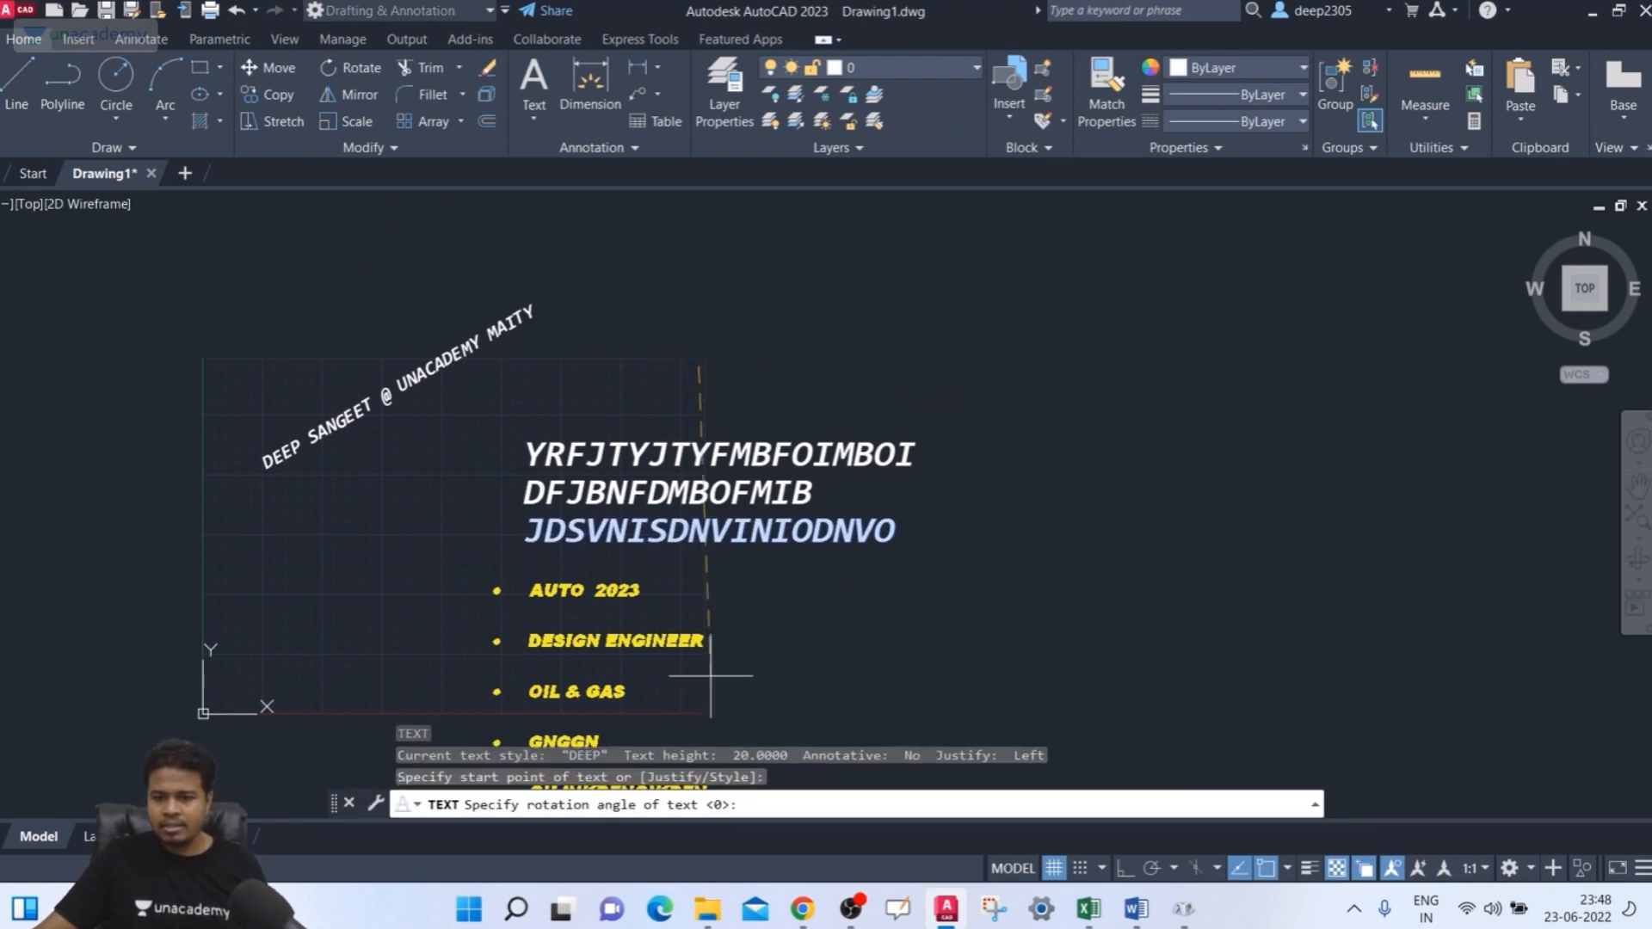
{"action": "type", "text": "0"}
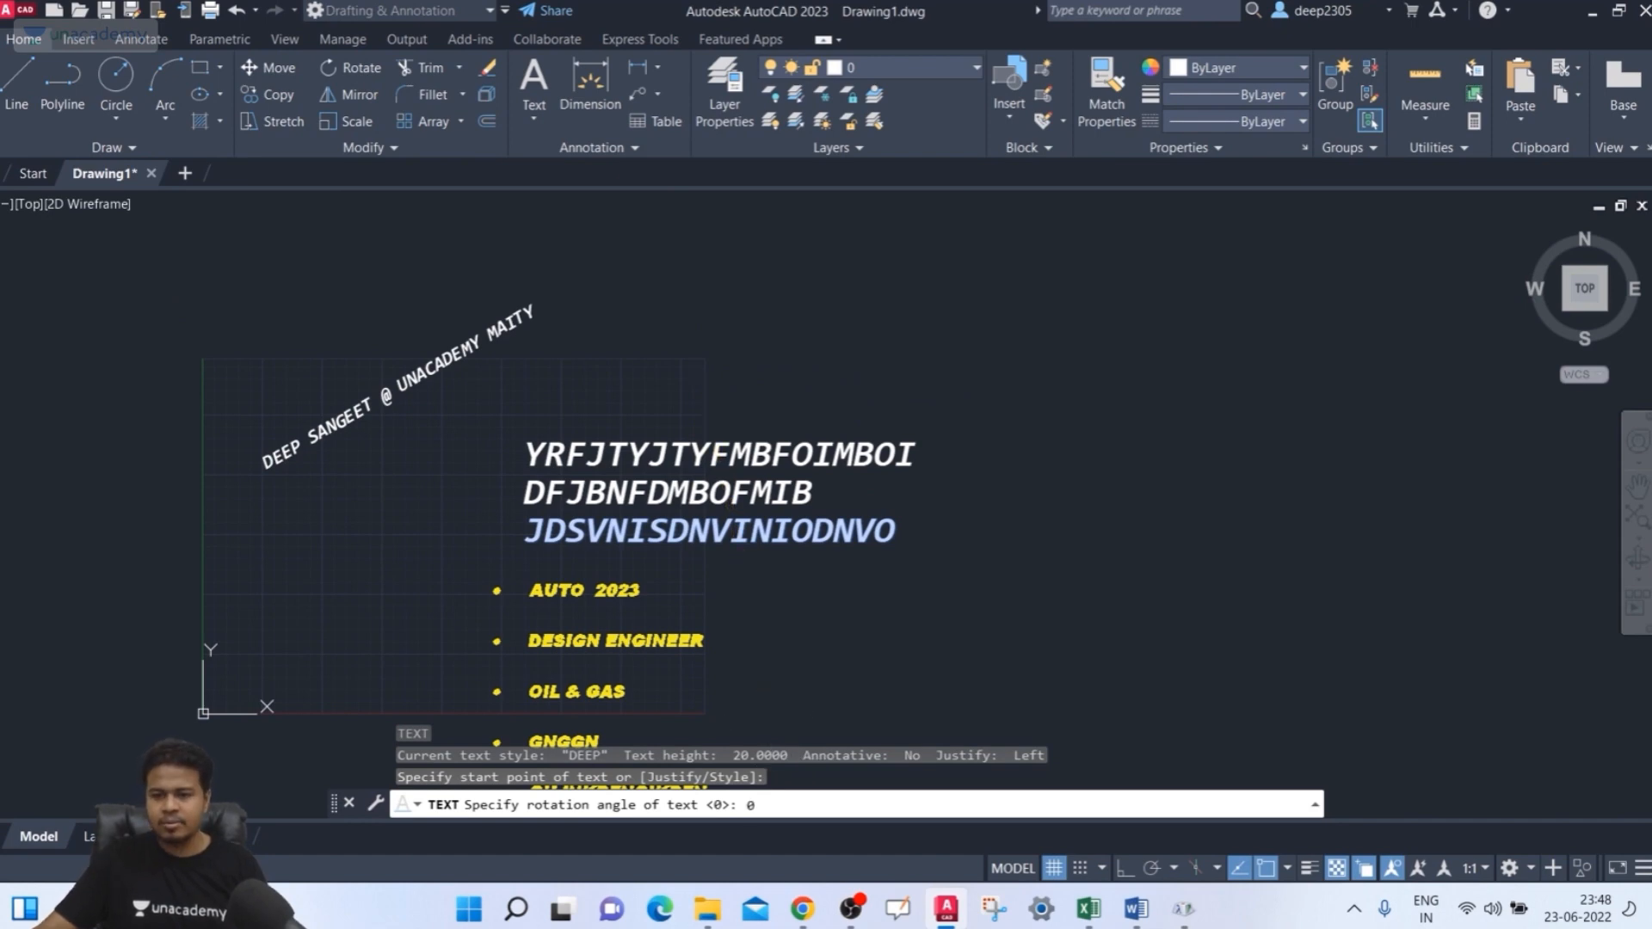
{"action": "key", "text": "Return"}
{"action": "type", "text": "FGBMDKLBM"}
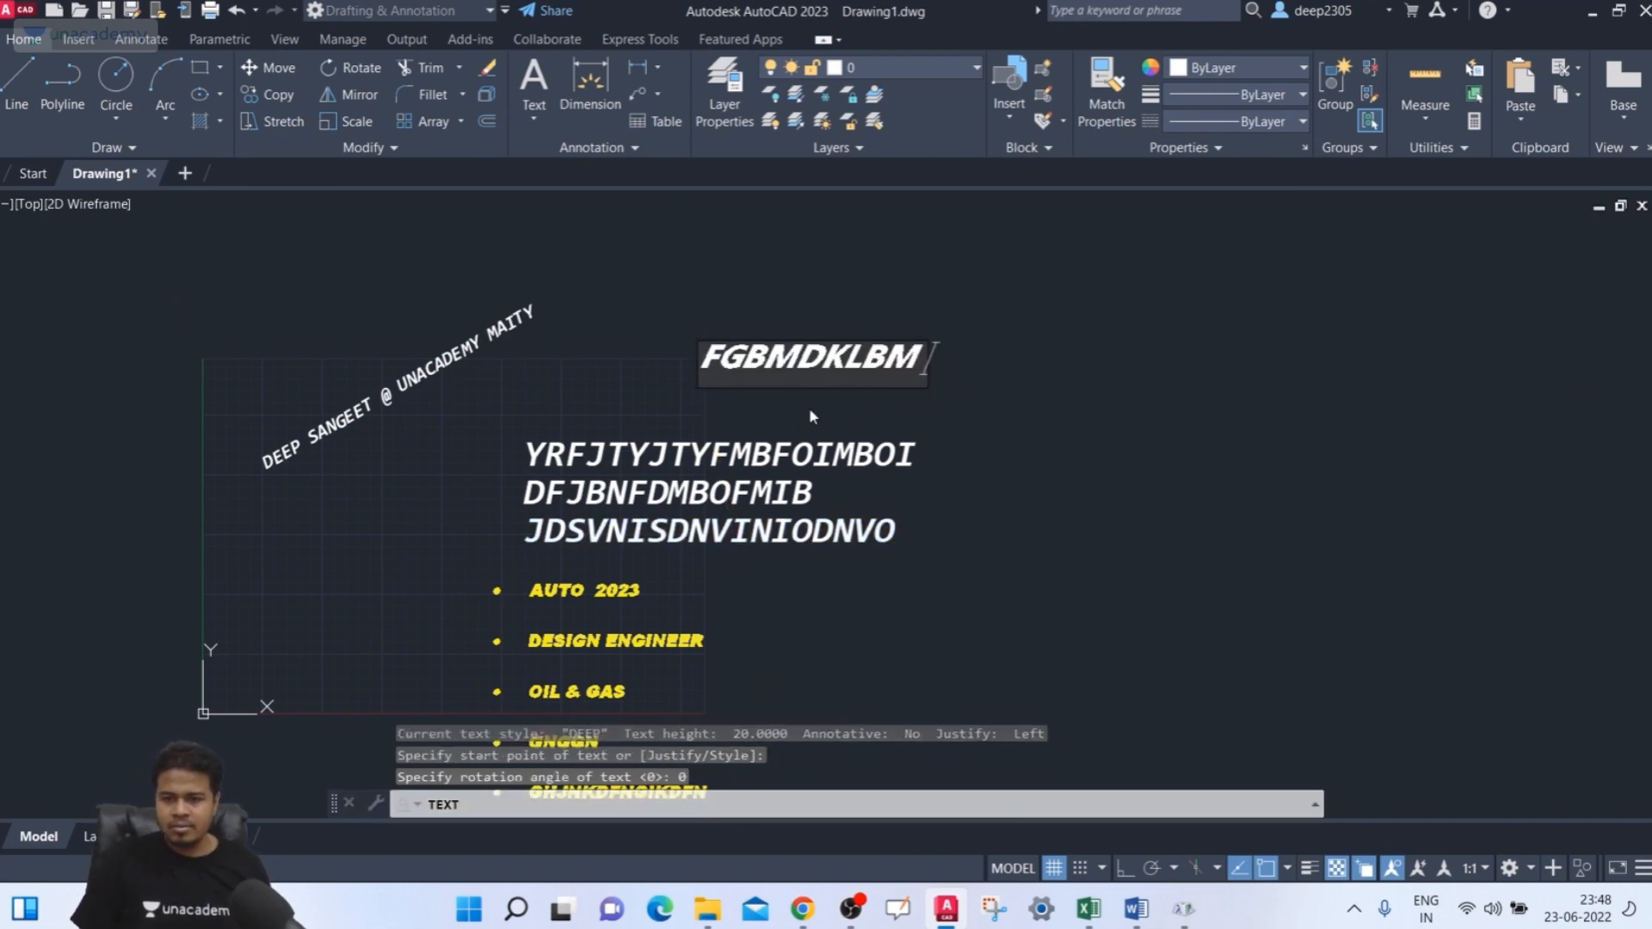
{"action": "type", "text": "FKLMFBM,L;F,;L, ;L,:;D'.C"}
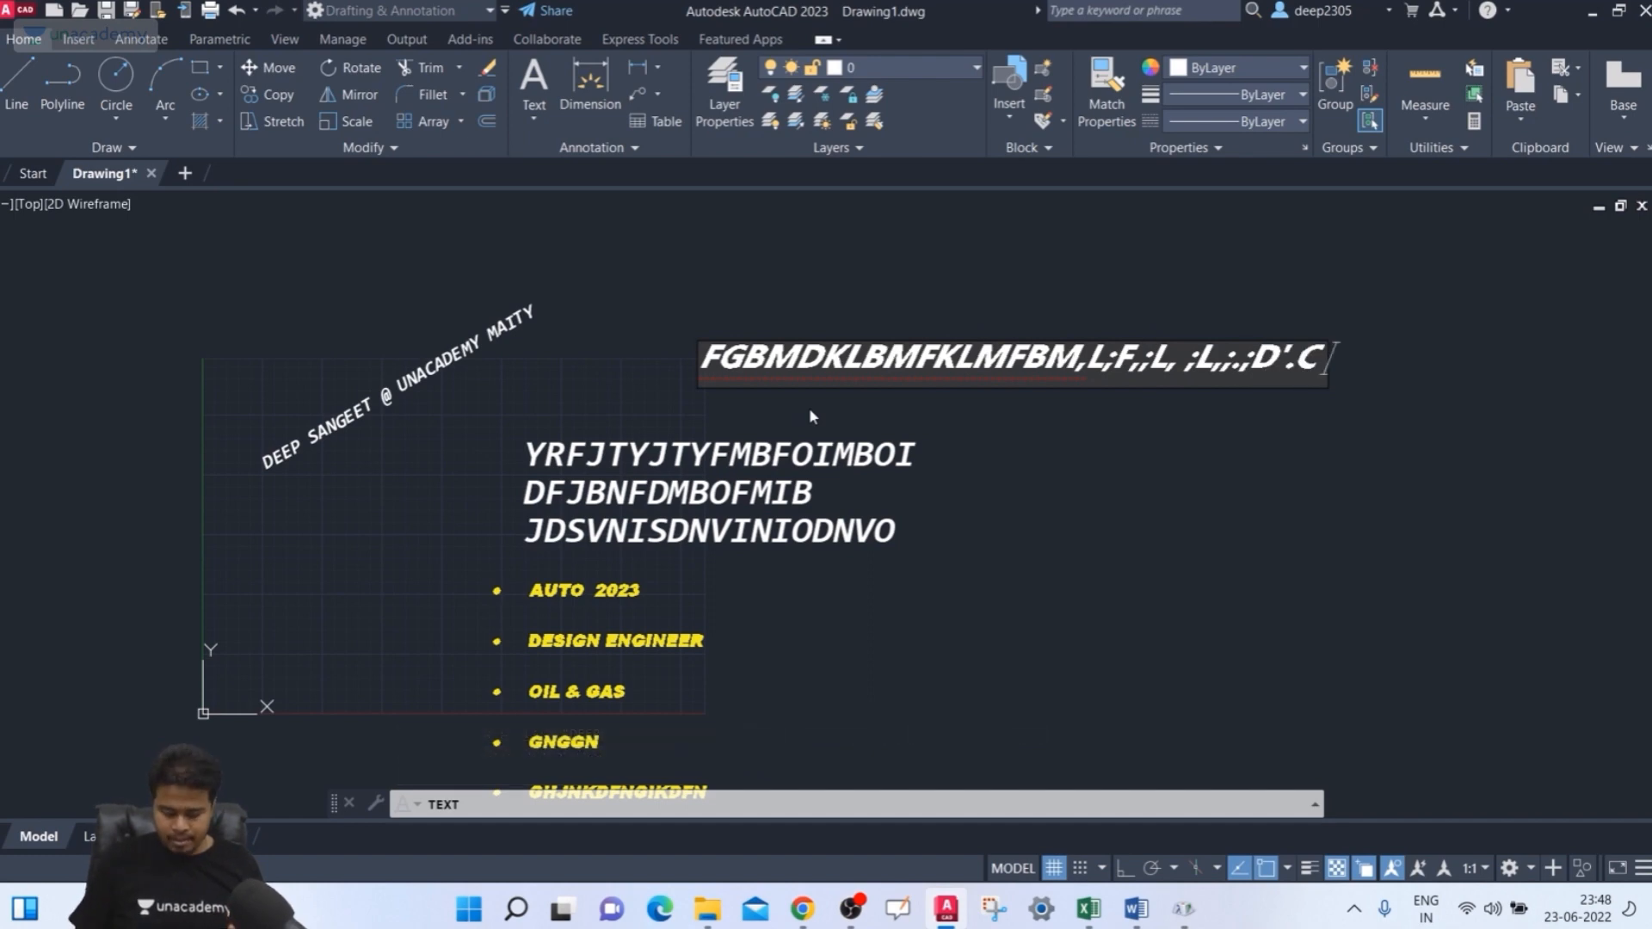
{"action": "key", "text": "Return"}
{"action": "key", "text": "Return"}
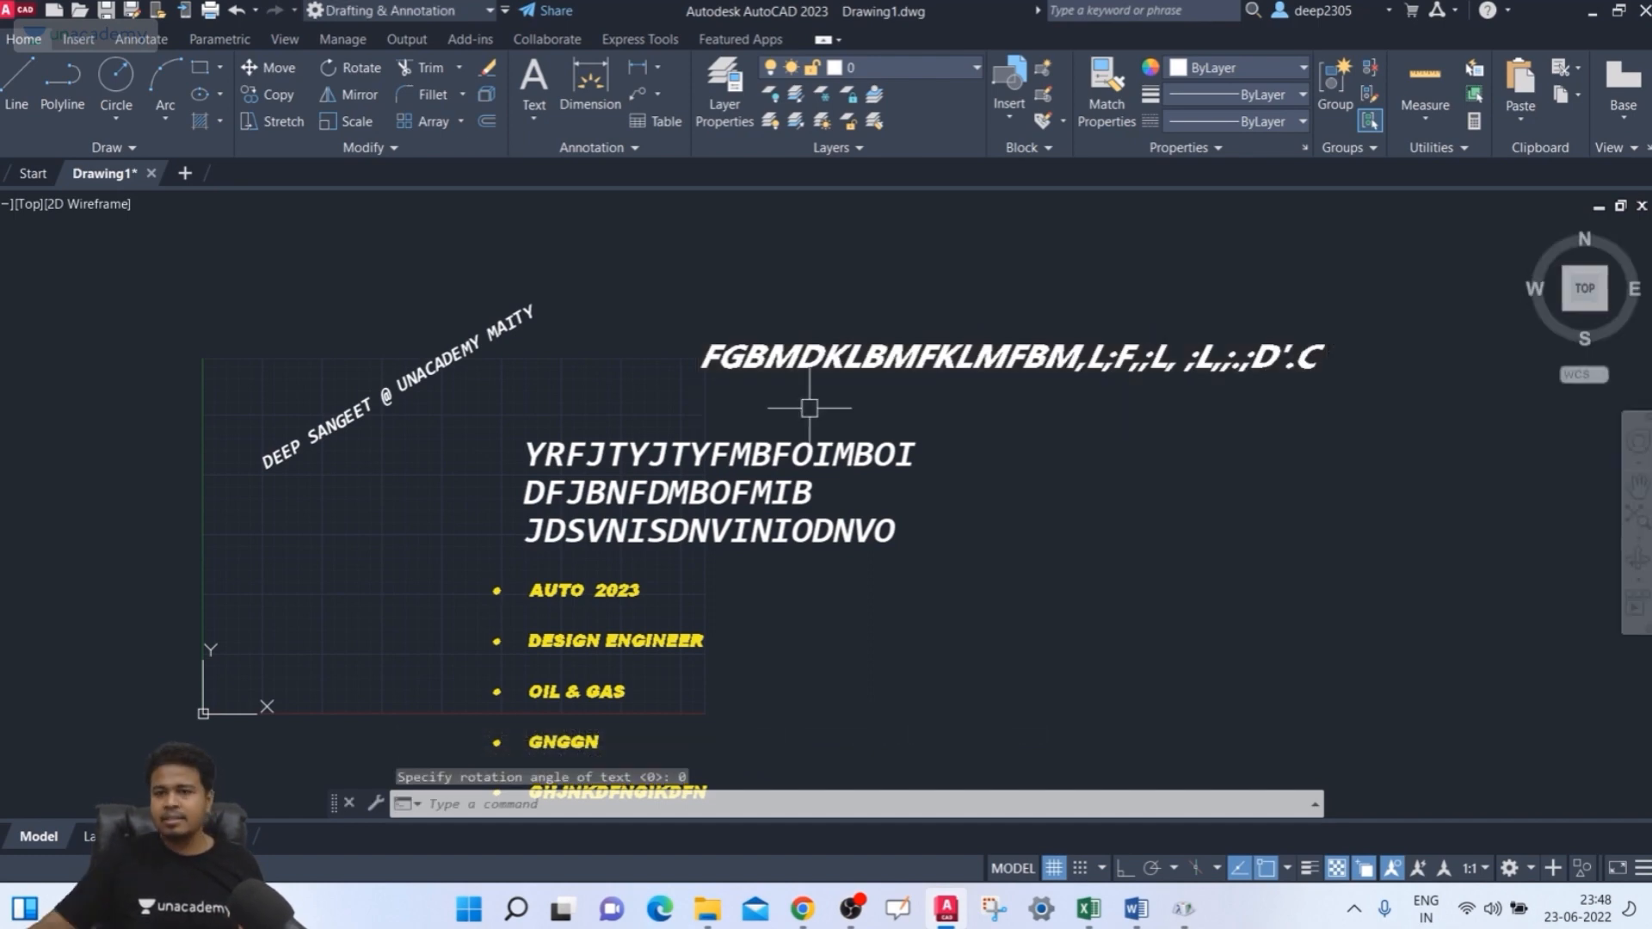
- Select the new single-line text, review its text style settings without changing them, and clear the selection
{"action": "left_click", "coordinate": [906, 370]}
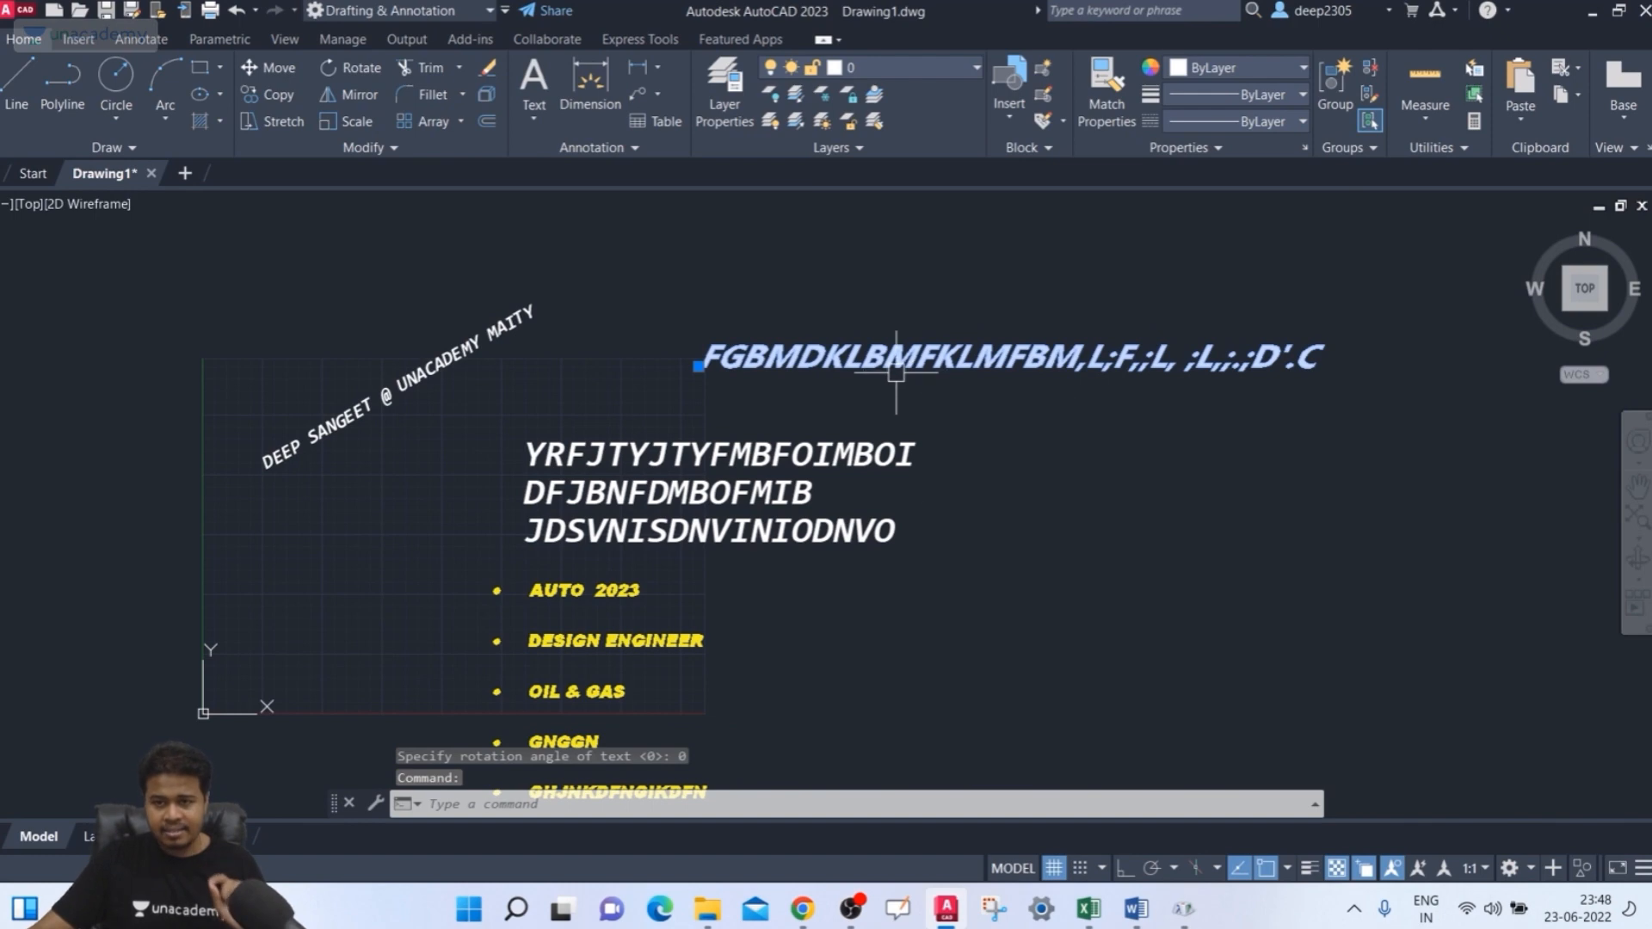
{"action": "type", "text": "ST"}
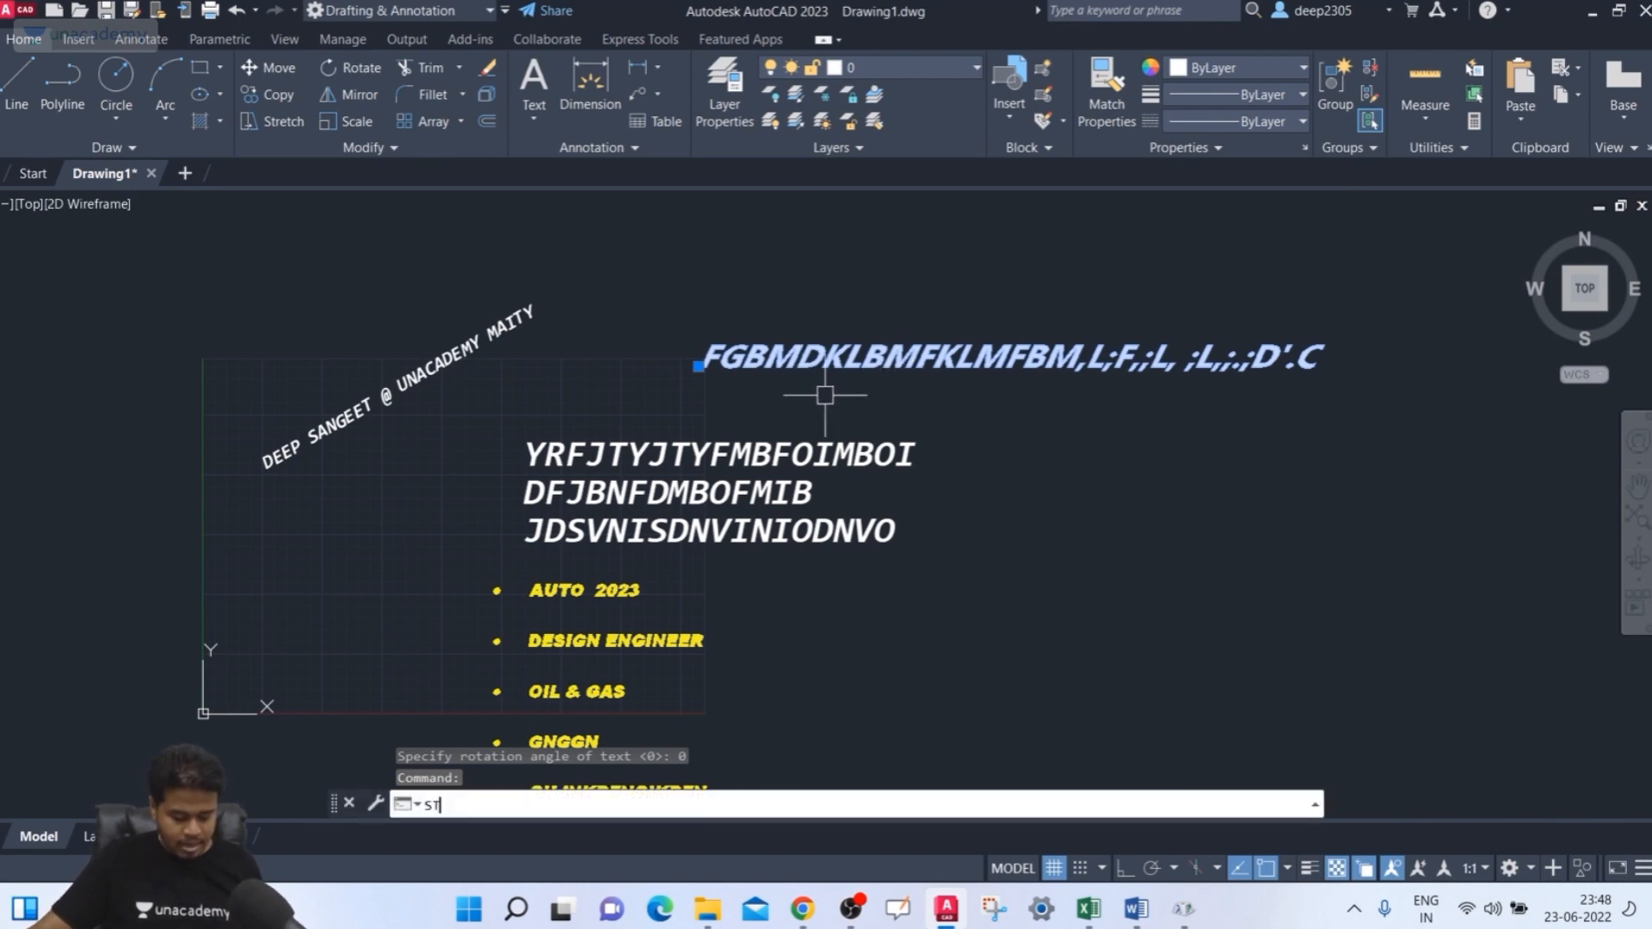
{"action": "key", "text": "Return"}
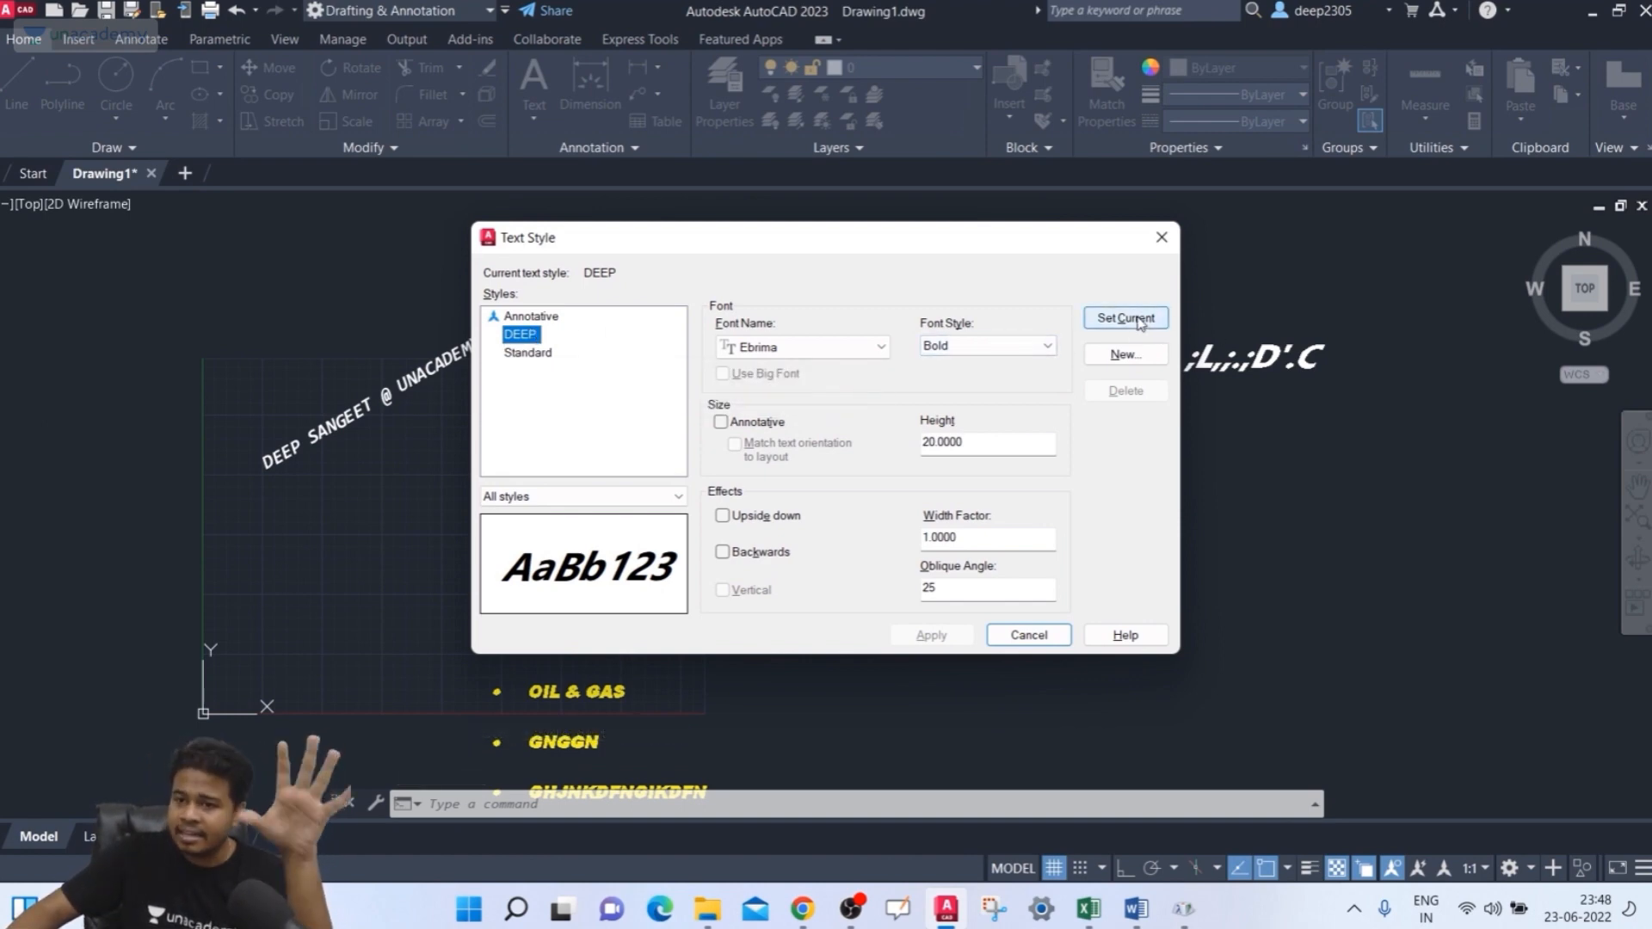
{"action": "left_click", "coordinate": [1162, 238]}
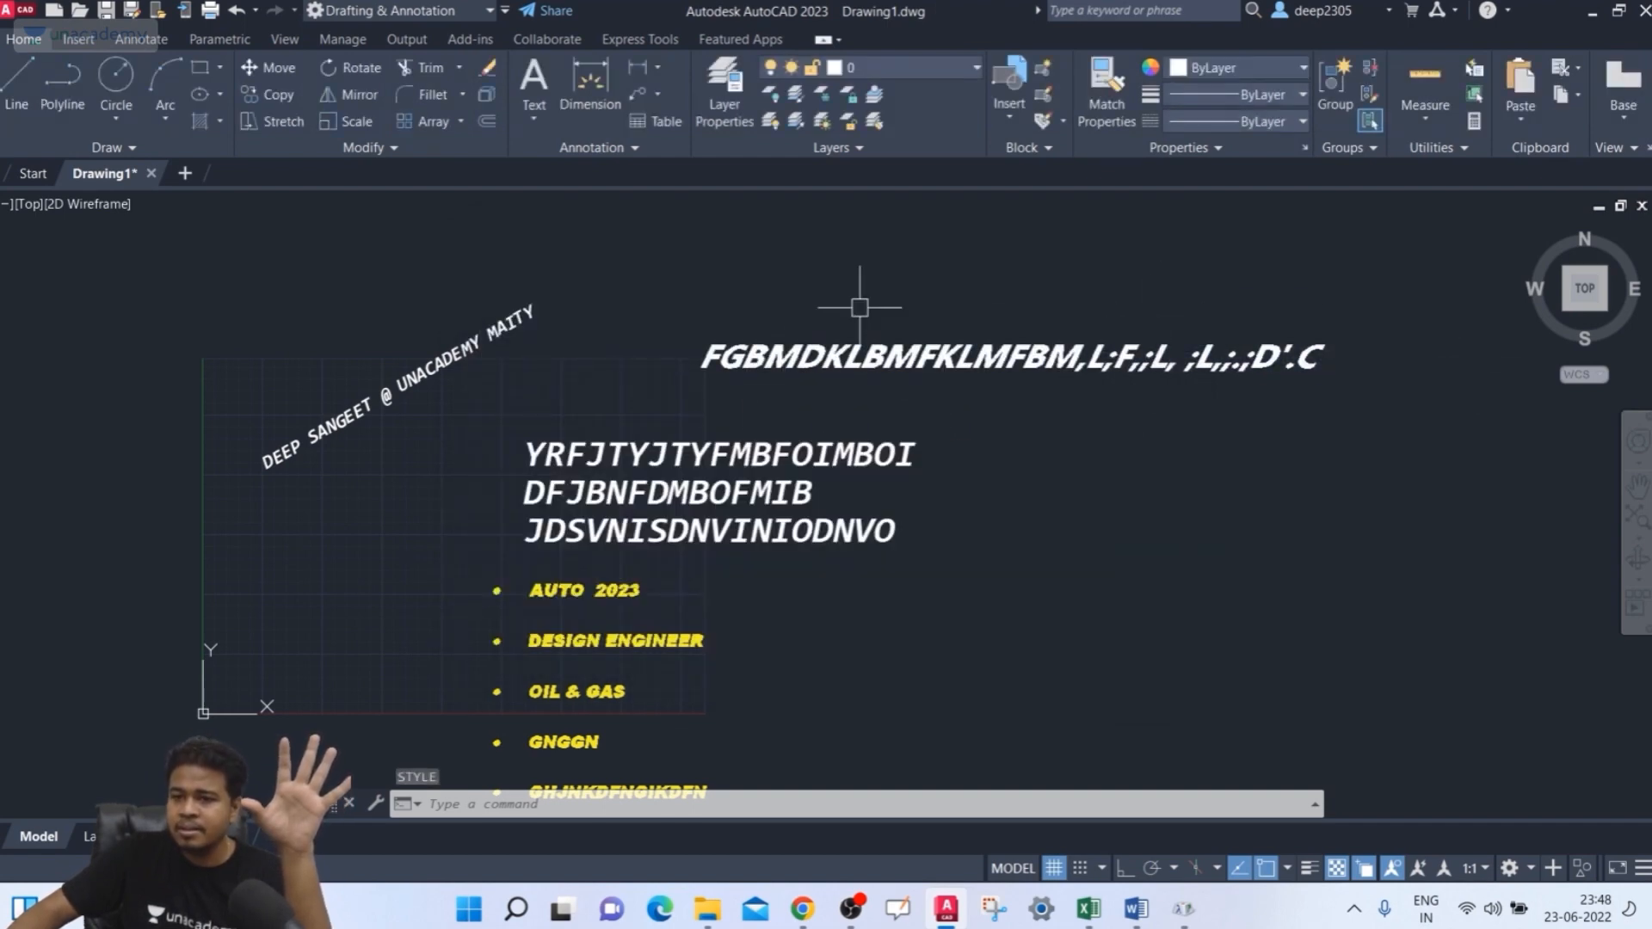
{"action": "left_click", "coordinate": [813, 361]}
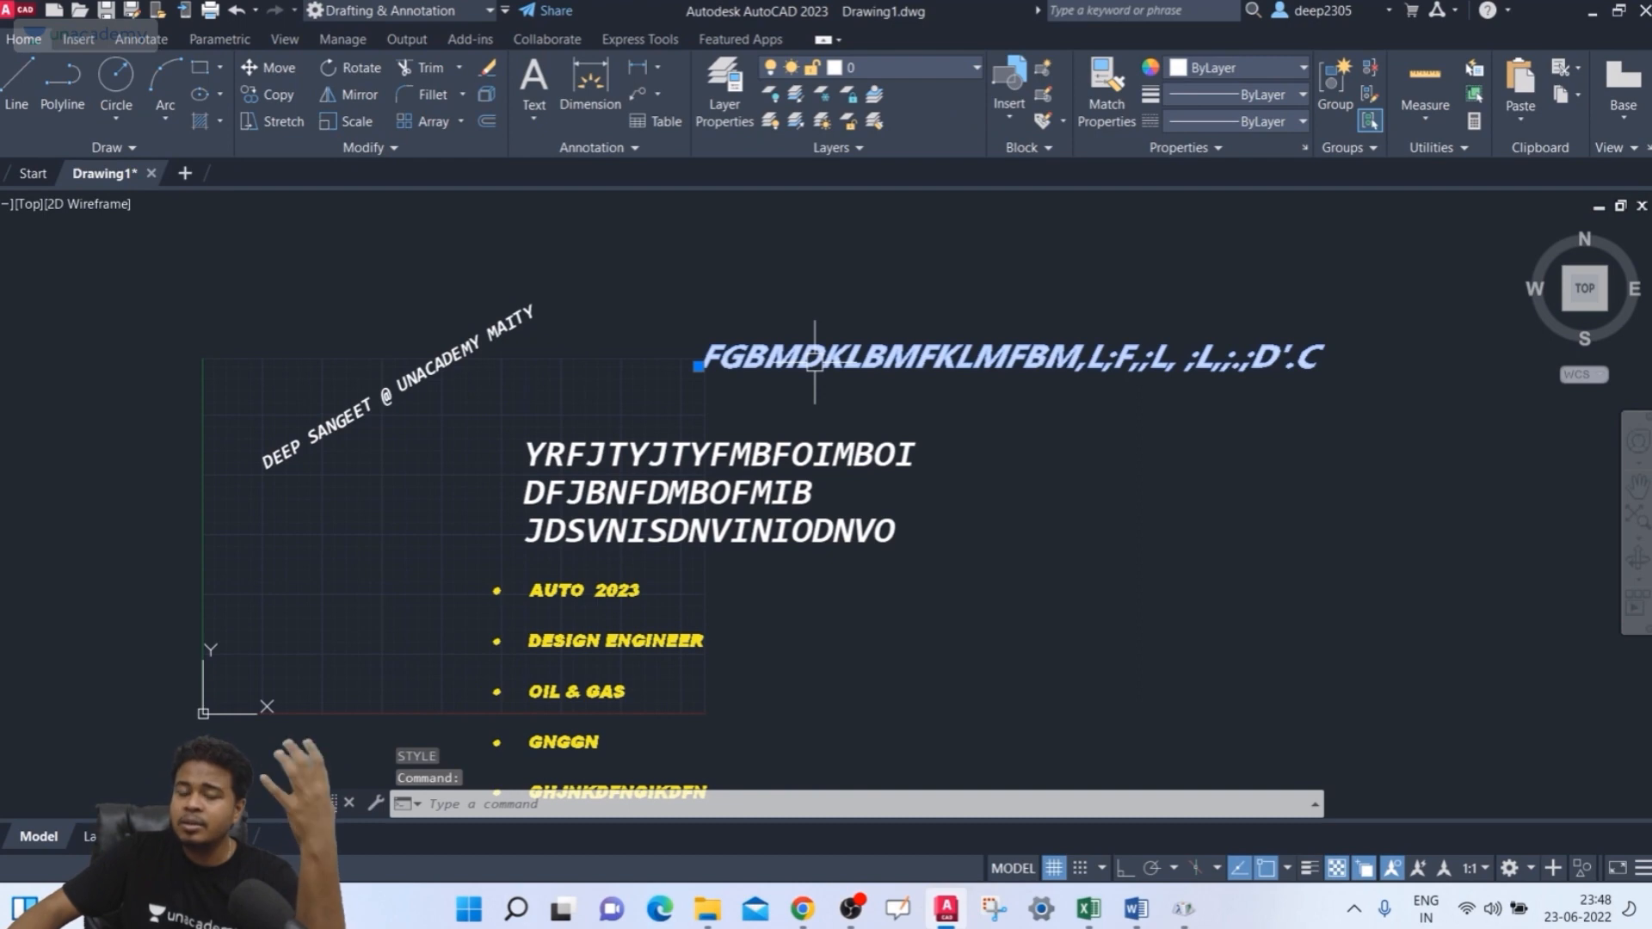
{"action": "key", "text": "Escape"}
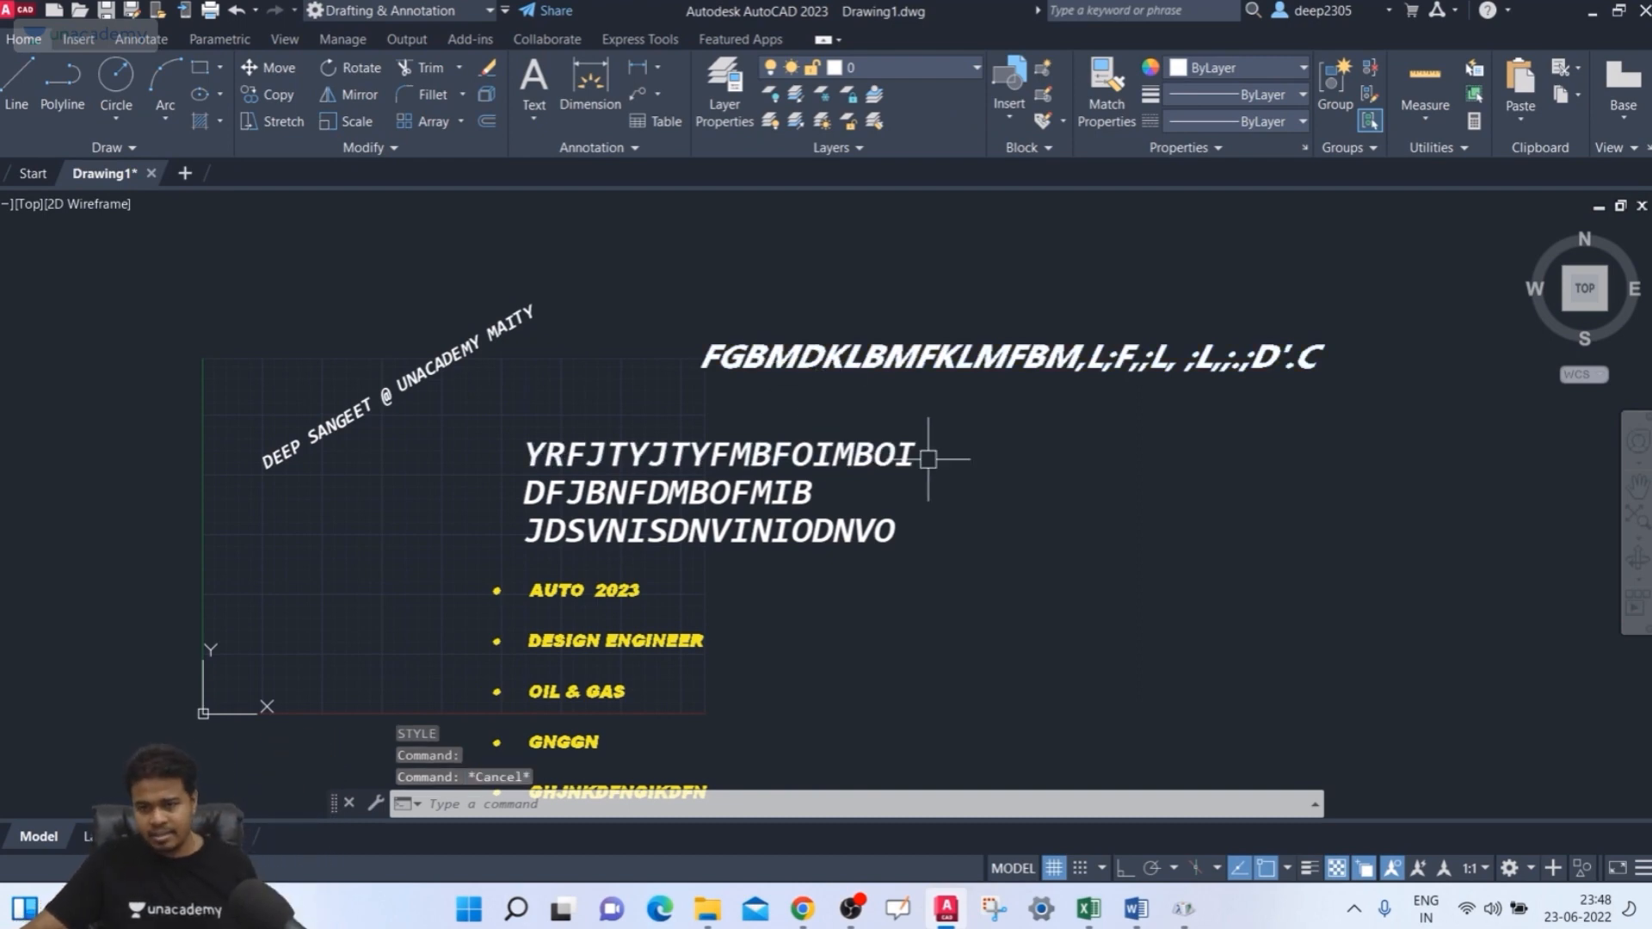
{"action": "middle_click_drag", "start_coordinate": [930, 459], "coordinate": [920, 472]}
{"action": "type", "text": "D"}
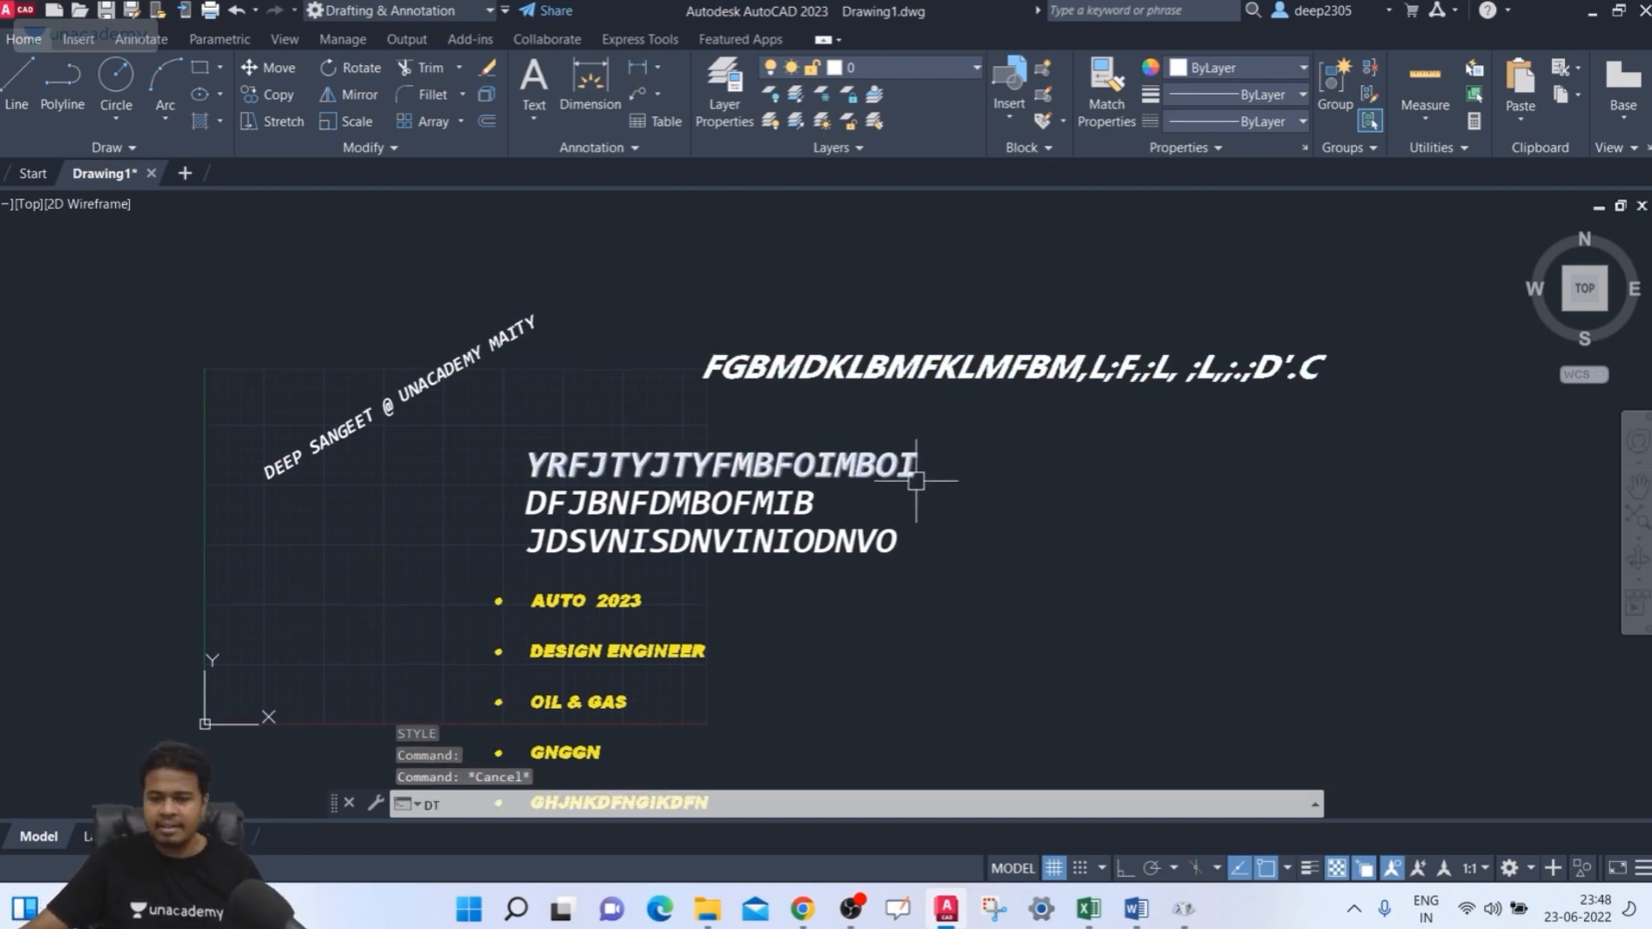
{"action": "type", "text": "T"}
{"action": "key", "text": "Return"}
{"action": "key", "text": "Escape"}
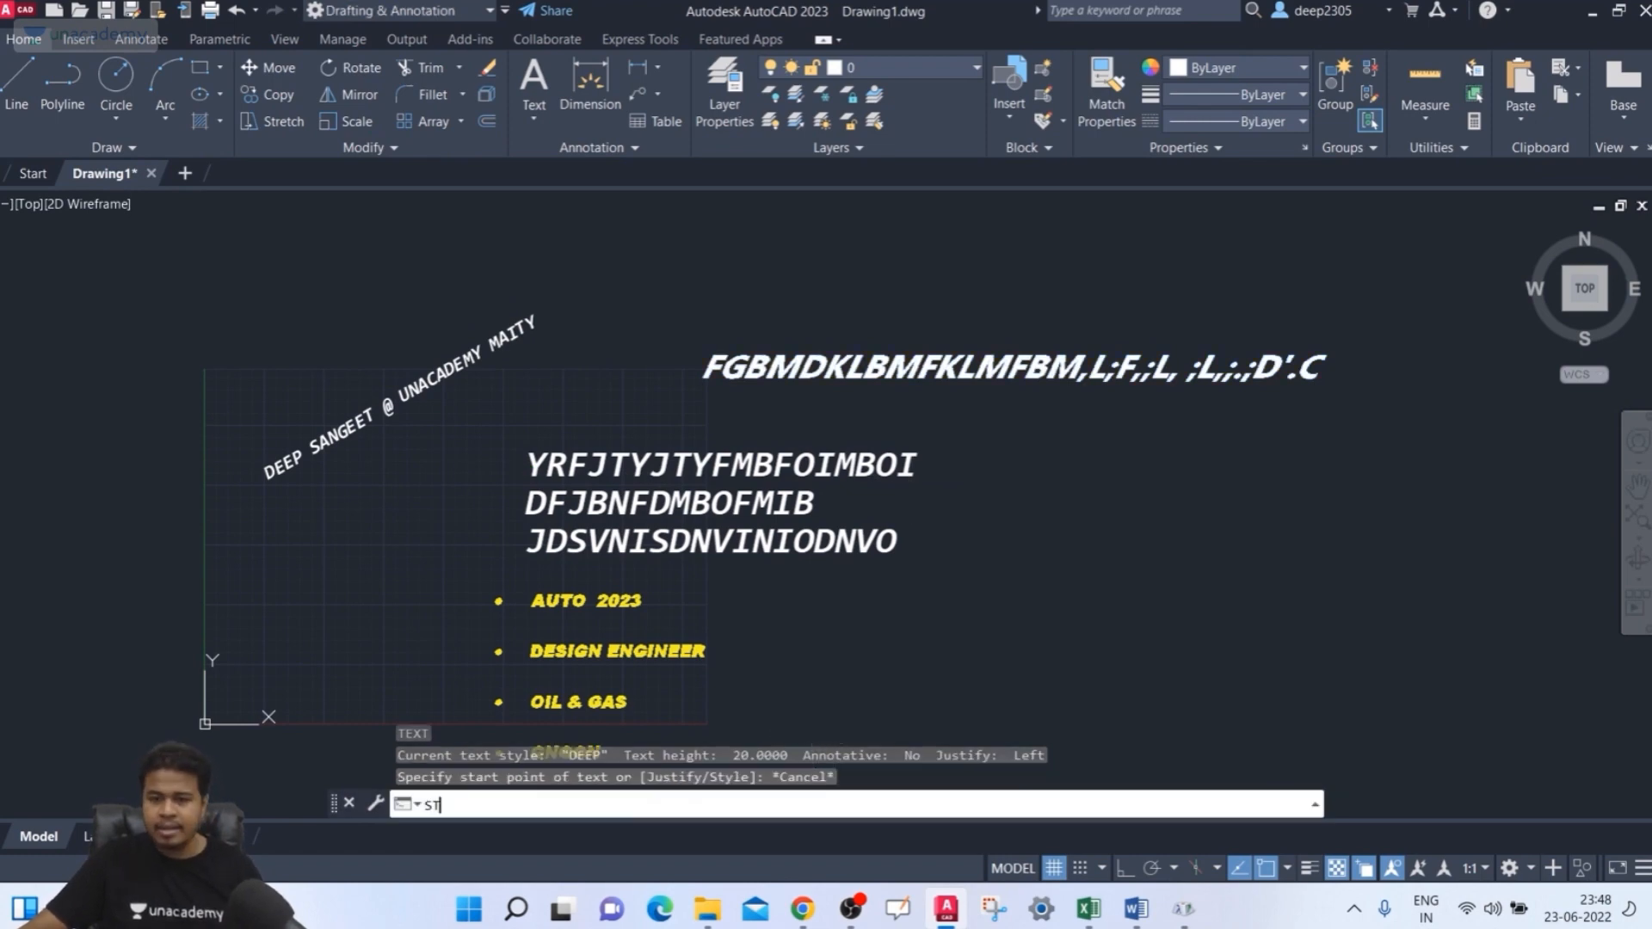
- Change the Standard text style's font to Candara in the text style settings
{"action": "key", "text": "Return"}
{"action": "left_click", "coordinate": [516, 354]}
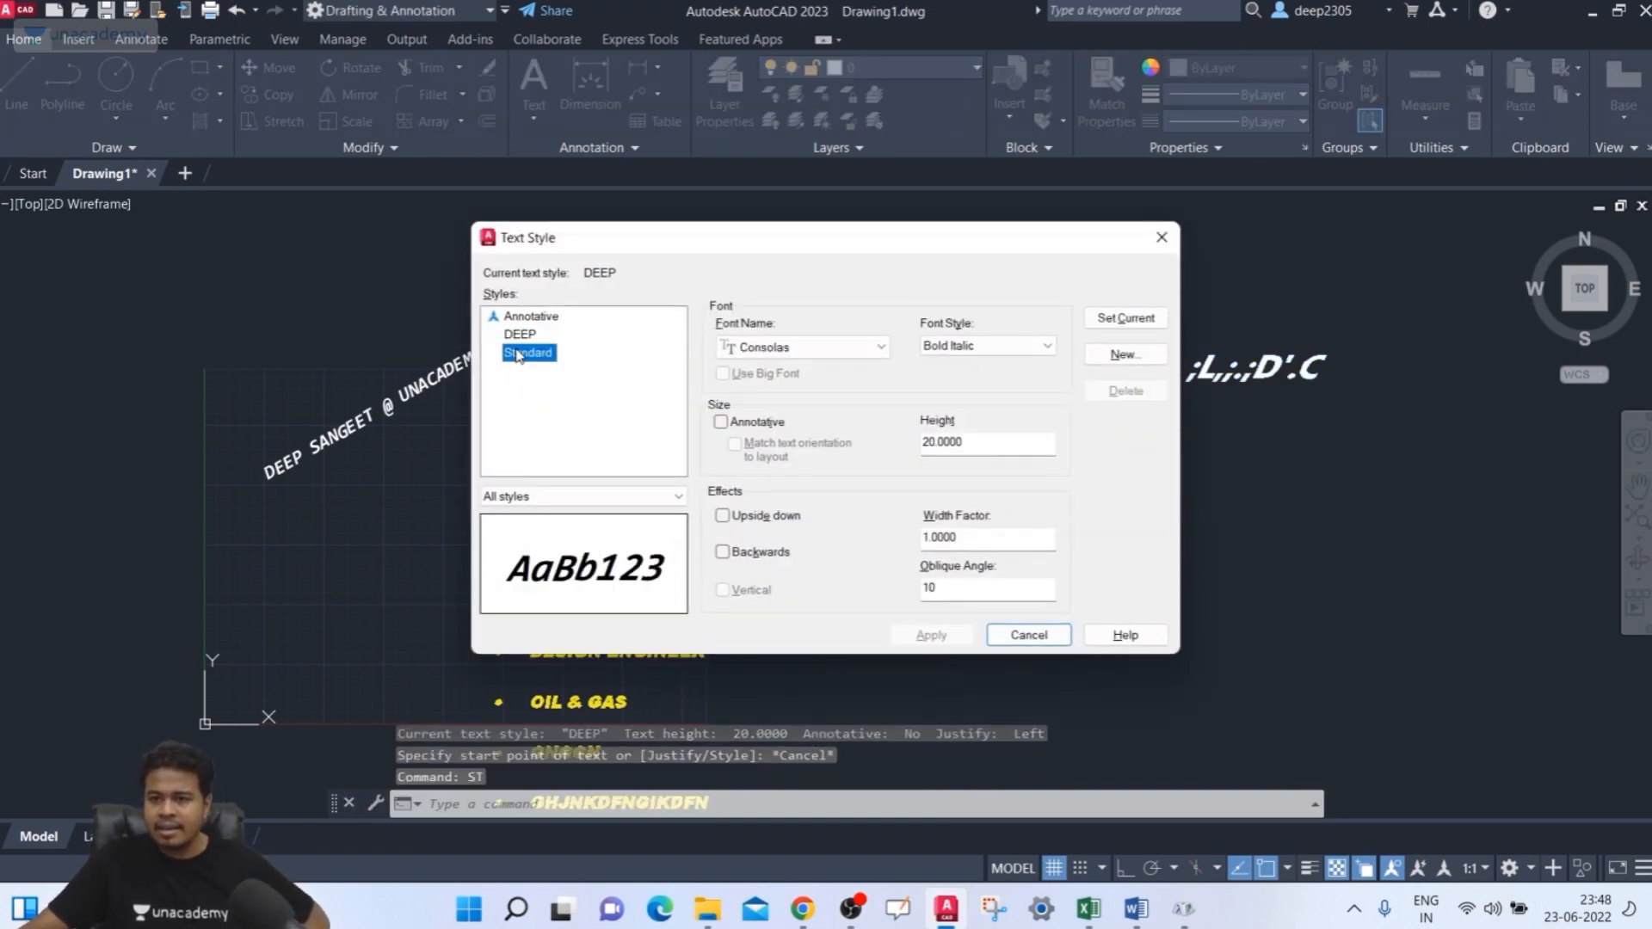
{"action": "left_click", "coordinate": [759, 351]}
{"action": "scroll", "coordinate": [794, 405], "scroll_direction": "up", "scroll_amount": 3}
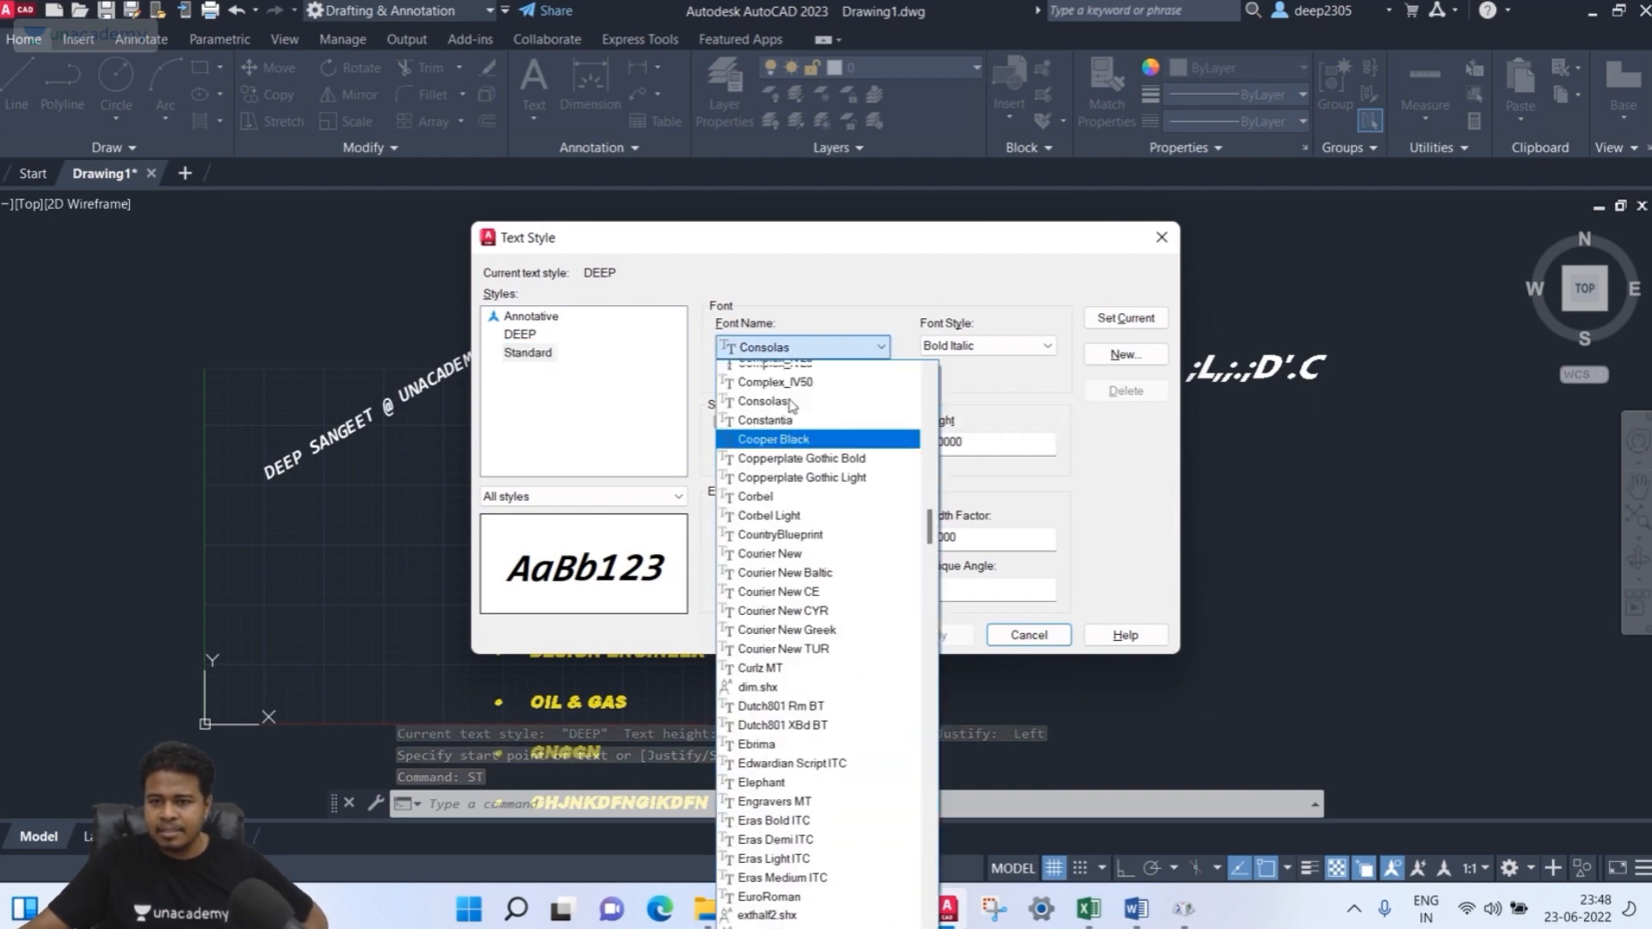
{"action": "scroll", "coordinate": [792, 406], "scroll_direction": "up", "scroll_amount": 2}
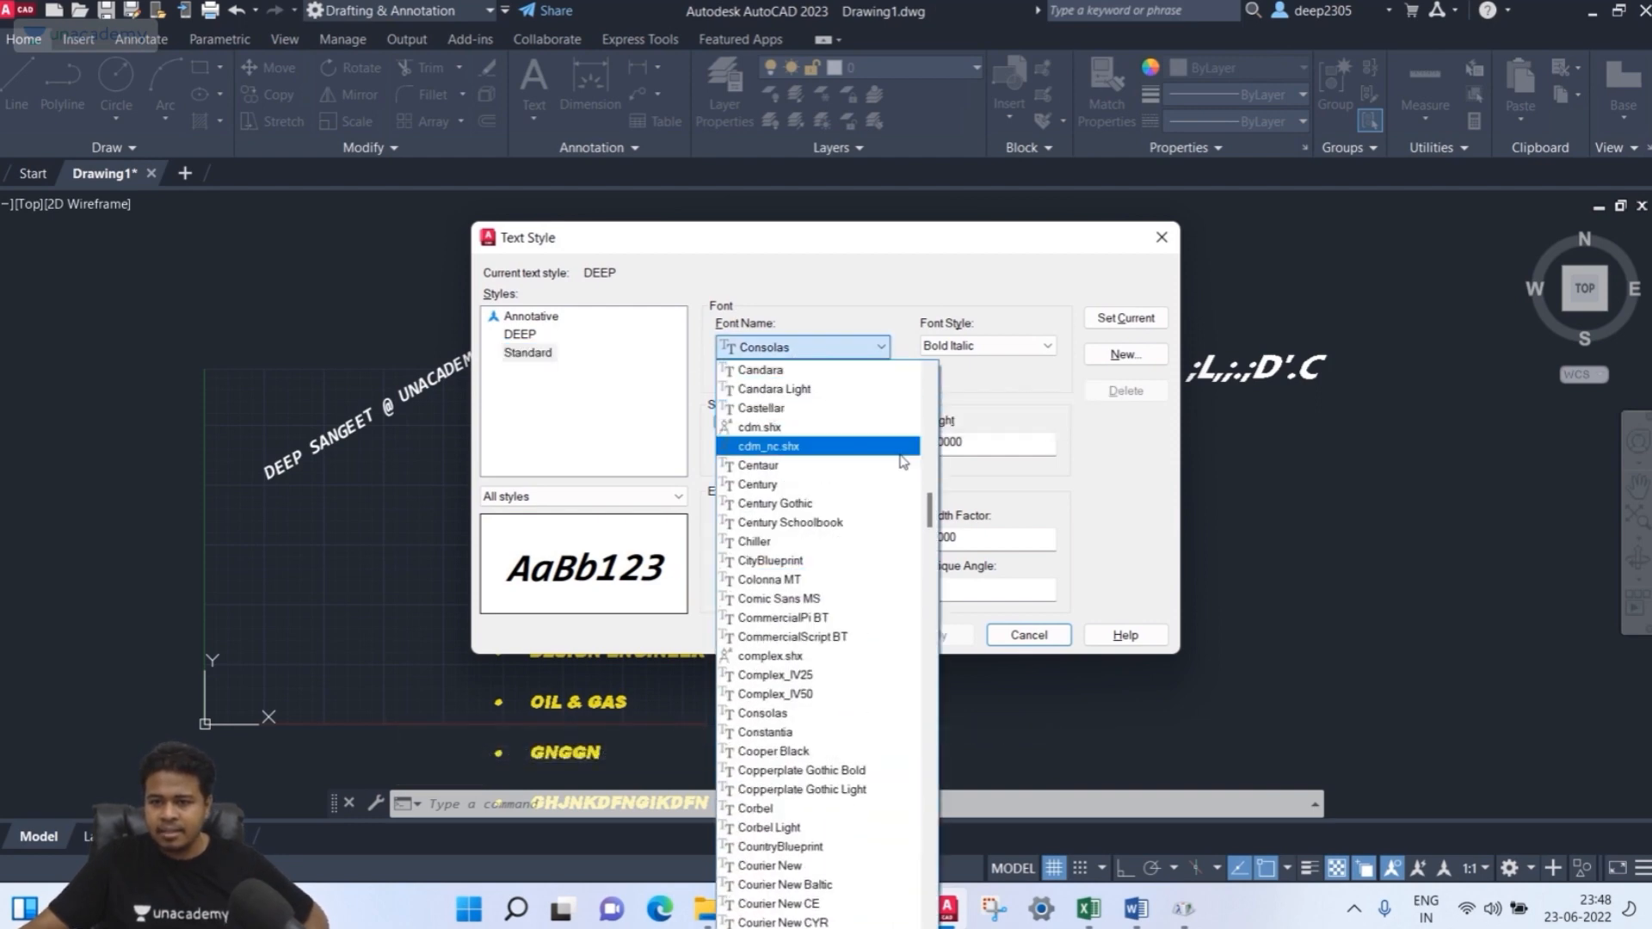
{"action": "left_click", "coordinate": [762, 370]}
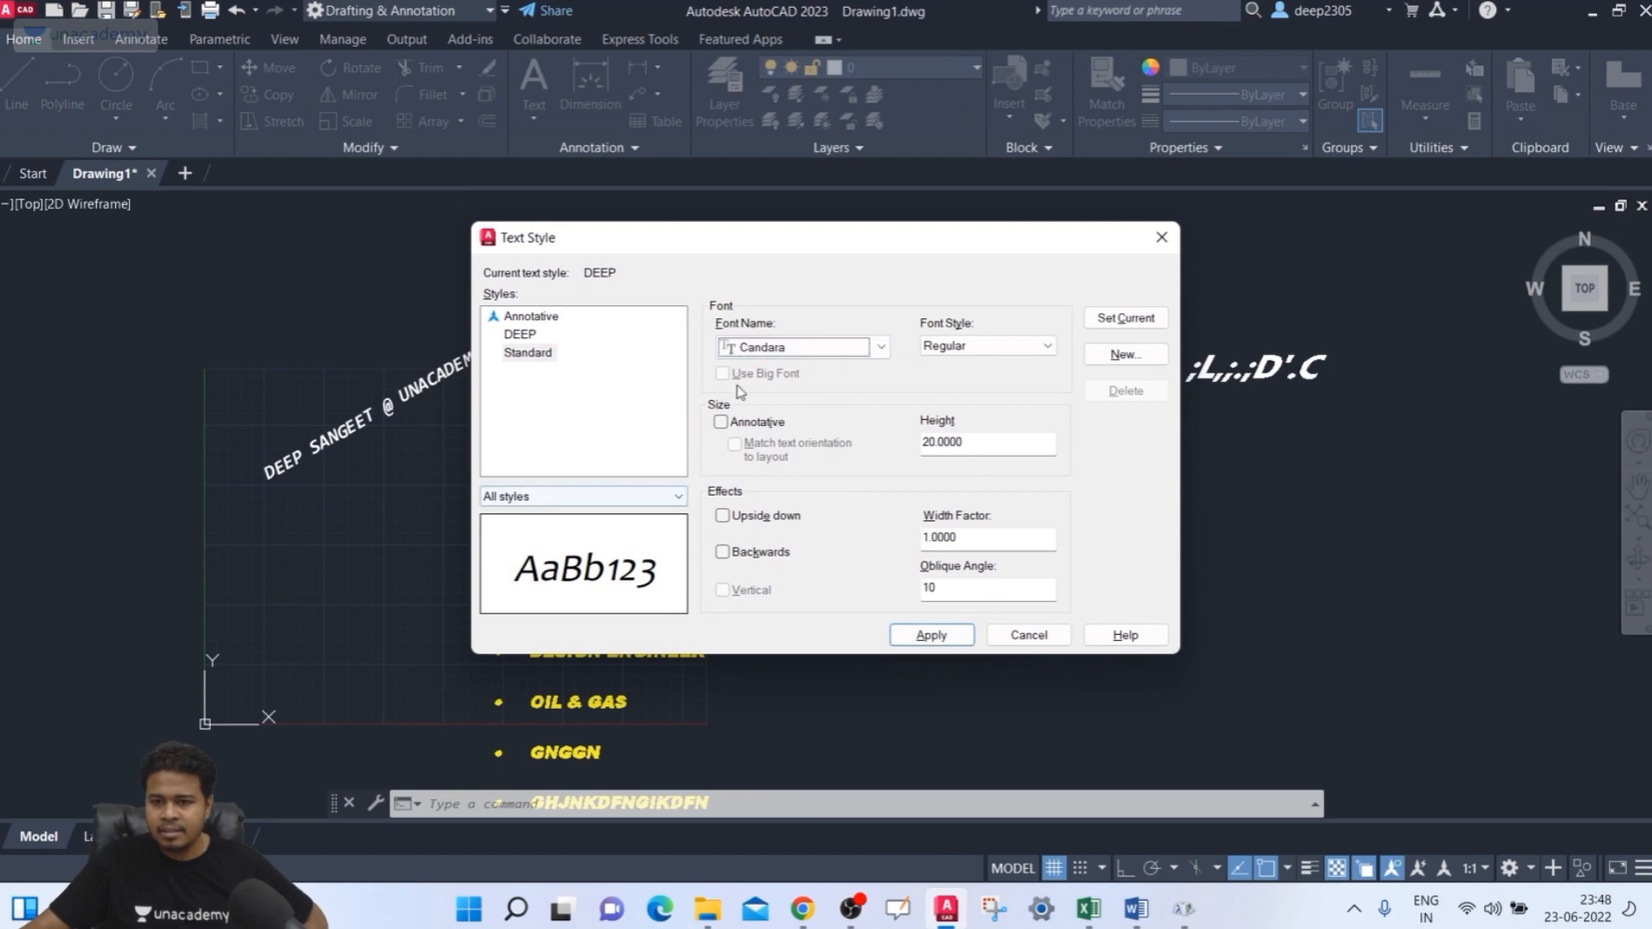
- Set the Standard style's height to 15 and oblique angle to 25, apply the changes and close the text style settings
{"action": "double_click", "coordinate": [974, 442]}
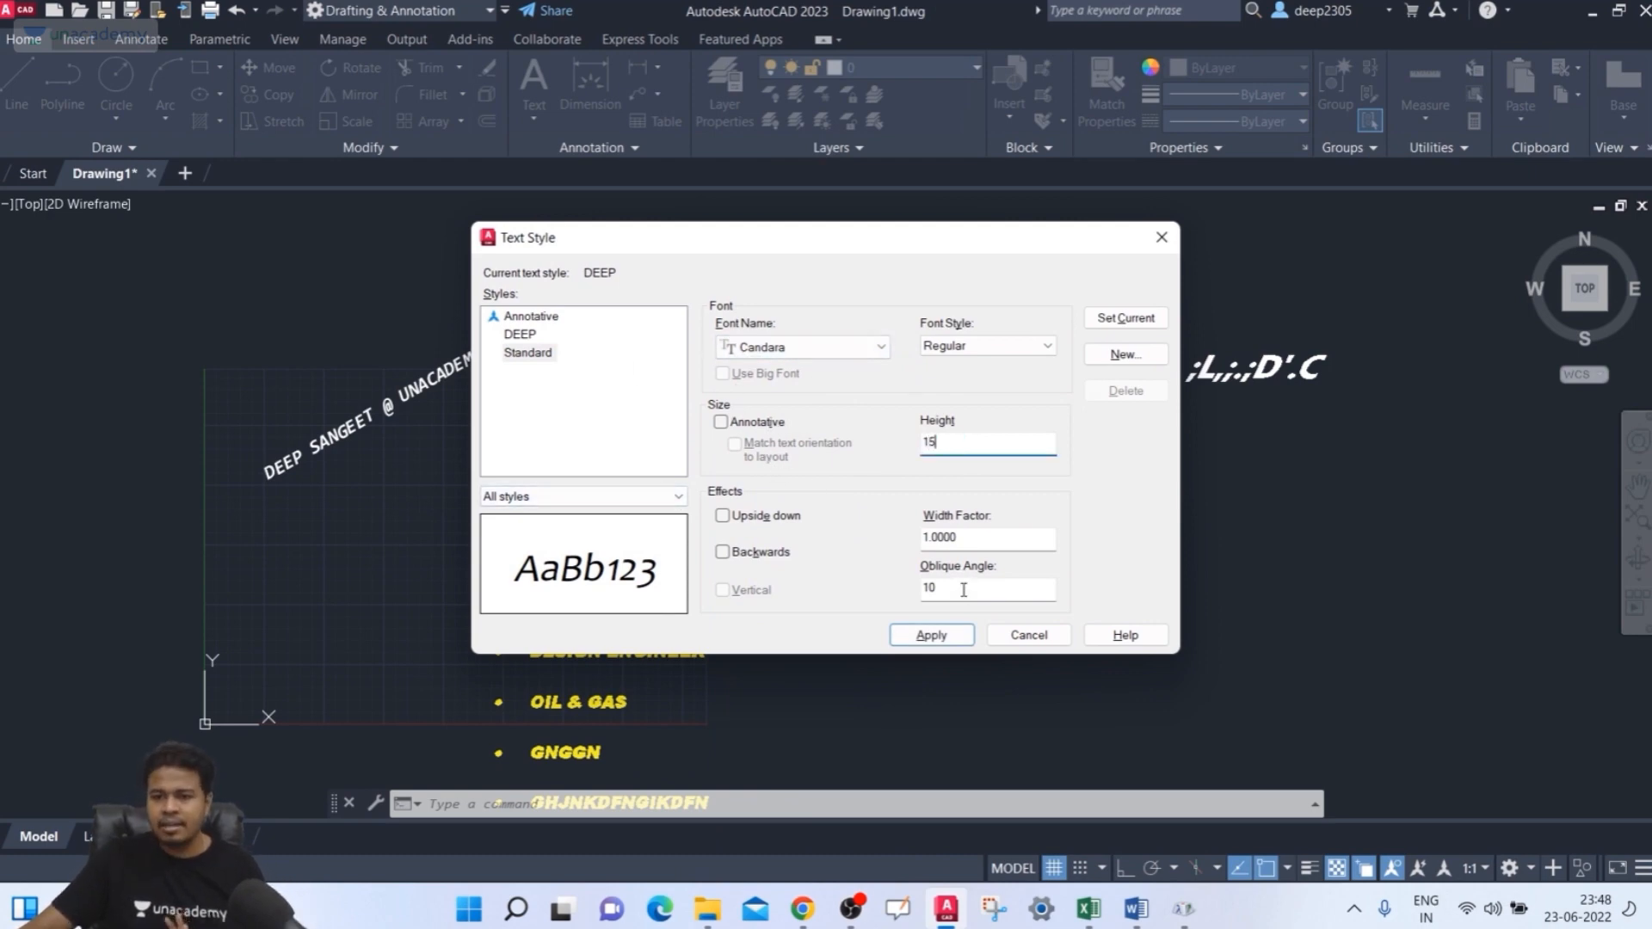
{"action": "double_click", "coordinate": [964, 590]}
{"action": "type", "text": "25"}
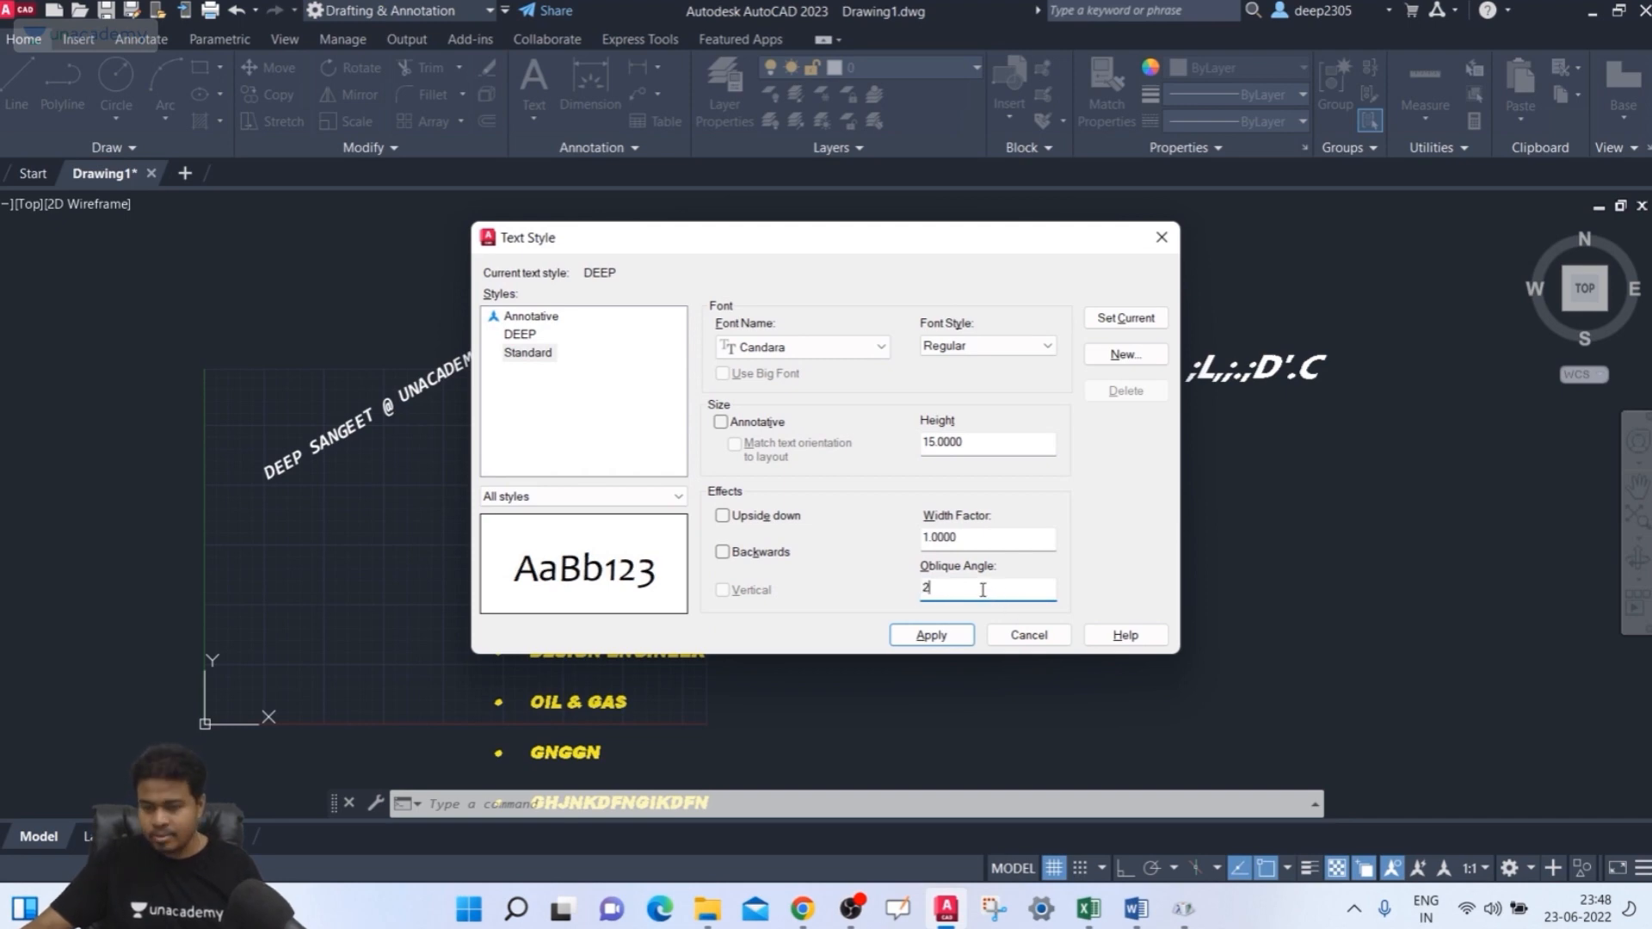
{"action": "left_click", "coordinate": [935, 635]}
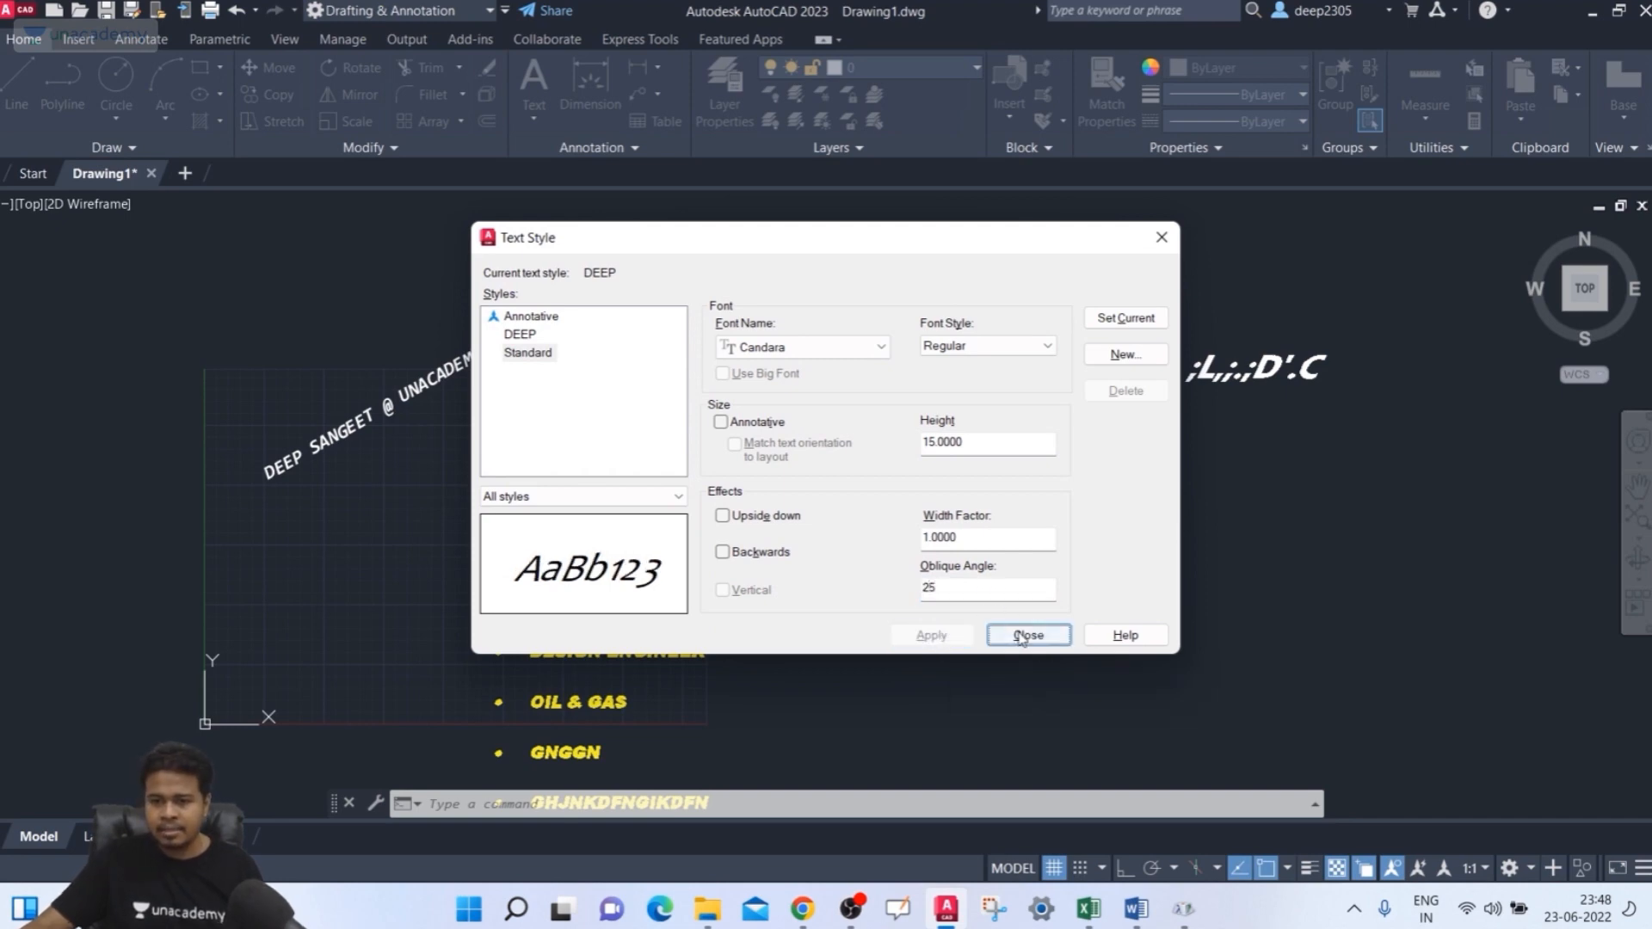
{"action": "left_click", "coordinate": [1028, 635]}
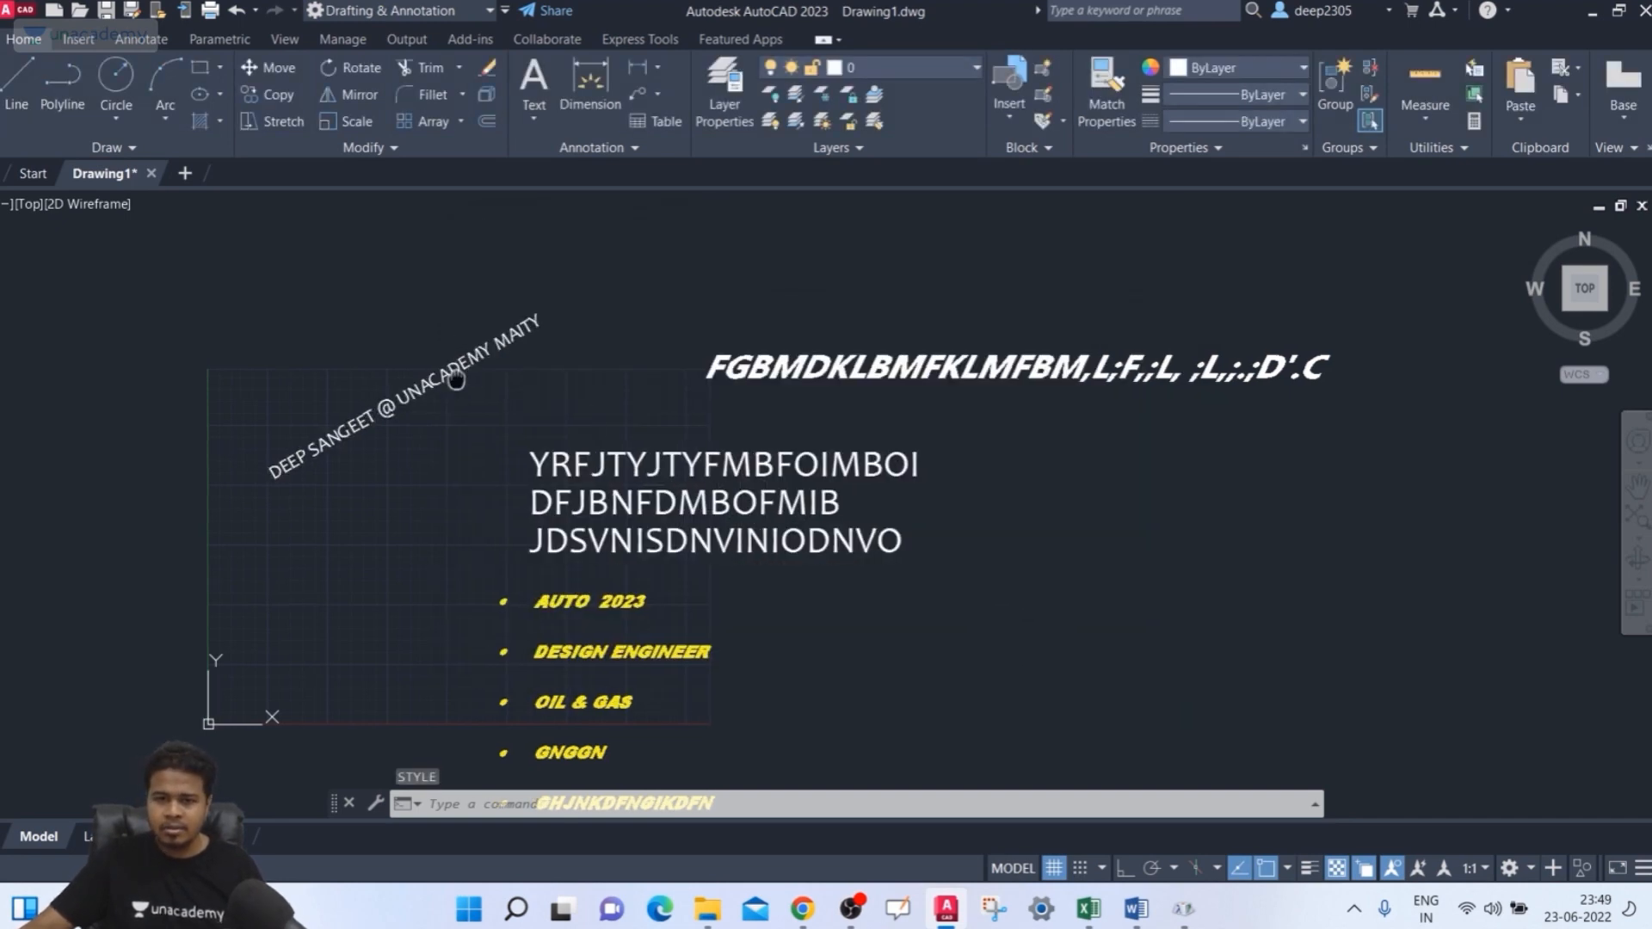
{"action": "scroll", "coordinate": [699, 468], "scroll_direction": "up", "scroll_amount": 1}
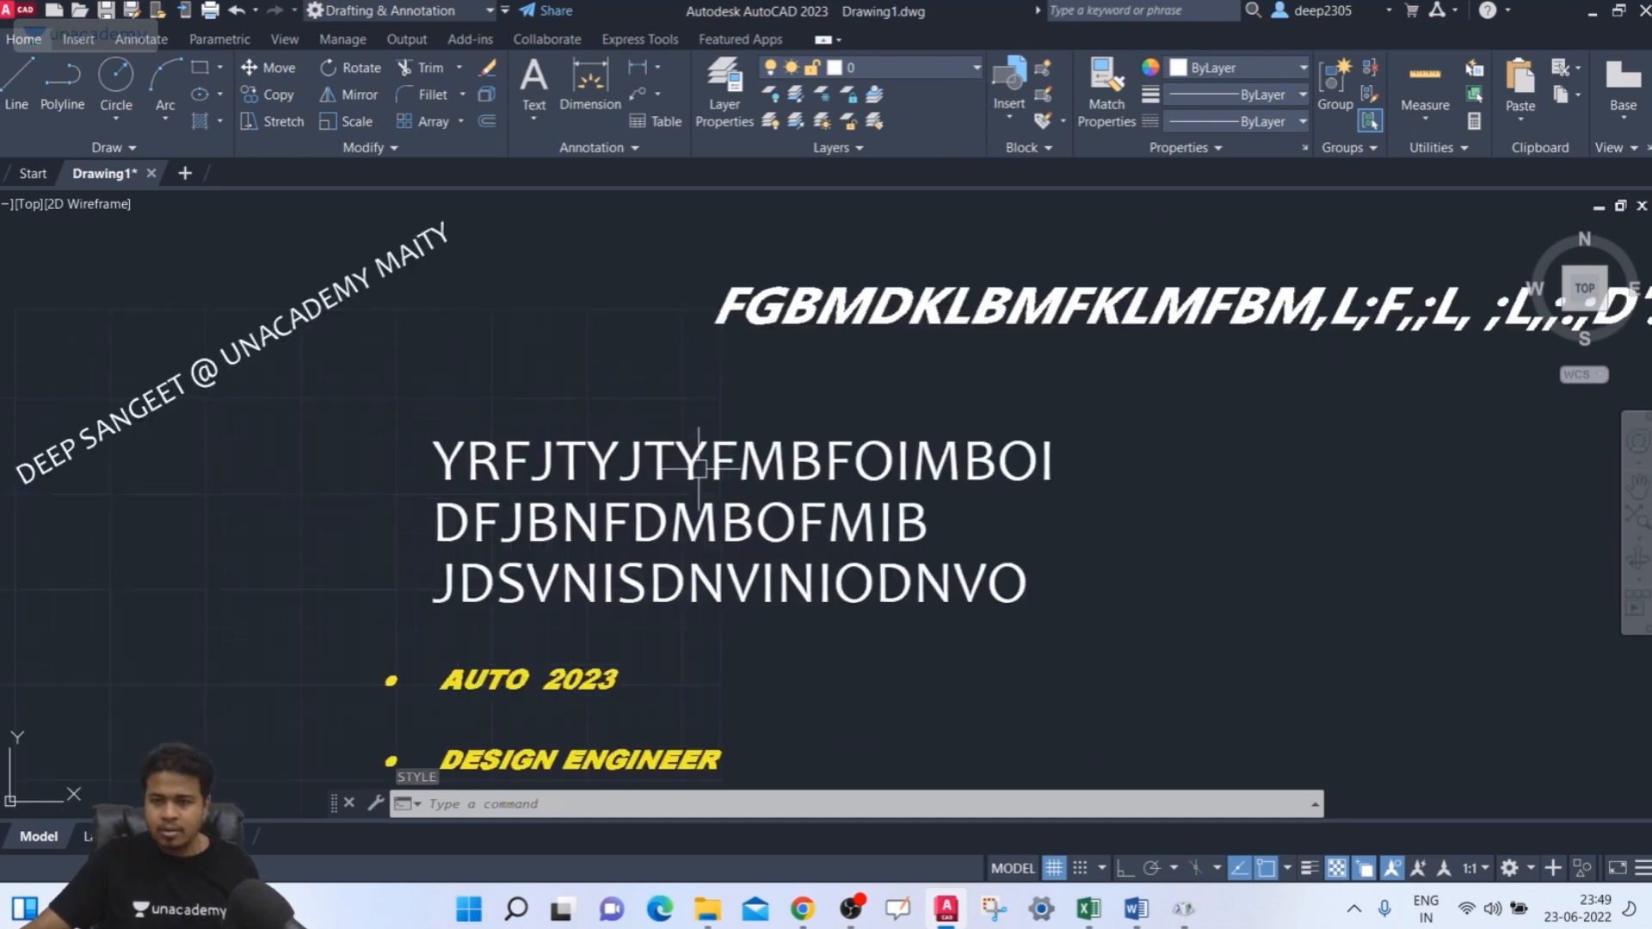
{"action": "scroll", "coordinate": [698, 467], "scroll_direction": "down", "scroll_amount": 2}
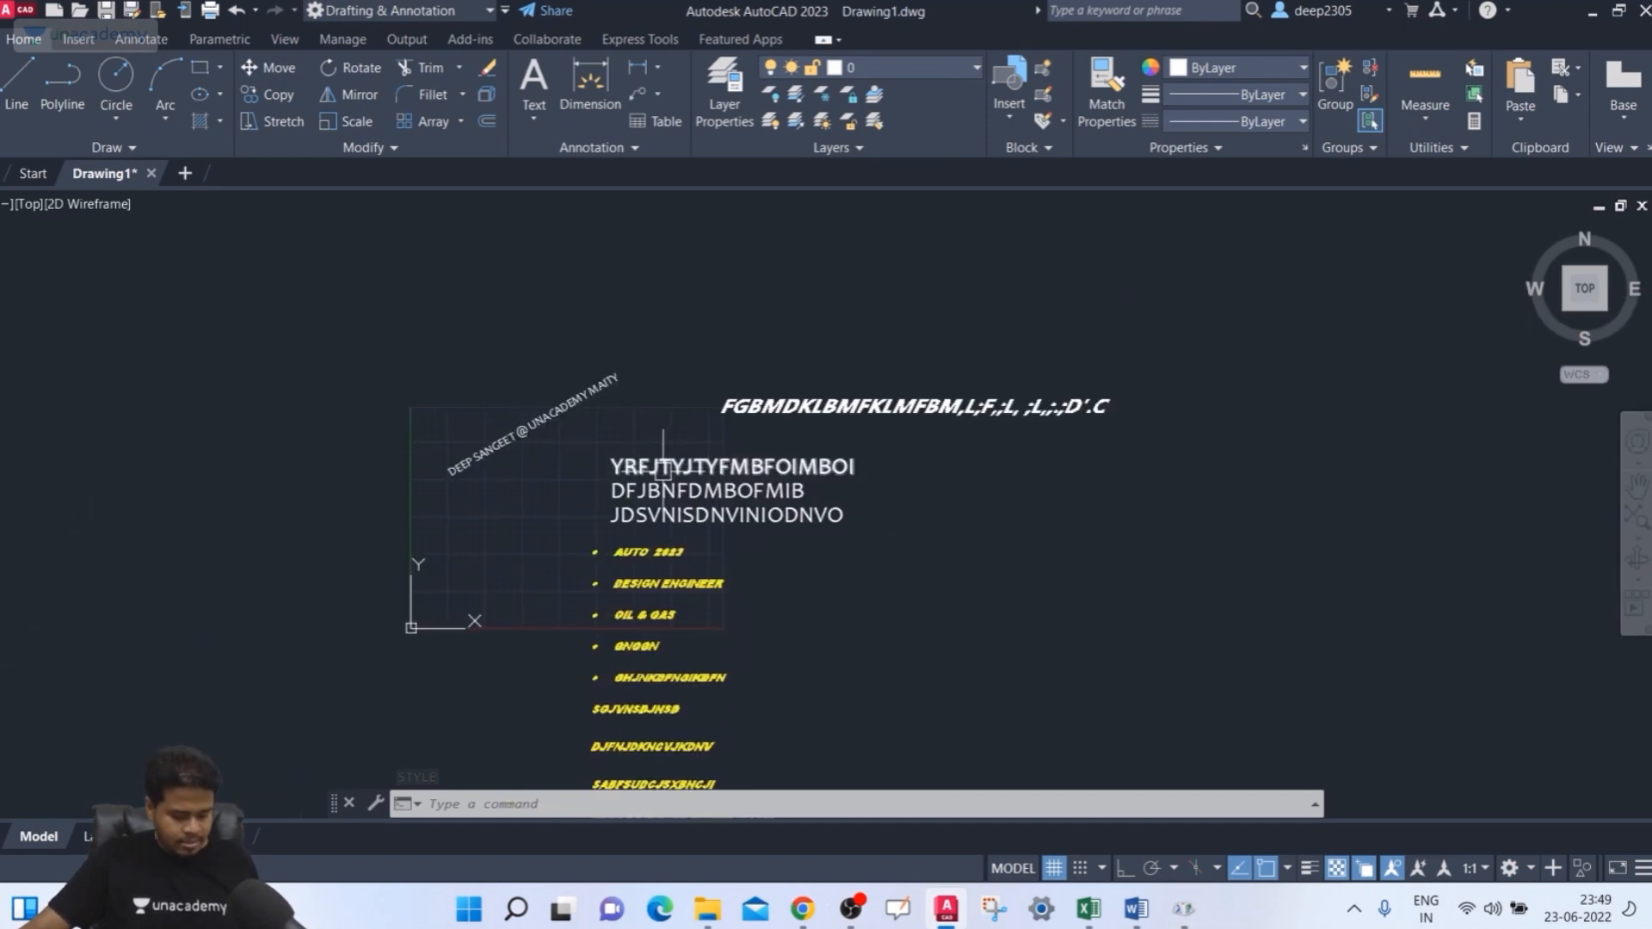
- Reopen the text style settings, make Standard the current style, and switch the current style back to the custom one
{"action": "type", "text": "st"}
{"action": "key", "text": "Return"}
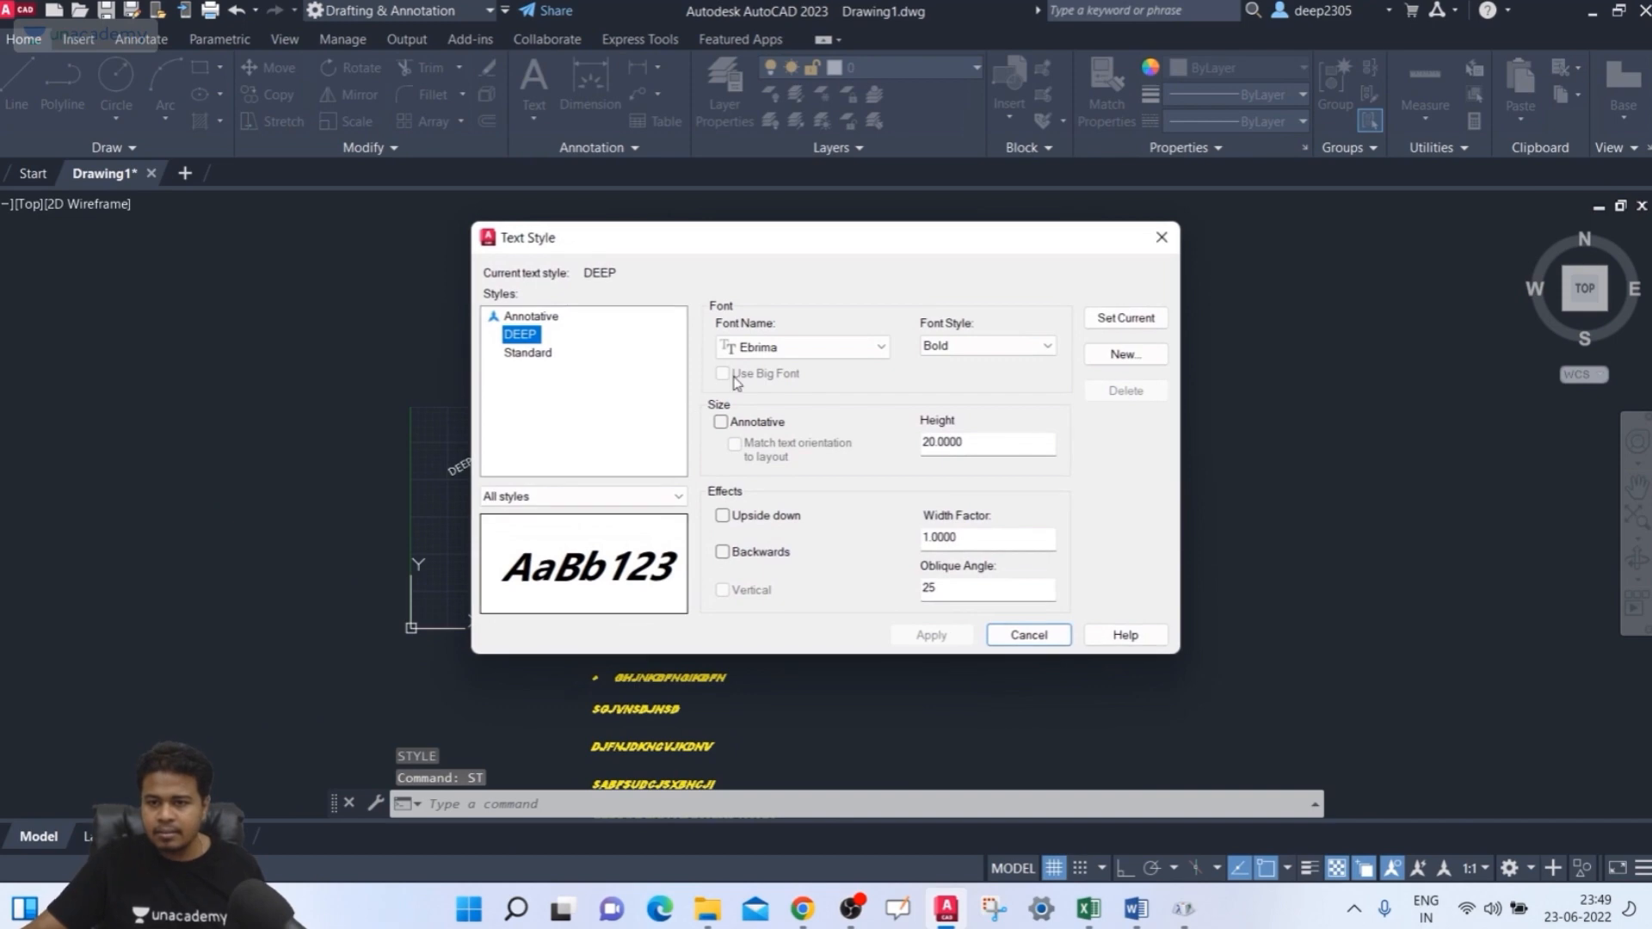
{"action": "left_click", "coordinate": [543, 354]}
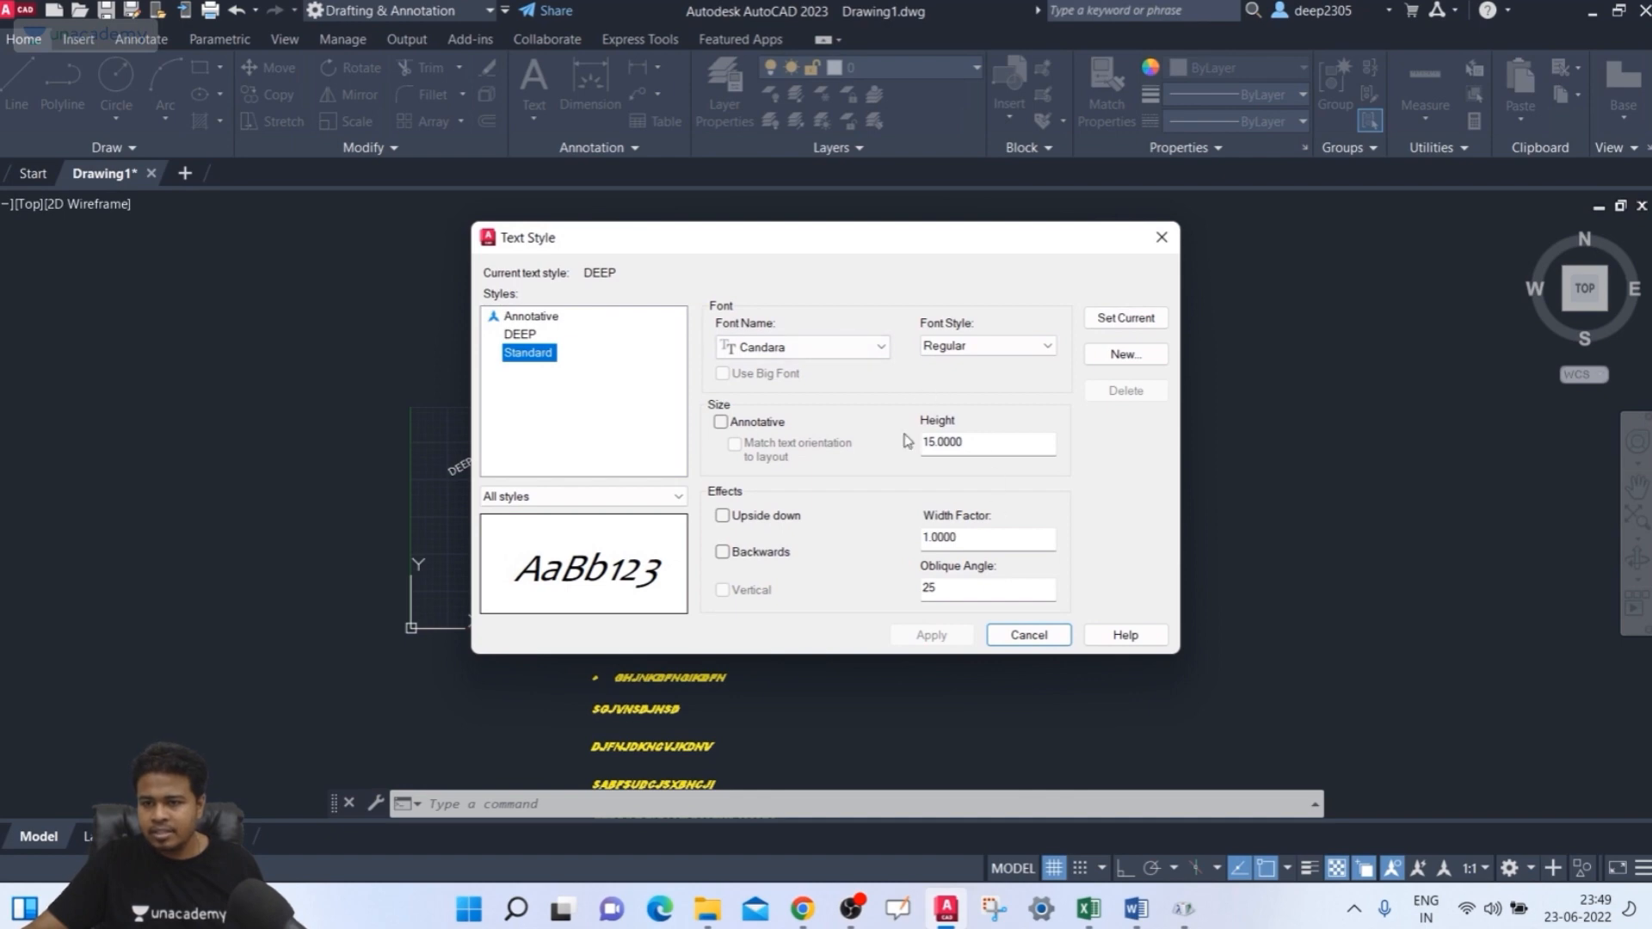
{"action": "left_click", "coordinate": [981, 342]}
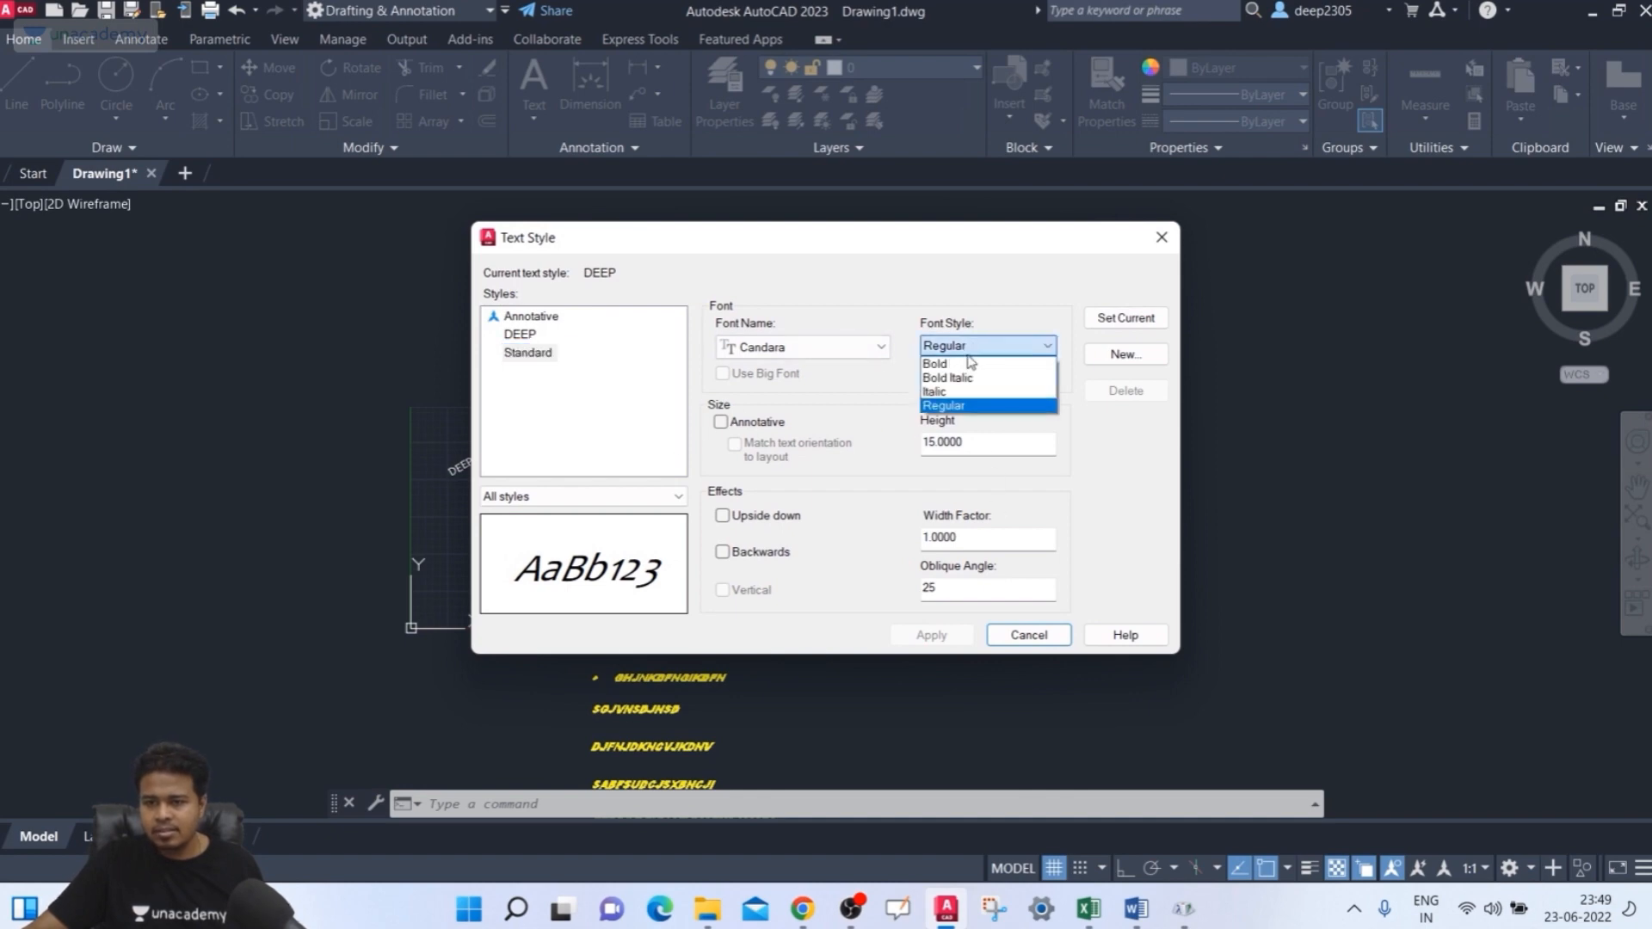
{"action": "left_click", "coordinate": [533, 355]}
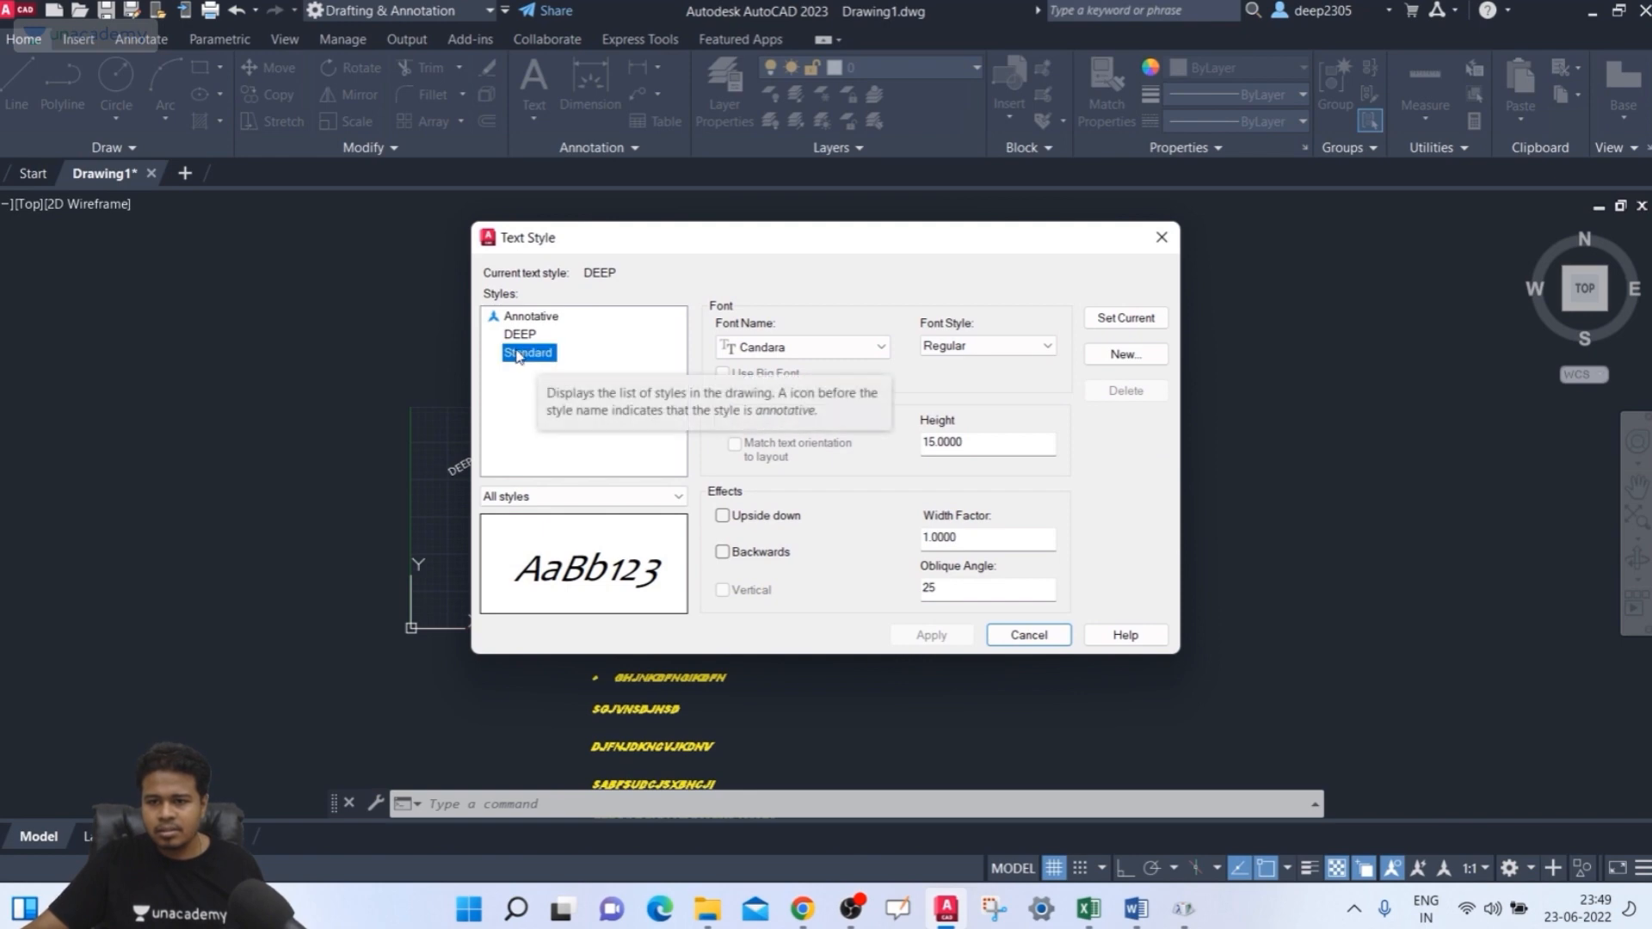
{"action": "double_click", "coordinate": [518, 356]}
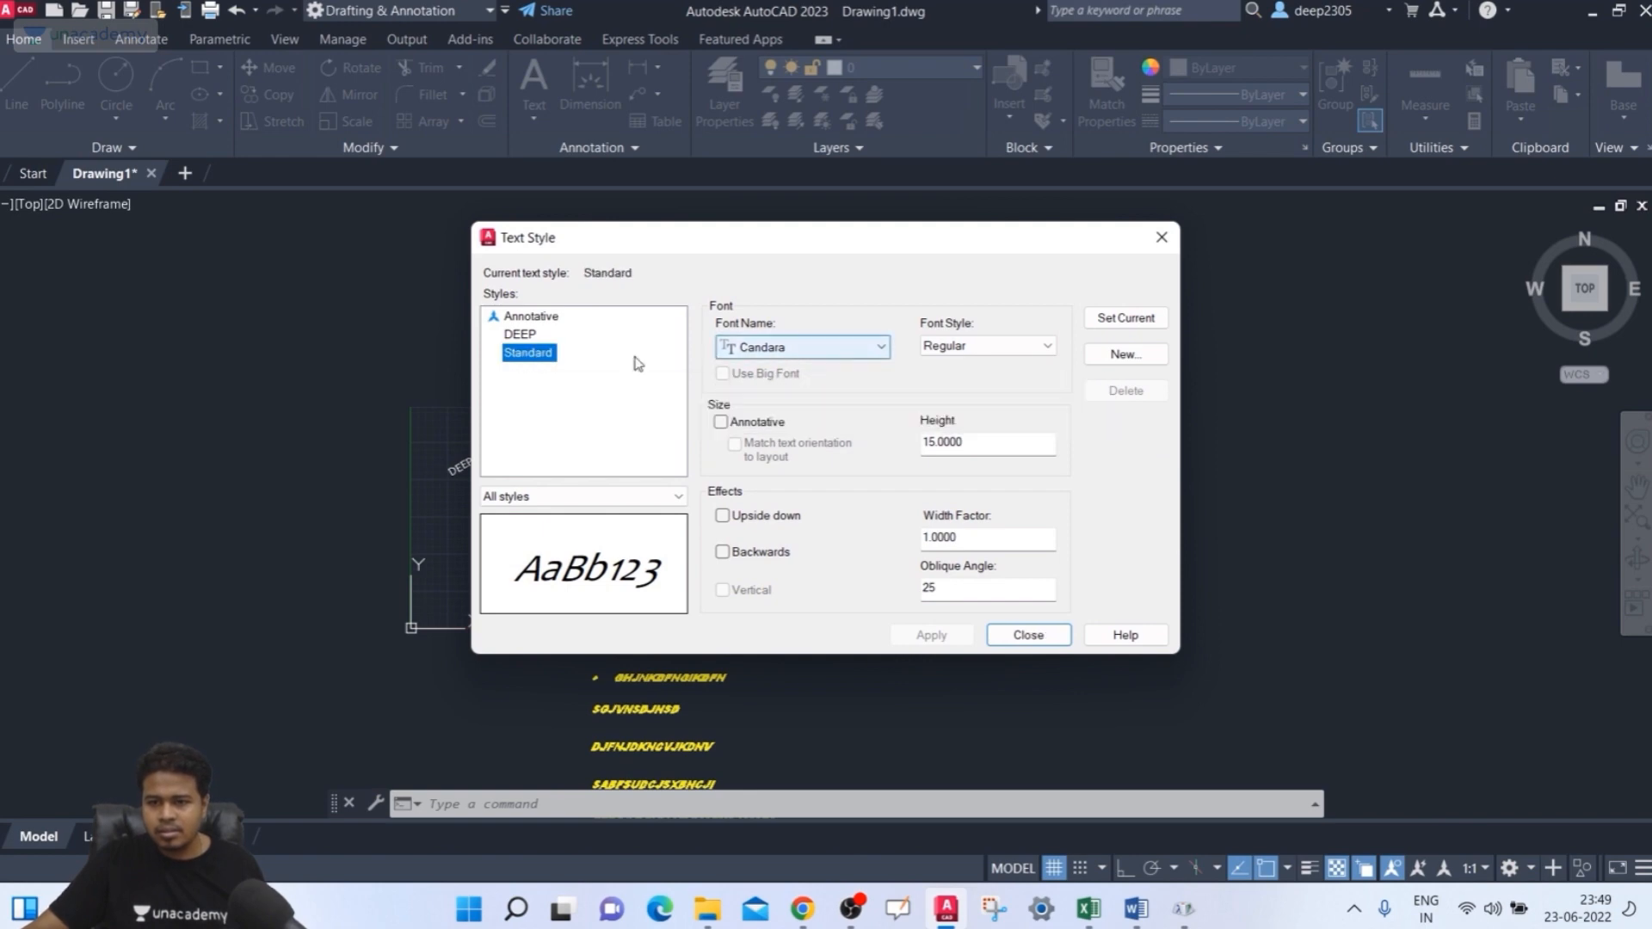
{"action": "double_click", "coordinate": [525, 339]}
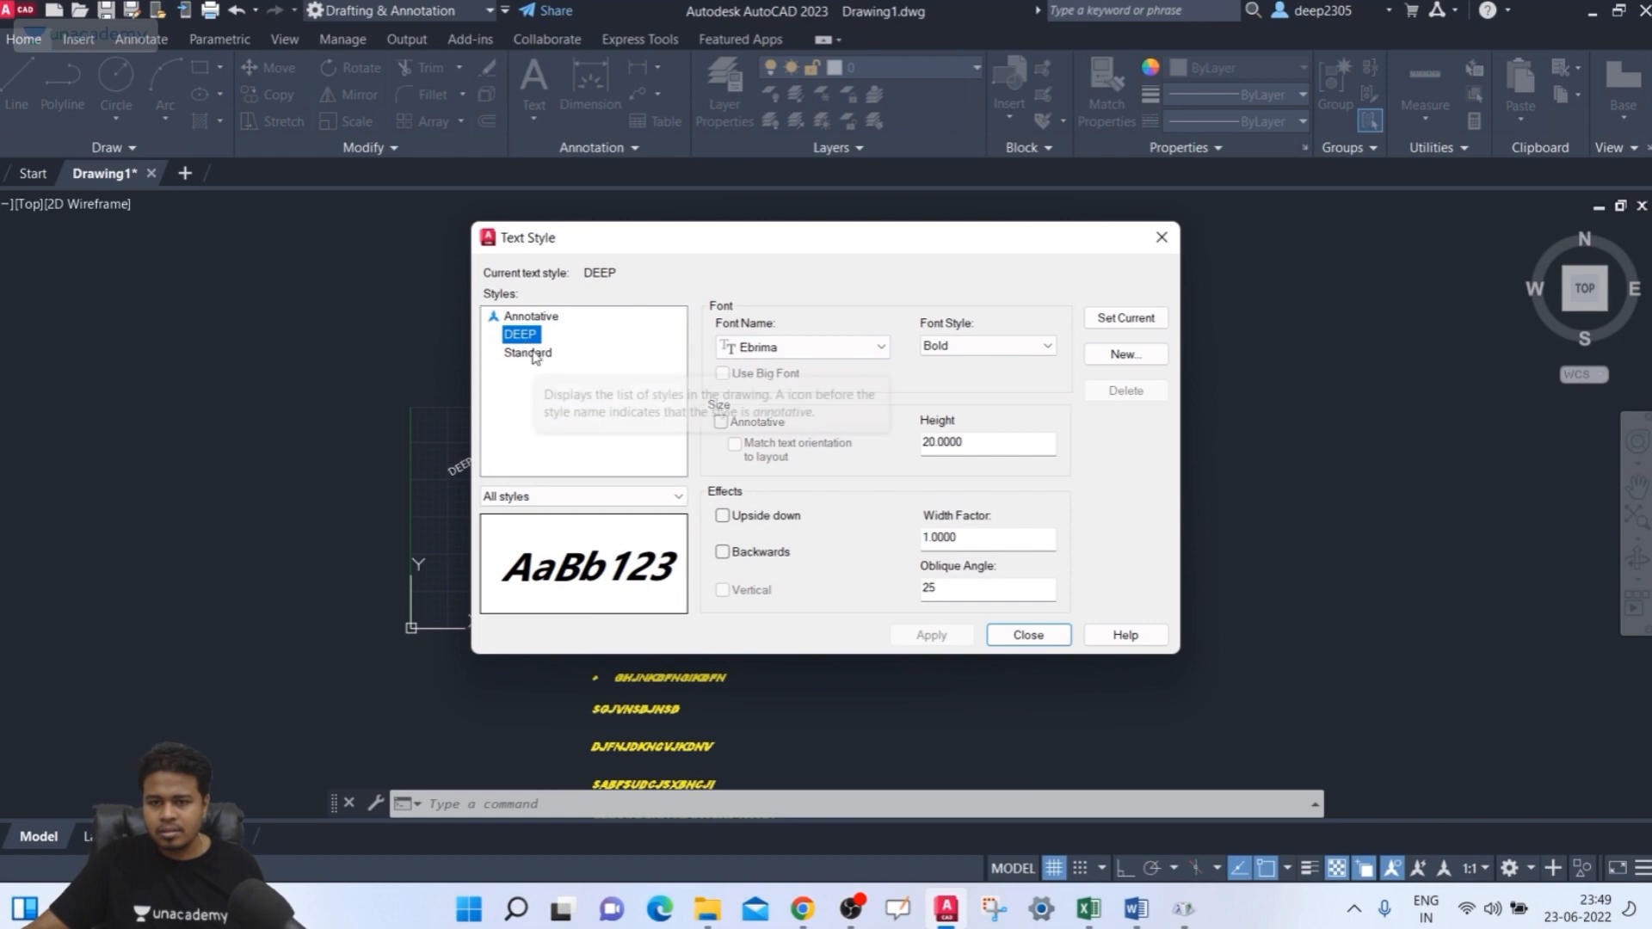
- Compare the Standard and custom text styles' settings without changing them, and close the text style settings
{"action": "left_click", "coordinate": [528, 353]}
{"action": "left_click", "coordinate": [528, 353]}
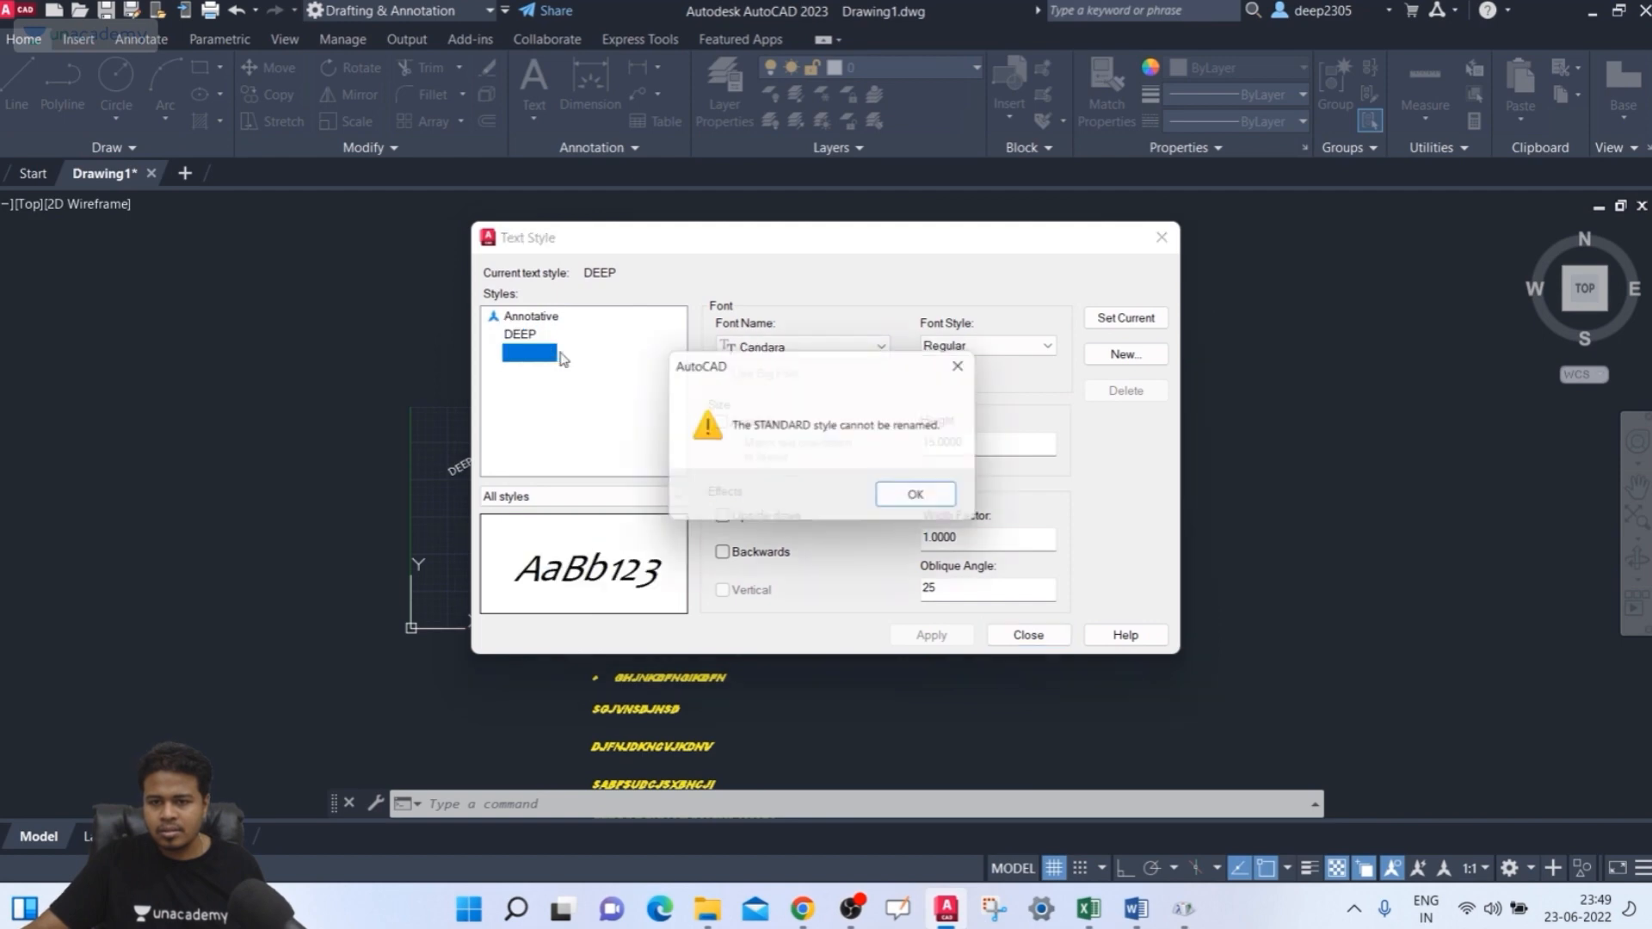
{"action": "left_click", "coordinate": [923, 499]}
{"action": "left_click", "coordinate": [807, 349]}
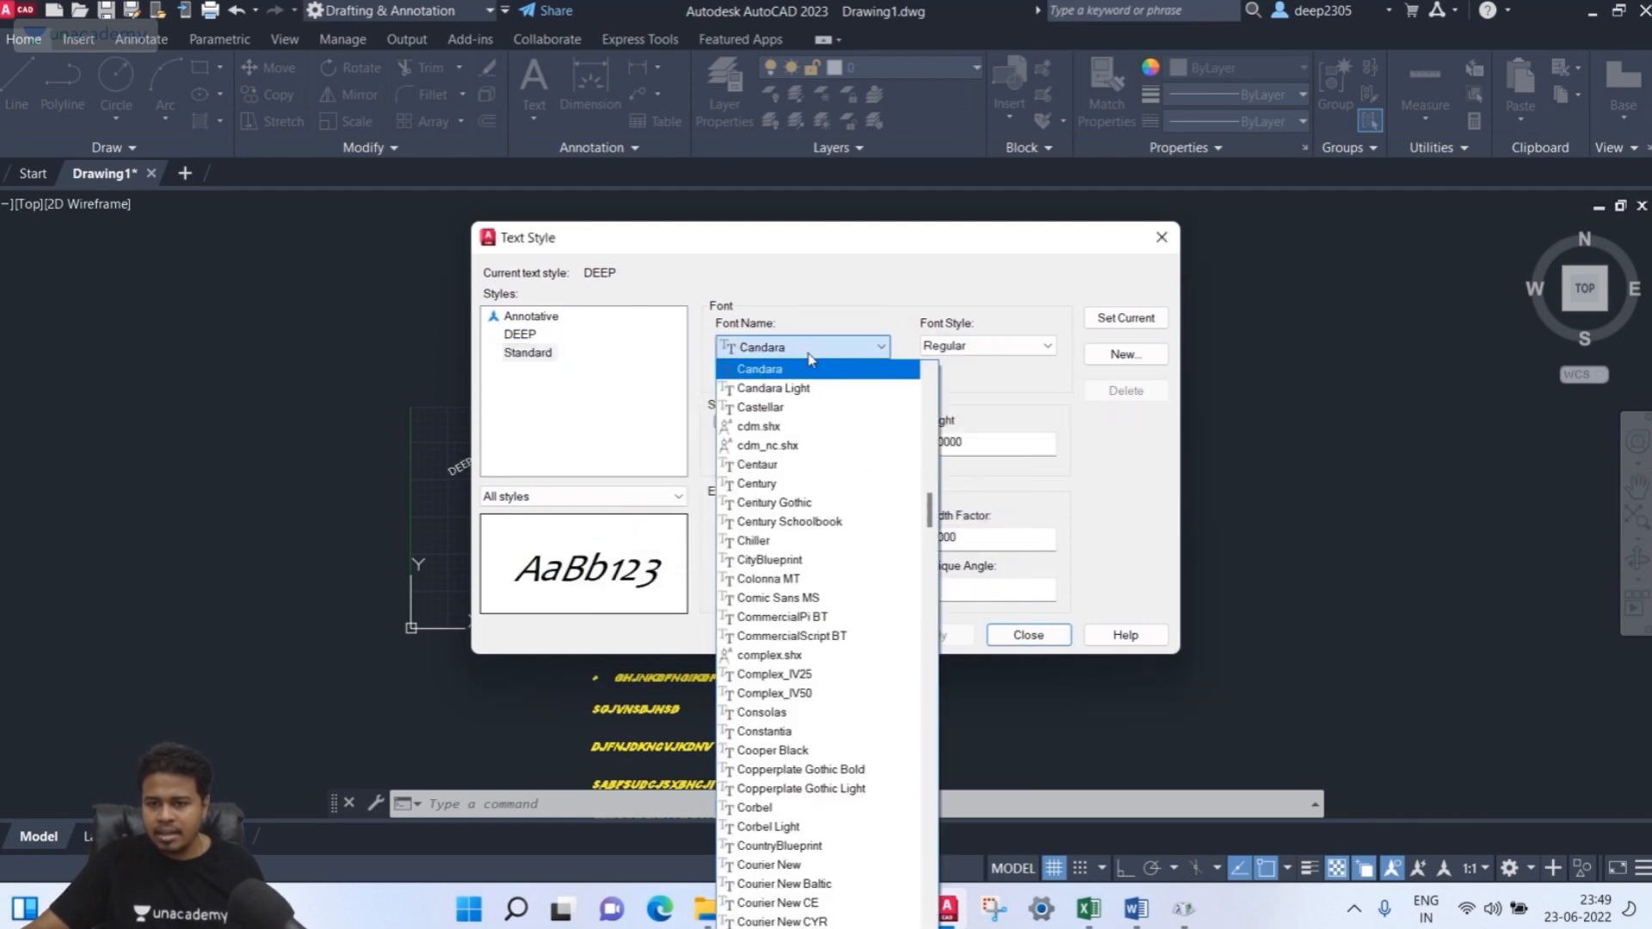
{"action": "left_click", "coordinate": [800, 370]}
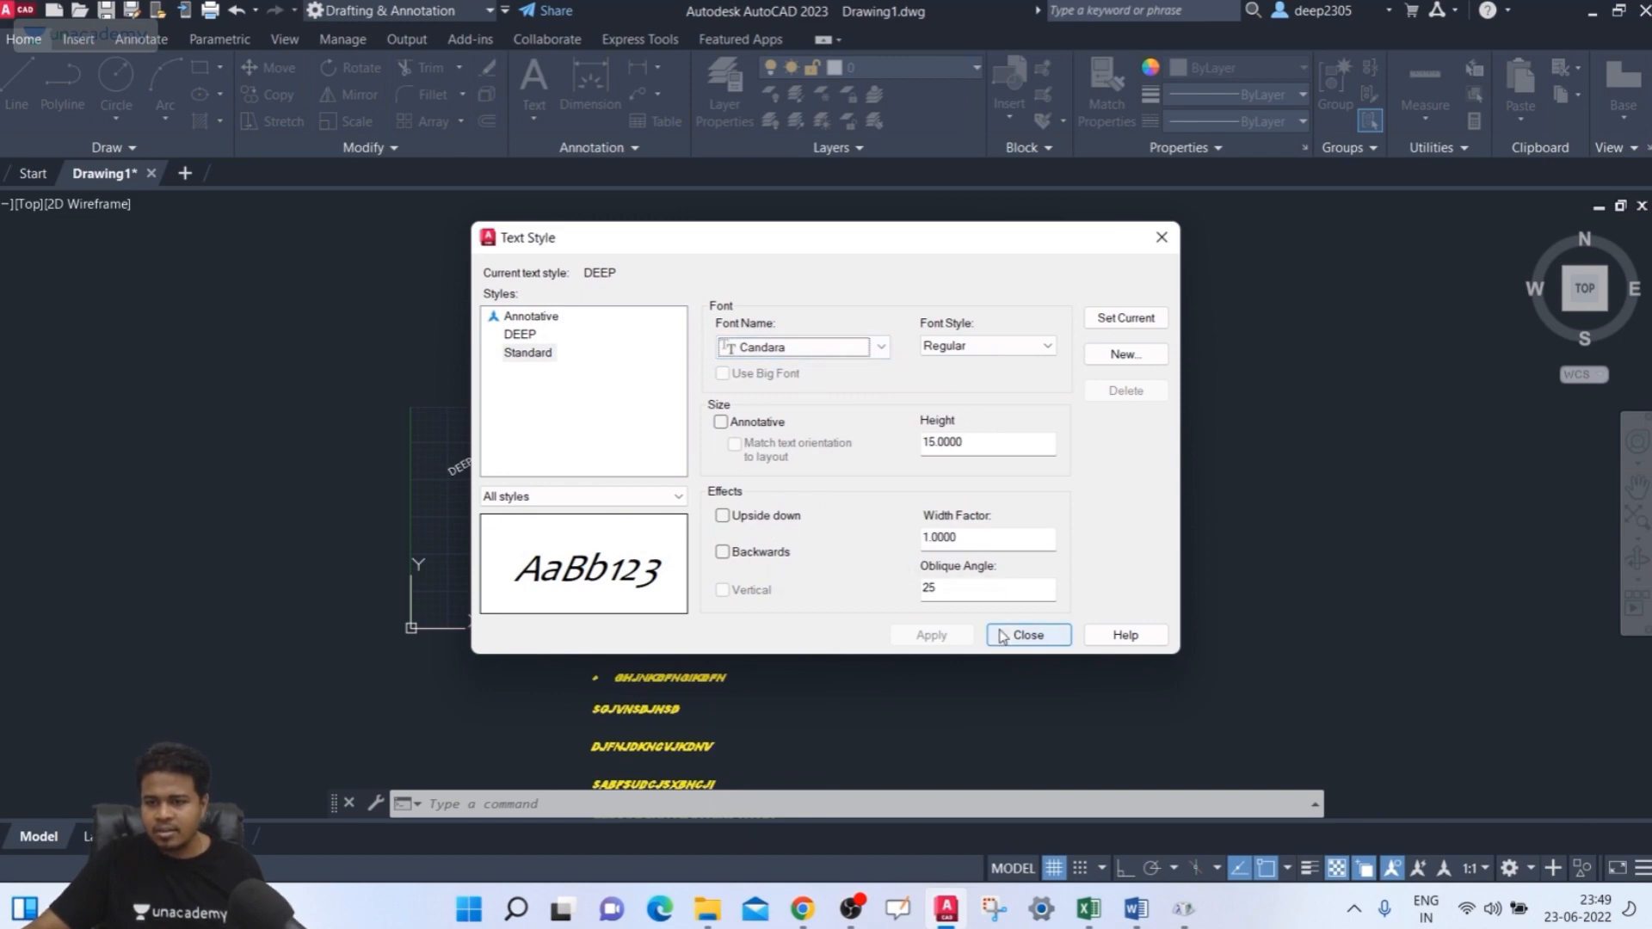
{"action": "left_click", "coordinate": [531, 354]}
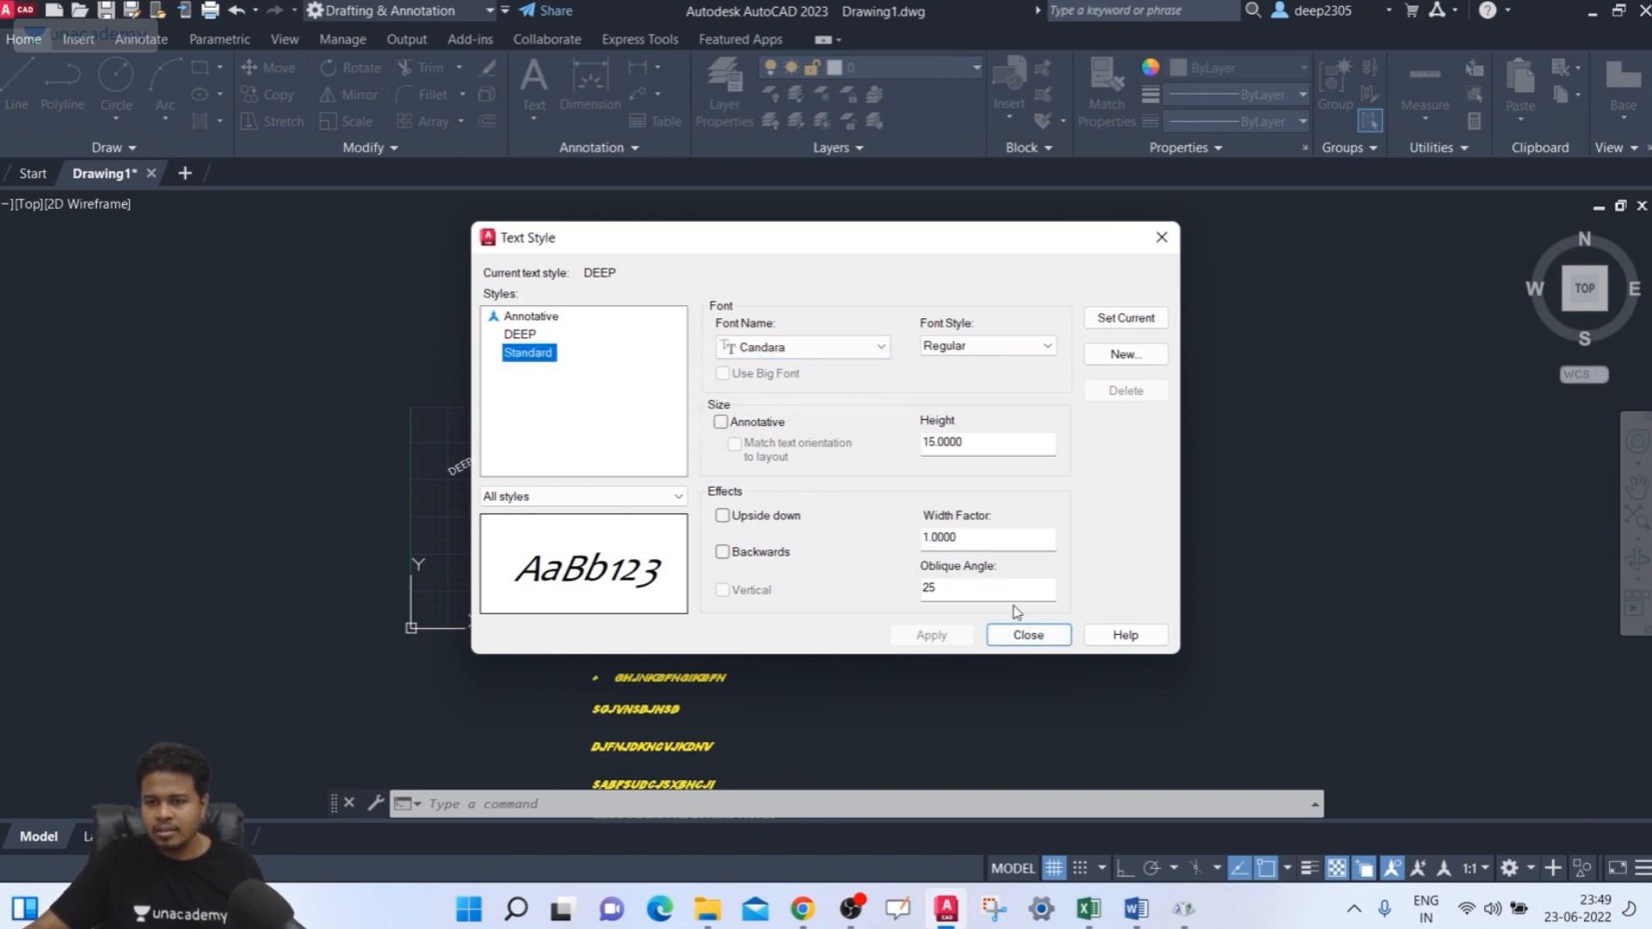
{"action": "left_click", "coordinate": [522, 336]}
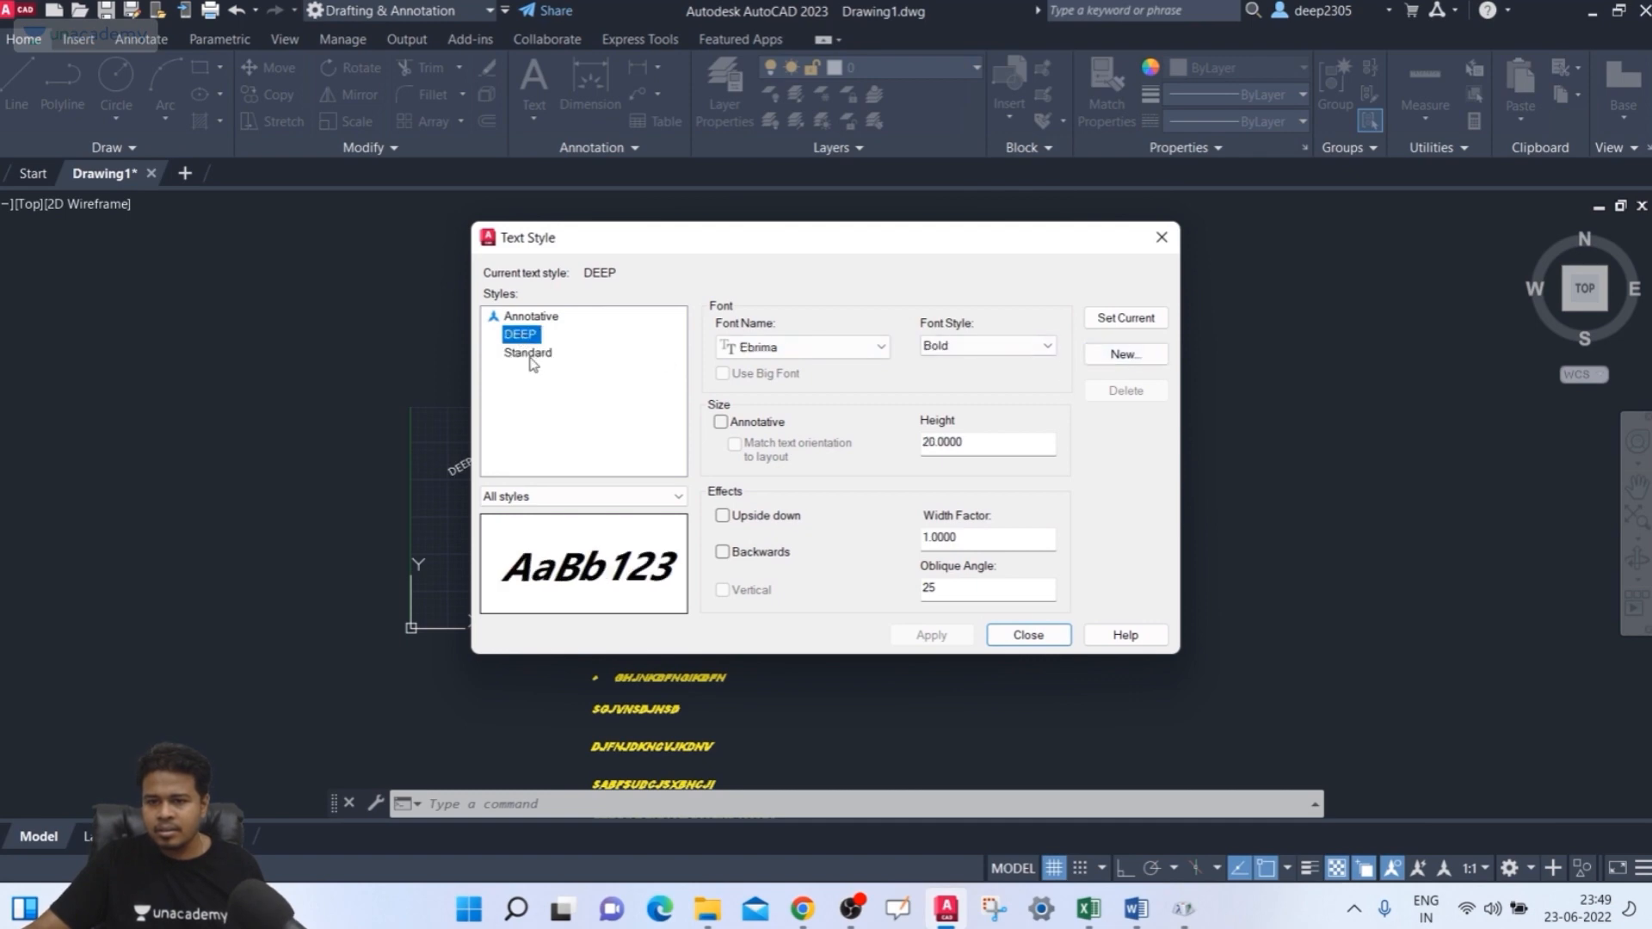
{"action": "left_click", "coordinate": [532, 354]}
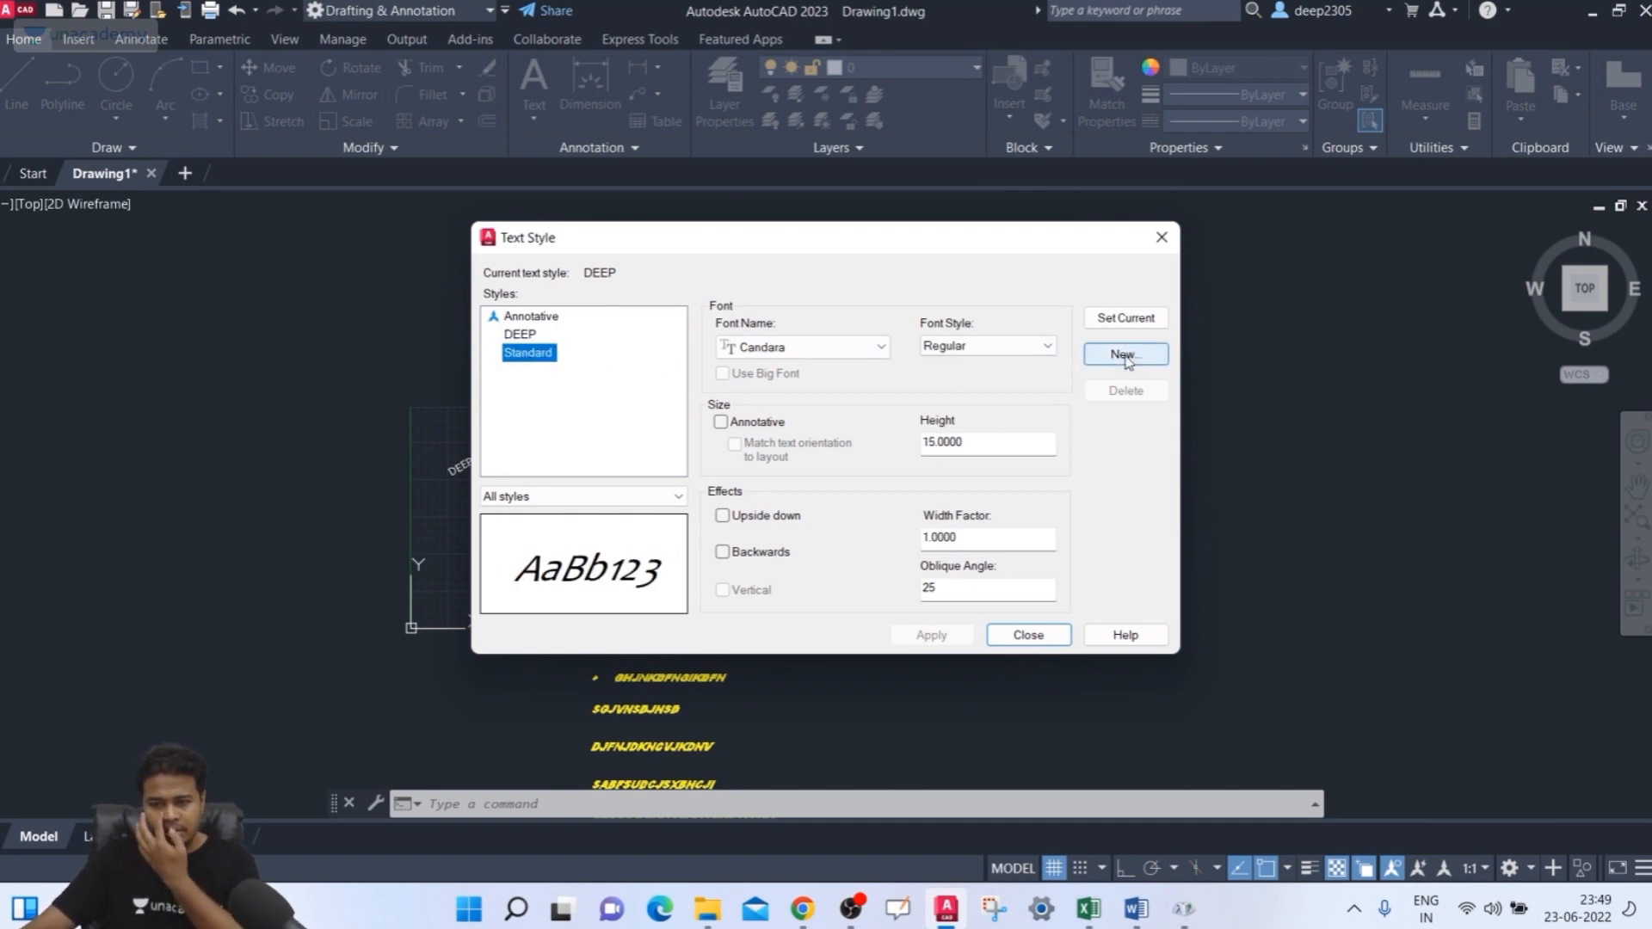
{"action": "left_click", "coordinate": [1028, 635]}
{"action": "scroll", "coordinate": [776, 462], "scroll_direction": "up", "scroll_amount": 2}
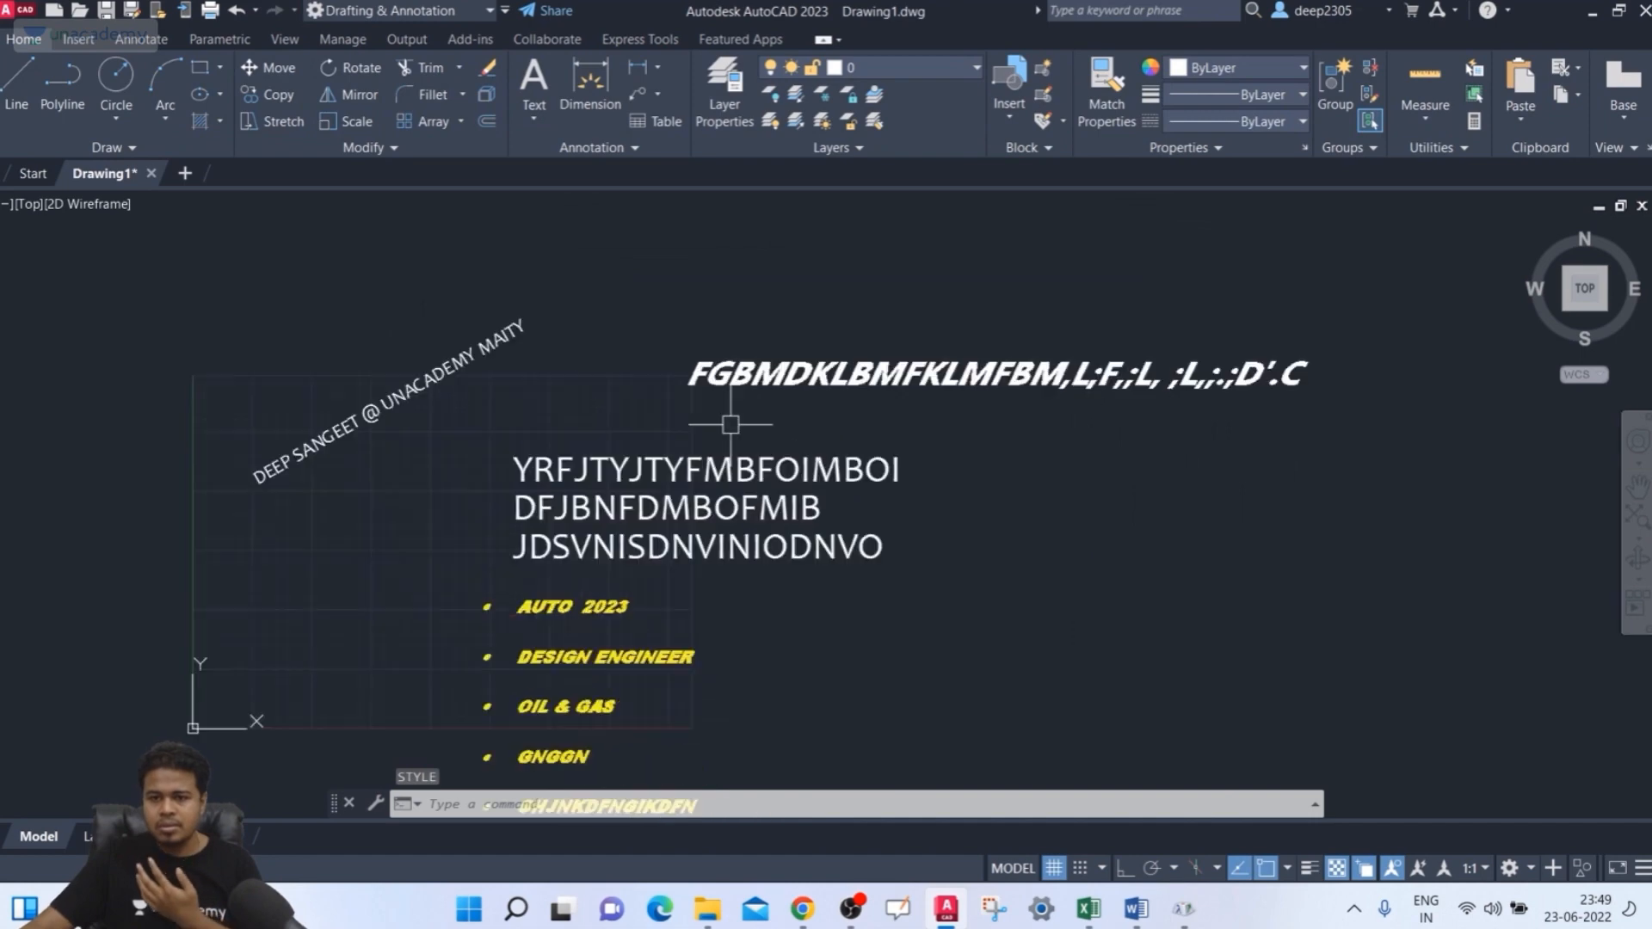
- Make Standard the current text style and close the text style settings
{"action": "type", "text": "ST"}
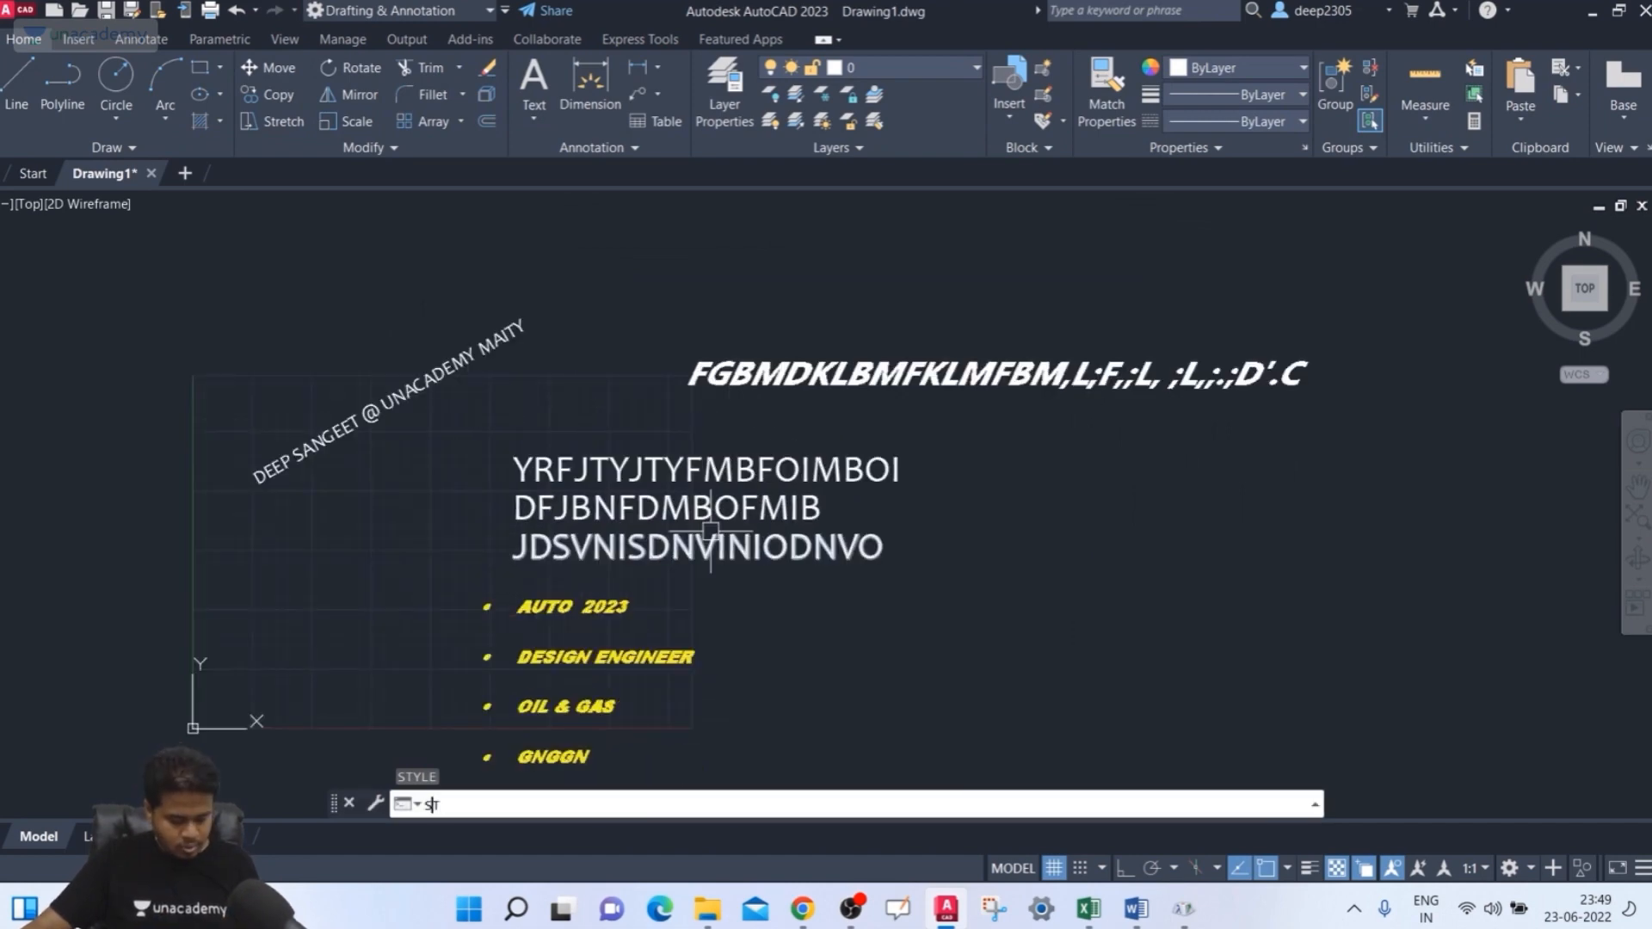
{"action": "key", "text": "Return"}
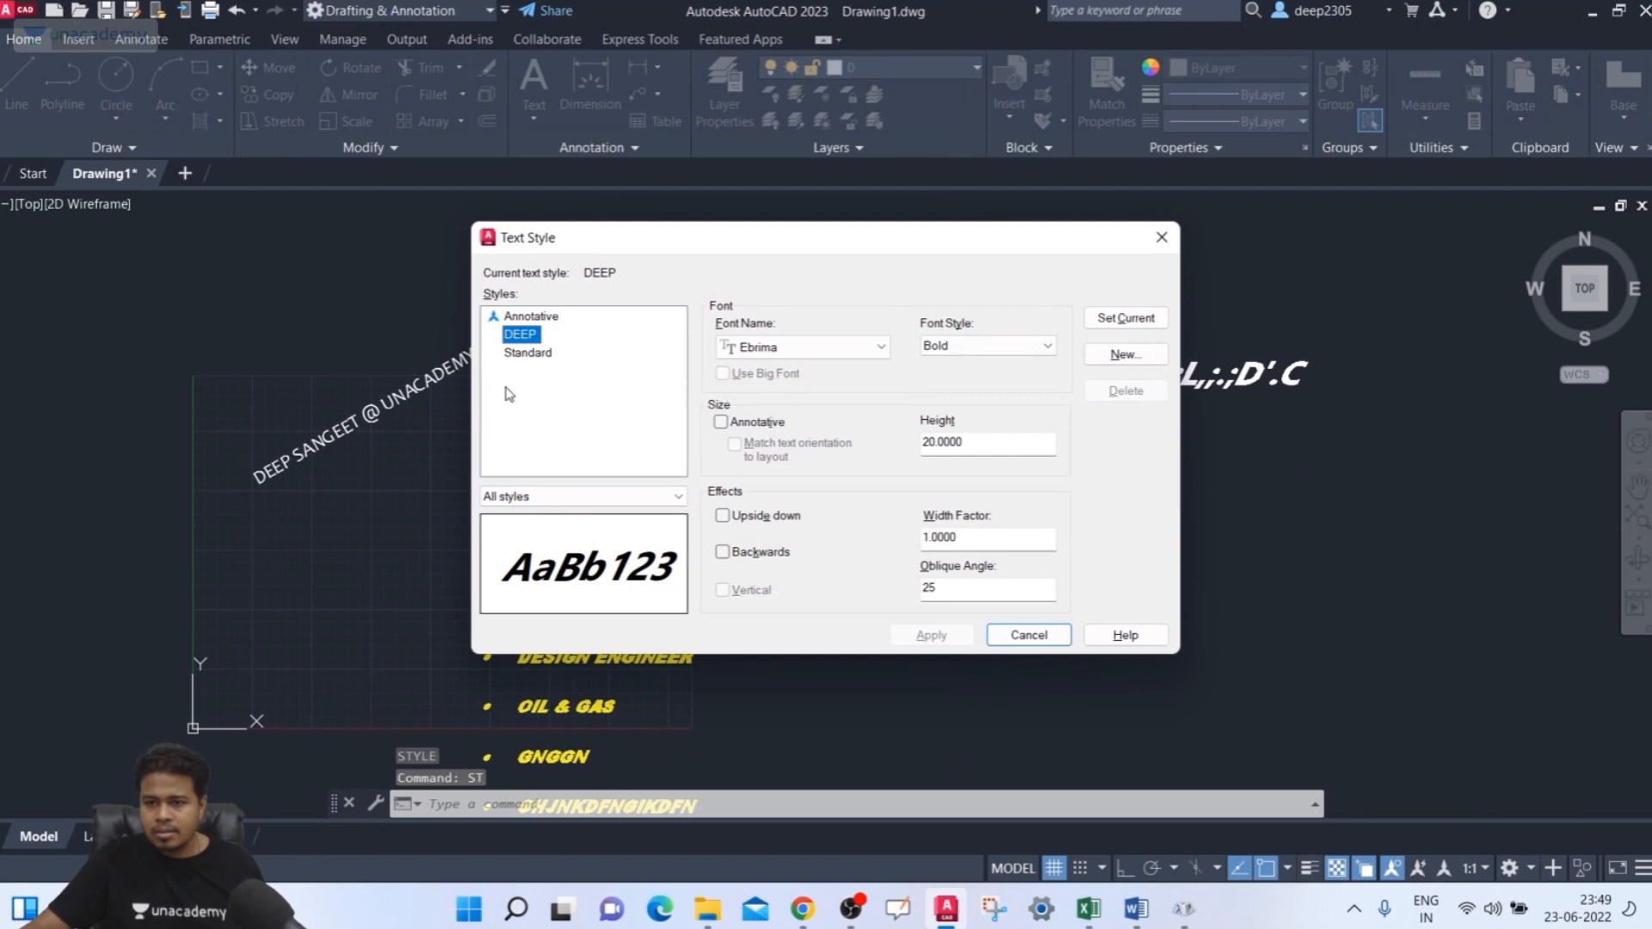
{"action": "right_click", "coordinate": [530, 340]}
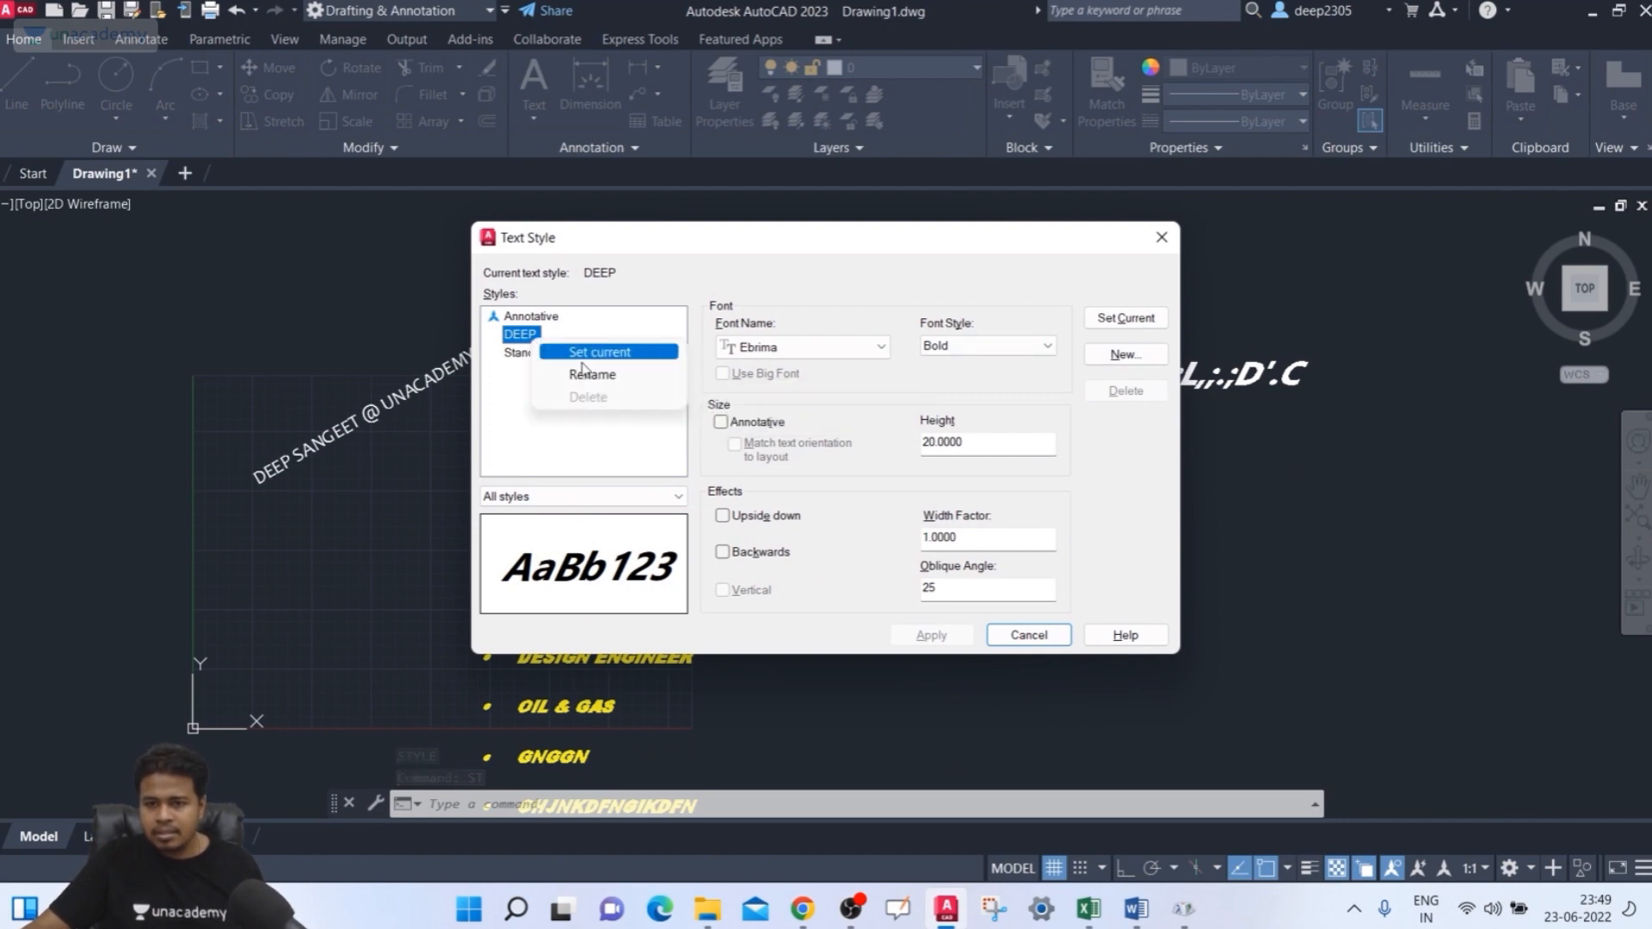
{"action": "left_click", "coordinate": [542, 363]}
{"action": "left_click", "coordinate": [529, 353]}
{"action": "right_click", "coordinate": [538, 355]}
{"action": "left_click", "coordinate": [583, 370]}
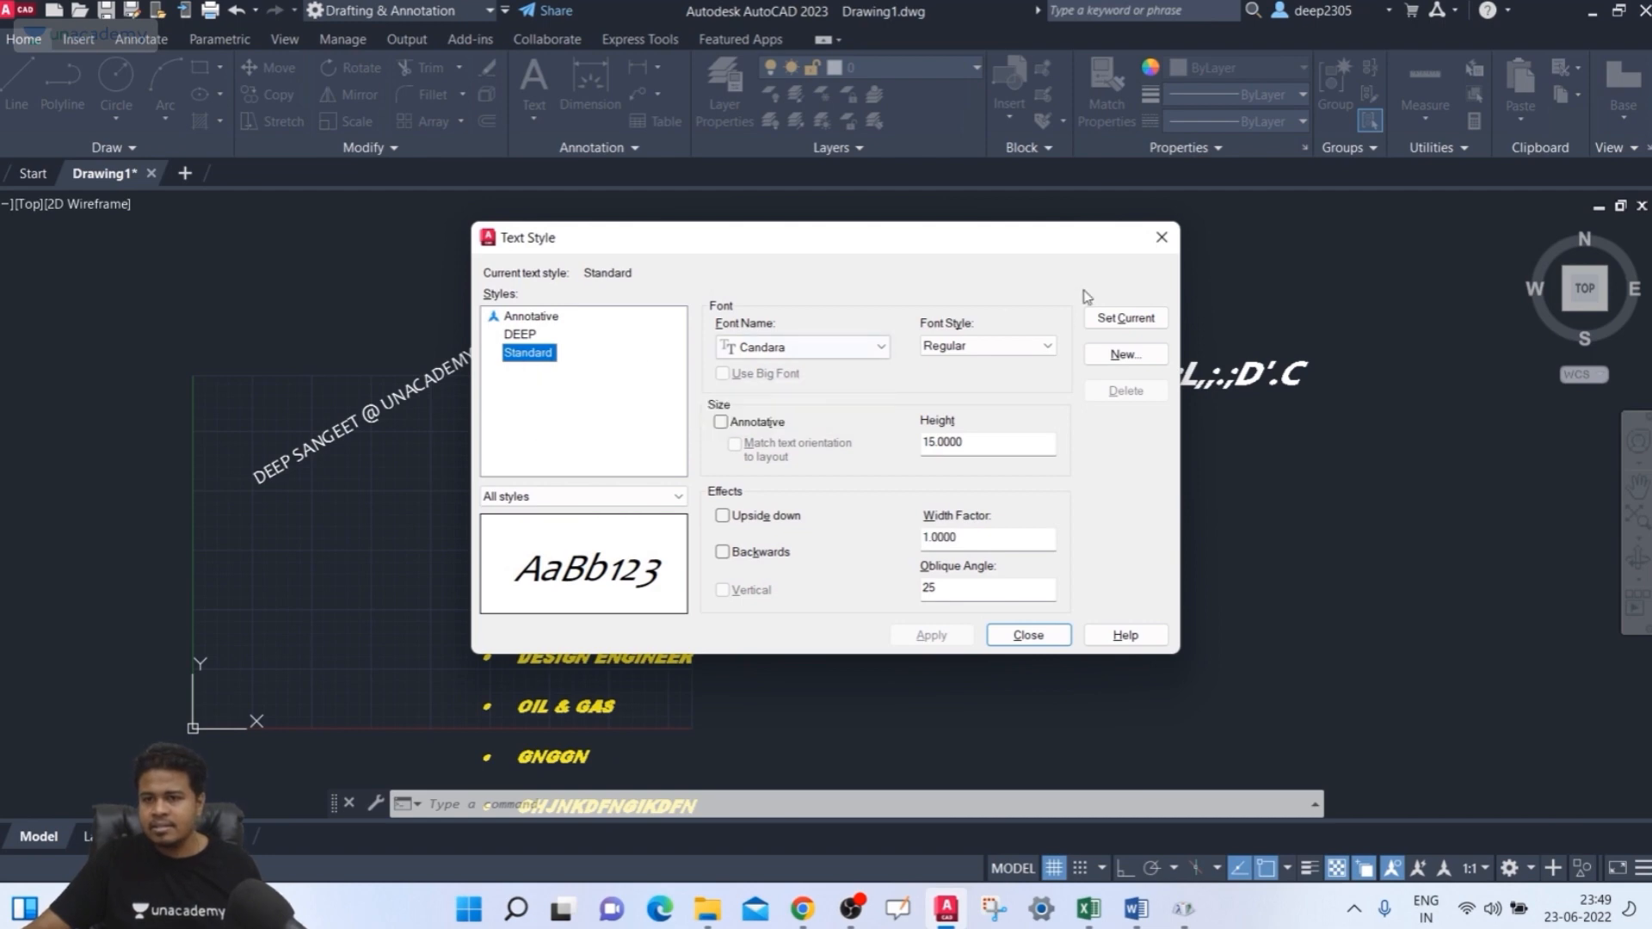
{"action": "left_click", "coordinate": [1161, 237]}
{"action": "middle_click_drag", "start_coordinate": [658, 467], "coordinate": [644, 460]}
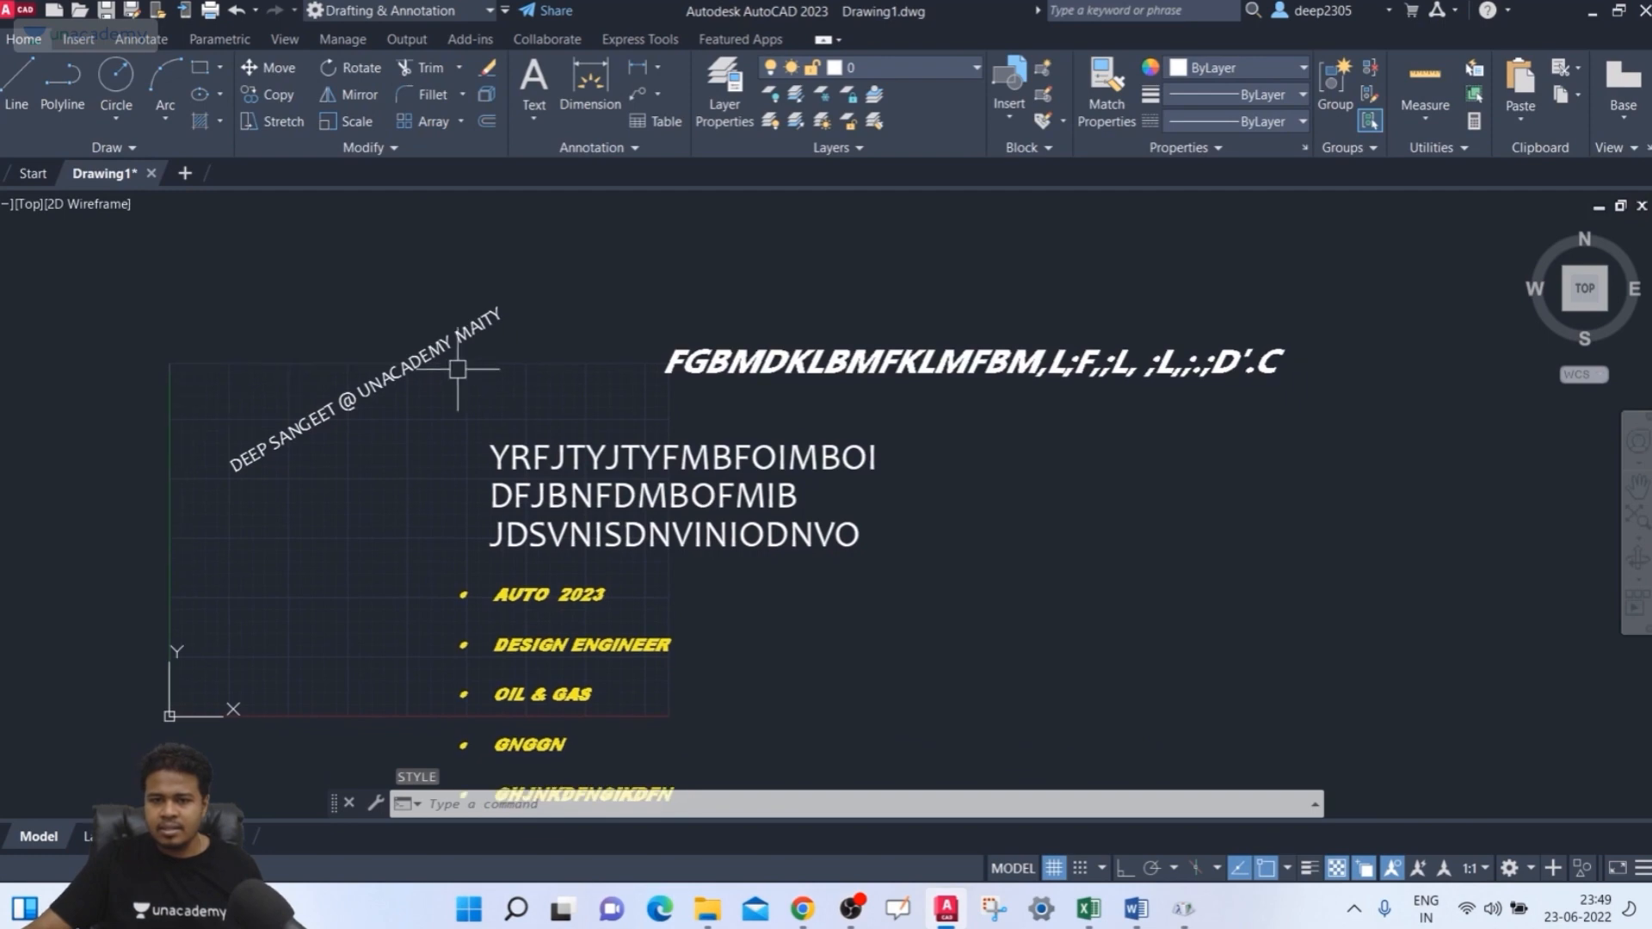
{"action": "left_click", "coordinate": [451, 358]}
{"action": "key", "text": "Escape"}
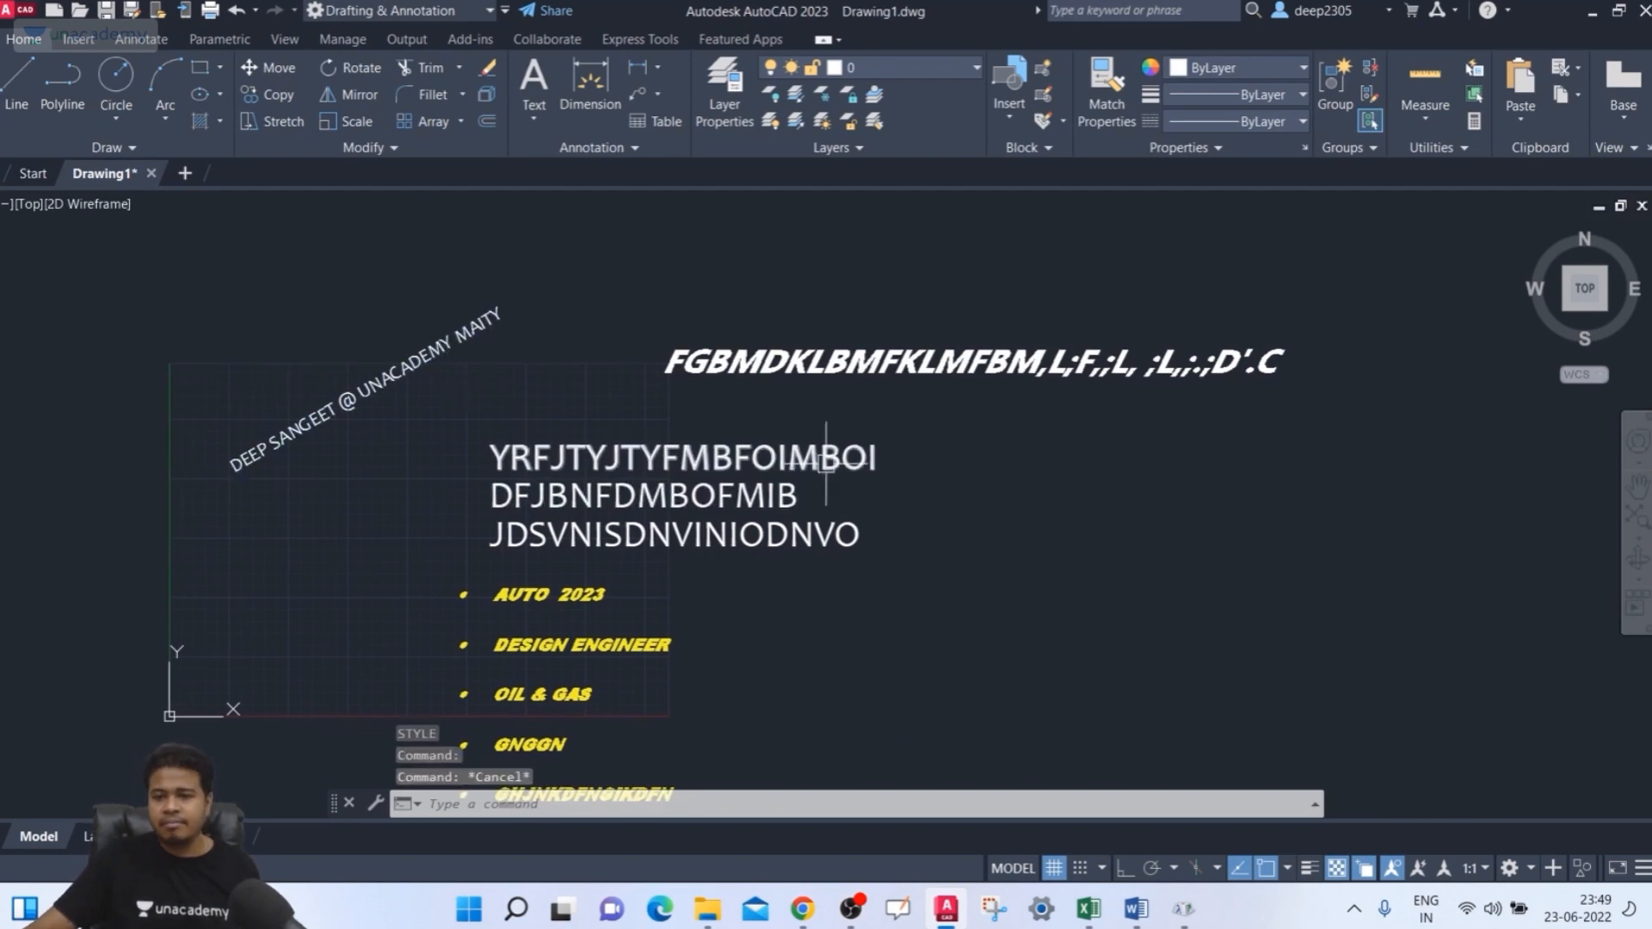
- Create another text style named style1, based on the Standard style
{"action": "type", "text": "st"}
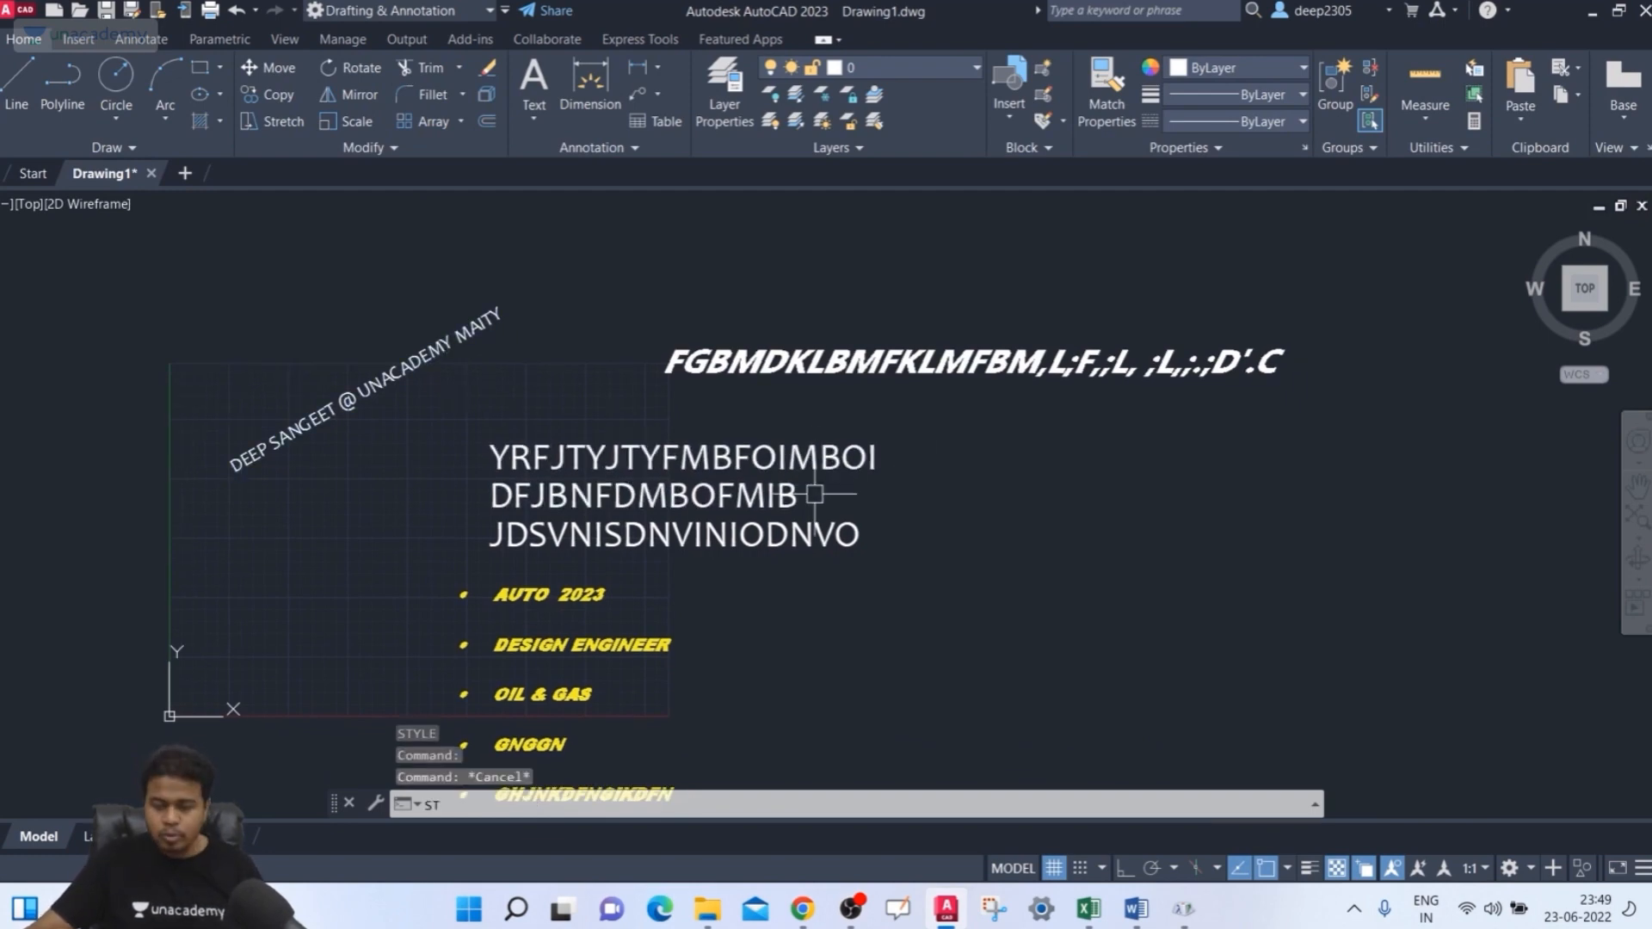
{"action": "key", "text": "Return"}
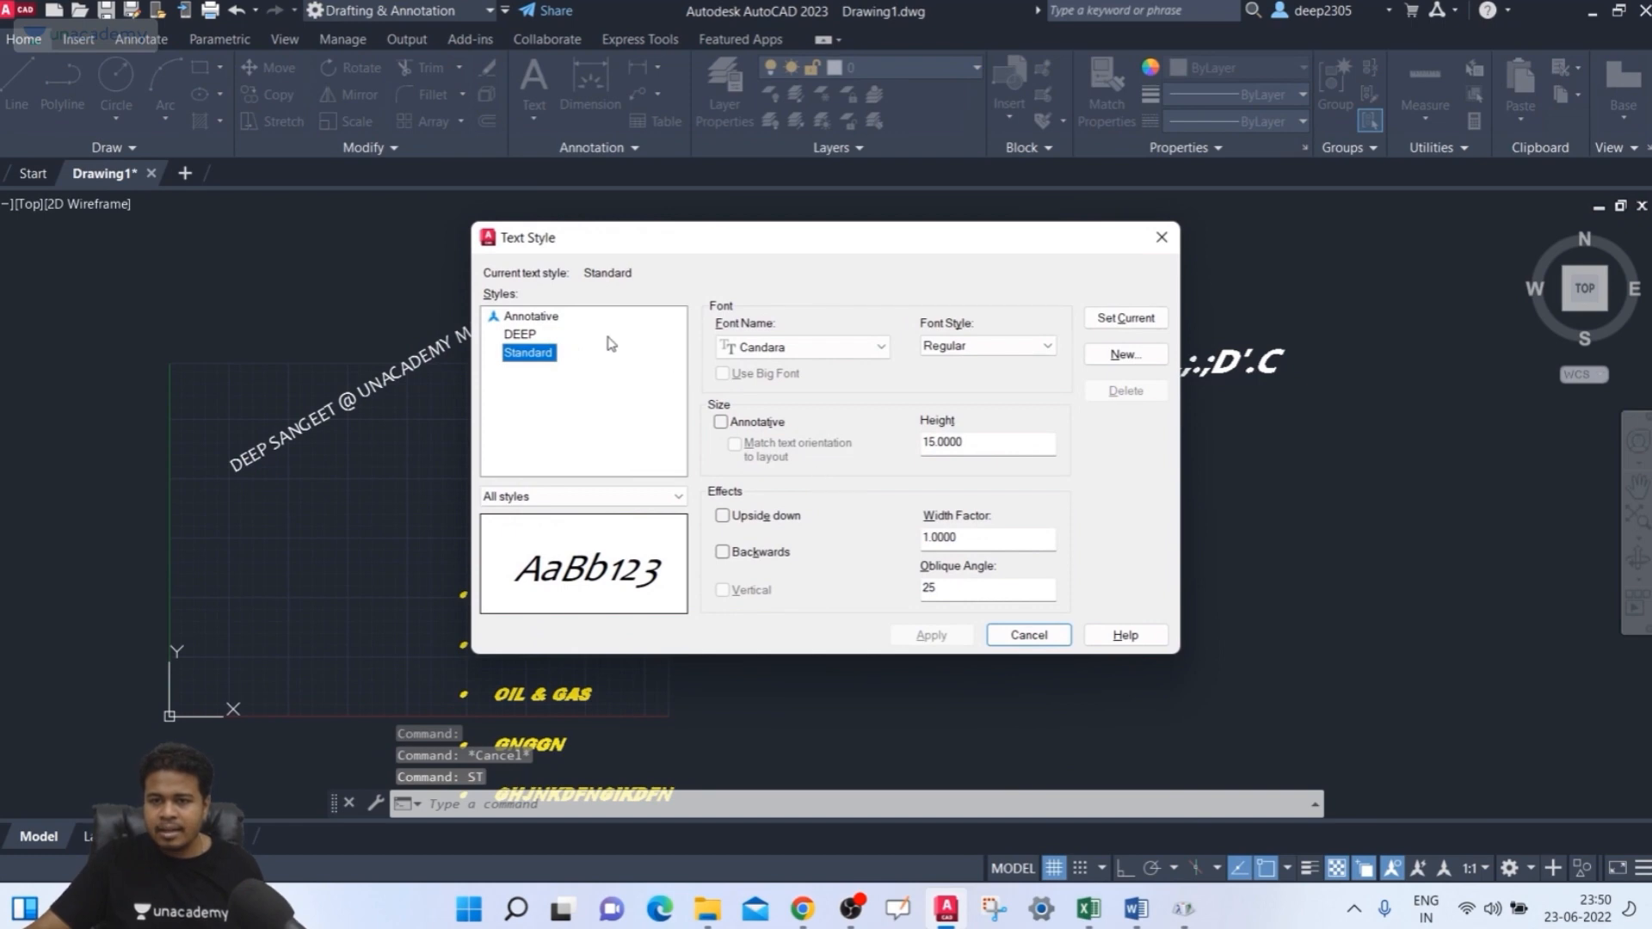
{"action": "left_click", "coordinate": [1120, 355]}
{"action": "left_click", "coordinate": [929, 435]}
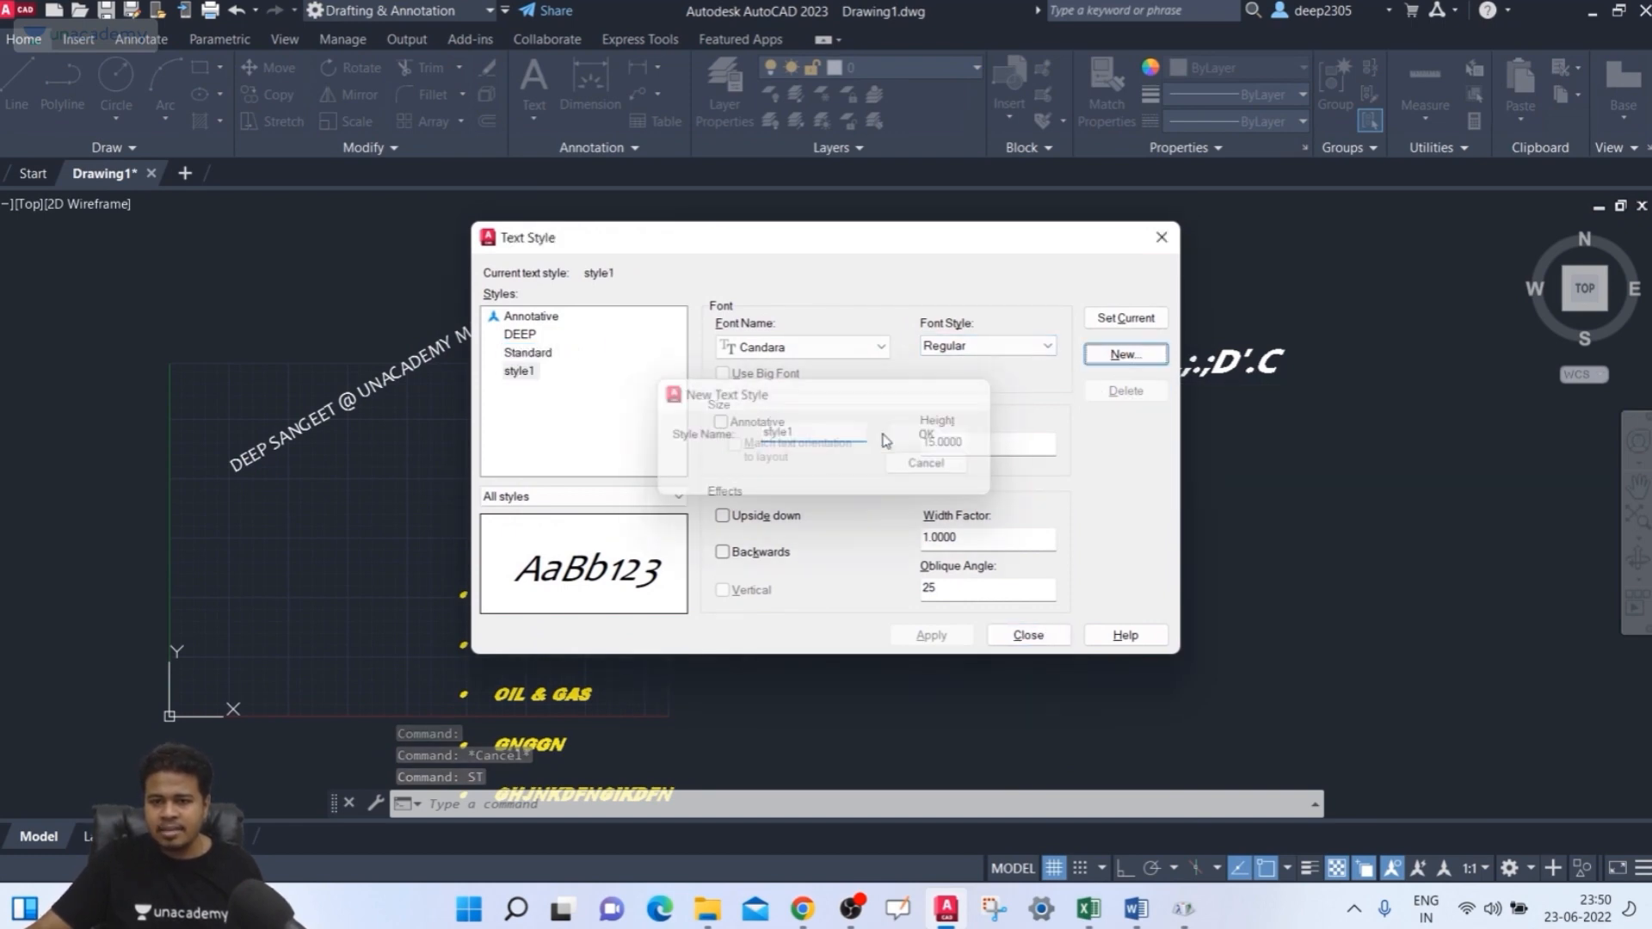
- Set style1's font to Bahnschrift SemiBold Condensed and apply the change
{"action": "left_click", "coordinate": [808, 347]}
{"action": "scroll", "coordinate": [802, 422], "scroll_direction": "up", "scroll_amount": 15}
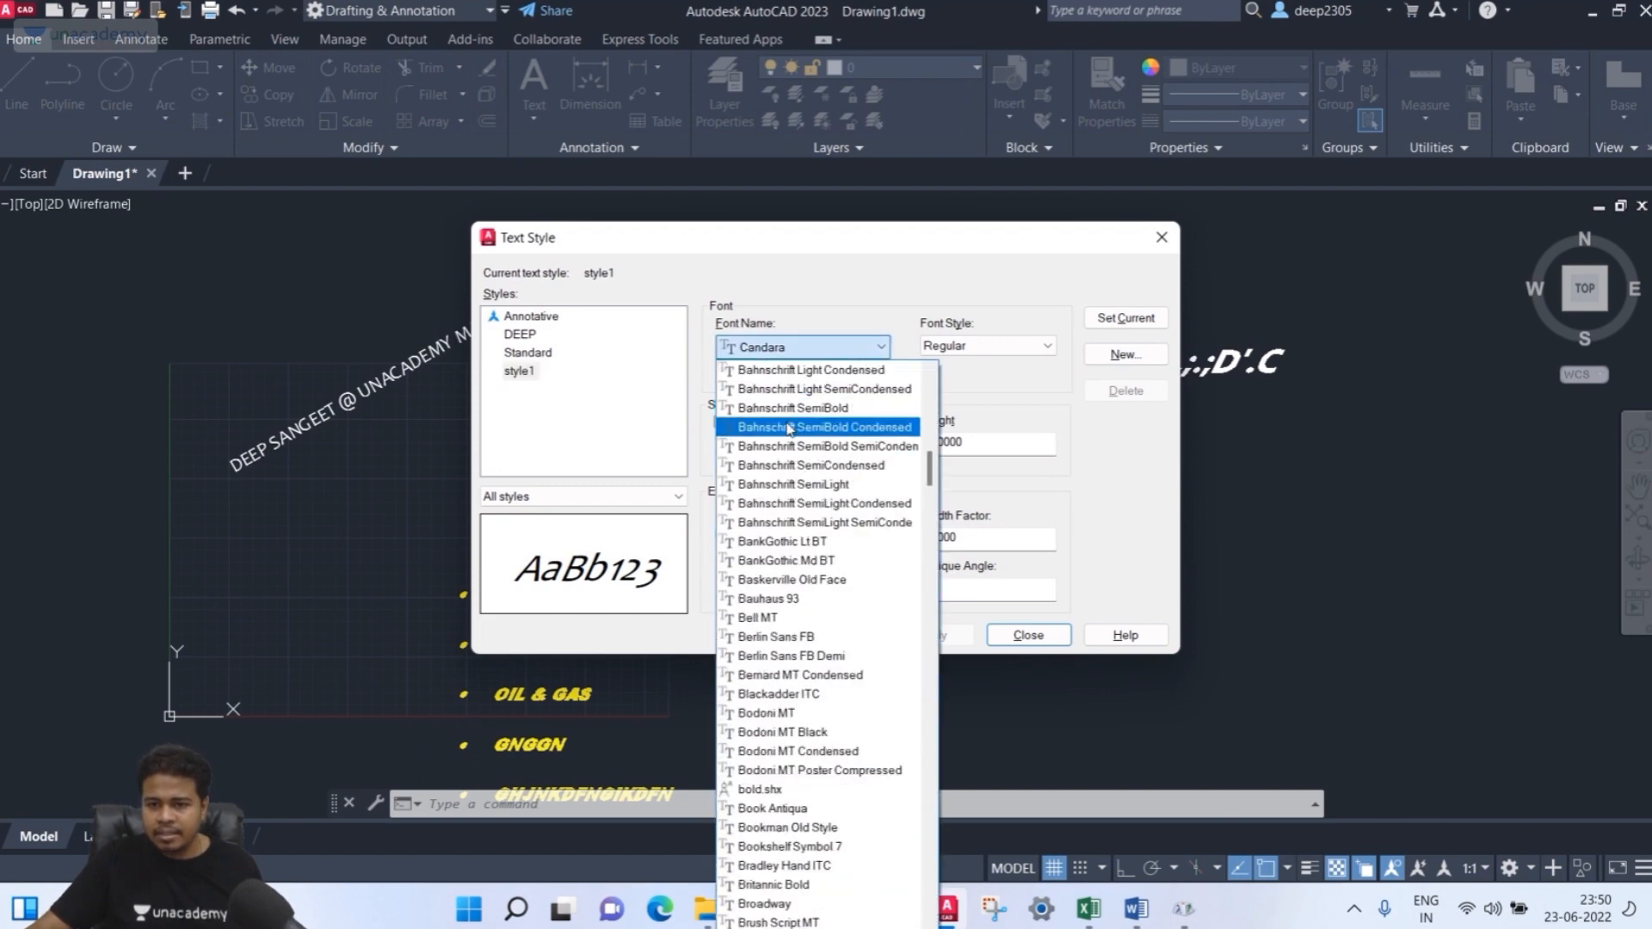
{"action": "left_click", "coordinate": [801, 426]}
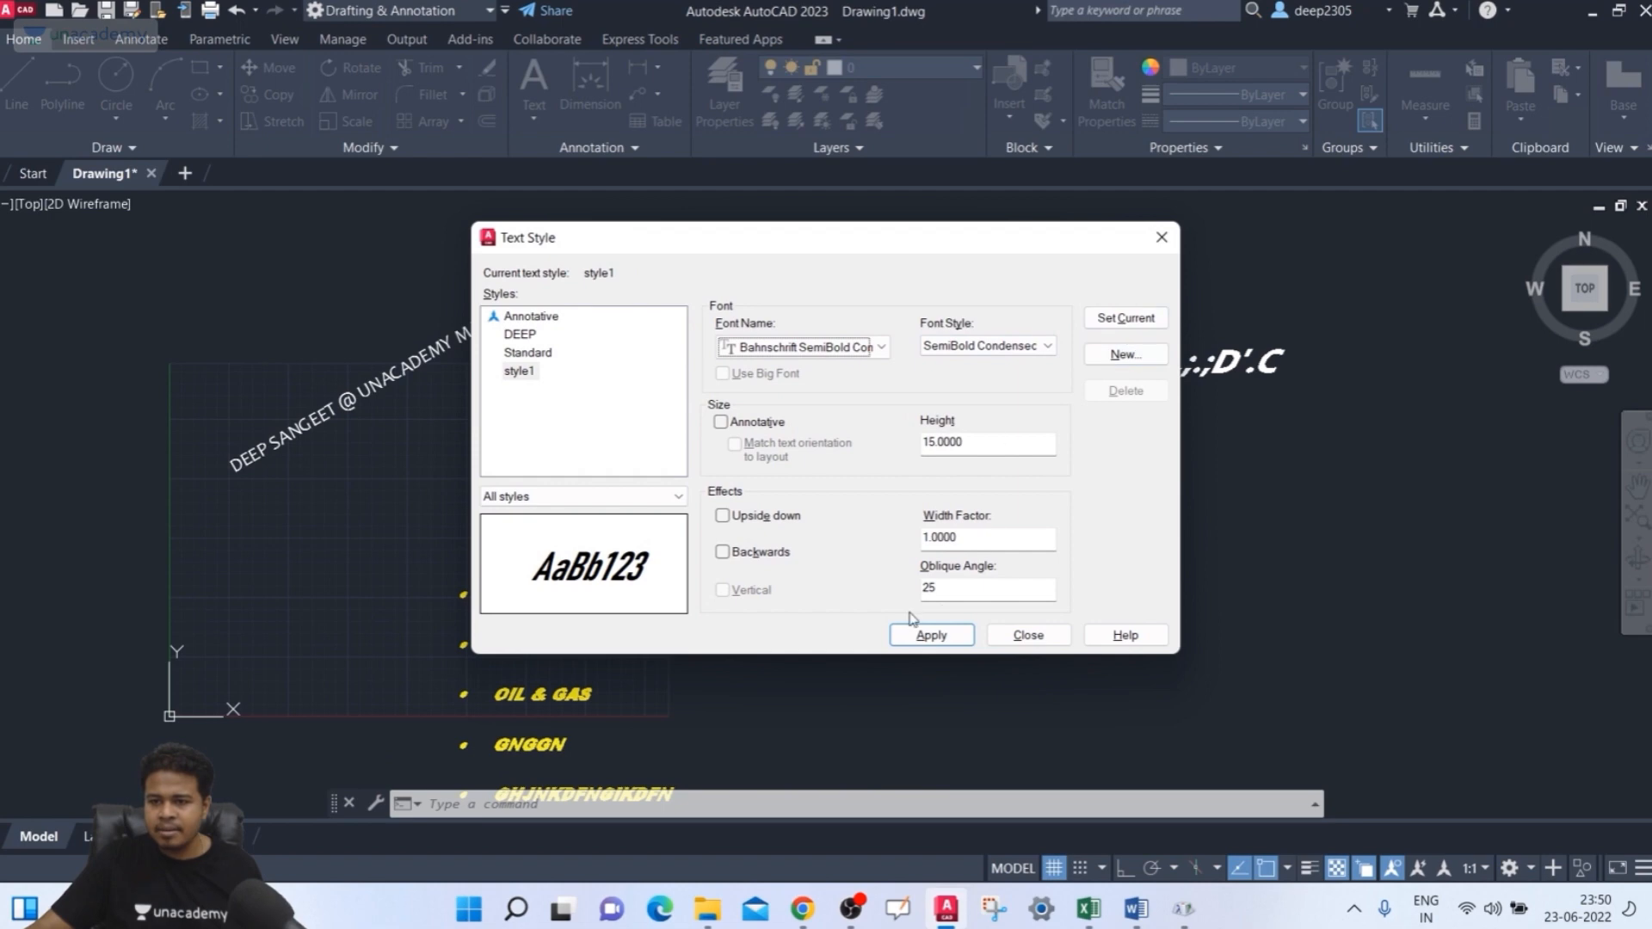
{"action": "left_click", "coordinate": [520, 371]}
{"action": "left_click", "coordinate": [959, 641]}
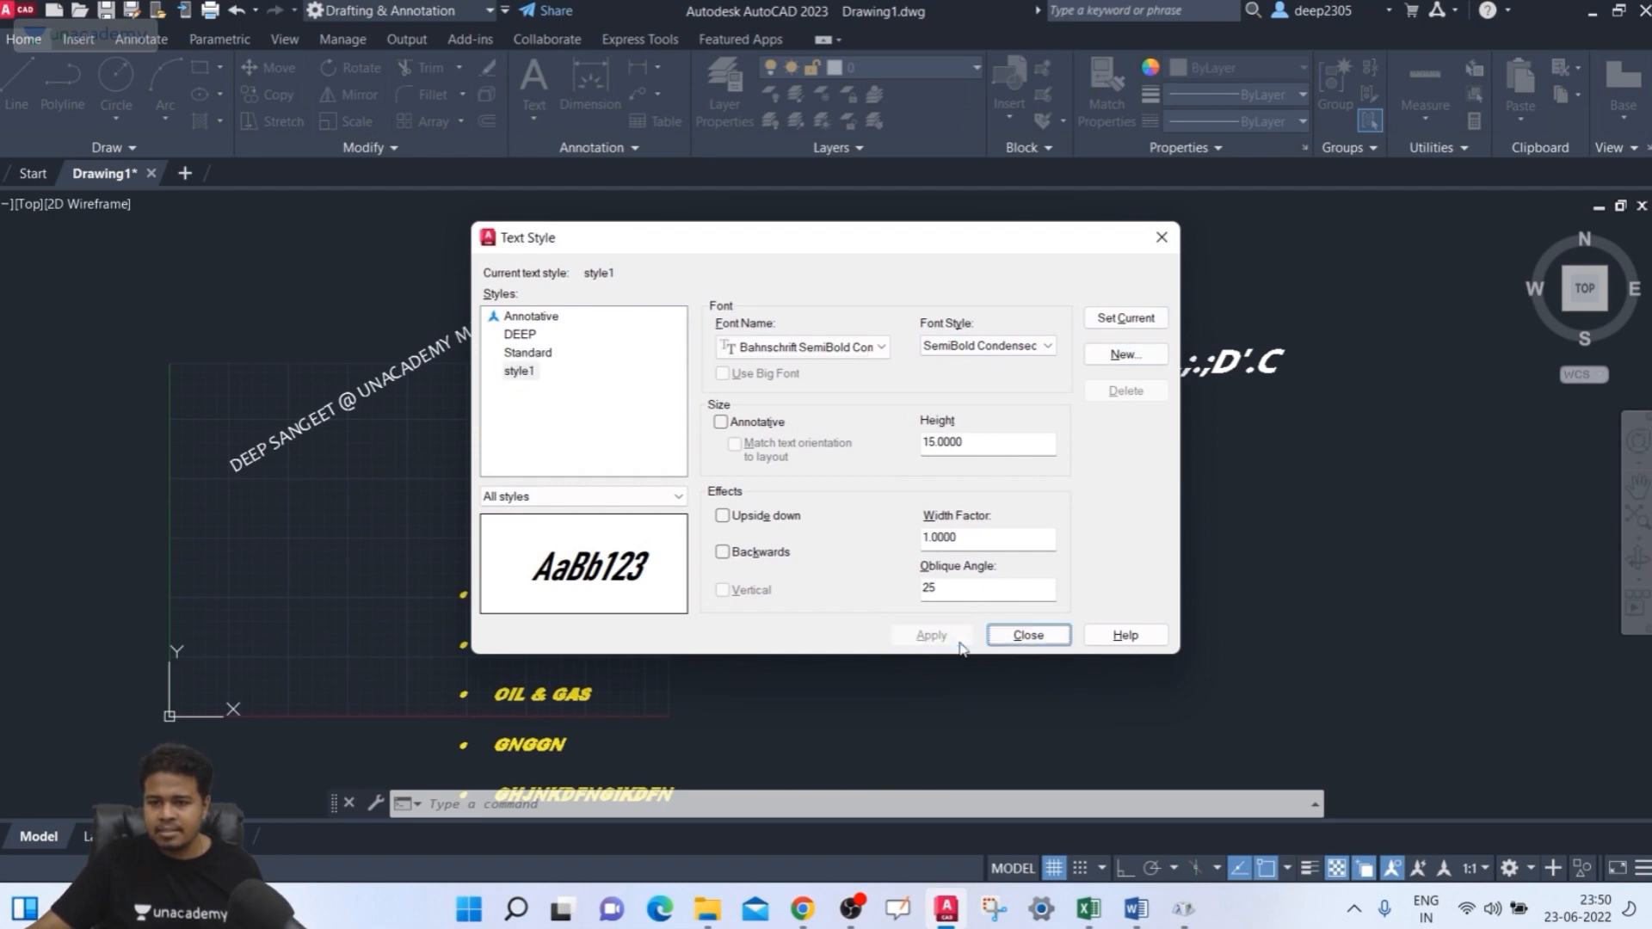
- Close the text style settings and add single-line text beginning "FDKLBMFKBM,FL" in style1 at 0 rotation, right of the three white lines
{"action": "left_click", "coordinate": [1024, 631]}
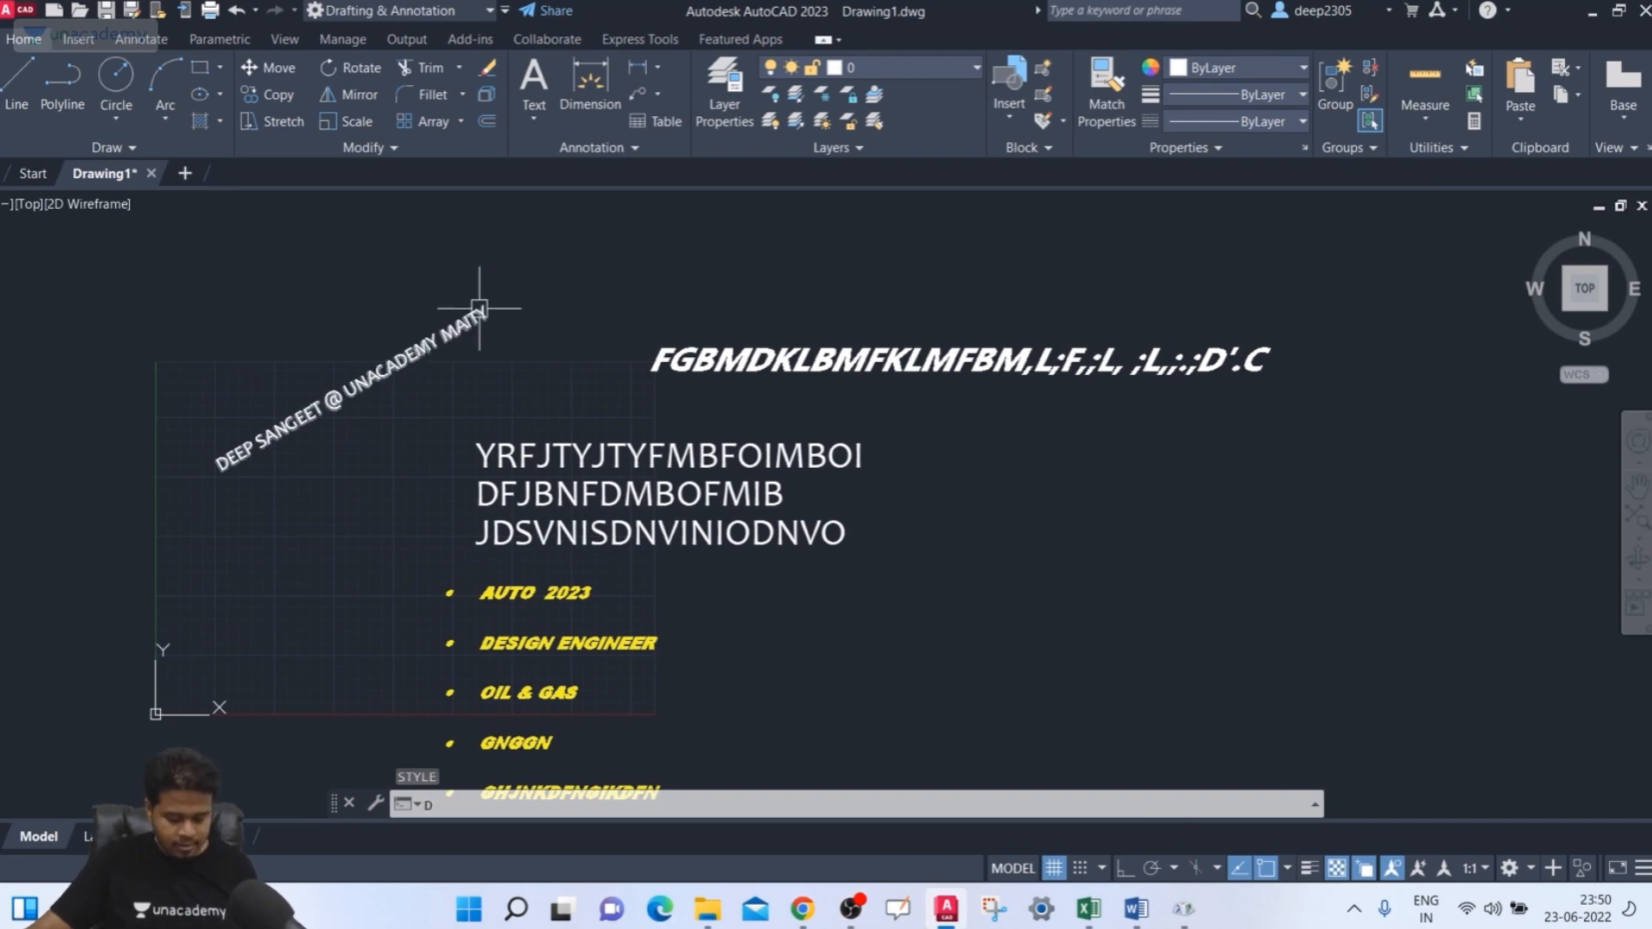
{"action": "type", "text": "text"}
{"action": "key", "text": "Return"}
{"action": "left_click", "coordinate": [1021, 480]}
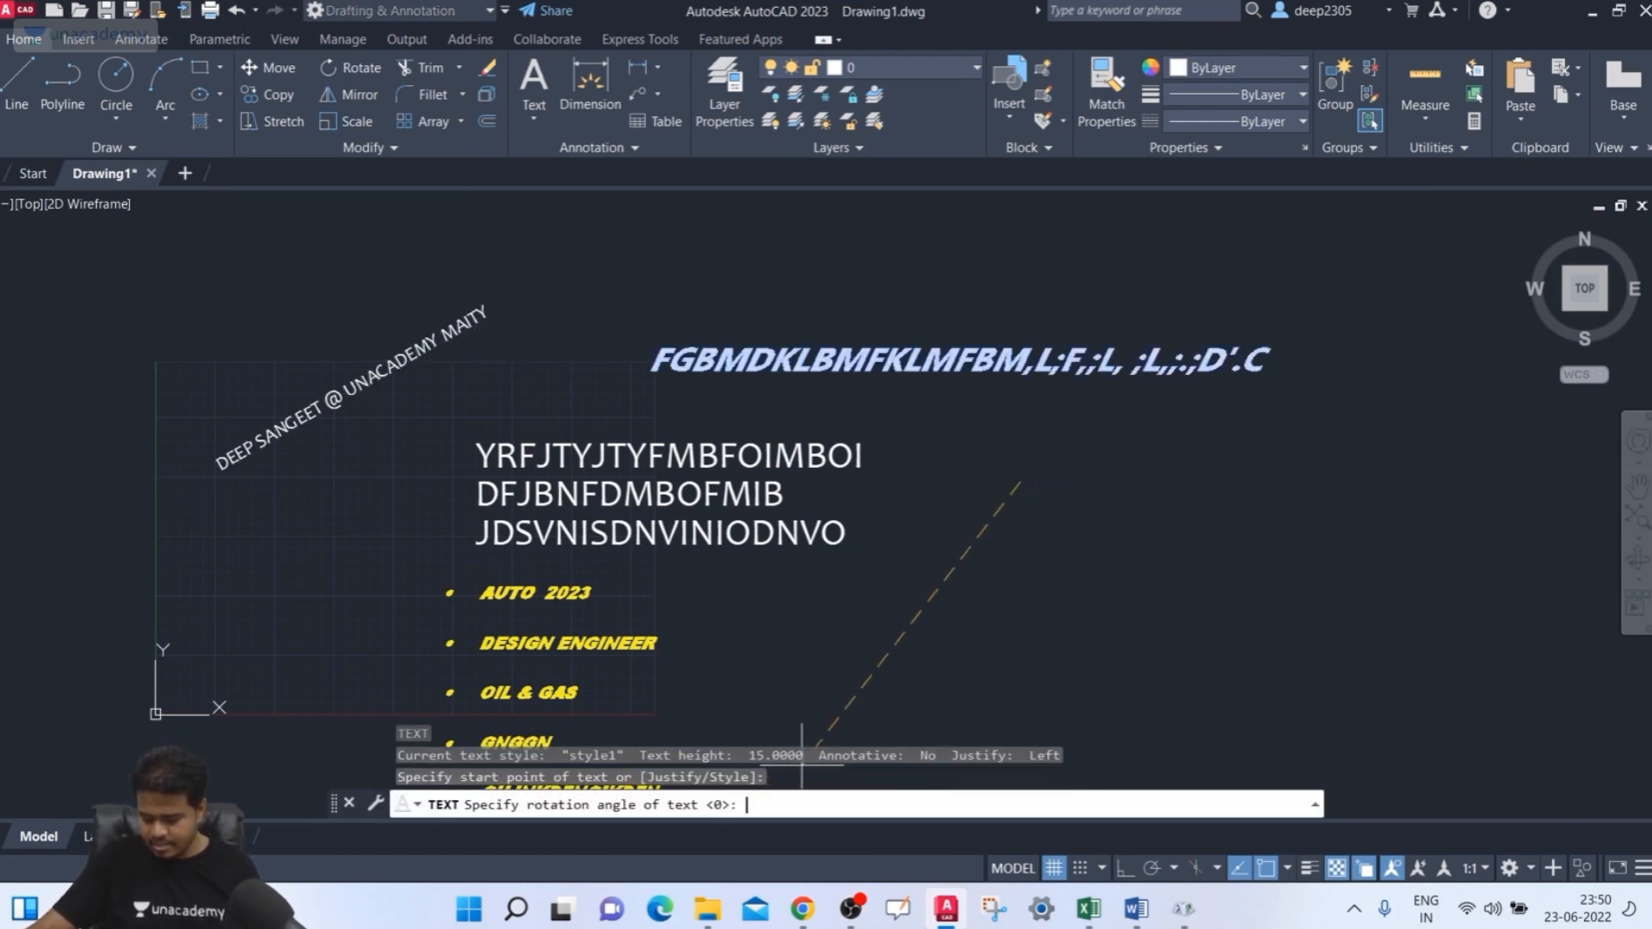
{"action": "type", "text": "0"}
{"action": "key", "text": "Return"}
{"action": "type", "text": "FDKLBMFK"}
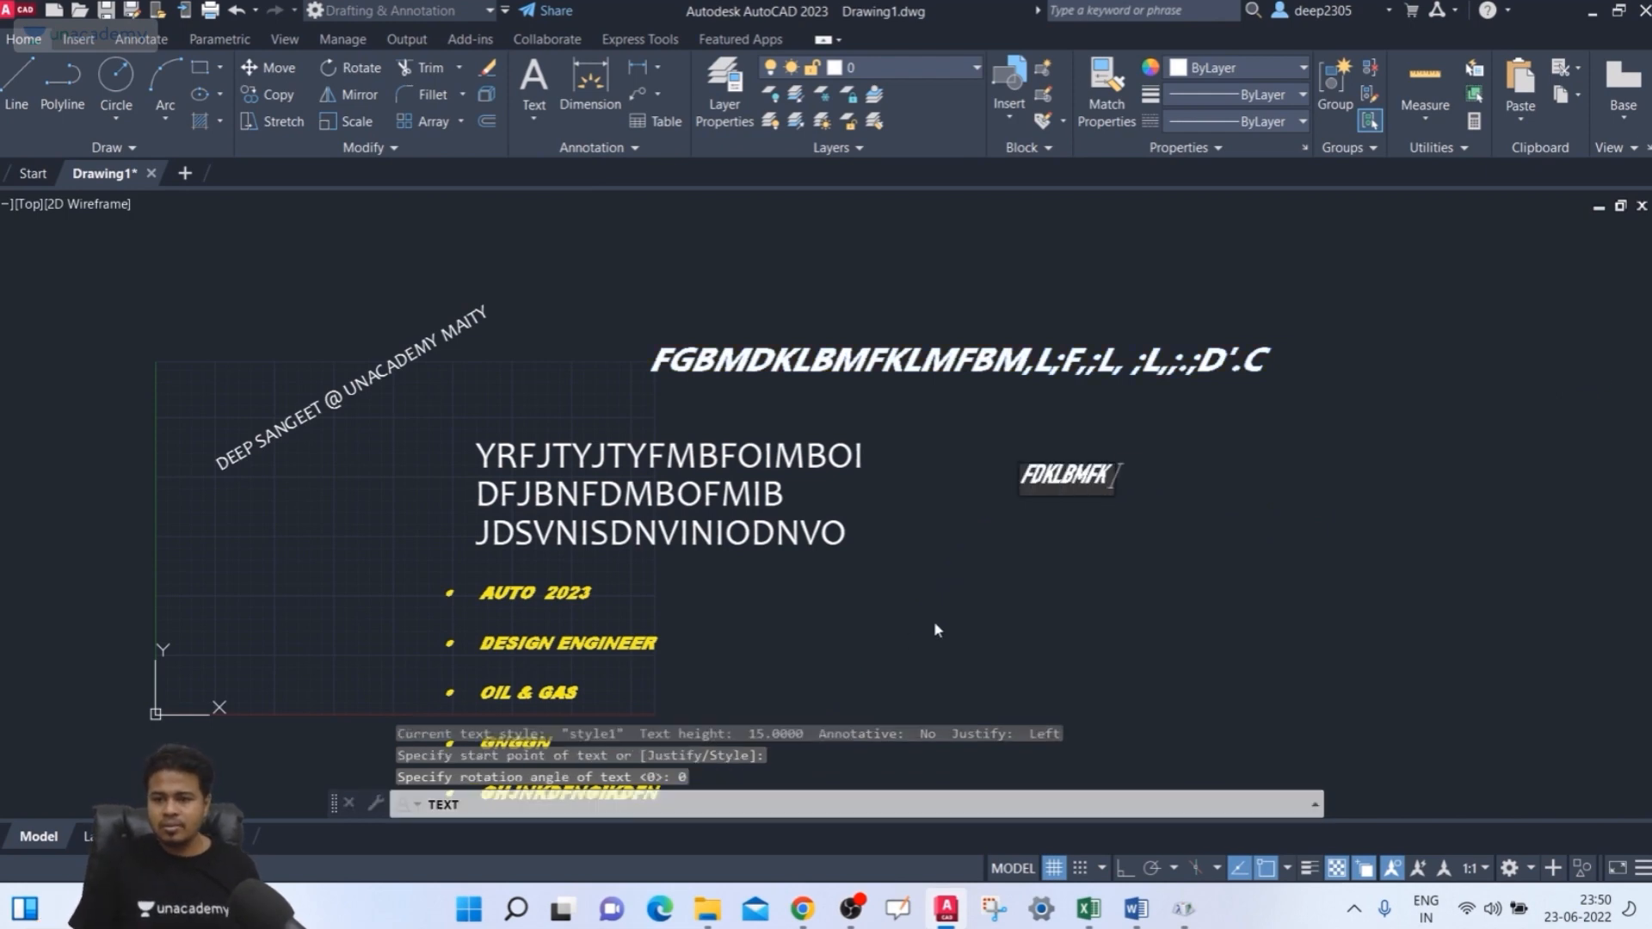
{"action": "type", "text": "BM,FL;VBL;F,VL;F,VL;F,VL;F,"}
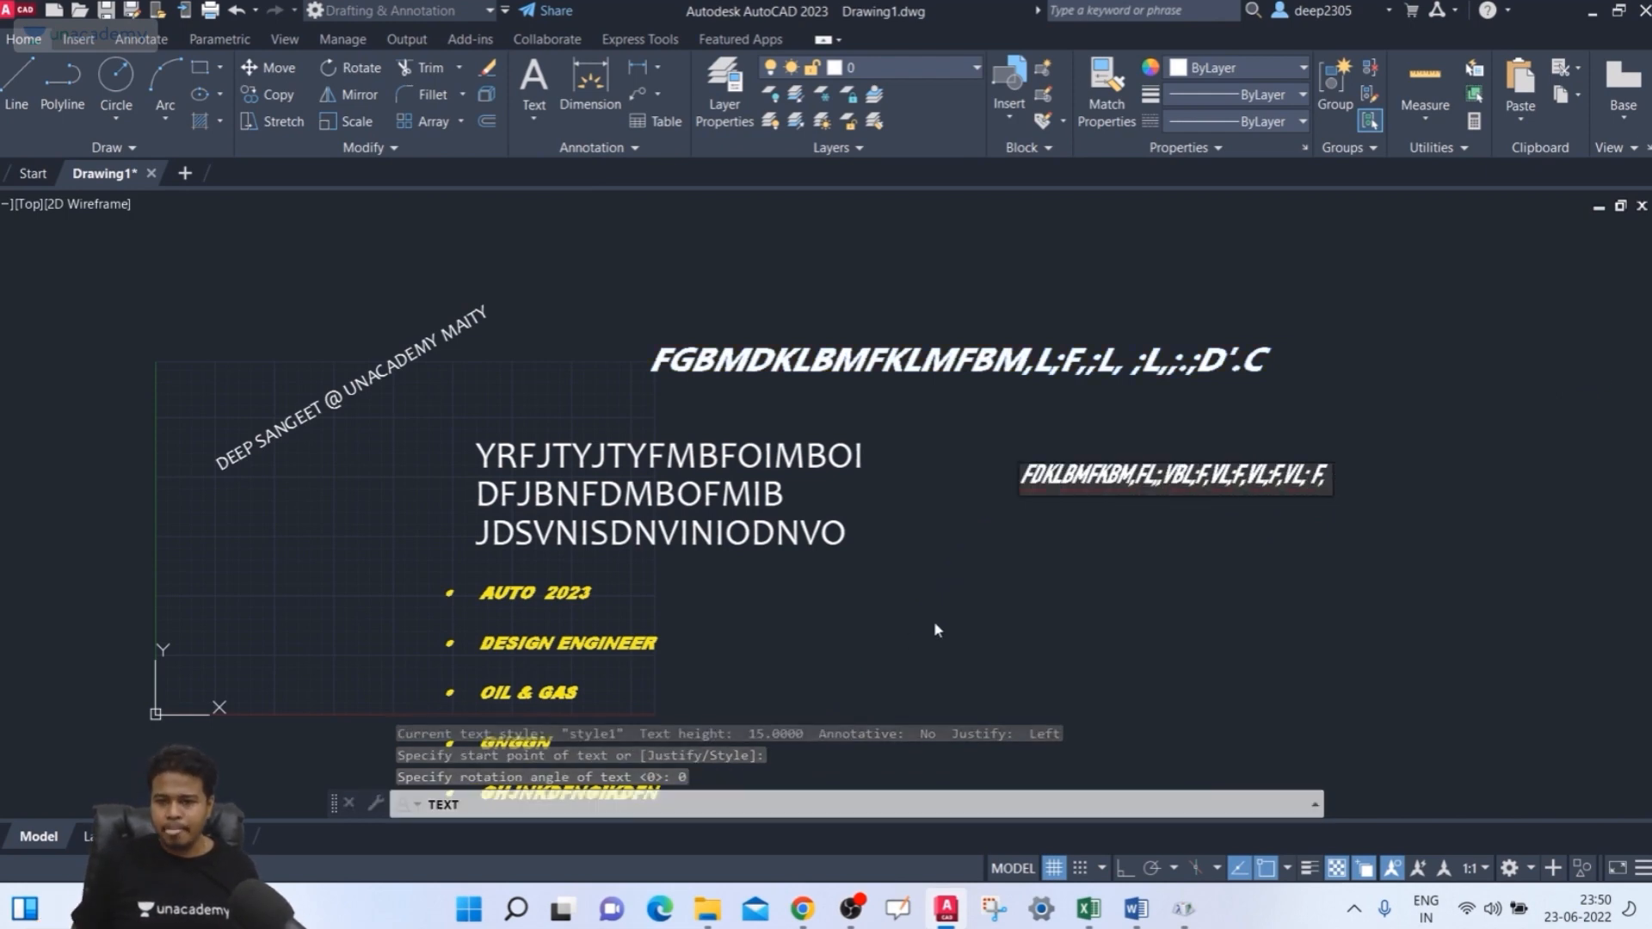
{"action": "key", "text": "Return"}
{"action": "key", "text": "Return"}
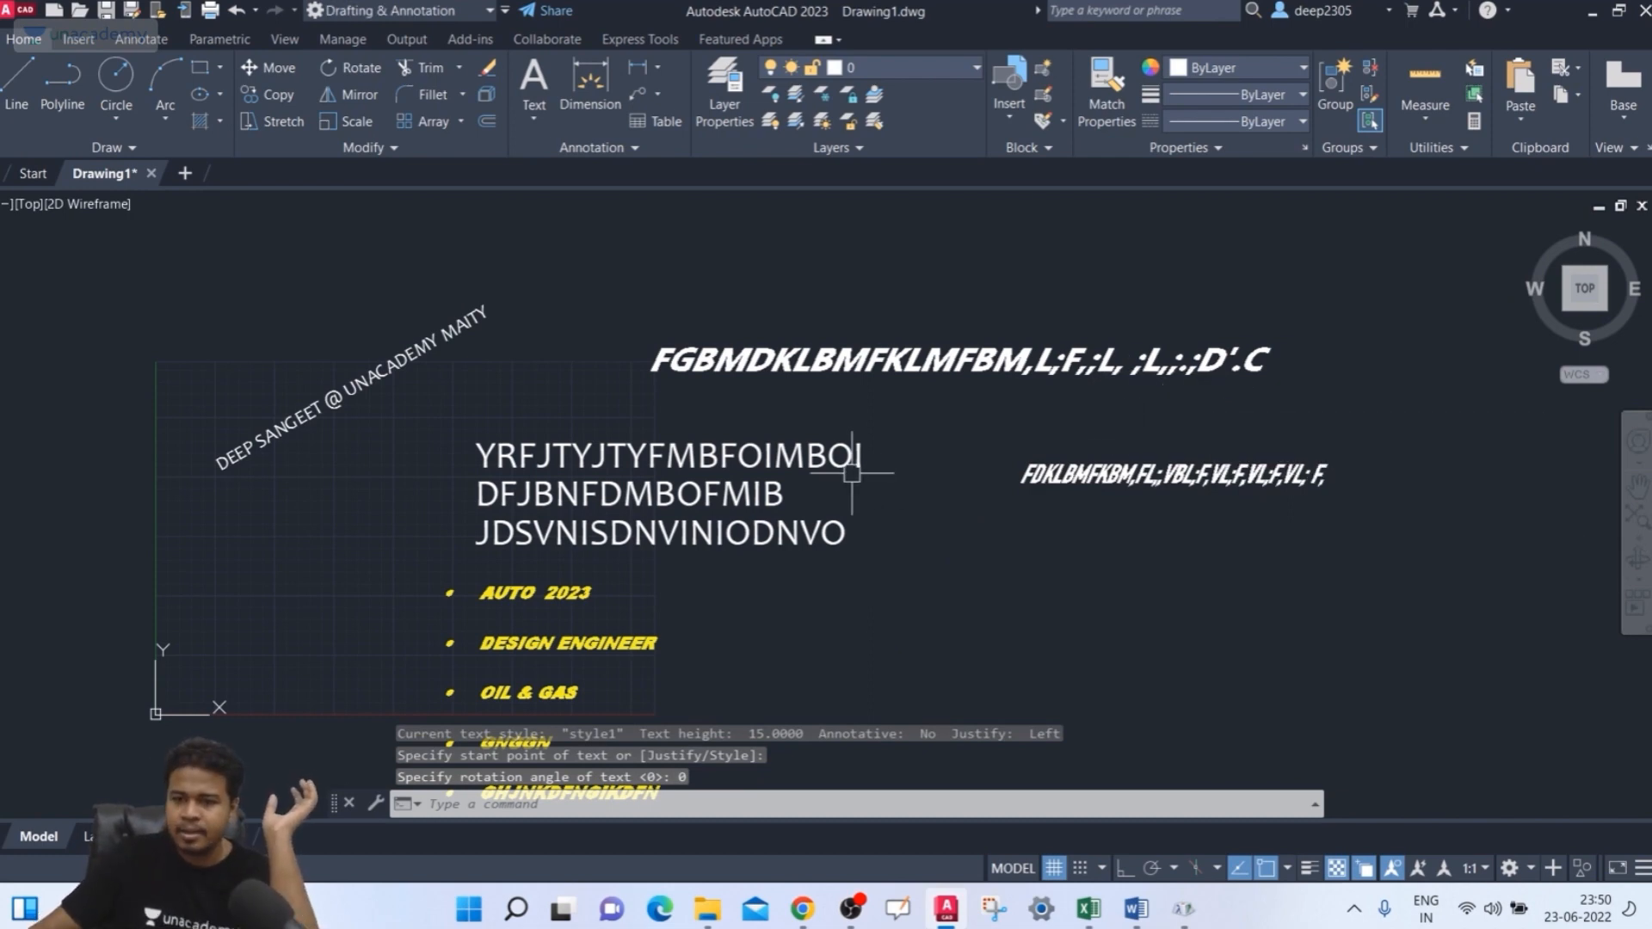
- Change the Standard text style's font to Bahnschrift SemiBold, apply it and close the text style settings
{"action": "middle_click_drag", "start_coordinate": [852, 472], "coordinate": [885, 473]}
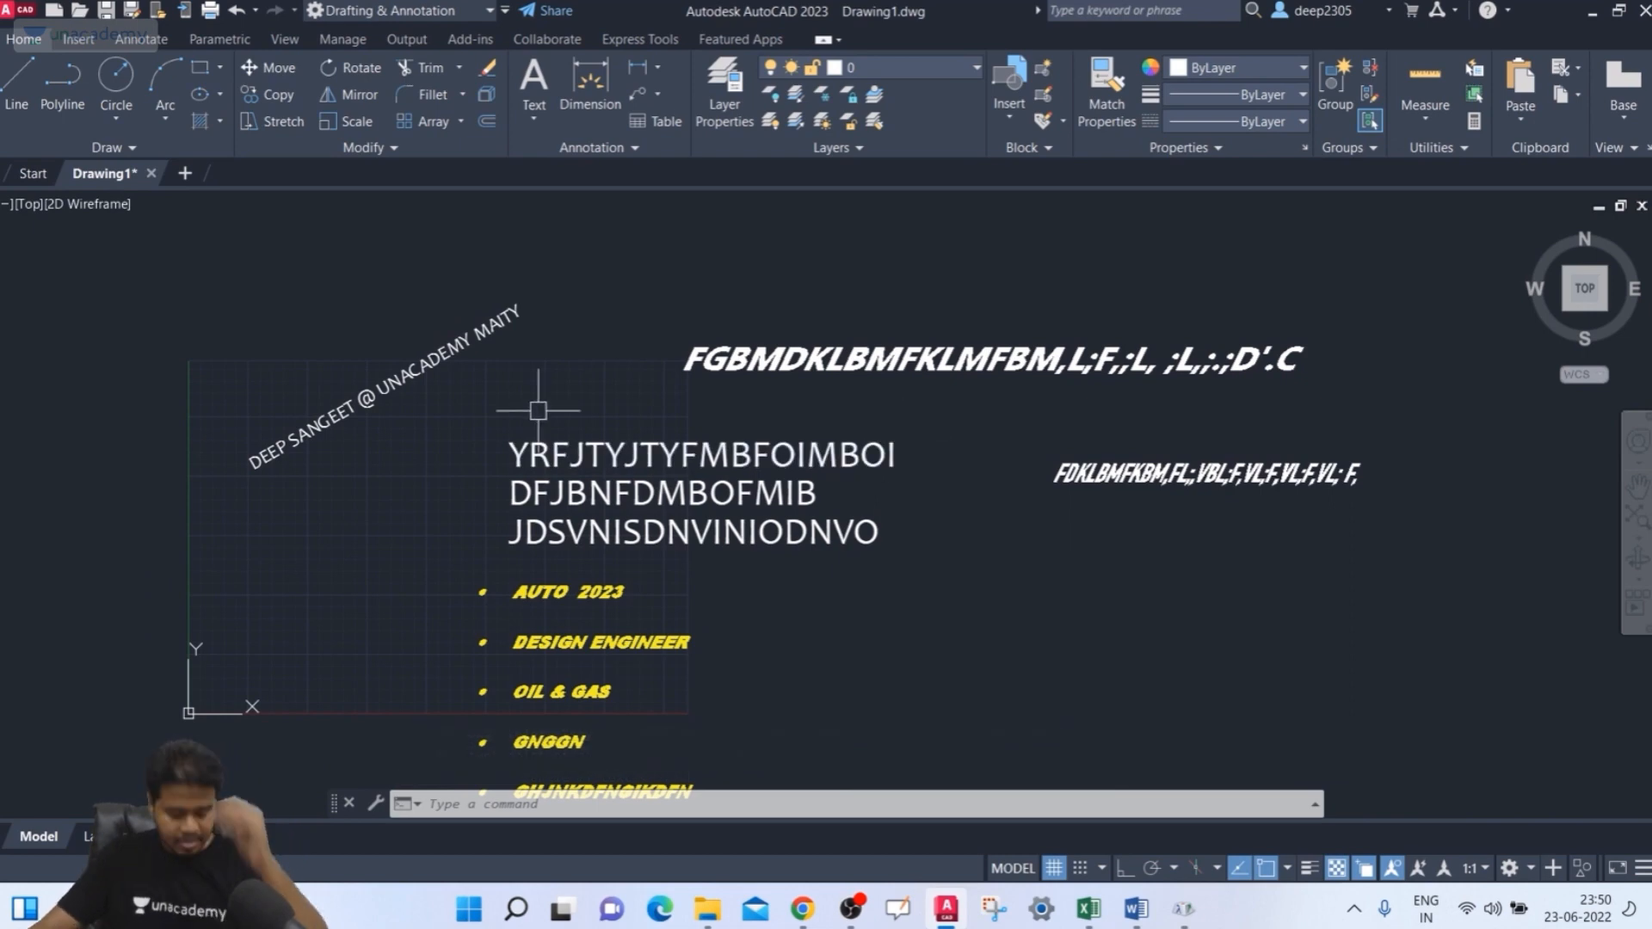
{"action": "type", "text": "s"}
{"action": "key", "text": "Return"}
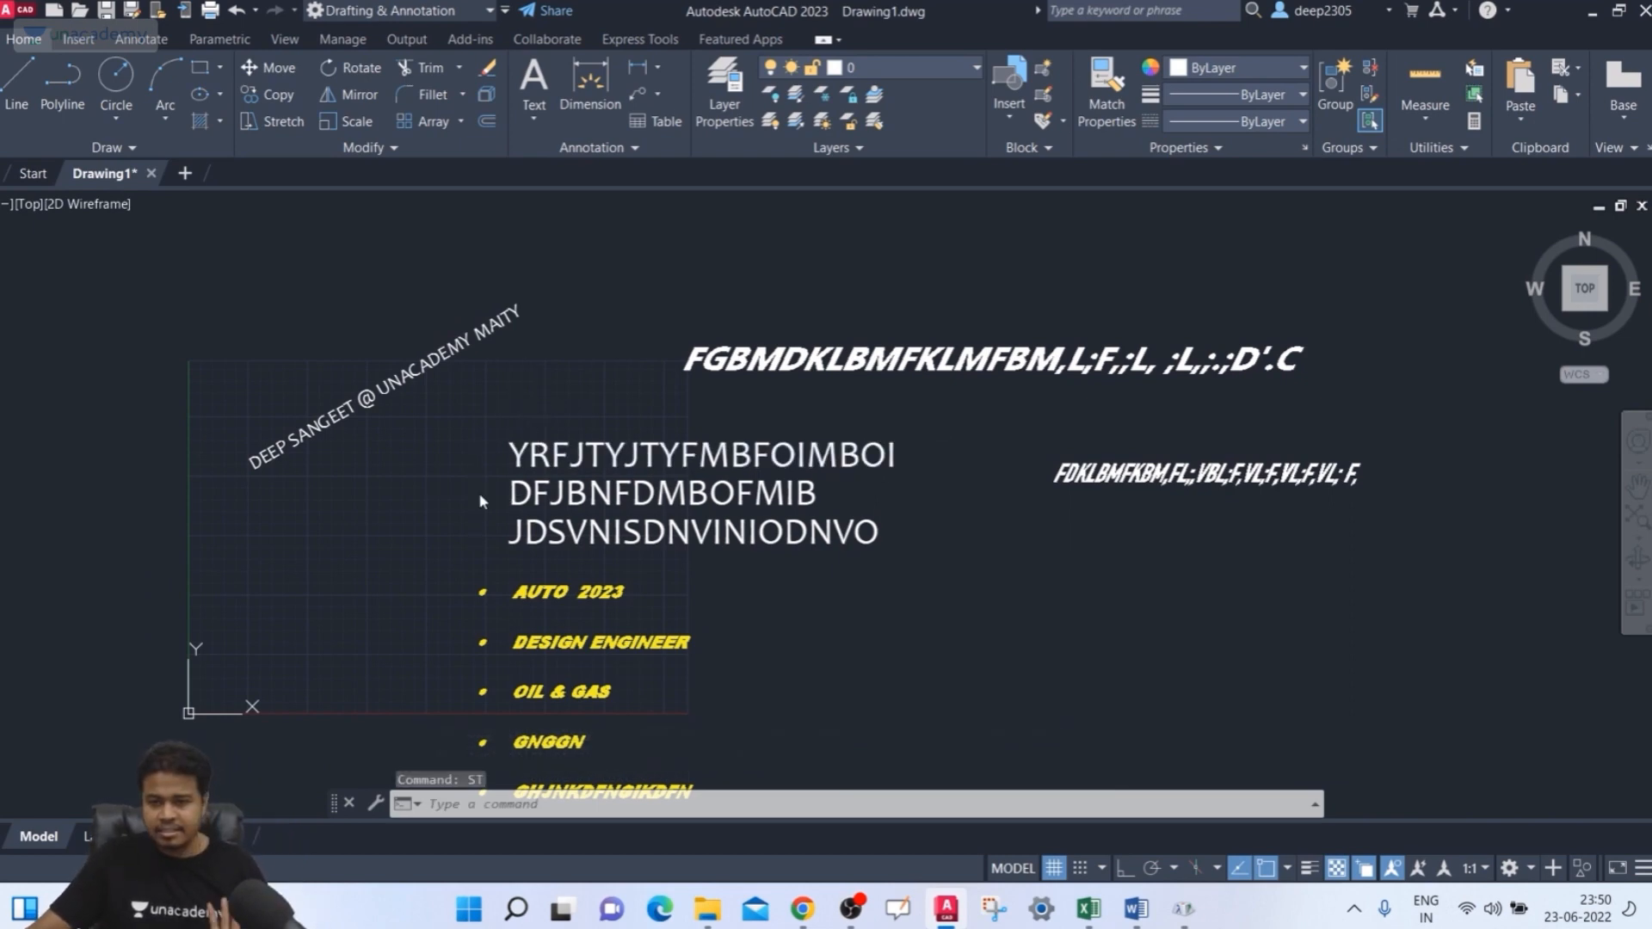
{"action": "left_click", "coordinate": [516, 354]}
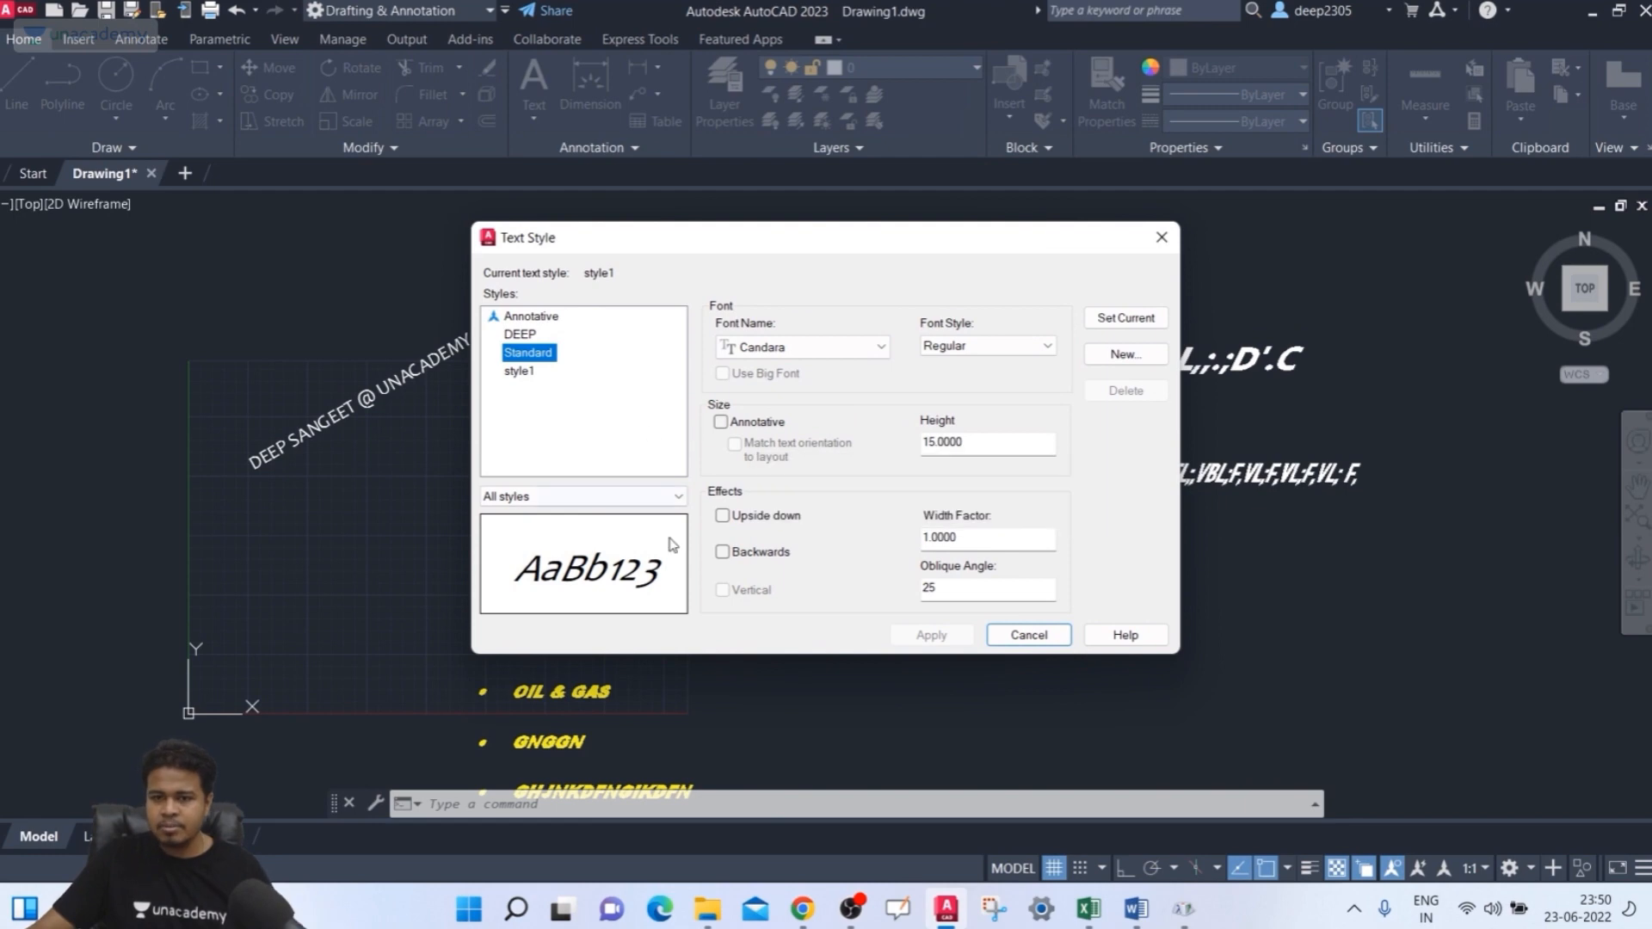
{"action": "left_click", "coordinate": [516, 497]}
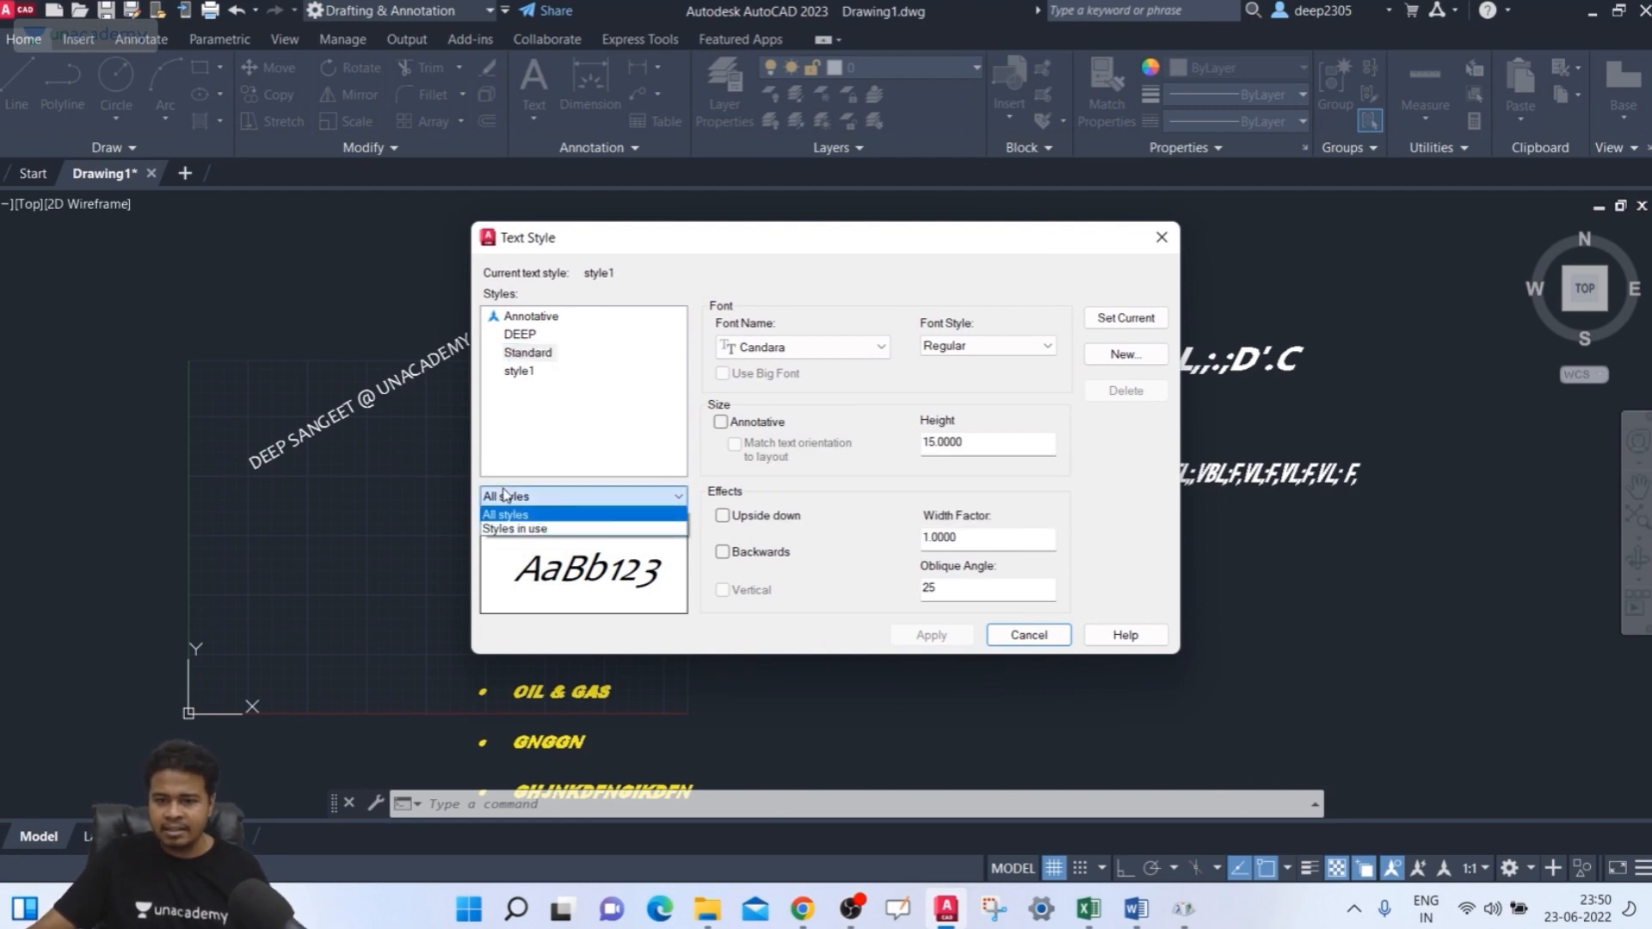
{"action": "left_click", "coordinate": [505, 496]}
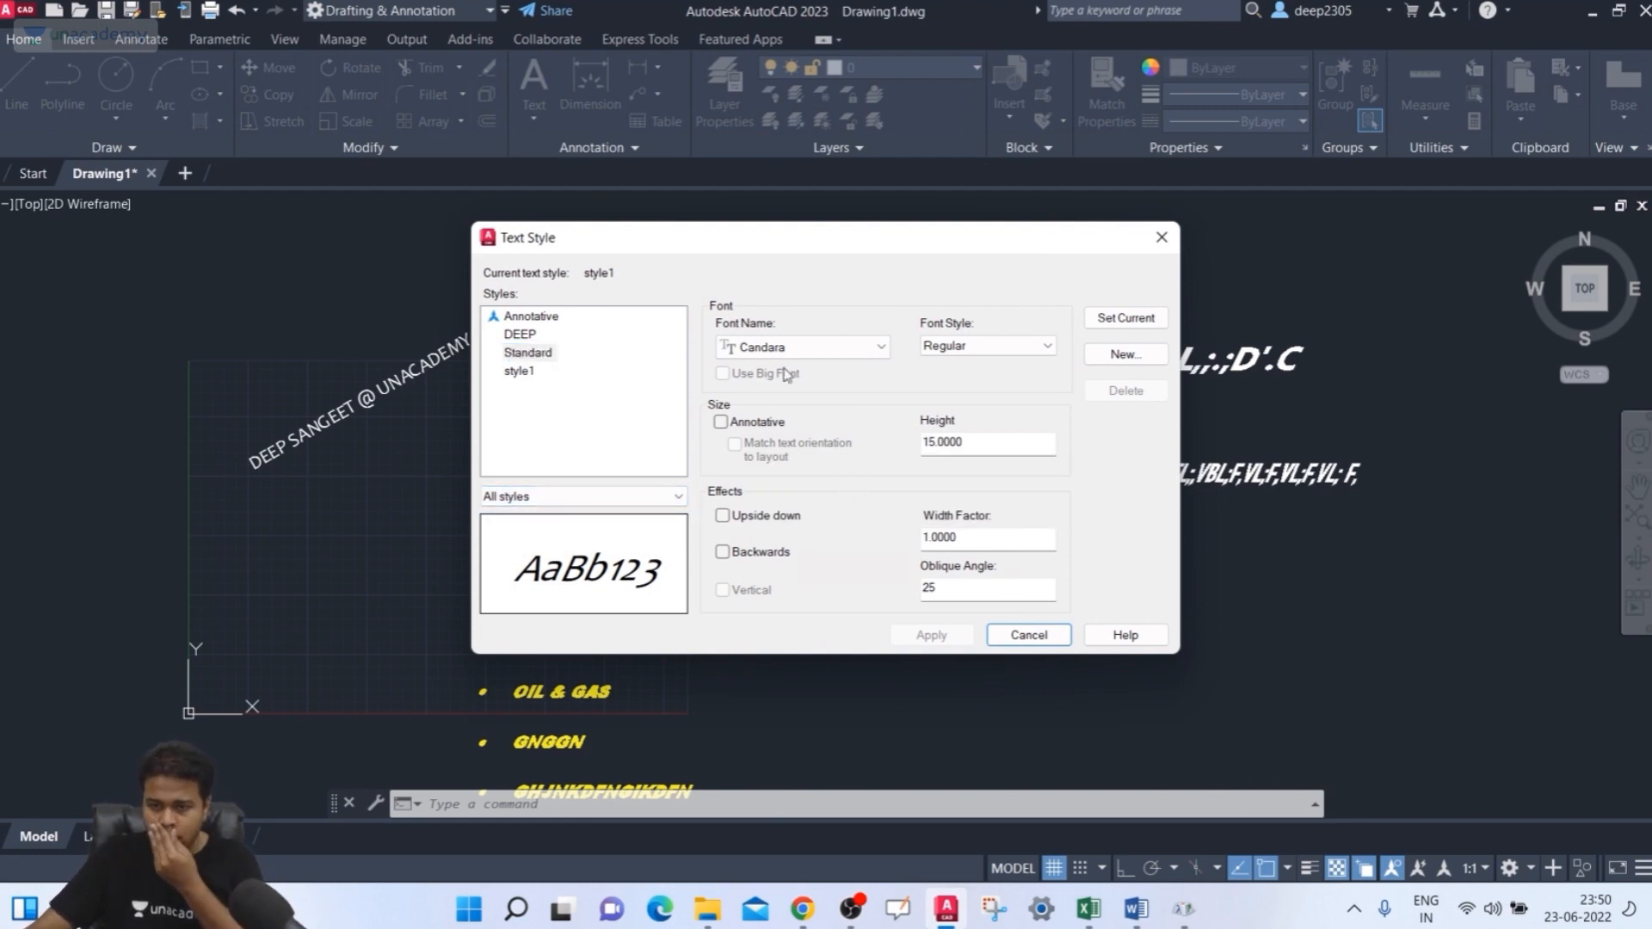
{"action": "left_click", "coordinate": [800, 346]}
{"action": "scroll", "coordinate": [777, 421], "scroll_direction": "up", "scroll_amount": 10}
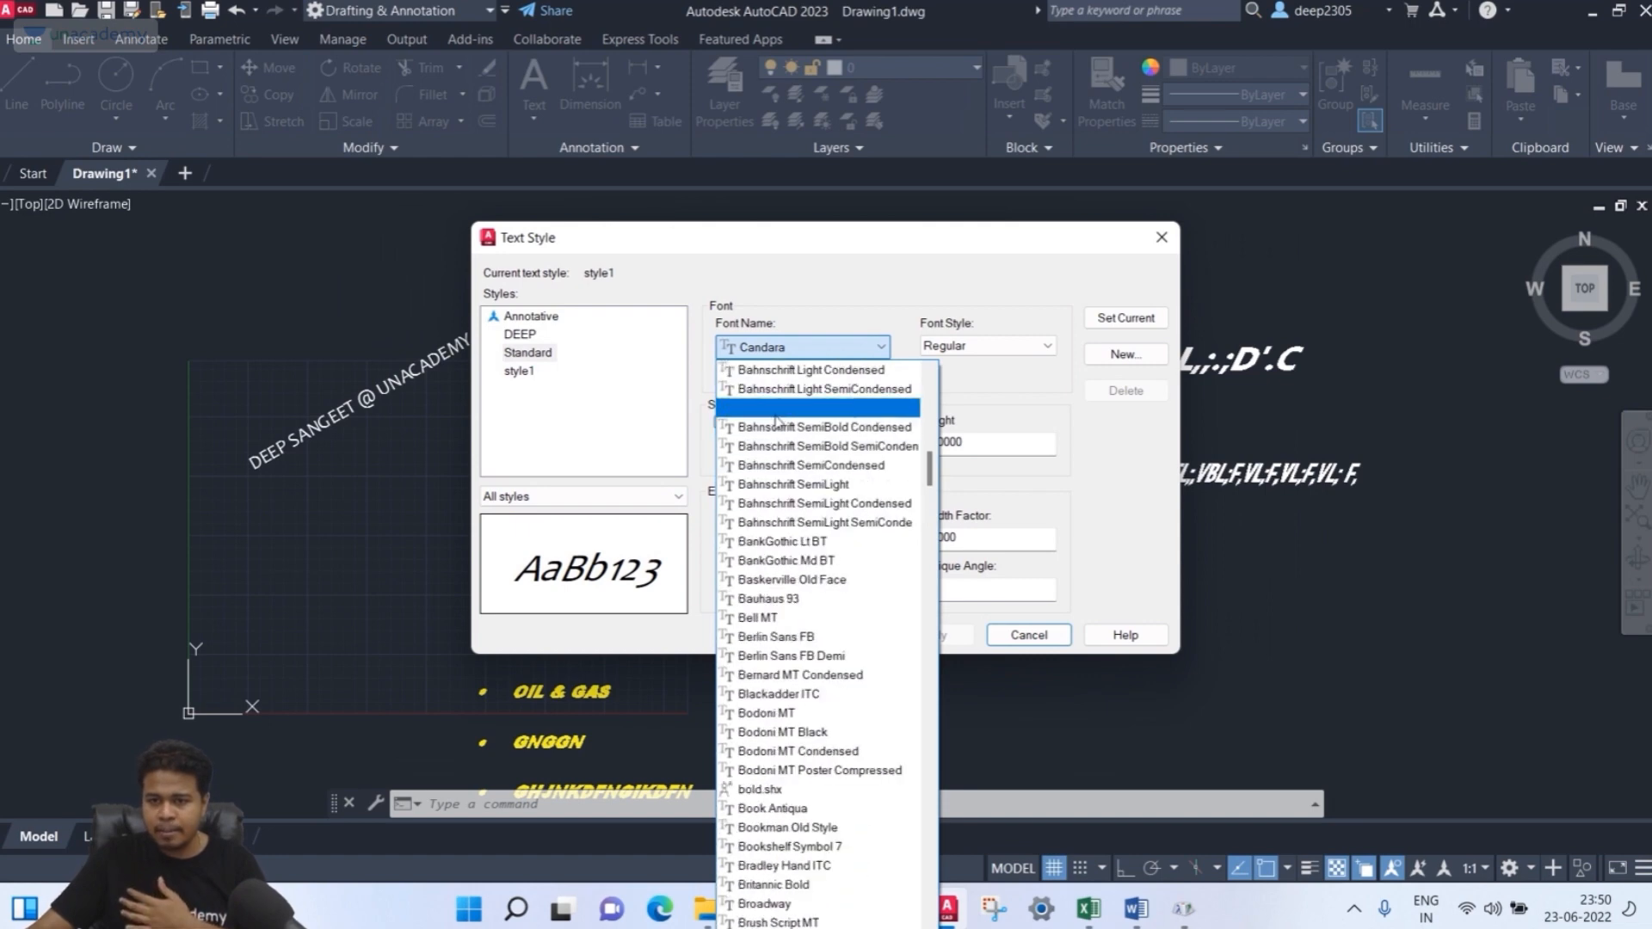
{"action": "left_click", "coordinate": [777, 413]}
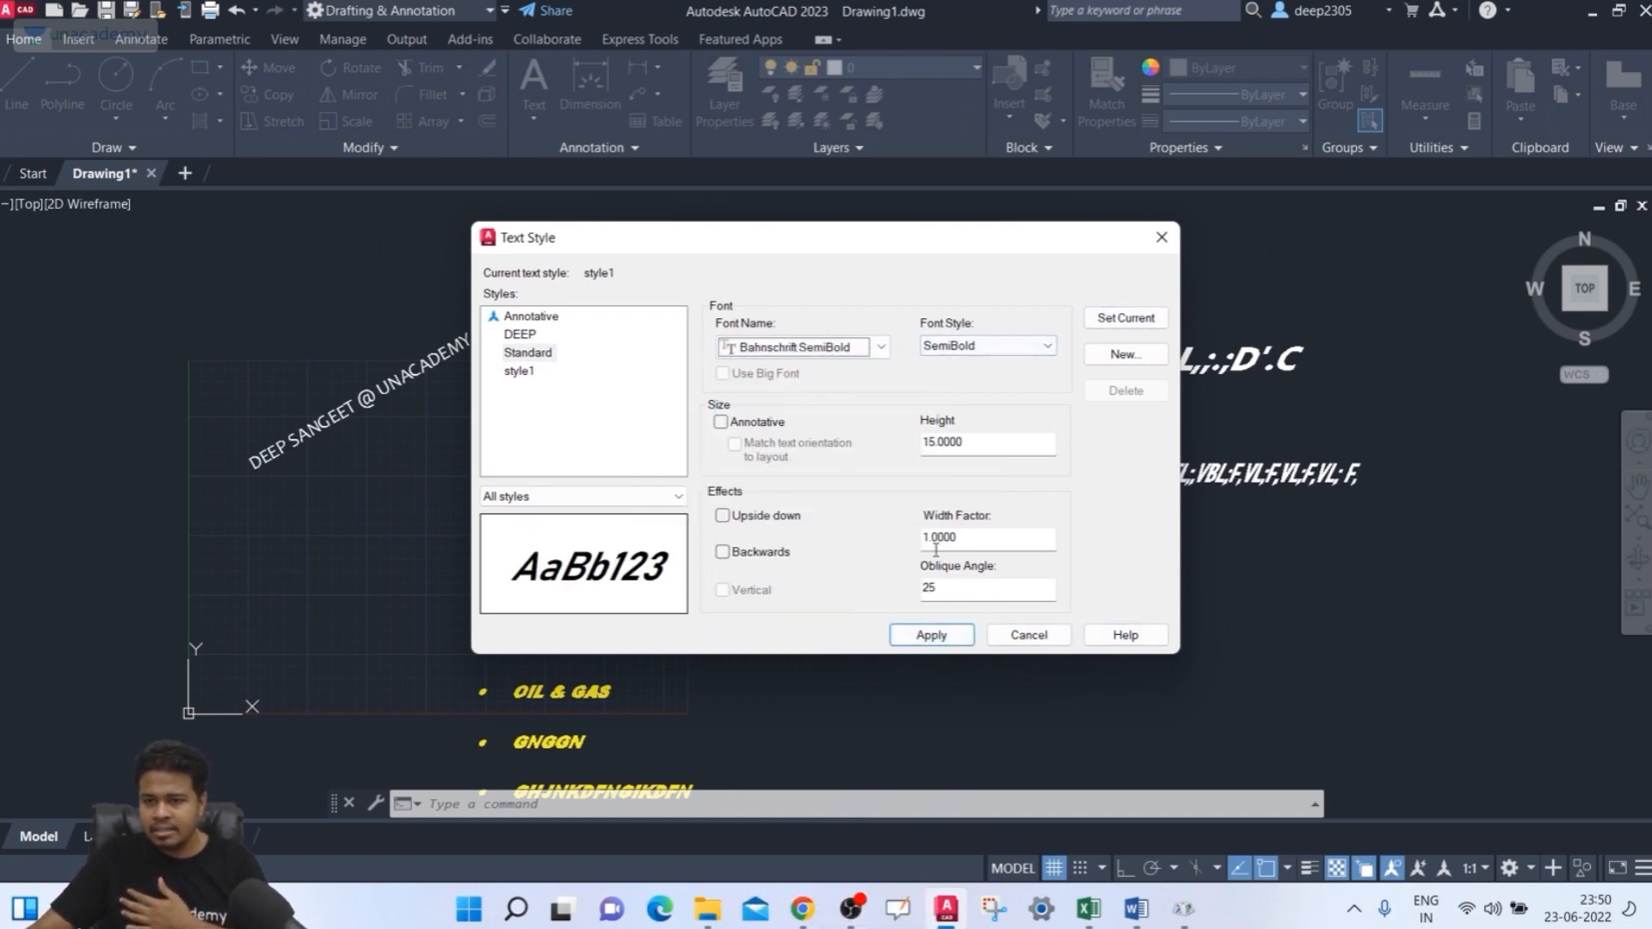
{"action": "left_click", "coordinate": [932, 634]}
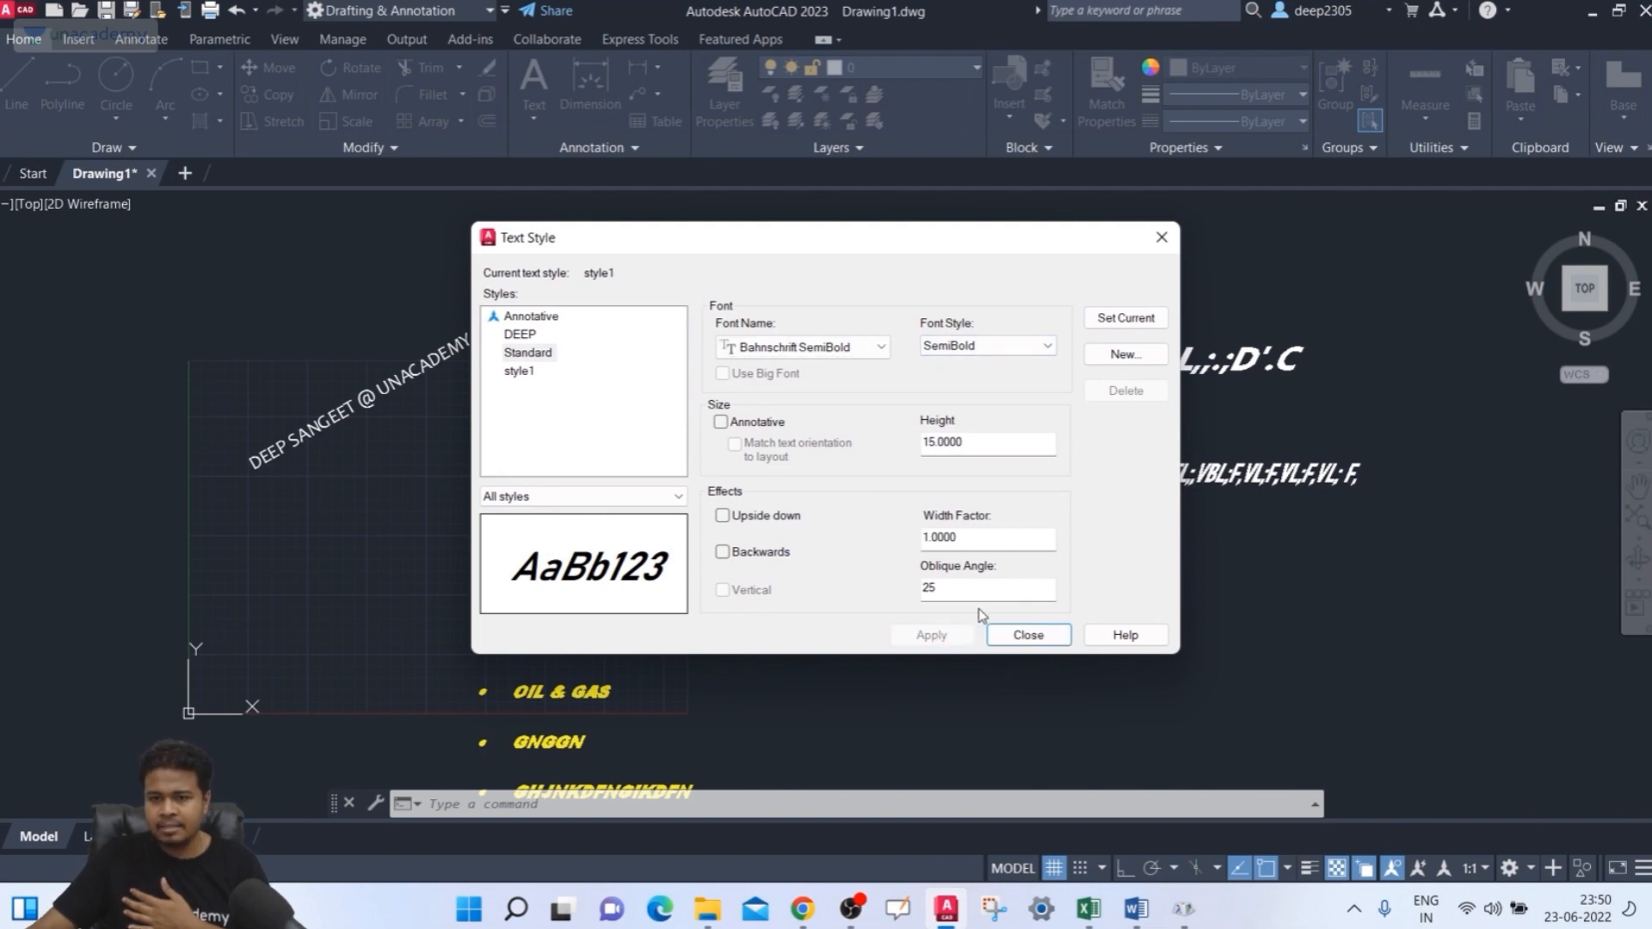
{"action": "left_click", "coordinate": [1028, 641]}
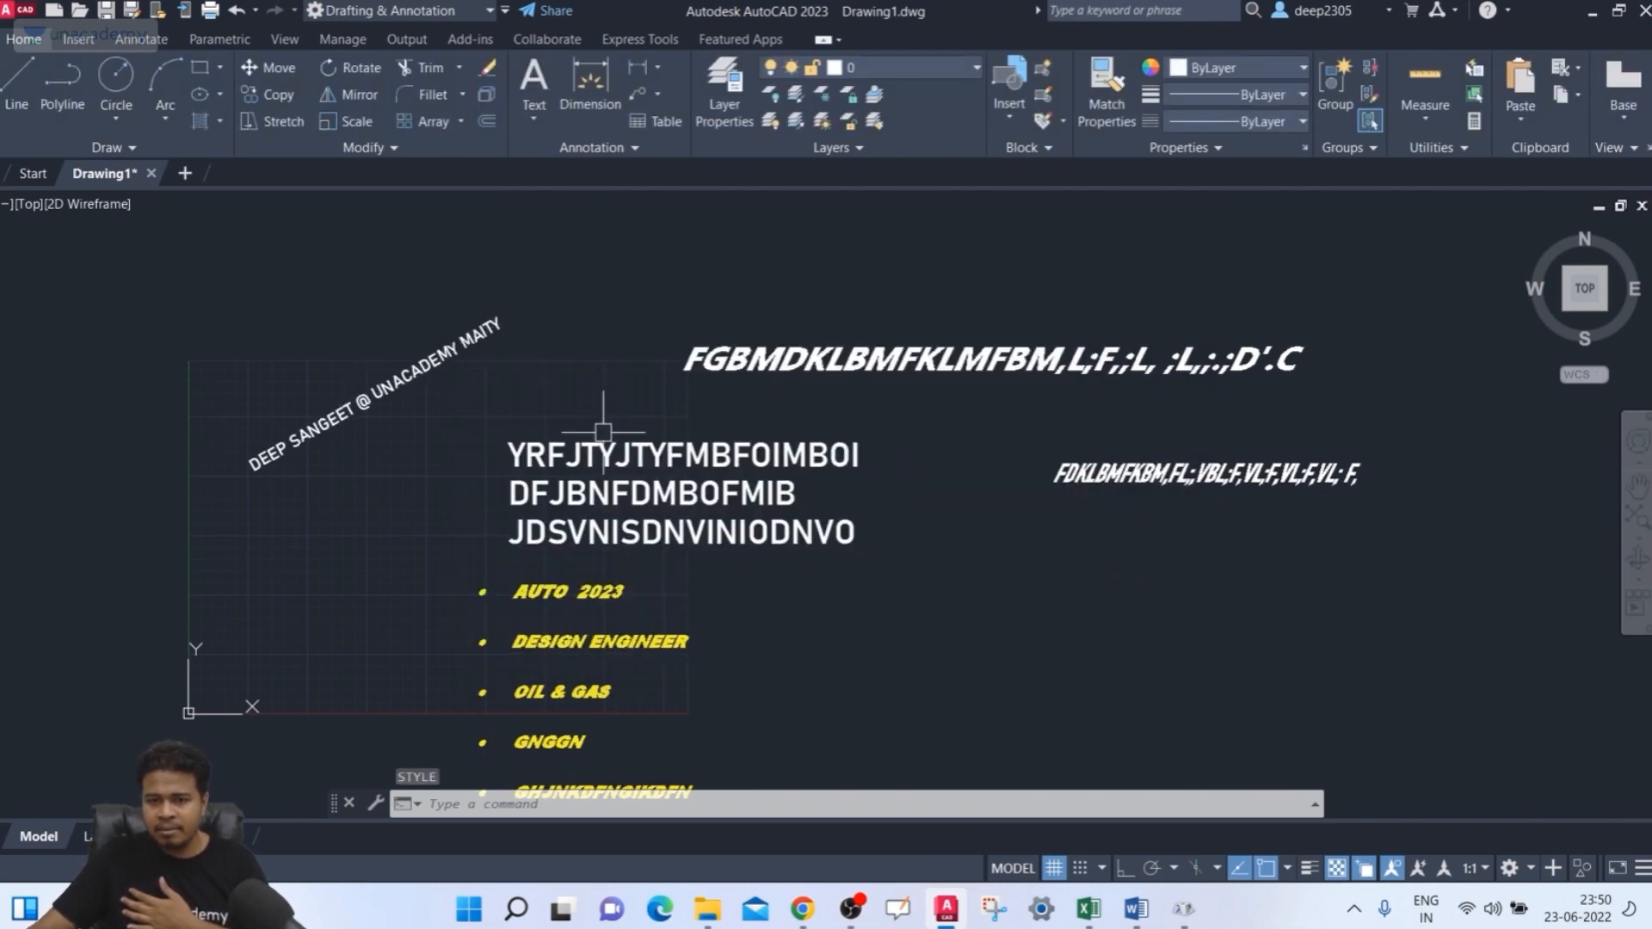
- Examine the three white text lines and the slanted text that use the Standard style by selecting them, and clear the selection
{"action": "left_click", "coordinate": [663, 455]}
{"action": "left_click", "coordinate": [641, 493]}
{"action": "left_click", "coordinate": [619, 524]}
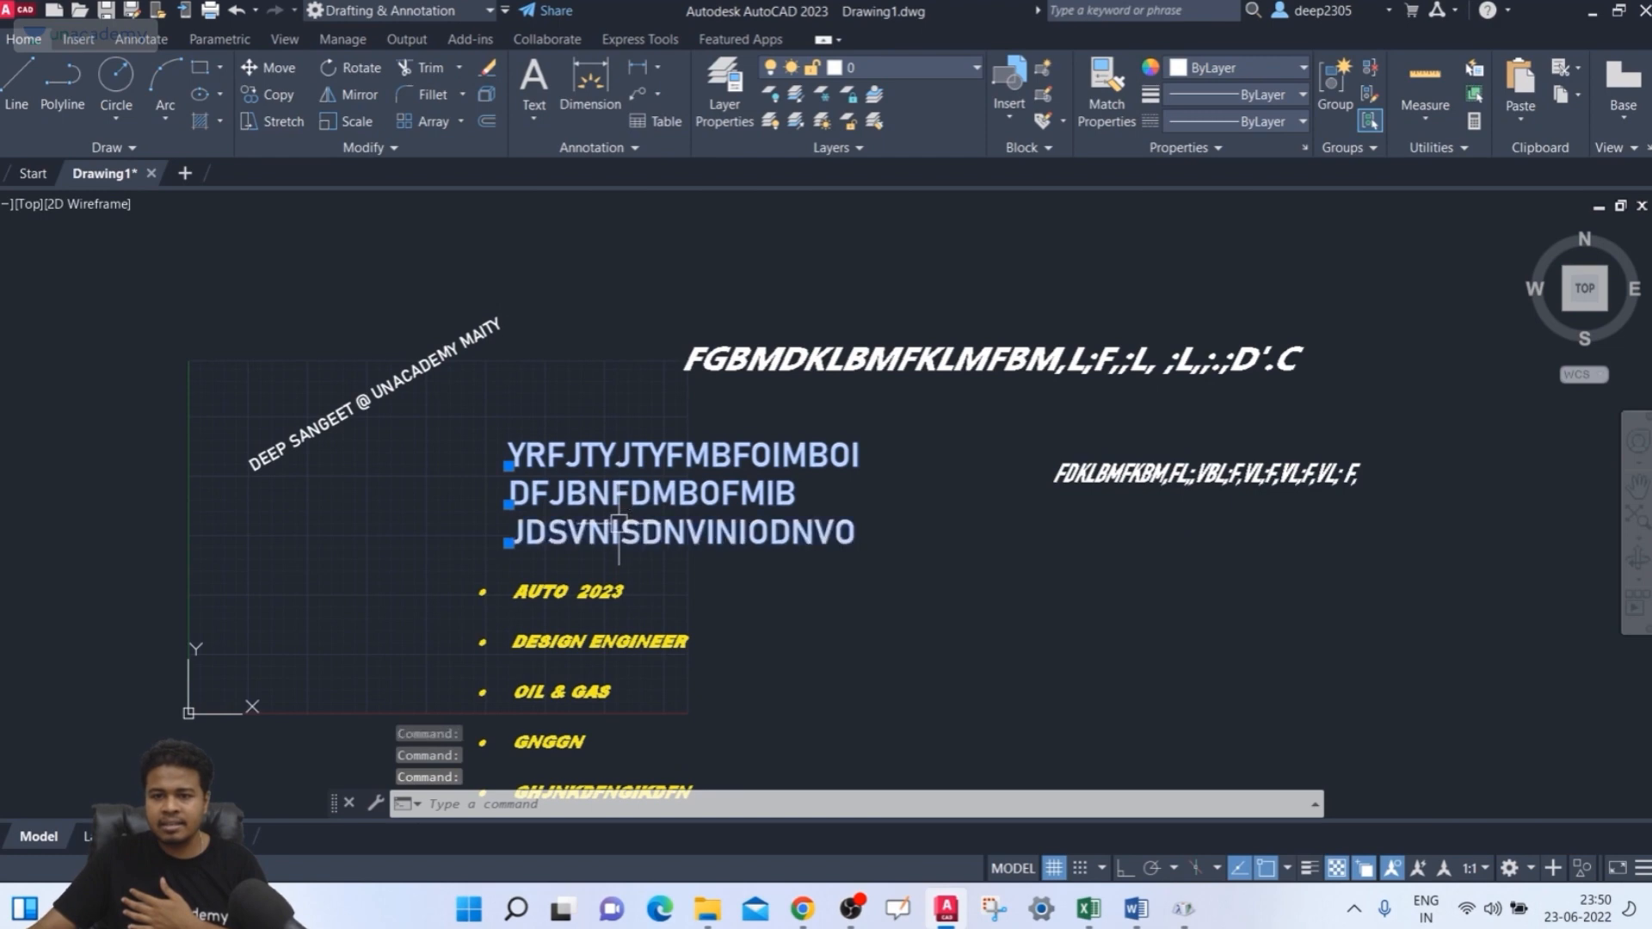
{"action": "left_click", "coordinate": [374, 391]}
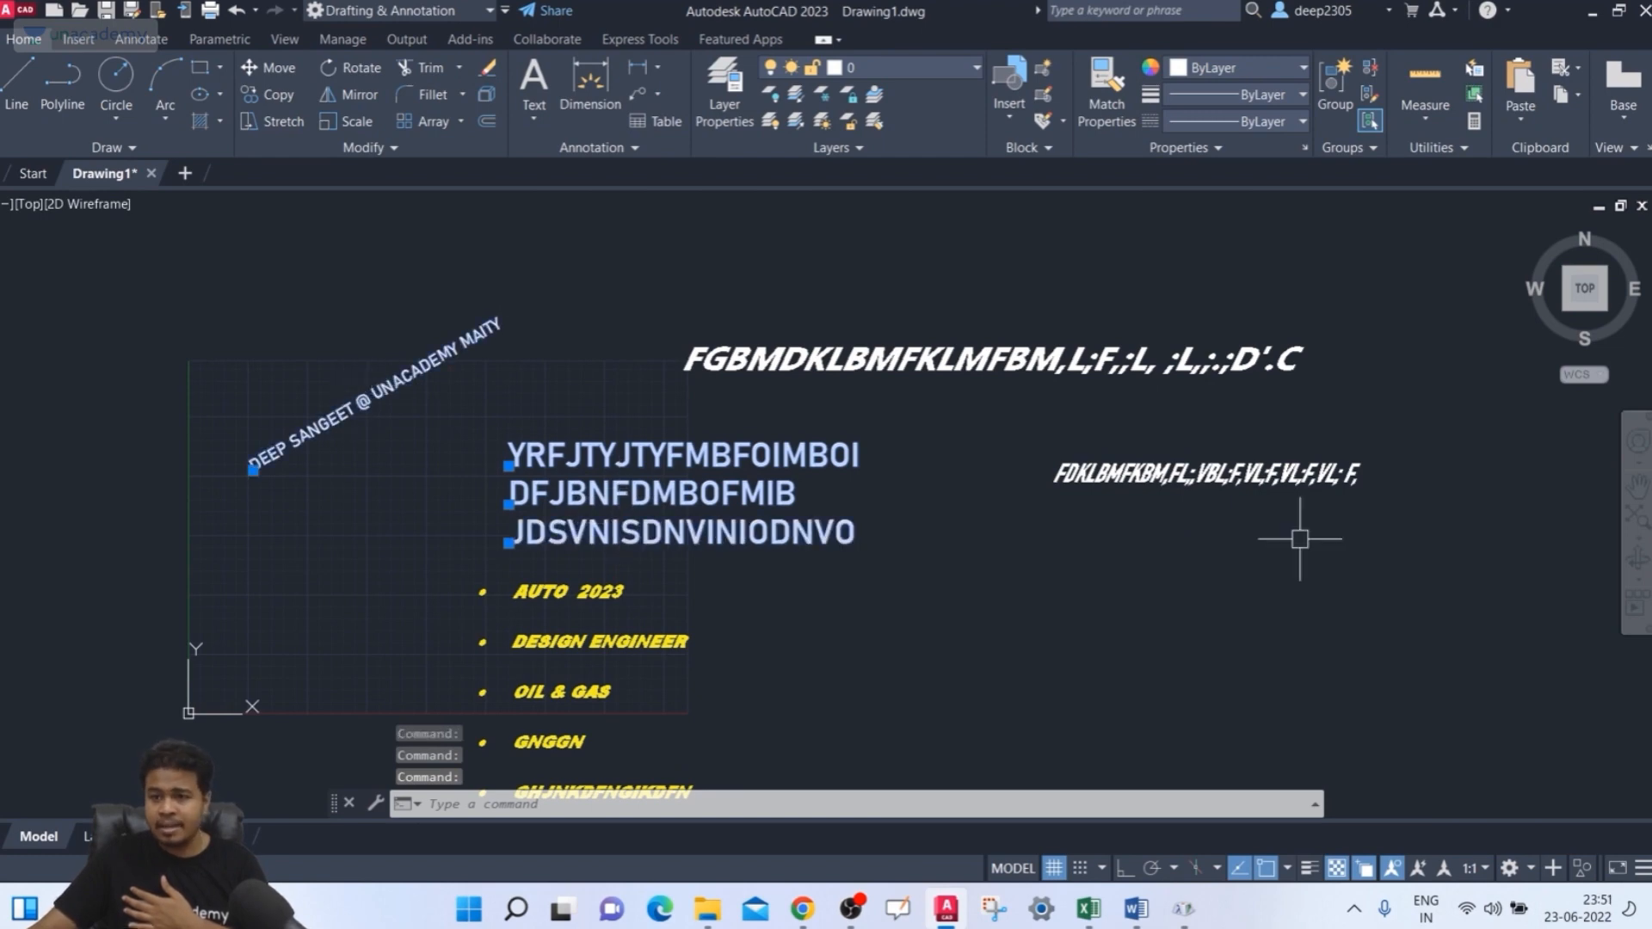
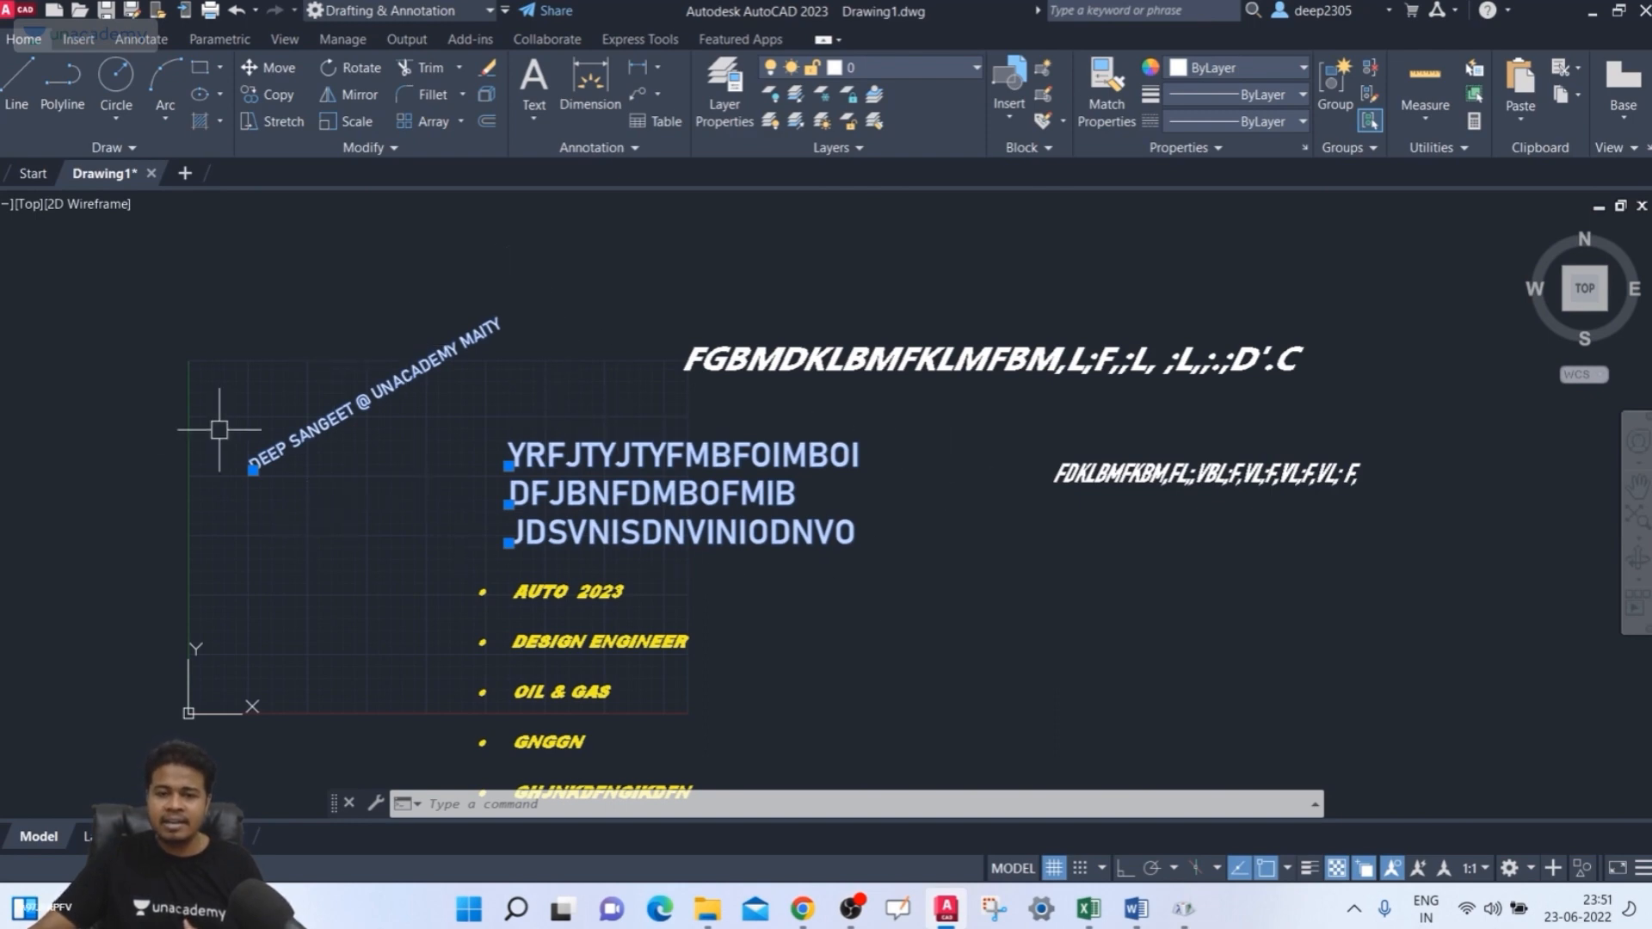
{"action": "left_click", "coordinate": [189, 465]}
{"action": "left_click", "coordinate": [390, 492]}
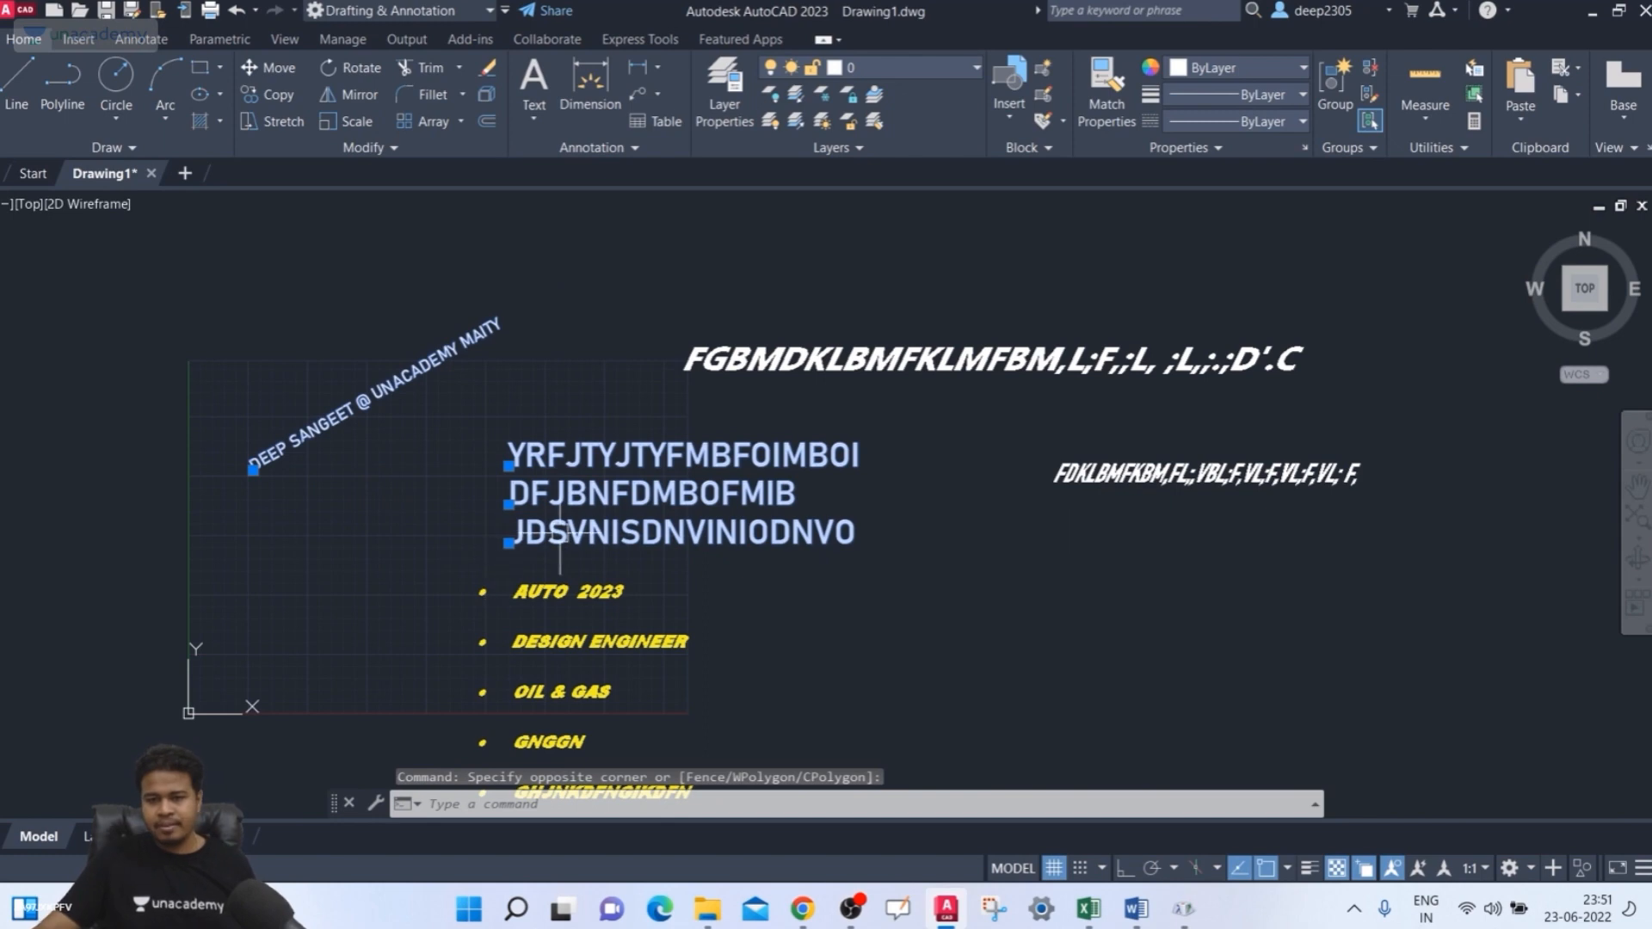
{"action": "key", "text": "Escape"}
{"action": "left_click", "coordinate": [606, 452]}
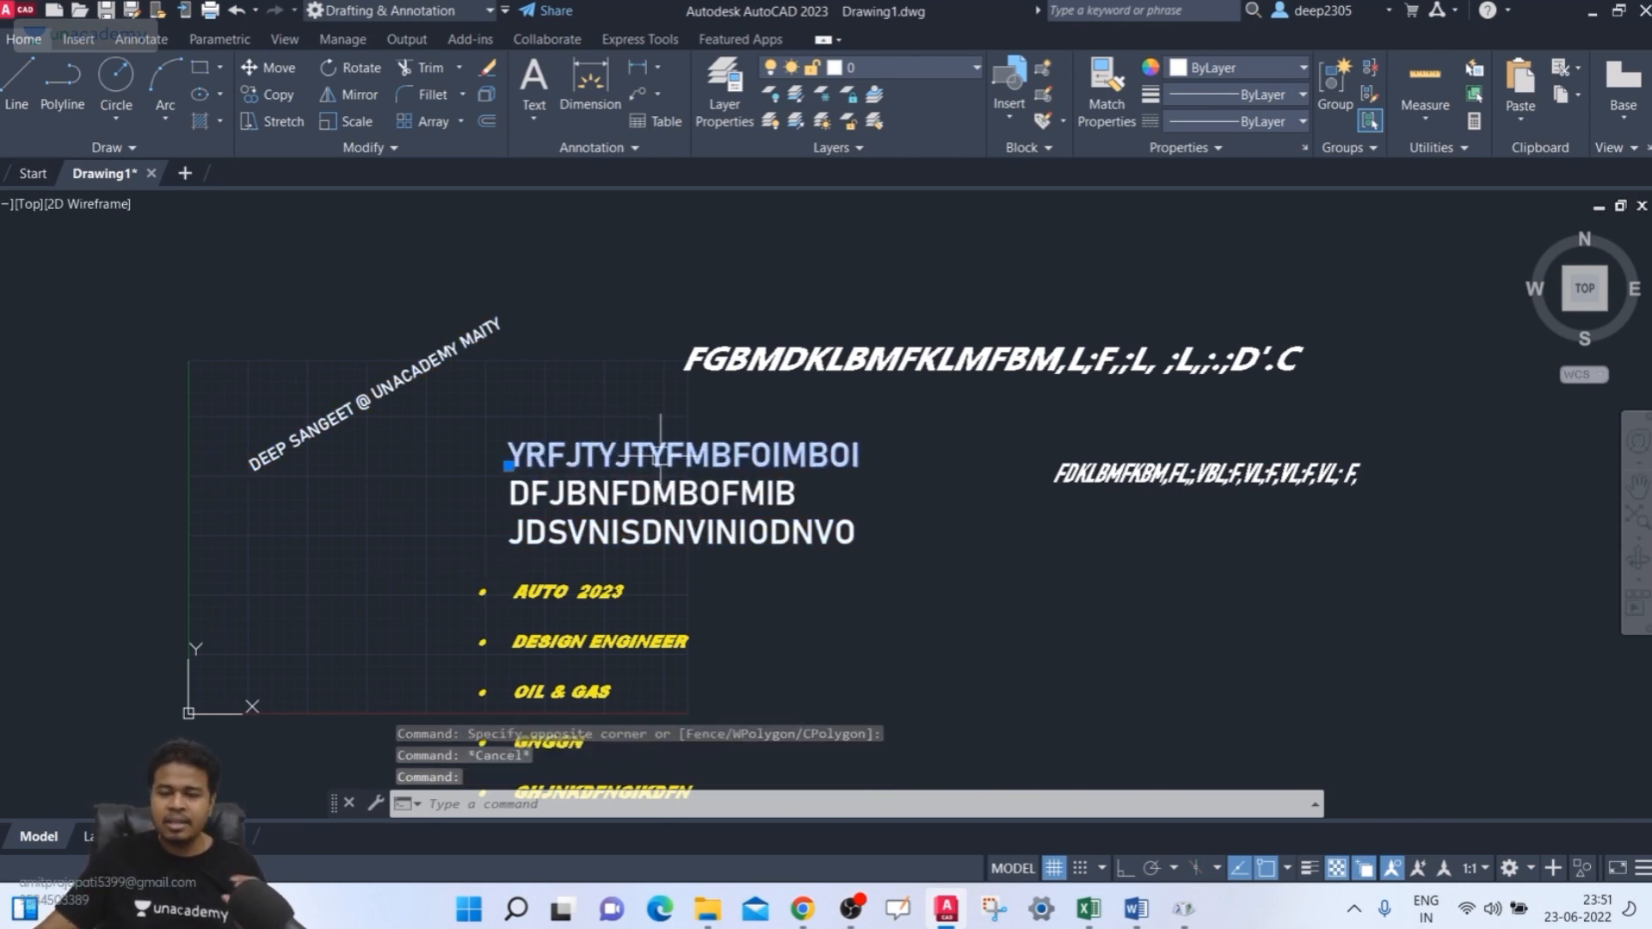
{"action": "left_click", "coordinate": [387, 391]}
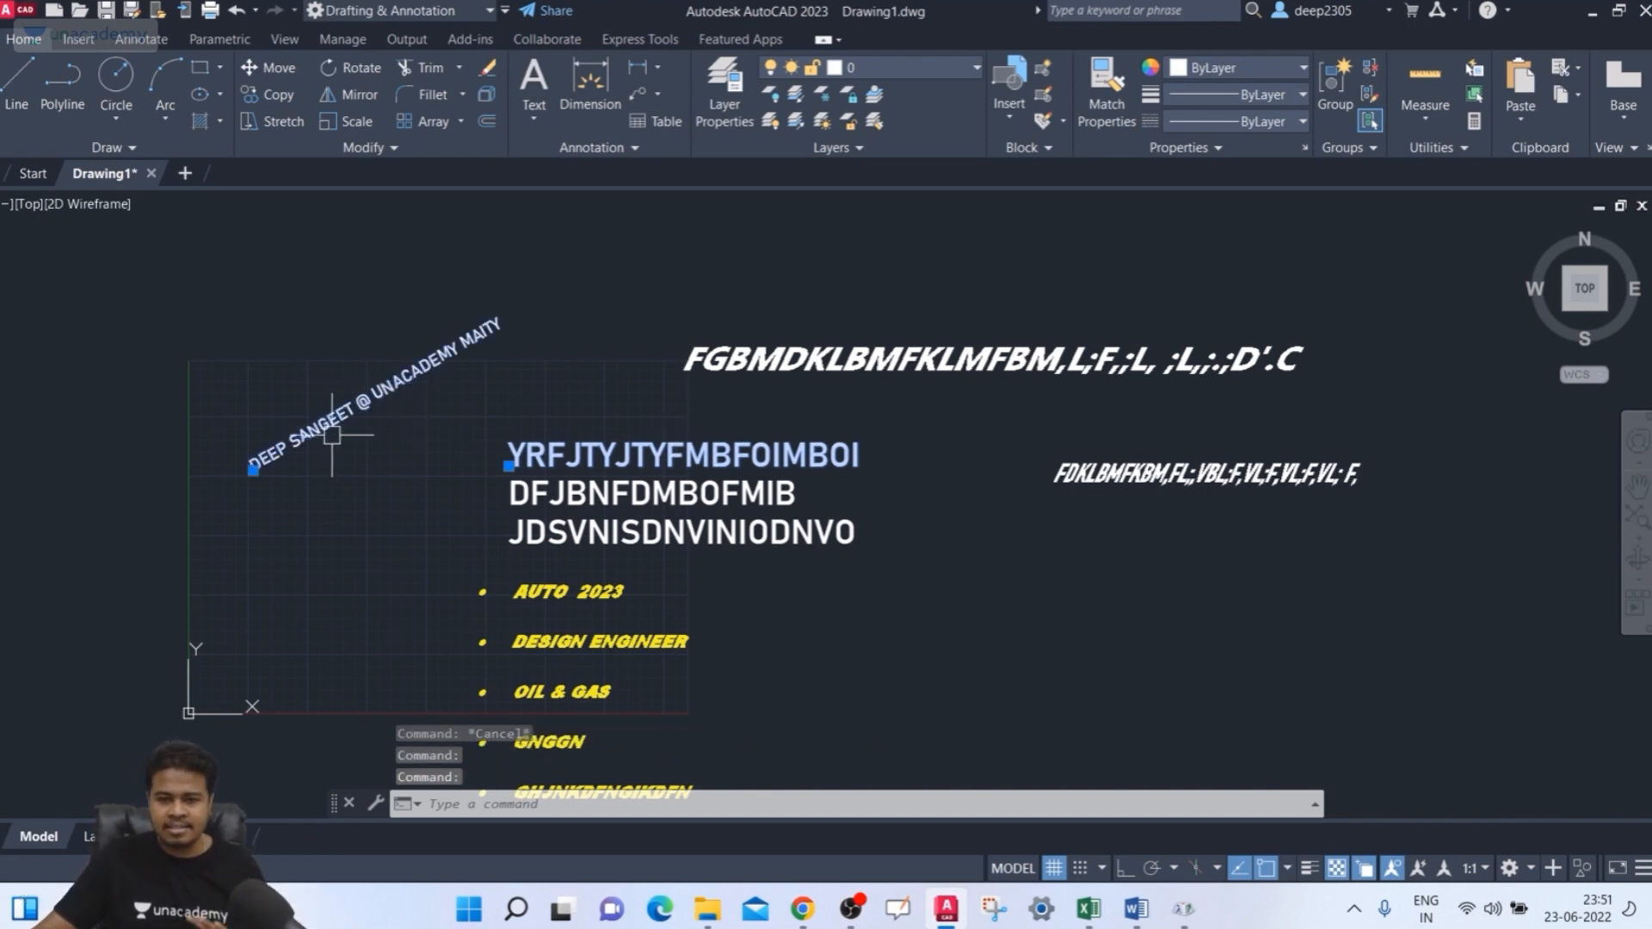
{"action": "left_click", "coordinate": [577, 483]}
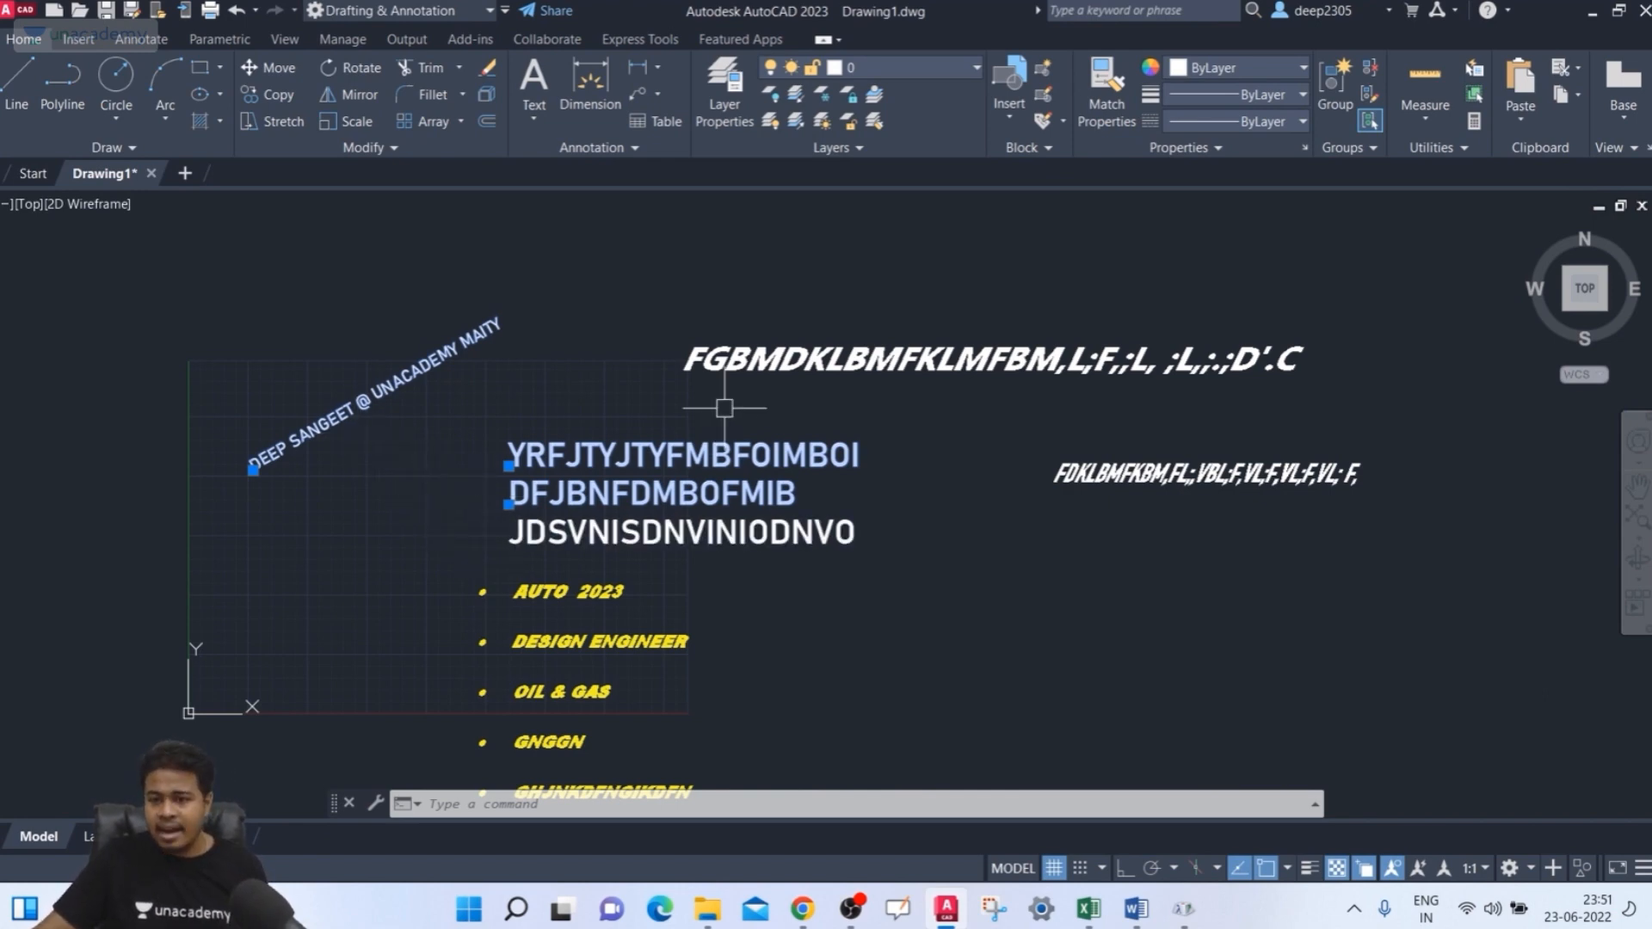
{"action": "key", "text": "Escape"}
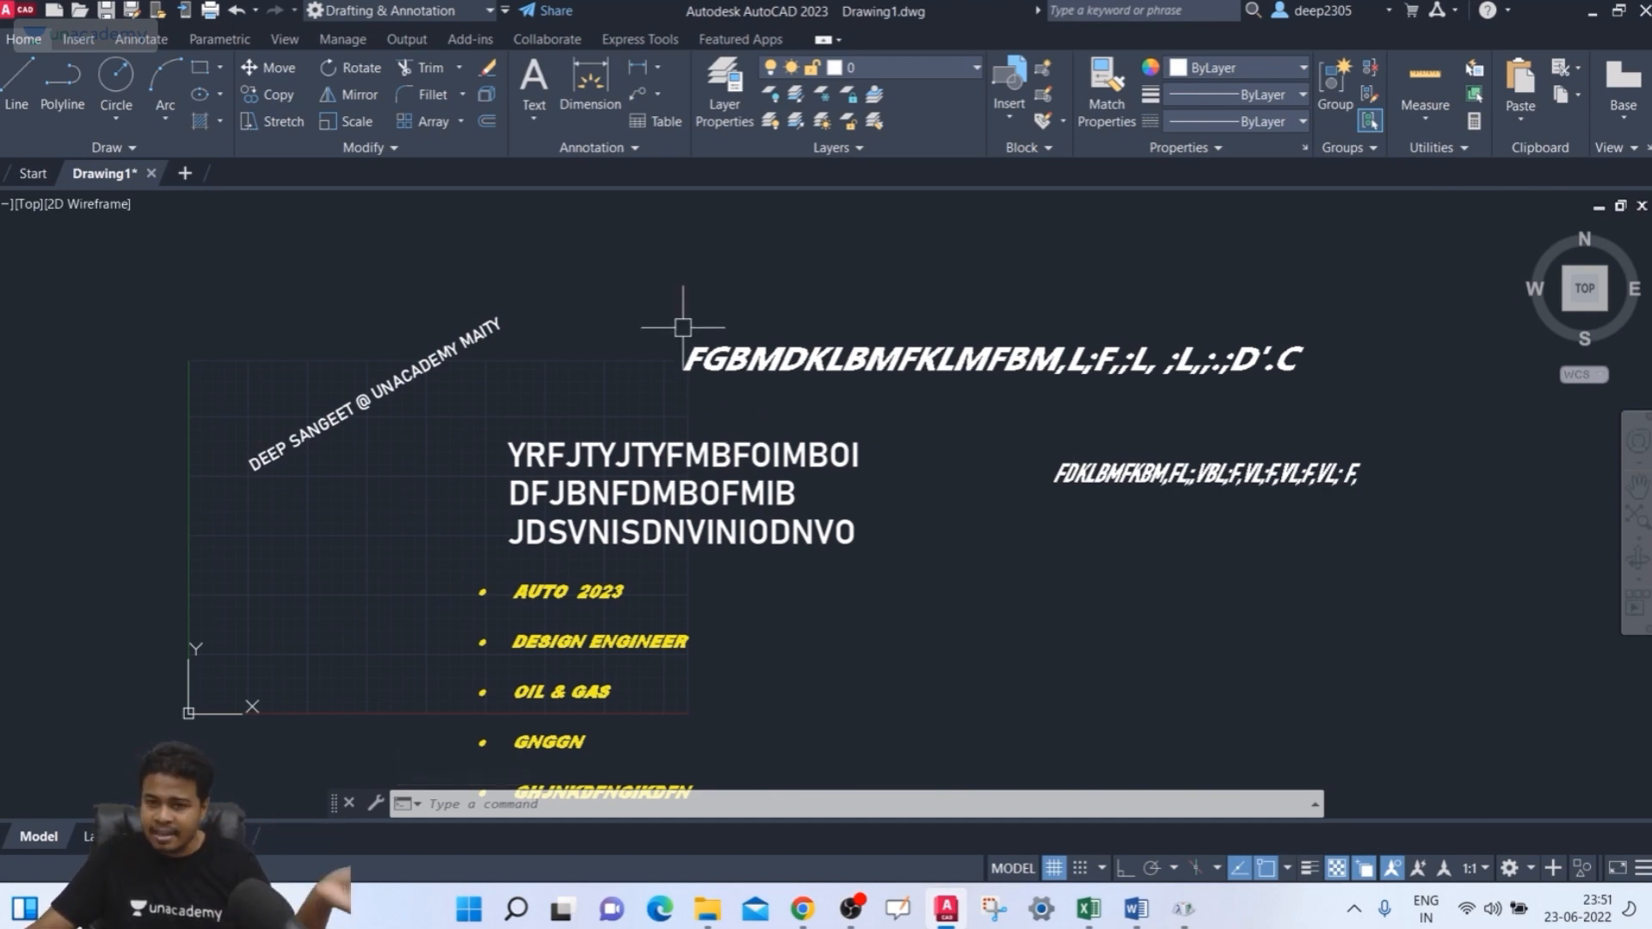
- Review the settings of style1 and the other custom text style without changing them, and close the text style settings
{"action": "type", "text": "ST"}
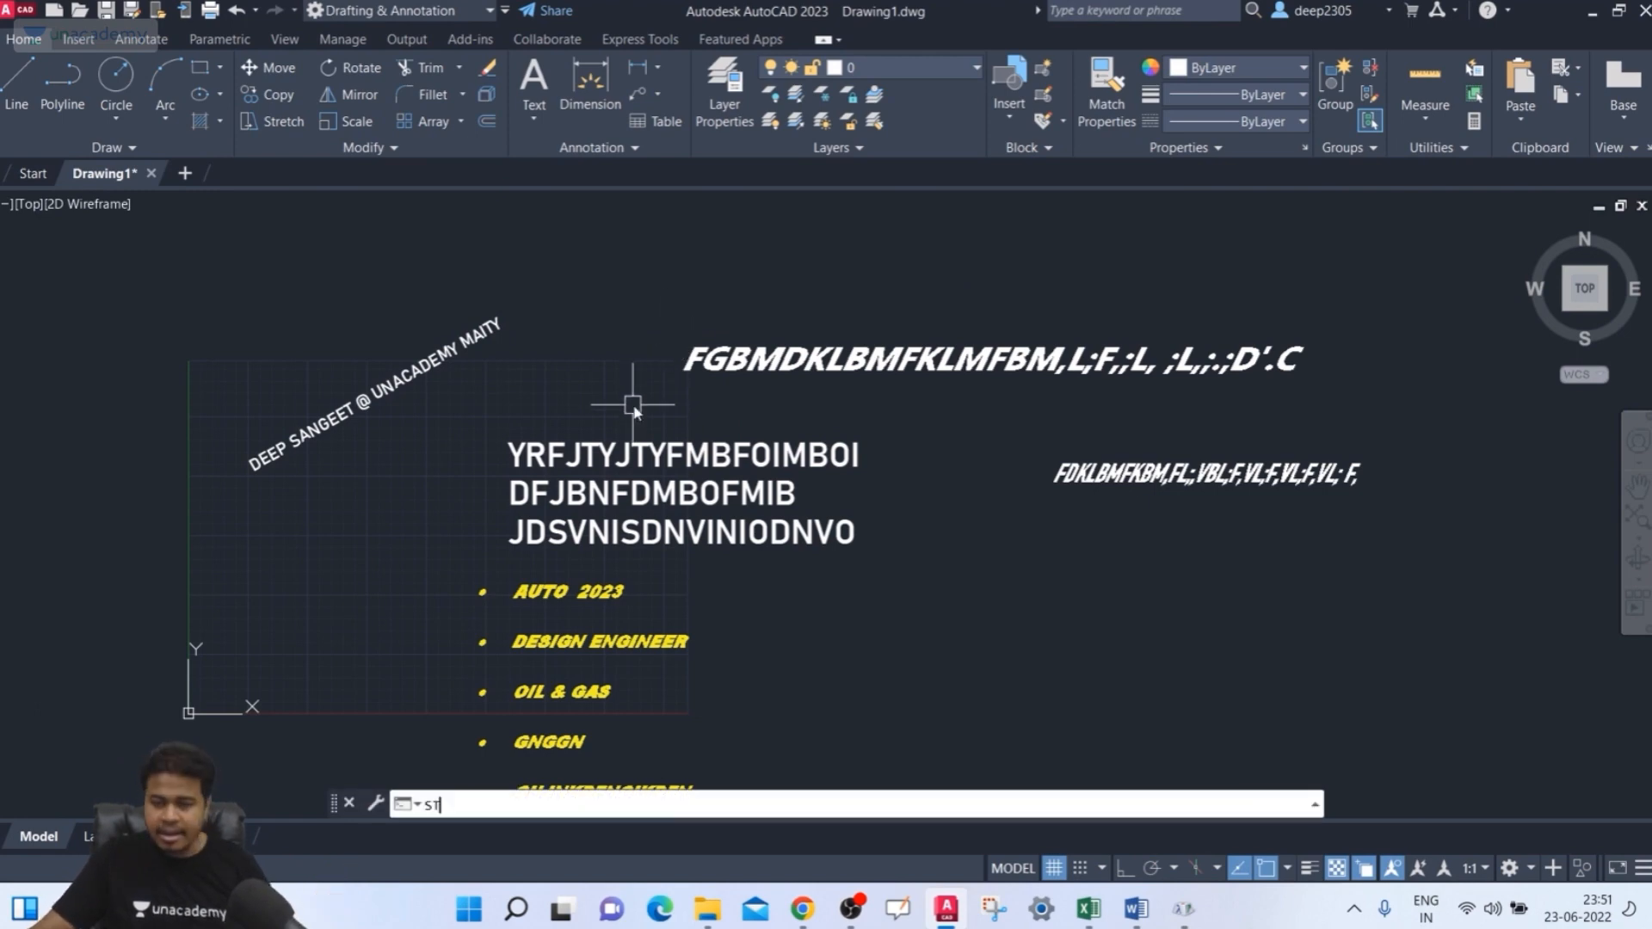
{"action": "key", "text": "Return"}
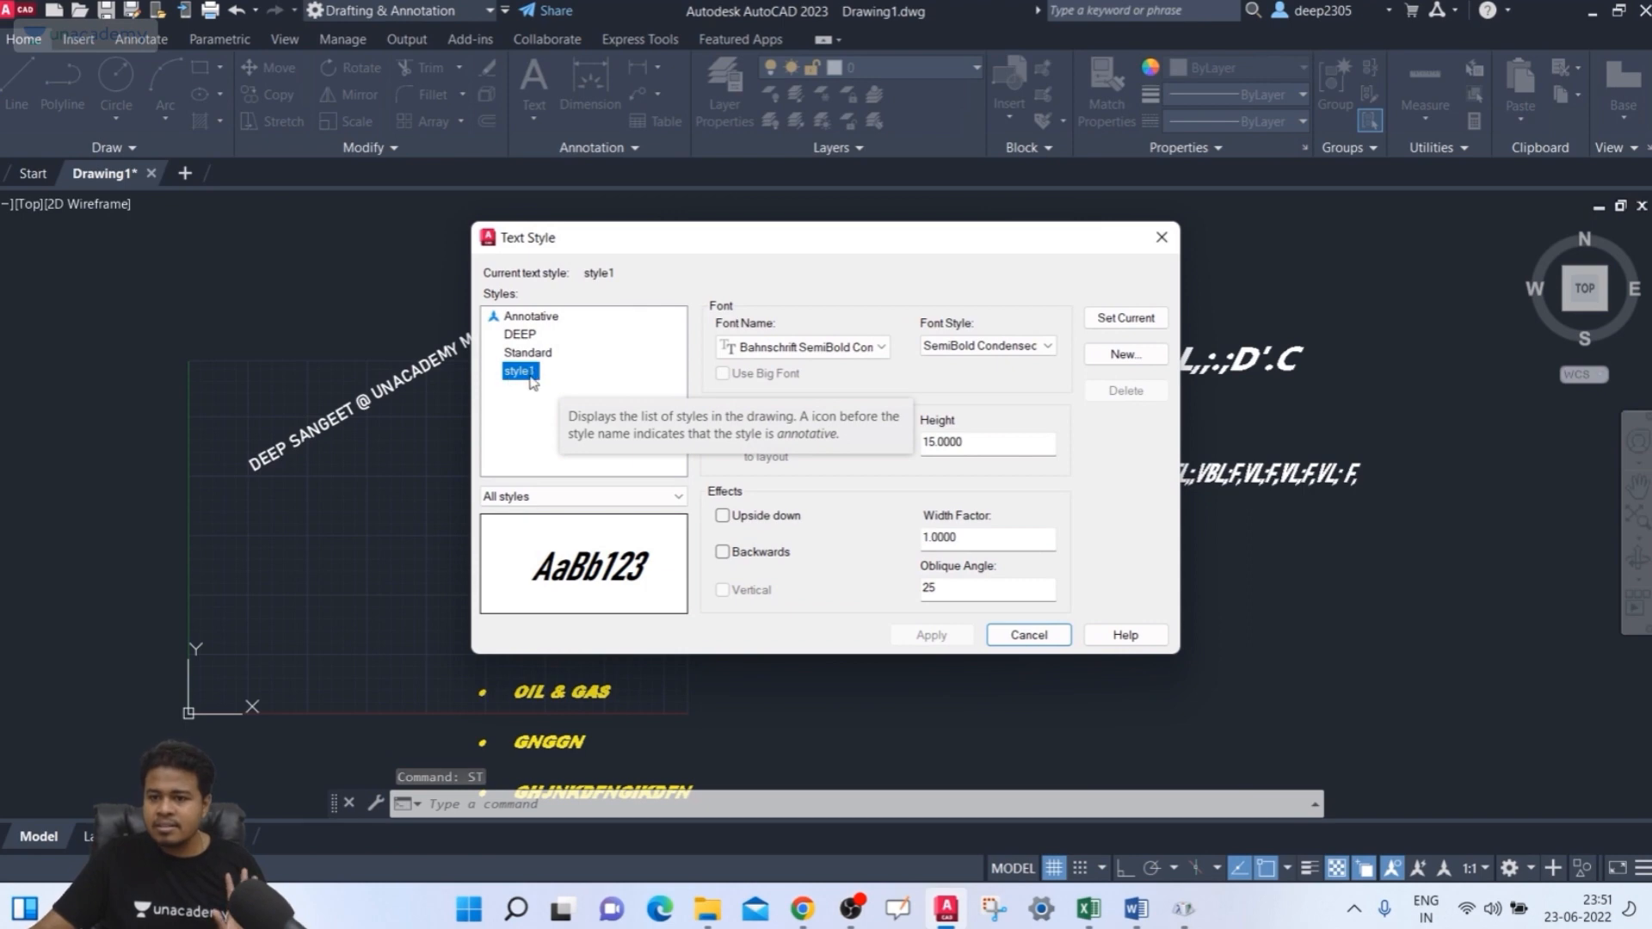
{"action": "left_click", "coordinate": [523, 335]}
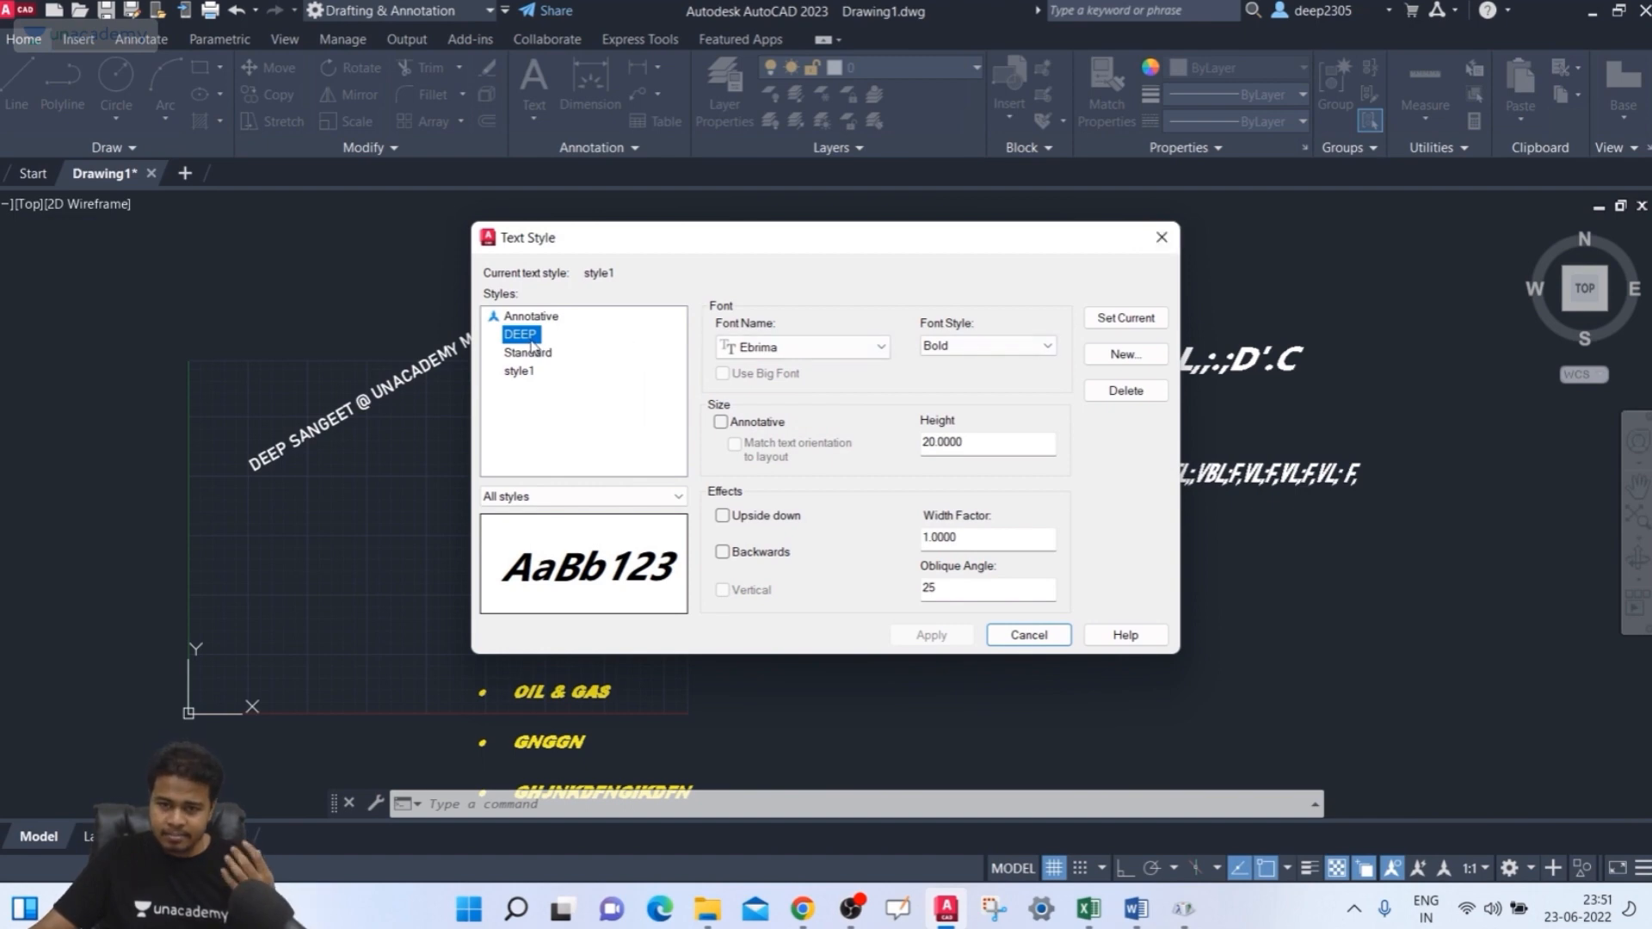
{"action": "left_click", "coordinate": [1159, 244]}
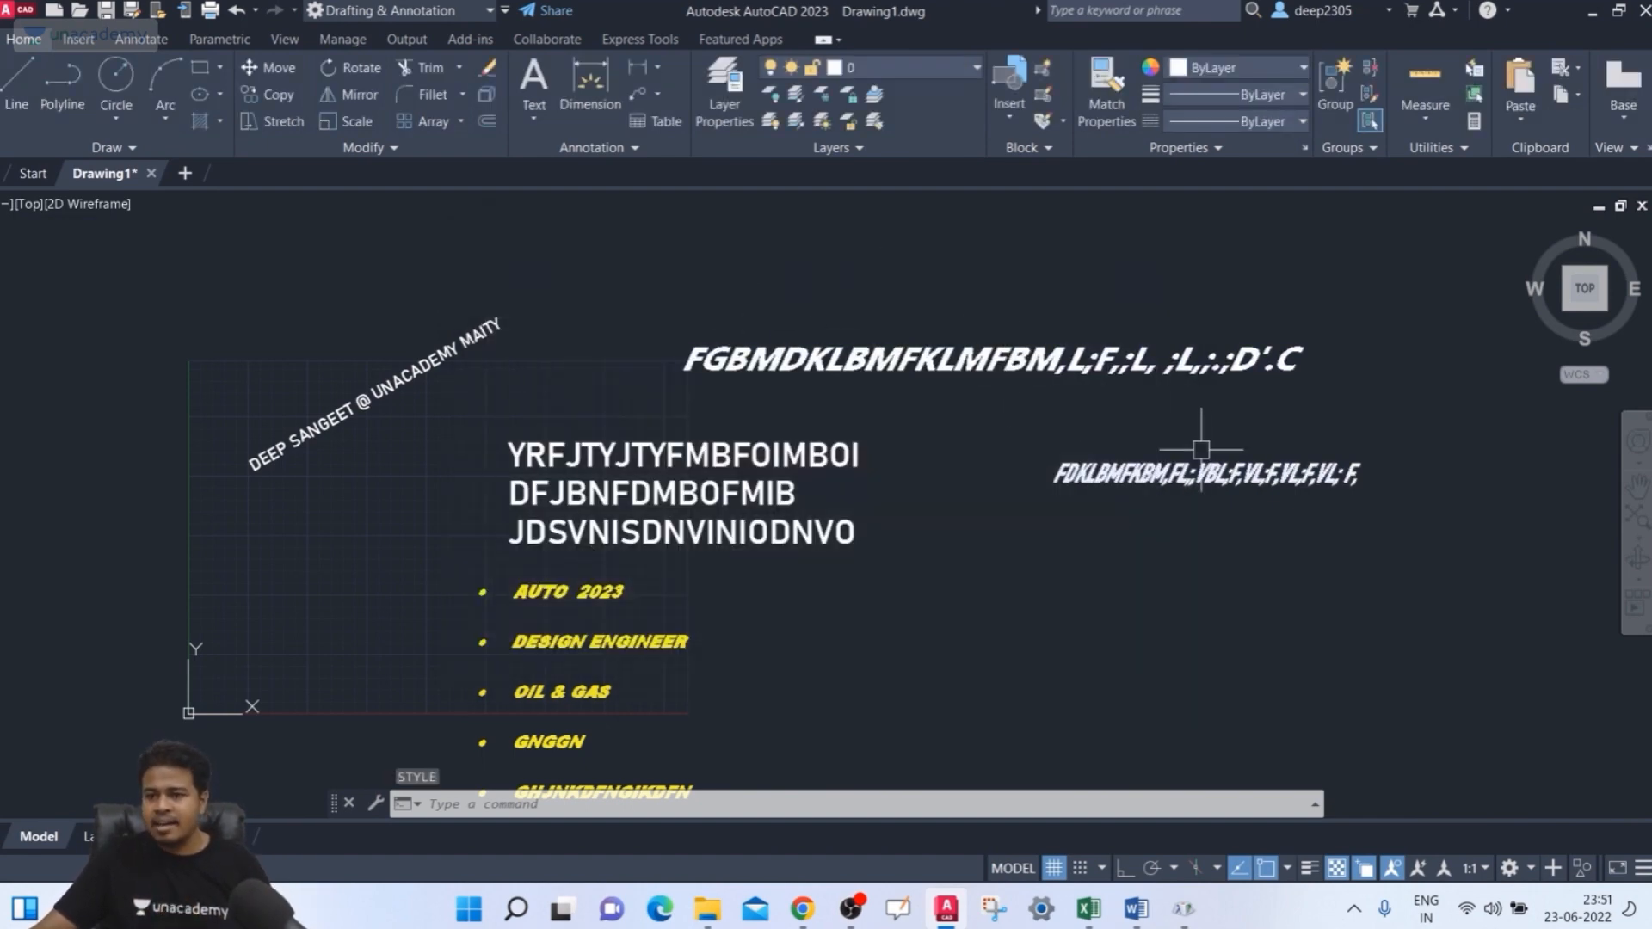
{"action": "type", "text": "ST"}
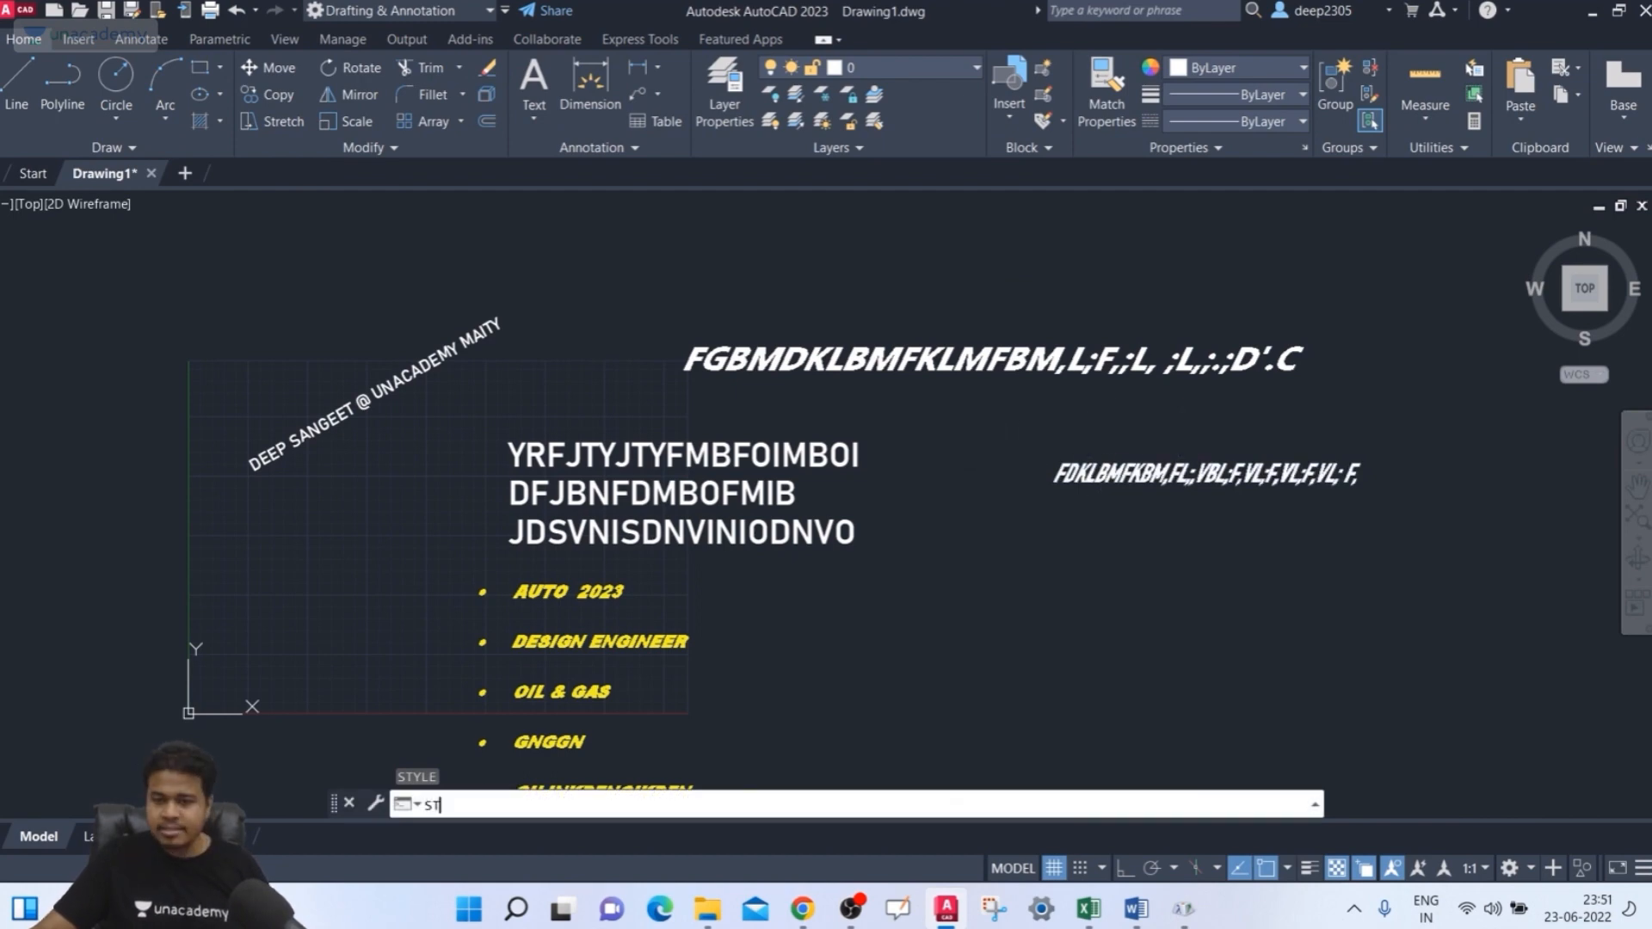
{"action": "key", "text": "Return"}
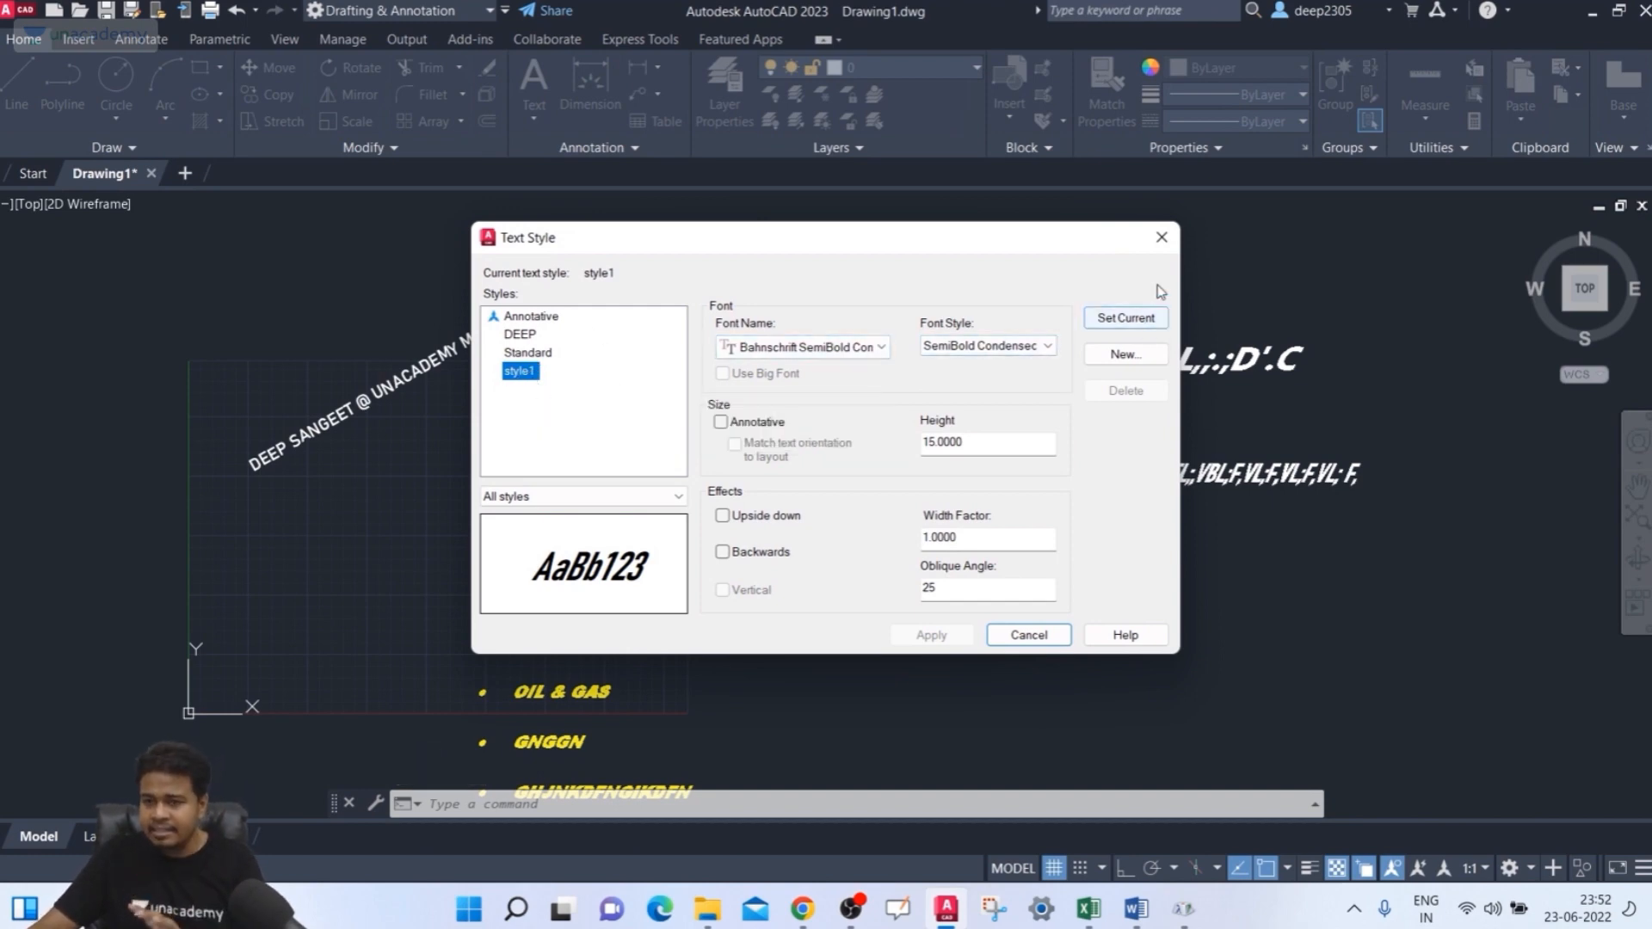
{"action": "left_click", "coordinate": [1161, 238]}
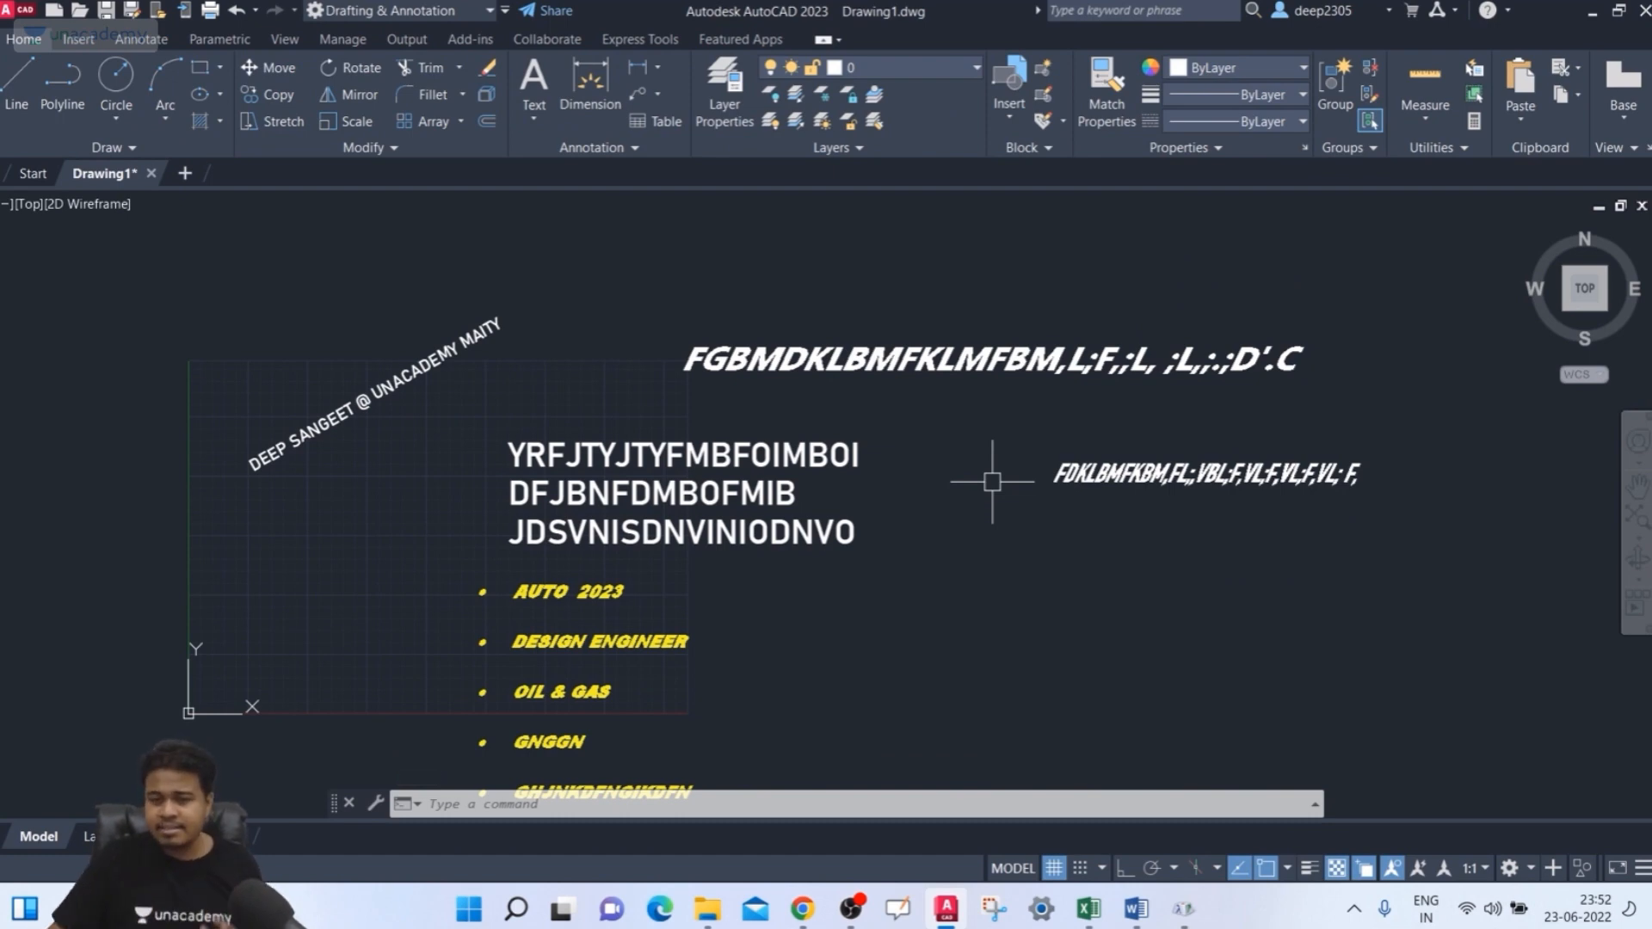
{"action": "scroll", "coordinate": [889, 442], "scroll_direction": "down", "scroll_amount": 3}
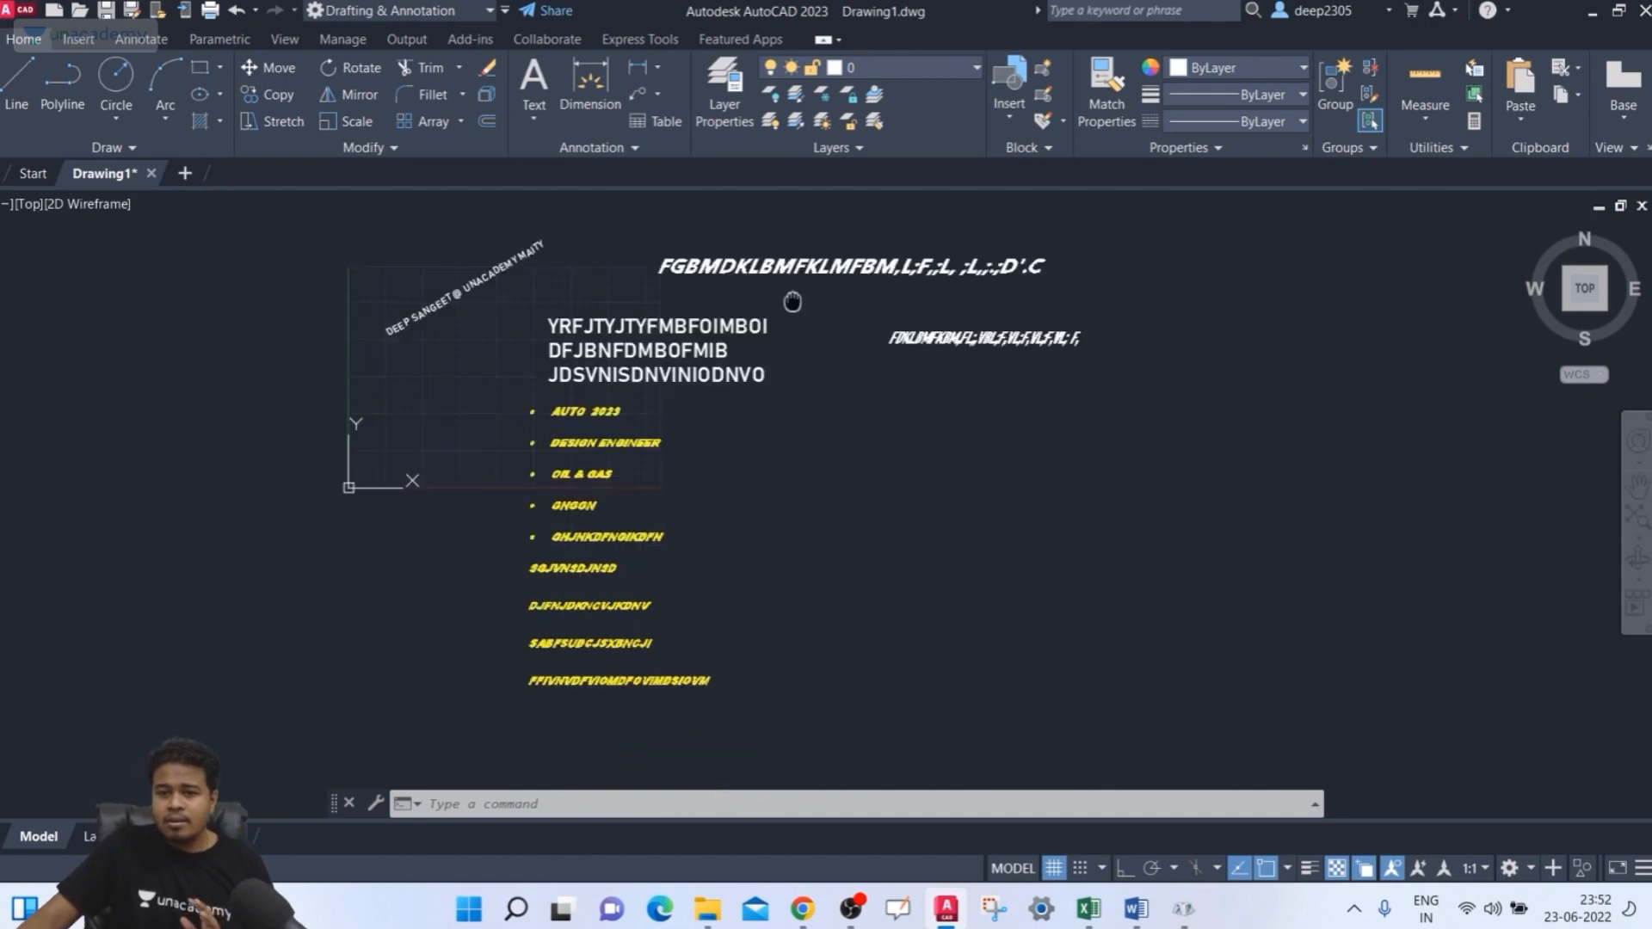
{"action": "scroll", "coordinate": [804, 253], "scroll_direction": "up", "scroll_amount": 2}
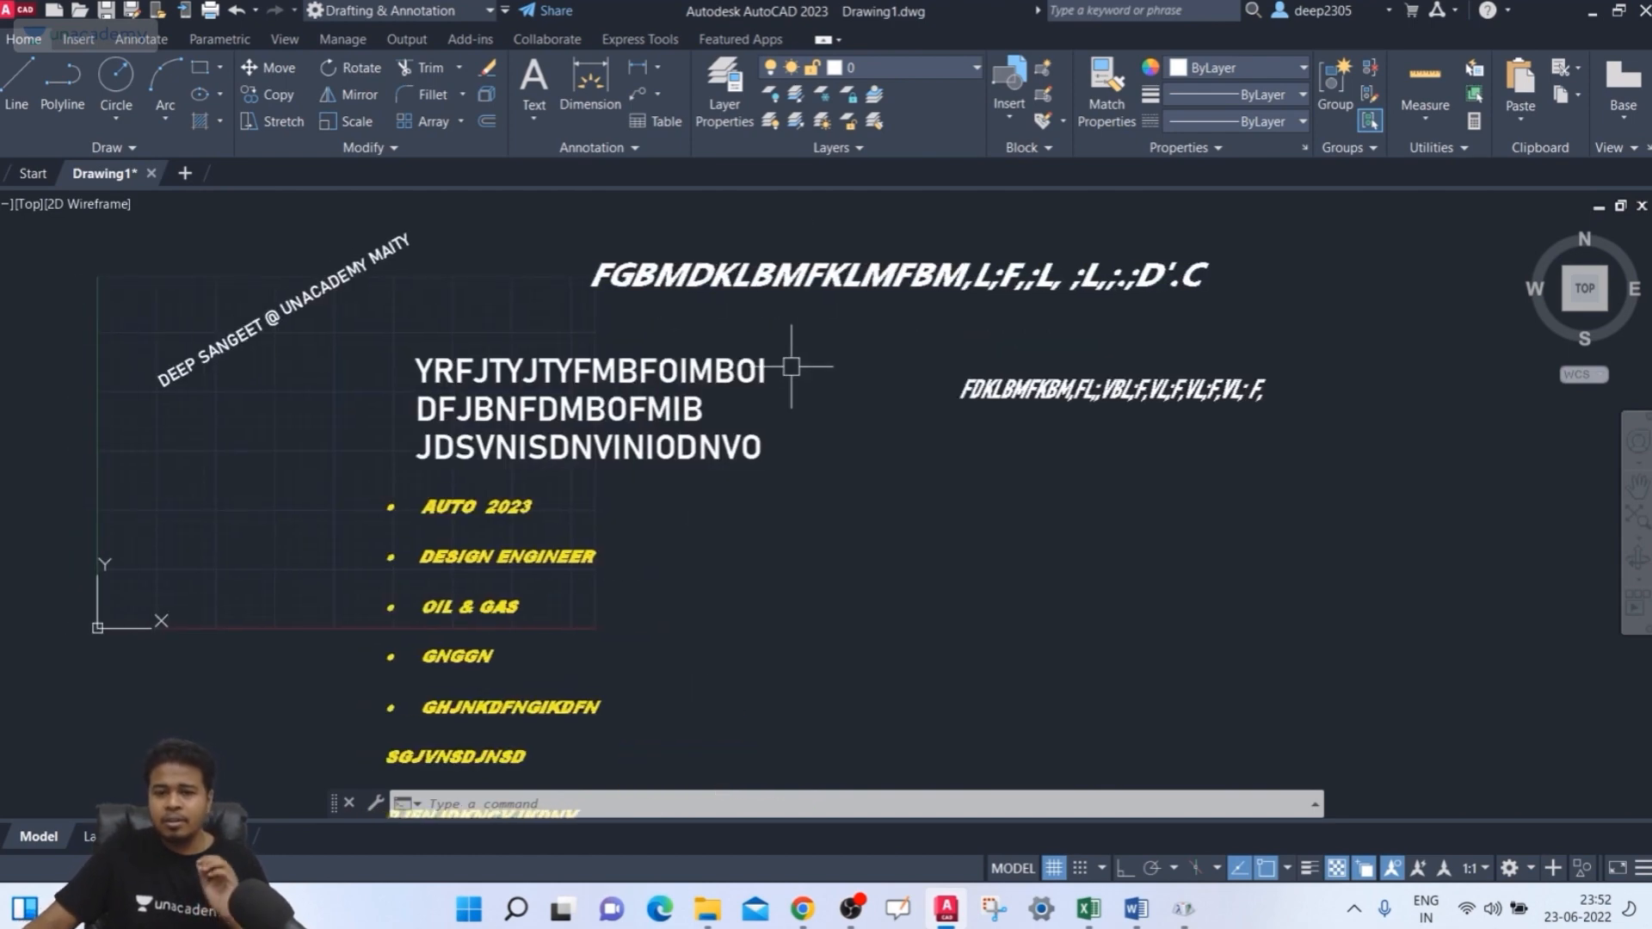
{"action": "middle_click_drag", "start_coordinate": [786, 358], "coordinate": [825, 455]}
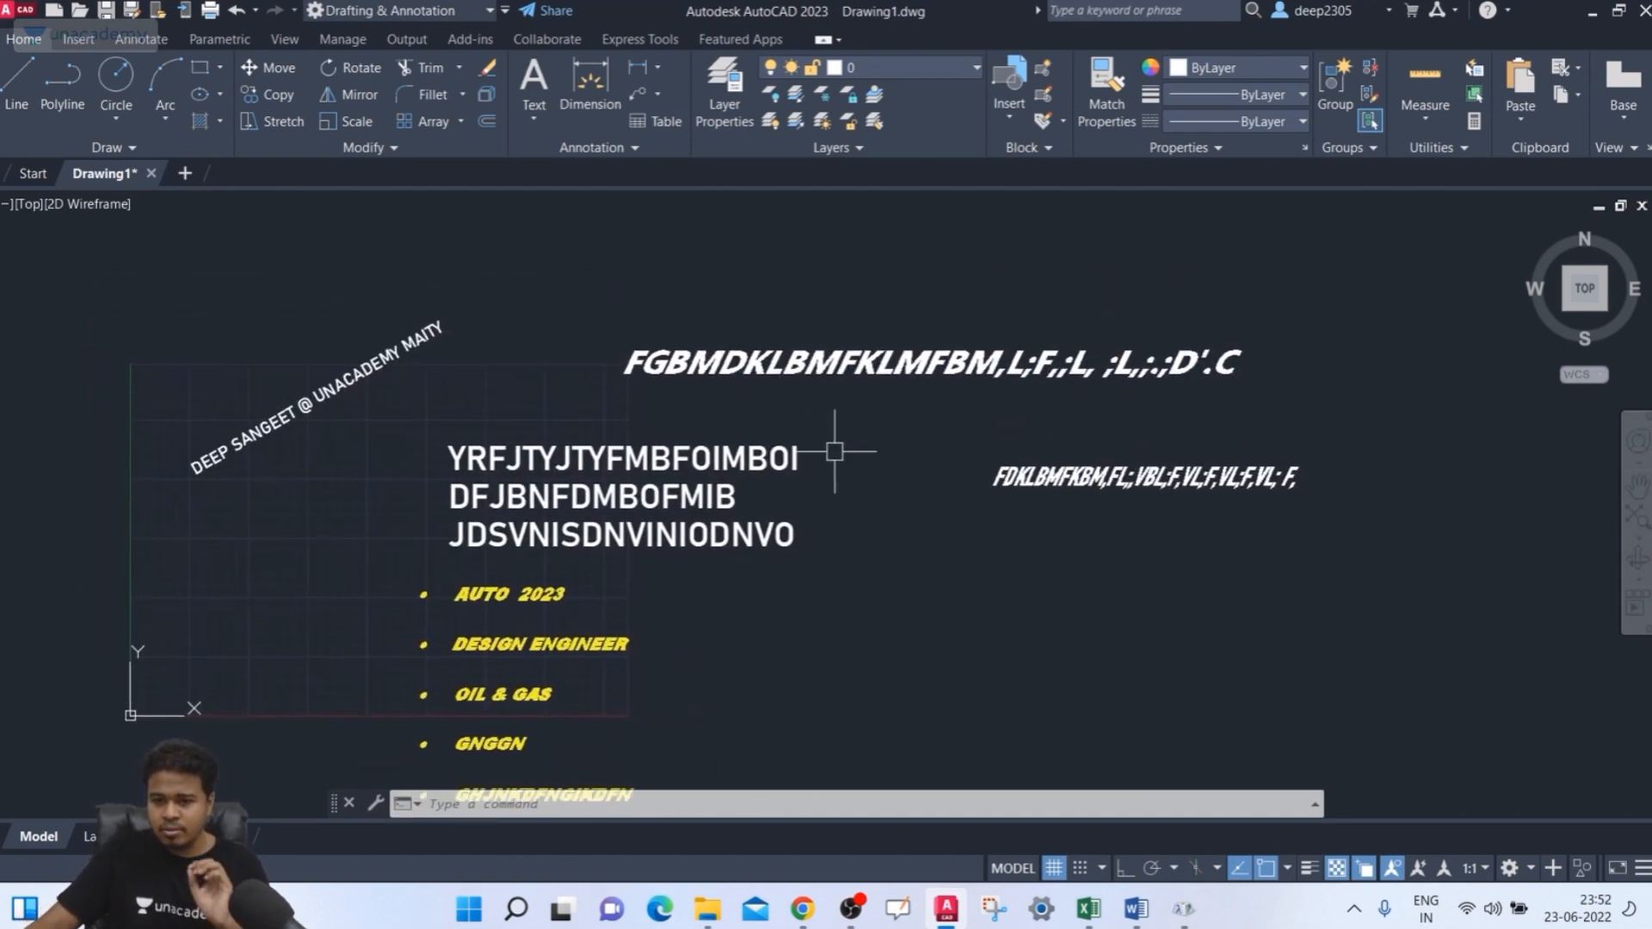
{"action": "scroll", "coordinate": [810, 482], "scroll_direction": "up", "scroll_amount": 3}
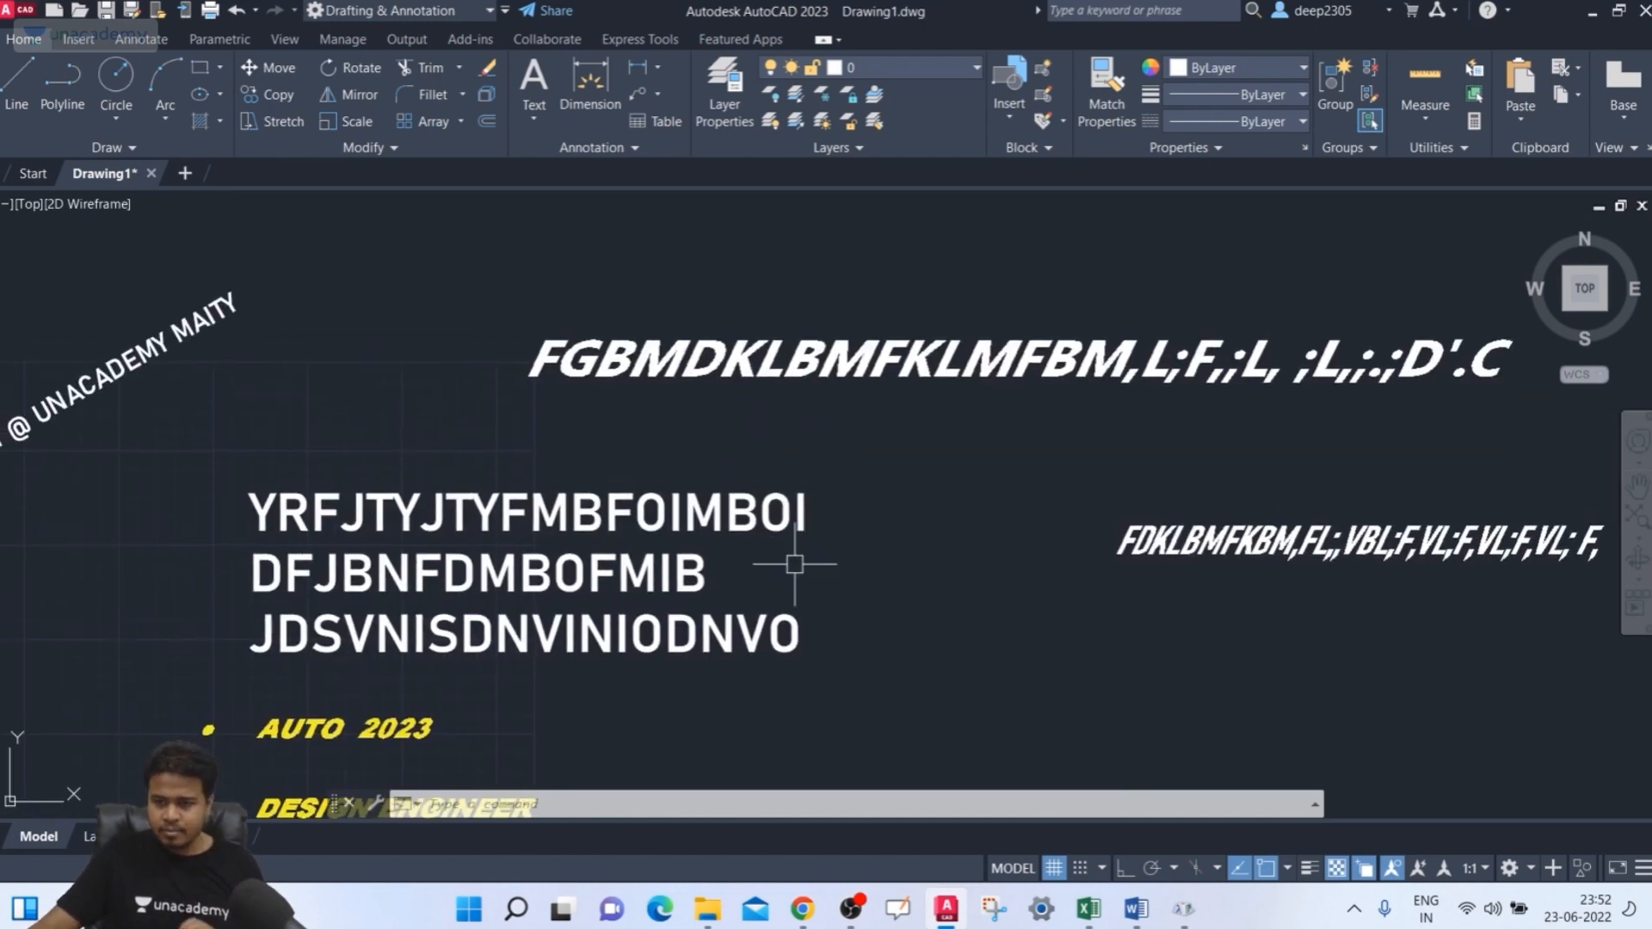
{"action": "scroll", "coordinate": [794, 565], "scroll_direction": "down", "scroll_amount": 3}
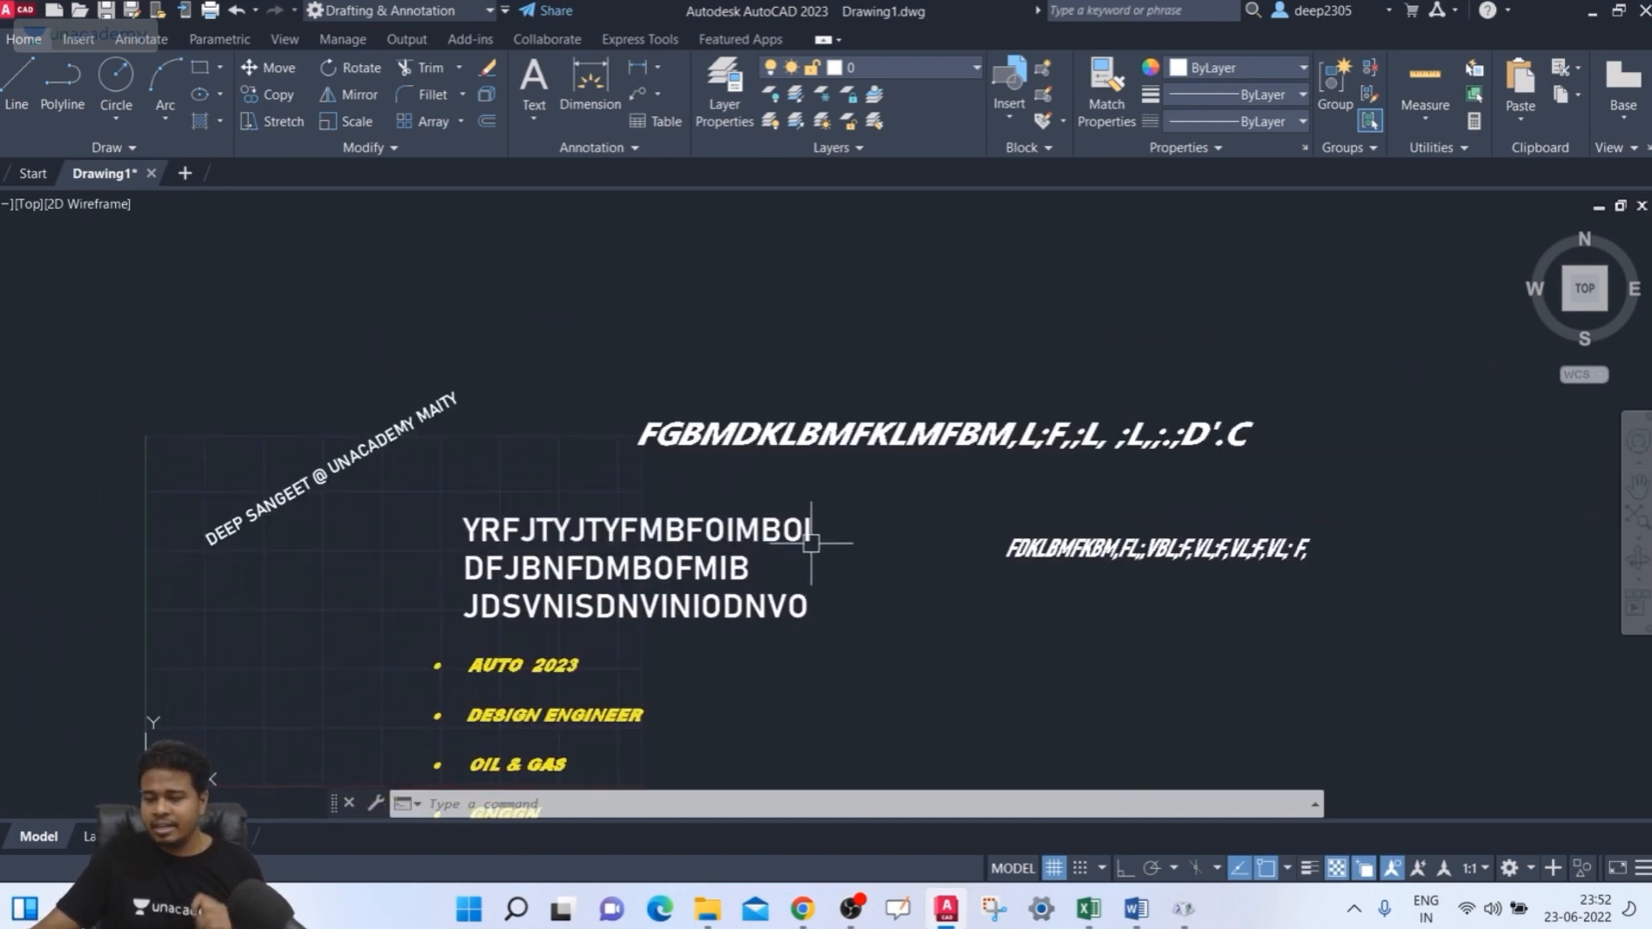
{"action": "middle_click_drag", "start_coordinate": [826, 509], "coordinate": [858, 487]}
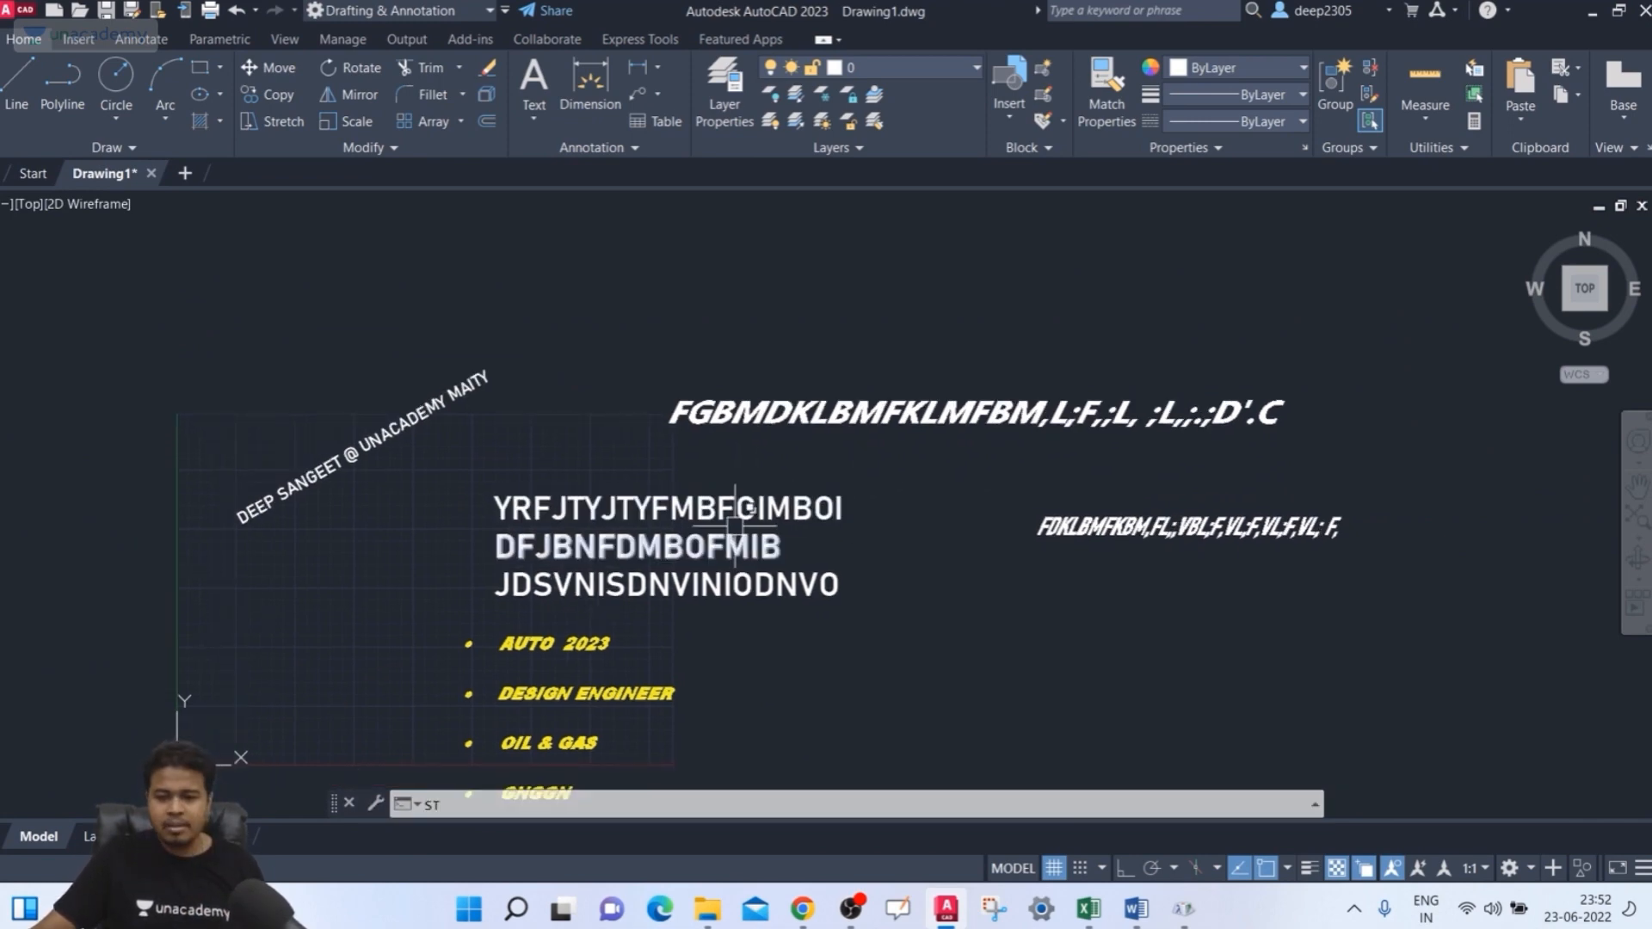
- Preview the Upside down and Backwards effects on style1, clear both effects and close the text style settings
{"action": "type", "text": "T"}
{"action": "key", "text": "Return"}
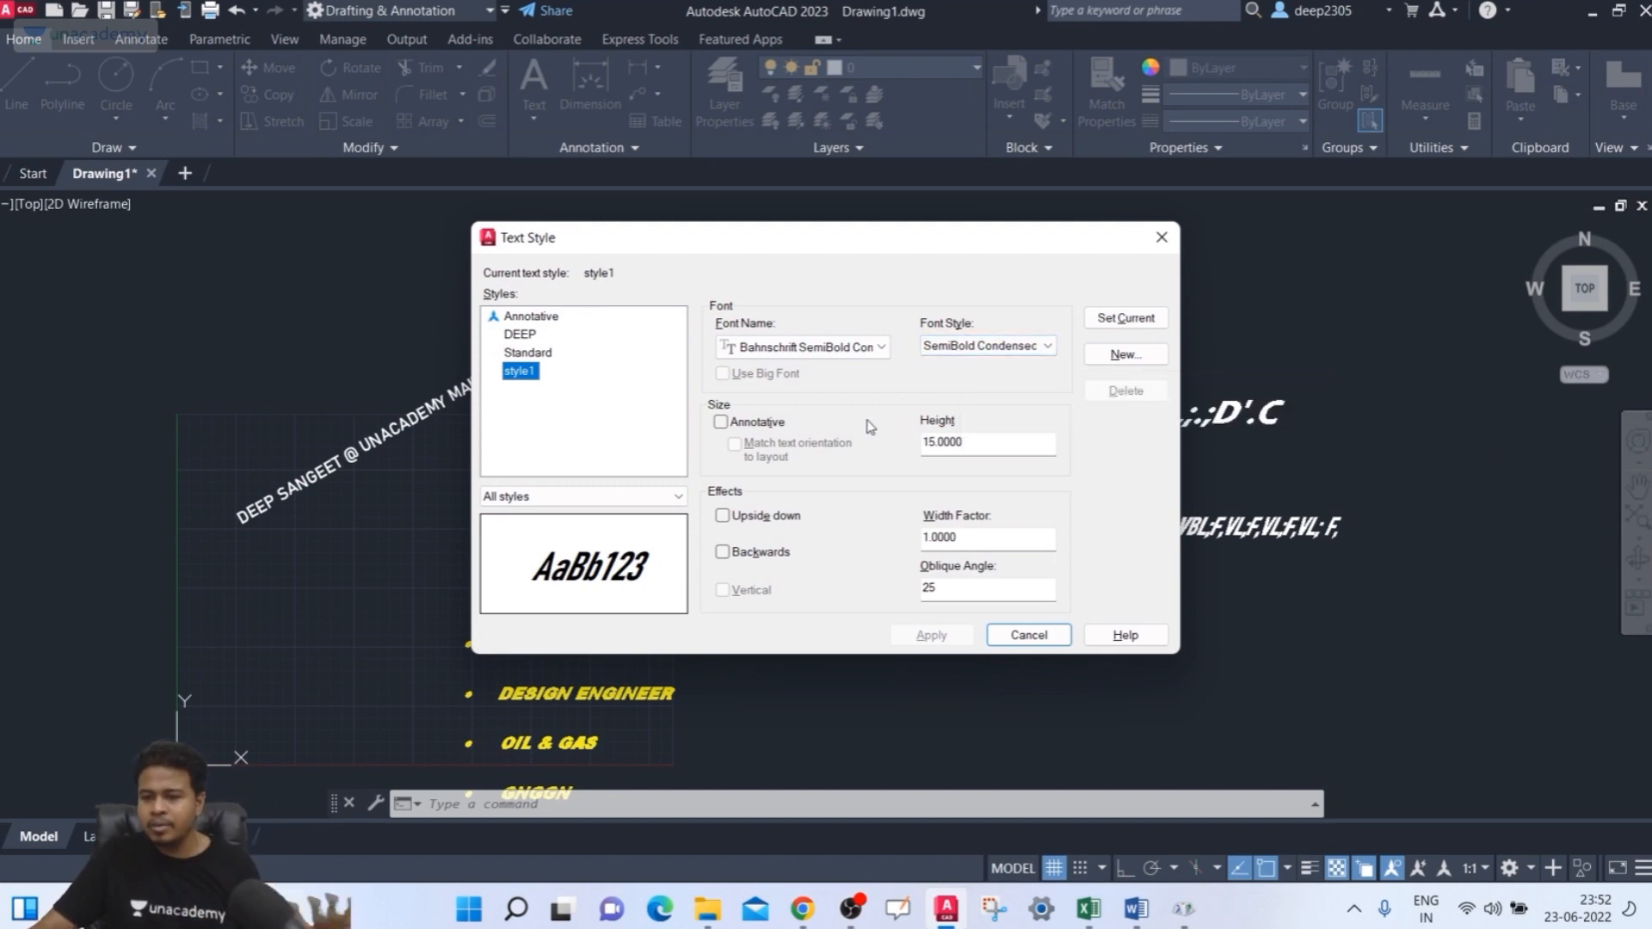
{"action": "left_click", "coordinate": [781, 525]}
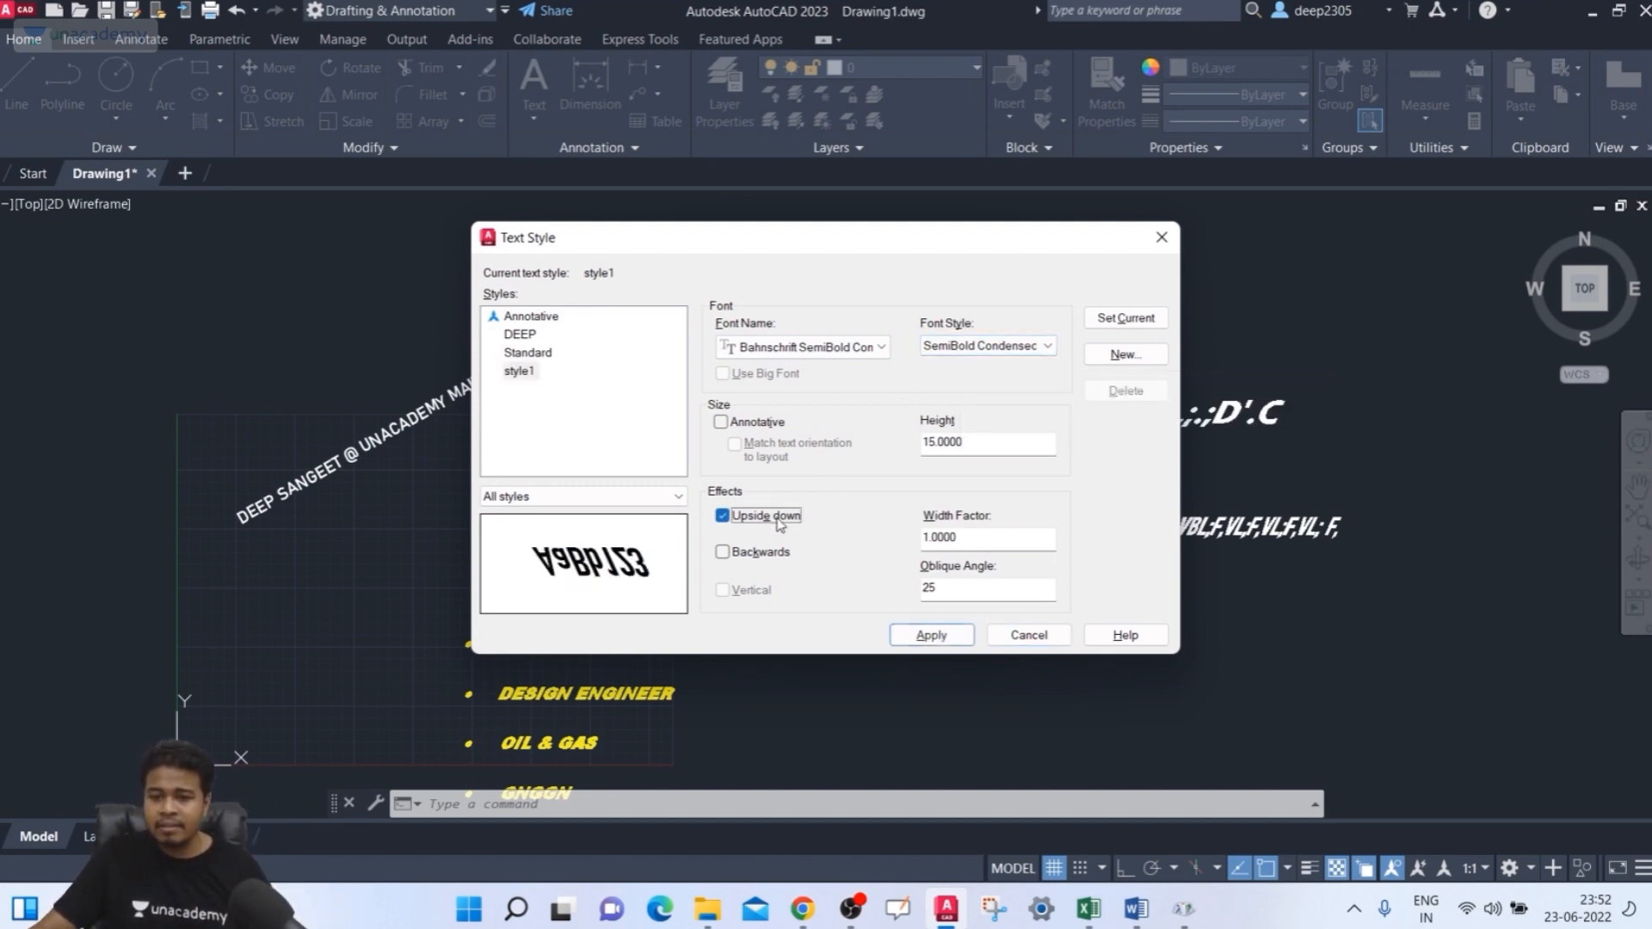
{"action": "left_click", "coordinate": [770, 556]}
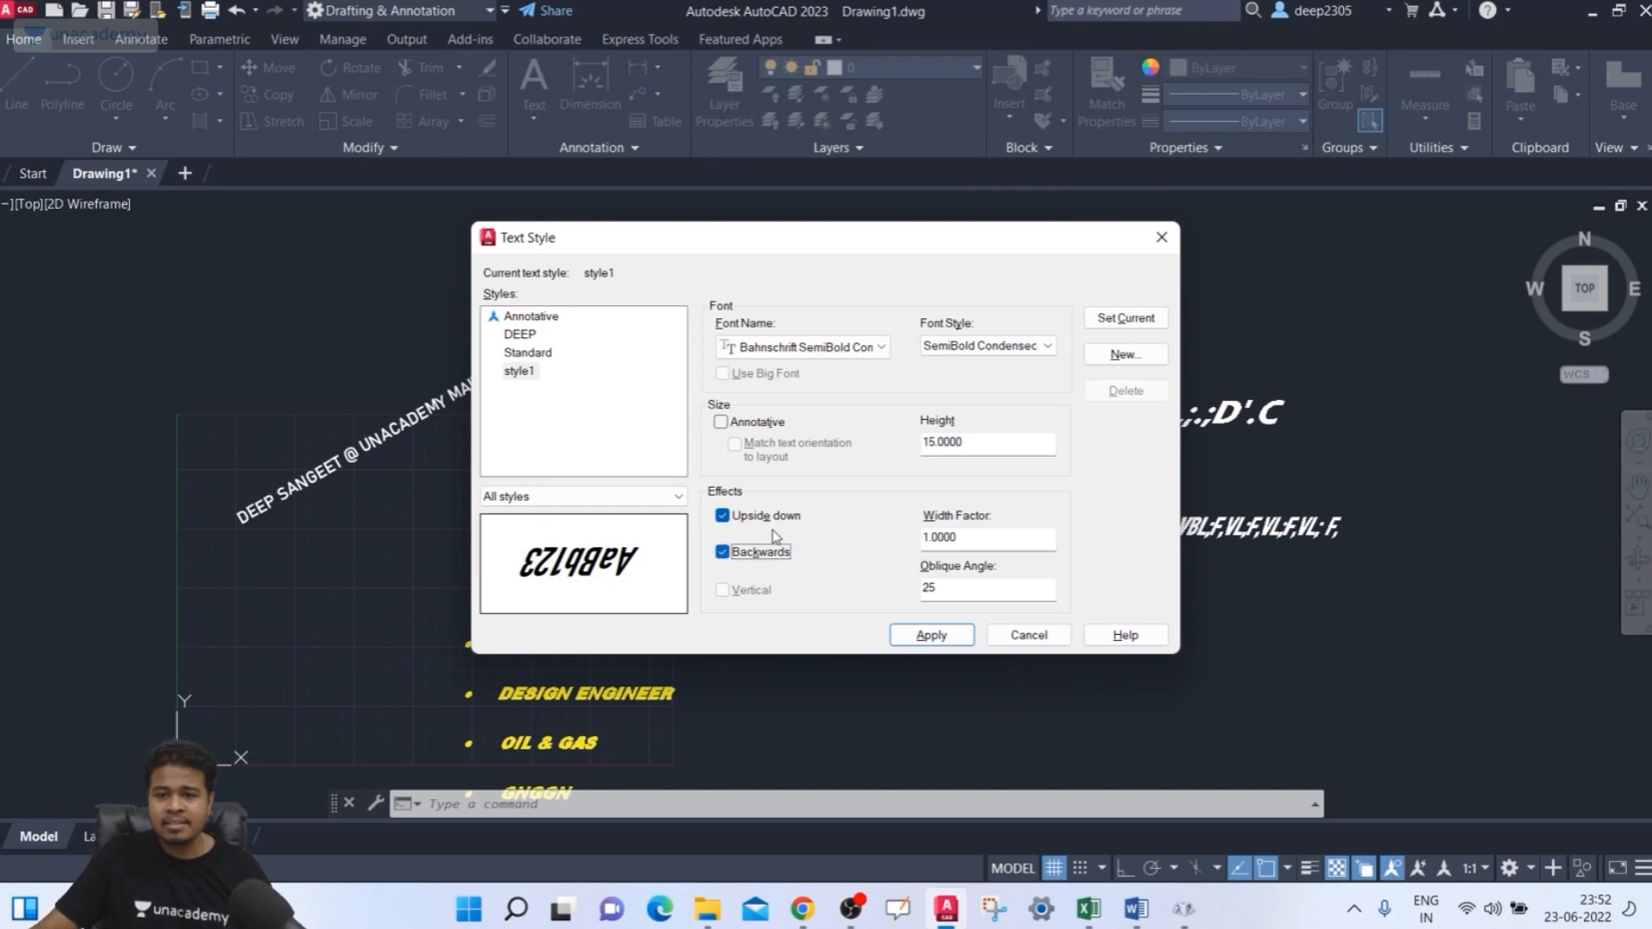
{"action": "left_click", "coordinate": [773, 517]}
{"action": "left_click", "coordinate": [772, 551]}
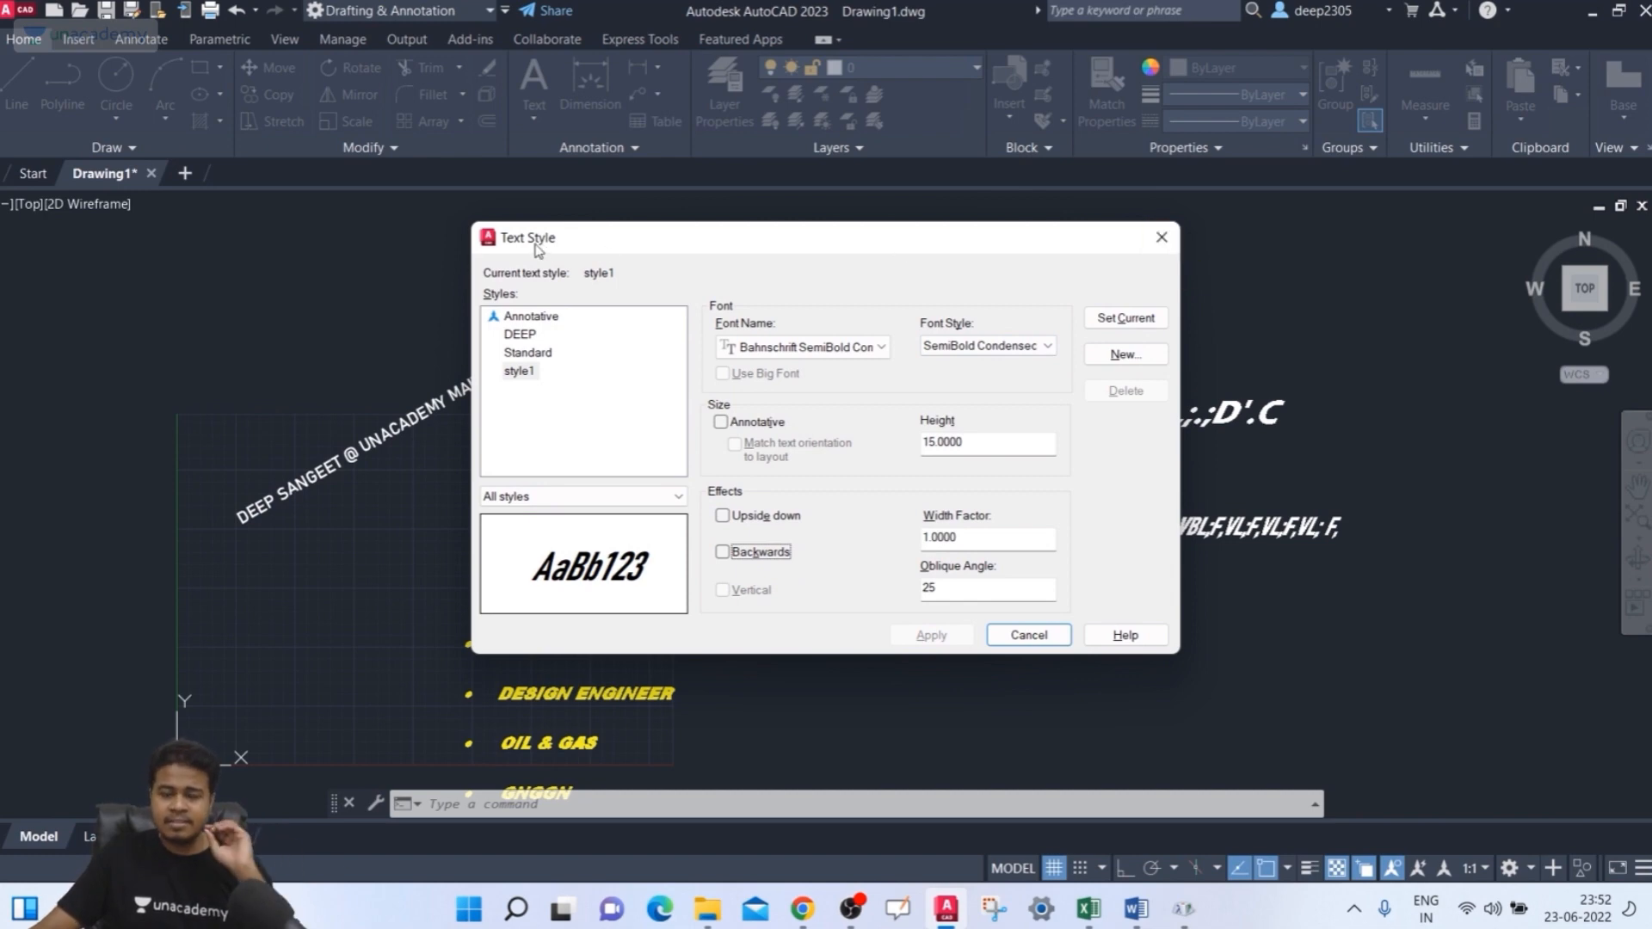
{"action": "left_click", "coordinate": [1162, 237]}
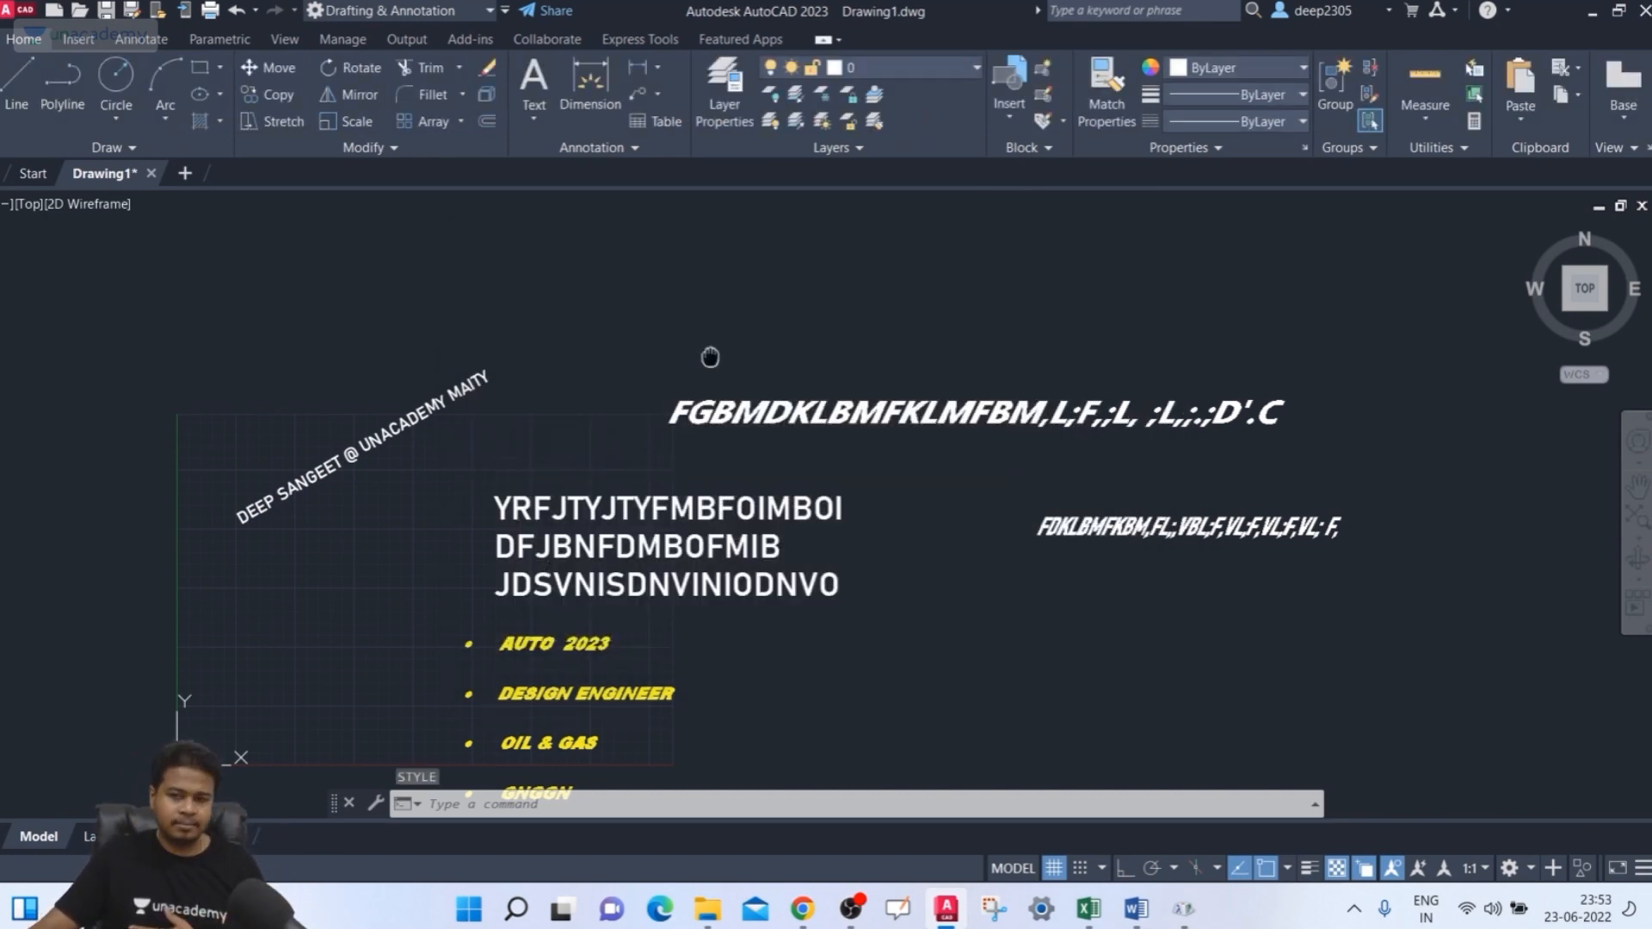
- Open the yellow bulleted multiline text for editing, select all lines but the last, and preview style1 and the other custom style on them
{"action": "middle_click_drag", "start_coordinate": [710, 357], "coordinate": [739, 237]}
{"action": "middle_click_drag", "start_coordinate": [757, 525], "coordinate": [745, 374]}
{"action": "double_click", "coordinate": [612, 422]}
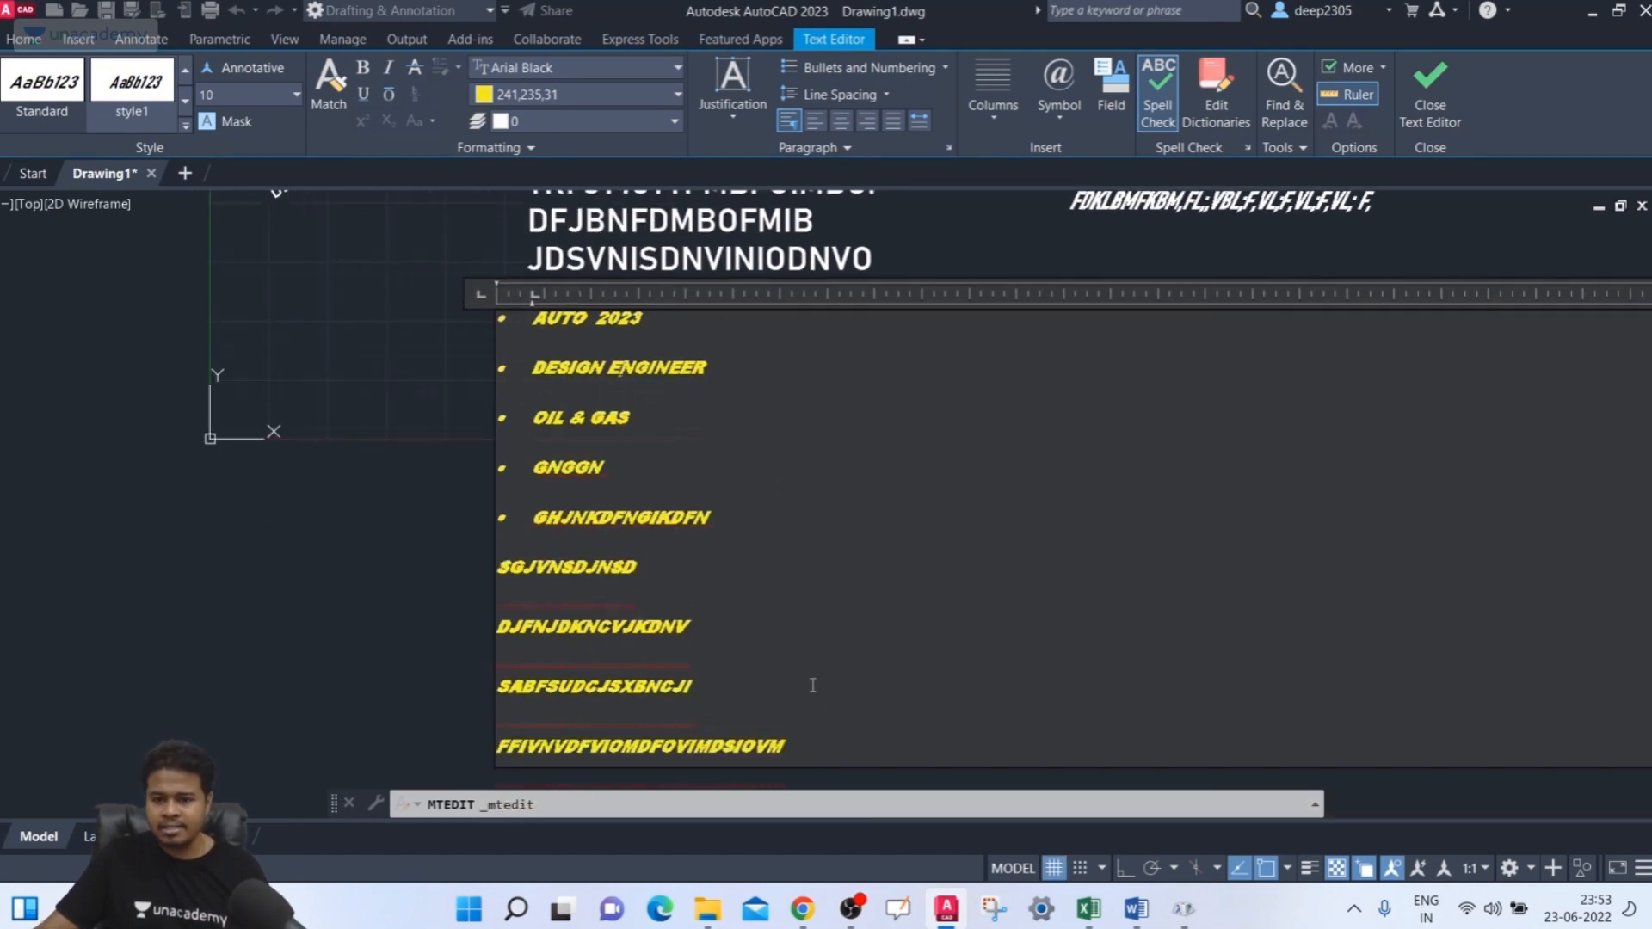
{"action": "left_click_drag", "start_coordinate": [701, 689], "coordinate": [481, 338]}
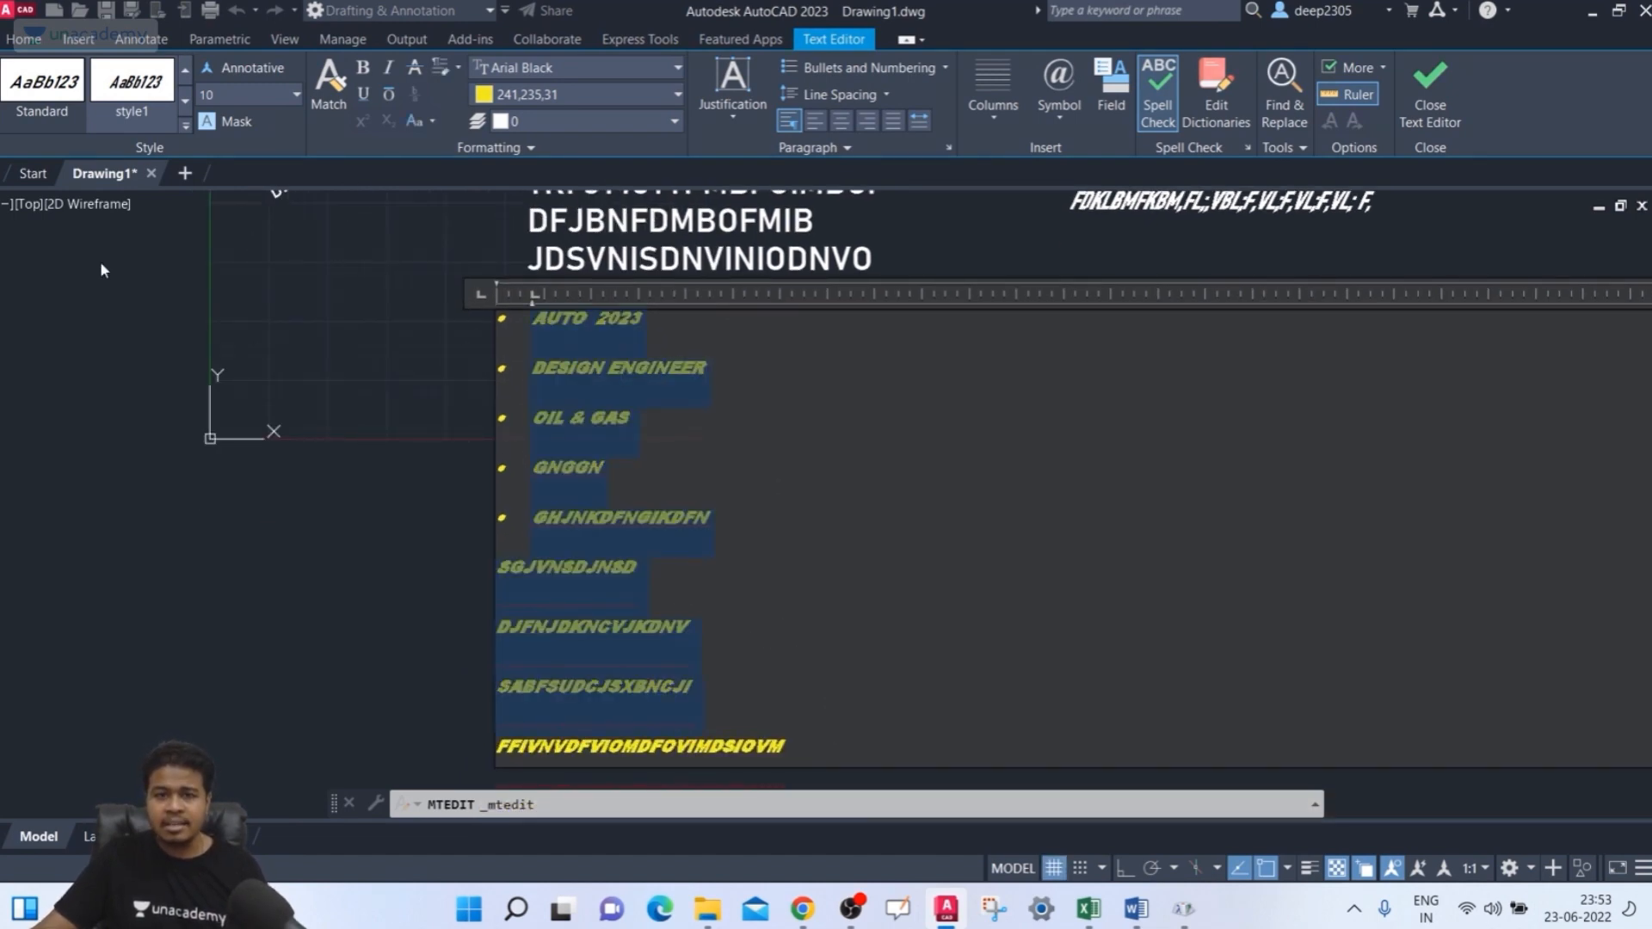
{"action": "left_click", "coordinate": [123, 104]}
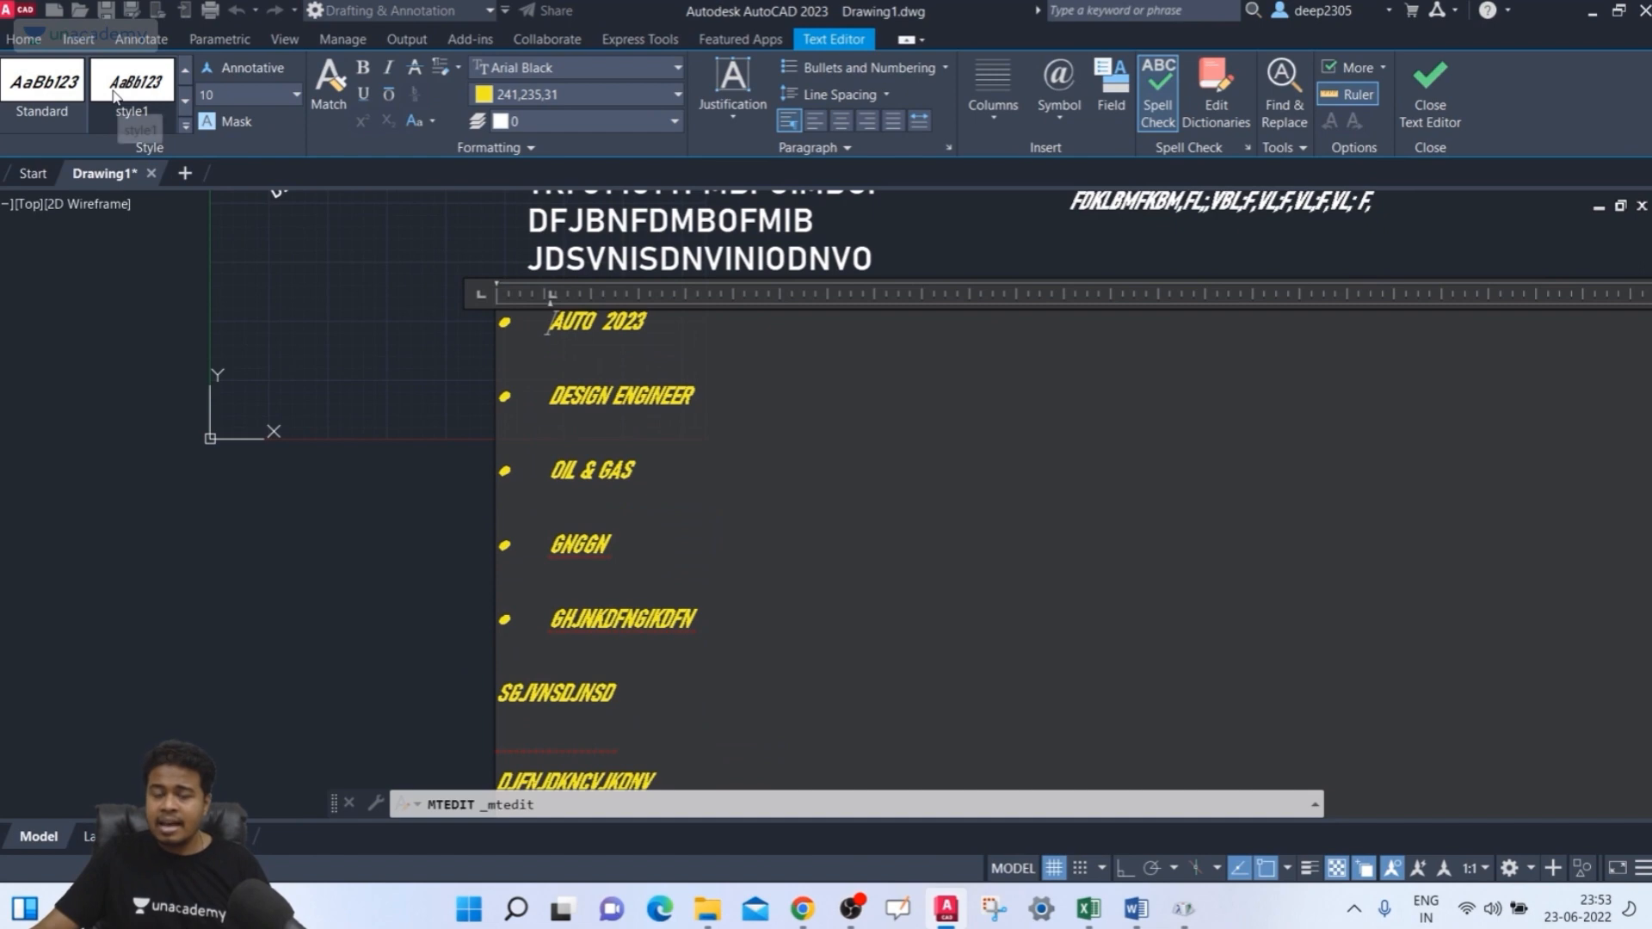
{"action": "left_click", "coordinate": [186, 123]}
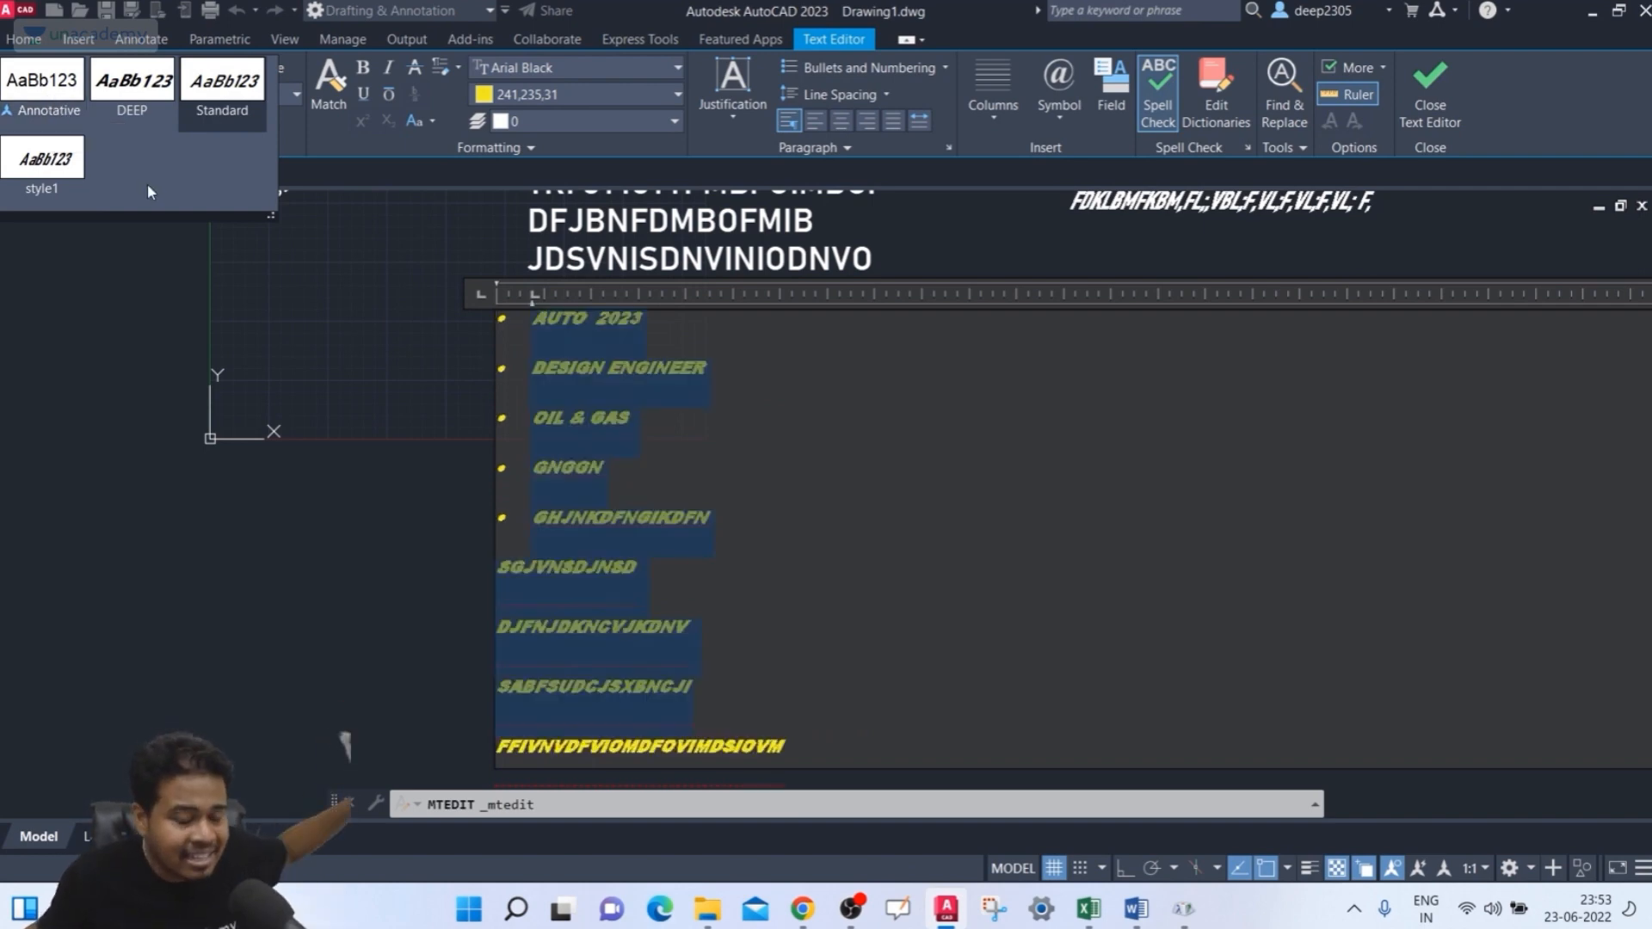
{"action": "left_click", "coordinate": [155, 94]}
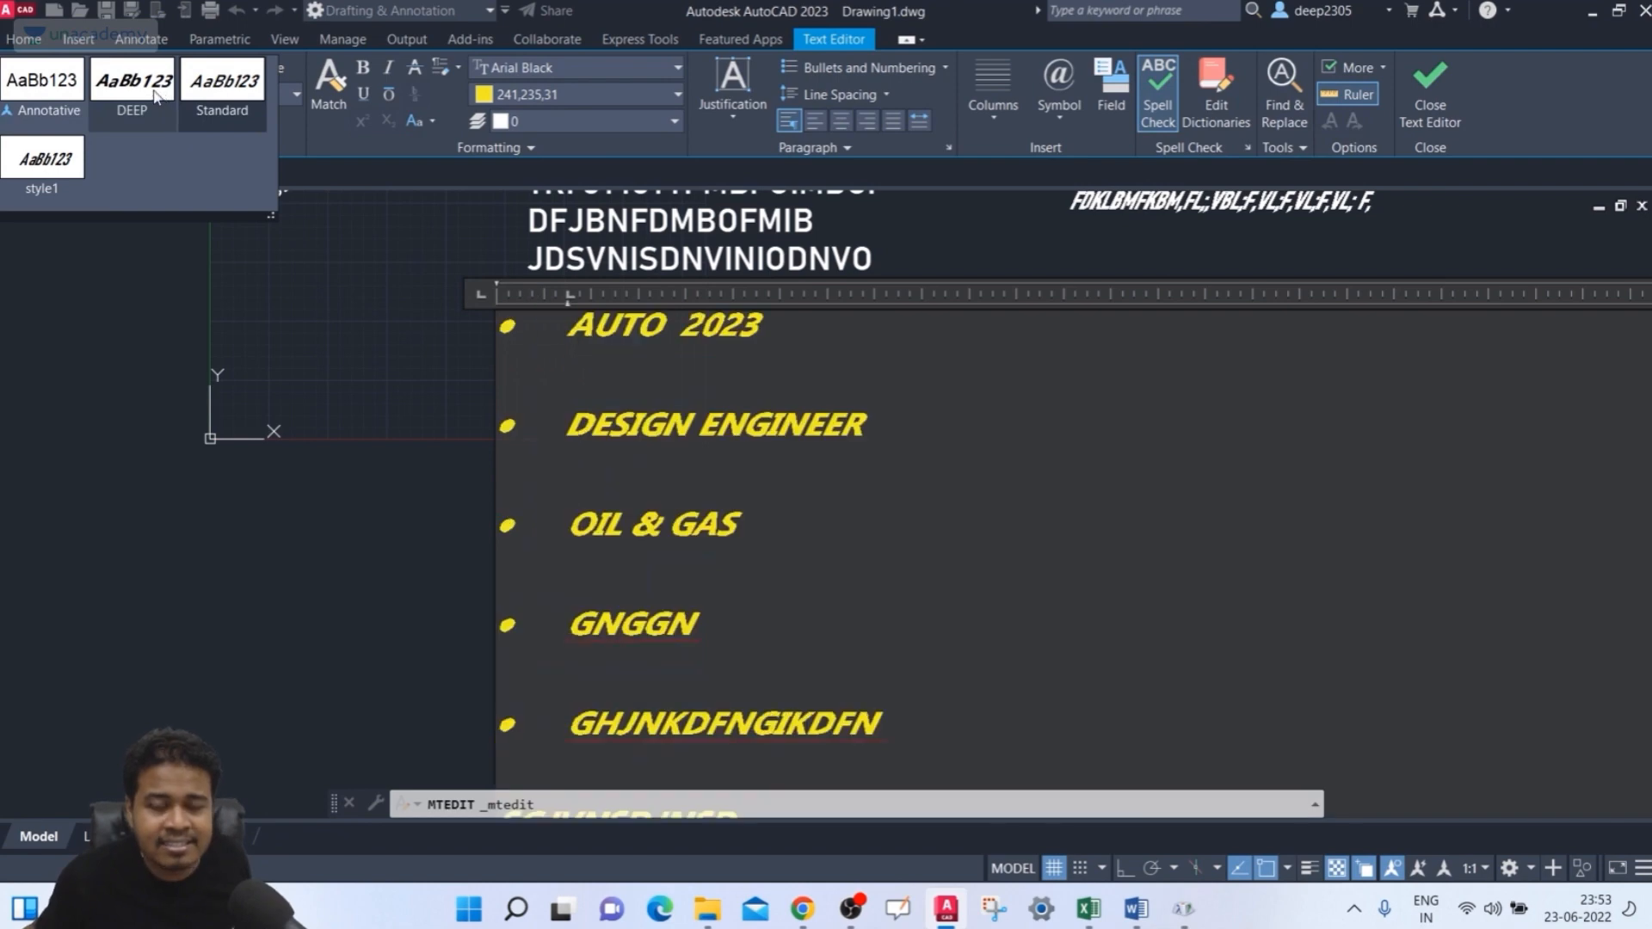
{"action": "left_click", "coordinate": [62, 160]}
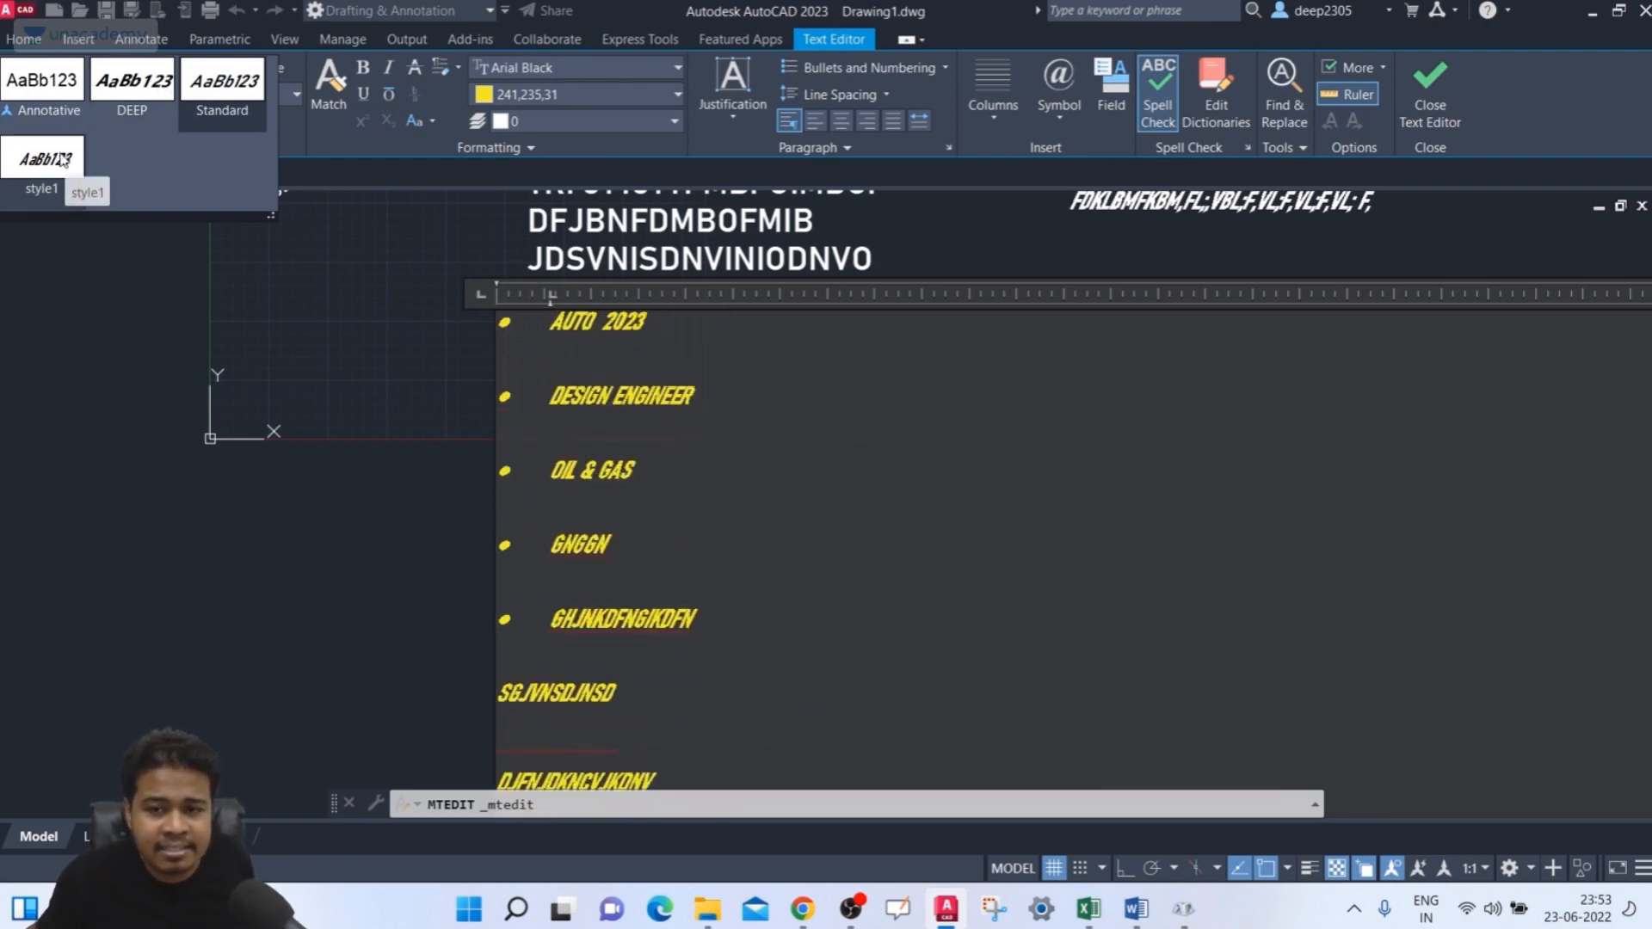
{"action": "left_click", "coordinate": [131, 116]}
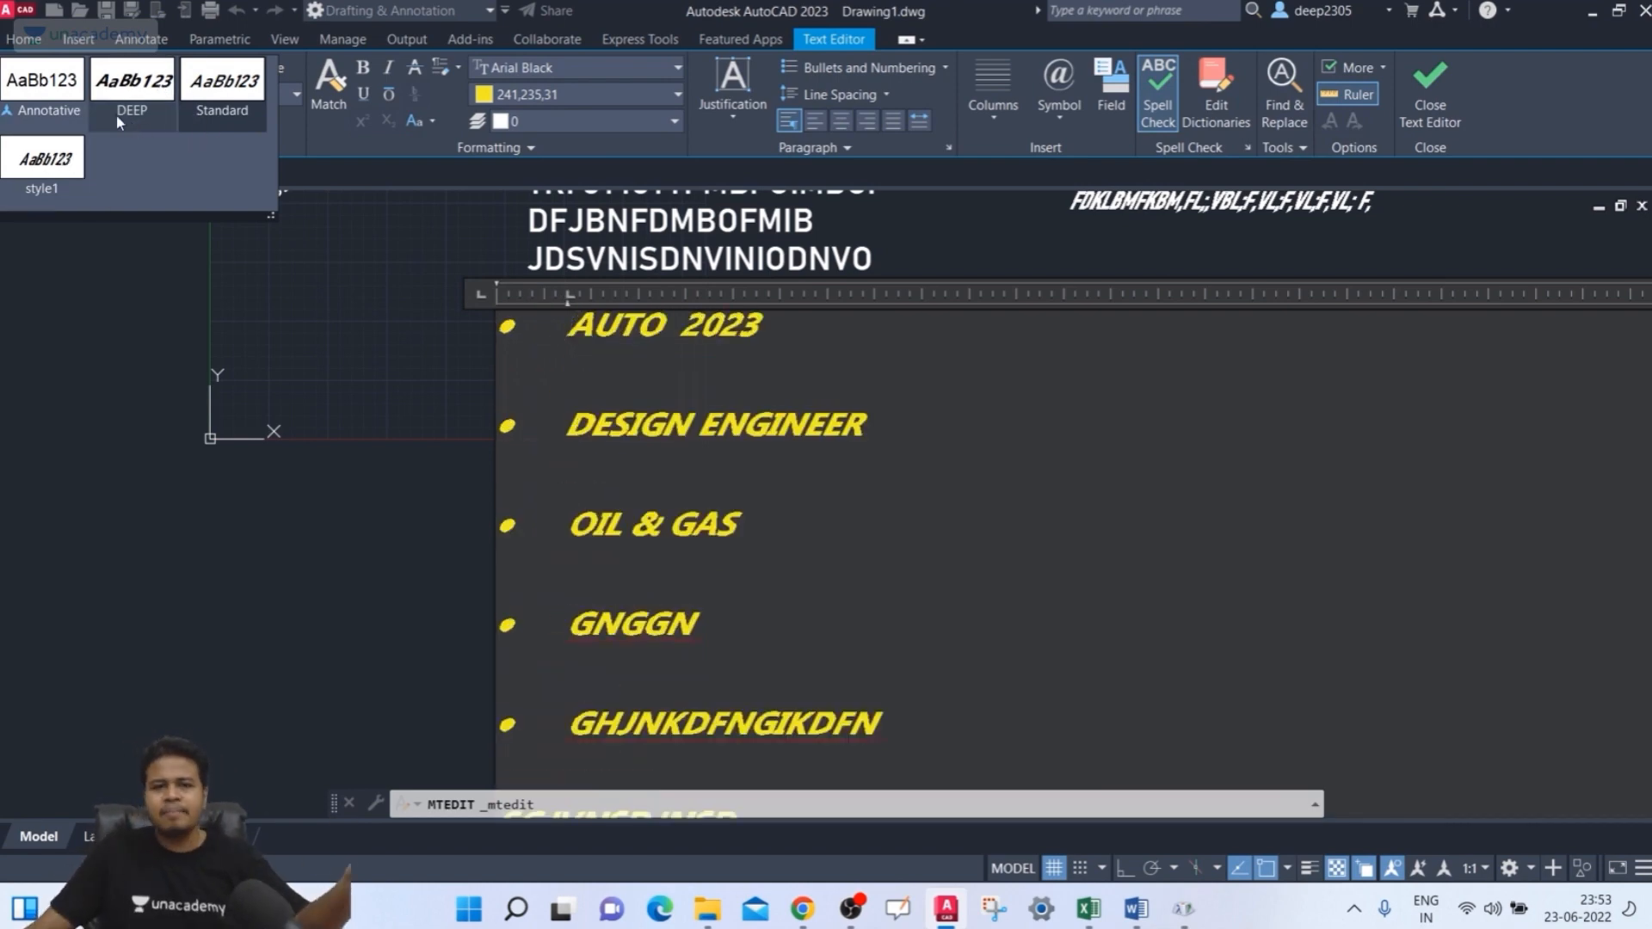
- Apply the Annotative text style to the yellow bulleted text and accept the change for the whole text object
{"action": "left_click", "coordinate": [60, 110]}
{"action": "left_click", "coordinate": [103, 121]}
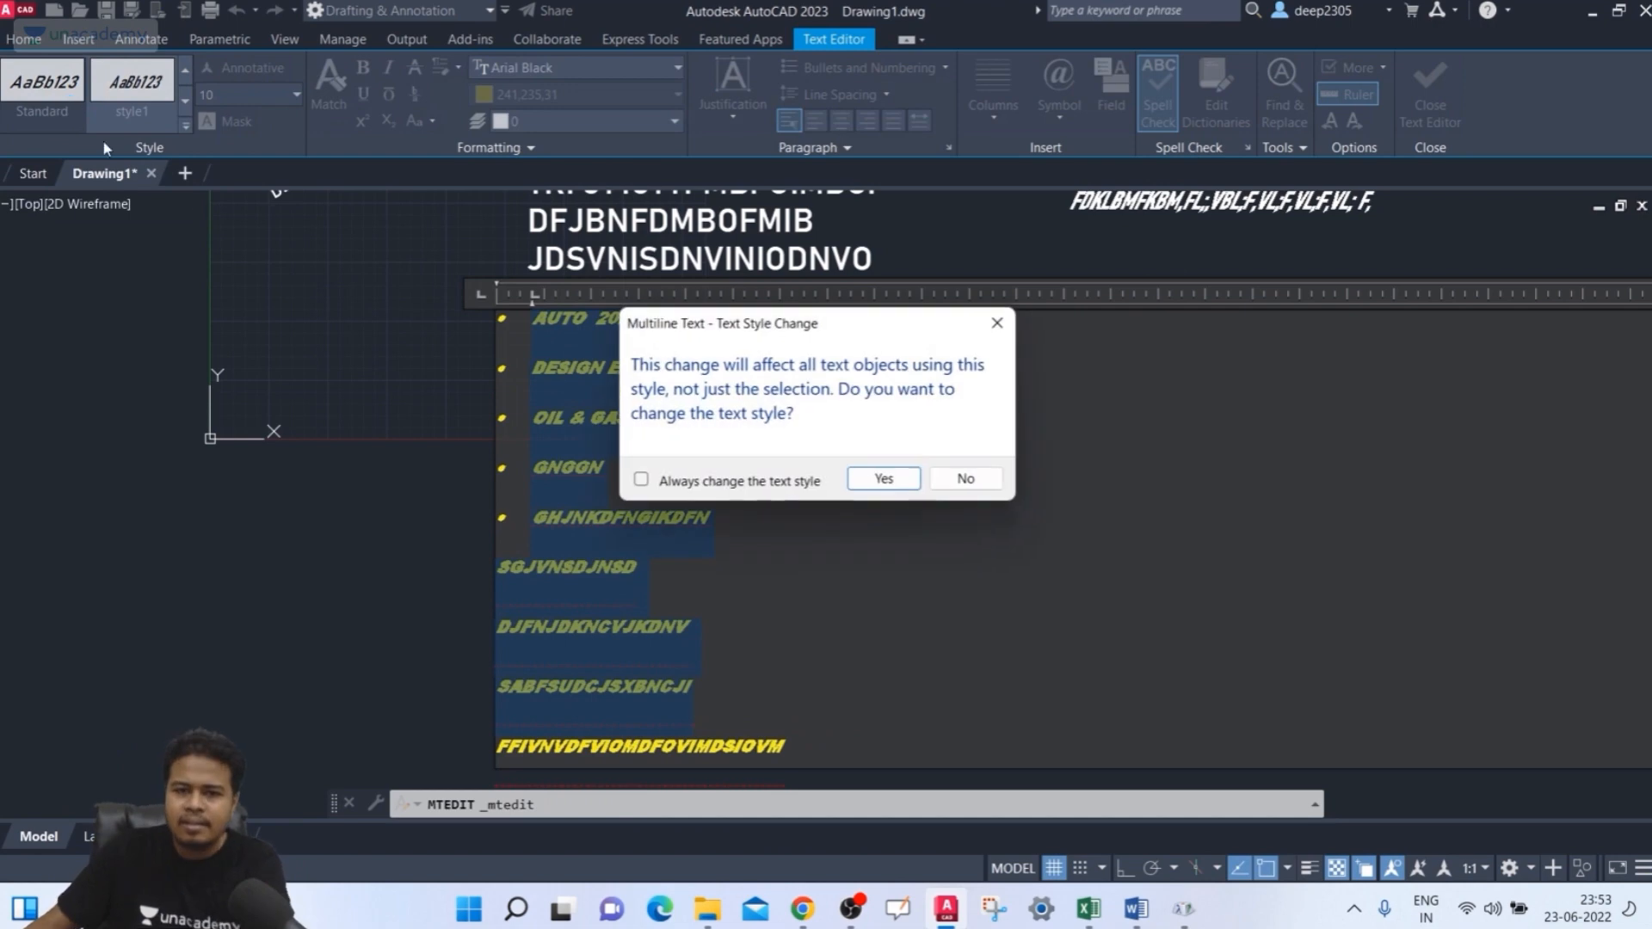
{"action": "left_click", "coordinate": [882, 478]}
{"action": "scroll", "coordinate": [774, 472], "scroll_direction": "down", "scroll_amount": 3}
{"action": "scroll", "coordinate": [527, 490], "scroll_direction": "up", "scroll_amount": 3}
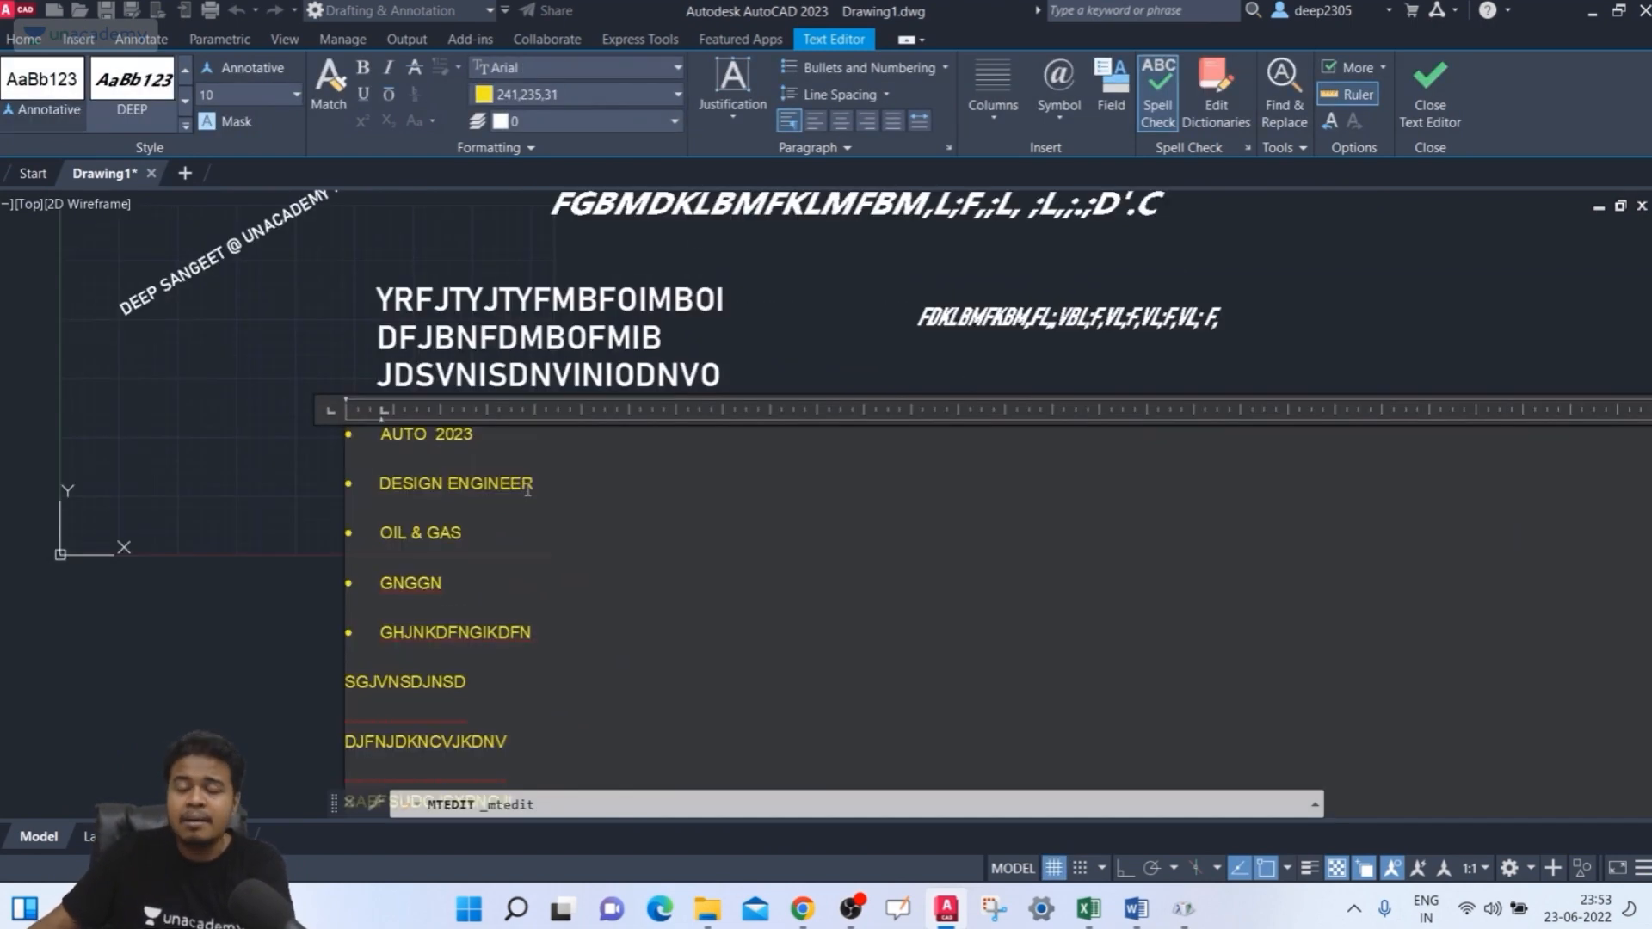
{"action": "middle_click_drag", "start_coordinate": [527, 490], "coordinate": [475, 395]}
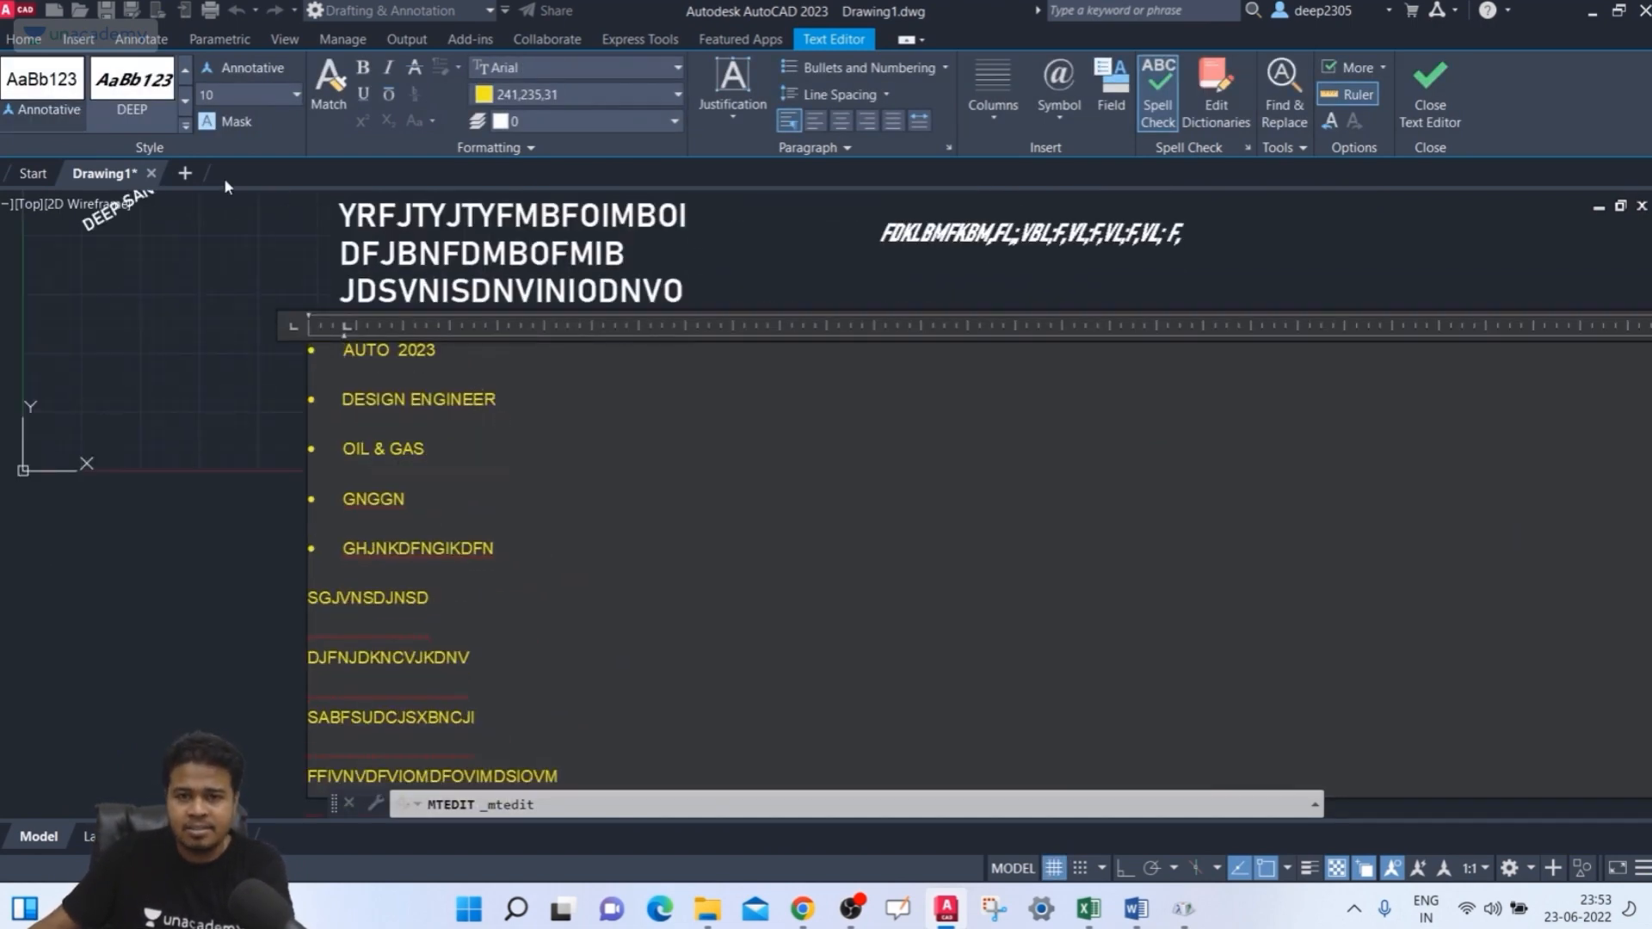
- Apply style1 to the whole yellow bulleted text, accept the style change and finish editing the text
{"action": "left_click", "coordinate": [184, 125]}
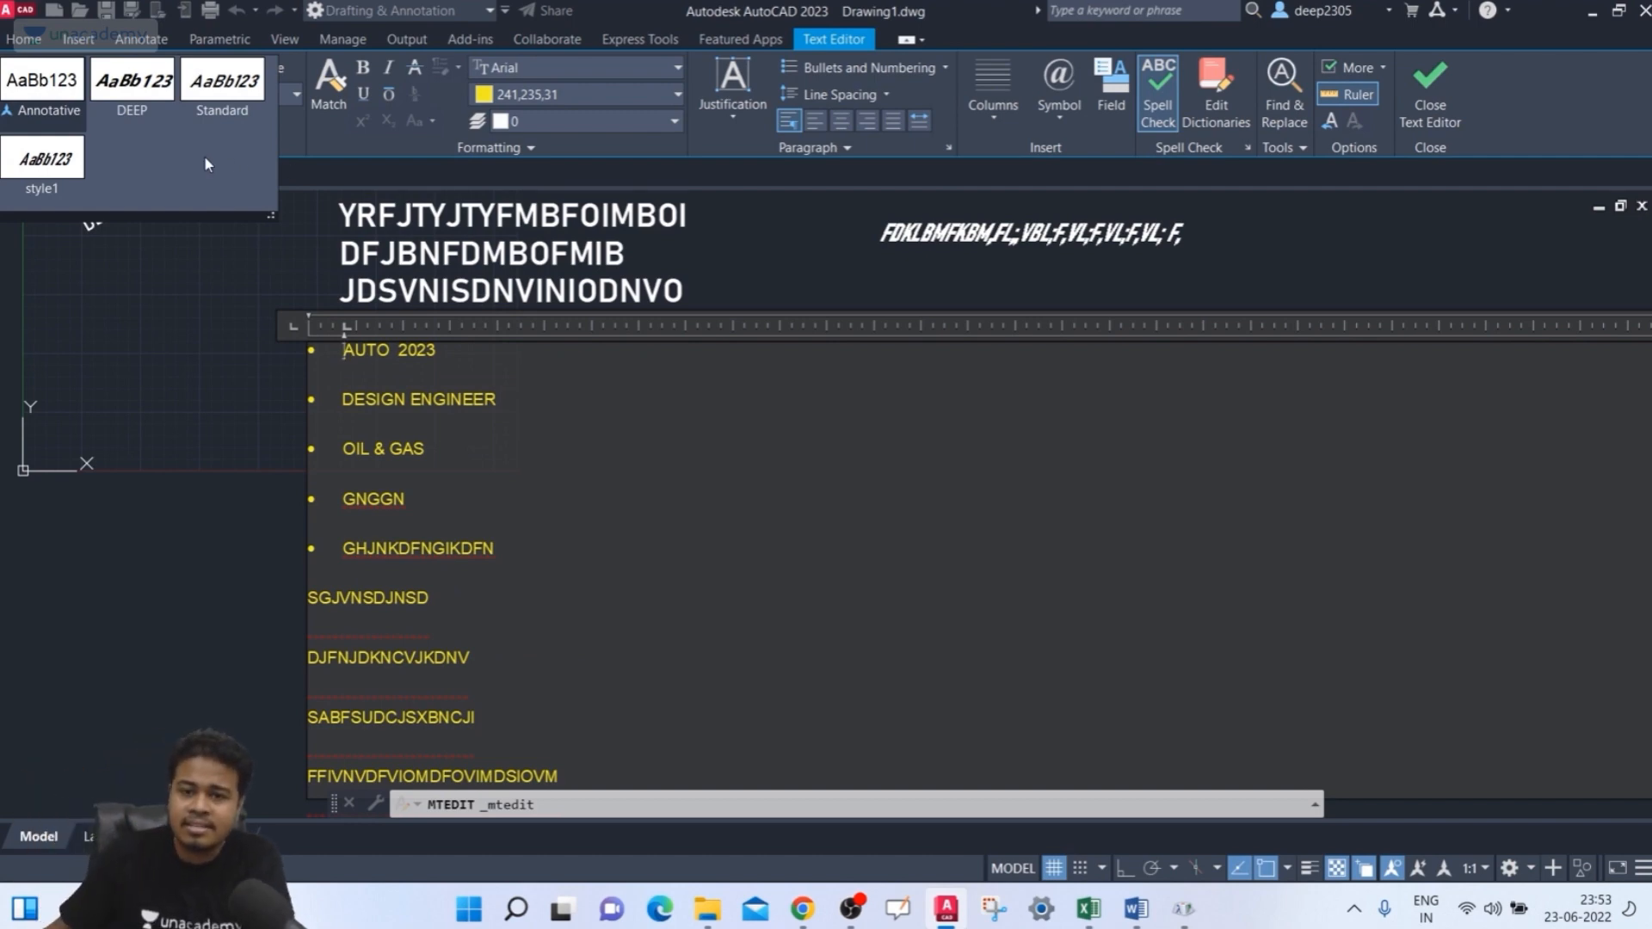
{"action": "left_click", "coordinate": [41, 159]}
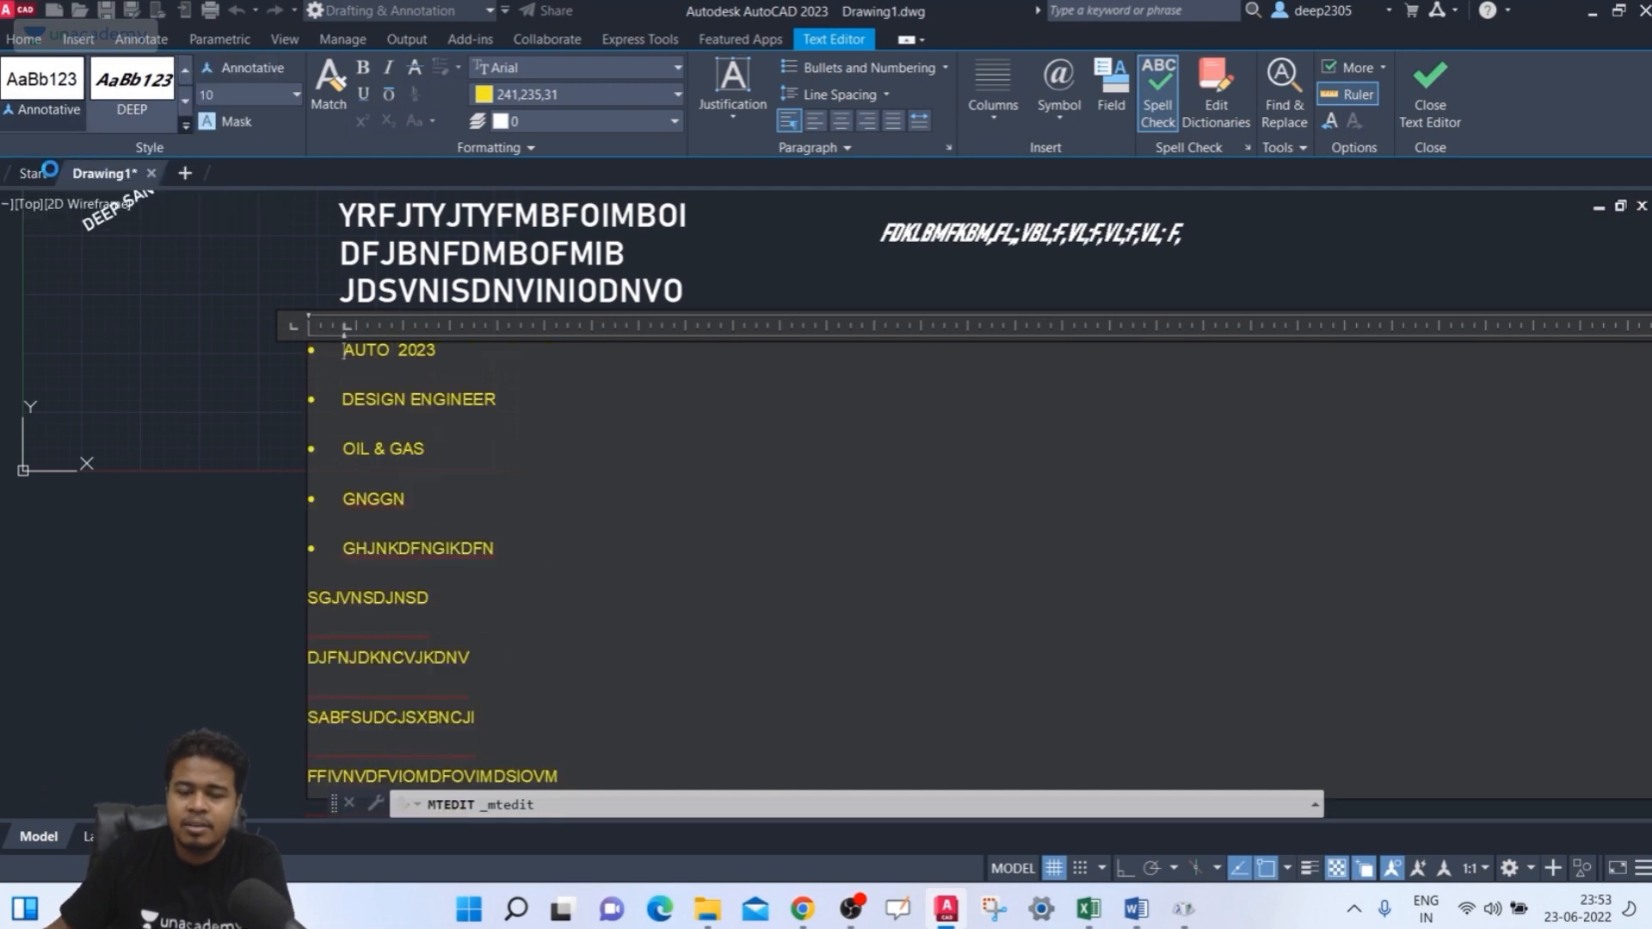
{"action": "left_click", "coordinate": [911, 486]}
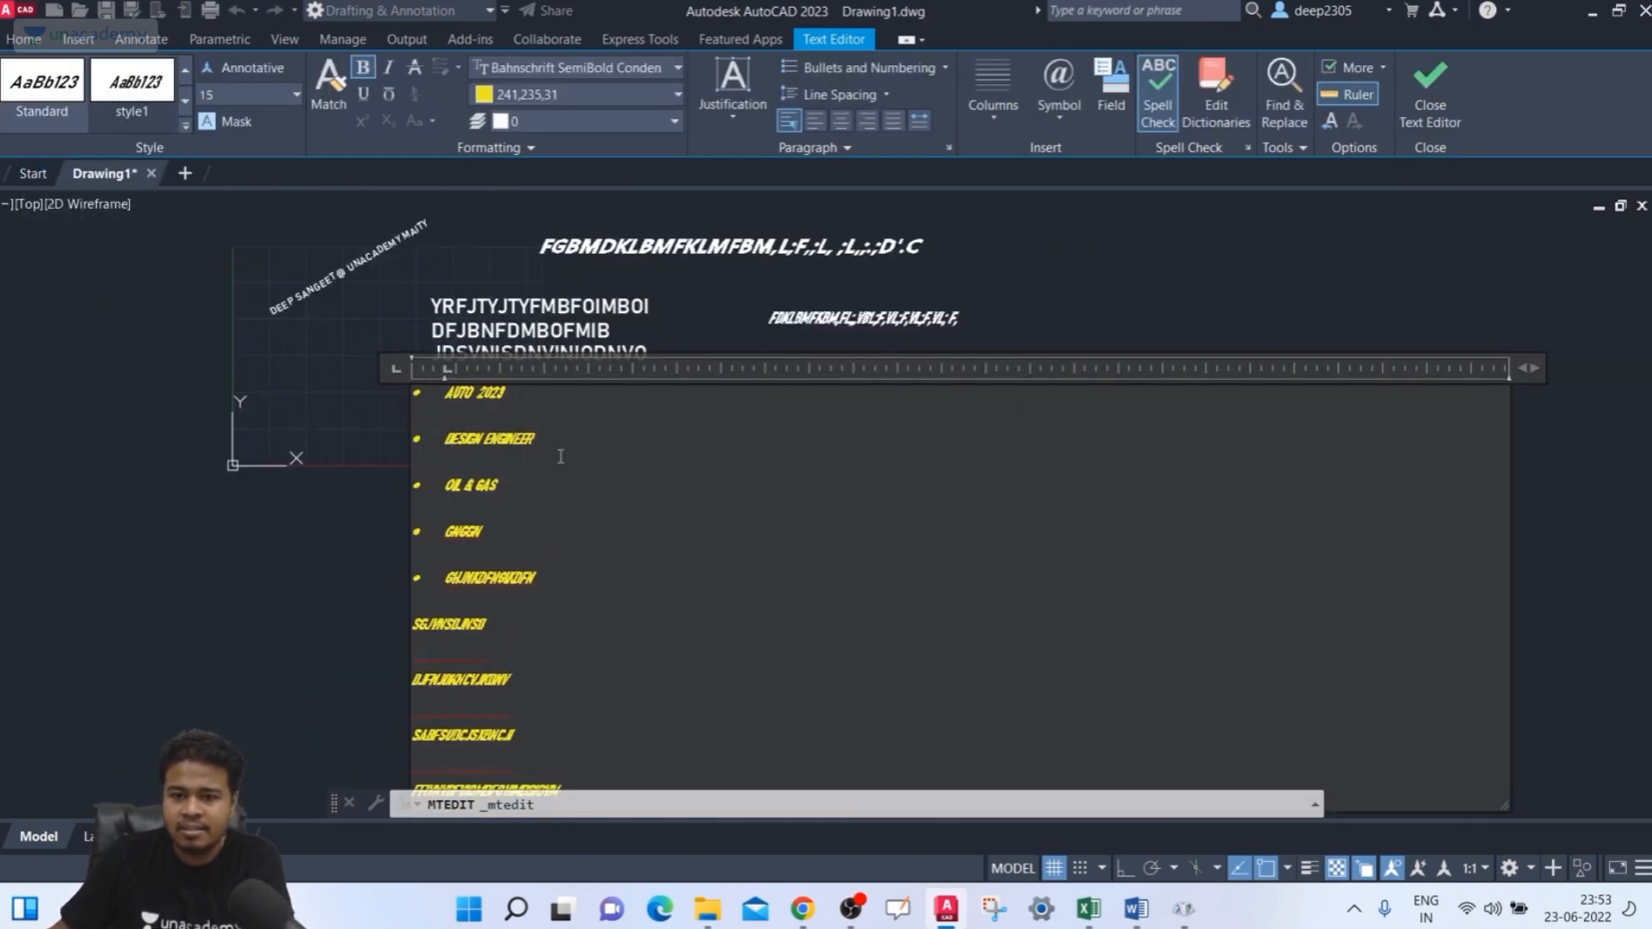
{"action": "left_click", "coordinate": [1538, 451]}
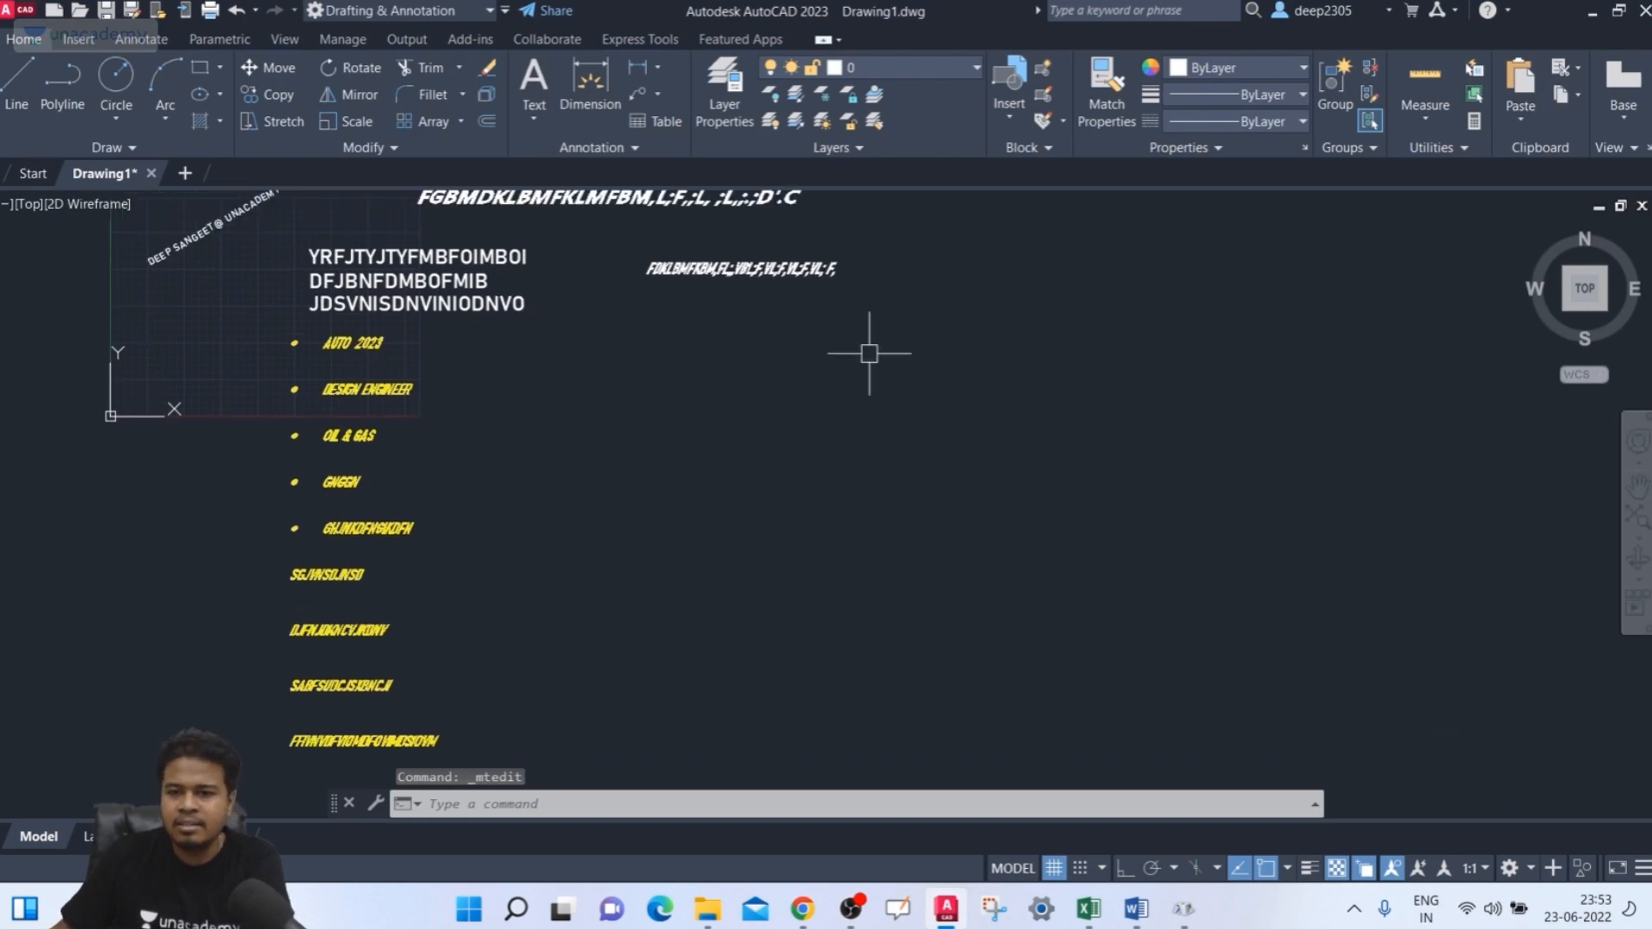
{"action": "mouse_move", "coordinate": [602, 233]}
{"action": "middle_mouse_down"}
{"action": "mouse_move", "coordinate": [588, 345]}
{"action": "mouse_move", "coordinate": [692, 303]}
{"action": "middle_mouse_up"}
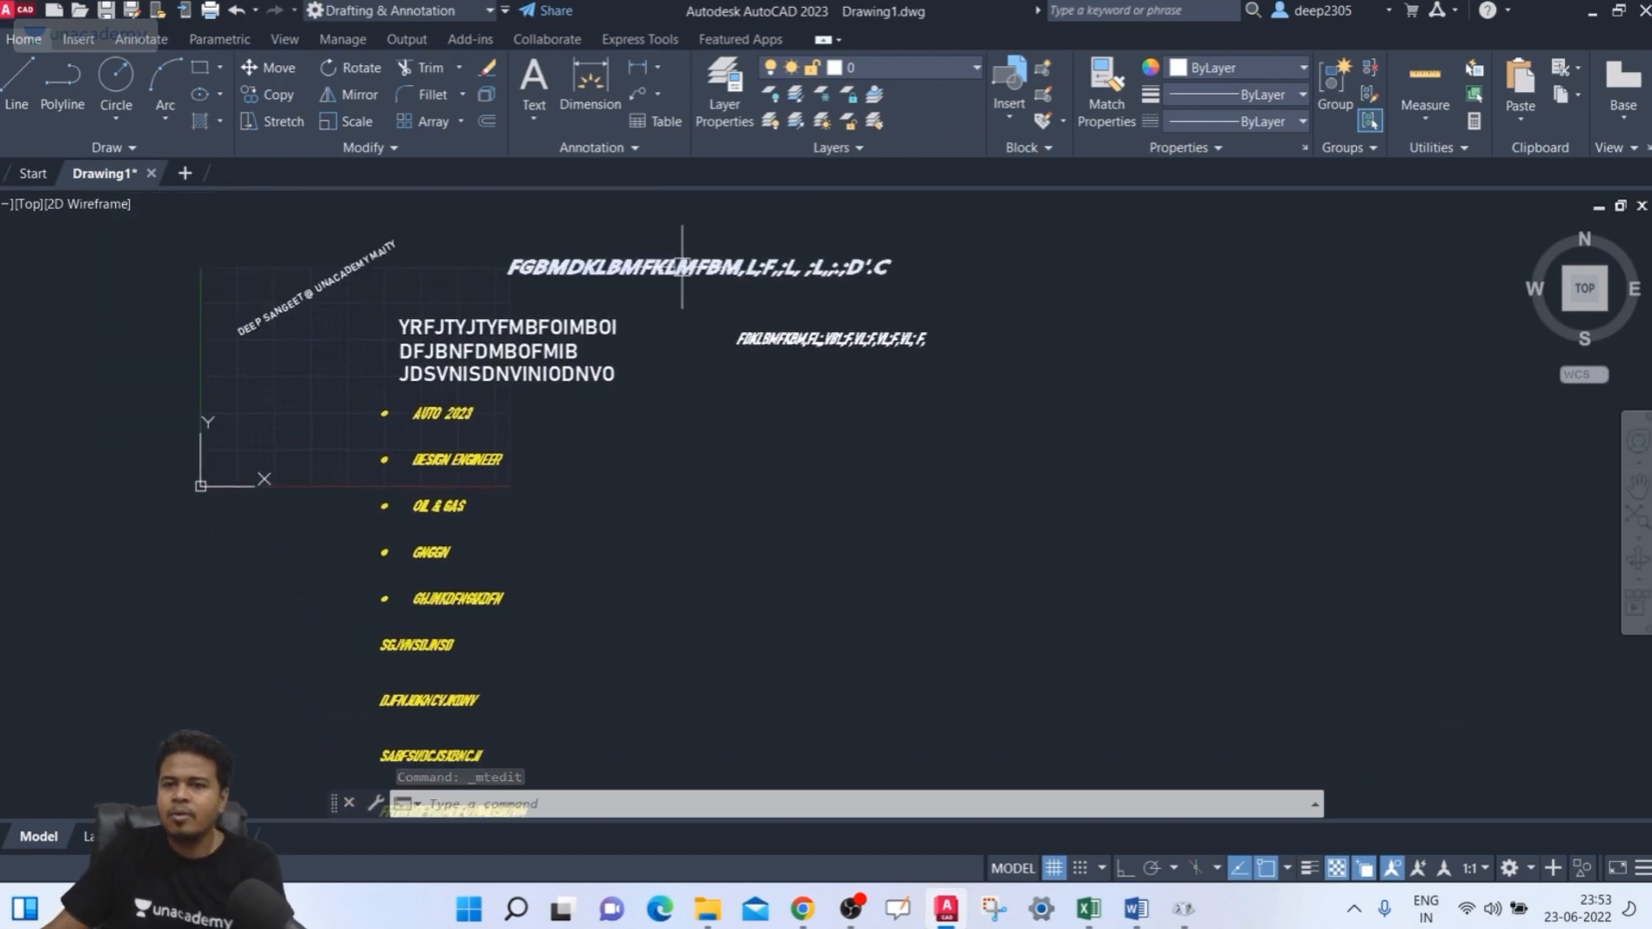